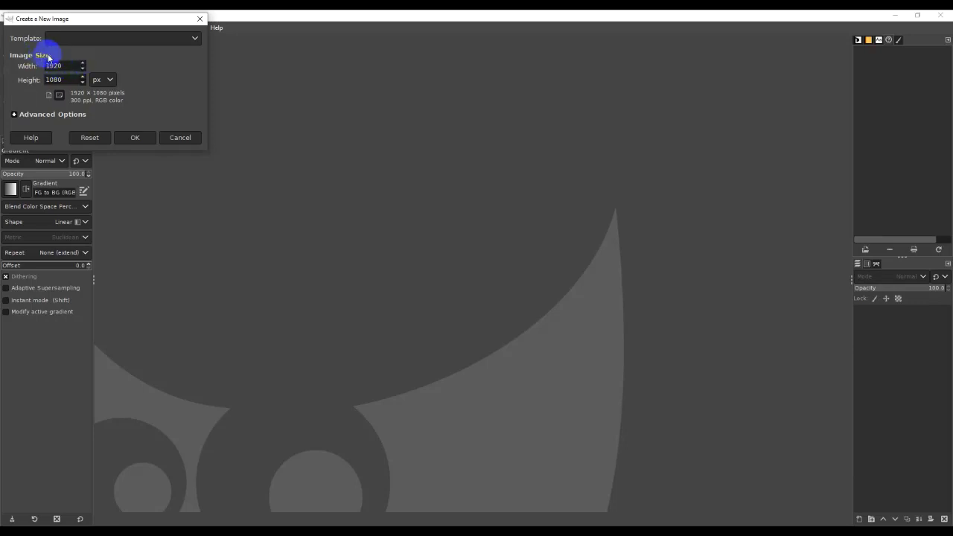
Create a new image 1920 pixels wide and 1080 pixels high
key("Tab")
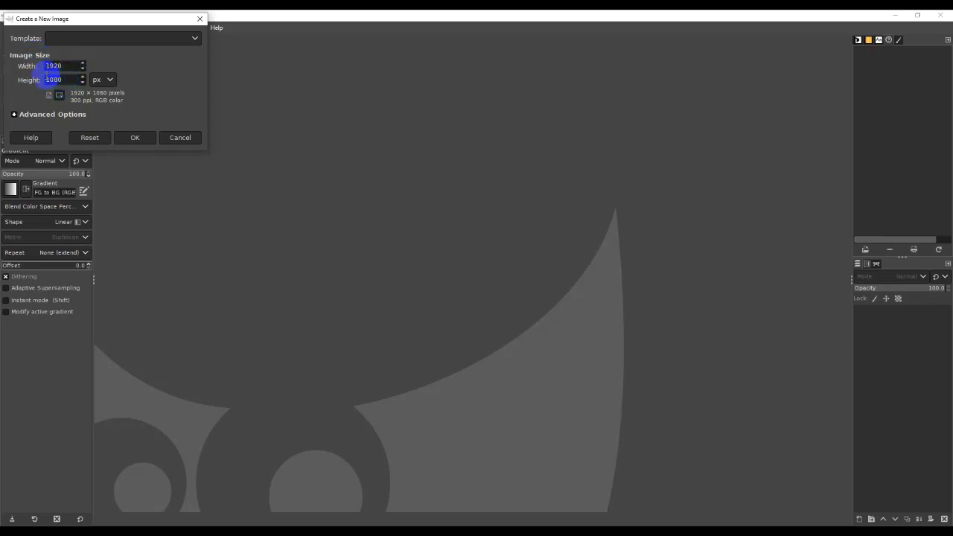
double_click(71, 65)
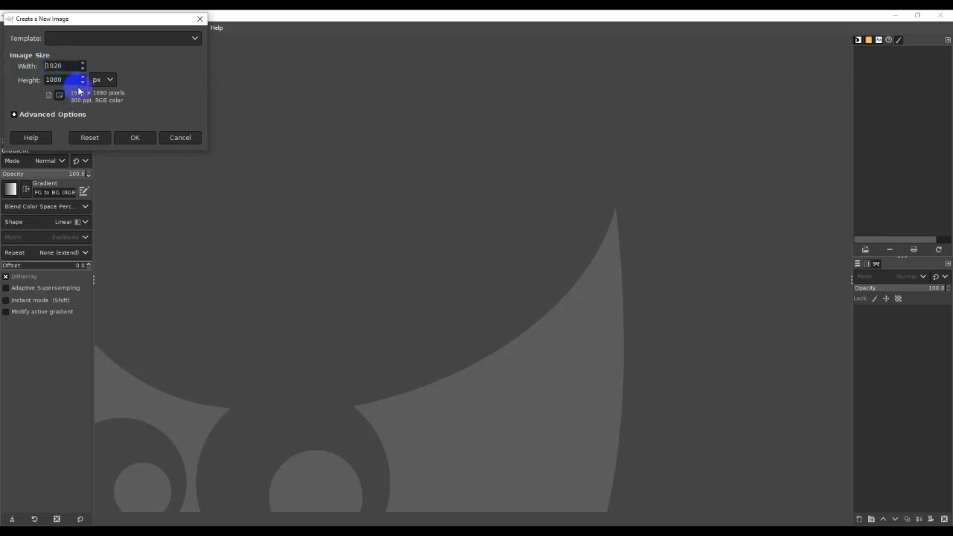
left_click(136, 138)
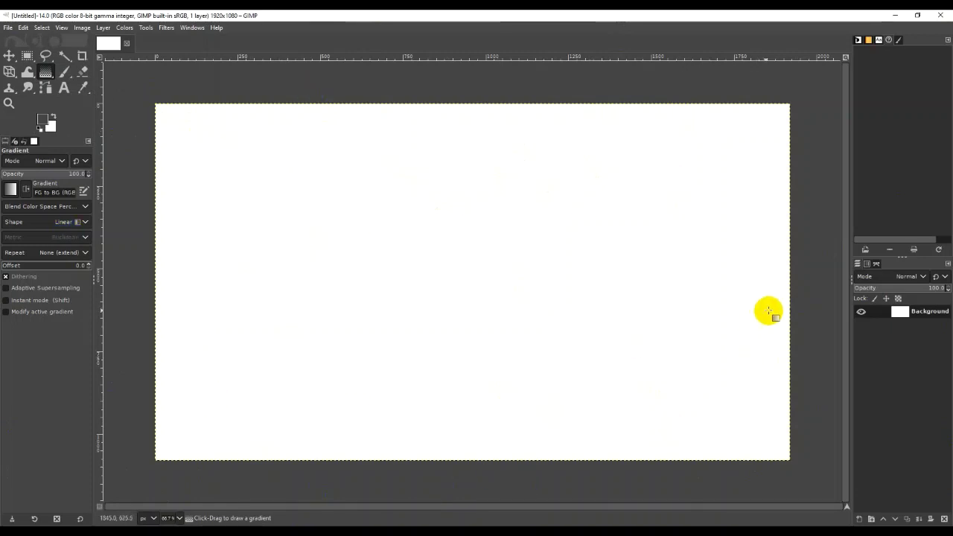
Show the Undo History dialog and return to the Gradient tool's options
left_click(942, 315)
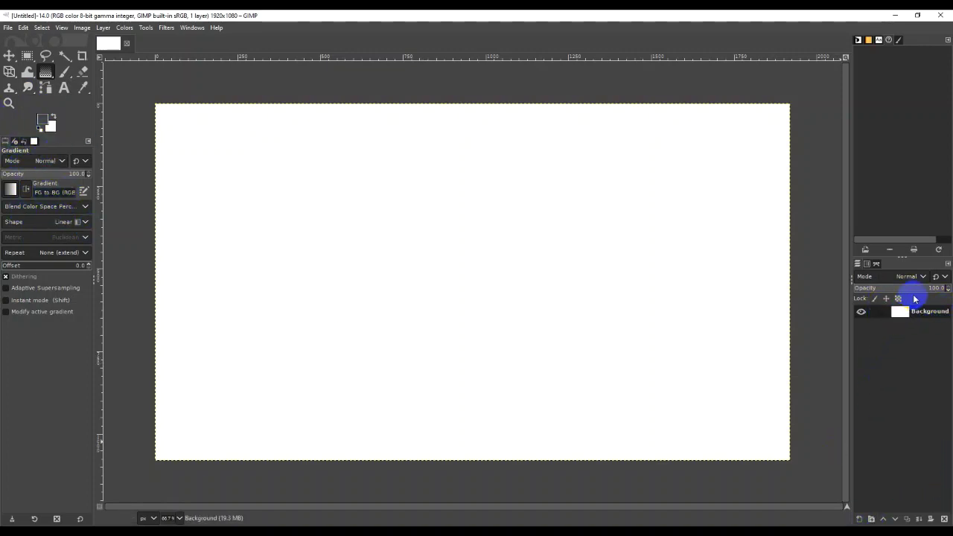
left_click(880, 41)
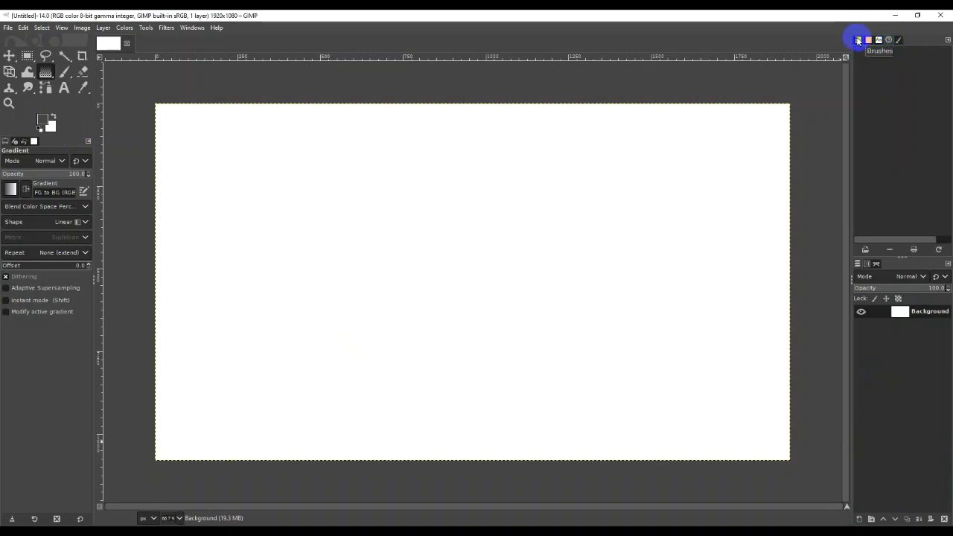
left_click(192, 28)
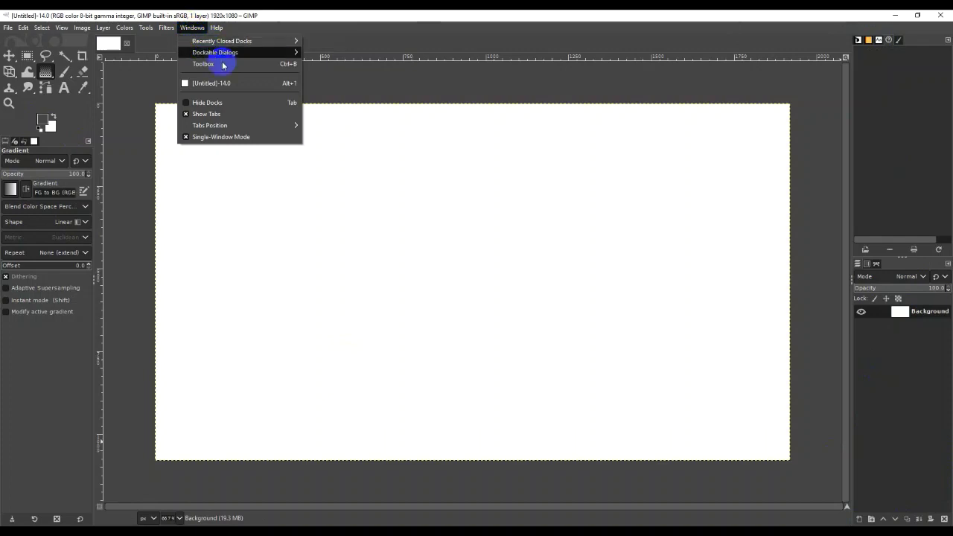
mouse_move(242, 59)
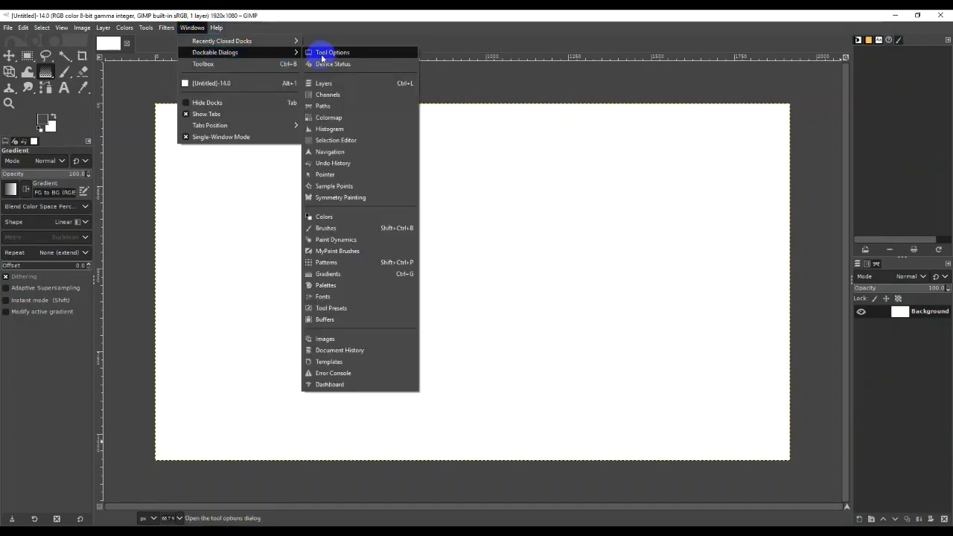
left_click(358, 163)
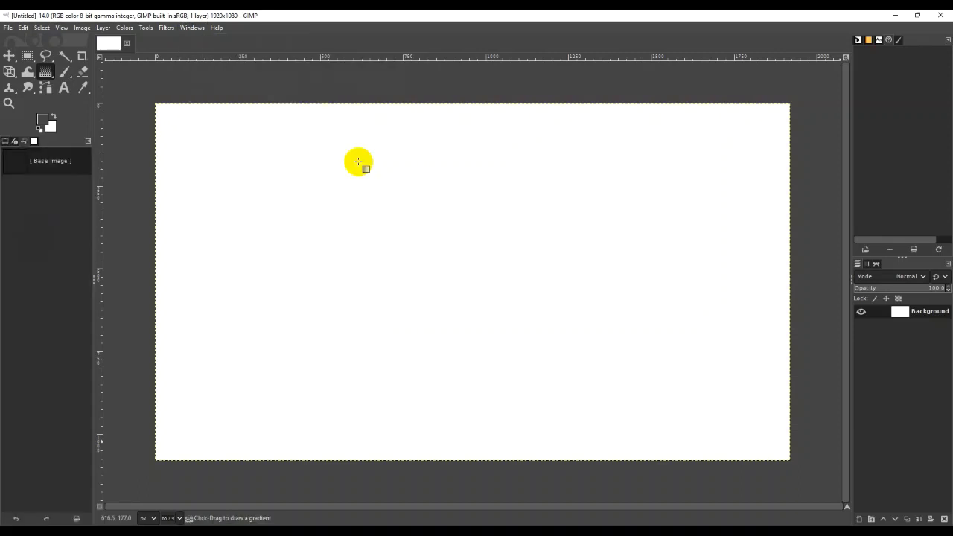
left_click(6, 144)
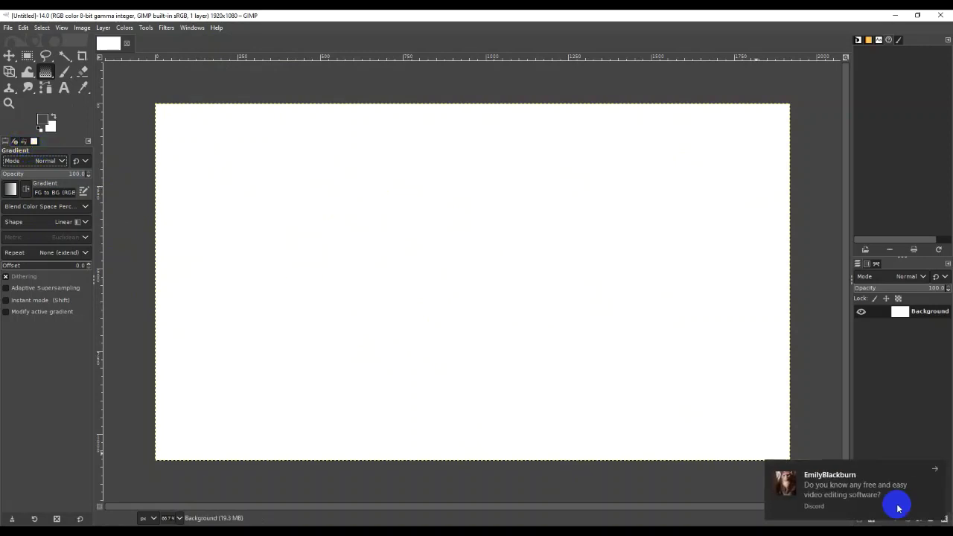
Dismiss the chat notifications and rename the Background layer as Sketch
left_click(935, 468)
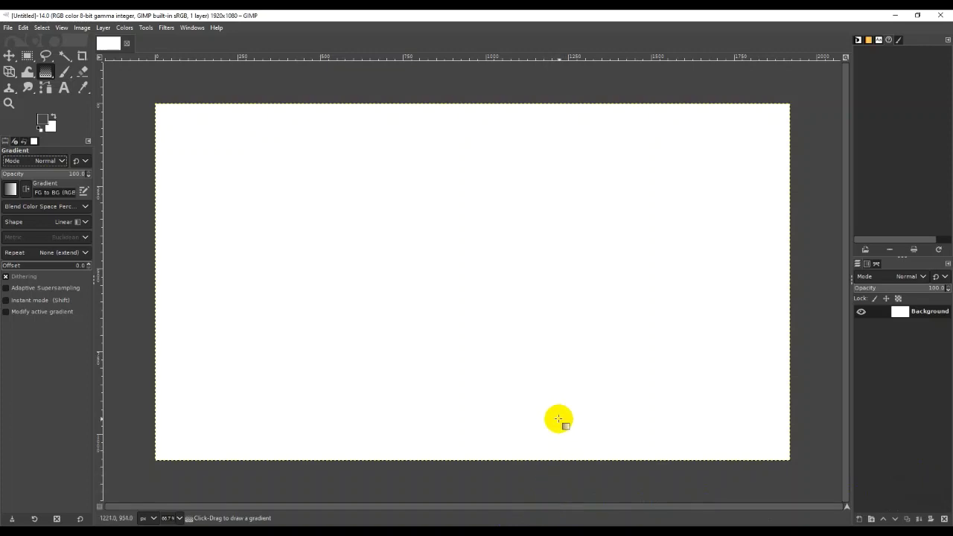
double_click(928, 312)
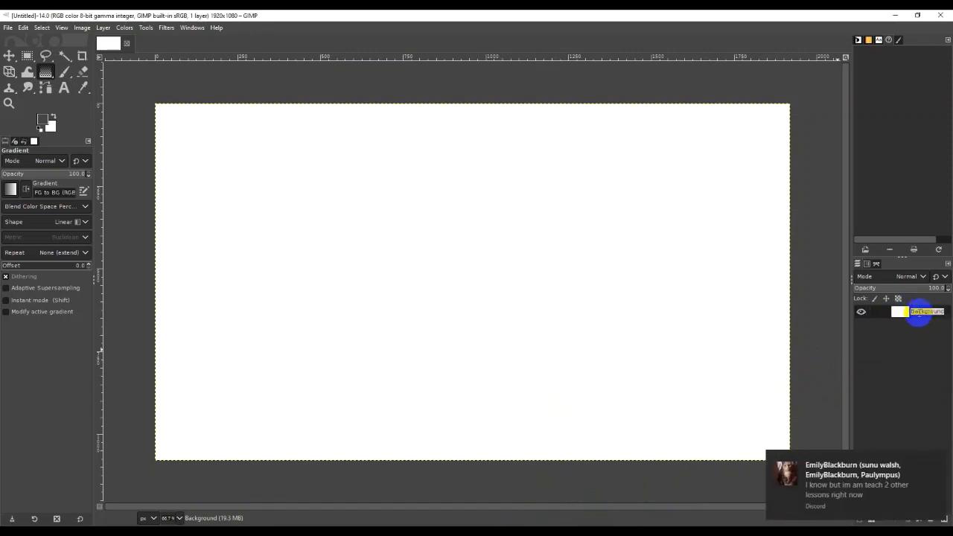
key("Return")
left_click(939, 456)
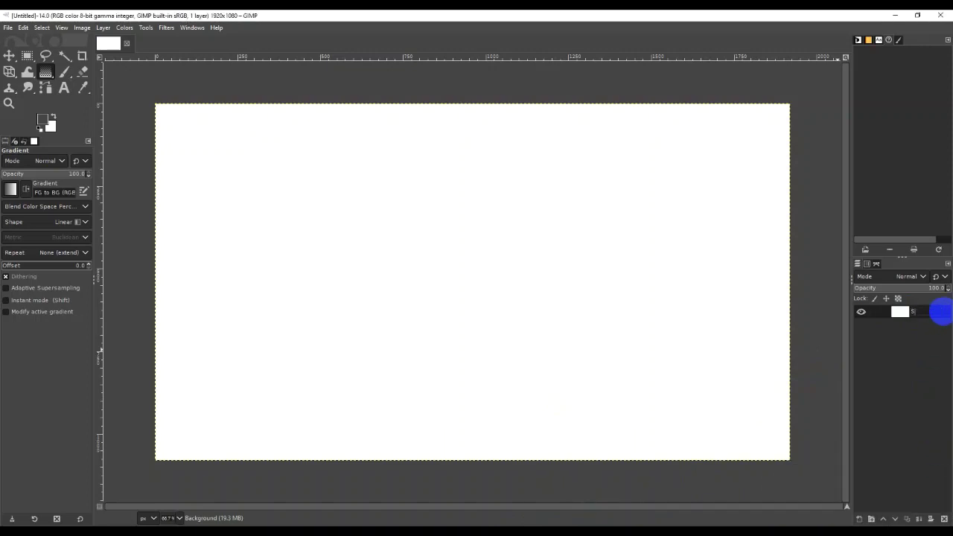
type("Sketch")
left_click(904, 393)
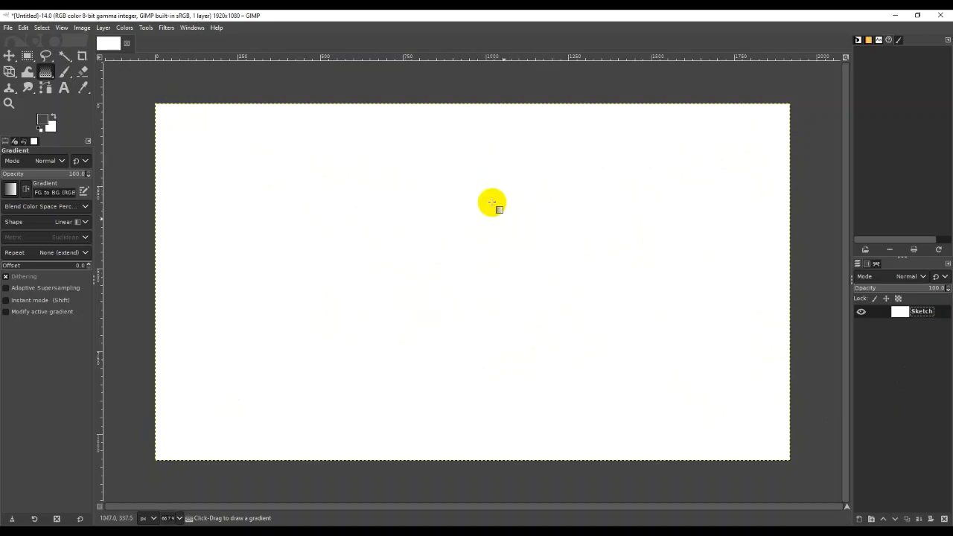
left_click_drag(223, 103, 224, 103)
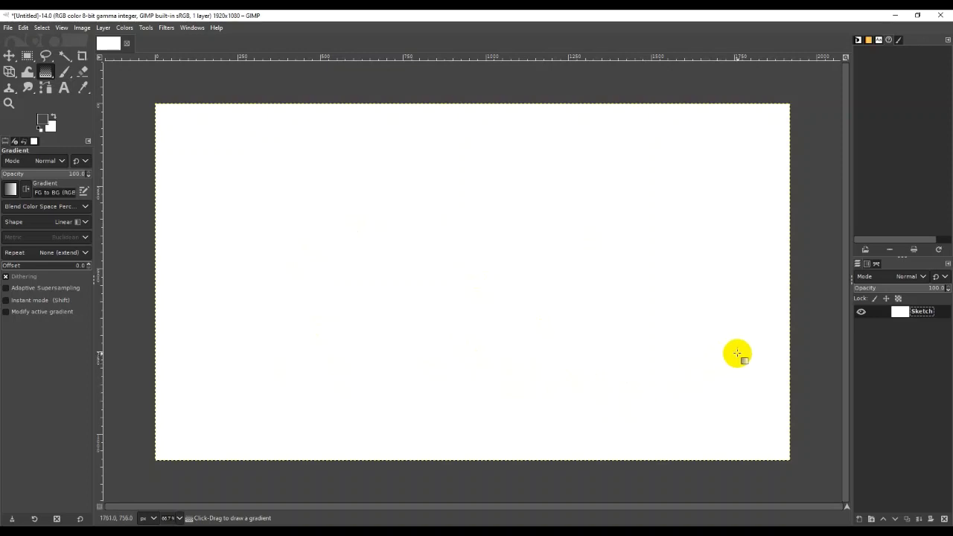
left_click(40, 128)
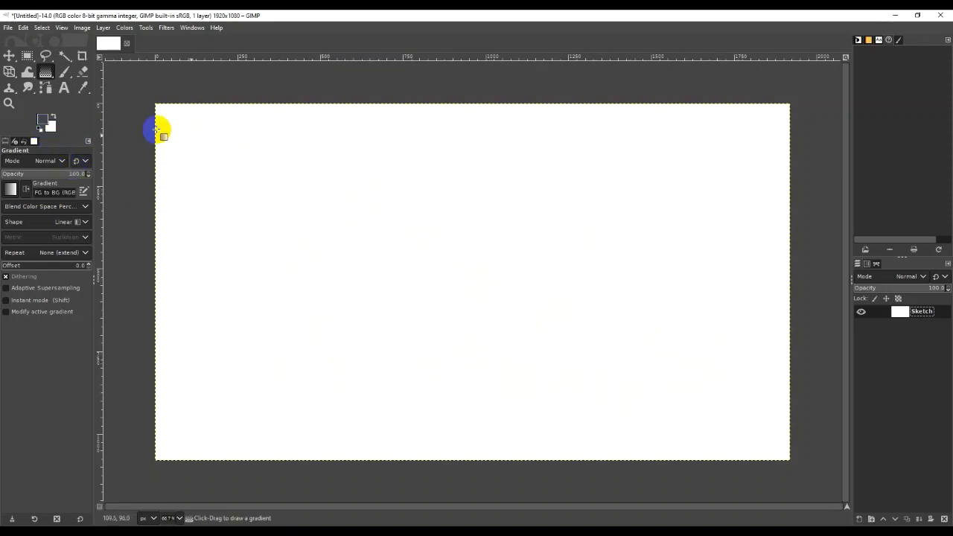
Try a stroke on the canvas with the Pencil tool and the Clipboard Mask brush, and undo it
left_click(65, 72)
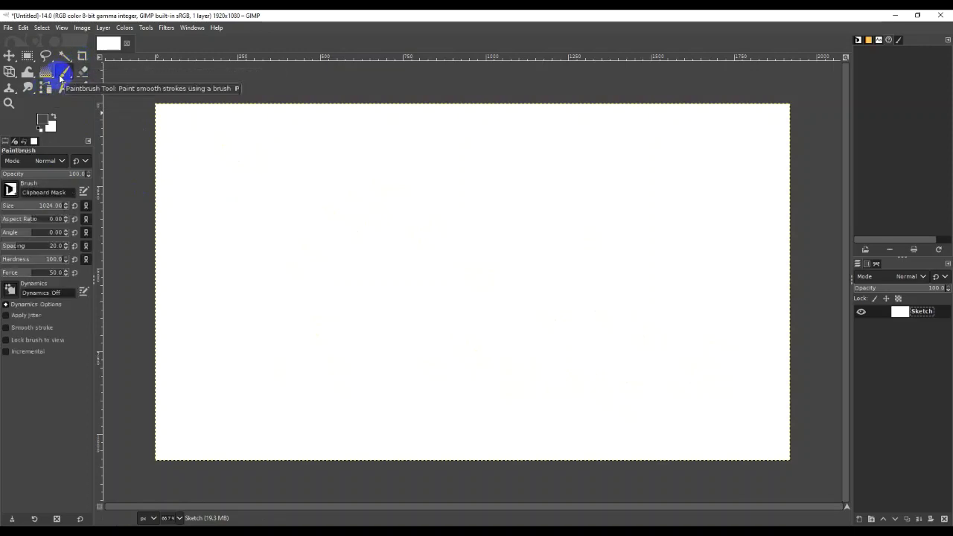
mouse_move(64, 72)
left_click(95, 88)
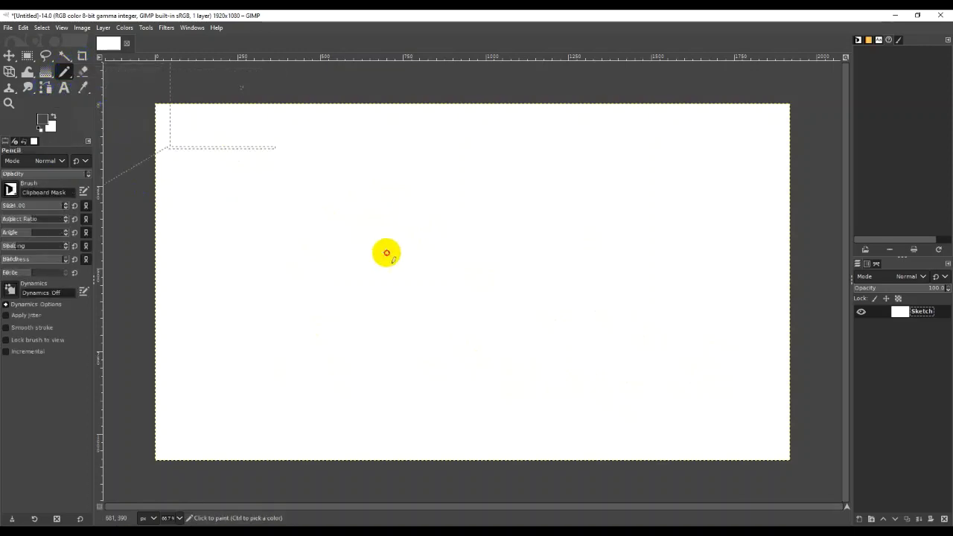
mouse_move(385, 257)
left_mouse_down()
mouse_move(455, 283)
mouse_move(446, 291)
left_mouse_up()
key("ctrl+z")
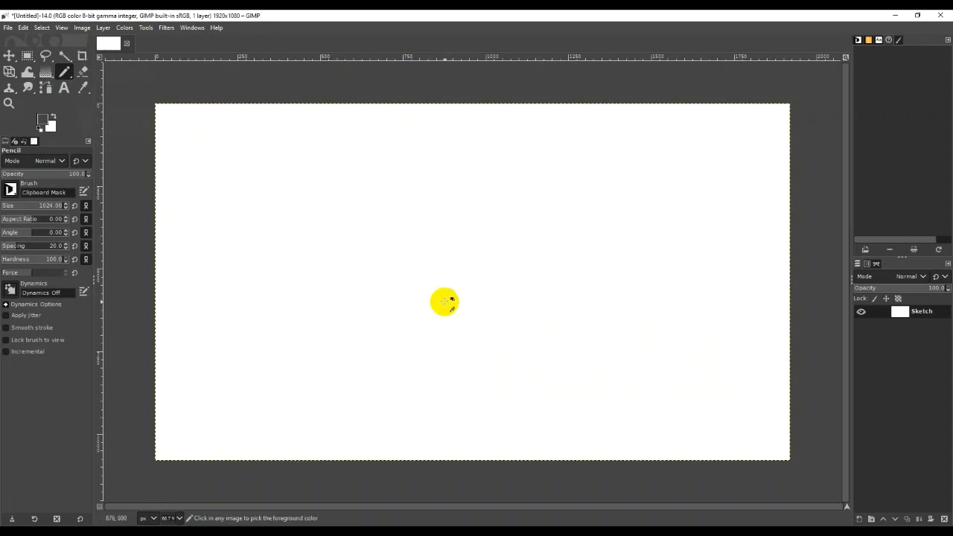
Switch to the Paintbrush tool and choose the round 2. Hardness 100 brush
left_click(61, 72)
mouse_move(61, 72)
left_click(97, 70)
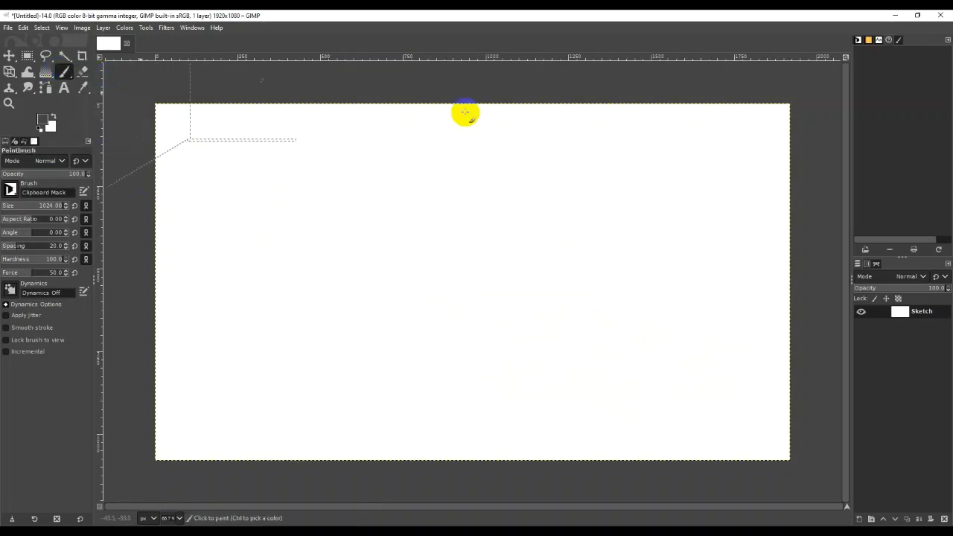
left_click(899, 40)
left_click(888, 39)
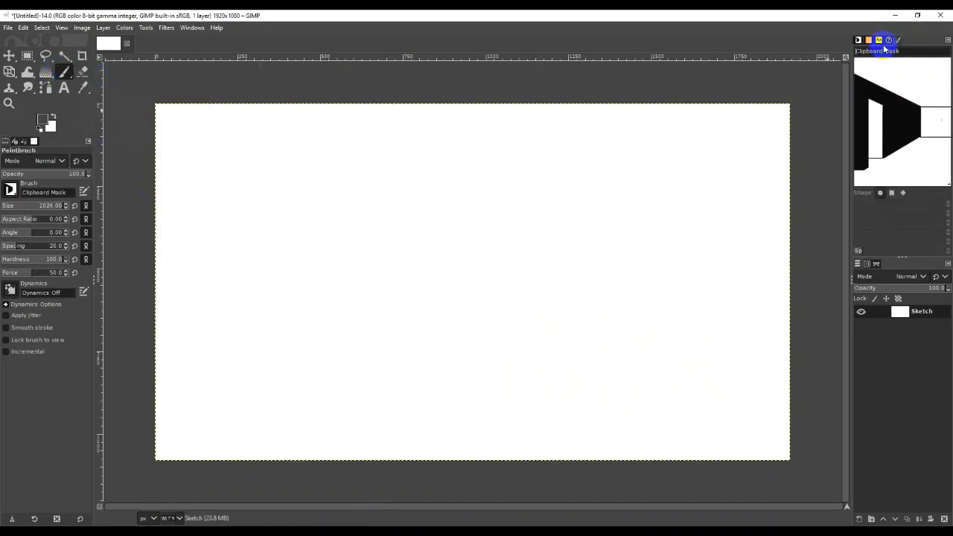
left_click(858, 40)
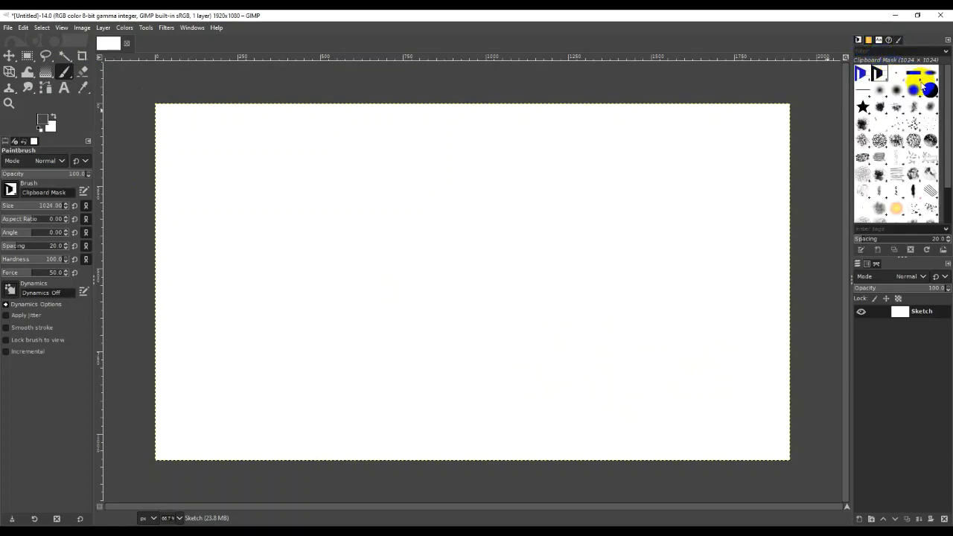
left_click(930, 90)
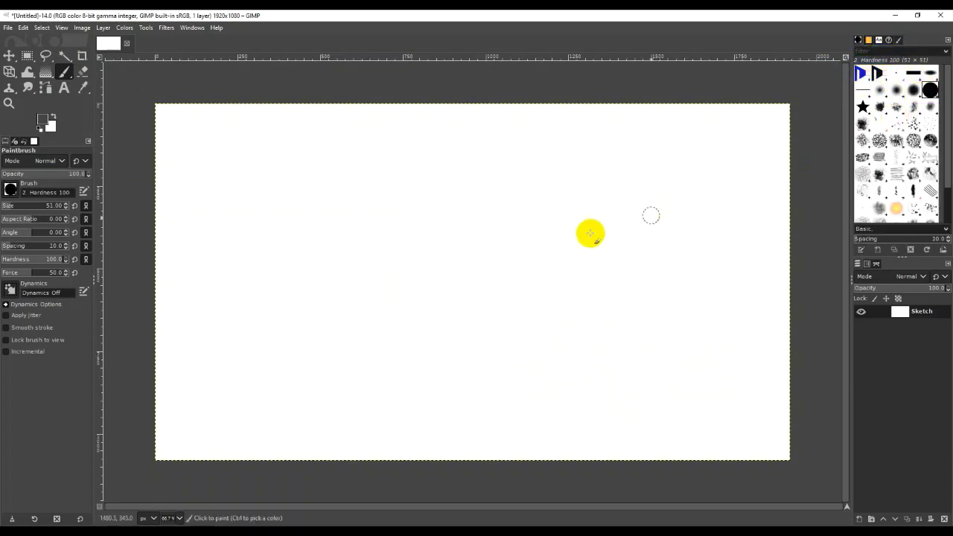
Try a freehand stroke and a straight diagonal line with the Paintbrush at size 51, undoing each one
left_click_drag(404, 260, 538, 246)
key("ctrl+z")
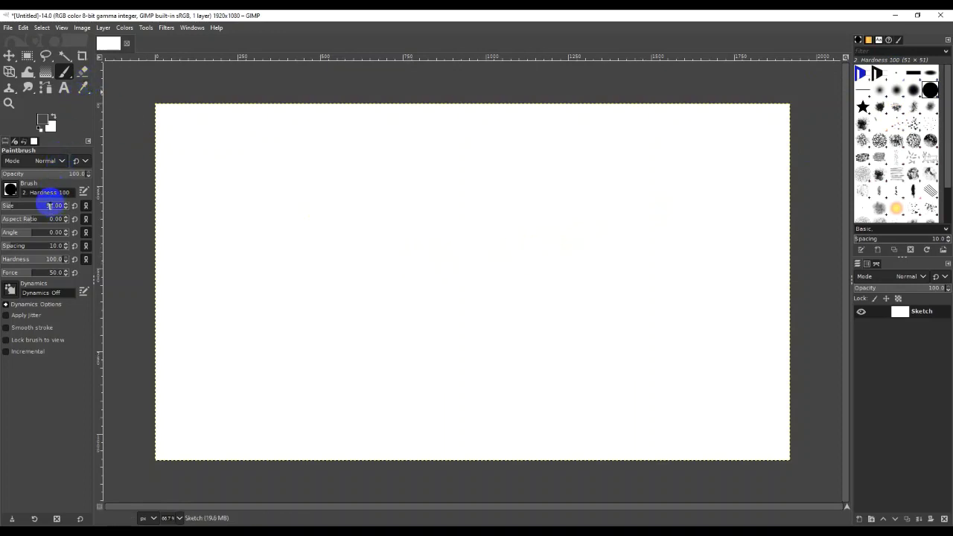
left_click(285, 149, "shift")
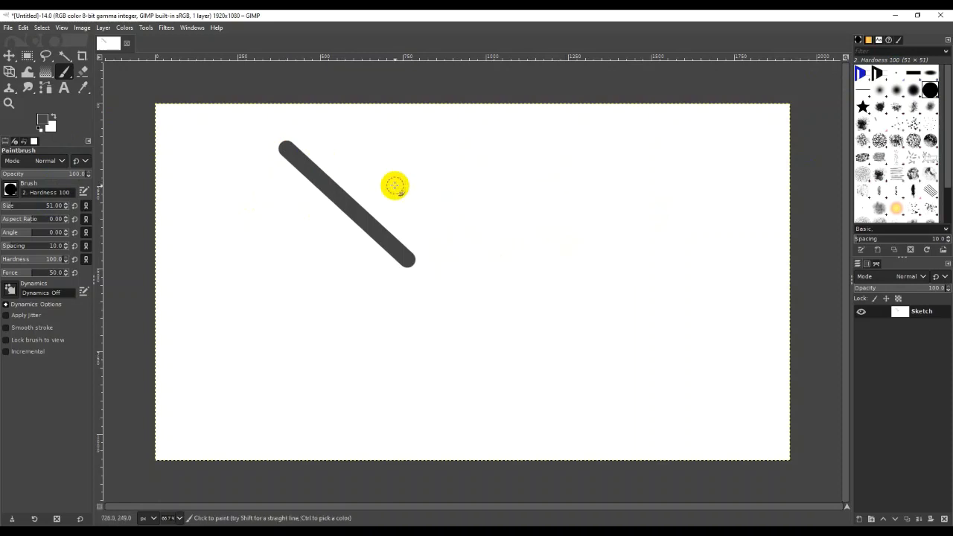
key("ctrl+z")
Draw a Paintbrush stroke and a Pencil stroke below it for comparison, and undo both
left_click_drag(339, 172, 676, 176)
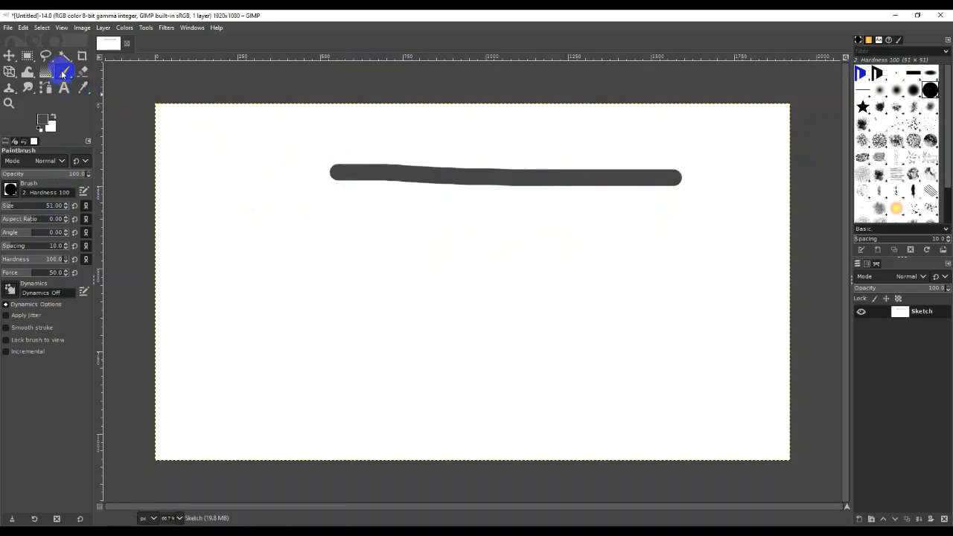
mouse_move(63, 72)
left_mouse_down()
mouse_move(68, 89)
mouse_move(67, 70)
mouse_move(97, 88)
left_mouse_up()
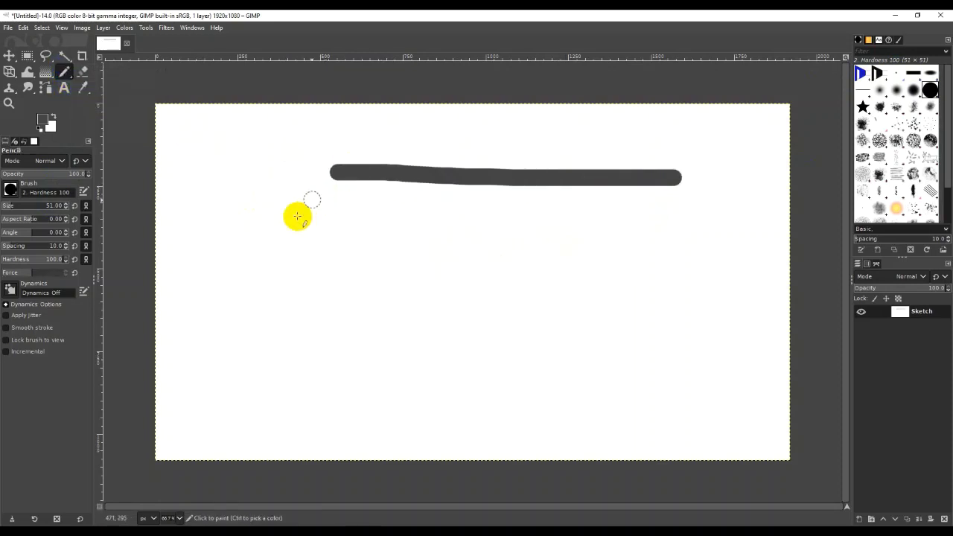
left_click_drag(301, 227, 635, 250)
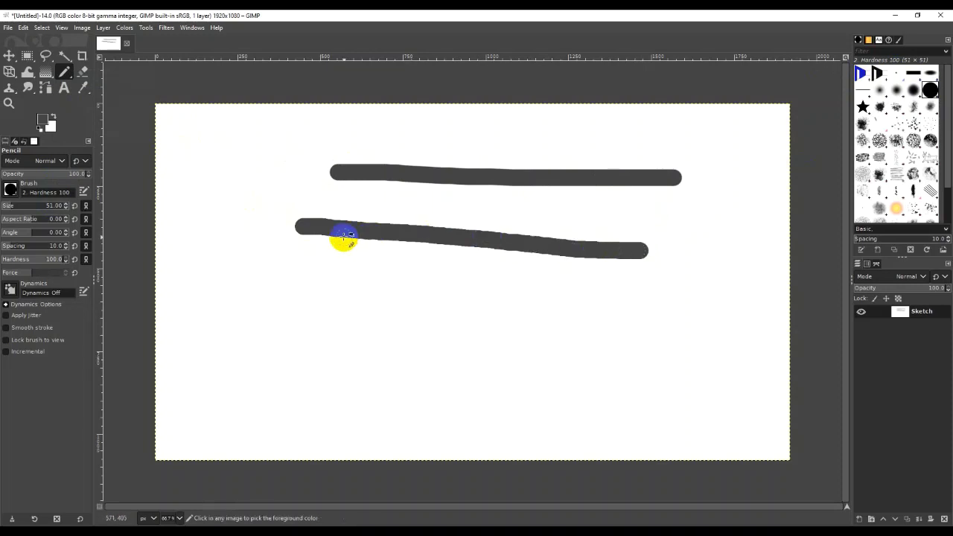
key("ctrl+z")
key("ctrl+z")
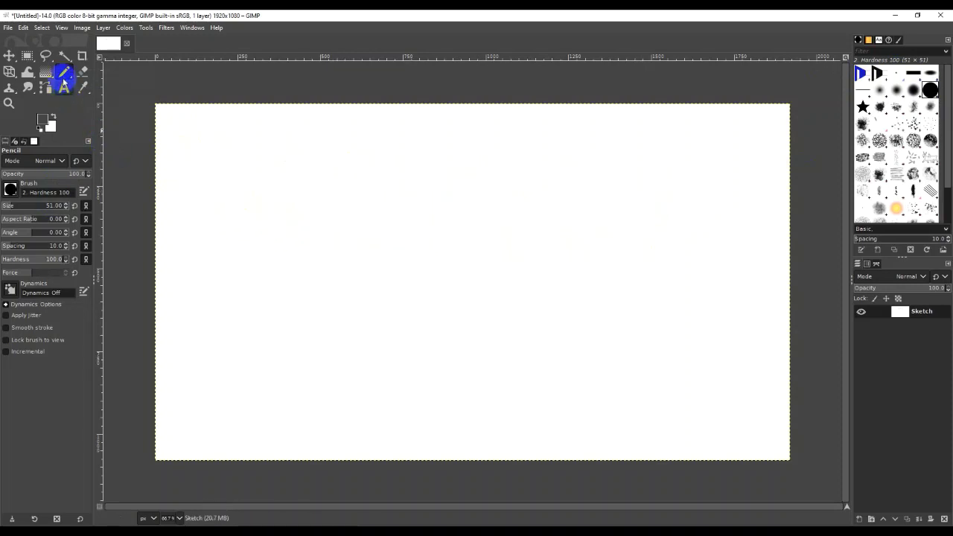
Return to the Paintbrush tool with its size set to 10, and draw and undo a test stroke
left_click_drag(66, 75, 127, 82)
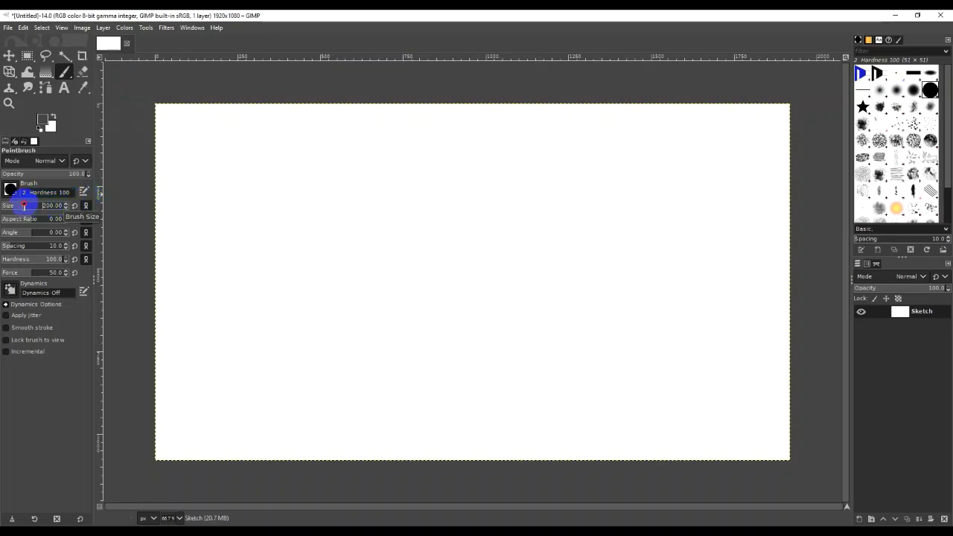
left_click_drag(24, 206, 31, 176)
type("3")
key("Return")
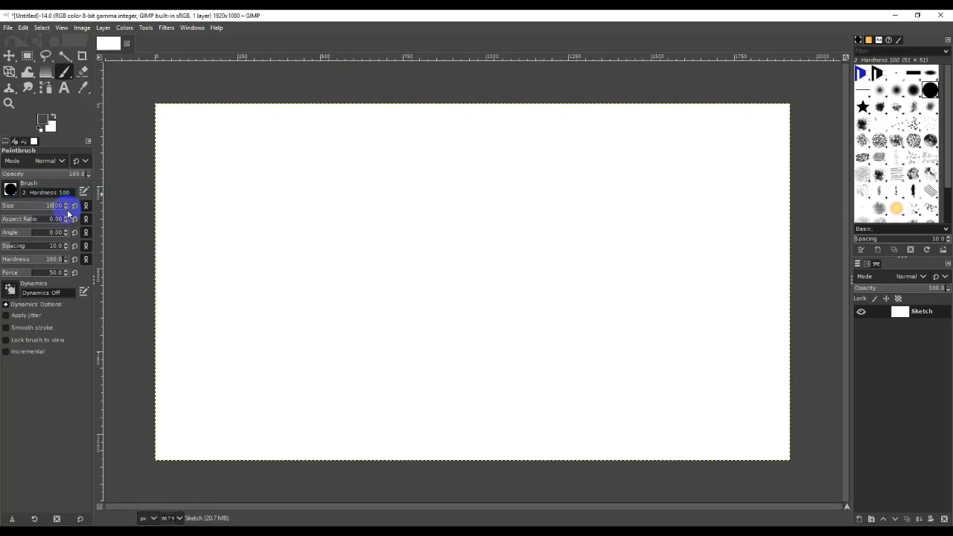
left_click_drag(273, 181, 440, 177)
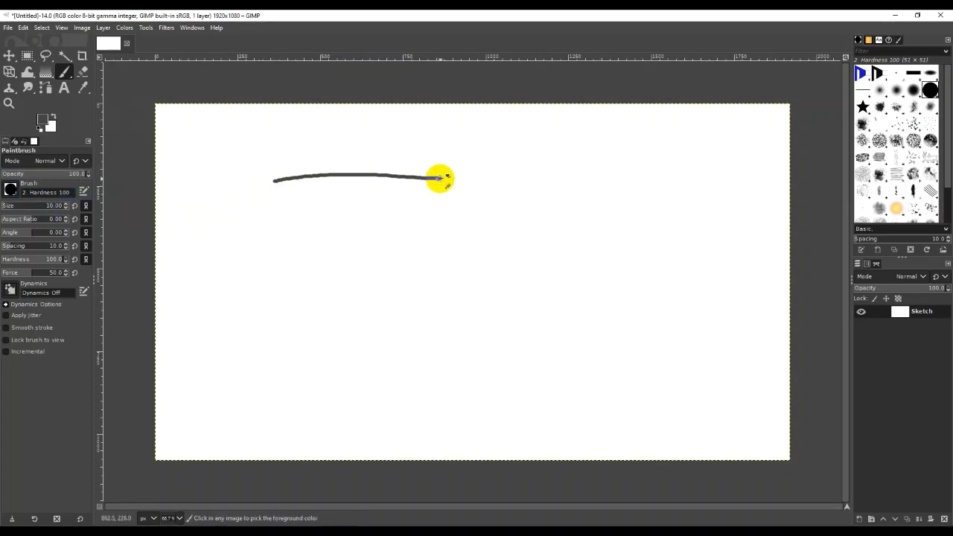
key("ctrl+z")
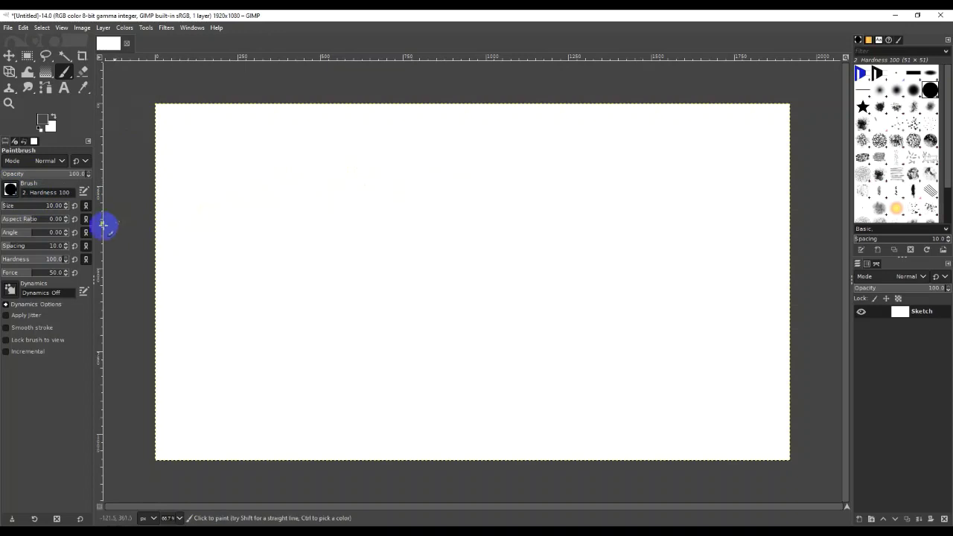
Set the Paintbrush size to 5, and draw and undo a test stroke
mouse_move(39, 207)
left_mouse_down()
mouse_move(38, 242)
mouse_move(4, 227)
mouse_move(18, 227)
left_mouse_up()
left_click(65, 208)
left_click(66, 207)
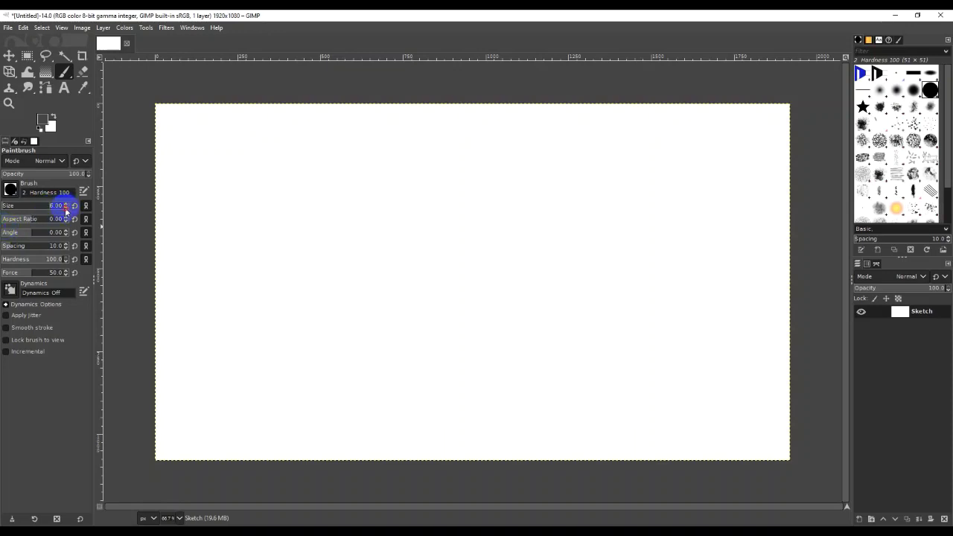
left_click_drag(269, 192, 487, 199)
key("ctrl+z")
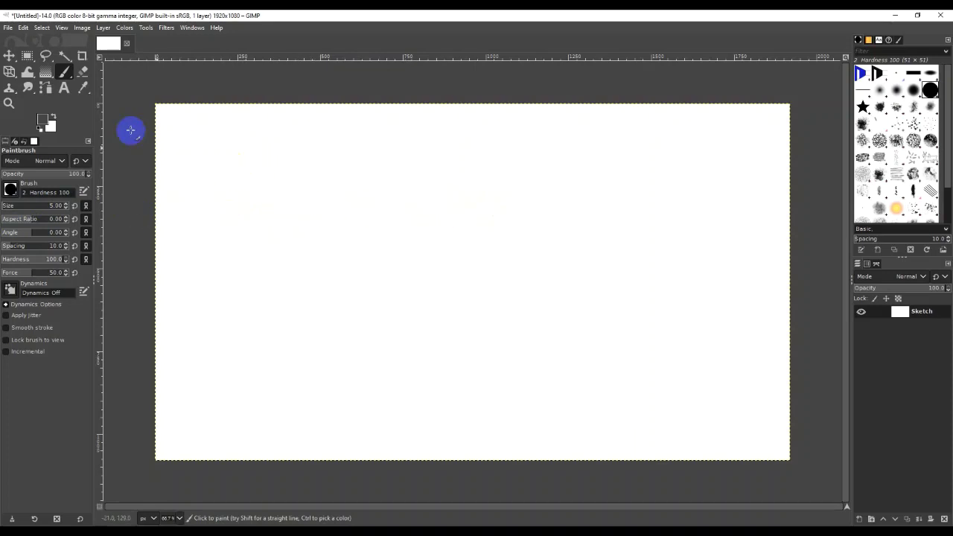
Set the foreground colour to grey 8d8787 and paint a small dot with the Paintbrush just above the canvas centre
left_click(47, 119)
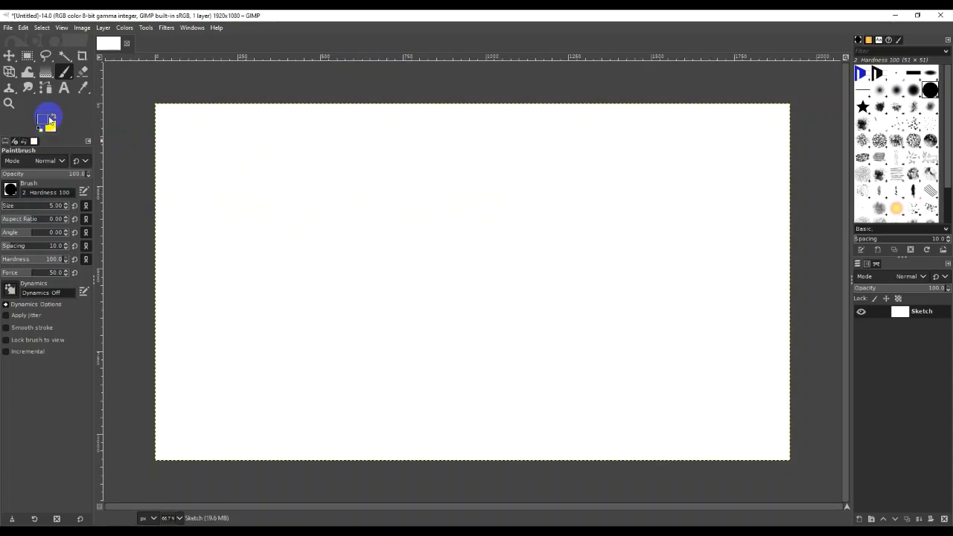
left_click(43, 124)
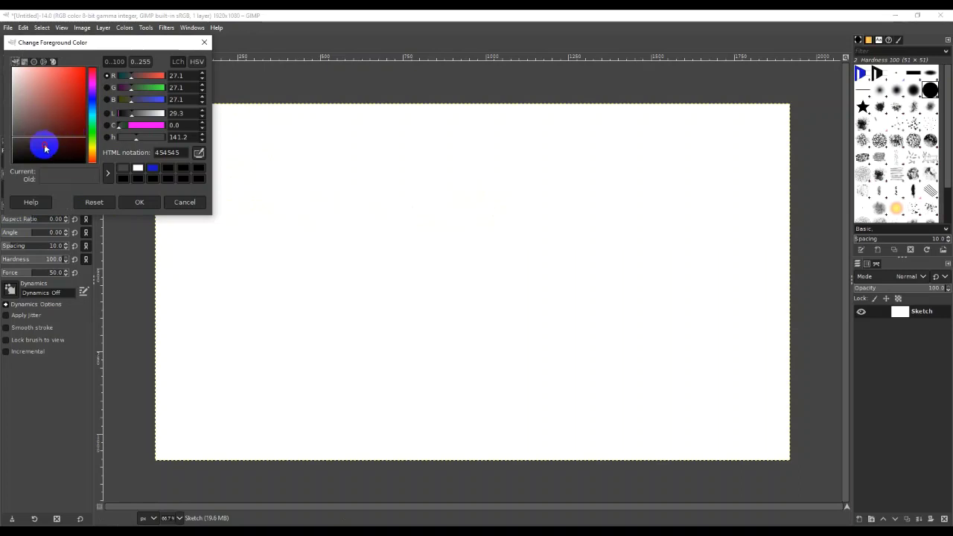
left_click(32, 132)
left_click_drag(32, 132, 14, 110)
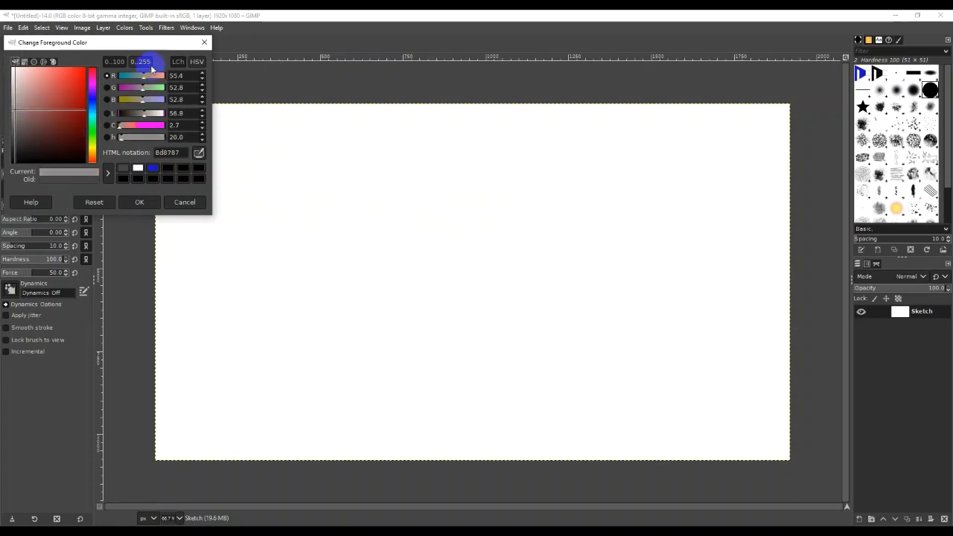
left_click(141, 202)
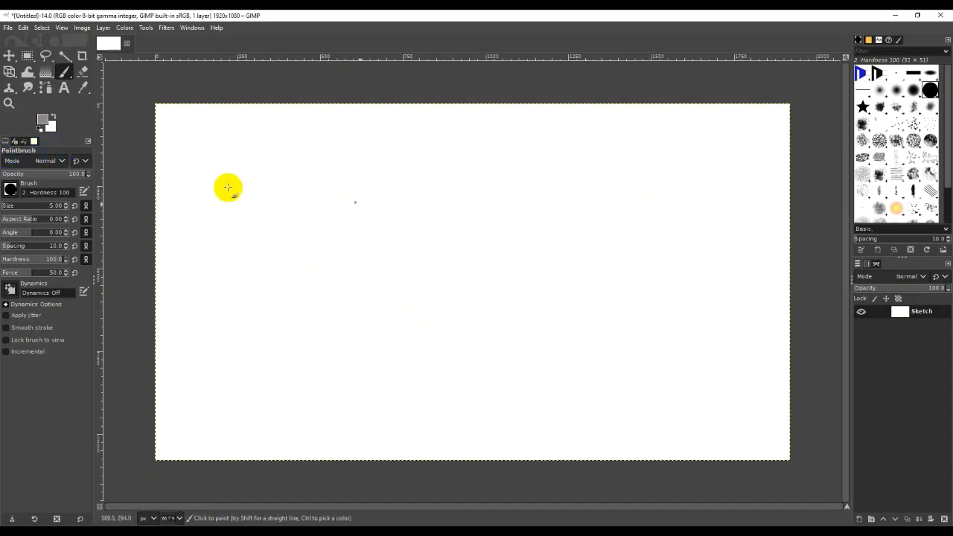
left_click(64, 73)
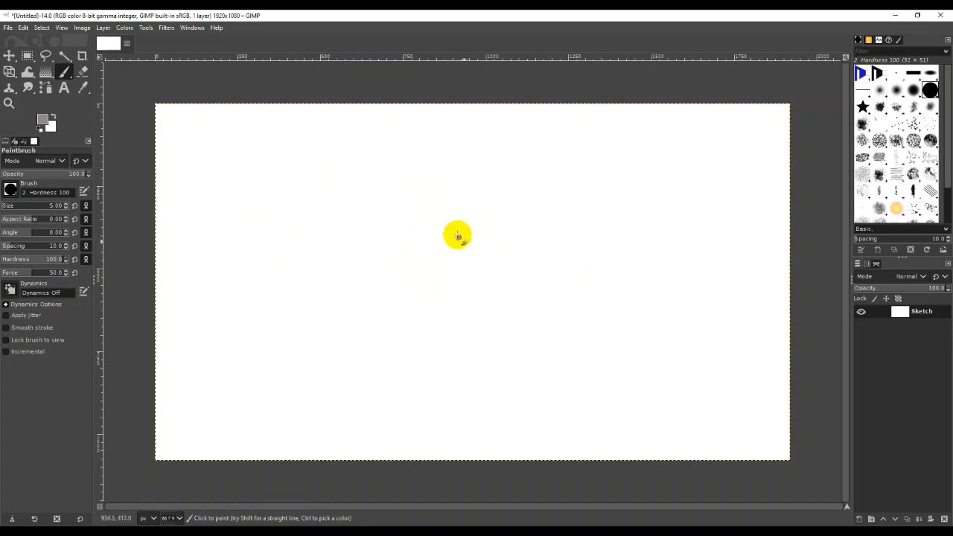
left_click(458, 238)
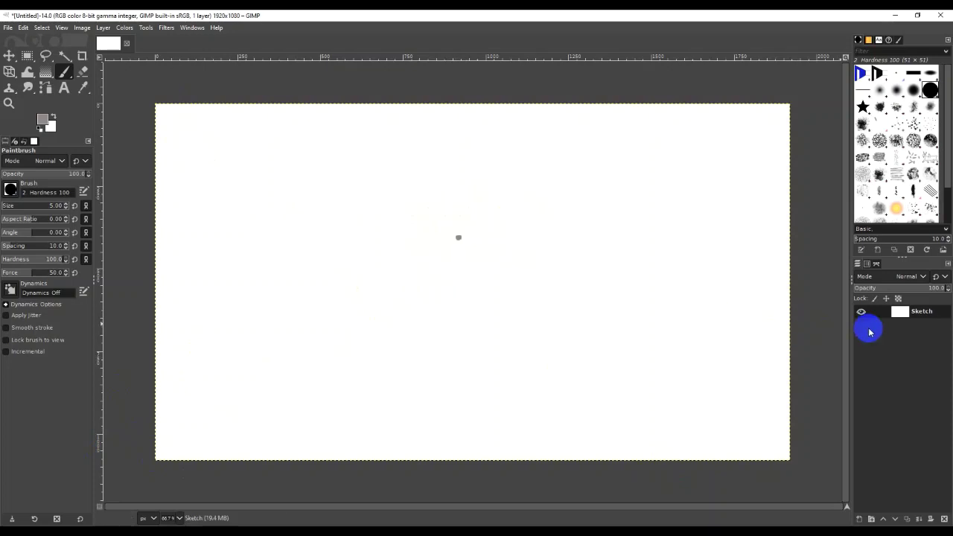
mouse_move(868, 332)
left_mouse_down()
mouse_move(899, 334)
mouse_move(924, 314)
mouse_move(936, 520)
left_mouse_up()
left_click(919, 317)
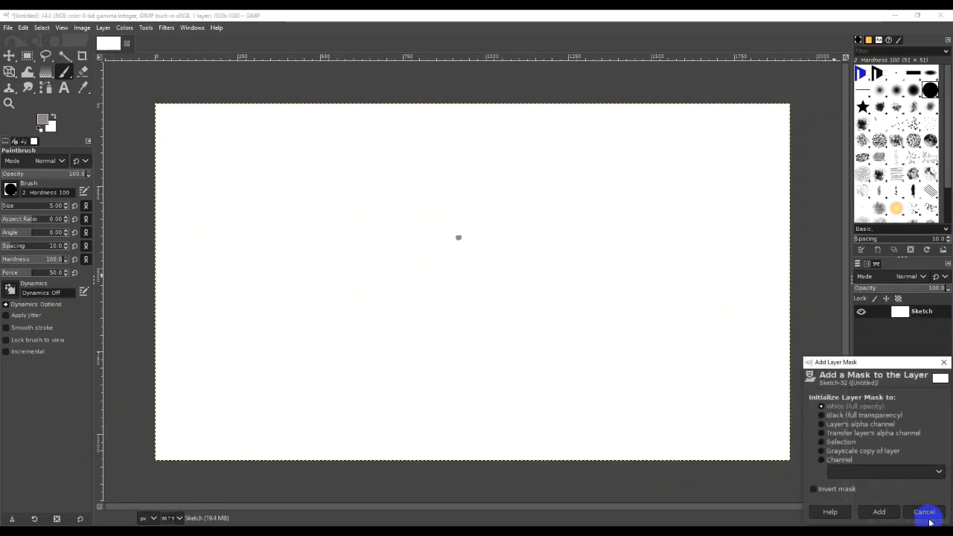
left_click(925, 512)
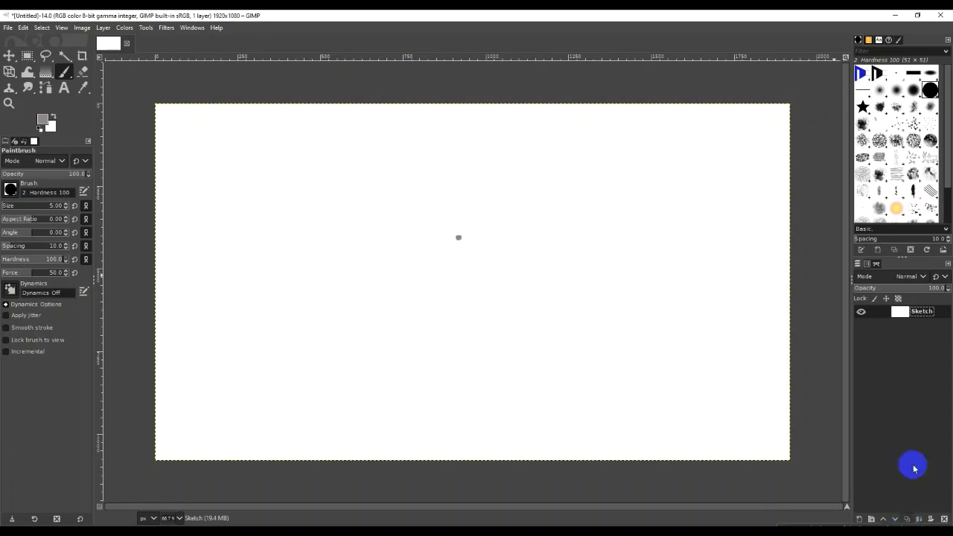
Try duplicating the Sketch layer and renaming the copy, and discard the copy so only Sketch is kept
mouse_move(913, 313)
left_mouse_down()
mouse_move(947, 318)
mouse_move(907, 516)
left_mouse_up()
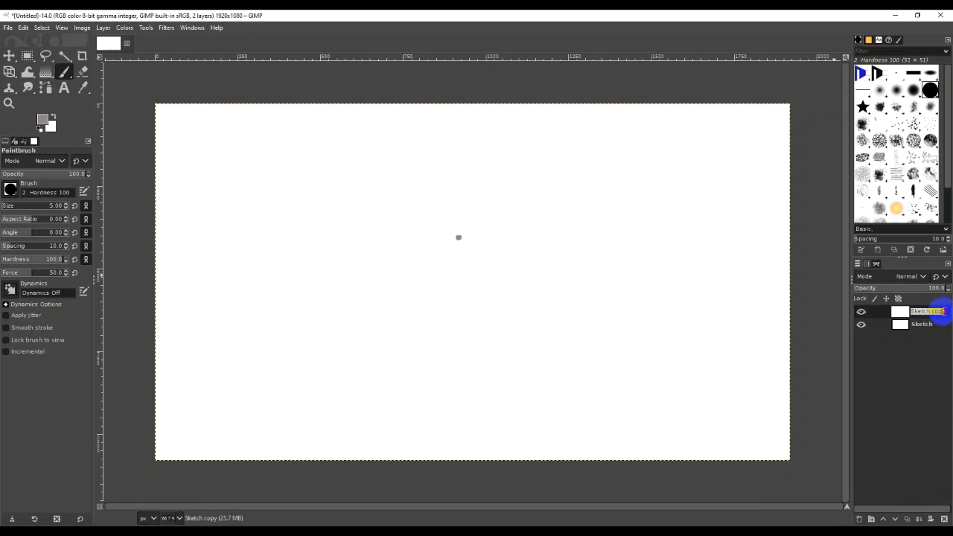
left_click_drag(945, 311, 934, 312)
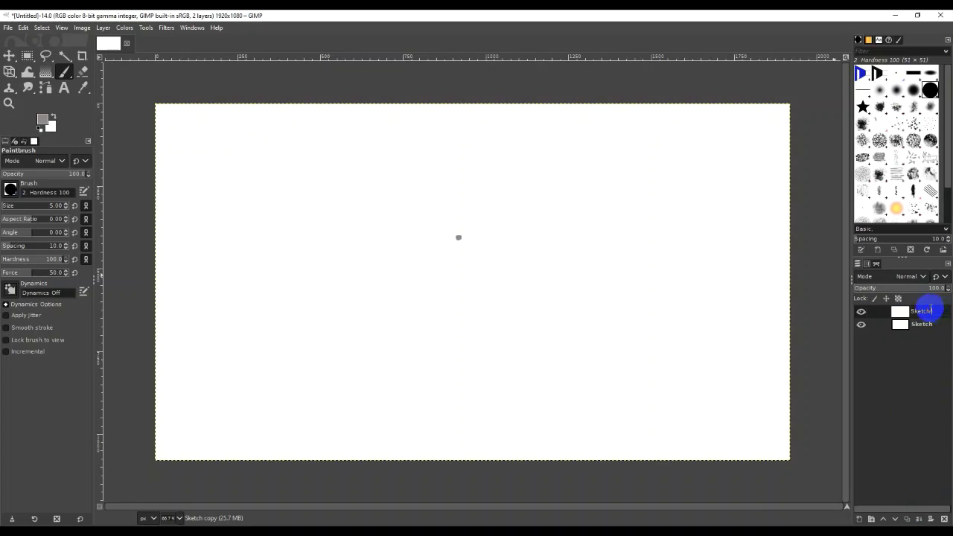
key("BackSpace")
left_click(923, 326)
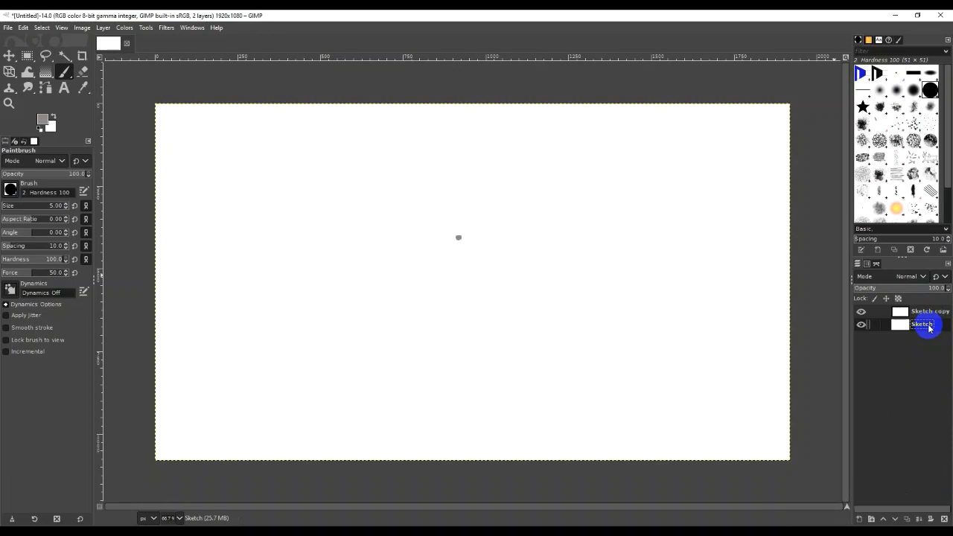
key("ctrl+m")
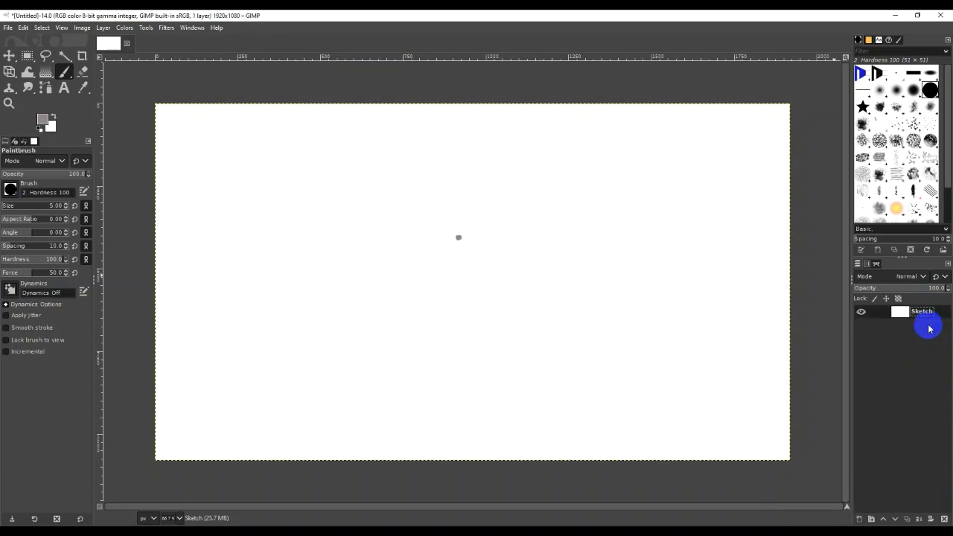
left_click(873, 519)
key("ctrl+z")
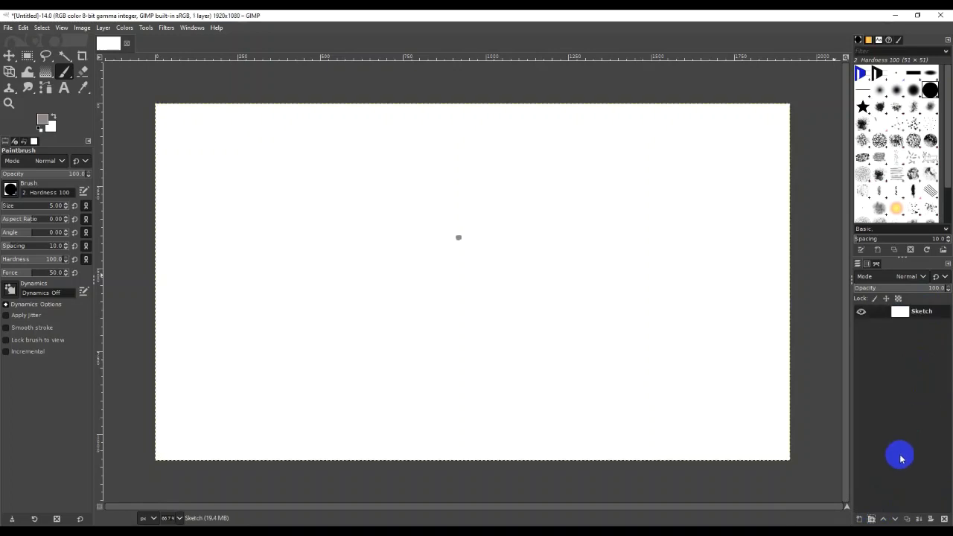
Create a new 1920 × 1080 px layer named Sketching, filled with transparency, above the Sketch layer
left_click(861, 519)
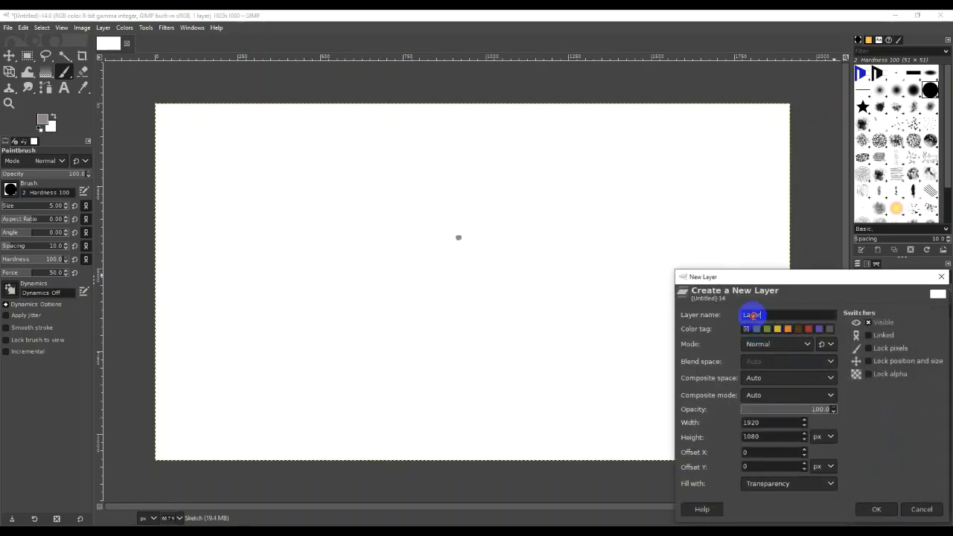
type("Sketching")
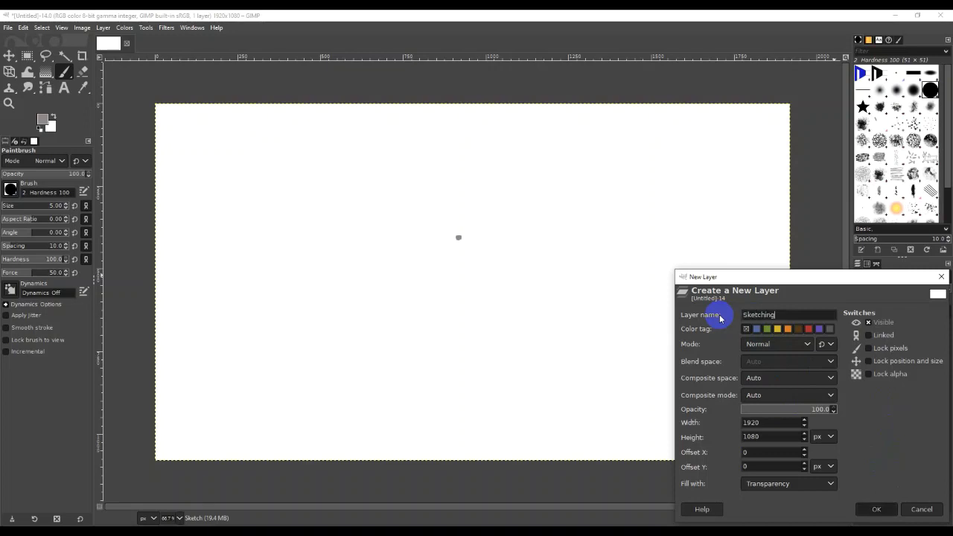
key("Return")
right_click(720, 318)
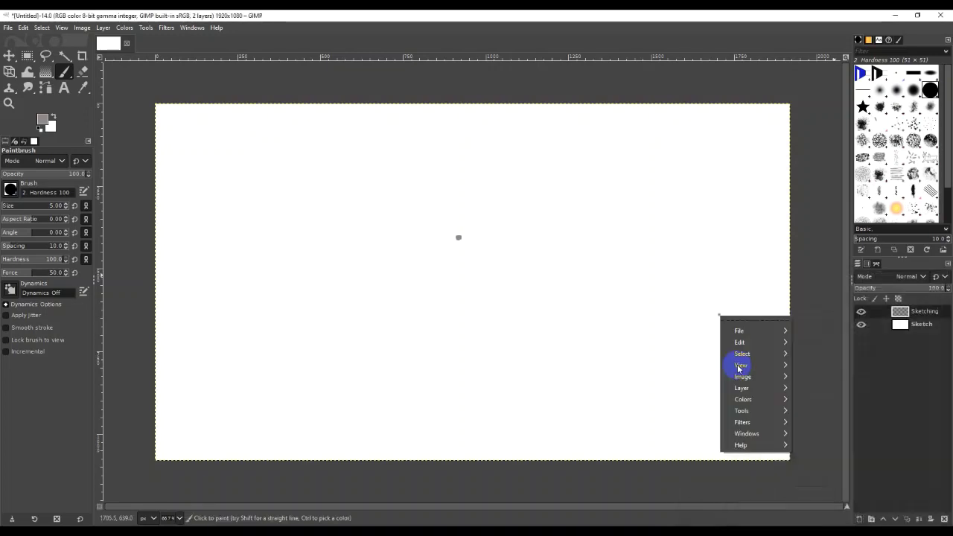
Rename the Sketch layer that holds the grey dot as Dot
left_click(926, 327)
double_click(926, 328)
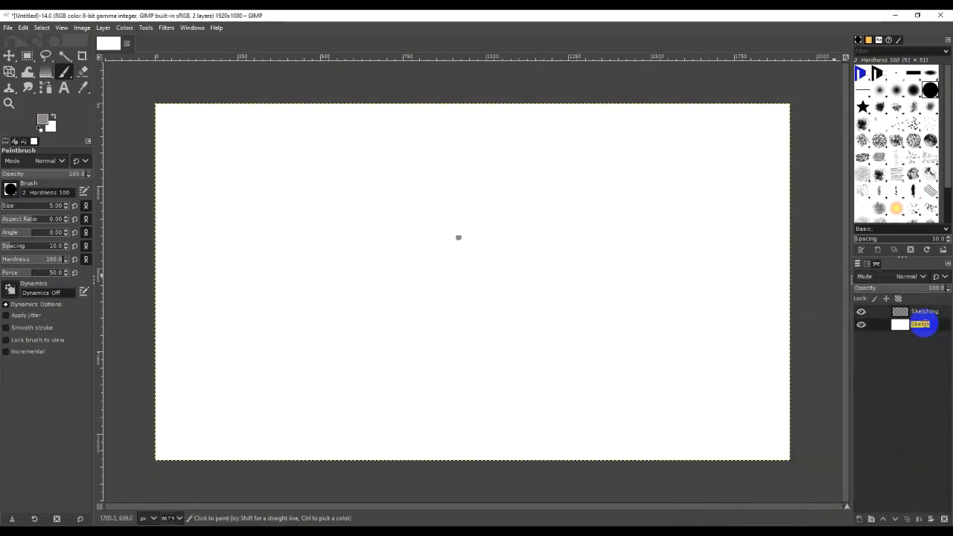
key("Return")
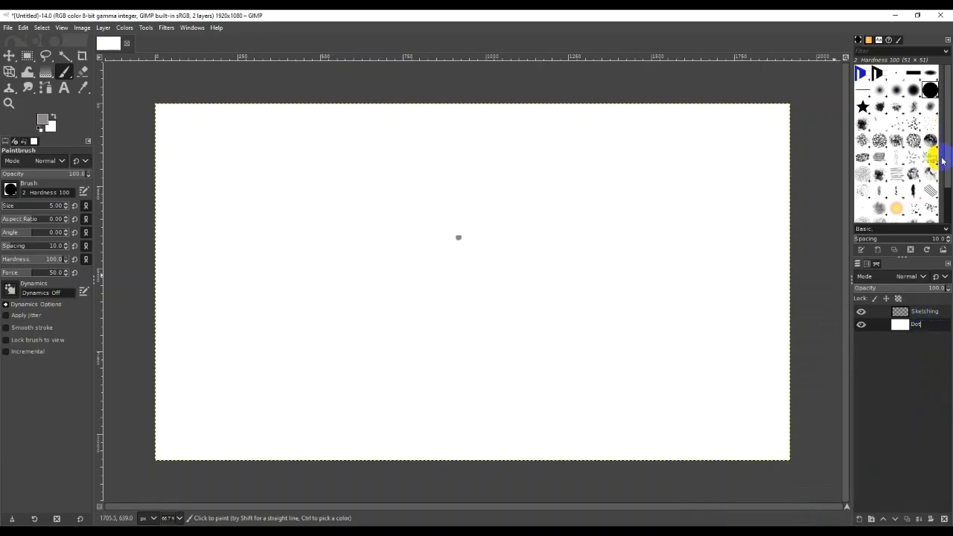
left_click(455, 236)
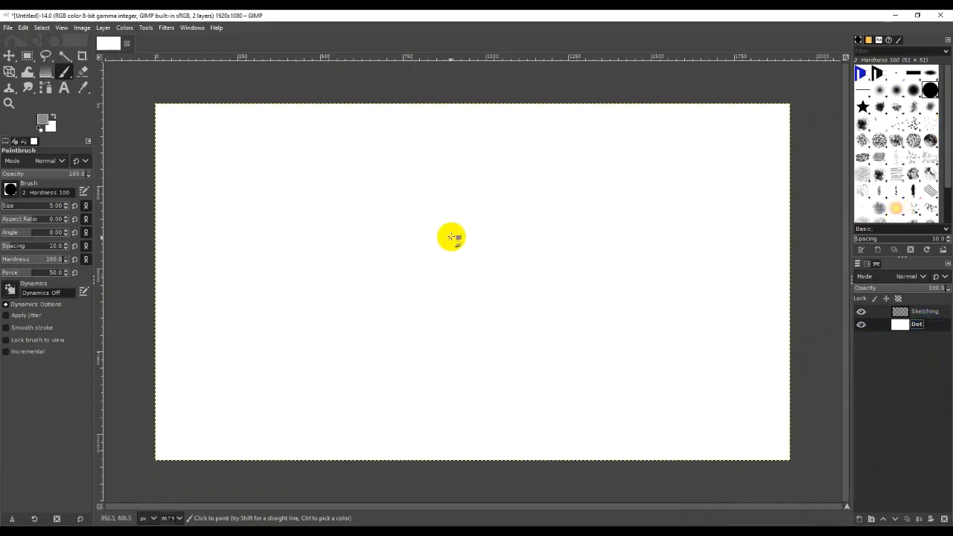
Make Sketching the active layer, and hide and show the Dot layer to check what each layer holds
left_click(861, 325)
left_click(861, 324)
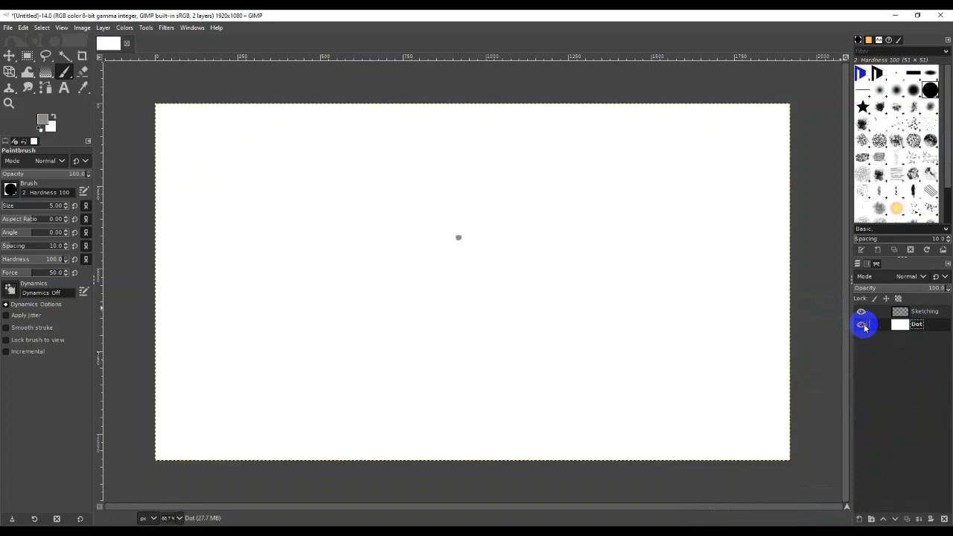
left_click(861, 314)
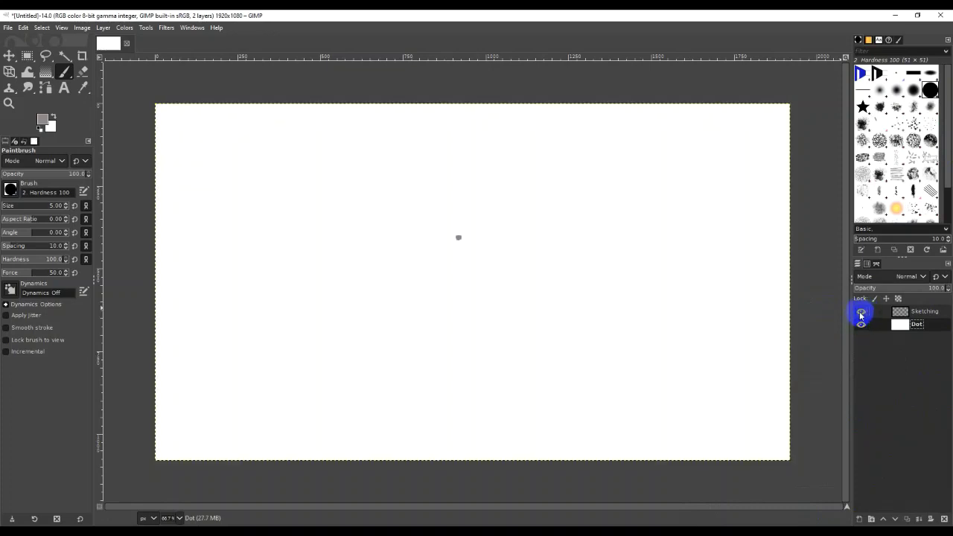
left_click(923, 312)
left_click(901, 324)
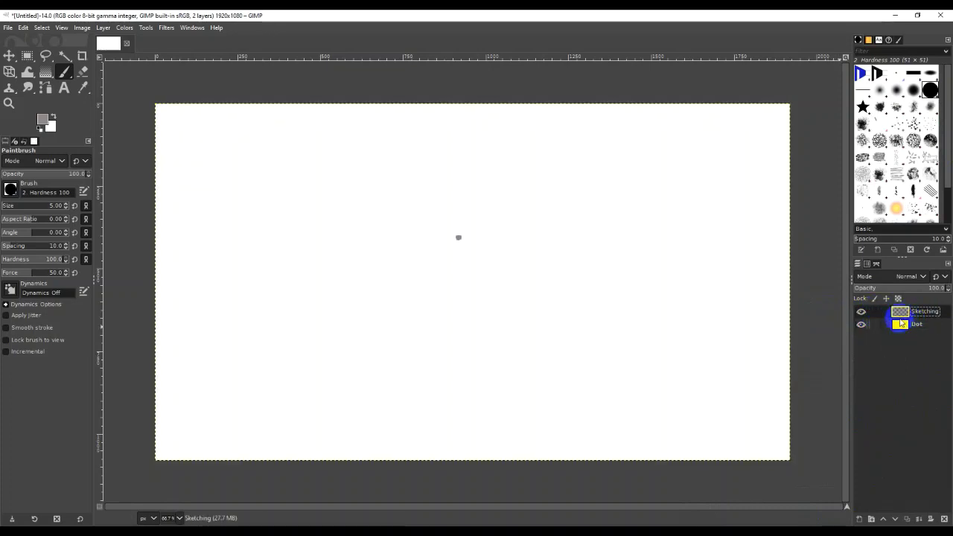
left_click(862, 325)
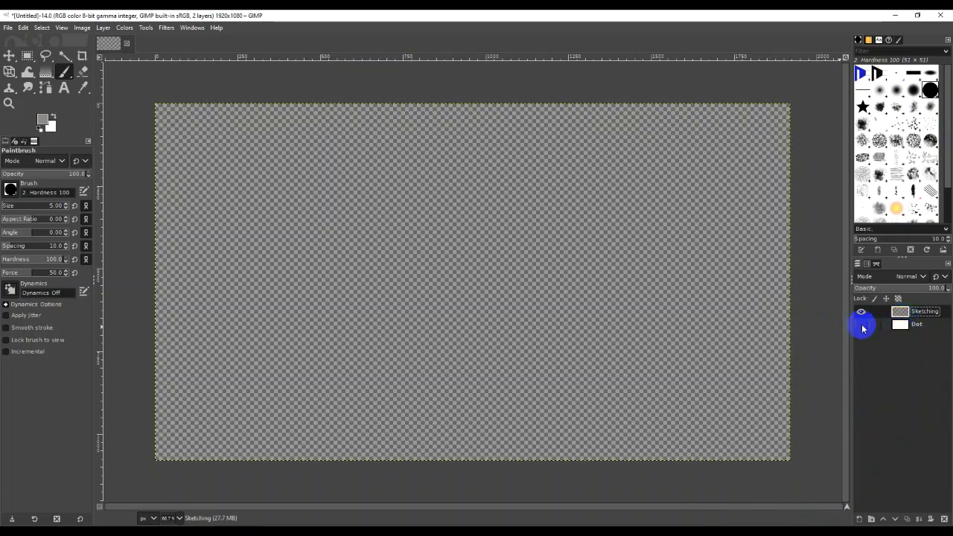
left_click(862, 326)
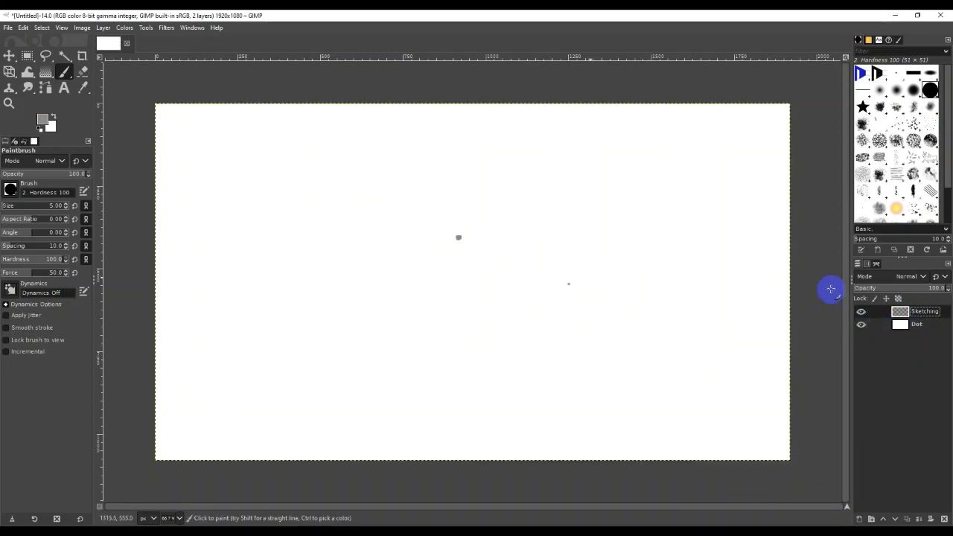
Hide the Dot layer and fill the Sketching layer with white using Bucket Fill
left_click(862, 325)
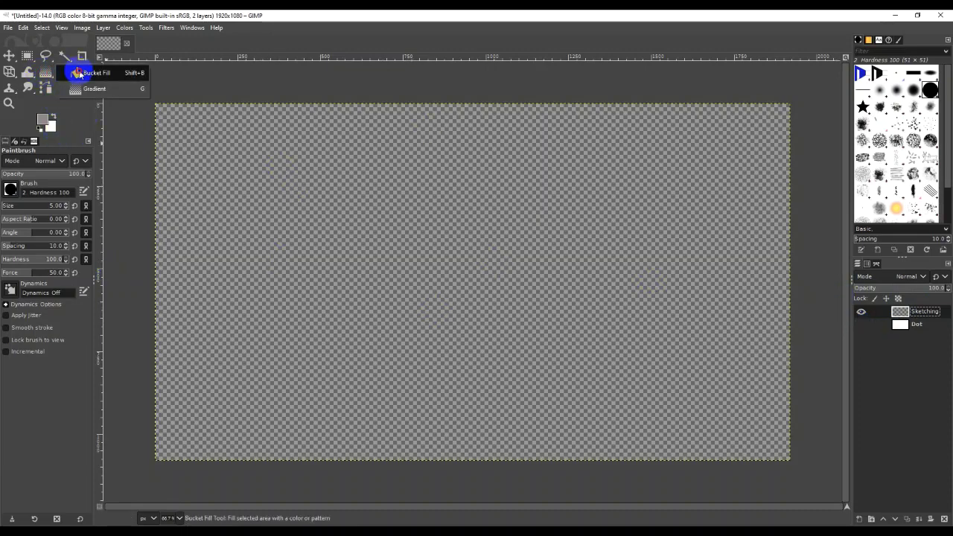
key("shift+b")
left_click(56, 116)
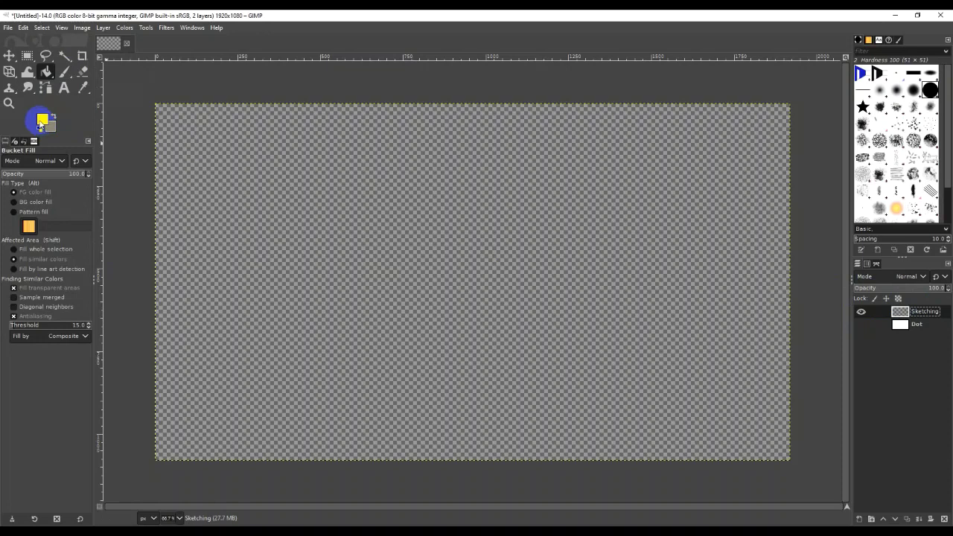
left_click(281, 188)
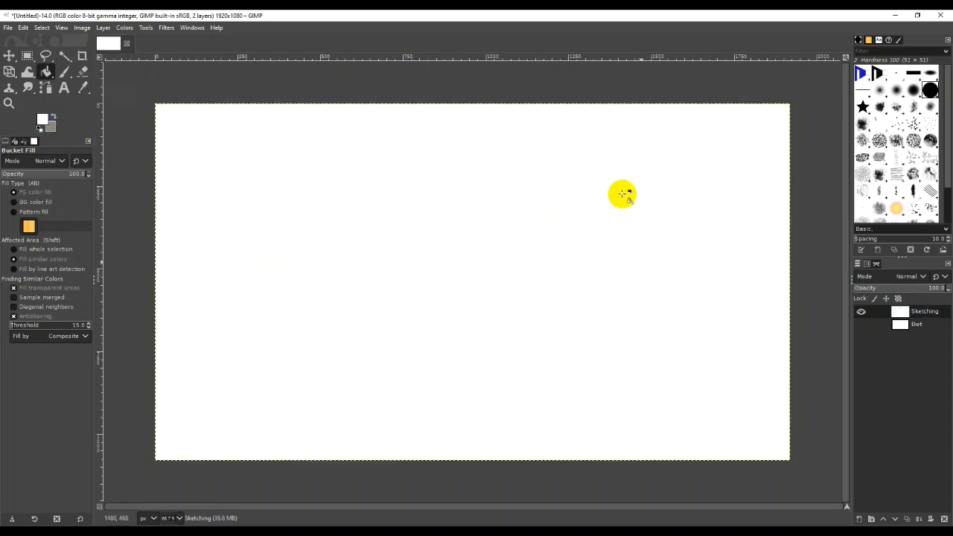
Remove the white fill from the Sketching layer and show the Dot layer again
left_click(47, 56)
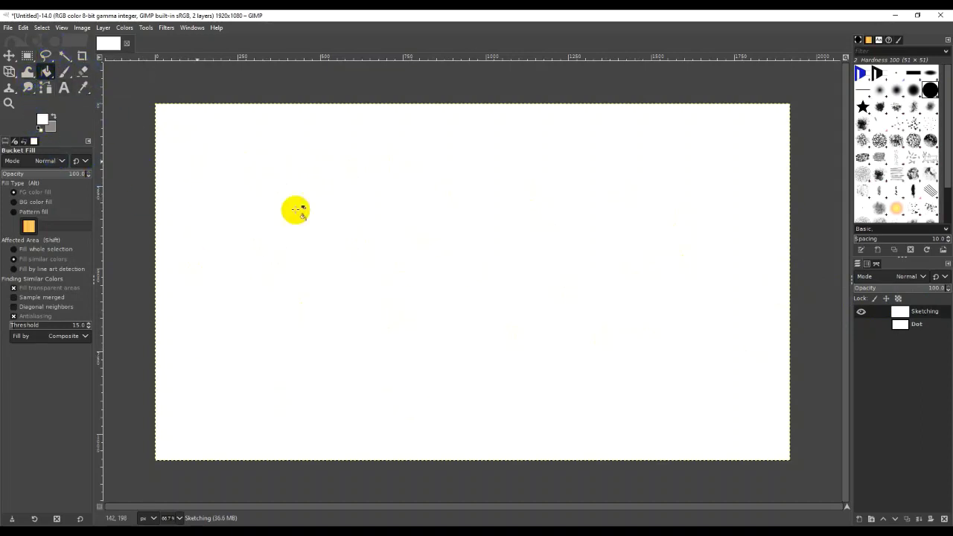
mouse_move(791, 296)
left_mouse_down()
mouse_move(857, 310)
mouse_move(795, 316)
left_mouse_up()
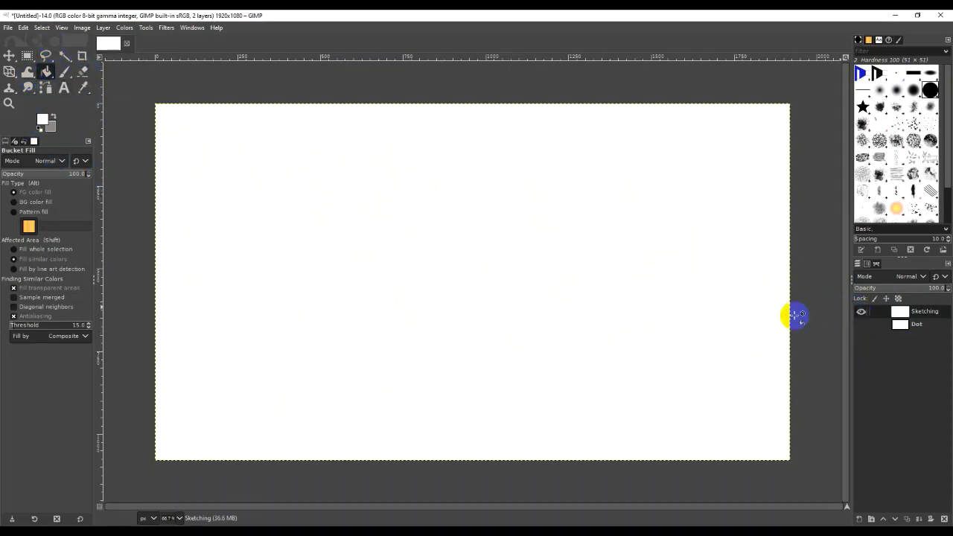
key("Delete")
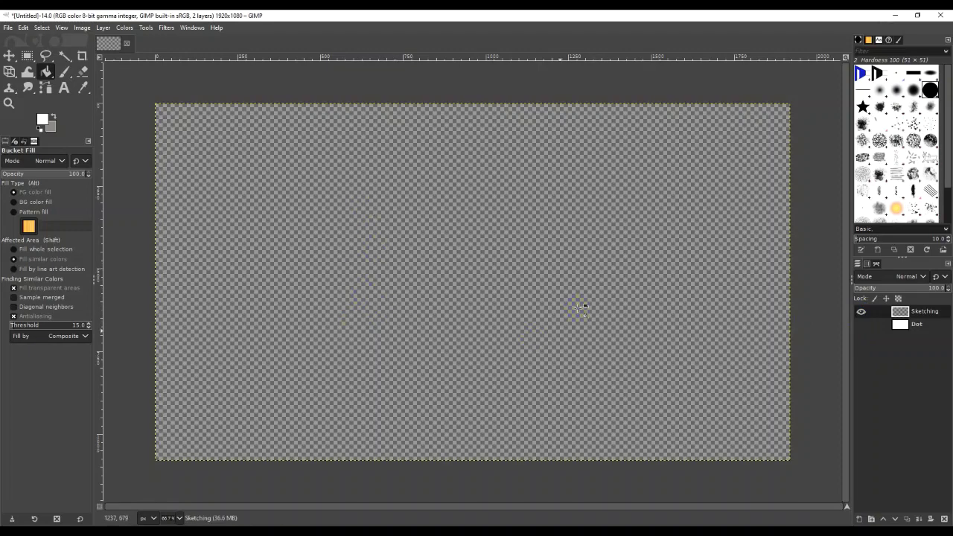
mouse_move(797, 316)
left_mouse_down()
mouse_move(856, 330)
mouse_move(861, 315)
mouse_move(879, 333)
left_mouse_up()
left_click(862, 324)
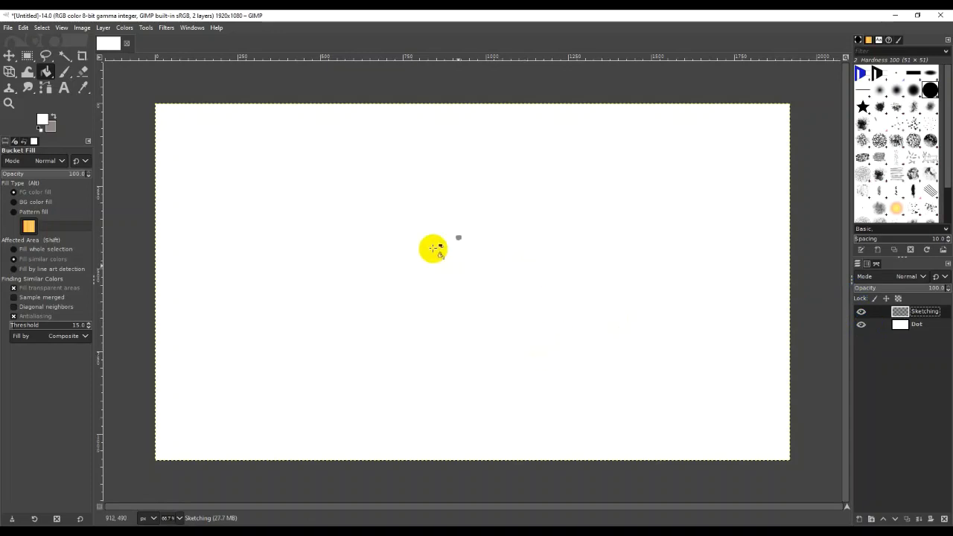
left_click(166, 451)
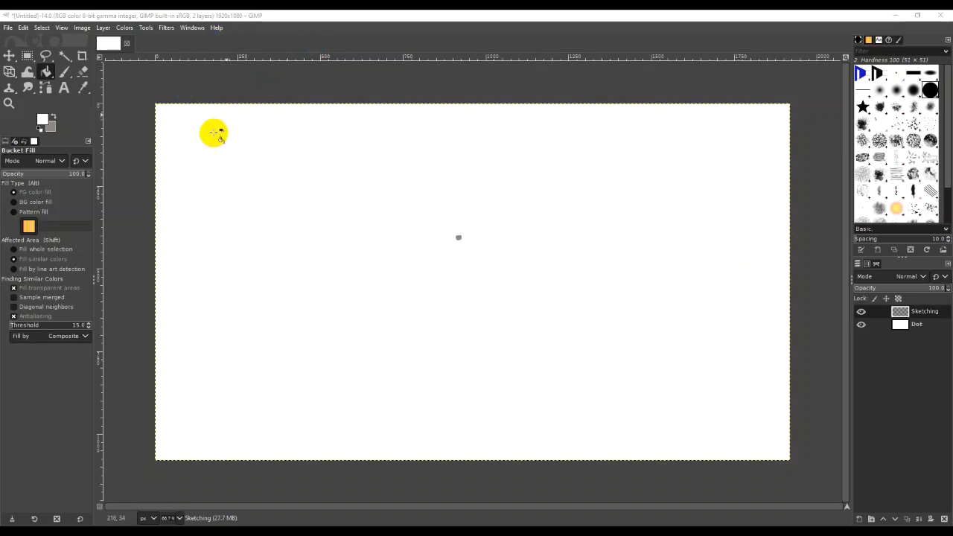
Return to the Paintbrush with grey as the foreground colour, and paint and undo a test mark on the Sketching layer
left_click(66, 71)
key("x")
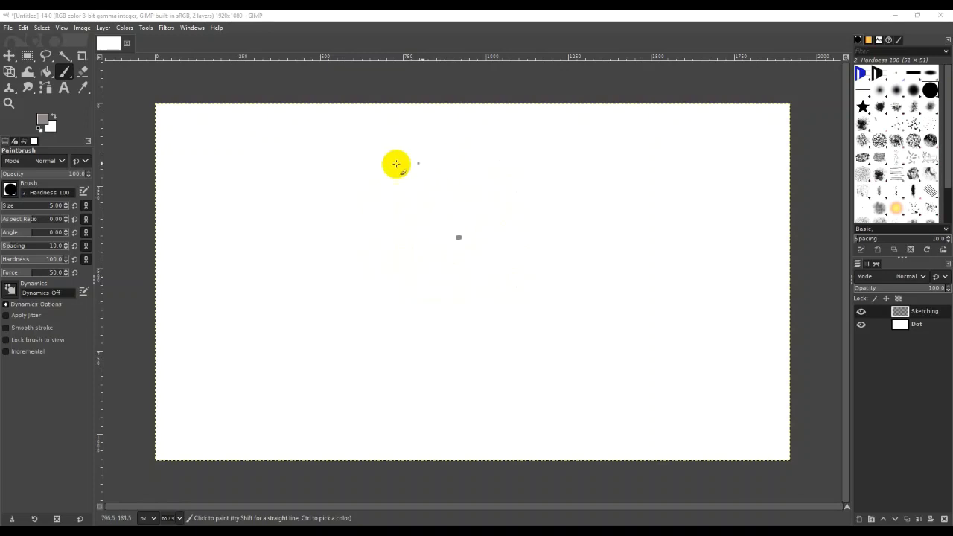
left_click(408, 203)
key("ctrl+z")
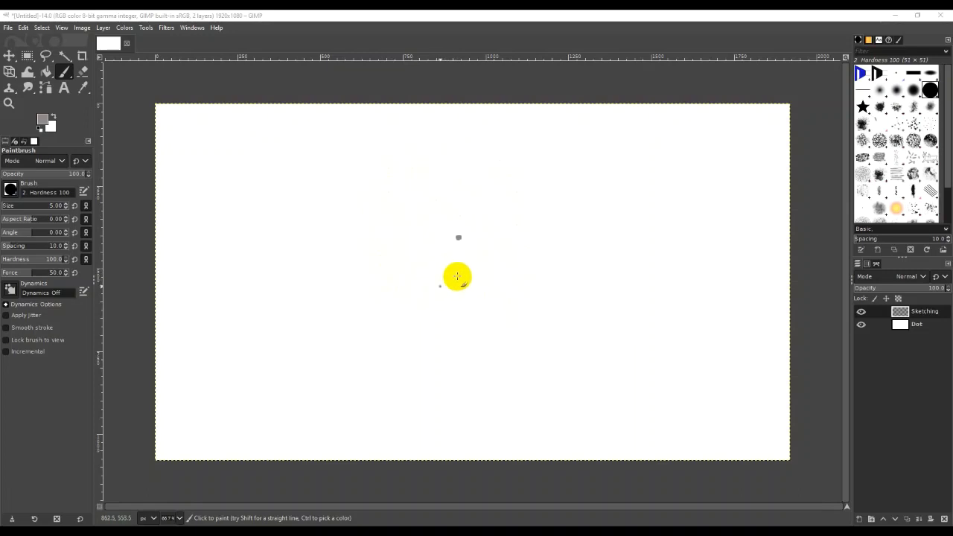
left_click(427, 198)
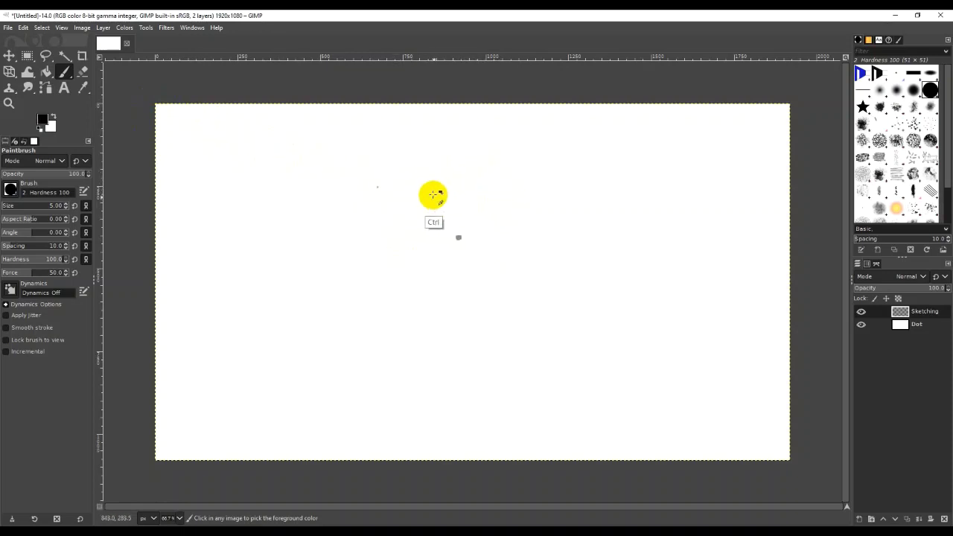
Try out a closed chain of connected straight black lines with the Paintbrush on the Sketching layer, and undo it
left_click(480, 190, "ctrl")
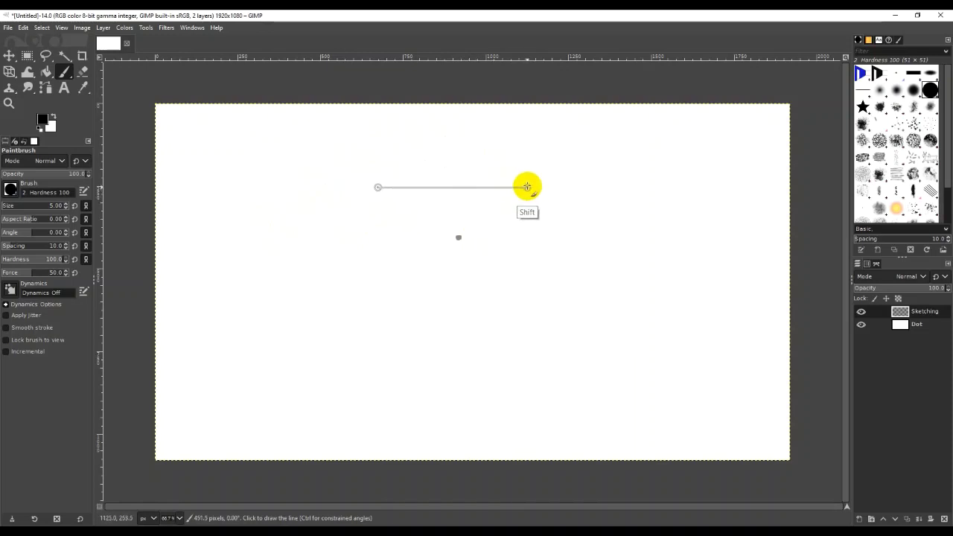
left_click(504, 220)
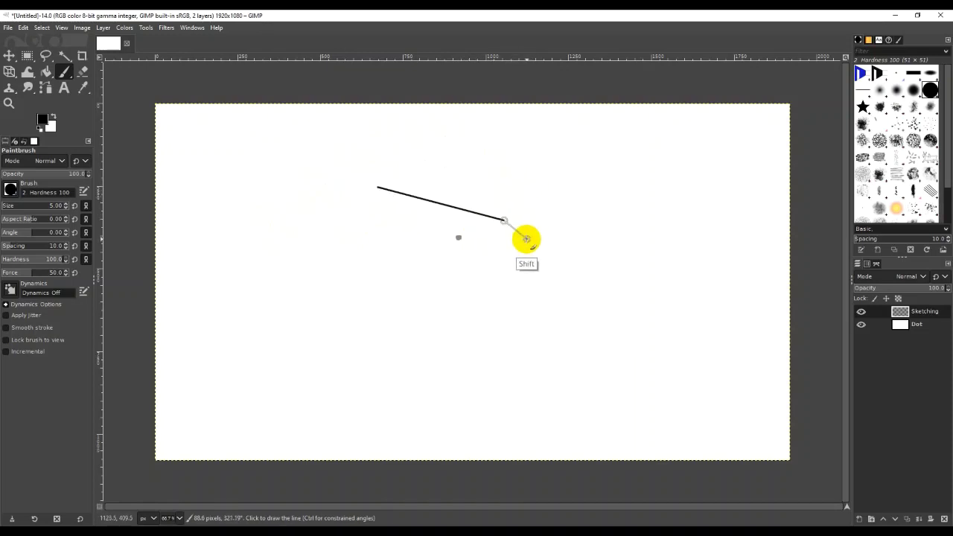
left_click(538, 264, "shift")
left_click(594, 234, "shift")
left_click(589, 184, "shift")
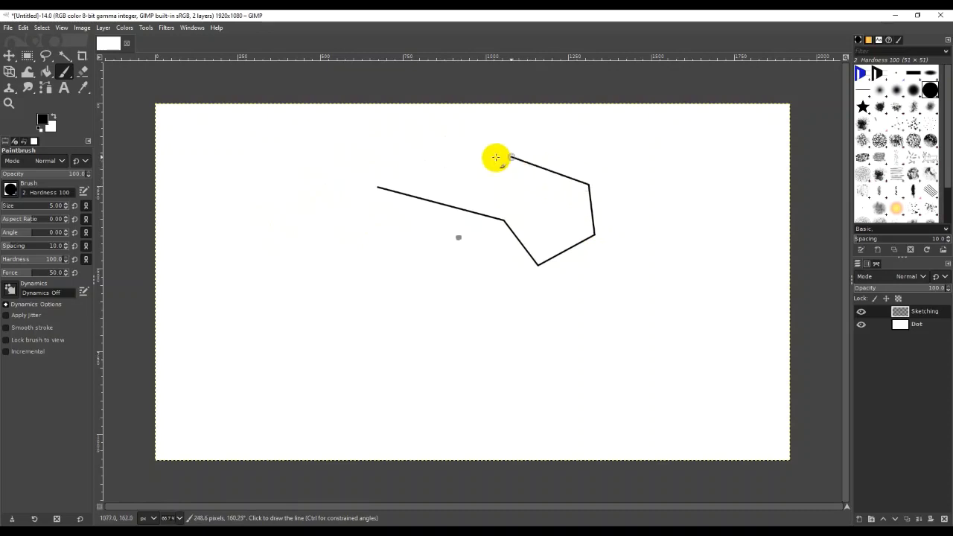
left_click(419, 168, "shift")
left_click(378, 186, "shift")
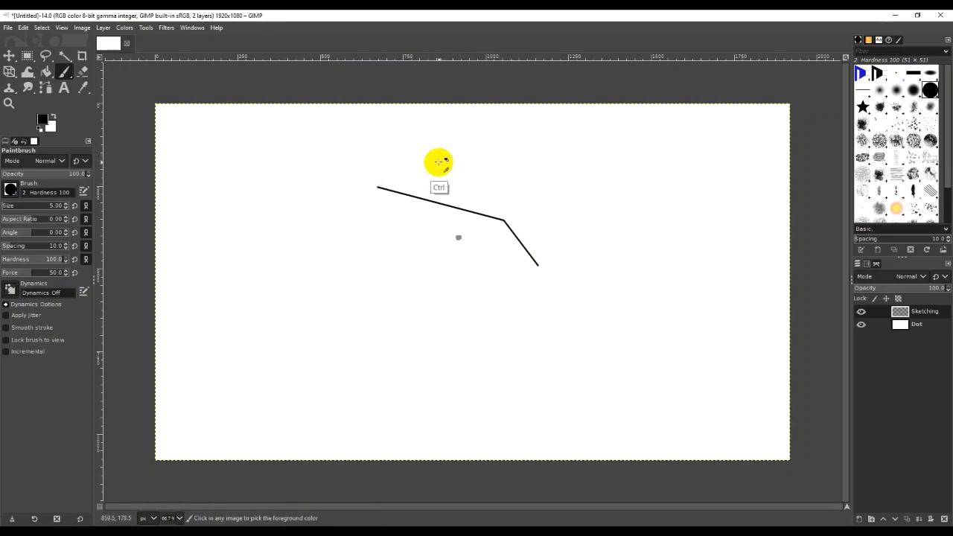
key("ctrl+z")
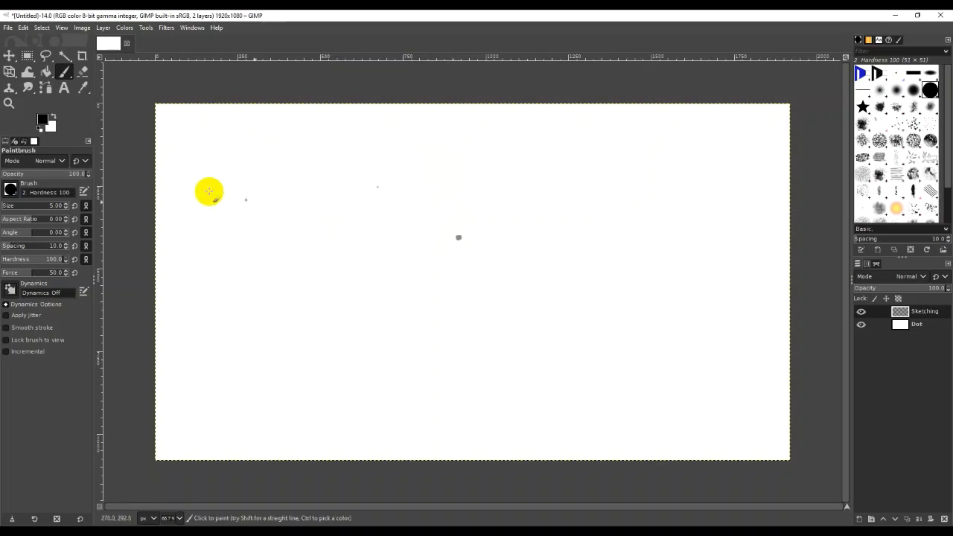
Set the foreground colour to the grey a0a0a0
left_click(42, 119)
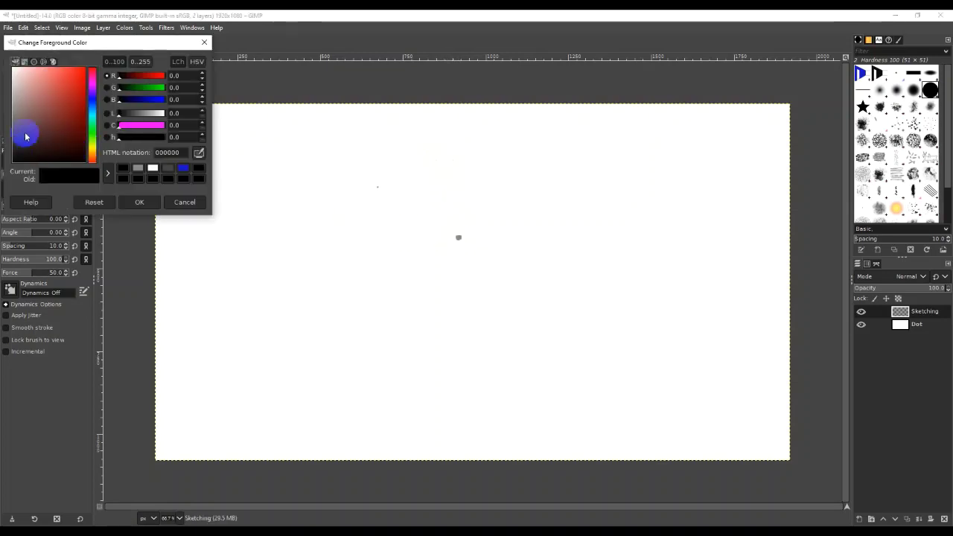
left_click_drag(23, 112, 14, 102)
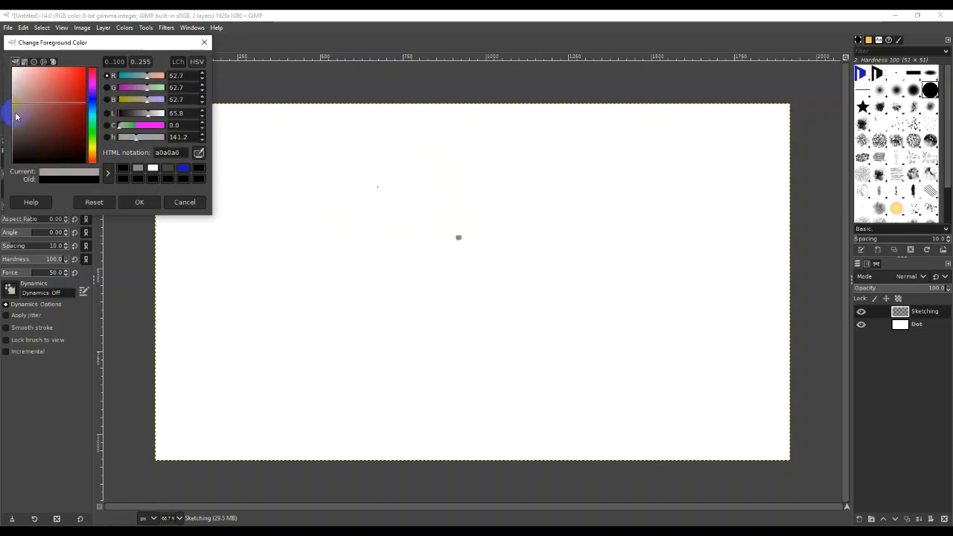
left_click(139, 202)
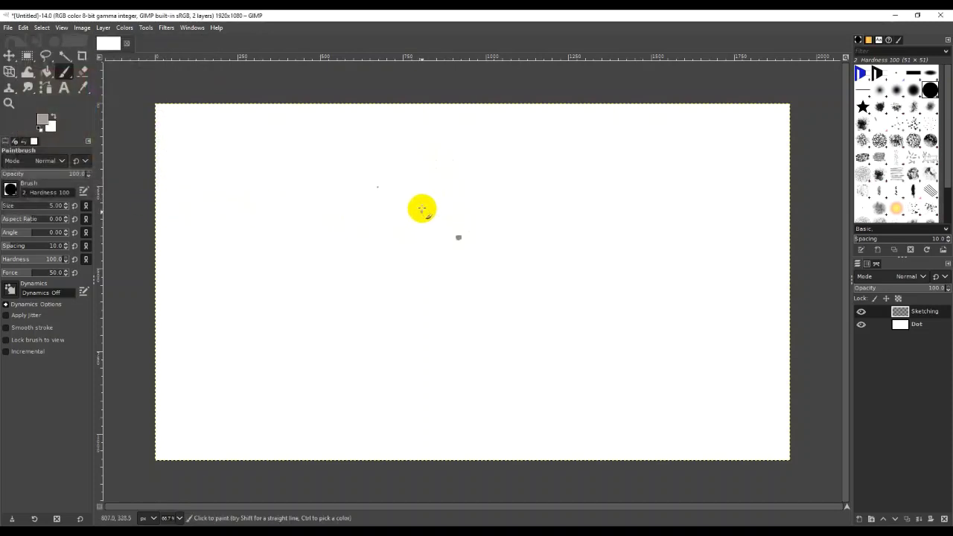
Draw a grey rectangle about 515 × 285 px around the dot with angle-constrained straight brush lines, removing any stray mark
key("shift")
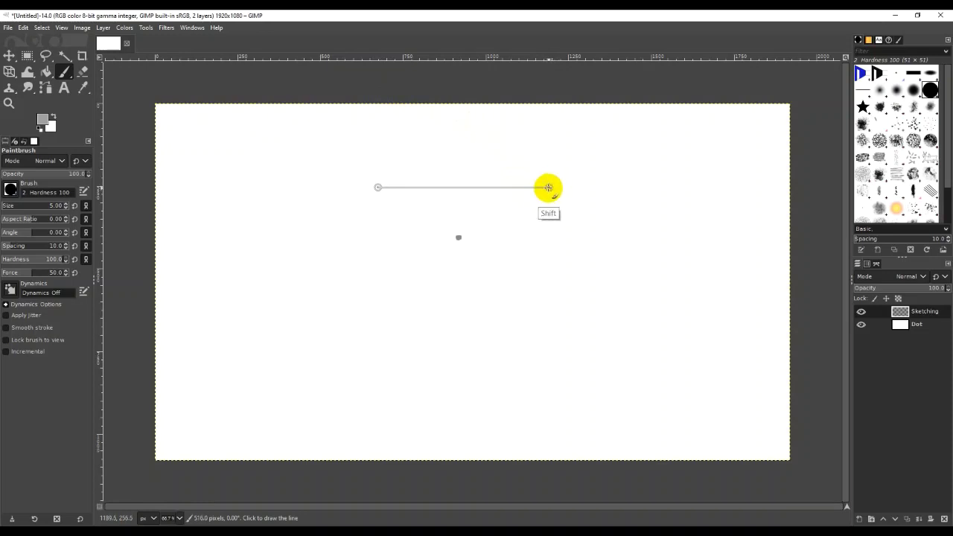
left_click(547, 187, "shift")
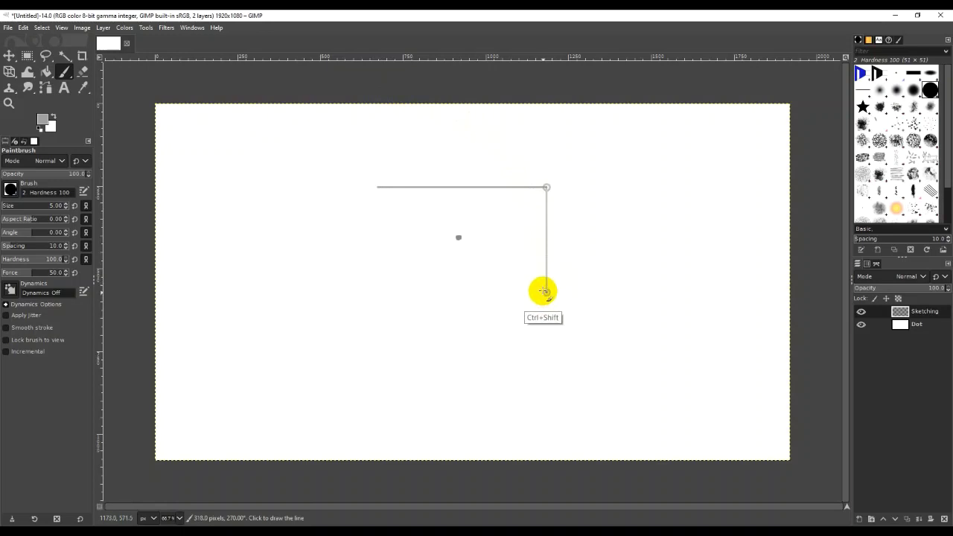
left_click(546, 280)
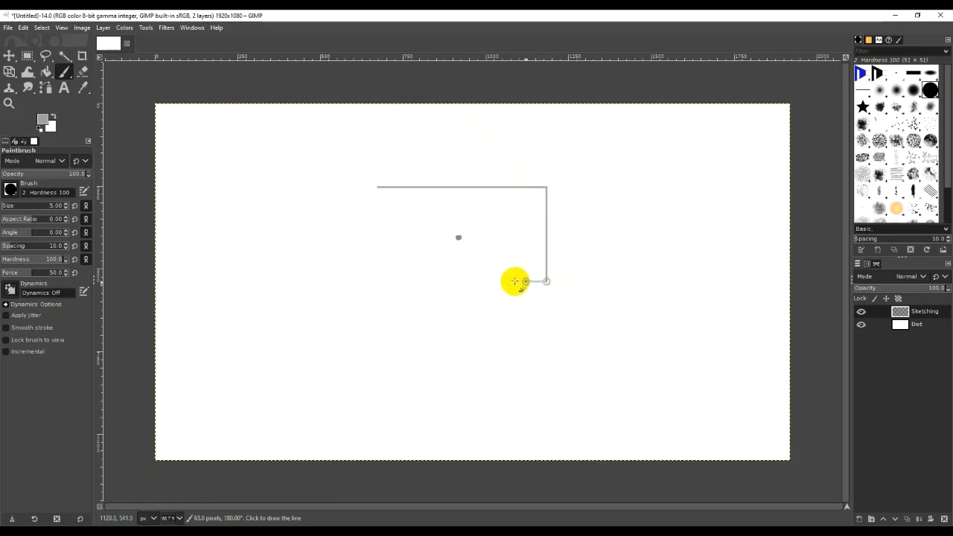
left_click(379, 282)
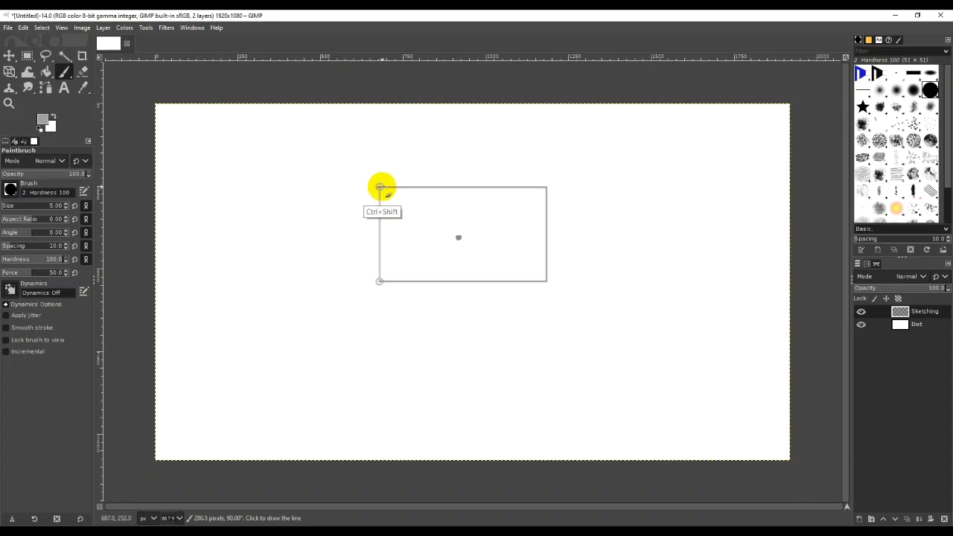
left_click(380, 187)
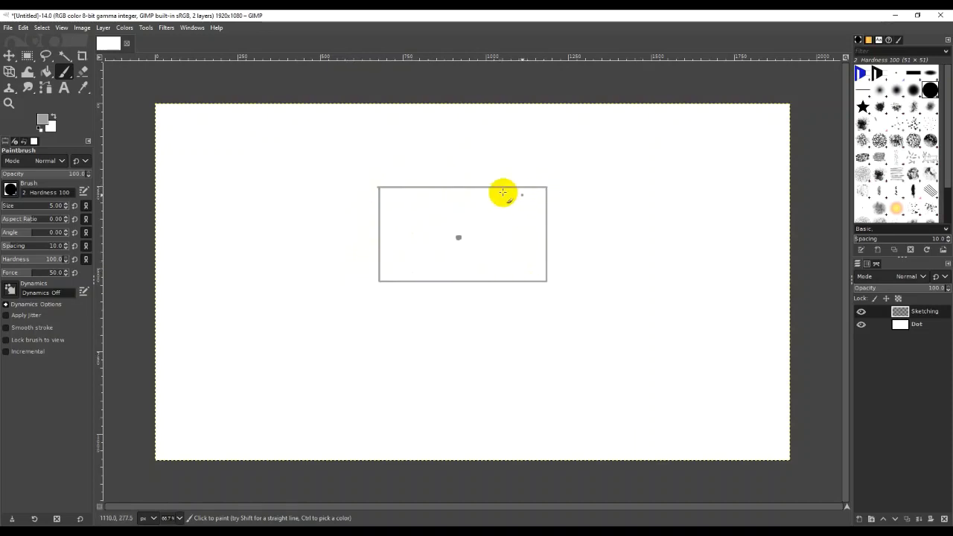
left_click(402, 263)
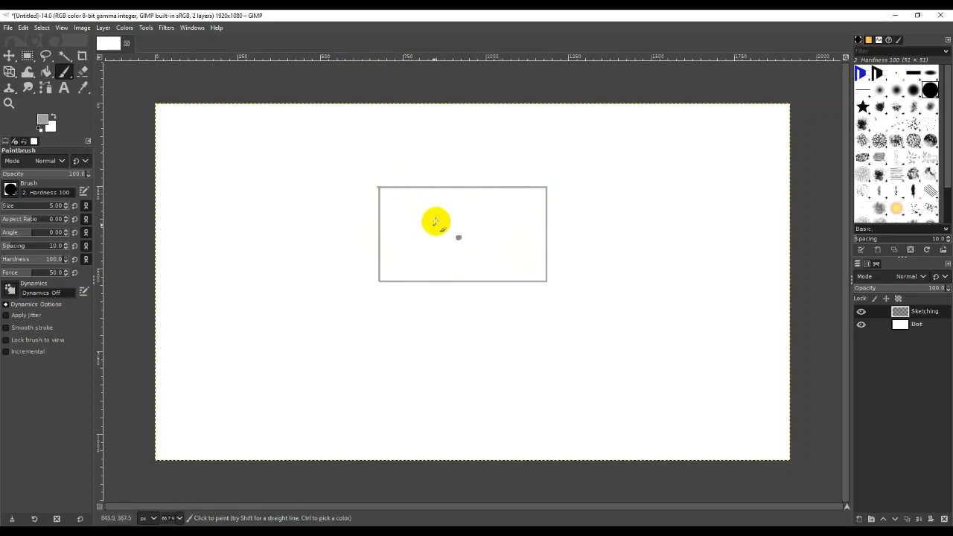
key("ctrl+z")
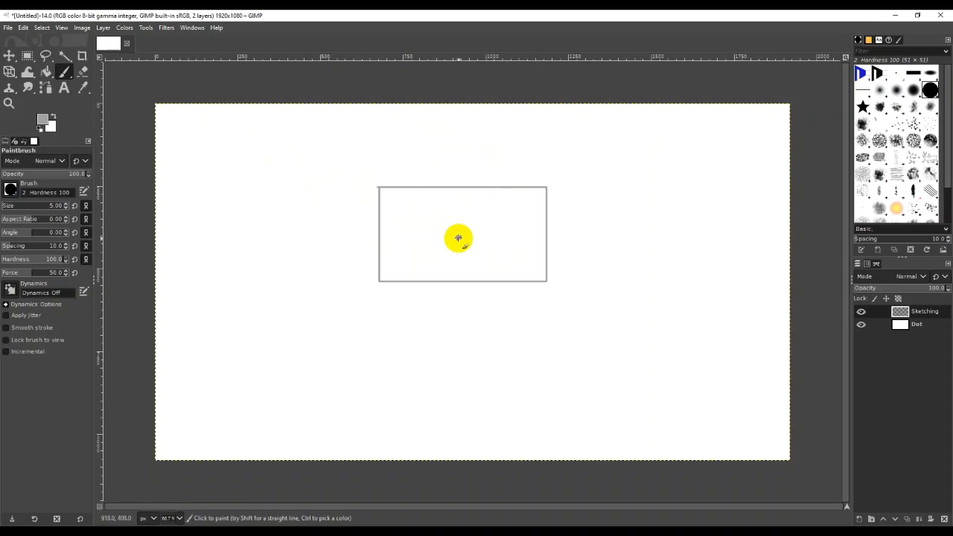
Try a straight line running outward from the rectangle's lower-left corner in line with the dot, and undo it
key("shift")
key("shift")
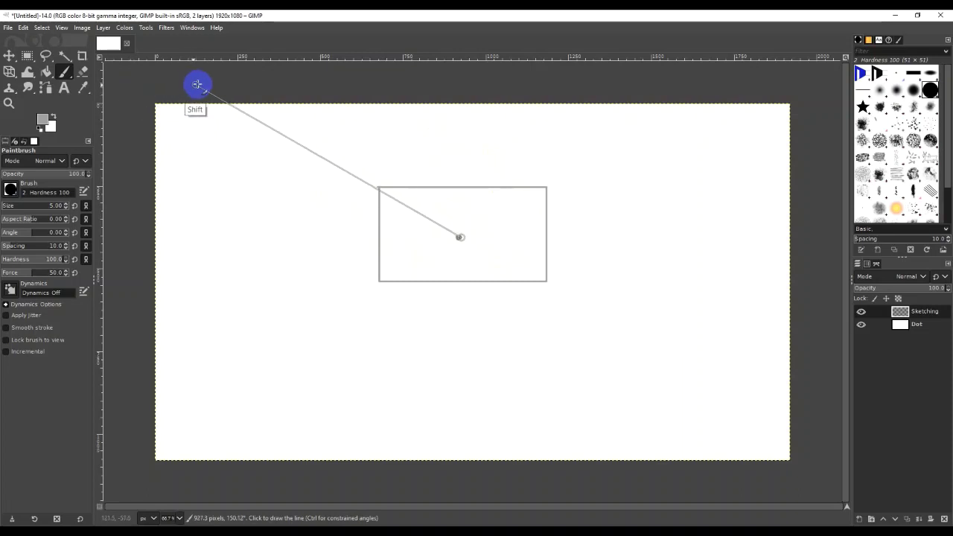
left_click(221, 103)
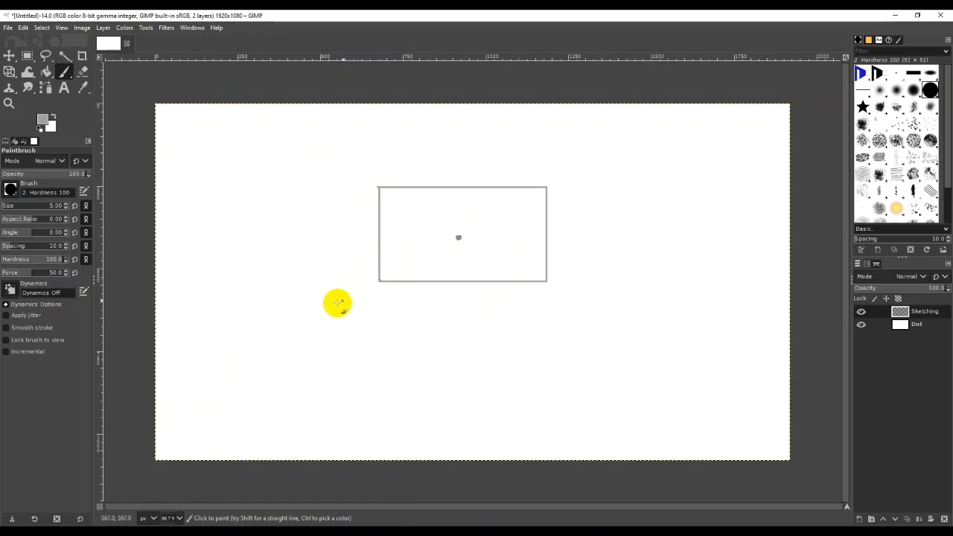
key("shift")
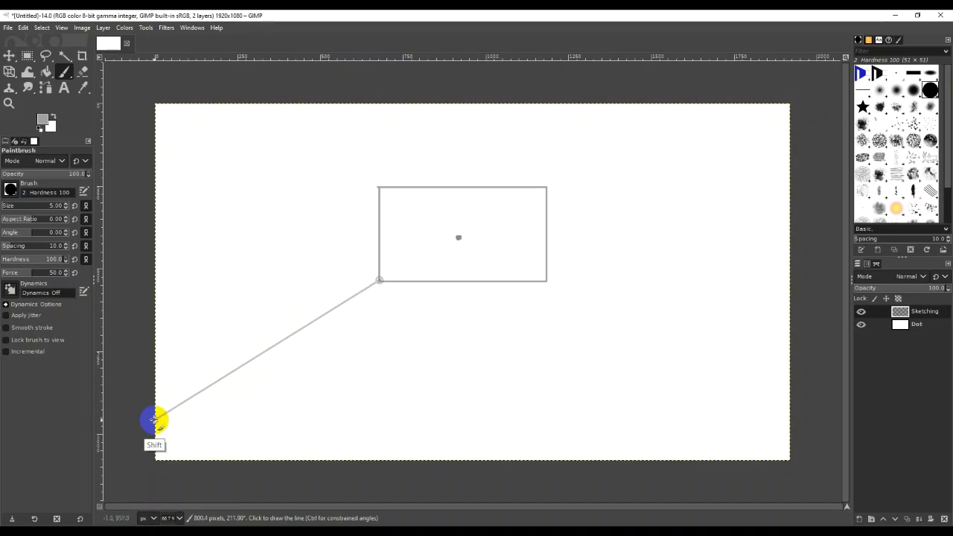
key("ctrl")
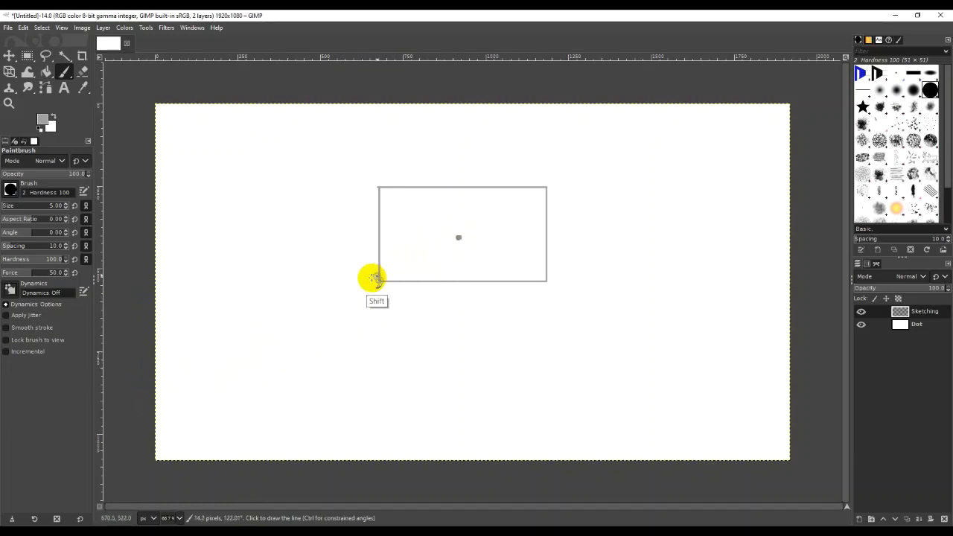
left_click(261, 350)
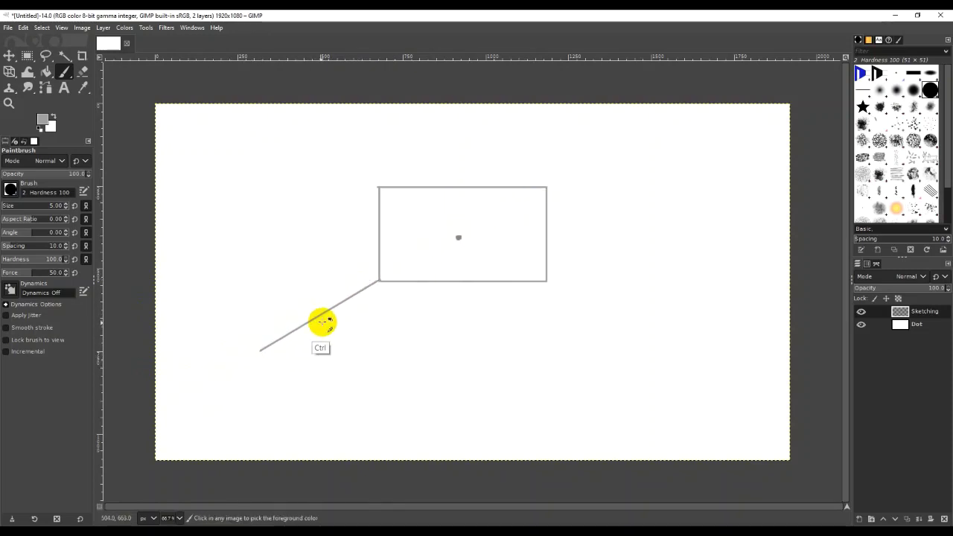
key("ctrl+z")
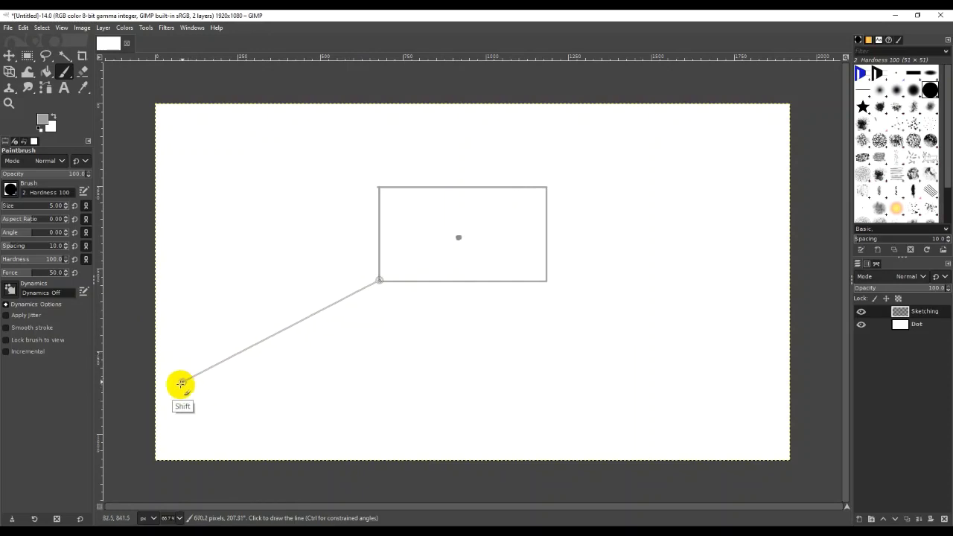
Try straight perspective lines from the rectangle's two lower corners to the canvas edges, and undo them all
left_click(156, 400)
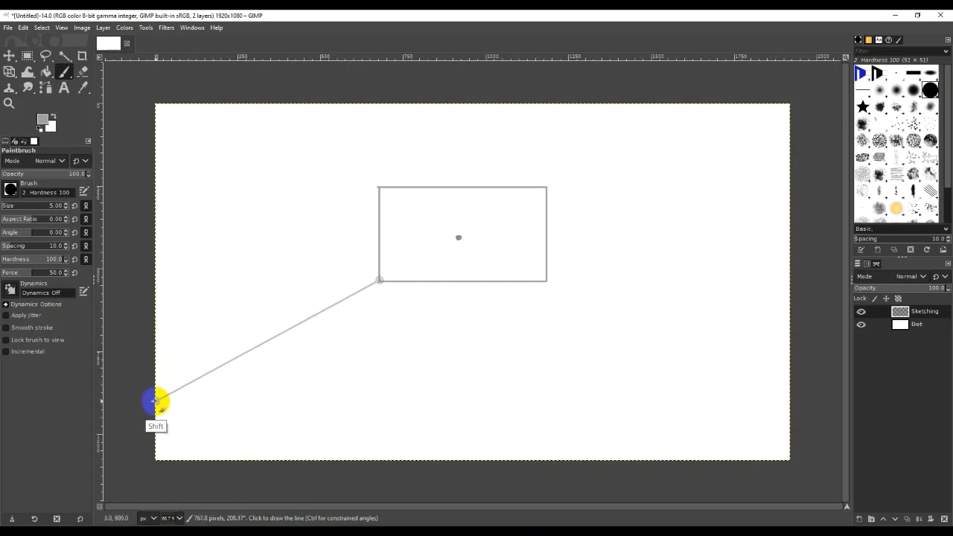
left_click(157, 406)
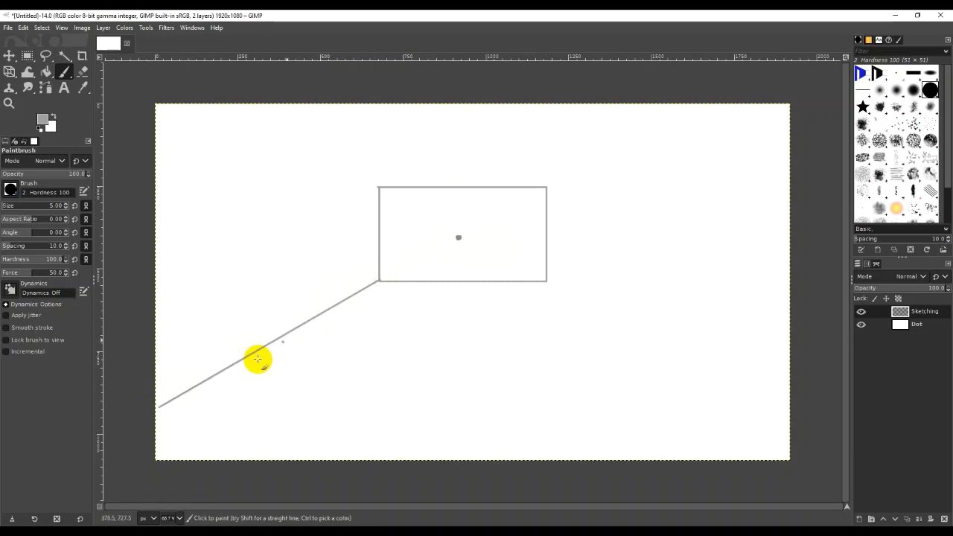
left_click(162, 460)
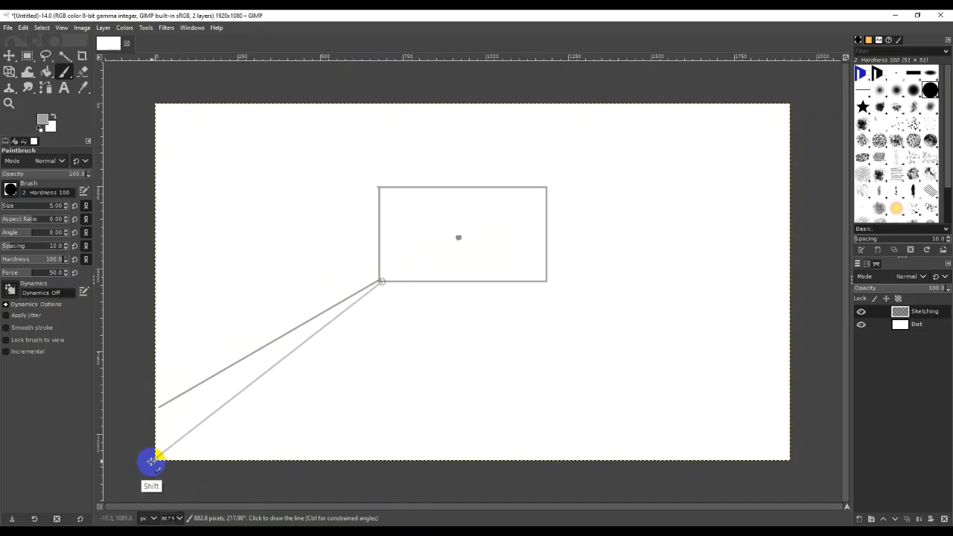
left_click(152, 460)
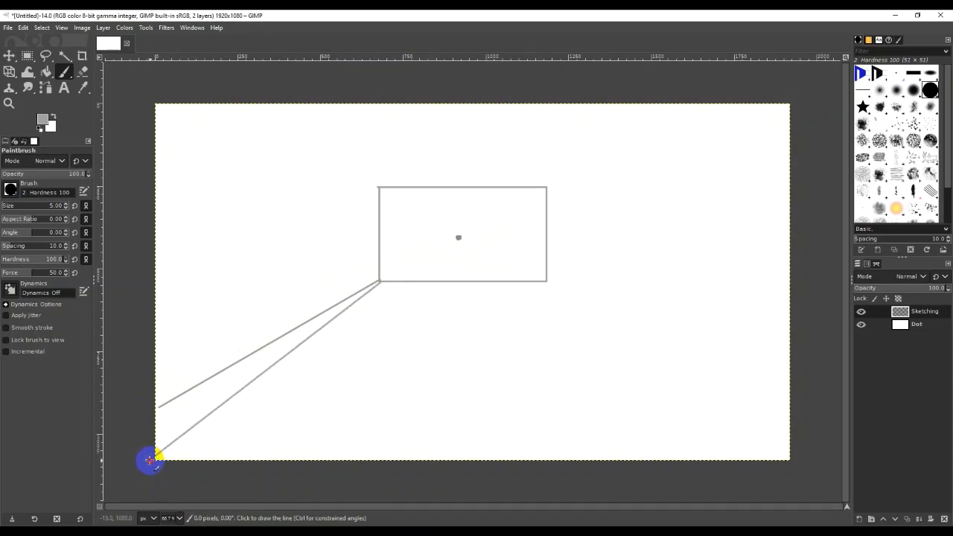
left_click(544, 283)
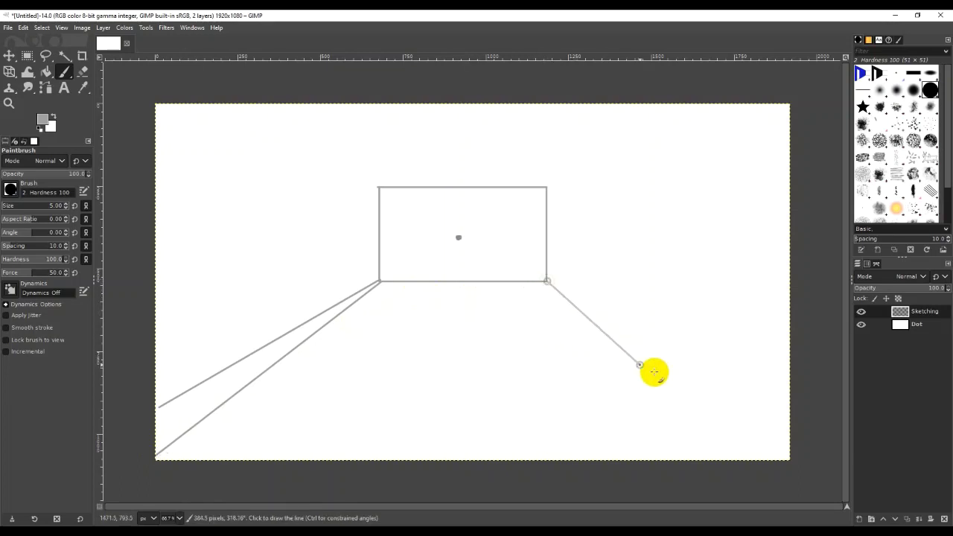
left_click(797, 454, "shift")
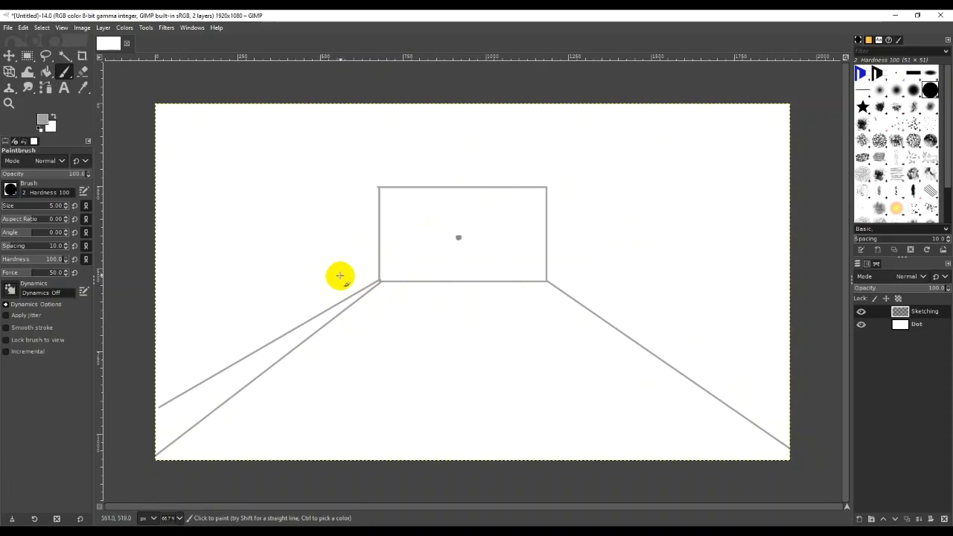
key("ctrl+z")
key("ctrl+z")
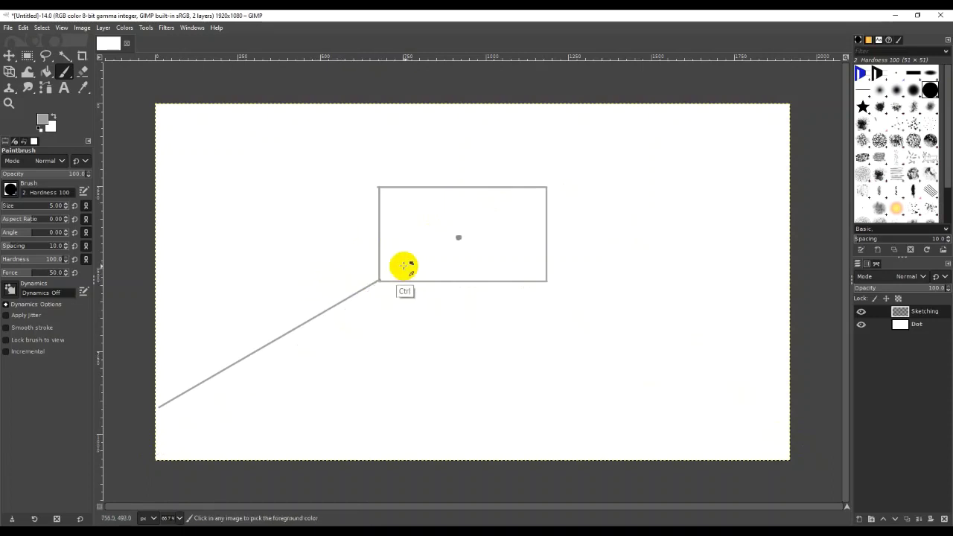
key("ctrl+z")
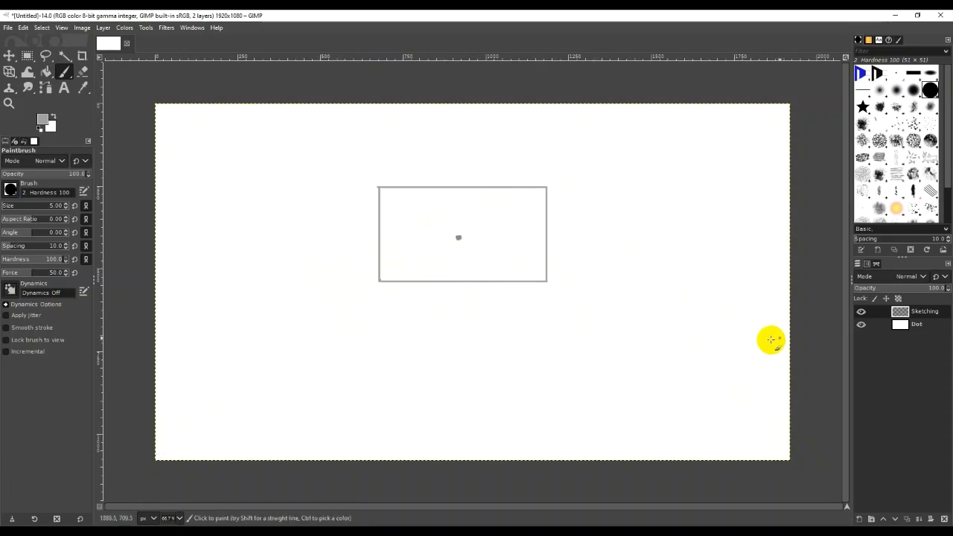
left_click(721, 325)
key("ctrl+z")
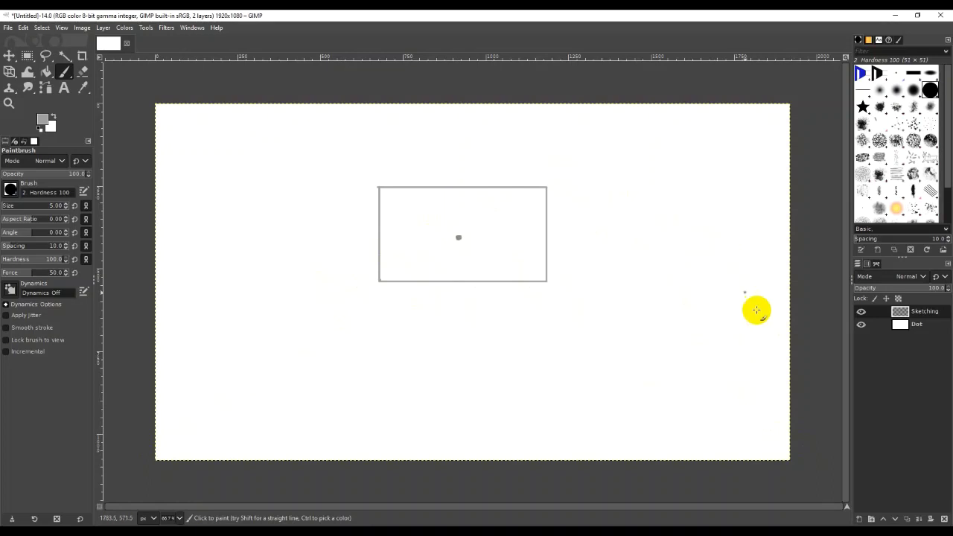
Make Dot the active layer and draw a straight line from the rectangle's lower-left corner to just above the canvas's bottom-left corner
double_click(920, 325)
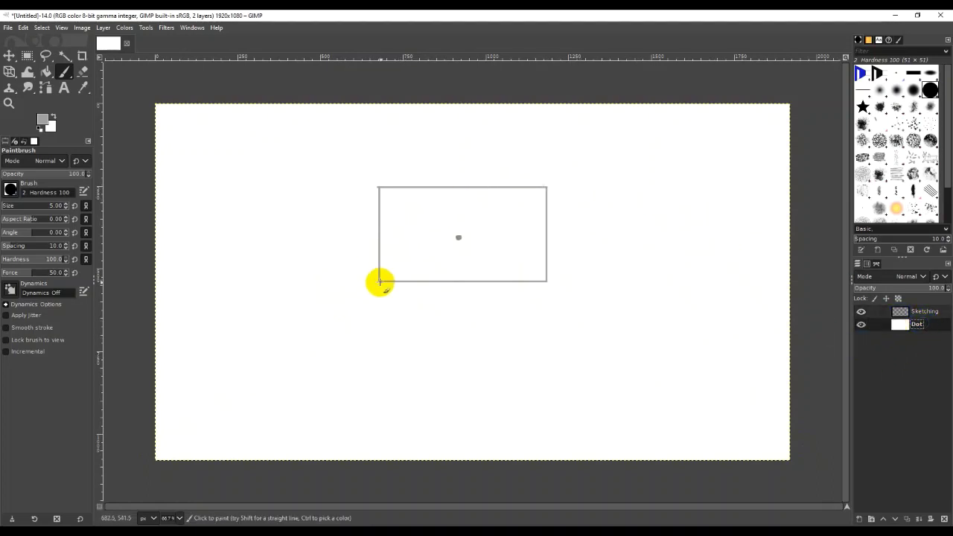
left_click(379, 282)
left_click(180, 402, "shift")
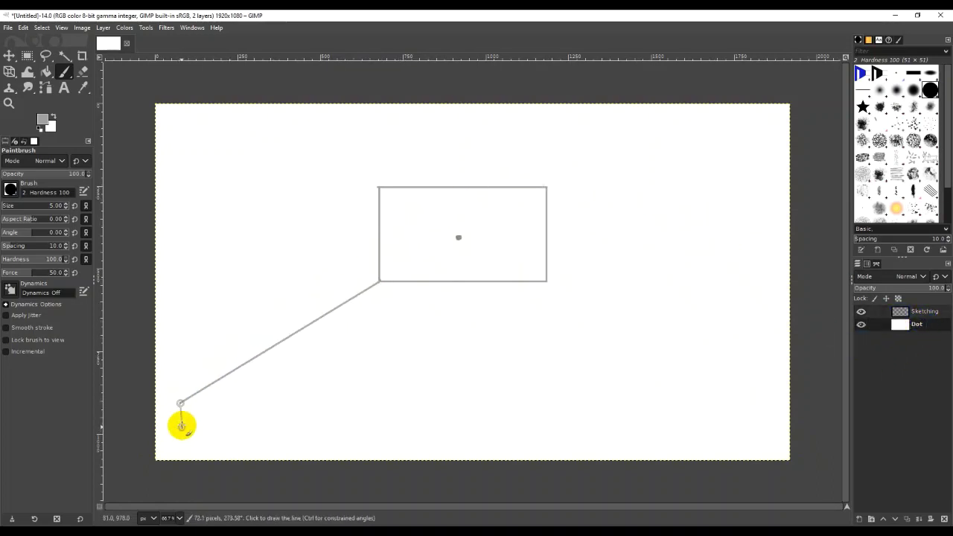
key("ctrl+z")
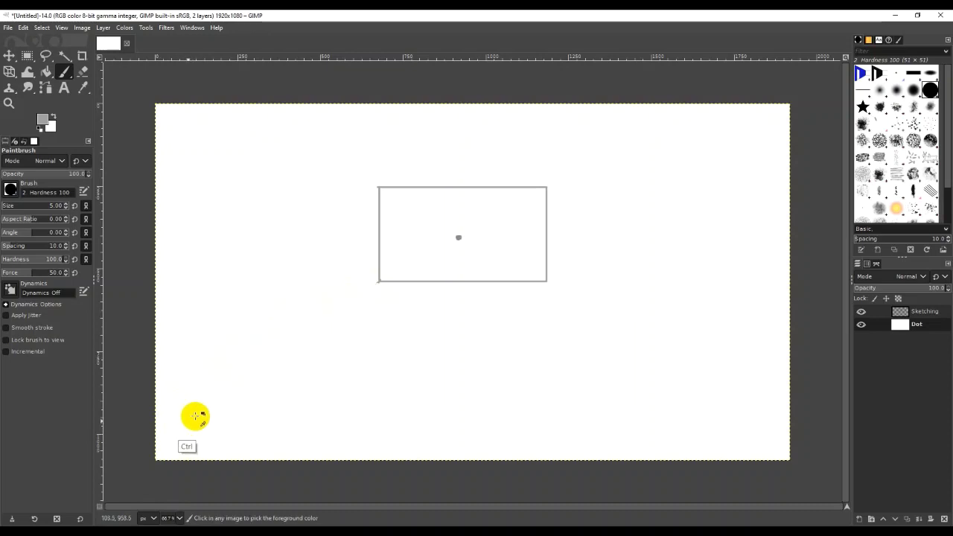
left_click(149, 455, "shift")
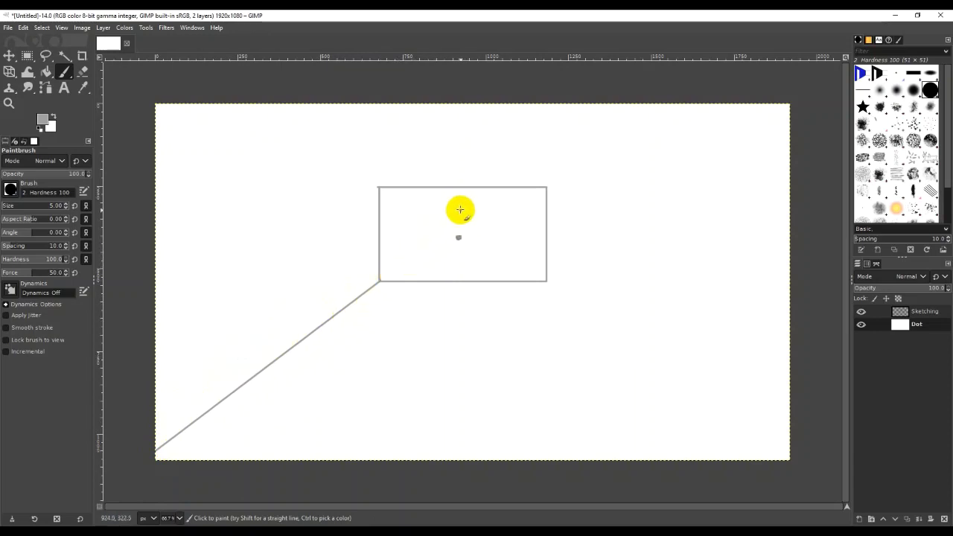
right_click(461, 214)
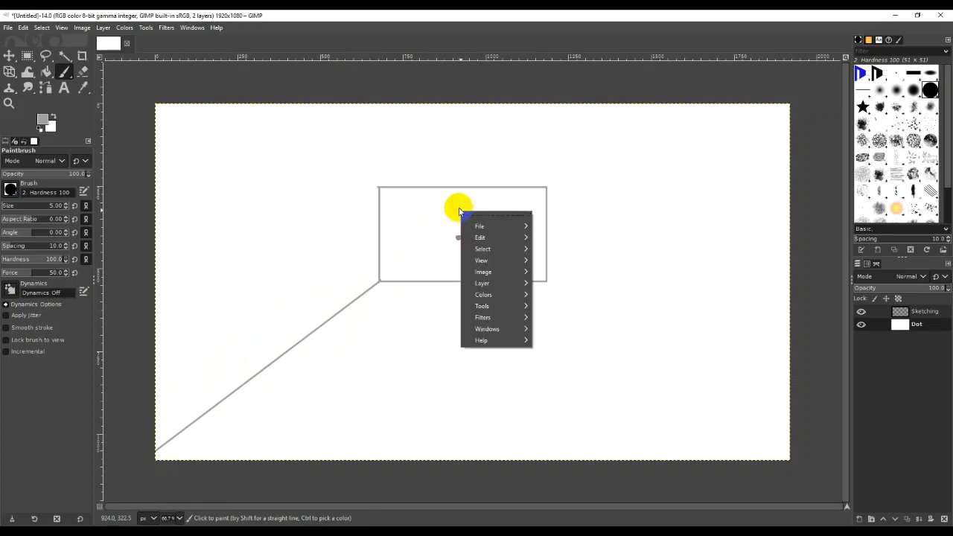
Erase the grey dot near the rectangle's centre on the Dot layer with the Eraser
left_click(83, 74)
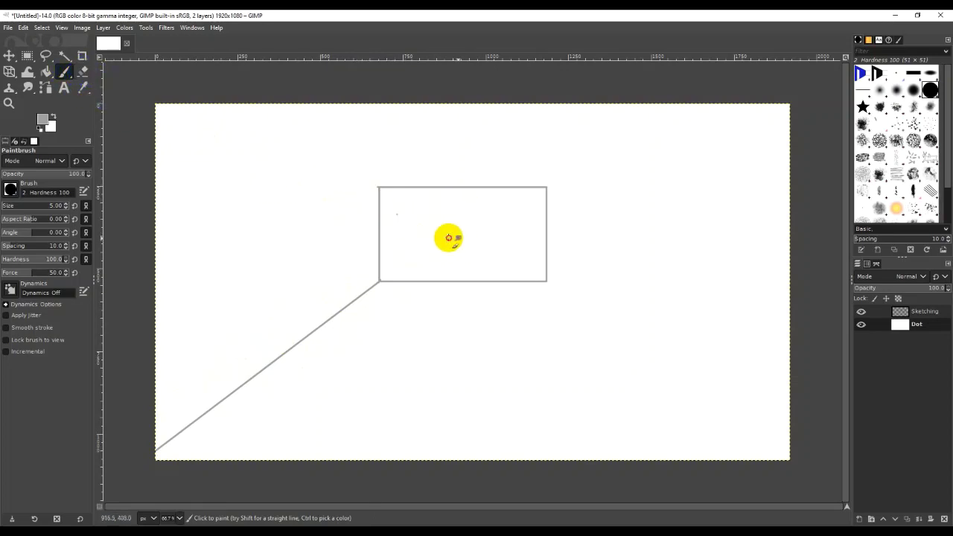
left_click(461, 236)
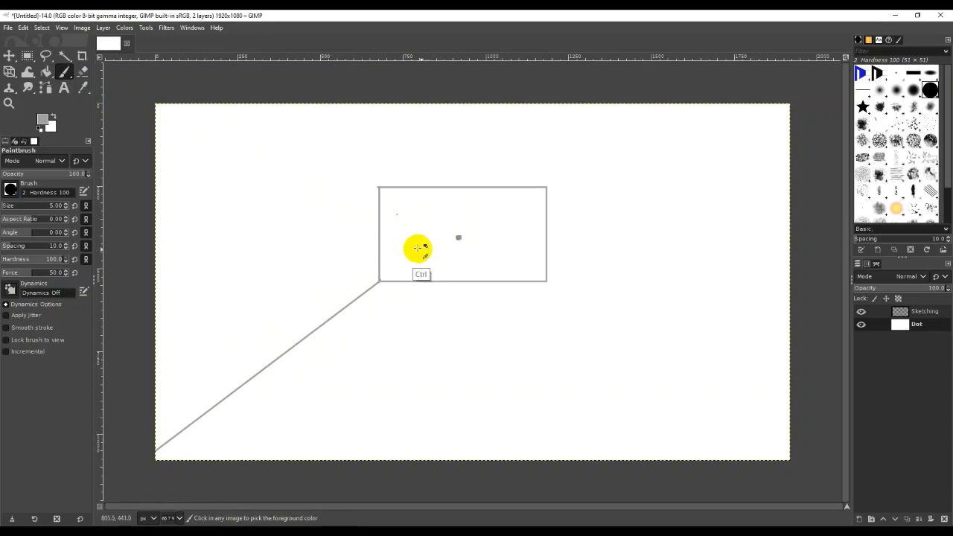
left_click(83, 88)
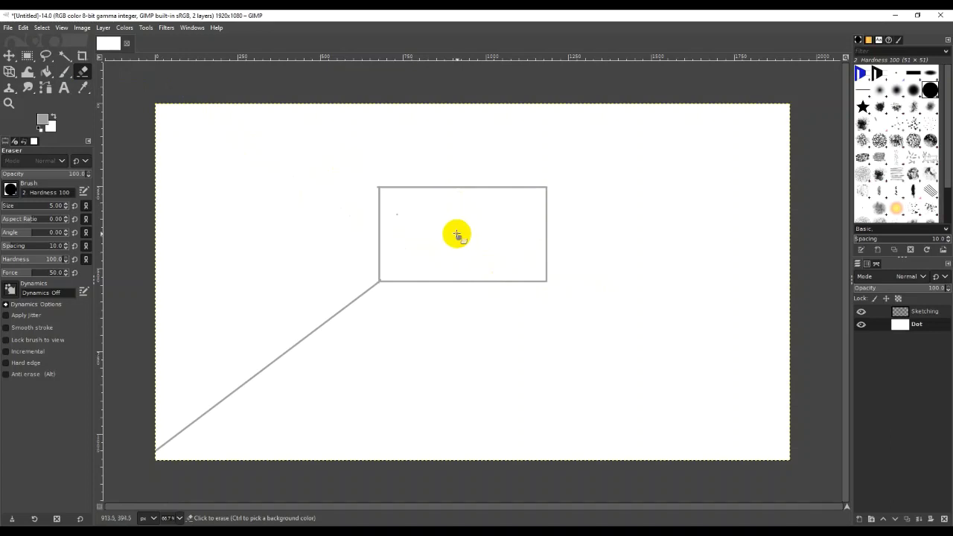
right_click(458, 236)
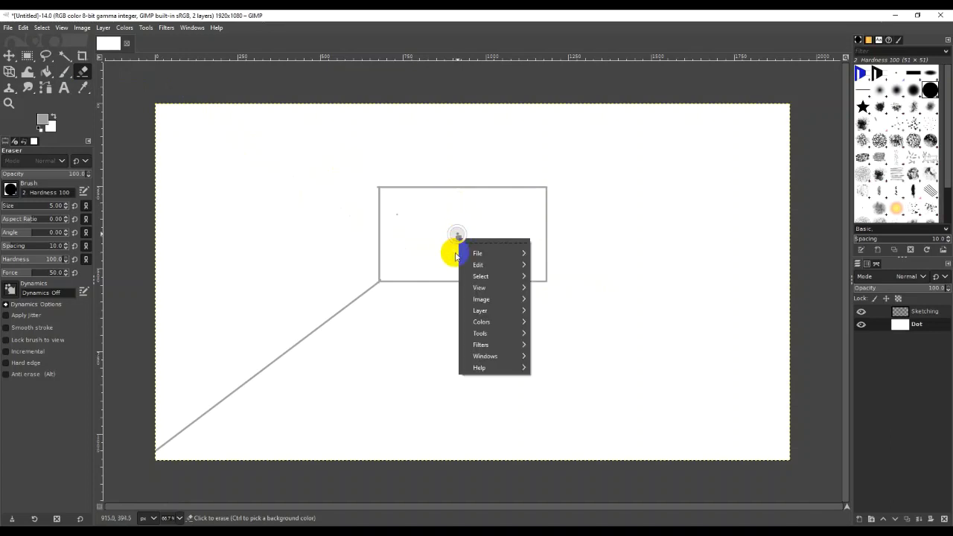
left_click(429, 224)
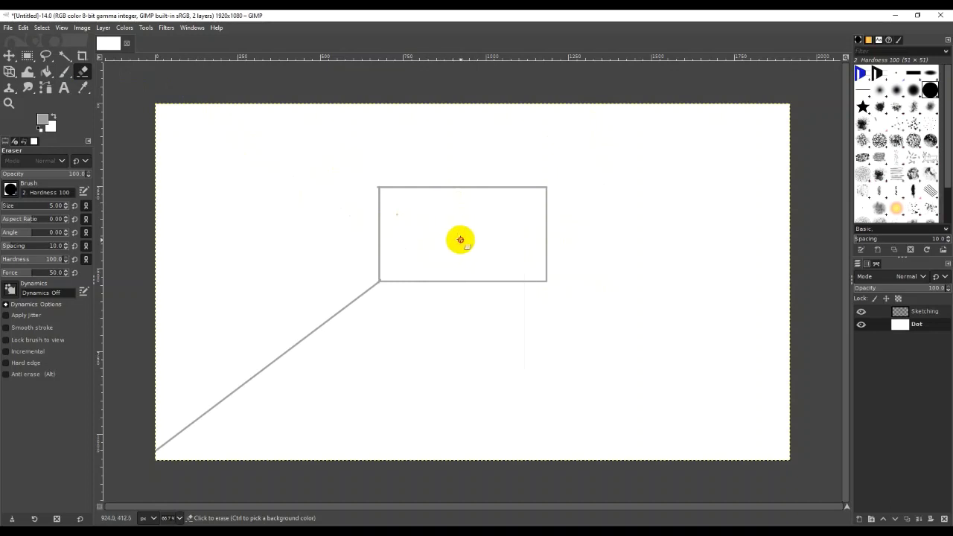
left_click(461, 237)
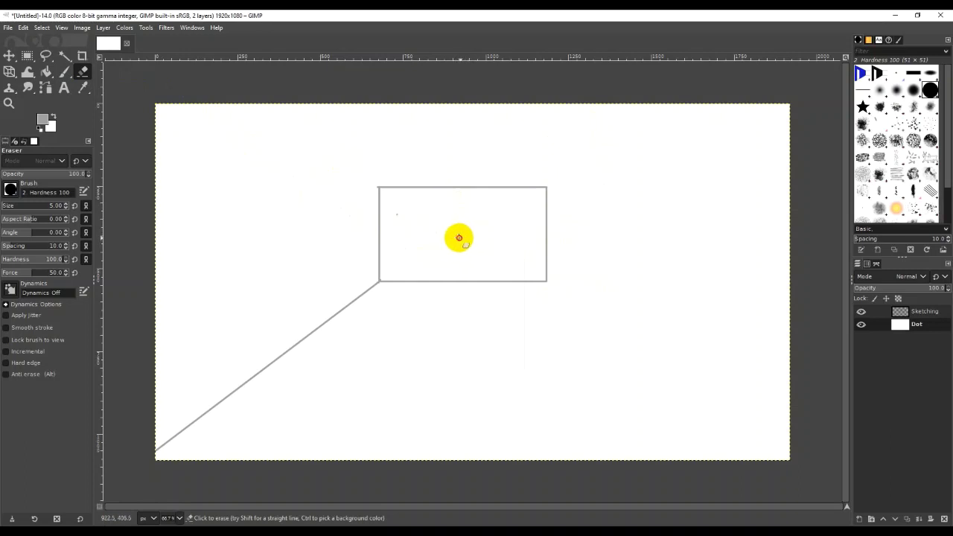
Erase the leftover specks inside the rectangle, working on the Sketching and Dot layers
left_click(898, 299)
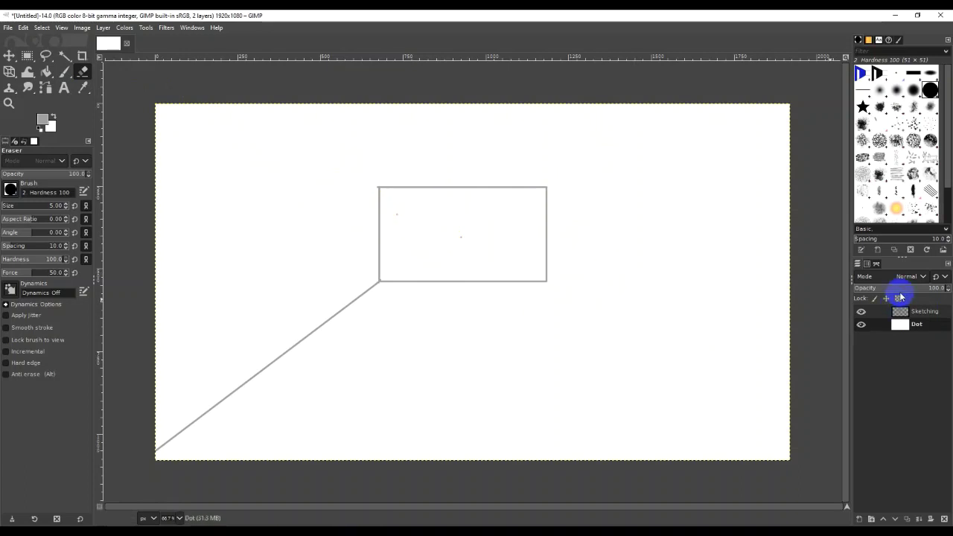
double_click(927, 312)
left_click(460, 238)
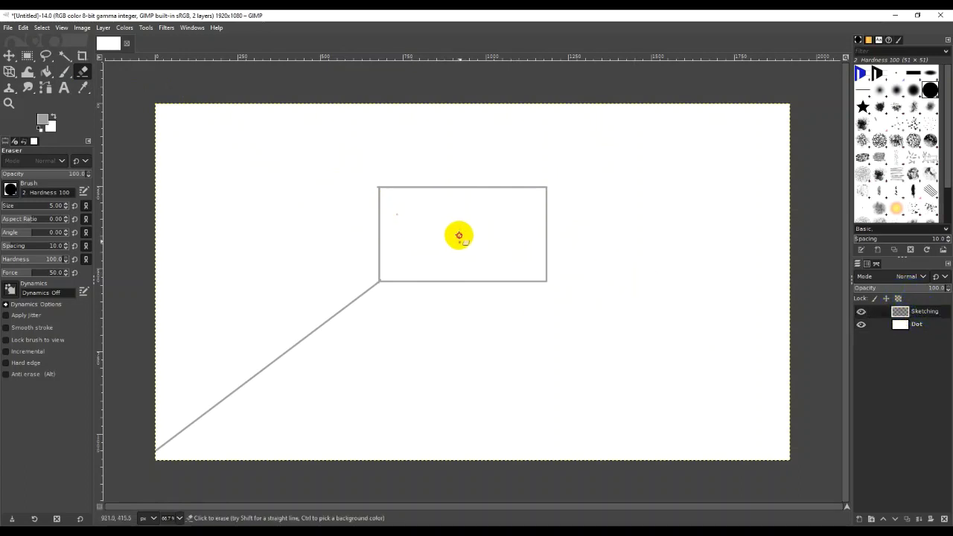
left_click(397, 215)
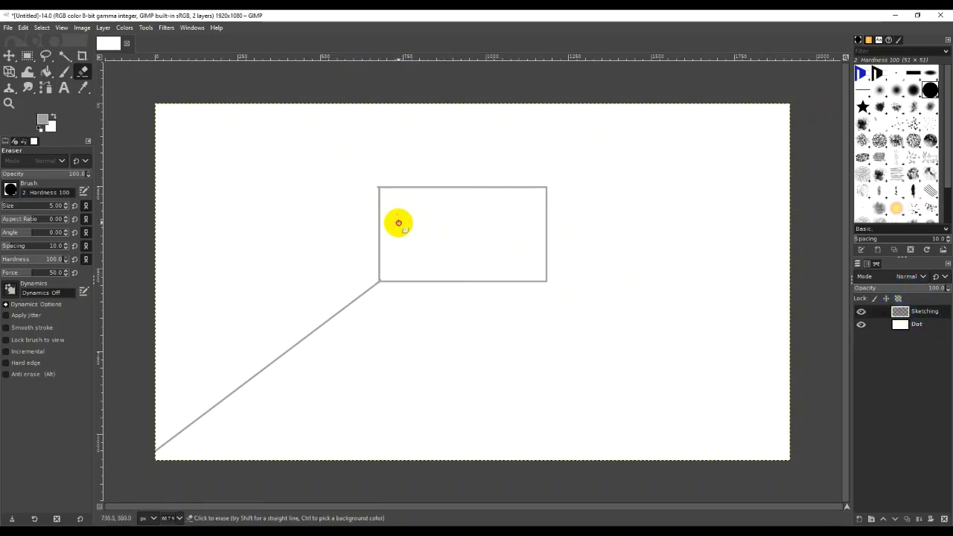
double_click(938, 331)
left_click(396, 213)
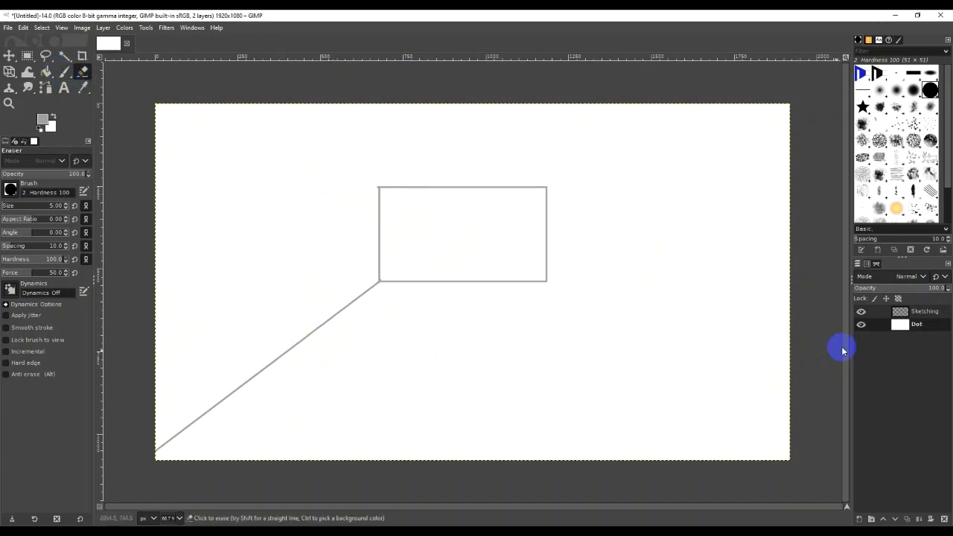
On the Dot layer, outline the lower-left diagonal line with Free Select, delete it and clear the selection
left_click(917, 326)
left_click(44, 57)
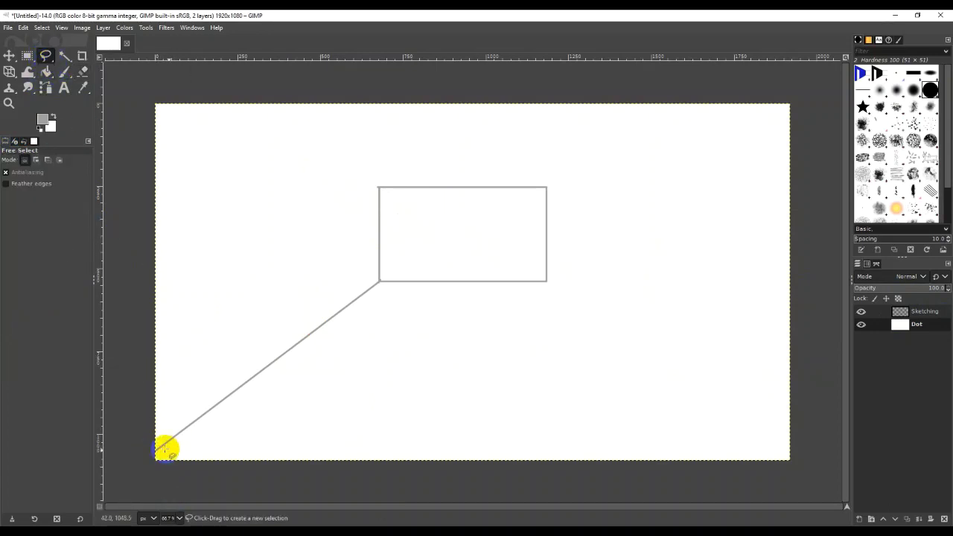
mouse_move(179, 434)
left_mouse_down()
mouse_move(362, 278)
mouse_move(379, 280)
left_mouse_up()
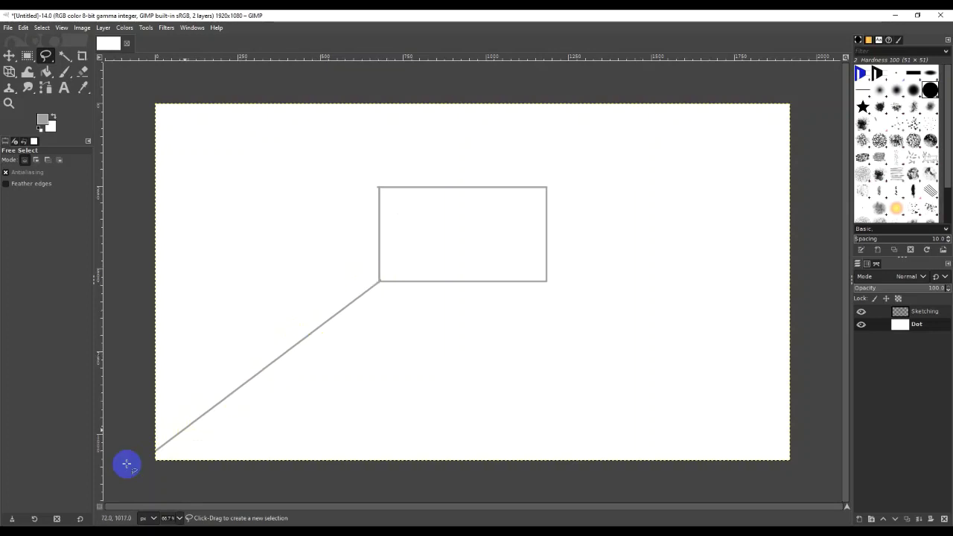
right_click(47, 60)
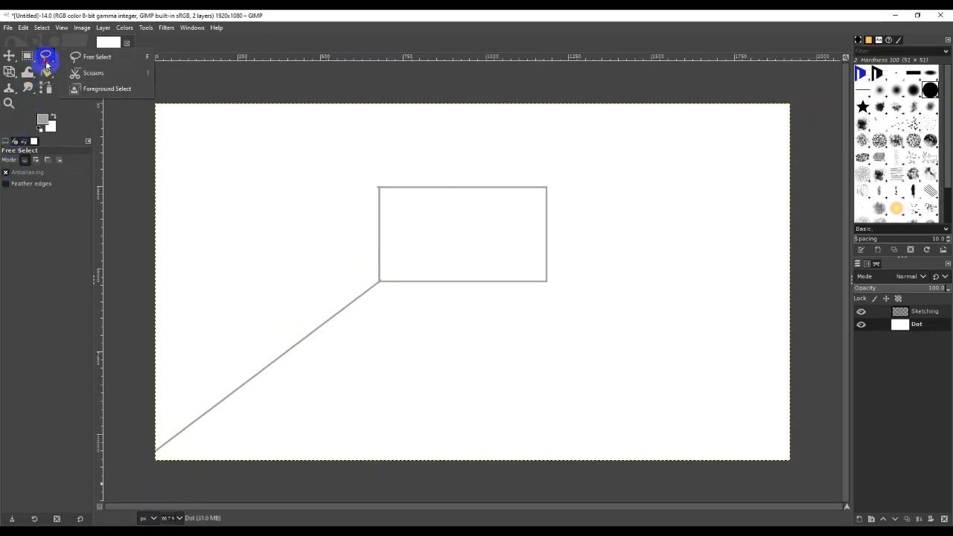
left_click(84, 59)
mouse_move(157, 429)
left_mouse_down()
mouse_move(309, 315)
mouse_move(381, 282)
mouse_move(368, 334)
mouse_move(303, 417)
mouse_move(143, 469)
mouse_move(132, 484)
mouse_move(125, 450)
mouse_move(162, 426)
mouse_move(180, 454)
mouse_move(174, 470)
mouse_move(139, 476)
mouse_move(132, 460)
mouse_move(152, 428)
left_mouse_up()
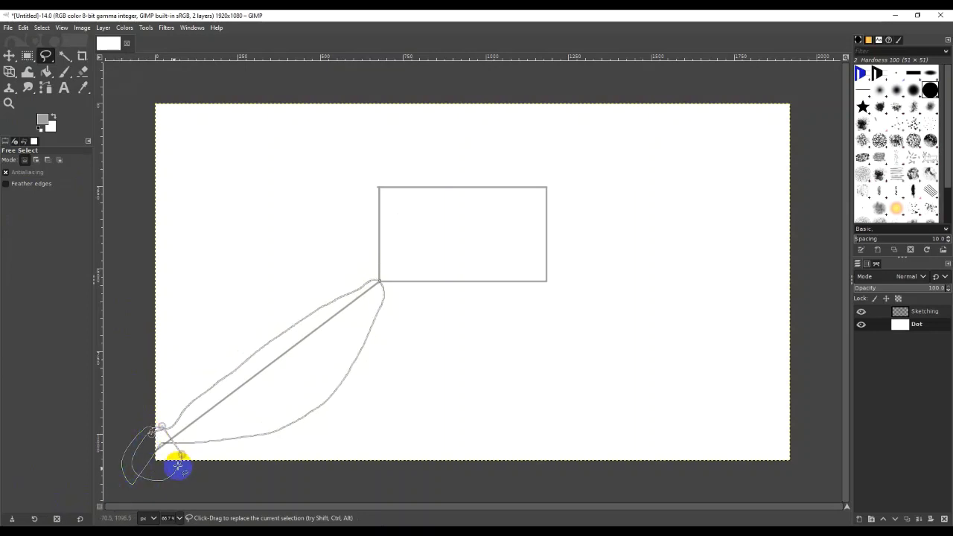
left_click_drag(177, 466, 182, 447)
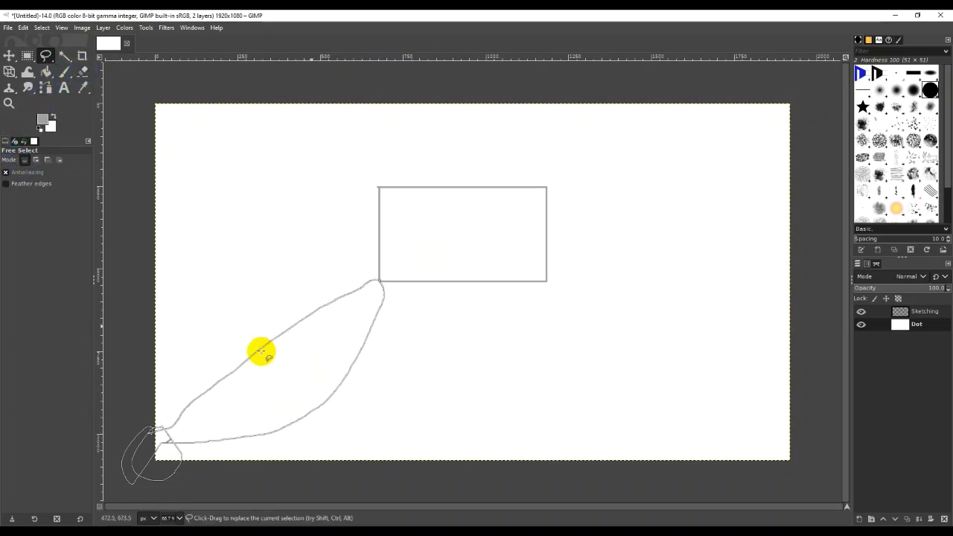
left_click(41, 28)
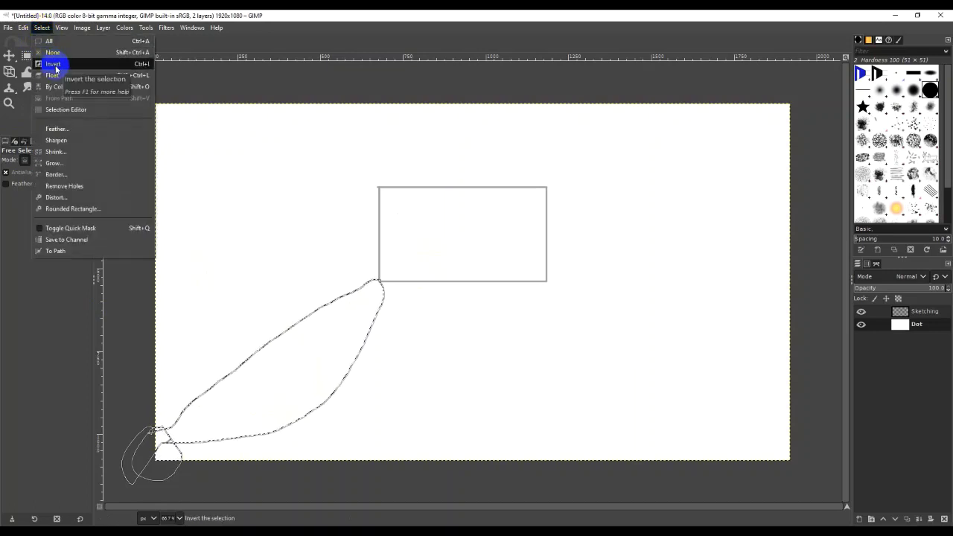
left_click(53, 53)
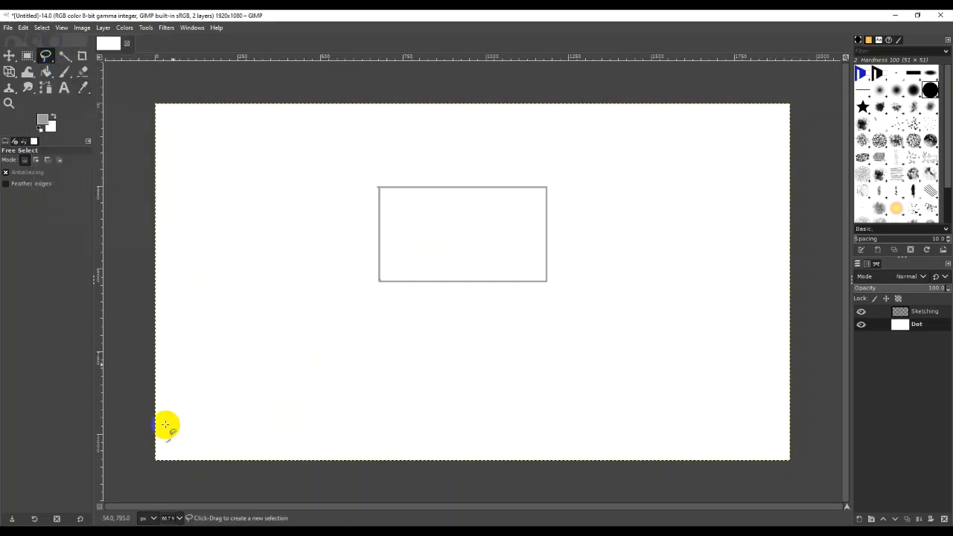
Erase the line overshoot at the rectangle's upper-left corner on the Sketching layer
left_click(82, 72)
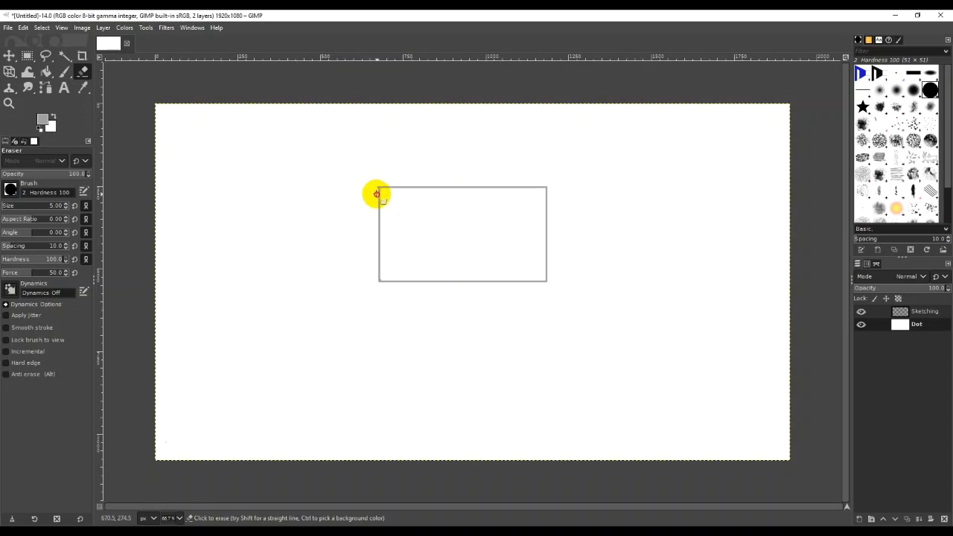
left_click(925, 311)
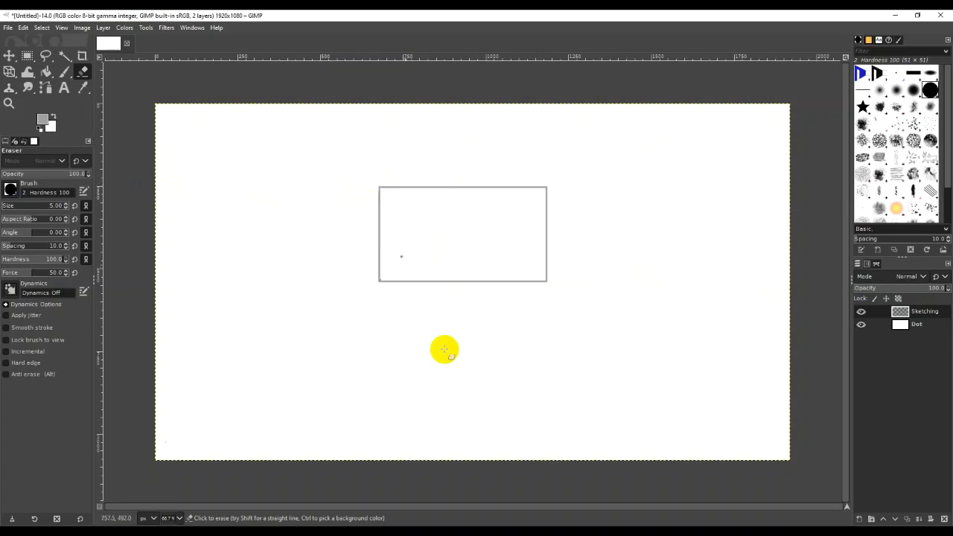
left_click(929, 327)
left_click(2, 162)
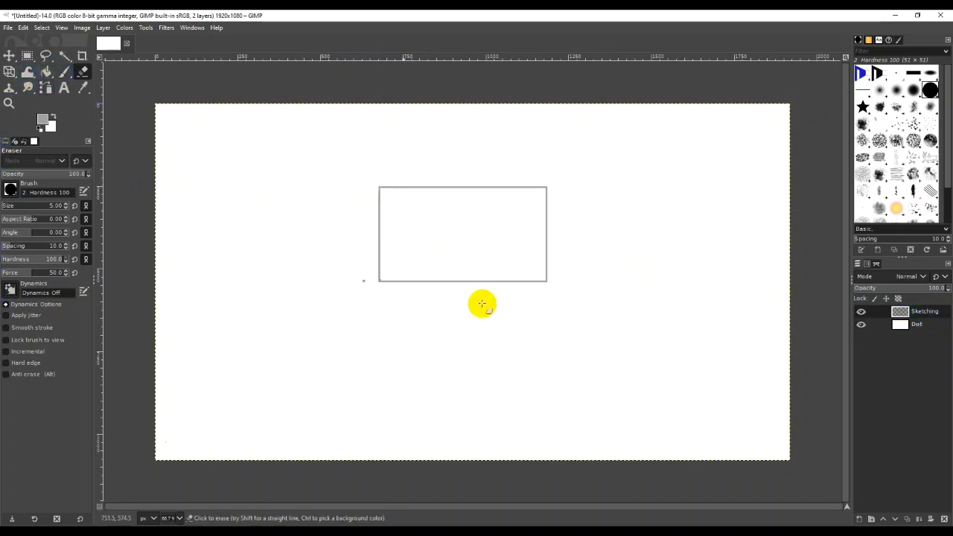
Draw a straight Paintbrush line from the rectangle's lower-left corner to the canvas's left edge, slightly above its bottom corner
left_click(64, 71)
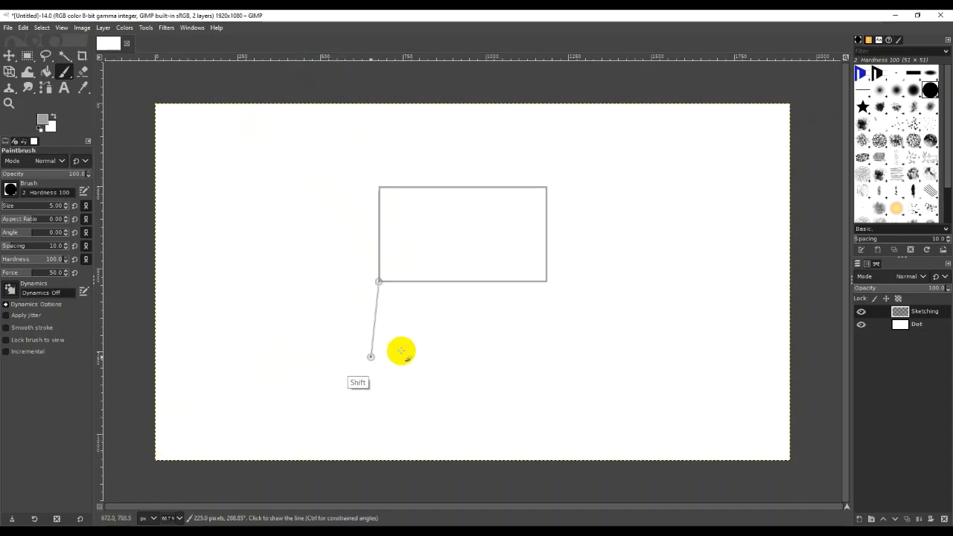
left_click(150, 444, "shift")
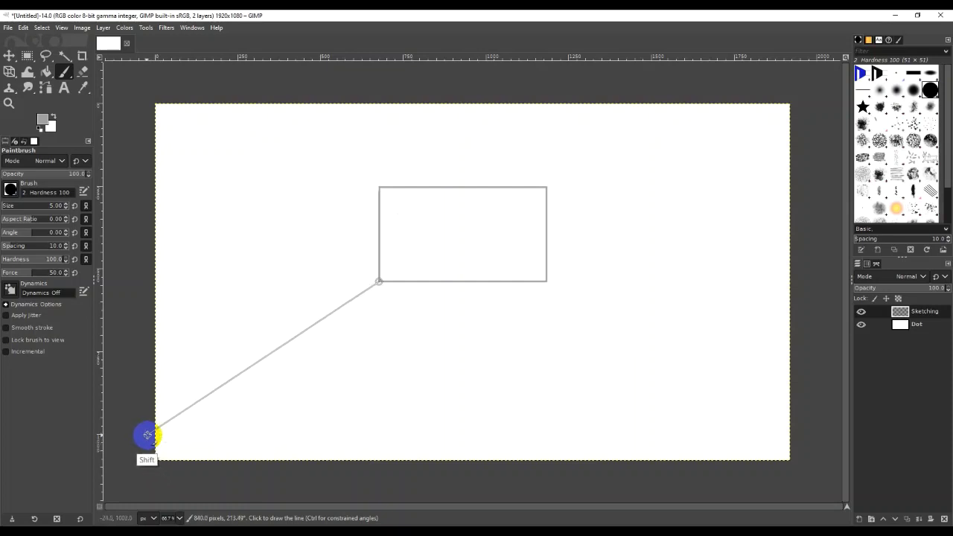
left_click(151, 442)
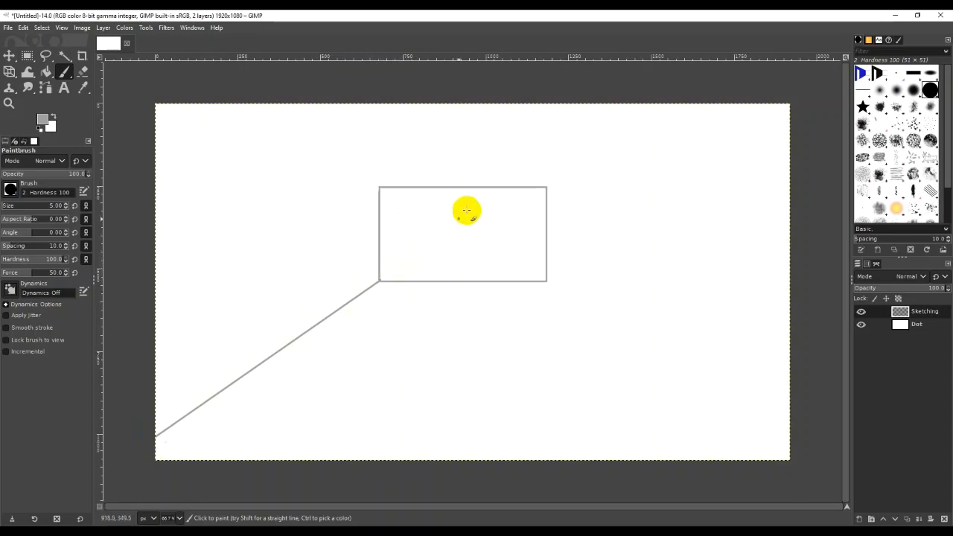
Paint a small dot on the Dot layer in the rectangle's upper middle, and make Sketching the active layer again
left_click_drag(919, 357, 923, 325)
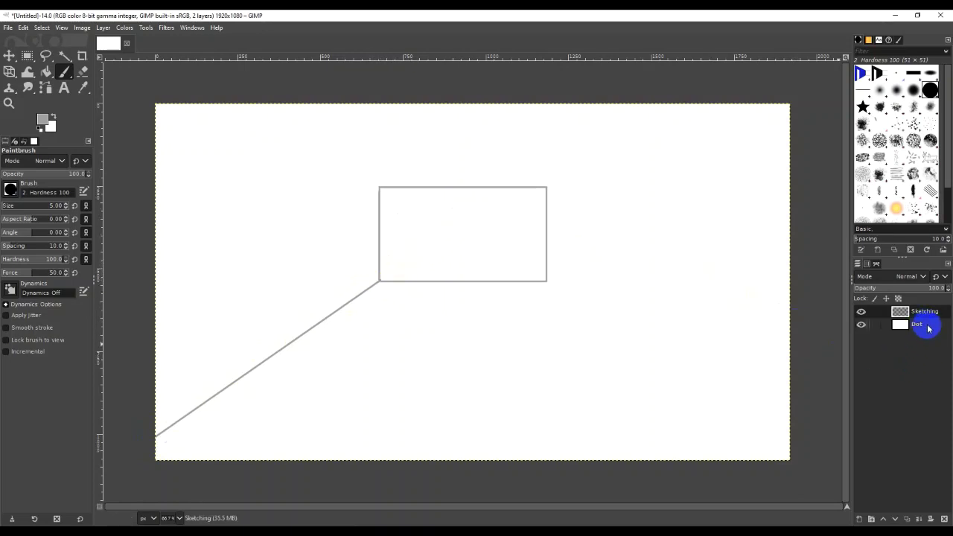
left_click(927, 325)
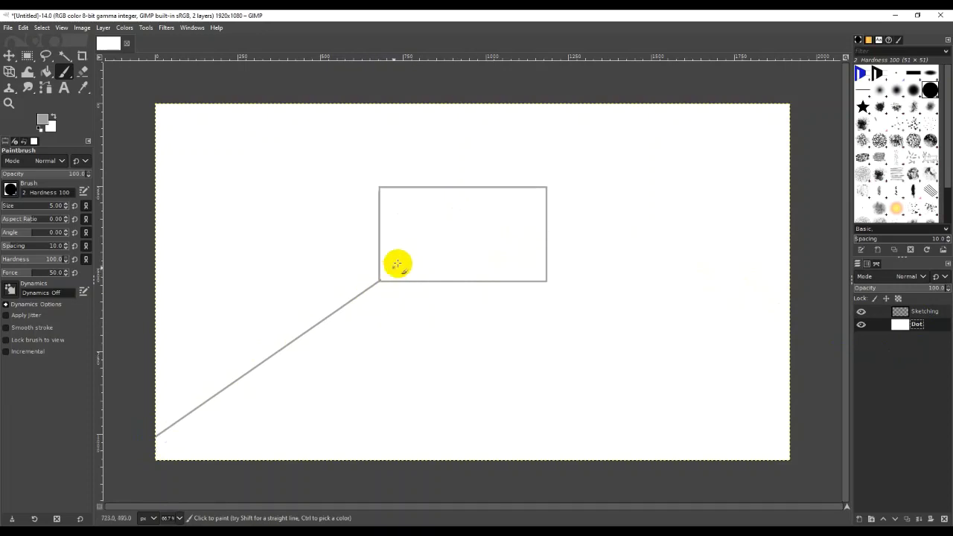
left_click(463, 215)
left_click(577, 263)
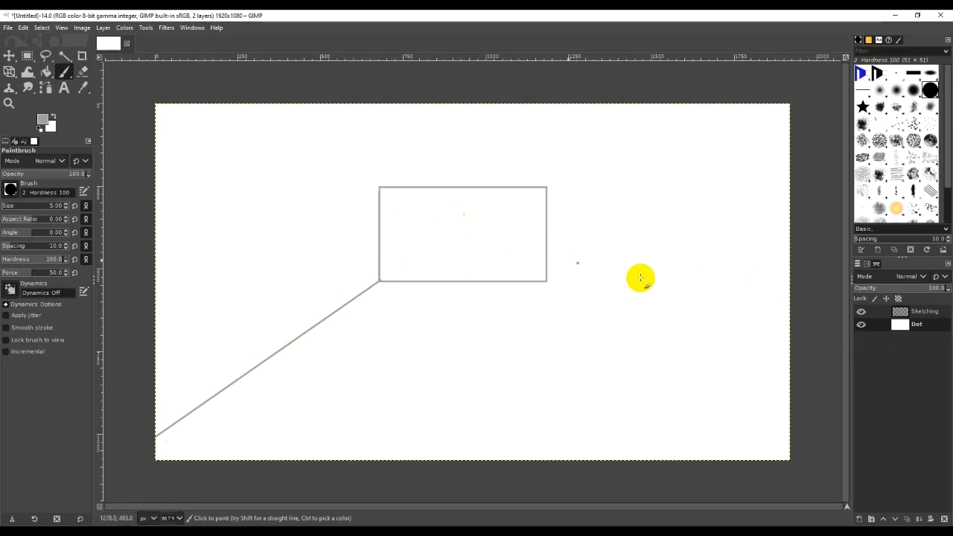
left_click(921, 312)
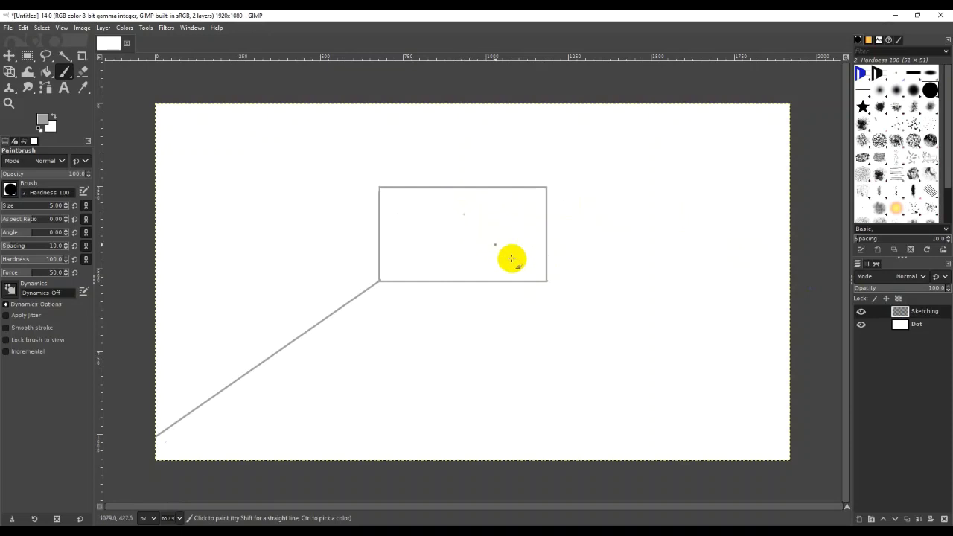
Try a straight line from the rectangle's lower-right corner to just above the canvas's bottom-right corner, and undo it
left_click(789, 450)
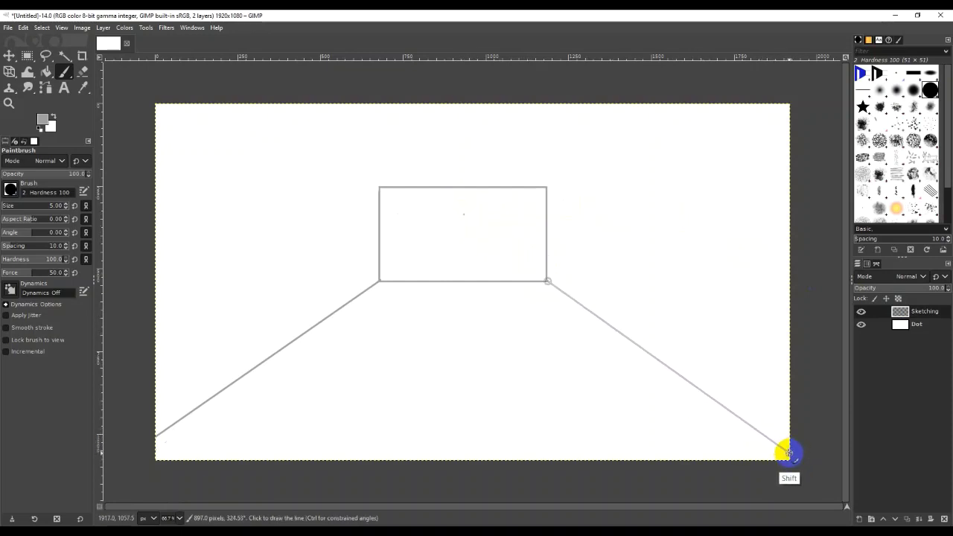
left_click(791, 454)
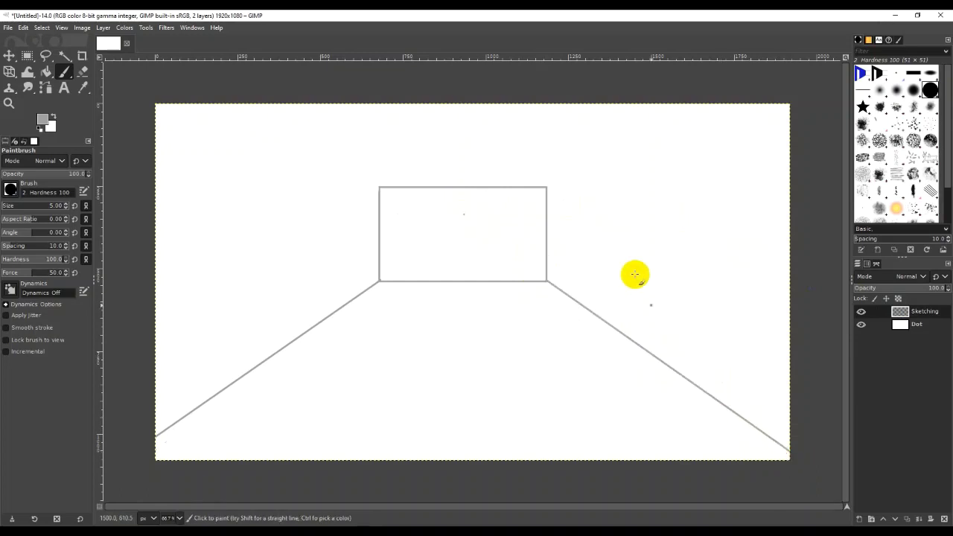
key("ctrl+z")
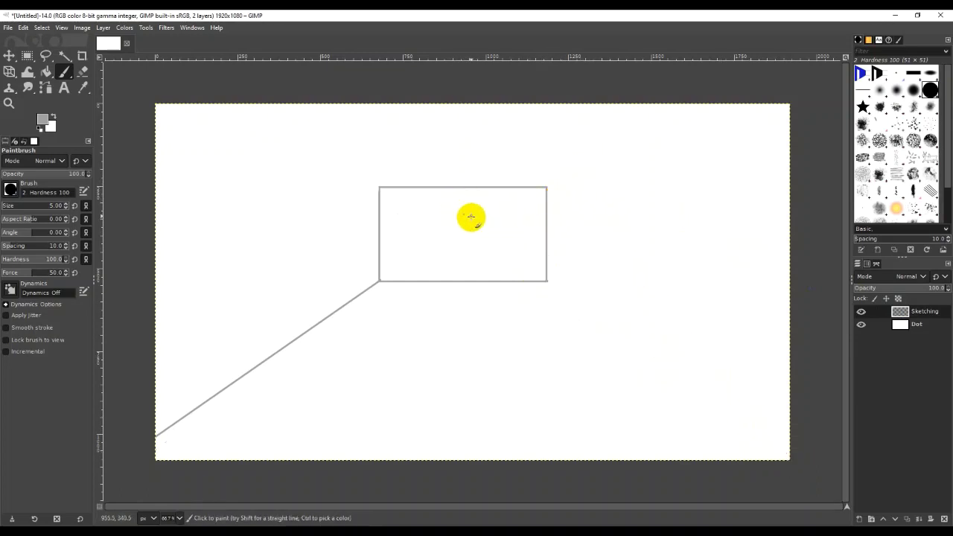
left_click(488, 216)
key("ctrl+z")
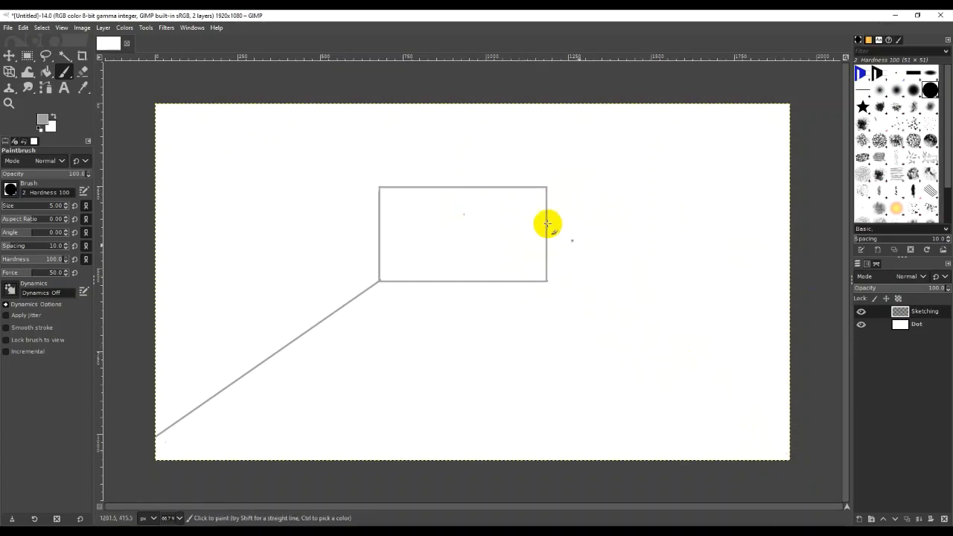
Try a straight Paintbrush line from the rectangle's upper-left corner to the canvas's top edge, and undo it
left_click(453, 201)
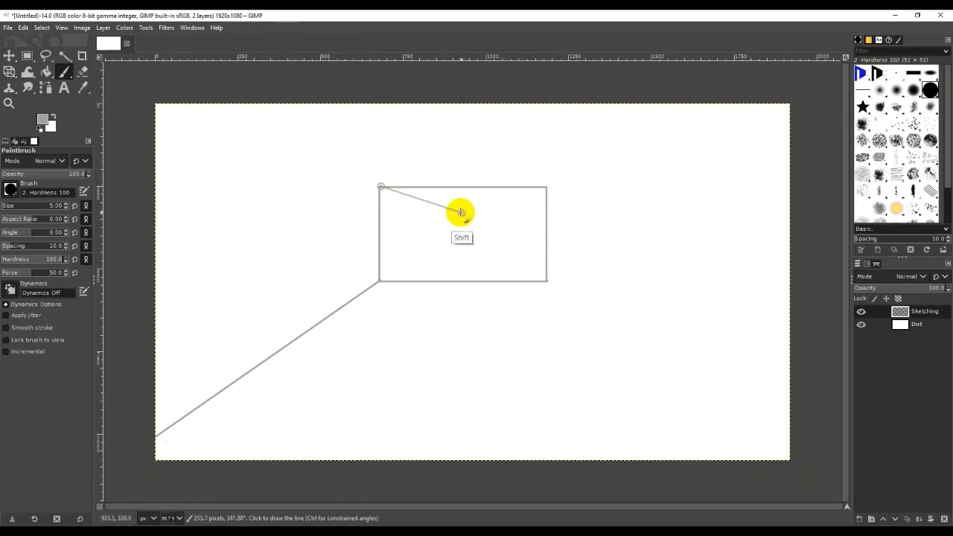
left_click(143, 155)
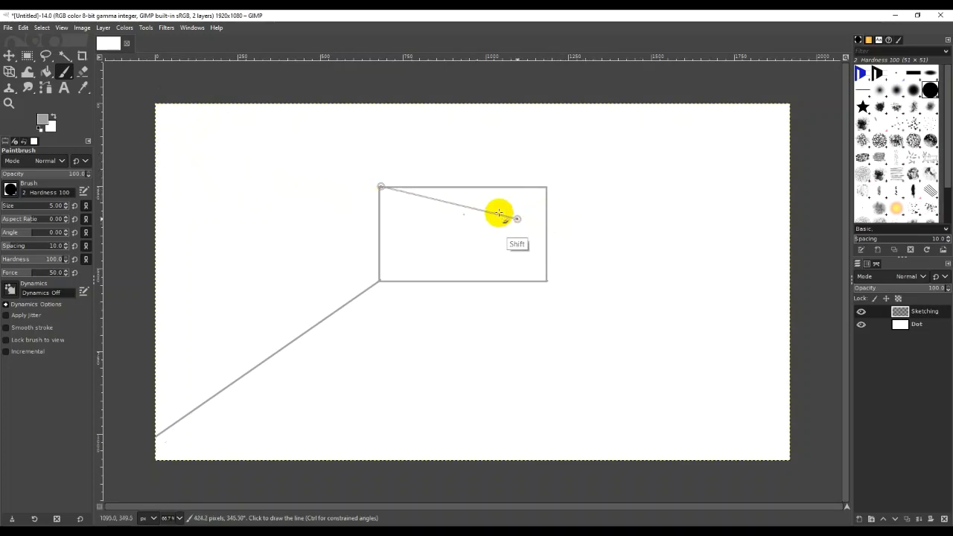
left_click(335, 82)
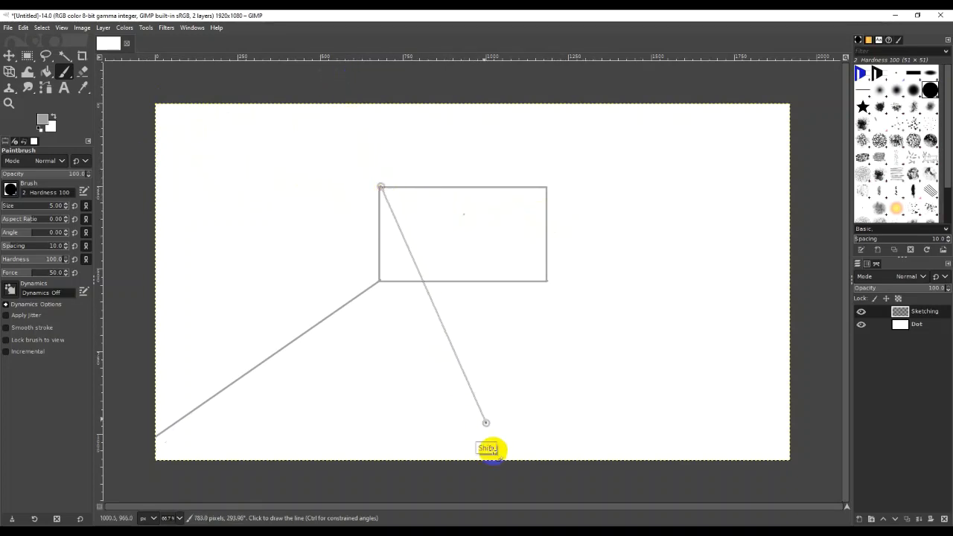
left_click(189, 101)
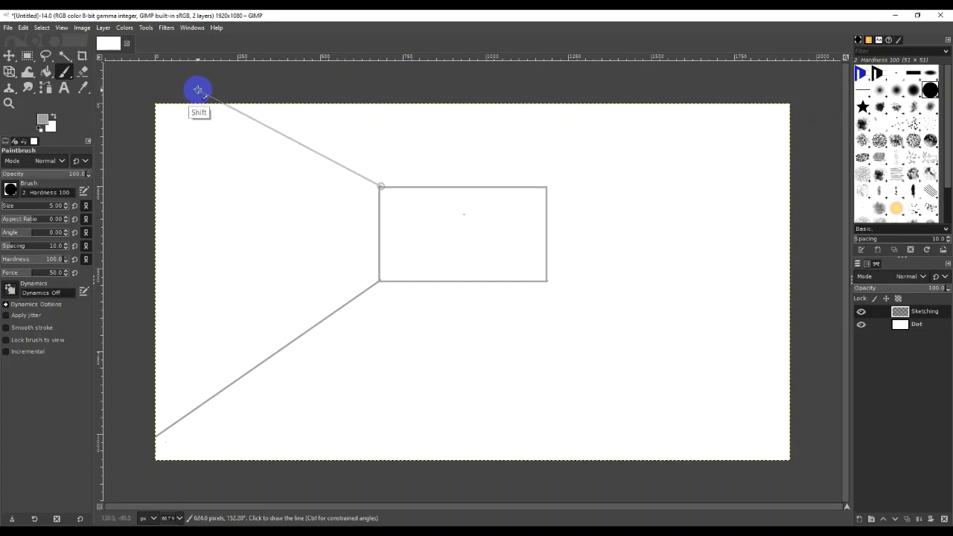
left_click(192, 90)
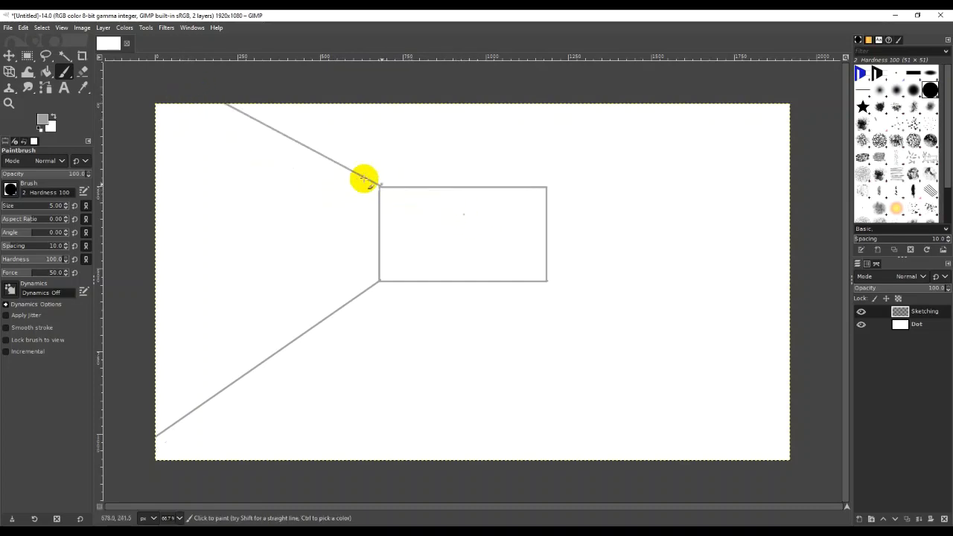
key("ctrl+z")
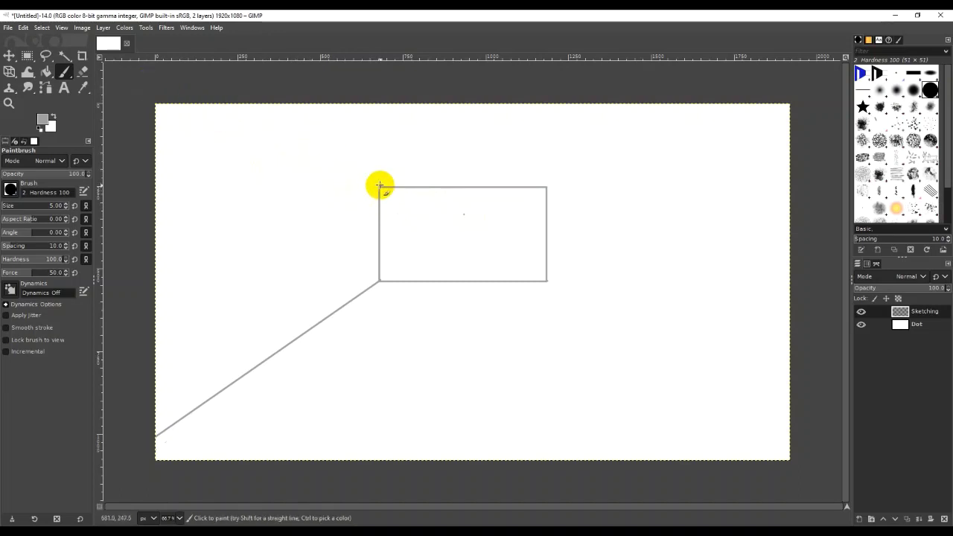
Draw a straight Paintbrush line from the rectangle's upper-left corner to the canvas's top edge, just right of its top-left corner
right_click(380, 185)
key("Escape")
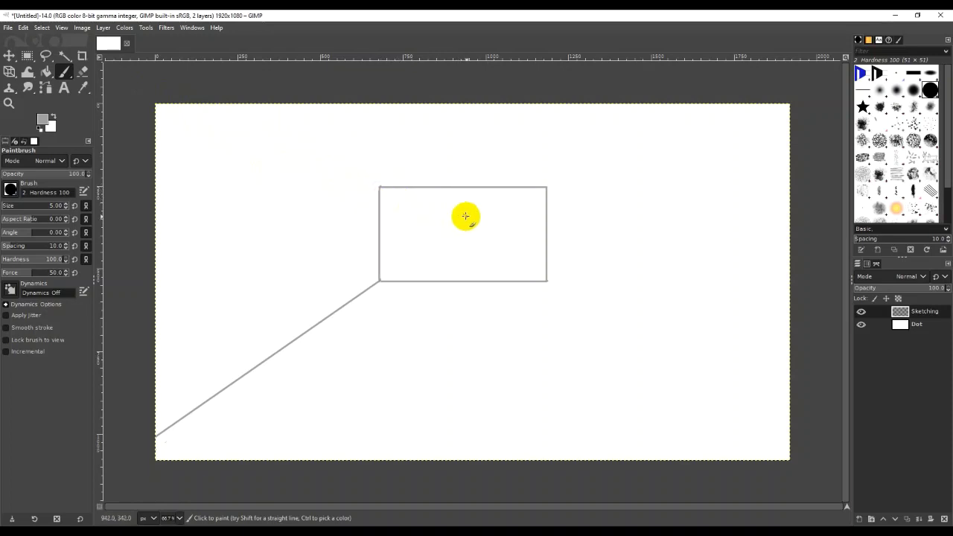
left_click(171, 100)
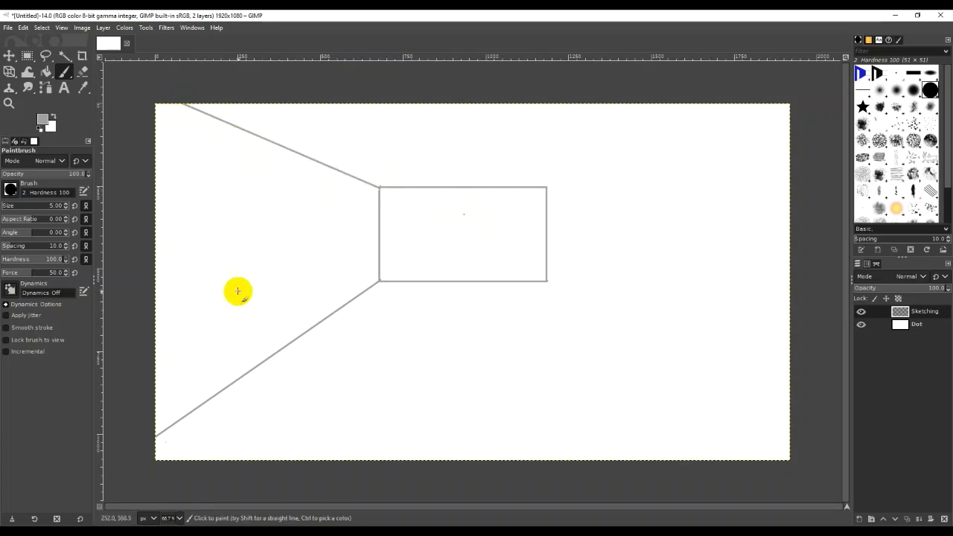
Try a horizontal guide through the dot plus a vertical and a second horizontal guide, and undo the last two guides
mouse_move(408, 97)
left_mouse_down()
mouse_move(368, 89)
mouse_move(370, 67)
mouse_move(386, 62)
mouse_move(372, 124)
mouse_move(382, 214)
left_mouse_up()
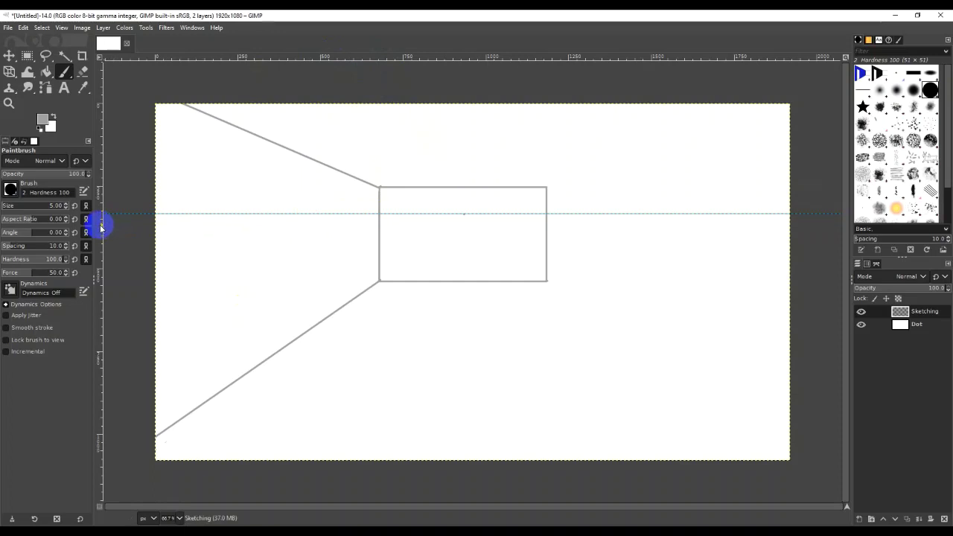
mouse_move(118, 226)
left_mouse_down()
mouse_move(321, 207)
mouse_move(461, 213)
left_mouse_up()
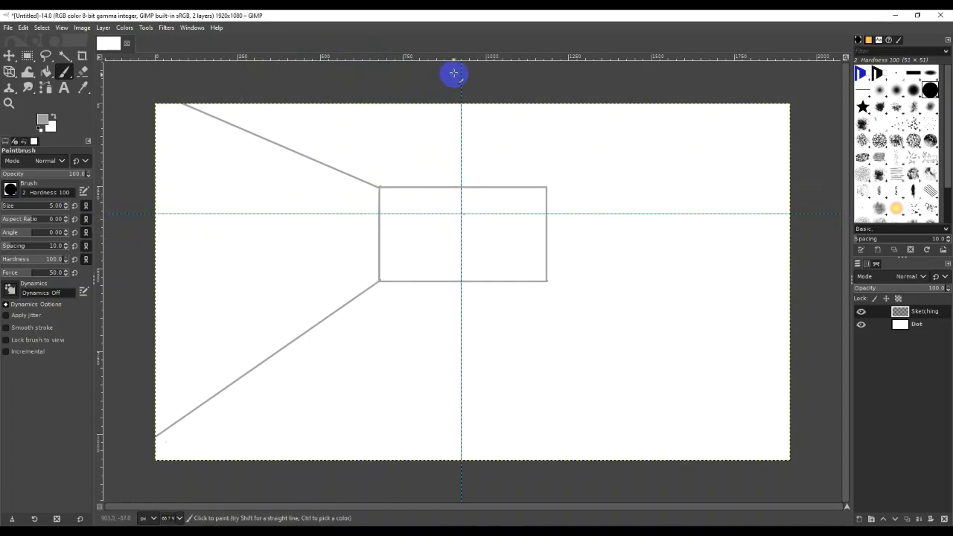
left_click_drag(437, 59, 384, 252)
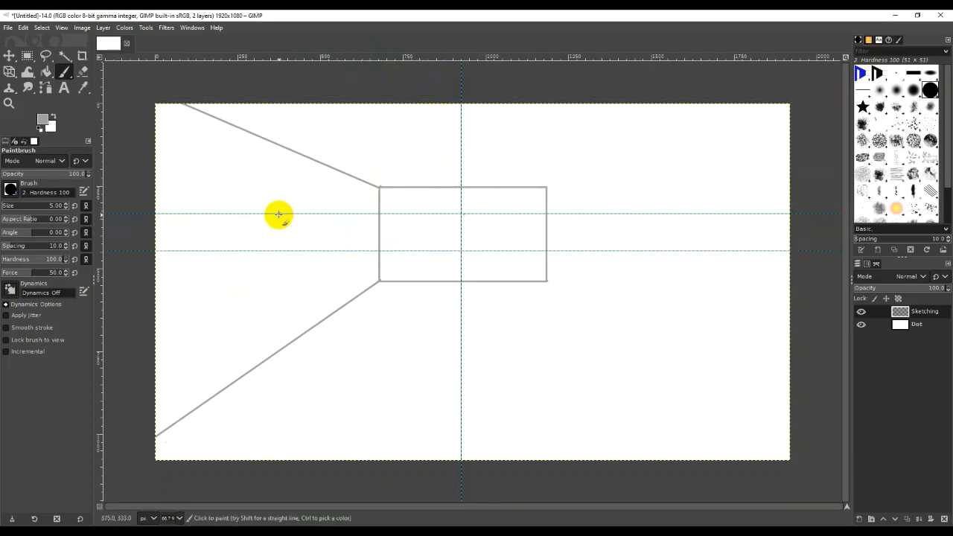
key("ctrl+z")
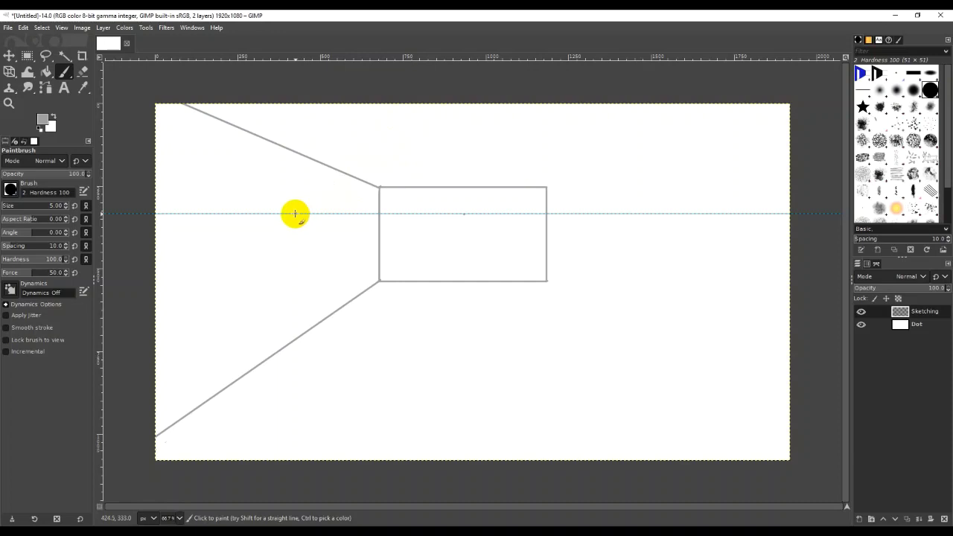
Try painting along the horizontal guide through the dot across the canvas, and undo the strokes and the guide
mouse_move(294, 214)
left_mouse_down()
mouse_move(647, 213)
mouse_move(691, 231)
mouse_move(727, 214)
left_mouse_up()
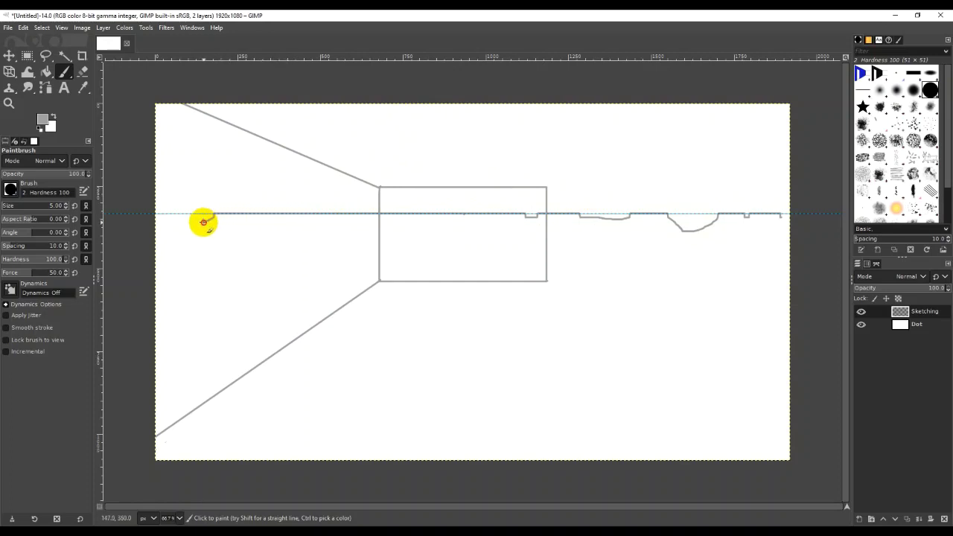
left_click(165, 213, "shift")
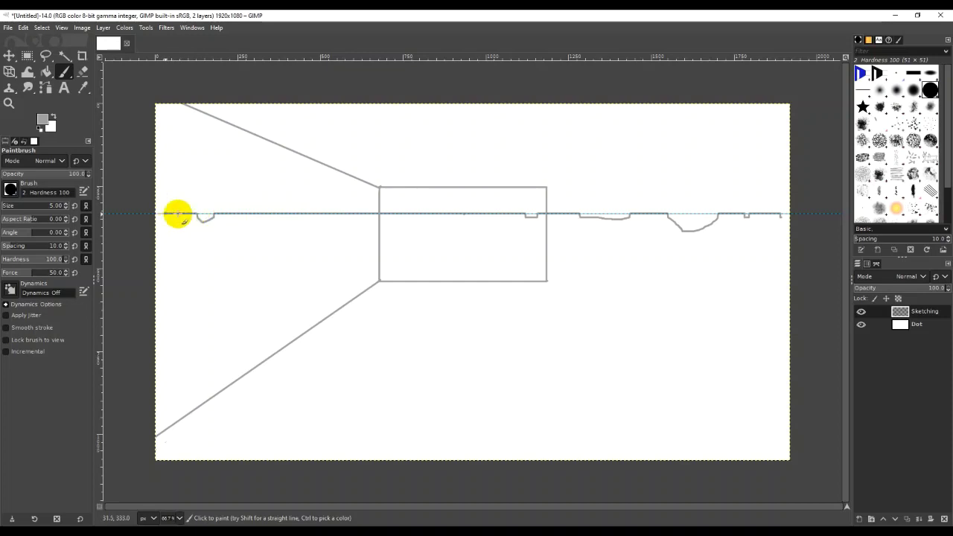
key("ctrl+z")
key("ctrl+z")
key("ctrl+z")
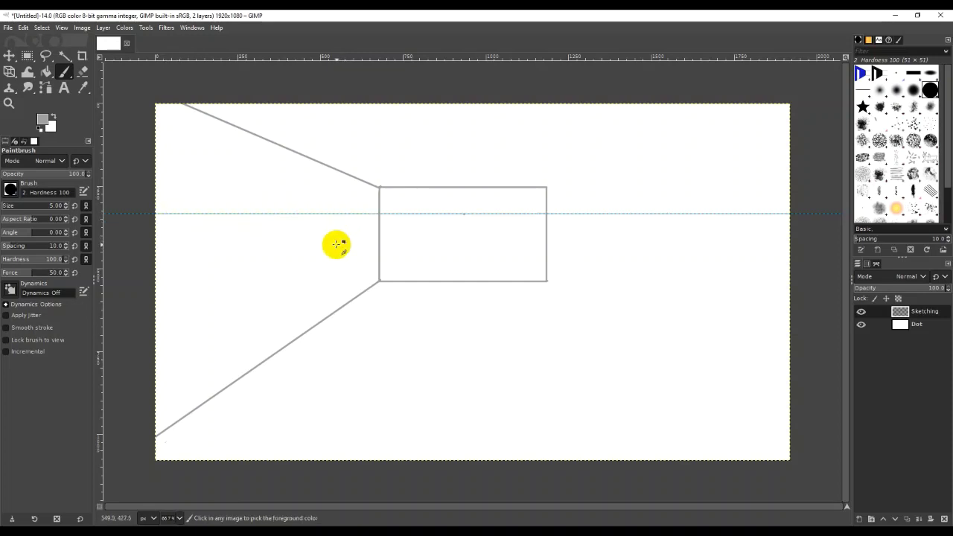
left_click(54, 138)
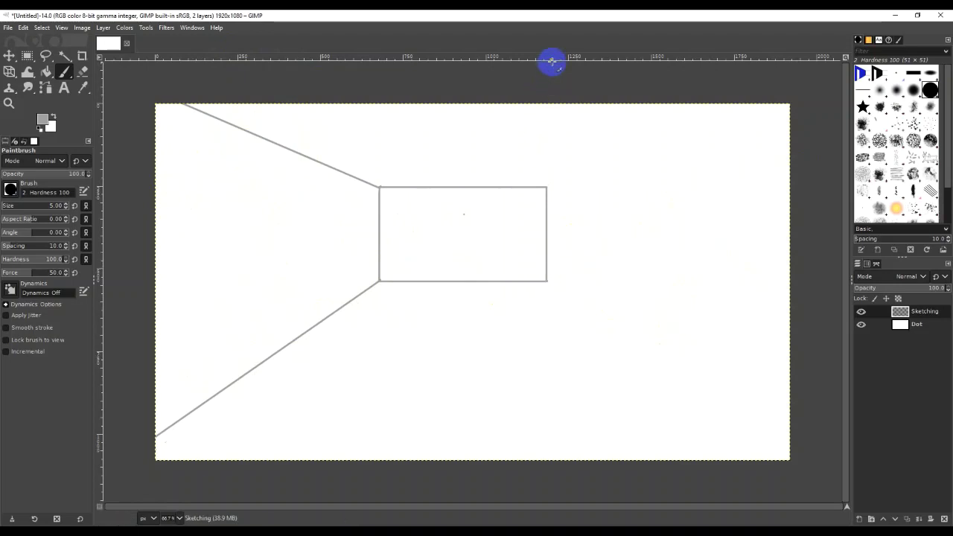
Using horizontal guides at about 282 and 482 px and a vertical guide at about 1289 px, paint a small box against the rectangle's right edge
mouse_move(557, 59)
left_mouse_down()
mouse_move(544, 119)
mouse_move(545, 198)
left_mouse_up()
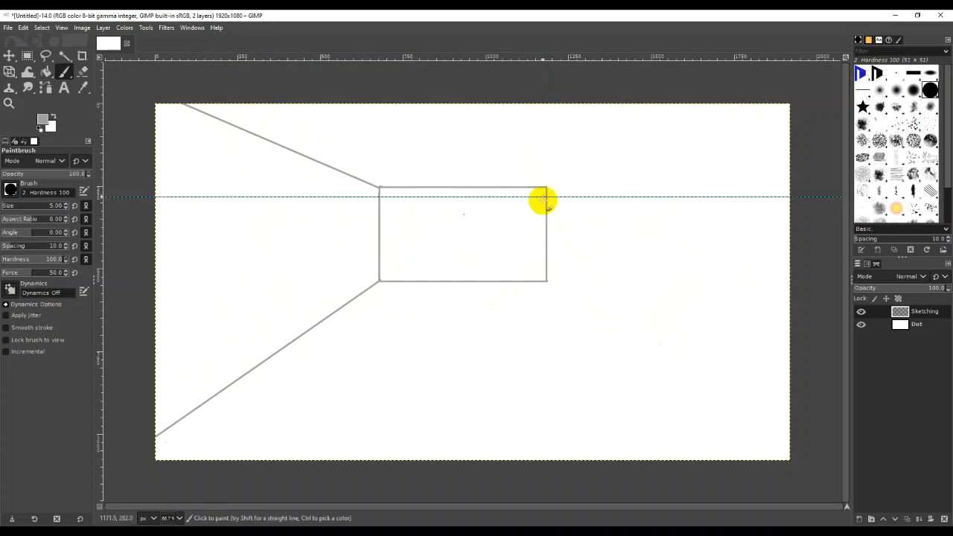
mouse_move(585, 58)
left_mouse_down()
mouse_move(554, 271)
mouse_move(553, 262)
left_mouse_up()
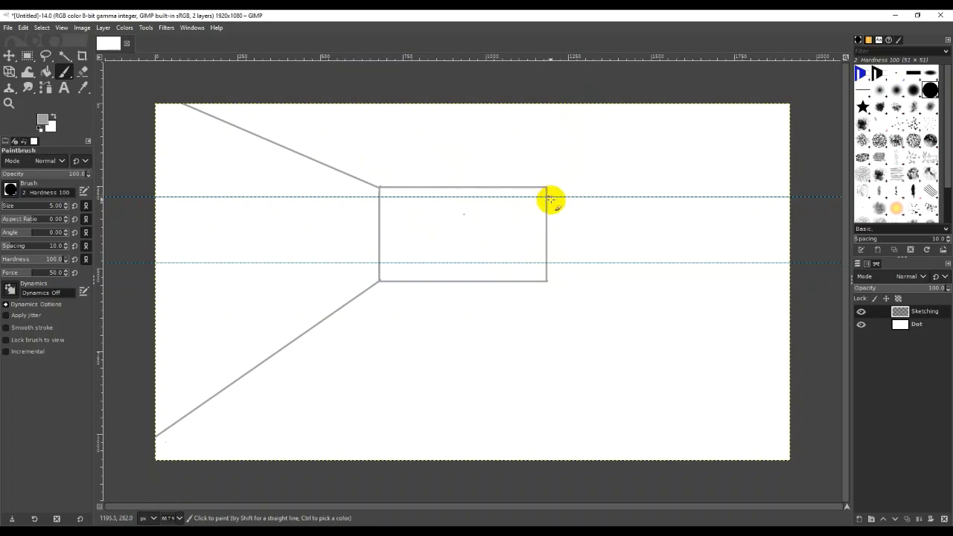
key("shift")
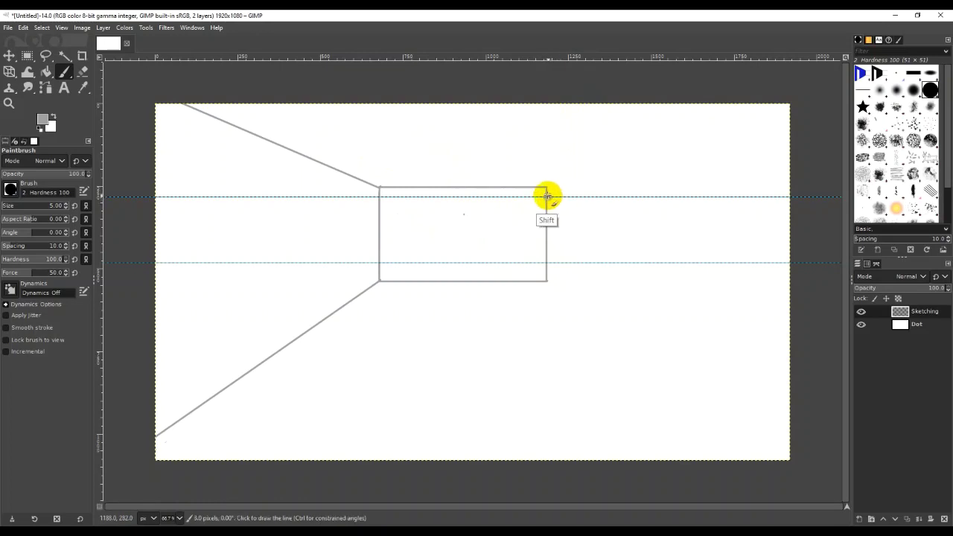
left_click(566, 198, "shift")
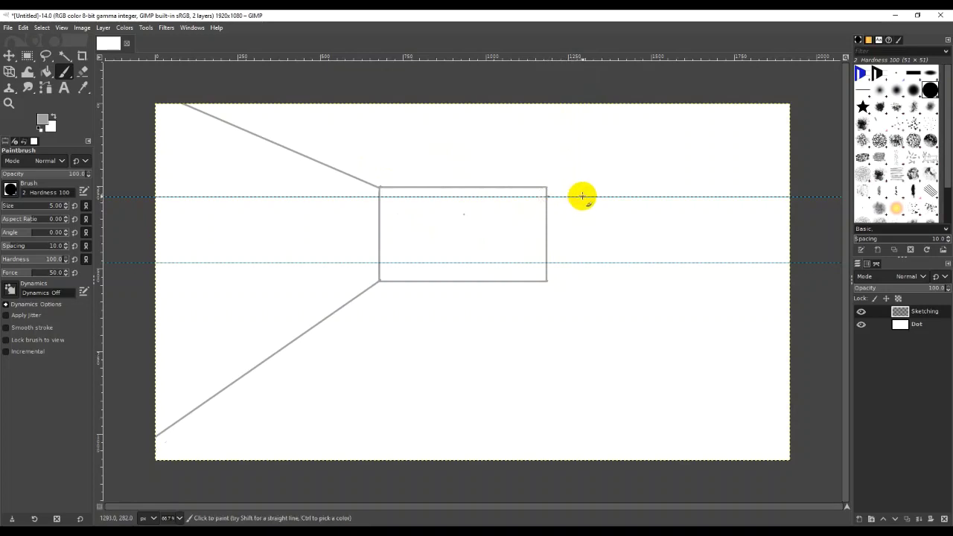
left_click(564, 195)
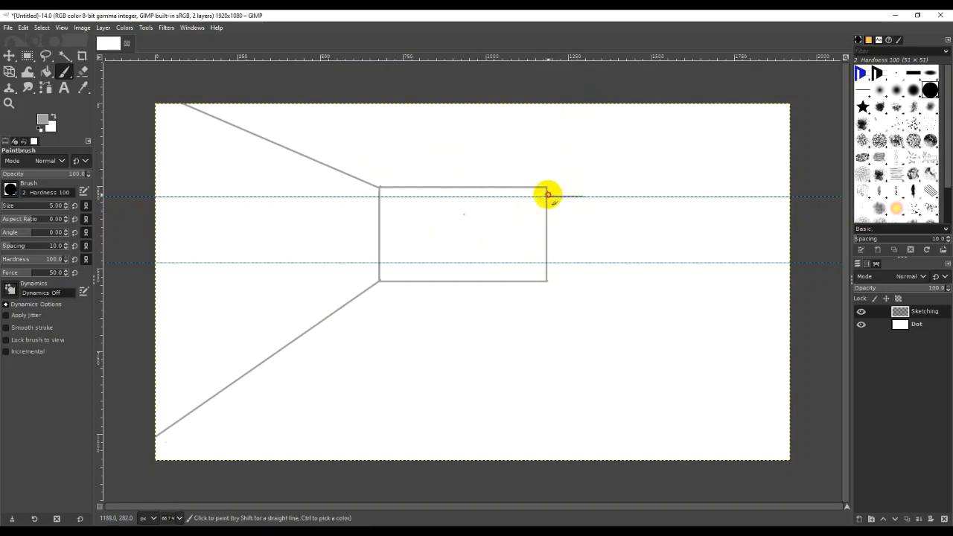
right_click(547, 262)
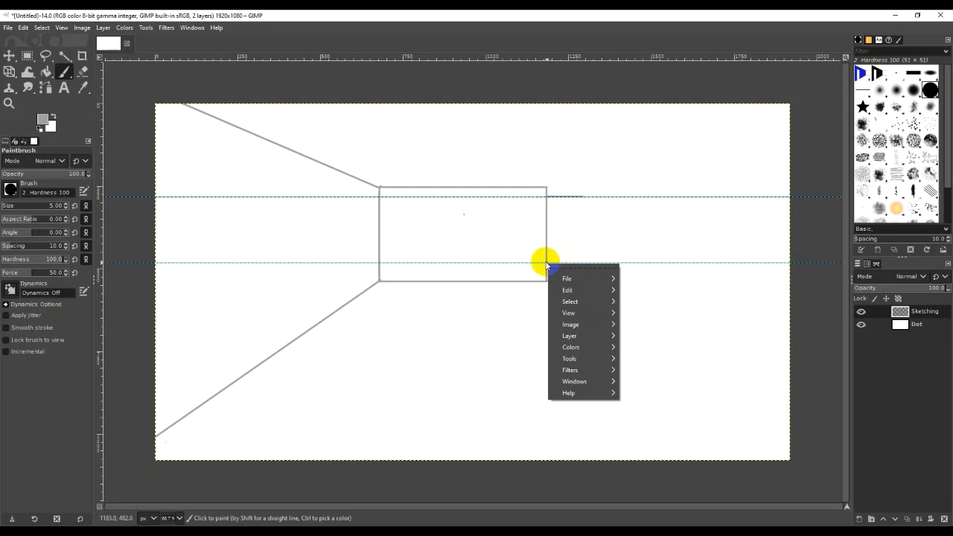
key("Escape")
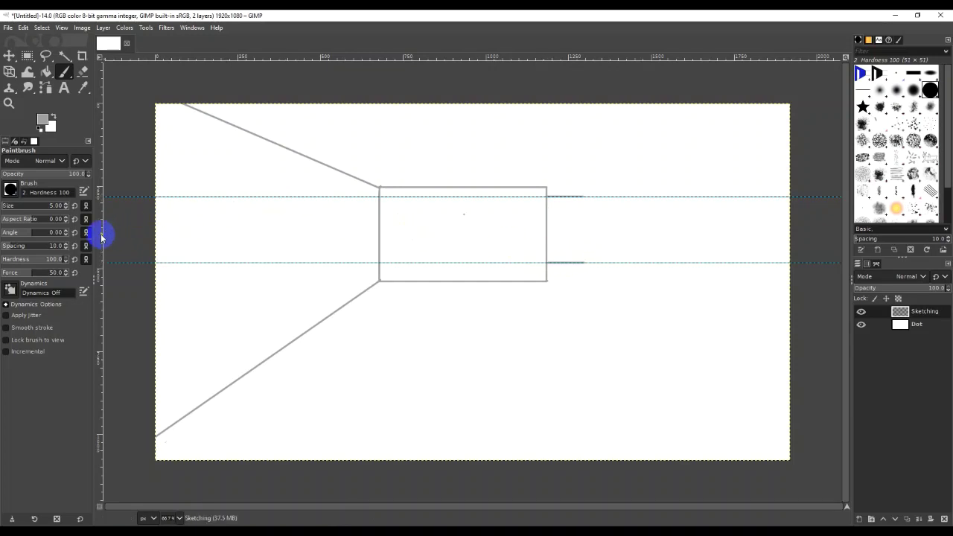
mouse_move(100, 236)
left_mouse_down()
mouse_move(426, 228)
mouse_move(581, 238)
left_mouse_up()
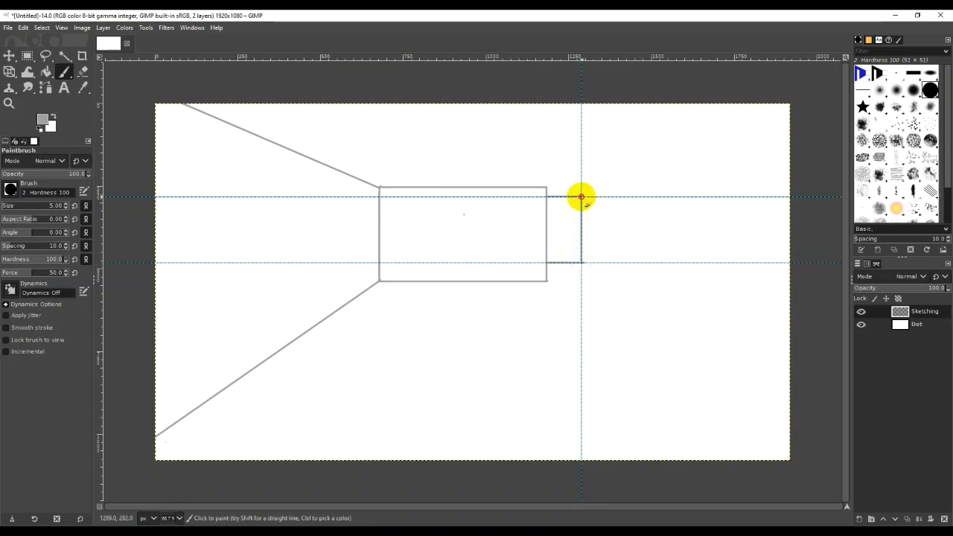
Try to delete the upper horizontal guide with the Move tool active, and undo the clearing of the Sketching layer
left_click(9, 56)
left_click_drag(153, 197, 142, 195)
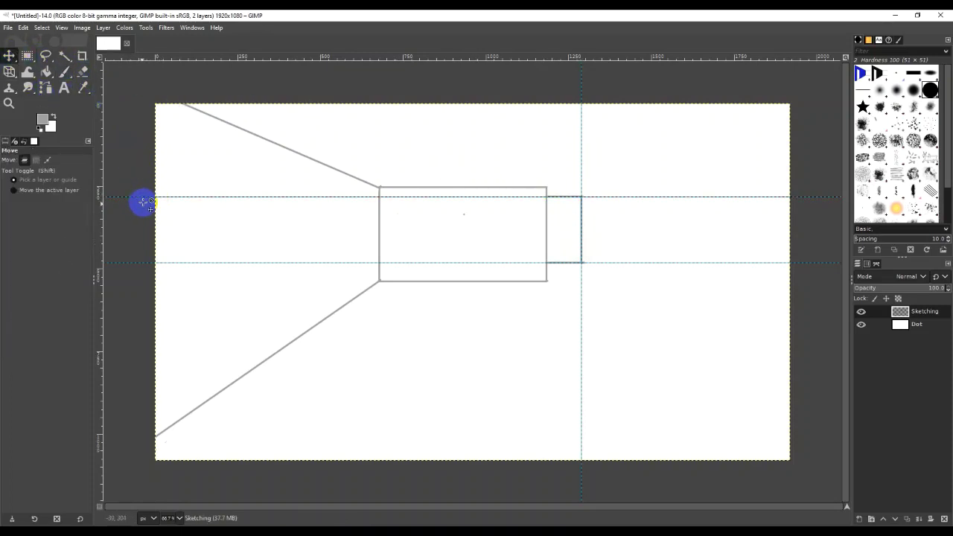
key("Delete")
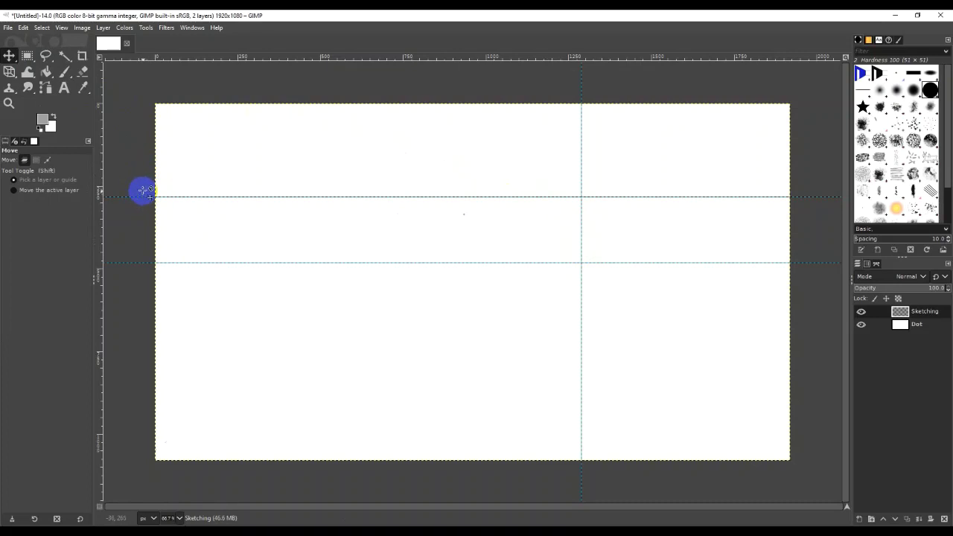
key("ctrl+z")
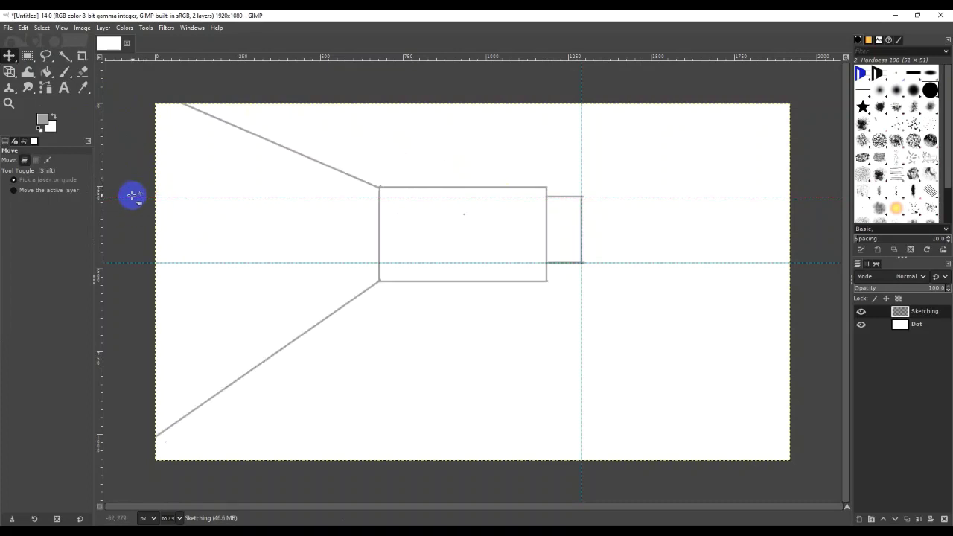
left_click_drag(130, 198, 130, 200)
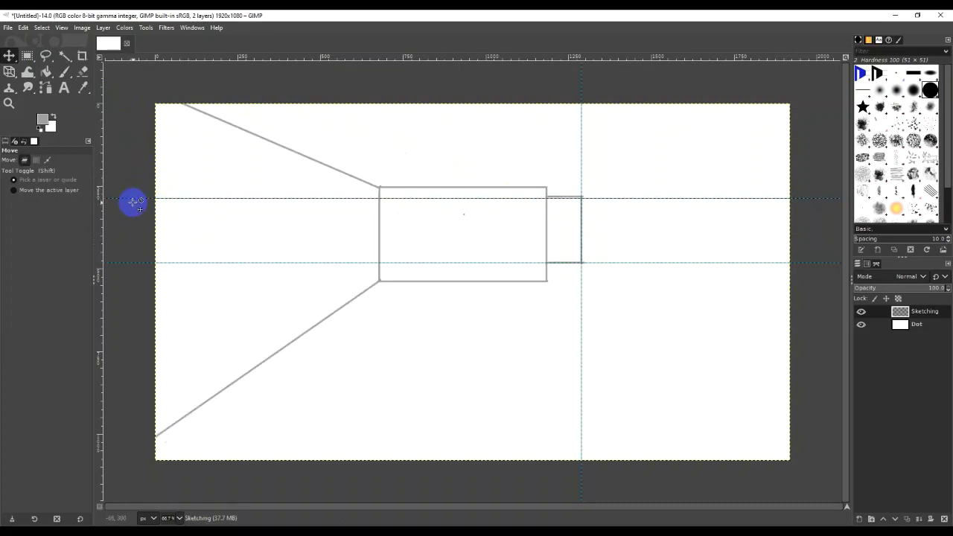
key("Delete")
key("ctrl+z")
Remove the two horizontal guides and the vertical guide by moving them off the canvas
left_click_drag(131, 198, 149, 56)
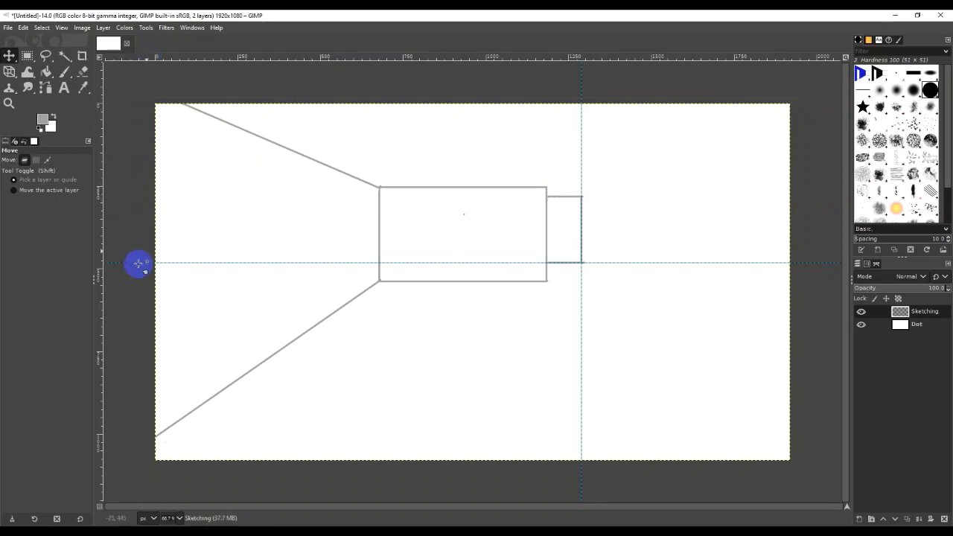
left_click_drag(128, 262, 149, 499)
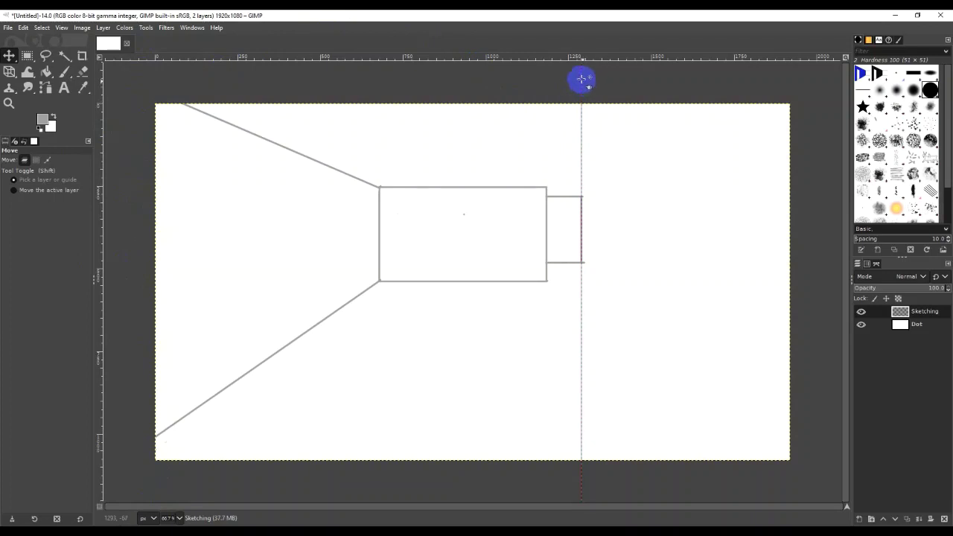
left_click_drag(558, 81, 90, 149)
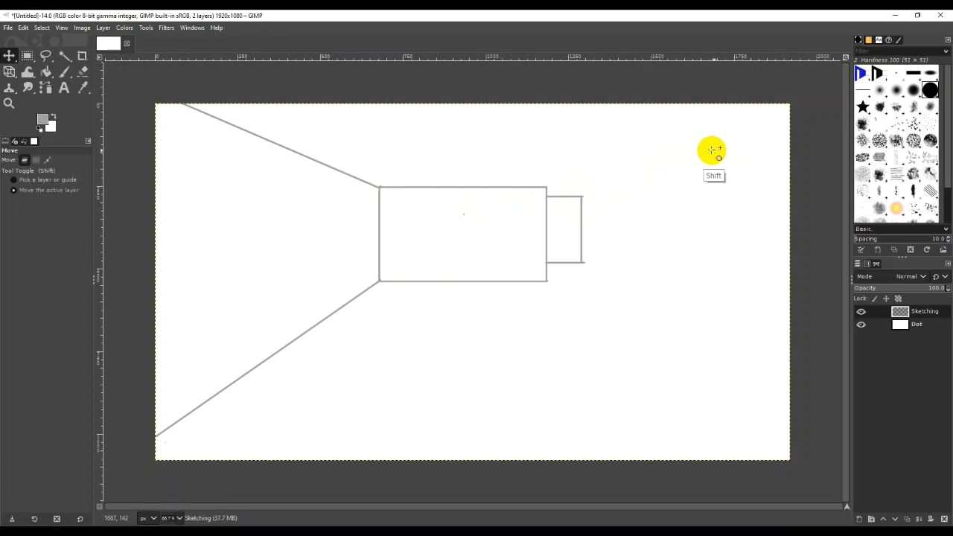
Draw straight Paintbrush lines from the small box's upper-right and lower-right corners to the canvas's right edge, aligned with the dot
left_click(64, 71)
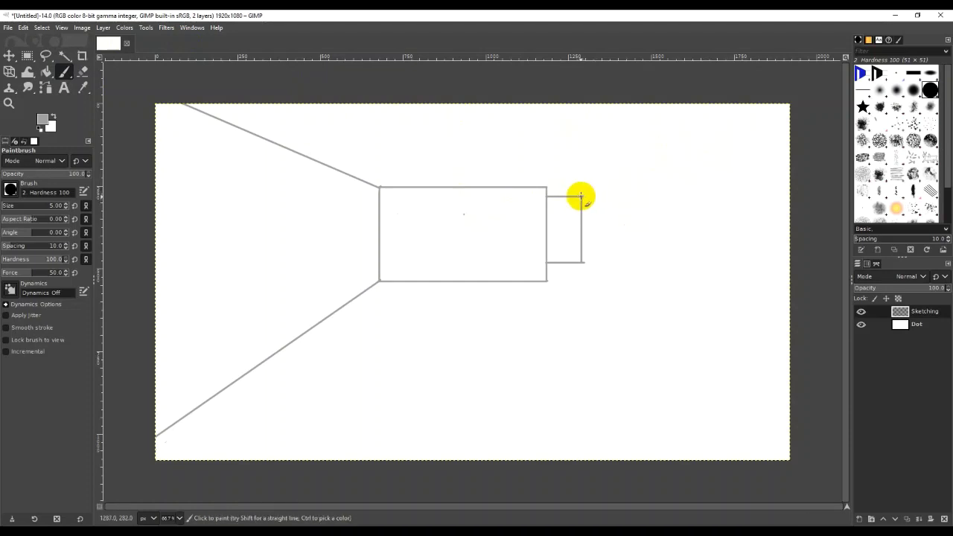
key("shift")
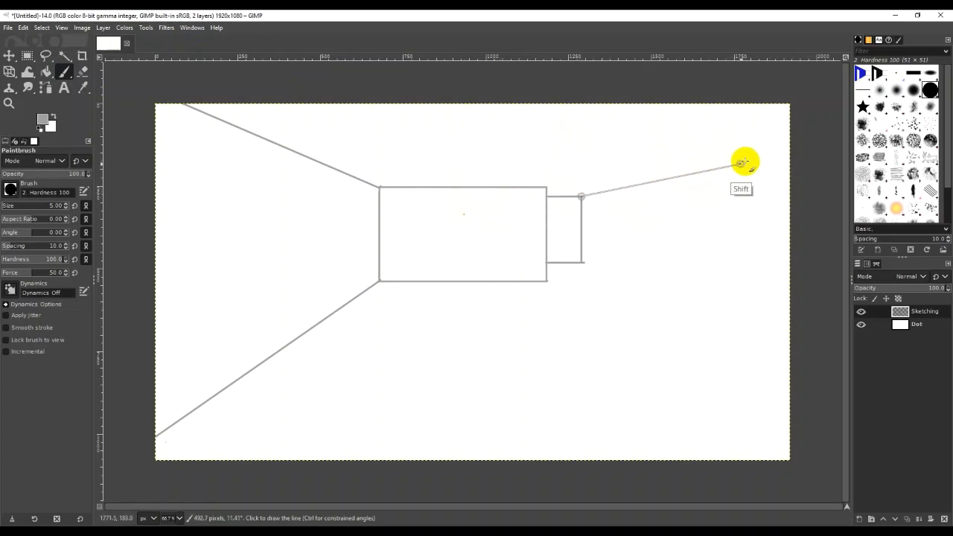
left_click(790, 144, "shift")
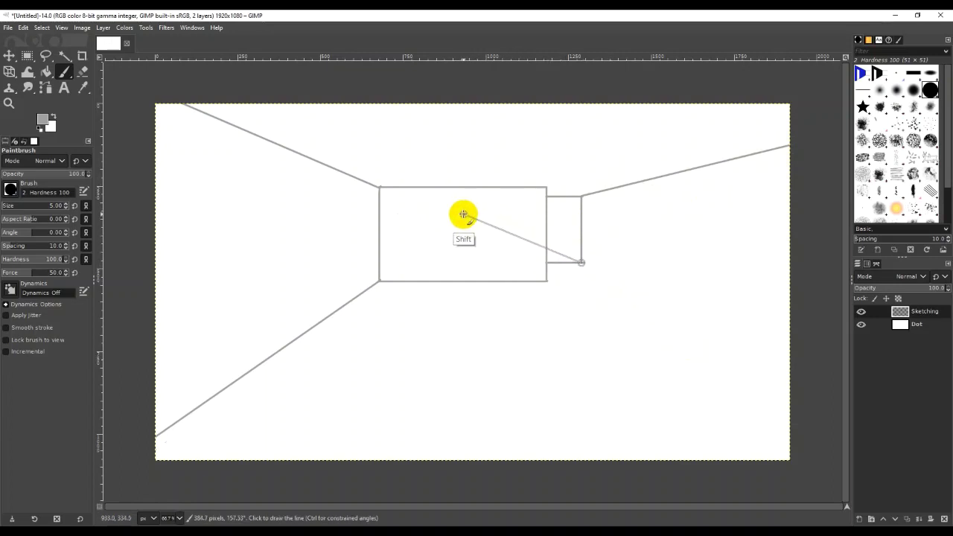
left_click(791, 368)
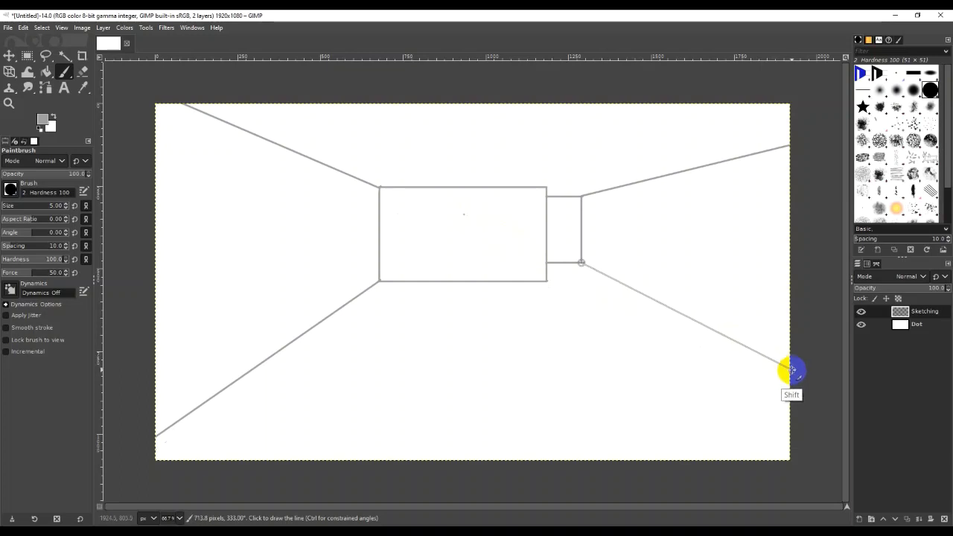
Draw a straight line from the small box's lower-right corner to the canvas's right edge, and undo it along with the stray dots
left_click(793, 371)
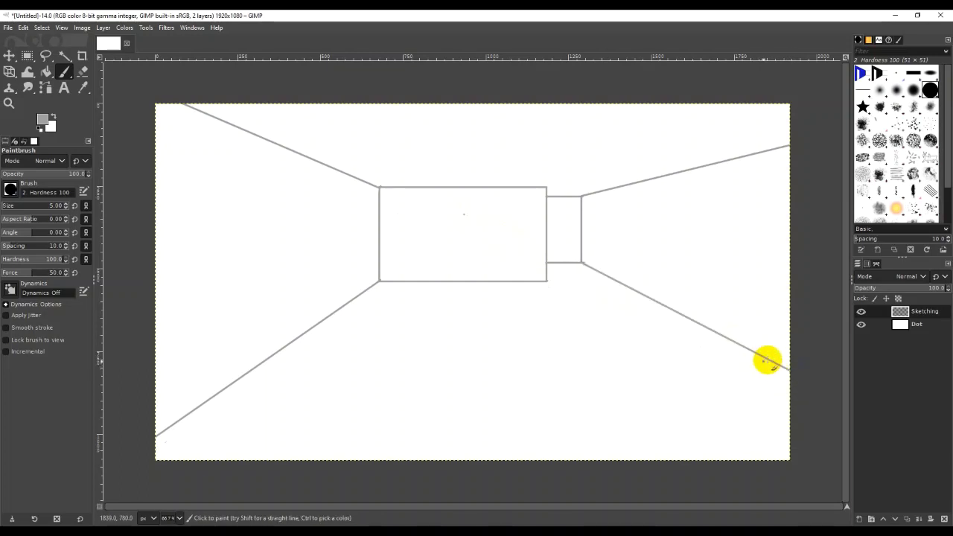
left_click(817, 351)
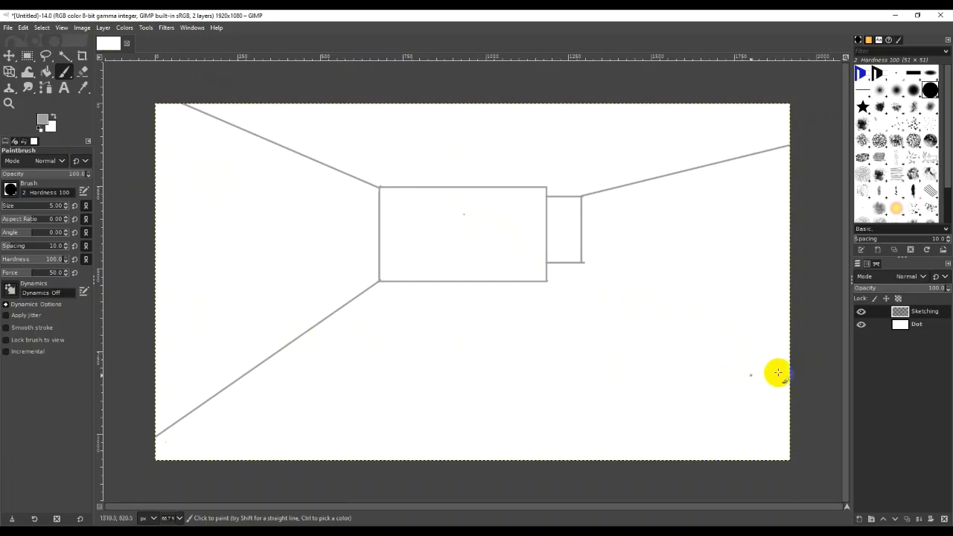
left_click(493, 297)
key("ctrl+z")
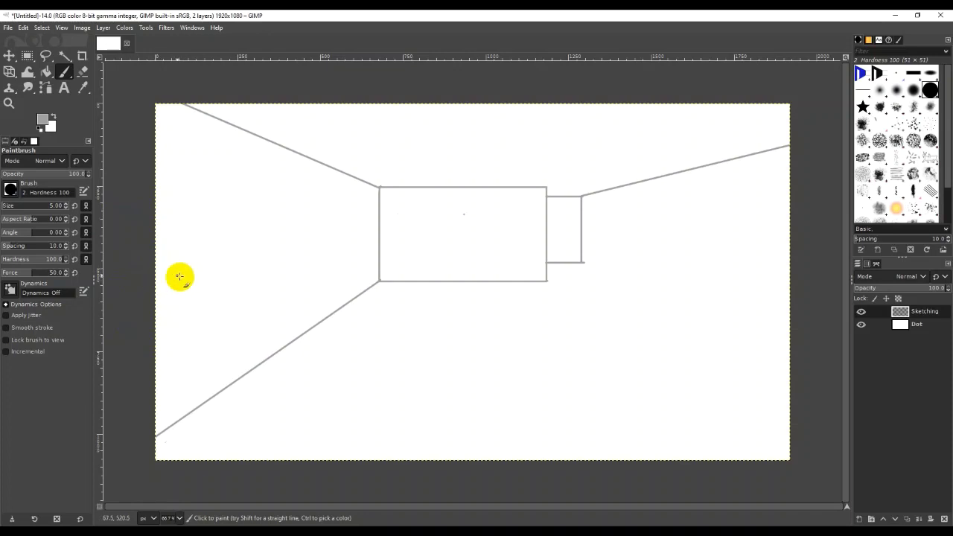
left_click(463, 245)
key("ctrl+z")
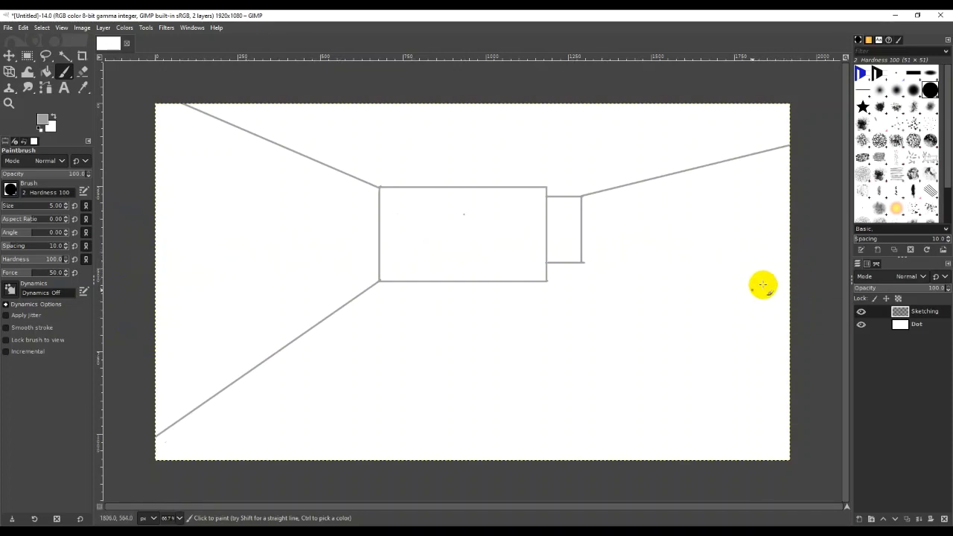
left_click(301, 250)
key("ctrl+z")
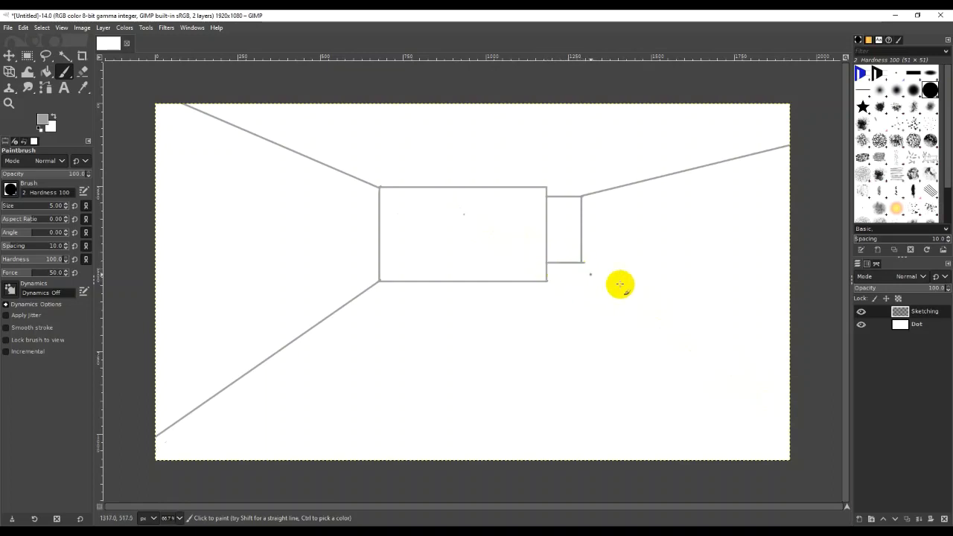
Erase the small box's lower edge using the Eraser at size 10
left_click(82, 72)
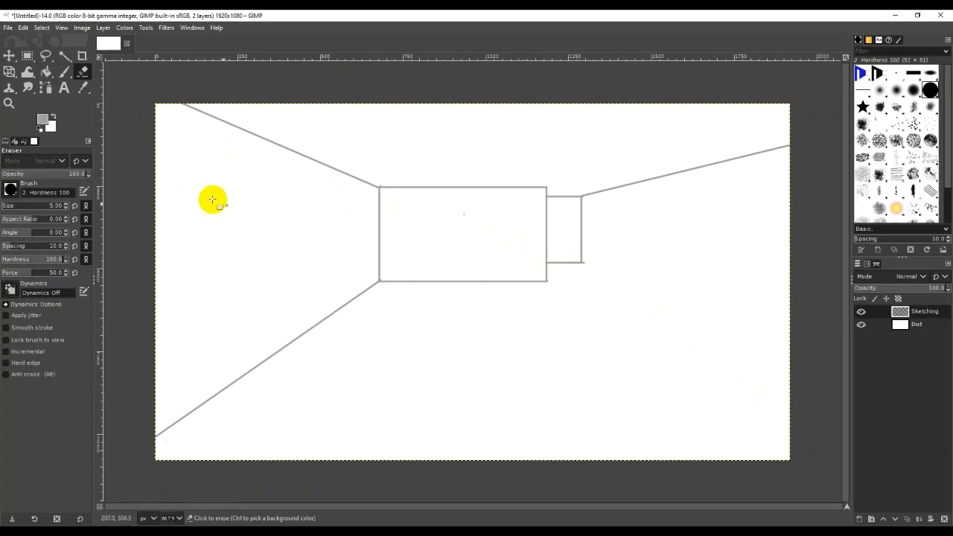
left_click(43, 207)
mouse_move(43, 207)
left_mouse_down()
mouse_move(10, 202)
mouse_move(53, 205)
left_mouse_up()
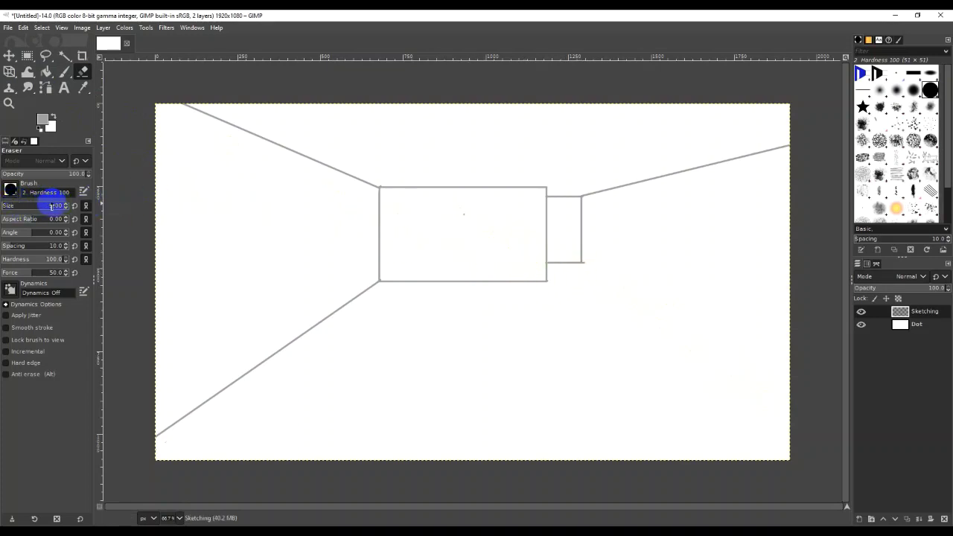
left_click(58, 204)
type("1")
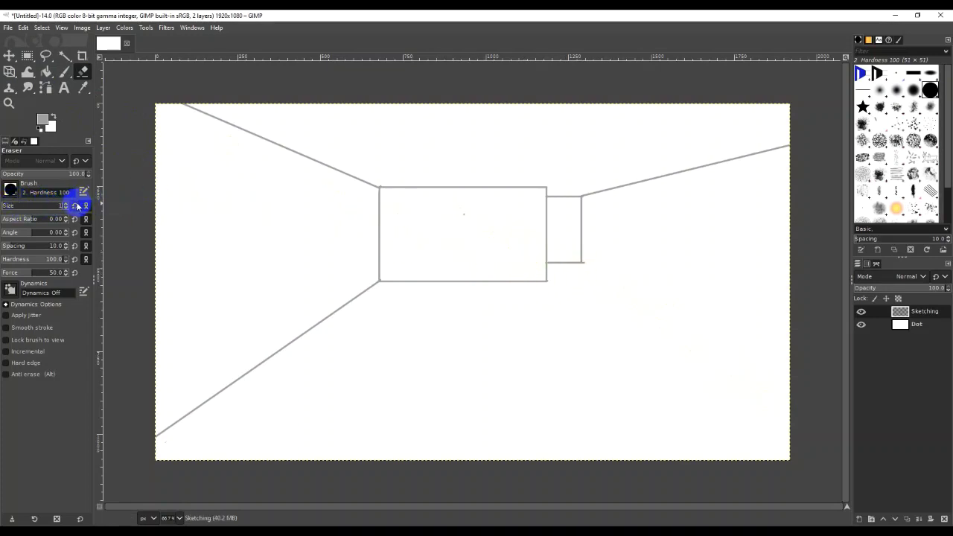
type("0")
key("Return")
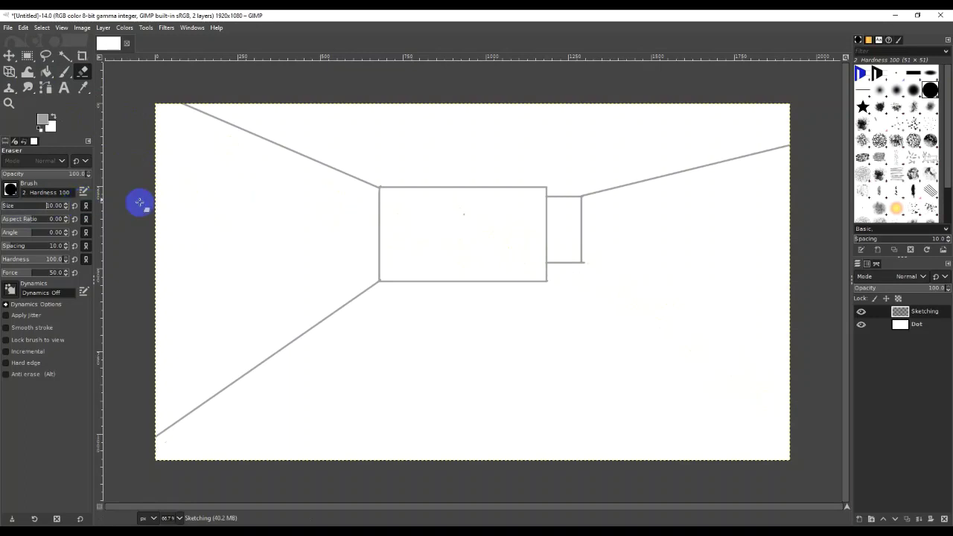
right_click(586, 262)
key("Escape")
left_click_drag(584, 262, 566, 260)
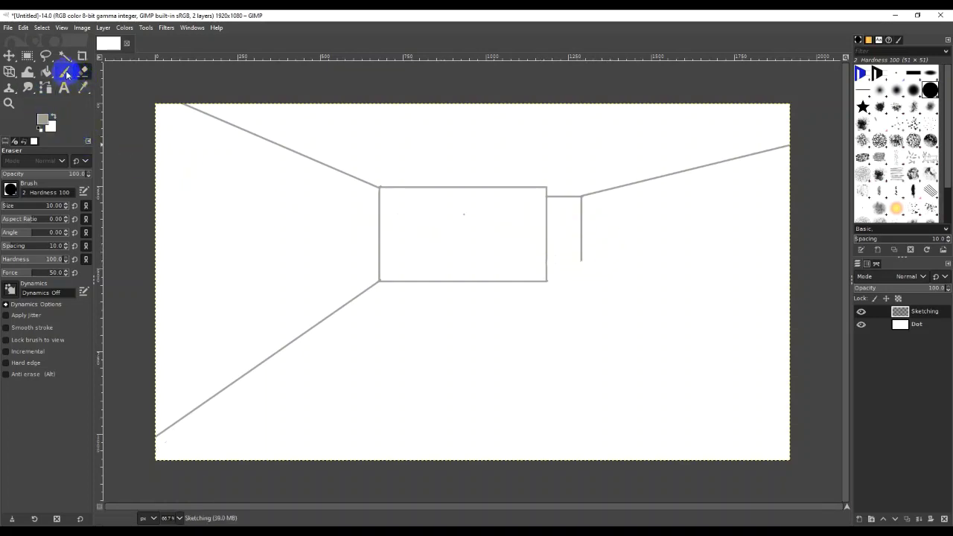
With the Paintbrush at size 5, draw a new lower edge for the small box at about y 508 px, extending its right edge down to meet it
left_click(65, 73)
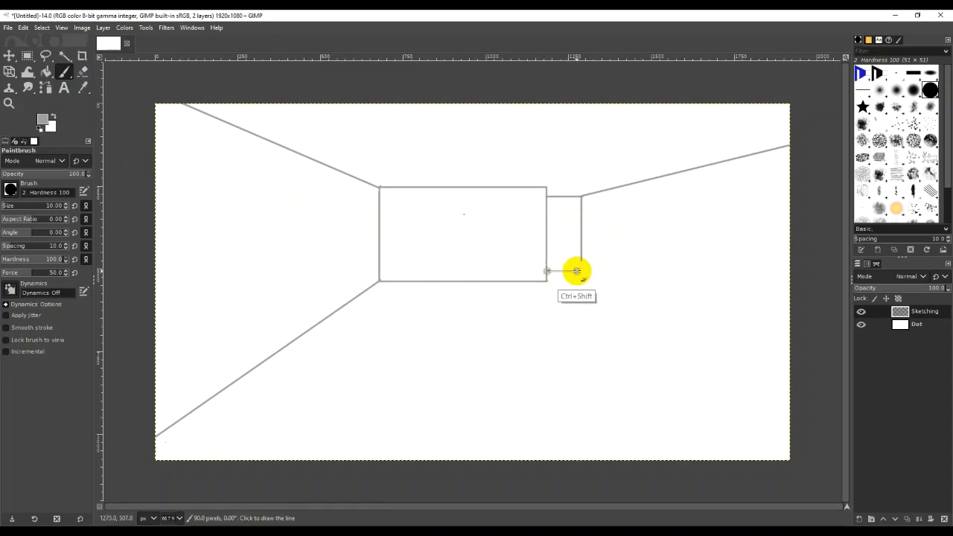
left_click(581, 270, "ctrl+shift")
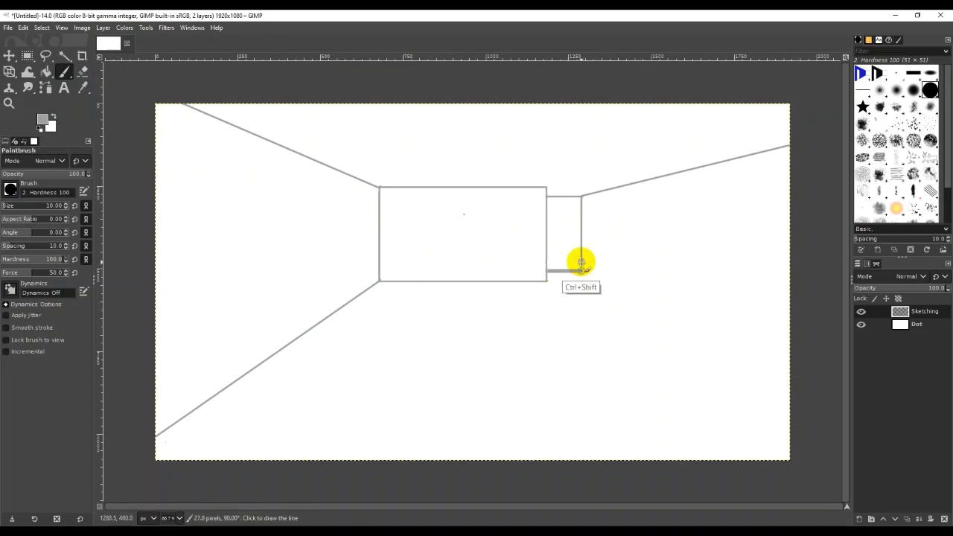
key("ctrl+z")
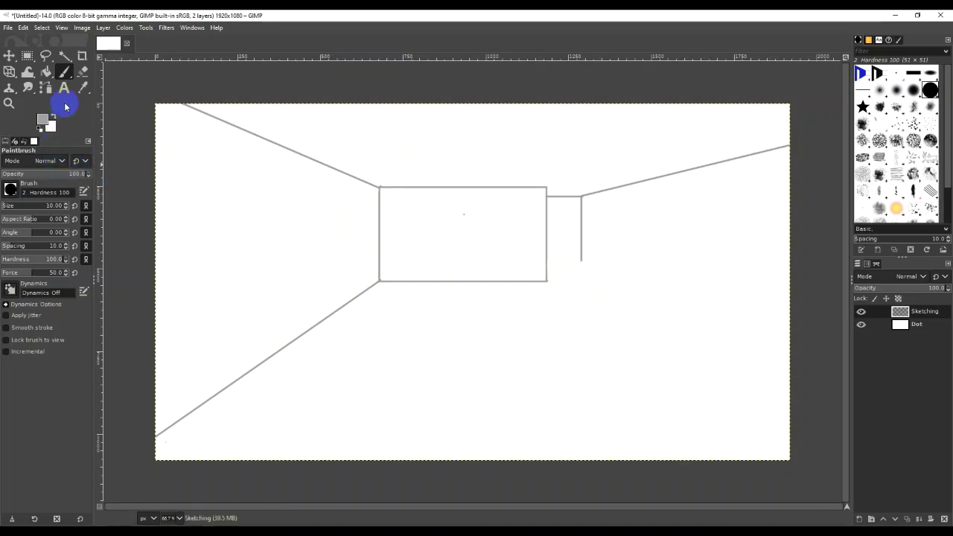
left_click_drag(46, 207, 69, 204)
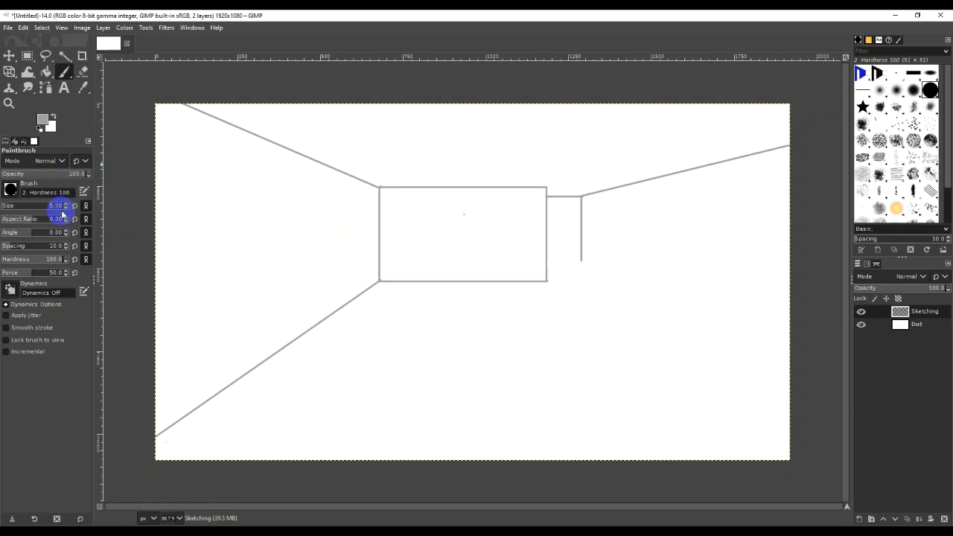
left_click(547, 272)
key("shift")
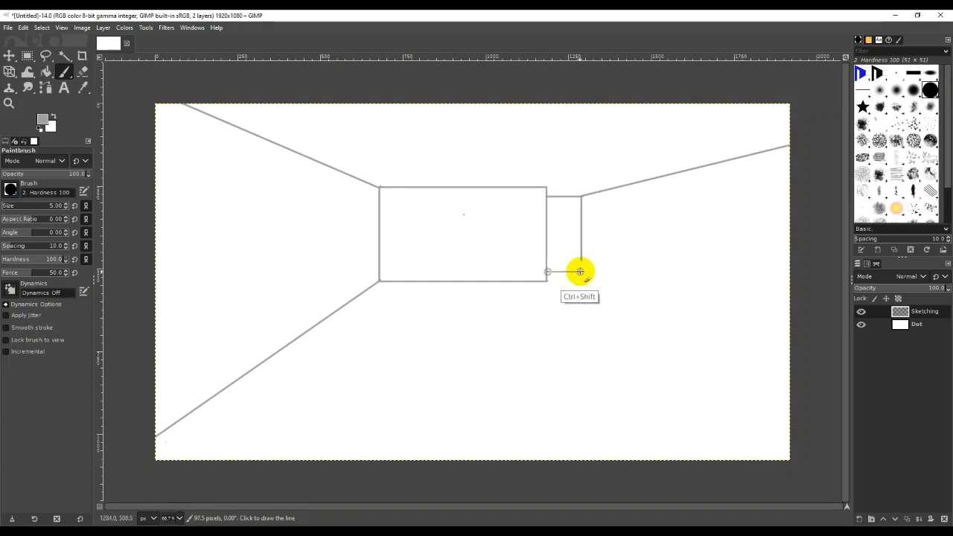
left_click(581, 272)
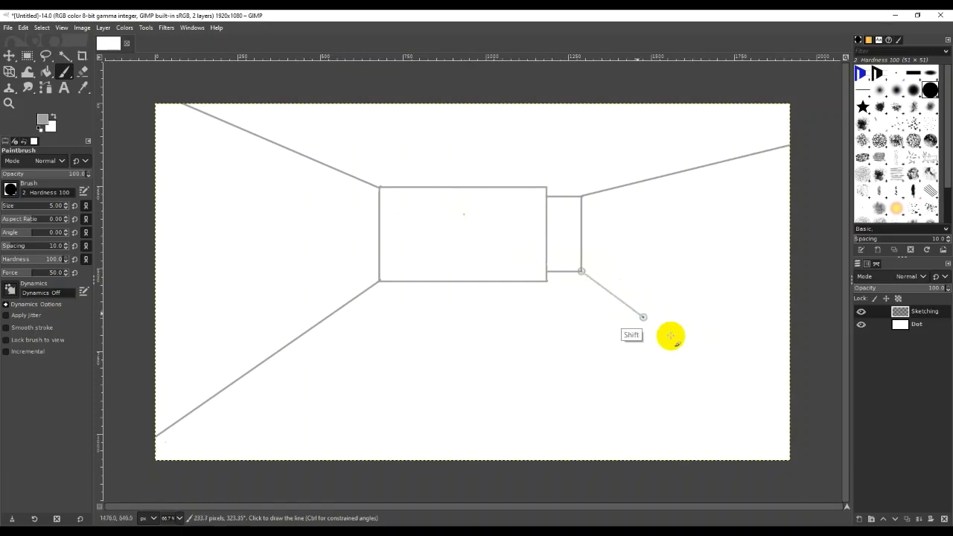
Draw a straight line from the small box's new lower-right corner to the canvas's right edge, aligned with the dot
left_click(790, 398)
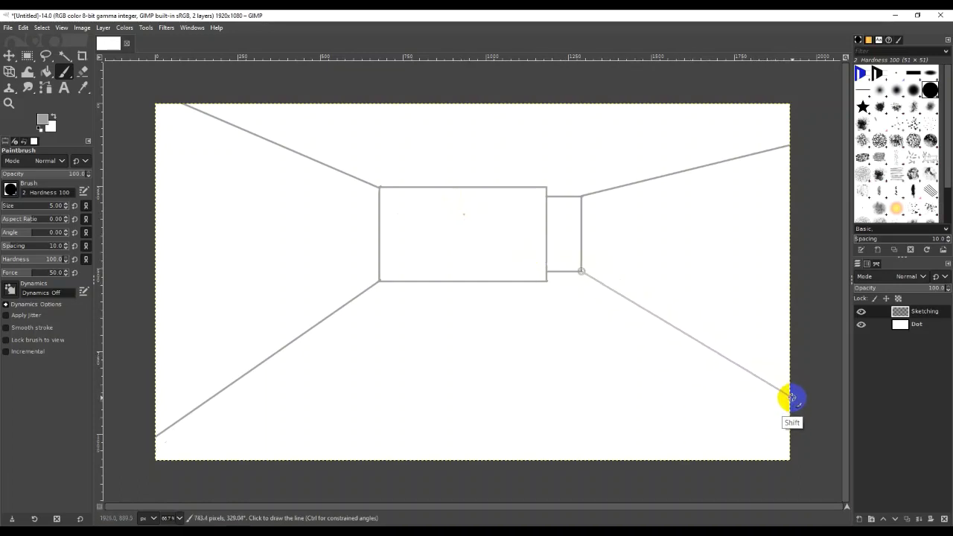
left_click(790, 397)
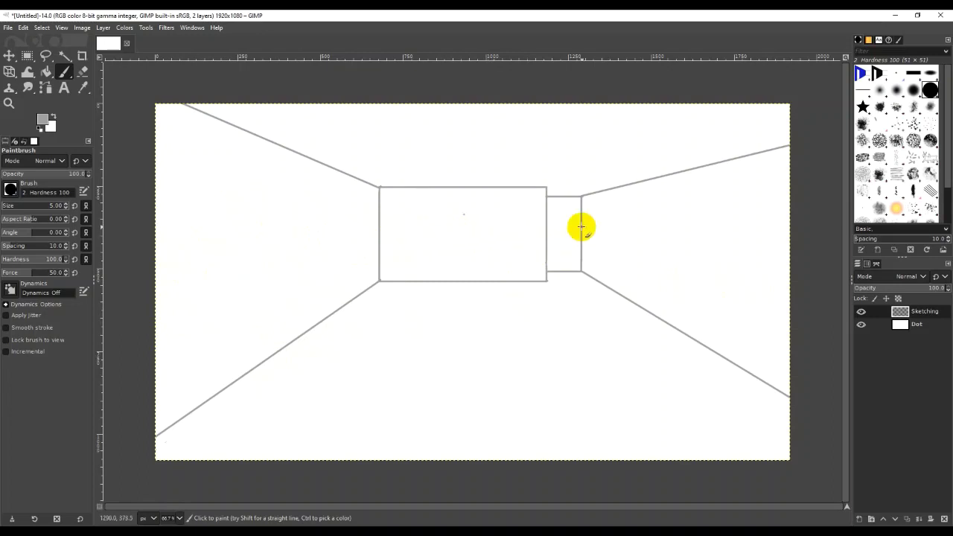
left_click(553, 255)
key("ctrl+z")
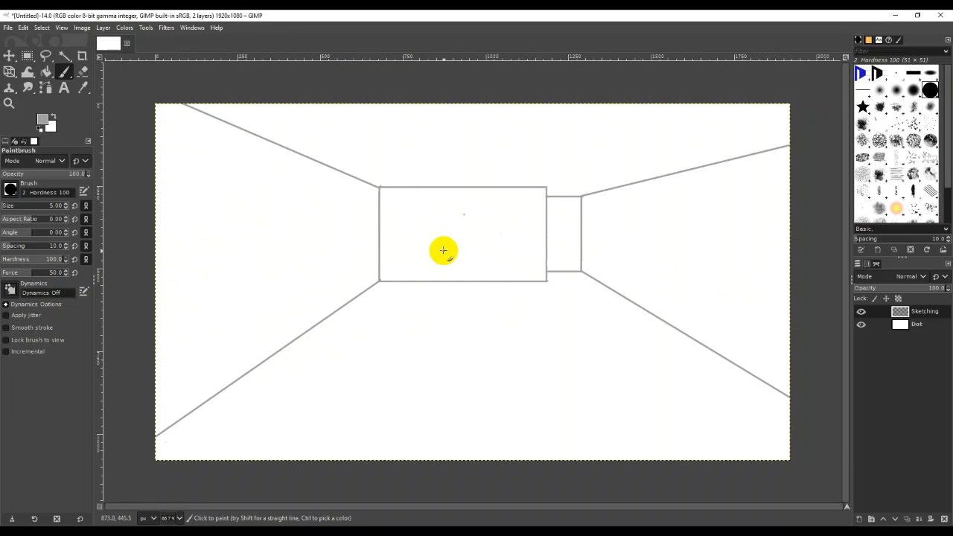
left_click(348, 273)
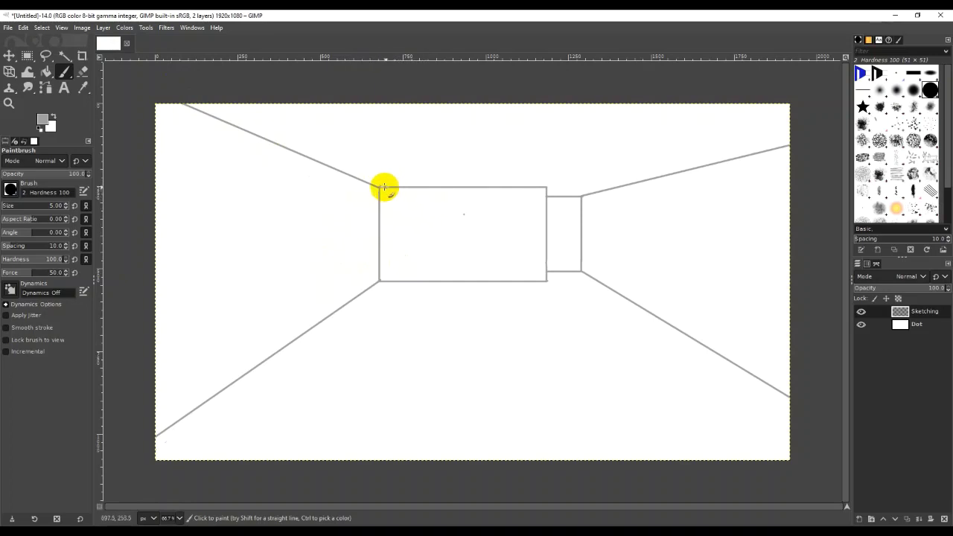
Erase the stray line overshoot at the large rectangle's upper-left corner using the Eraser at size 5
left_click(84, 72)
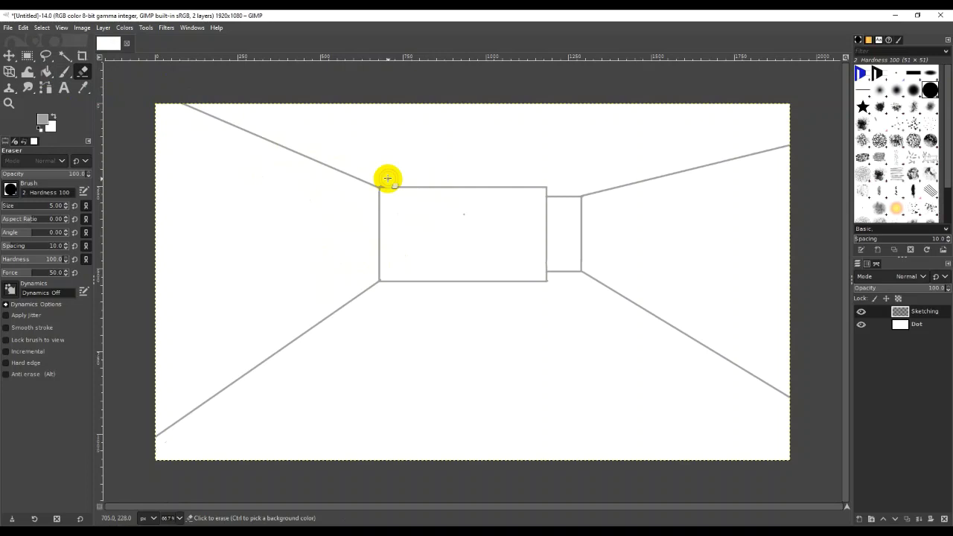
right_click(388, 179)
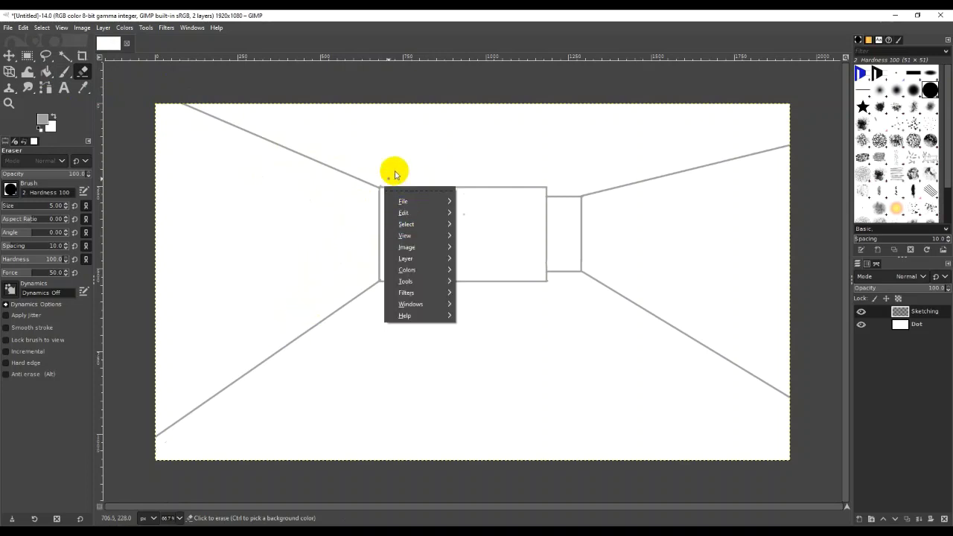
left_click(385, 181)
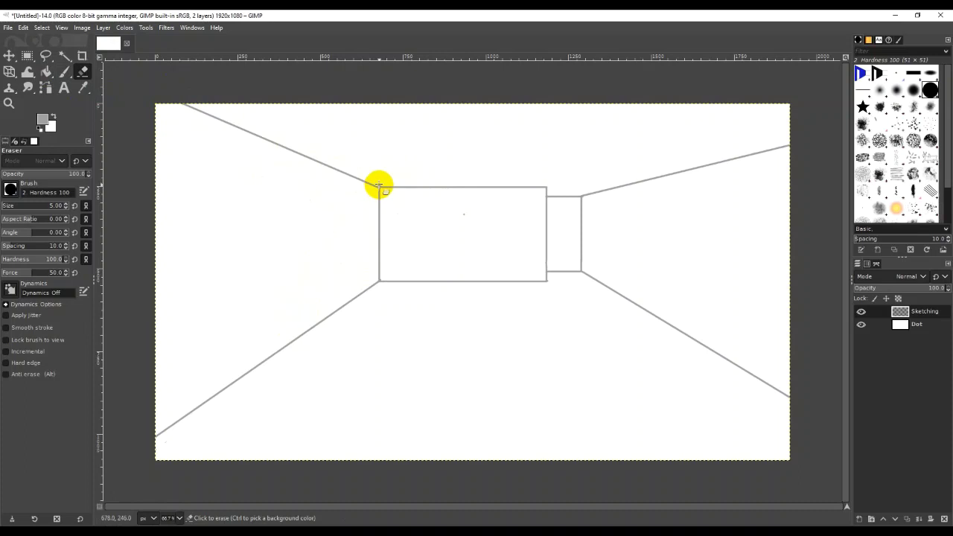
right_click(379, 186)
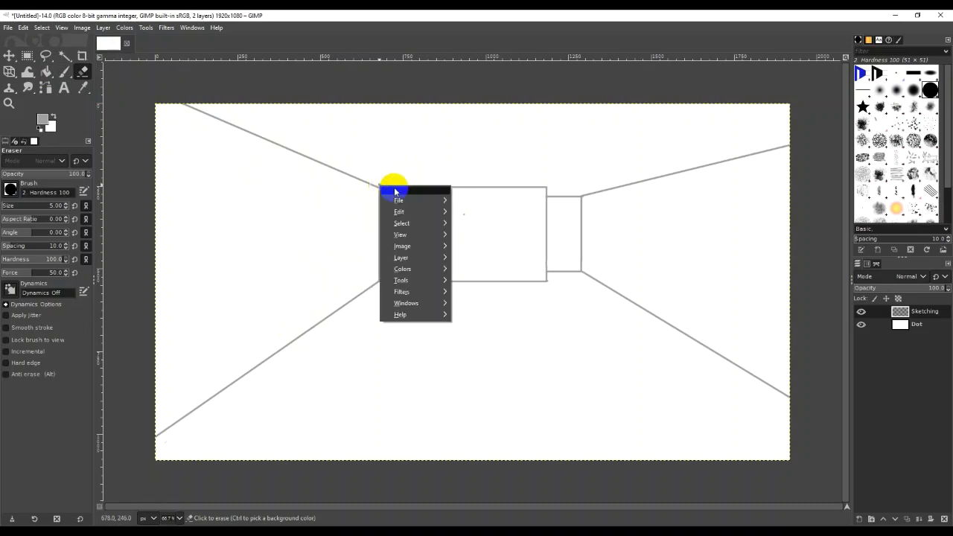
left_click(465, 146)
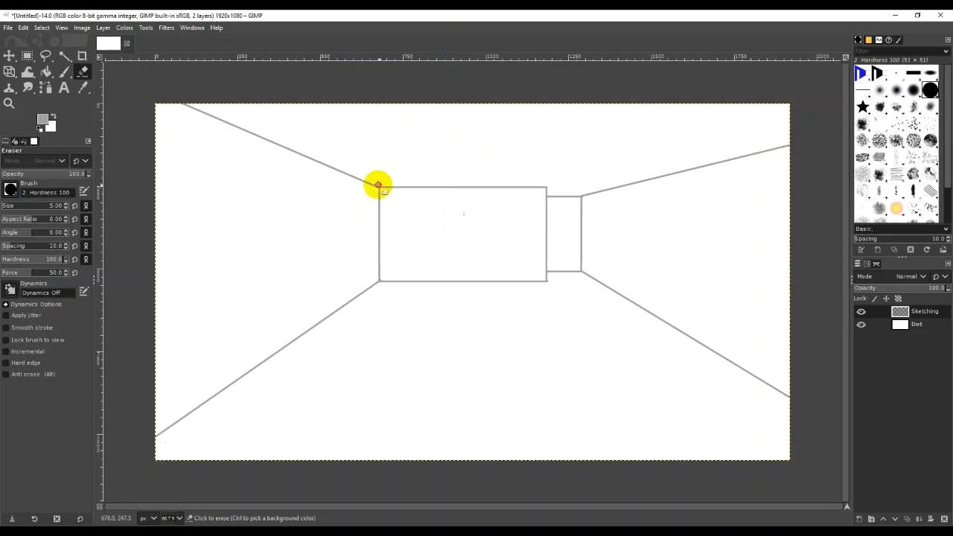
left_click(381, 186)
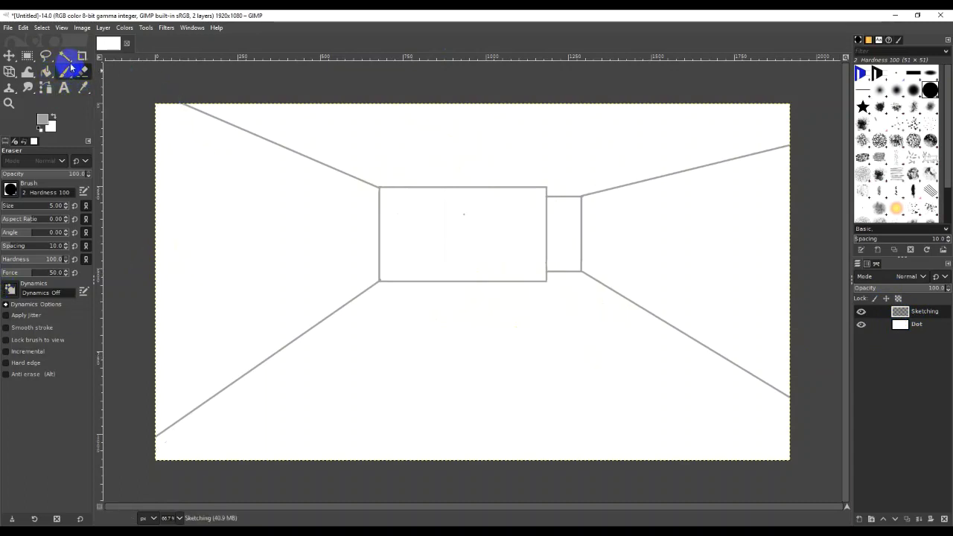
With the Paintbrush, draw a vertical line about 500 px tall upward from the lower-right perspective line, at about x 1770 px
left_click(66, 70)
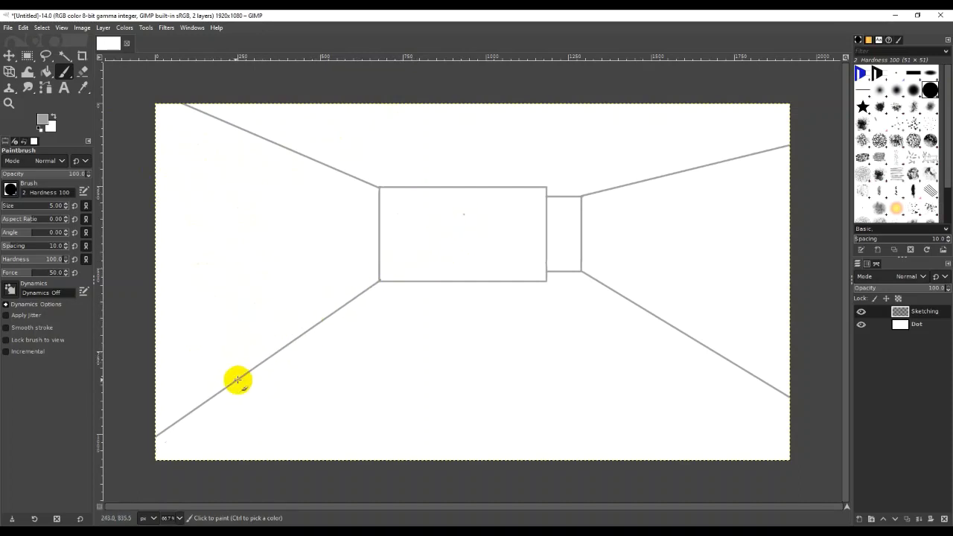
left_click(162, 435)
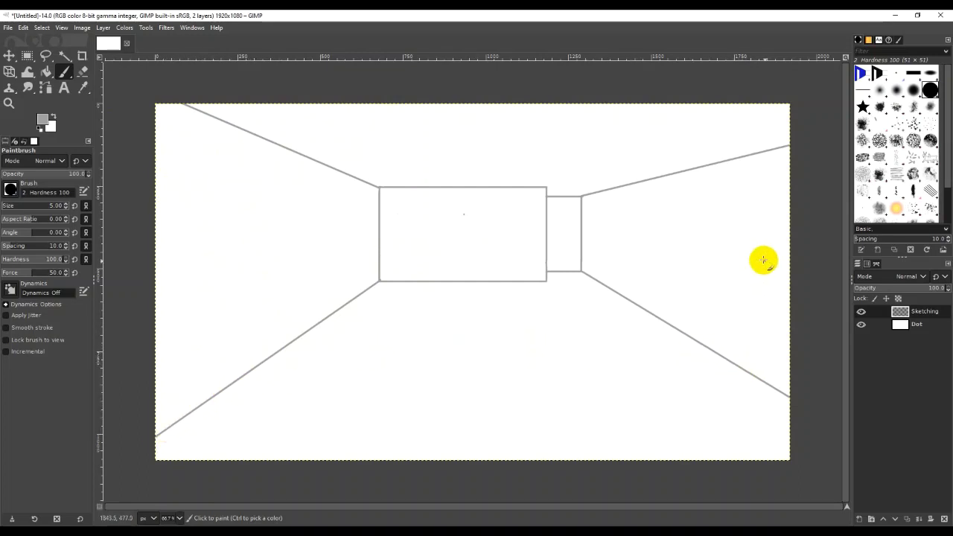
left_click(824, 238)
left_click(794, 210)
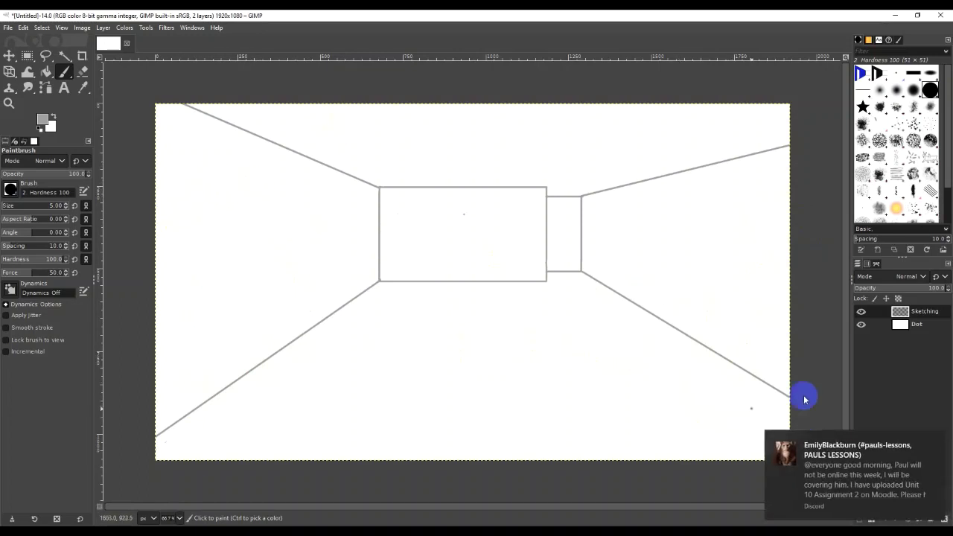
left_click(940, 440)
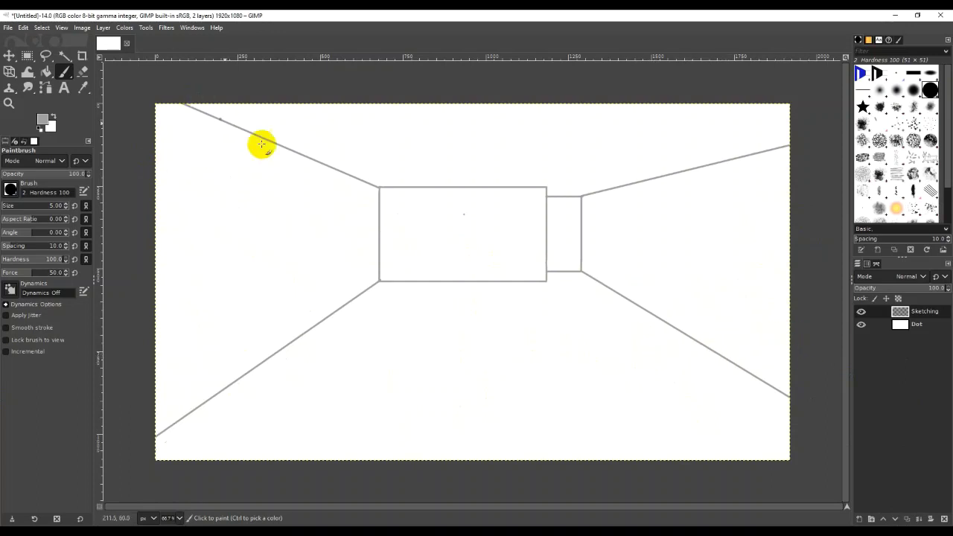
left_click(741, 367)
key("shift")
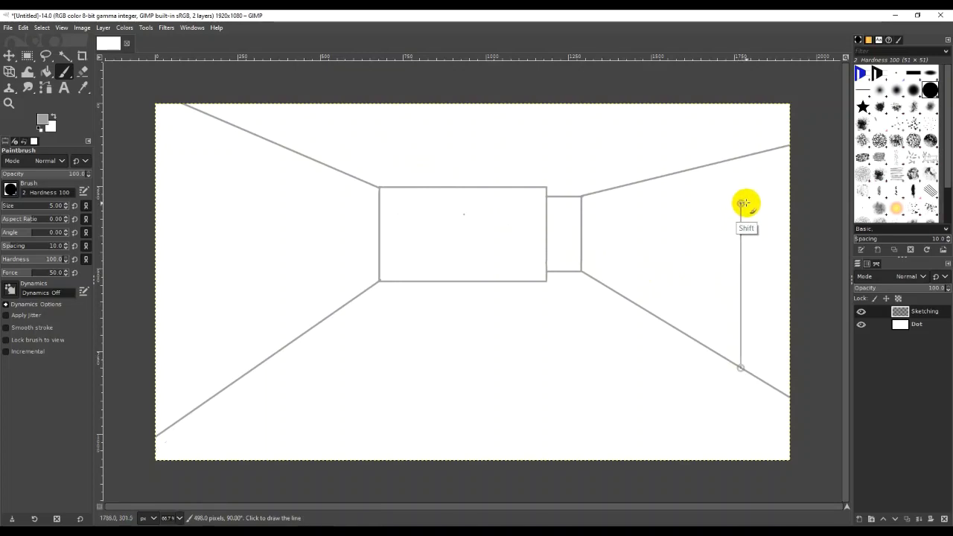
left_click(741, 201, "shift")
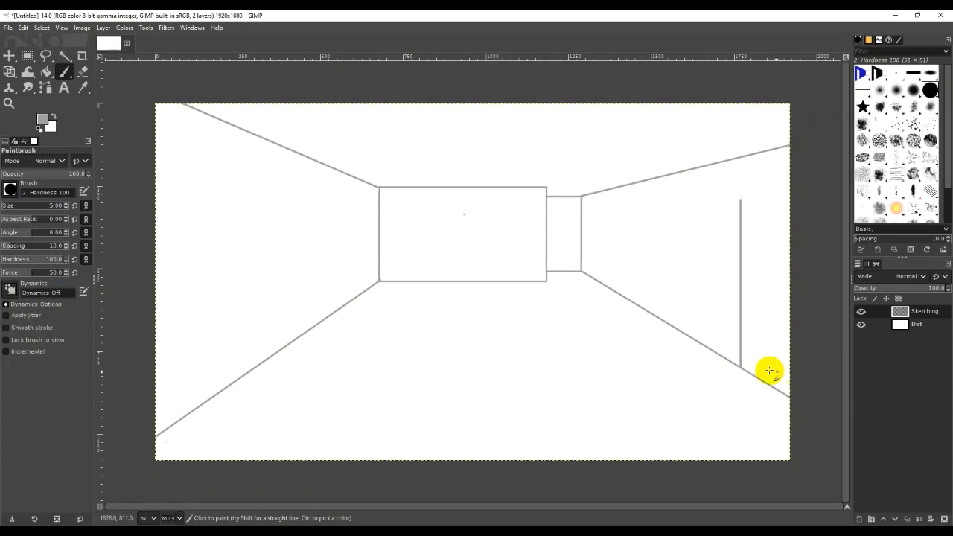
Draw a horizontal line about 156 px long from the foot of the tall vertical line to the canvas's right edge
key("shift")
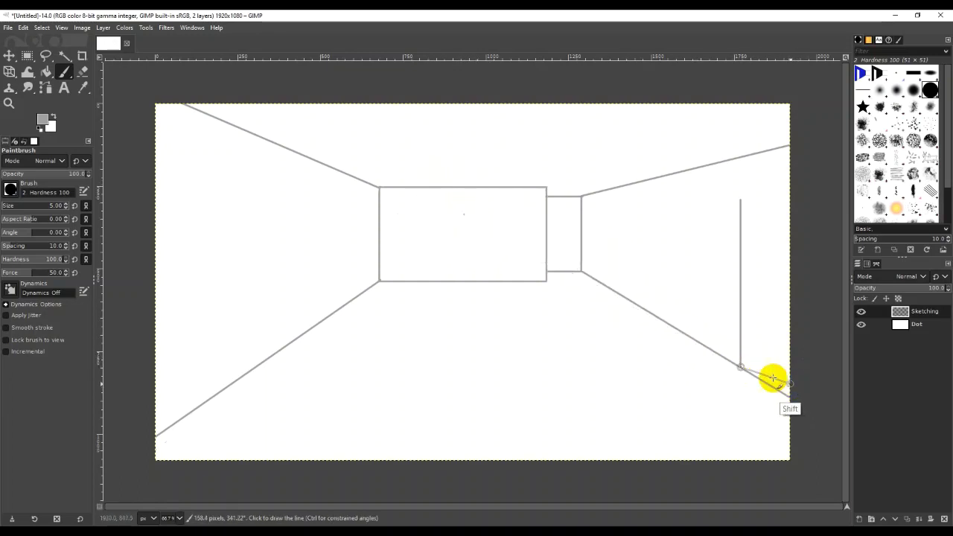
key("ctrl")
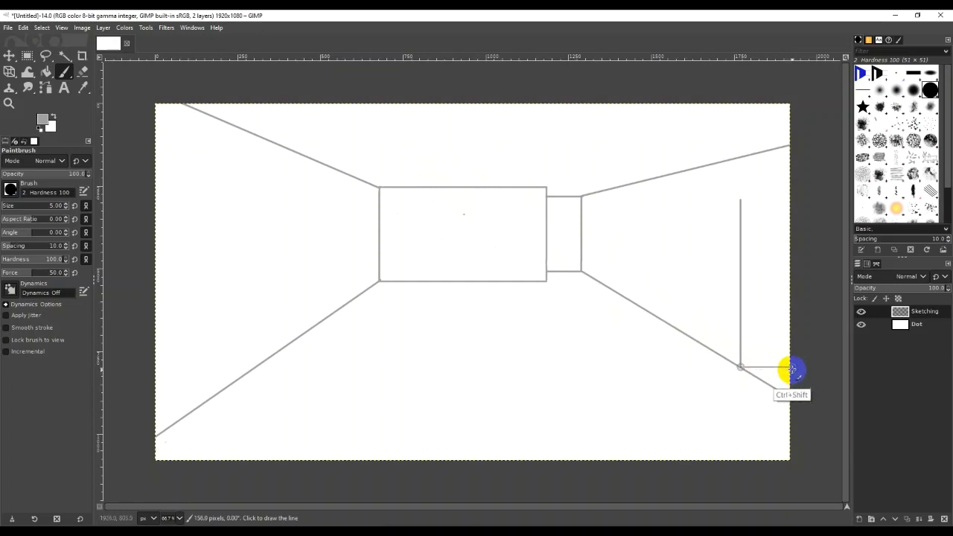
left_click(795, 368)
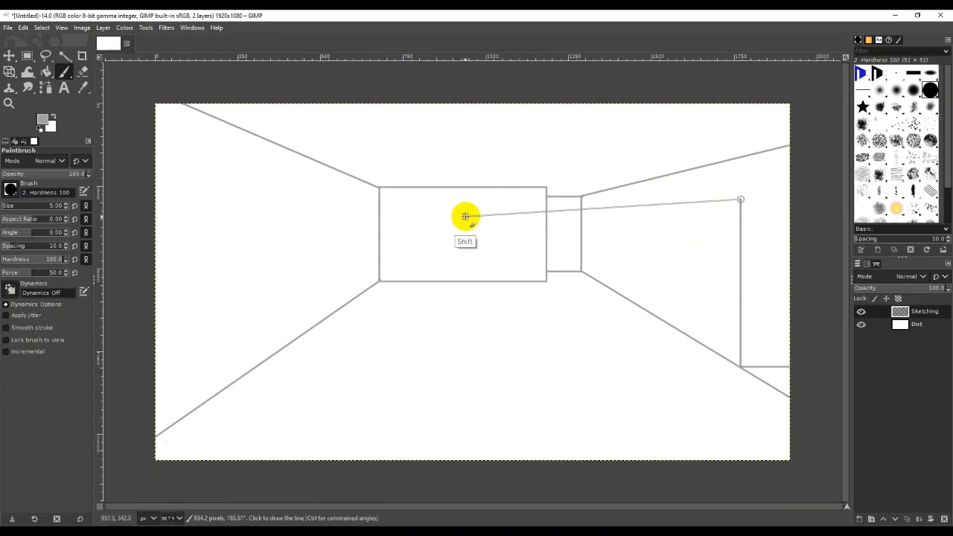
Draw a straight line from the top of the tall vertical line to the canvas's right edge, aligned with the dot
left_click(792, 193)
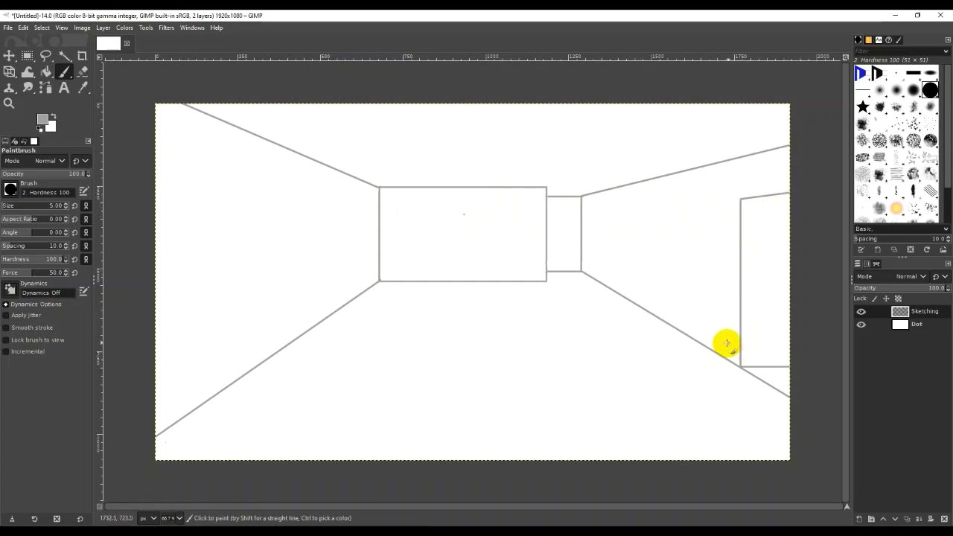
left_click(800, 217)
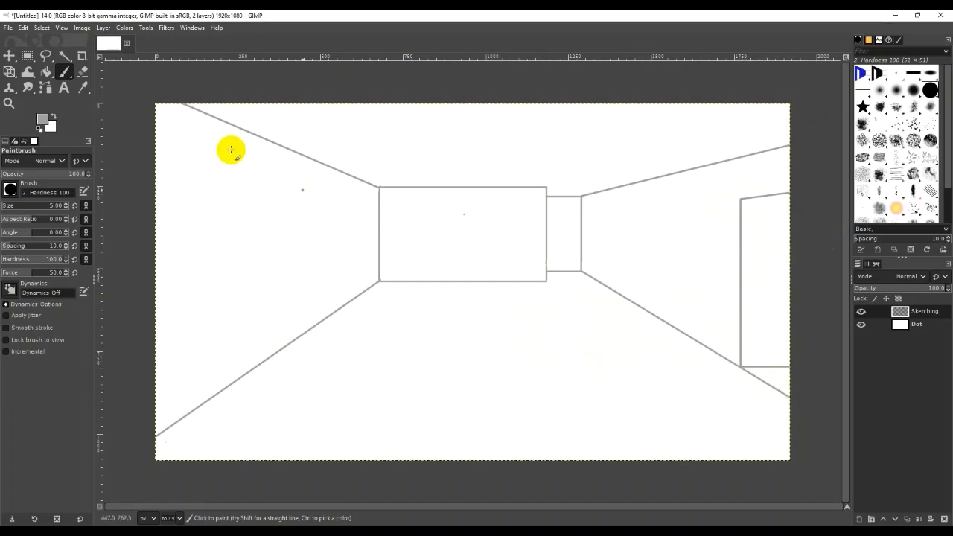
Try to erase the perspective line's segment beyond the foot of the tall vertical line using the Eraser
left_click(46, 73)
left_click(888, 443)
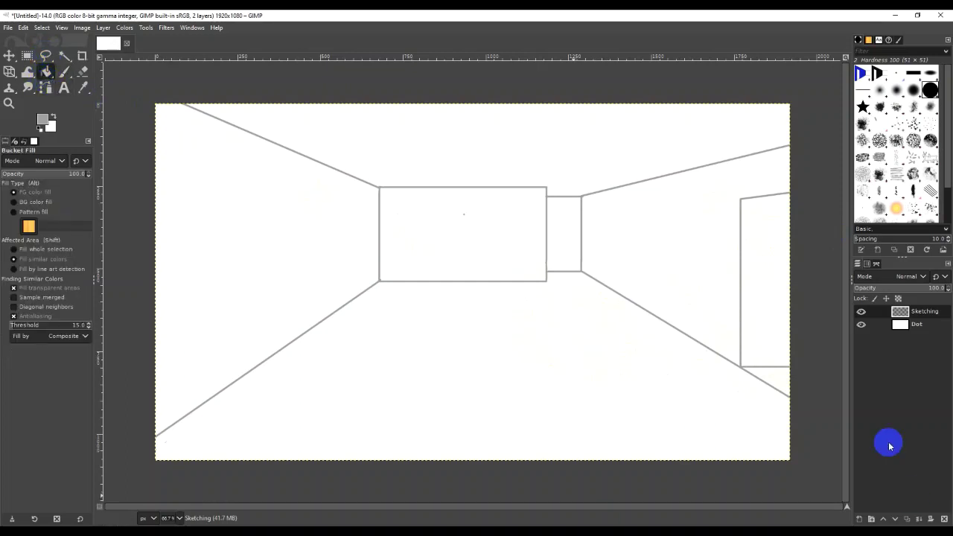
left_click(46, 73)
left_click(82, 71)
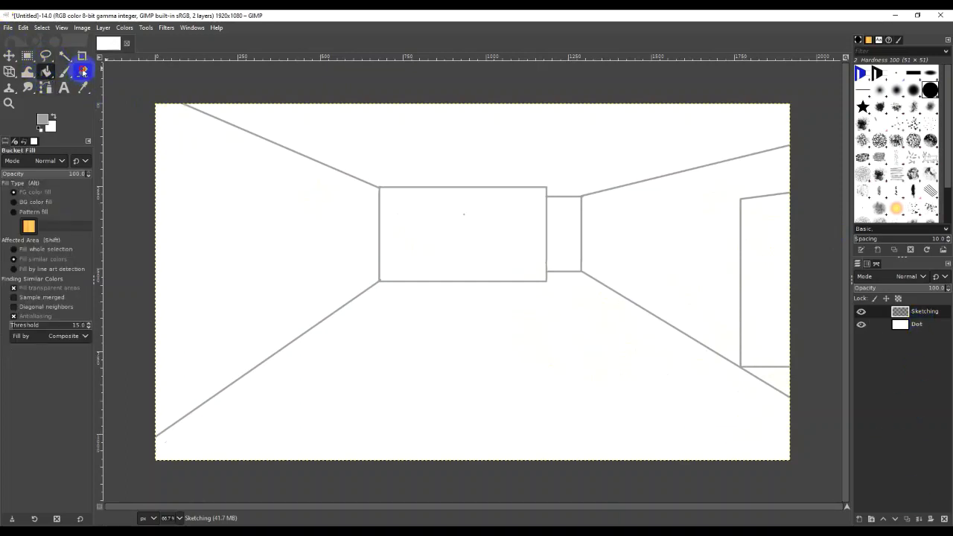
left_click(825, 430)
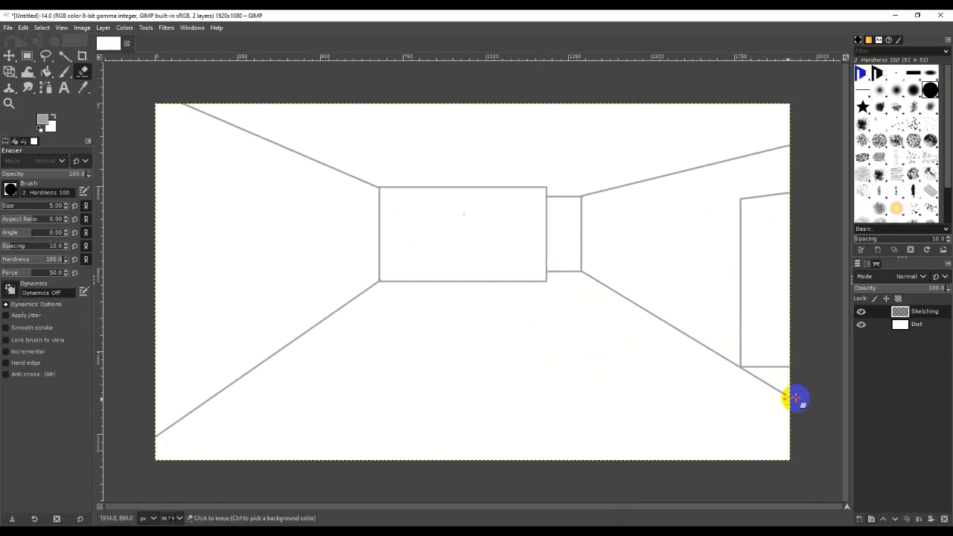
mouse_move(796, 397)
left_mouse_down()
mouse_move(768, 394)
mouse_move(796, 393)
mouse_move(775, 396)
left_mouse_up()
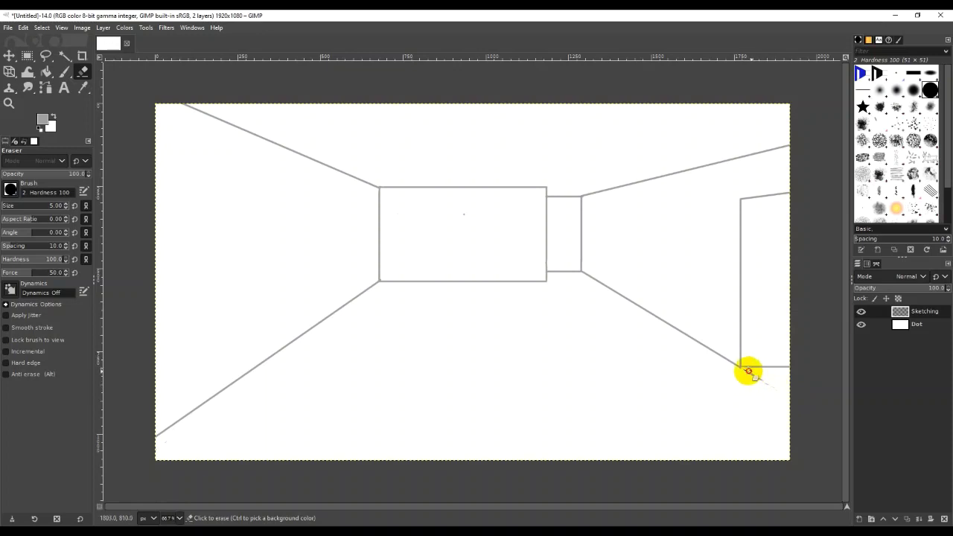
mouse_move(744, 369)
left_mouse_down()
mouse_move(762, 383)
mouse_move(754, 375)
left_mouse_up()
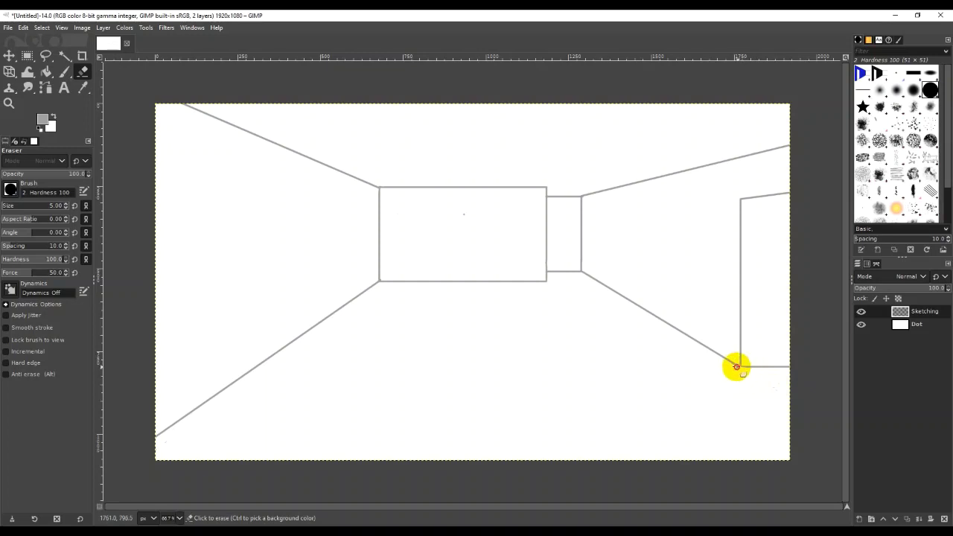
mouse_move(736, 367)
left_mouse_down()
mouse_move(821, 404)
mouse_move(793, 388)
left_mouse_up()
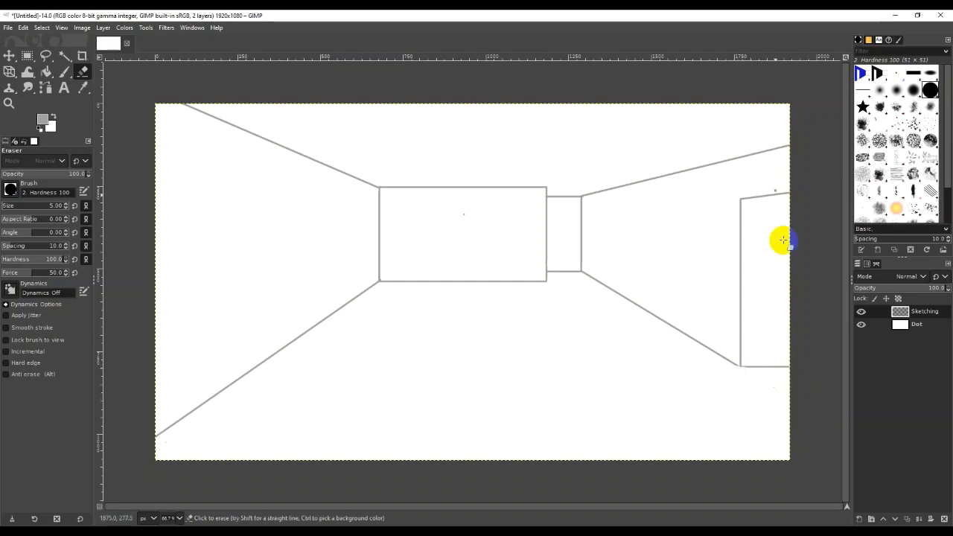
key("ctrl+z")
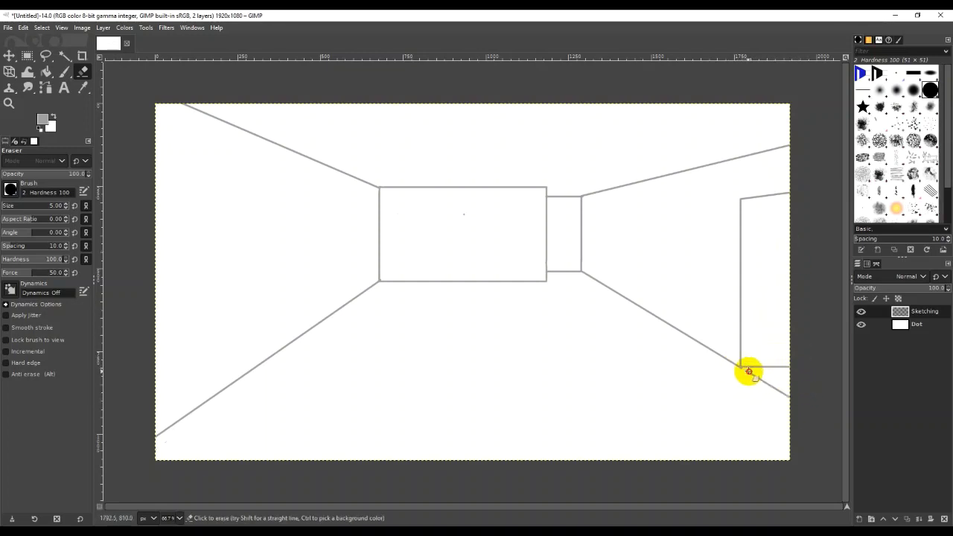
Erase the perspective line's segment from the tall vertical line's foot to the canvas's right edge with the Eraser at size 5
left_click(744, 370)
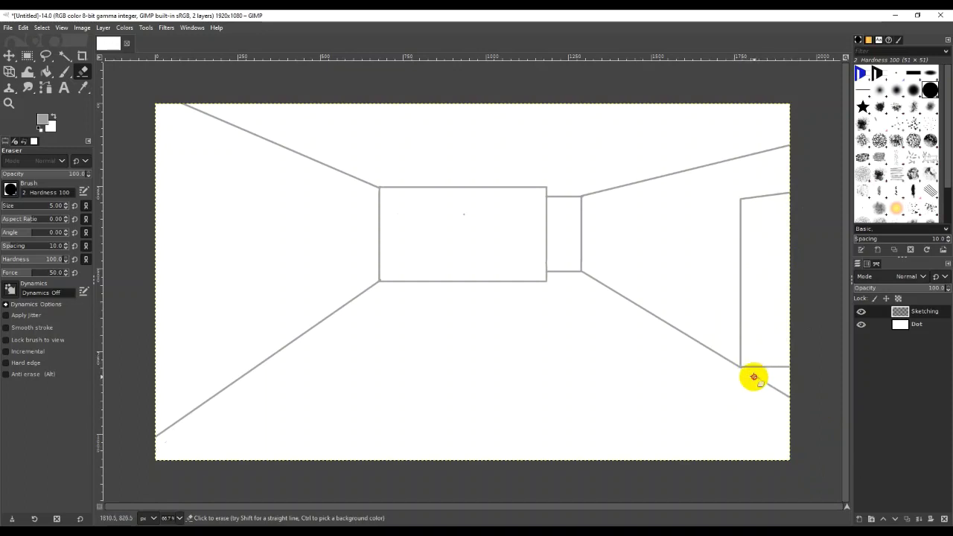
left_click_drag(762, 377, 789, 398)
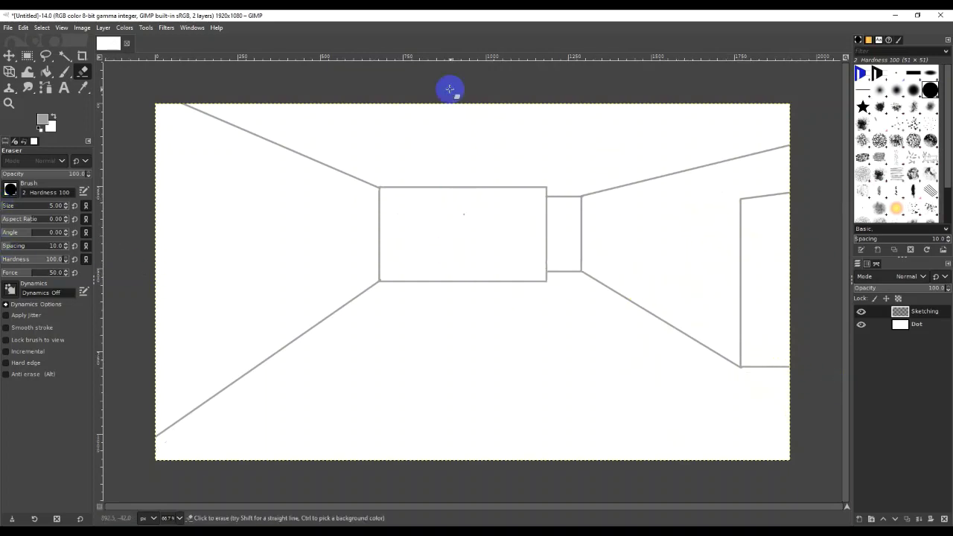
mouse_move(622, 236)
left_mouse_down()
mouse_move(748, 212)
mouse_move(722, 206)
left_mouse_up()
With the Paintbrush, draw a horizontal line about 149 px long from the tall vertical line's top to the canvas's right edge
left_click(66, 72)
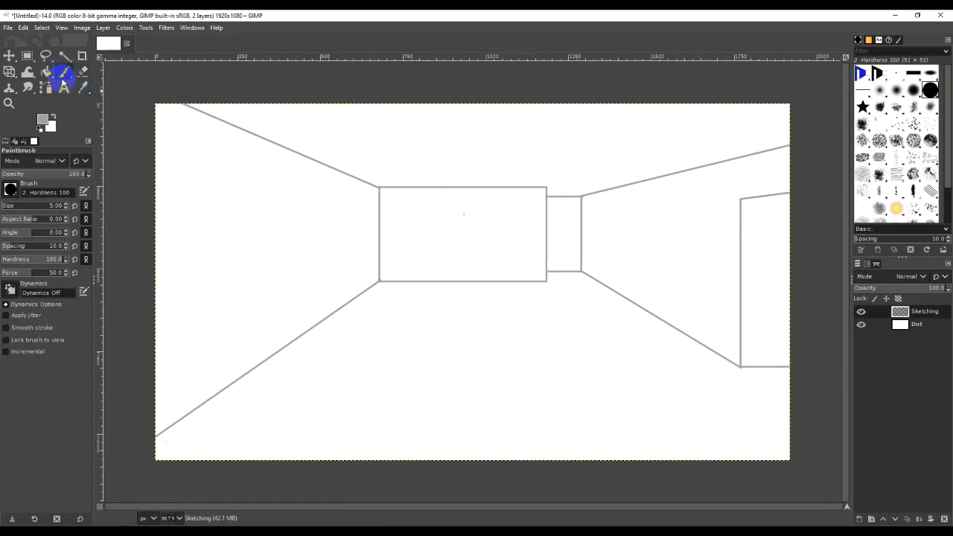
left_click(740, 199)
key("shift")
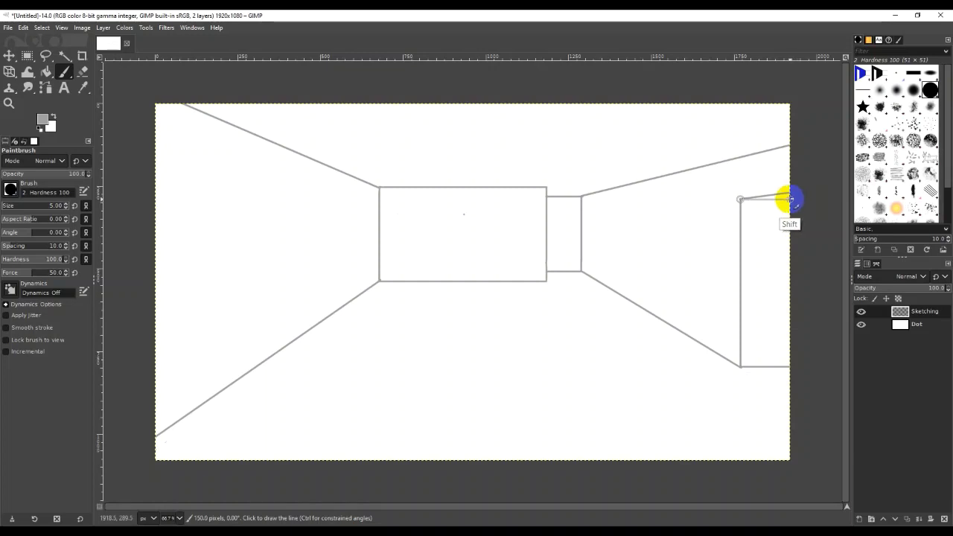
left_click(790, 199)
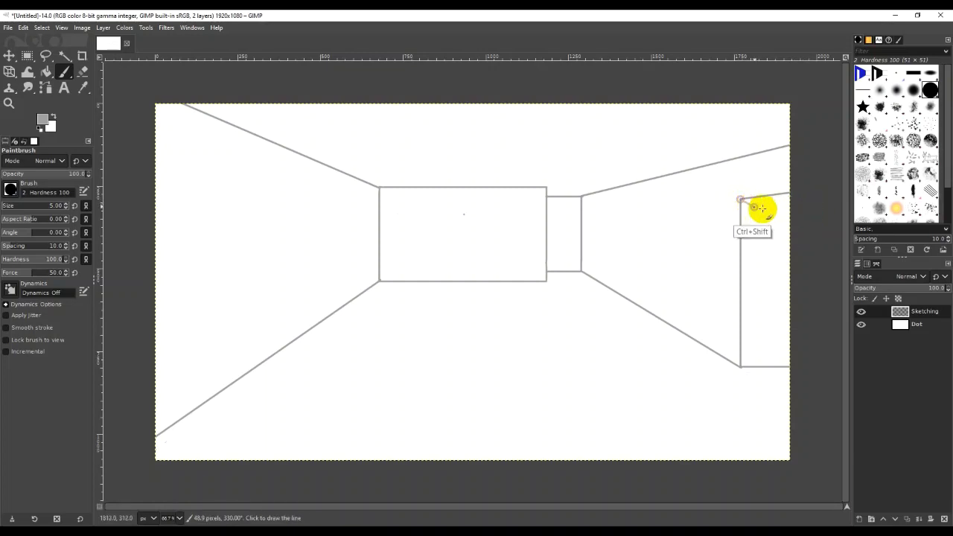
left_click(785, 205)
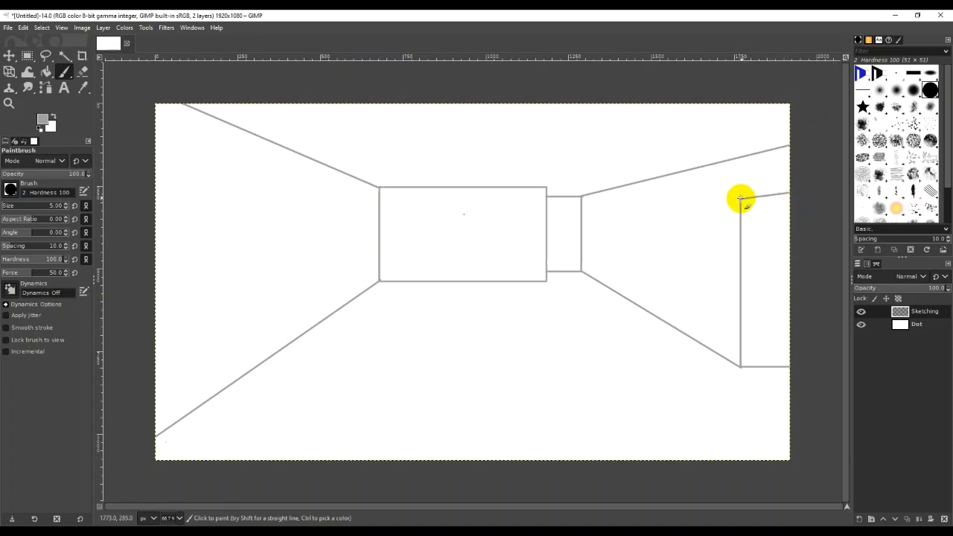
key("shift")
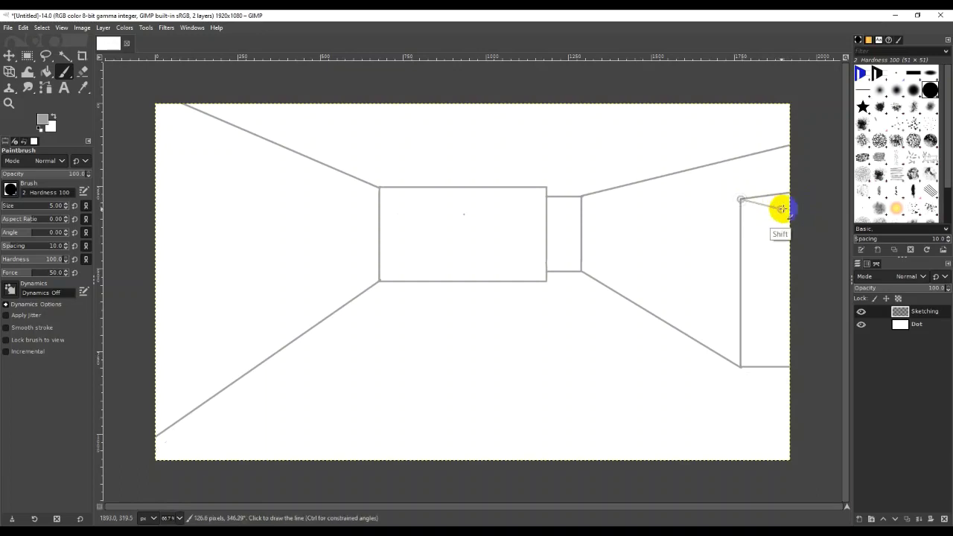
key("ctrl")
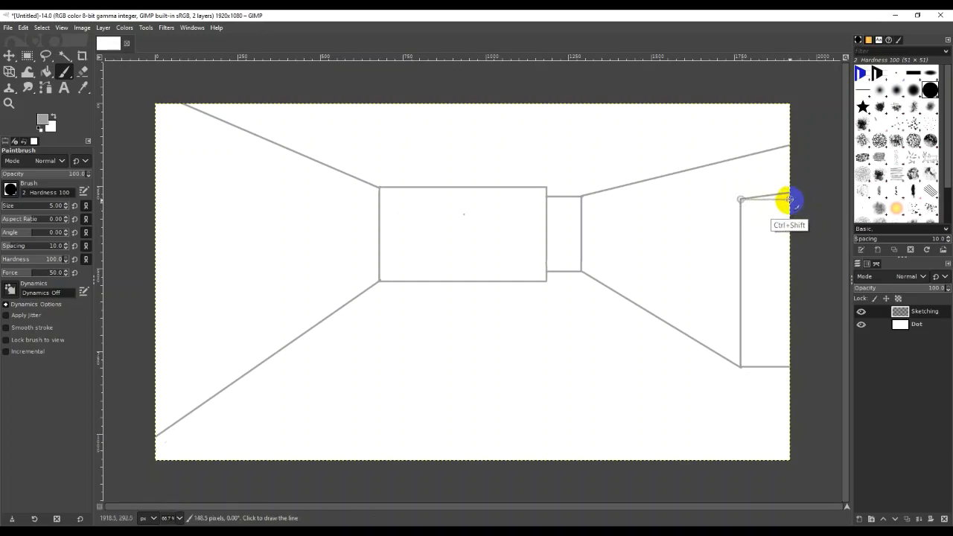
left_click(790, 200, "ctrl+shift")
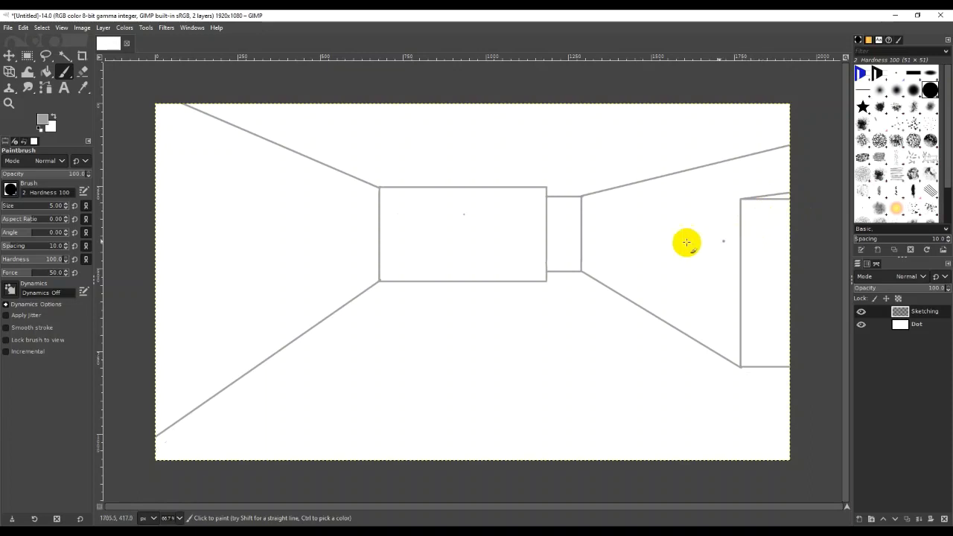
left_click(101, 300)
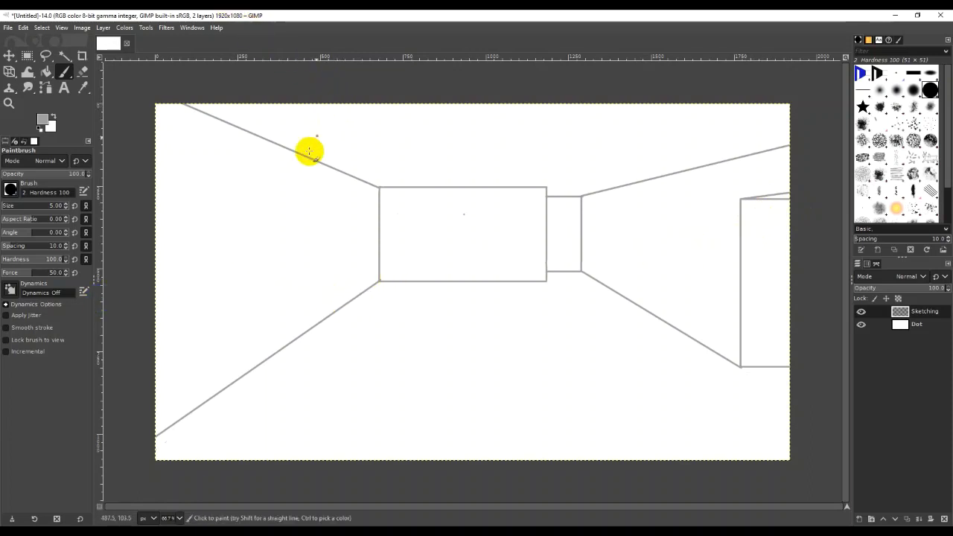
left_click(497, 264)
key("ctrl+z")
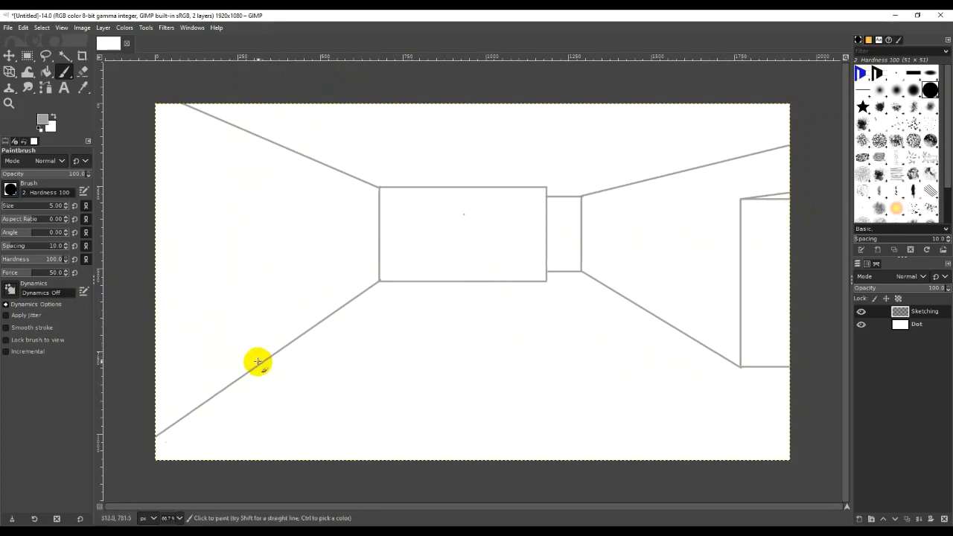
left_click(739, 366)
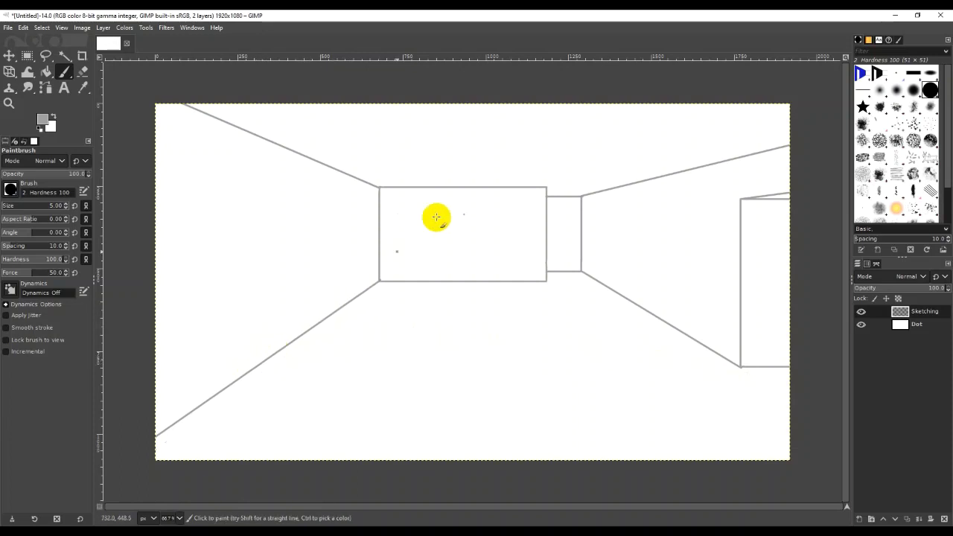
left_click_drag(557, 60, 488, 366)
key("ctrl+z")
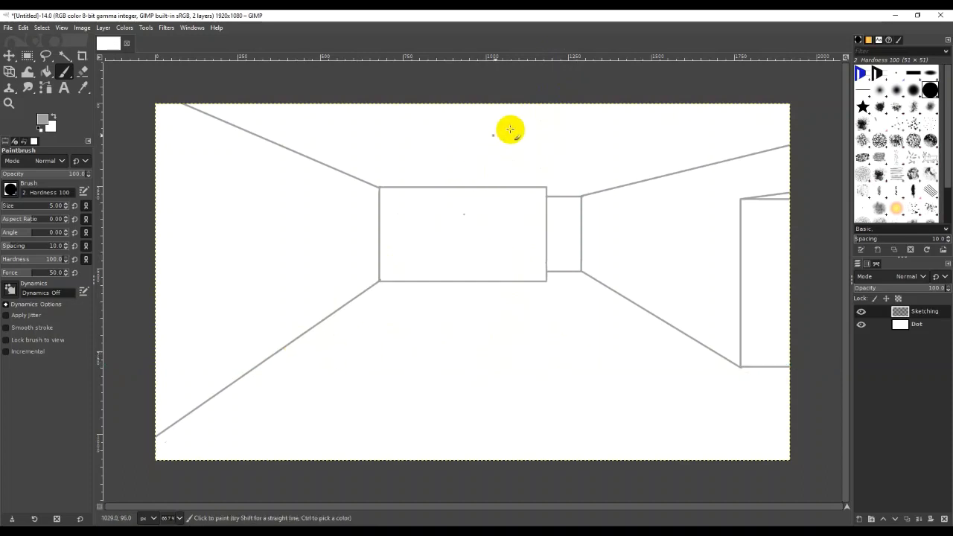
Place two horizontal guides across the canvas, level with the foot and the top of the right-hand tall vertical line
left_click_drag(546, 57, 487, 367)
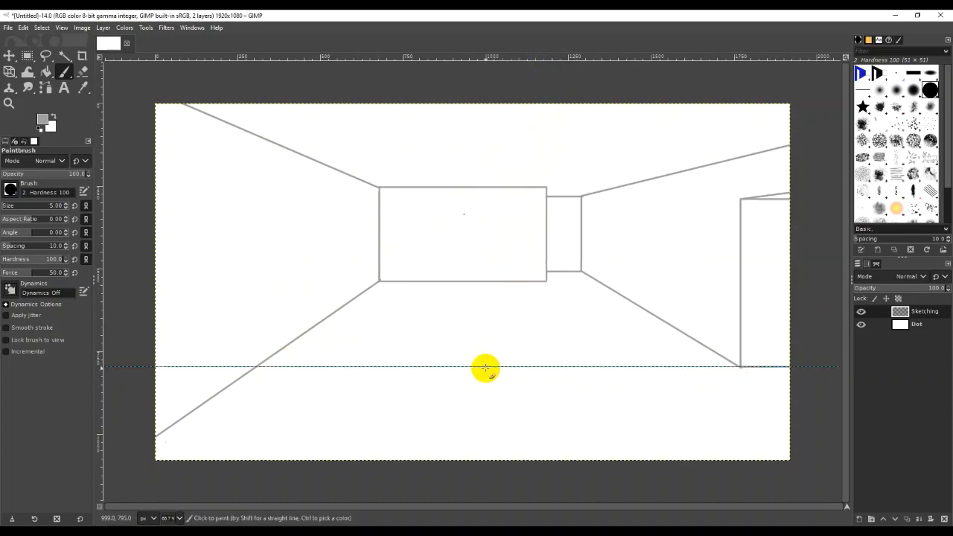
left_click(254, 367)
key("shift")
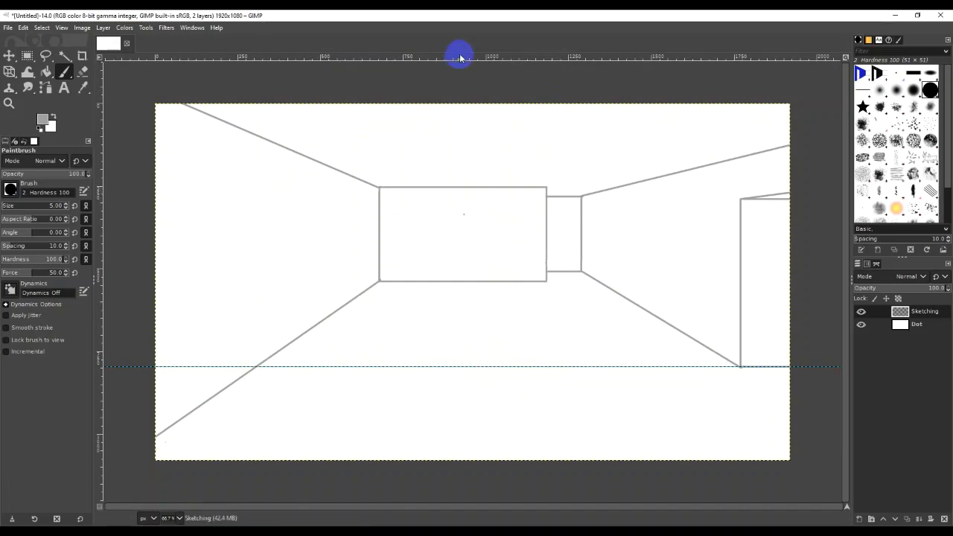
left_click_drag(457, 56, 420, 198)
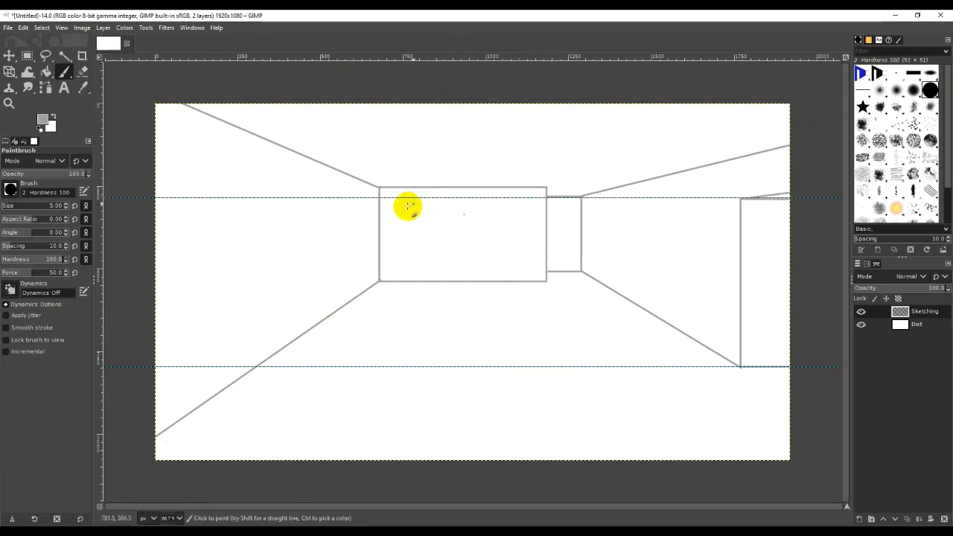
Draw a vertical line at about x 303 px from the lower-left perspective line at the lower guide up to the upper guide
left_click(253, 365)
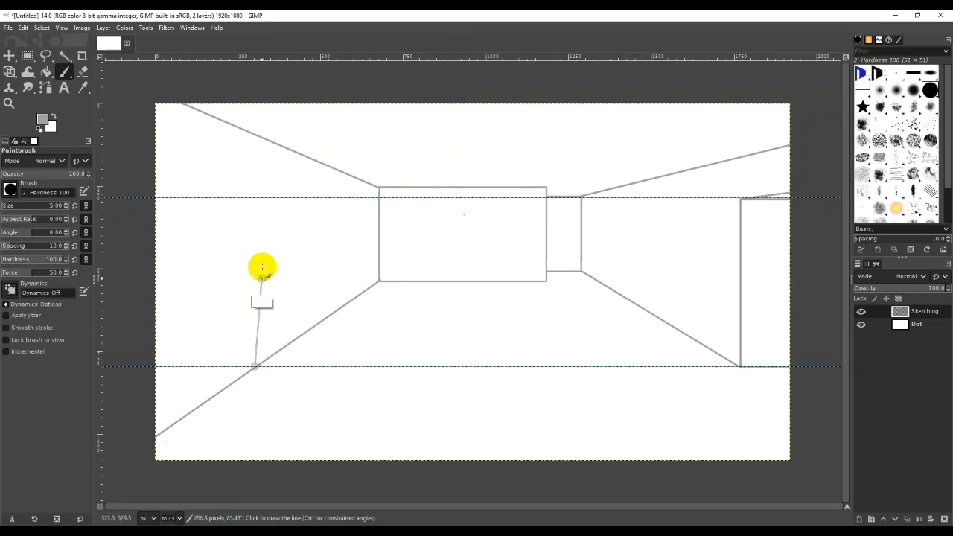
left_click(255, 197, "ctrl+shift")
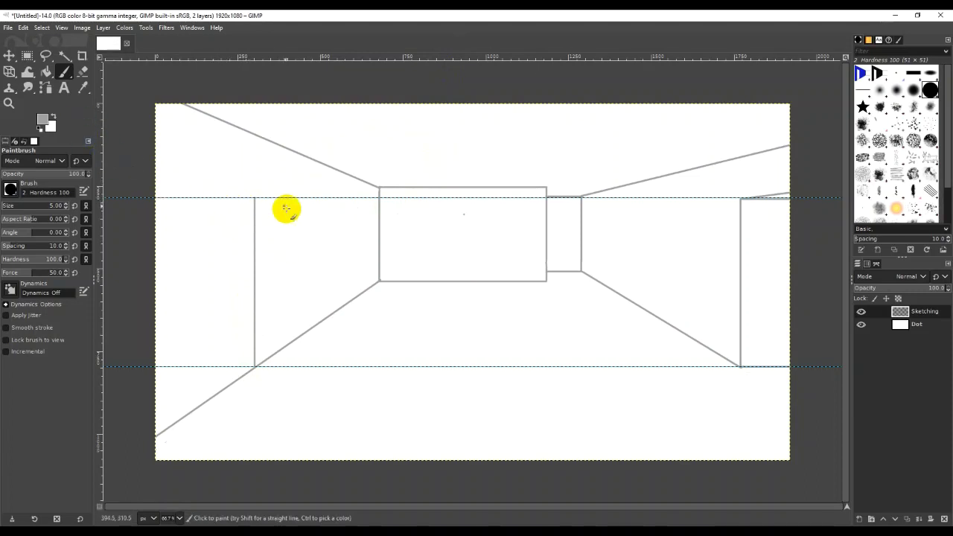
left_click(432, 223)
key("ctrl+z")
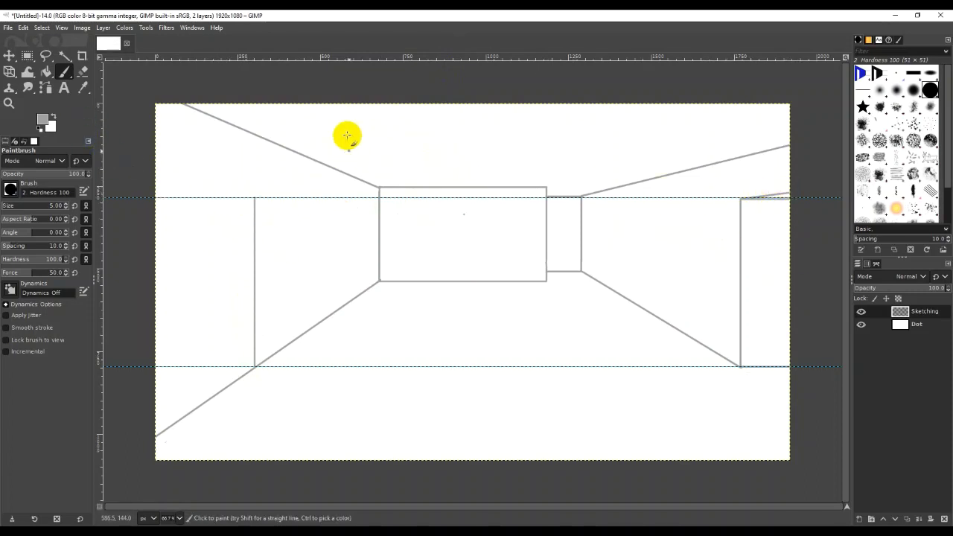
left_click(104, 86)
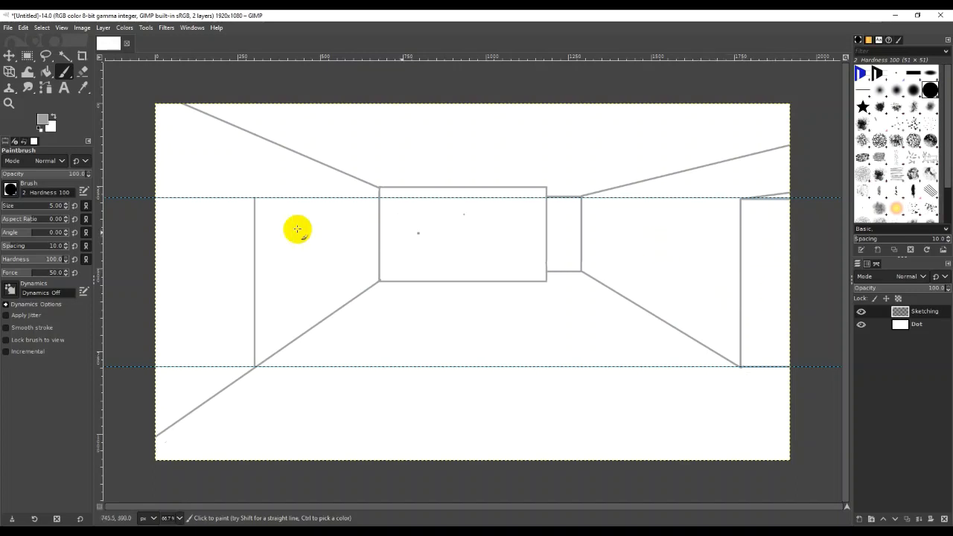
key("ctrl+z")
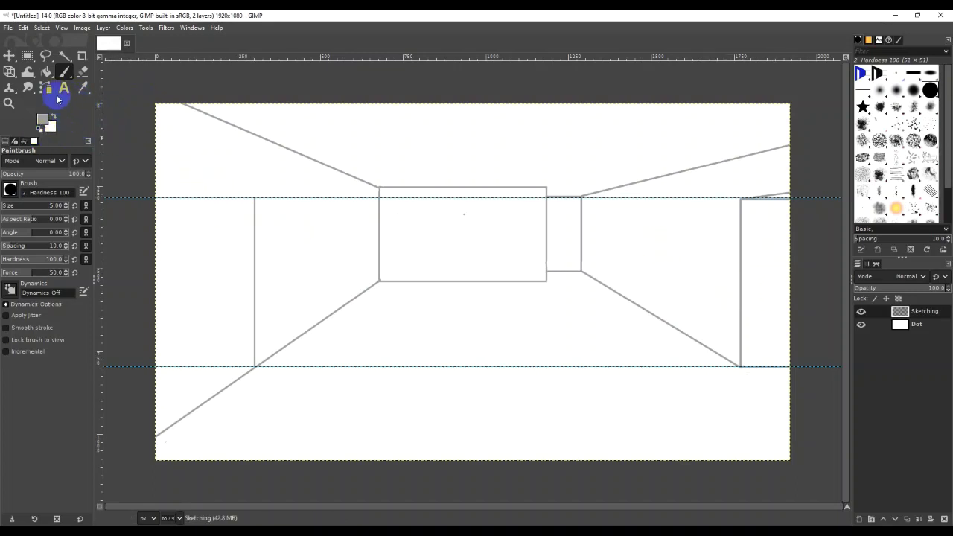
Remove both horizontal guides from the canvas with the Move tool
left_click(9, 55)
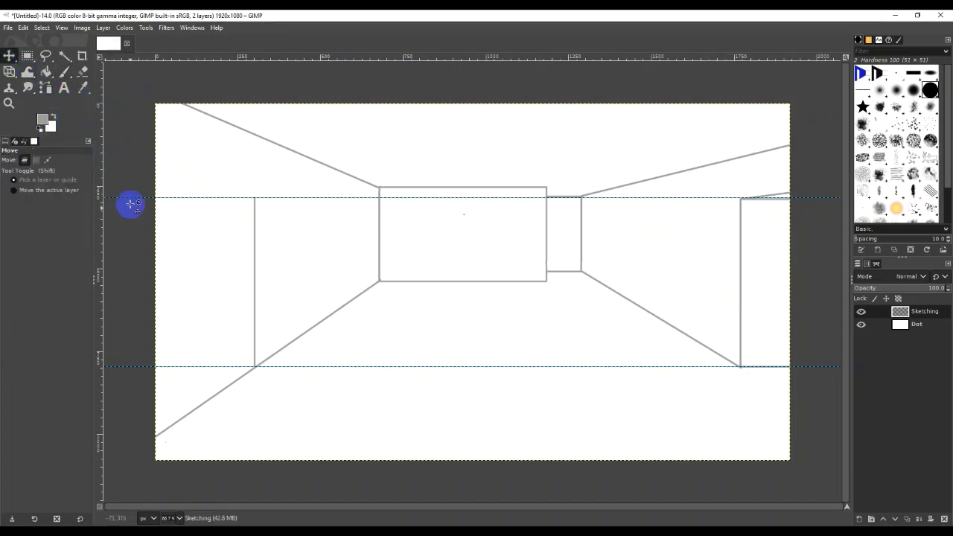
left_click_drag(130, 197, 181, 45)
left_click_drag(141, 367, 149, 515)
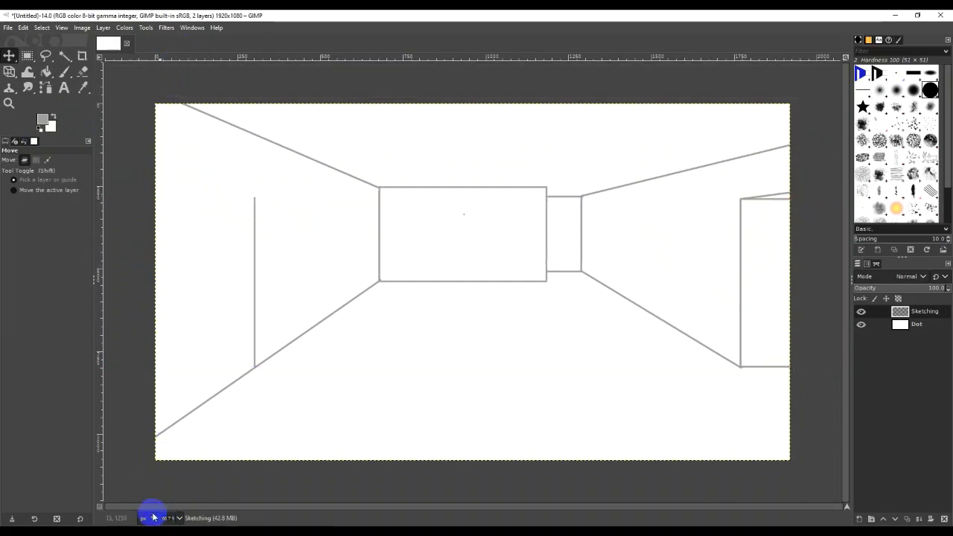
With the Paintbrush, draw a slanted line about 242 px long from the left vertical line's top toward the left edge, aligned with the dot
left_click(28, 57)
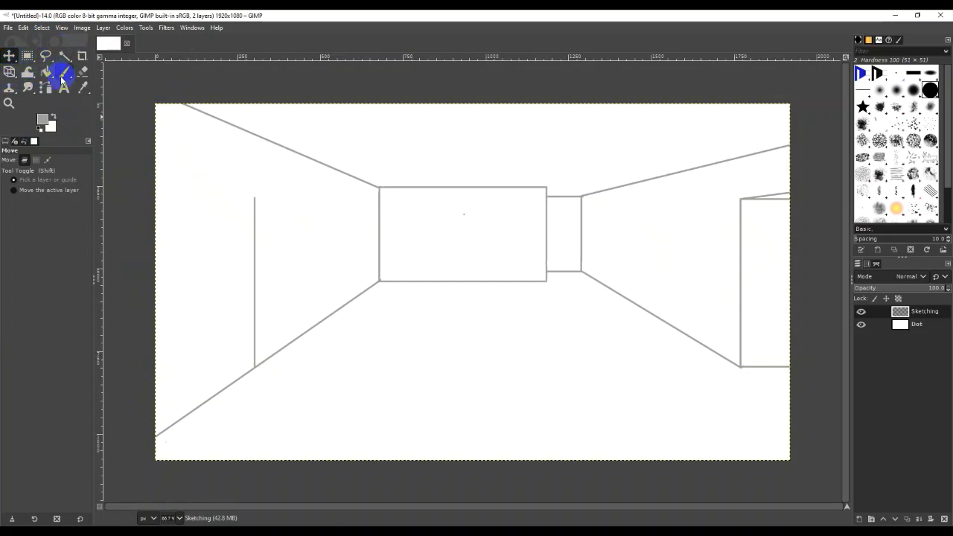
left_click(63, 79)
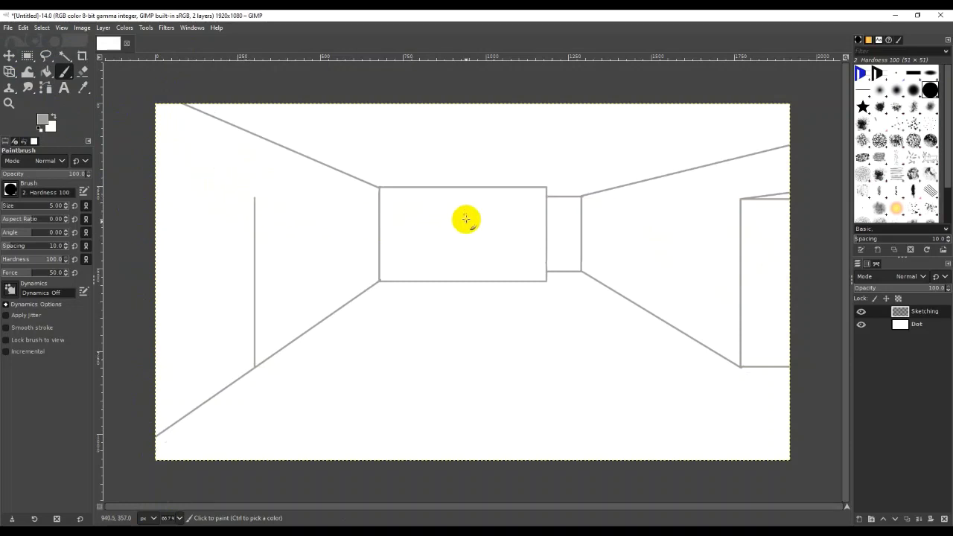
left_click(462, 214)
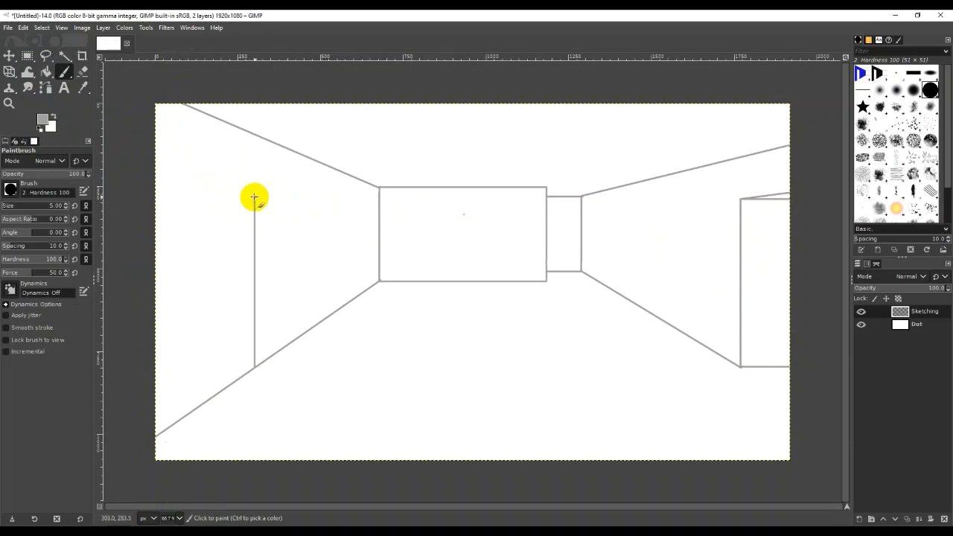
left_click(255, 198)
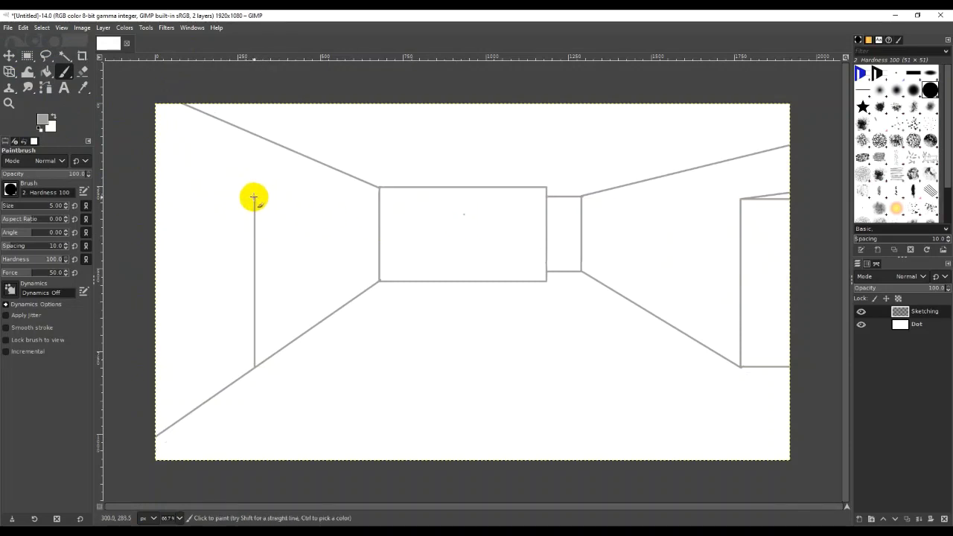
key("shift")
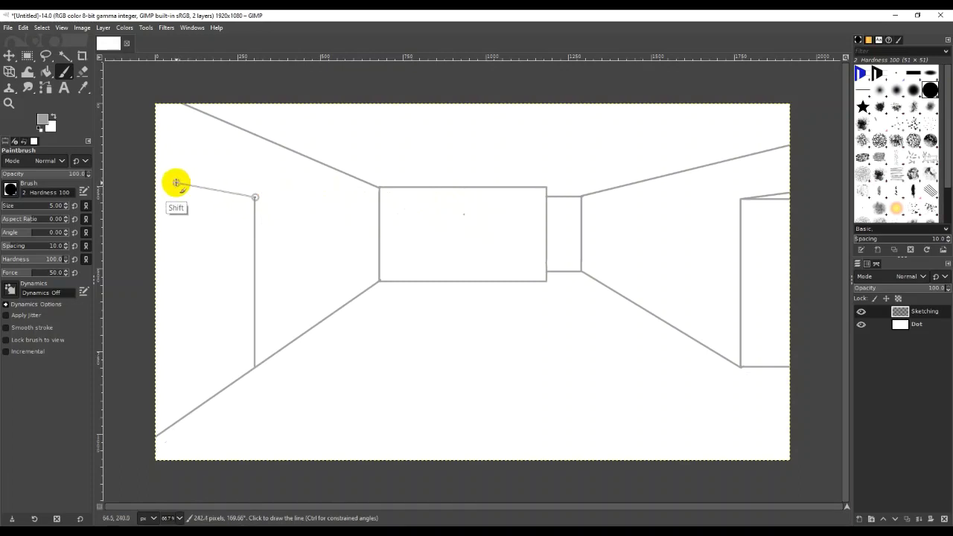
left_click(177, 183)
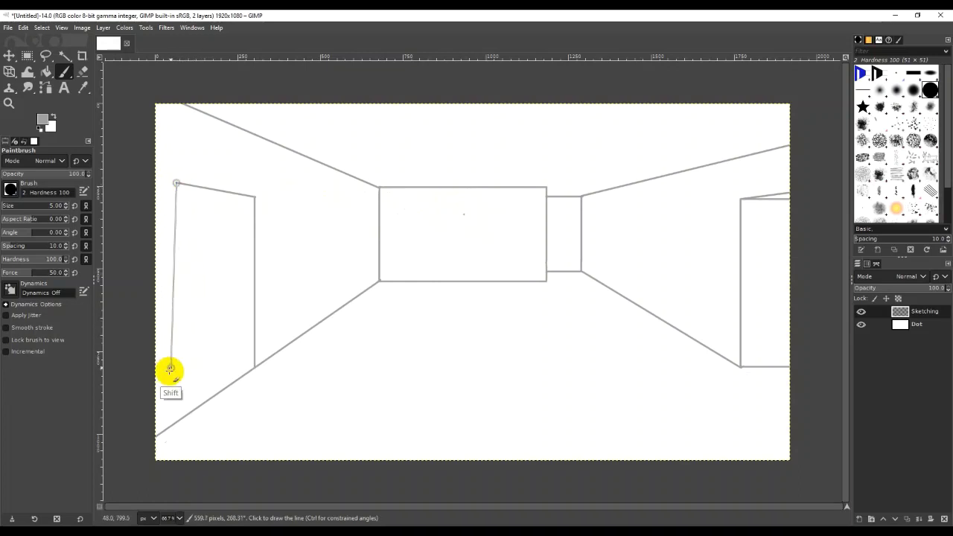
Draw a vertical line about 721 px long from the slanted line's outer end down to the lower-left perspective line
left_click(177, 412)
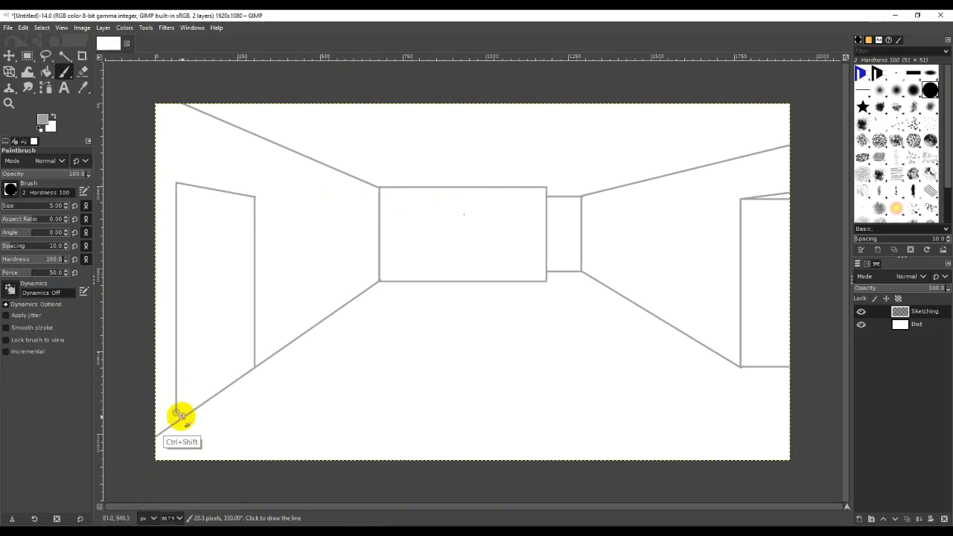
key("ctrl+z")
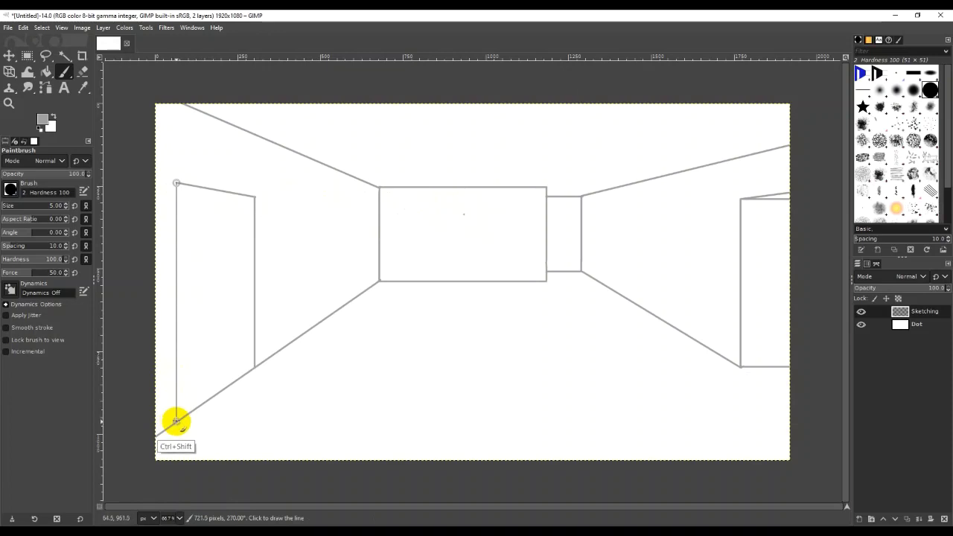
left_click(176, 421)
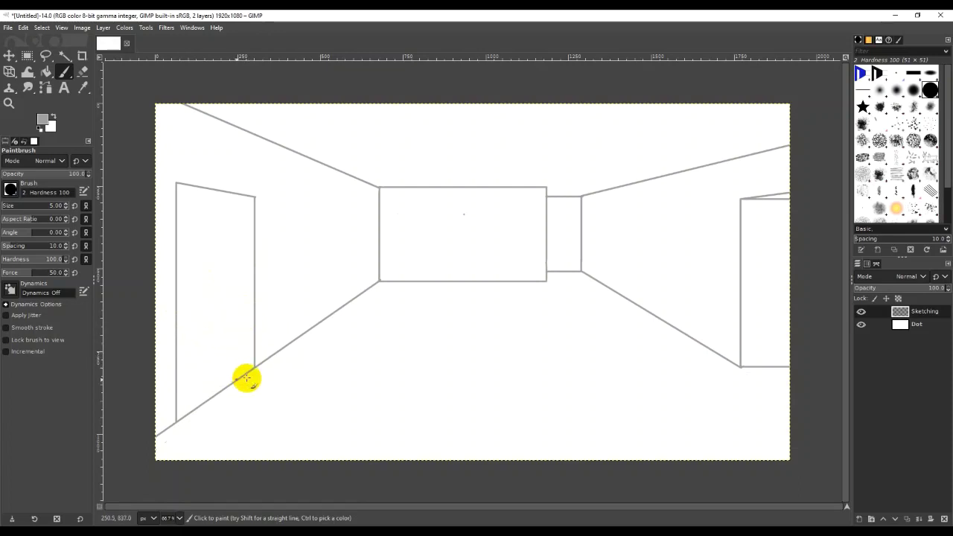
Draw a horizontal line about 235 px long from the shorter left vertical line's foot to the outer vertical line
key("shift")
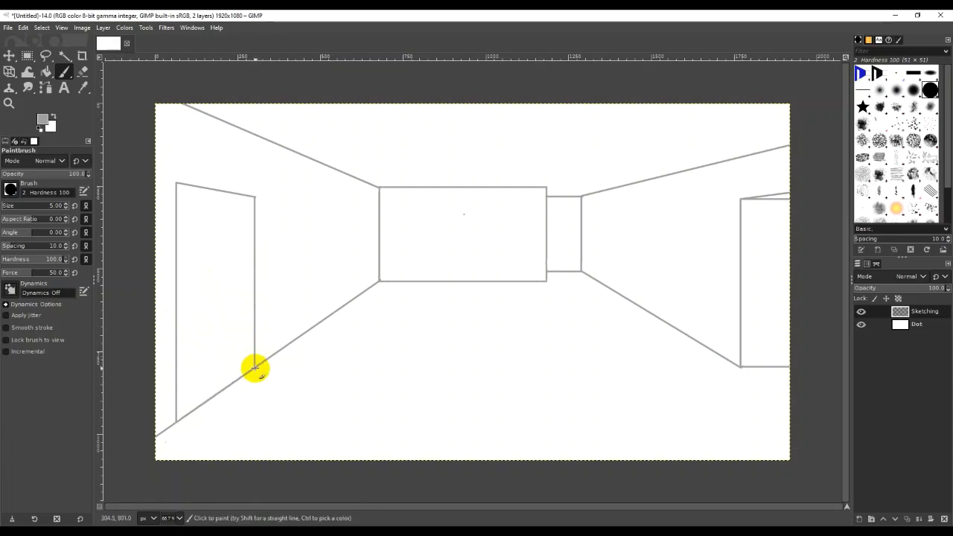
left_click(253, 367)
key("ctrl+shift")
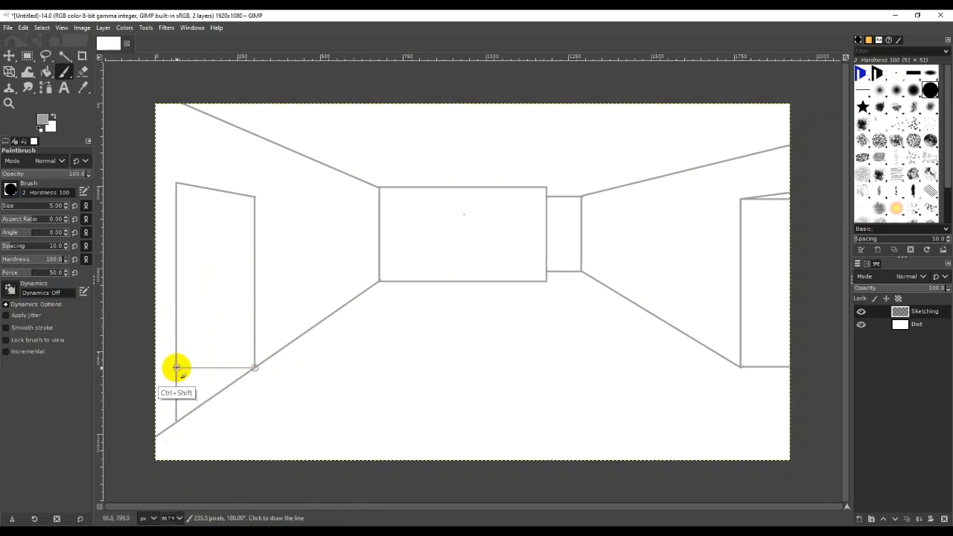
left_click(176, 367)
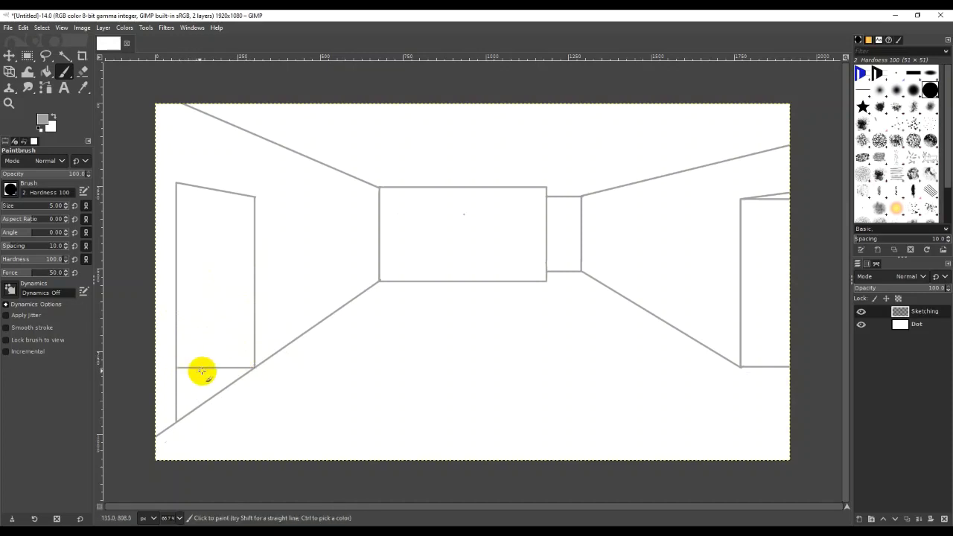
Try a horizontal line from the shorter left vertical line's top across to the outer vertical line
left_click(242, 359)
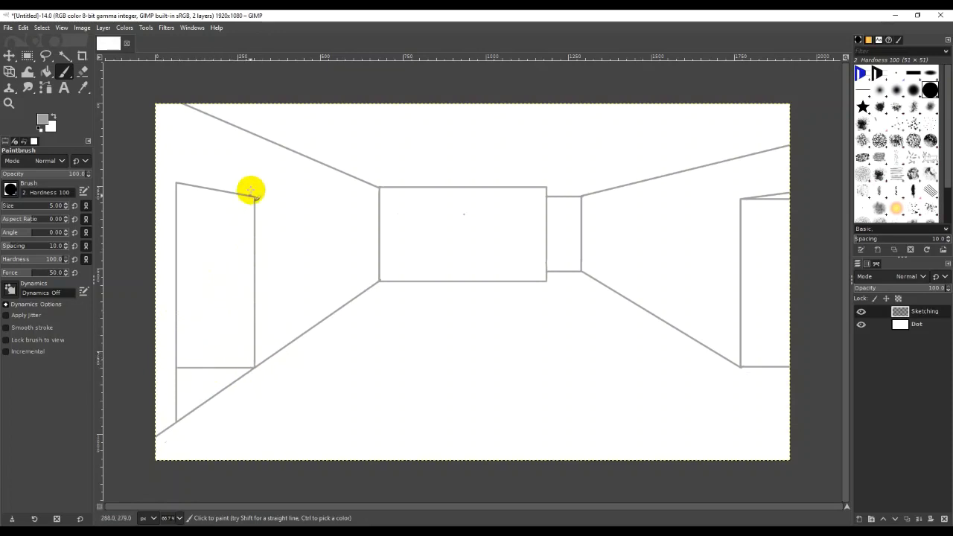
key("ctrl+z")
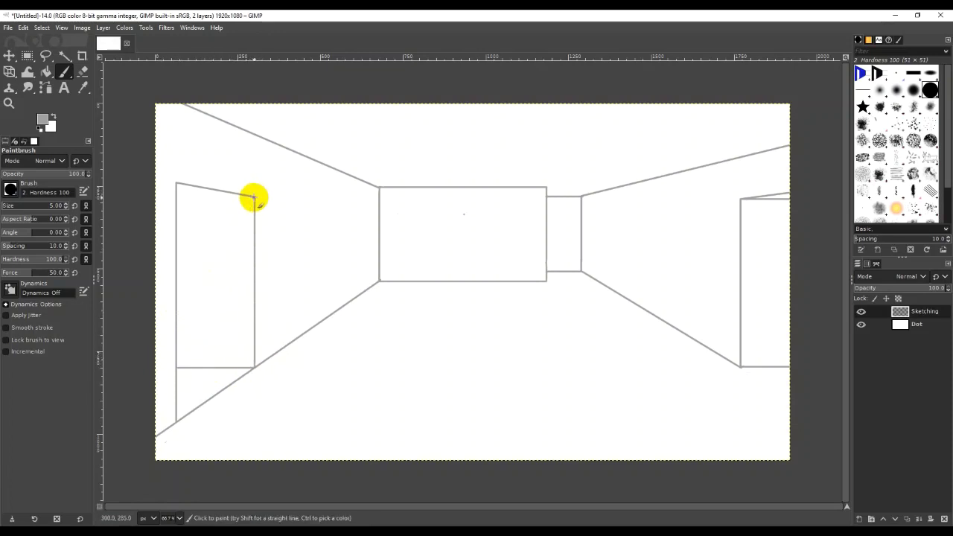
left_click(254, 196)
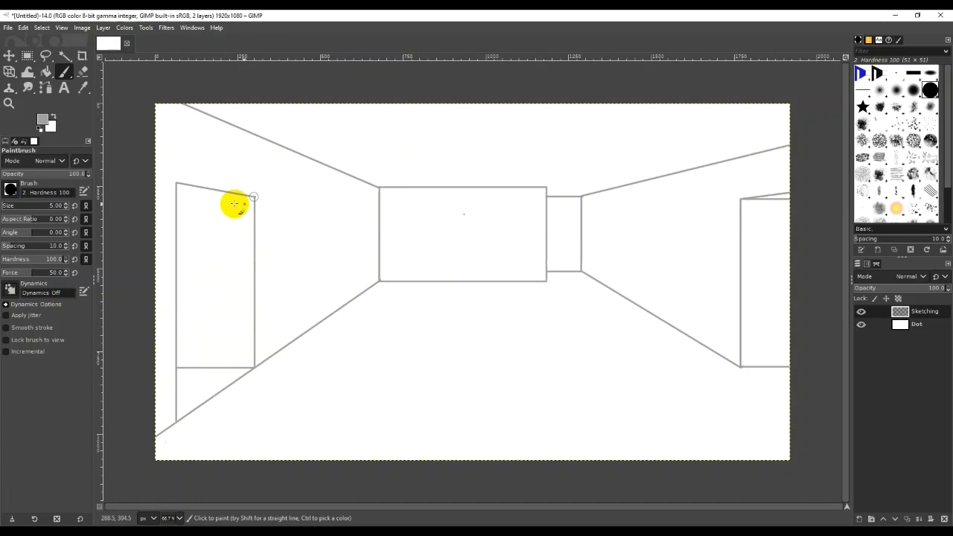
left_click(176, 196)
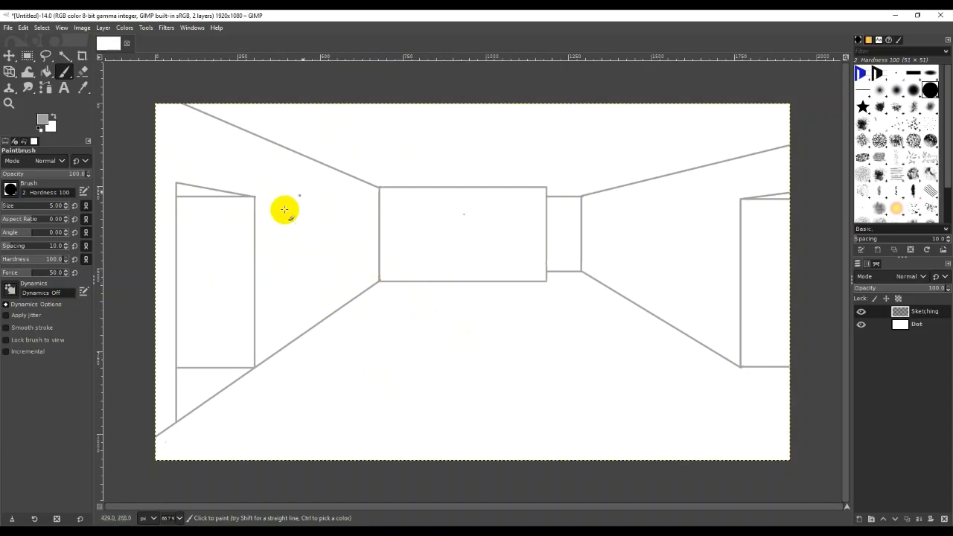
Undo the latest strokes of the left box, and restore its outer vertical and lower horizontal lines from the undo history
left_click(431, 195)
key("ctrl+z")
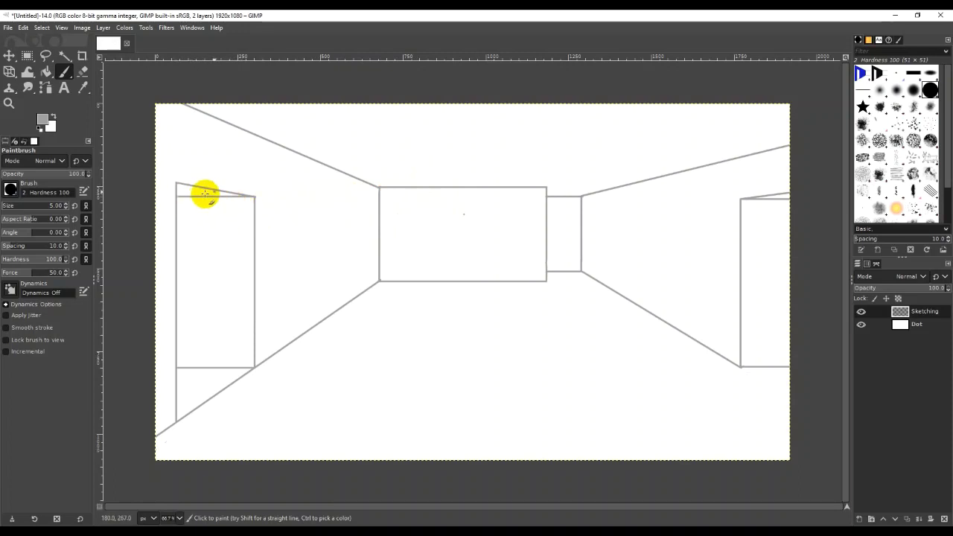
key("ctrl+z")
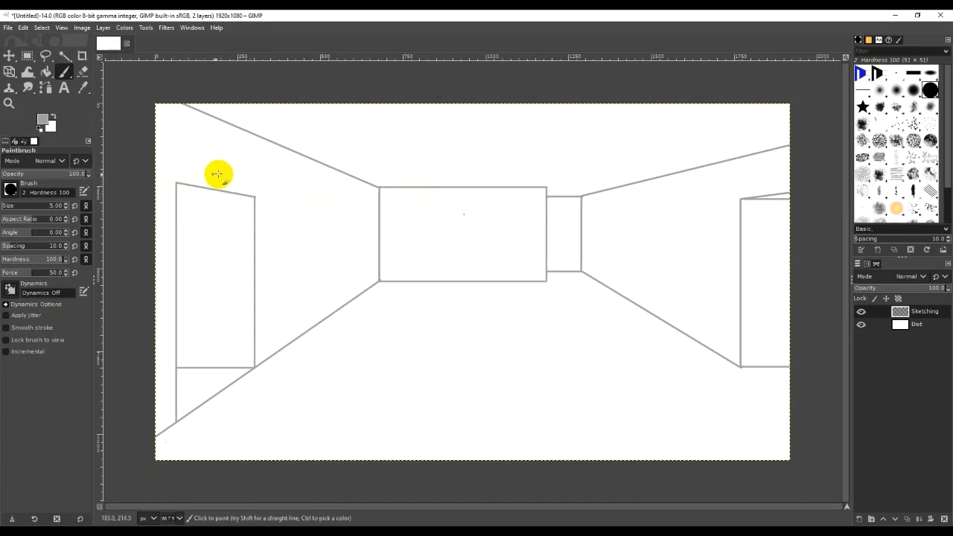
left_click(189, 274)
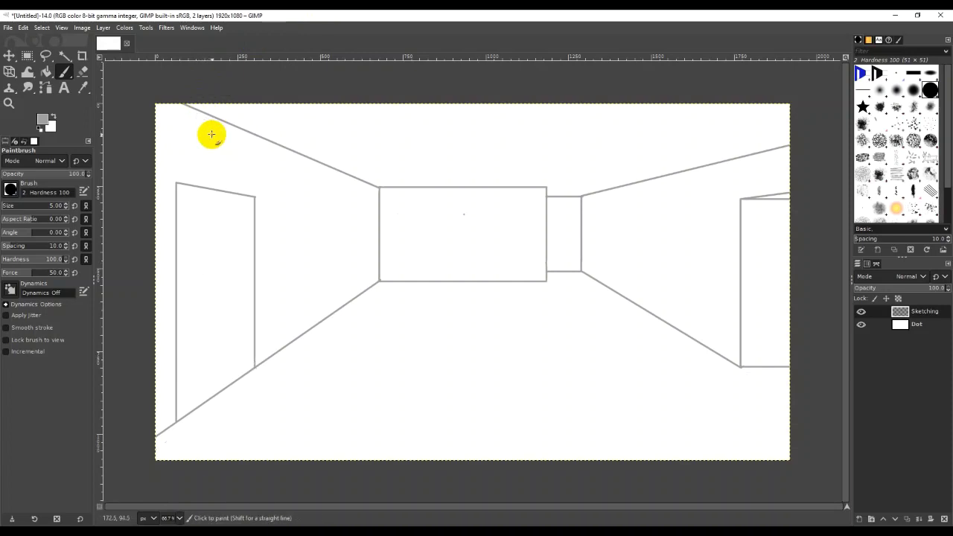
key("ctrl+z")
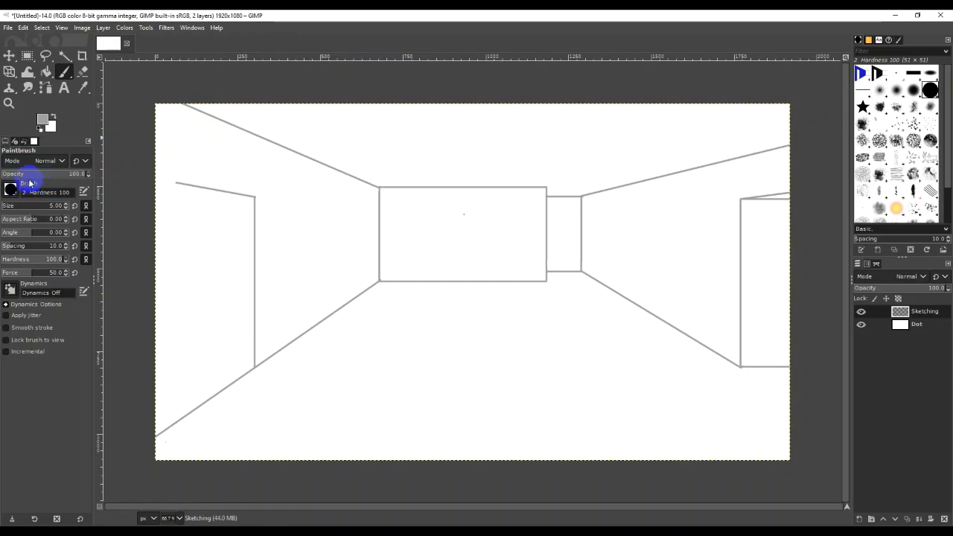
left_click(25, 141)
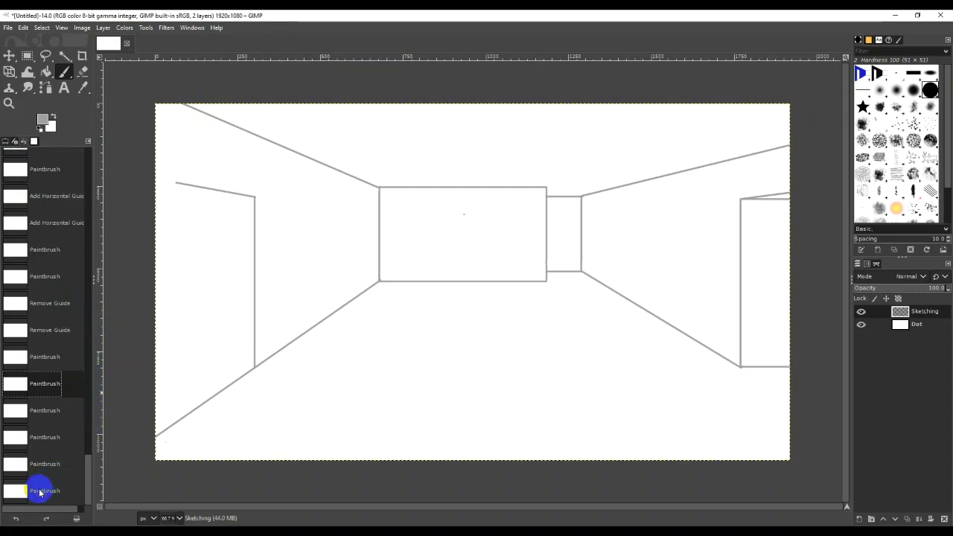
left_click(41, 491)
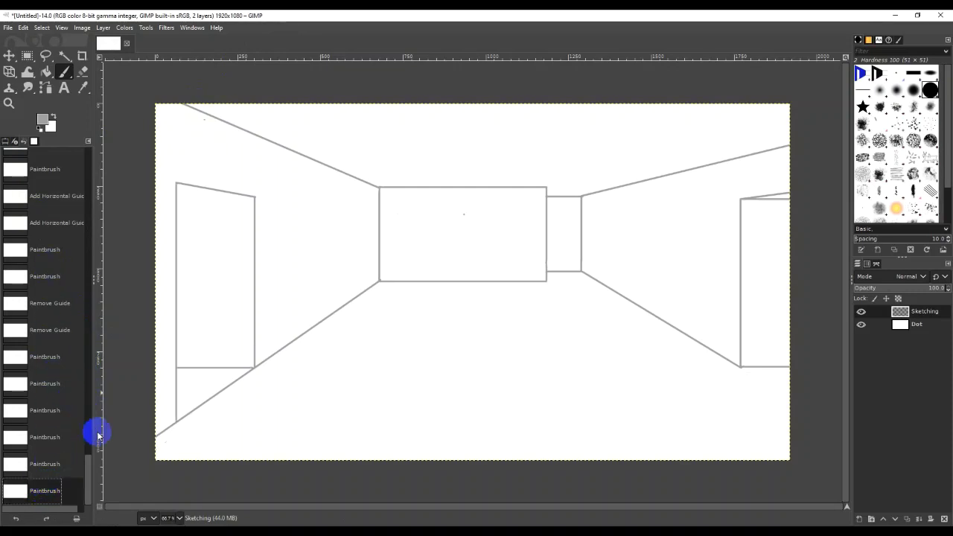
Draw the left box's upper horizontal line from the slanted line's inner end to the outer vertical line
left_click(254, 196)
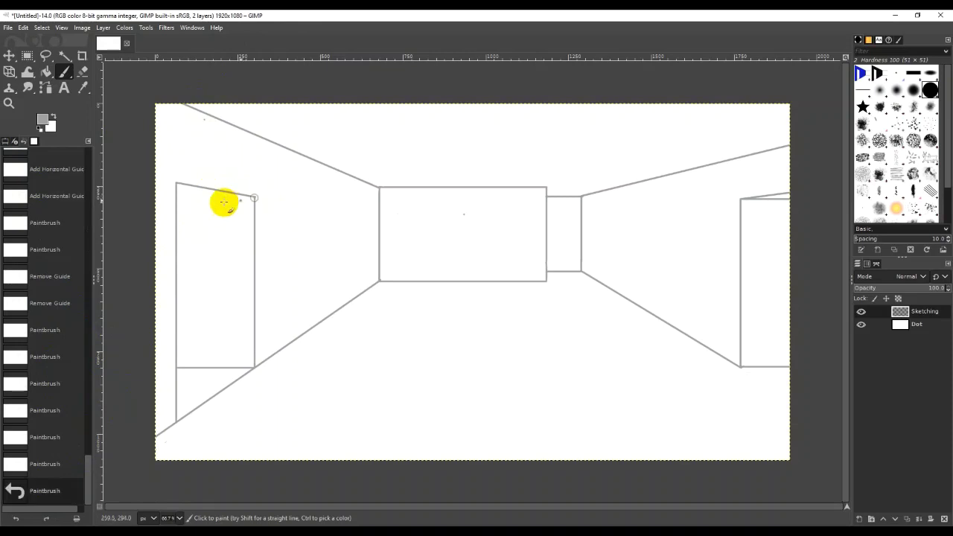
left_click(176, 196)
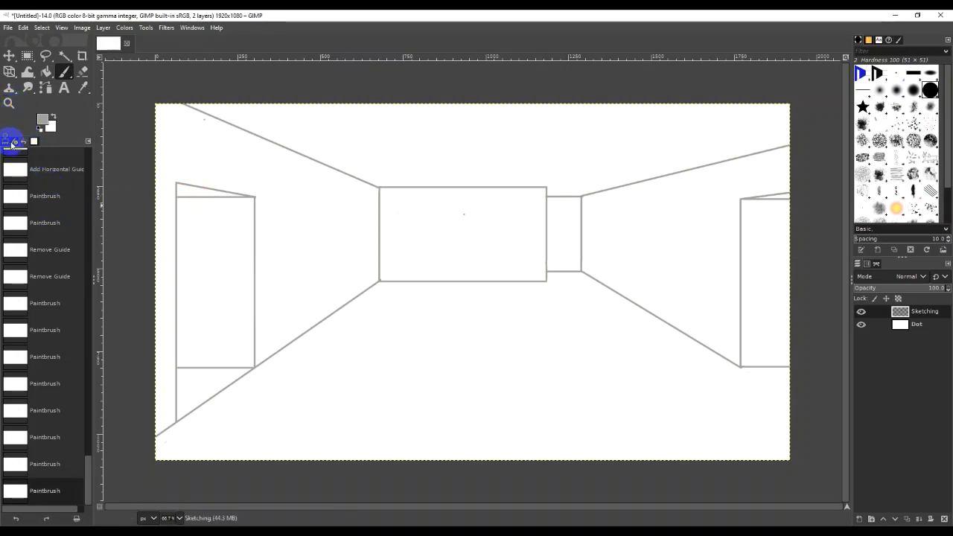
left_click(6, 141)
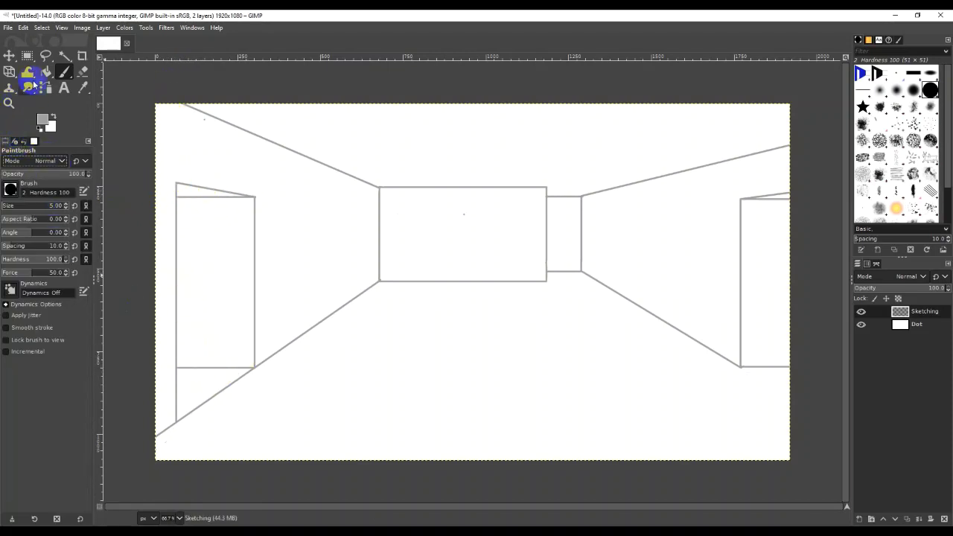
With the Eraser, remove the lower-left perspective line's segment between the left box's two vertical lines
left_click(82, 72)
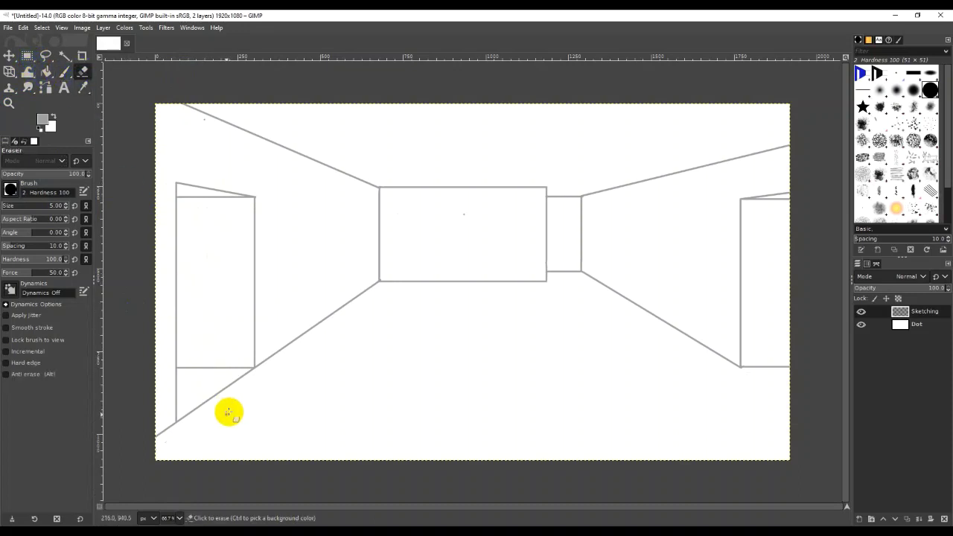
mouse_move(228, 410)
left_mouse_down()
mouse_move(219, 395)
mouse_move(228, 388)
mouse_move(204, 398)
mouse_move(216, 412)
left_mouse_up()
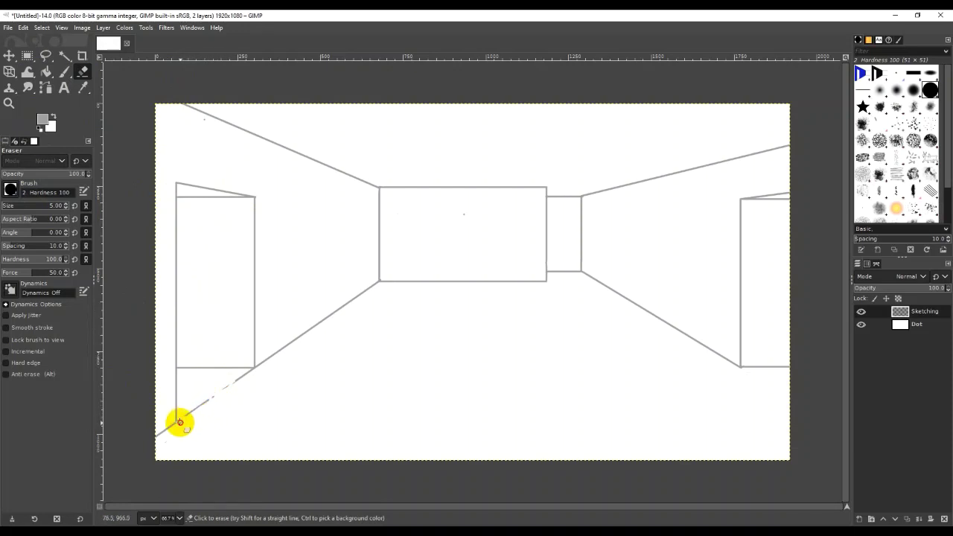
left_click_drag(178, 427, 199, 399)
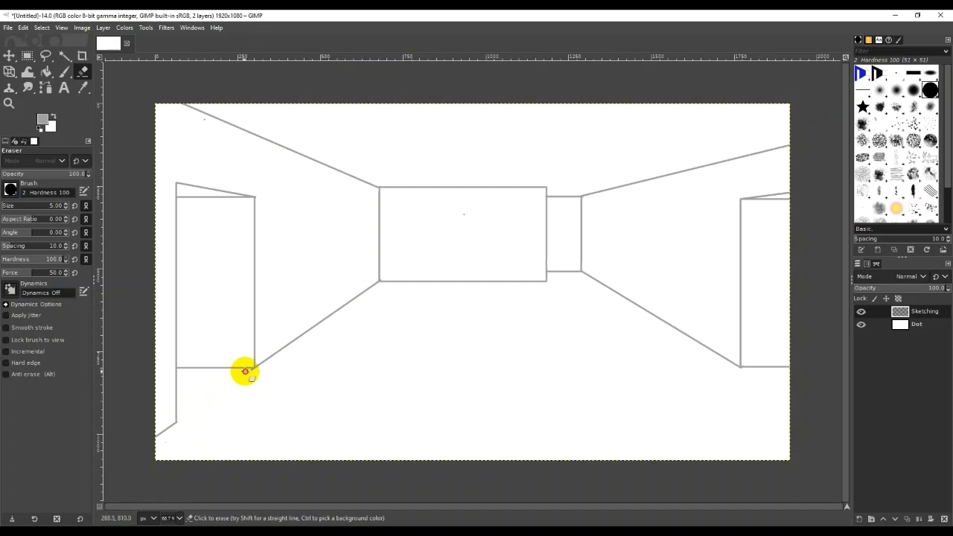
mouse_move(261, 370)
left_mouse_down()
mouse_move(238, 387)
mouse_move(257, 373)
mouse_move(246, 369)
mouse_move(262, 370)
mouse_move(228, 374)
mouse_move(263, 374)
mouse_move(227, 389)
mouse_move(244, 375)
mouse_move(200, 409)
mouse_move(212, 390)
mouse_move(191, 424)
left_mouse_up()
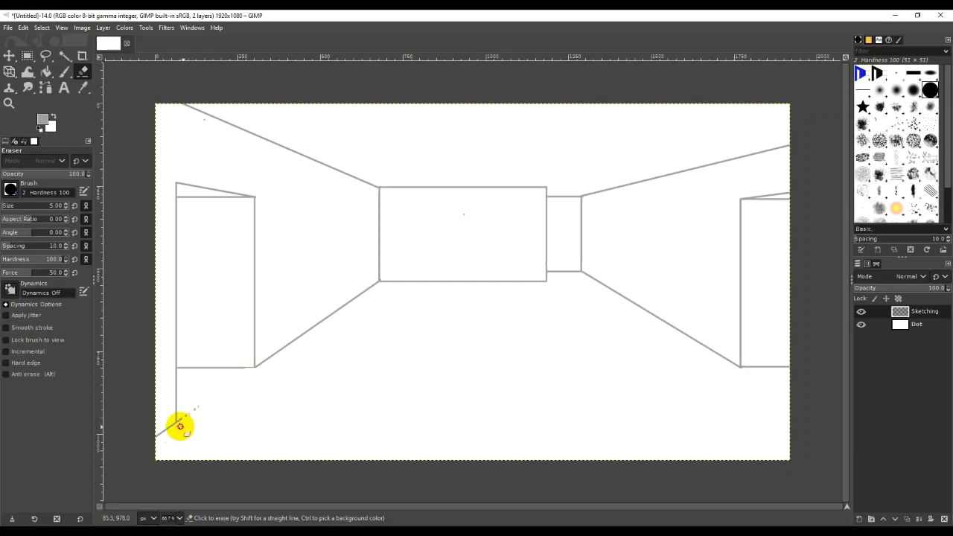
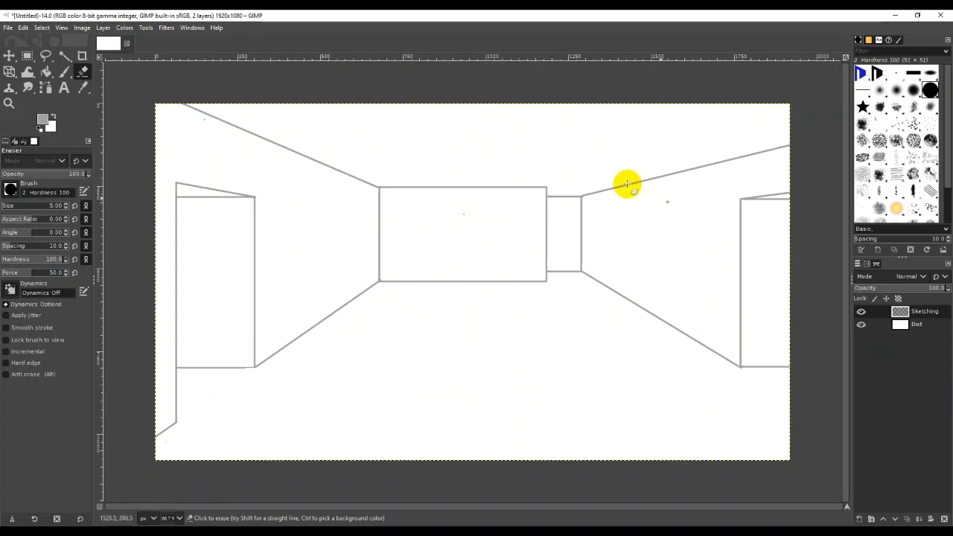
left_click(667, 202)
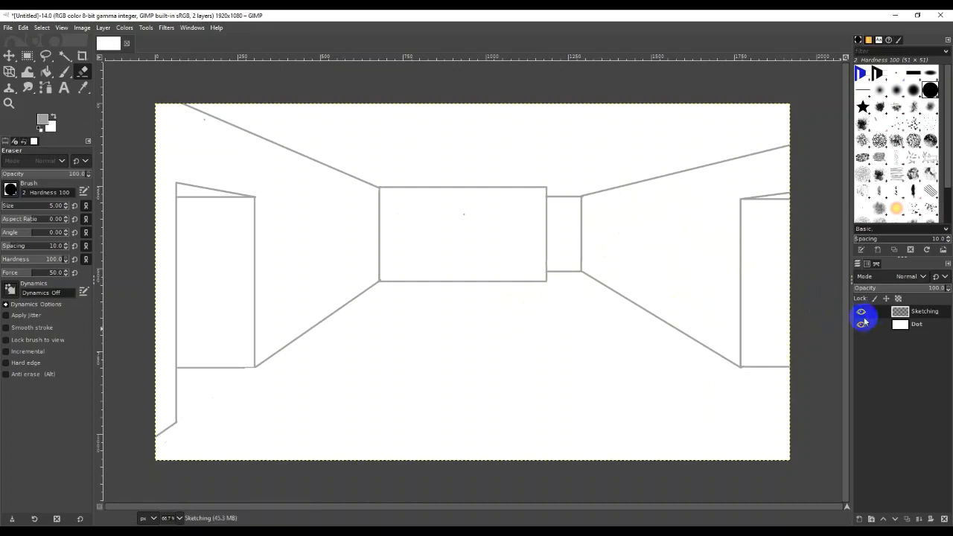
Create a new transparent 1920 × 1080 px layer named Walls above the Sketching layer
left_click(859, 519)
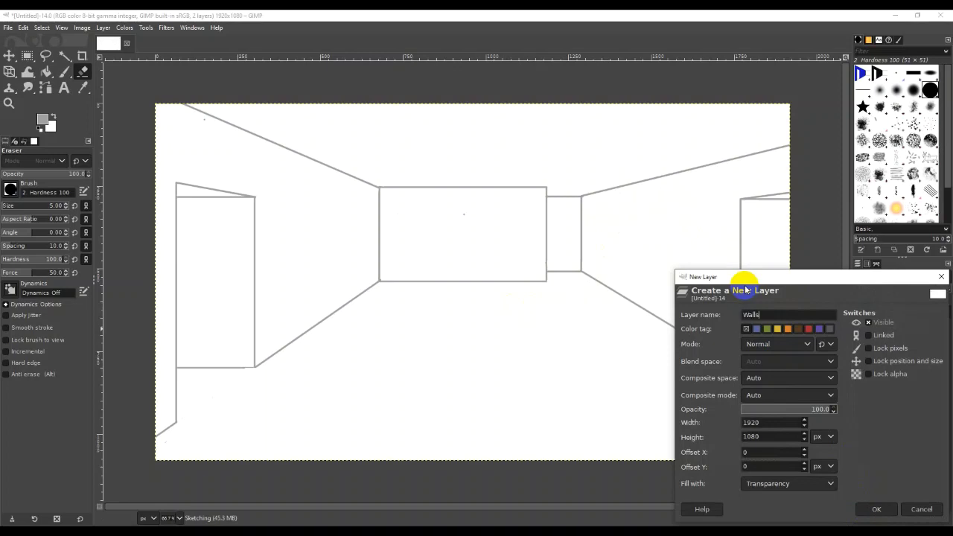
type("Walls")
key("Return")
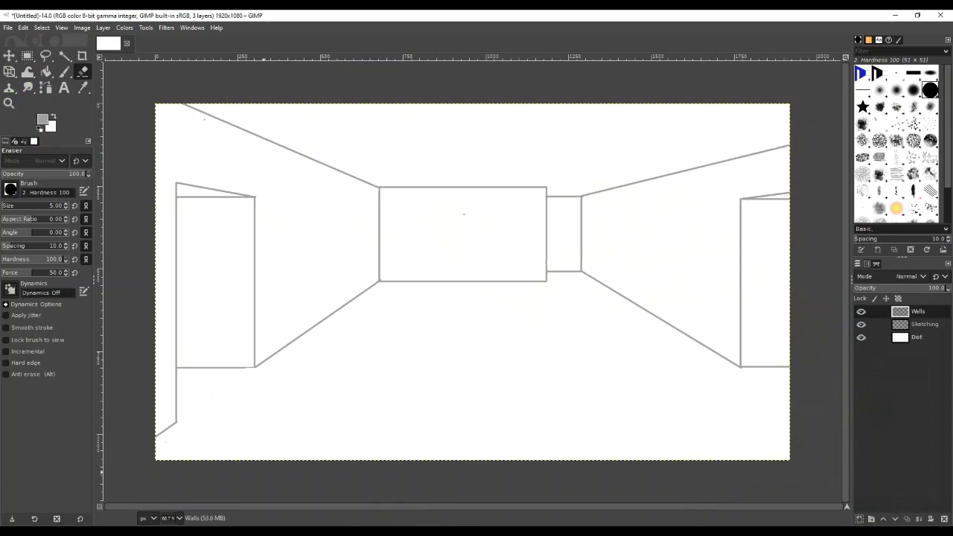
Switch to Photos to examine the reference image Space_Ref_Collage.jpg, and return to GIMP
mouse_move(572, 532)
left_click(501, 506)
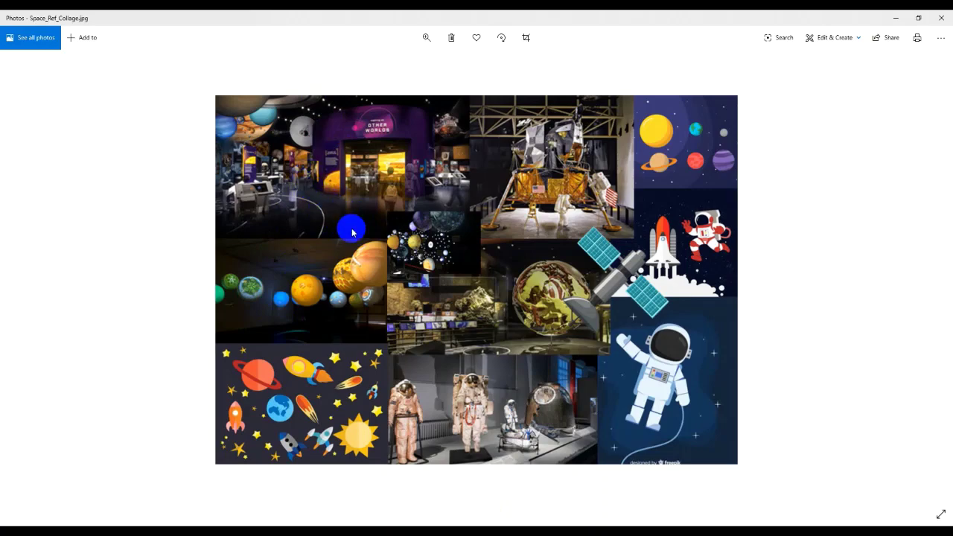
left_click(896, 17)
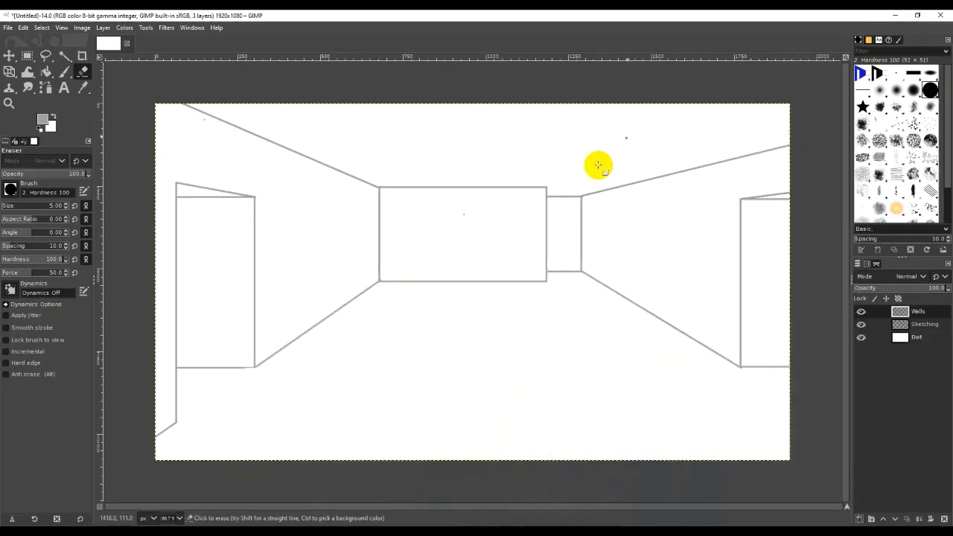
mouse_move(598, 165)
left_mouse_down()
mouse_move(291, 279)
mouse_move(351, 264)
mouse_move(260, 365)
mouse_move(148, 245)
left_mouse_up()
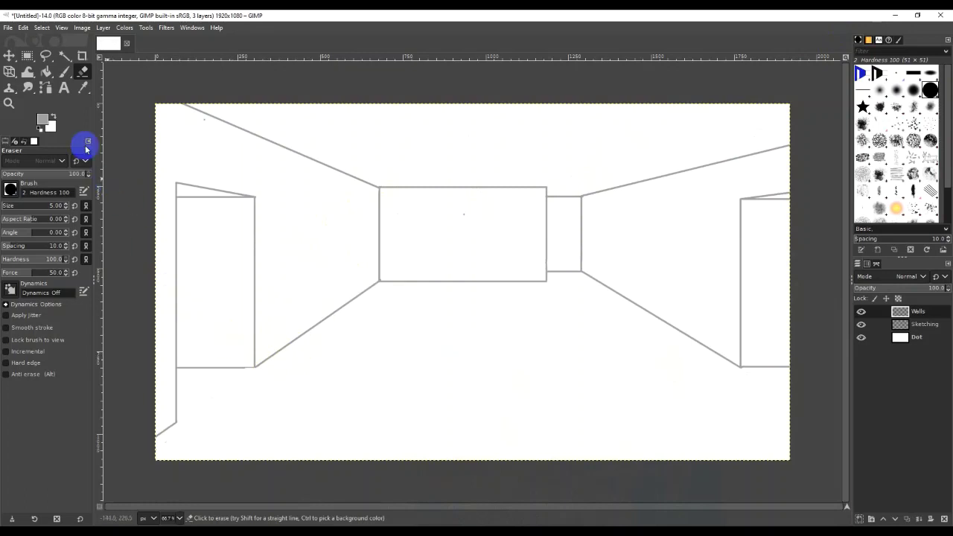
mouse_move(711, 459)
left_mouse_down()
mouse_move(595, 328)
mouse_move(464, 273)
mouse_move(449, 310)
mouse_move(484, 307)
mouse_move(417, 328)
mouse_move(422, 454)
left_mouse_up()
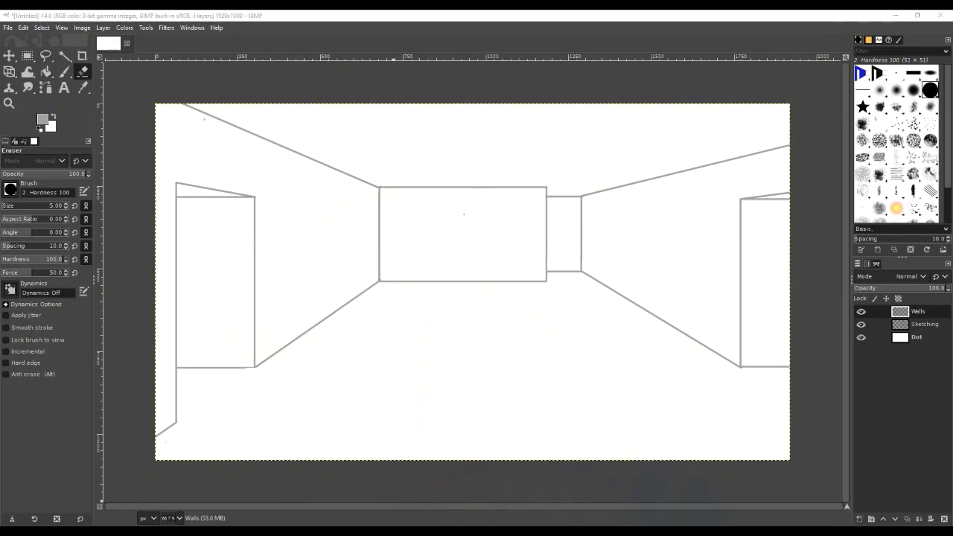
Switch to Chrome and look through the Google Images results for space wallpaper, including the dark star-field image from Space.com
mouse_move(281, 525)
left_click(323, 497)
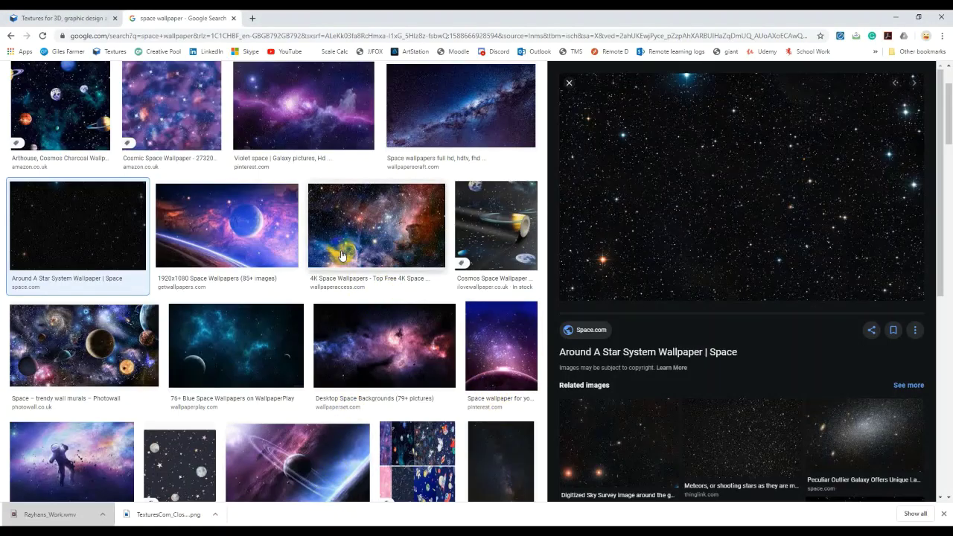
scroll(224, 187, "up", 3)
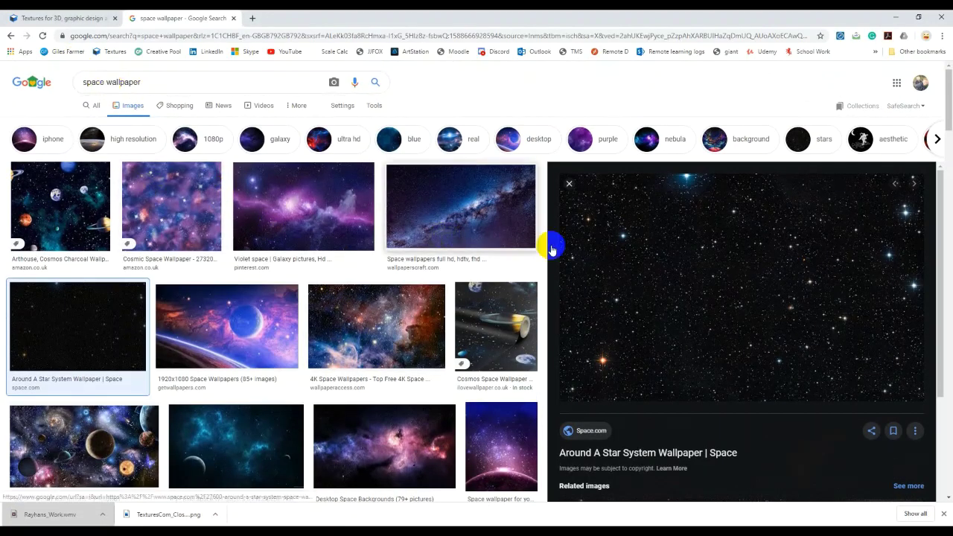
left_click(694, 140)
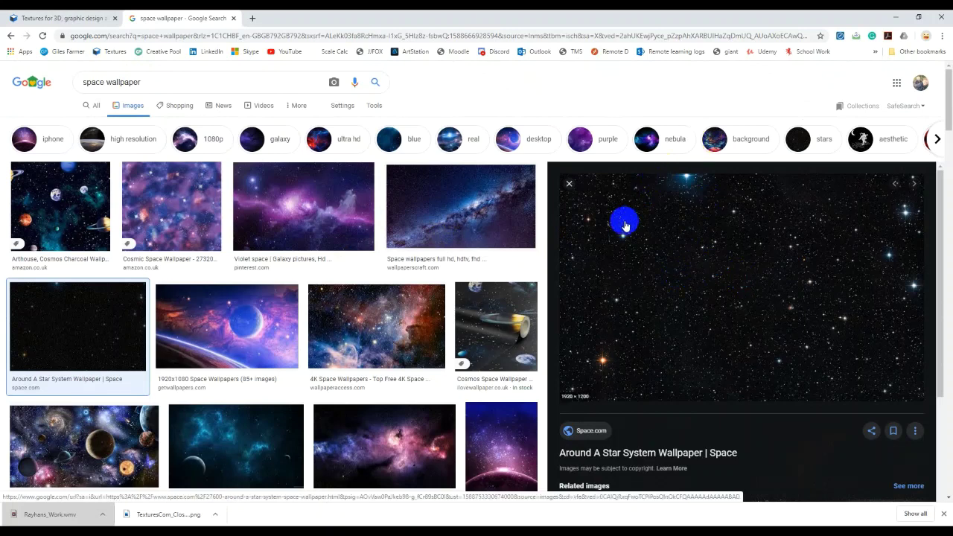
left_click(442, 264)
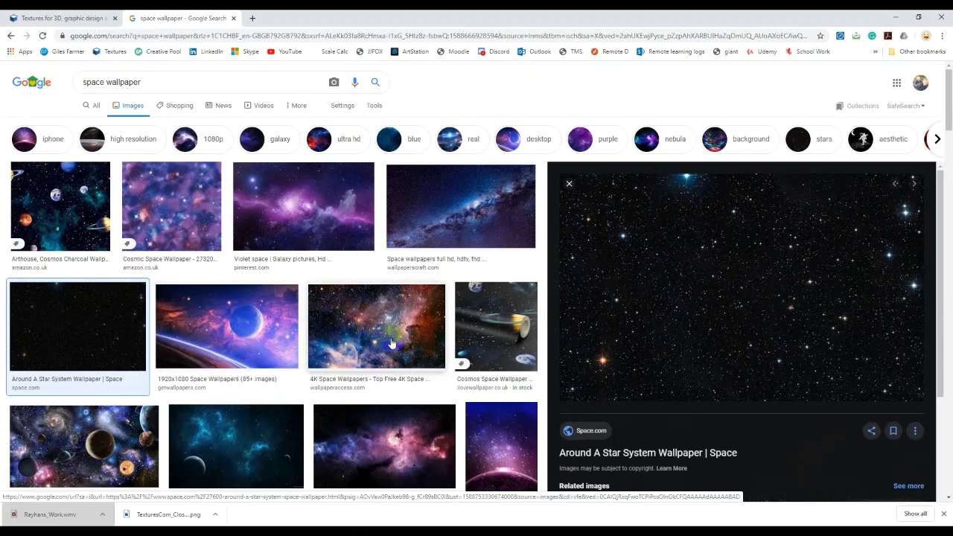
left_click(410, 407)
scroll(410, 407, "down", 3)
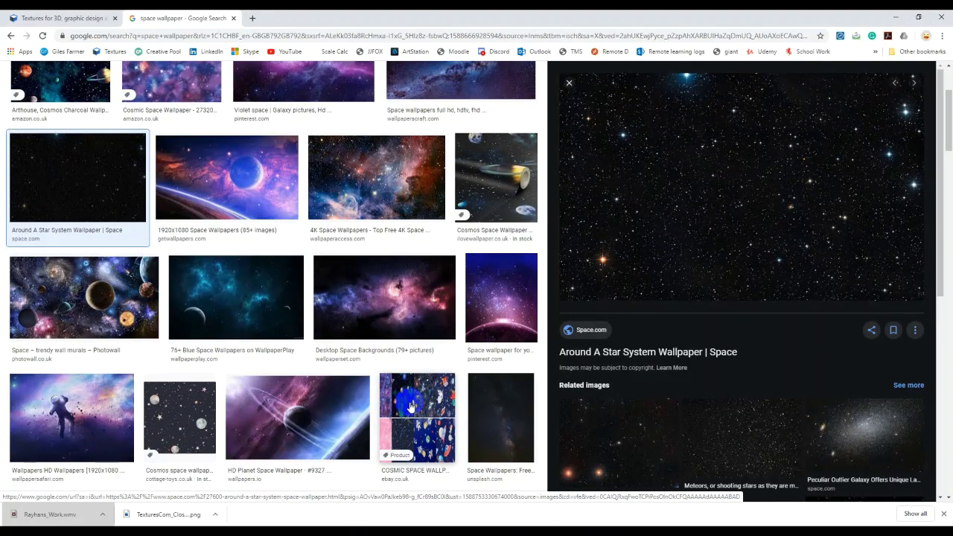
scroll(347, 334, "down", 2)
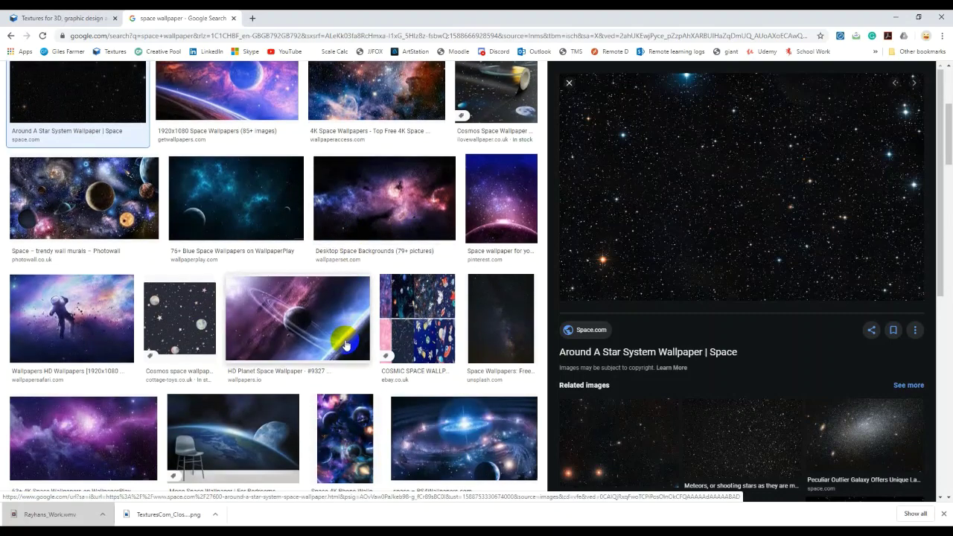
scroll(345, 344, "down", 8)
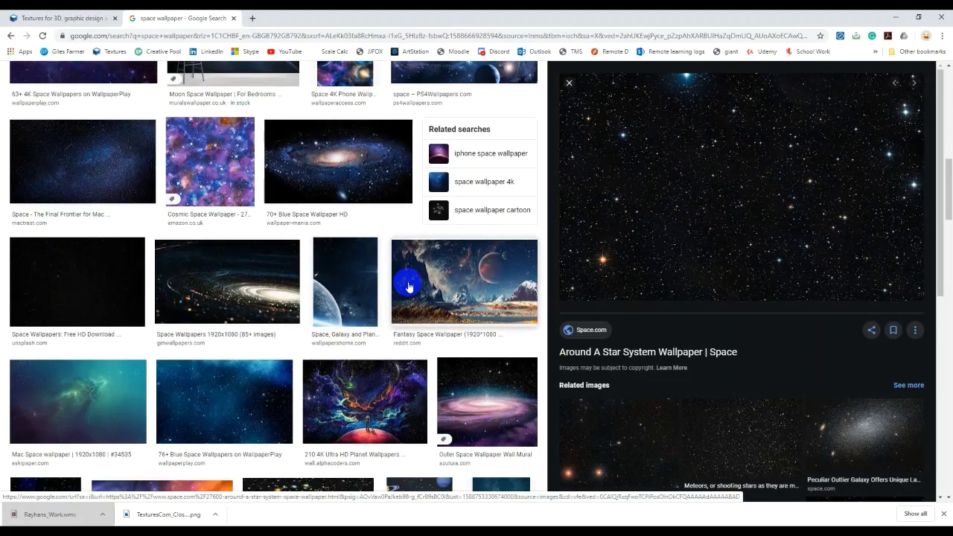
scroll(382, 290, "up", 8)
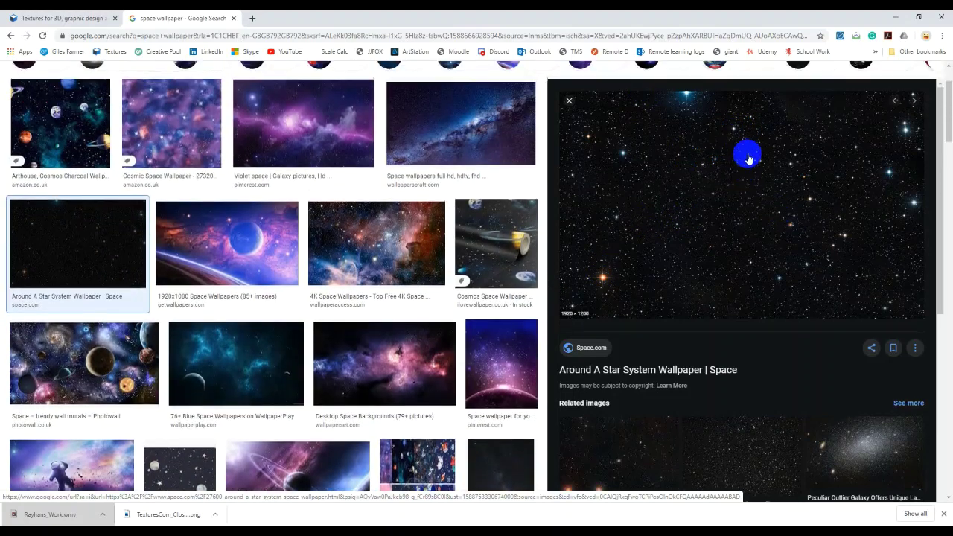
scroll(747, 153, "up", 1)
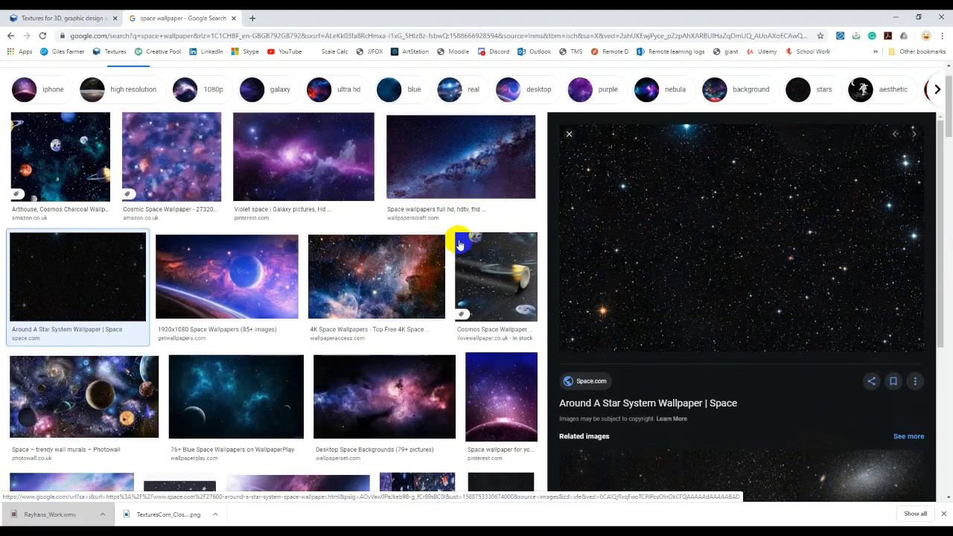
Go to the textures.com home page and look over its material and photo texture categories
left_click(85, 17)
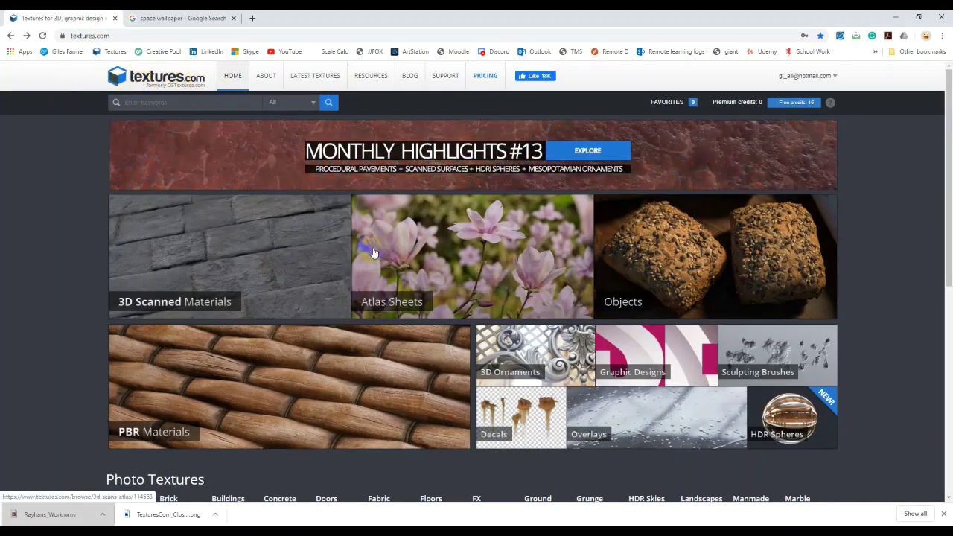
scroll(345, 214, "down", 3)
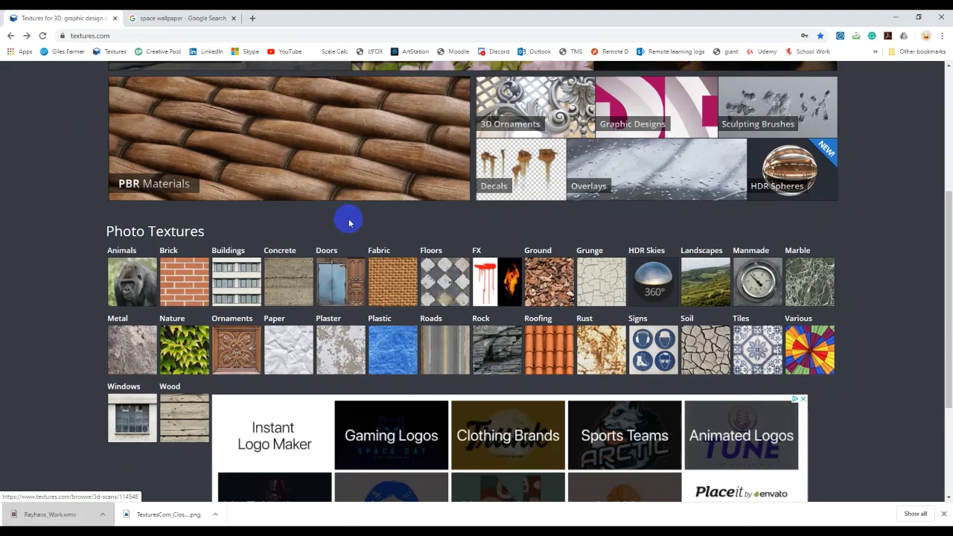
scroll(347, 219, "up", 2)
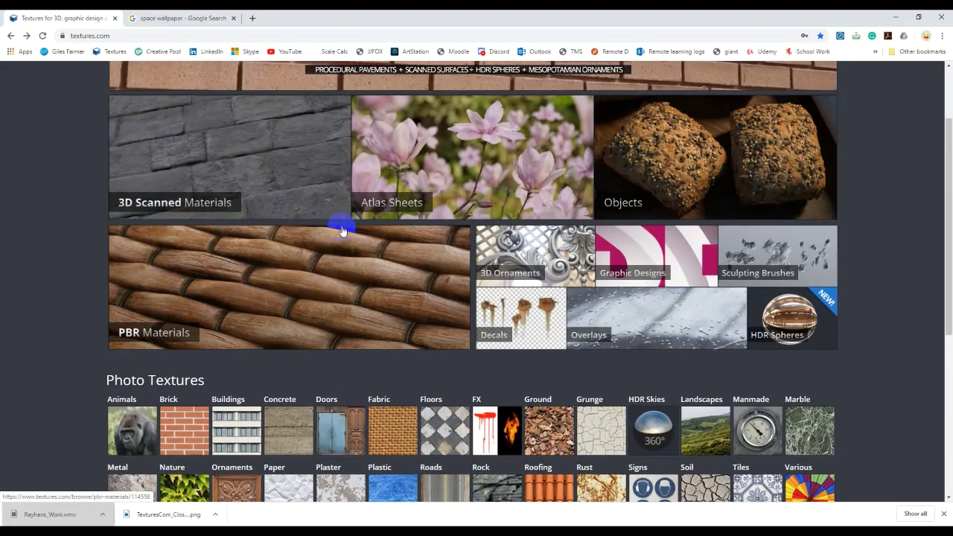
scroll(342, 230, "up", 2)
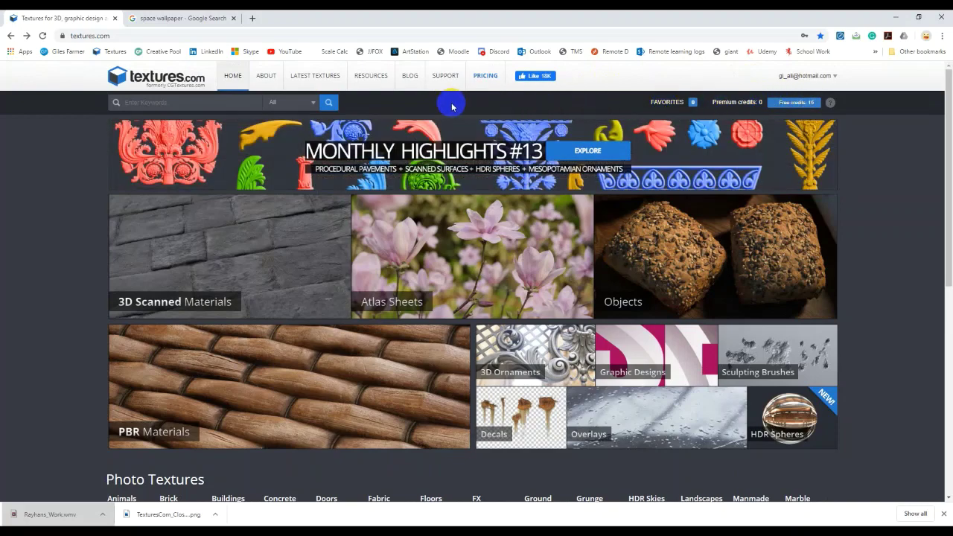
scroll(451, 106, "down", 3)
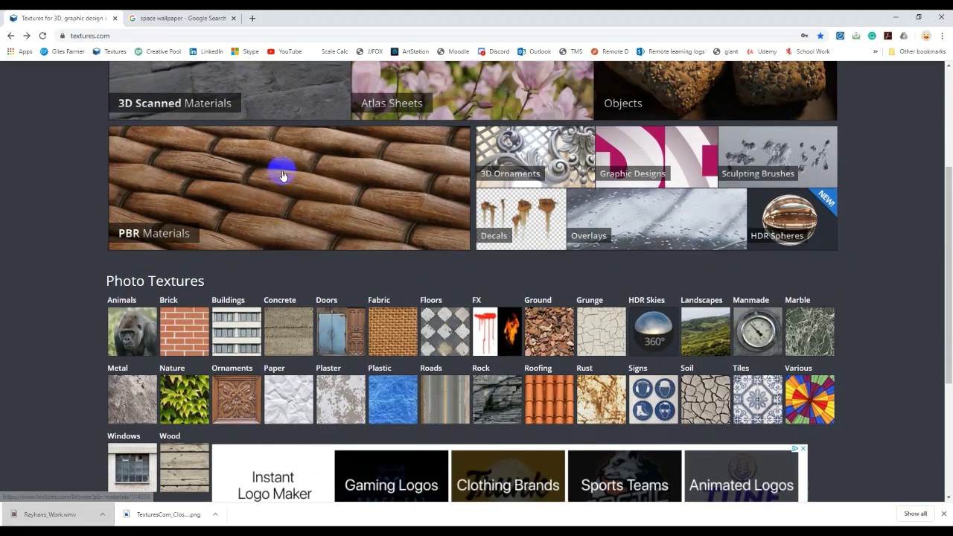
scroll(369, 332, "down", 1)
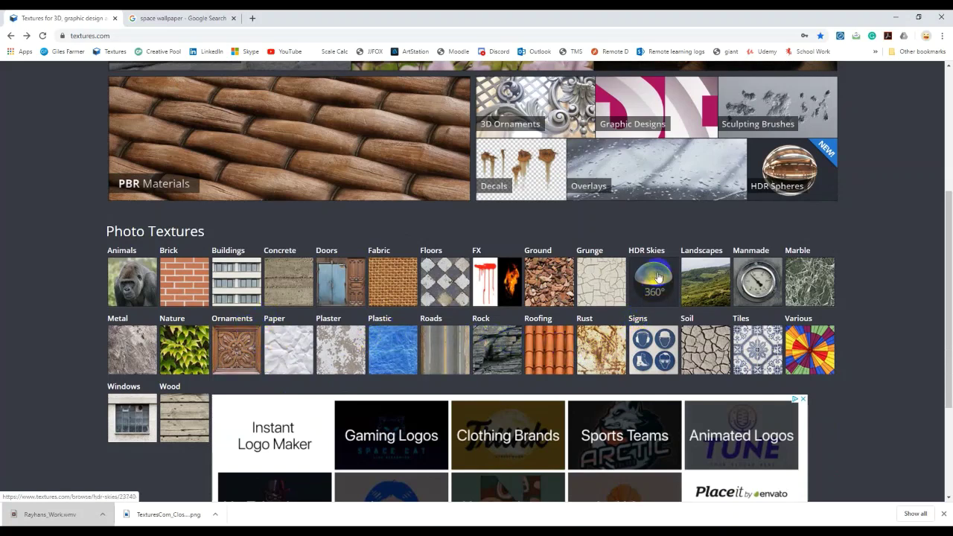
Search textures.com for "wood floor" and open the light orange parquet texture WoodFine0051 from the results
scroll(313, 283, "up", 3)
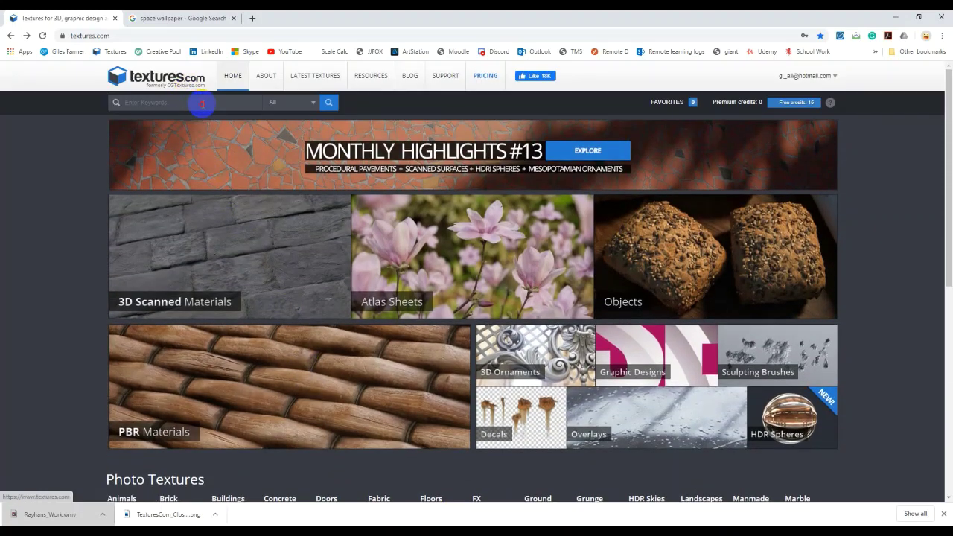
type("d t")
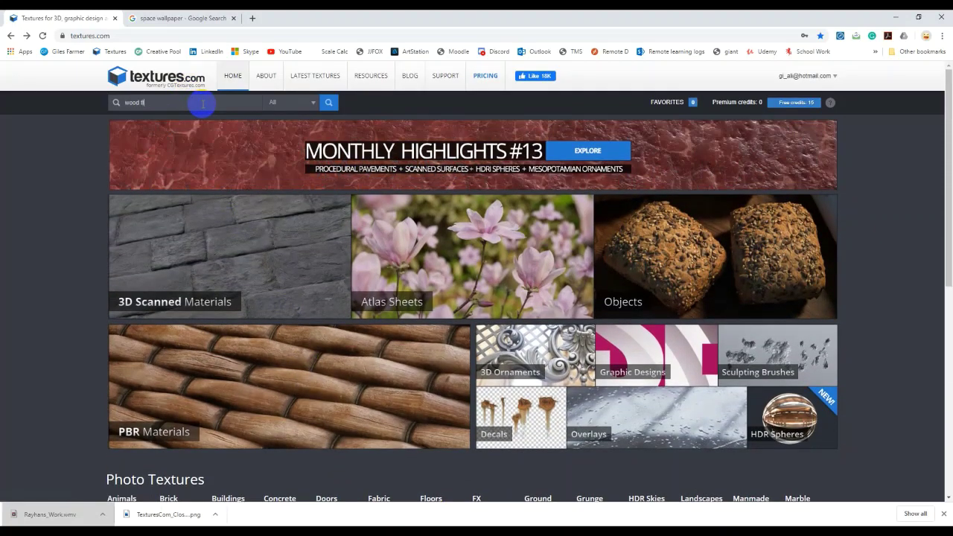
key("Return")
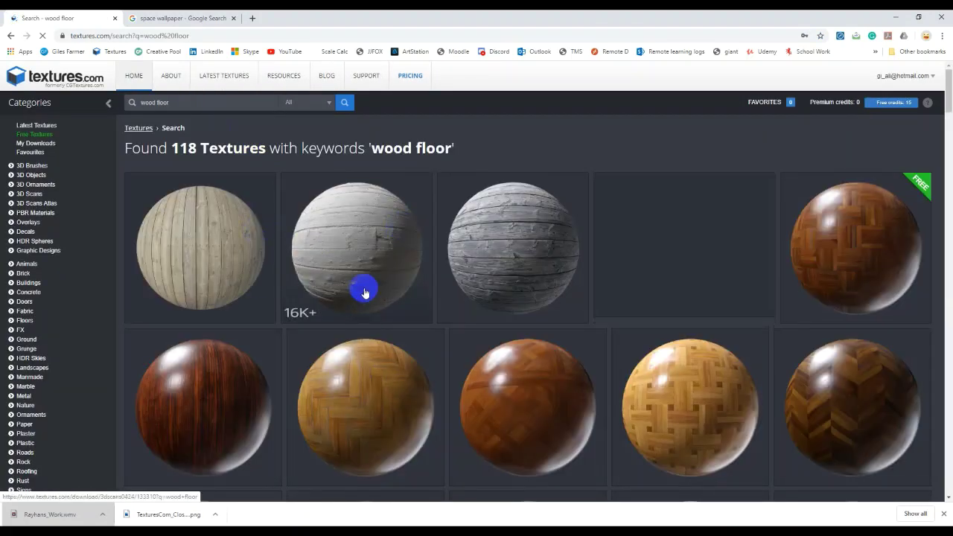
scroll(362, 287, "down", 8)
scroll(367, 210, "down", 10)
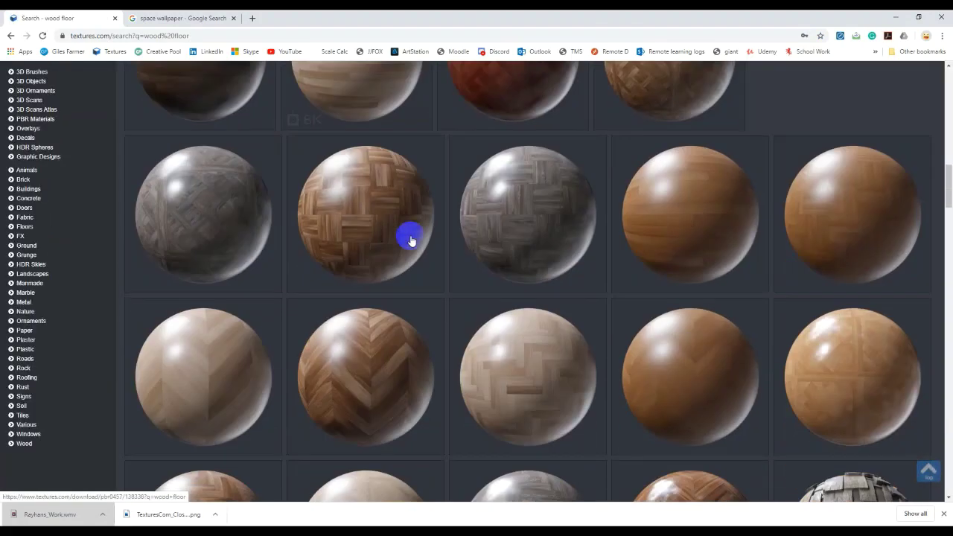
scroll(400, 320, "down", 3)
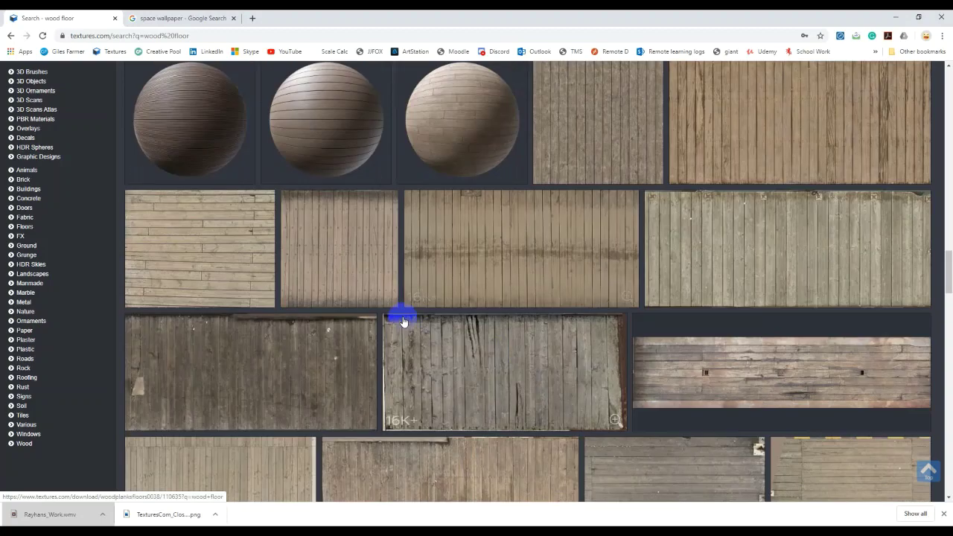
scroll(630, 305, "down", 2)
scroll(617, 332, "down", 4)
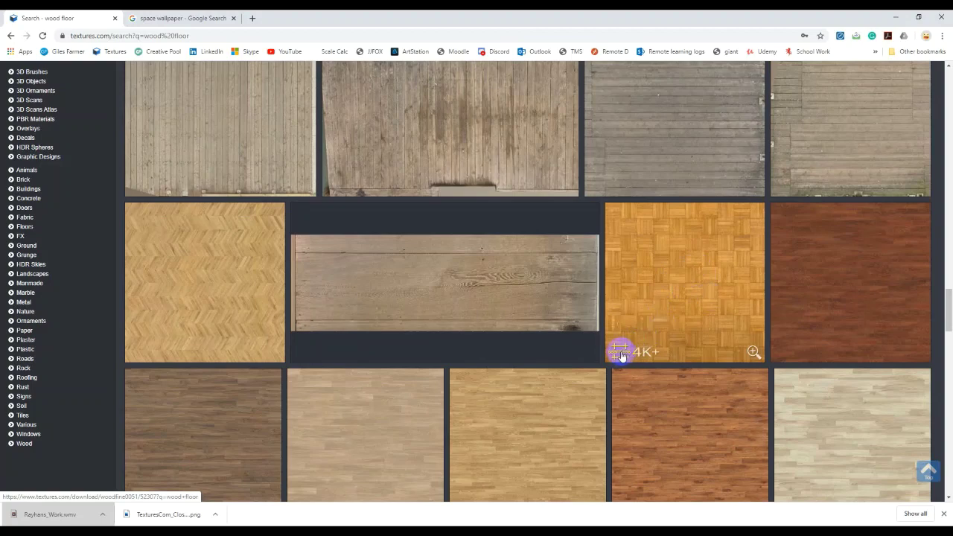
left_click(659, 307)
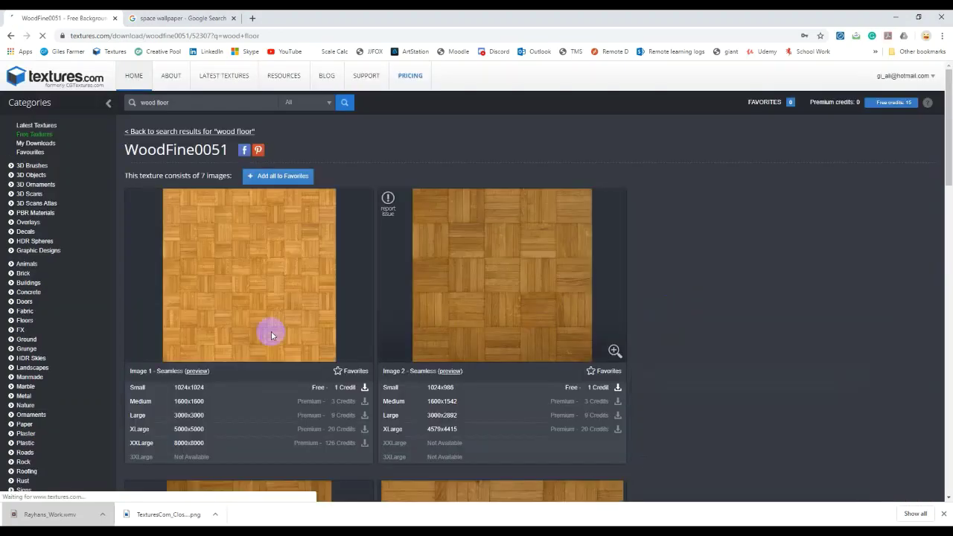
Examine the seamless preview of WoodFine0051's Image 1 at different zoom levels, and return to the texture's download page
scroll(210, 353, "down", 1)
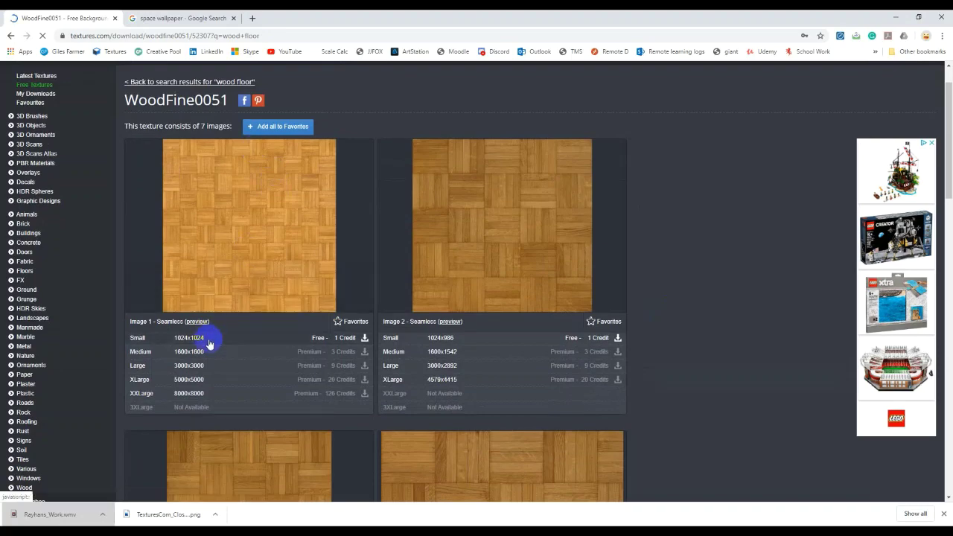
left_click(195, 323)
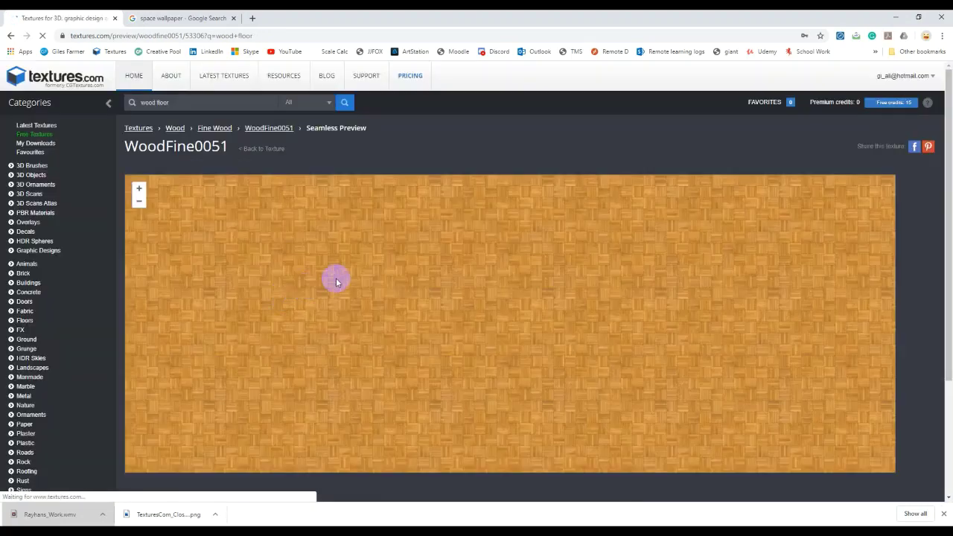
scroll(390, 267, "down", 1)
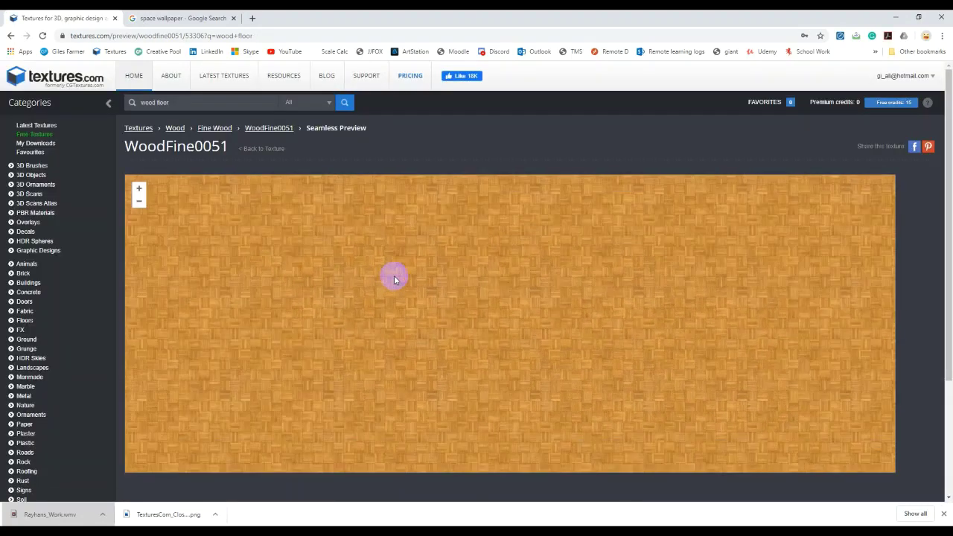
scroll(400, 287, "up", 1)
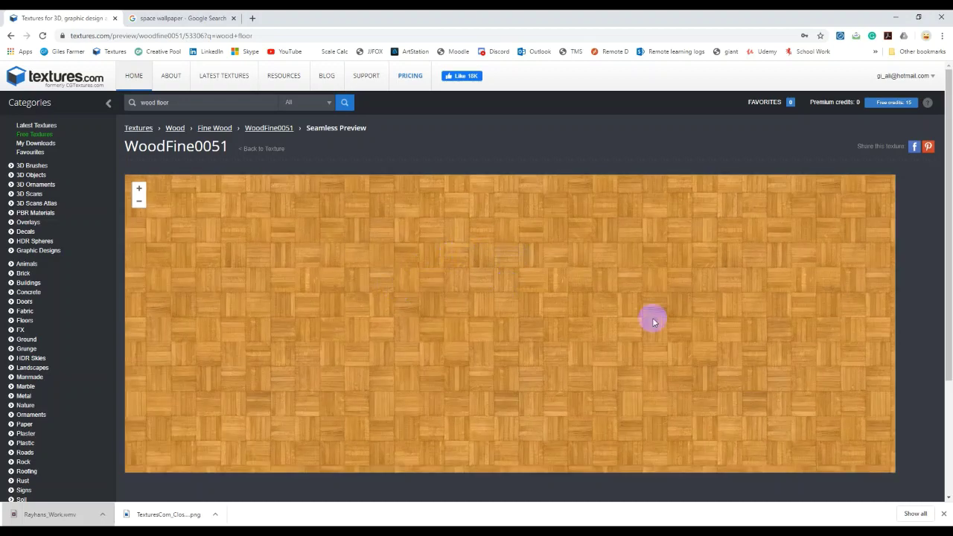
mouse_move(947, 220)
left_mouse_down()
mouse_move(946, 320)
mouse_move(936, 207)
left_mouse_up()
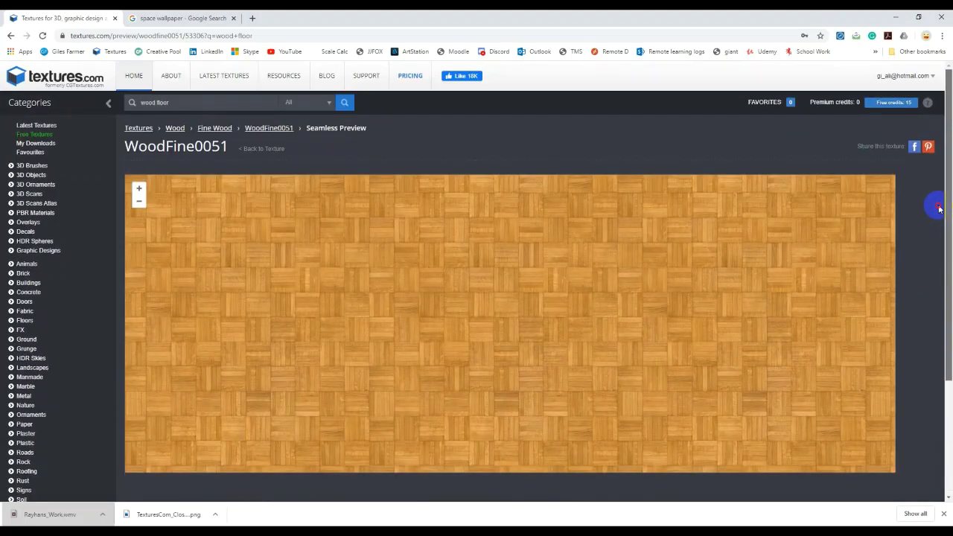
left_click_drag(362, 355, 339, 344)
scroll(339, 344, "down", 1)
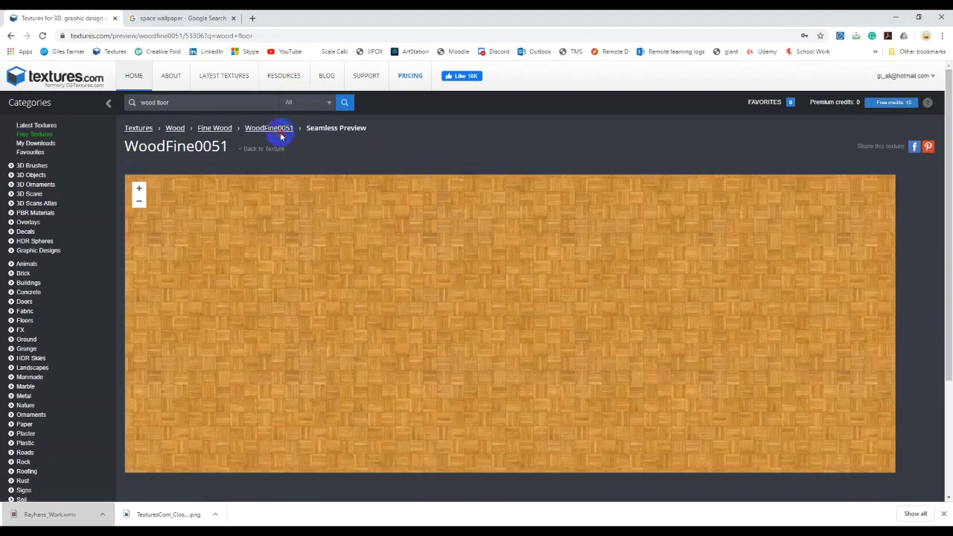
left_click(280, 129)
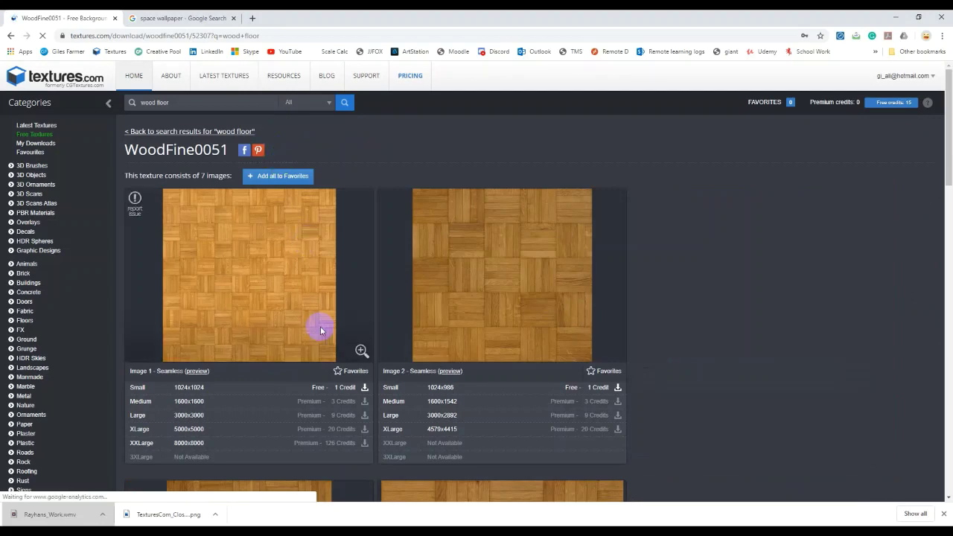
Download the small 1024x1024 version of WoodFine0051's Image 1 and dismiss the browser's downloads bar
scroll(557, 304, "down", 2)
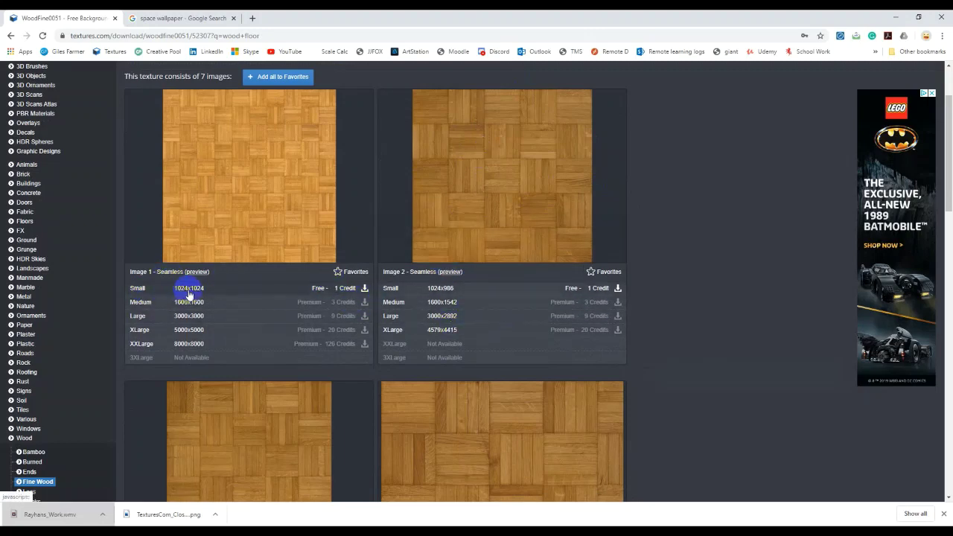
left_click(200, 187)
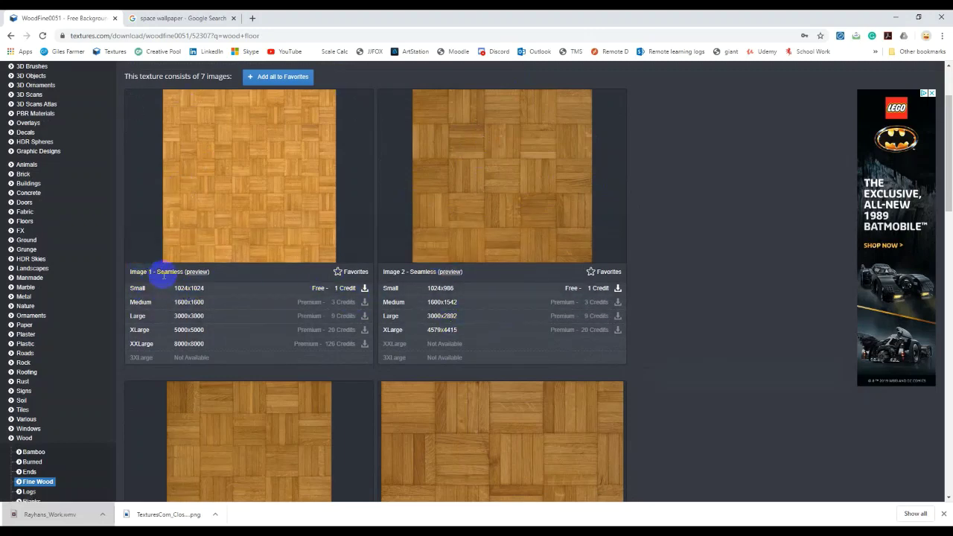
left_click(187, 288)
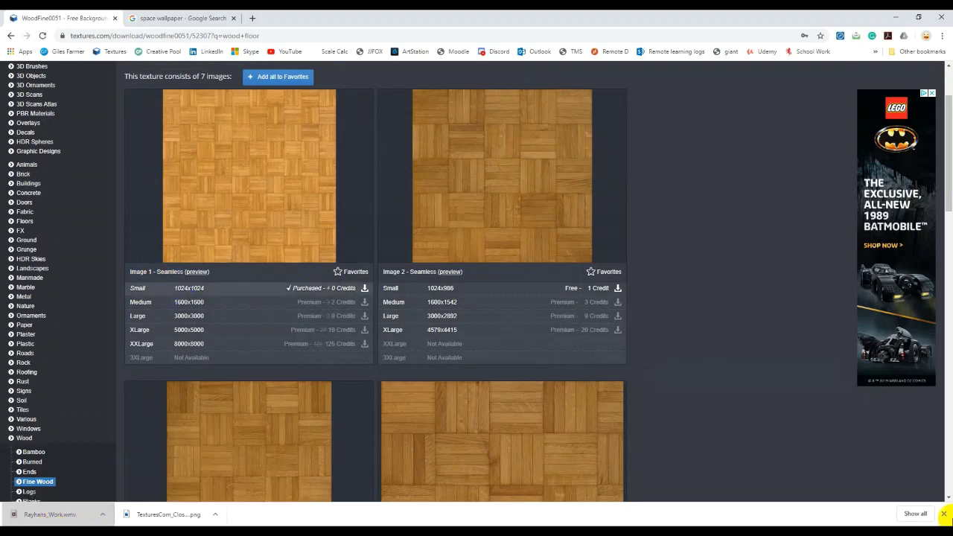
left_click(941, 514)
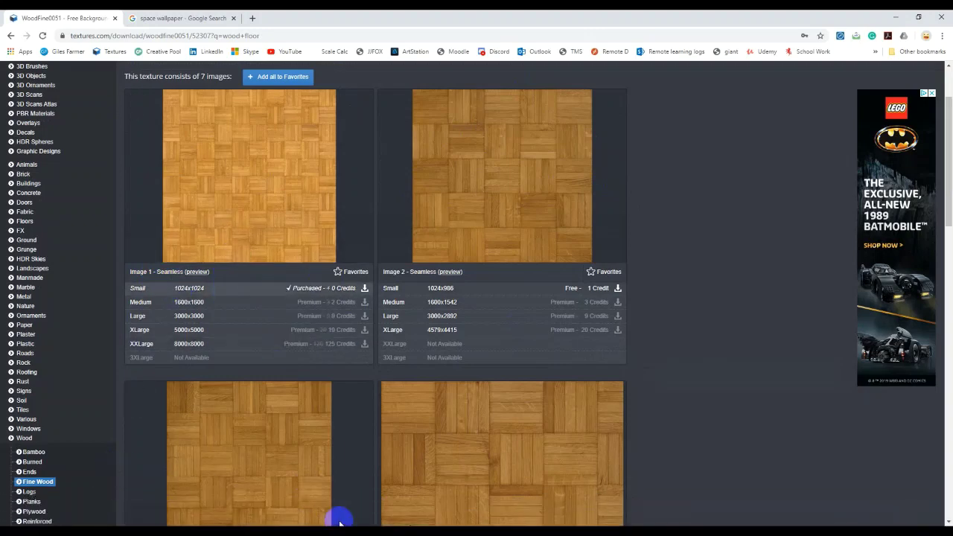
View the downloaded WoodFine0051 parquet image in the Photos viewer, close it, and switch back to the GIMP drawing
mouse_move(573, 531)
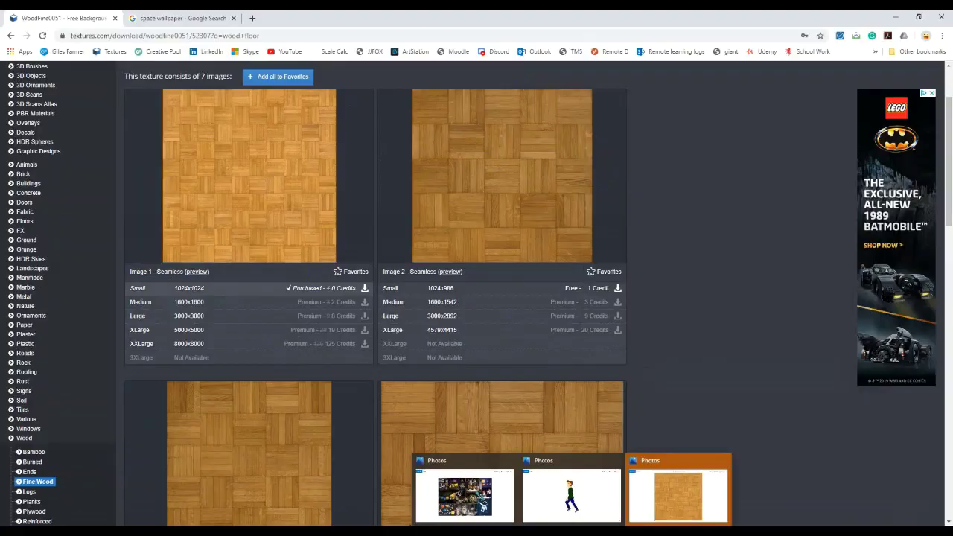
left_click(681, 498)
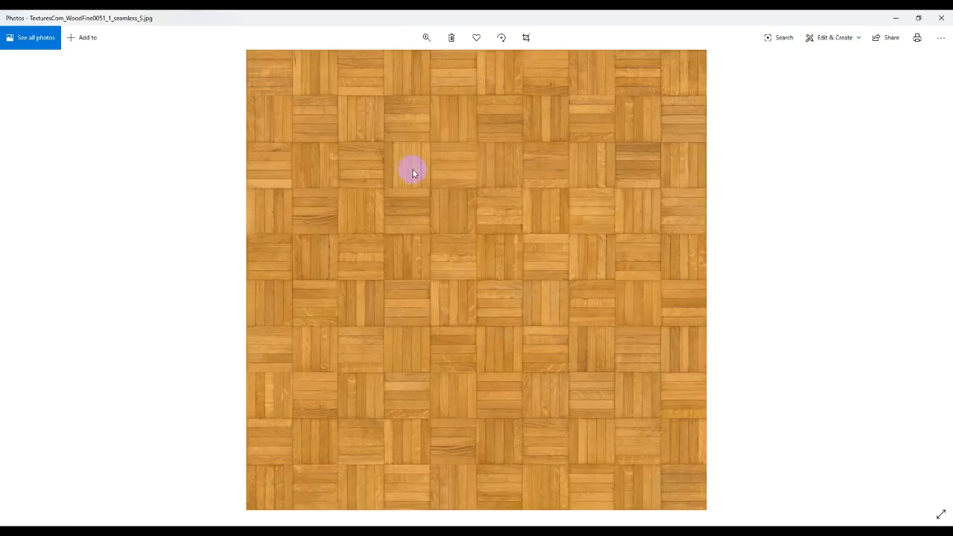
left_click(943, 16)
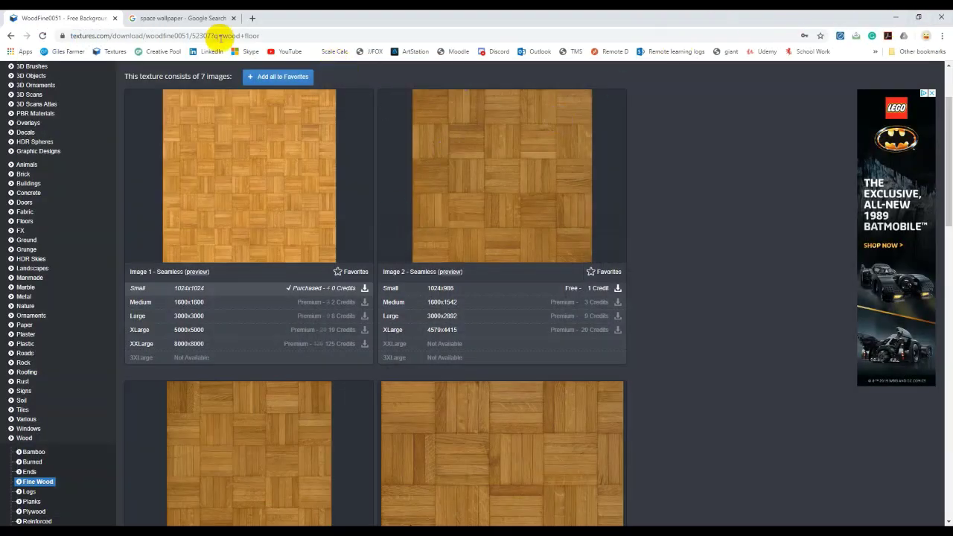
left_click(896, 16)
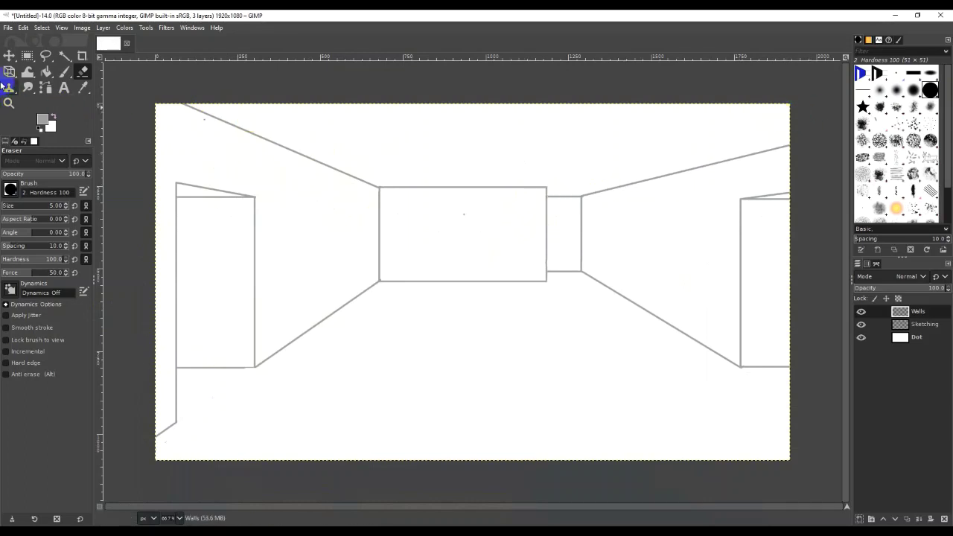
Add a new transparent 1920 × 1080 layer named Roof above the Walls layer
left_click(904, 325)
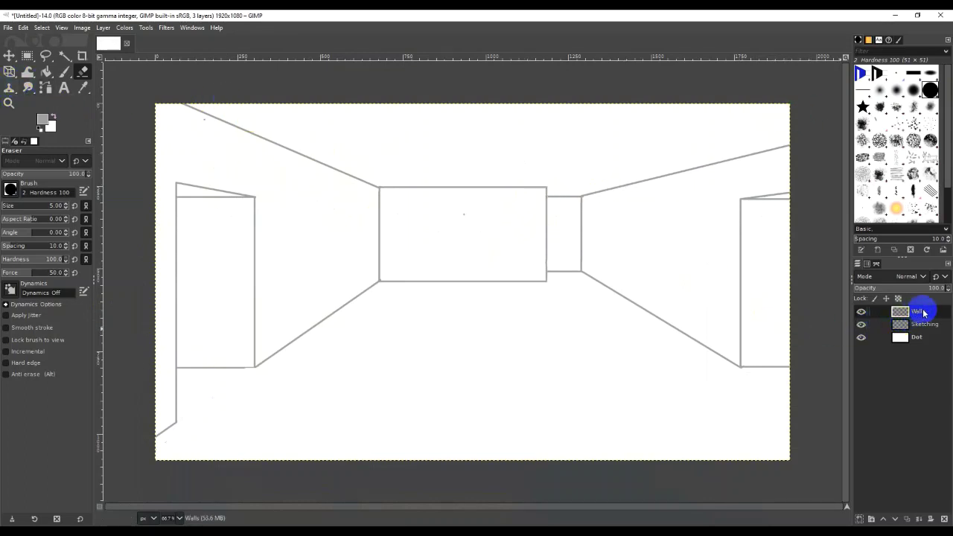
left_click(860, 519)
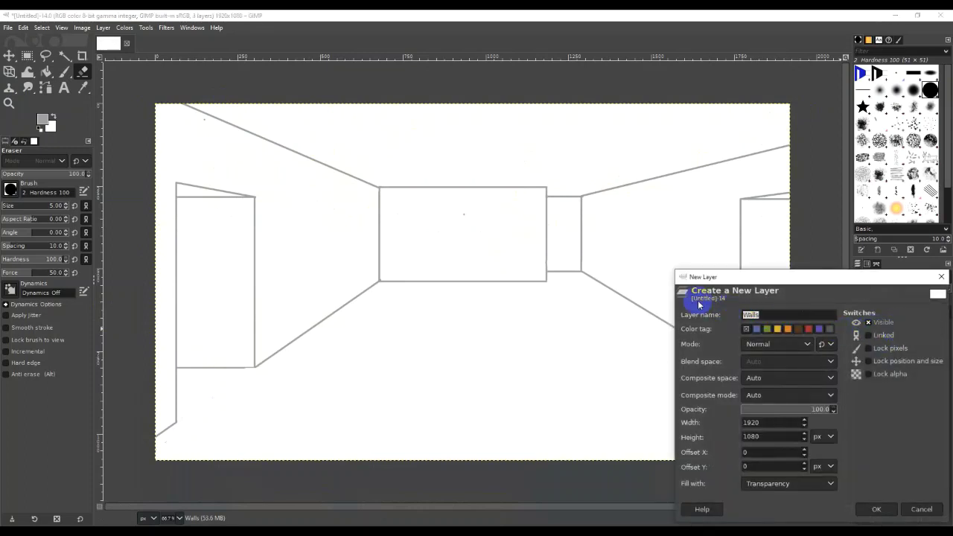
type("Roof")
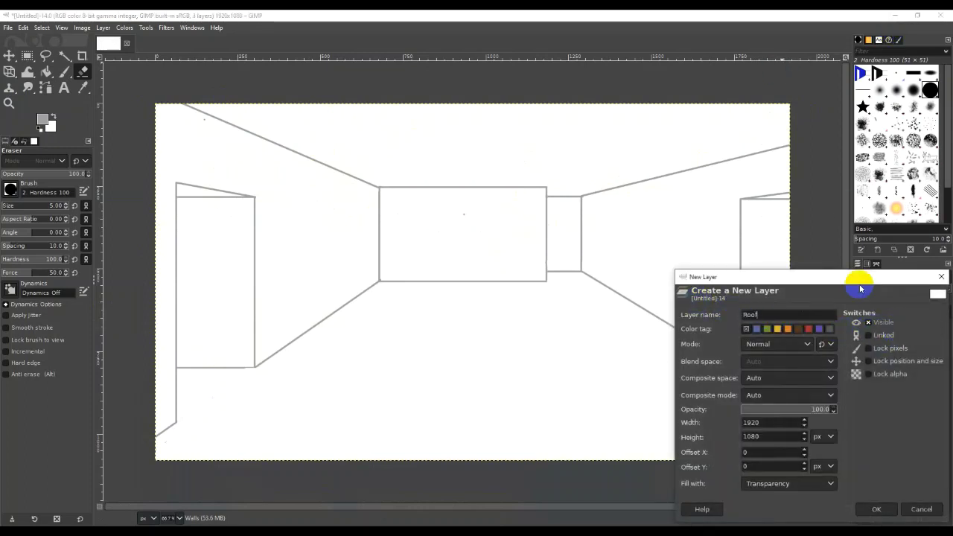
left_click(872, 511)
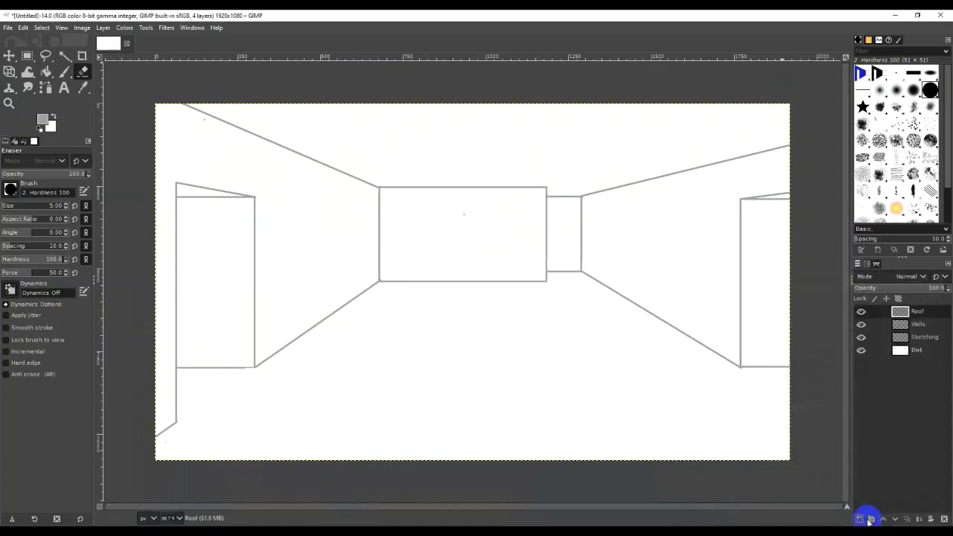
Add a new transparent 1920 × 1080 layer named Floor above the Roof layer
left_click(871, 519)
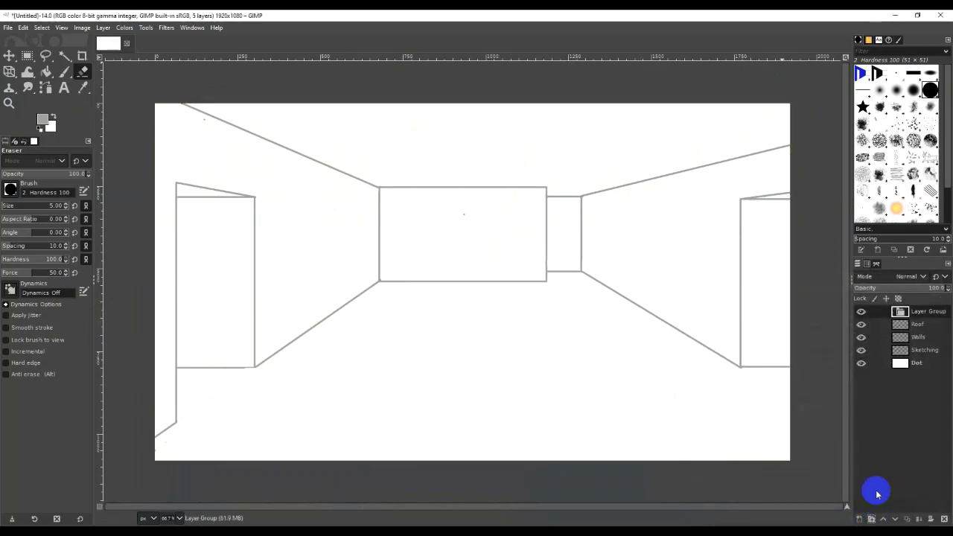
key("ctrl+z")
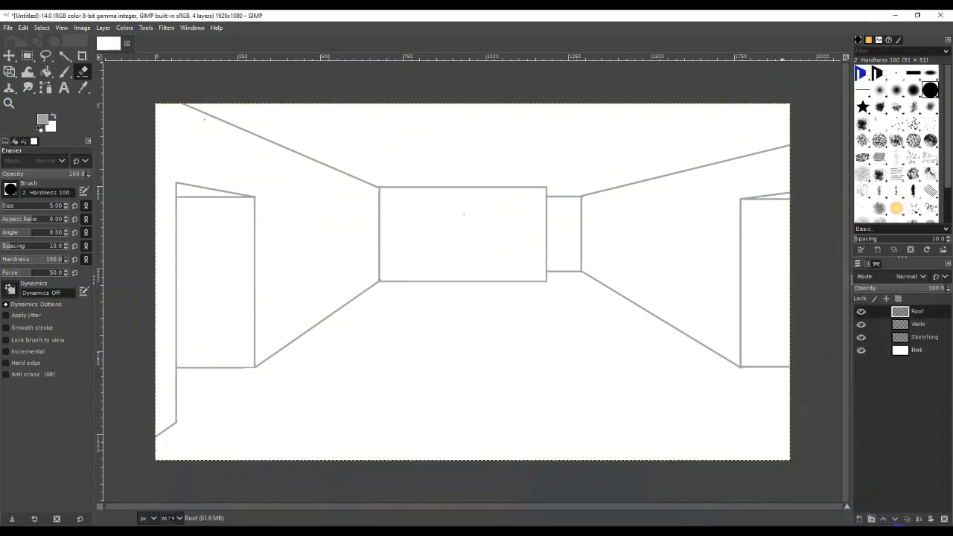
left_click(861, 519)
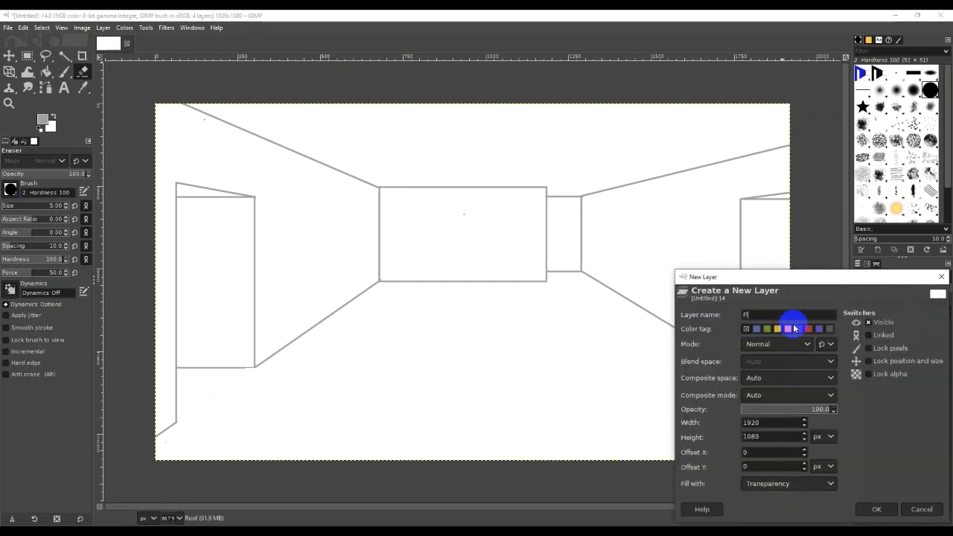
type("Floor")
key("Return")
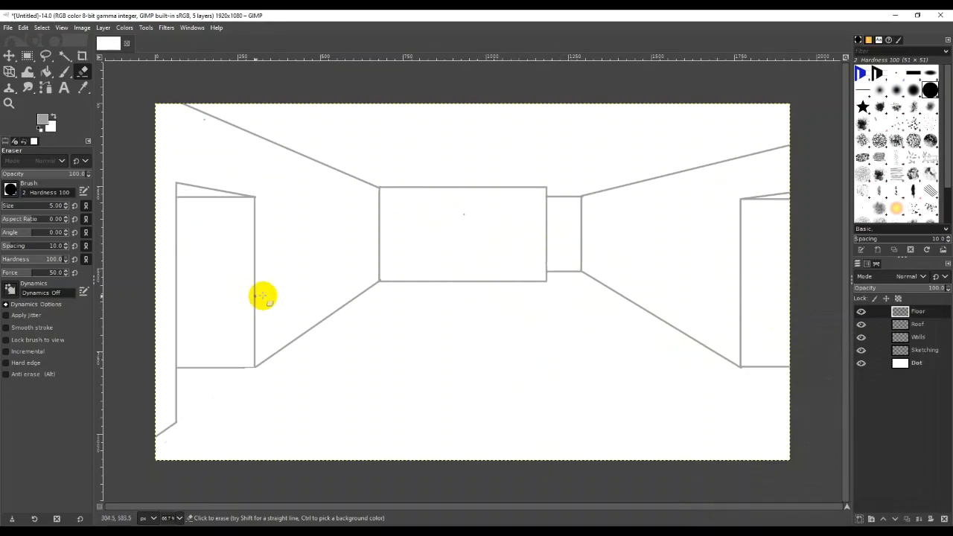
Examine the museum exhibits and space illustrations in Space_Ref_Collage.jpg up close in Photos, and return to the GIMP drawing
left_click(508, 519)
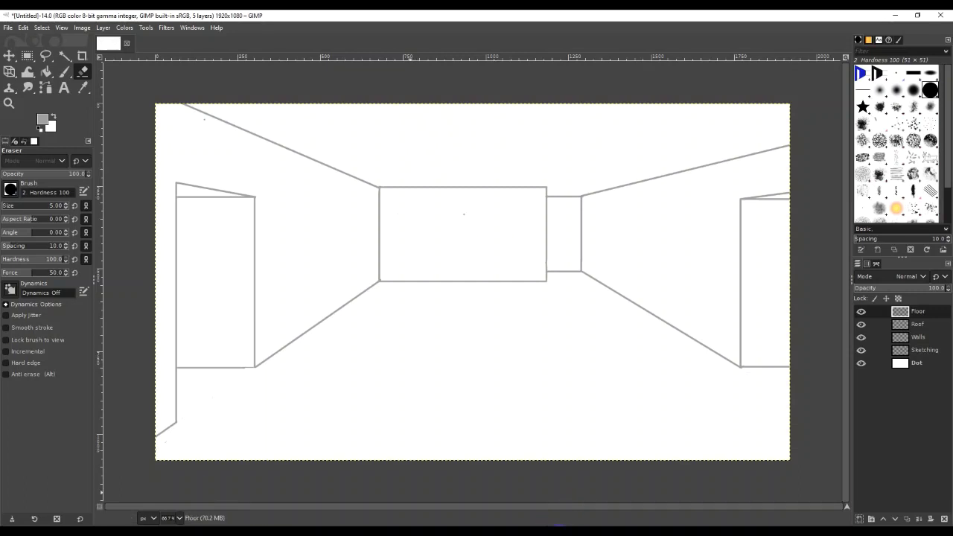
mouse_move(578, 524)
left_click(558, 506)
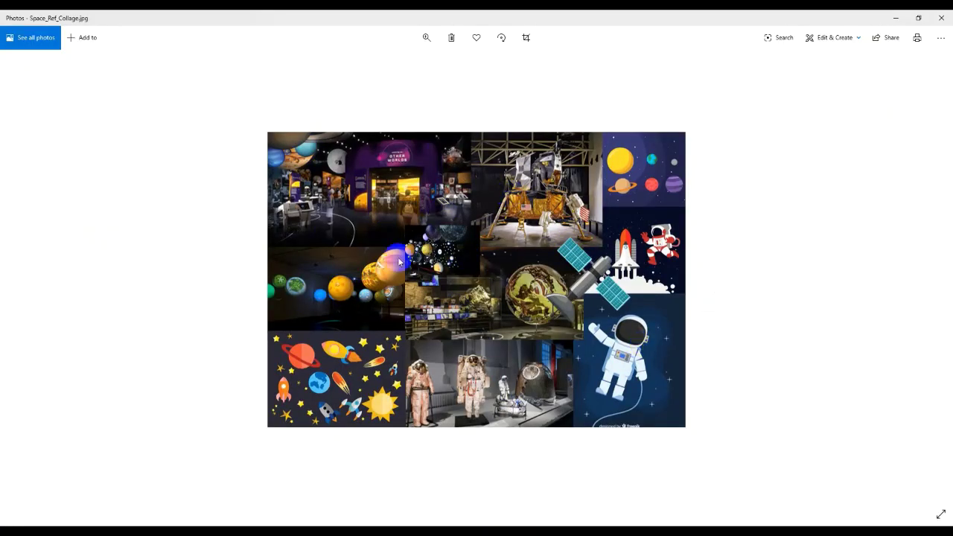
scroll(399, 261, "up", 5)
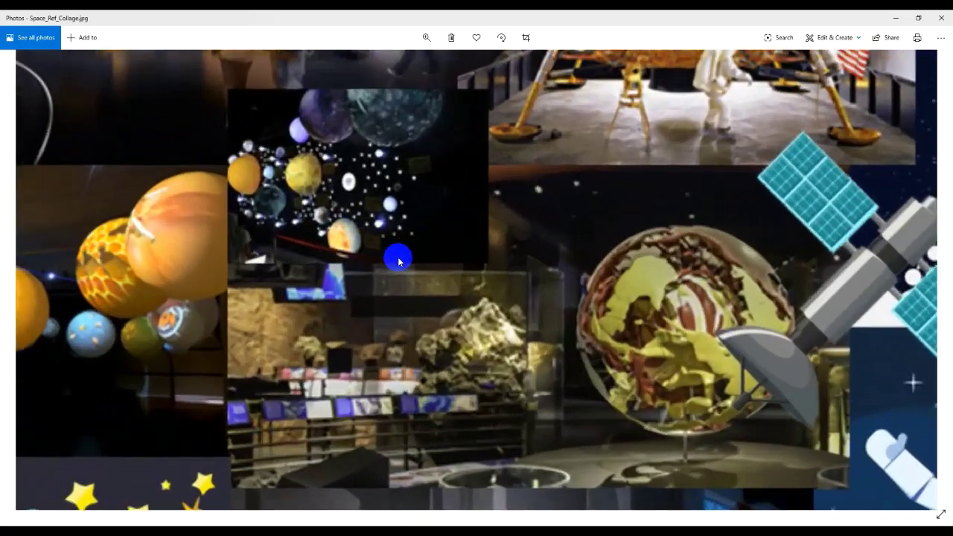
scroll(398, 260, "down", 3)
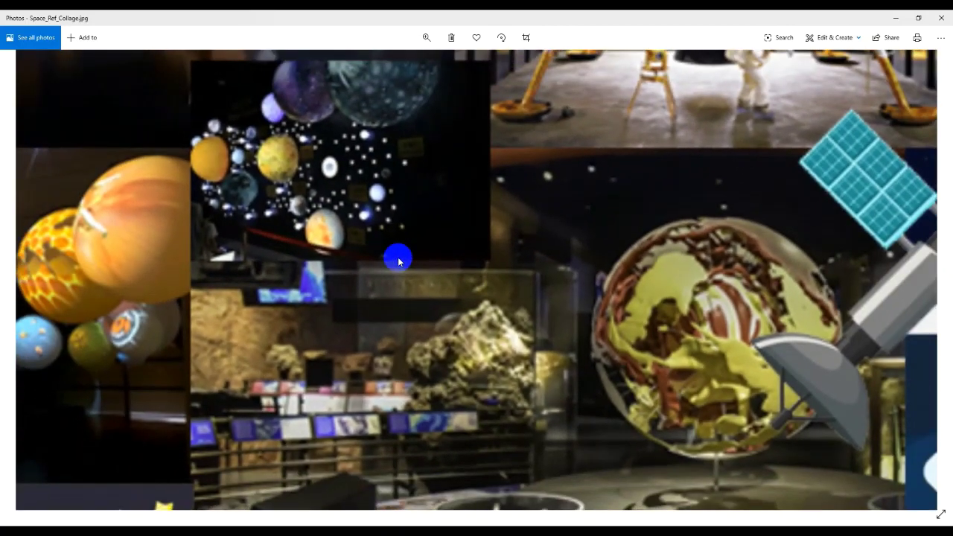
scroll(398, 261, "down", 4)
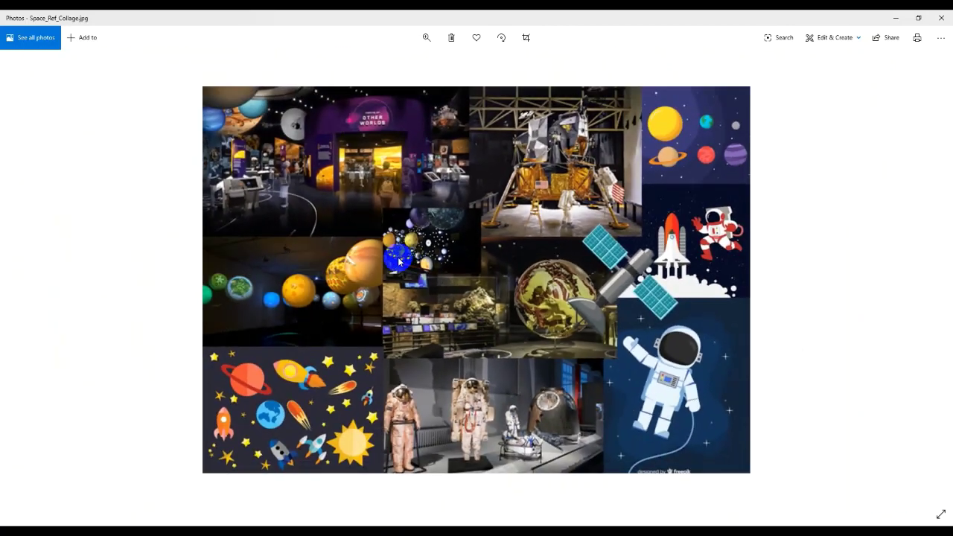
left_click(898, 17)
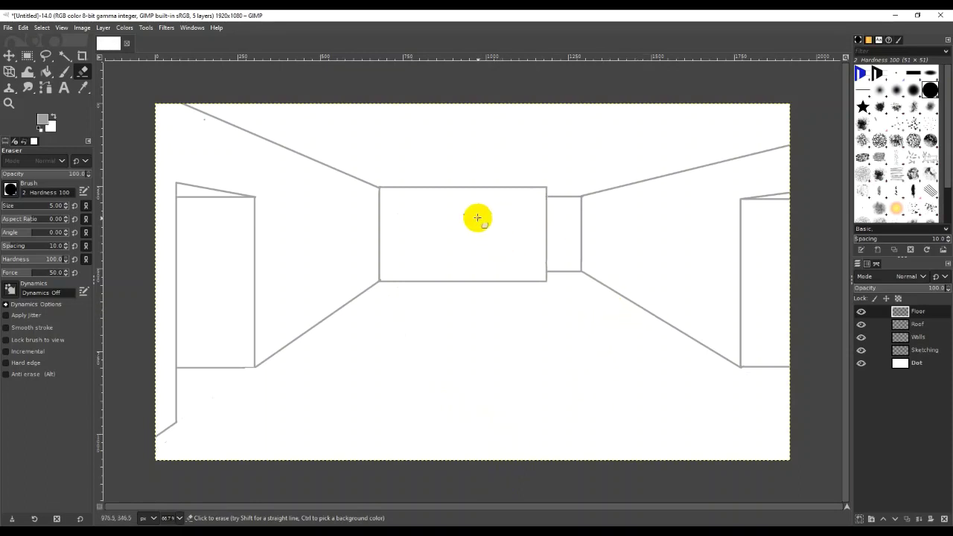
Select the ceiling region bounded by the perspective lines on the Sketching layer with the Fuzzy Select tool
left_click(204, 110)
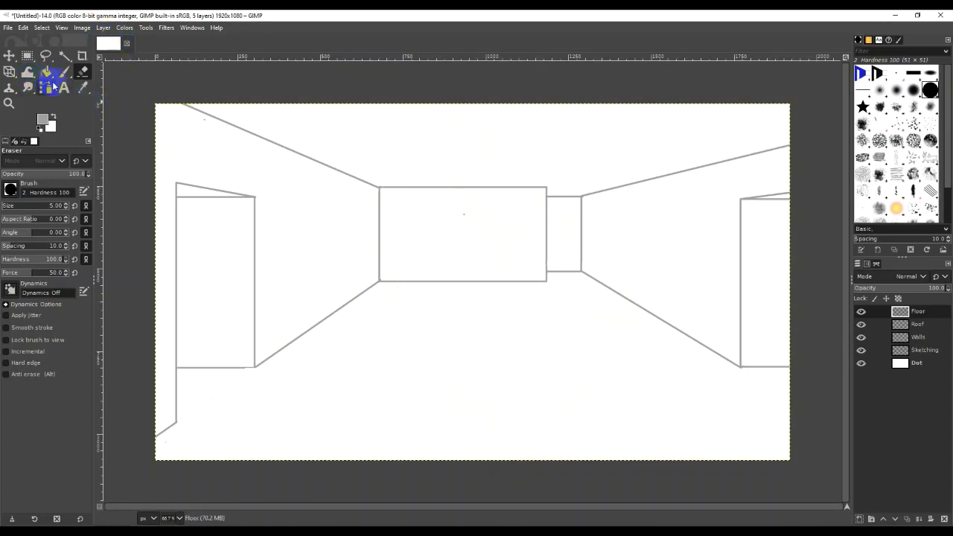
left_click(920, 326)
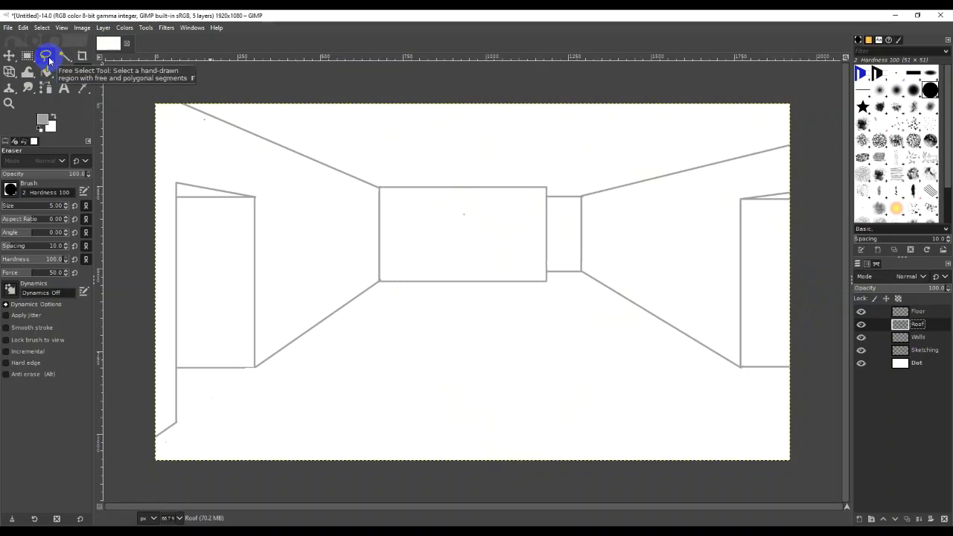
left_click(46, 58)
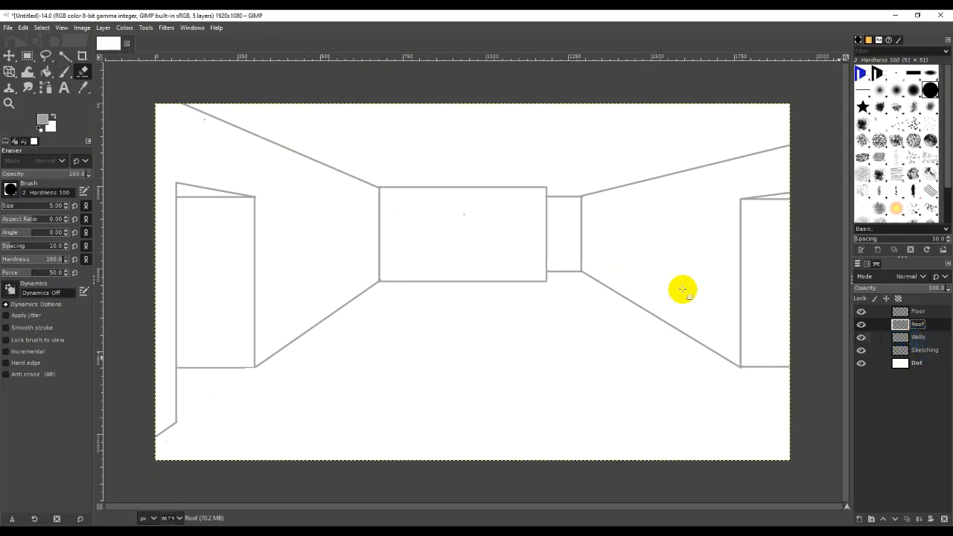
left_click(66, 60)
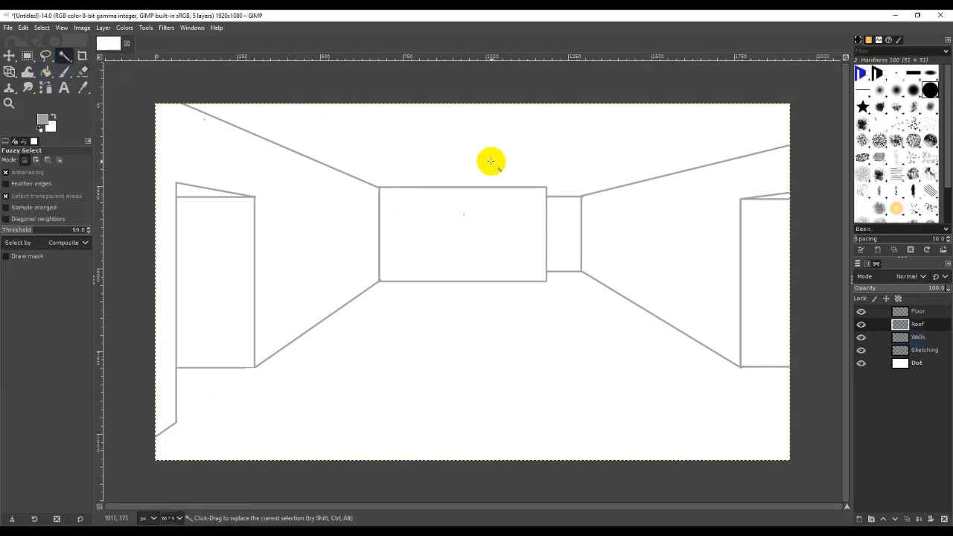
left_click(930, 350)
left_click(583, 163)
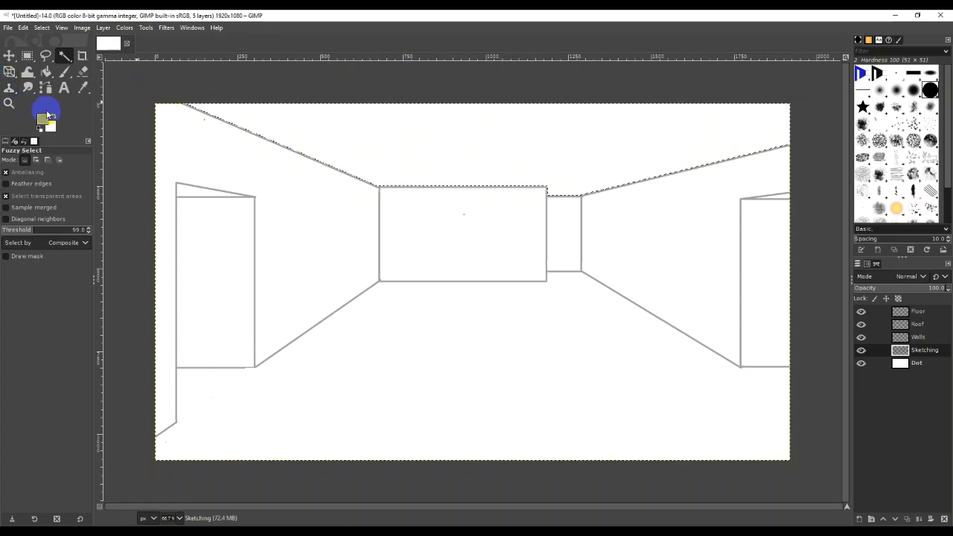
Set the foreground colour to the dark grey 303030
left_click(39, 125)
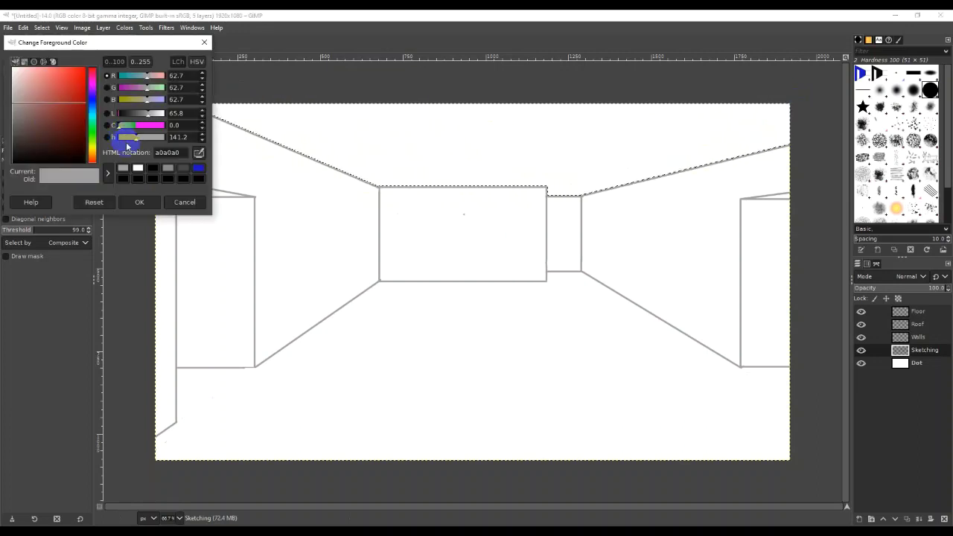
left_click_drag(30, 153, 12, 149)
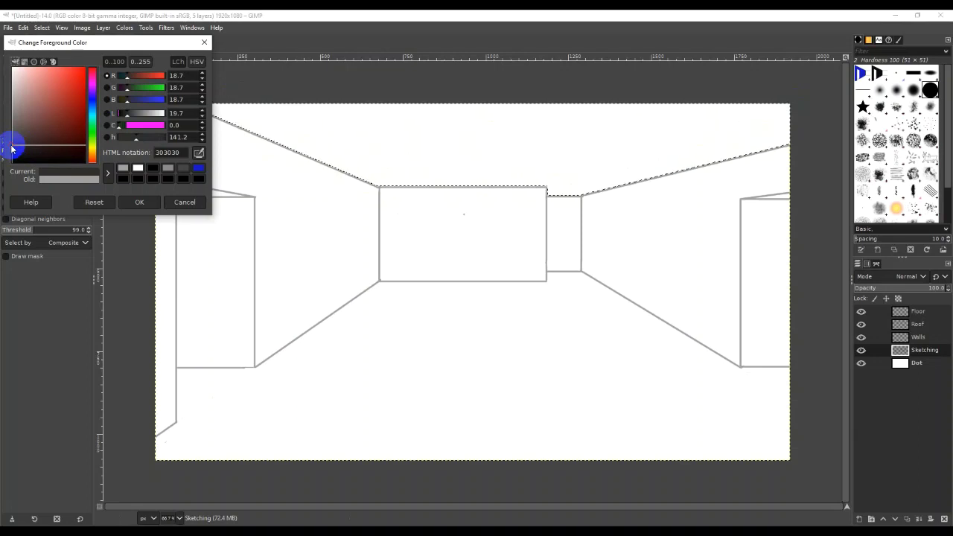
left_click(138, 202)
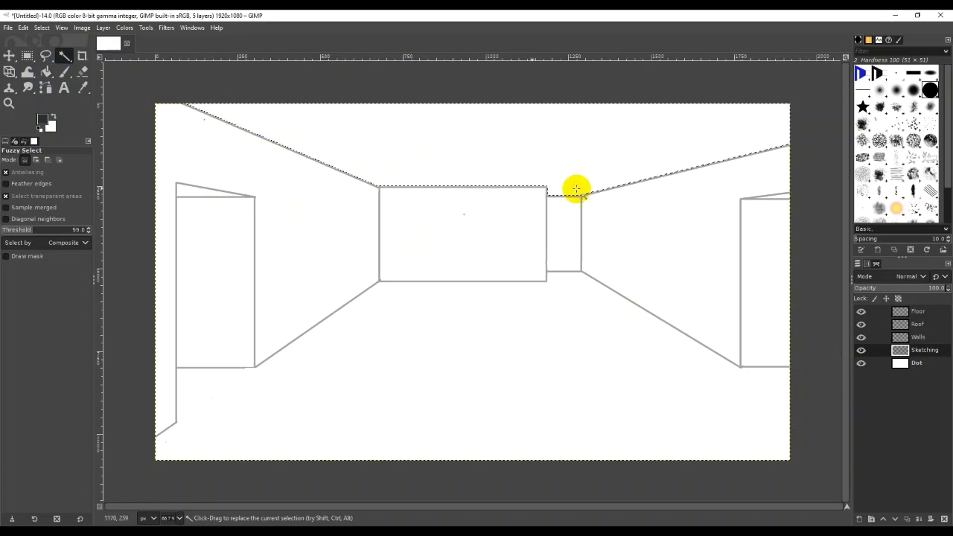
Bucket-fill the selected ceiling area with the dark grey foreground colour on the Roof layer
left_click(46, 71)
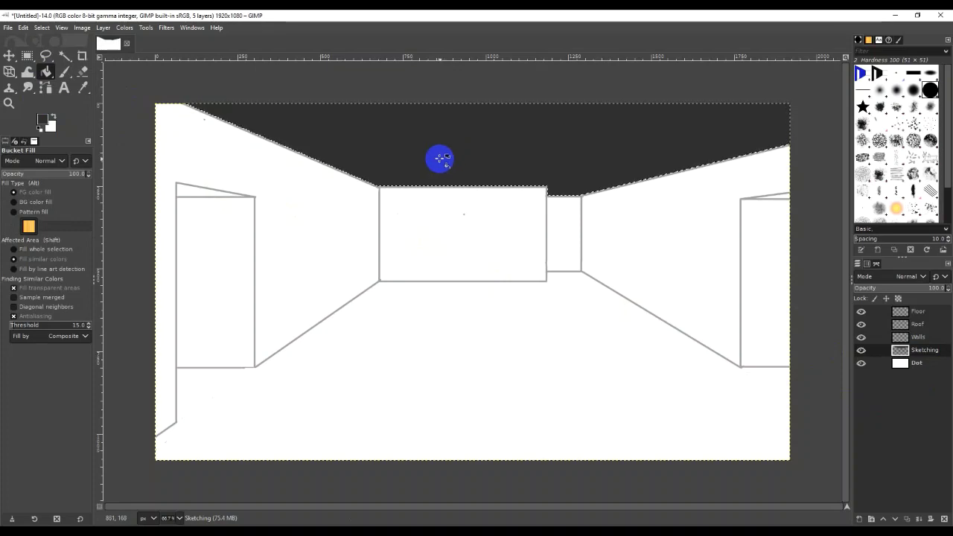
left_click(453, 196)
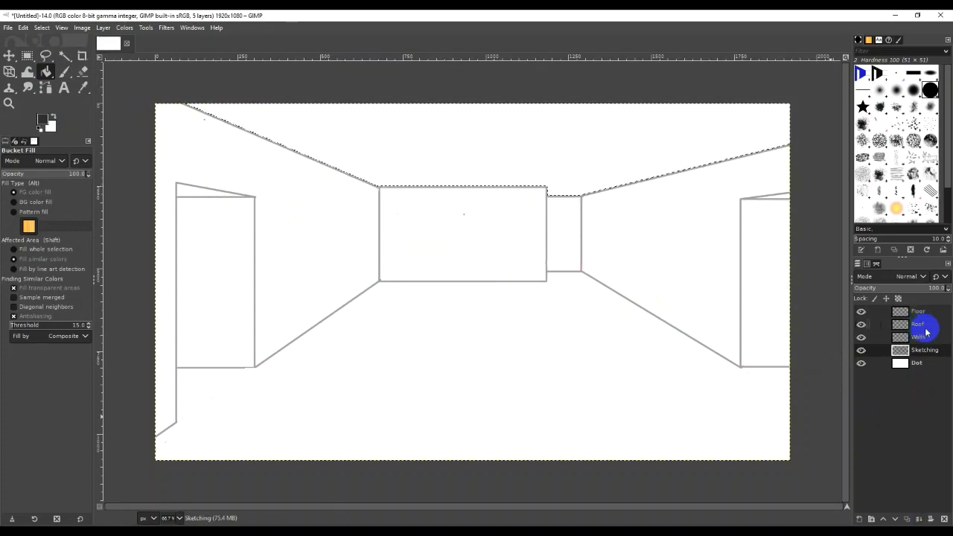
left_click(919, 325)
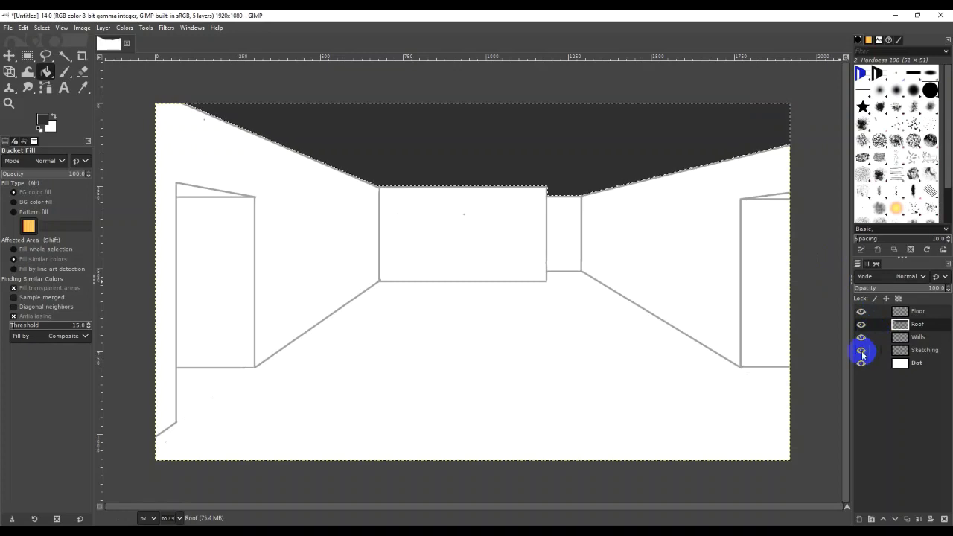
Clear the ceiling selection and check the Roof fill with the Sketching layer temporarily hidden
left_click(862, 351)
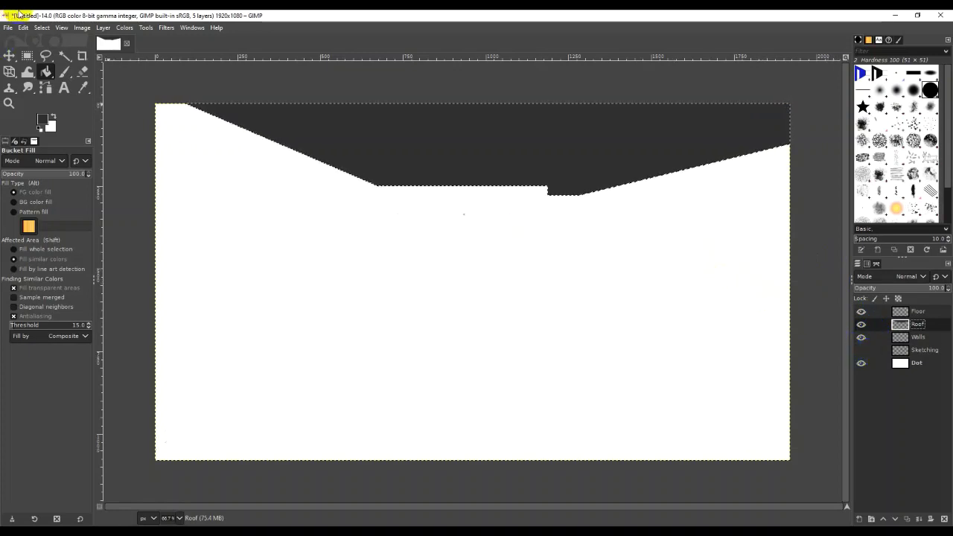
left_click(62, 28)
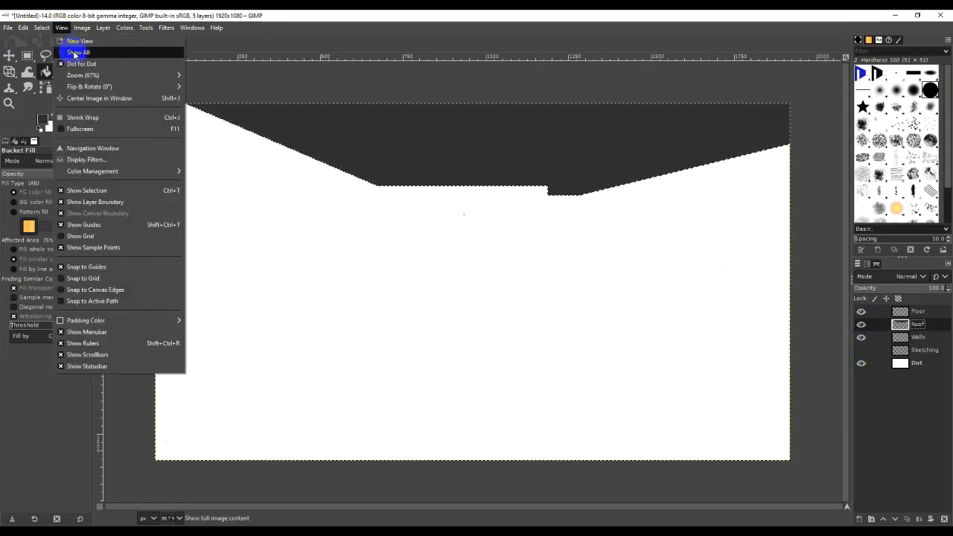
mouse_move(41, 27)
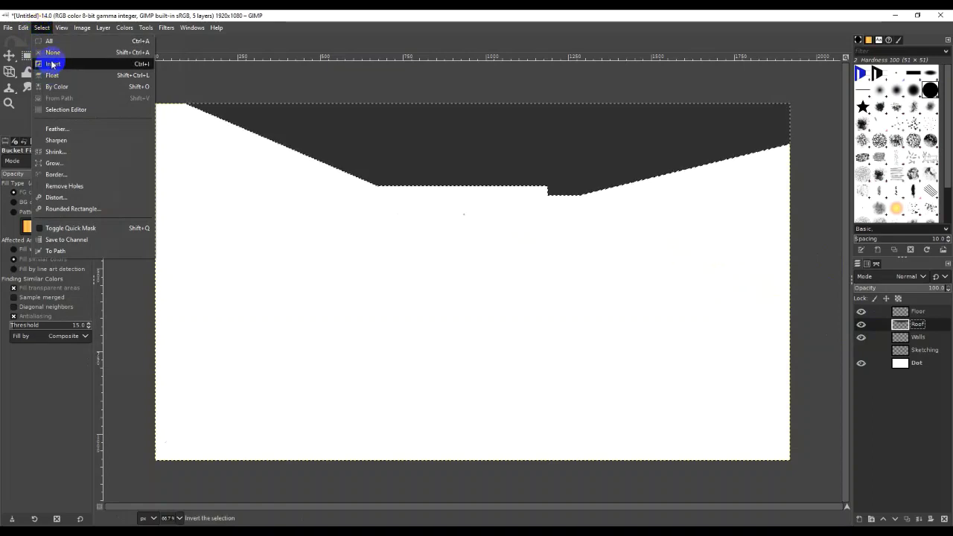
left_click(63, 53)
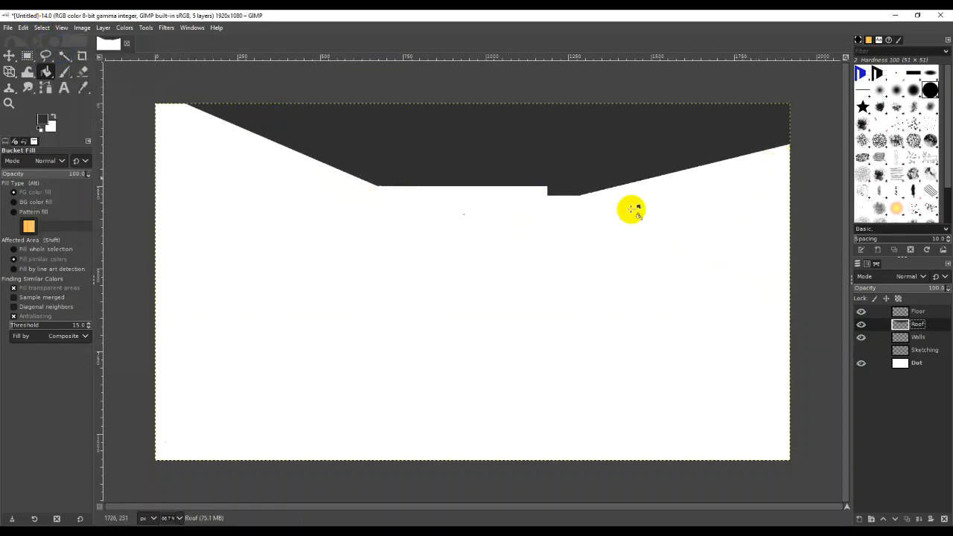
left_click_drag(315, 149, 240, 128)
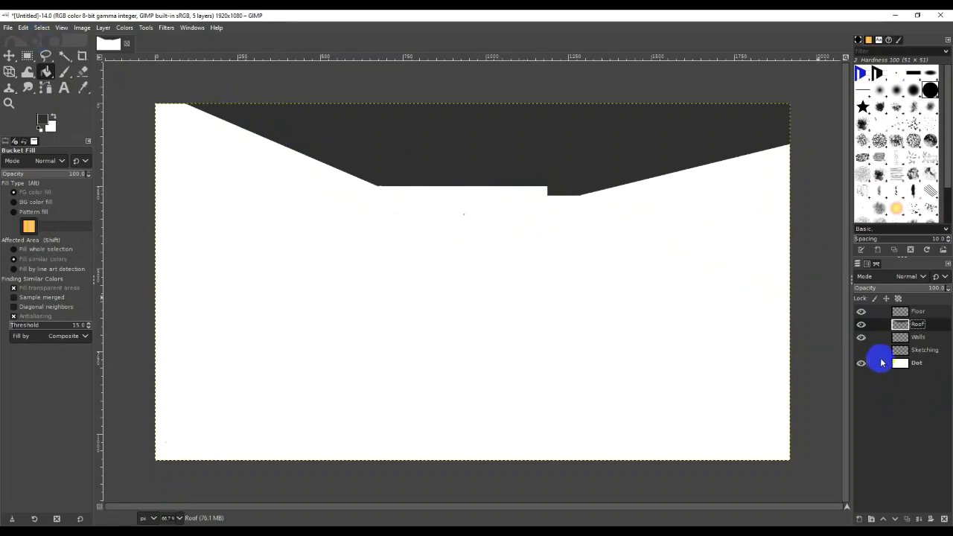
left_click(862, 352)
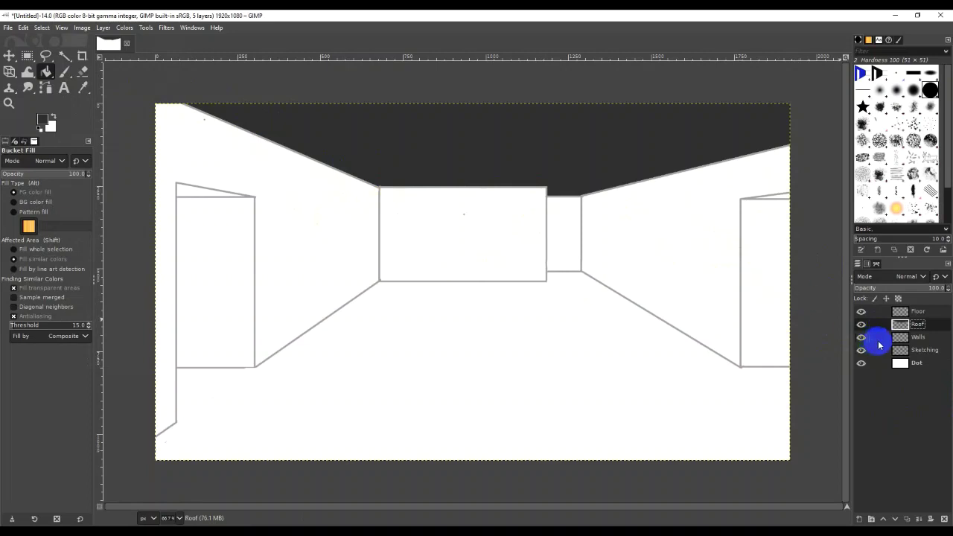
Check the roof fill's edges against the perspective lines with the Sketching layer hidden and shown again
left_click(862, 352)
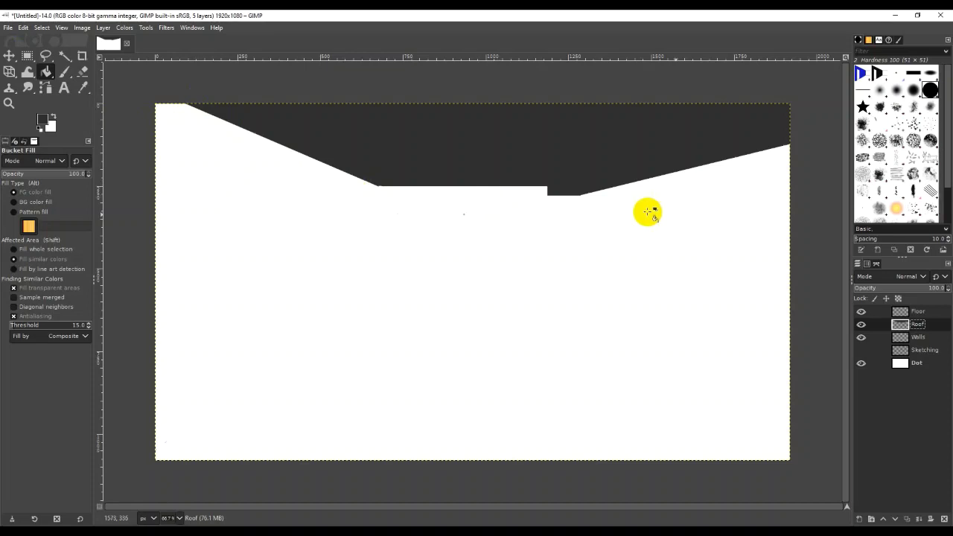
left_click(861, 350)
left_click(552, 192)
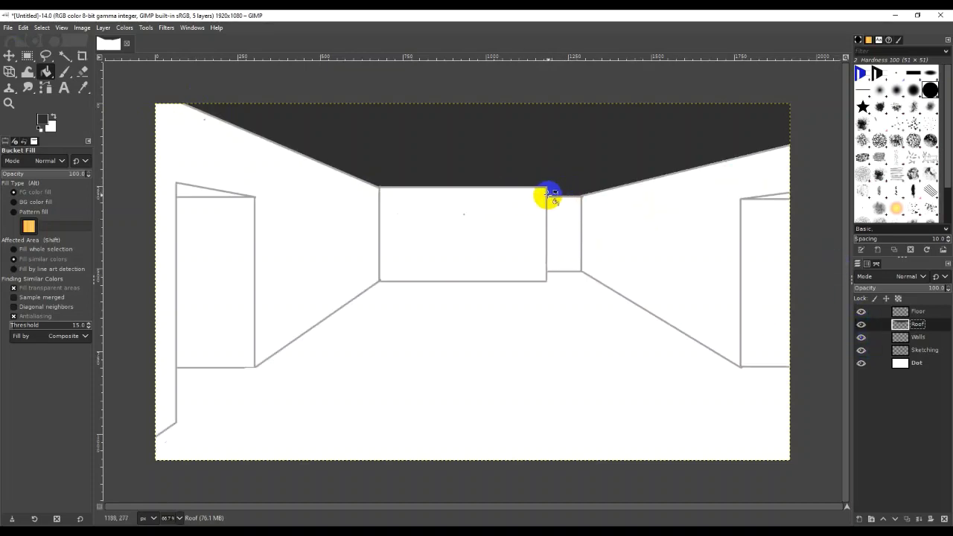
left_click(881, 348)
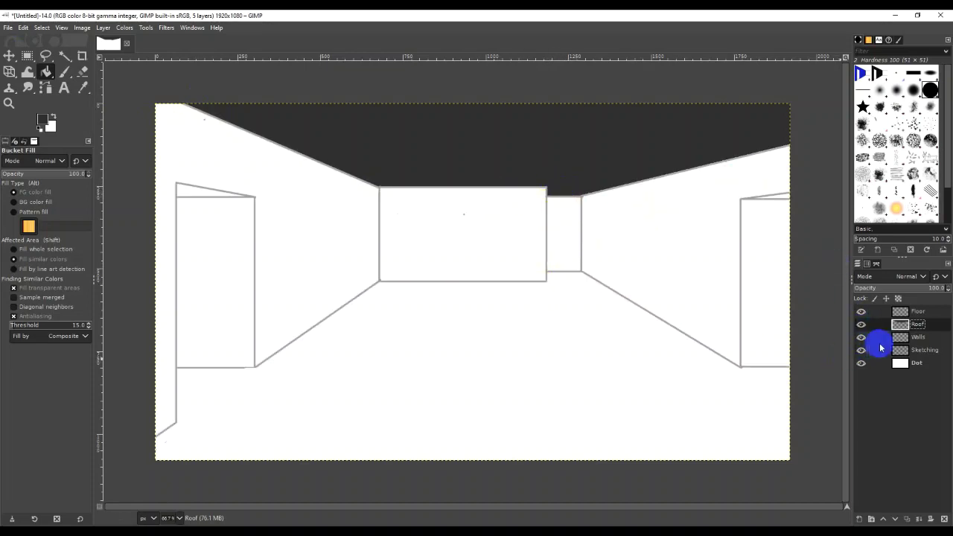
left_click(466, 190)
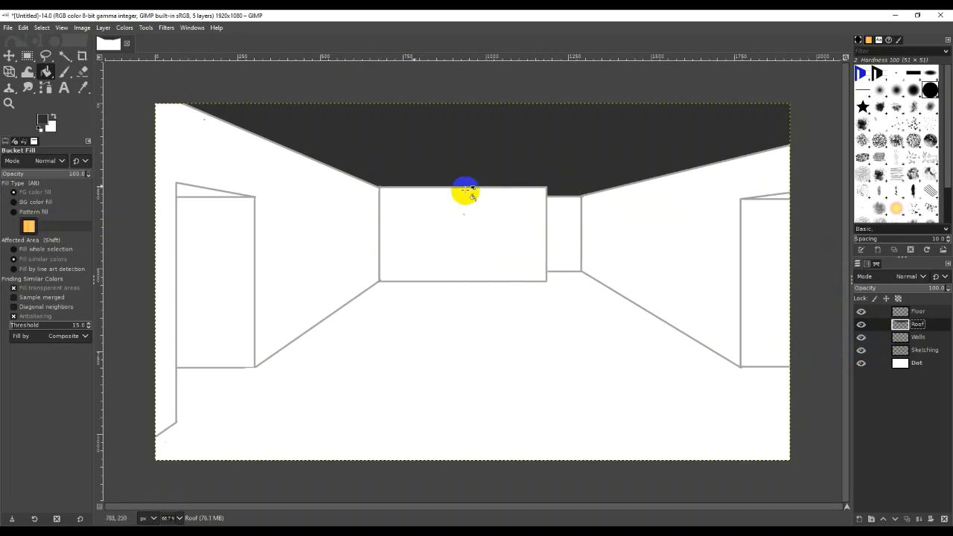
Move the Sketching layer to the top of the layer stack and lower its opacity to about 34
left_click(921, 350)
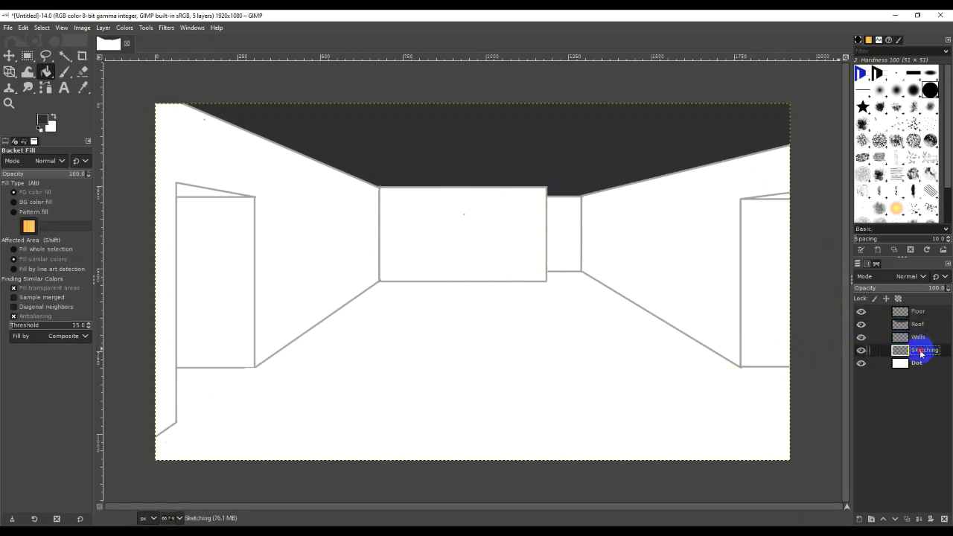
mouse_move(922, 354)
left_mouse_down()
mouse_move(915, 315)
mouse_move(948, 287)
left_mouse_up()
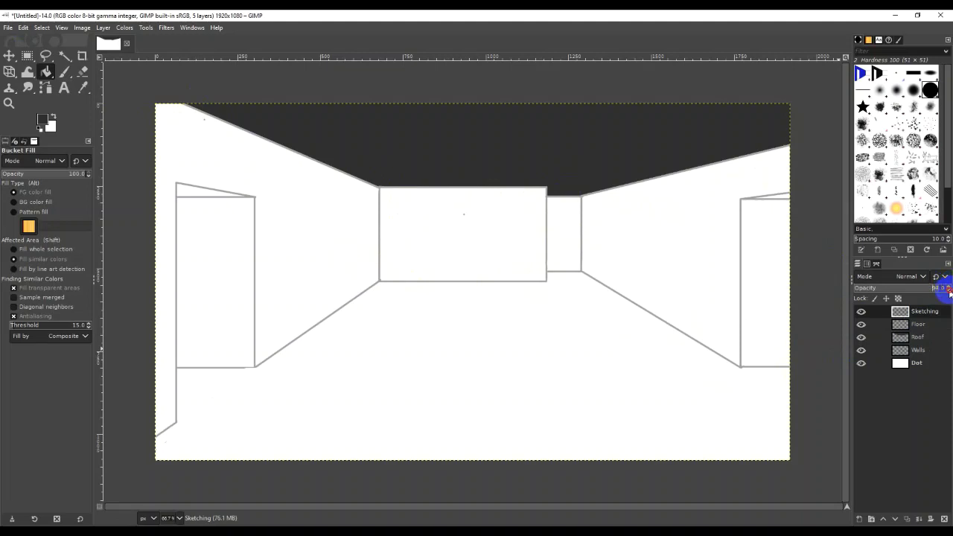
left_click_drag(950, 294, 886, 285)
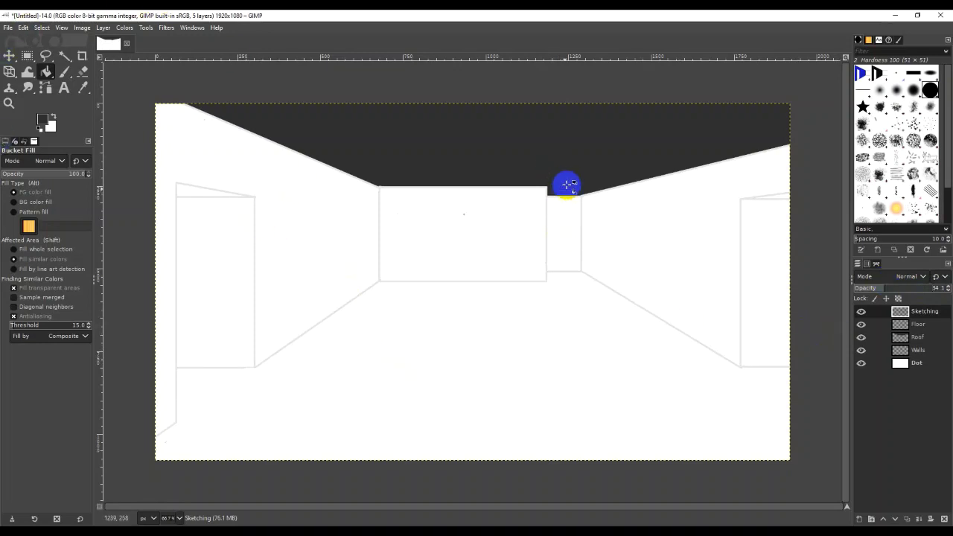
Make the Roof layer the active layer
left_click(901, 350)
left_click(918, 337)
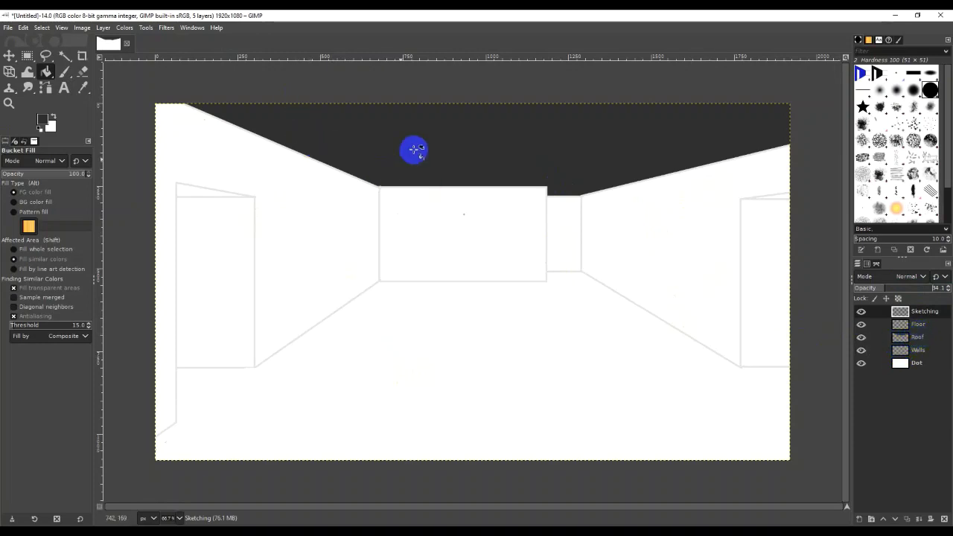
left_click(796, 239)
left_click(922, 314)
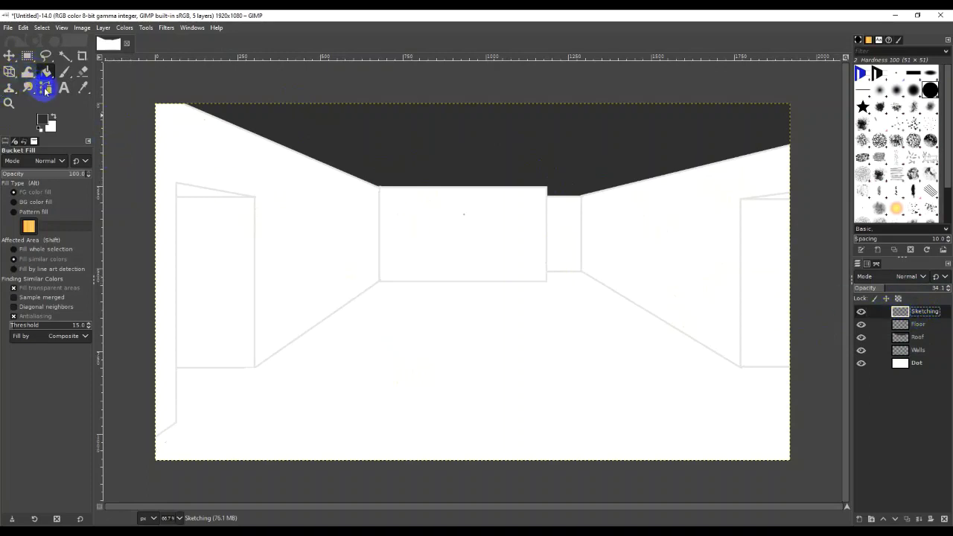
left_click(40, 128)
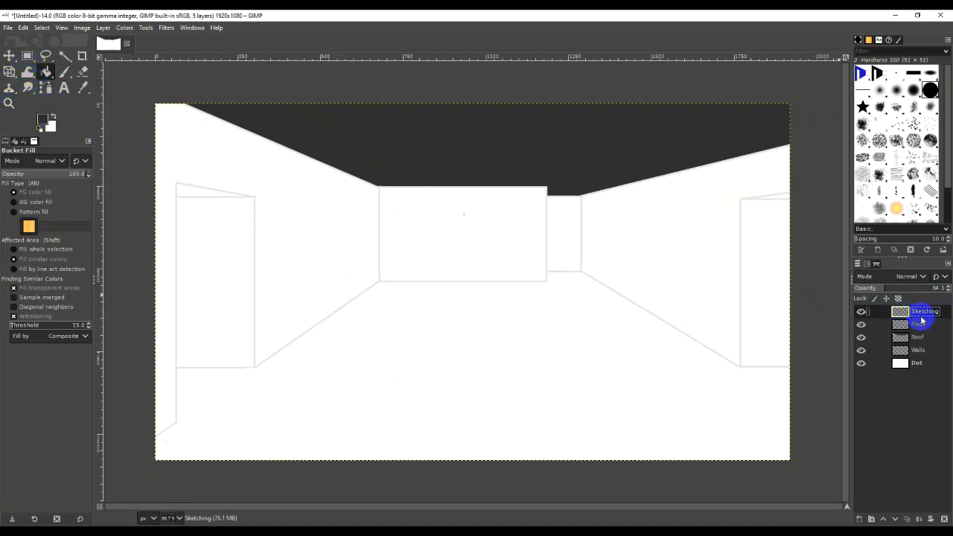
left_click(920, 338)
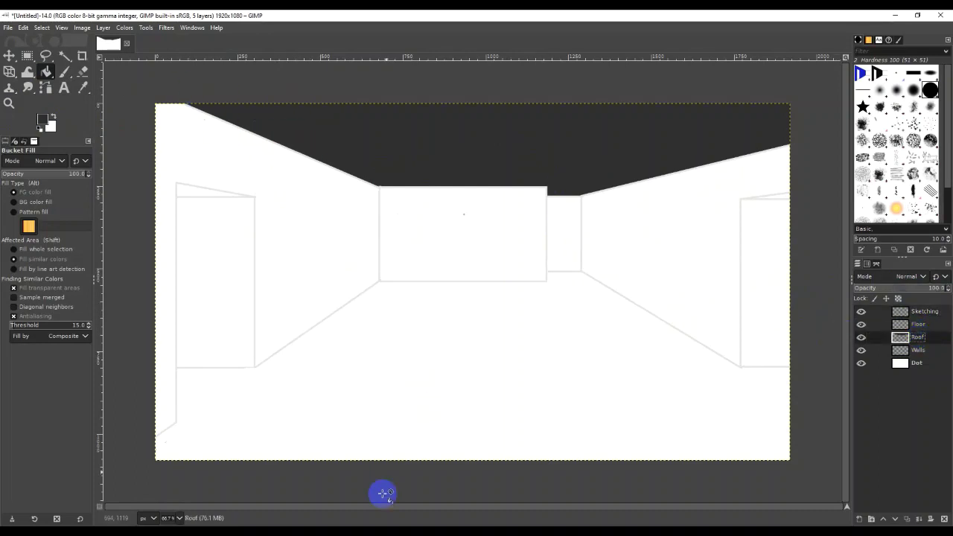
Switch to Photos to examine the ceiling lighting in Space_Ref_Collage.jpg and return to GIMP
mouse_move(563, 525)
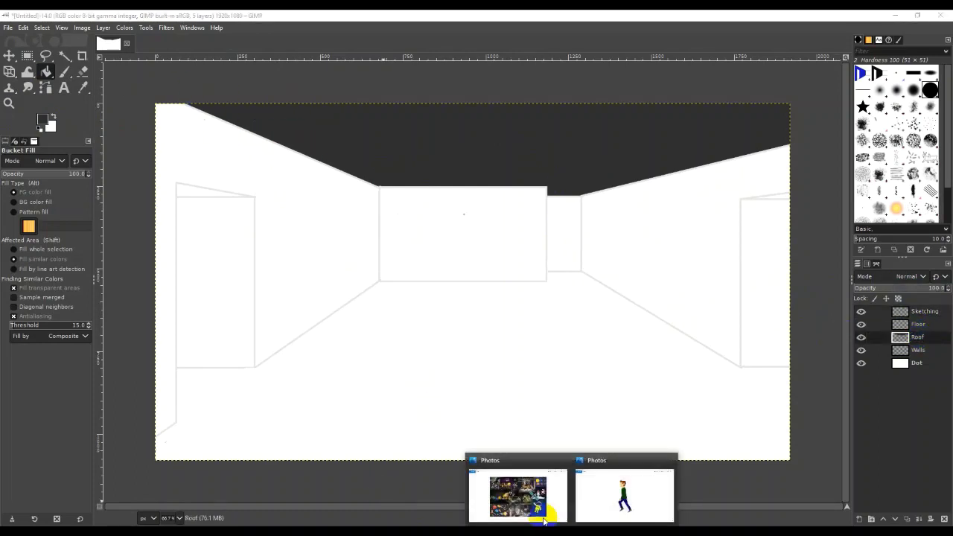
left_click(528, 502)
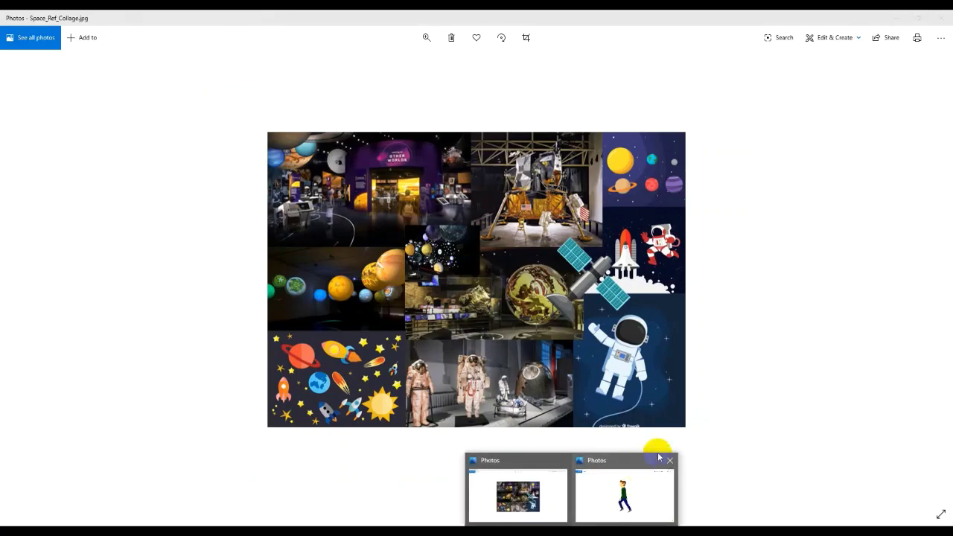
left_click(665, 458)
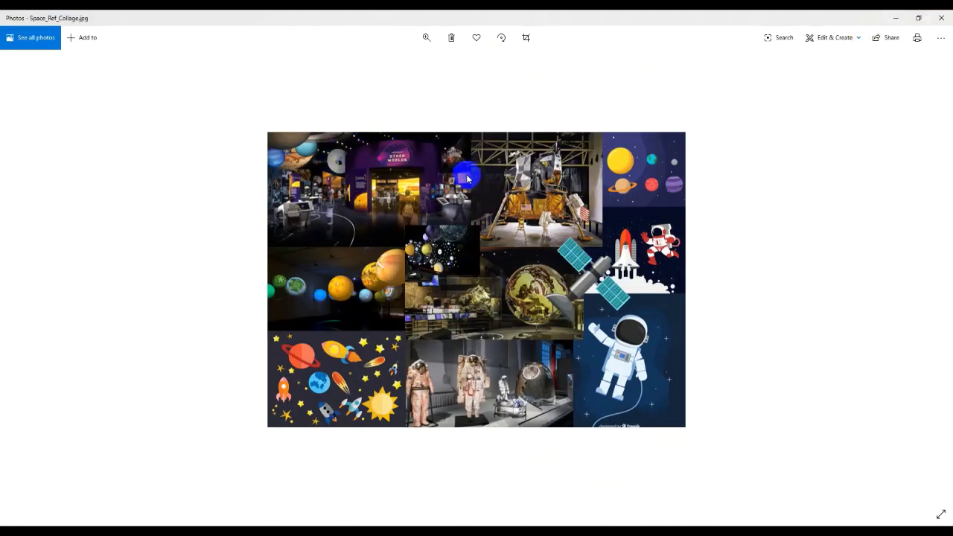
left_click(899, 19)
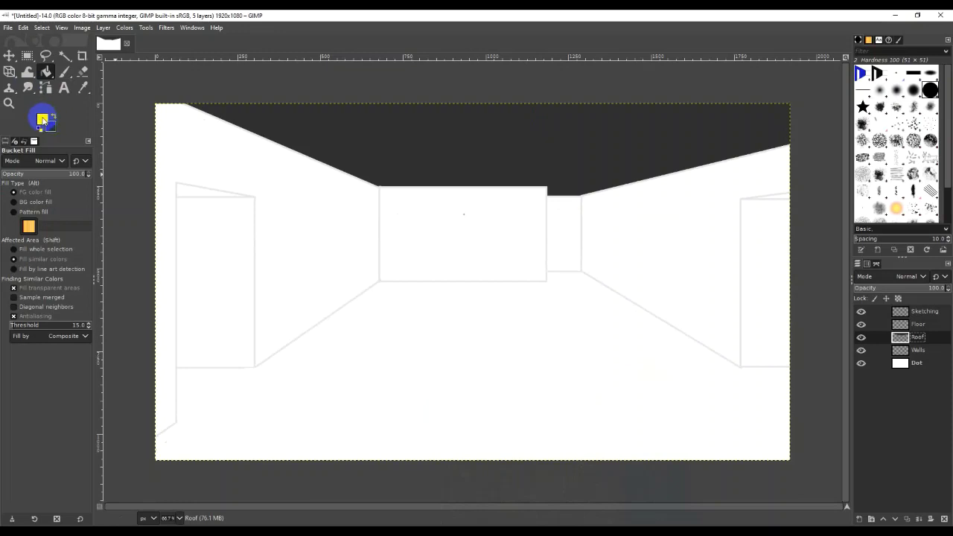
Set the foreground colour to white, ffffff
left_click(42, 119)
left_click(12, 69)
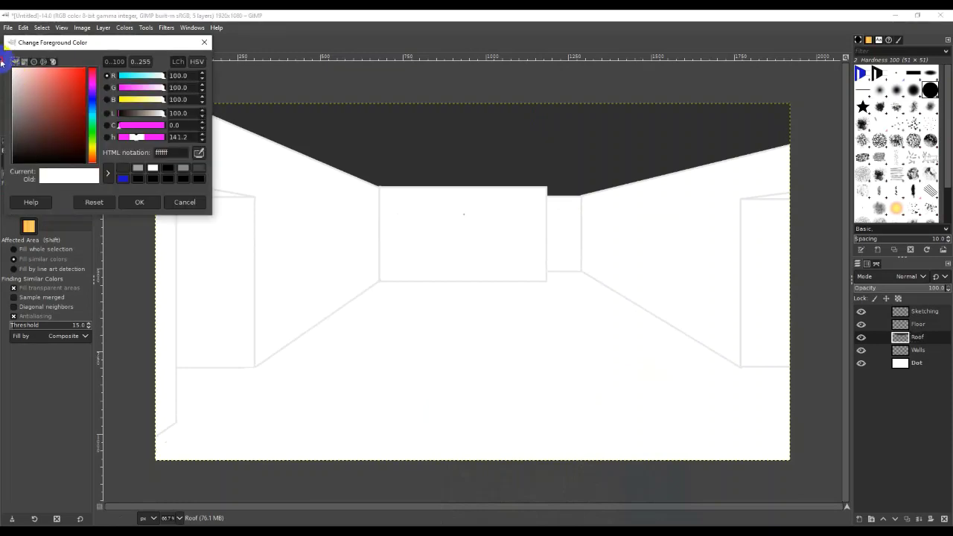
left_click(140, 202)
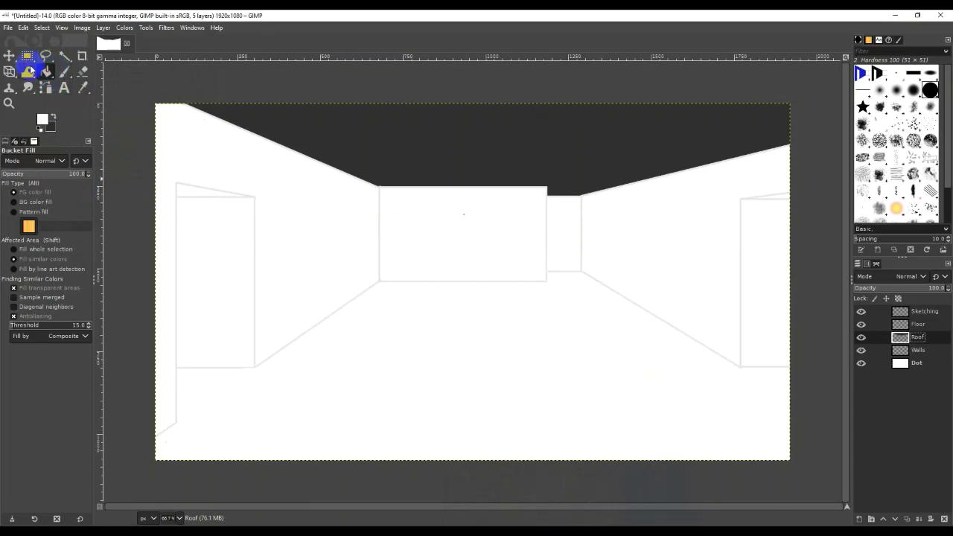
left_click(45, 76)
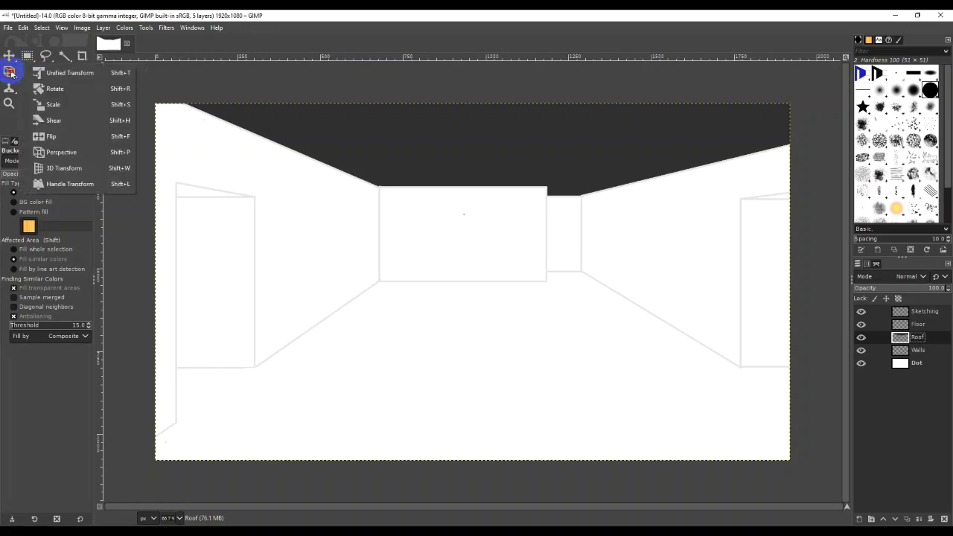
left_click(10, 73)
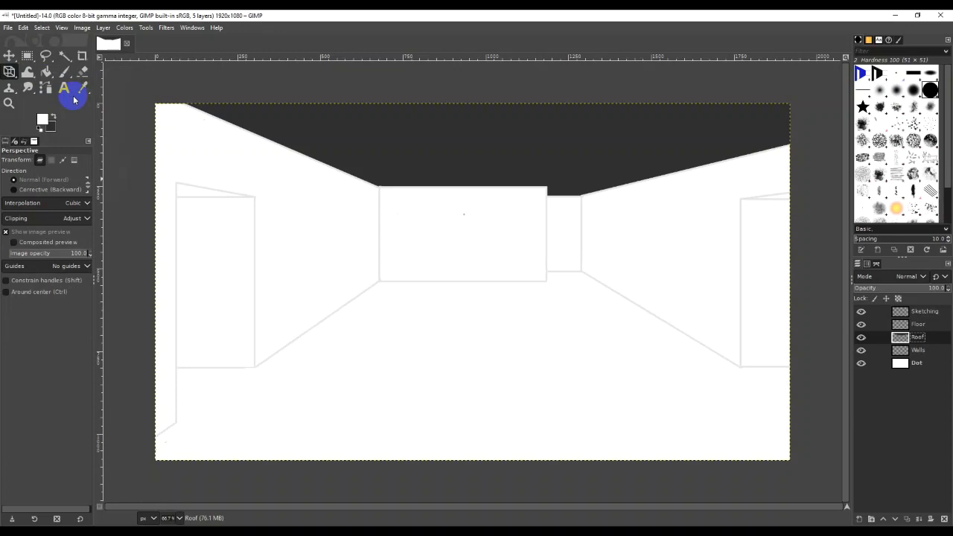
key("m")
mouse_move(32, 57)
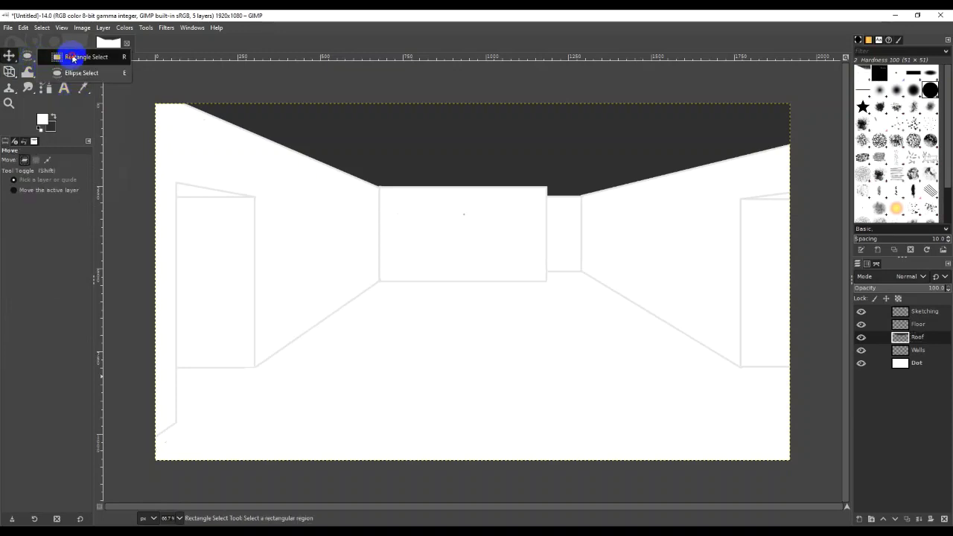
left_click(97, 55)
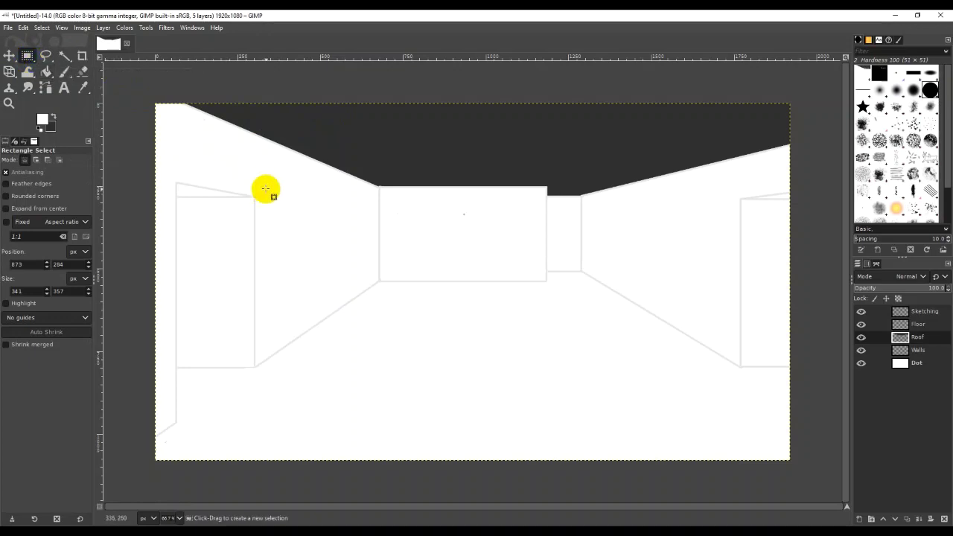
Search the available actions for "el" and activate the Ellipse Select tool
key("slash")
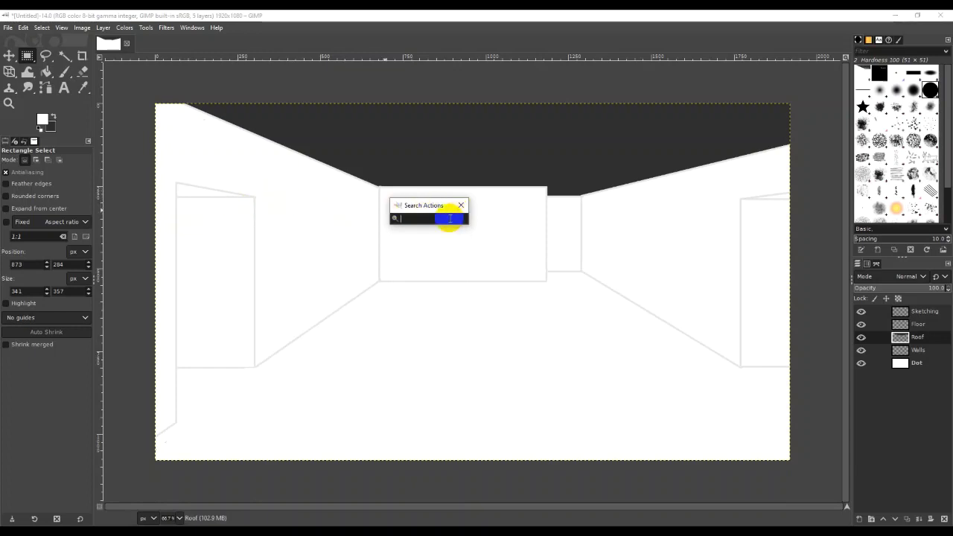
type("ell")
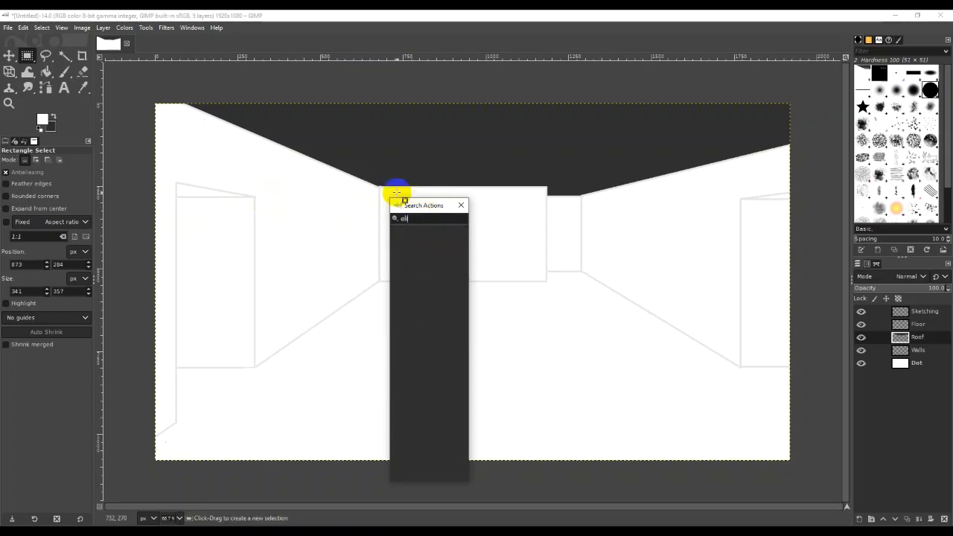
key("BackSpace")
key("BackSpace")
type("l")
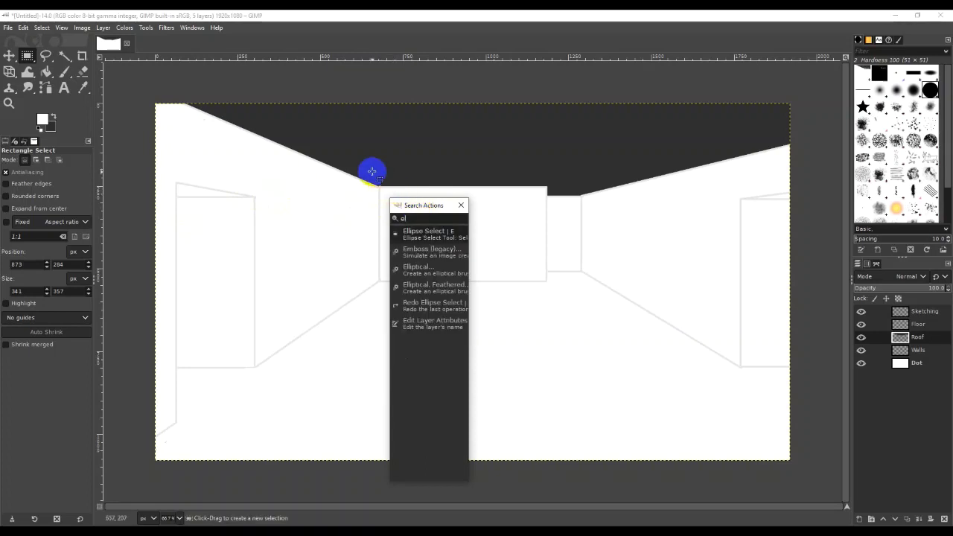
left_click(432, 233)
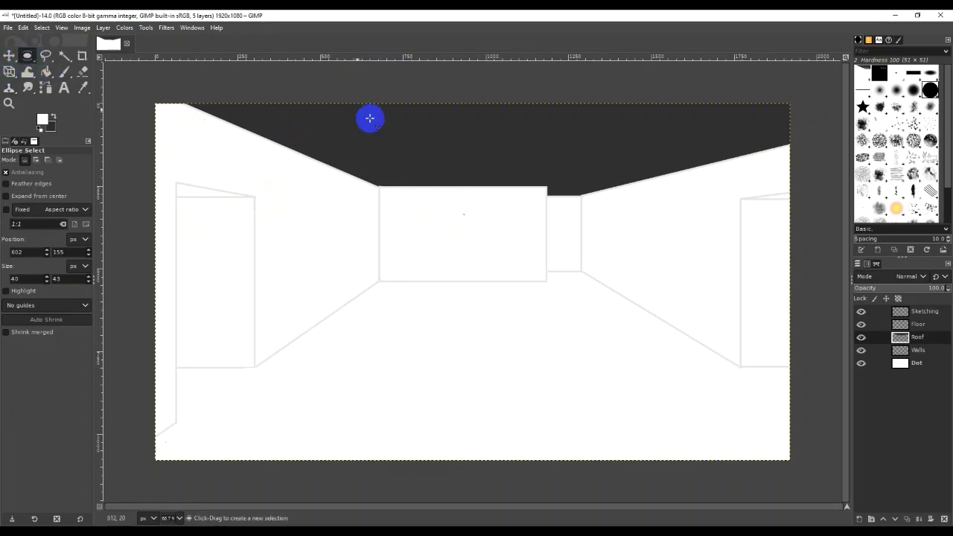
Select a flat ellipse about 28 × 10 px near the dark ceiling's upper-left corner and fill it with the white foreground colour
left_click_drag(254, 113, 262, 120)
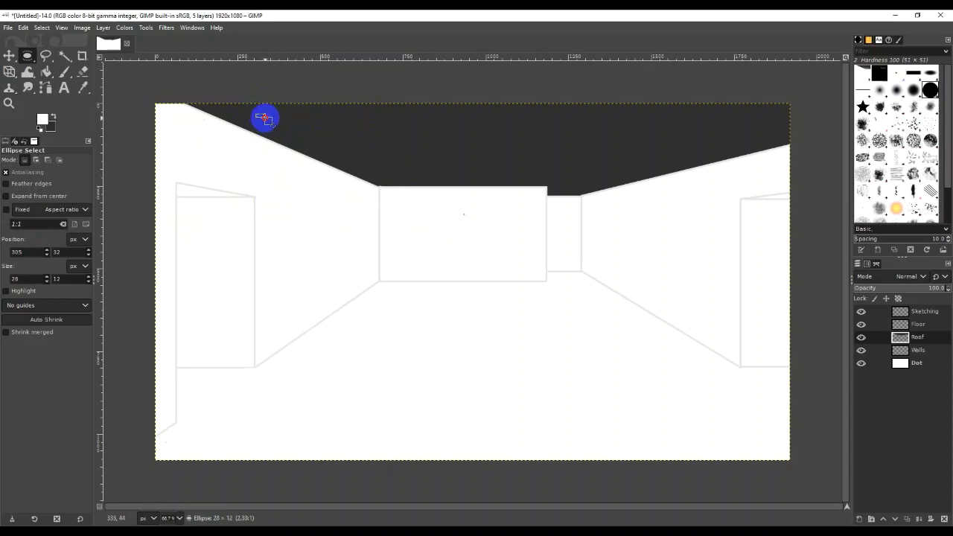
left_click_drag(263, 117, 268, 120)
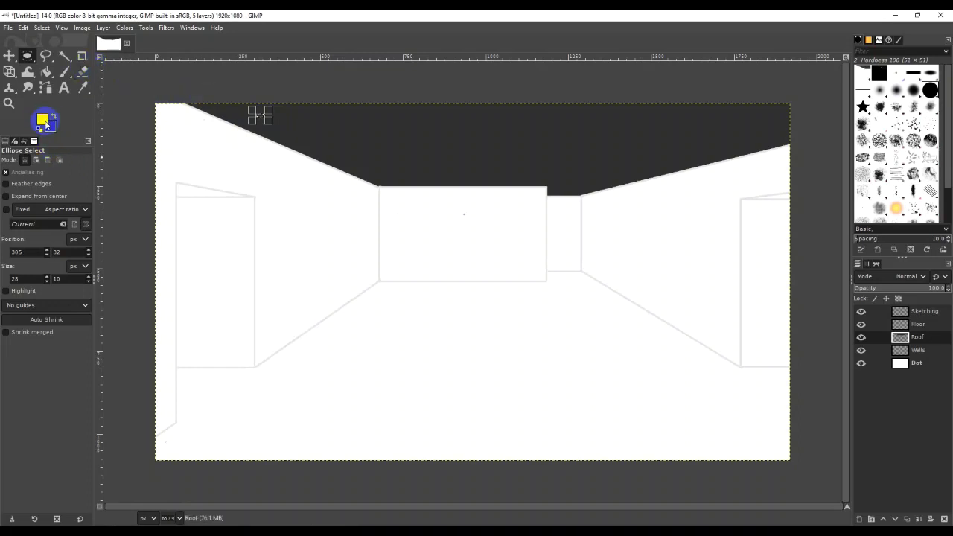
left_click(23, 27)
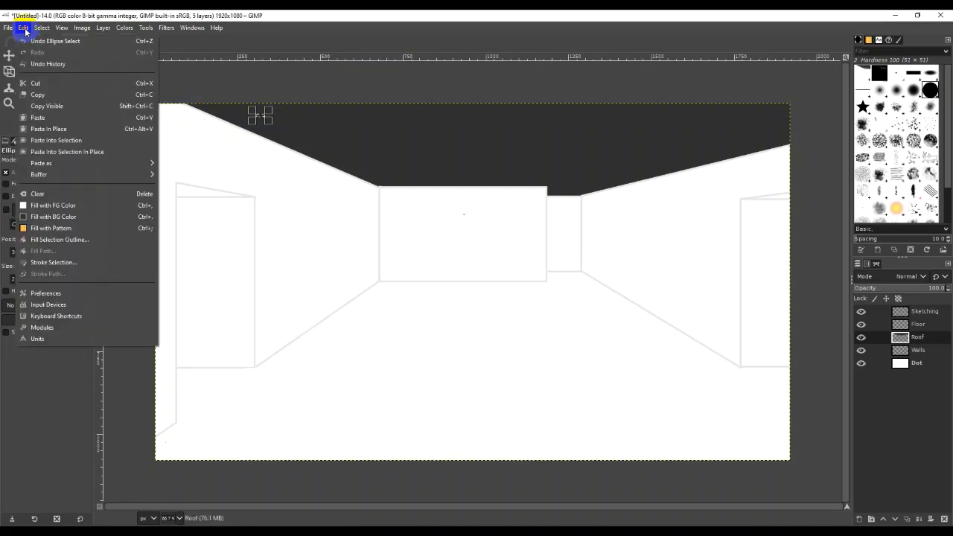
left_click(67, 205)
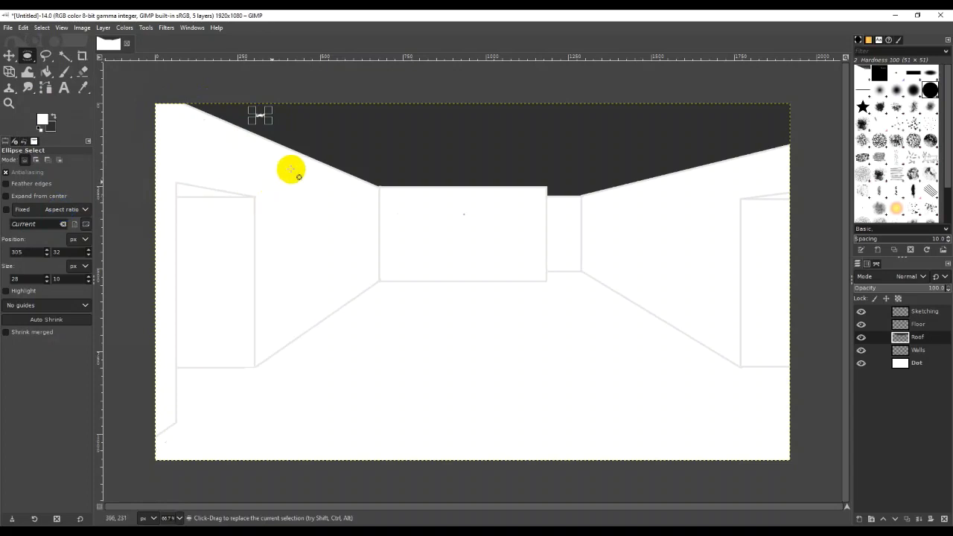
Copy the white ceiling ellipse, paste it as a floating selection and move the copy diagonally down along the ceiling's left edge
left_click(13, 59)
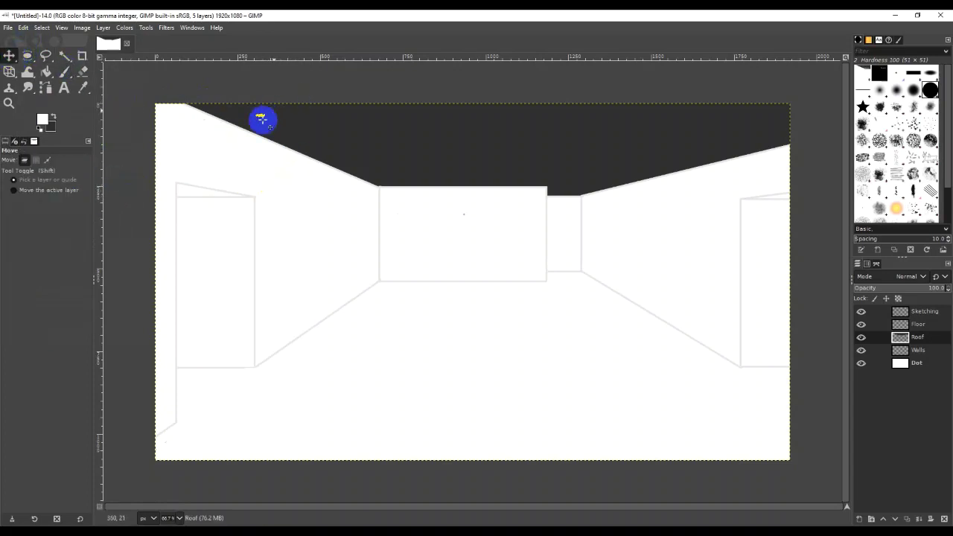
mouse_move(264, 115)
left_mouse_down()
mouse_move(465, 211)
mouse_move(259, 112)
left_mouse_up()
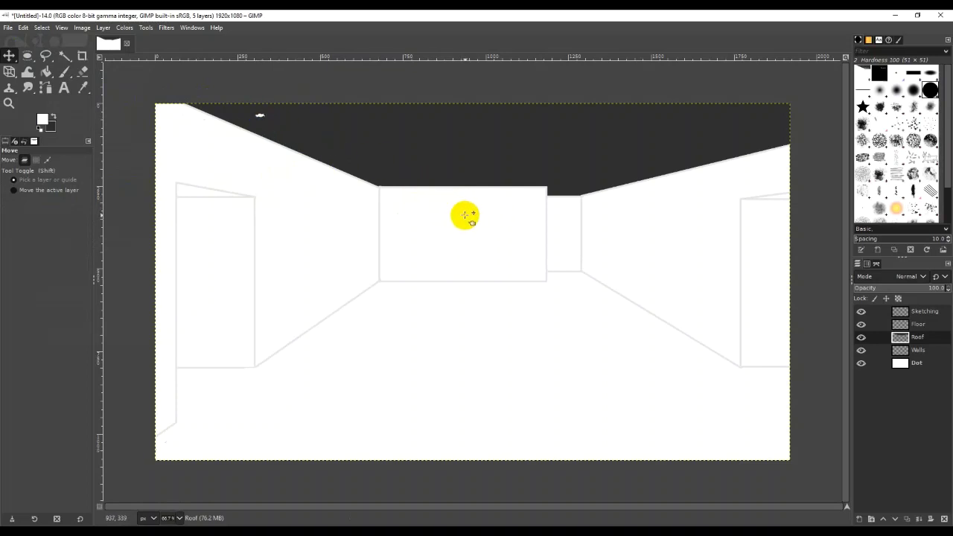
left_click_drag(440, 201, 263, 117)
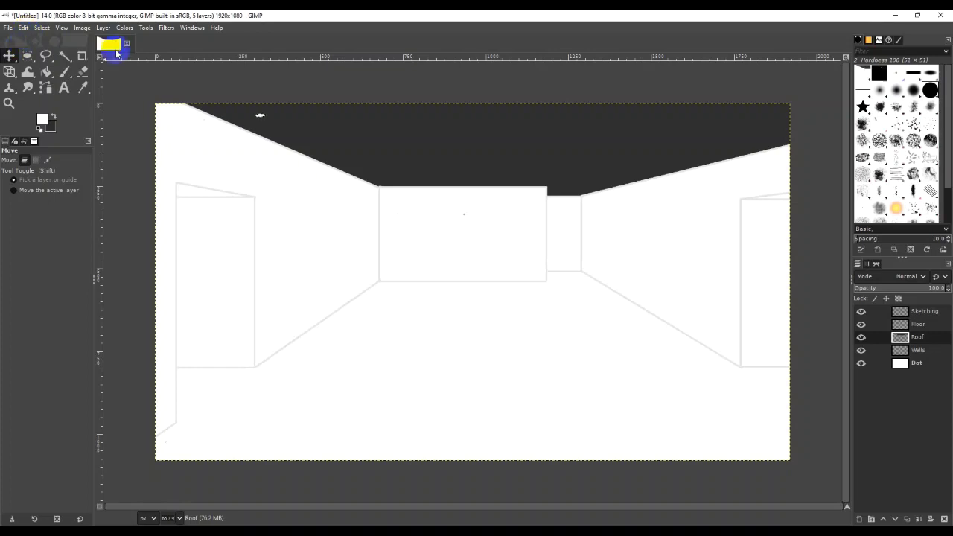
left_click(47, 159)
key("ctrl+c")
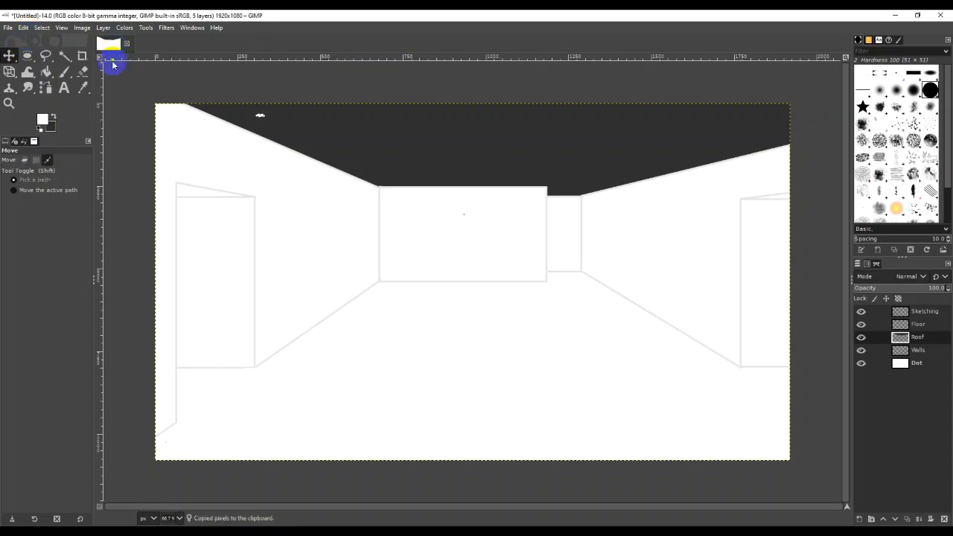
key("ctrl+v")
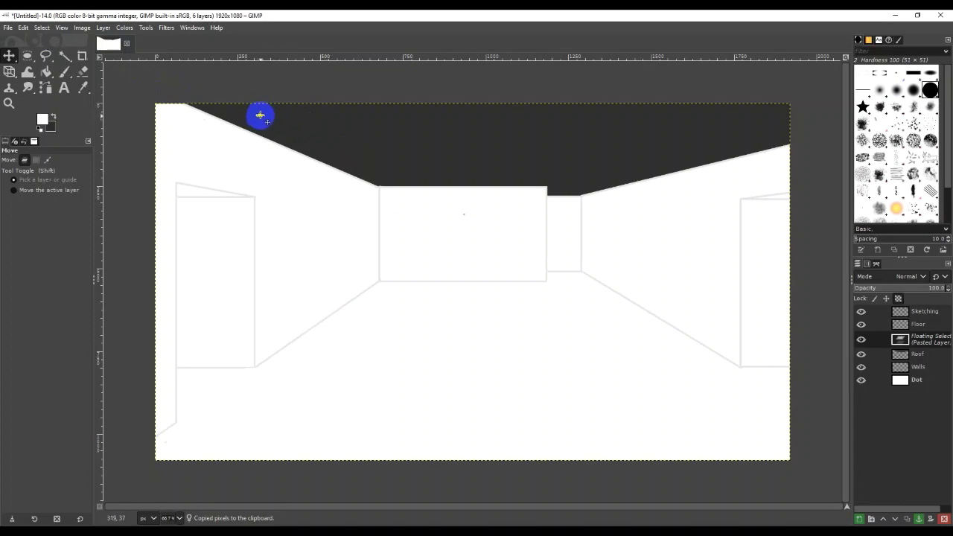
left_click_drag(265, 117, 283, 123)
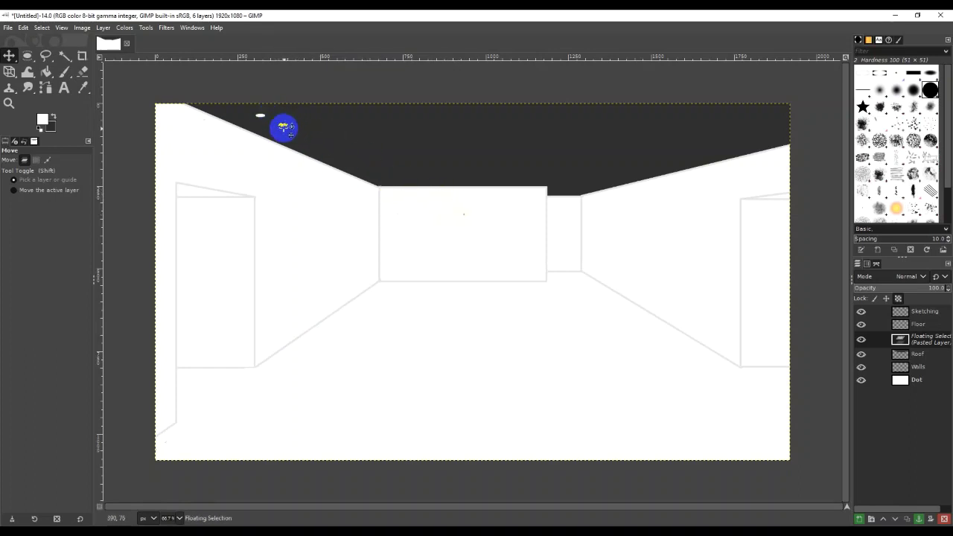
Copy the second ceiling ellipse, place a third white light diagonally below it along the ceiling's left edge, and anchor it to the Roof layer
key("ctrl+c")
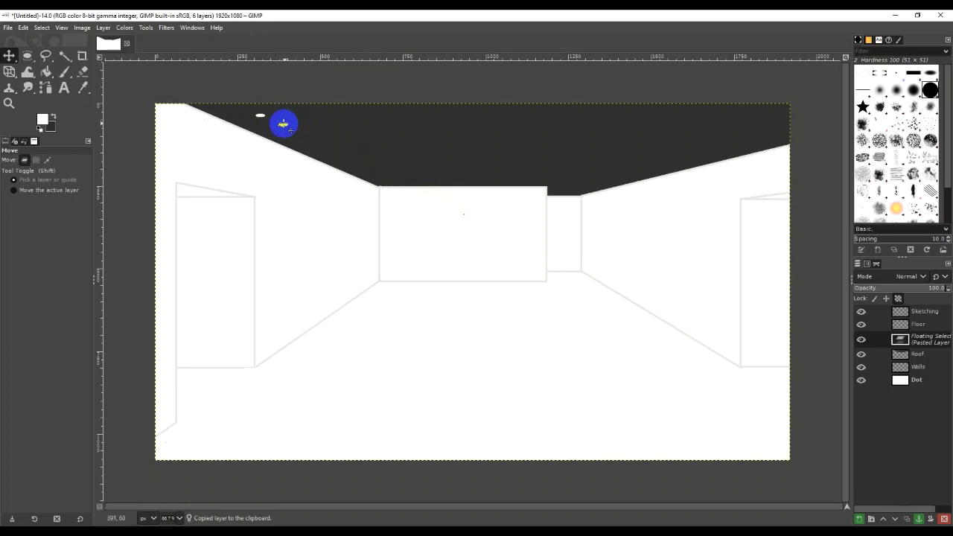
left_click_drag(283, 124, 301, 136)
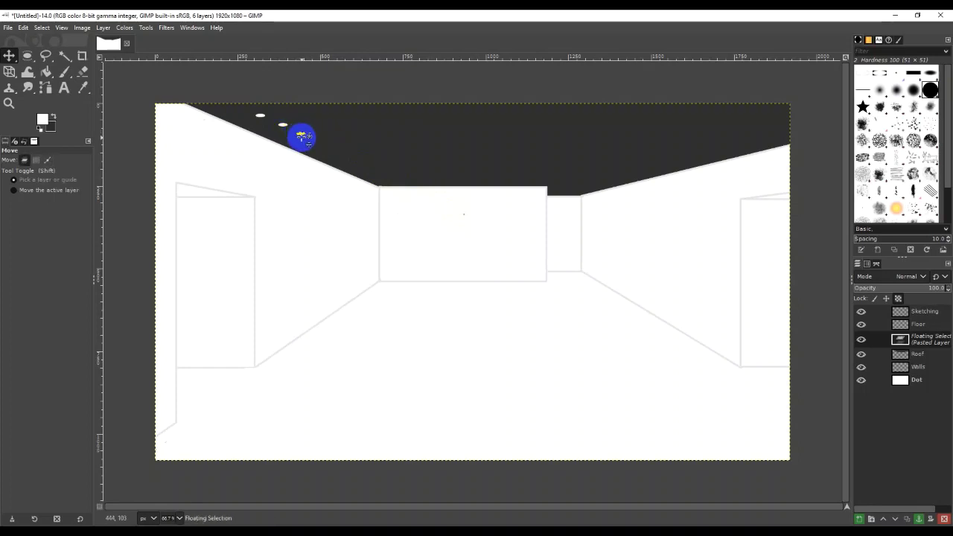
key("ctrl+c")
mouse_move(306, 140)
left_mouse_down()
mouse_move(288, 124)
mouse_move(319, 144)
left_mouse_up()
key("ctrl+h")
key("ctrl+z")
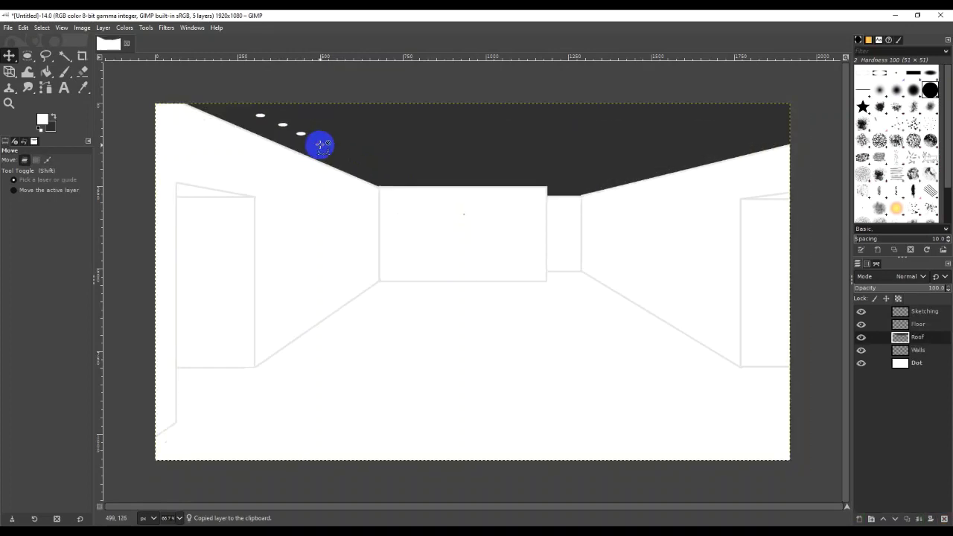
Paste two more light ellipses, placing the fourth about 58 px across and 28 px down from the third and the fifth at similar spacing
key("ctrl+v")
left_click_drag(301, 134, 325, 149)
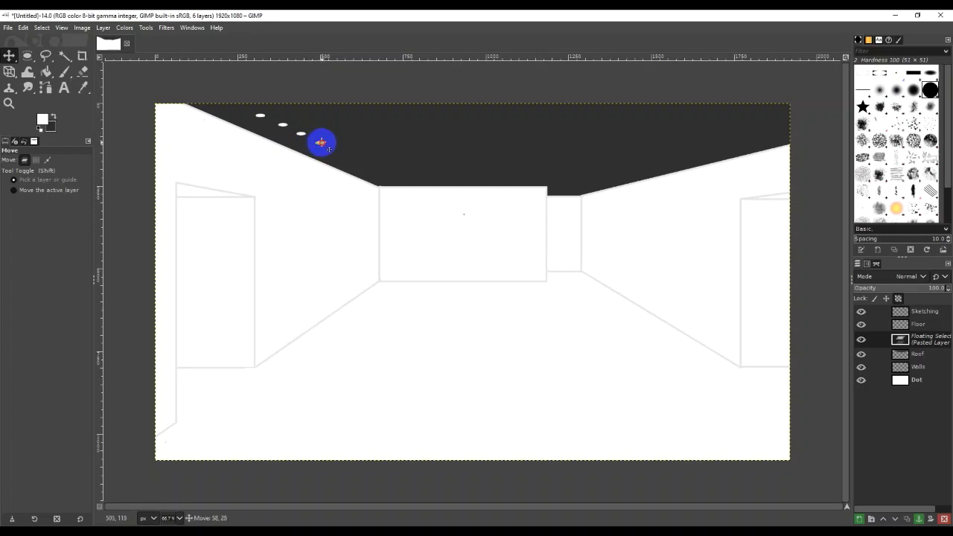
mouse_move(328, 150)
left_mouse_down()
mouse_move(320, 142)
mouse_move(341, 157)
left_mouse_up()
key("ctrl+c")
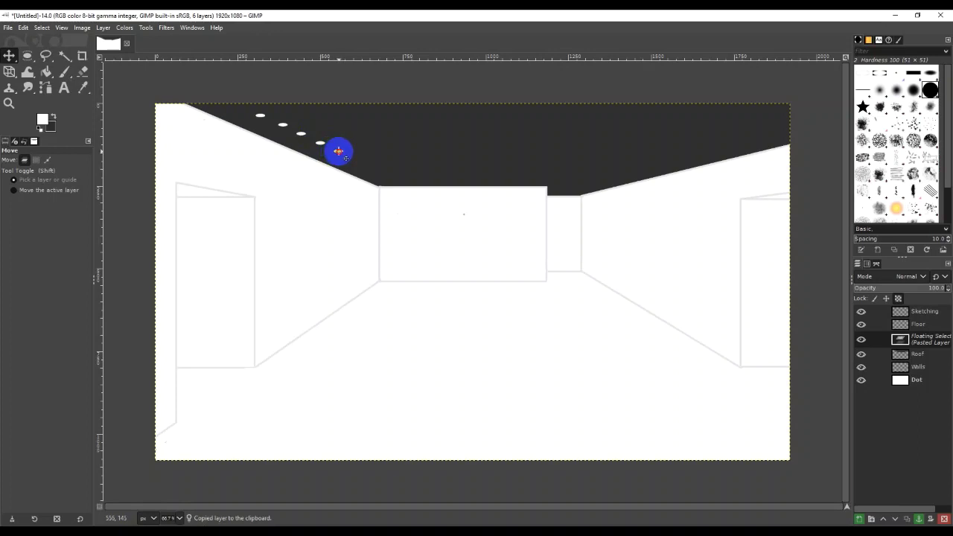
left_click_drag(346, 158, 345, 161)
key("ctrl+h")
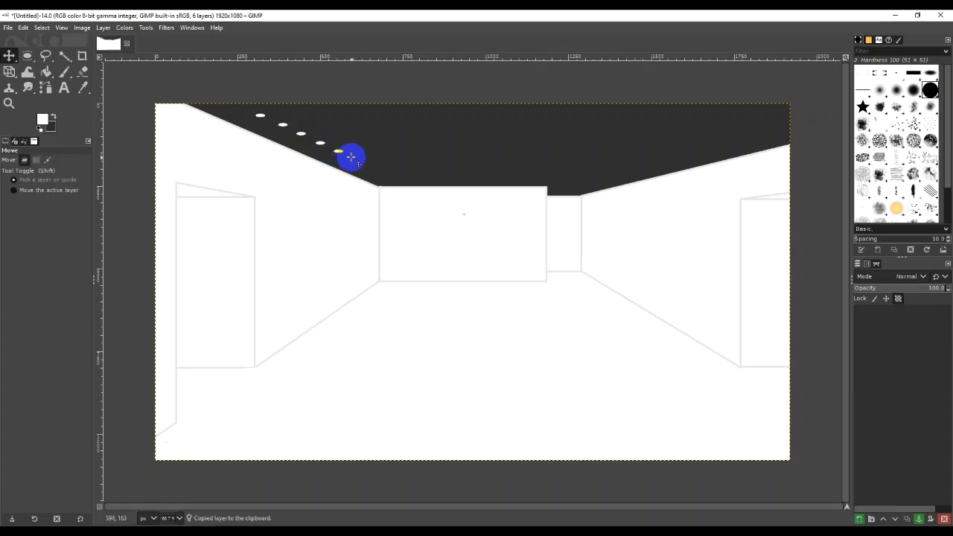
Paste another white ellipse and place it as the sixth light in the diagonal row, near the back wall's upper-left corner
key("ctrl+v")
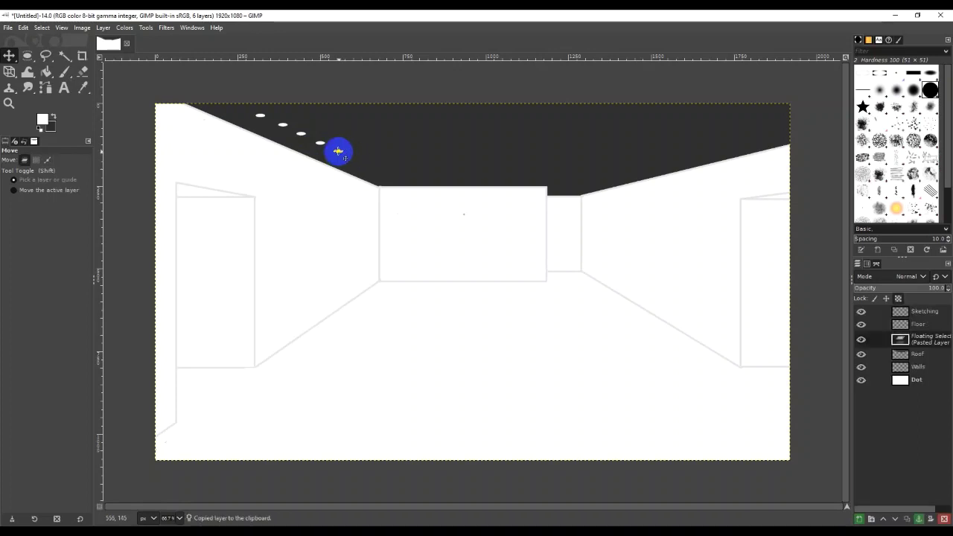
left_click_drag(345, 157, 356, 163)
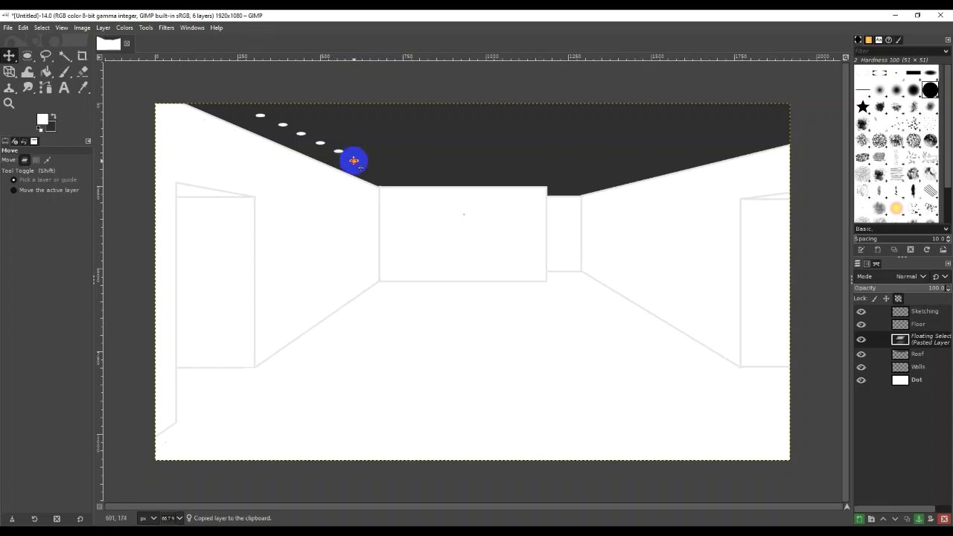
mouse_move(359, 162)
left_mouse_down()
mouse_move(291, 134)
mouse_move(393, 177)
mouse_move(362, 168)
left_mouse_up()
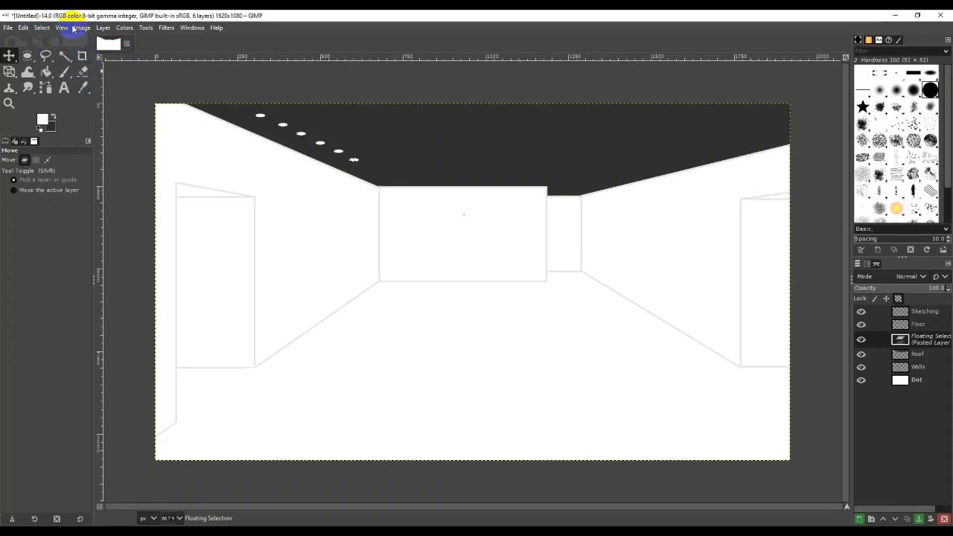
Bring up the available selection tools
left_click(146, 28)
mouse_move(164, 40)
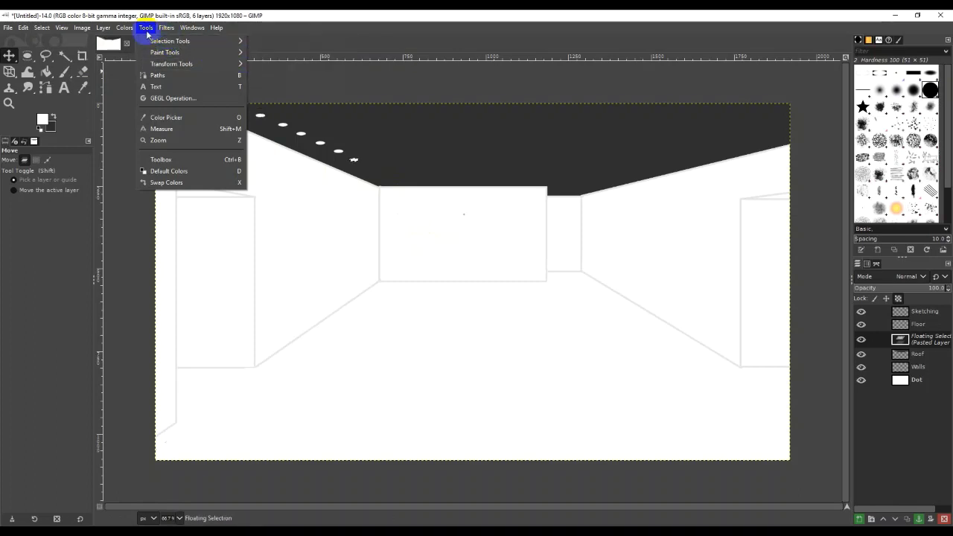
Scale the floating pasted light at the far end of the ceiling row to 22 × 6 px
mouse_move(238, 64)
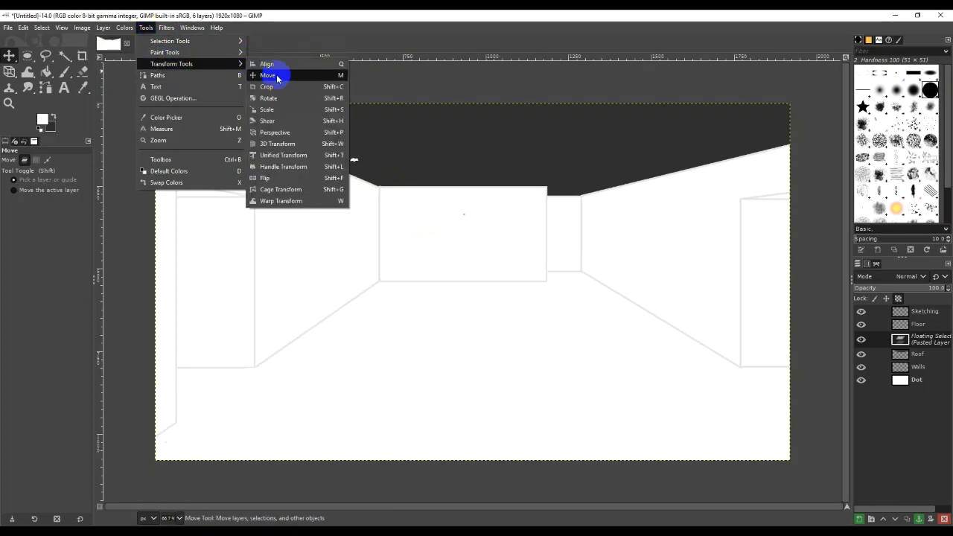
left_click(290, 109)
left_click(330, 153)
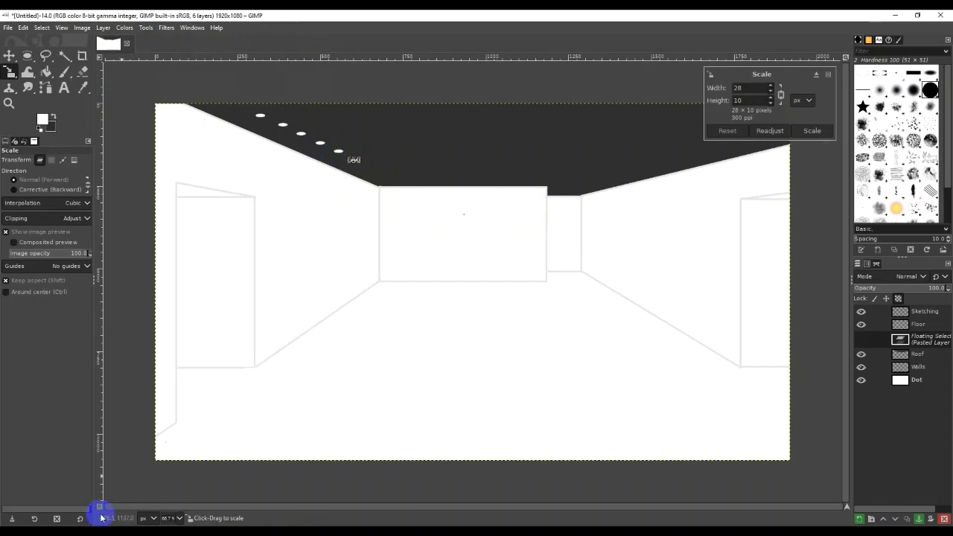
left_click_drag(340, 96, 361, 163)
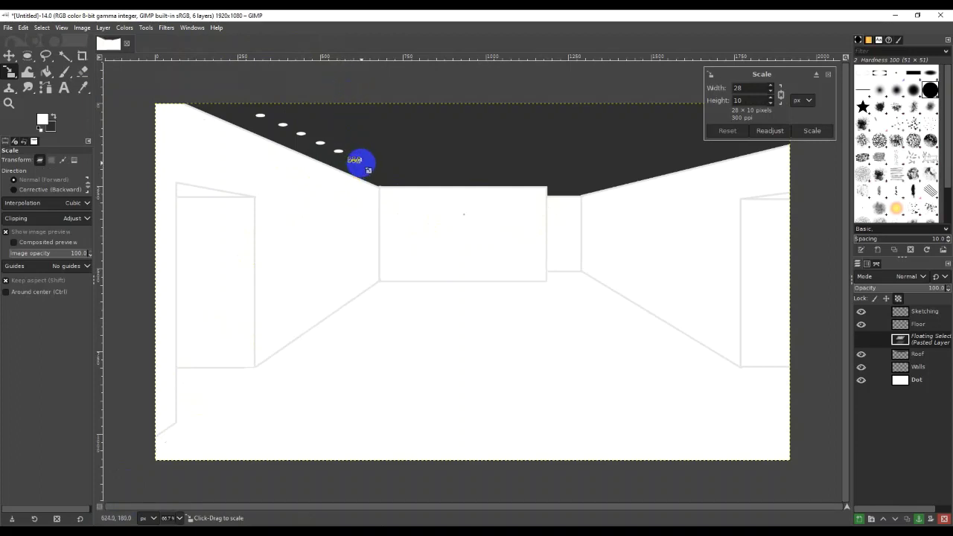
left_click(758, 91)
left_click_drag(755, 87, 703, 85)
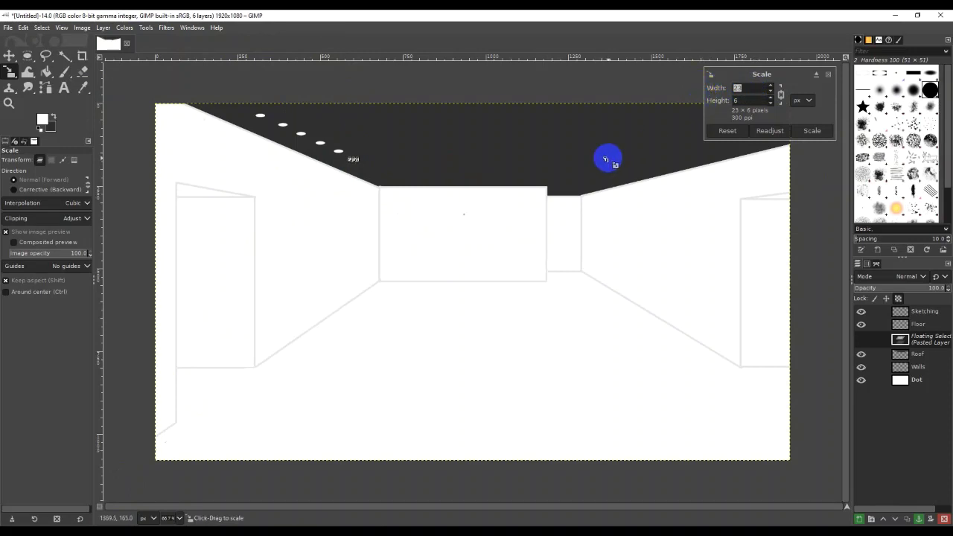
left_click_drag(605, 159, 400, 145)
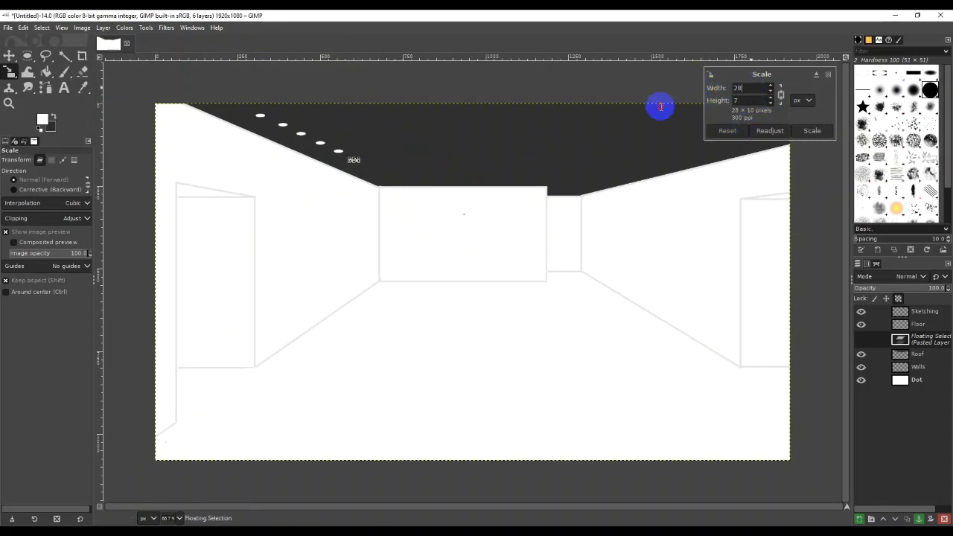
left_click_drag(749, 87, 679, 88)
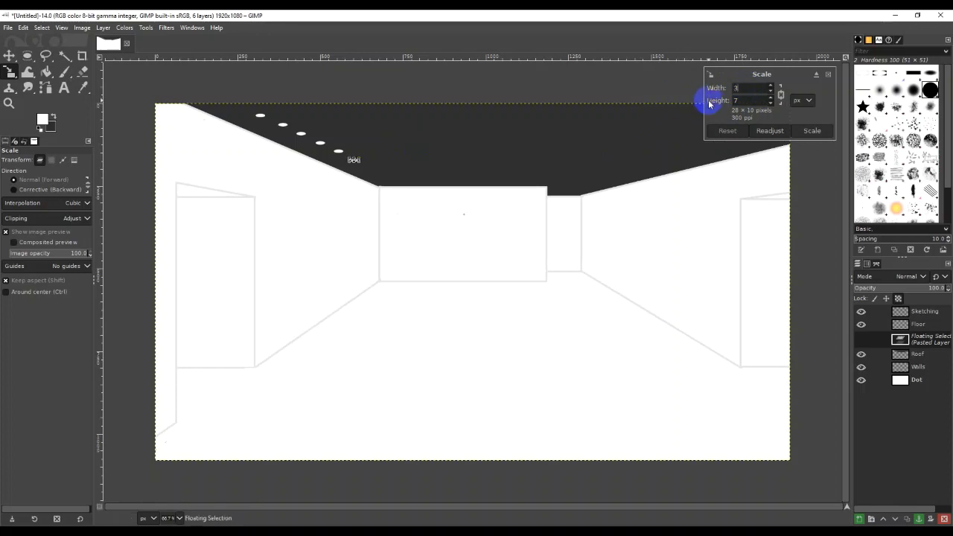
type("4")
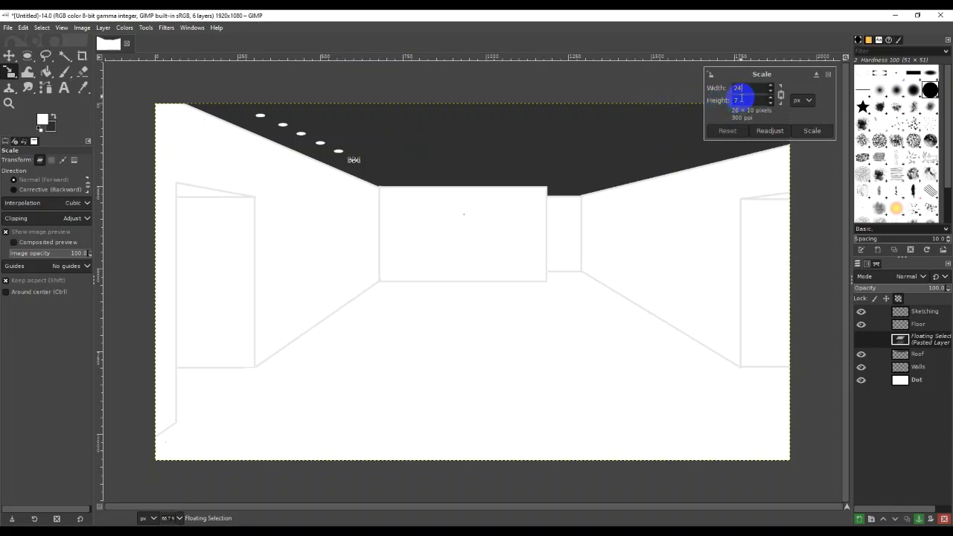
type("2")
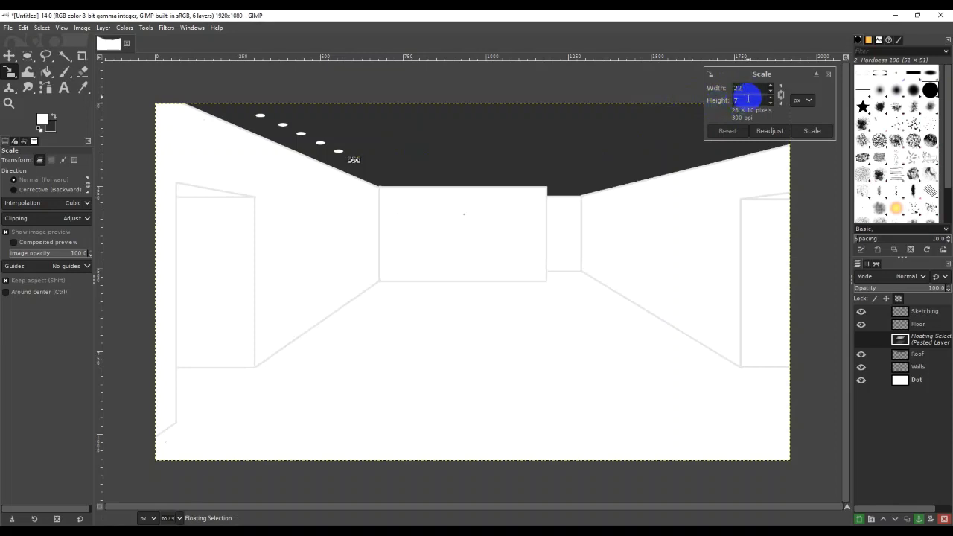
left_click(782, 95)
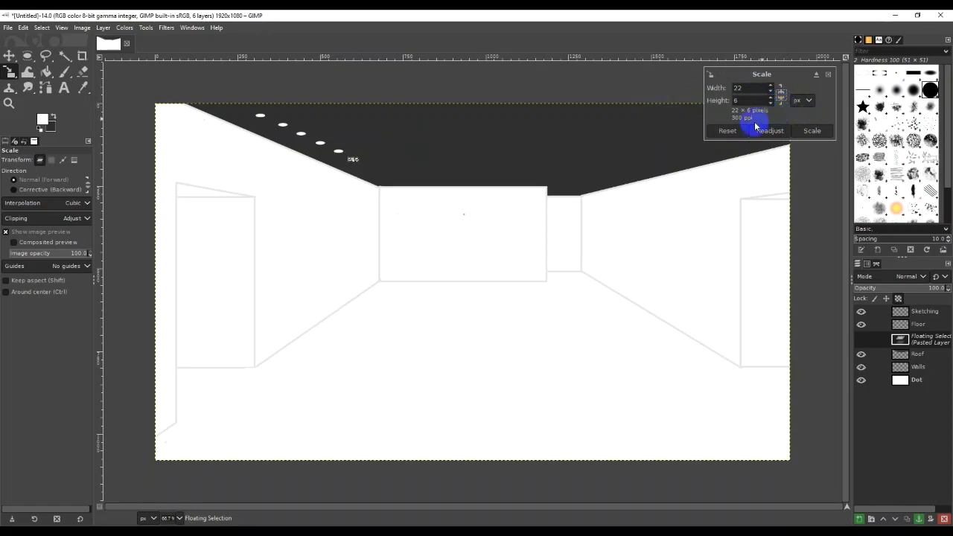
left_click(811, 130)
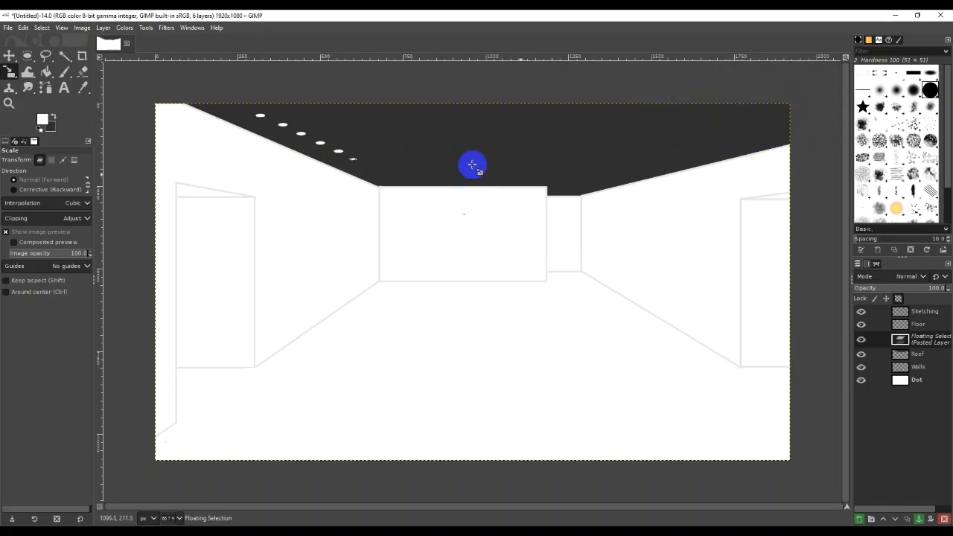
Copy the resized ceiling light and place the pasted copy one spot farther along the row toward the back wall
left_click_drag(360, 163, 340, 152)
left_click(338, 152)
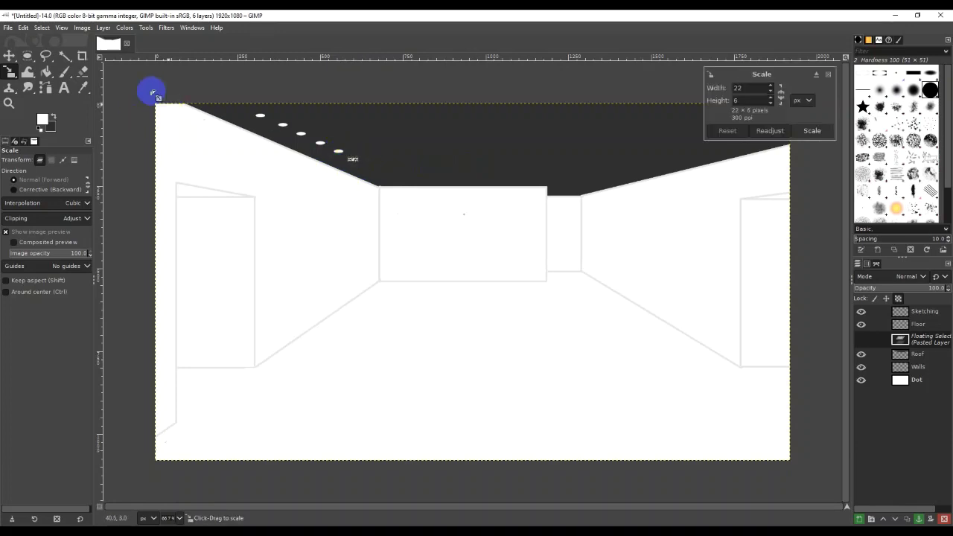
left_click(13, 57)
left_click(365, 164)
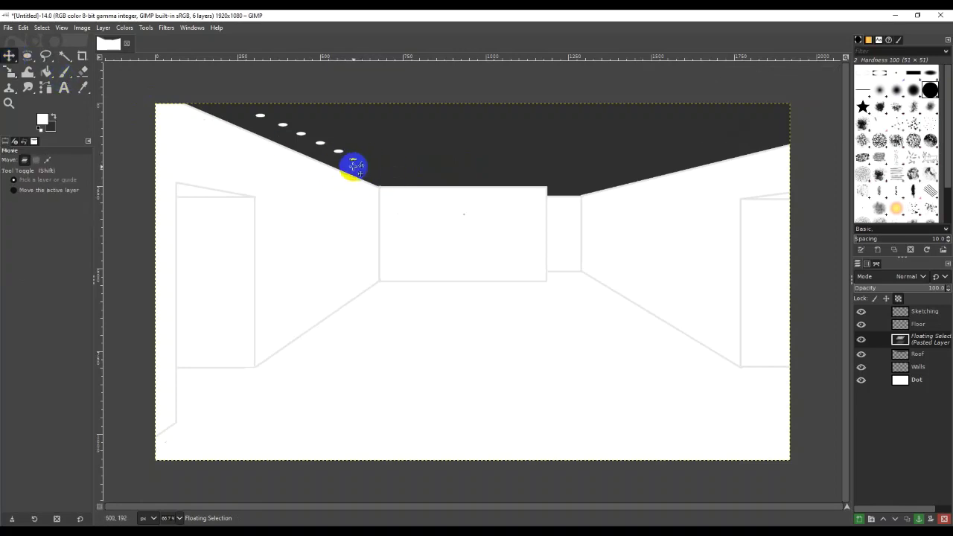
key("ctrl+c")
key("m")
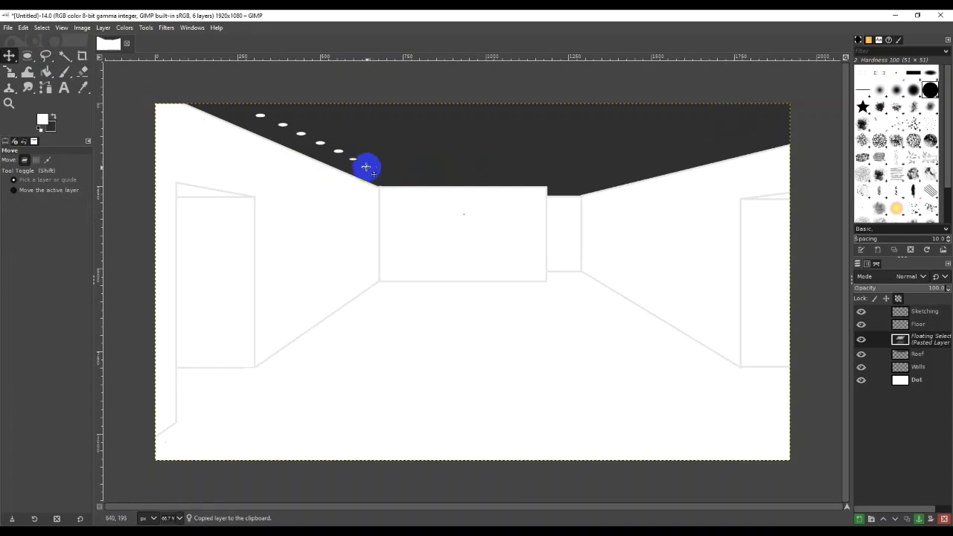
Scale the new light copy to 19 px wide with the height kept at 6 px
key("shift+s")
left_click(203, 71)
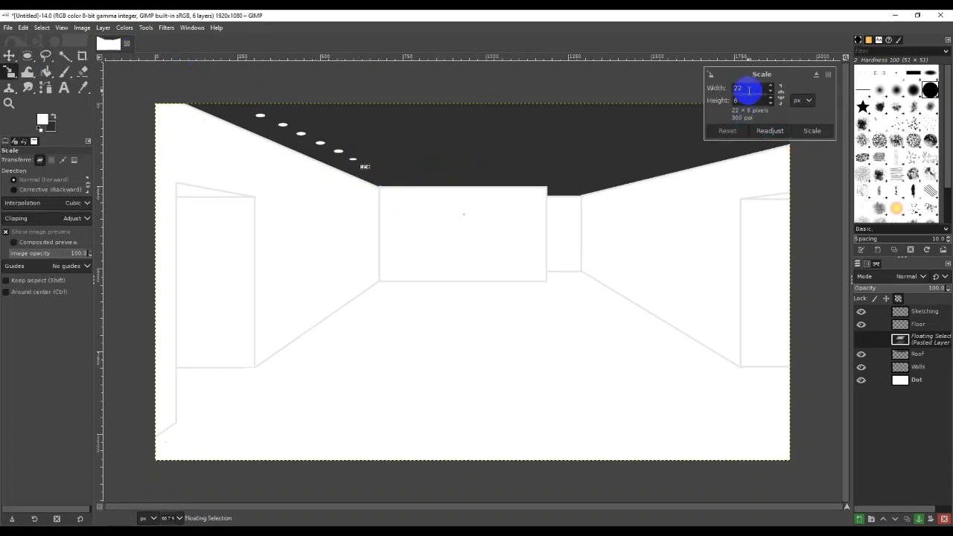
left_click_drag(737, 98, 708, 91)
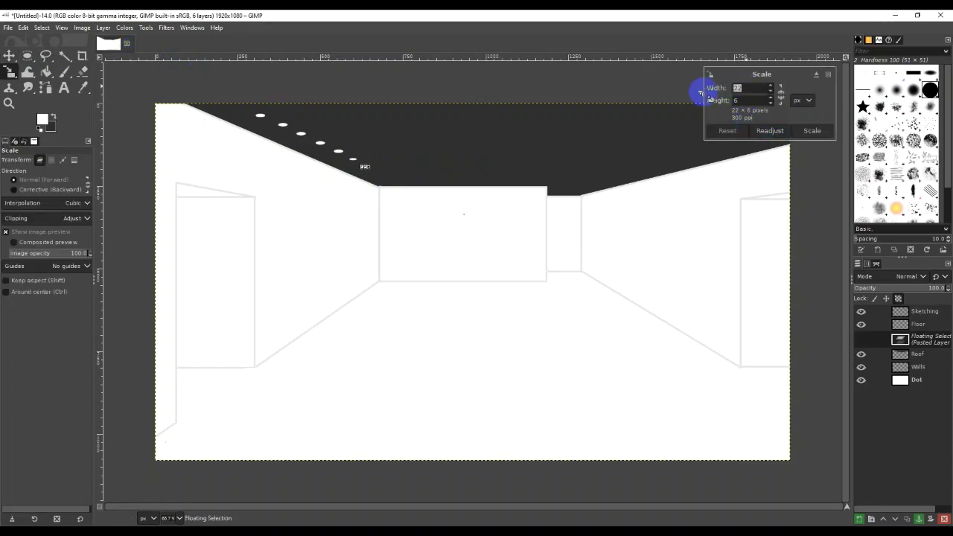
type("19")
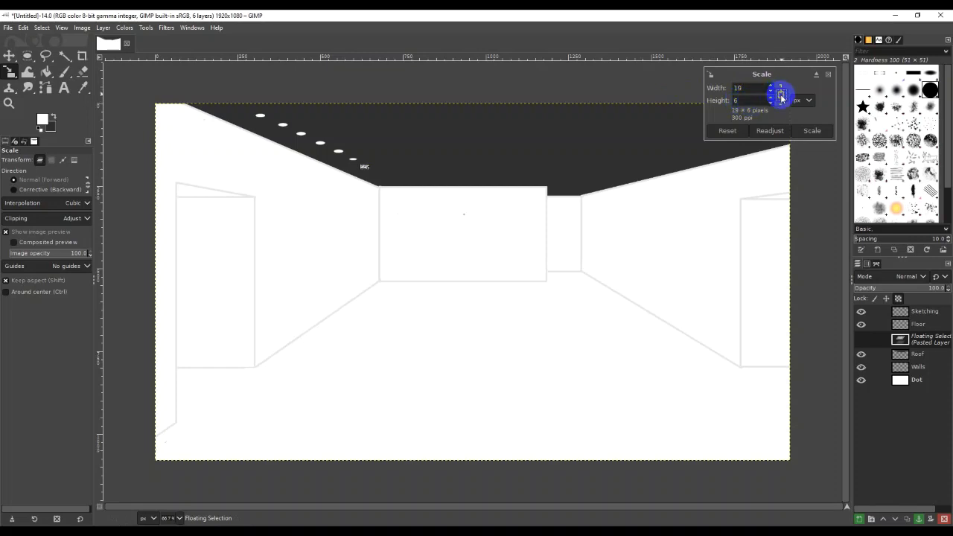
left_click_drag(740, 100, 729, 99)
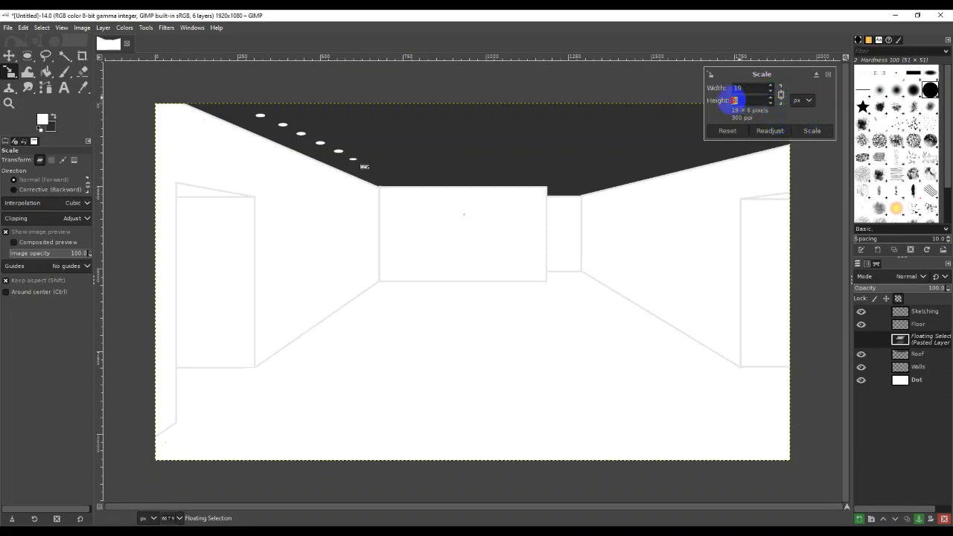
left_click(805, 130)
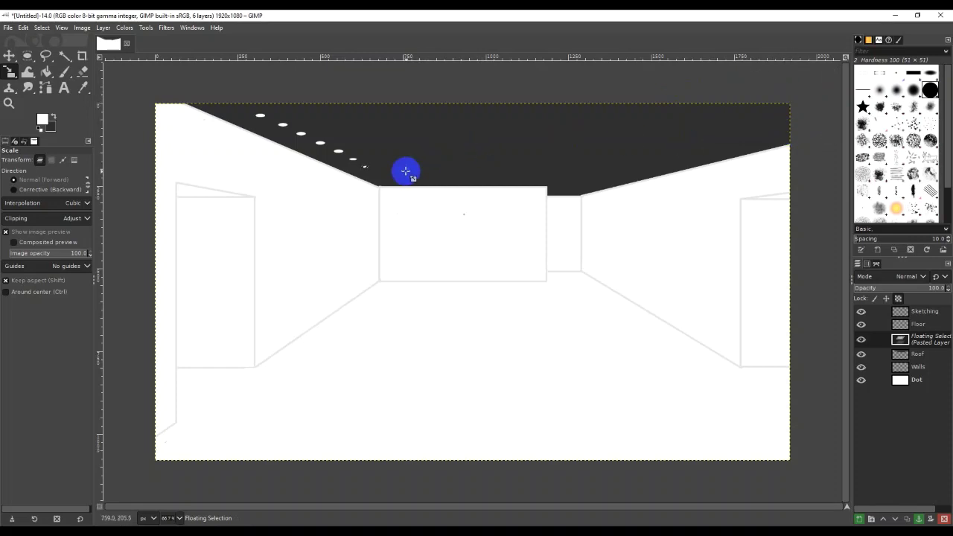
Copy the 19 px wide light and position the pasted copy just above the back wall's upper left corner
key("ctrl+c")
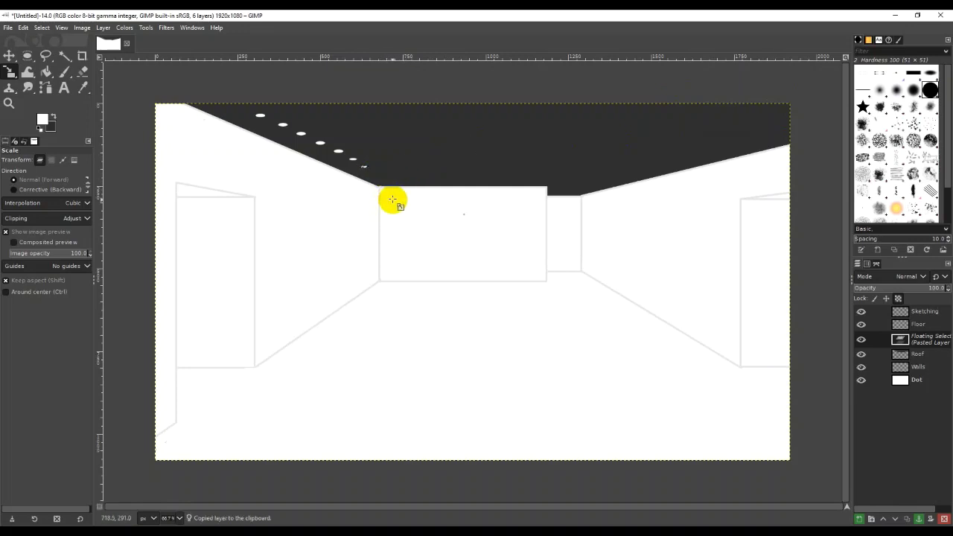
left_click(383, 178)
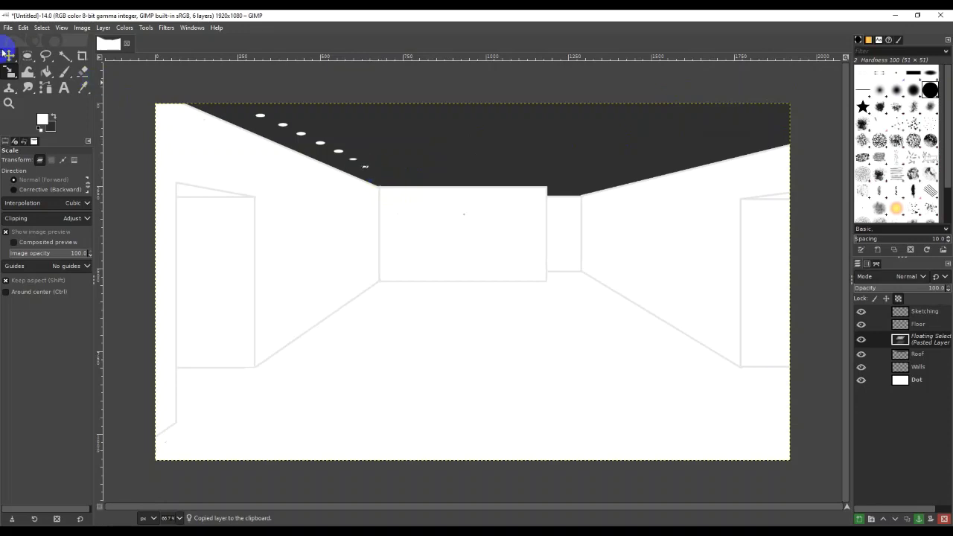
left_click(7, 55)
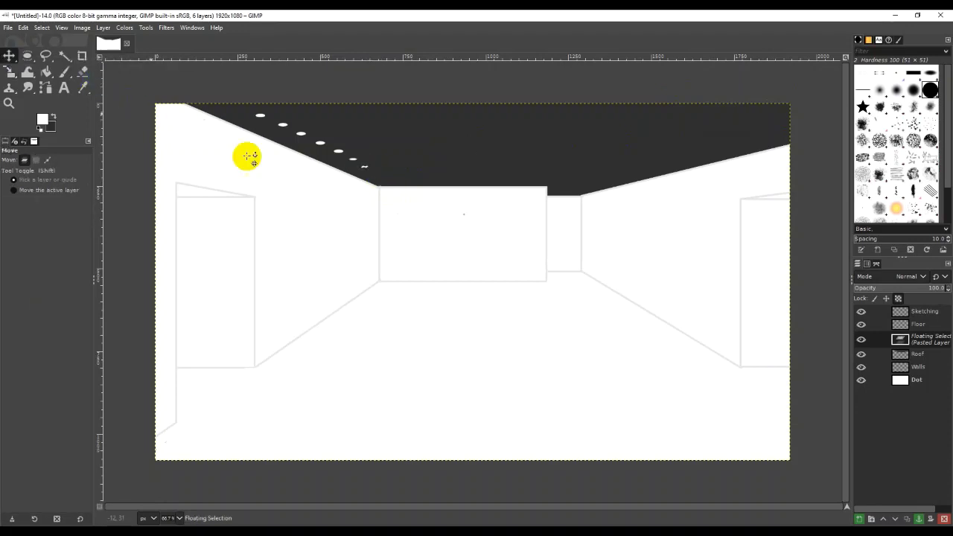
left_click(364, 167)
left_click_drag(364, 167, 373, 172)
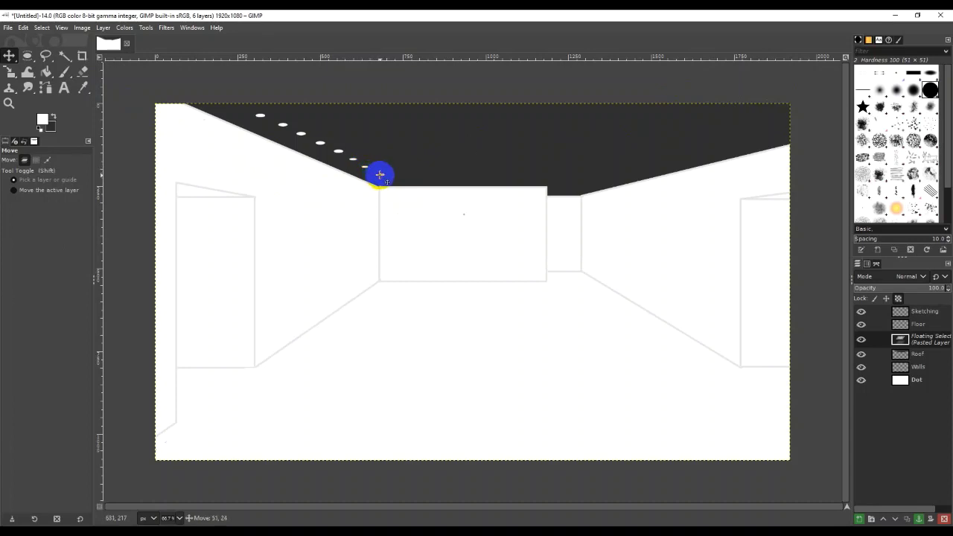
left_click_drag(380, 174, 381, 174)
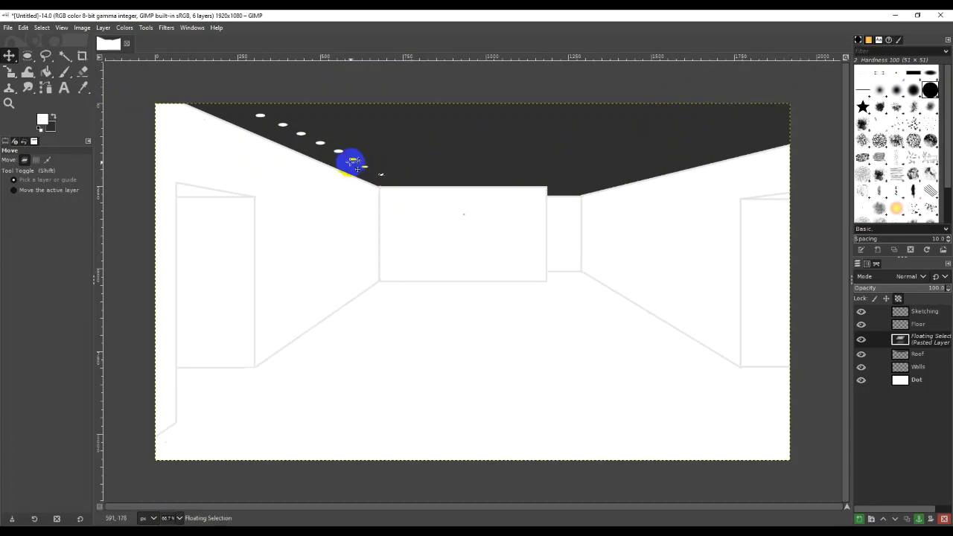
Scale the last light beside the back wall corner to 16 × 5 px
key("shift+s")
left_click(655, 109)
double_click(740, 88)
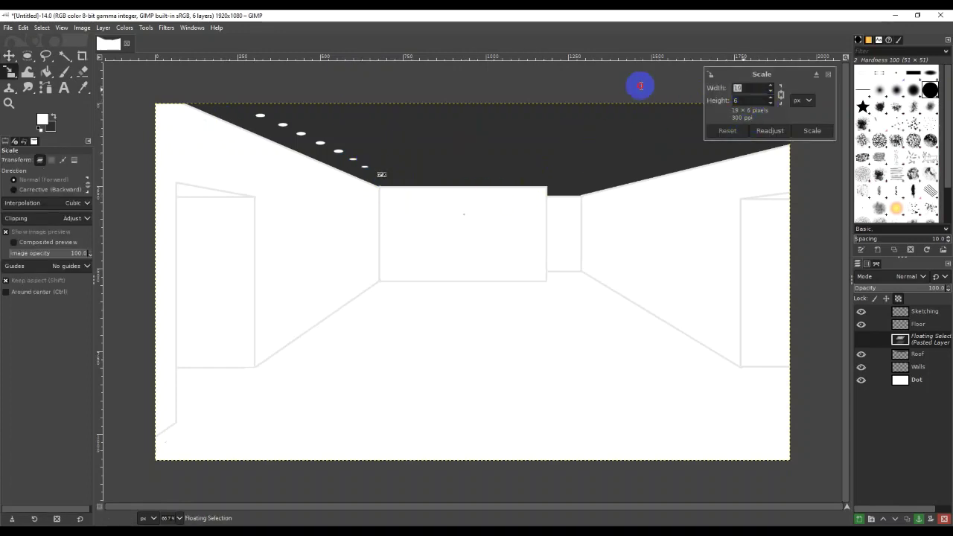
type("1")
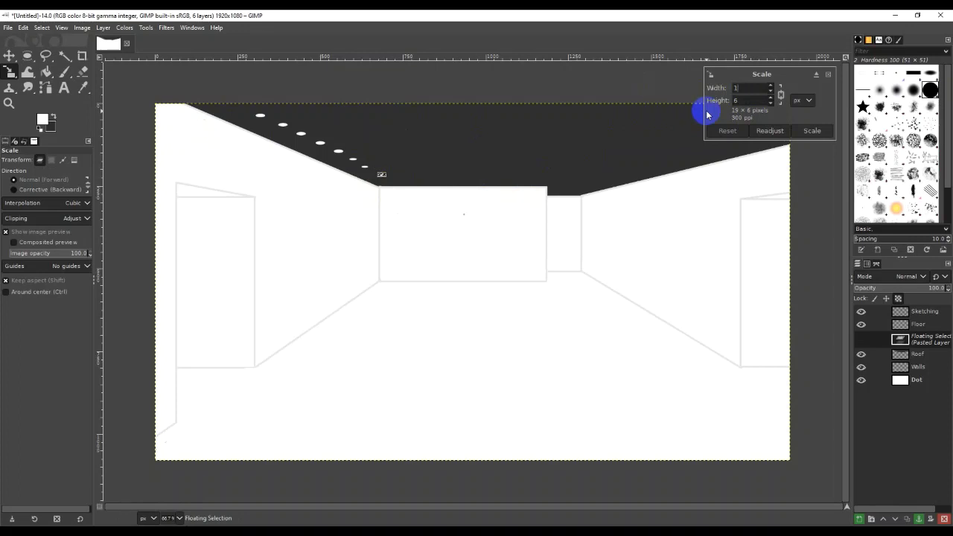
type("76")
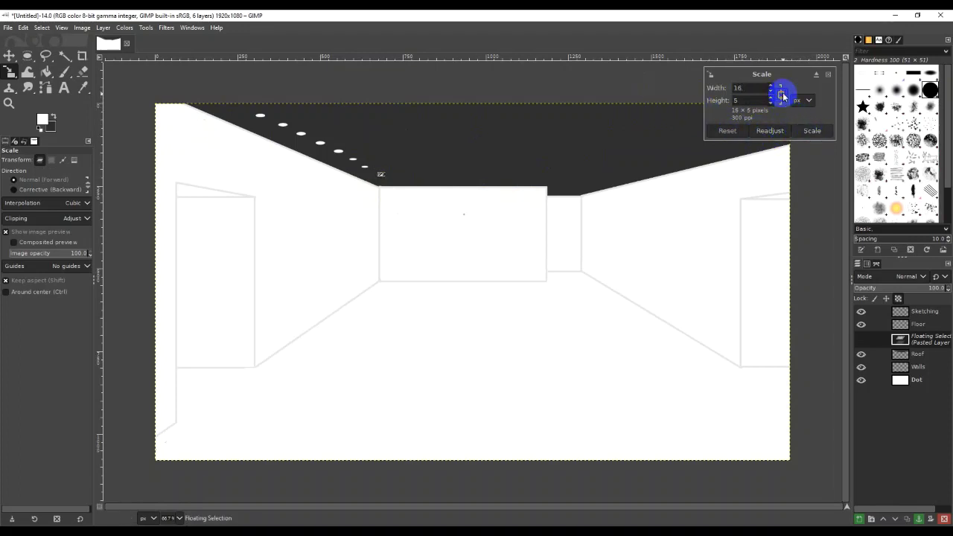
left_click(811, 131)
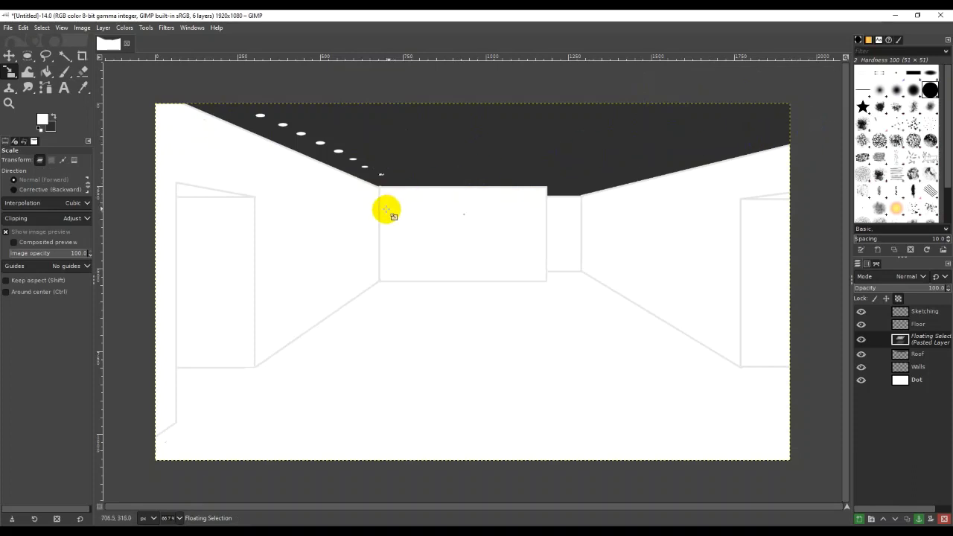
Anchor the floating light selection onto the Roof layer
left_click(9, 55)
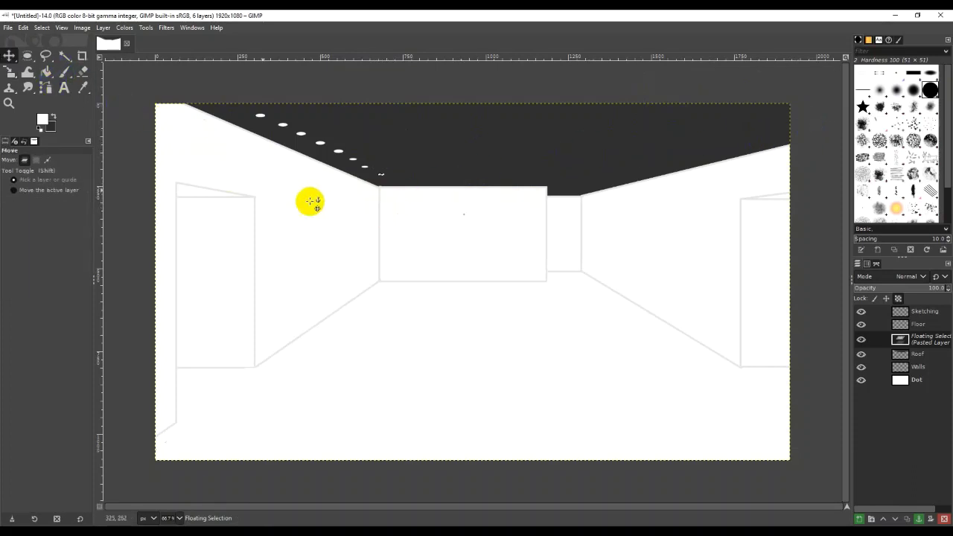
left_click(314, 203)
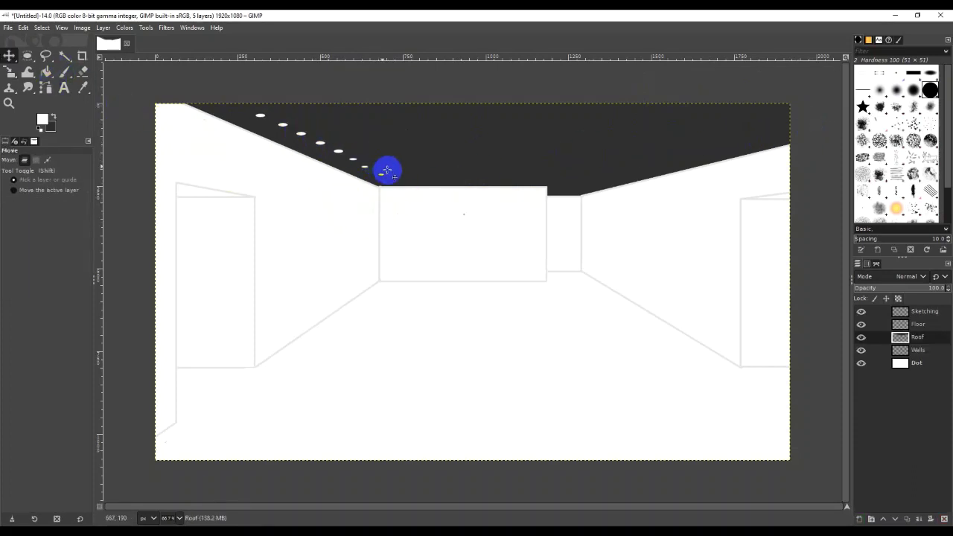
mouse_move(418, 195)
left_mouse_down()
mouse_move(320, 145)
mouse_move(347, 150)
left_mouse_up()
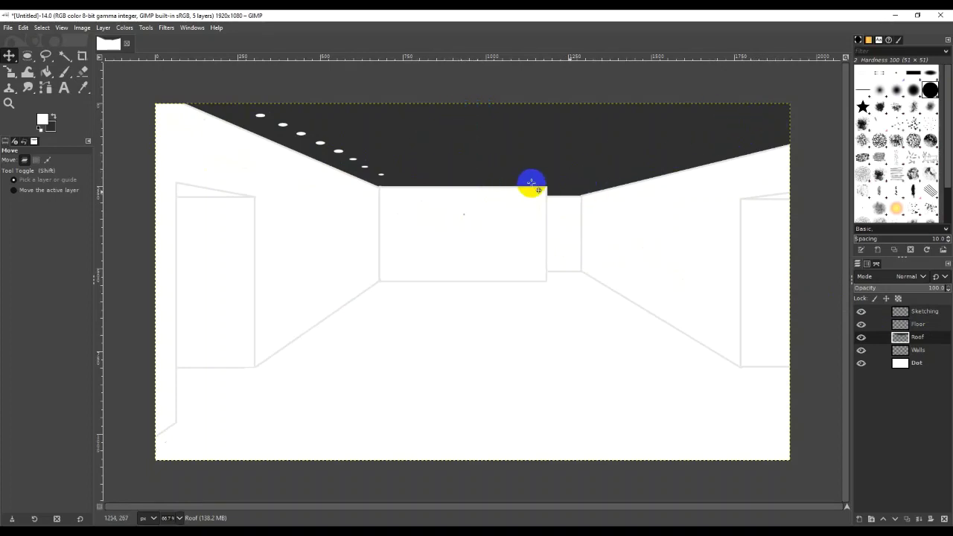
Select an ellipse about 33 × 15 px near the ceiling's upper right corner and fill it with the white foreground color
left_click(27, 56)
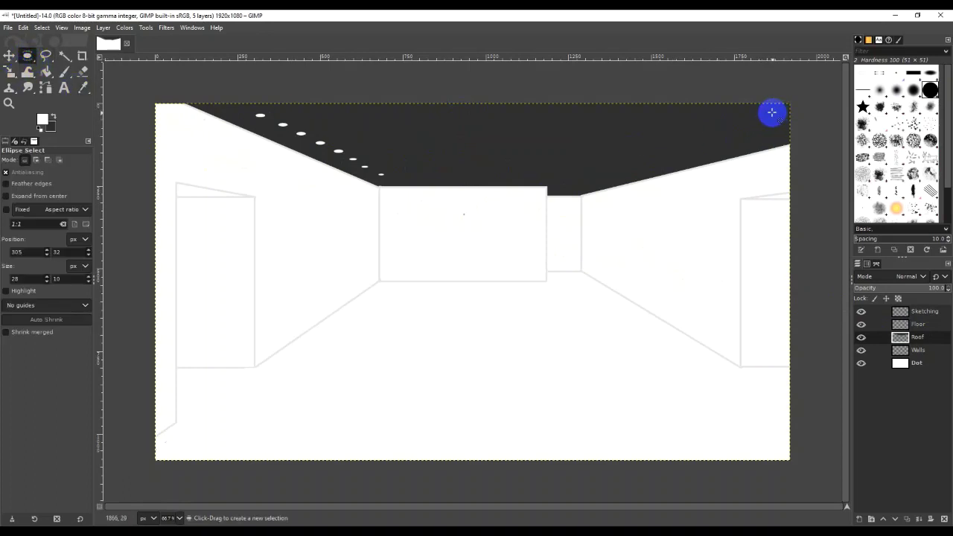
left_click_drag(772, 112, 780, 117)
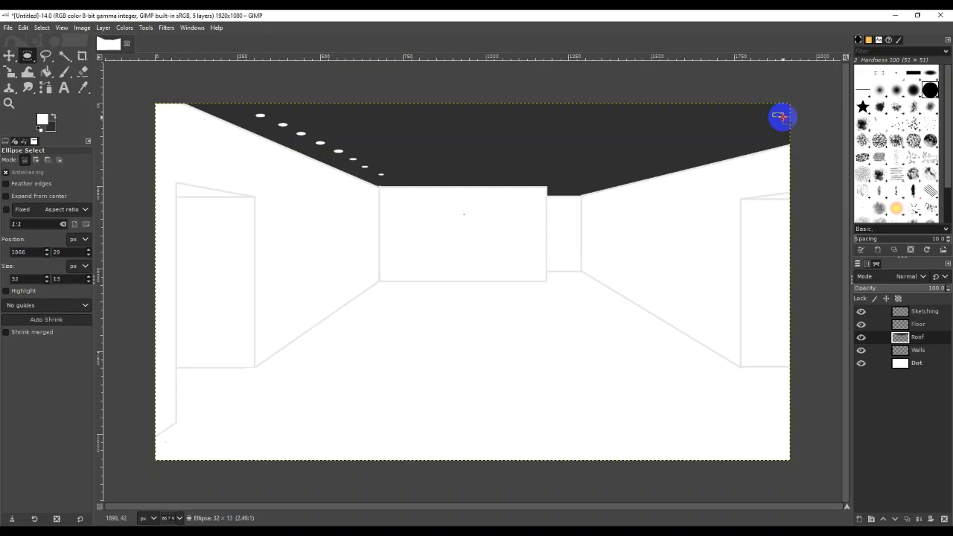
left_click_drag(780, 116, 780, 116)
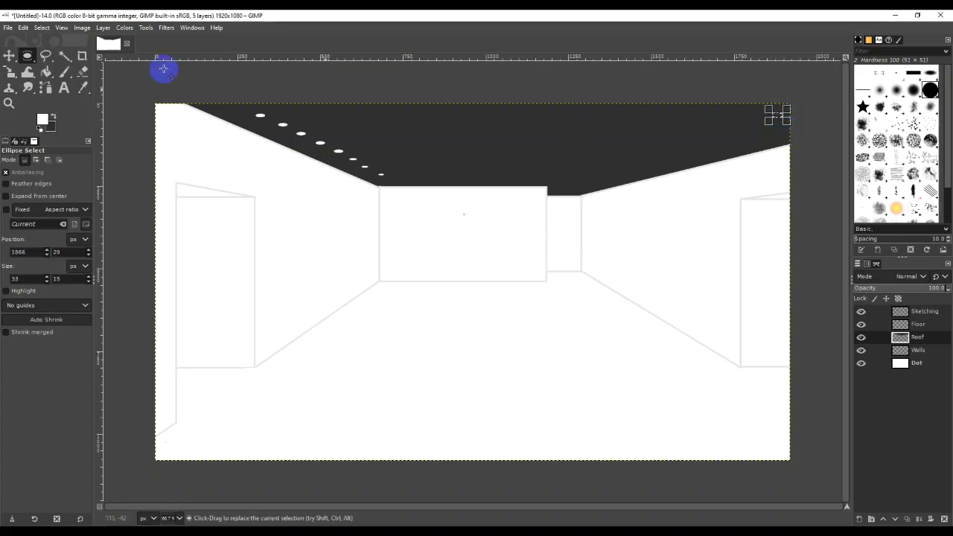
left_click(23, 28)
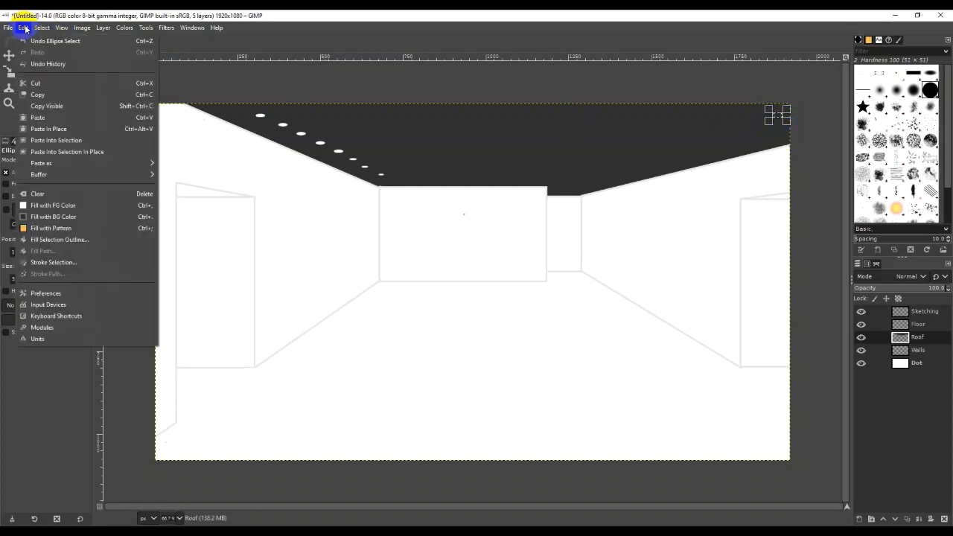
left_click(57, 204)
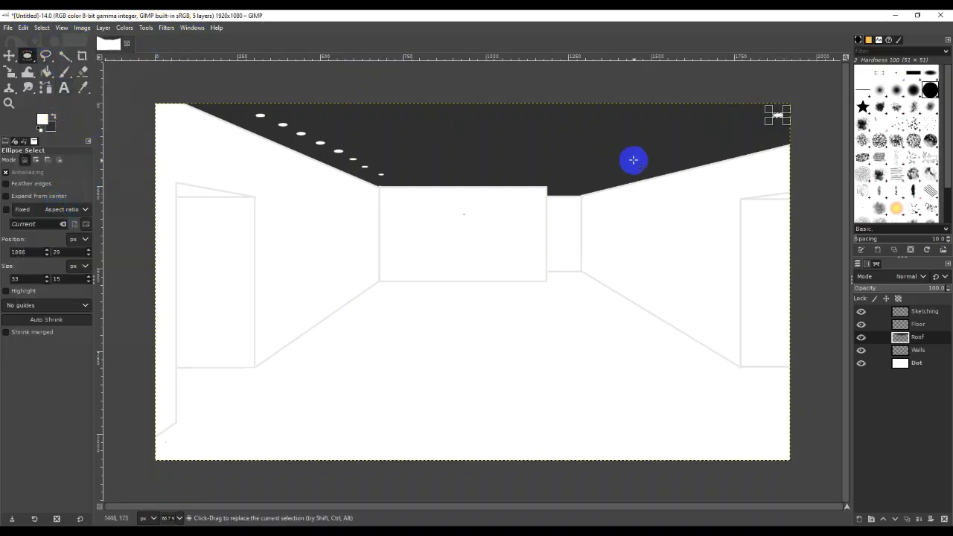
Copy the filled light near the ceiling's right corner and place the pasted copy diagonally below it, toward the back wall
key("ctrl+c")
key("ctrl+v")
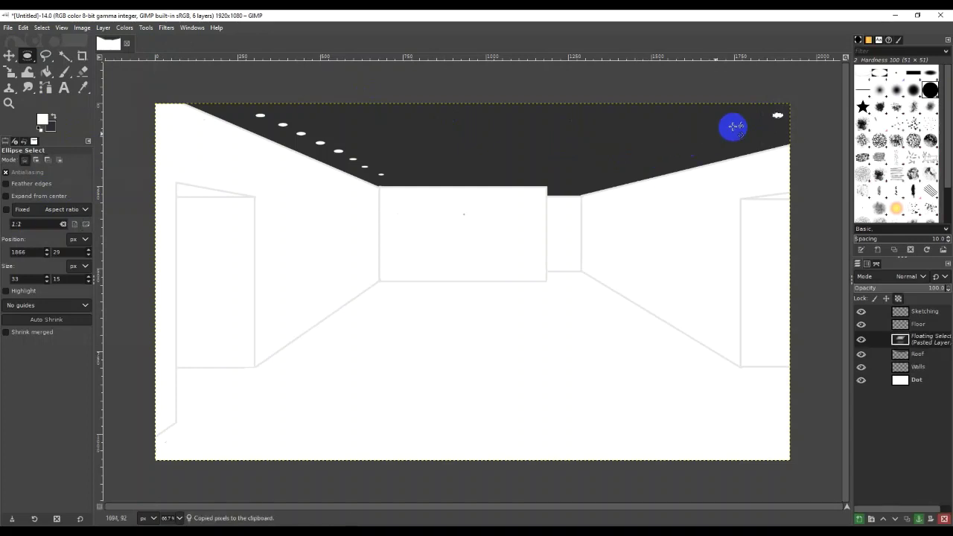
key("m")
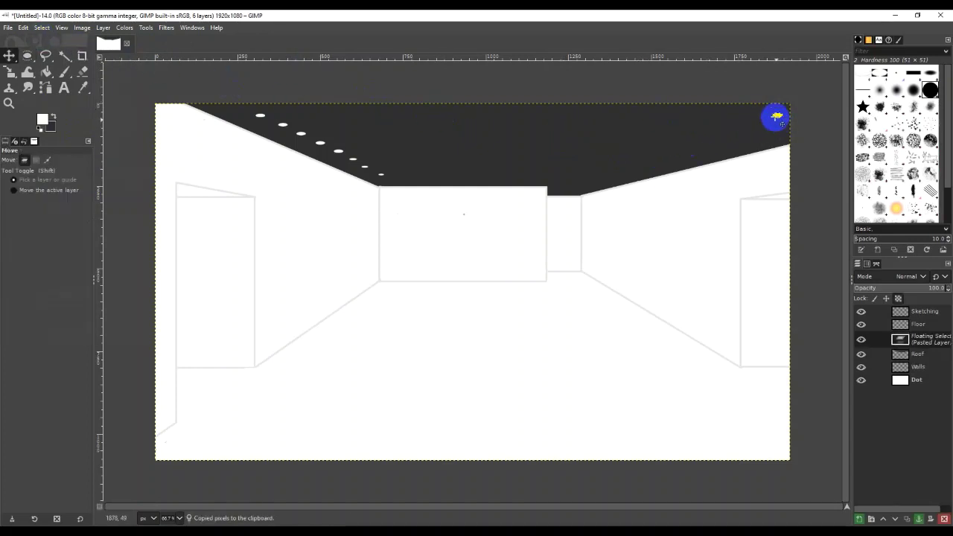
left_click_drag(775, 114, 758, 133)
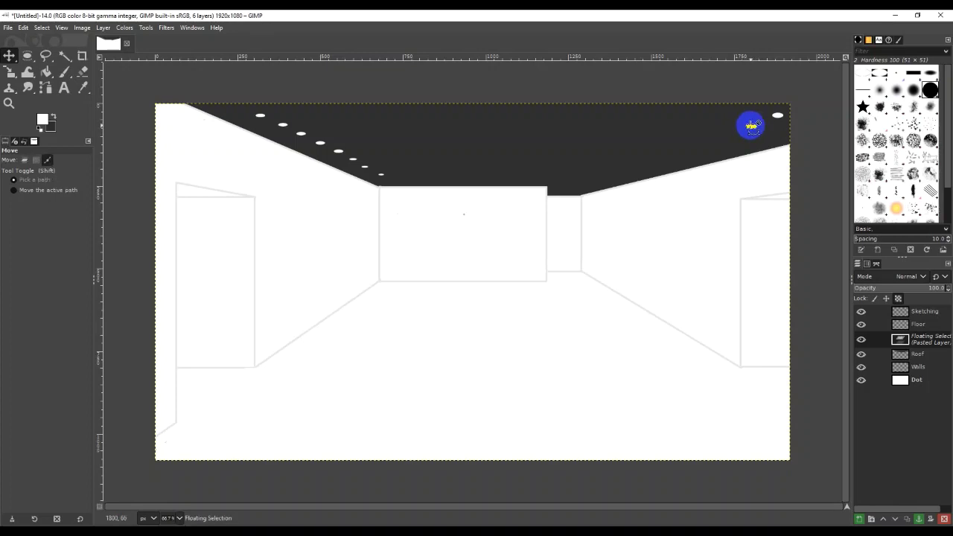
Copy the second light of the right-hand row and place the pasted copy as the third light, further toward the back wall
key("ctrl+c")
key("ctrl+v")
left_click_drag(751, 128, 723, 137)
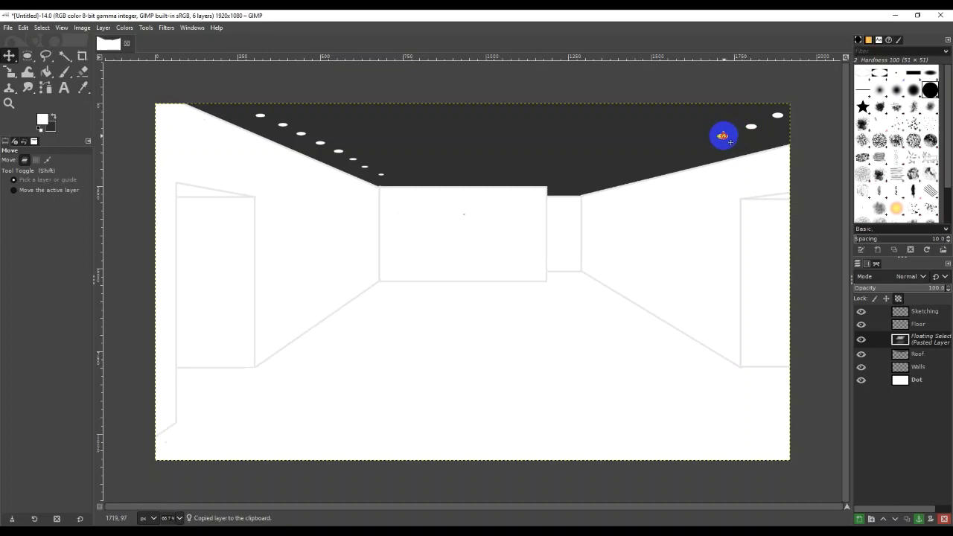
left_click(752, 138)
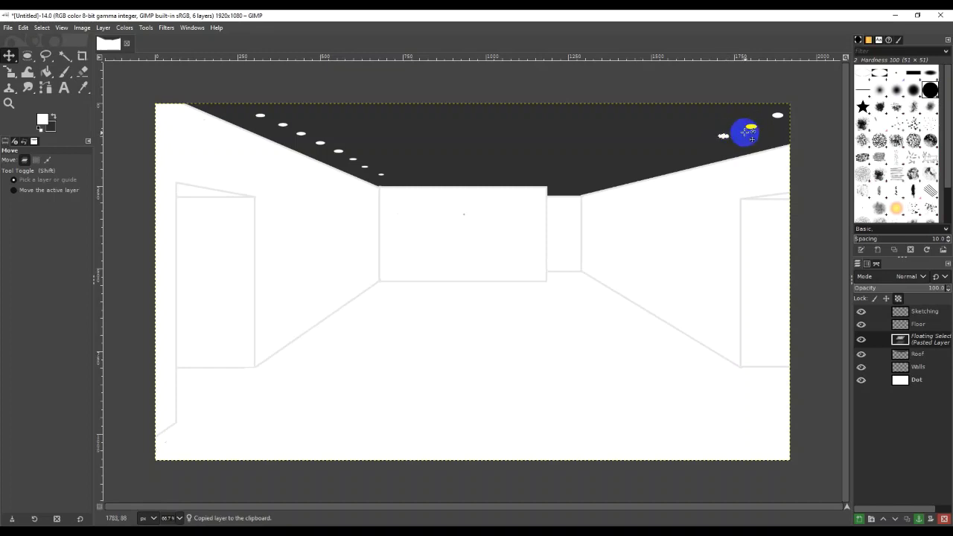
Scale the third light of the right-hand row to 30 × 15 px
key("ctrl+s")
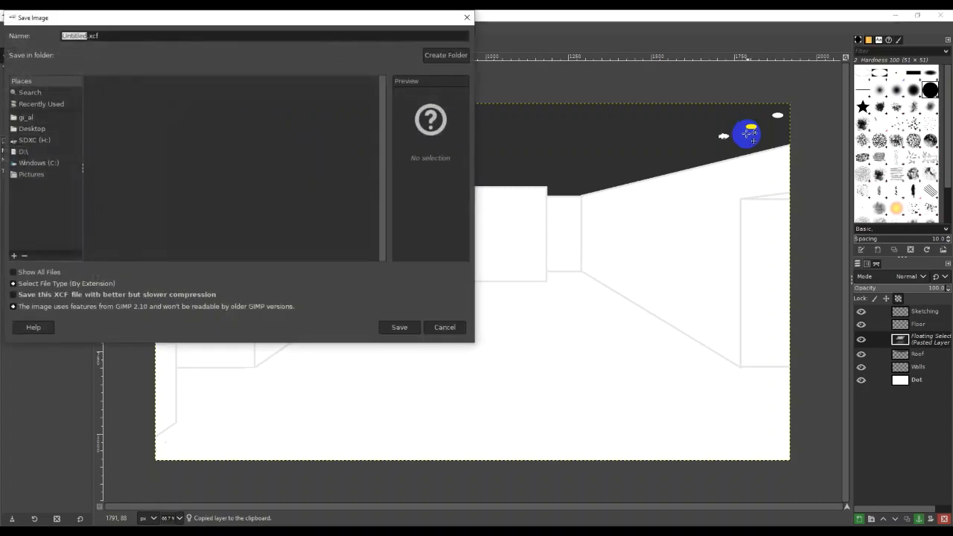
left_click(445, 327)
key("shift+s")
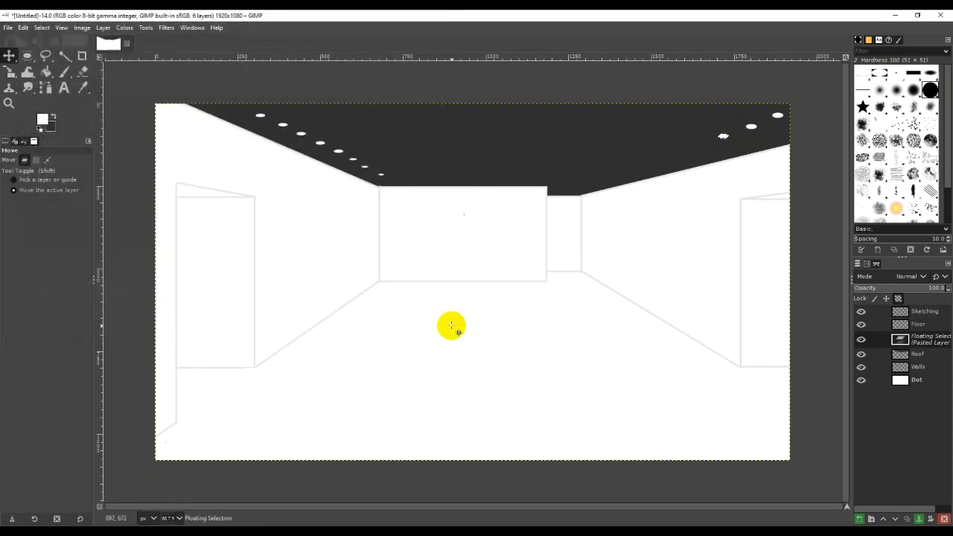
left_click(463, 317)
left_click(727, 128)
double_click(751, 88)
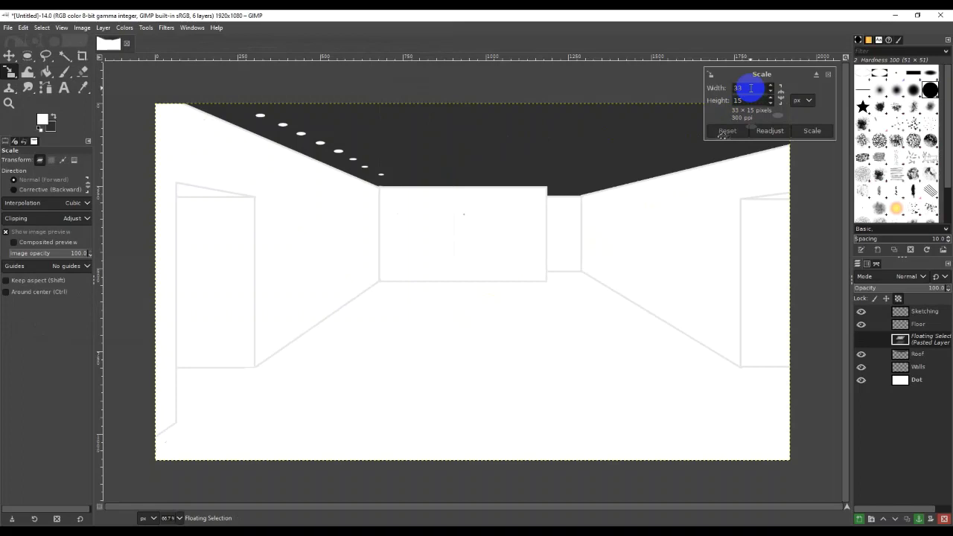
left_click_drag(751, 88, 725, 90)
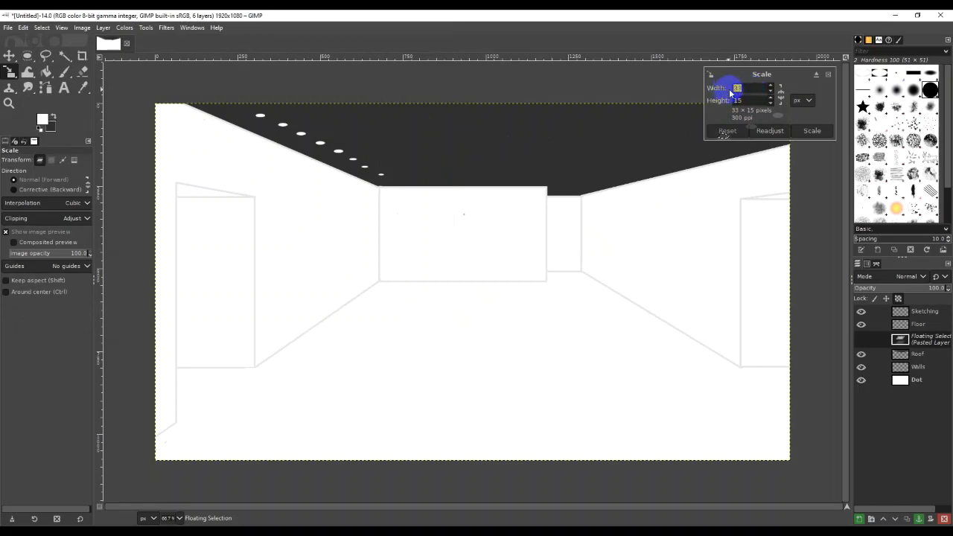
type("30")
left_click(780, 94)
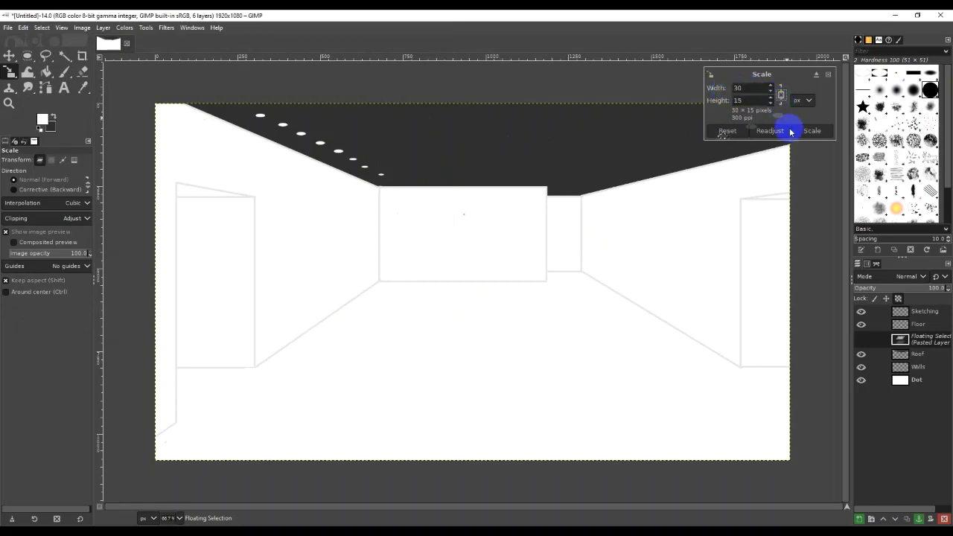
left_click(807, 131)
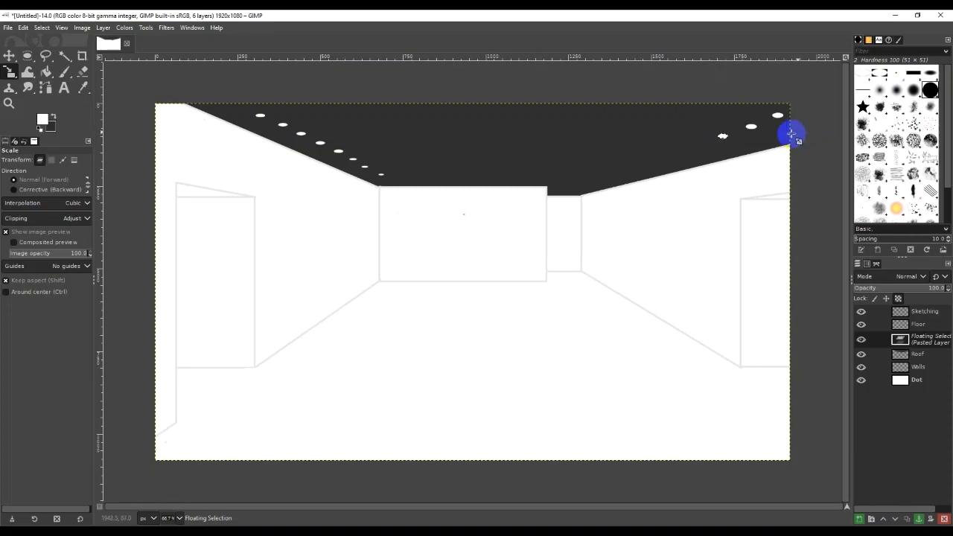
left_click_drag(792, 132, 734, 140)
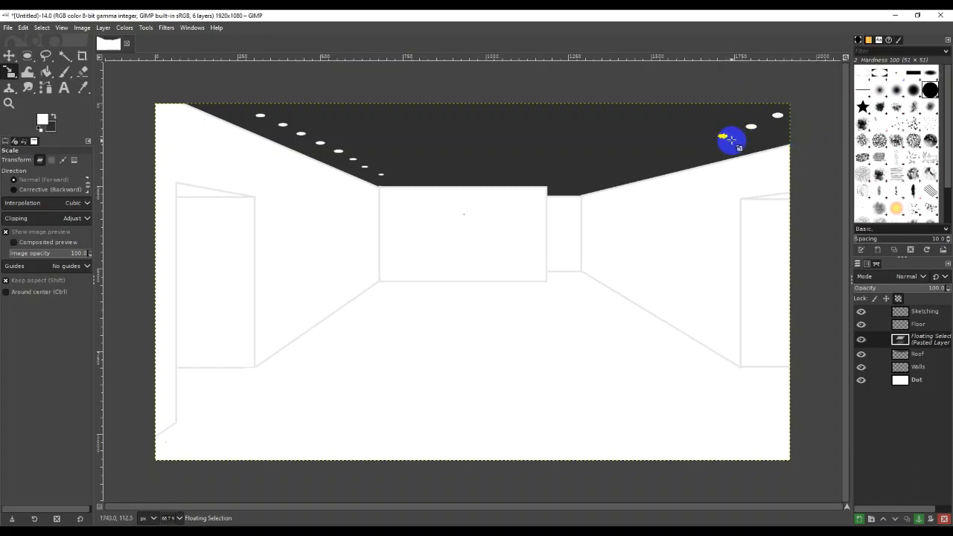
Copy the 30 px wide light and place the pasted copy as the fourth light of the right-hand row
key("ctrl+c")
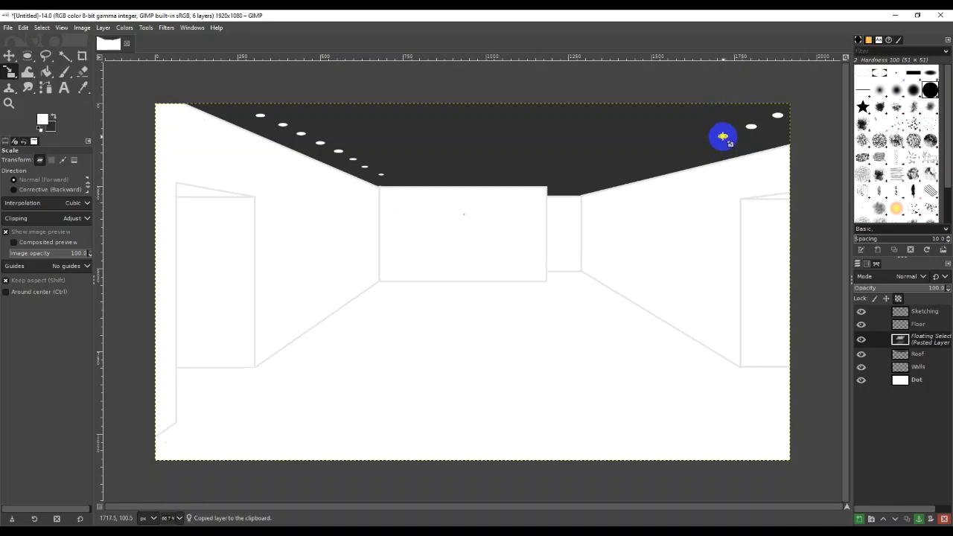
key("m")
left_click_drag(722, 136, 692, 147)
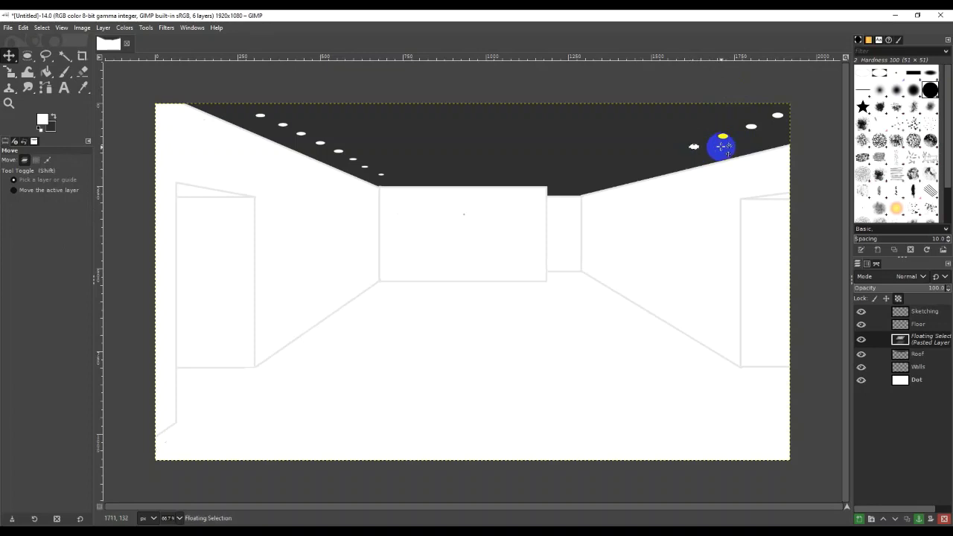
Scale the fourth light of the right-hand row to 28 × 14 px, keeping its proportions
key("shift+s")
left_click(721, 147)
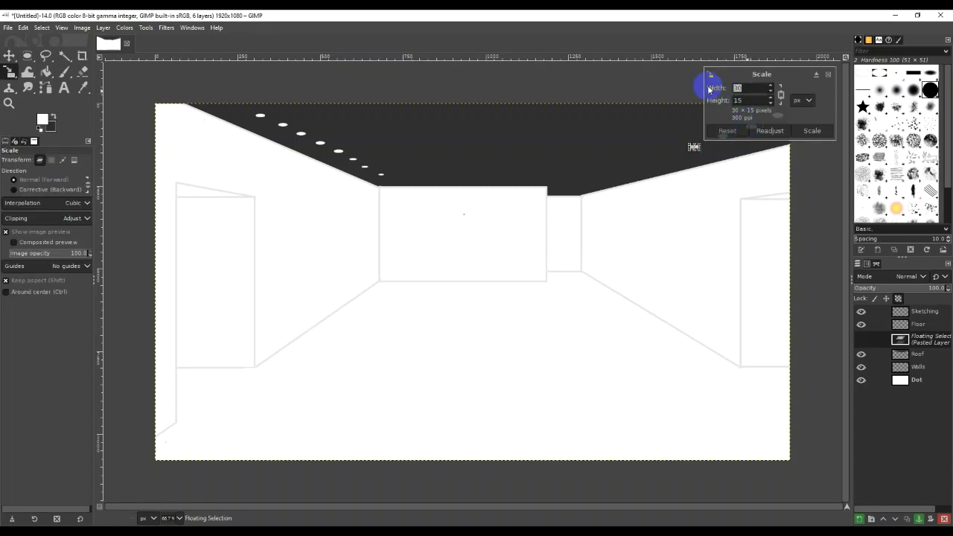
type("28")
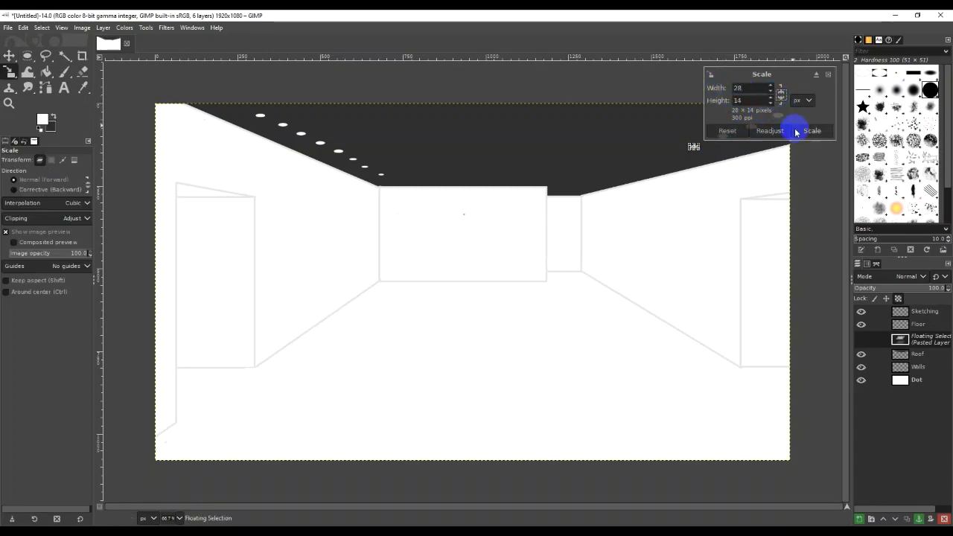
left_click(796, 132)
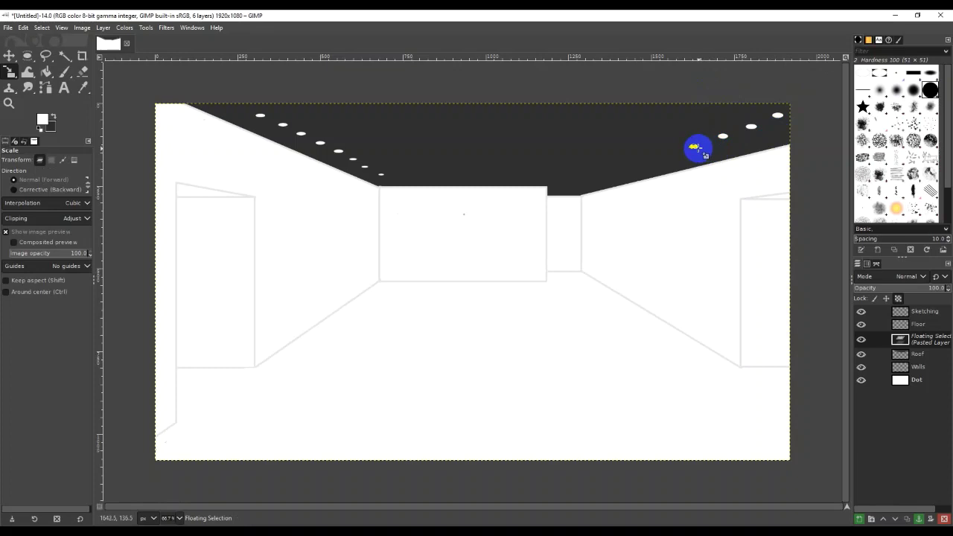
Copy the 28 px wide light and place the pasted copy as the fifth light of the right-hand row
key("ctrl+c")
left_click(691, 149)
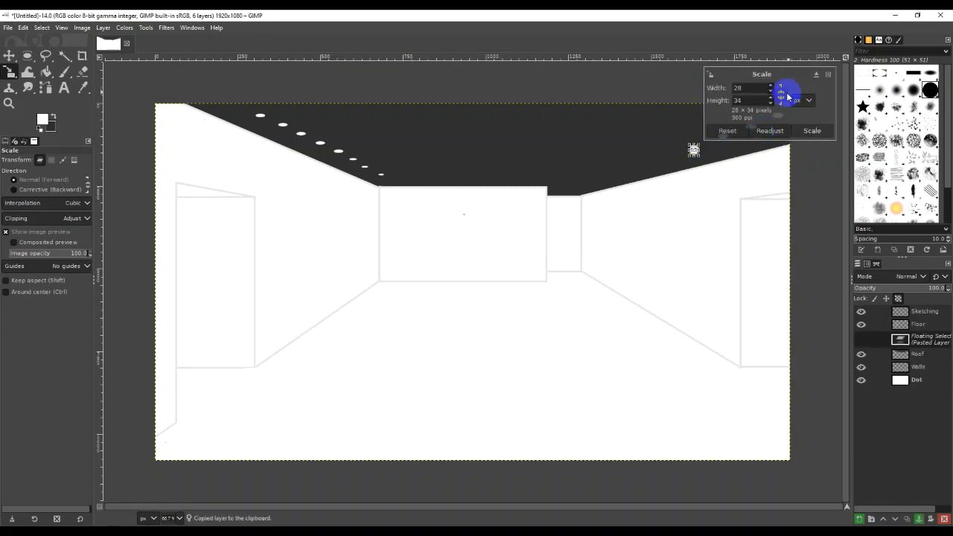
left_click(812, 131)
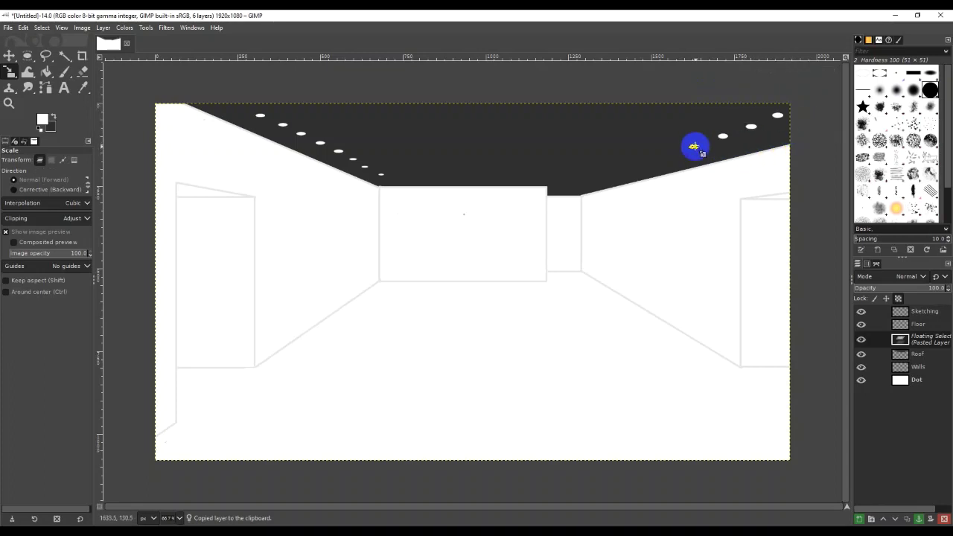
key("m")
left_click_drag(694, 146, 669, 157)
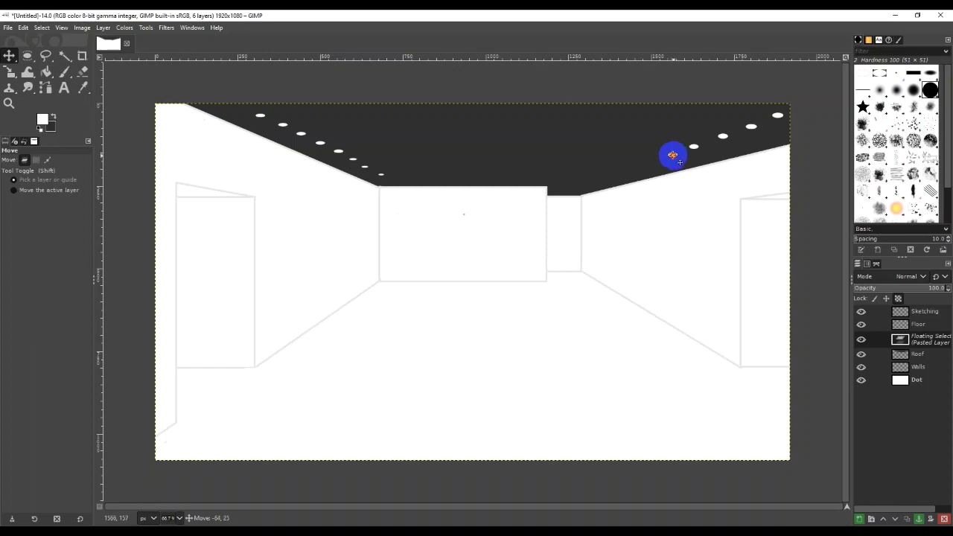
left_click_drag(673, 155, 672, 155)
left_click(480, 191)
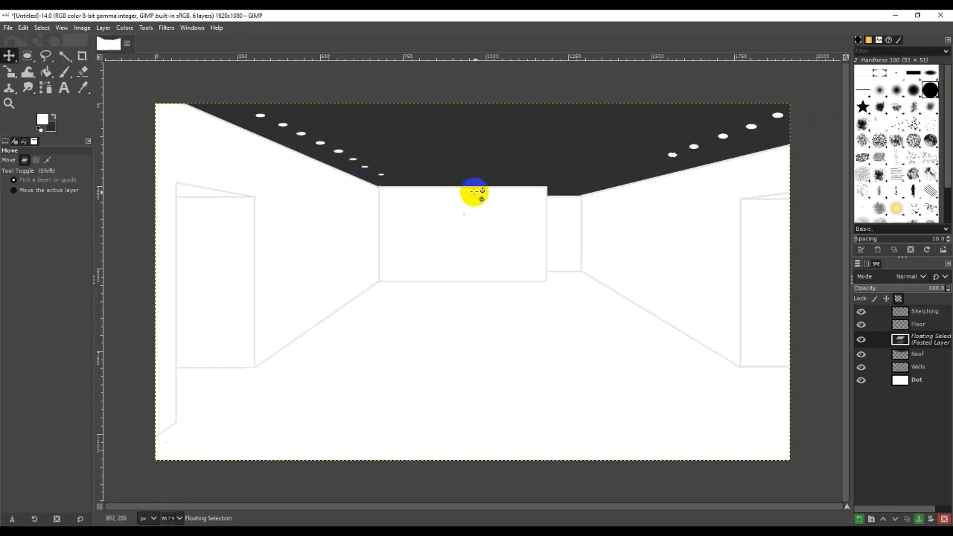
Scale the fifth light of the right-hand row to 26 × 14 px
key("shift+s")
left_click(475, 192)
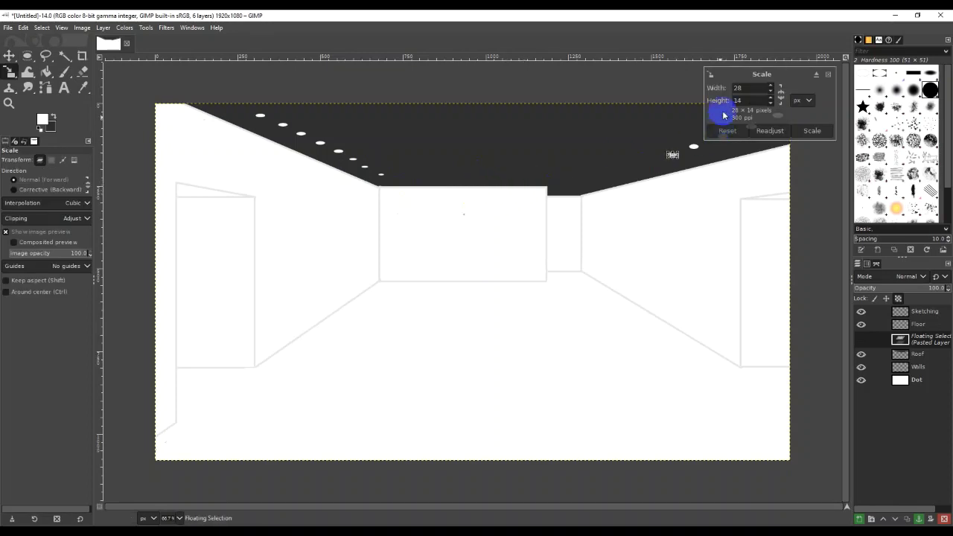
double_click(743, 88)
type("26")
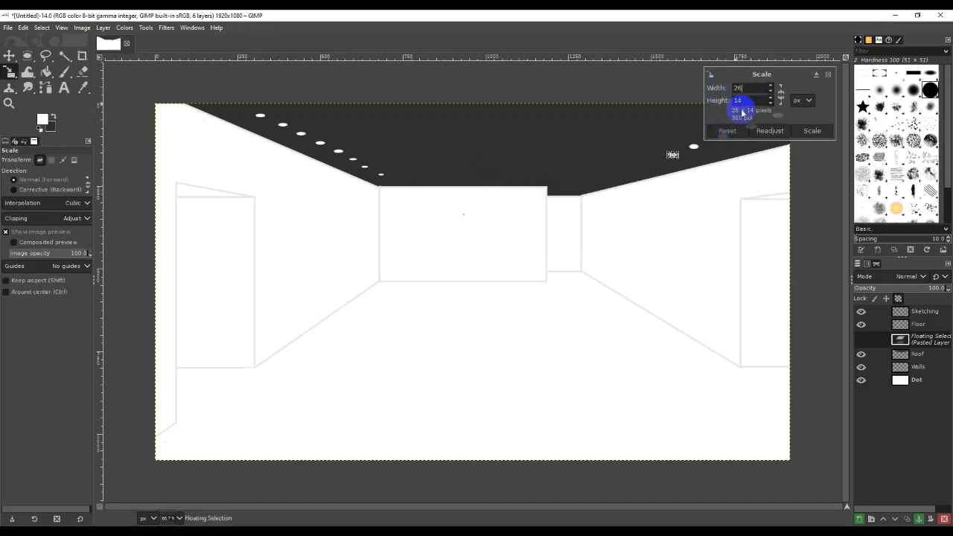
left_click(780, 95)
left_click(808, 131)
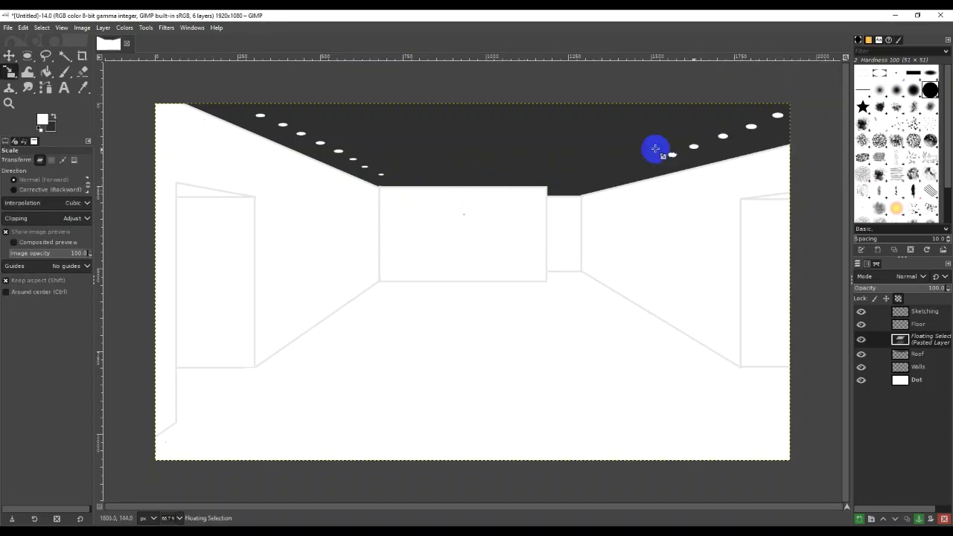
Copy the 26 px wide light and place the pasted copy as the sixth light, continuing the right-hand row toward the back wall
key("ctrl+c")
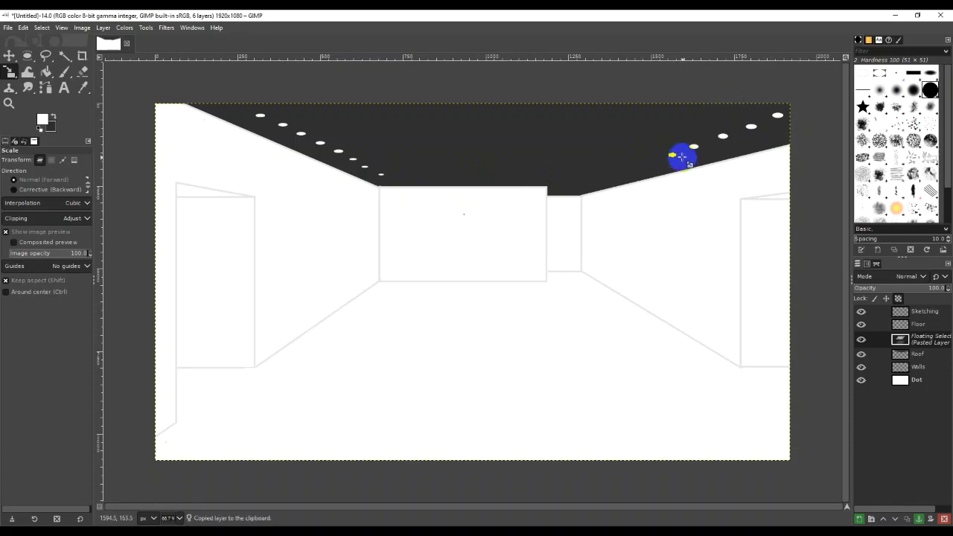
key("m")
left_click_drag(681, 155, 656, 171)
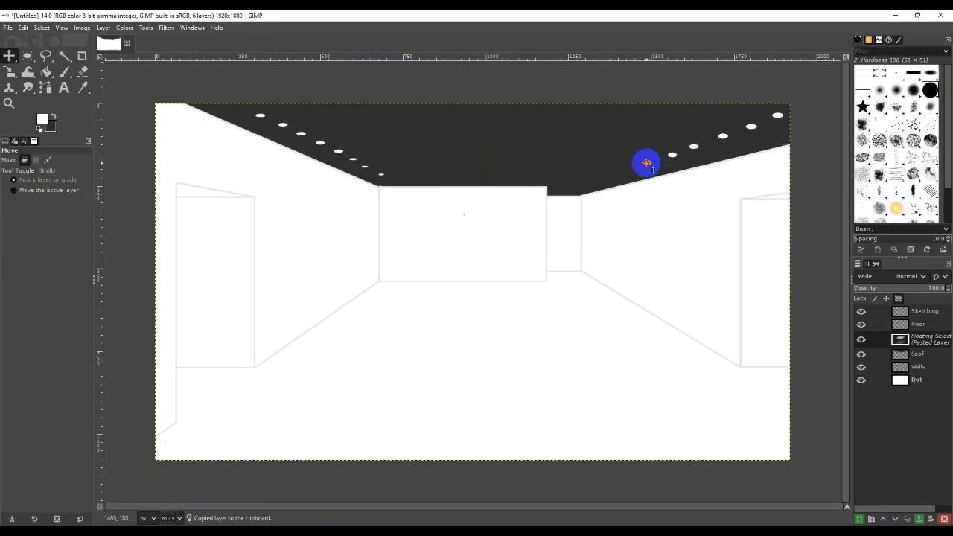
left_click_drag(652, 170, 651, 170)
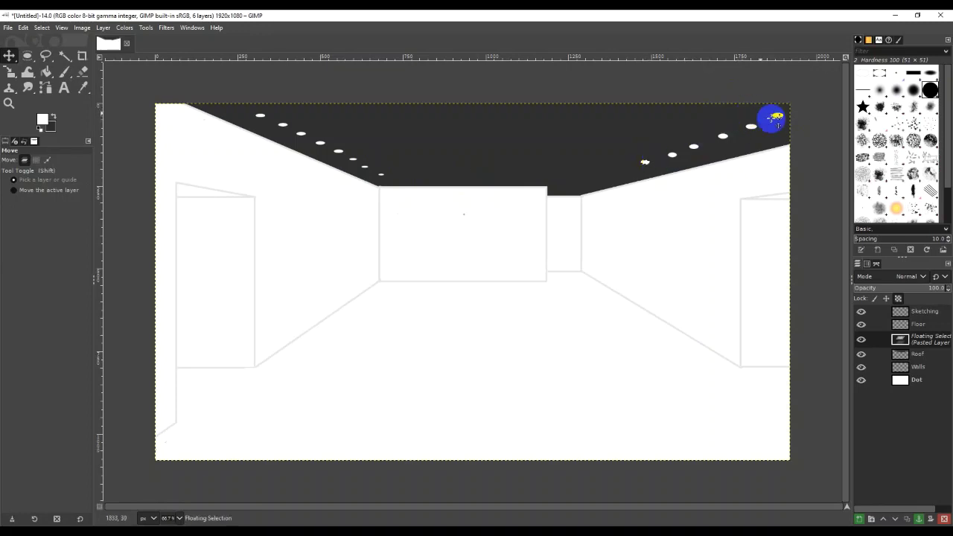
Scale the sixth light of the right-hand row to 23 × 14 px
key("shift+s")
left_click(701, 154)
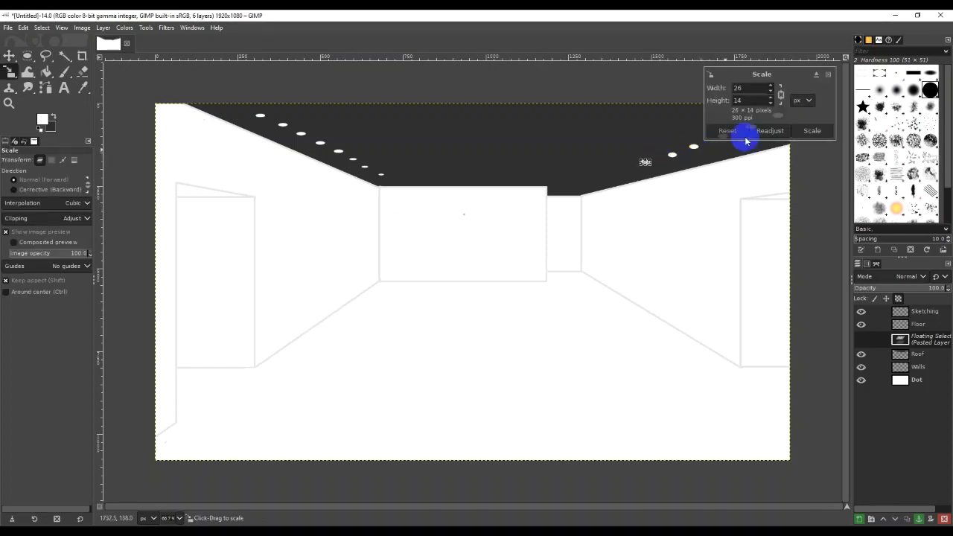
type("23")
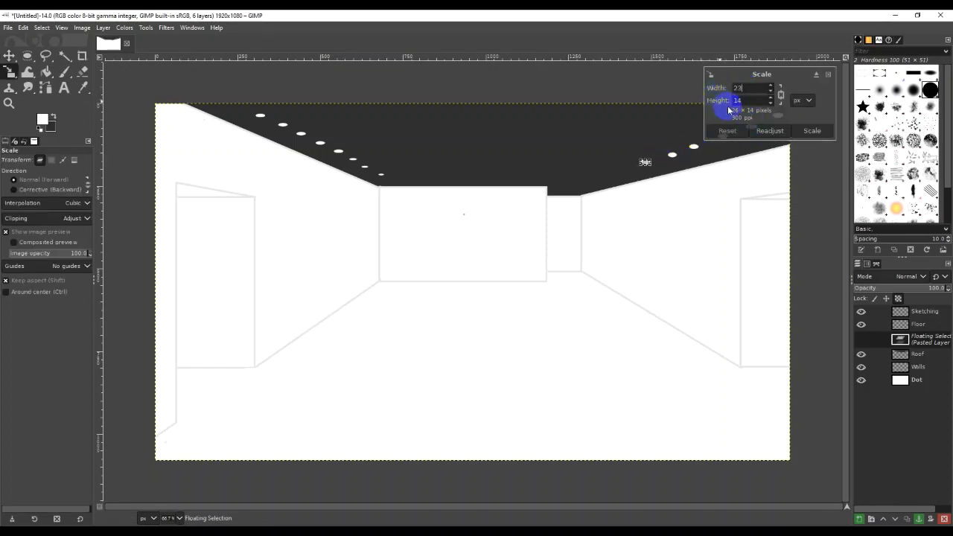
left_click(782, 96)
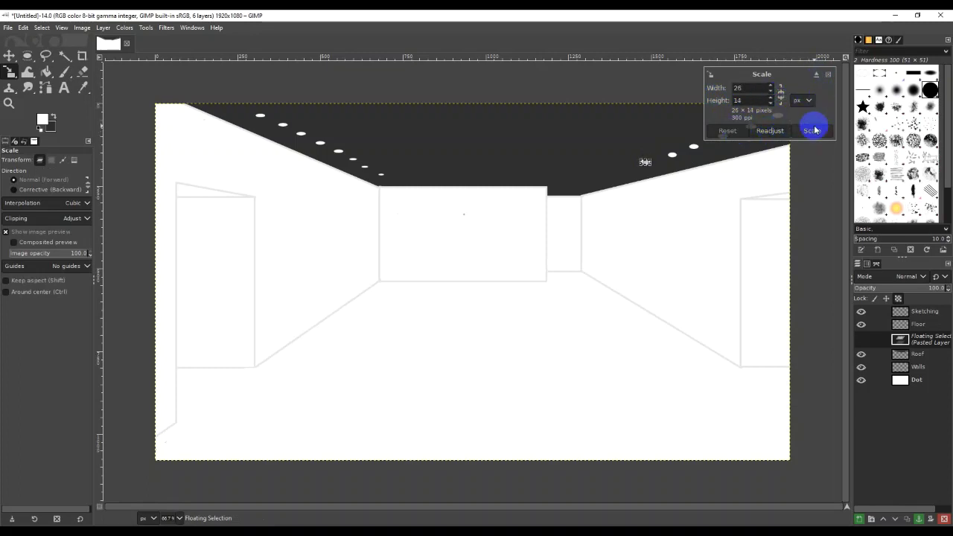
scroll(750, 88, "down", 3)
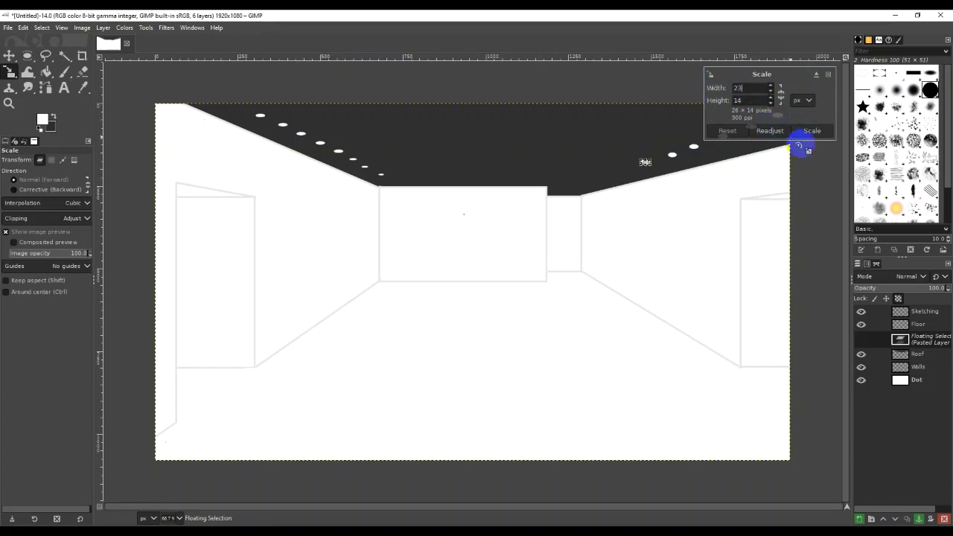
left_click(811, 127)
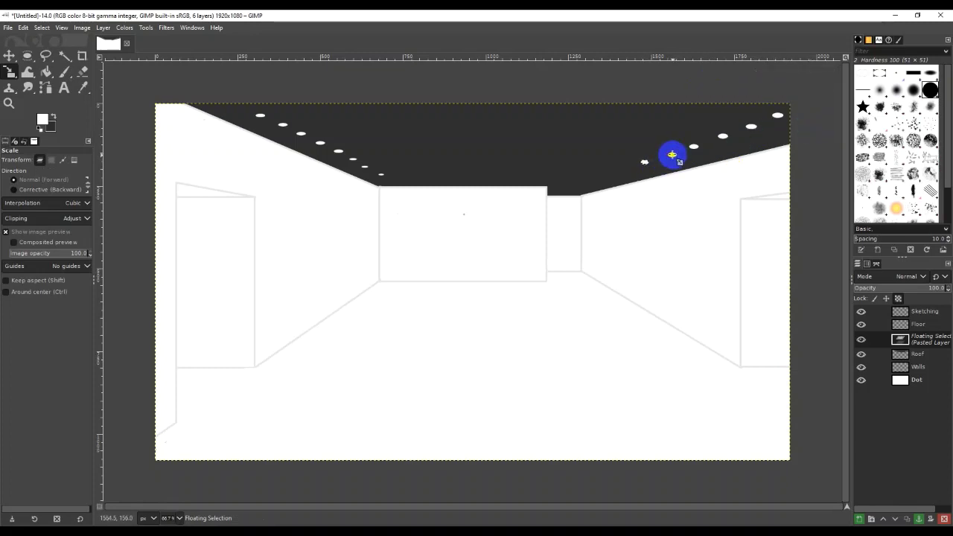
left_click(673, 155)
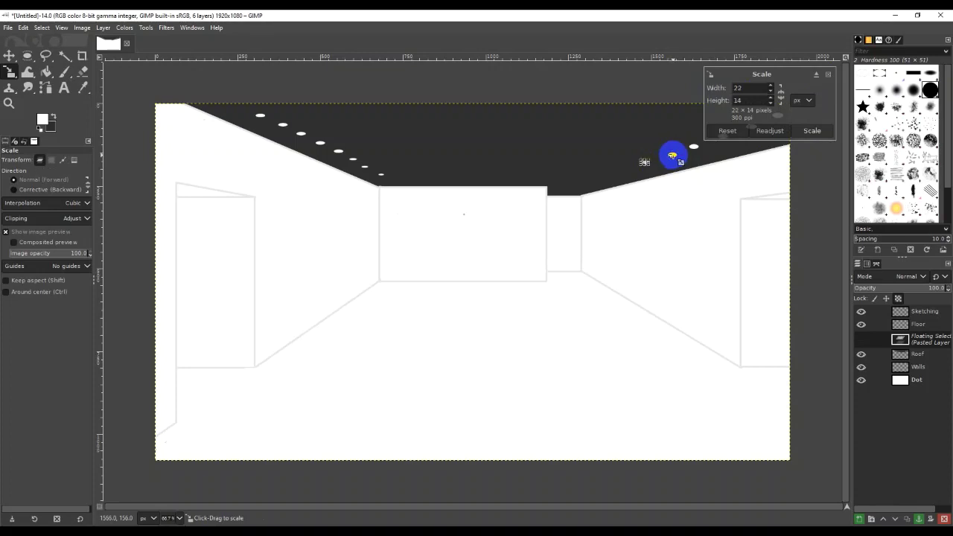
double_click(741, 88)
type("23")
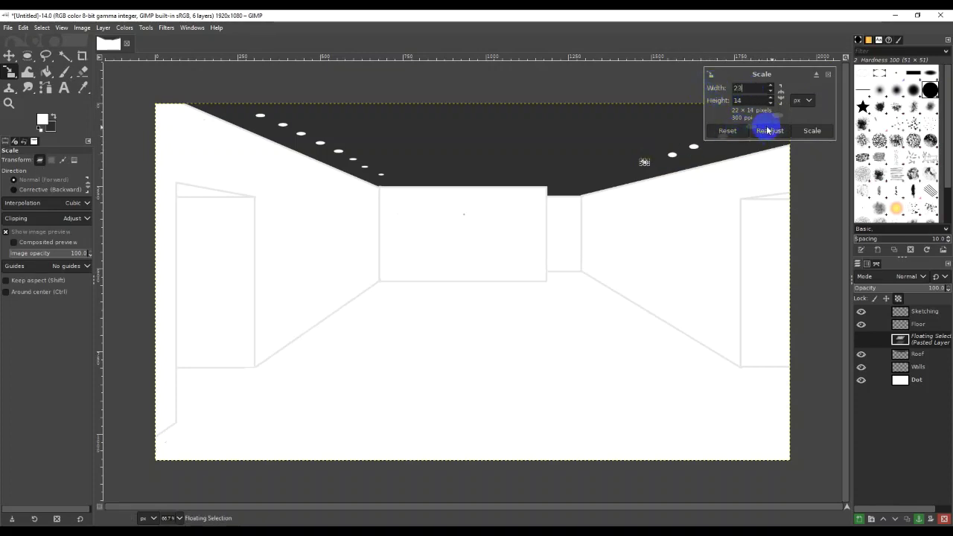
left_click(811, 131)
key("m")
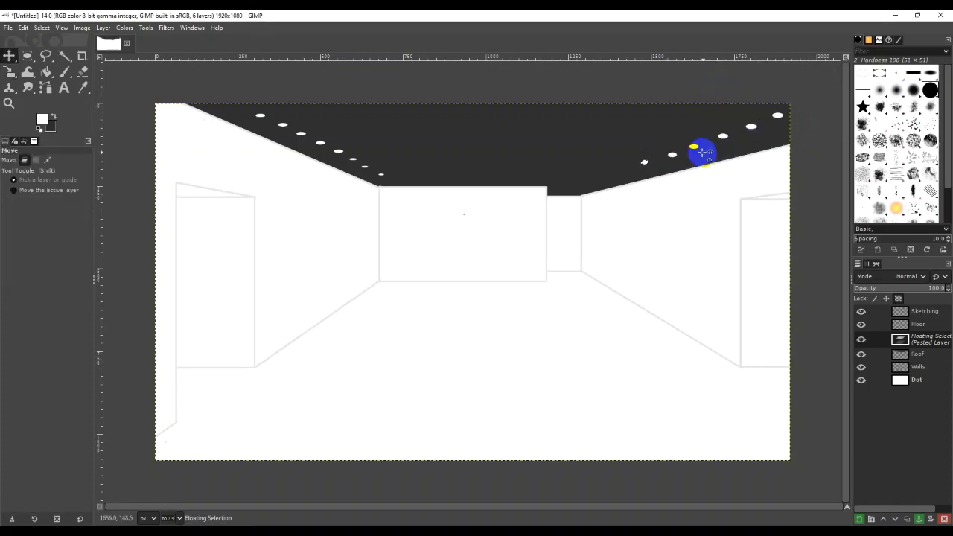
left_click_drag(702, 152, 667, 156)
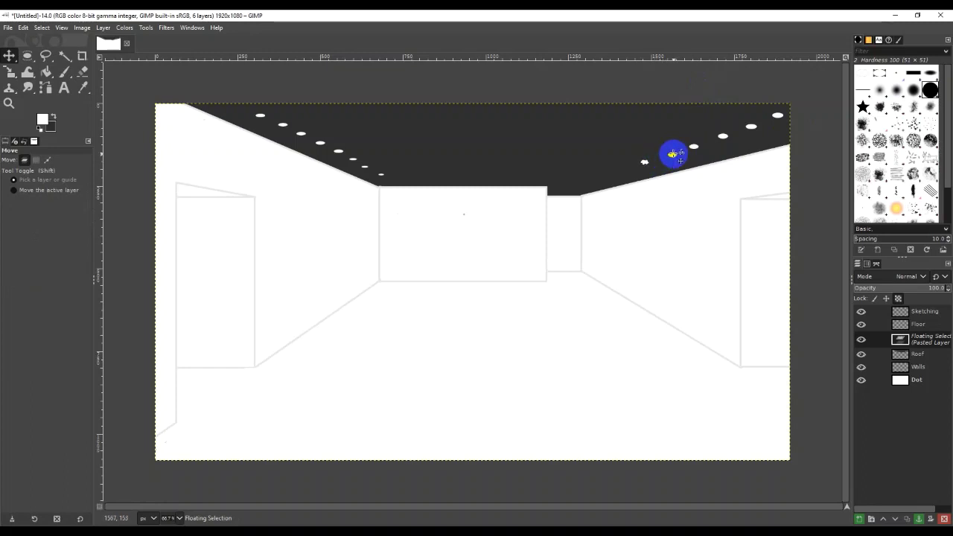
mouse_move(668, 155)
left_mouse_down()
mouse_move(655, 160)
mouse_move(674, 148)
mouse_move(665, 162)
left_mouse_up()
left_click(46, 55)
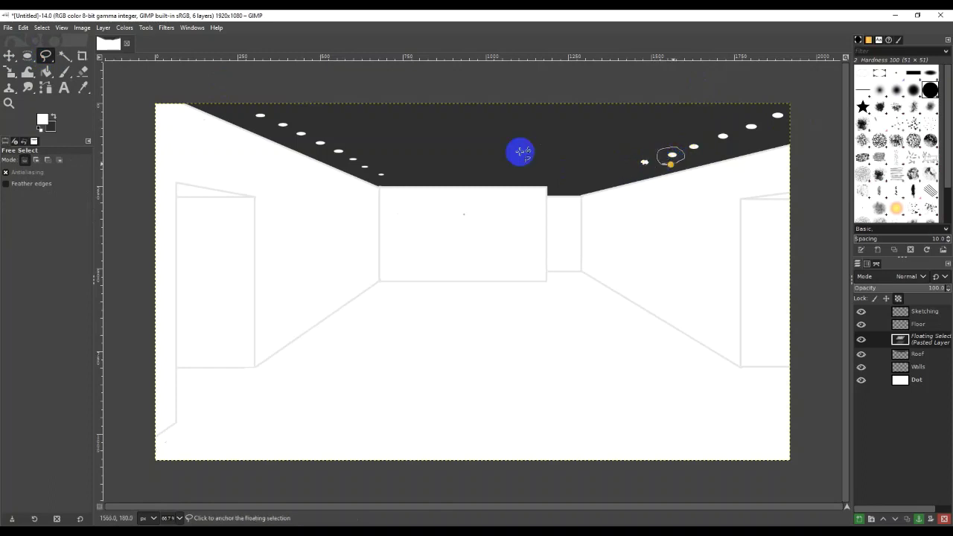
left_click(666, 163)
left_click(666, 164)
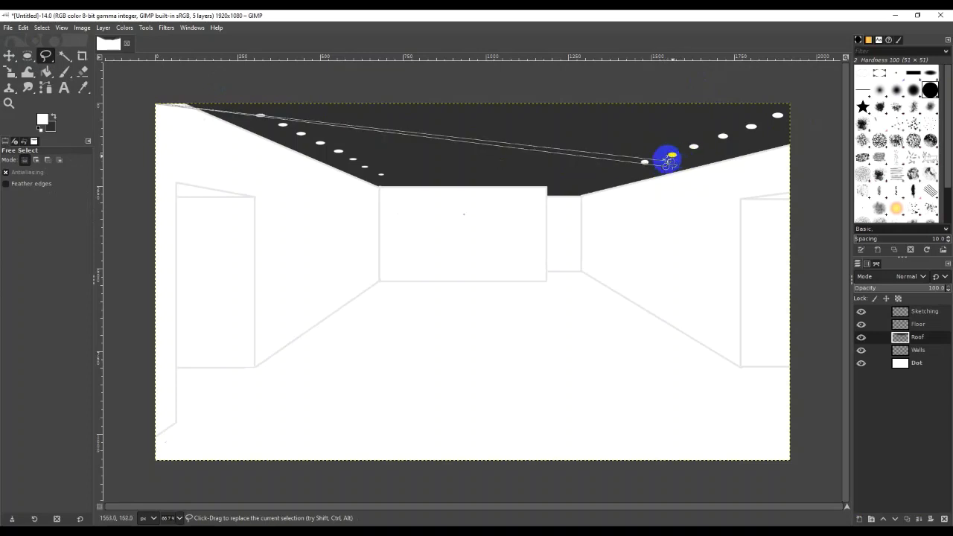
left_click(32, 27)
mouse_move(42, 28)
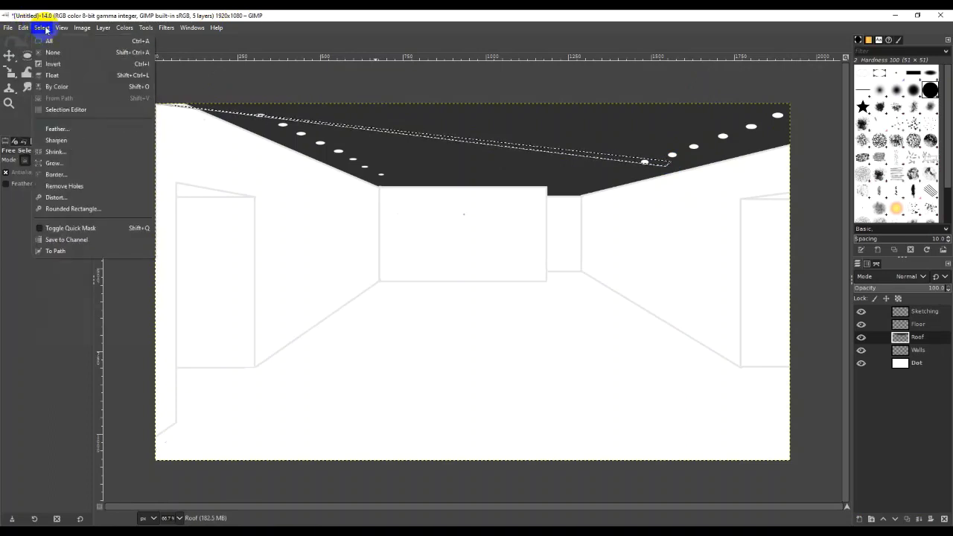
key("Escape")
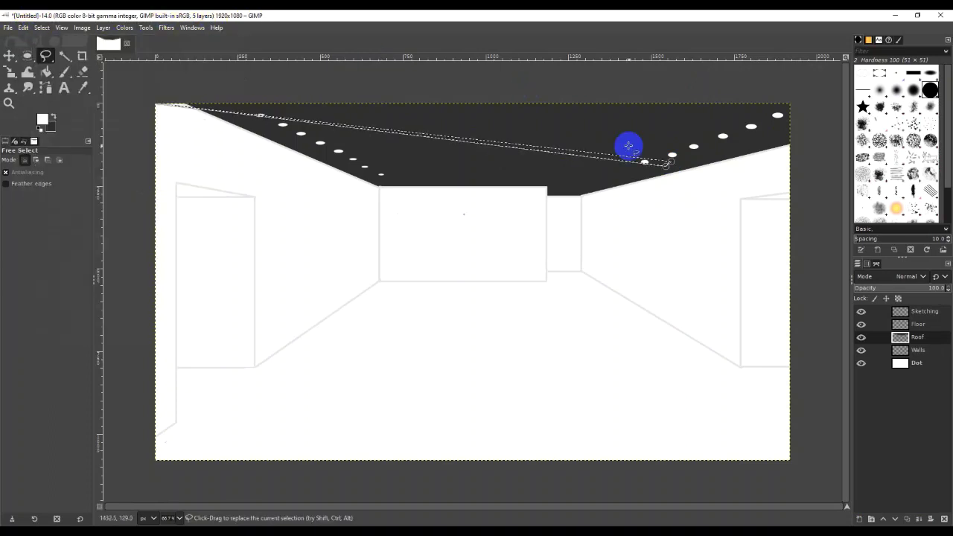
left_click(42, 28)
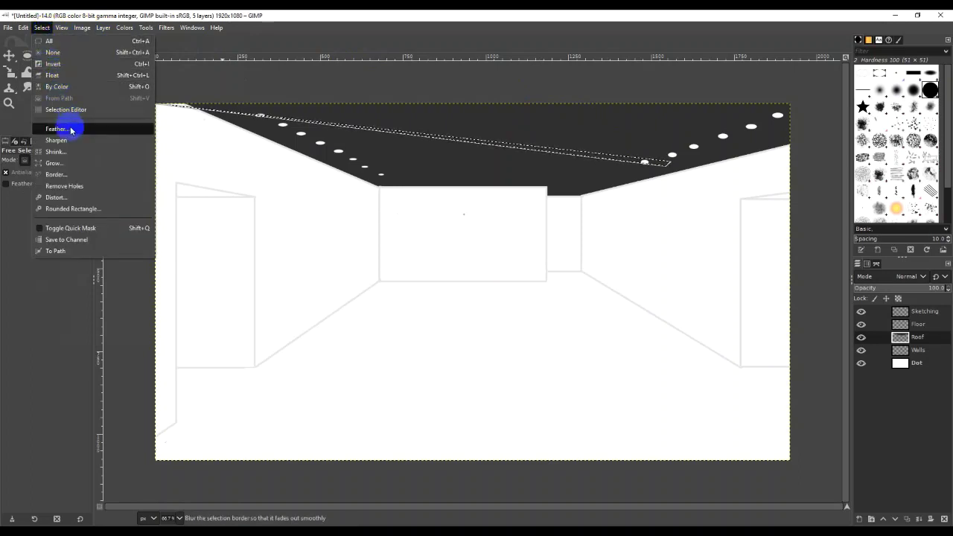
key("Escape")
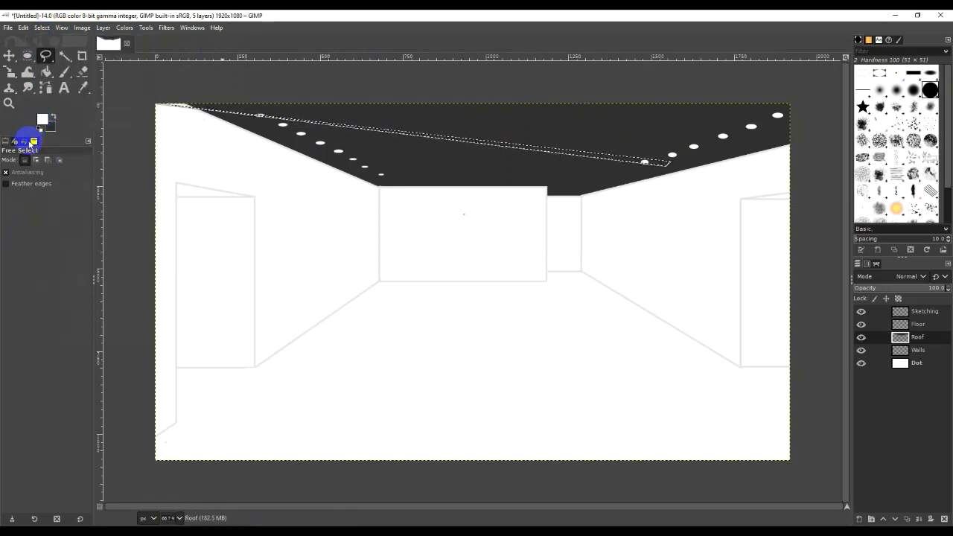
Undo the free selection and the anchoring by restoring the Scale to 23 x 14 state from the undo history
left_click(23, 141)
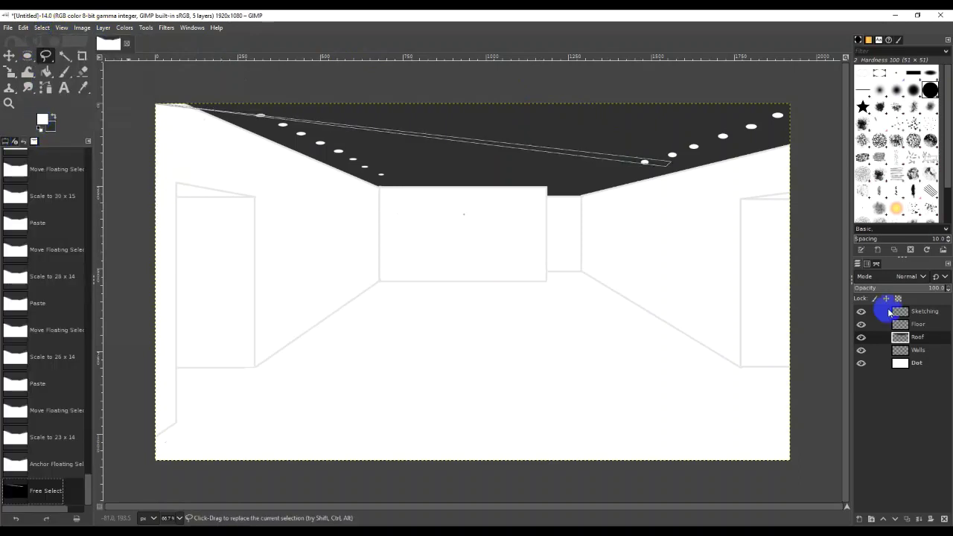
left_click(53, 467)
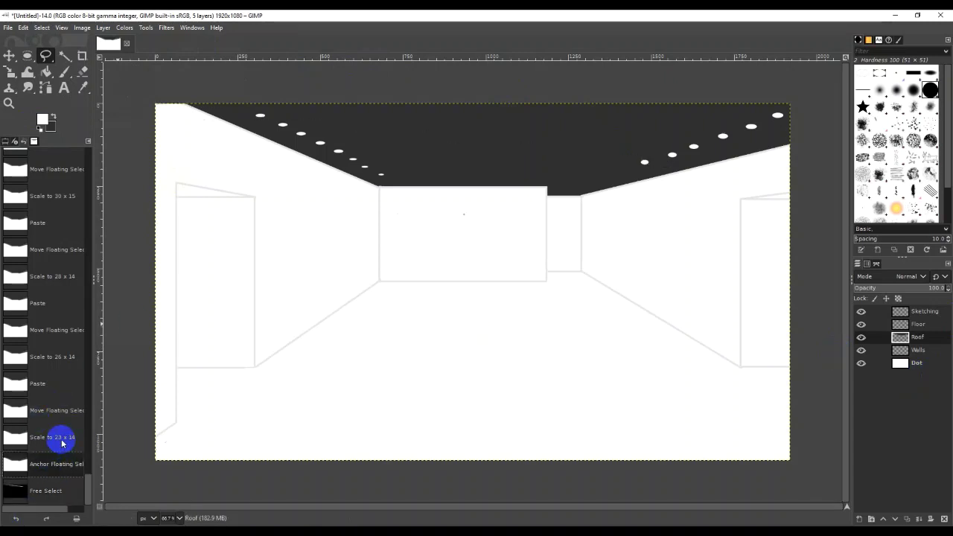
left_click(61, 441)
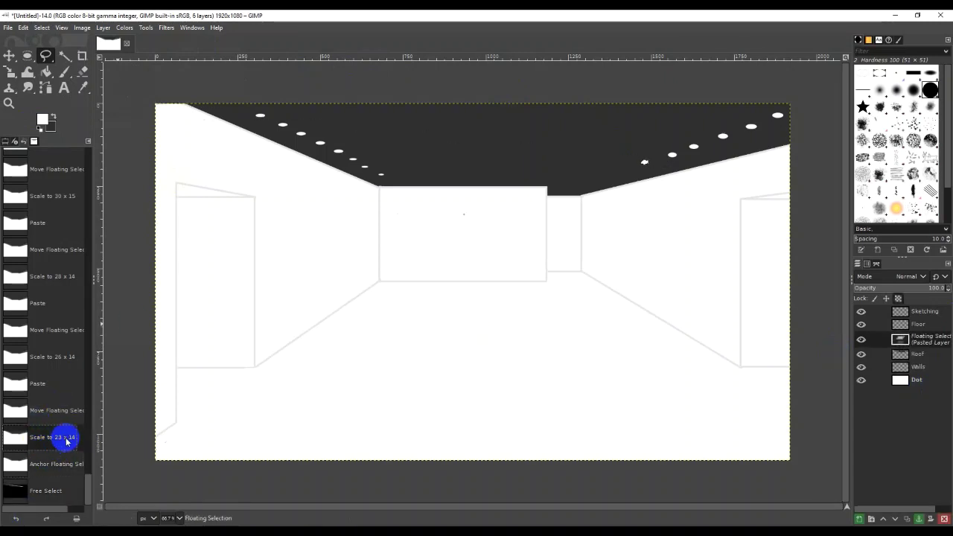
Copy the 23 px wide light and place the pasted copy as the seventh light of the right-hand row
left_click(9, 55)
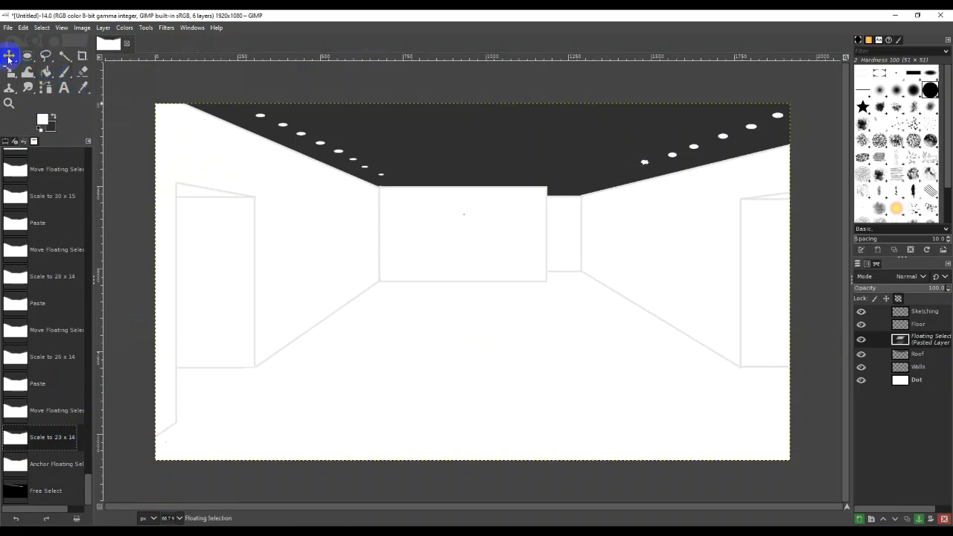
left_click_drag(624, 156, 646, 169)
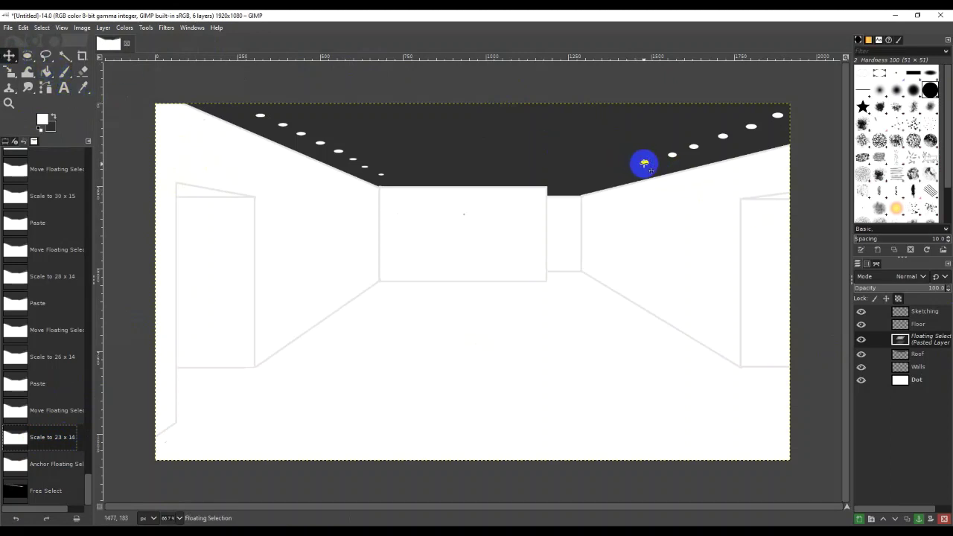
left_click(6, 142)
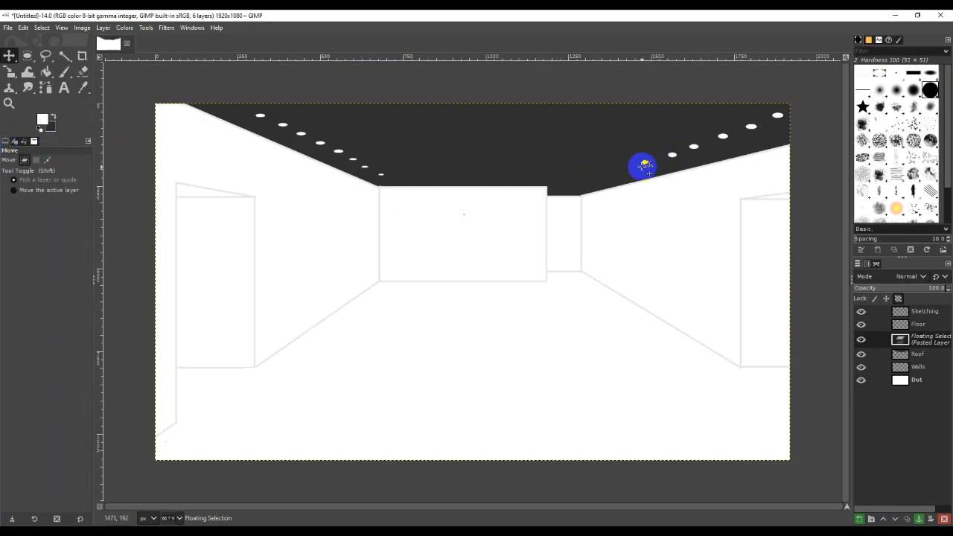
key("ctrl+c")
left_click_drag(640, 167, 645, 166)
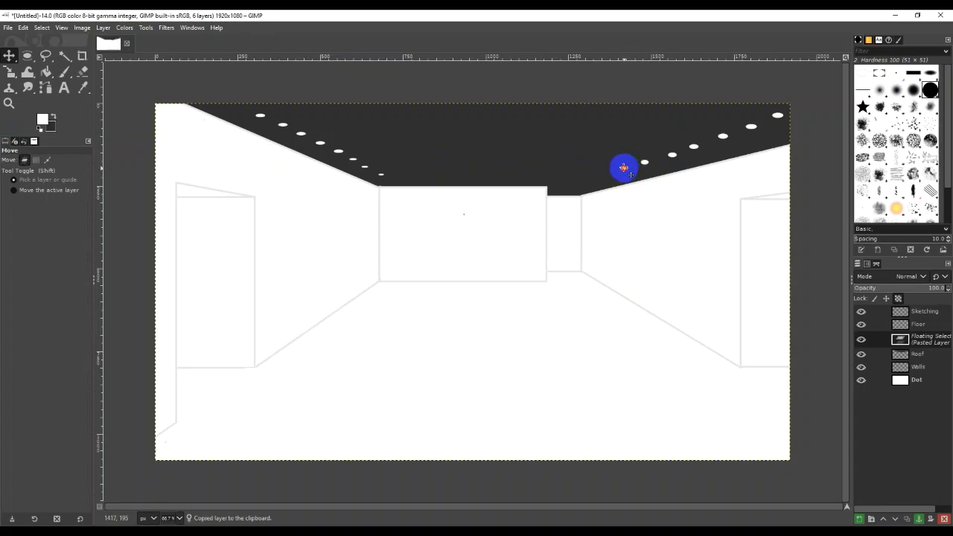
left_click_drag(627, 177, 657, 176)
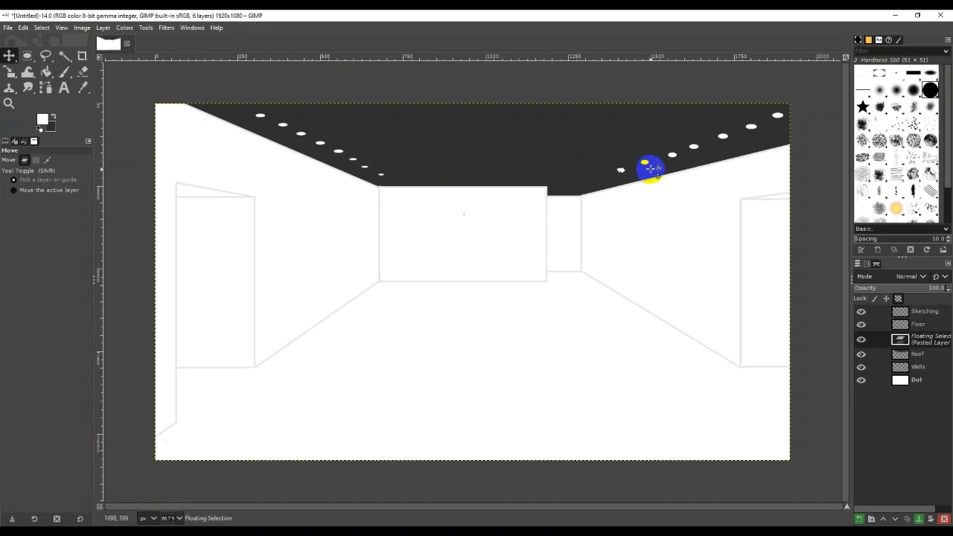
Scale the seventh light of the right-hand row to 20 × 14 px
key("shift+s")
left_click(651, 169)
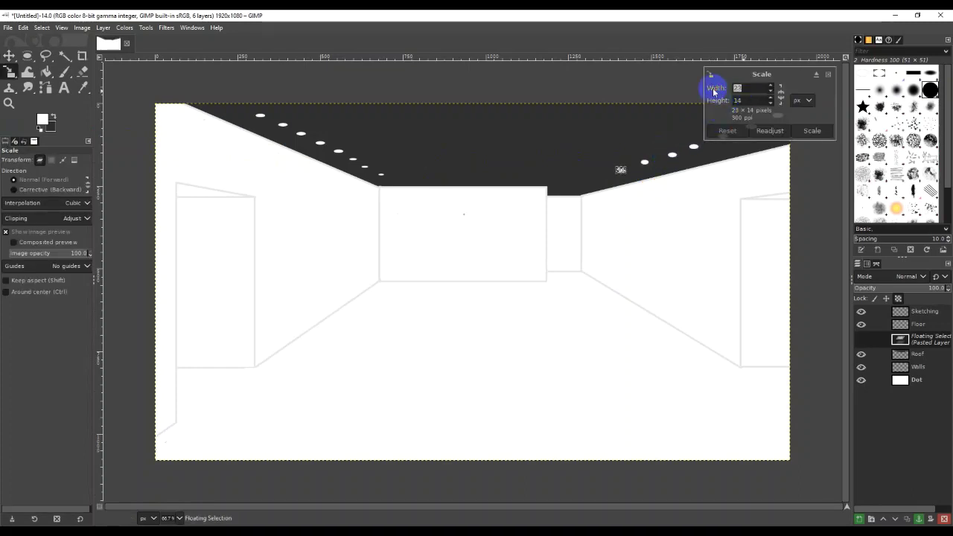
type("20")
left_click(781, 94)
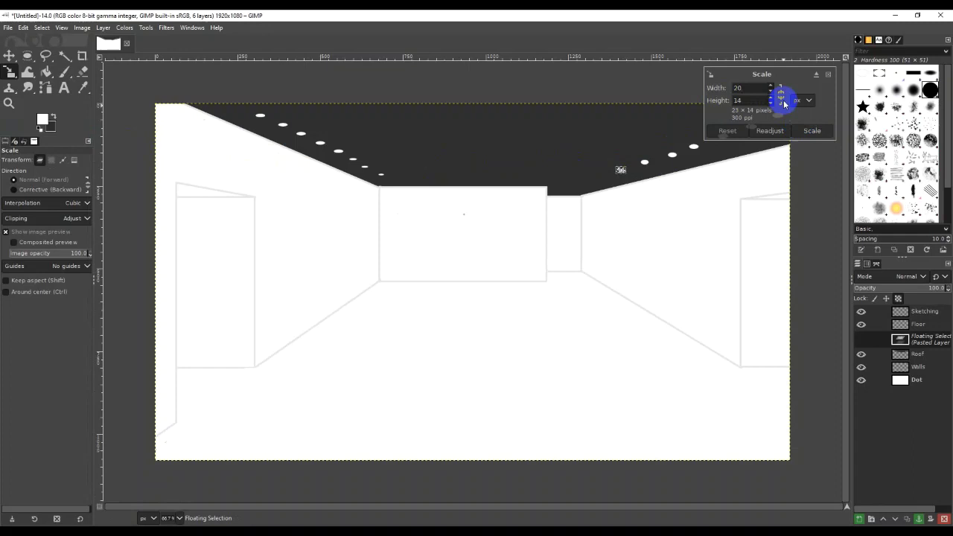
left_click(811, 130)
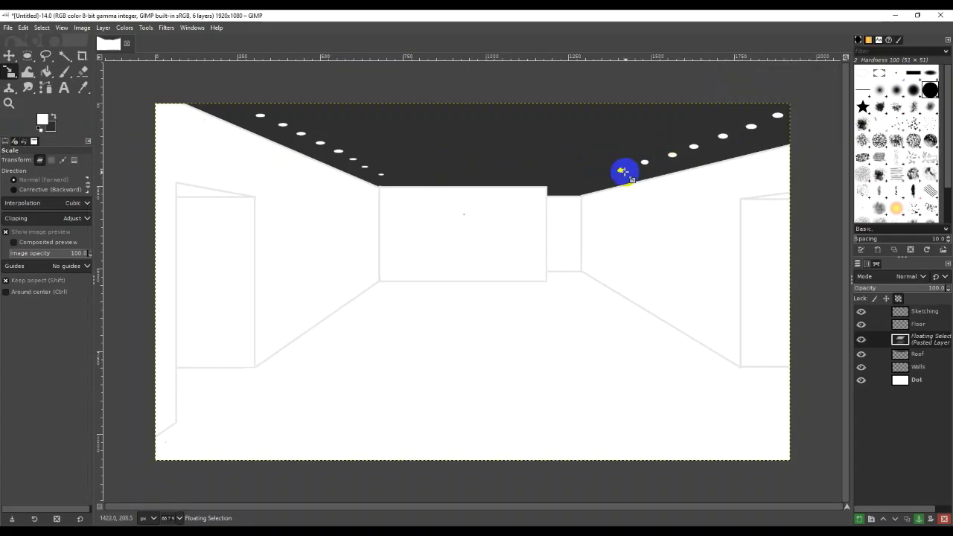
Copy the 20 px wide light and place the pasted copy as the eighth light, continuing the right-hand row toward the back wall
key("ctrl+c")
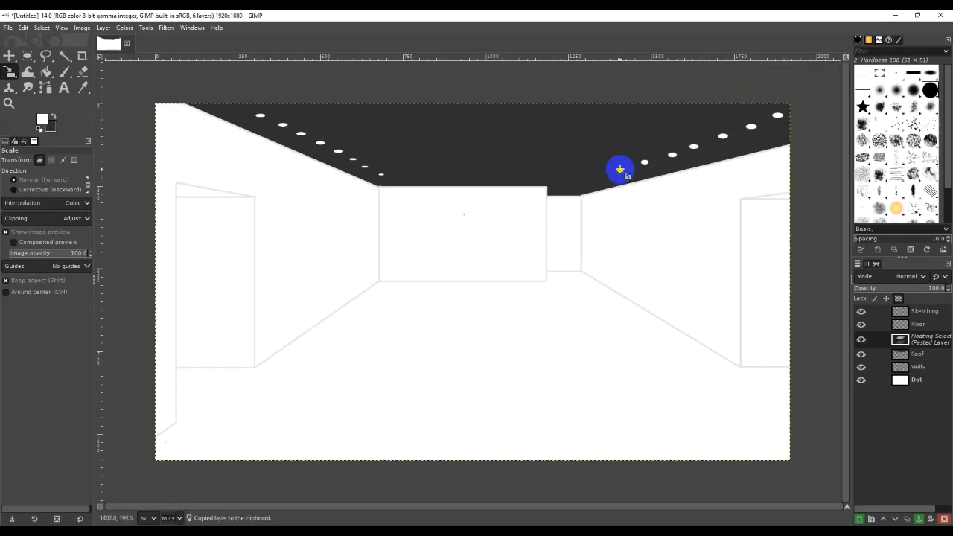
left_click(612, 172)
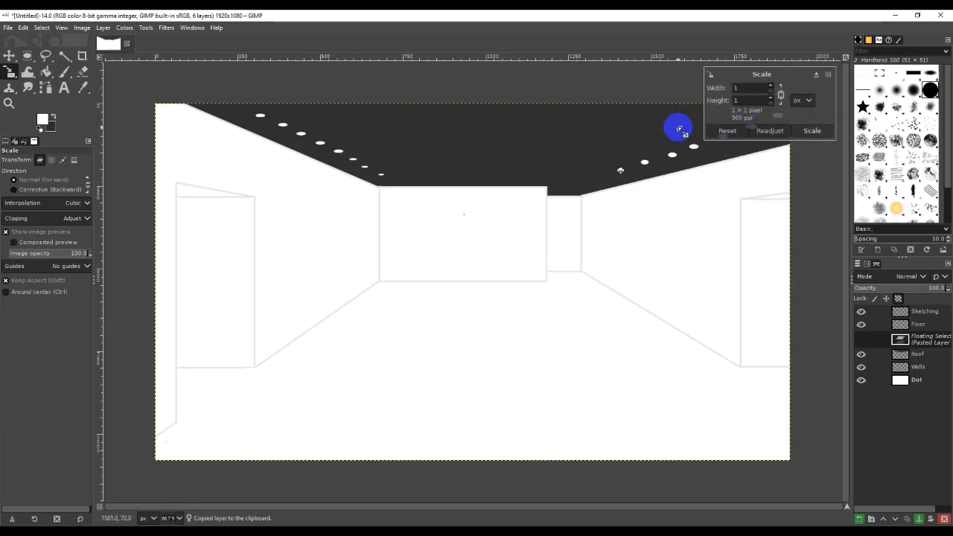
left_click(615, 172)
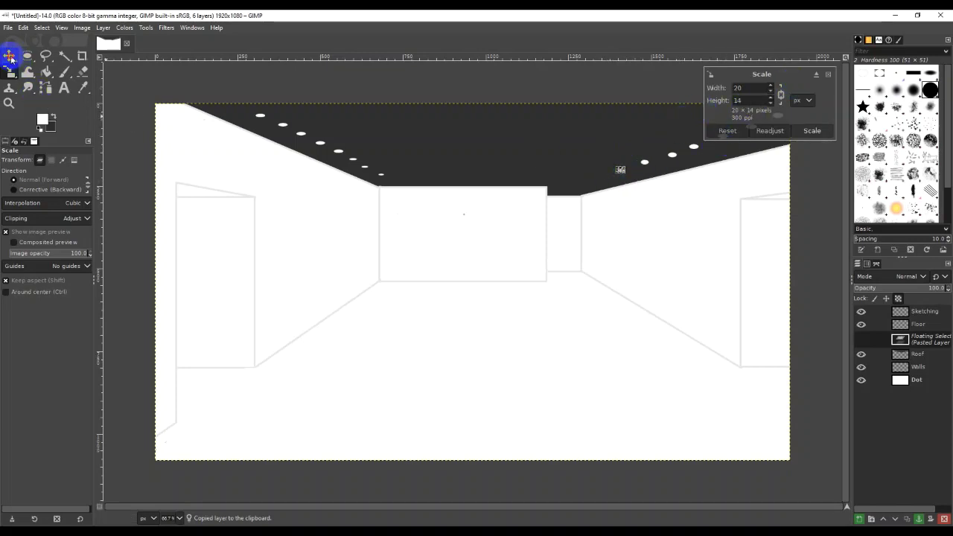
left_click(9, 56)
left_click_drag(621, 171, 604, 177)
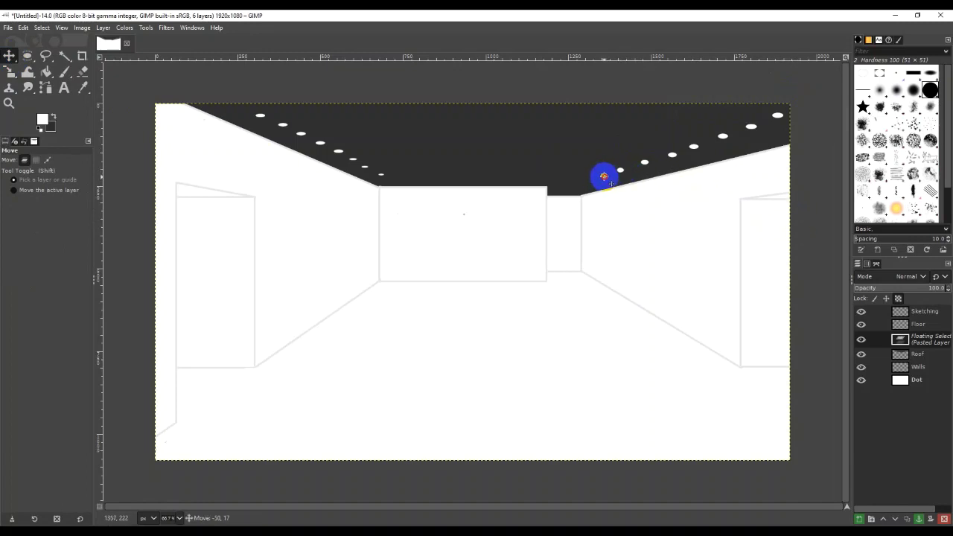
Scale the eighth light of the right-hand row to 15 × 11 px
key("shift+s")
left_click(663, 183)
double_click(752, 87)
type("1")
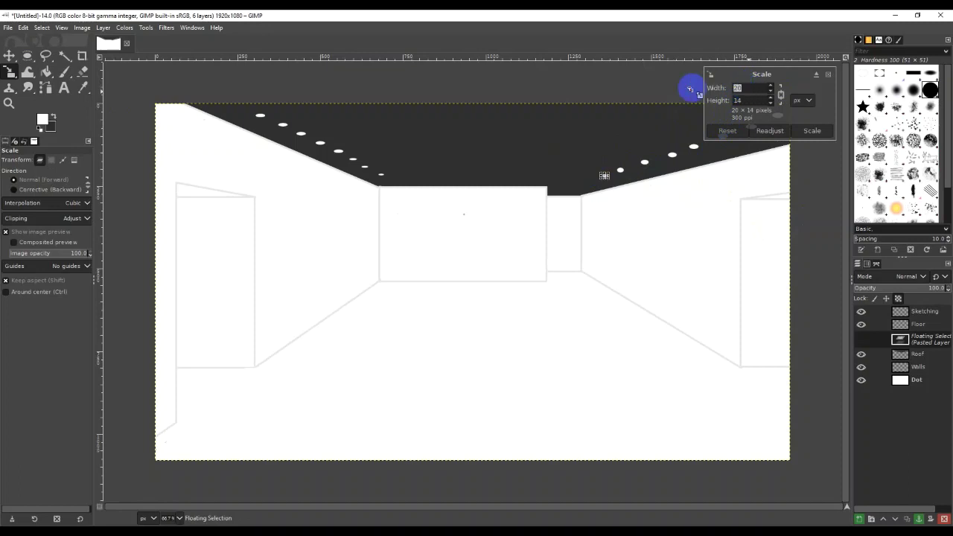
type("5")
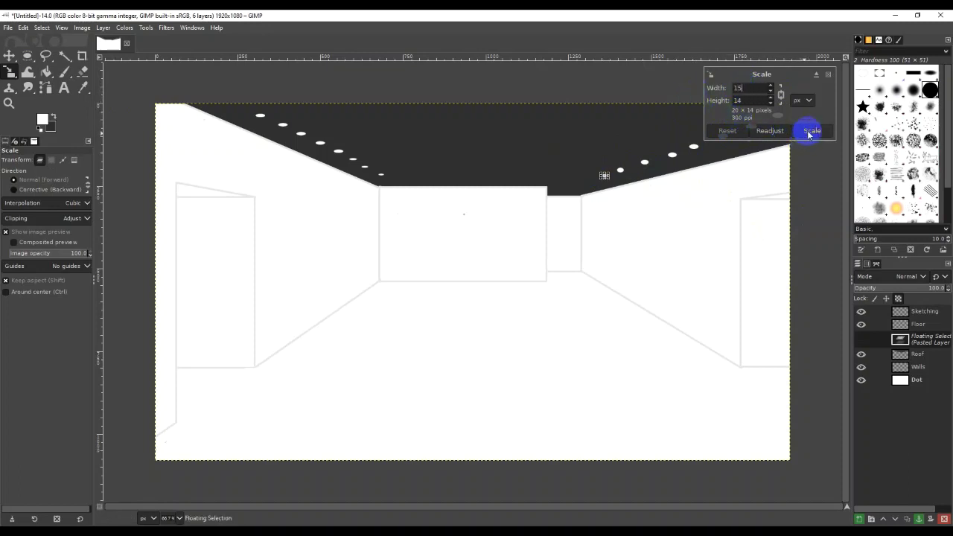
left_click(780, 94)
left_click(811, 130)
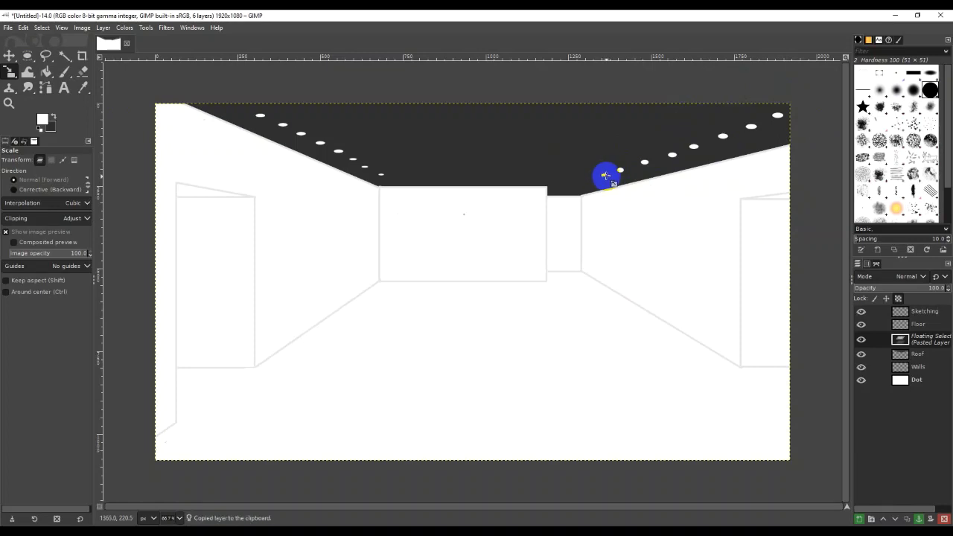
Place a copy of the 15 px wide light as the ninth light of the right-hand row and scale it to 10 × 11 px
key("m")
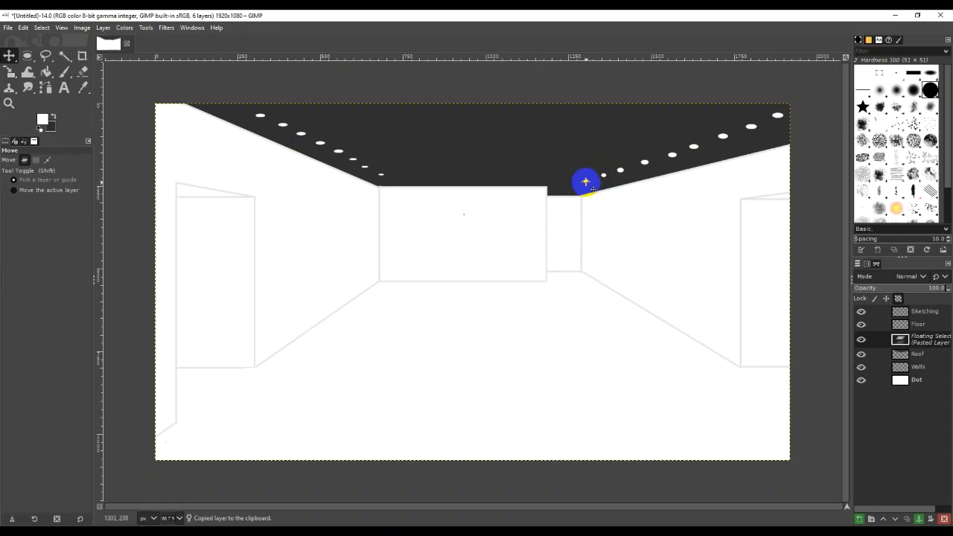
key("shift+s")
left_click(588, 181)
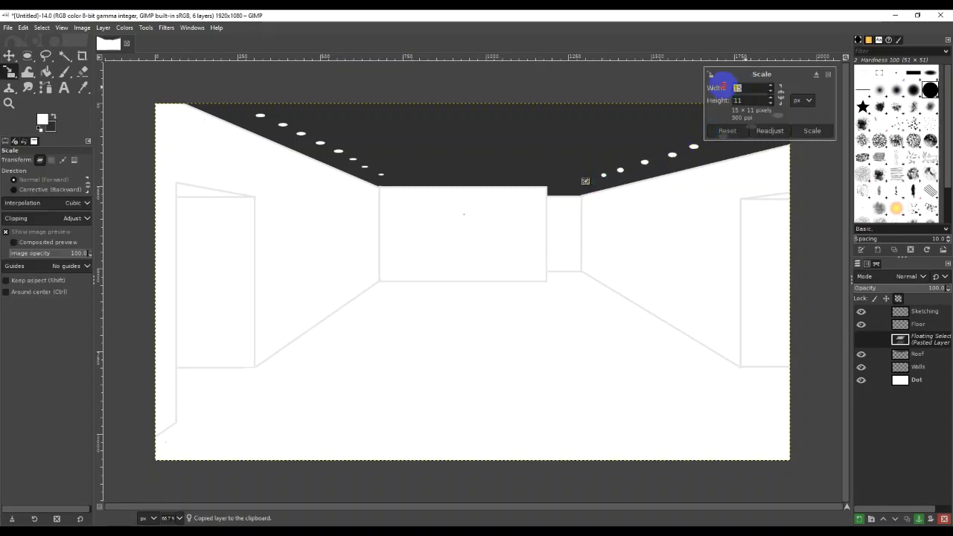
left_click(721, 88)
type("10")
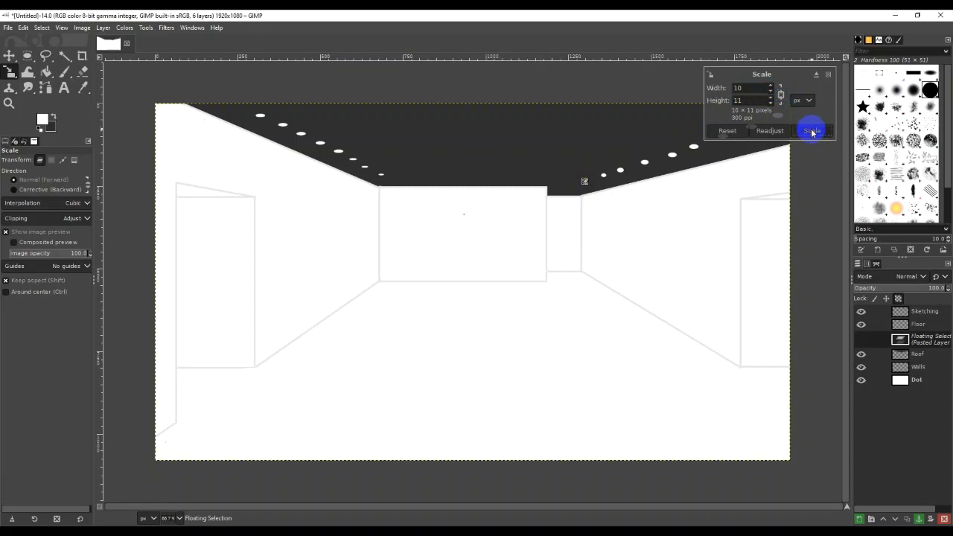
left_click(812, 132)
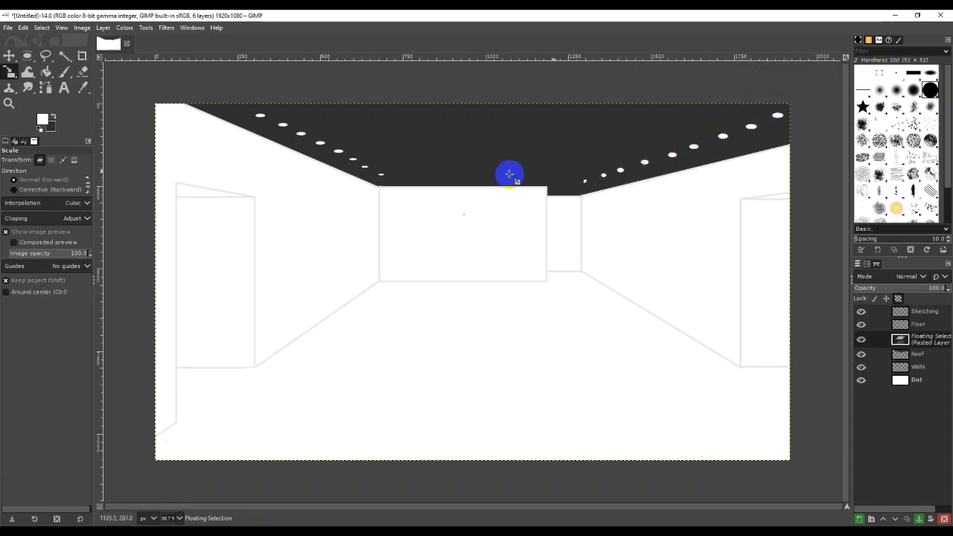
Anchor the floating ninth light to the Roof layer
left_click(11, 57)
left_click(915, 366)
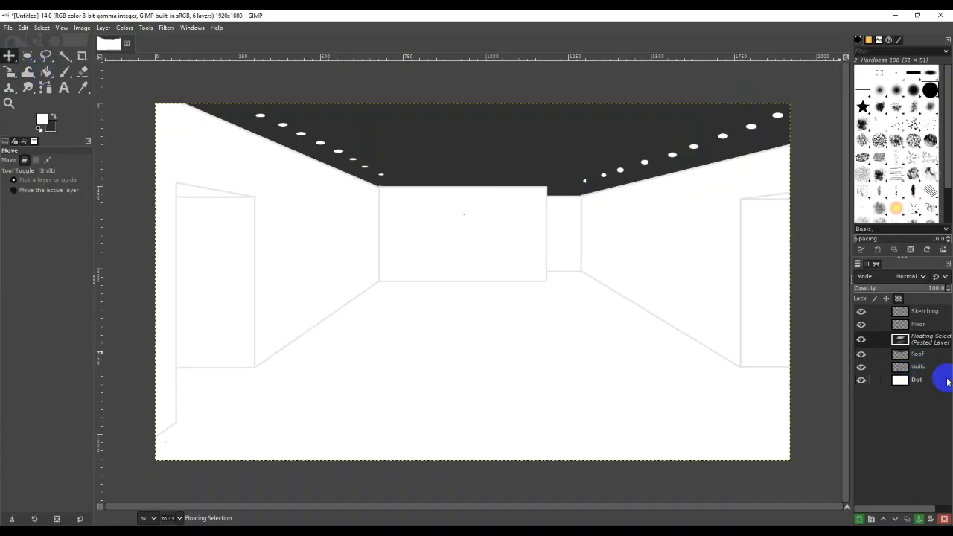
left_click(926, 369)
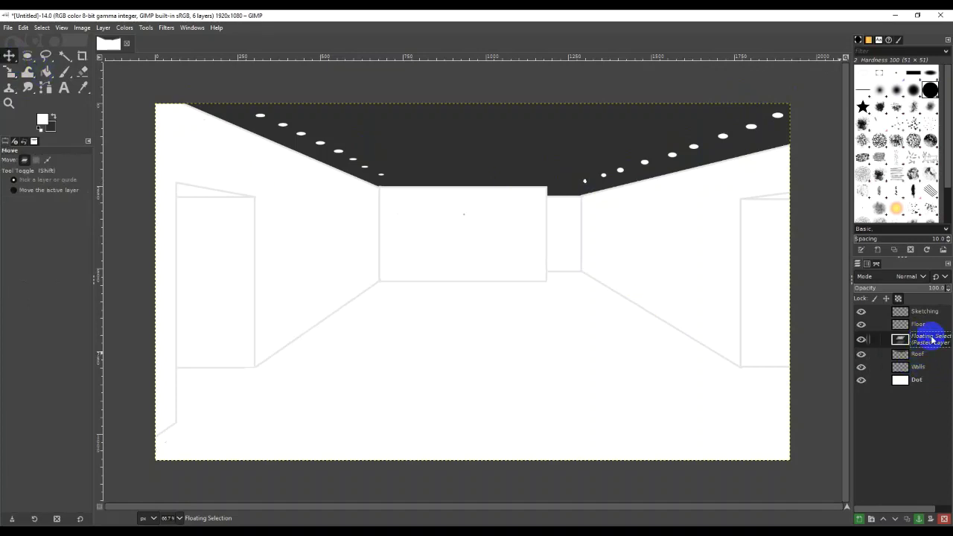
right_click(932, 340)
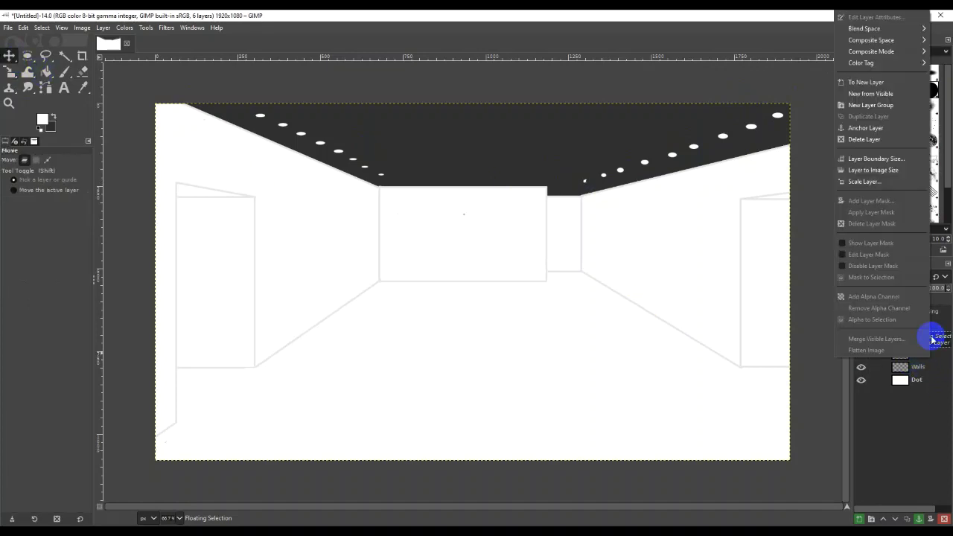
left_click(905, 127)
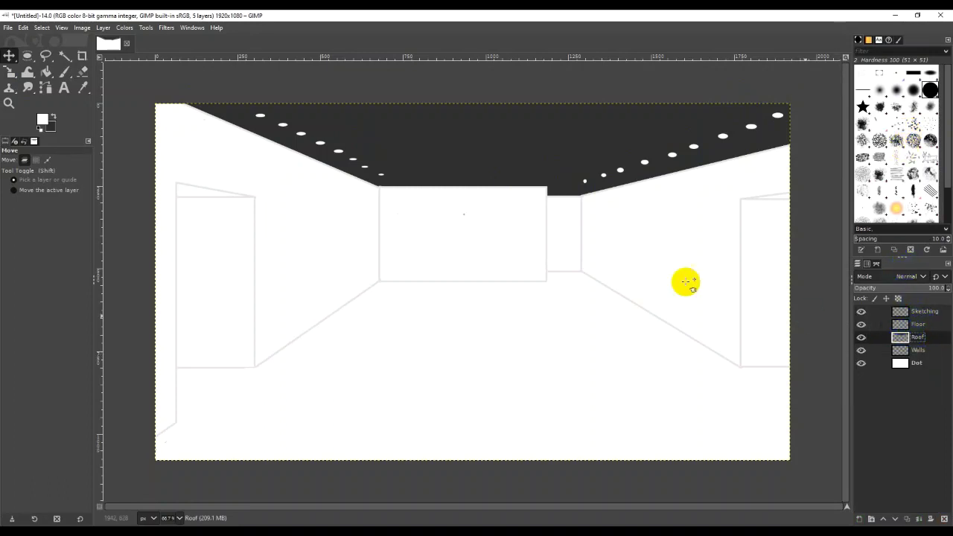
left_click_drag(442, 221, 654, 139)
mouse_move(540, 177)
left_mouse_down()
mouse_move(579, 192)
mouse_move(347, 125)
mouse_move(632, 193)
left_mouse_up()
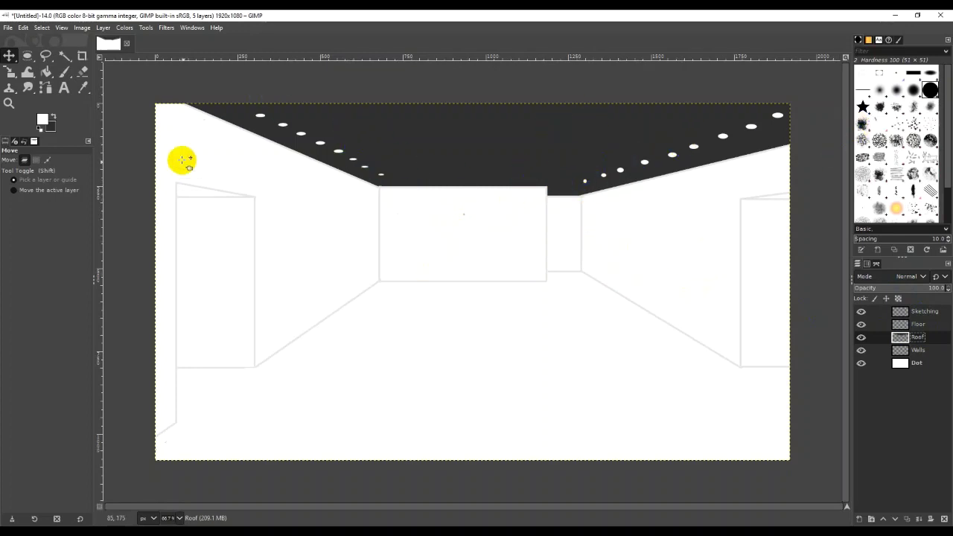
mouse_move(564, 192)
left_mouse_down()
mouse_move(749, 127)
mouse_move(571, 196)
mouse_move(230, 107)
mouse_move(365, 182)
left_mouse_up()
left_click(26, 58)
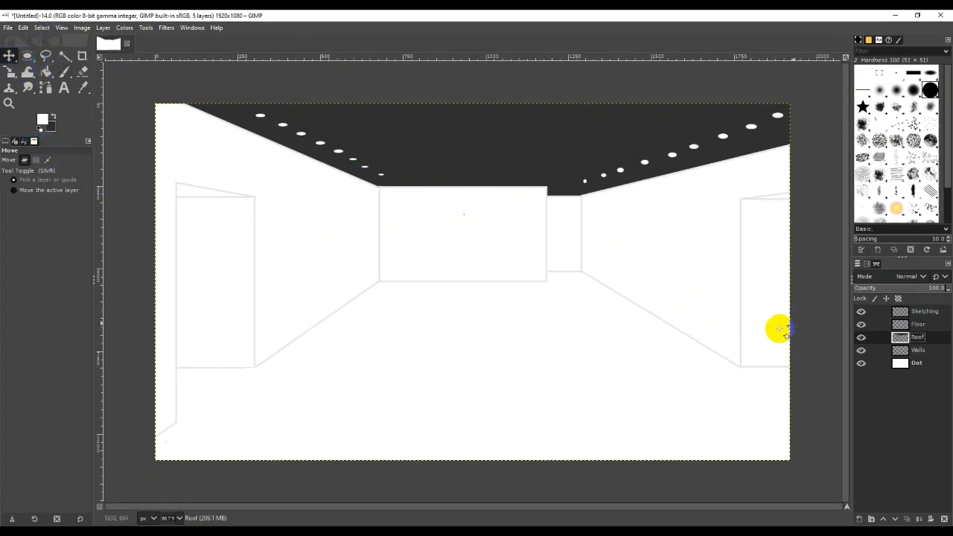
Select the Walls layer and open the Textures folder inside Point and Click in File Explorer
left_click(920, 350)
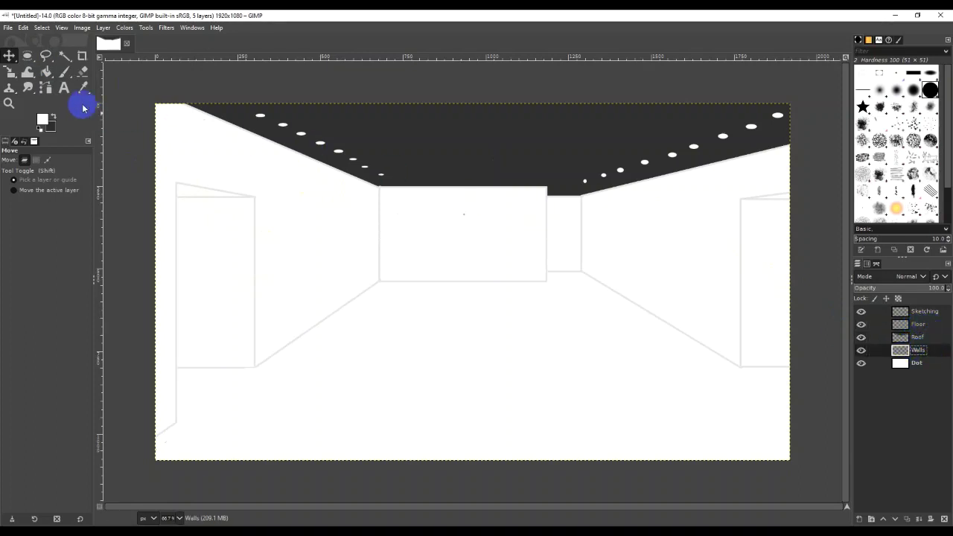
left_click(8, 27)
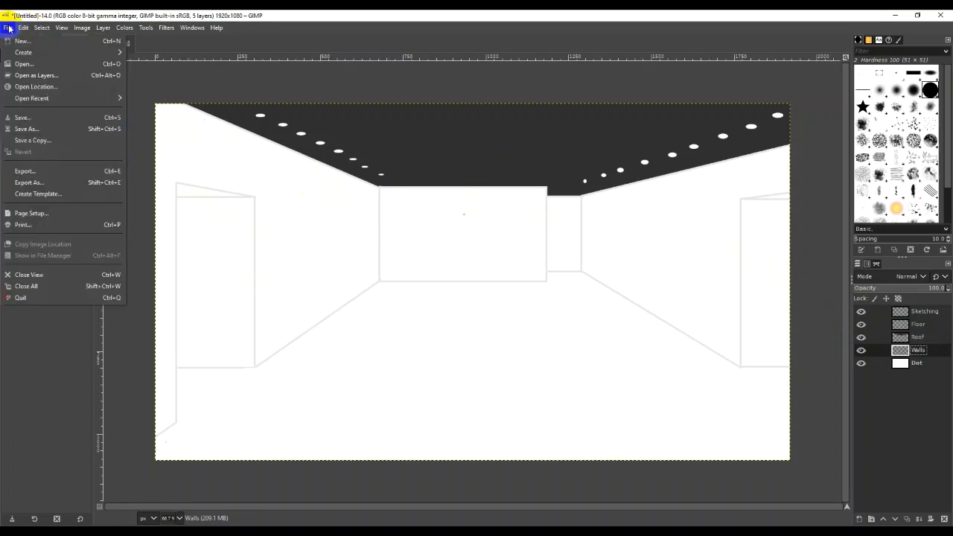
mouse_move(24, 29)
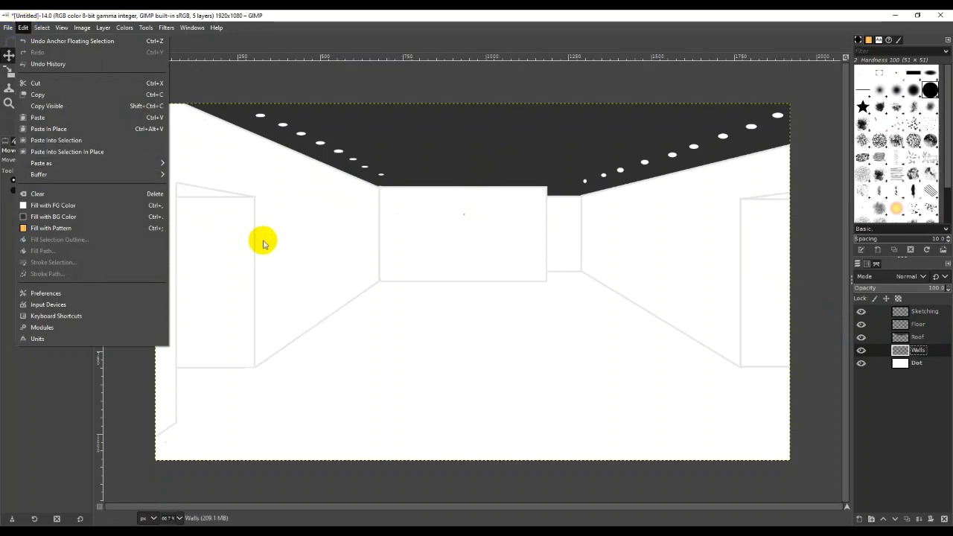
left_click(235, 524)
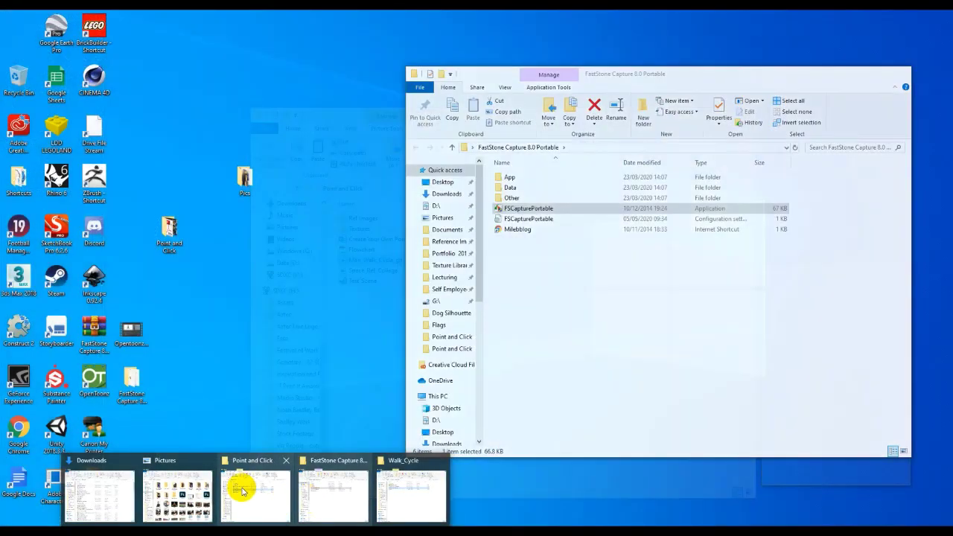
mouse_move(164, 489)
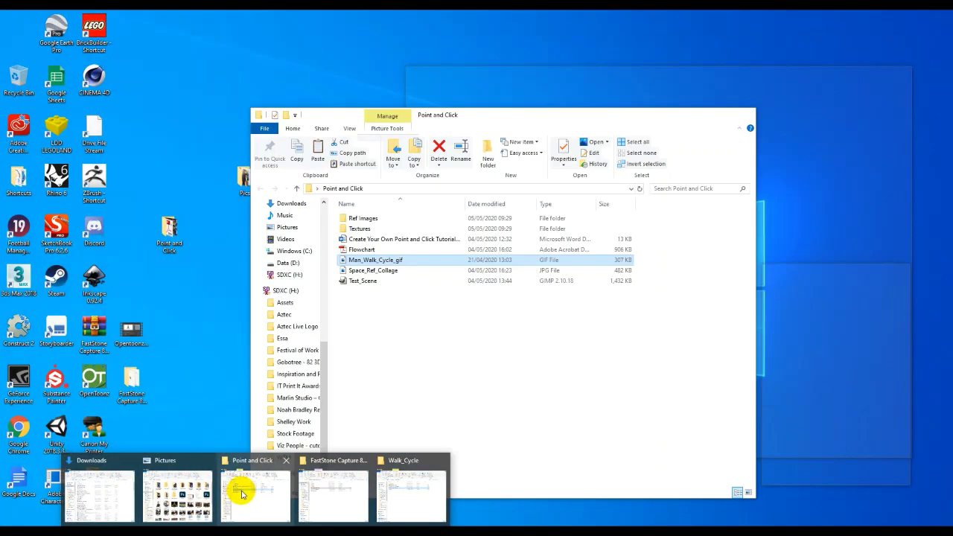
left_click(242, 485)
double_click(398, 228)
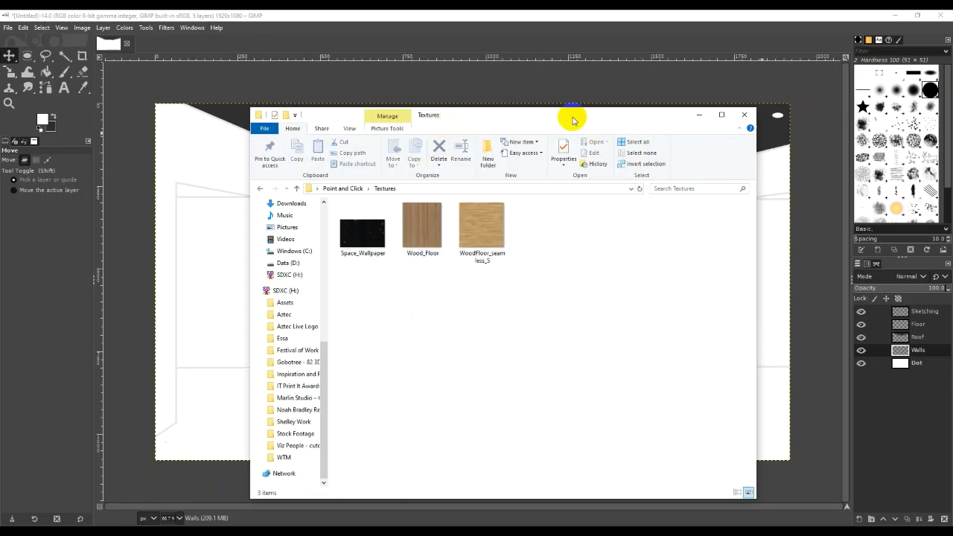
Move the folder window aside and bring Space_Wallpaper into the GIMP image as a new layer above Walls
left_click_drag(581, 117, 734, 109)
left_click(526, 216)
left_click_drag(526, 216, 245, 309)
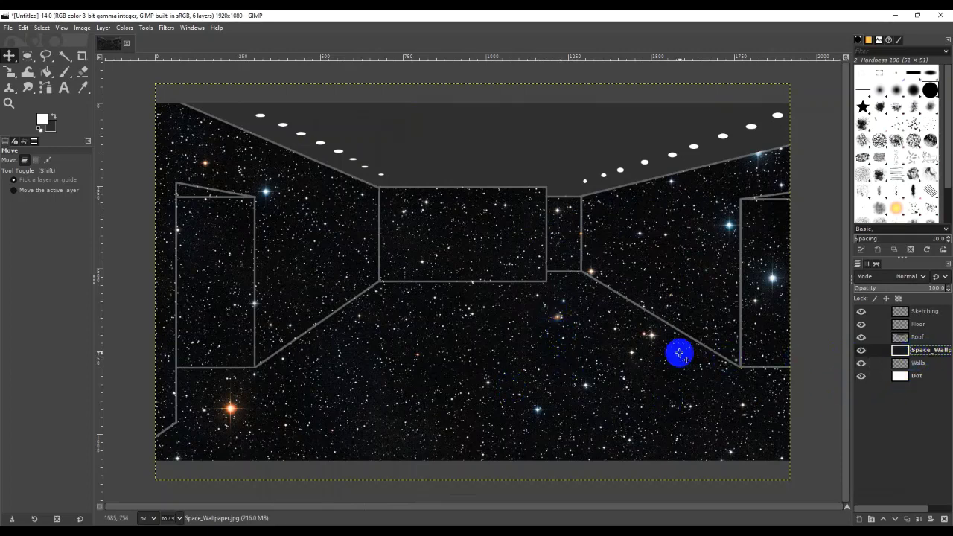
Scale the Space_Wallpaper layer down to about 1000 px wide and align it with the canvas's upper-left corner
left_click(24, 28)
key("Escape")
left_click(166, 27)
mouse_move(154, 34)
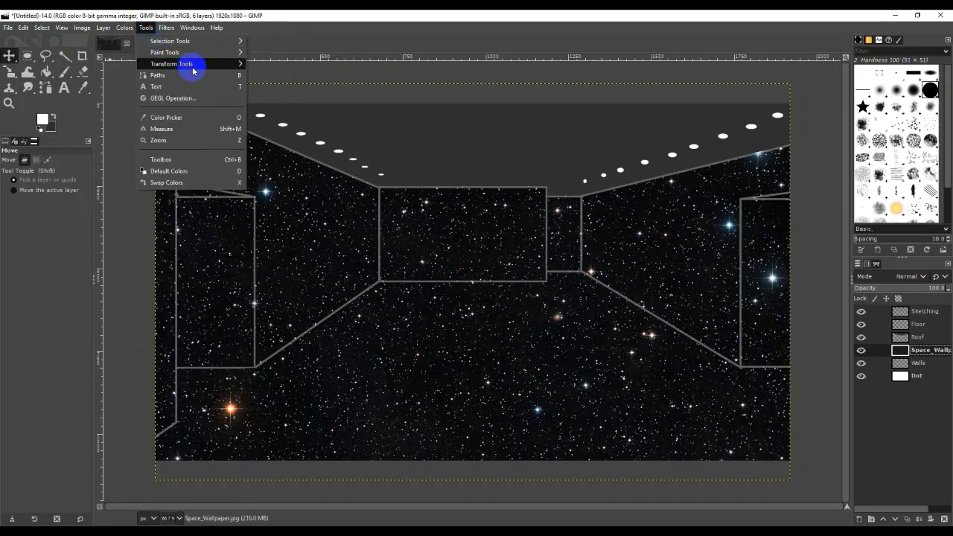
mouse_move(202, 65)
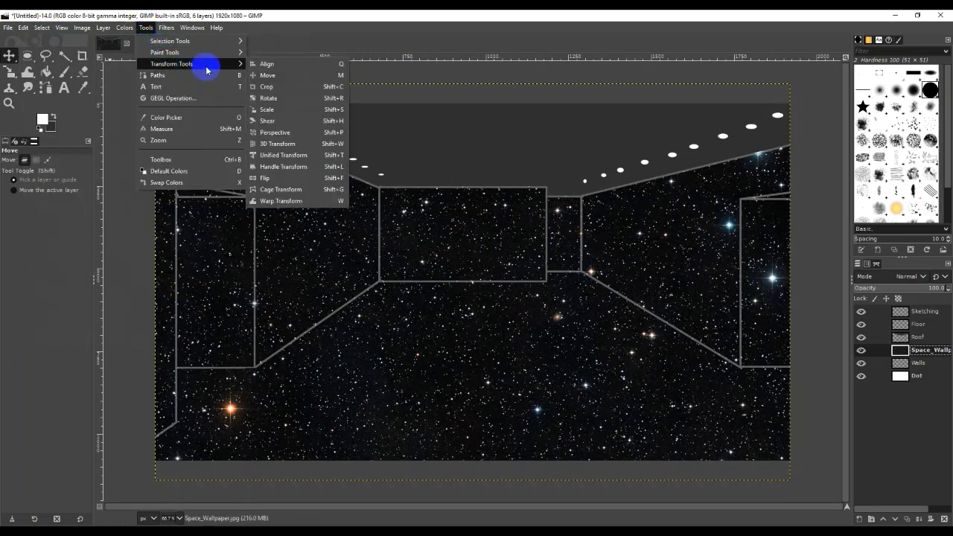
left_click(289, 109)
left_click_drag(154, 82, 517, 306)
left_click_drag(653, 389, 264, 192)
key("Return")
key("m")
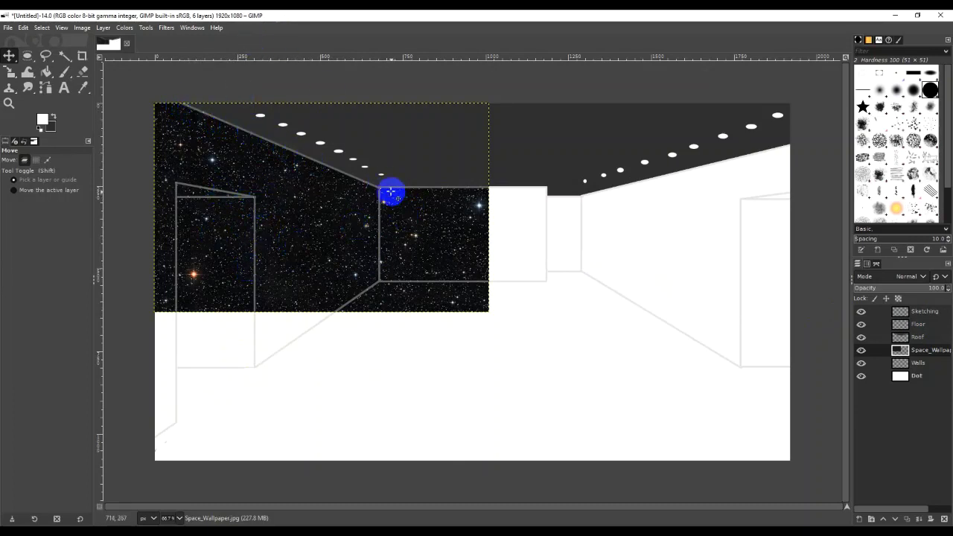
Use the Perspective tool on the Space_Wallpaper layer to fit its four corners to the left wall's outline
left_click(861, 313)
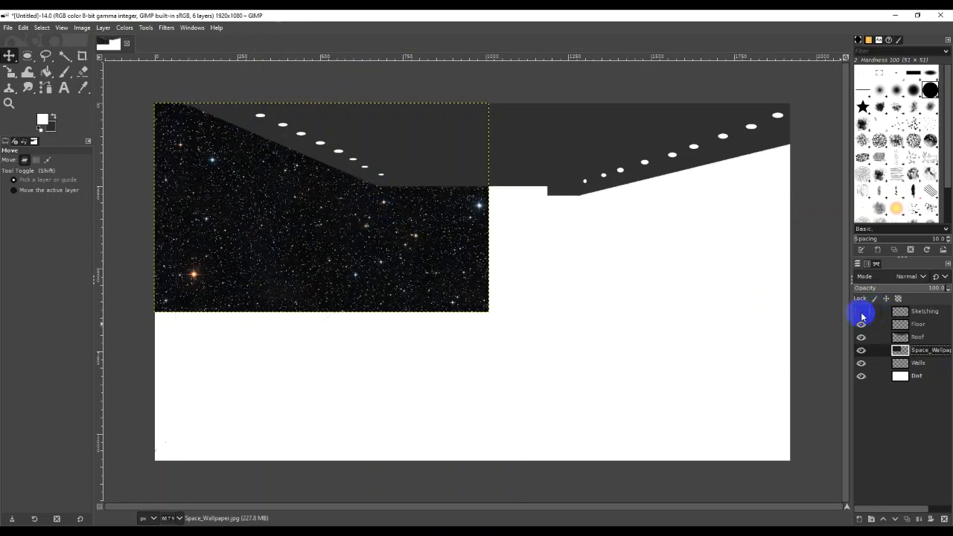
left_click(861, 312)
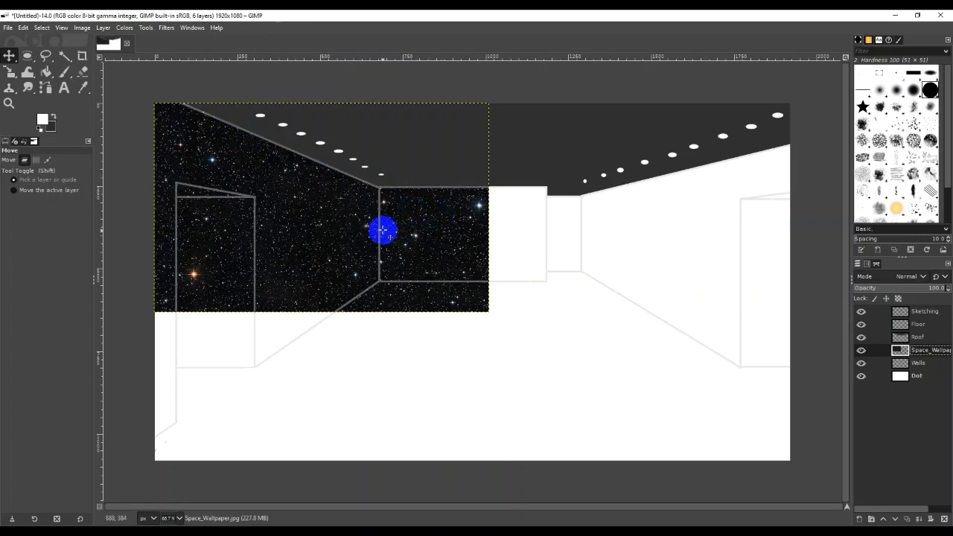
left_click(147, 31)
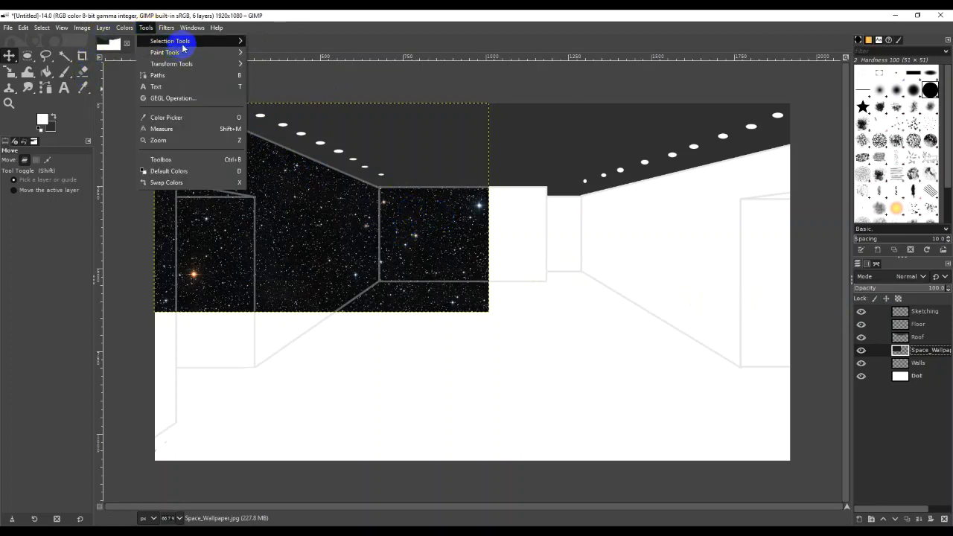
mouse_move(212, 64)
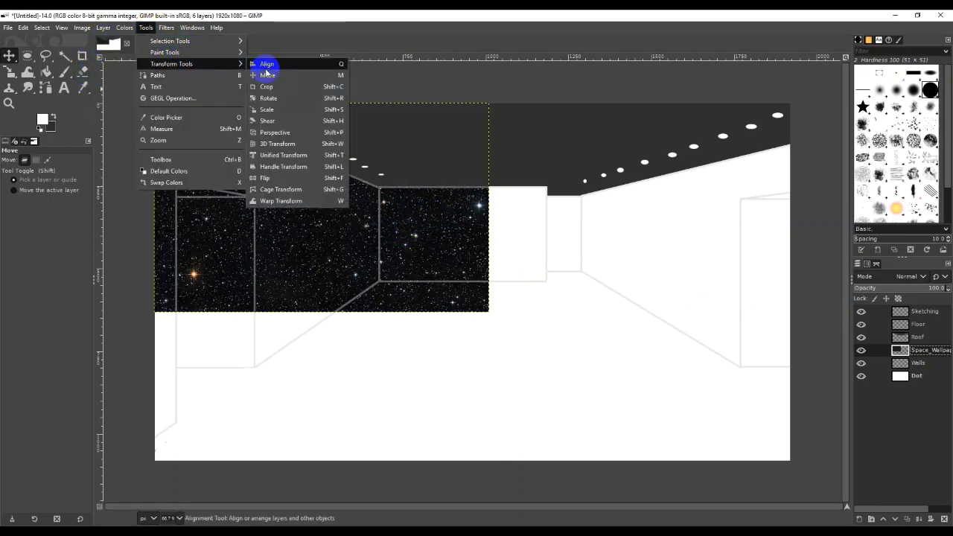
left_click(311, 134)
left_click(312, 133)
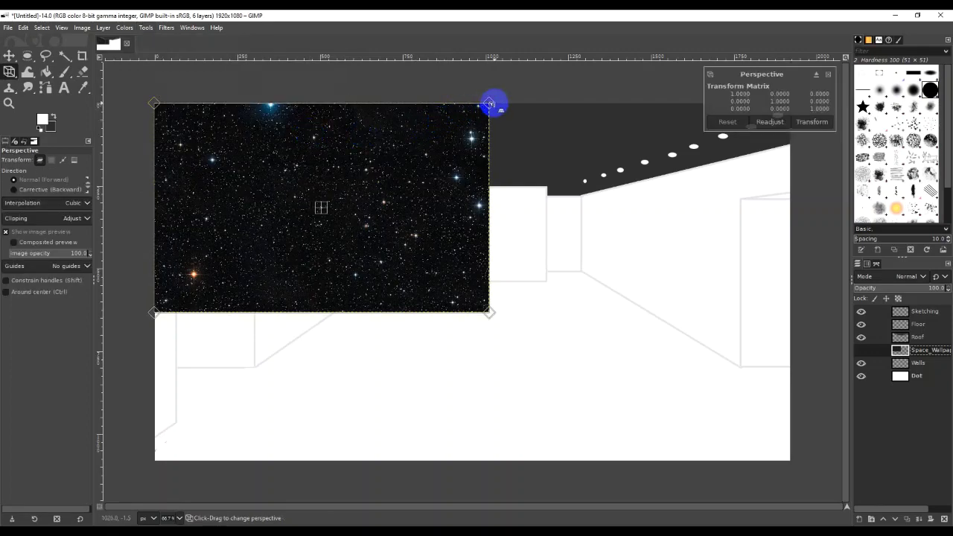
left_click_drag(489, 104, 381, 185)
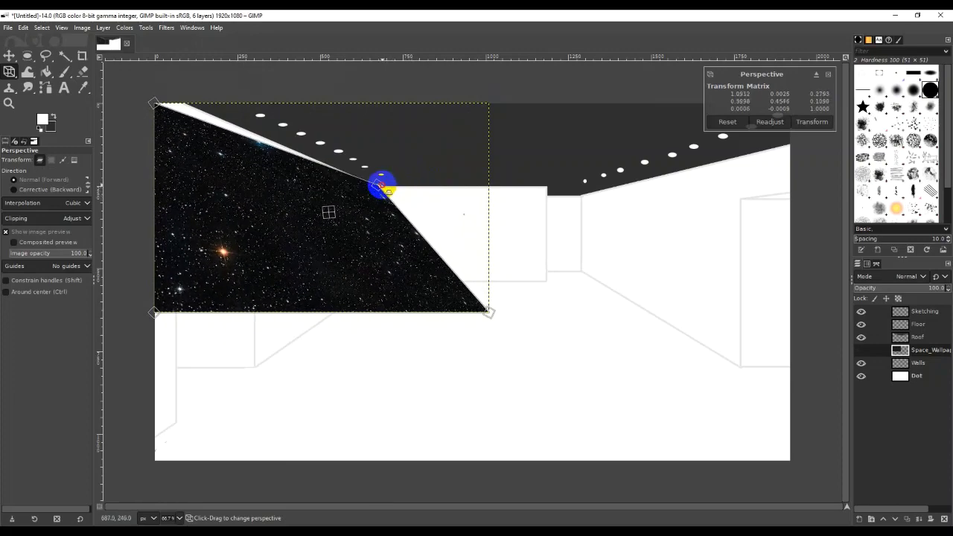
left_click_drag(155, 102, 153, 87)
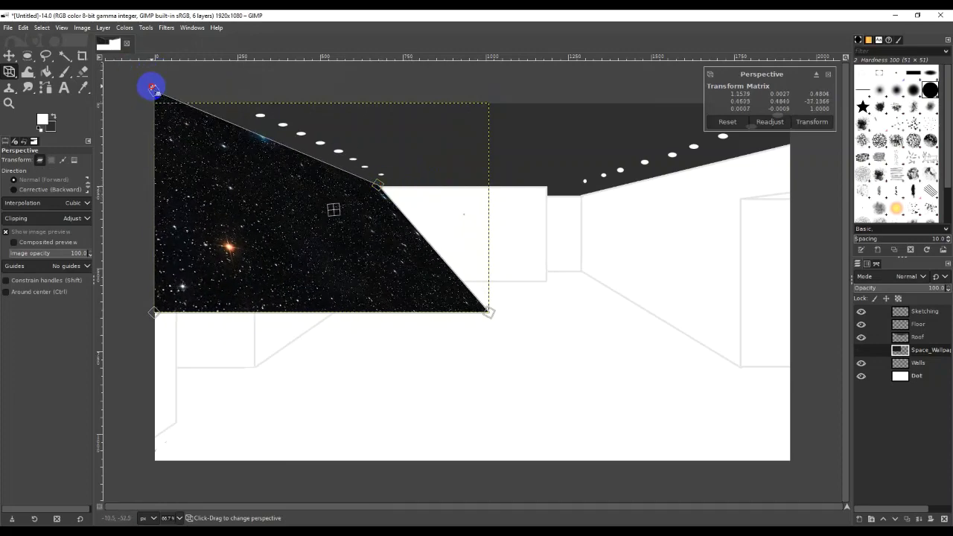
left_click_drag(154, 313, 154, 441)
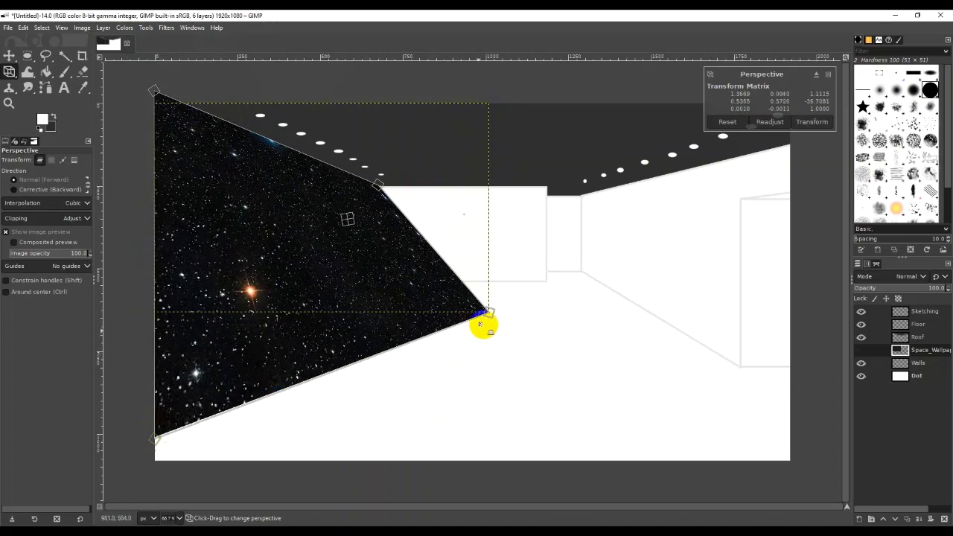
left_click_drag(487, 313, 383, 283)
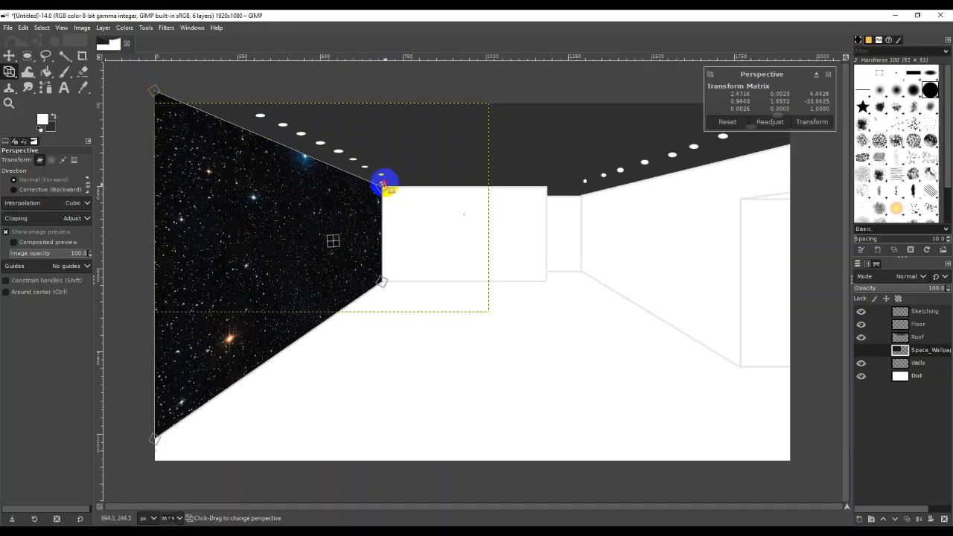
Fine-tune the wallpaper's two back-edge corners and lower front corner against the wall lines and apply the perspective transform
left_click_drag(382, 183, 383, 182)
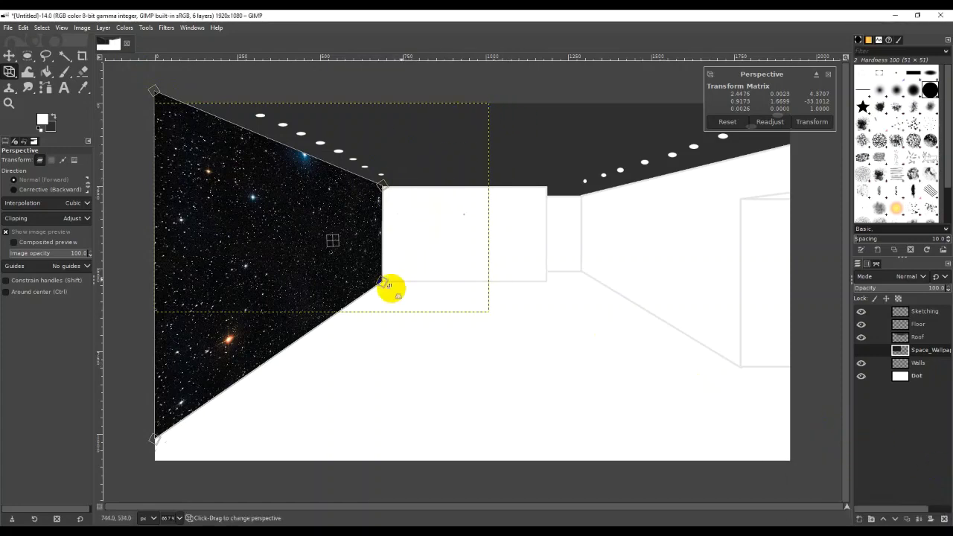
left_click_drag(384, 283, 381, 280)
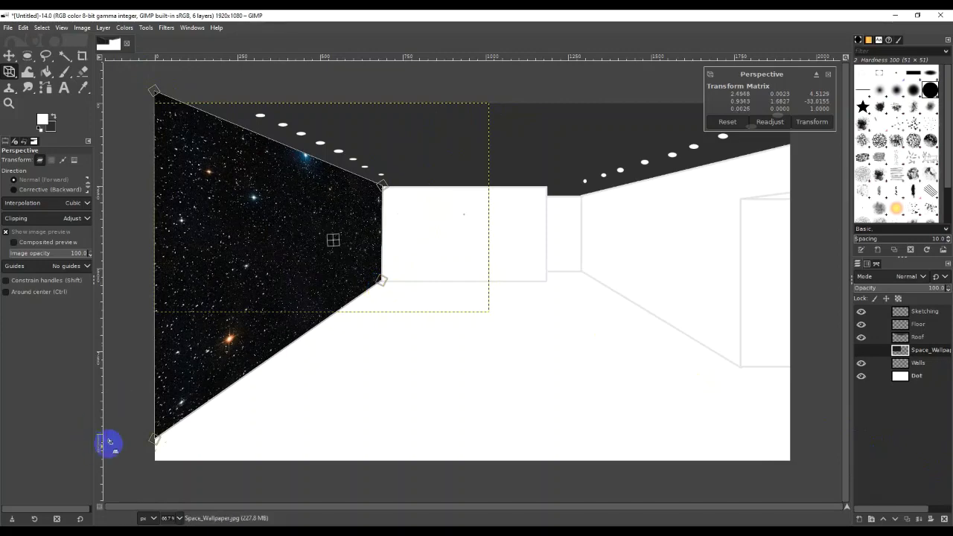
mouse_move(152, 439)
left_mouse_down()
mouse_move(141, 444)
mouse_move(154, 439)
left_mouse_up()
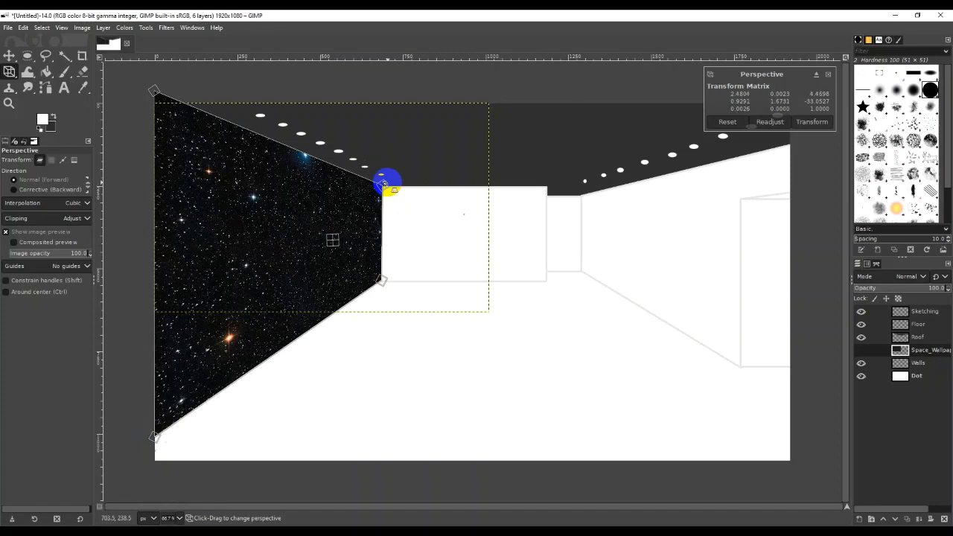
key("Return")
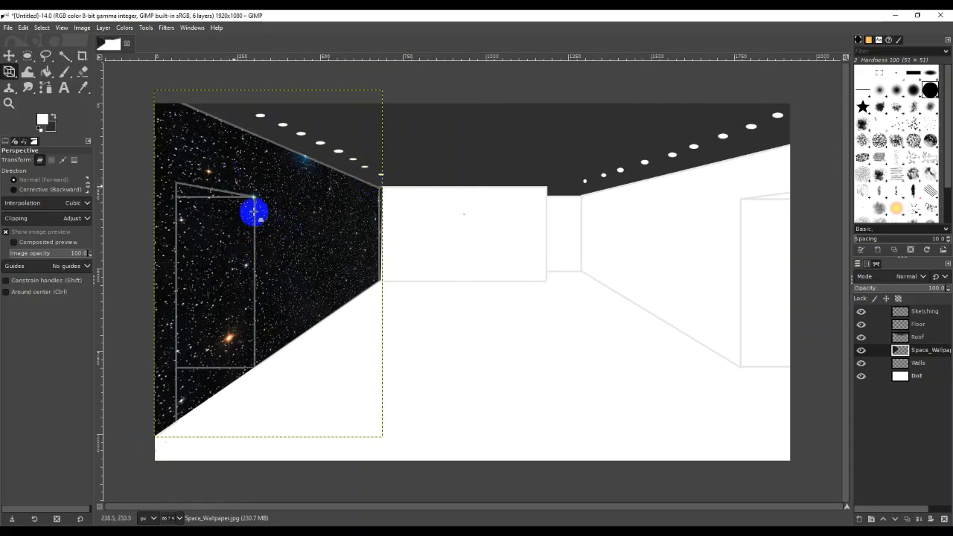
Hide the Sketching layer to examine the wallpaper on the left wall, and show the layer again
left_click(393, 230)
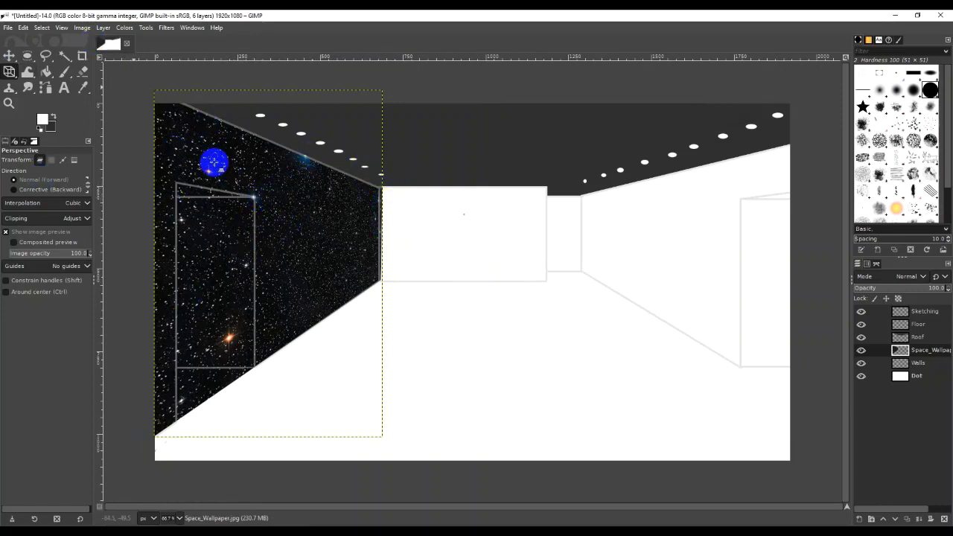
left_click(913, 379)
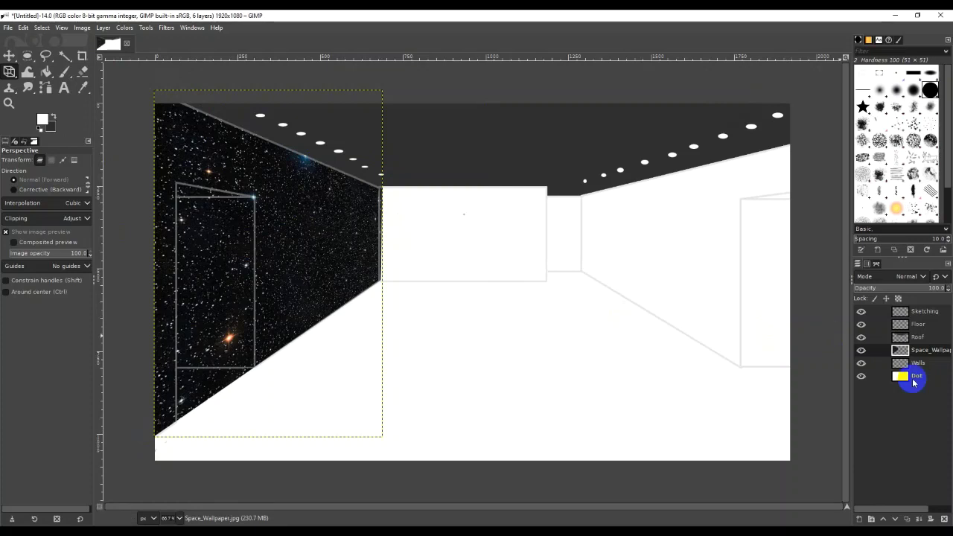
left_click(861, 313)
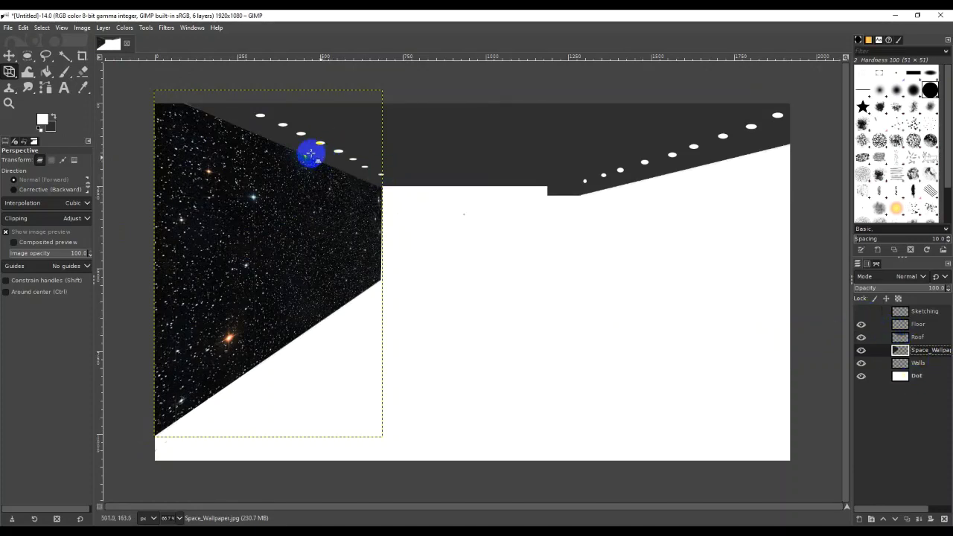
left_click(797, 301)
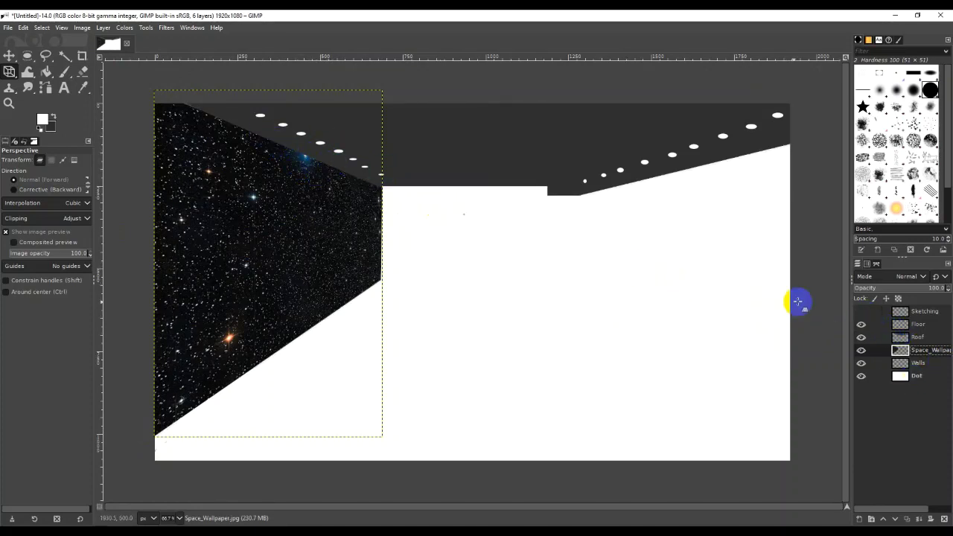
left_click(862, 312)
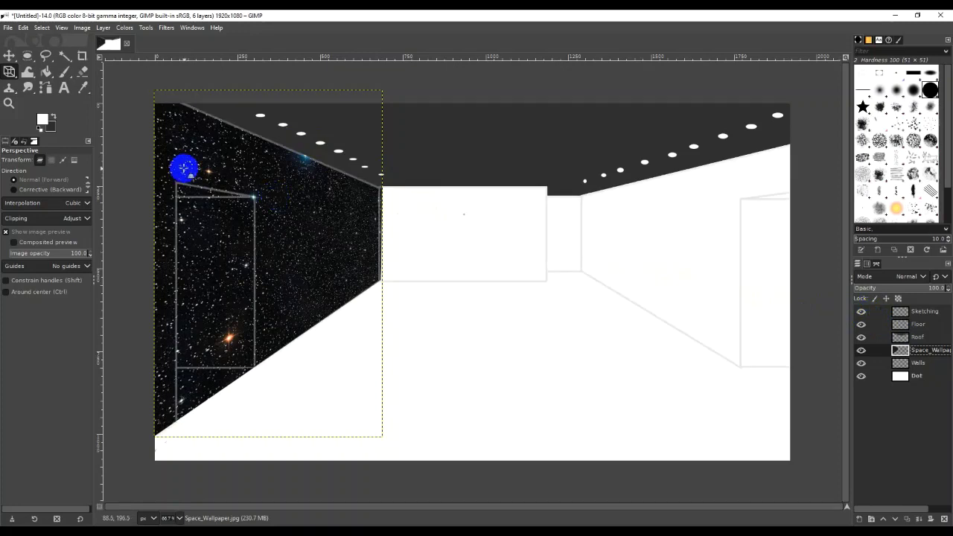
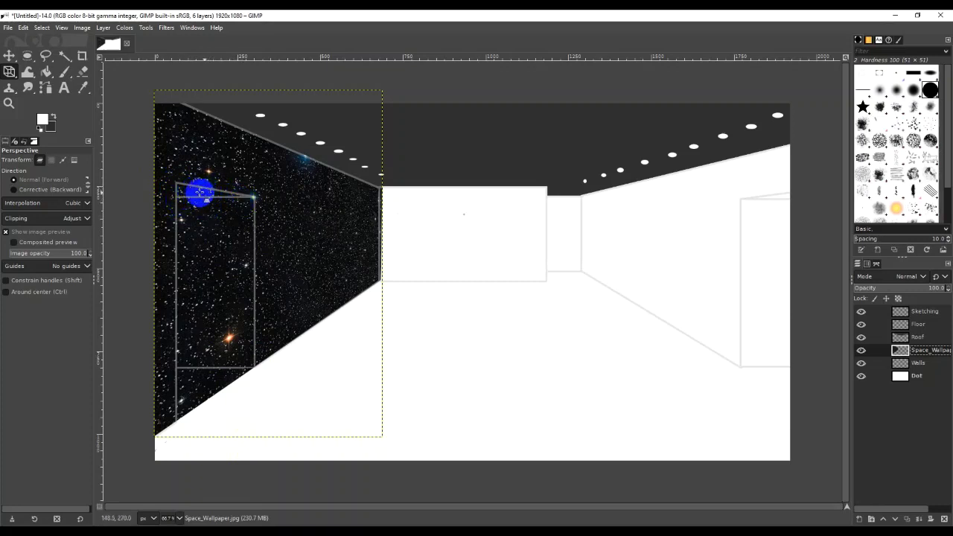
left_click(477, 277)
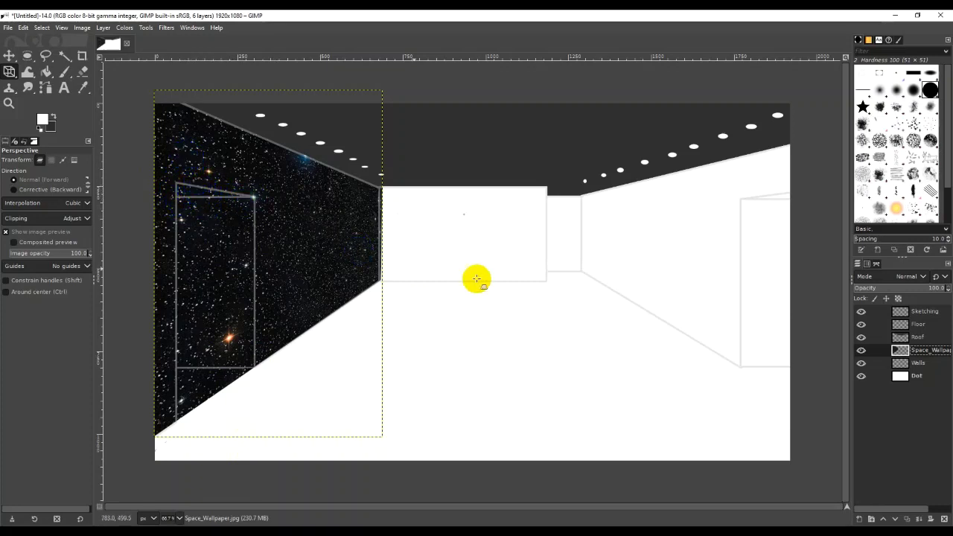
Select the doorway areas on the left wall and the floor area from the Sketching layer with Fuzzy Select
left_click(934, 314)
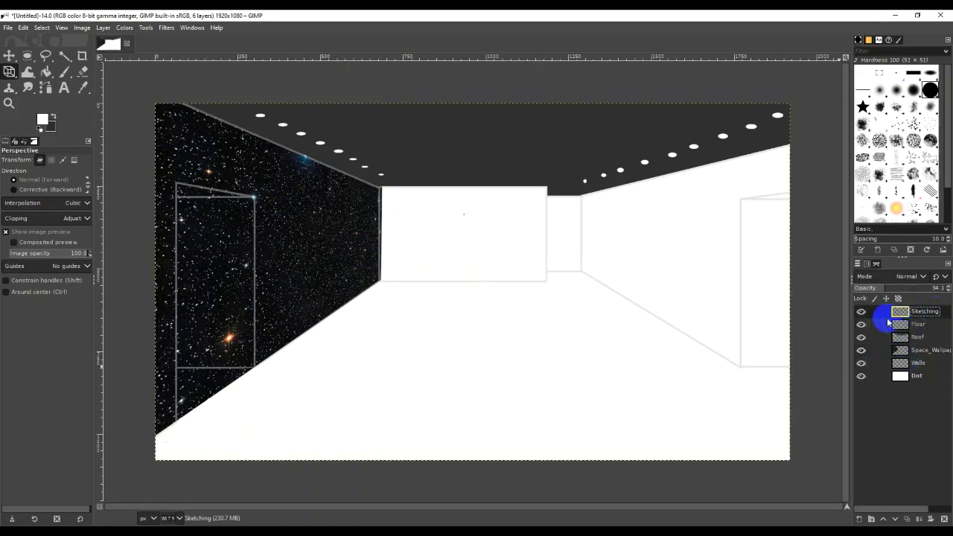
left_click(65, 57)
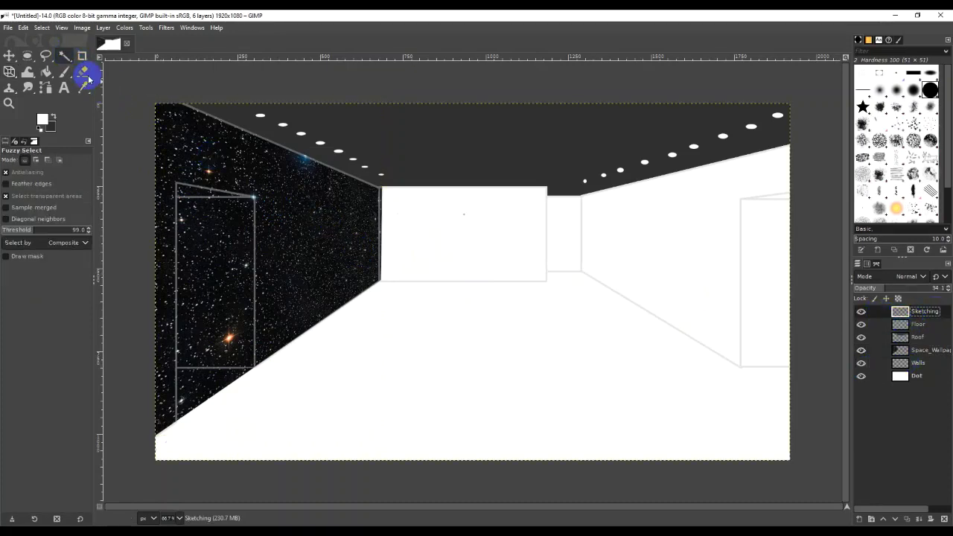
left_click(230, 227)
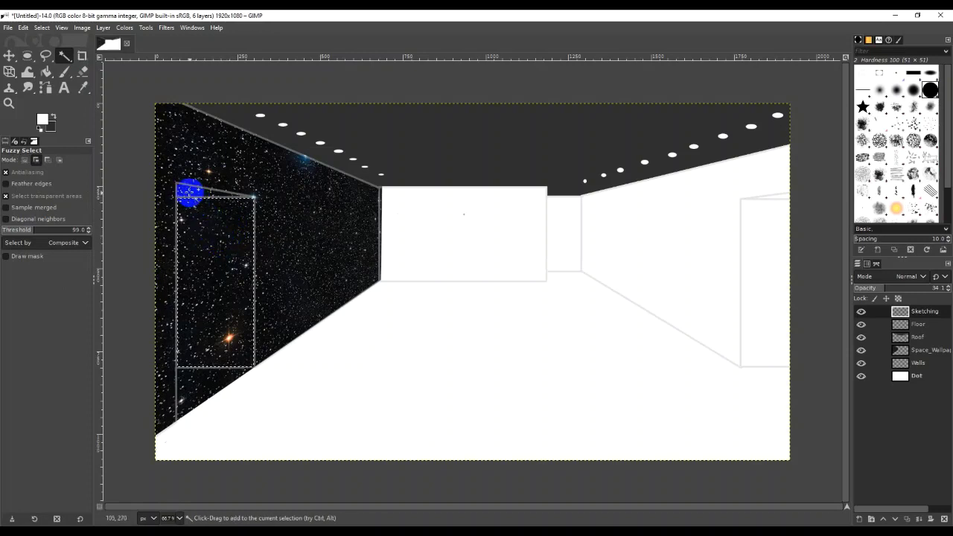
key("shift")
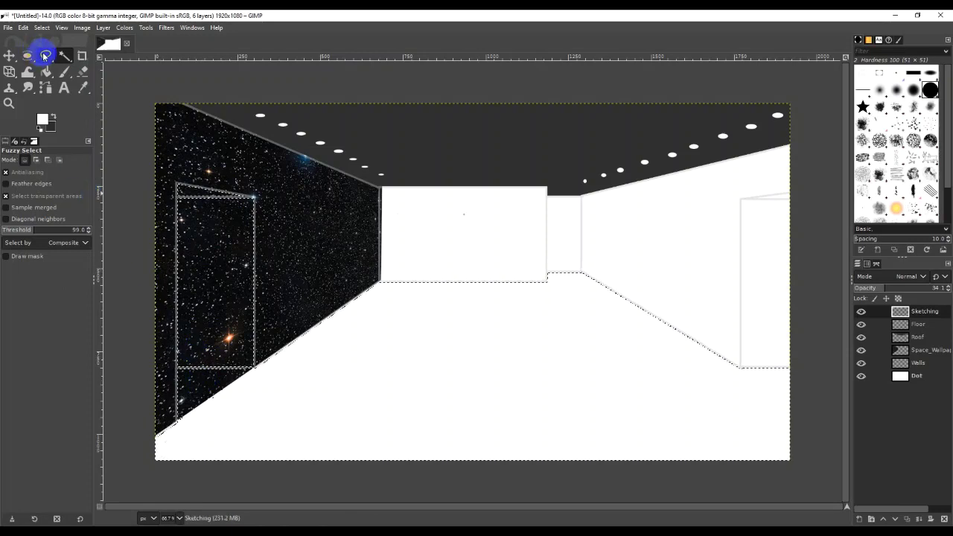
Add a loop around the doorway's lower dividing line to the selection with Free Select
left_click(44, 55)
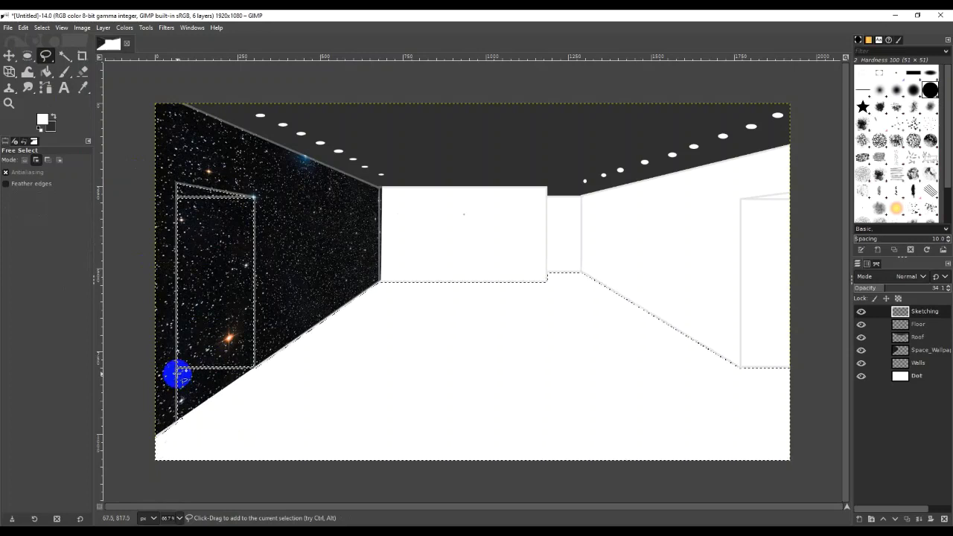
left_click(176, 373)
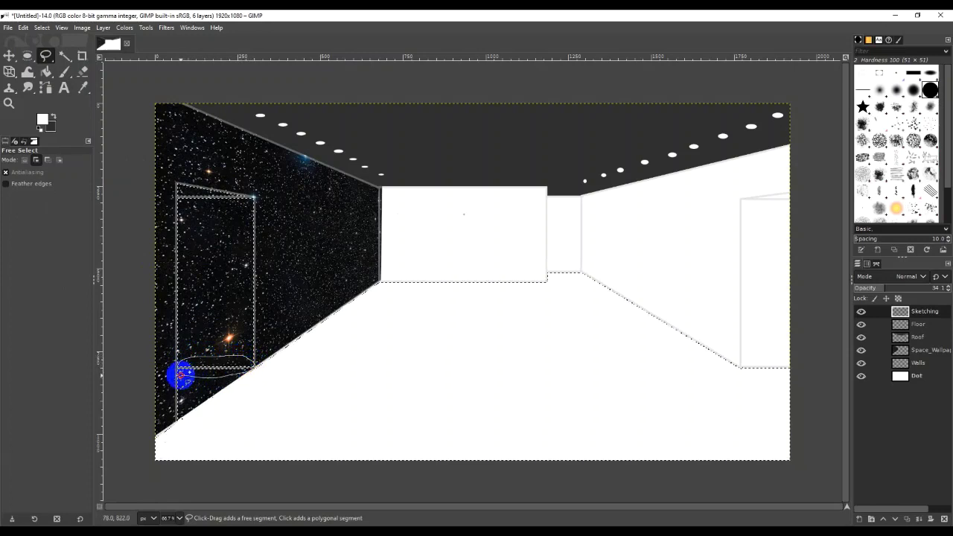
key("Escape")
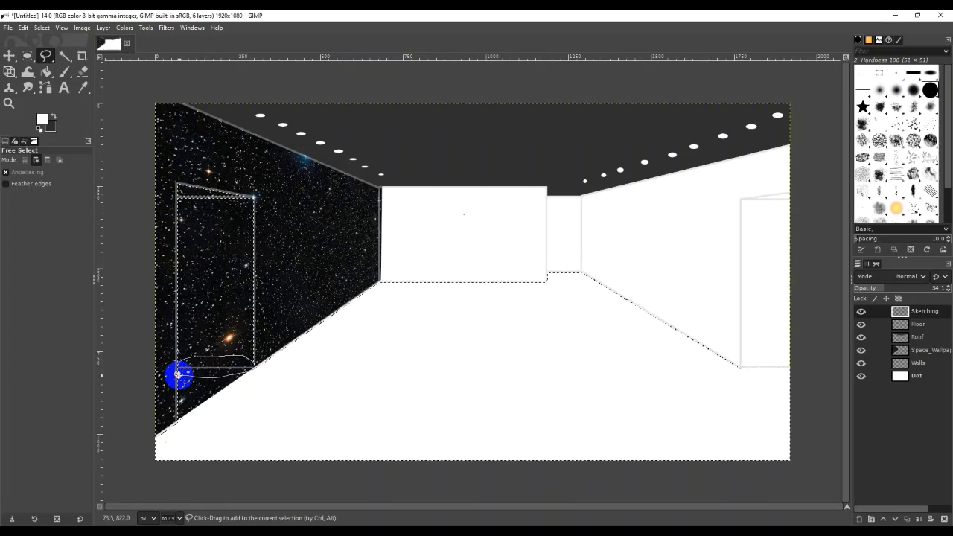
left_click(194, 397, "shift")
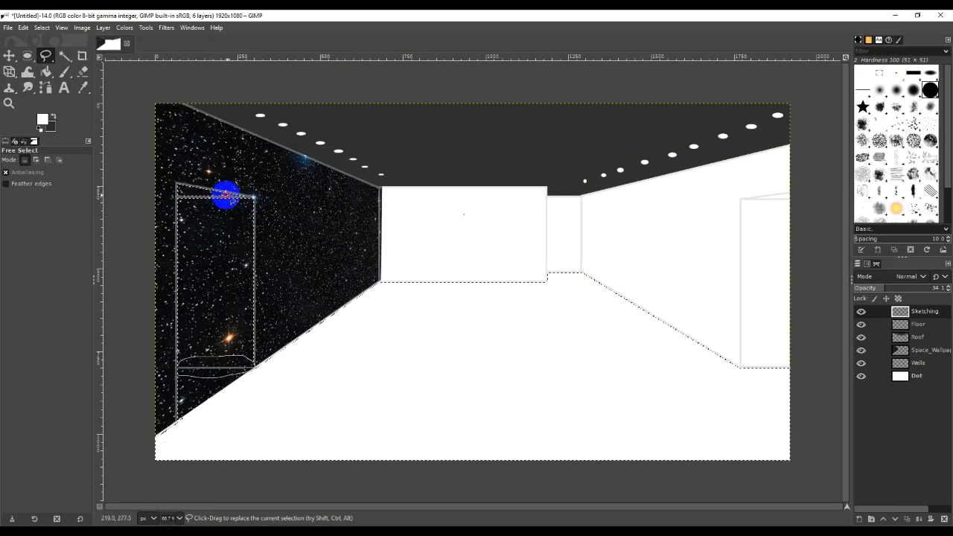
Clear the selected doorway area from the Space_Wallpaper layer and remove the selection
left_click(926, 353)
double_click(913, 350)
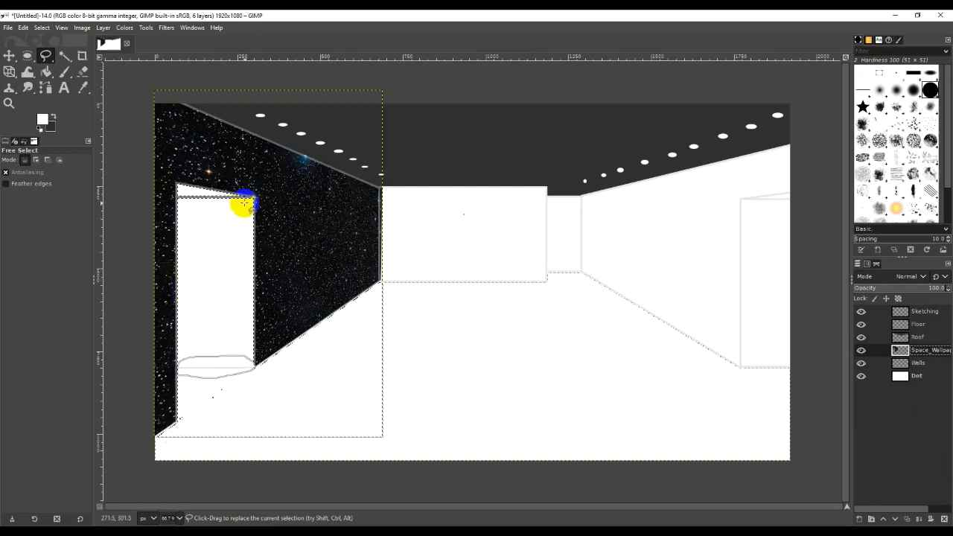
left_click(24, 29)
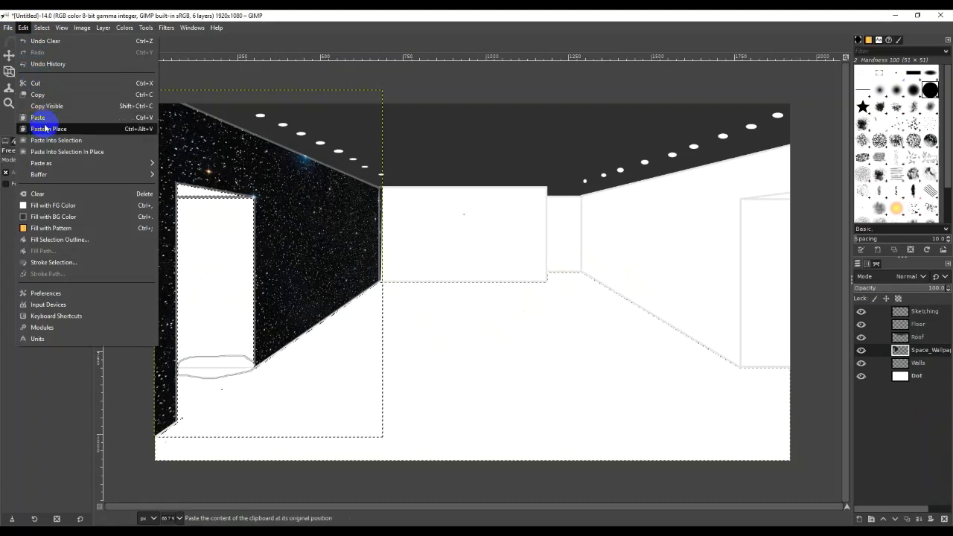
mouse_move(43, 33)
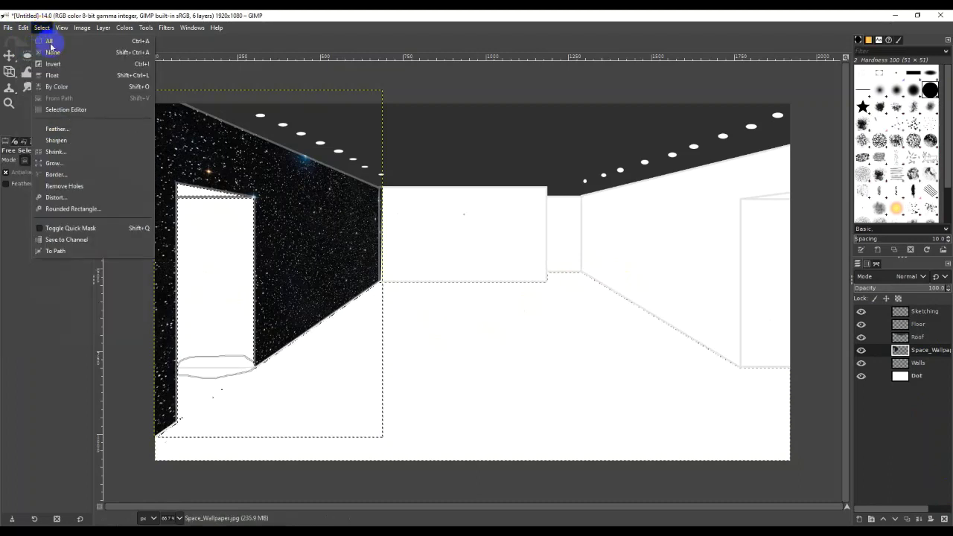
left_click(69, 53)
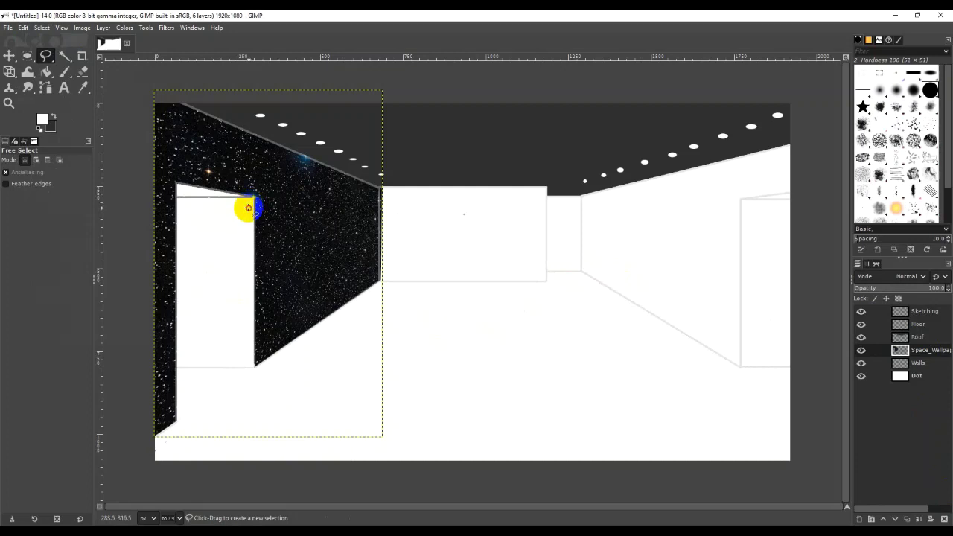
Free-select the leftover wallpaper line across the doorway's upper part, clear it and remove the selection
left_click(250, 203)
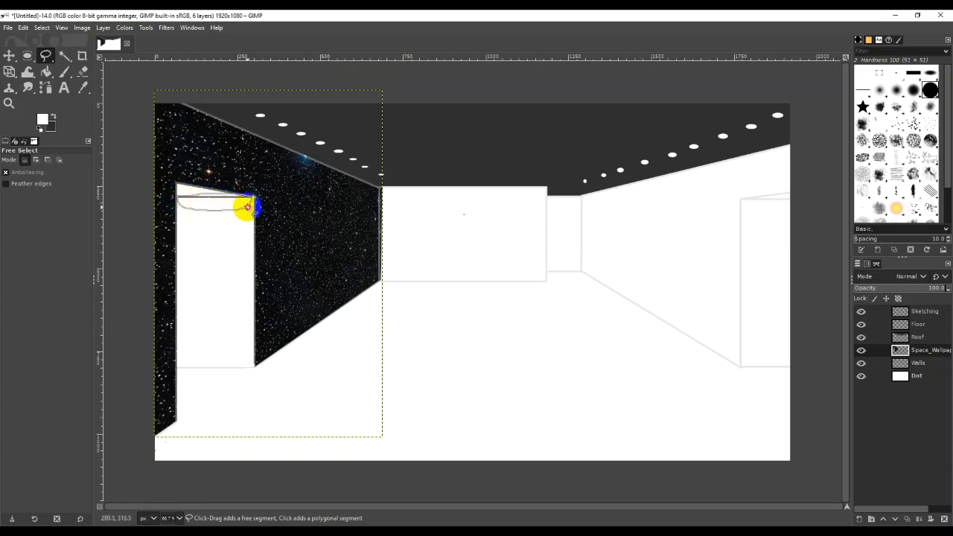
double_click(248, 207)
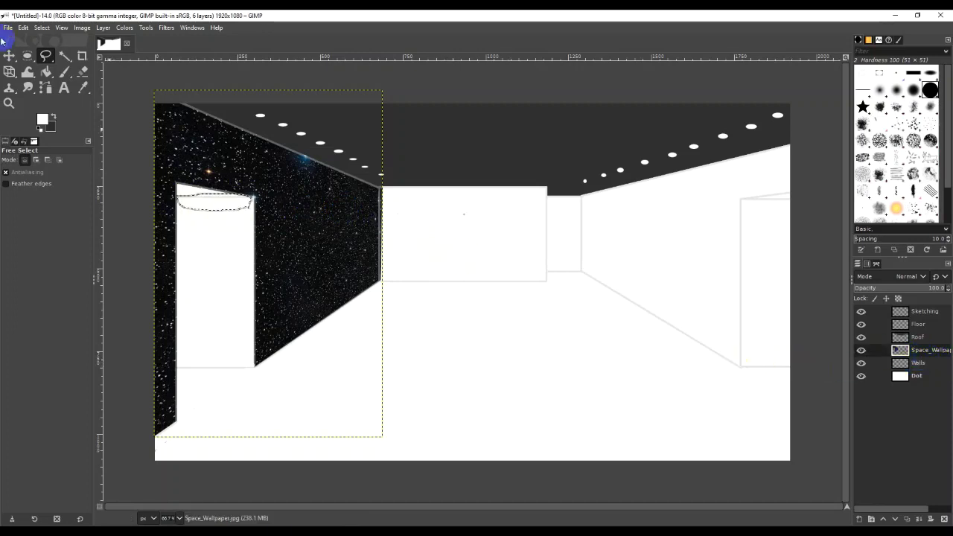
left_click(60, 27)
mouse_move(42, 29)
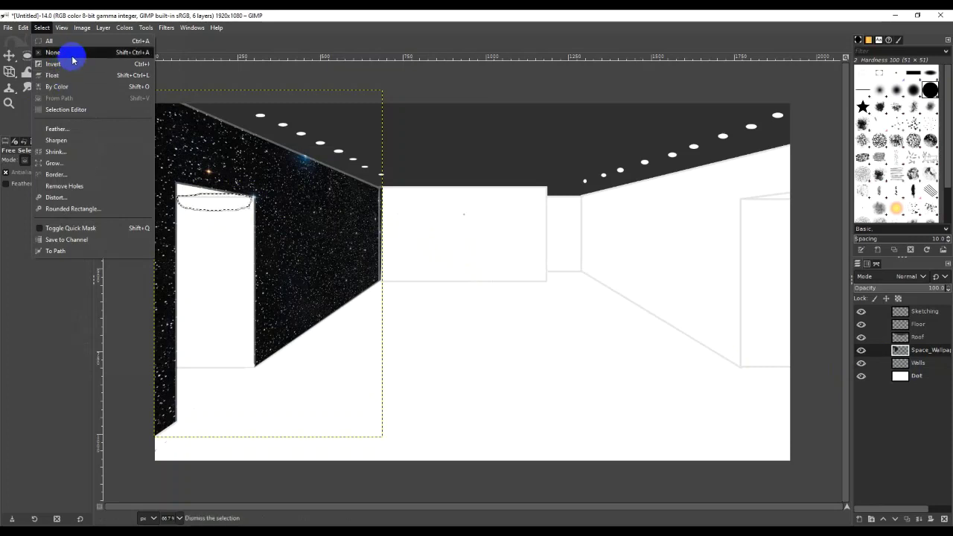
left_click(68, 54)
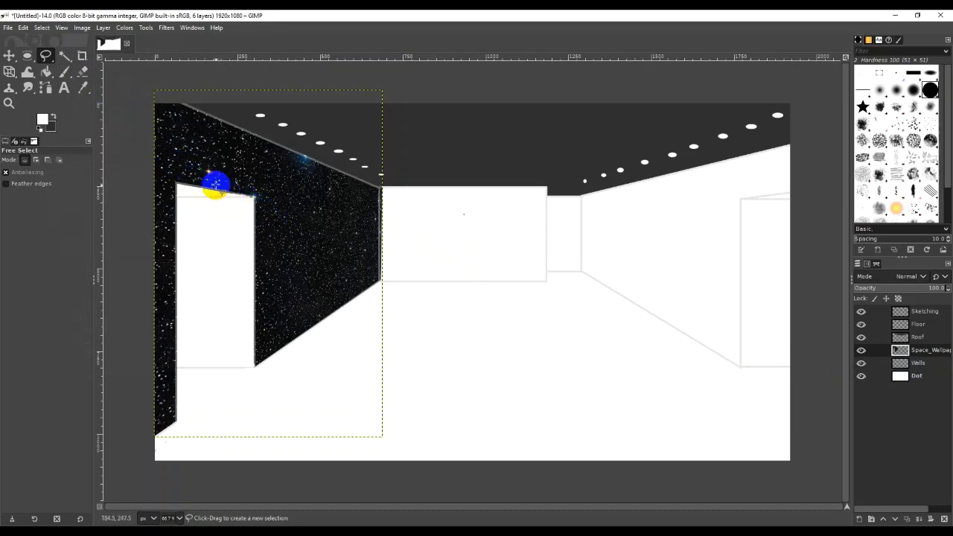
left_click(43, 29)
mouse_move(62, 28)
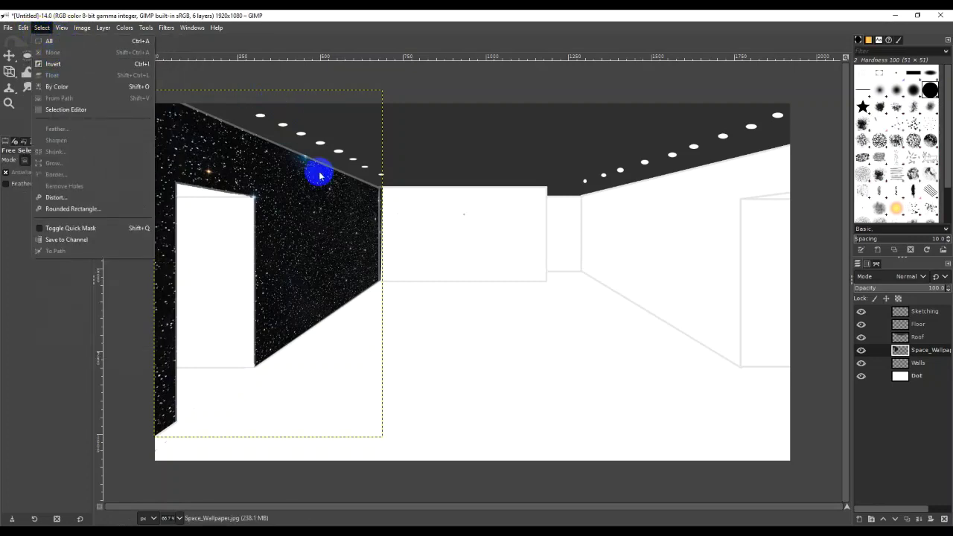
left_click(191, 206)
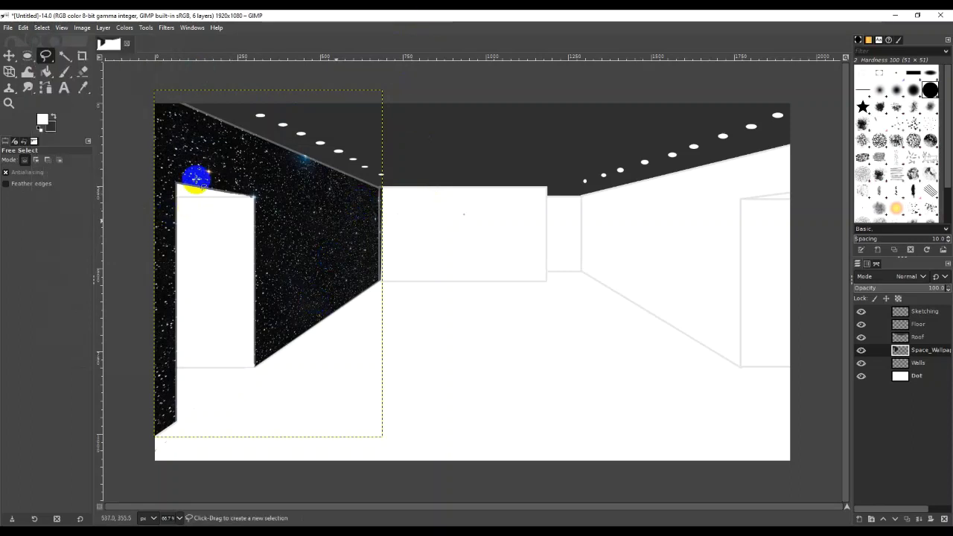
left_click(260, 217)
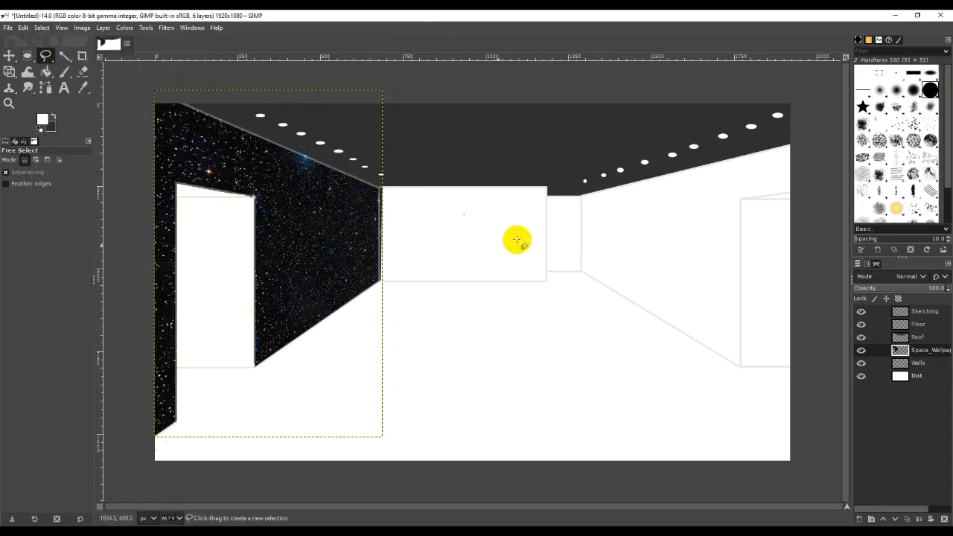
mouse_move(351, 213)
left_mouse_down()
mouse_move(325, 162)
mouse_move(382, 196)
mouse_move(396, 273)
left_mouse_up()
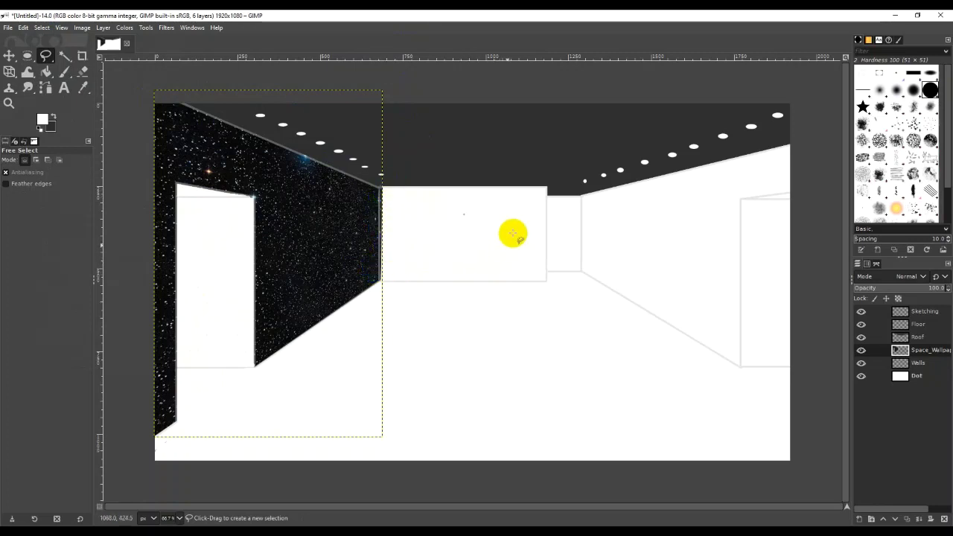
Look through the Textures folder and the Space_Ref_Collage.jpg reference in Photos, and return to GIMP
mouse_move(509, 200)
left_mouse_down()
mouse_move(359, 201)
mouse_move(459, 172)
mouse_move(342, 283)
mouse_move(297, 525)
left_mouse_up()
mouse_move(296, 525)
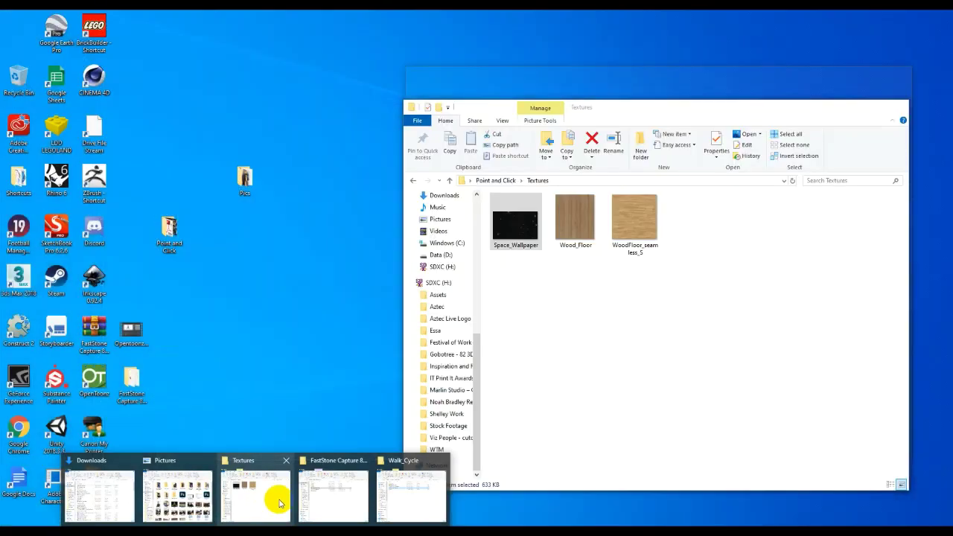
mouse_move(395, 484)
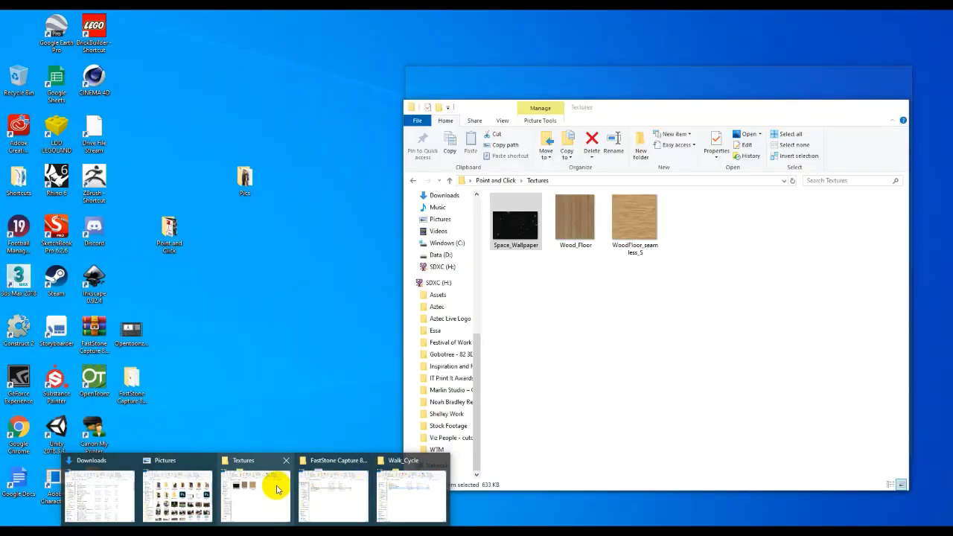
left_click(270, 483)
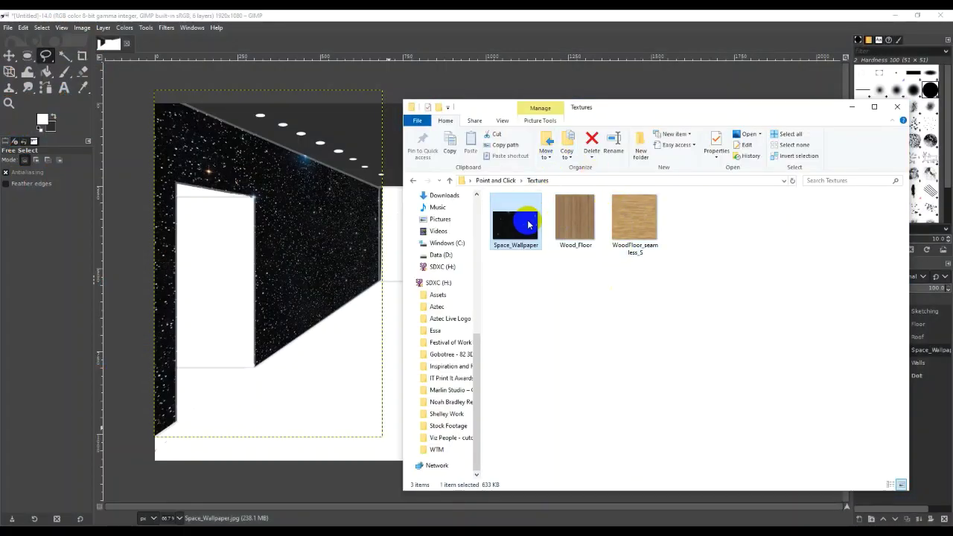
left_click_drag(621, 118, 309, 155)
left_click(534, 526)
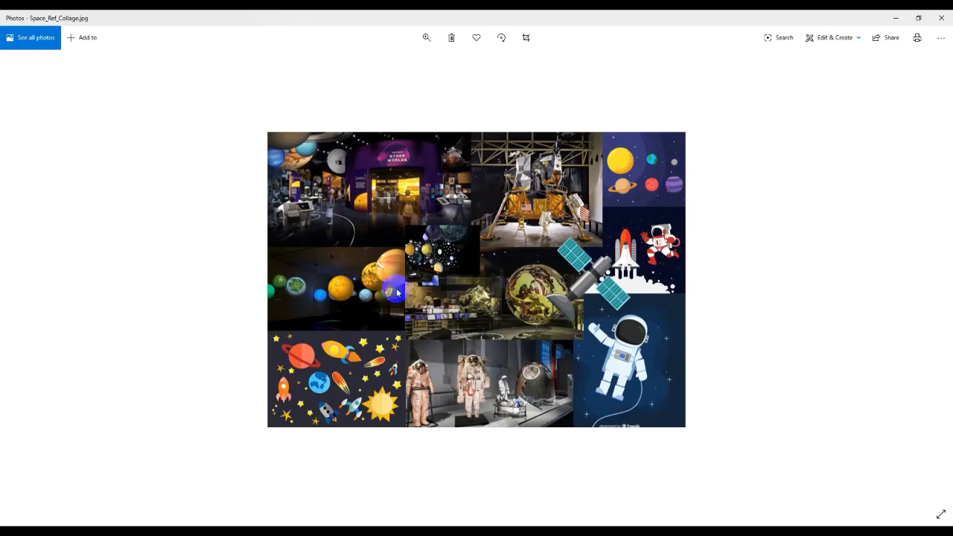
left_click(899, 21)
left_click(528, 141)
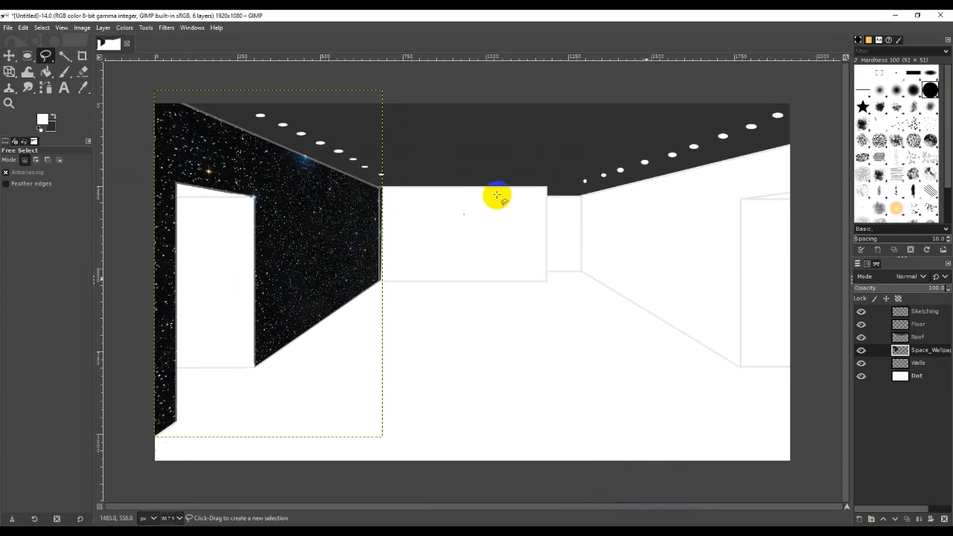
Draw a rectangular selection of about 510 × 292 px over the back wall and make the Walls layer active
left_click(27, 56)
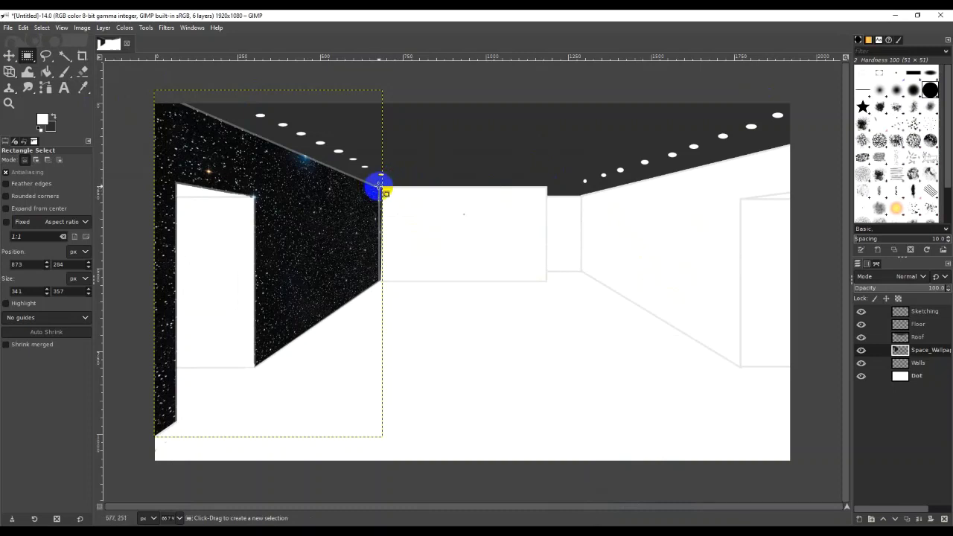
left_click_drag(379, 186, 548, 283)
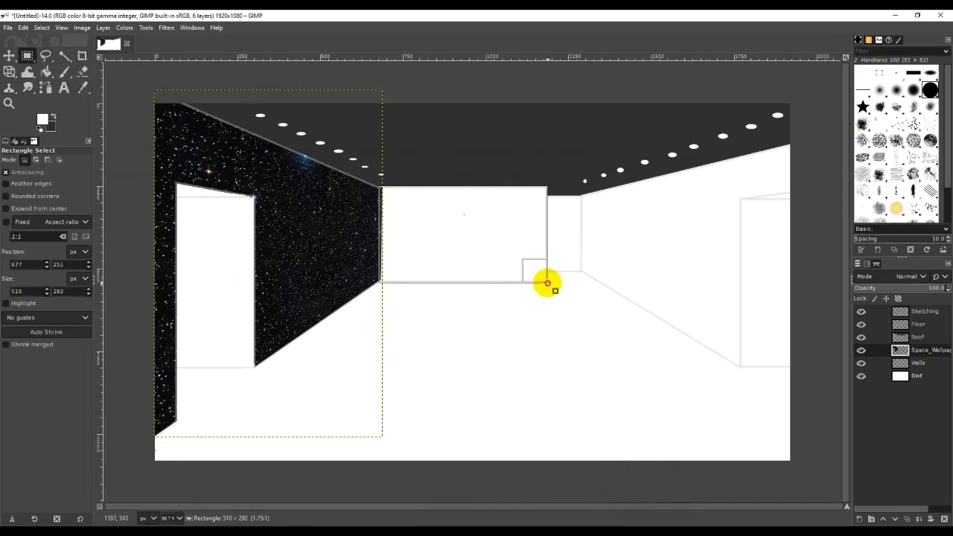
left_click_drag(546, 283, 547, 281)
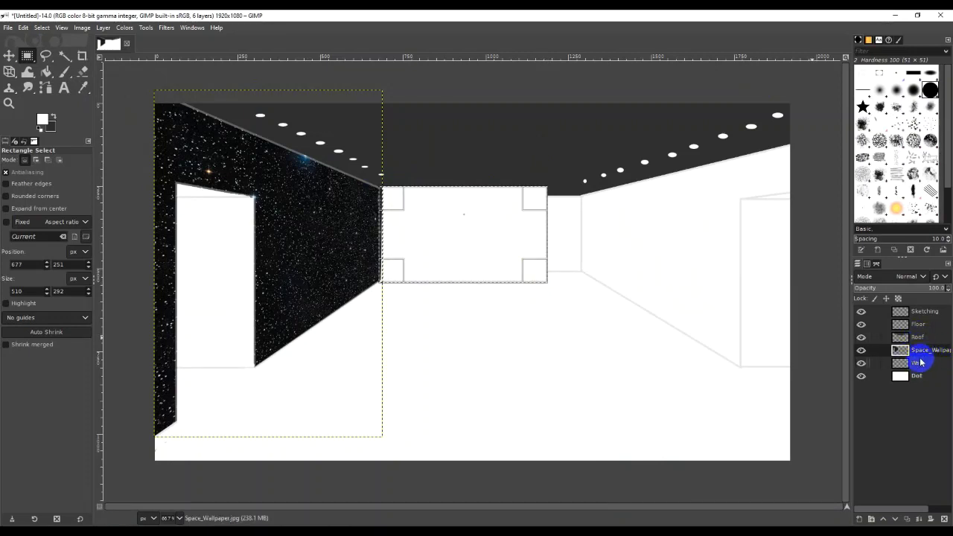
left_click(918, 363)
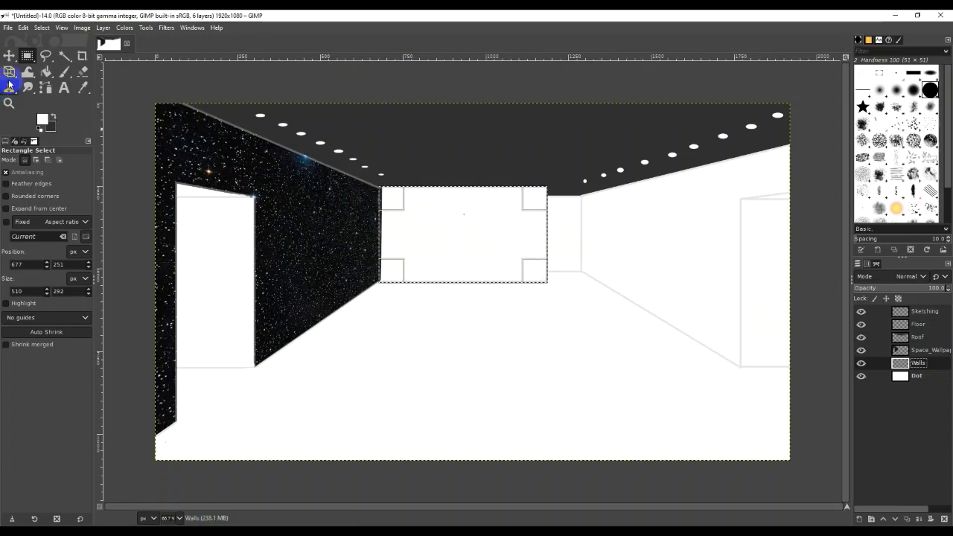
left_click(497, 265)
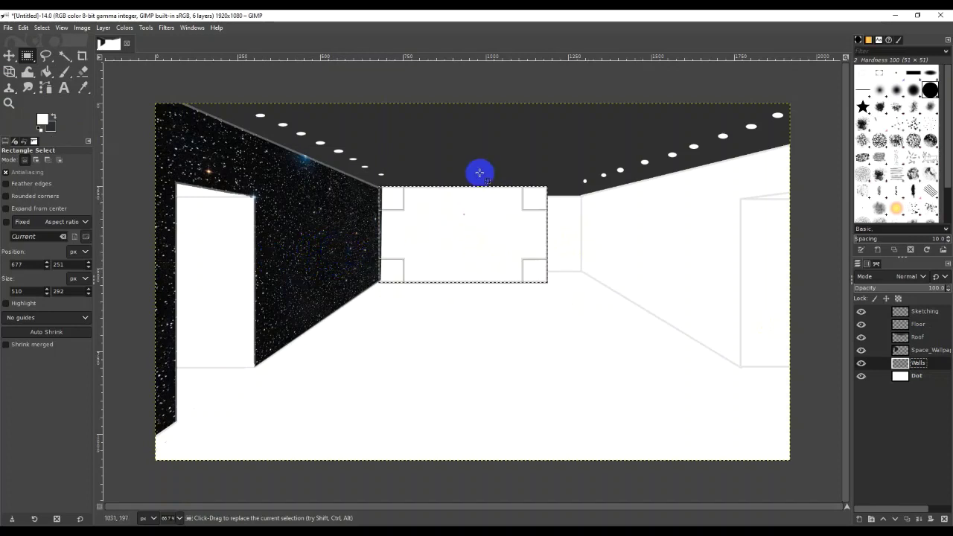
left_click(398, 251)
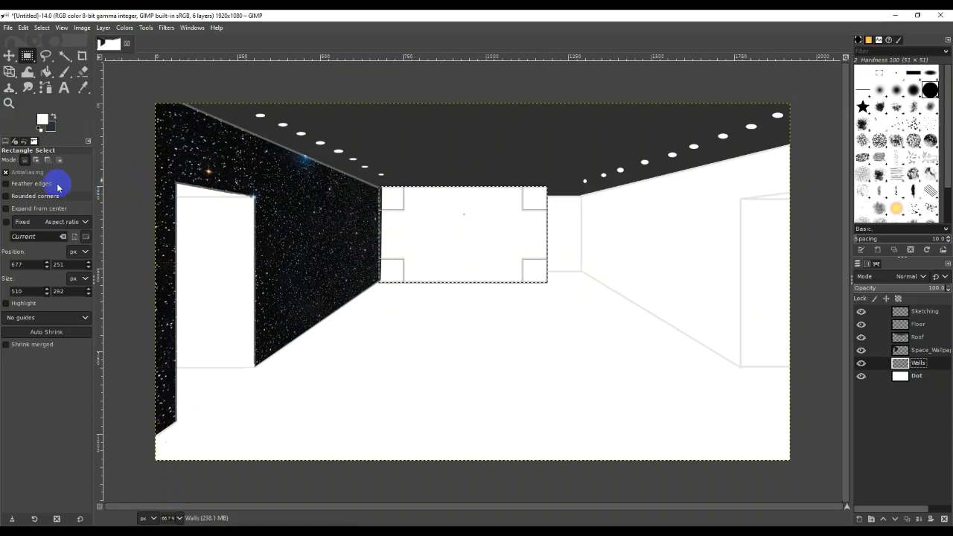
Activate the Gradient tool and set the foreground colour to dark indigo 260485
left_click(63, 77)
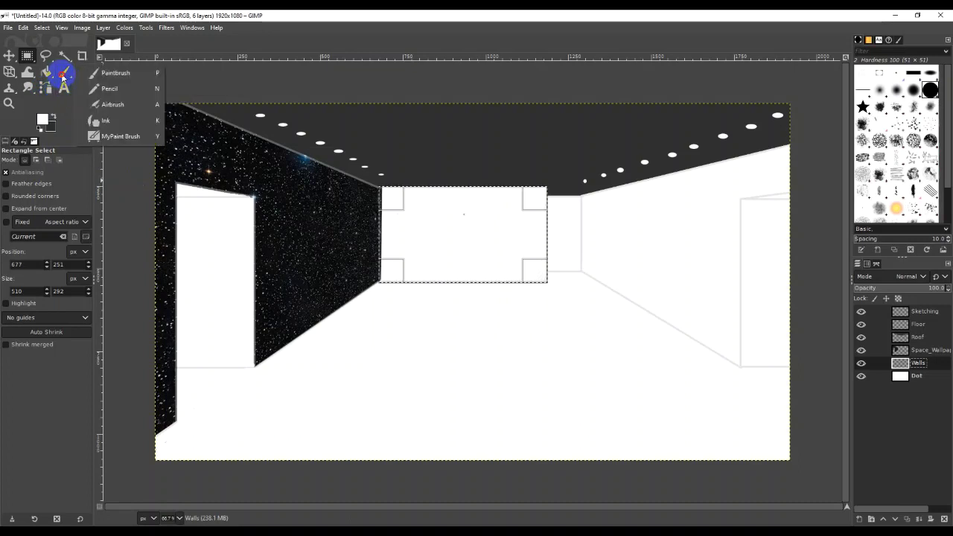
mouse_move(51, 77)
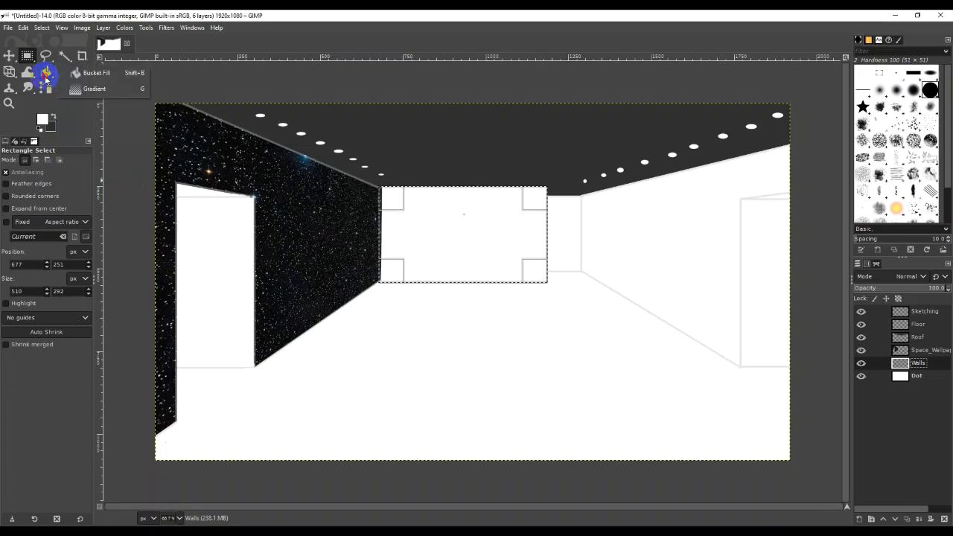
left_click(84, 89)
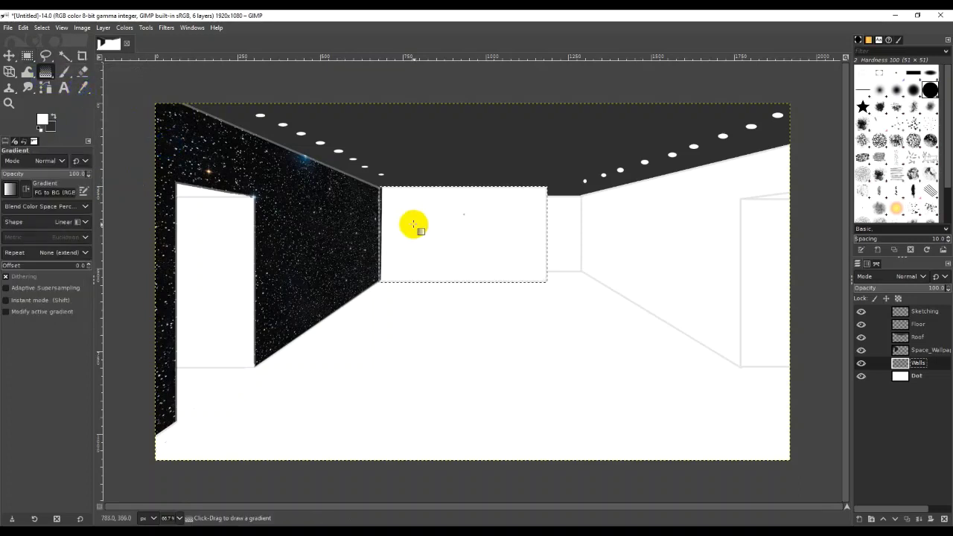
left_click(43, 122)
left_click(42, 122)
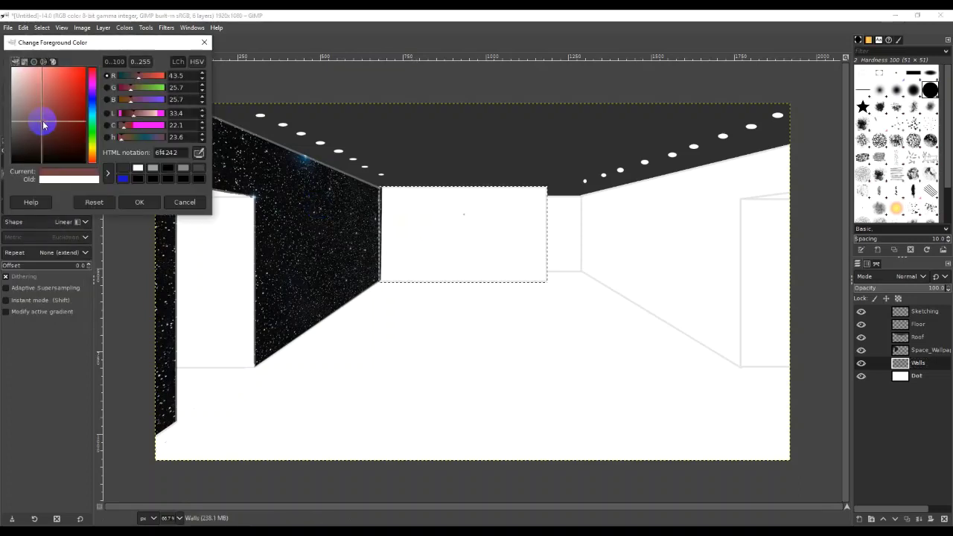
left_click(70, 102)
left_click(92, 95)
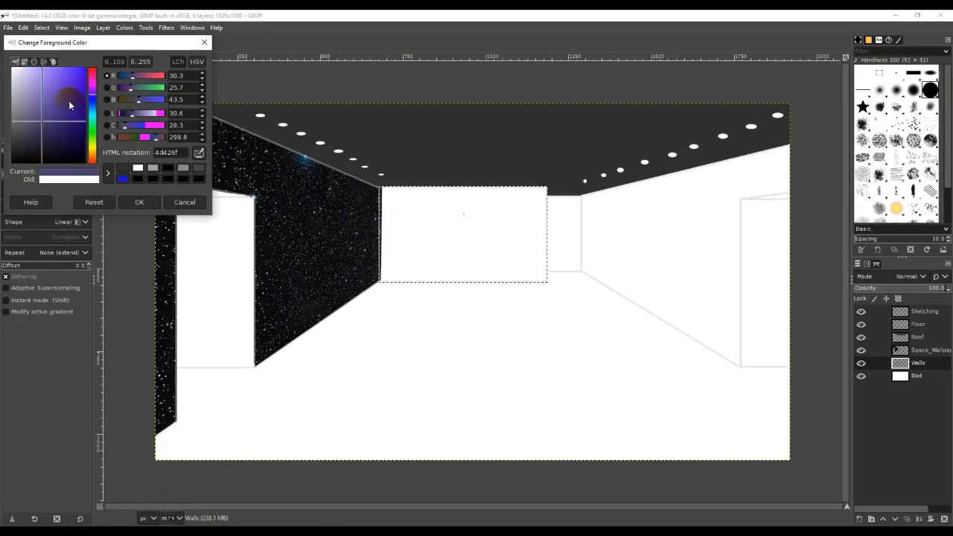
mouse_move(69, 100)
left_mouse_down()
mouse_move(83, 77)
mouse_move(84, 115)
left_mouse_up()
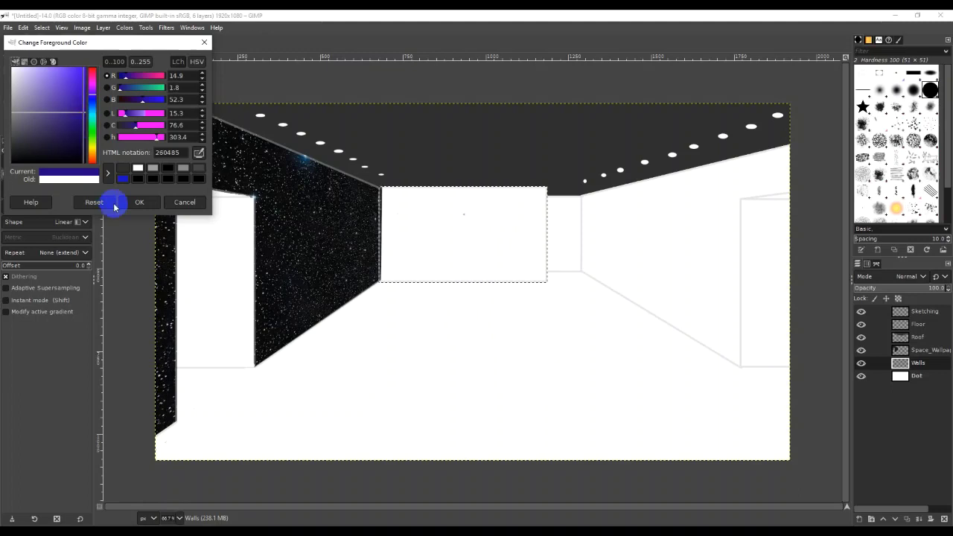
left_click(133, 202)
Set the background colour to bright violet-blue 5726ff
left_click(51, 133)
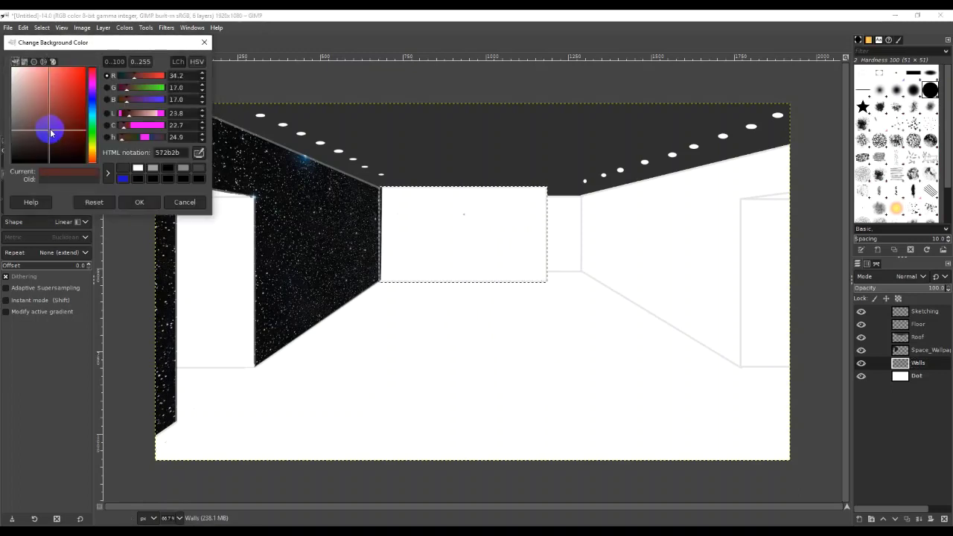
left_click(94, 99)
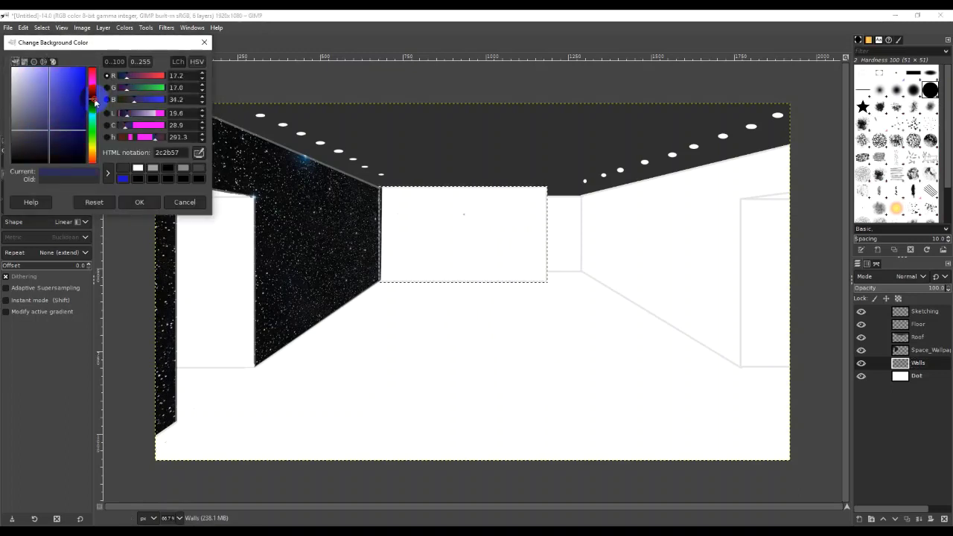
mouse_move(95, 102)
left_mouse_down()
mouse_move(72, 88)
mouse_move(76, 69)
left_mouse_up()
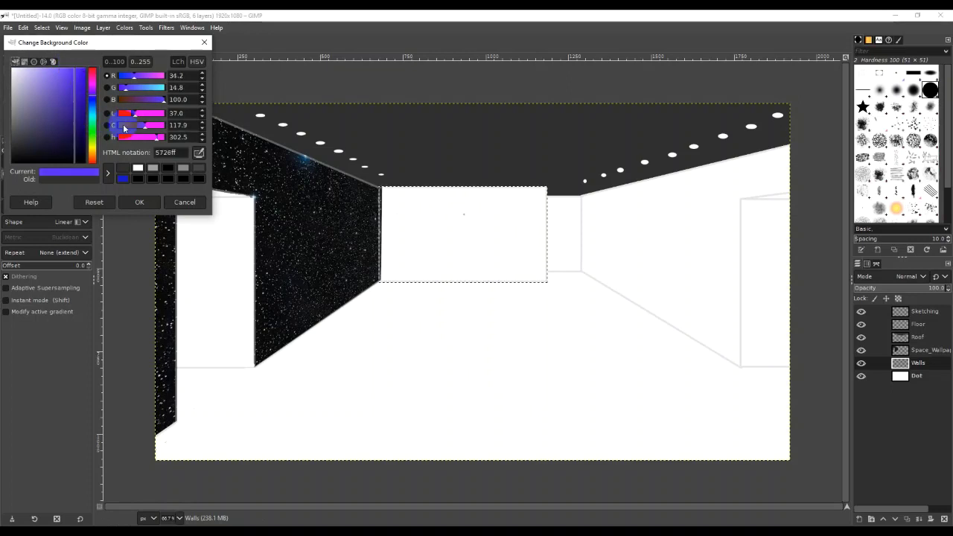
left_click(148, 202)
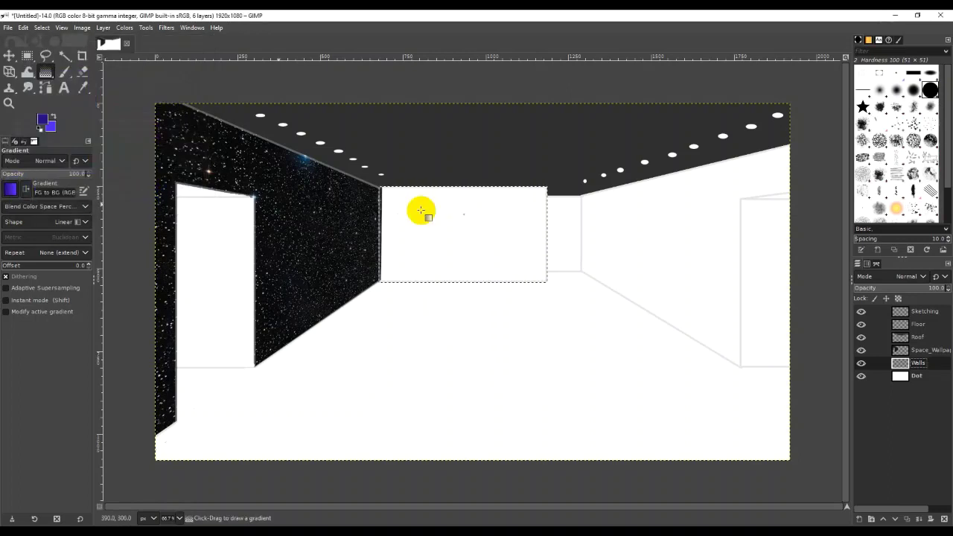
Draw a diagonal linear gradient from the back wall's upper-left corner and shorten it so it ends at about 918, 408 px
left_click_drag(381, 194, 528, 253)
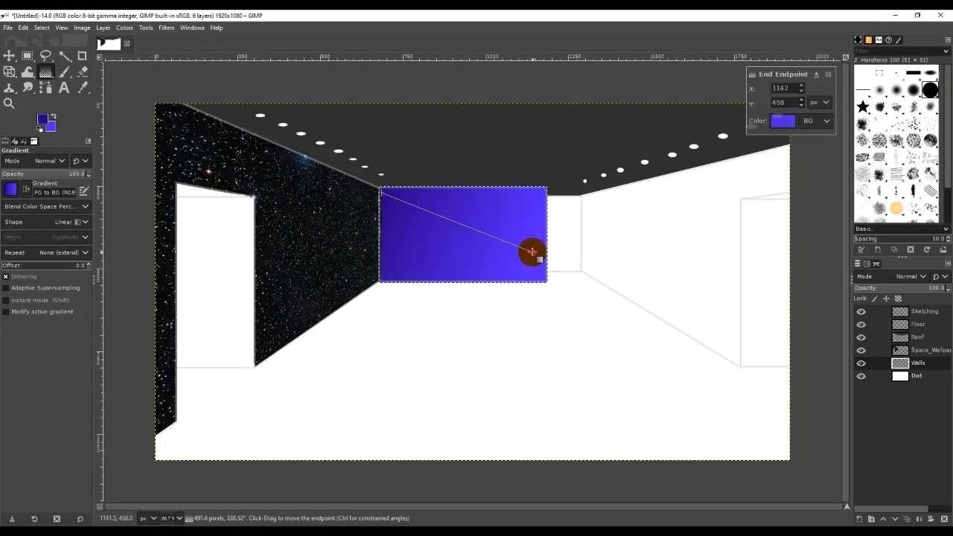
left_click_drag(532, 252, 439, 219)
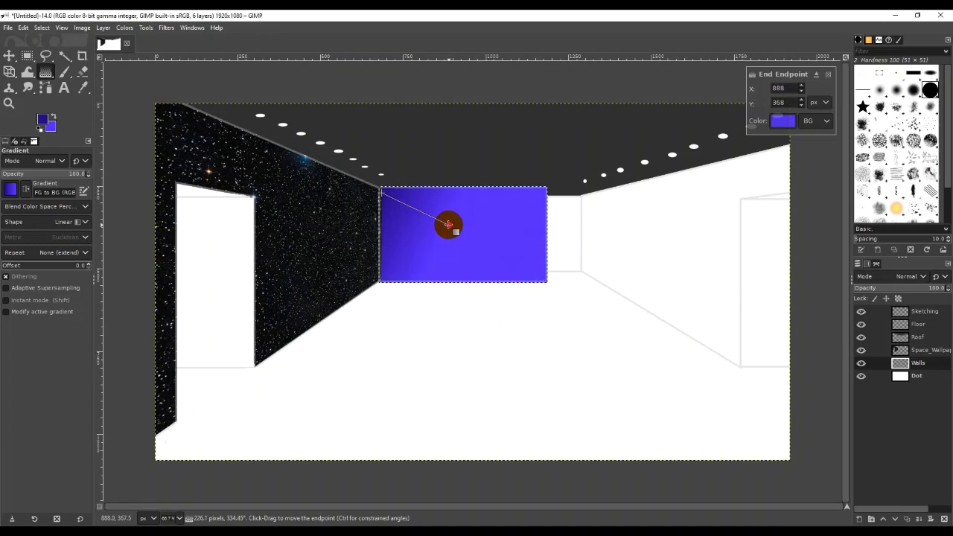
mouse_move(454, 247)
left_mouse_down()
mouse_move(431, 265)
mouse_move(469, 206)
mouse_move(496, 215)
mouse_move(503, 246)
mouse_move(487, 272)
mouse_move(459, 239)
left_mouse_up()
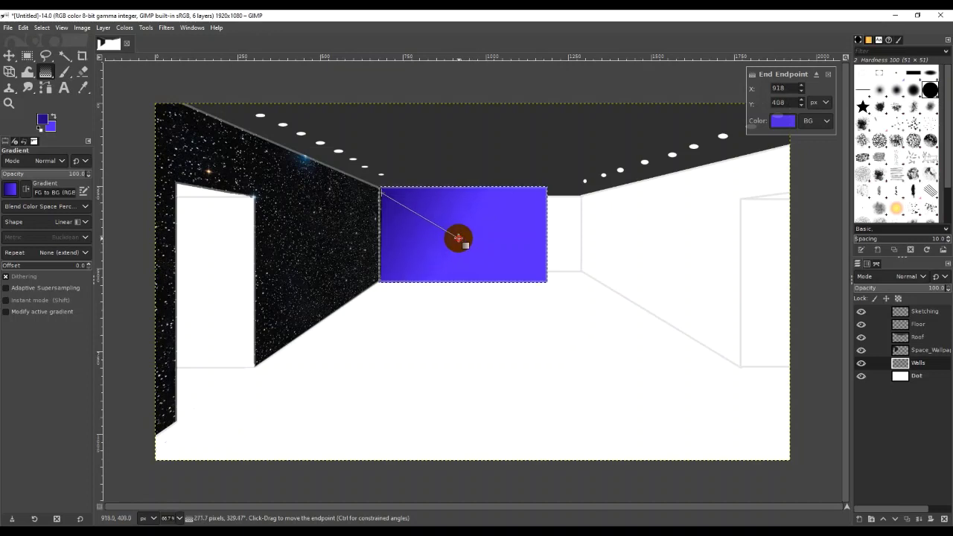
Set the background colour to the softer violet-blue 663def
left_click(50, 128)
left_click(48, 128)
mouse_move(72, 99)
left_mouse_down()
mouse_move(87, 79)
mouse_move(65, 70)
mouse_move(68, 76)
left_mouse_up()
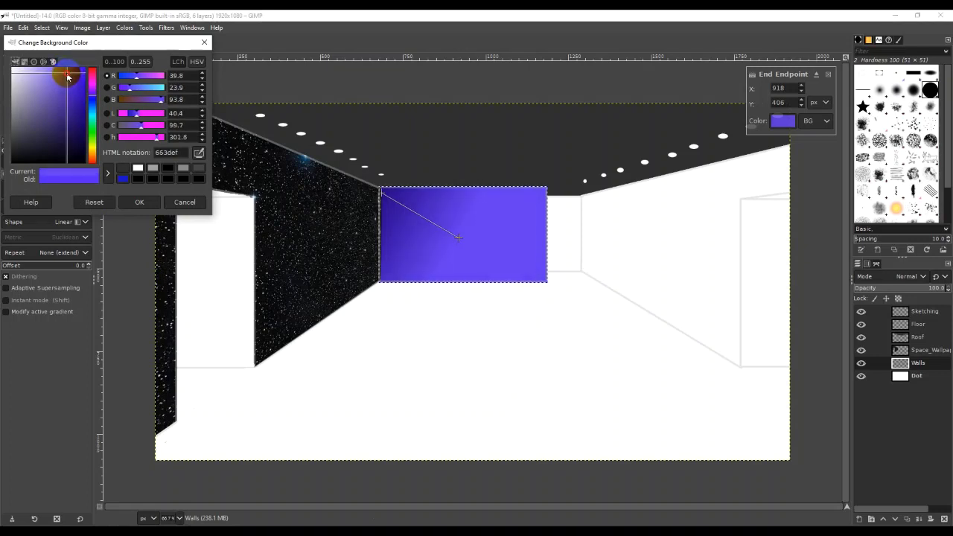
left_click(134, 202)
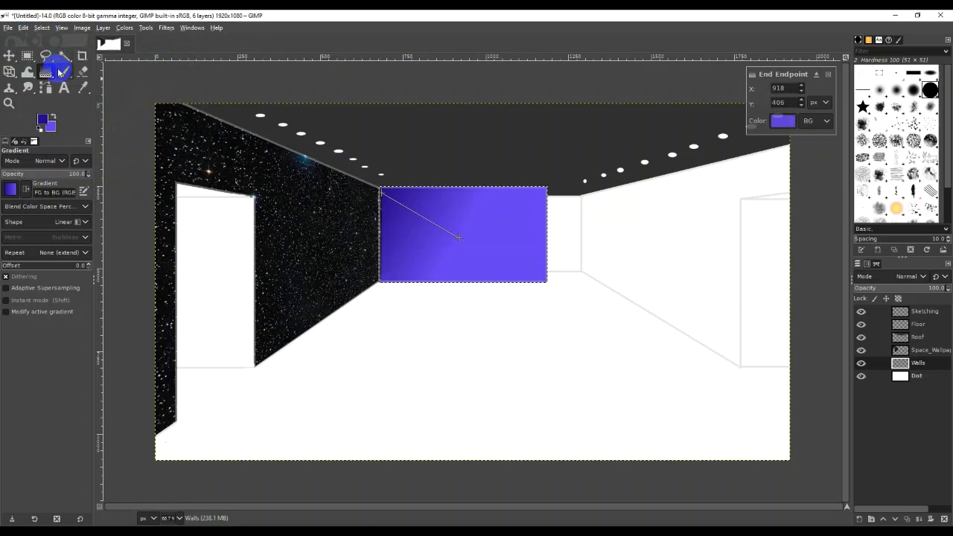
Try to deselect with the gradient still being edited, cancel the gradient, and restore the back wall's rectangular selection from the undo history
left_click(37, 30)
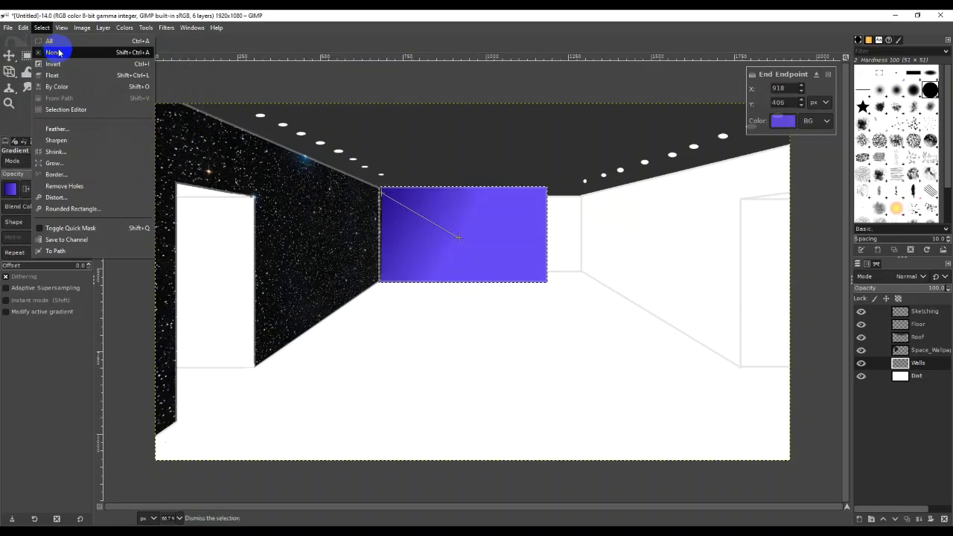
left_click(281, 82)
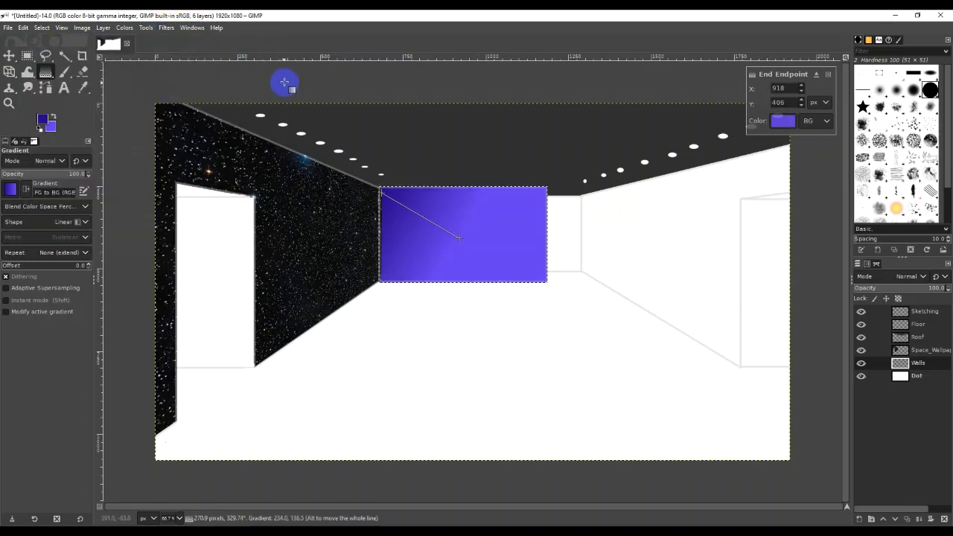
key("shift+ctrl+a")
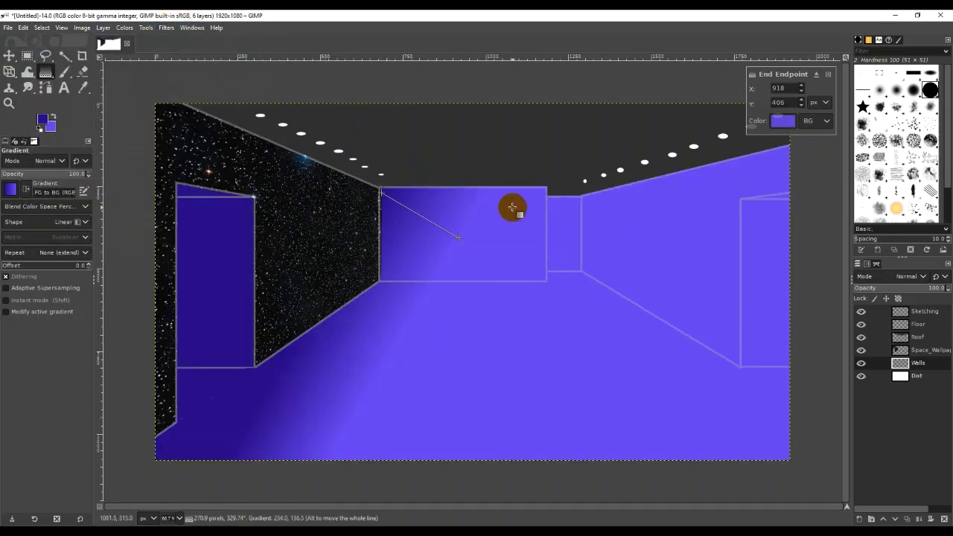
key("Escape")
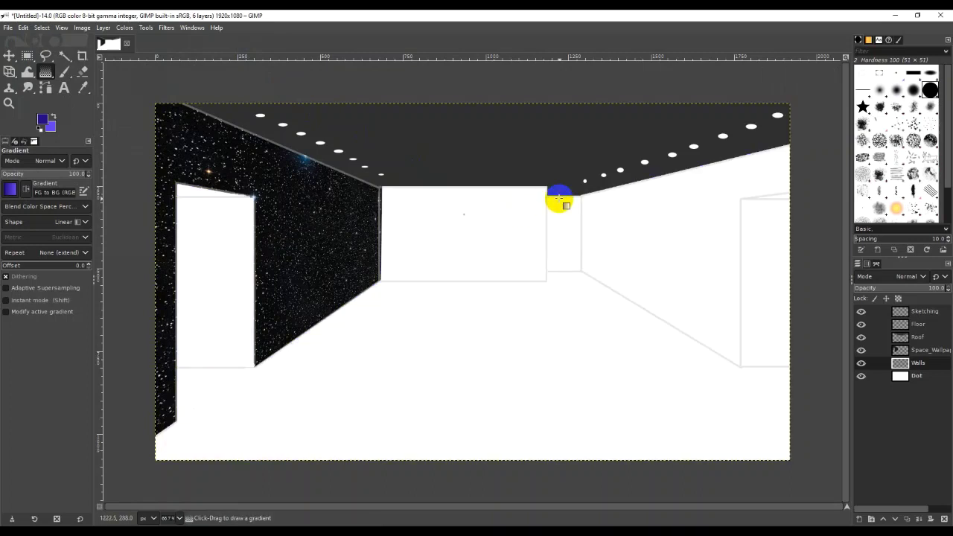
left_click(585, 171)
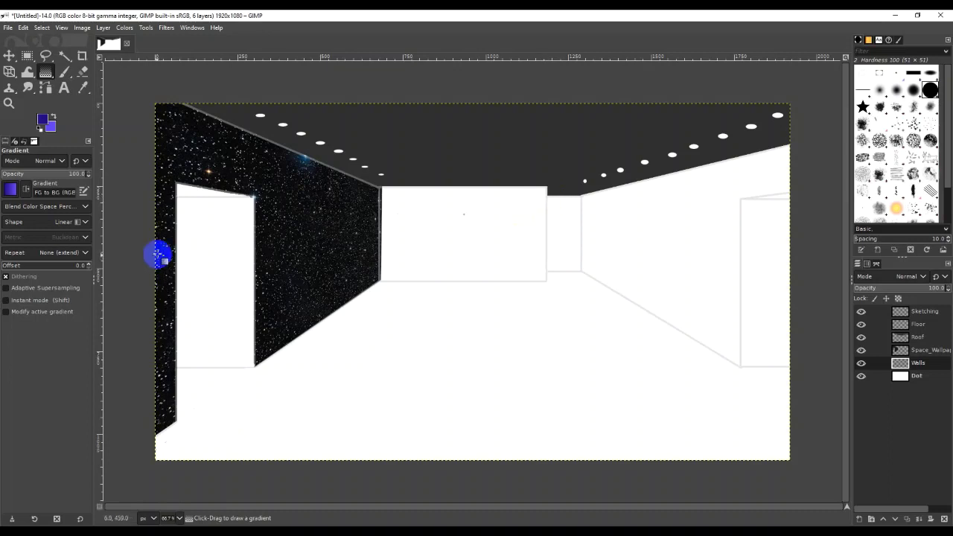
left_click(21, 142)
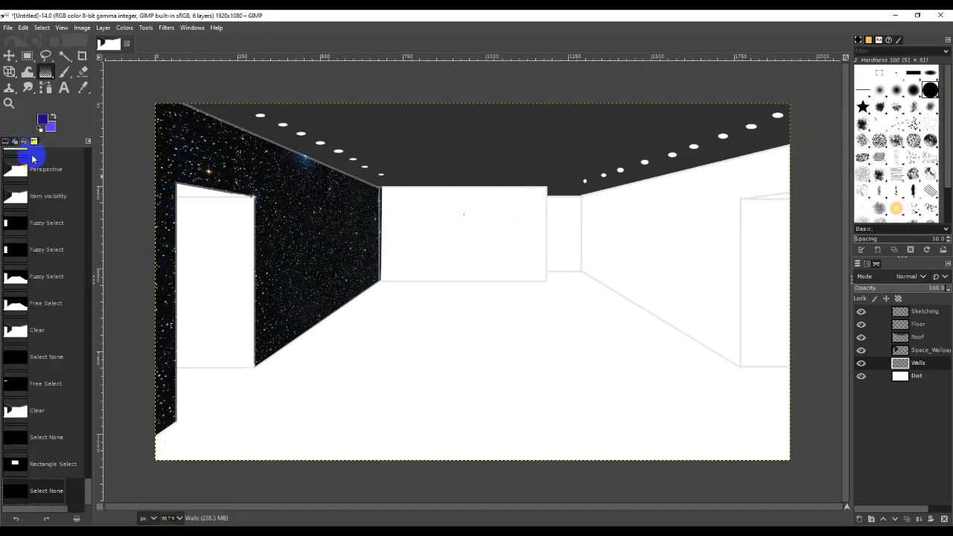
left_click(52, 468)
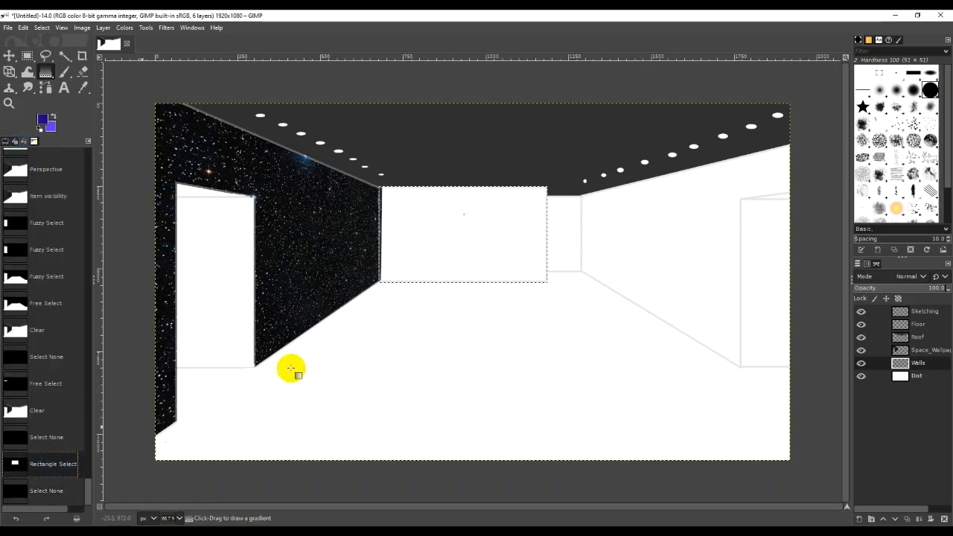
Try a diagonal gradient about 336 px long on the back wall and remove the selection, then cancel the gradient
left_click(351, 192)
left_click_drag(389, 193, 486, 245)
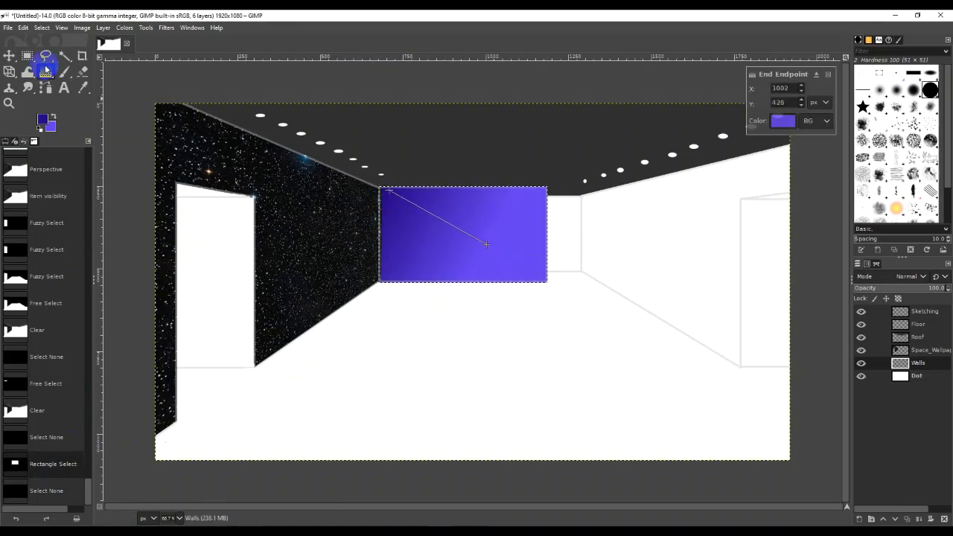
left_click(239, 101)
key("ctrl+shift+a")
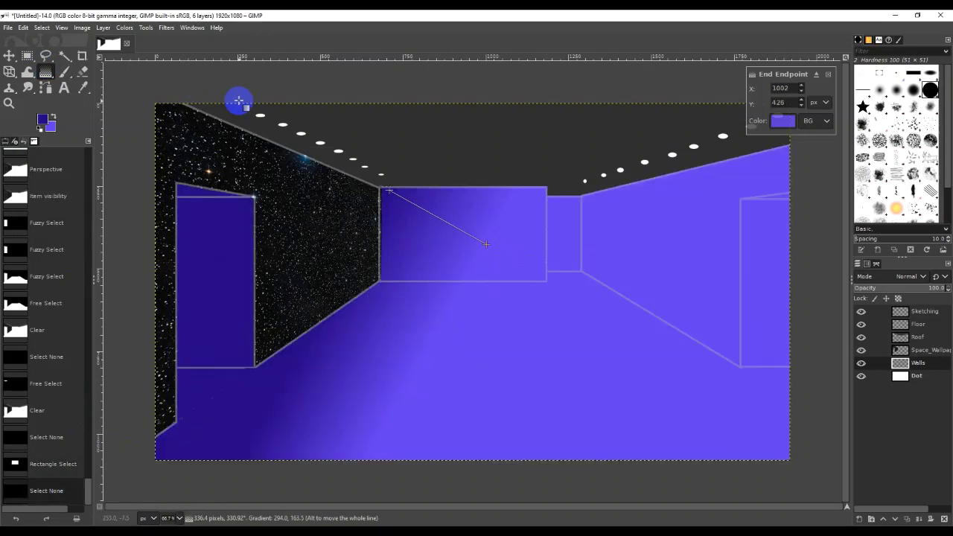
key("Escape")
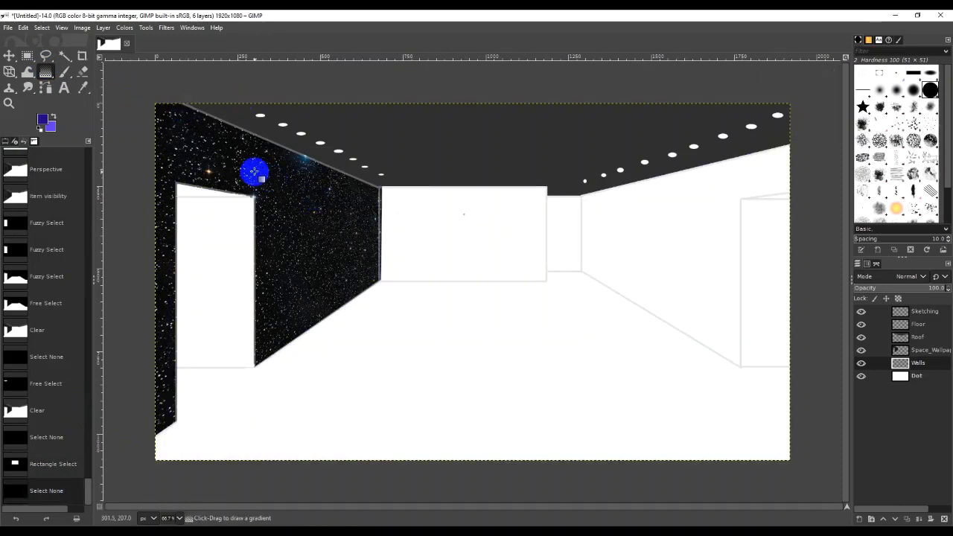
Restore the back wall's rectangular selection and apply a diagonal gradient about 446 px long from its upper-left to lower-right corner
left_click(57, 464)
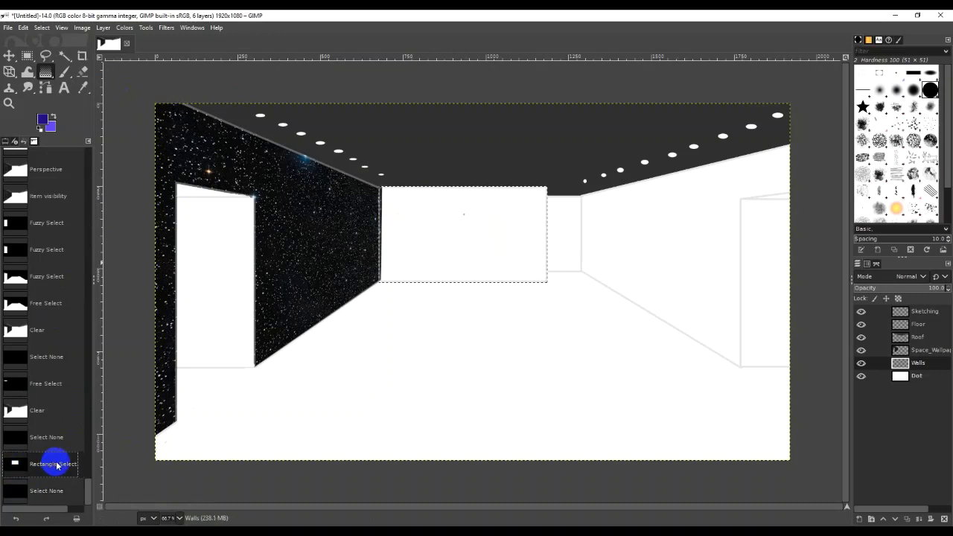
left_click_drag(391, 197, 522, 263)
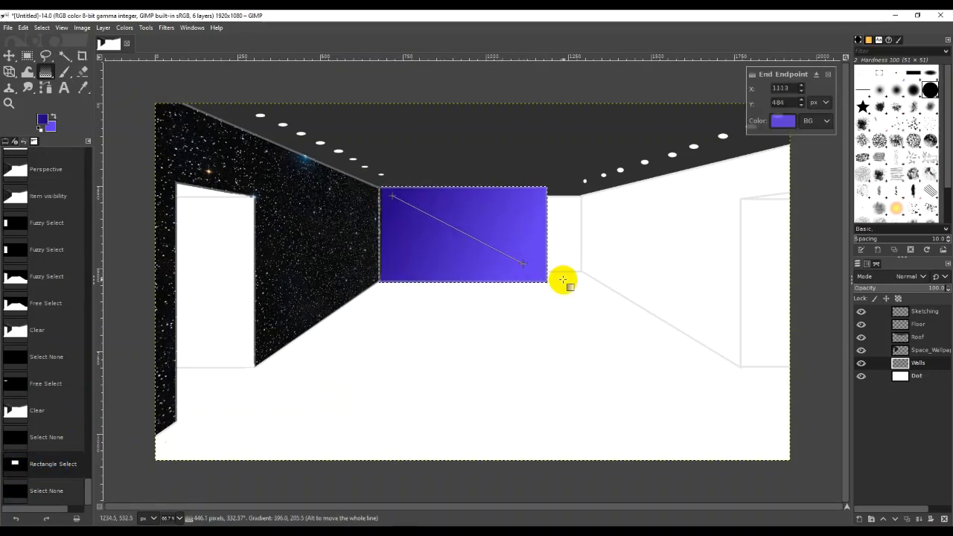
left_click(27, 55)
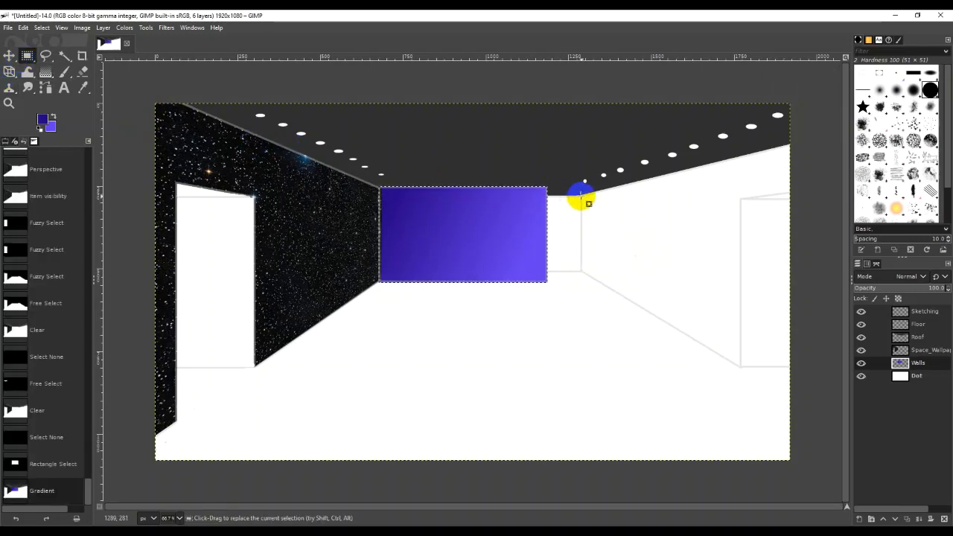
Rectangle-select the narrow wall section to the right of the back wall and fill it with a left-to-right gradient
left_click_drag(581, 197, 548, 271)
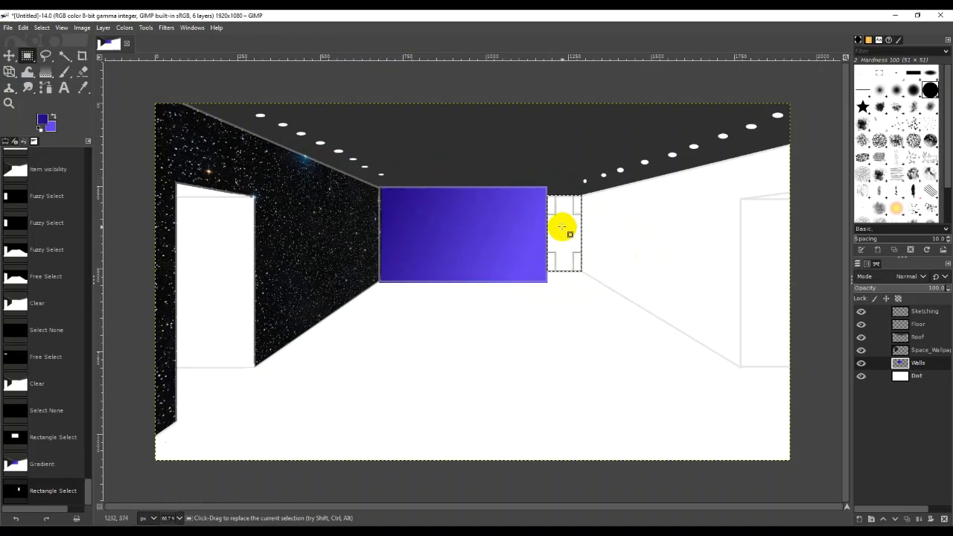
key("Delete")
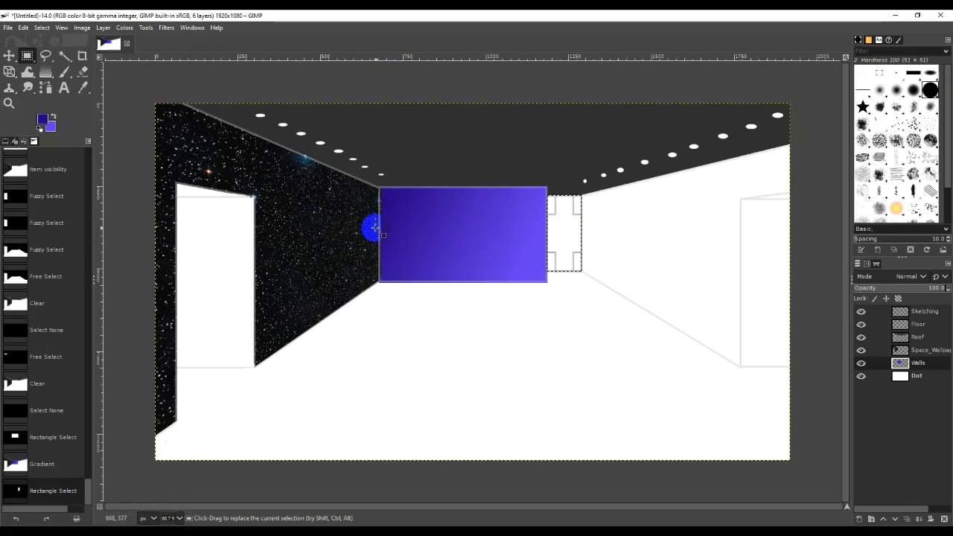
key("Delete")
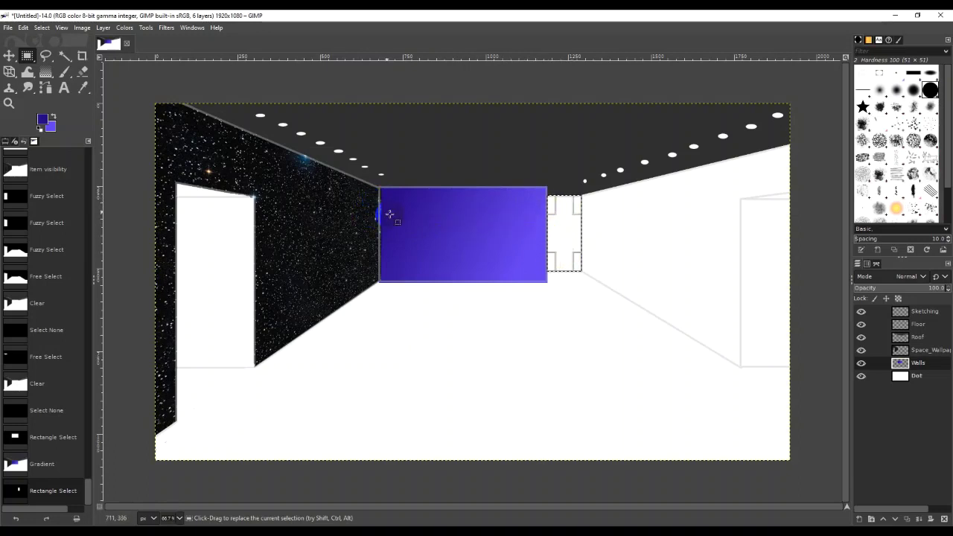
left_click(557, 219)
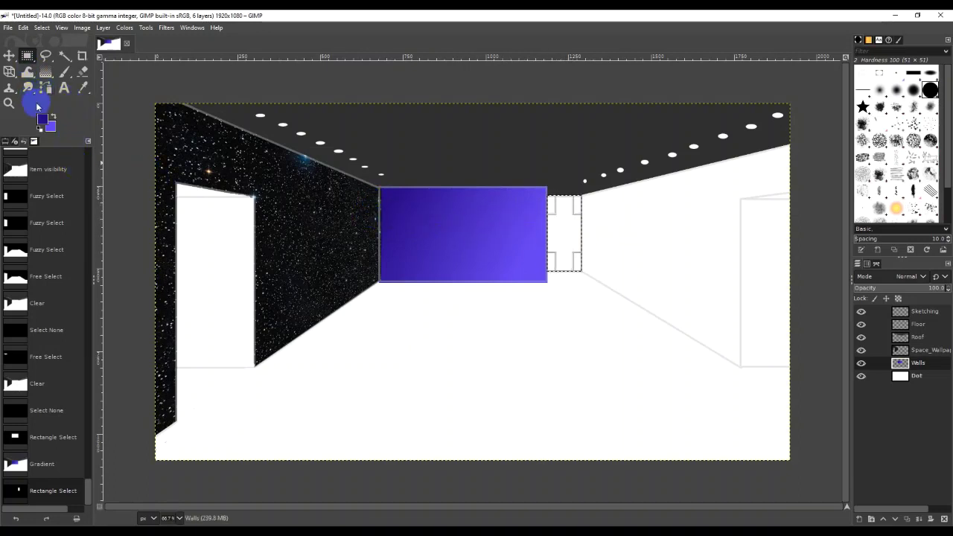
key("ctrl+z")
left_click(43, 69)
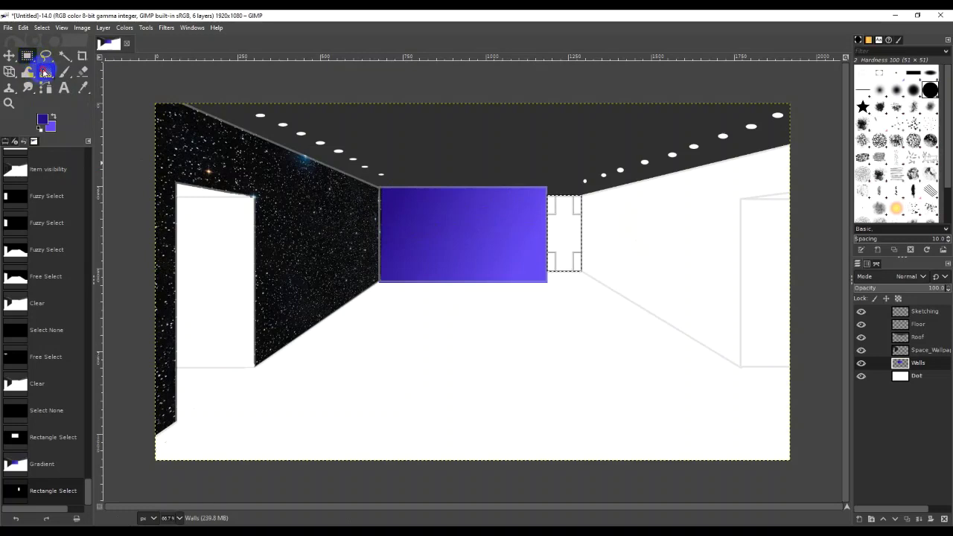
left_click_drag(547, 230, 574, 231)
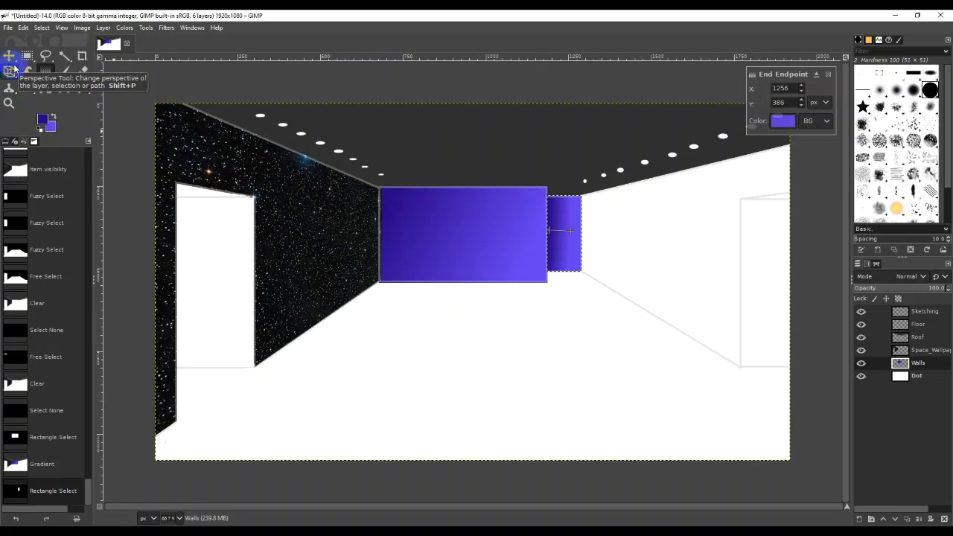
Fuzzy-select the right wall area around its doorway, with the Sketching layer active
left_click(65, 57)
left_click(920, 311)
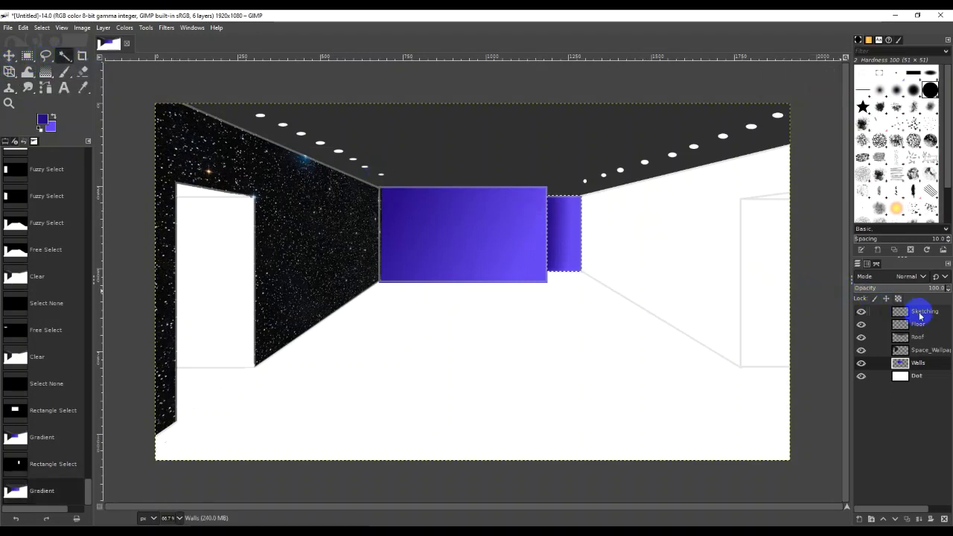
left_click(659, 241)
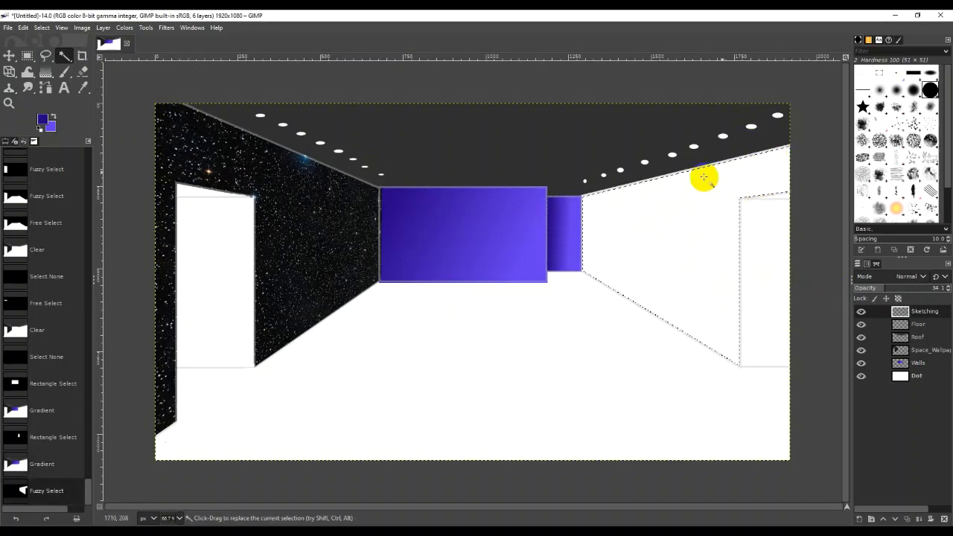
left_click(28, 55)
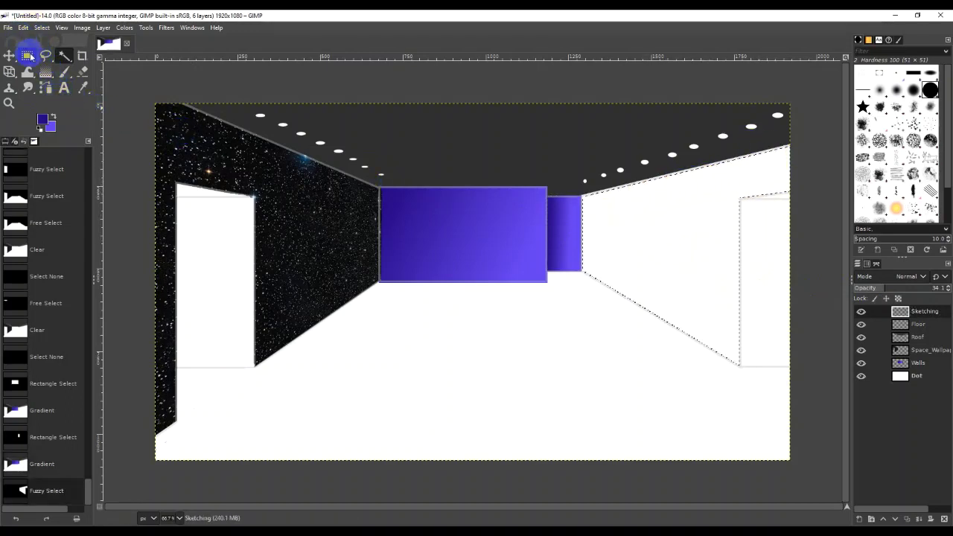
left_click(45, 57)
left_click(32, 61)
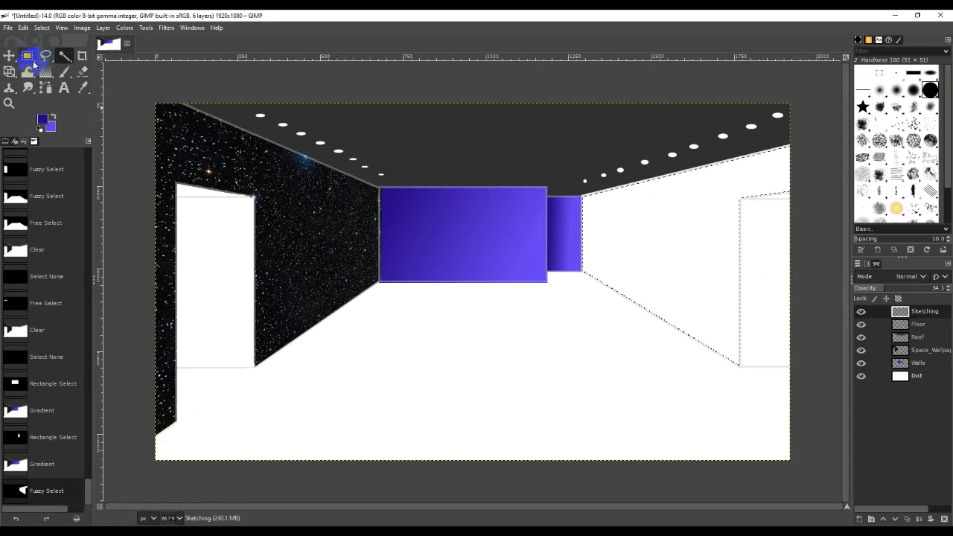
left_click(44, 63)
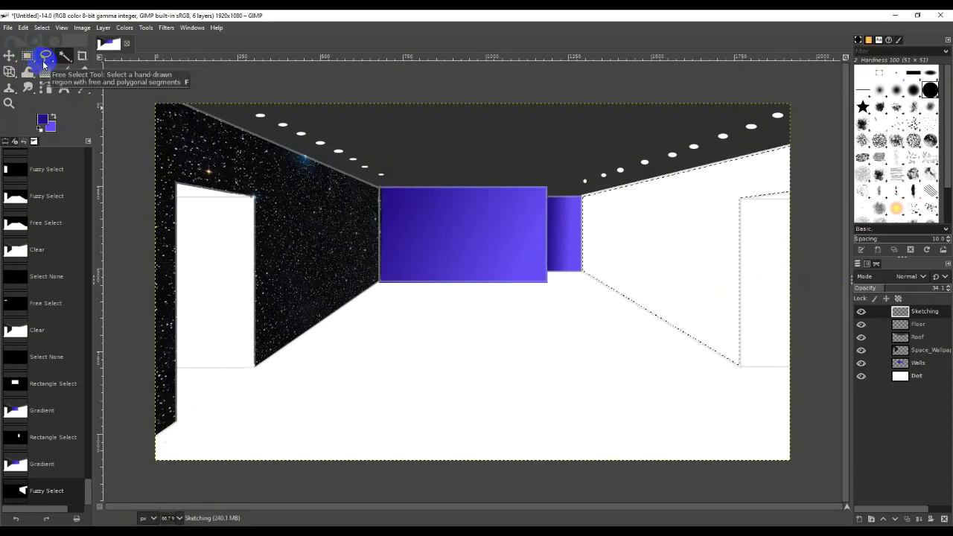
right_click(43, 64)
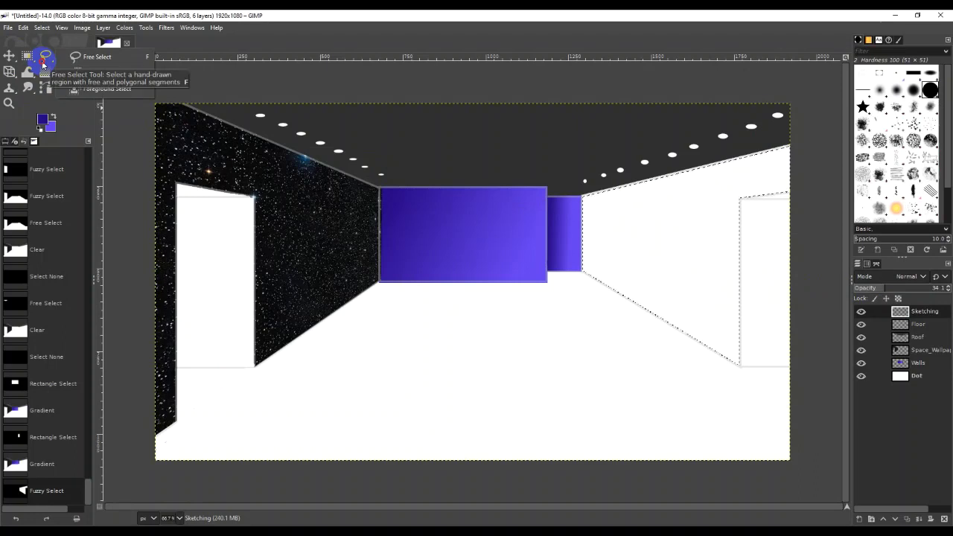
right_click(27, 56)
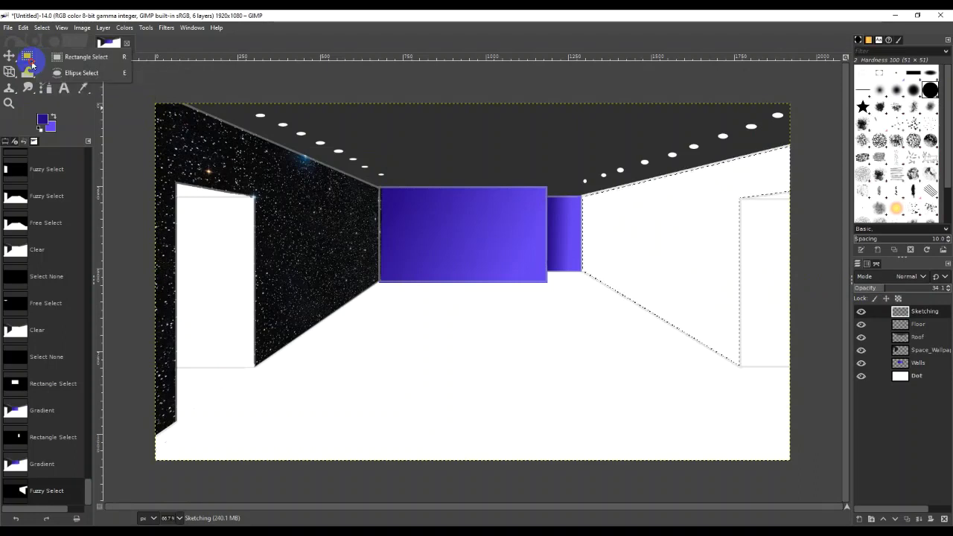
left_click(104, 59)
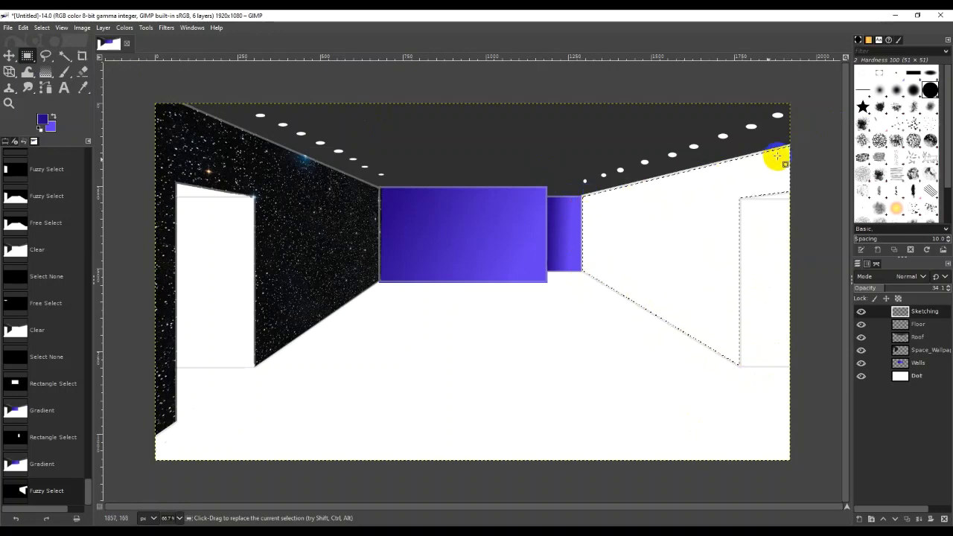
left_click(582, 212)
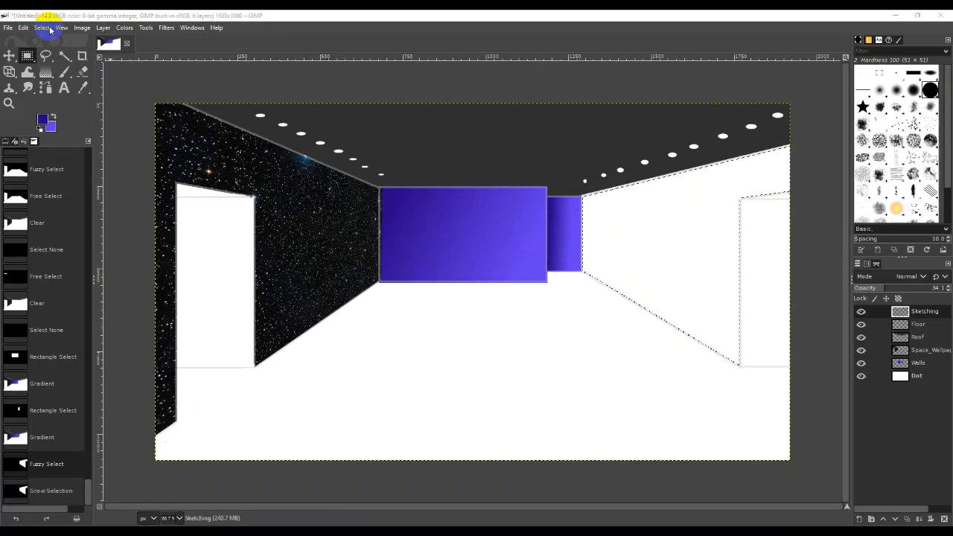
left_click(6, 140)
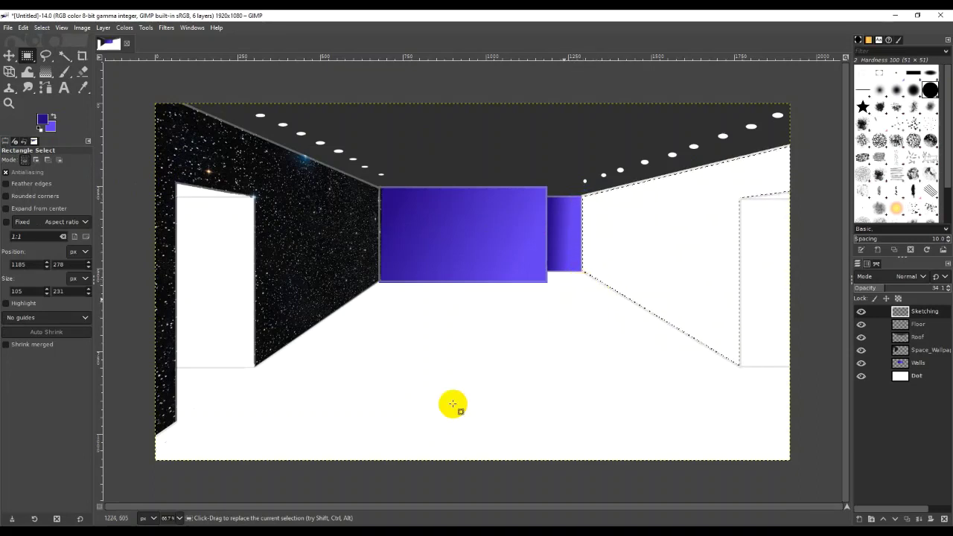
Examine at 200% how the right wall's selection edge meets the sketched outline, hiding and showing the Sketching layer
left_click(172, 517)
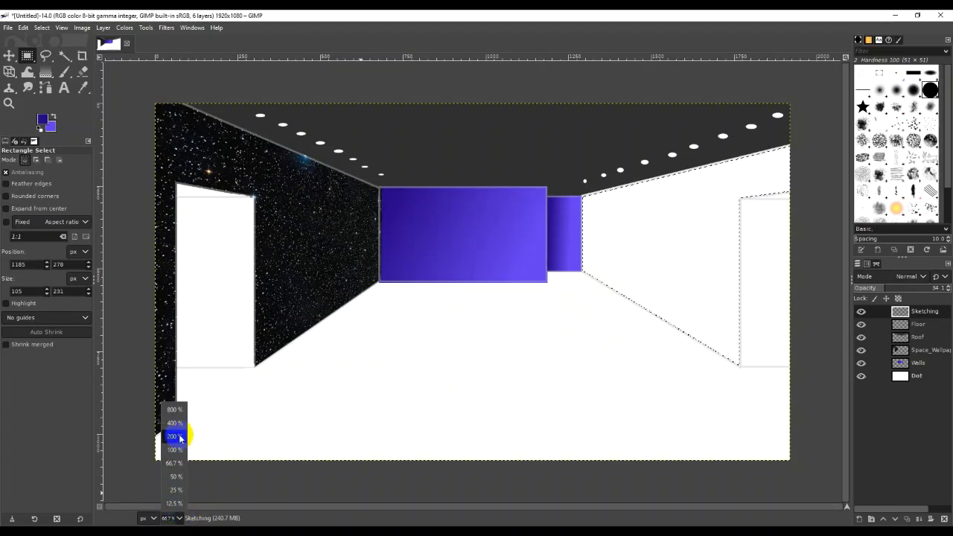
left_click(173, 437)
left_click_drag(501, 510, 601, 506)
scroll(709, 382, "up", 5)
scroll(708, 382, "down", 5)
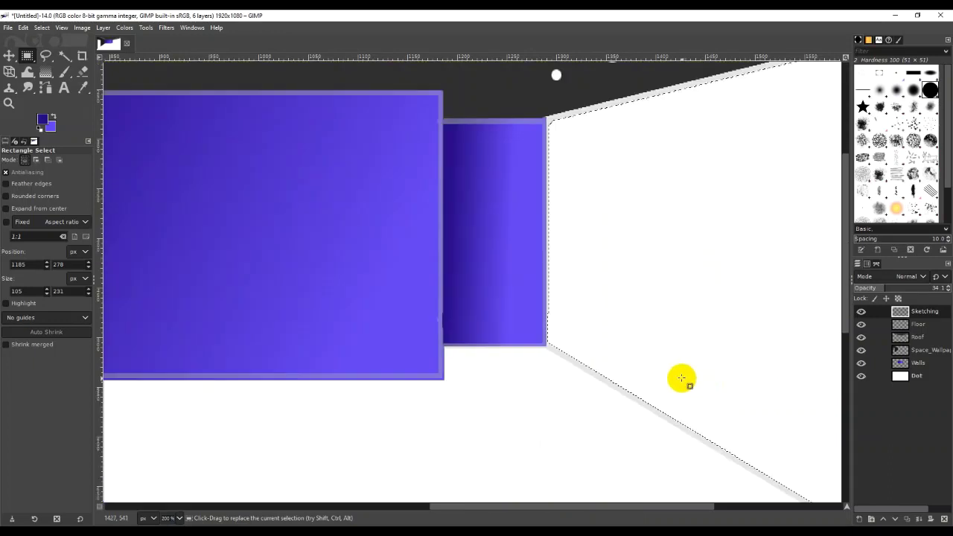
left_click(861, 312)
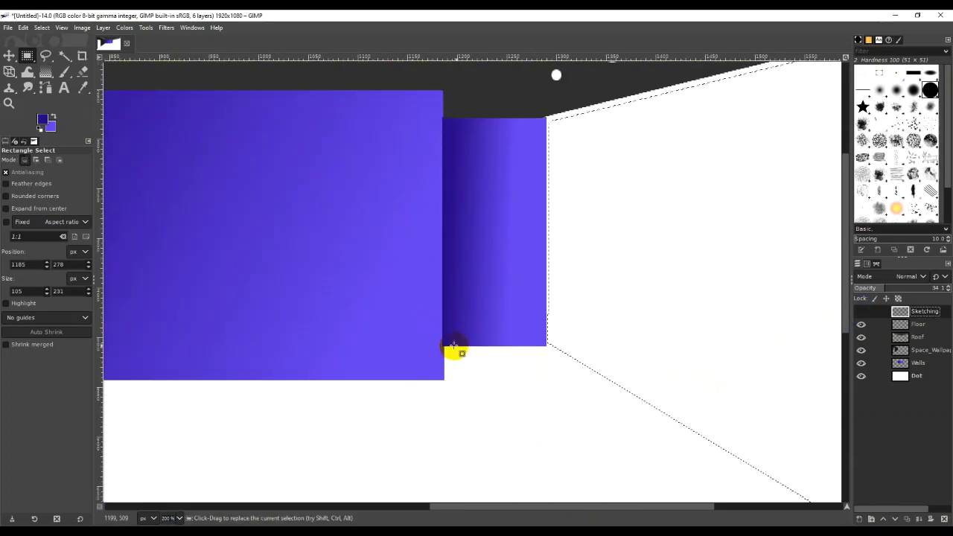
left_click(863, 314)
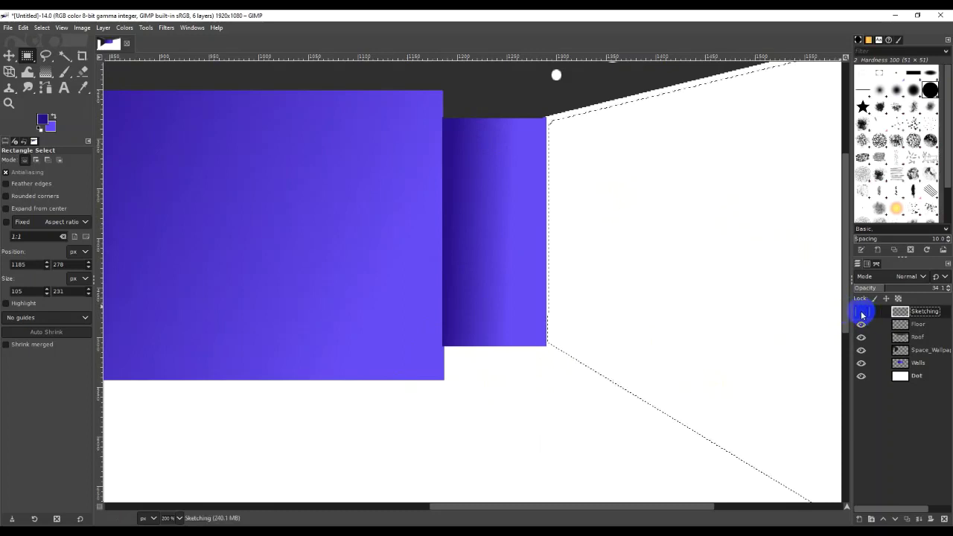
left_click(862, 313)
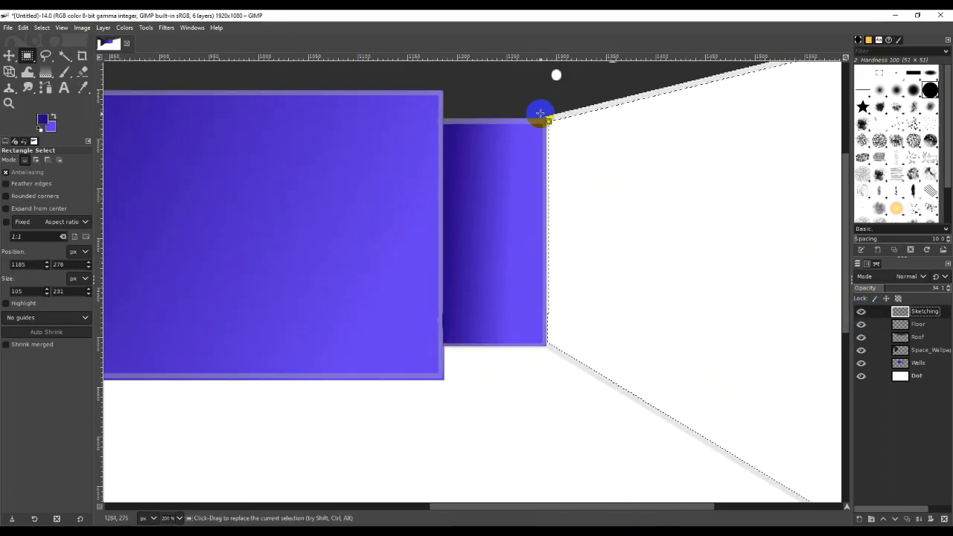
Grow the right wall's selection by 3 px and check its edges along the outline and doorway
left_click(41, 28)
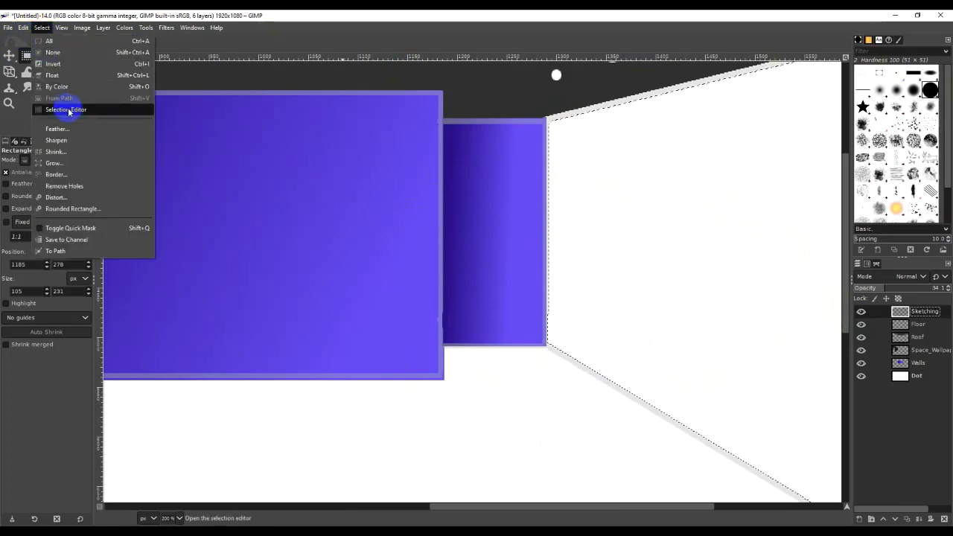
left_click(82, 163)
double_click(74, 172)
type("3")
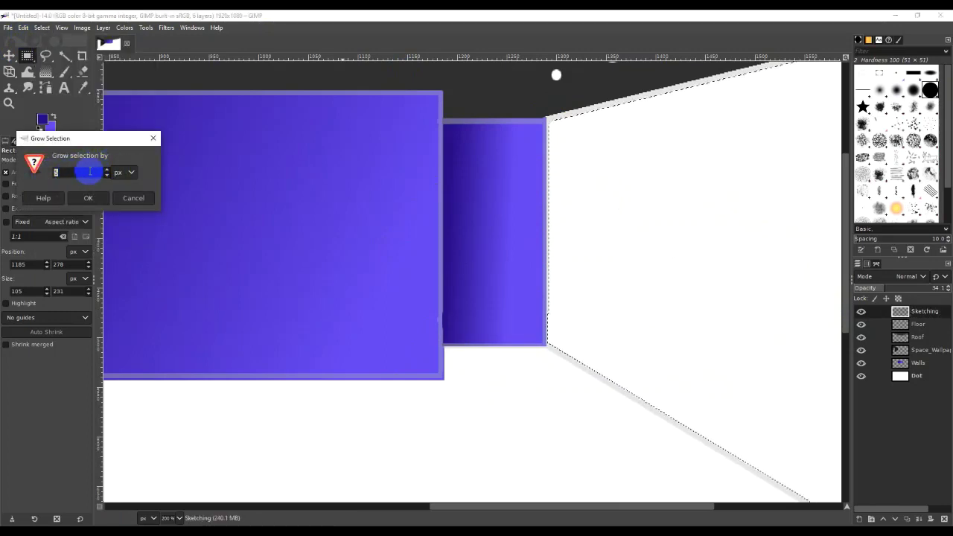
left_click(91, 197)
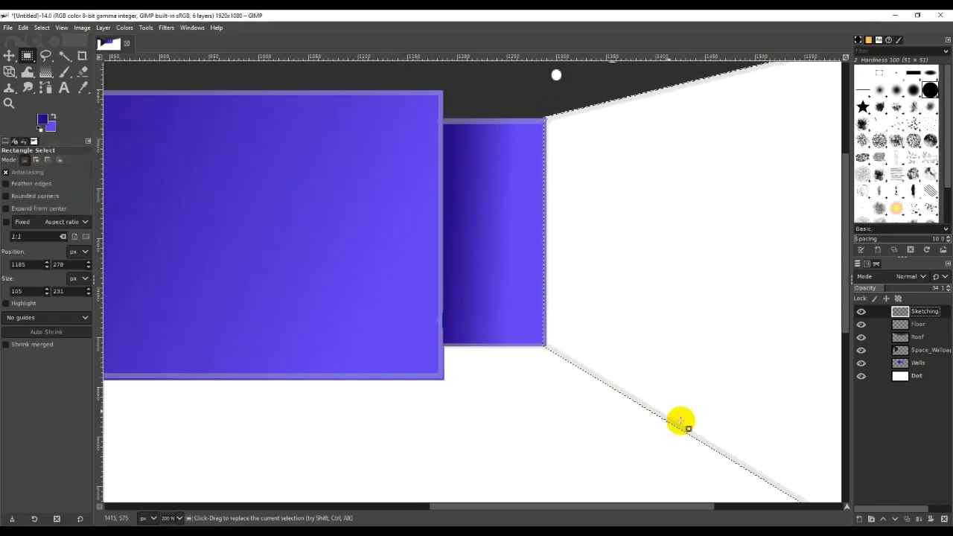
left_click_drag(680, 510, 803, 511)
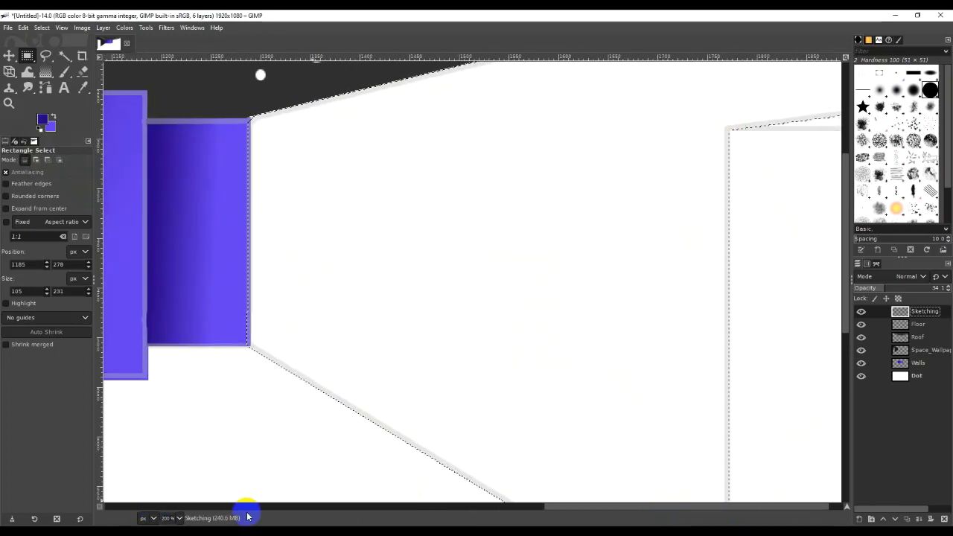
left_click(179, 518)
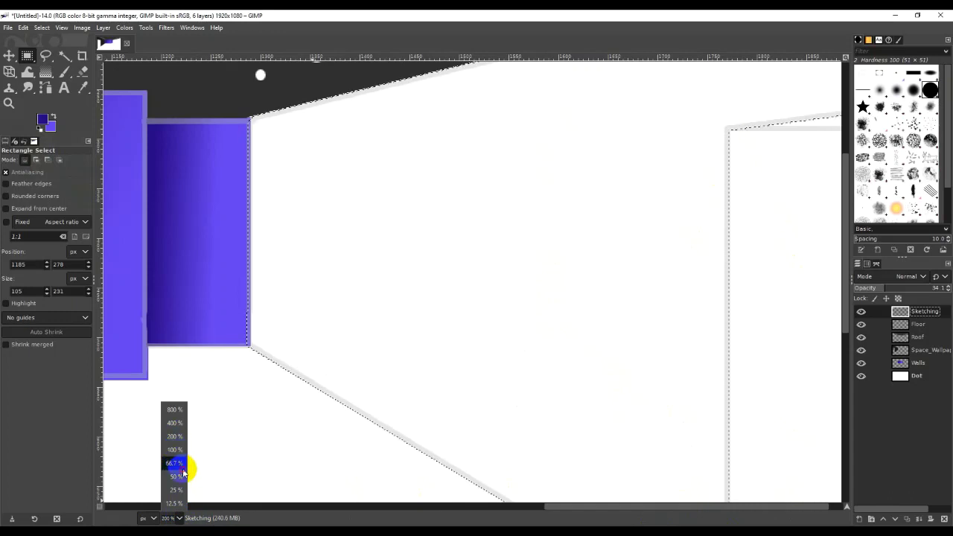
left_click(183, 469)
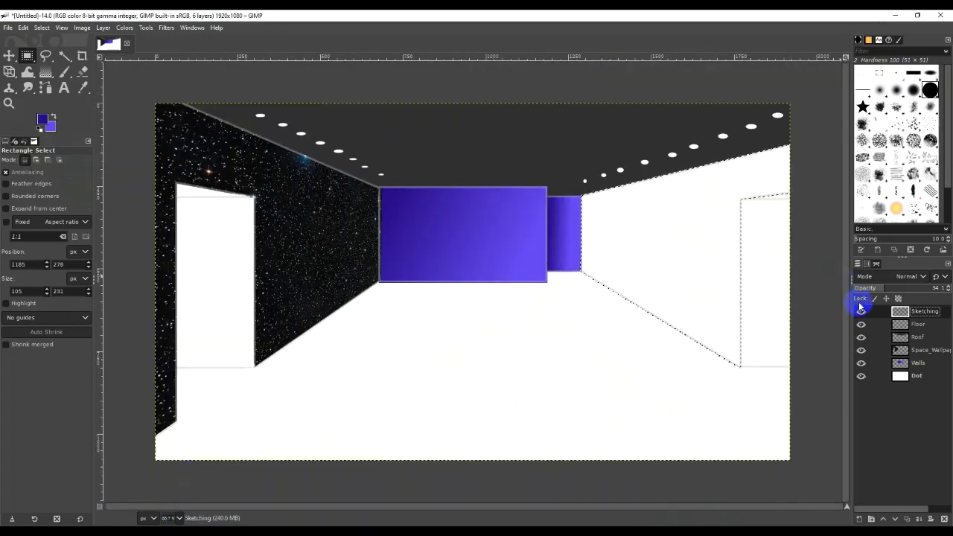
Swap the foreground and background colours and fill the selected right wall on the Walls layer with a gradient about 614 px long
left_click(47, 72)
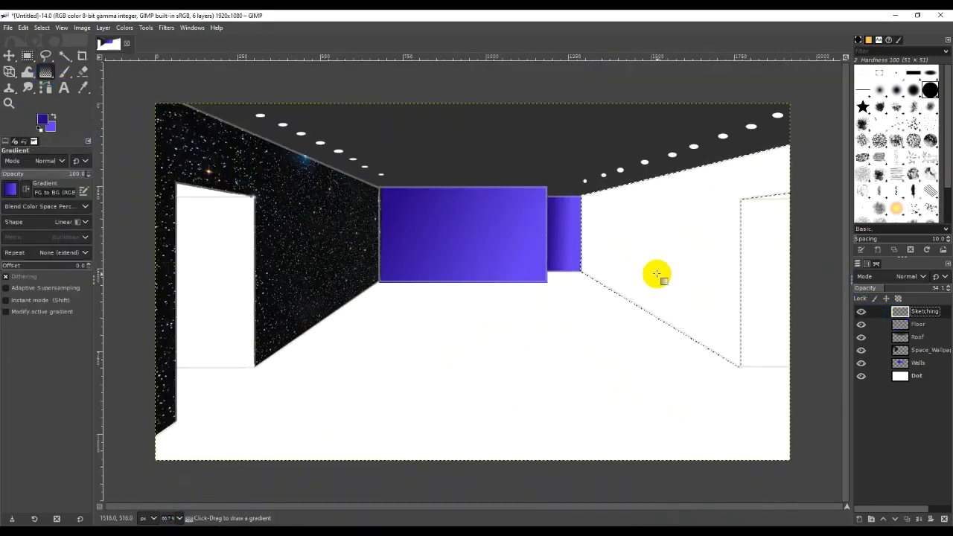
left_click(52, 117)
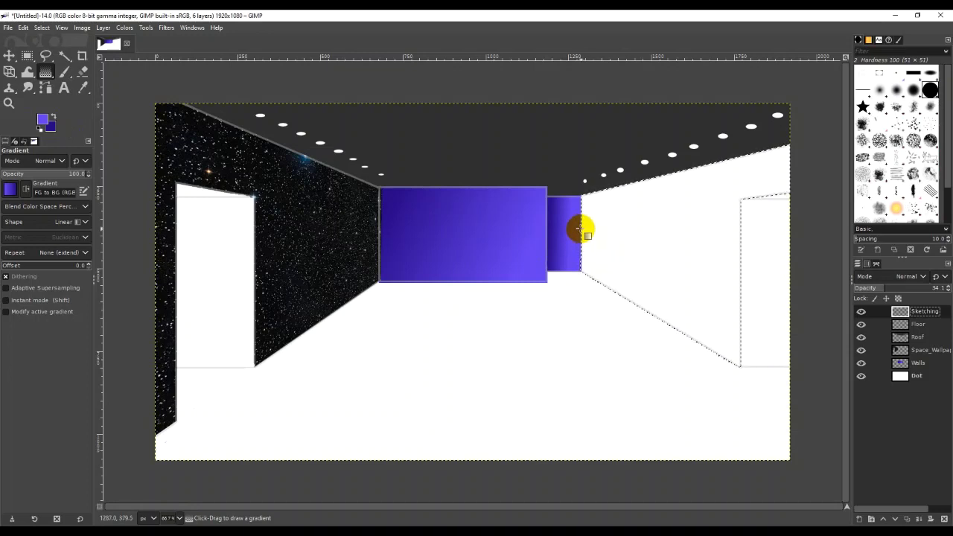
left_click_drag(579, 229, 741, 273)
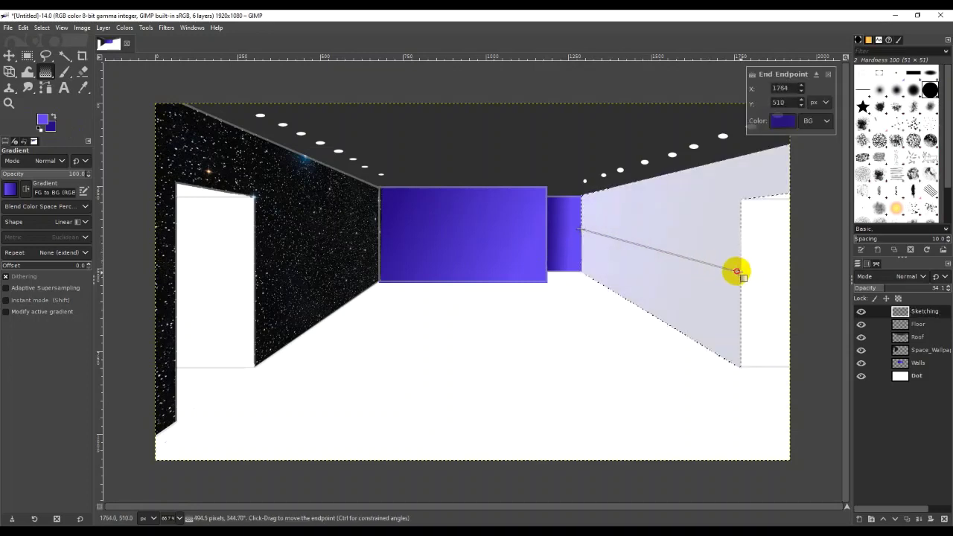
key("Escape")
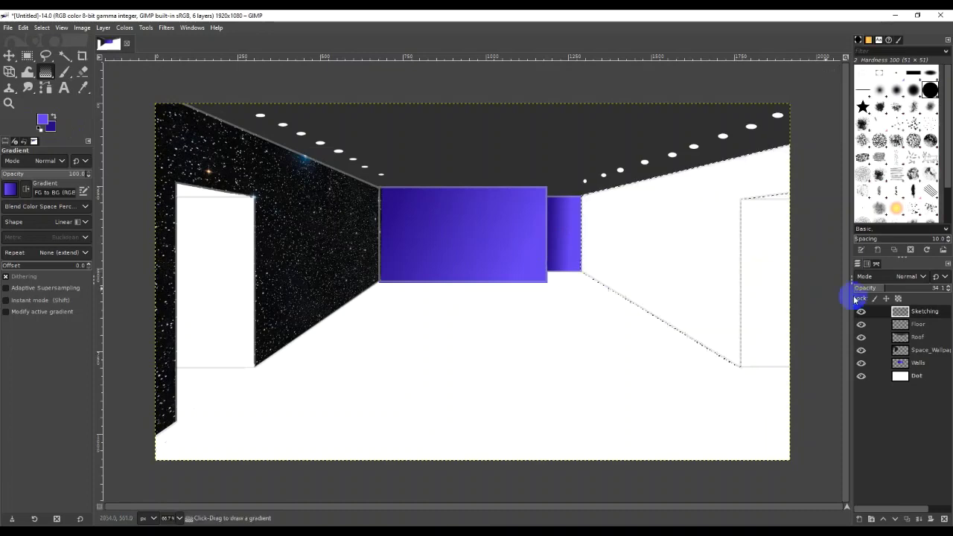
left_click(901, 362)
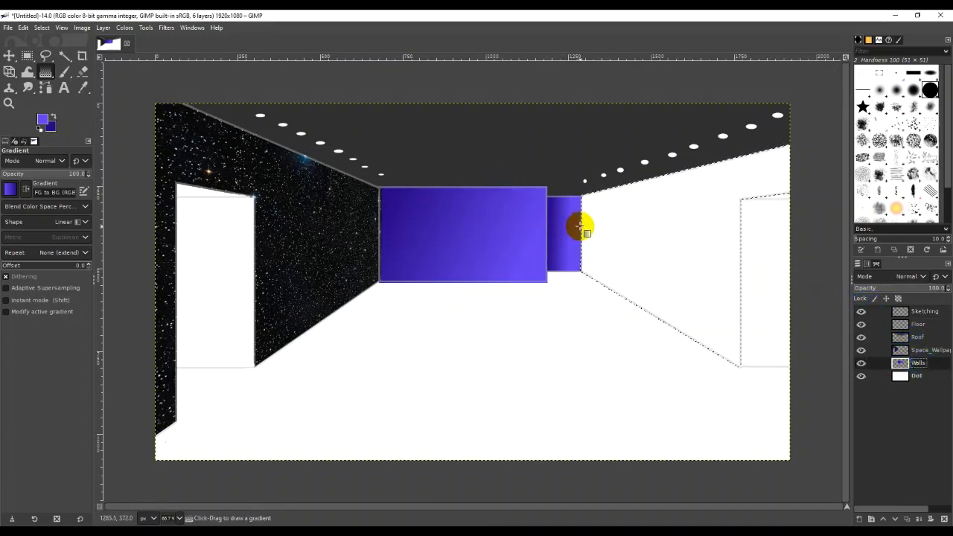
left_click_drag(581, 225, 782, 258)
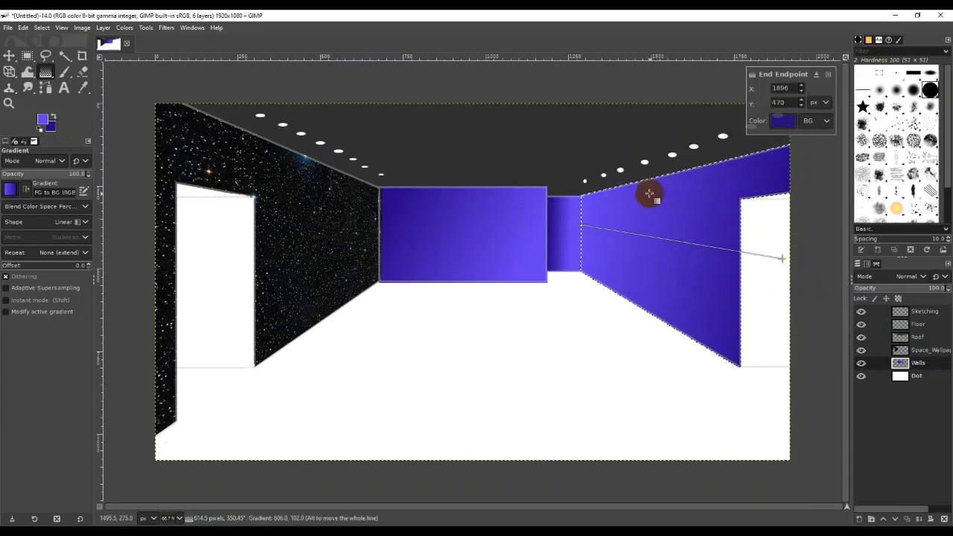
left_click(9, 55)
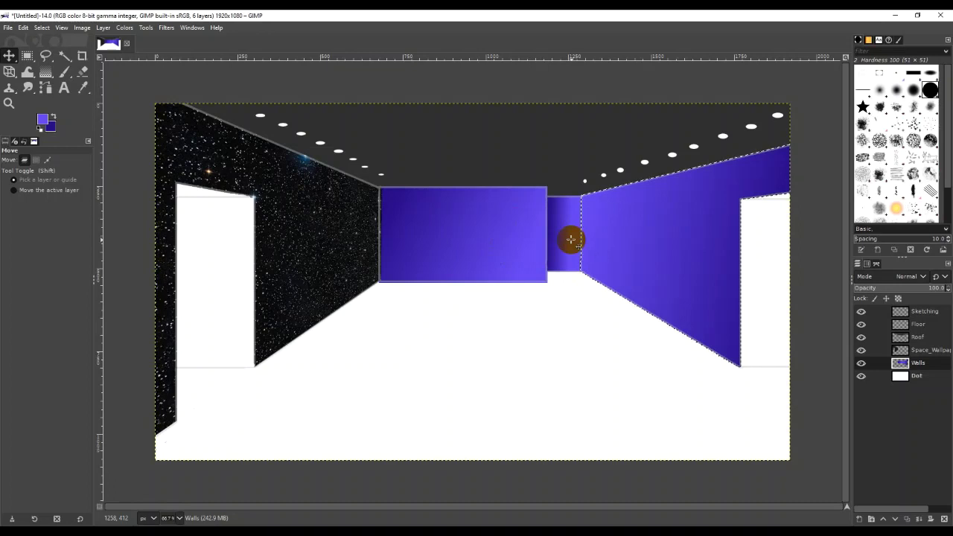
left_click(24, 142)
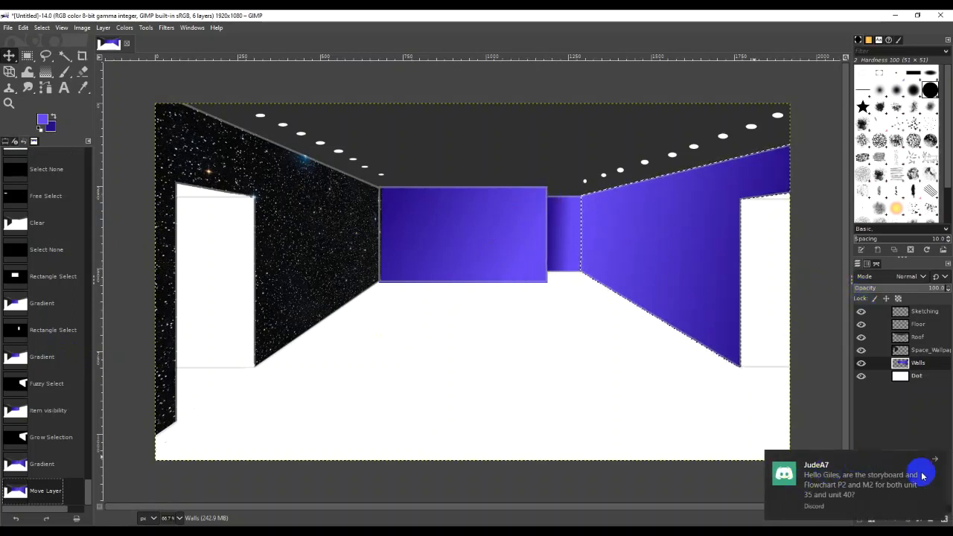
left_click(935, 461)
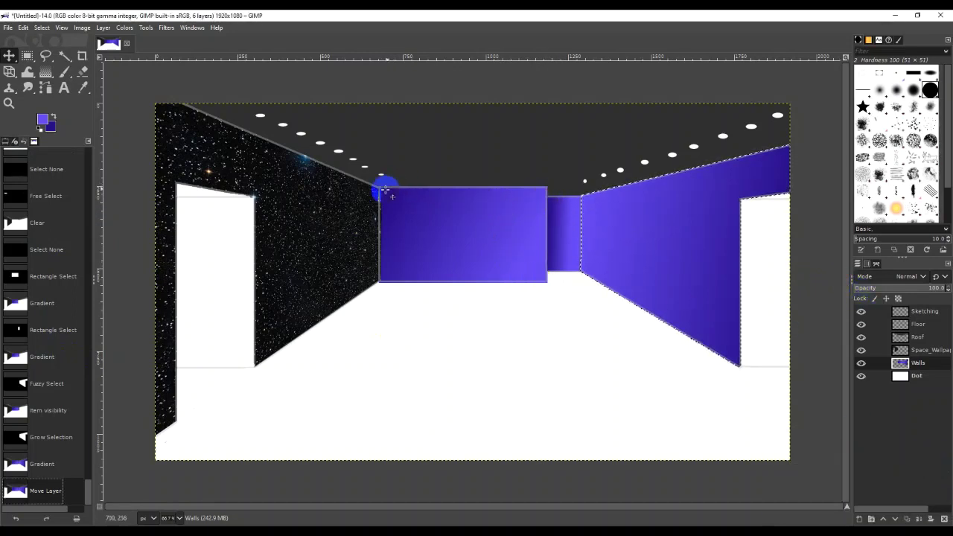
left_click(541, 188)
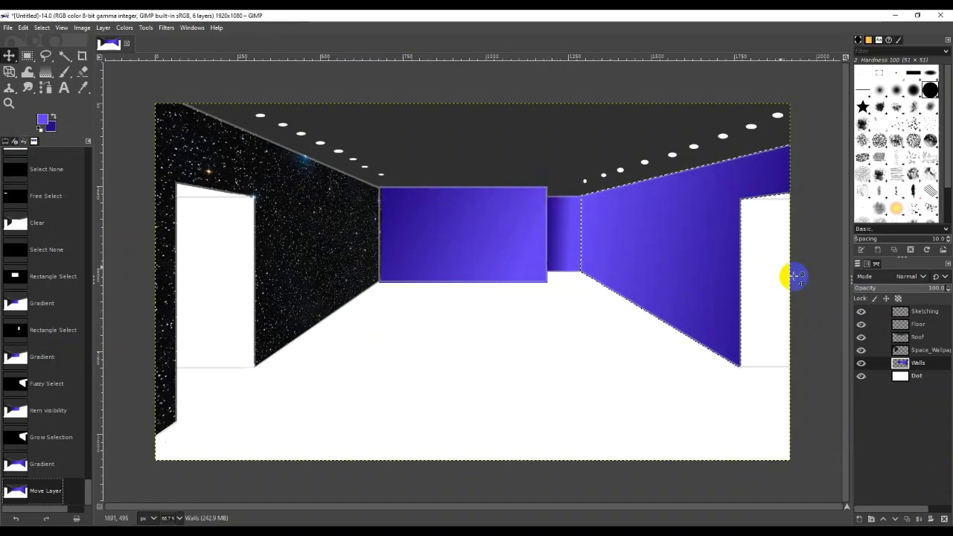
Check the walls without the Sketching layer, then show and activate that layer and fuzzy-select the back wall
left_click(860, 311)
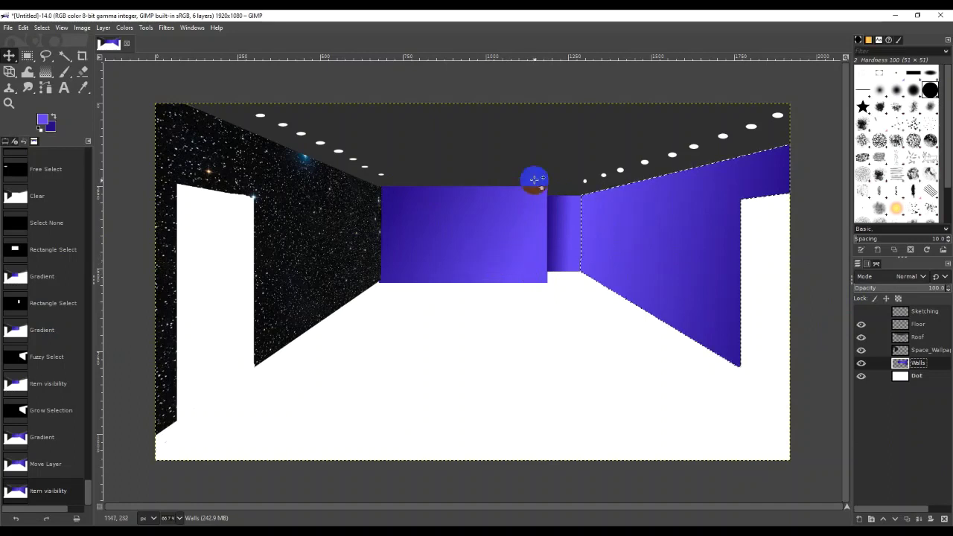
left_click(929, 313)
left_click(861, 312)
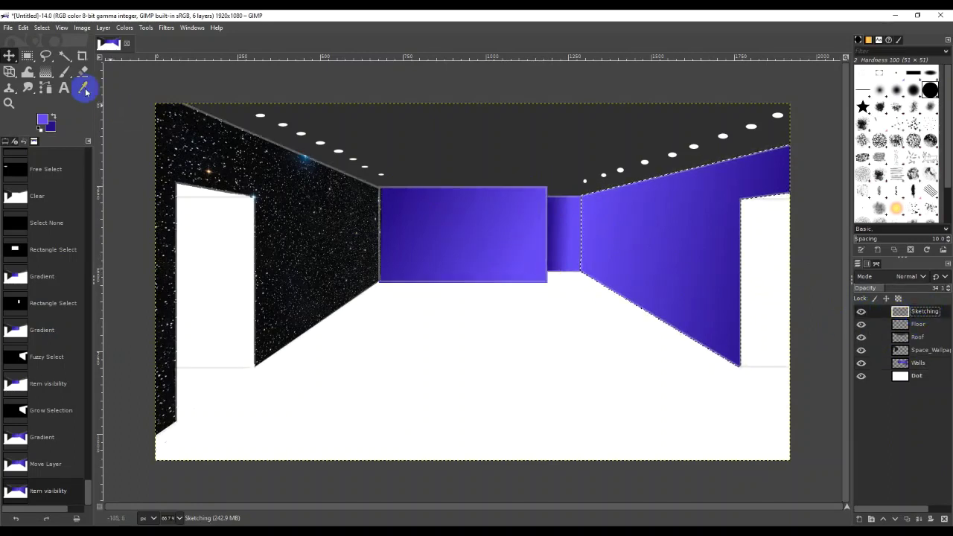
left_click(65, 56)
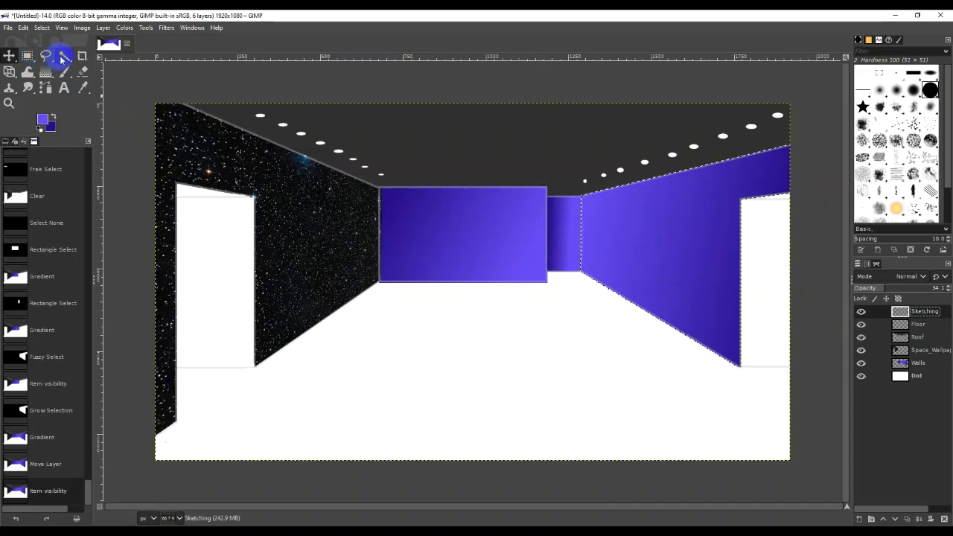
left_click(485, 235)
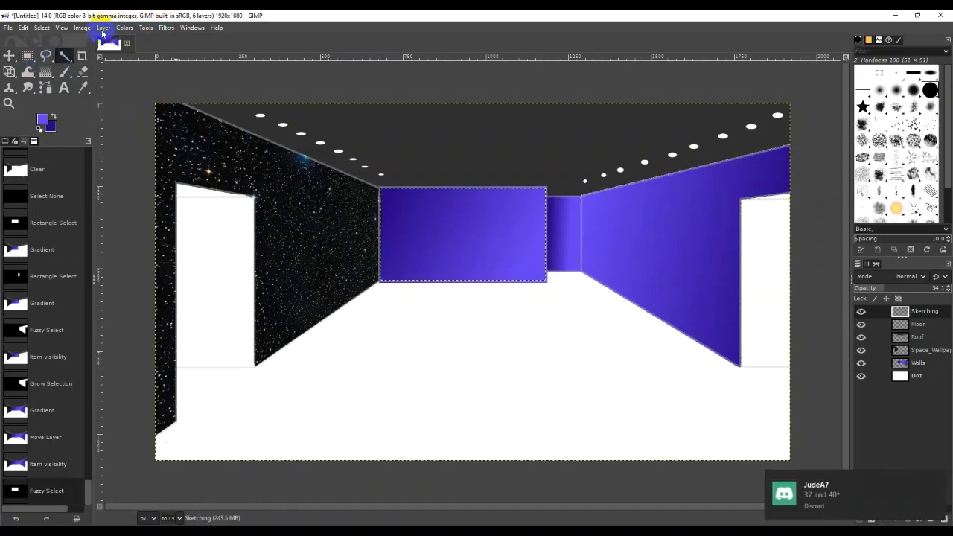
Grow the back wall's selection by 3 px
left_click(937, 480)
left_click(697, 368)
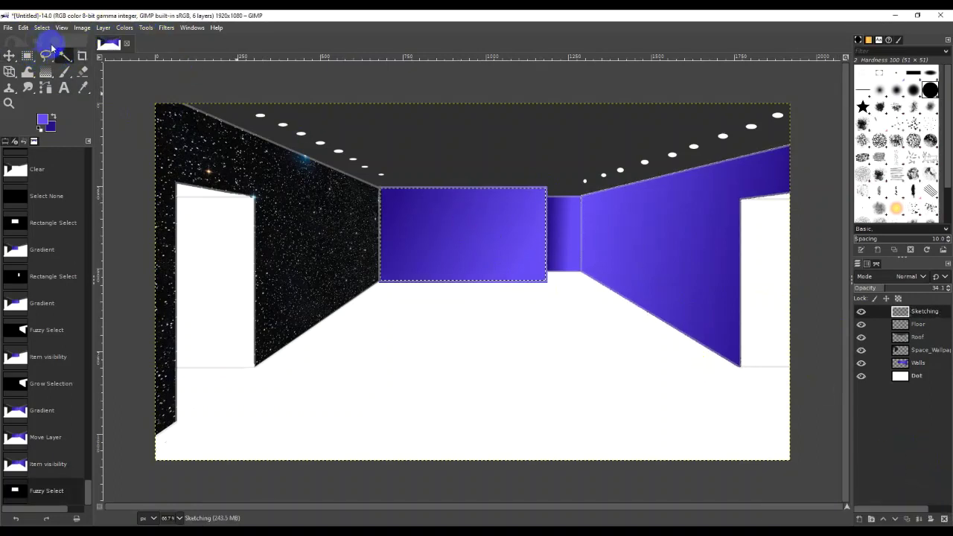
left_click(42, 27)
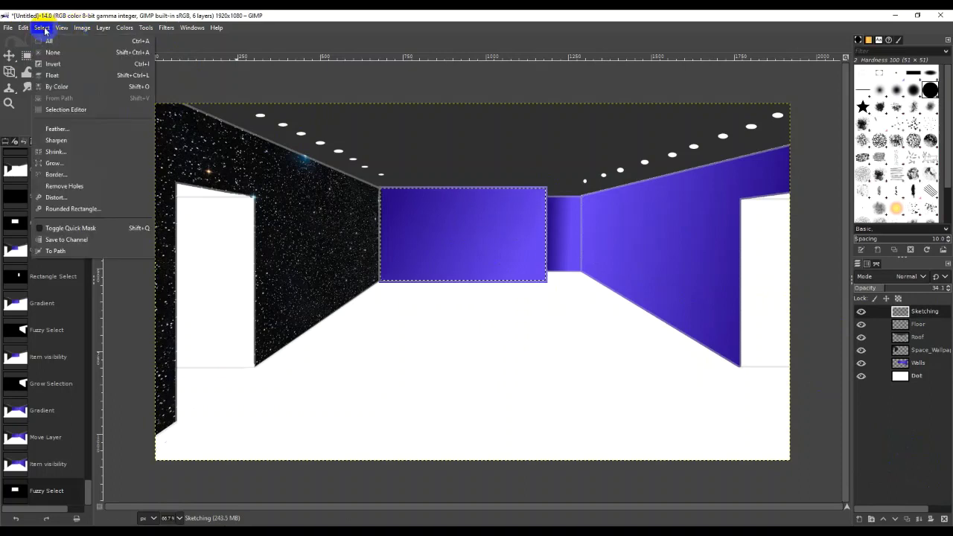
left_click(82, 165)
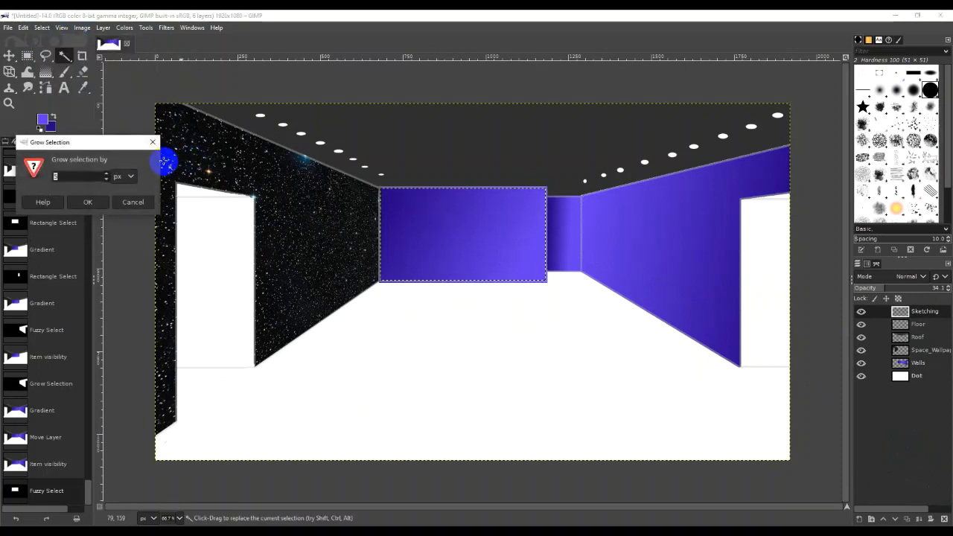
left_click(97, 201)
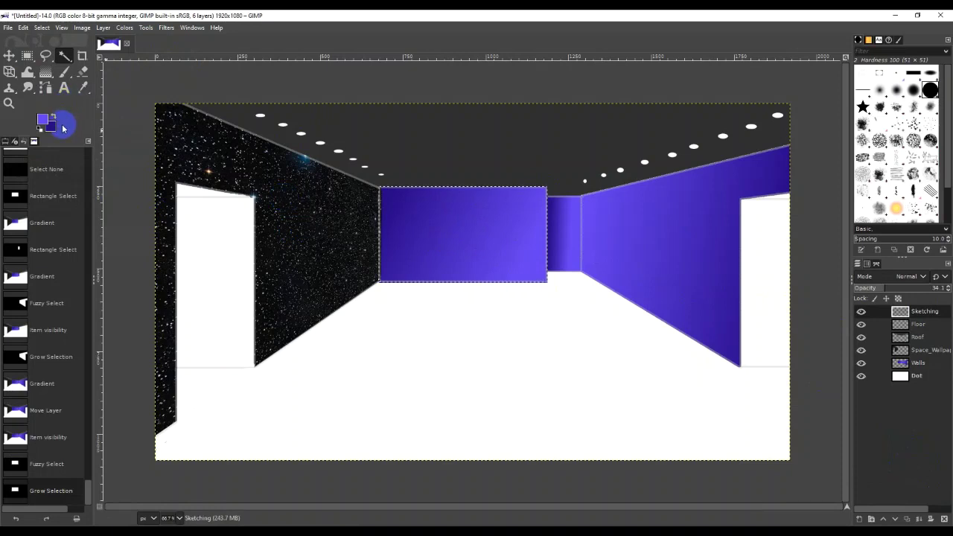
Undo a trial gradient about 449 px long drawn across the back wall on the Sketching layer, and activate the Walls layer instead
left_click(47, 71)
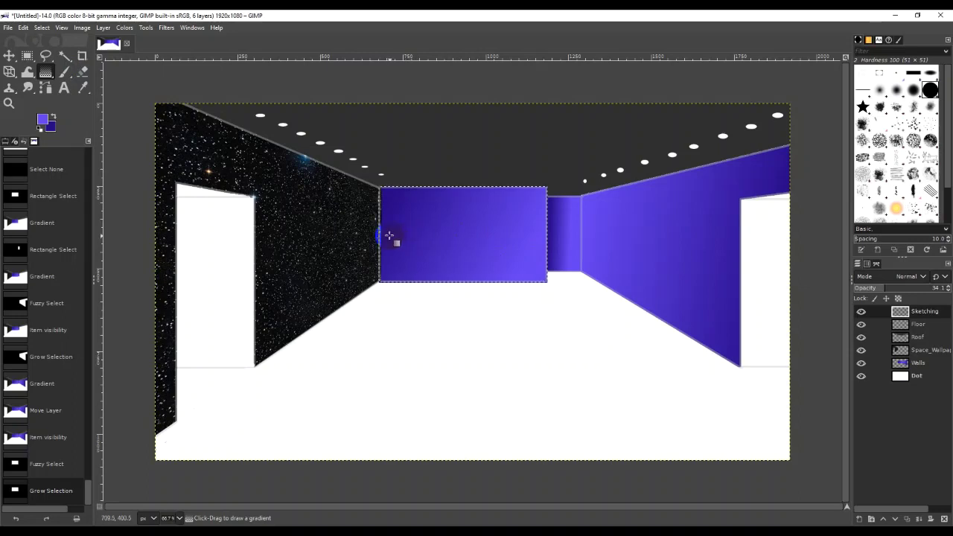
left_click_drag(540, 231, 394, 224)
left_click(511, 240)
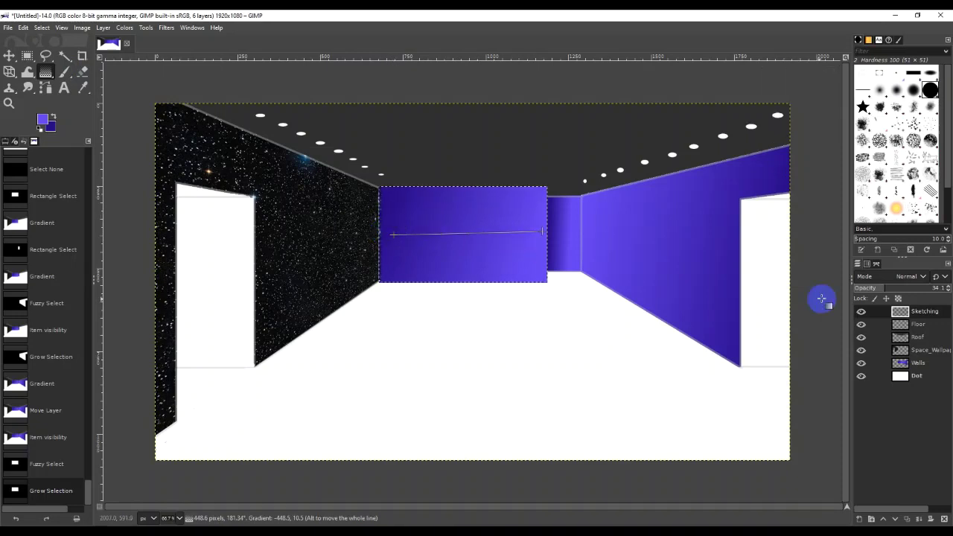
key("ctrl+z")
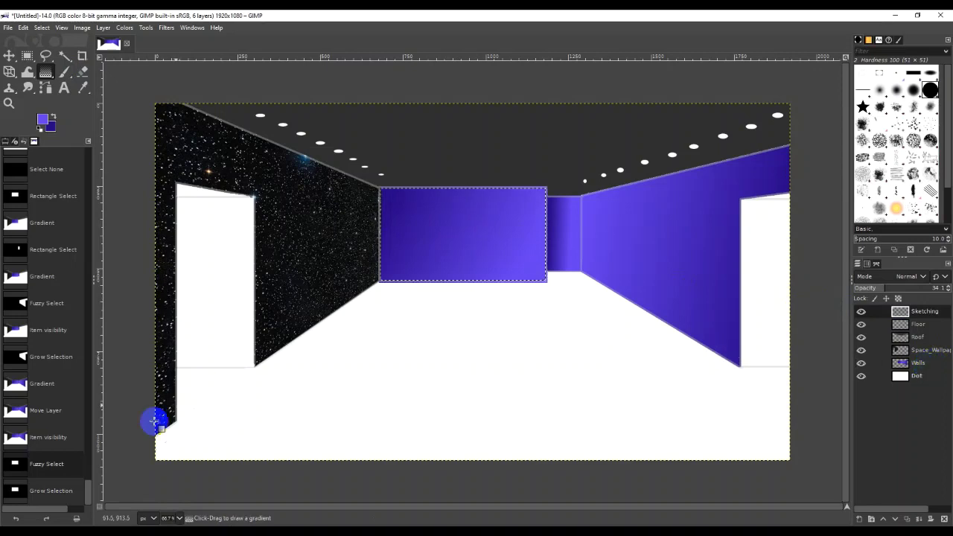
left_click(64, 491)
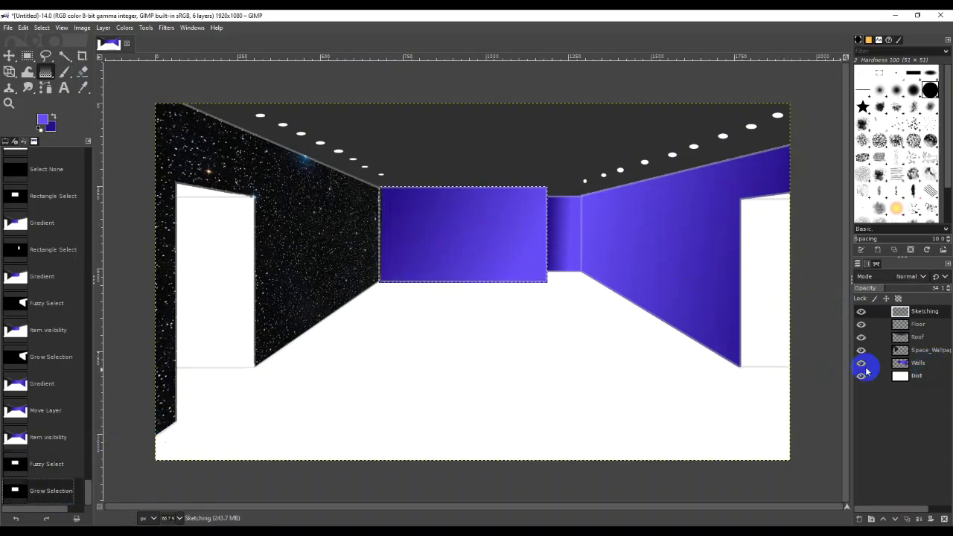
left_click(925, 363)
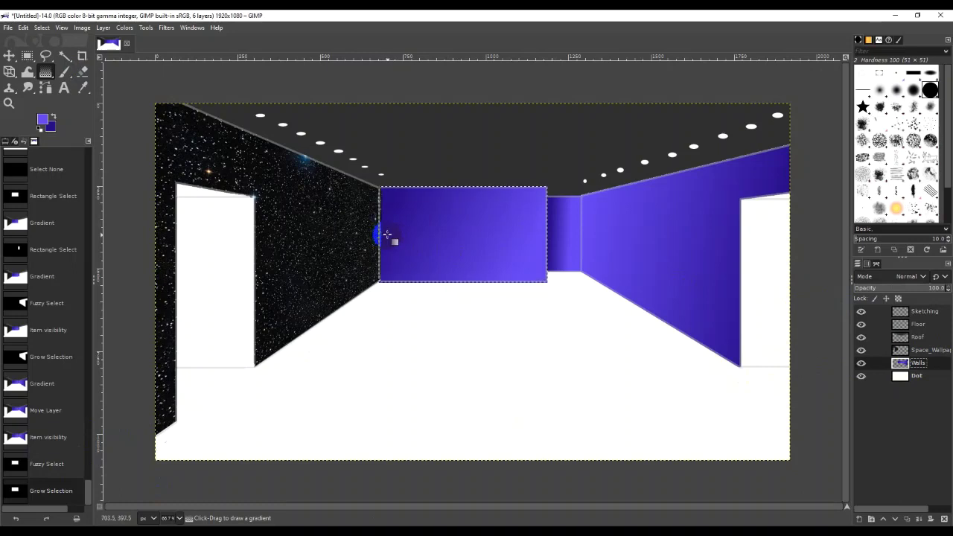
Try a gradient about 423 px long across the back wall, check it without the Sketching layer, and revert to the grown selection
mouse_move(387, 235)
left_mouse_down()
mouse_move(127, 196)
mouse_move(34, 171)
left_mouse_up()
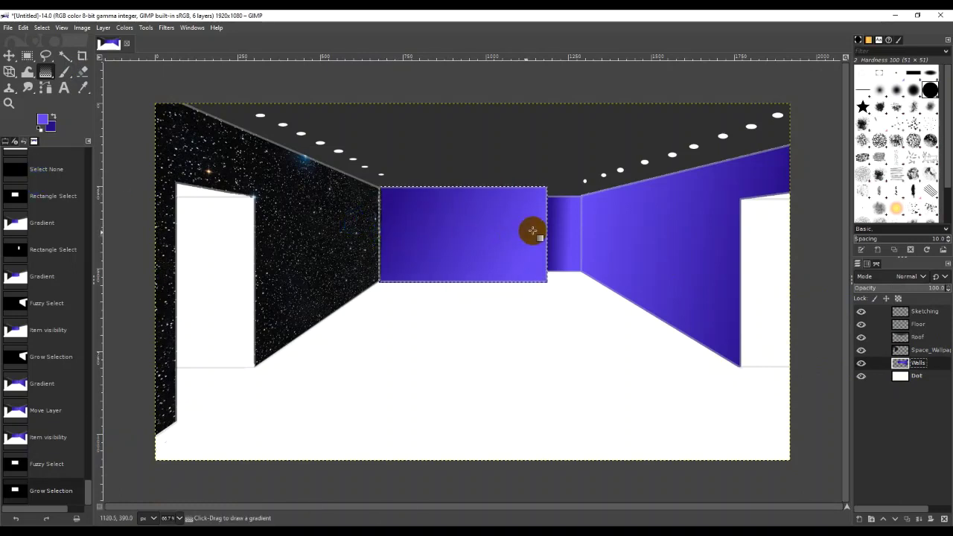
left_click_drag(533, 232, 456, 234)
left_click_drag(396, 232, 392, 229)
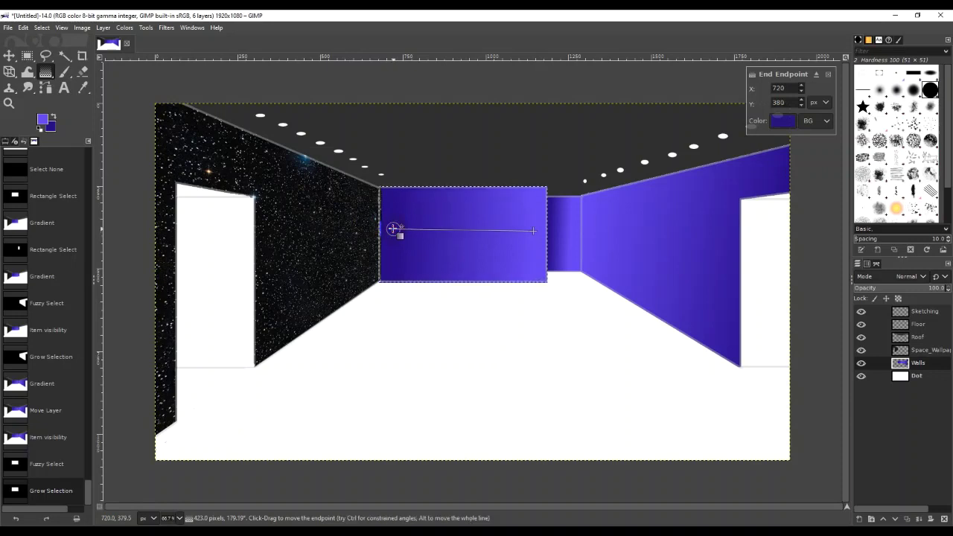
left_click(860, 313)
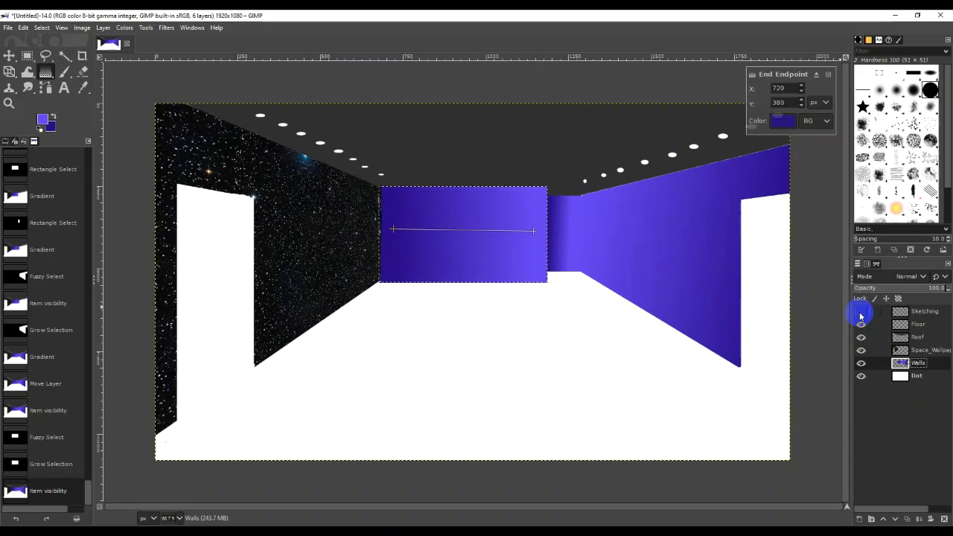
key("ctrl+shift+a")
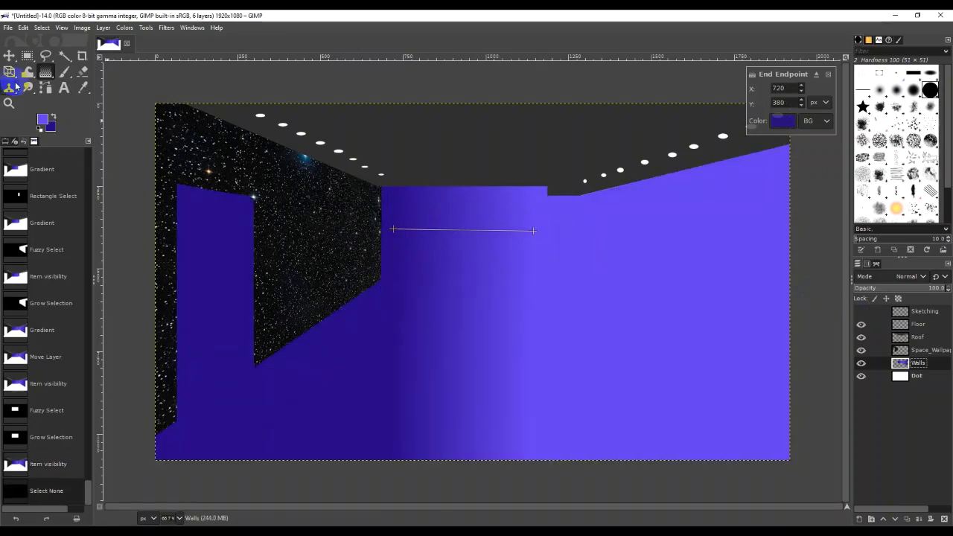
key("Escape")
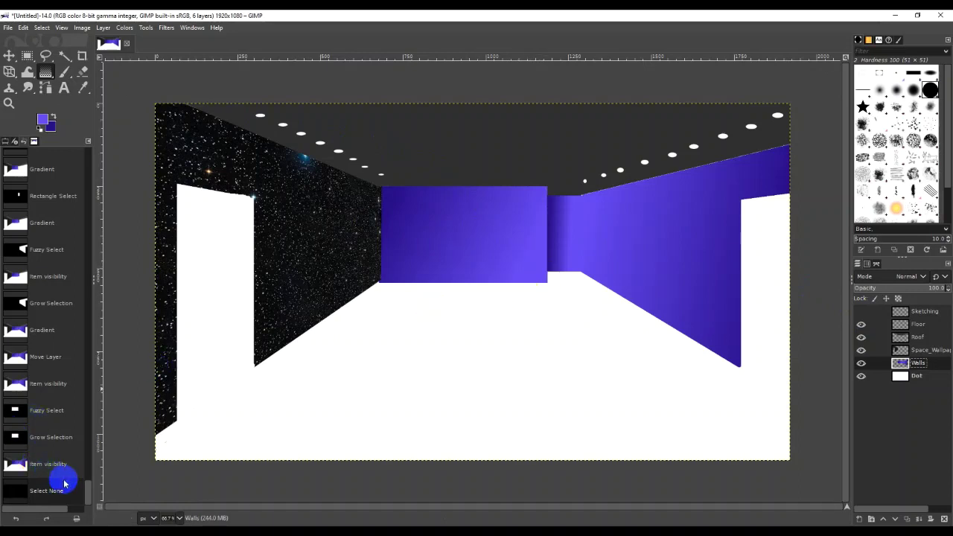
left_click(57, 437)
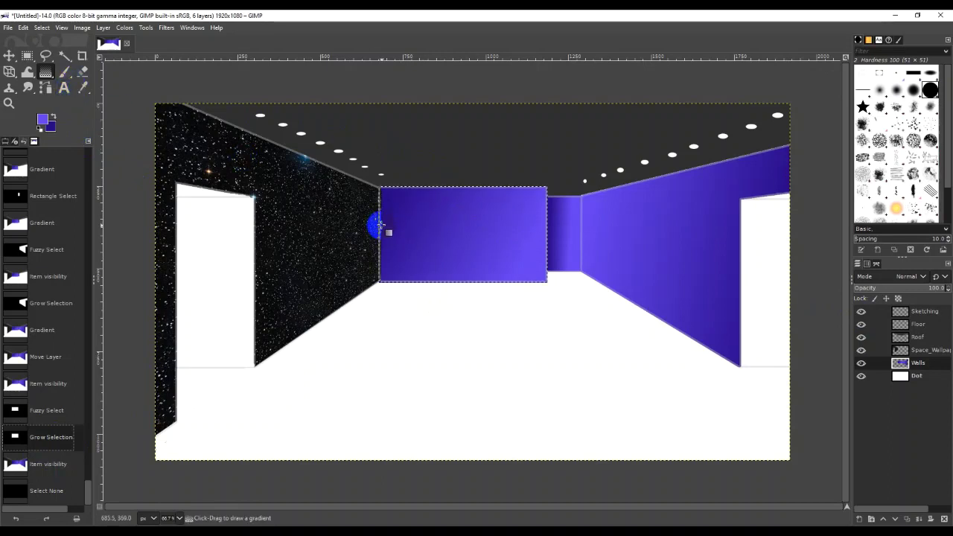
Fill the selected back wall on the Walls layer with a horizontal violet-to-dark-blue gradient about 447 px long, running from right to left
left_click_drag(543, 223, 397, 223)
left_click(933, 467)
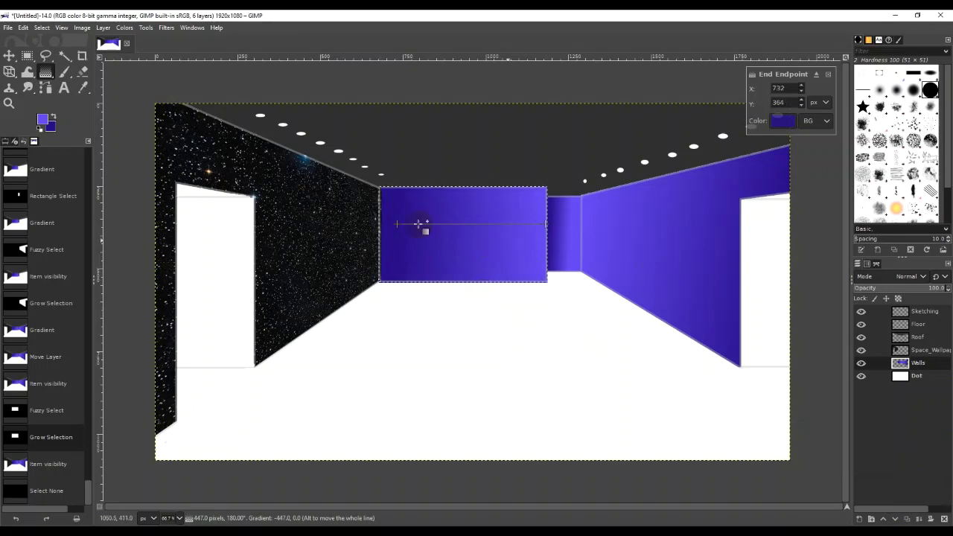
left_click(9, 55)
Merge the Space_Wallpaper layer down into the Walls layer
left_click(921, 350)
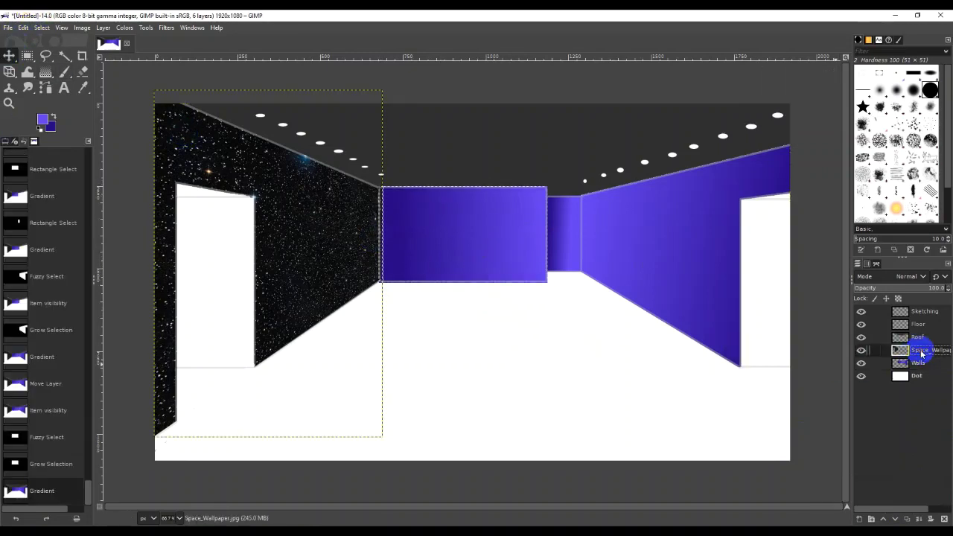
left_click(928, 336)
left_click(923, 324)
left_click(925, 350)
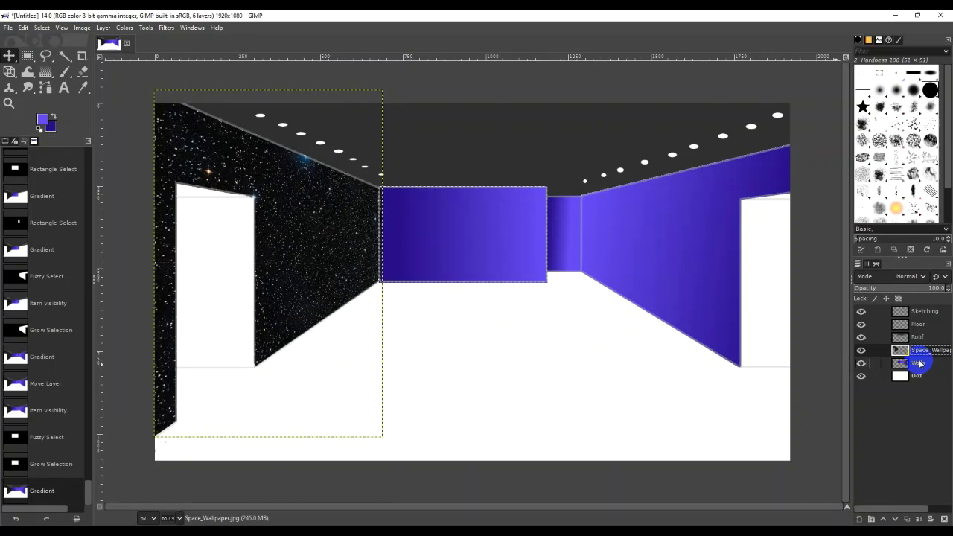
key("ctrl+m")
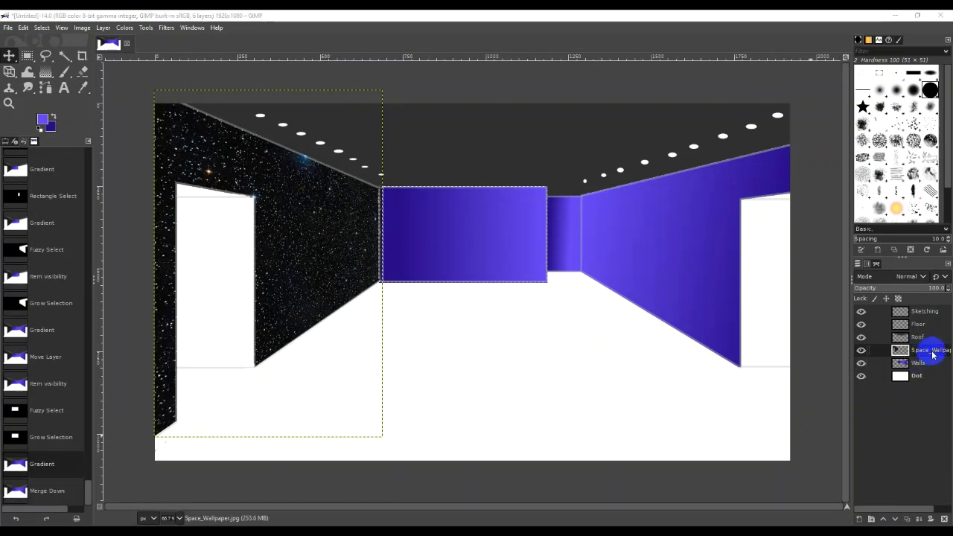
right_click(933, 355)
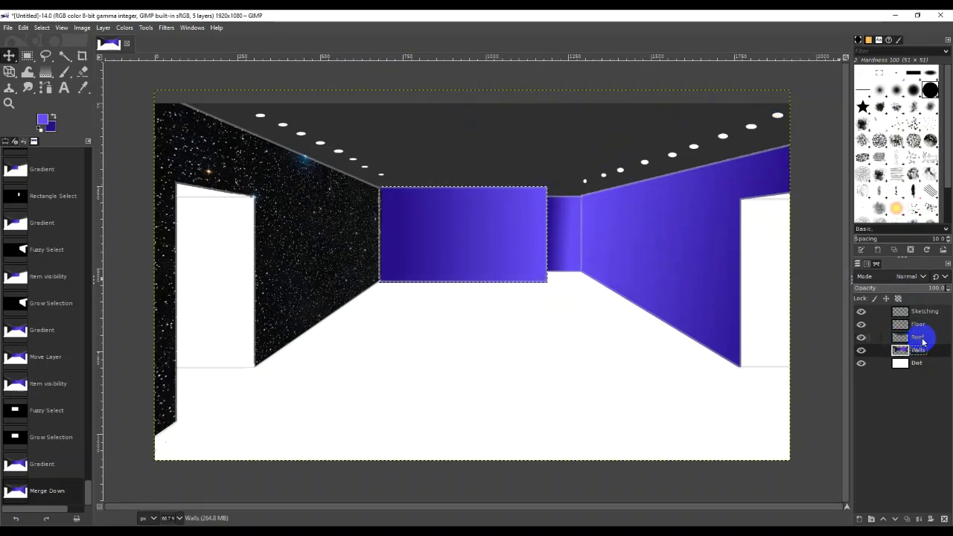
left_click(921, 340)
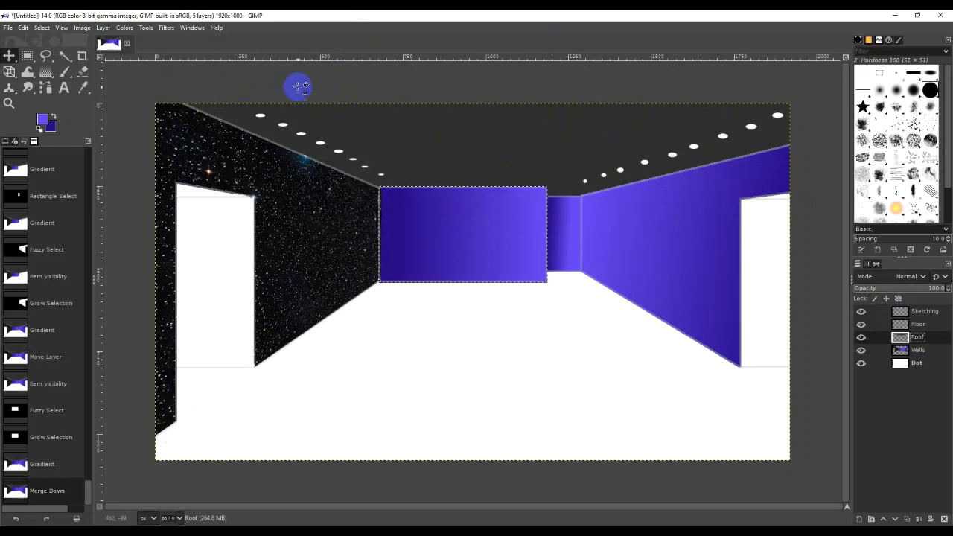
left_click(559, 310)
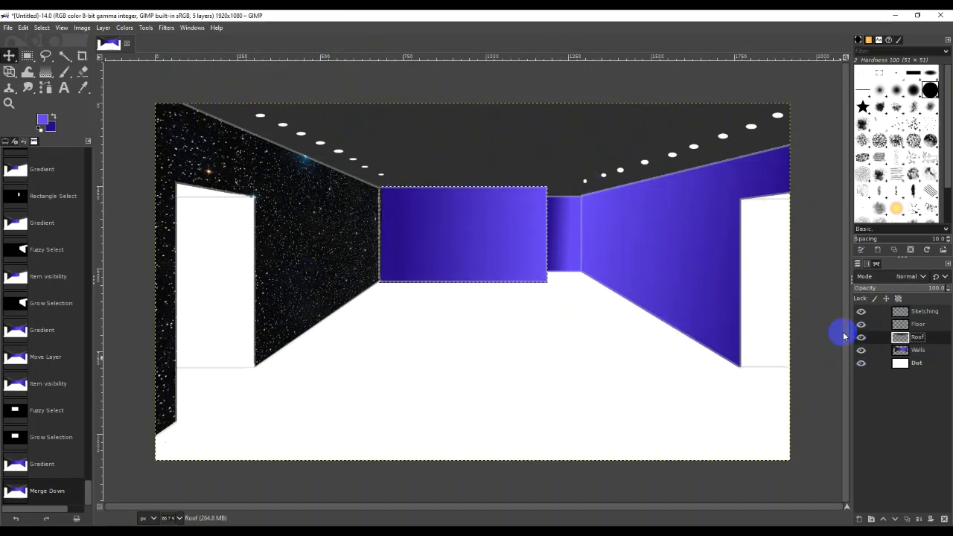
mouse_move(750, 309)
left_mouse_down()
mouse_move(746, 366)
mouse_move(755, 362)
mouse_move(729, 226)
mouse_move(747, 206)
mouse_move(808, 216)
left_mouse_up()
left_click_drag(253, 363, 177, 246)
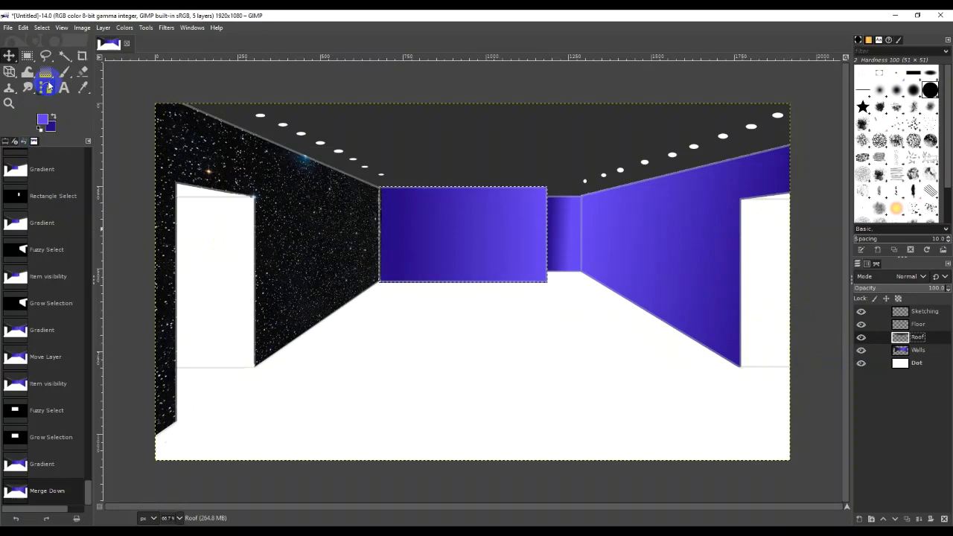
left_click(230, 198)
left_click(27, 75)
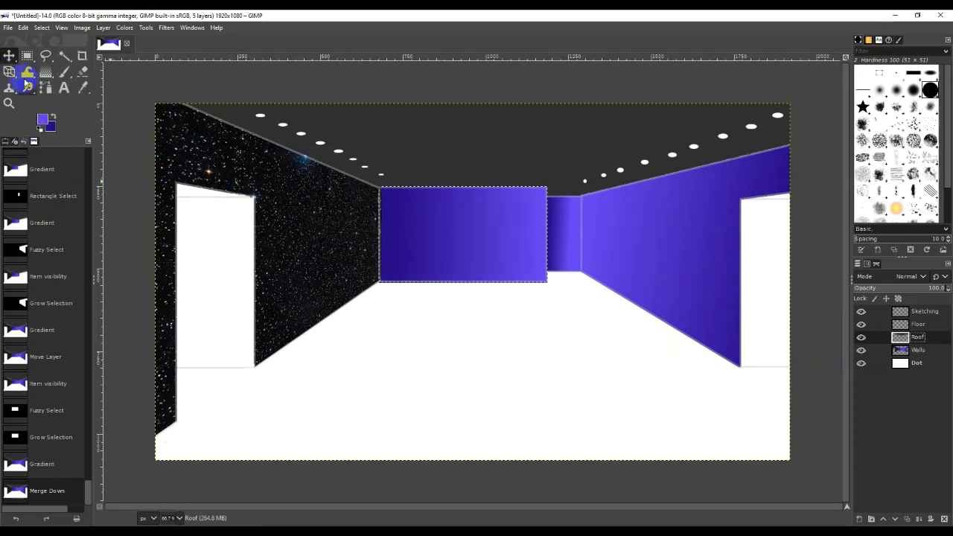
Fuzzy-select the thin wedge at the top of the right doorway on the Sketching layer, and add the left doorway's wedge to the selection
left_click(65, 56)
left_click(543, 209)
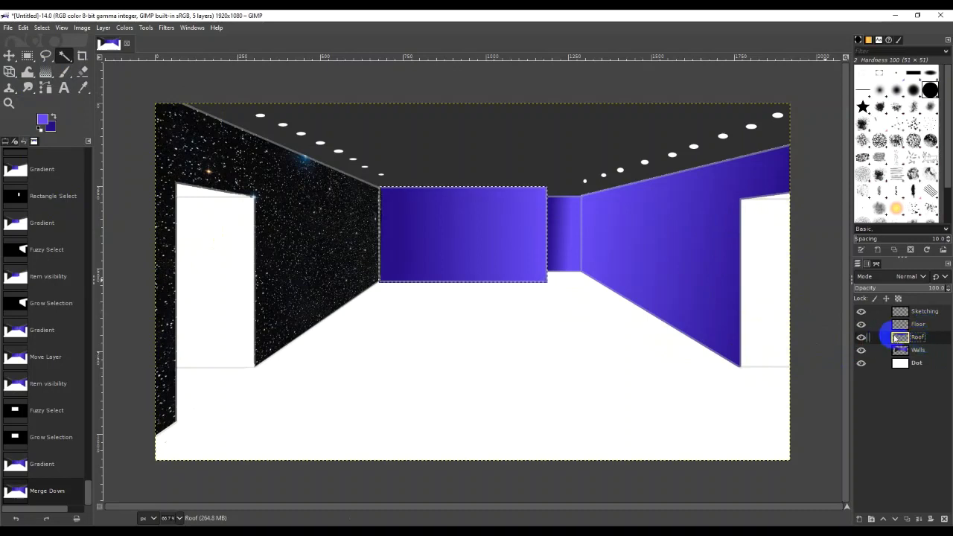
left_click(784, 196)
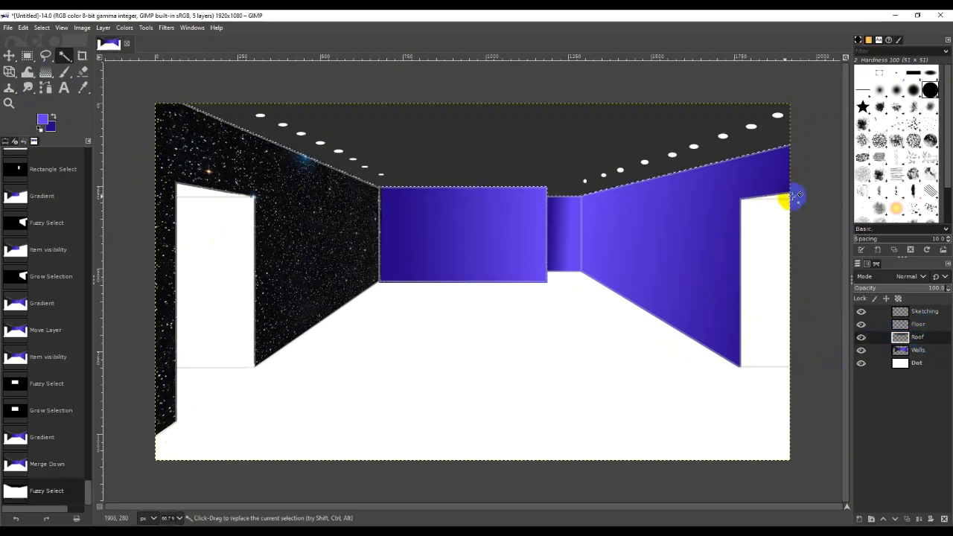
left_click(924, 309)
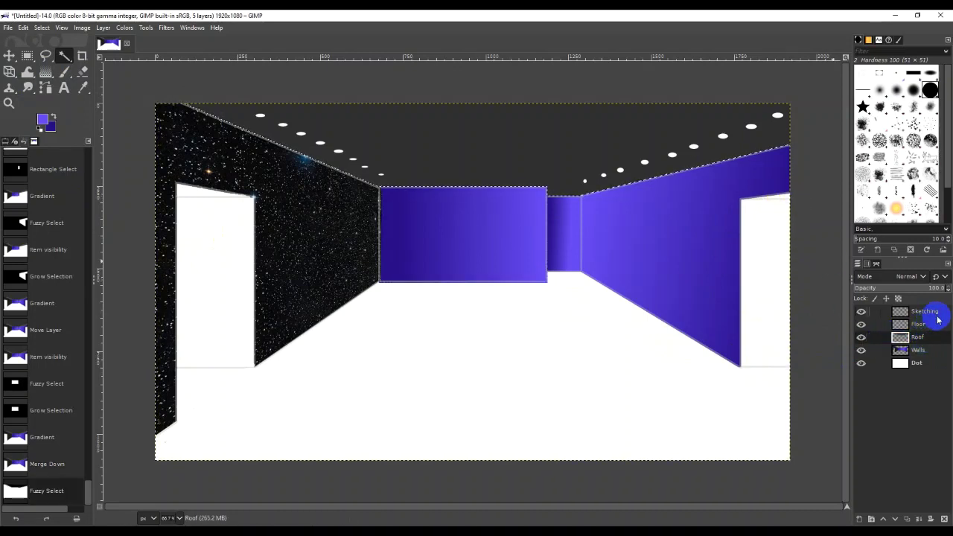
left_click(782, 201)
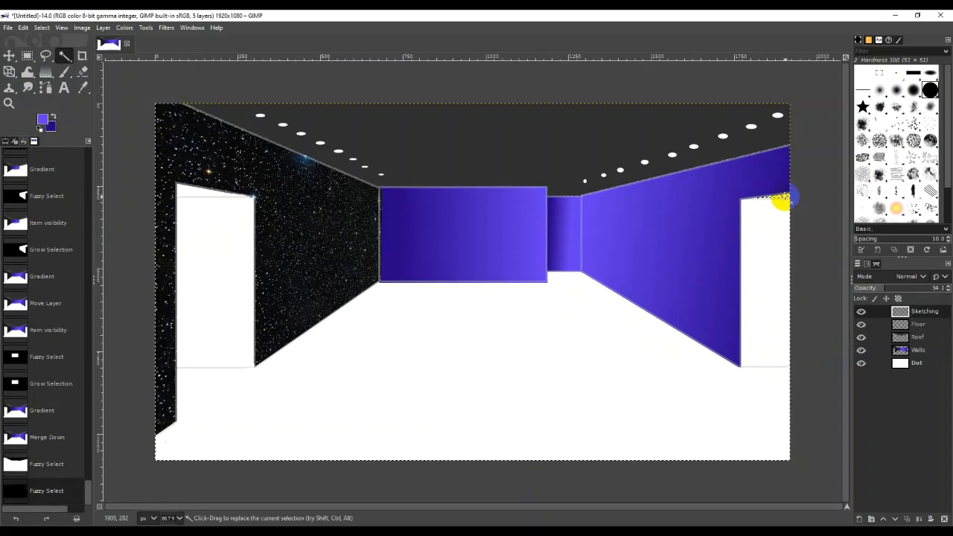
left_click(199, 192, "shift")
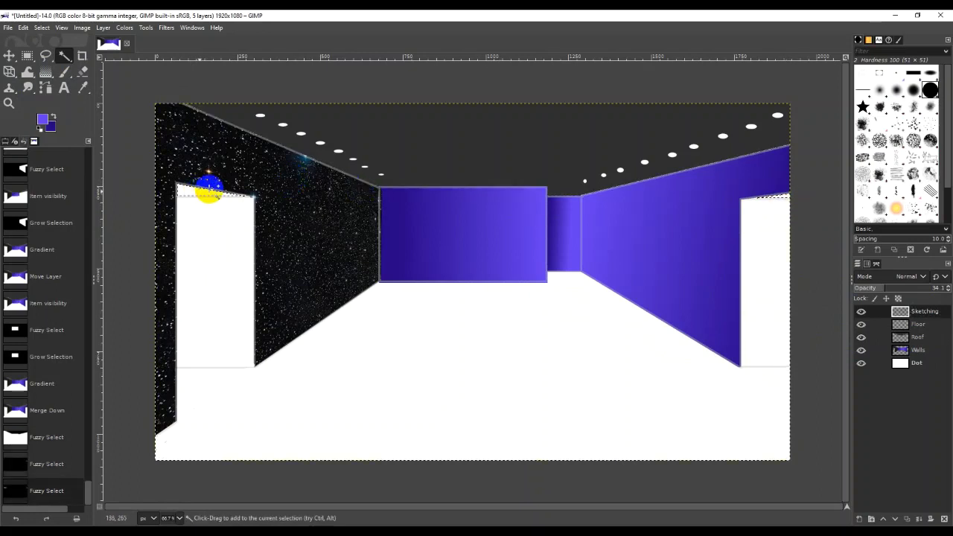
Grow the selection of the two doorway wedges
left_click(42, 29)
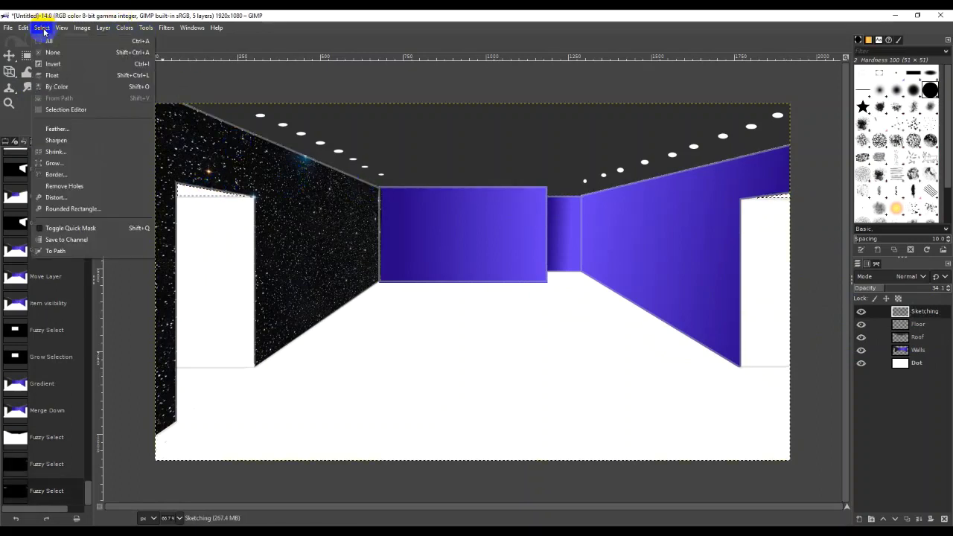
left_click(90, 163)
left_click(96, 196)
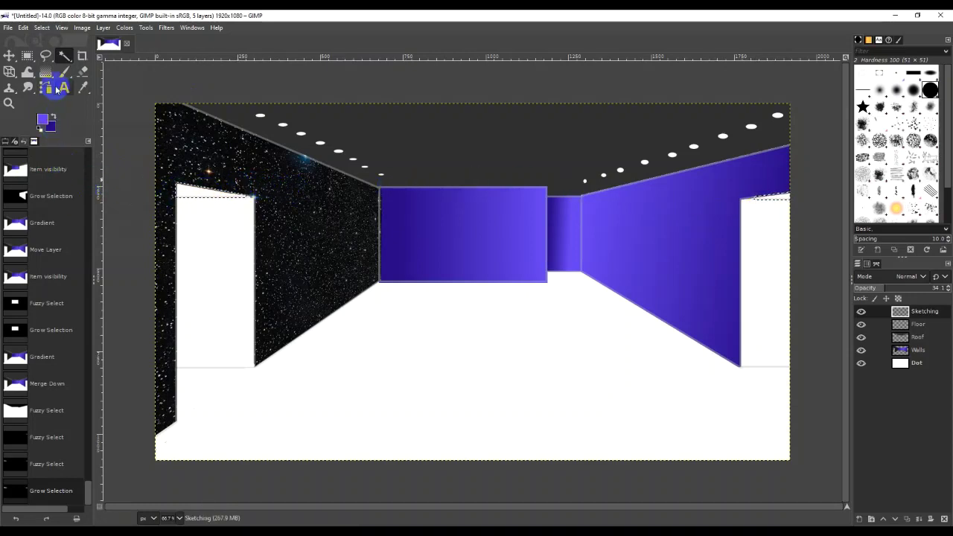
Bucket-fill the selected doorway wedges with dark grey on the Roof layer, and hide the Sketching layer to check them
left_click_drag(43, 79, 80, 78)
left_click(43, 118)
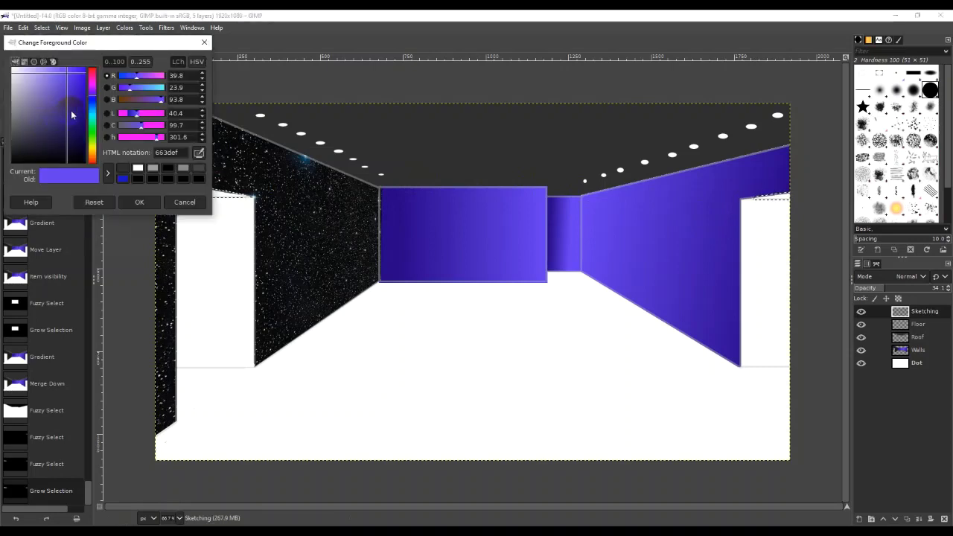
left_click_drag(34, 140, 7, 154)
left_click(140, 202)
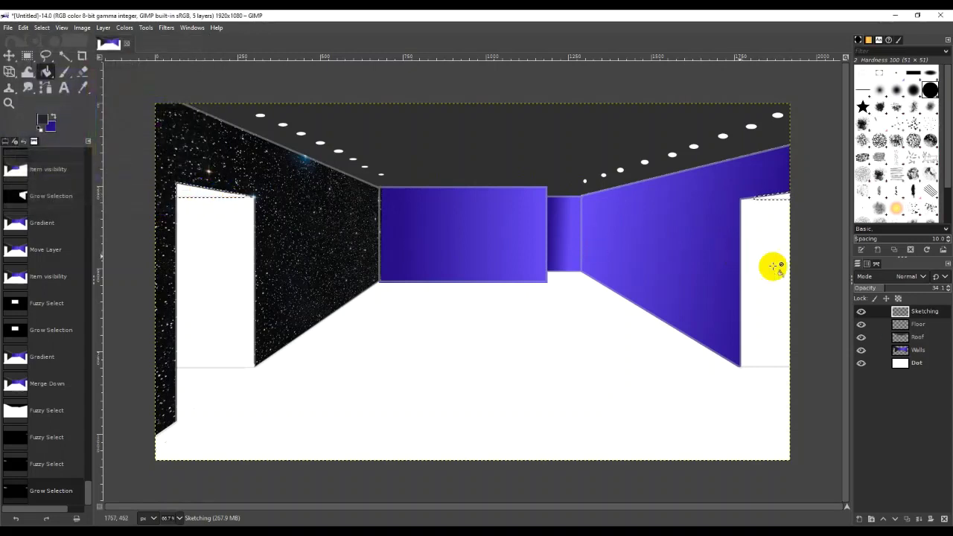
left_click(920, 337)
left_click(778, 200)
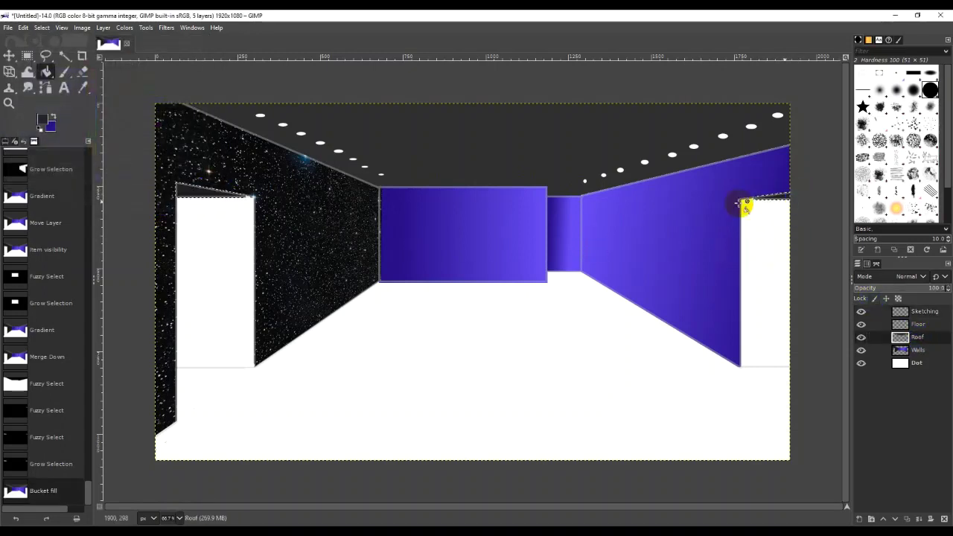
left_click(861, 312)
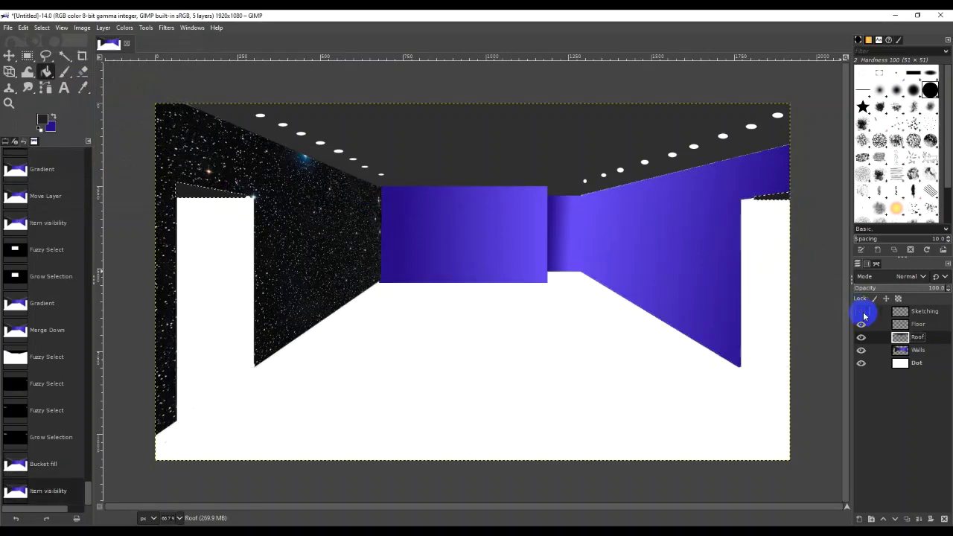
Compare the filled doorway wedges with the Sketching layer shown and hidden, and clear the selection
left_click(864, 316)
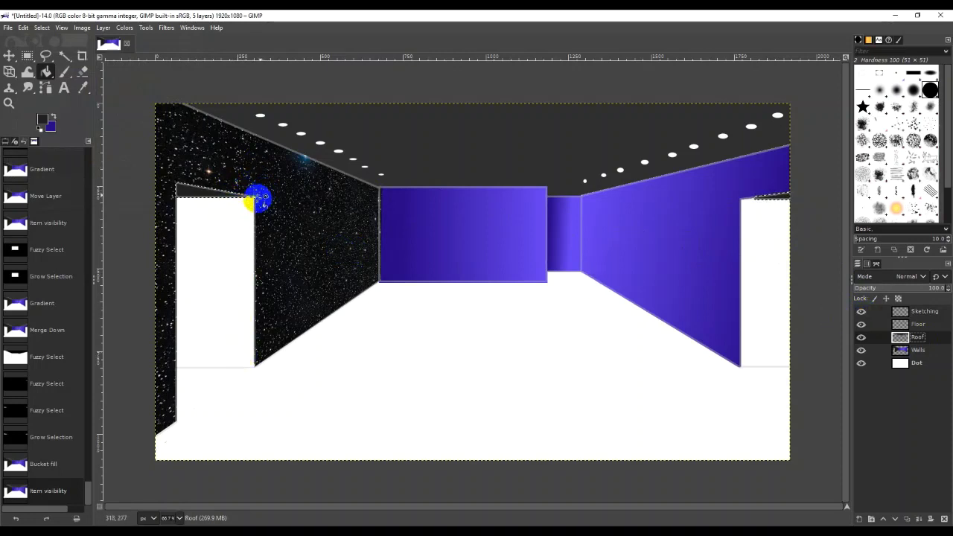
left_click(862, 311)
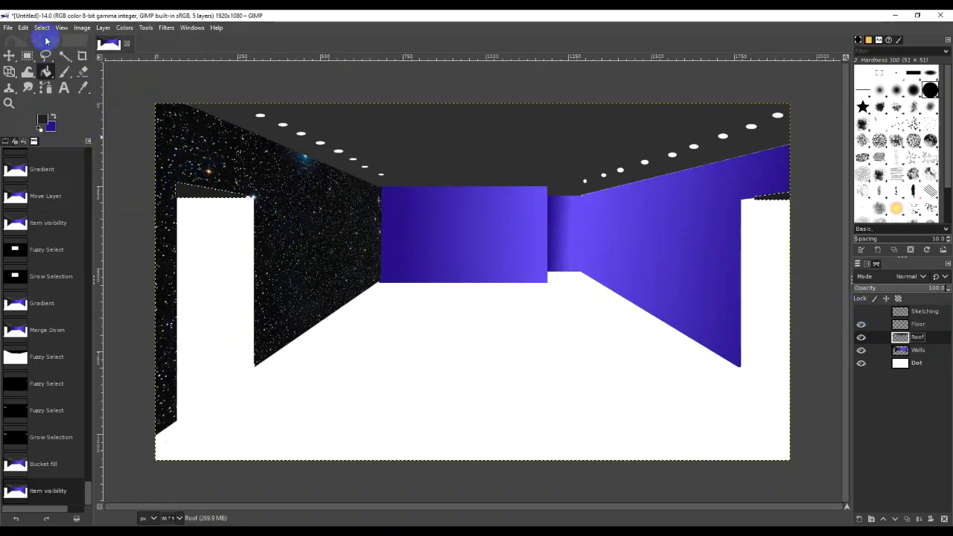
key("ctrl+shift+a")
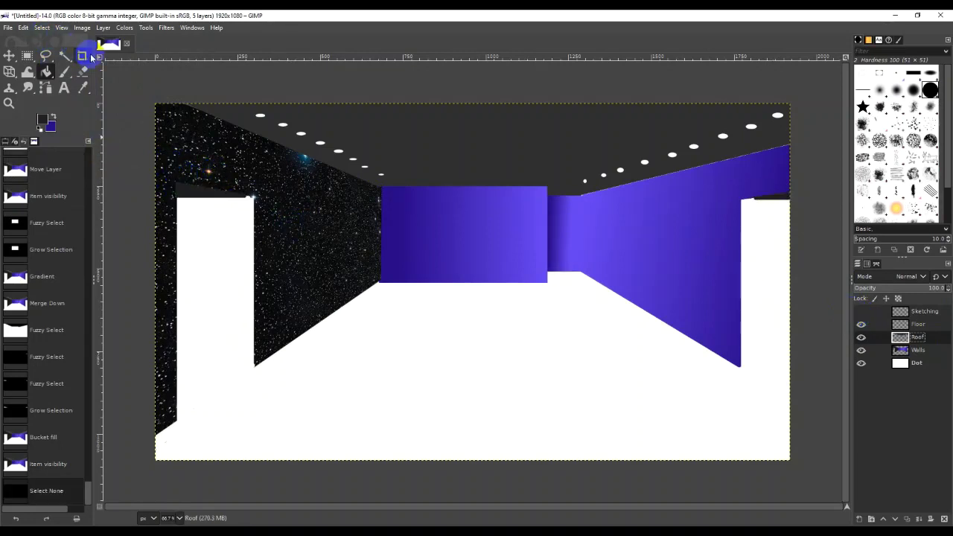
Touch up the lower edge of the right doorway's wedge on the Roof layer with dark grey Paintbrush strokes, including a straight line to the canvas edge
left_click(64, 72)
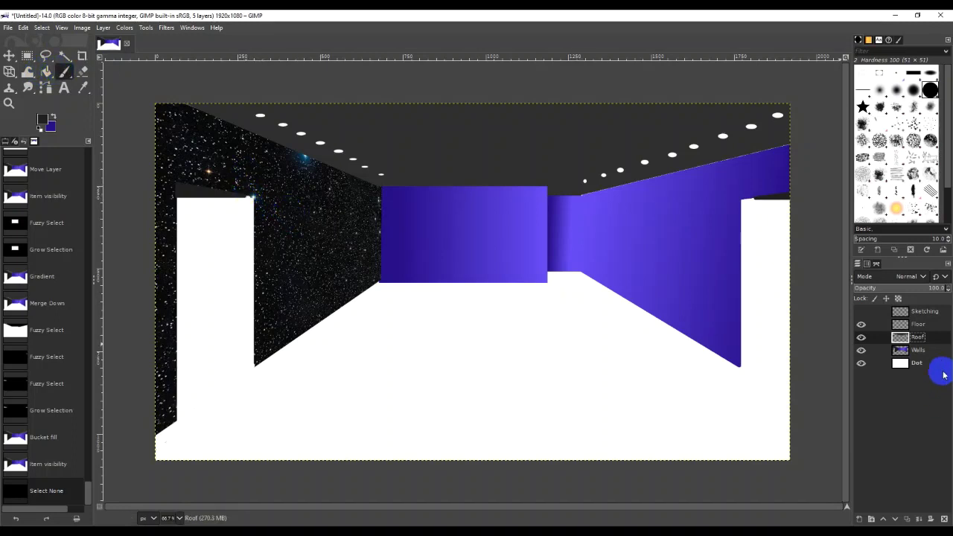
mouse_move(921, 343)
left_mouse_down()
mouse_move(921, 359)
mouse_move(921, 334)
mouse_move(928, 362)
mouse_move(914, 336)
left_mouse_up()
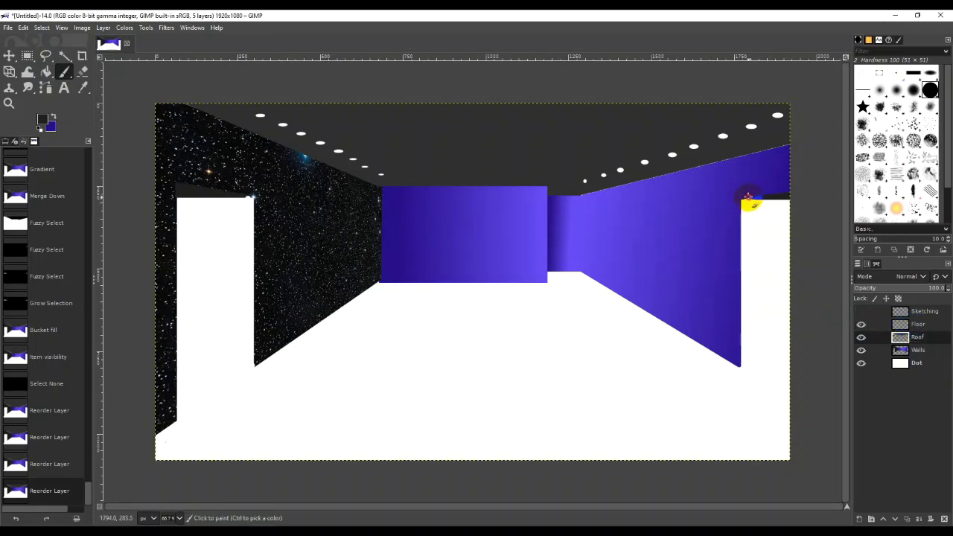
left_click_drag(748, 197, 757, 198)
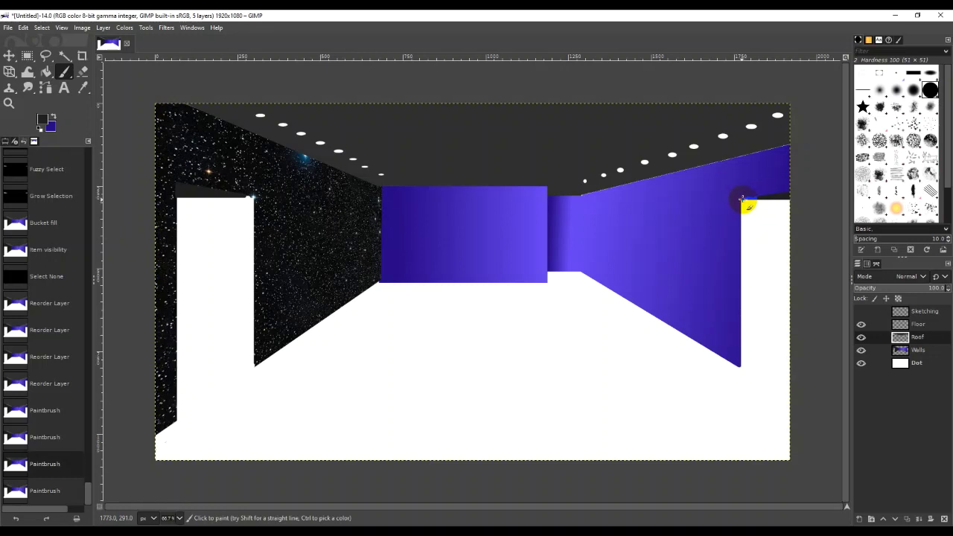
left_click_drag(743, 198, 770, 197)
key("ctrl+z")
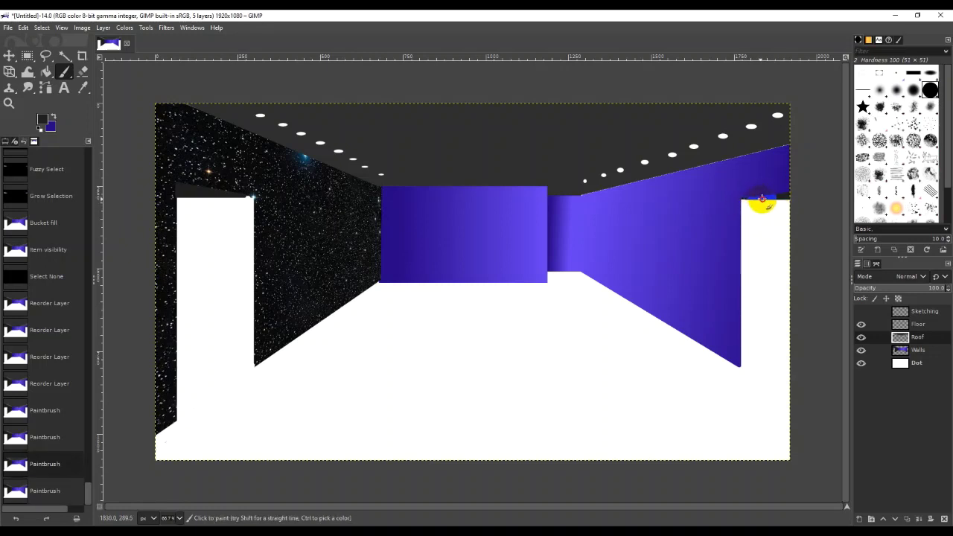
left_click_drag(763, 199, 790, 201)
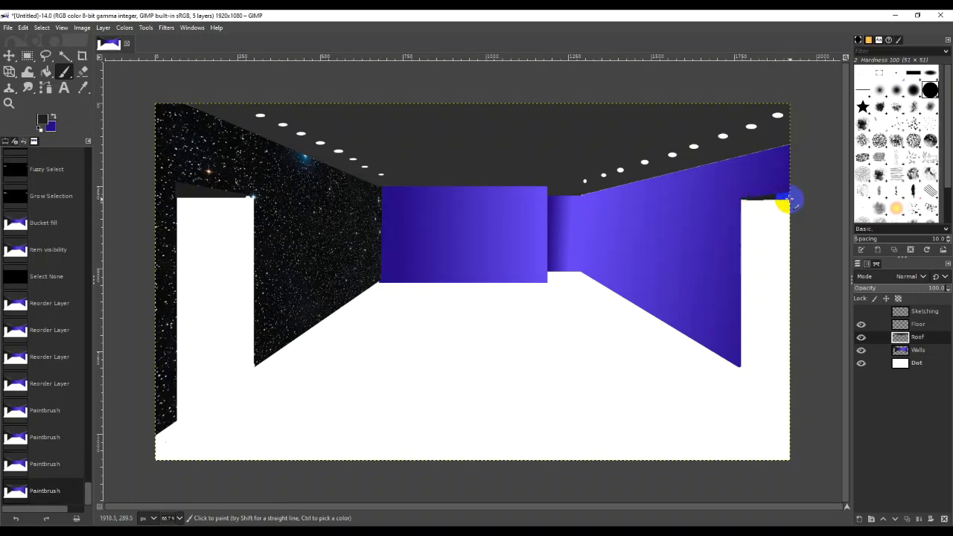
left_click_drag(789, 200, 744, 201)
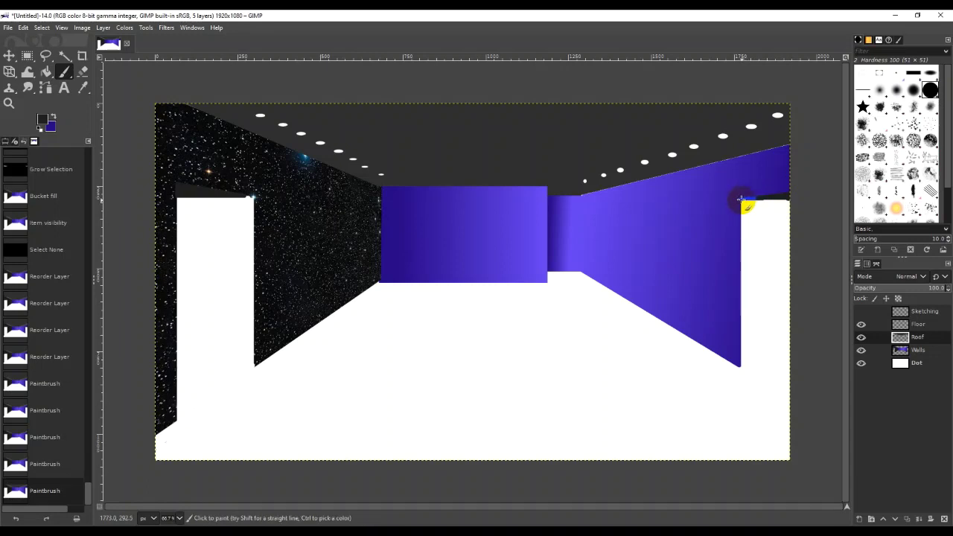
left_click(741, 200)
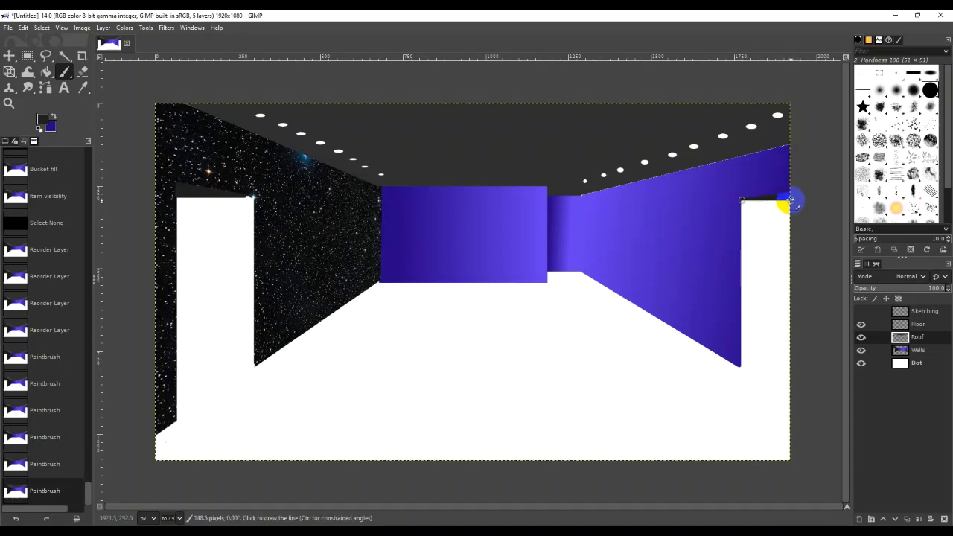
left_click(789, 200, "shift")
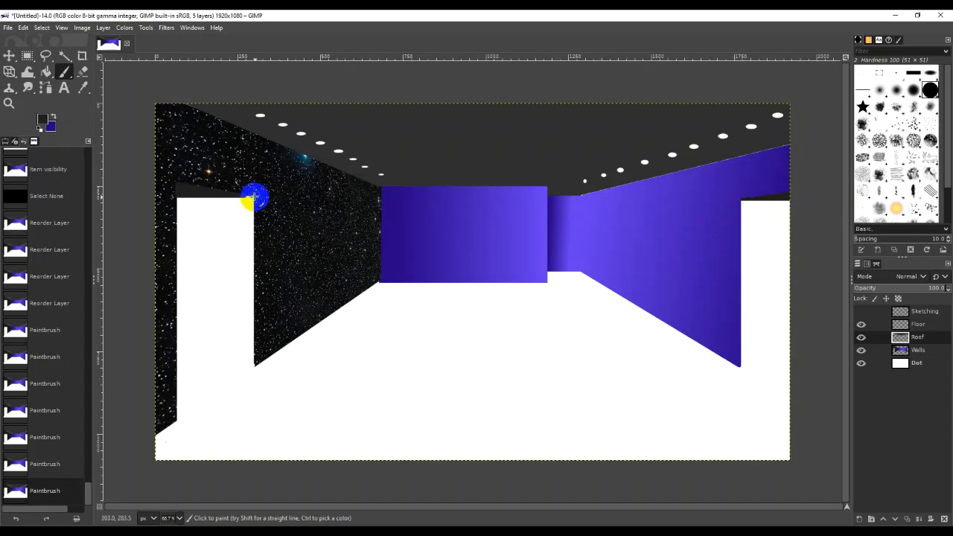
Paint a straight dark grey line on the Roof layer along the top edge of the left doorway opening, from one corner to the other
left_click(253, 197)
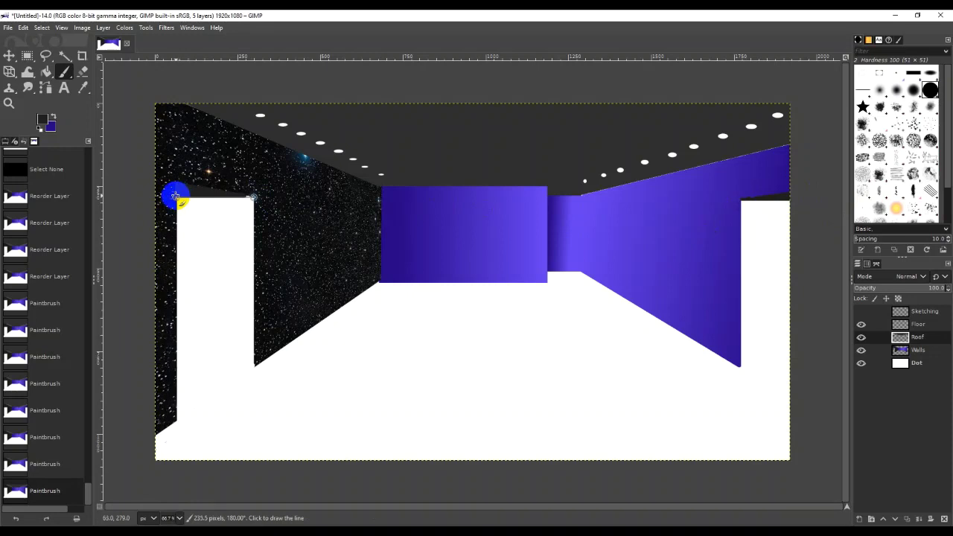
left_click(176, 196, "shift")
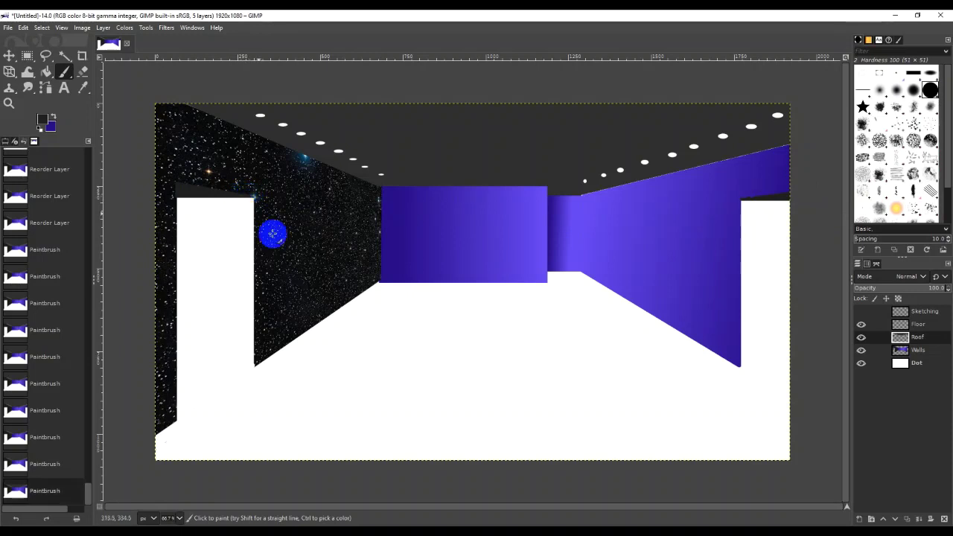
left_click(226, 219)
mouse_move(184, 209)
left_mouse_down()
mouse_move(241, 393)
mouse_move(268, 372)
mouse_move(254, 364)
mouse_move(280, 369)
mouse_move(257, 364)
left_mouse_up()
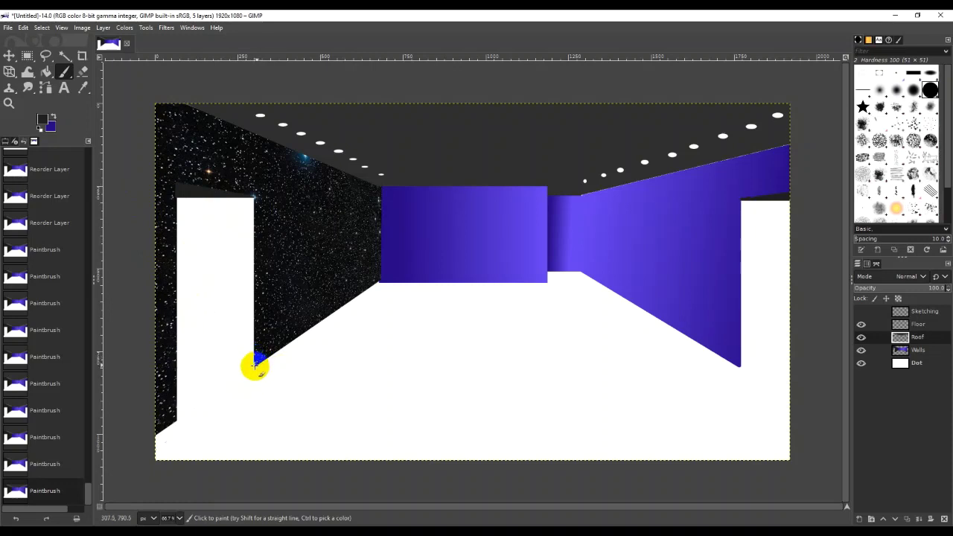
Fuzzy-select the left doorway opening on the Sketching layer, add the right one to the selection, and hide the layer to check the edges
left_click(862, 312)
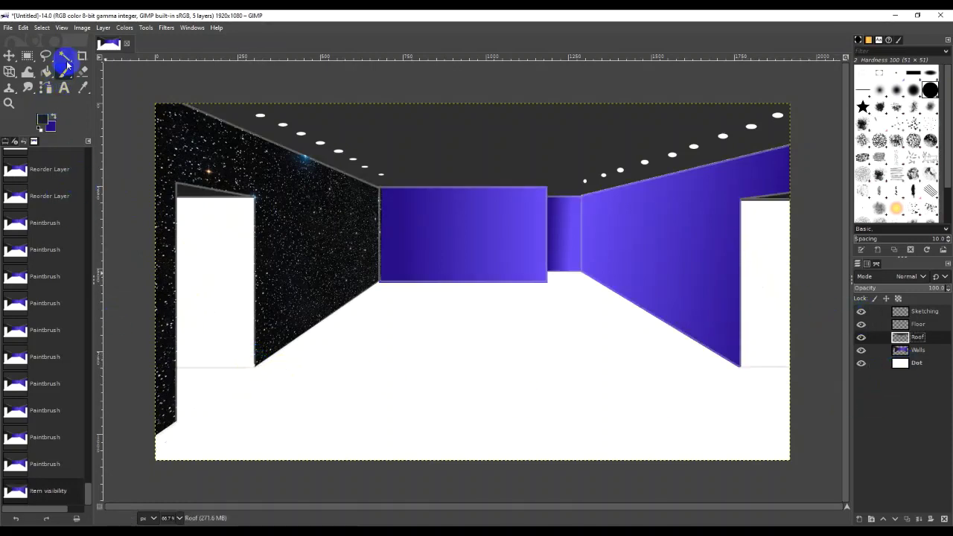
left_click(224, 272)
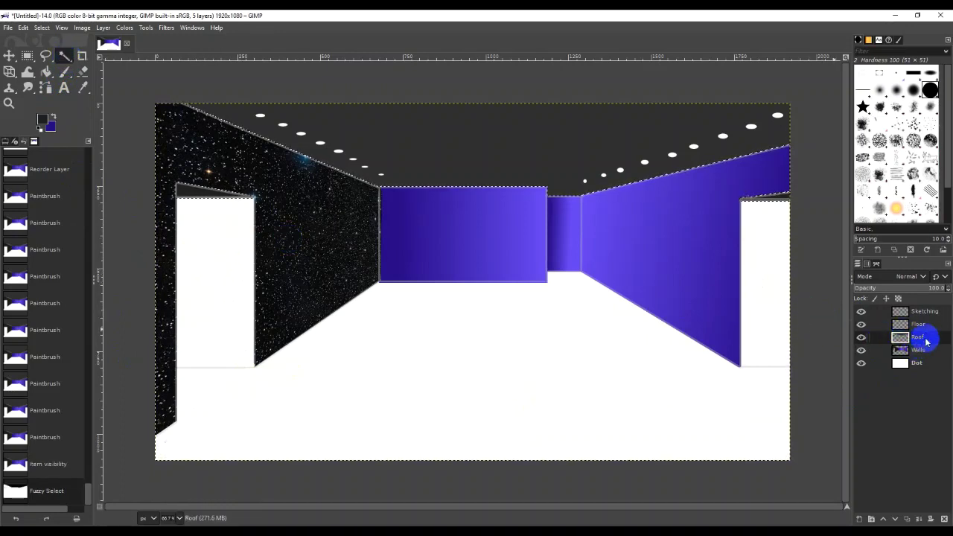
left_click(930, 318)
left_click(223, 253)
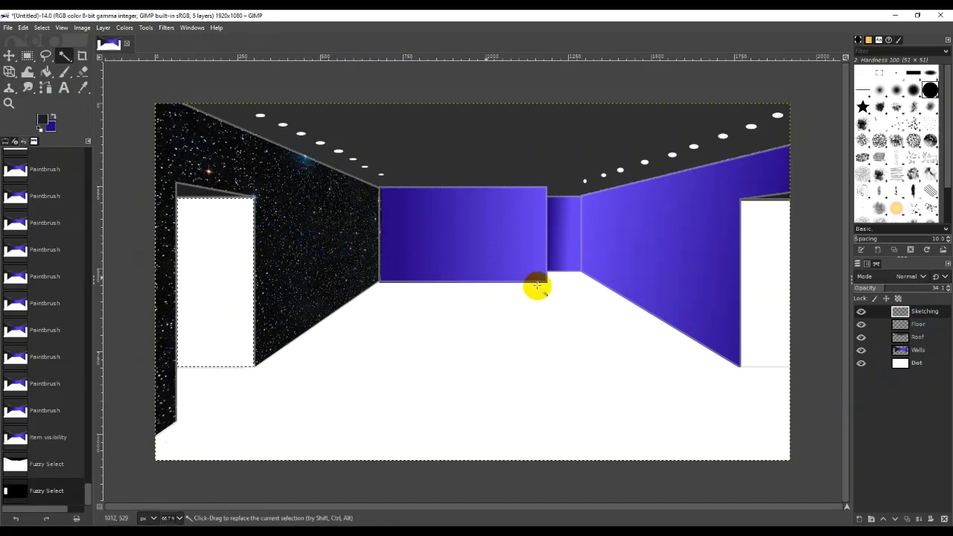
left_click(759, 271, "shift")
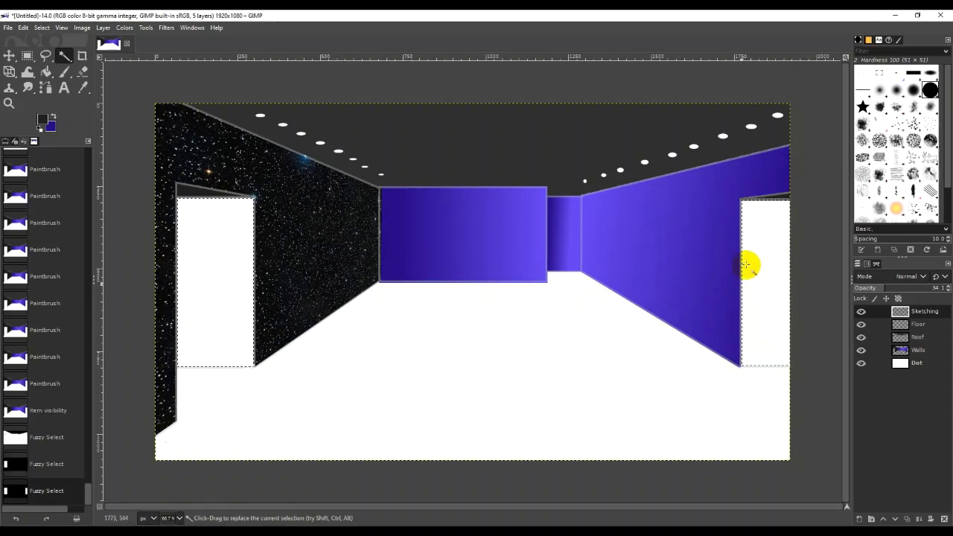
left_click(862, 312)
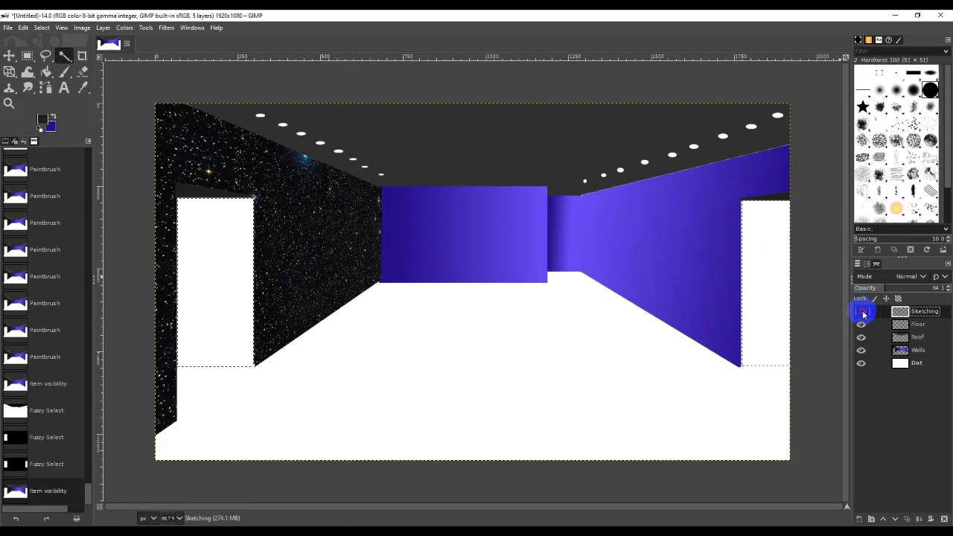
Show the Sketching layer again and fuzzy-select only the right doorway opening
left_click(862, 312)
left_click(777, 295)
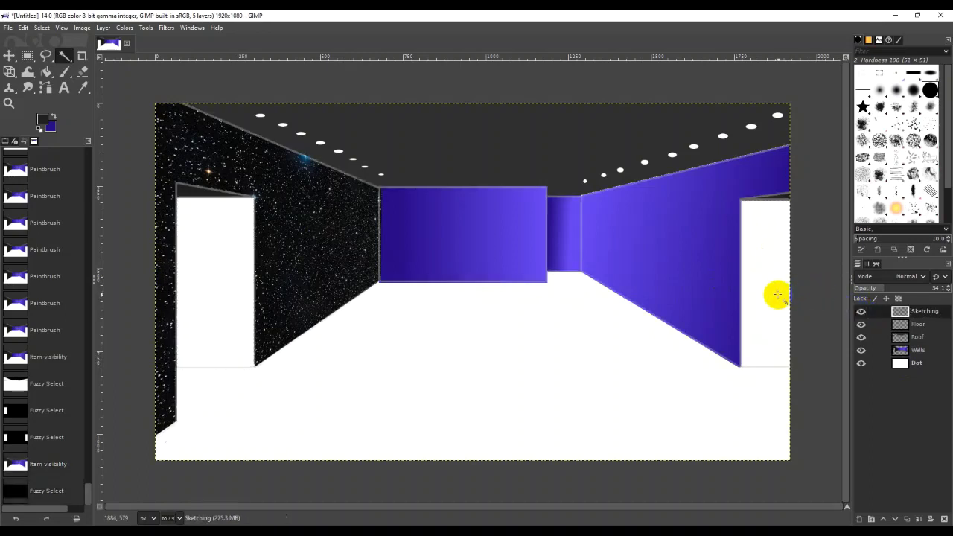
left_click(65, 32)
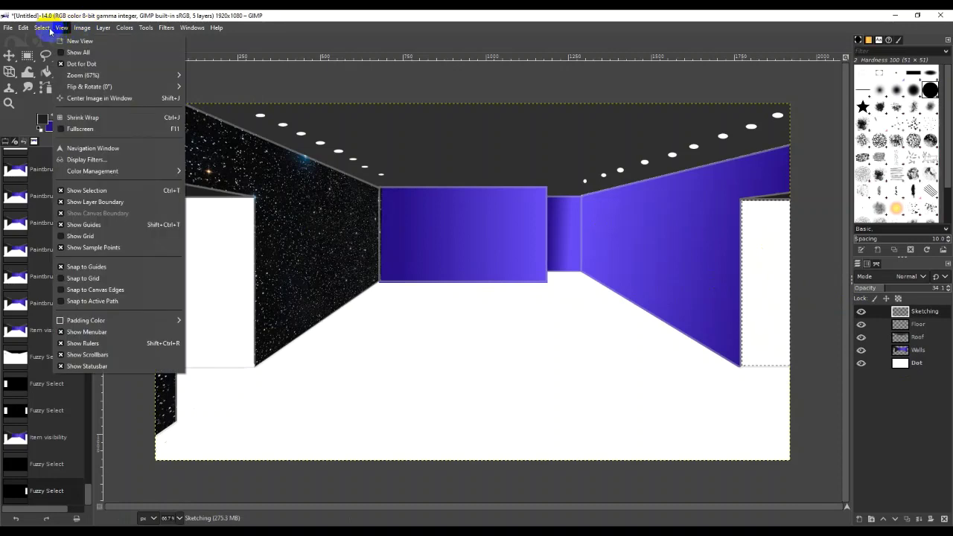
mouse_move(43, 30)
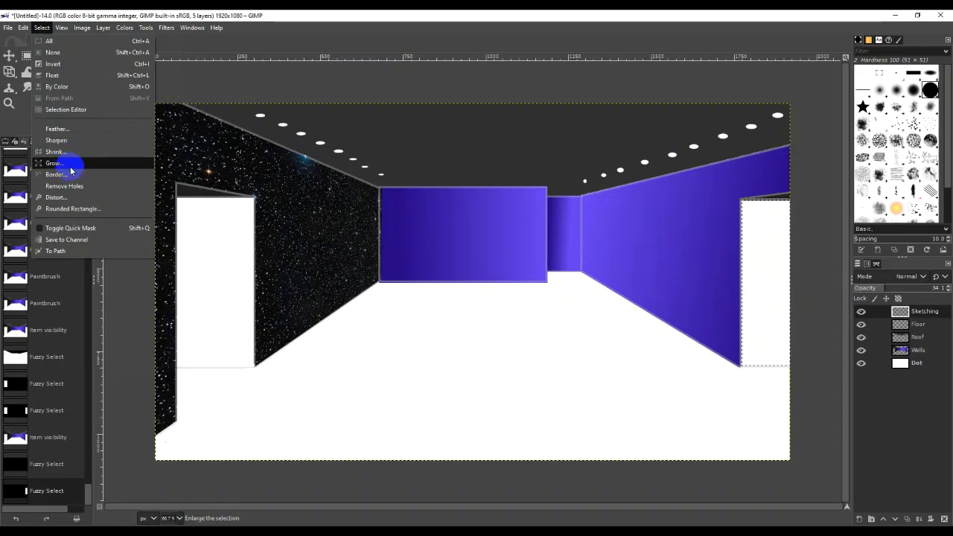
left_click(817, 326)
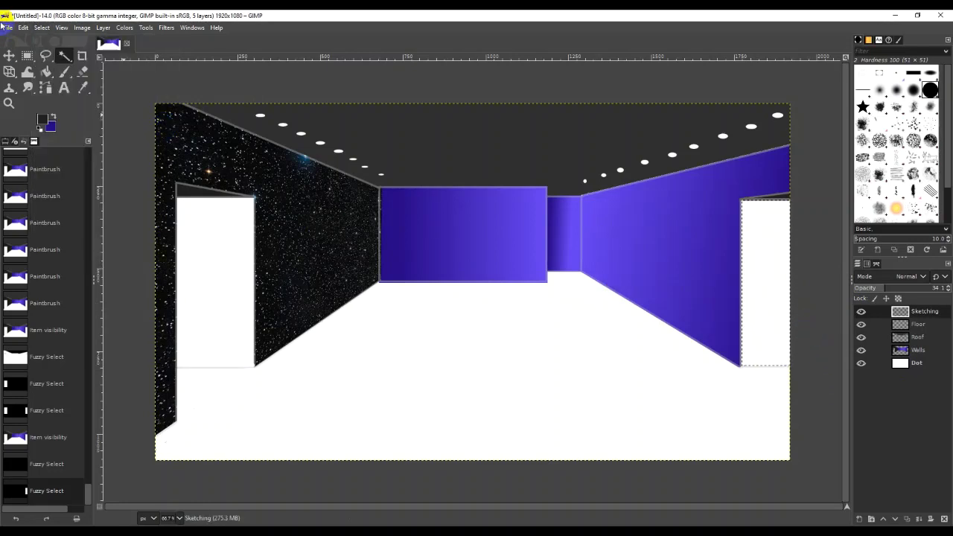
Try a rectangular selection around the right doorway opening, adjust its edges, and undo it
left_click(27, 55)
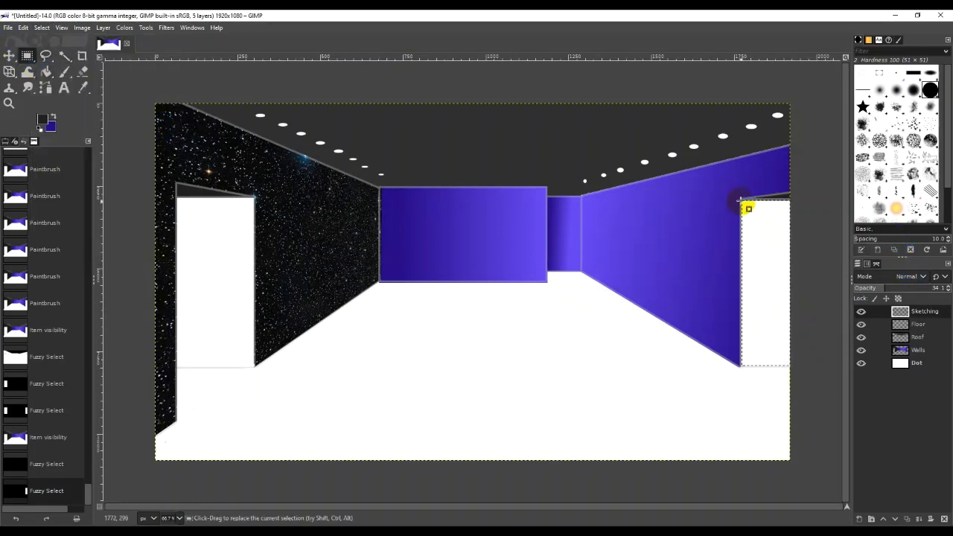
left_click_drag(738, 201, 753, 210)
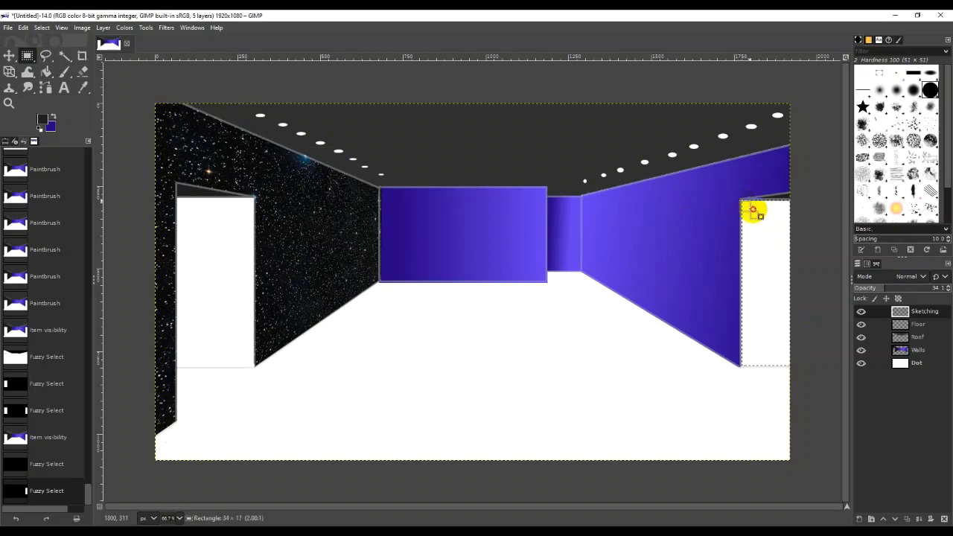
left_click_drag(808, 300, 806, 362)
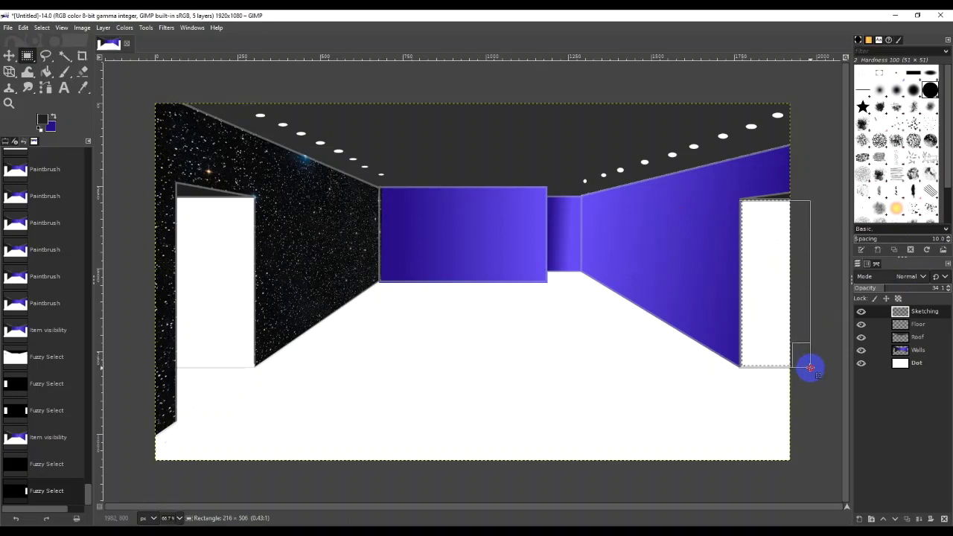
left_click_drag(810, 368, 810, 368)
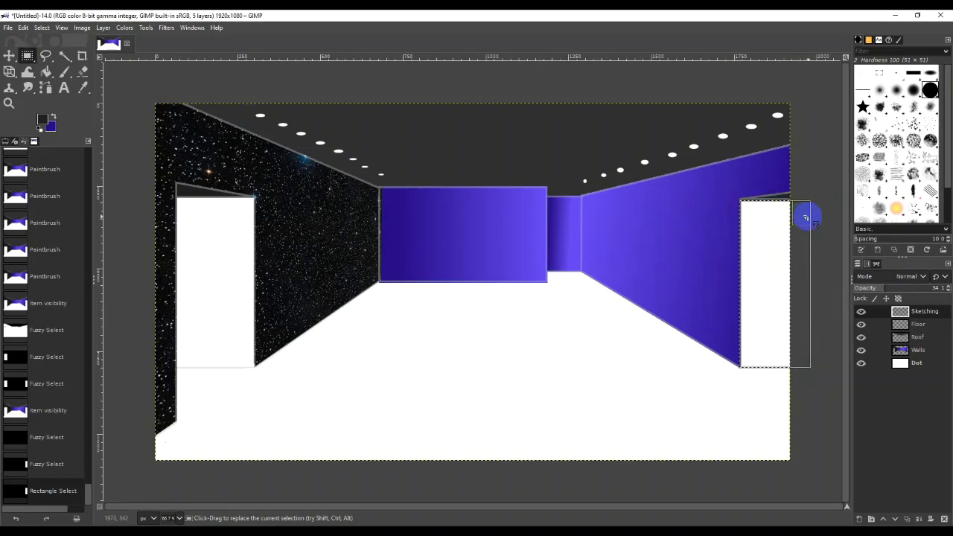
key("ctrl+z")
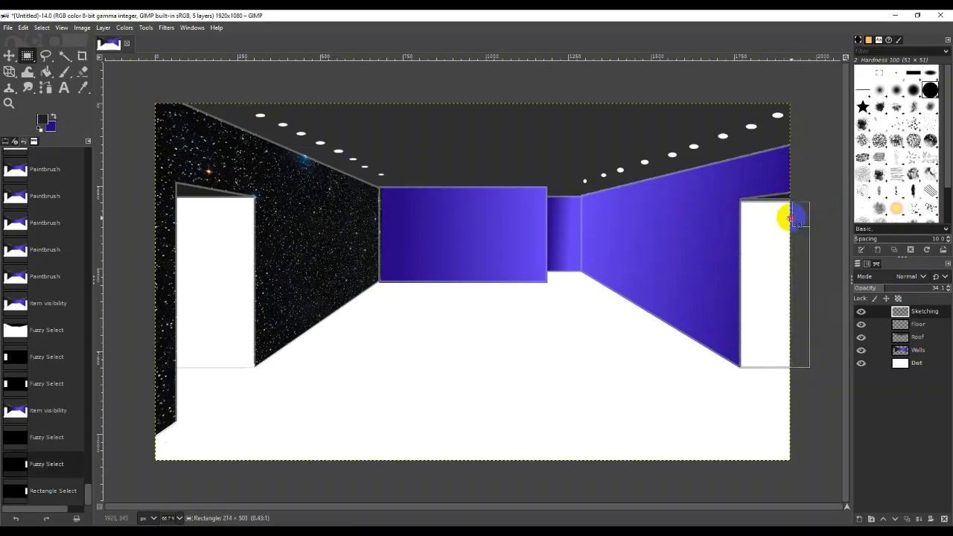
key("ctrl+y")
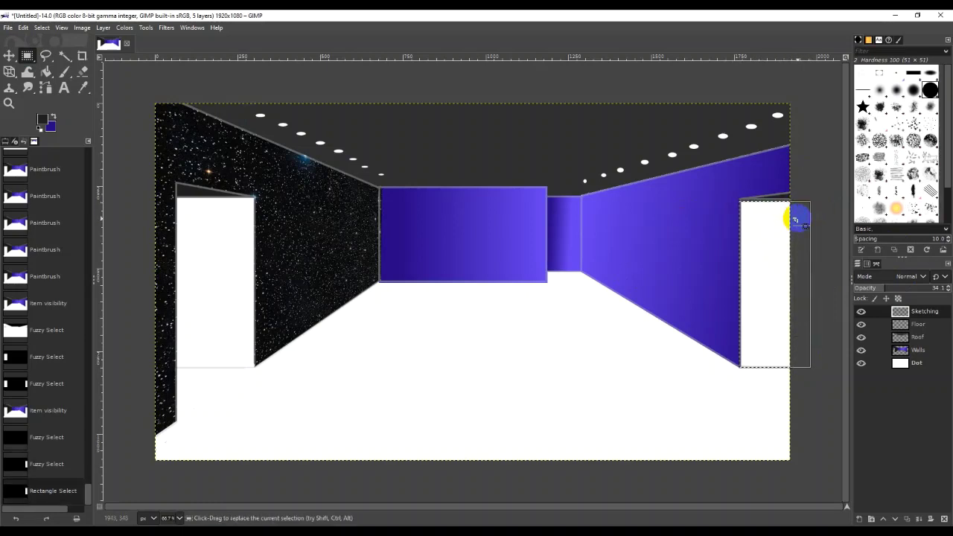
left_click_drag(795, 220, 799, 201)
key("ctrl+z")
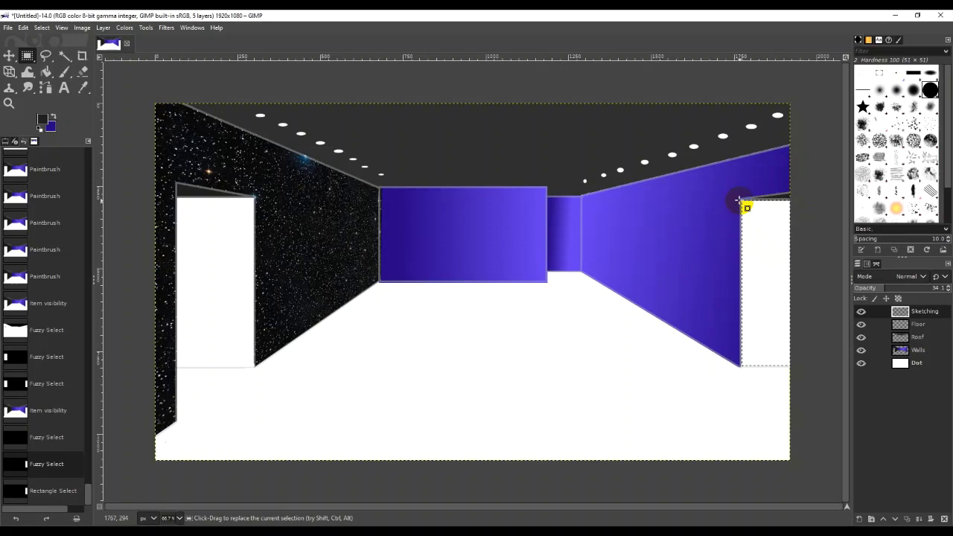
Rectangle-select the right doorway opening, about 501 px tall, from its upper inner corner down to its base line and out past the canvas edge
left_click_drag(740, 201, 805, 333)
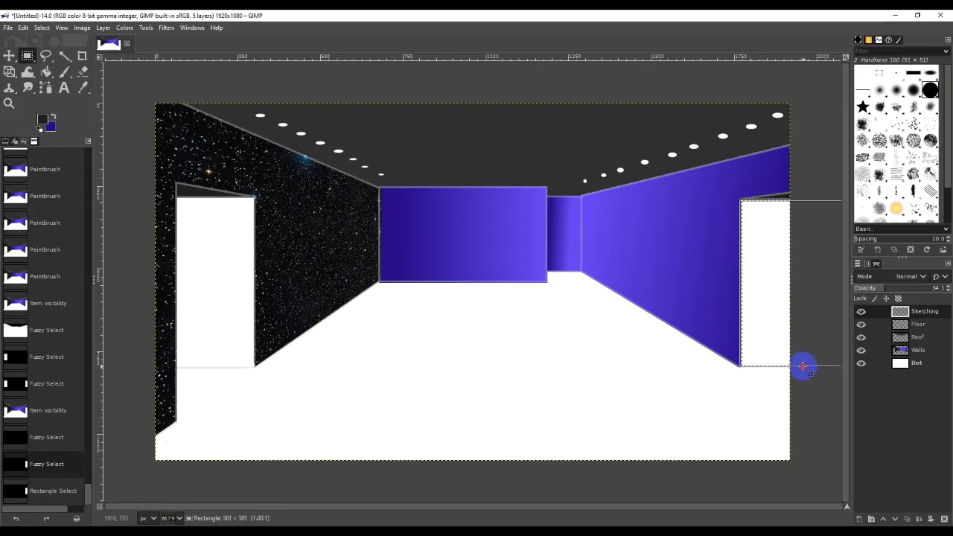
left_click_drag(804, 367, 804, 366)
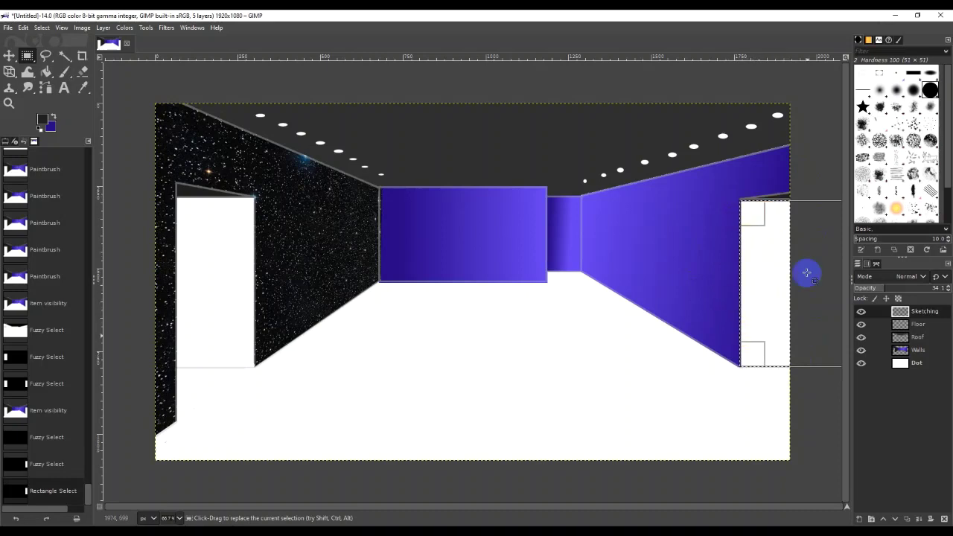
left_click(763, 222)
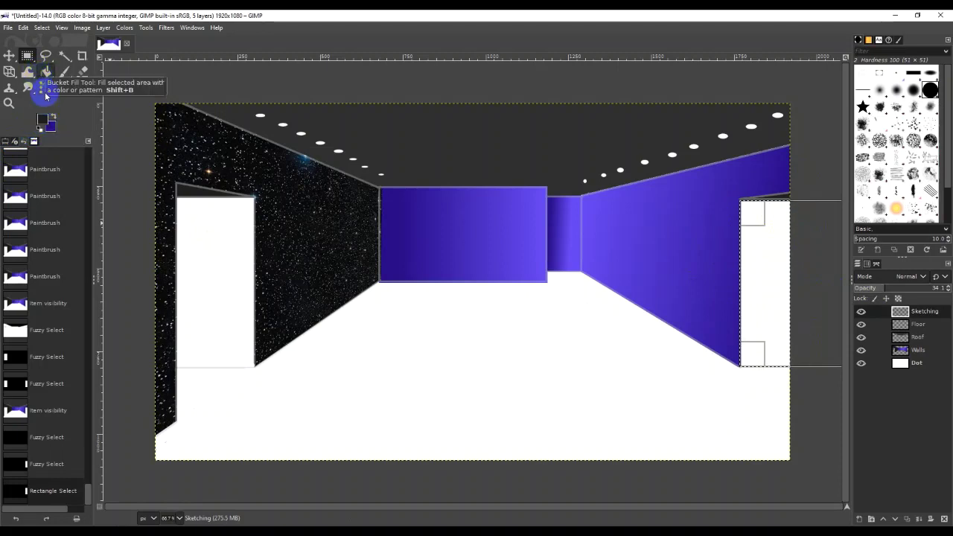
Set the foreground colour to the near-white ede8e8
left_click(42, 120)
left_click(43, 119)
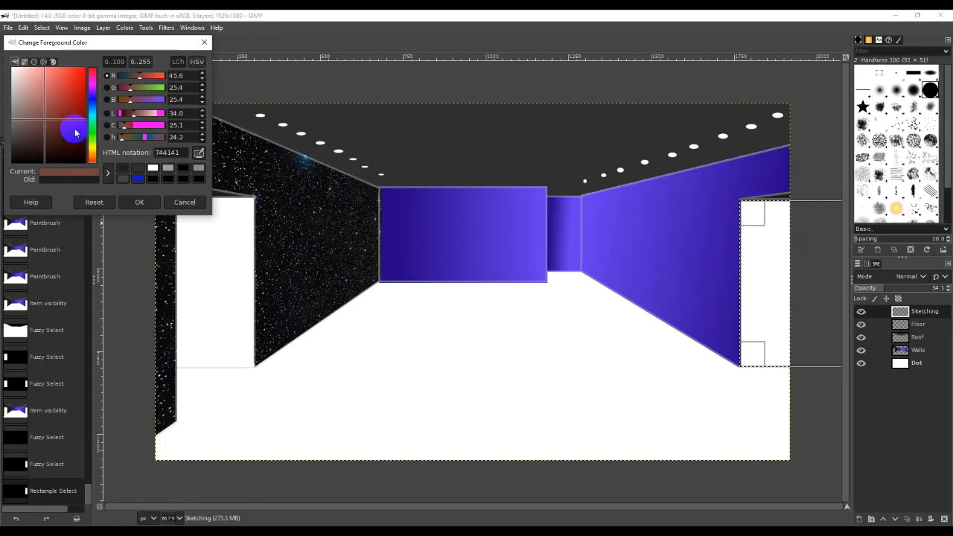
left_click_drag(74, 131, 14, 78)
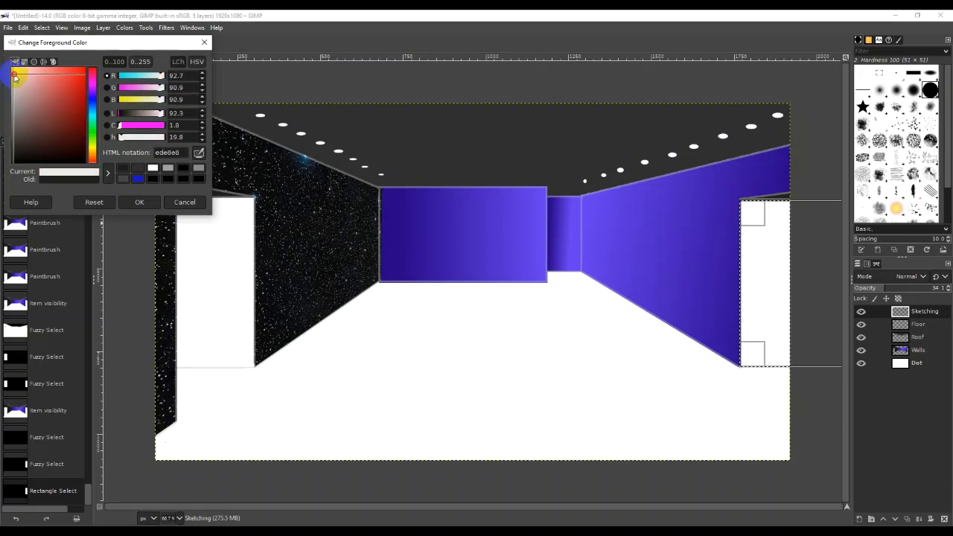
left_click(139, 202)
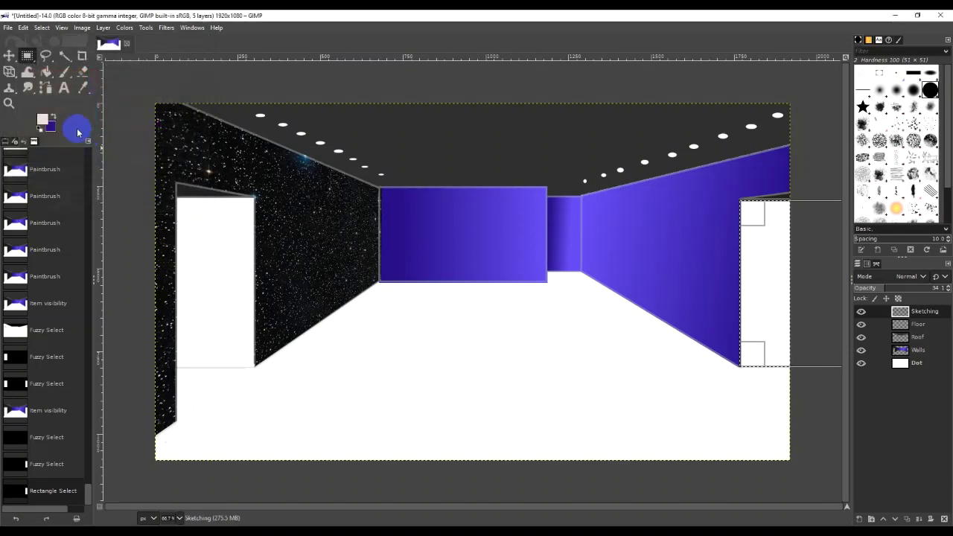
Set the background colour to the muted light blue 8ecacd and swap the foreground and background colours
left_click(58, 132)
left_click(37, 113)
left_click_drag(37, 114, 16, 93)
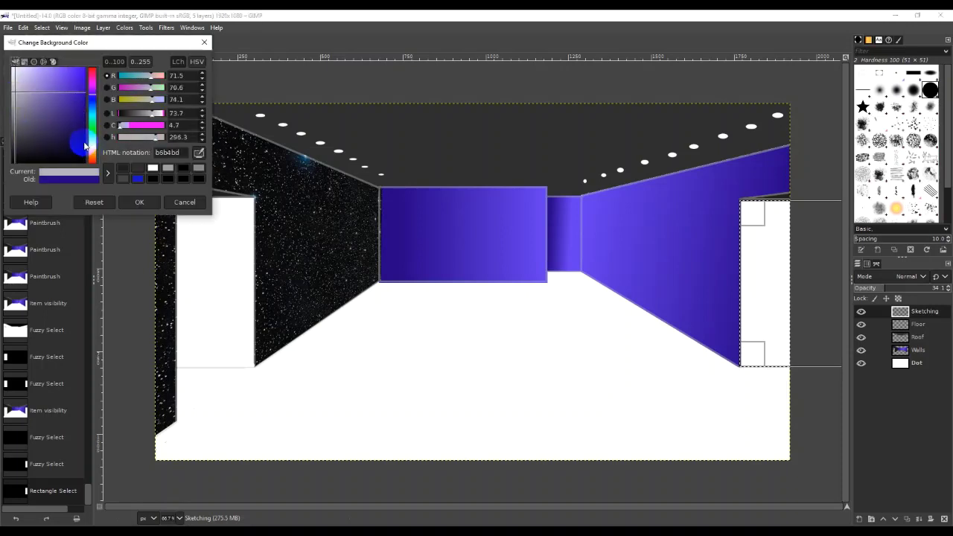
left_click_drag(90, 145, 97, 153)
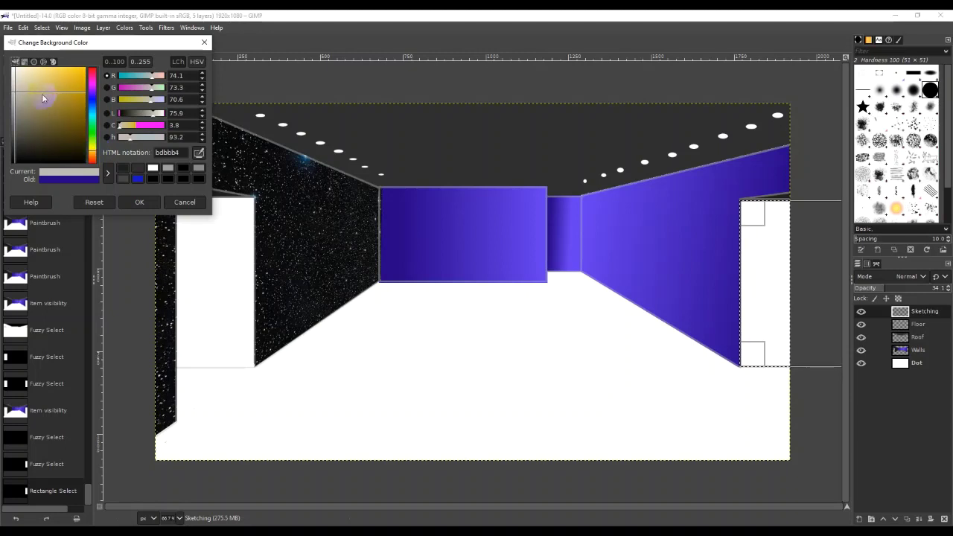
left_click_drag(41, 73, 94, 113)
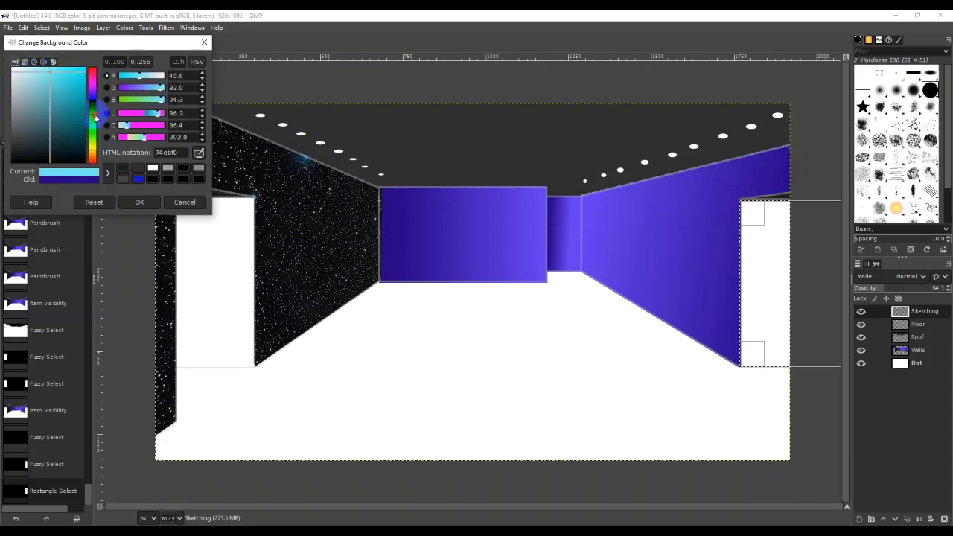
left_click(43, 75)
left_click_drag(42, 76, 33, 87)
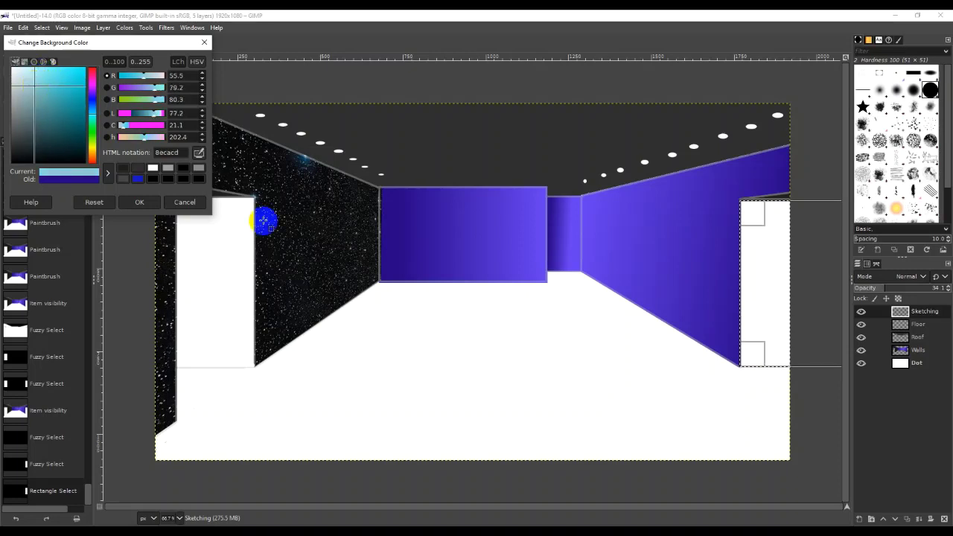
left_click(149, 203)
left_click(55, 117)
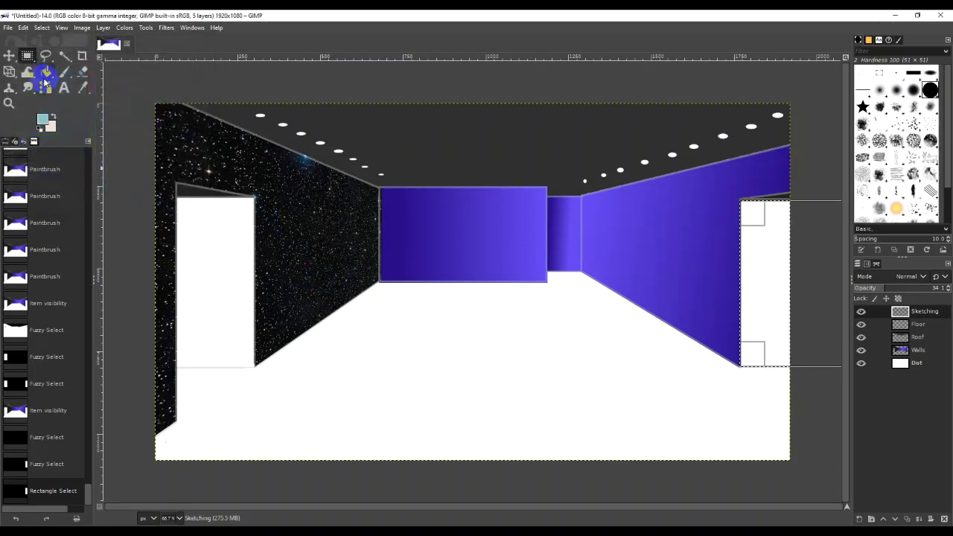
Try a horizontal gradient across the right doorway selection on the Sketching layer
left_click_drag(40, 74, 82, 90)
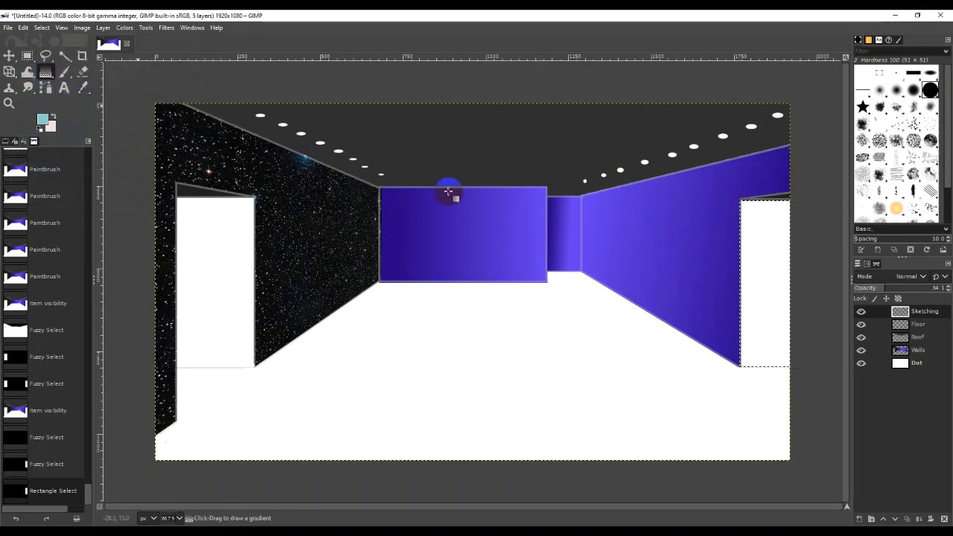
left_click_drag(751, 277, 785, 277)
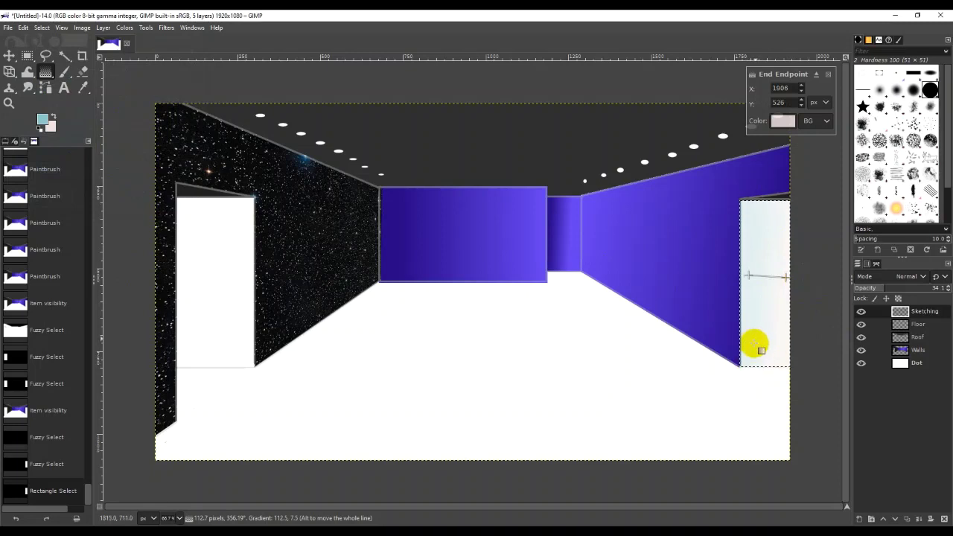
Set the background colour to the pale blue c2e6ef
left_click(50, 126)
left_click_drag(11, 81, 13, 96)
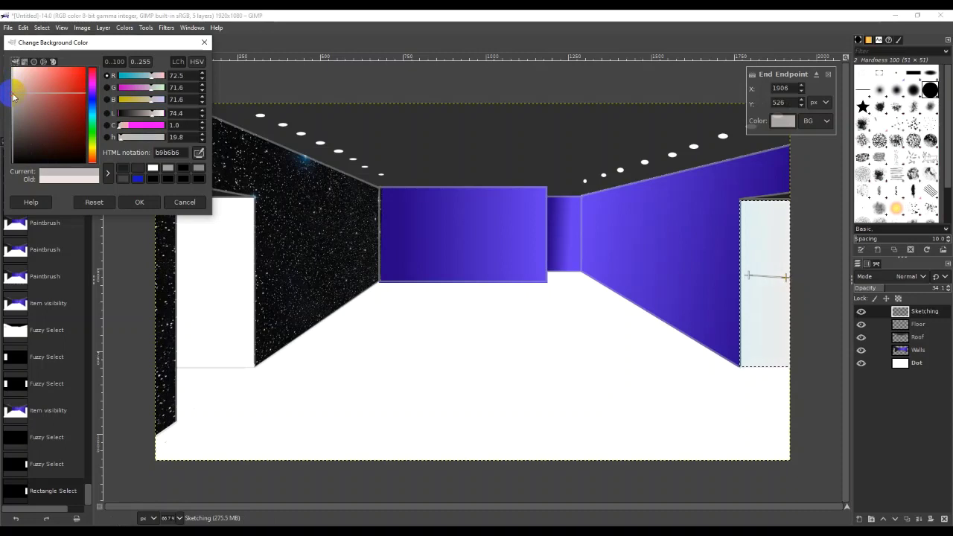
left_click(93, 111)
left_click_drag(51, 79, 26, 75)
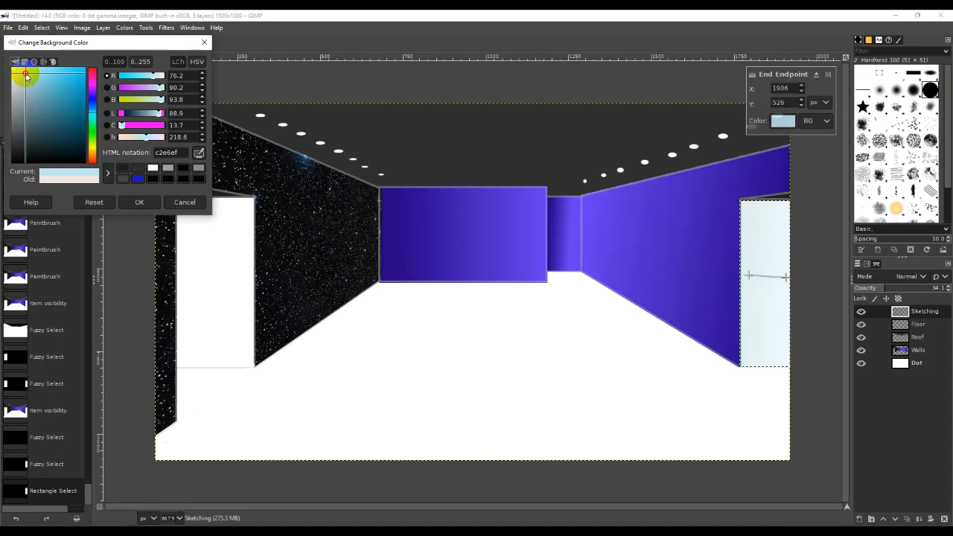
left_click(140, 202)
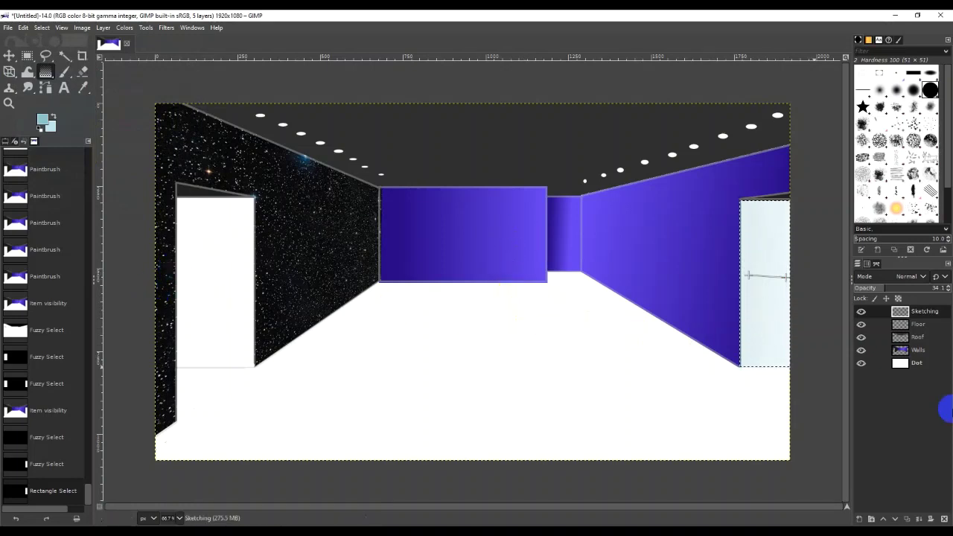
Toggle the Sketching layer's visibility to check the fill, and draw a nearly horizontal blue gradient across the right doorway on the Walls layer
left_click(861, 312)
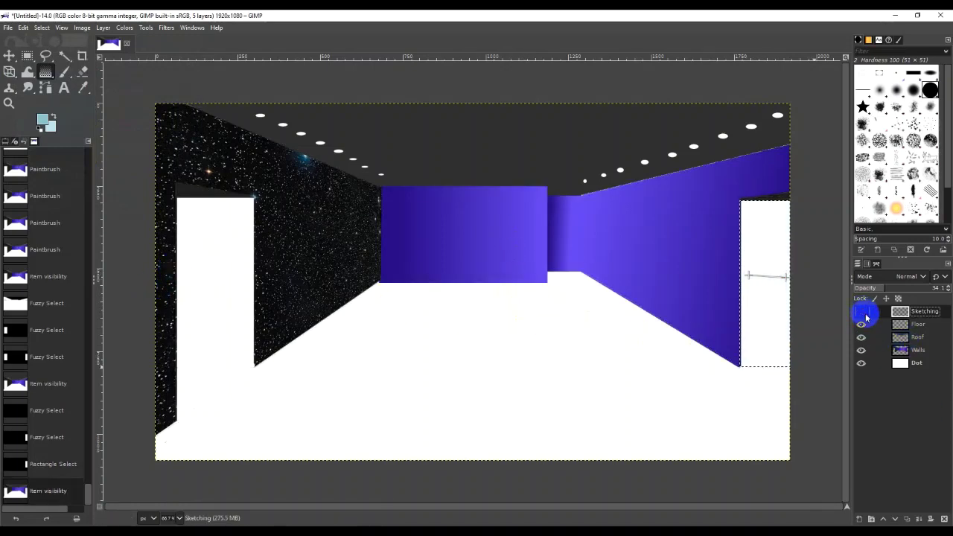
left_click(862, 312)
left_click(861, 312)
left_click(862, 312)
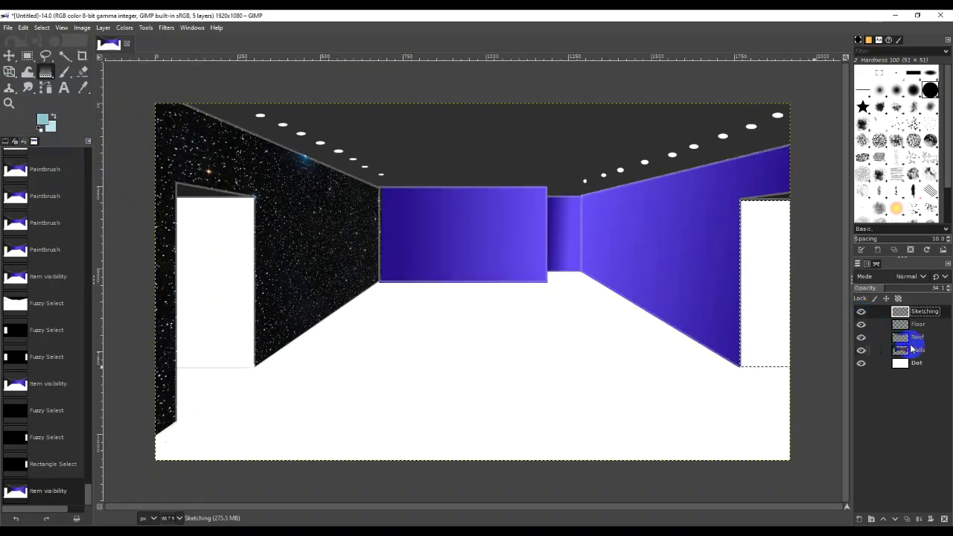
left_click(920, 350)
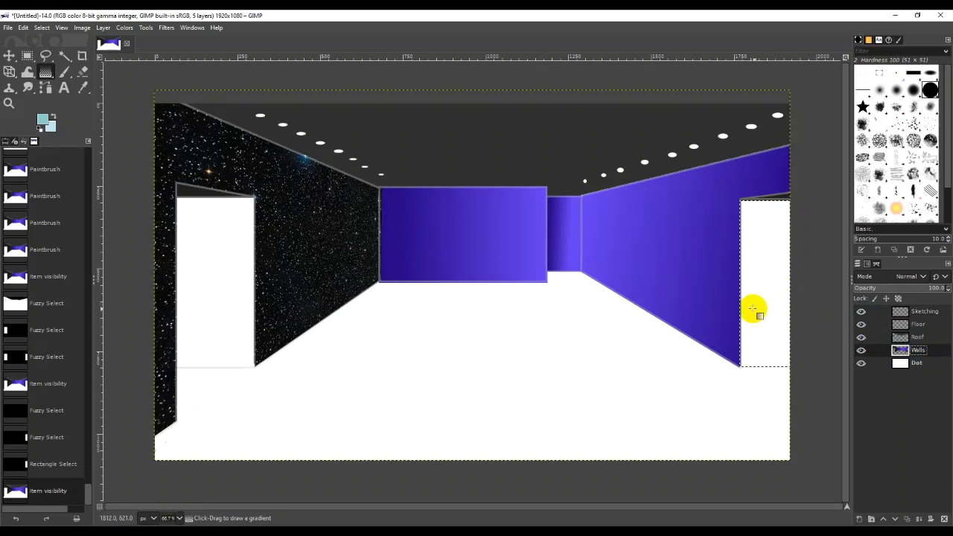
left_click_drag(742, 317, 788, 308)
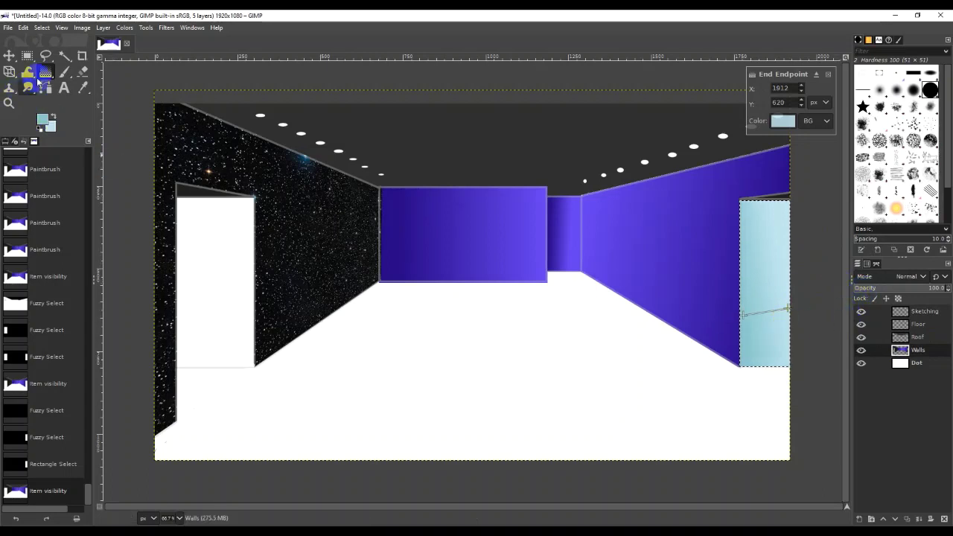
Fuzzy-select the left doorway opening, using the Sketching layer to bound it
left_click(65, 57)
left_click(218, 275)
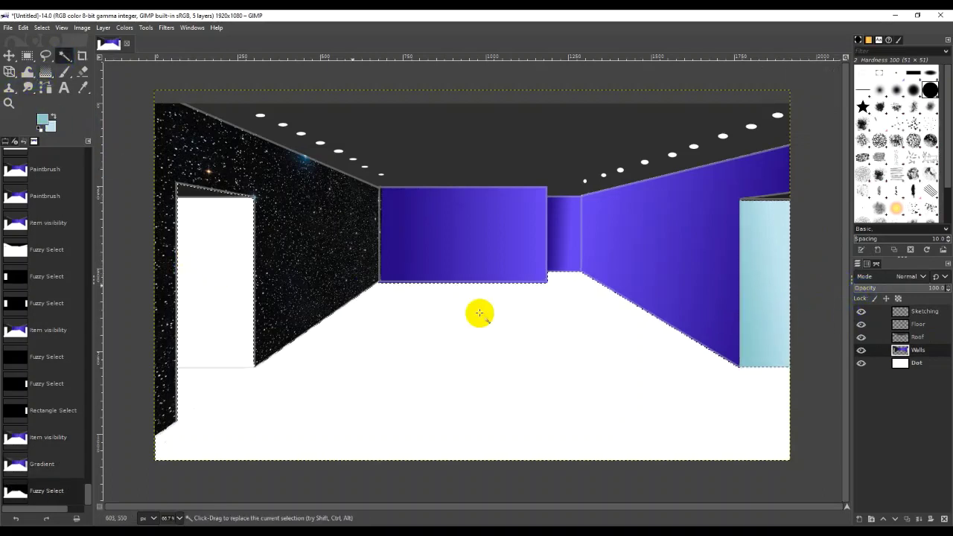
left_click(923, 312)
left_click(223, 285)
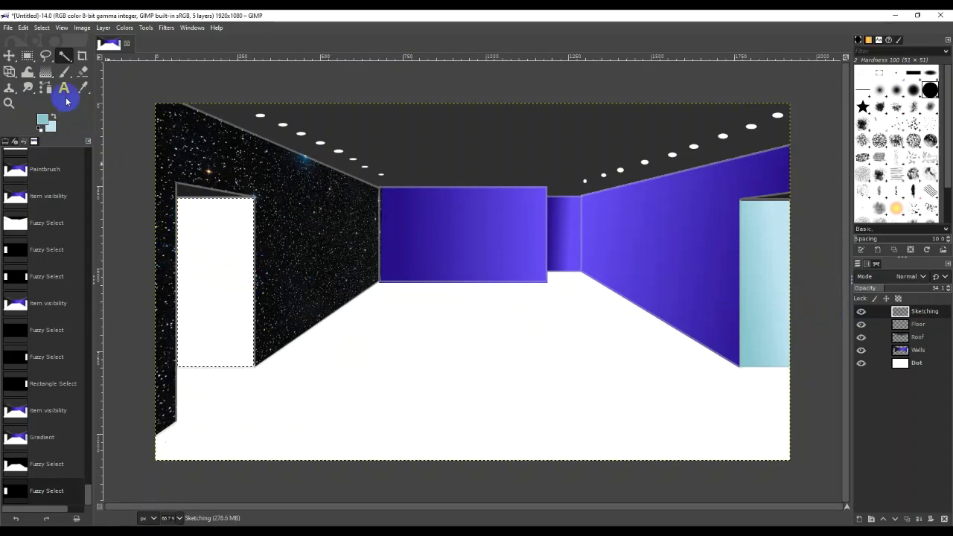
Hide the Sketching layer and rectangle-select the left doorway opening, about 235 by 518 px, down to its base line
left_click(63, 72)
left_click(28, 56)
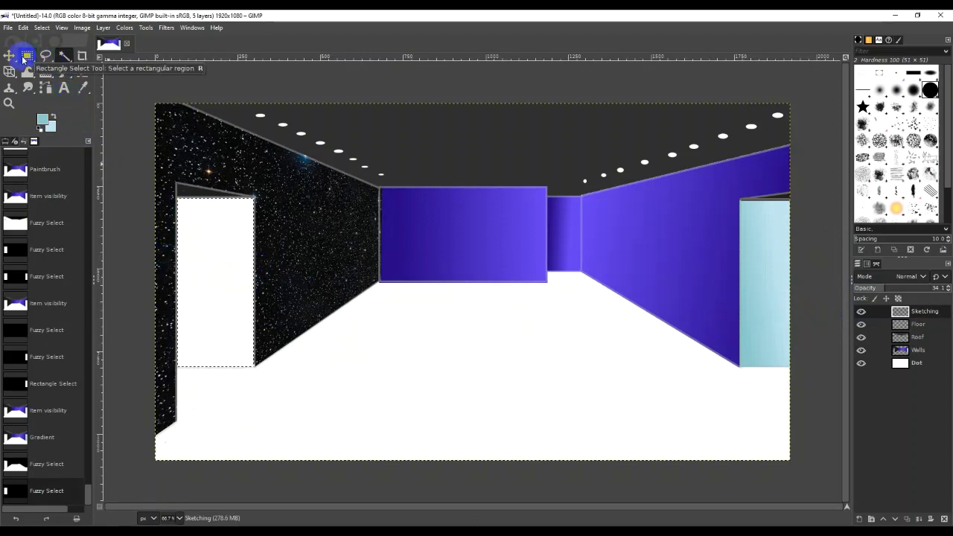
left_click(255, 198)
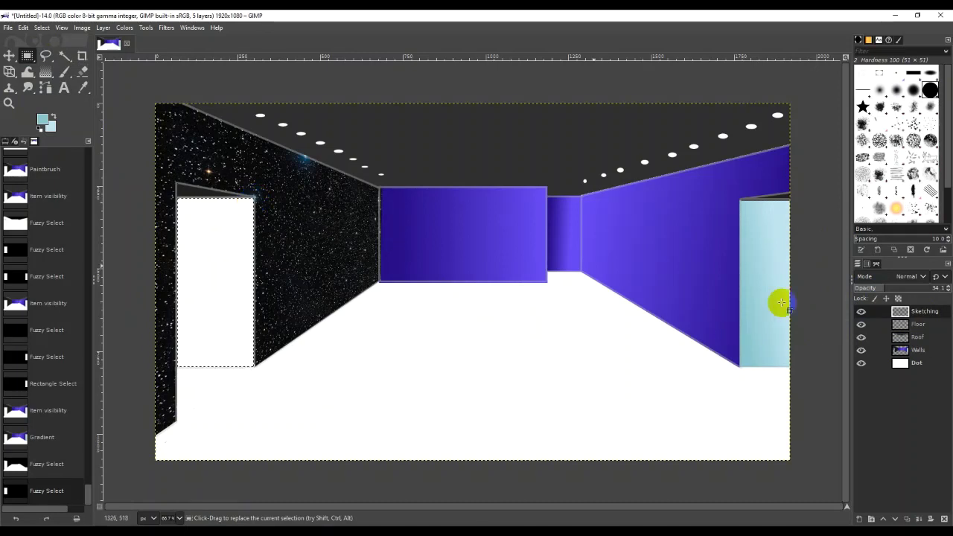
left_click(861, 312)
left_click(248, 198)
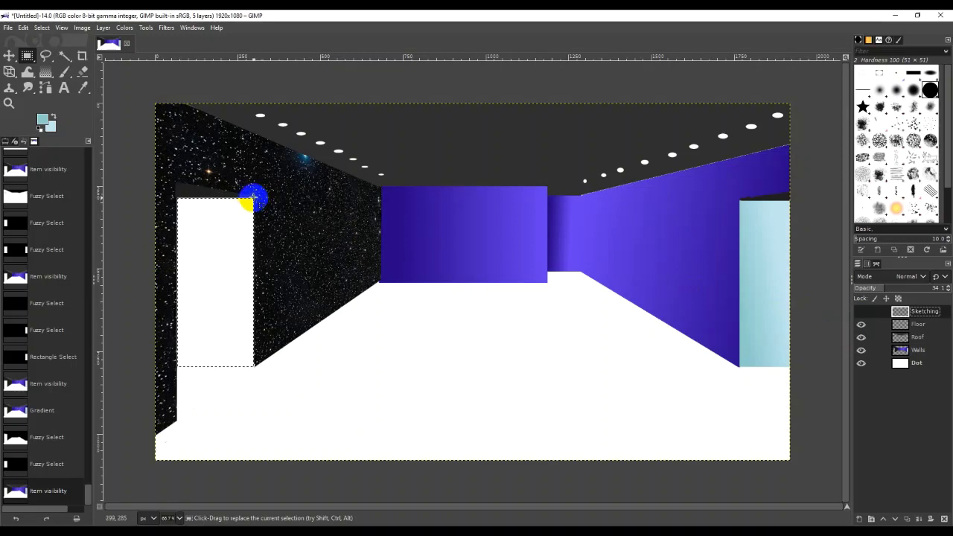
left_click_drag(254, 198, 245, 335)
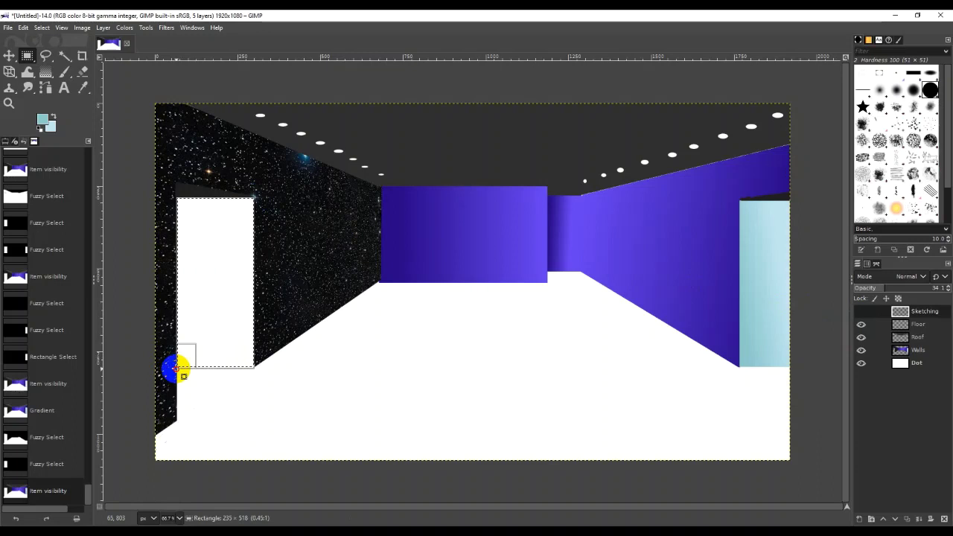
left_click_drag(176, 367, 184, 368)
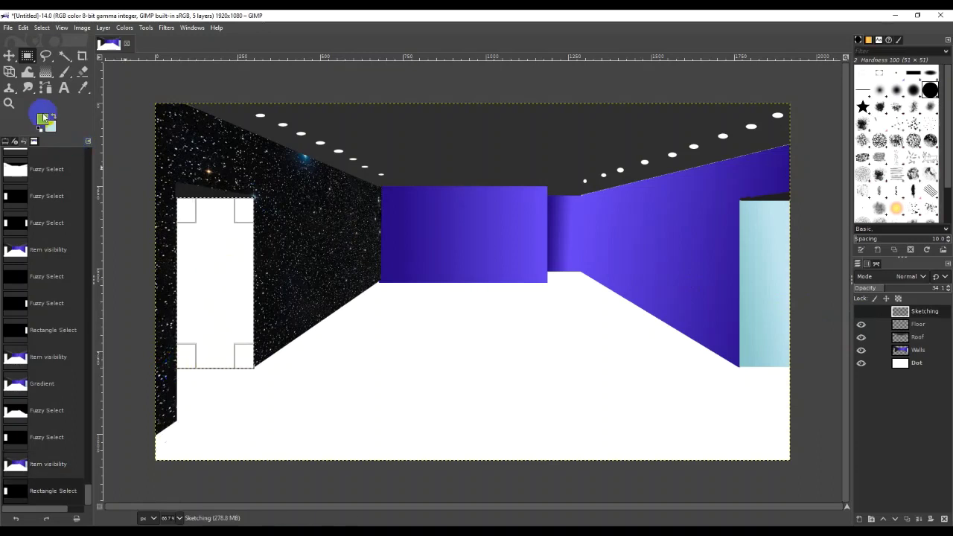
left_click_drag(235, 234, 253, 330)
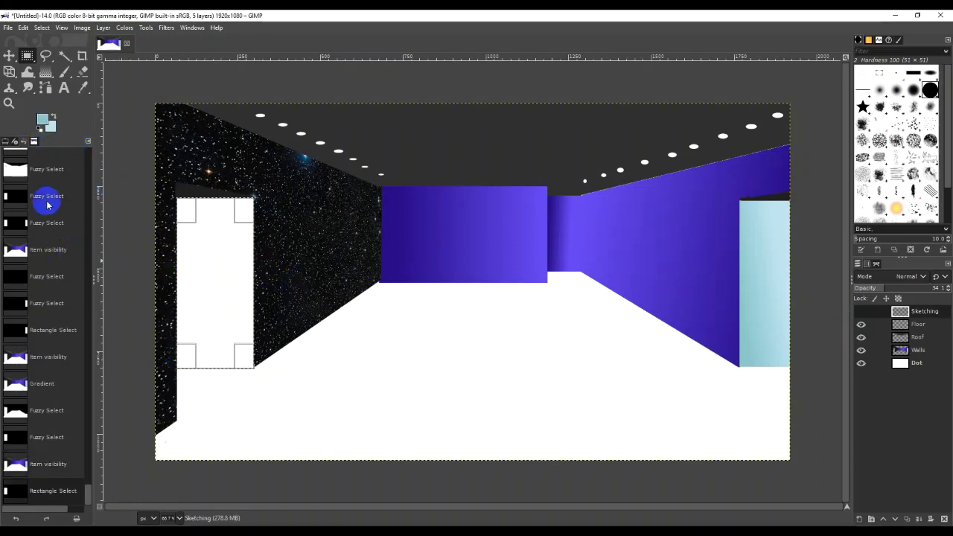
Set the foreground colour to green 089d31 and the background colour to dark olive green 3e5f12
left_click(45, 123)
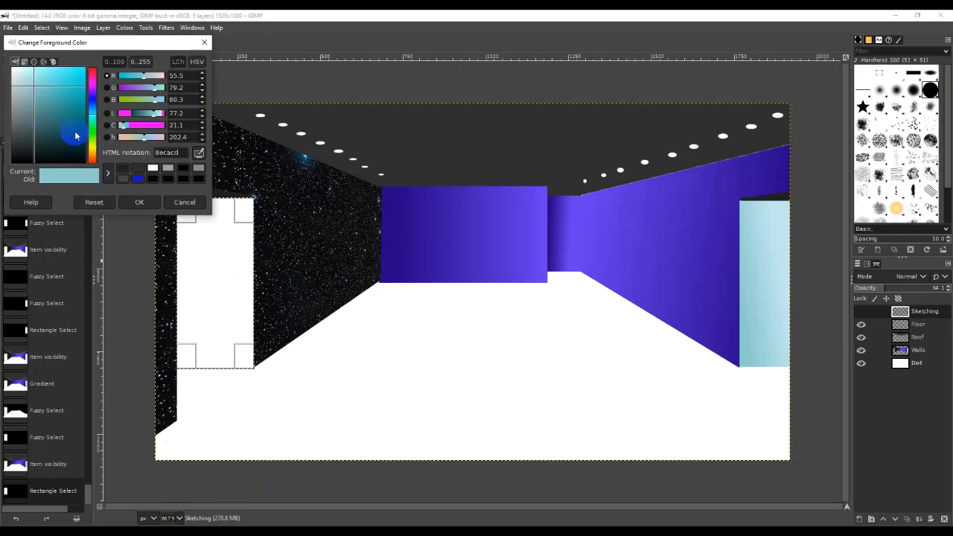
left_click(91, 128)
mouse_move(74, 111)
left_mouse_down()
mouse_move(79, 101)
mouse_move(82, 108)
left_mouse_up()
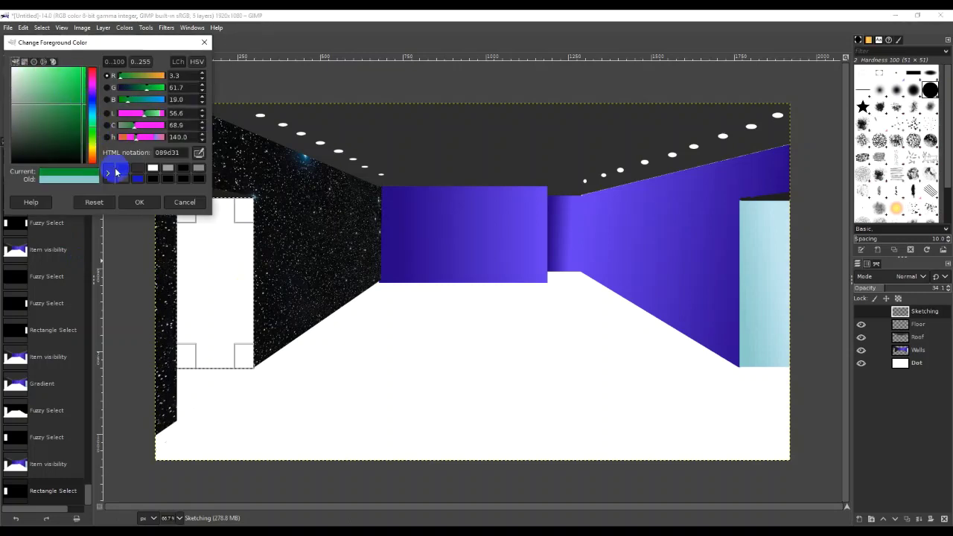
left_click(137, 201)
left_click(930, 452)
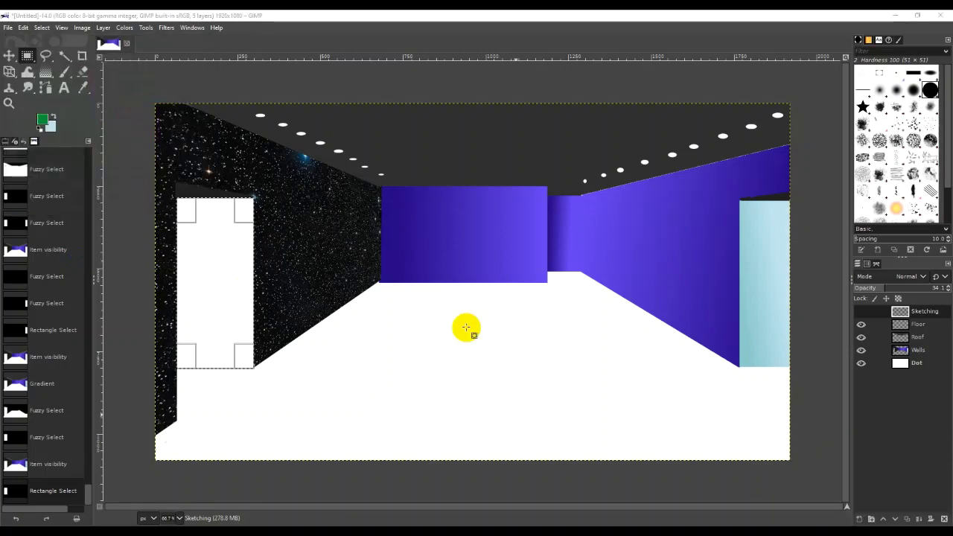
left_click(55, 125)
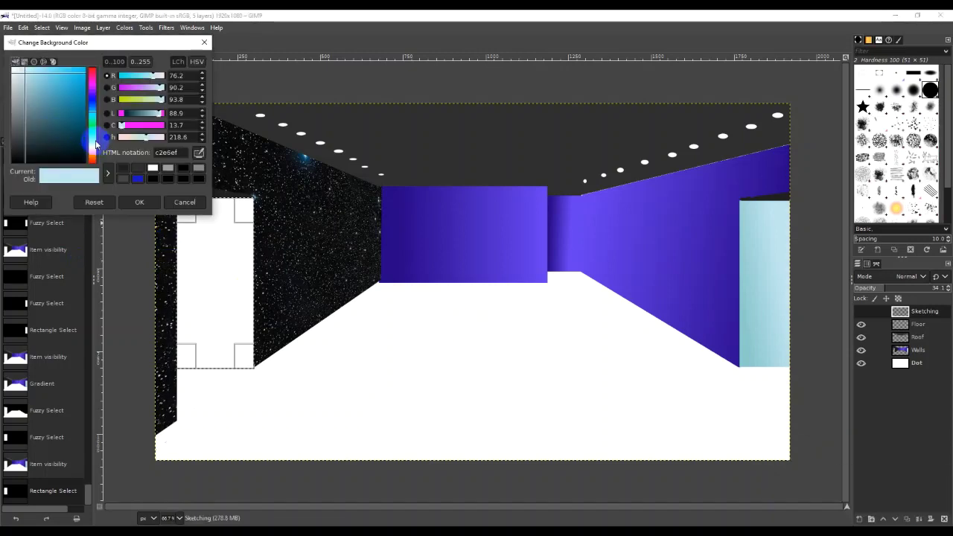
left_click(92, 136)
left_click(72, 130)
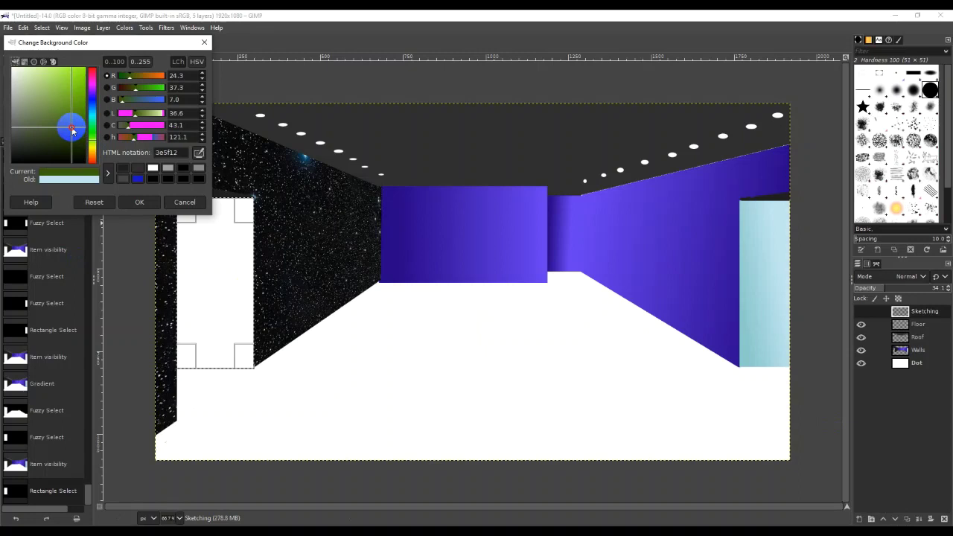
left_click(138, 202)
Draw a green-to-olive gradient in the left doorway on the Walls layer, adjusting its endpoints to about (74, 471) and (264, 442)
left_click(46, 72)
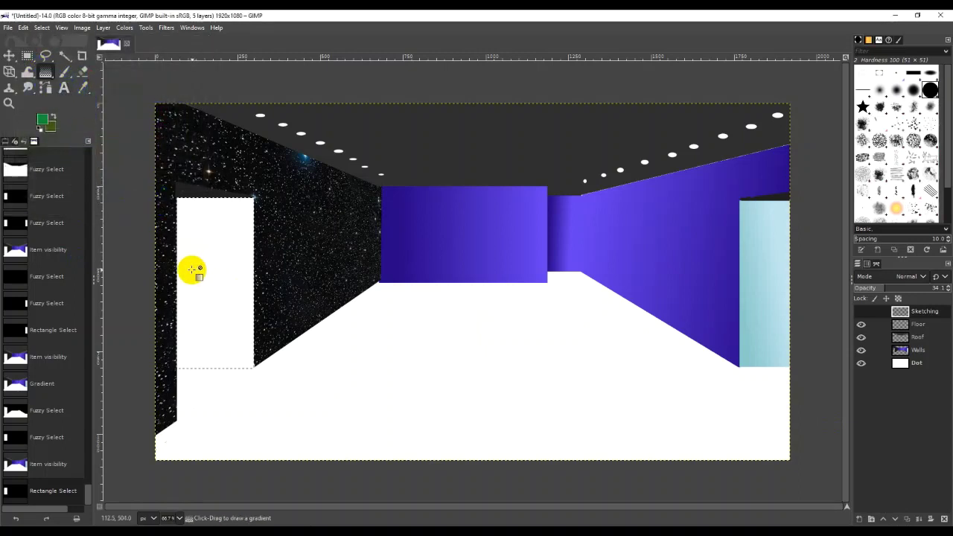
left_click(922, 350)
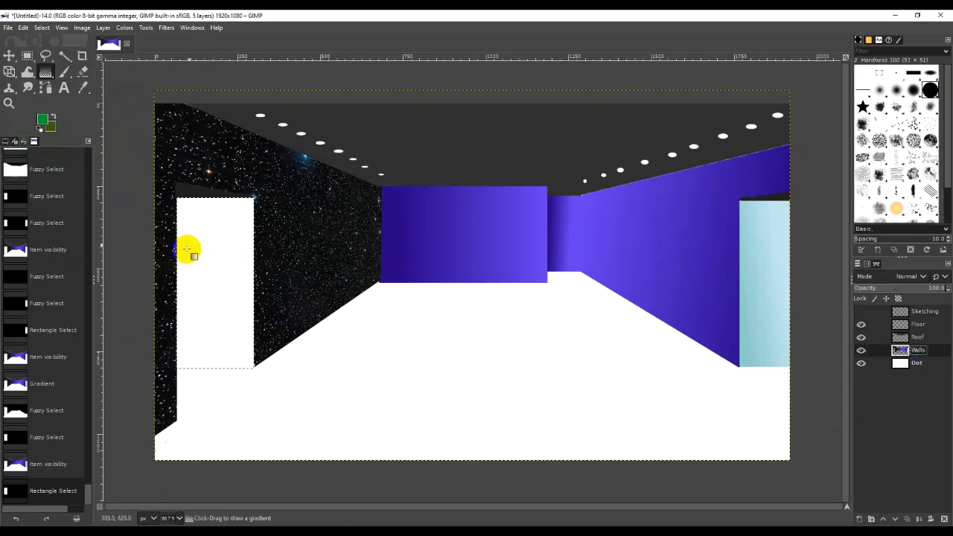
mouse_move(183, 223)
left_mouse_down()
mouse_move(239, 309)
mouse_move(231, 298)
left_mouse_up()
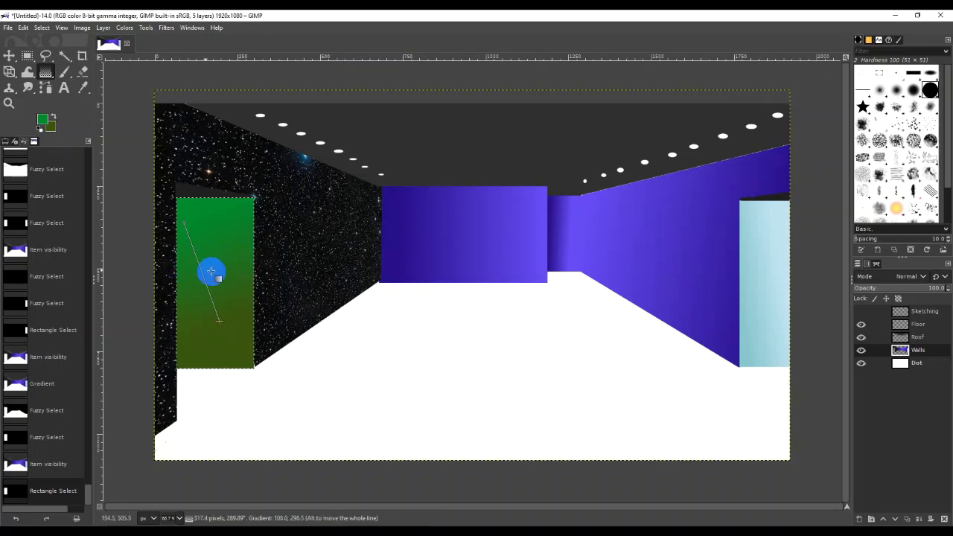
left_click_drag(219, 320, 242, 248)
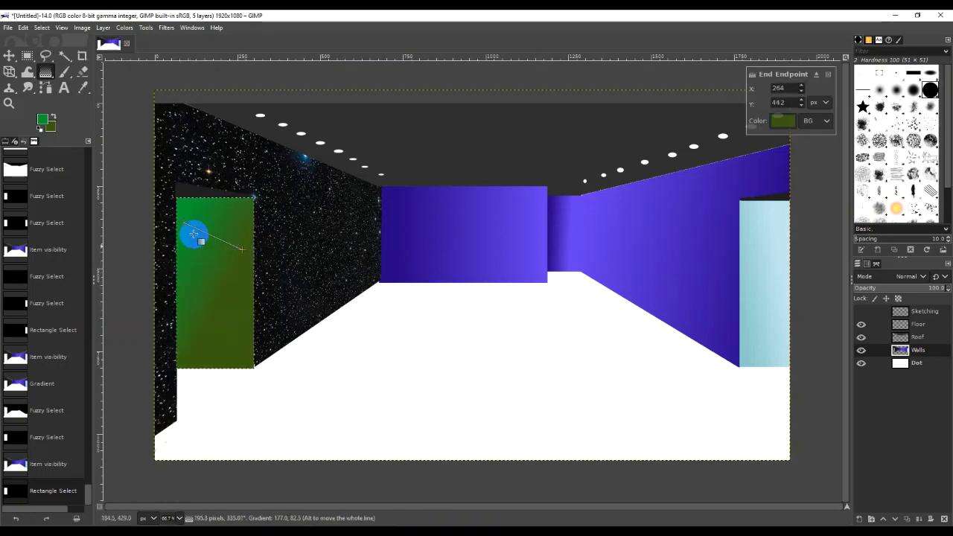
left_click_drag(186, 221, 180, 257)
Darken the left doorway's gradient by setting the foreground colour to green 14301b and the background colour to olive 284205, and commit it
left_click(43, 118)
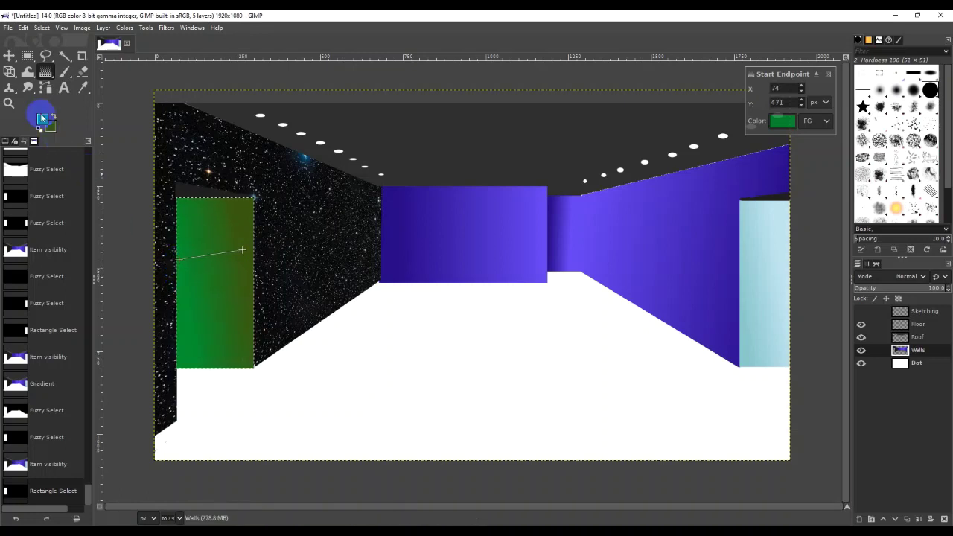
mouse_move(60, 104)
left_mouse_down()
mouse_move(76, 117)
mouse_move(44, 121)
mouse_move(62, 127)
mouse_move(55, 150)
left_mouse_up()
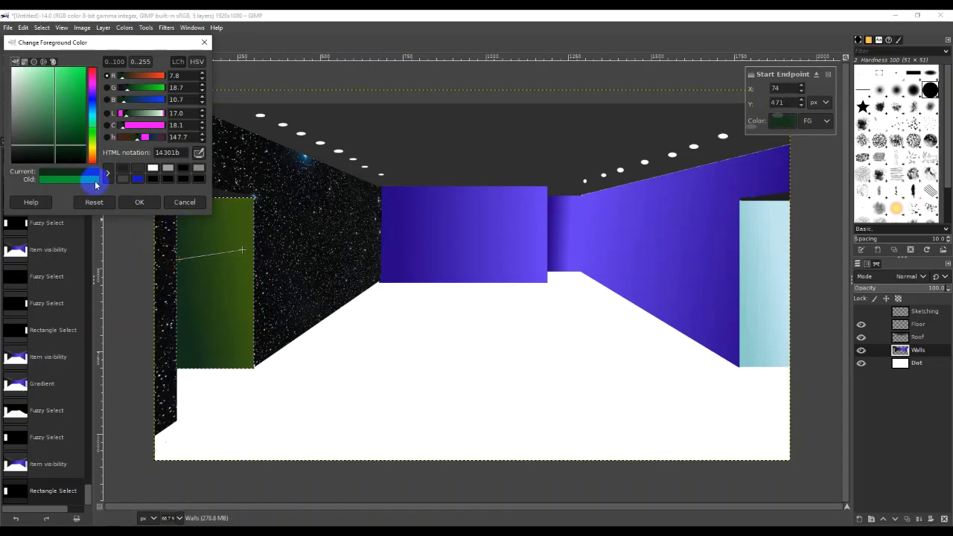
left_click(133, 200)
left_click(52, 127)
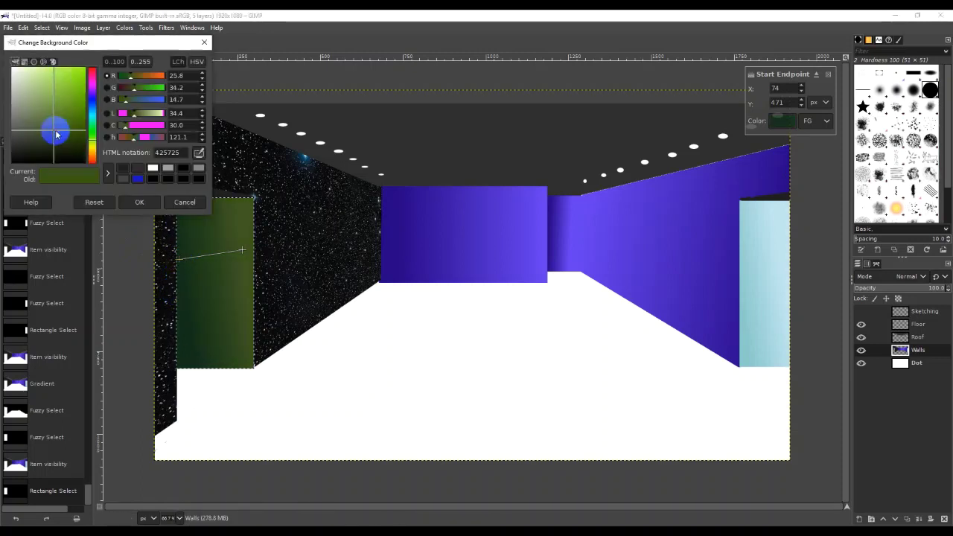
left_click_drag(53, 129, 82, 138)
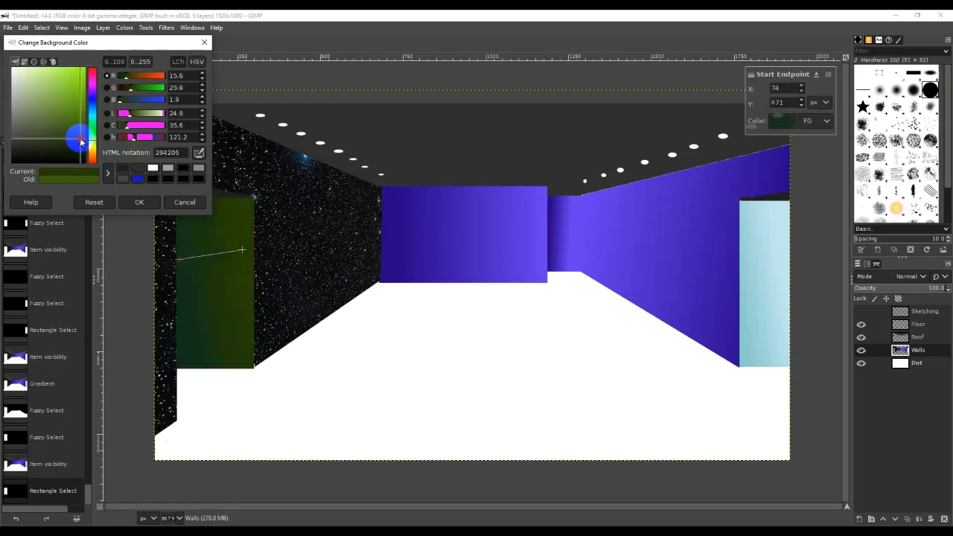
left_click(145, 204)
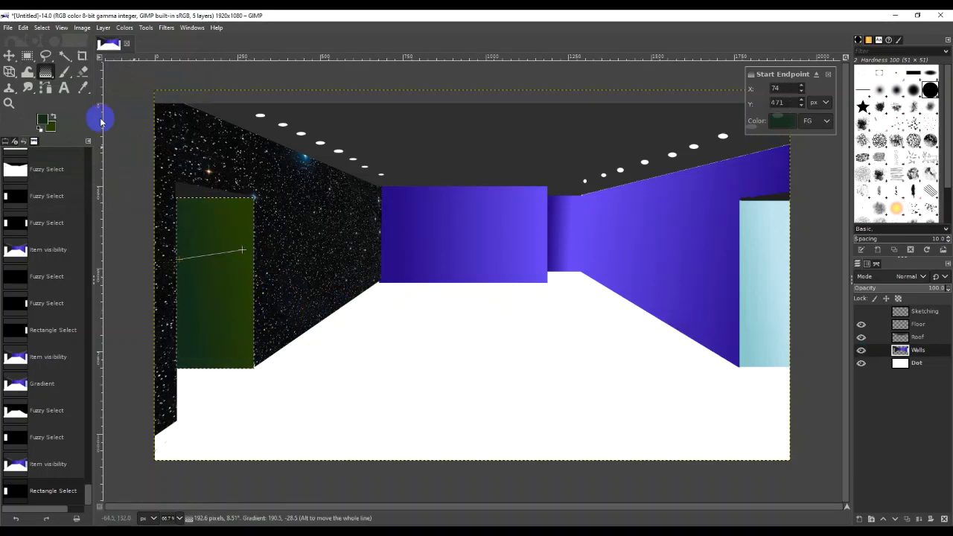
left_click(9, 55)
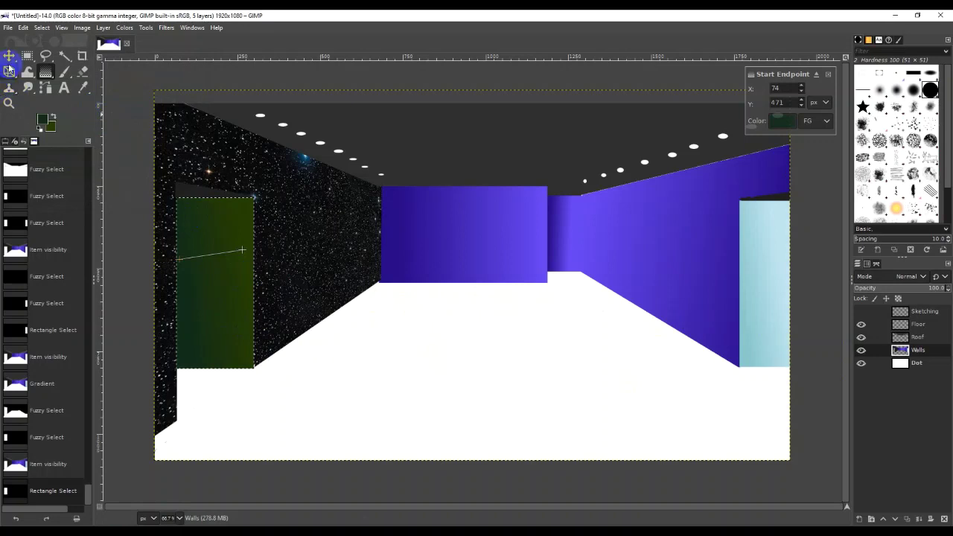
left_click(429, 415)
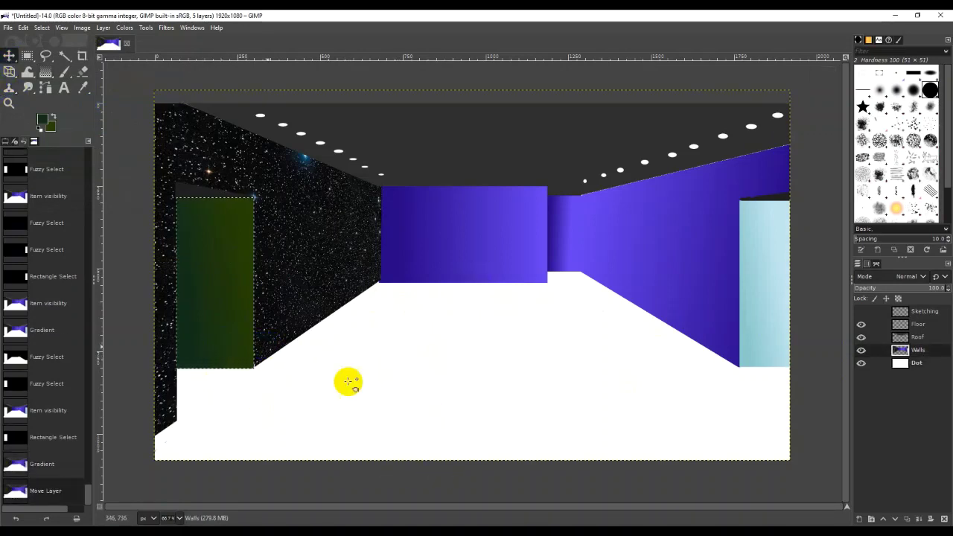
Show the Sketching layer, fuzzy-select the white floor area and grow the selection to meet the wall lines
left_click(923, 323)
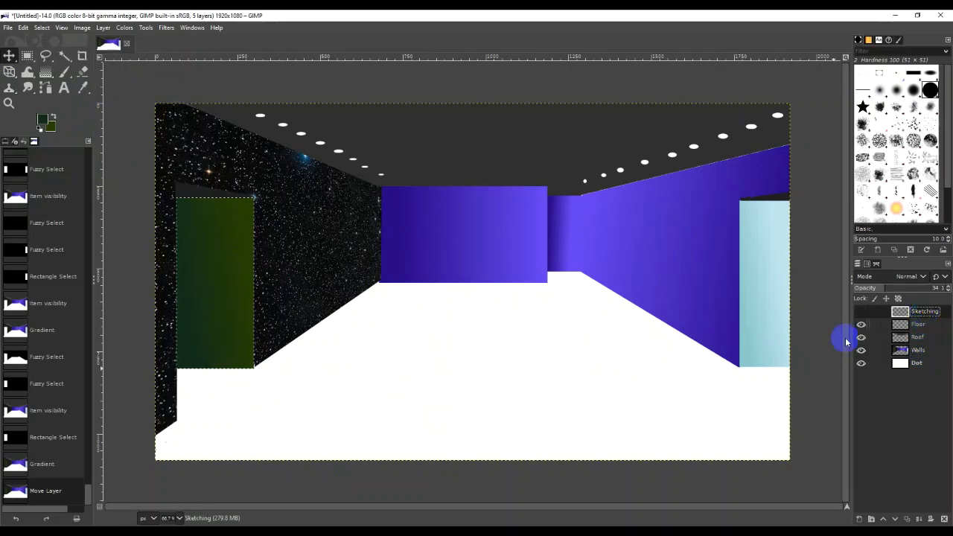
left_click(861, 313)
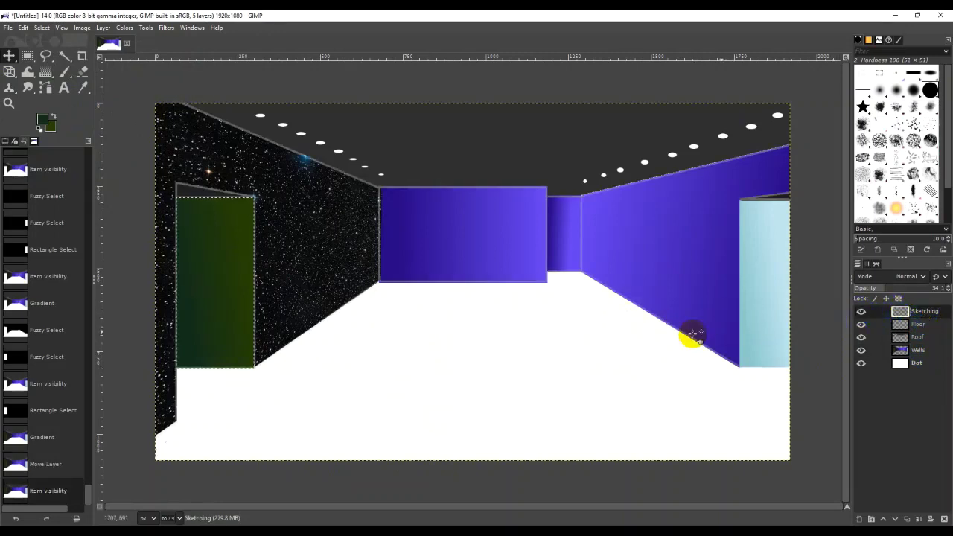
left_click(64, 58)
left_click_drag(442, 371, 447, 381)
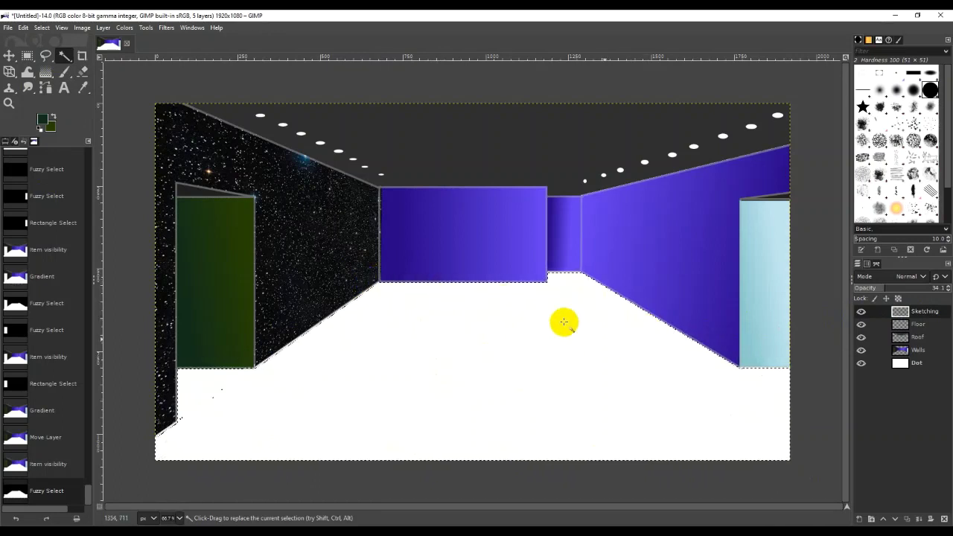
left_click(41, 27)
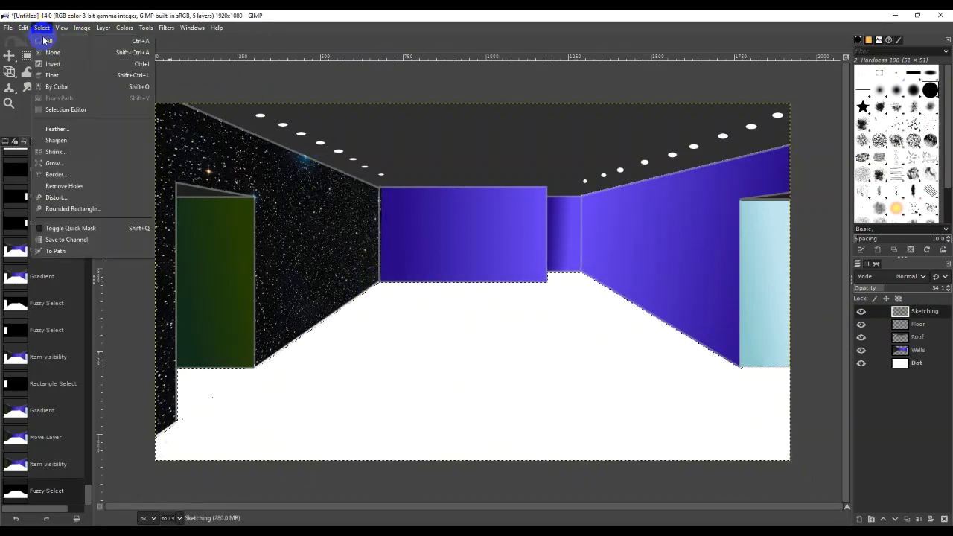
left_click(66, 151)
left_click(77, 193)
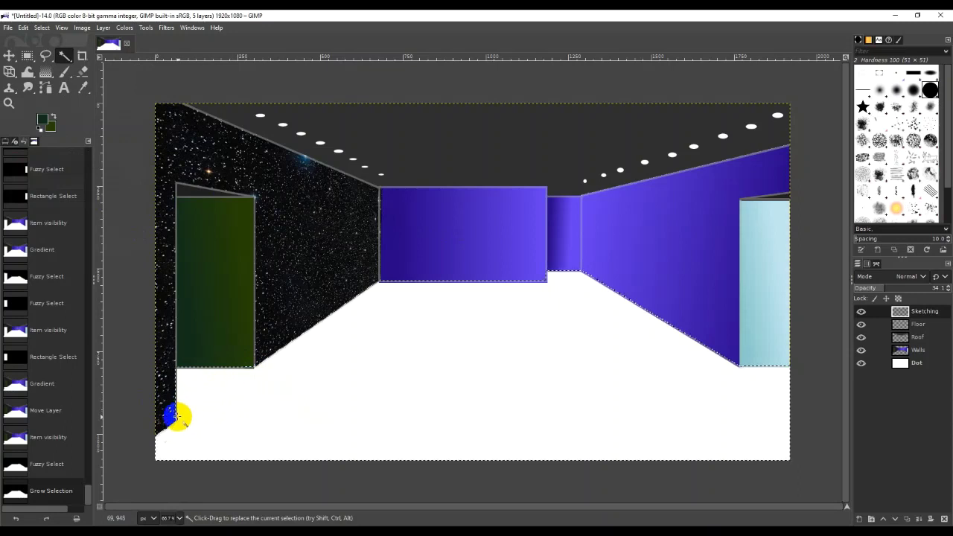
left_click(257, 372)
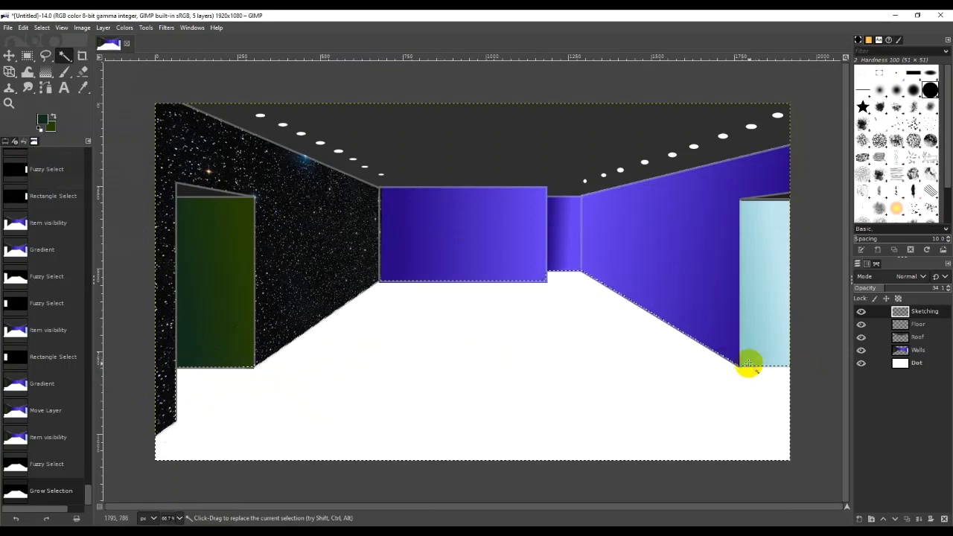
Bring the WoodFloor_seamless_S image from the Textures folder into the room image as a layer directly above Floor
left_click(918, 324)
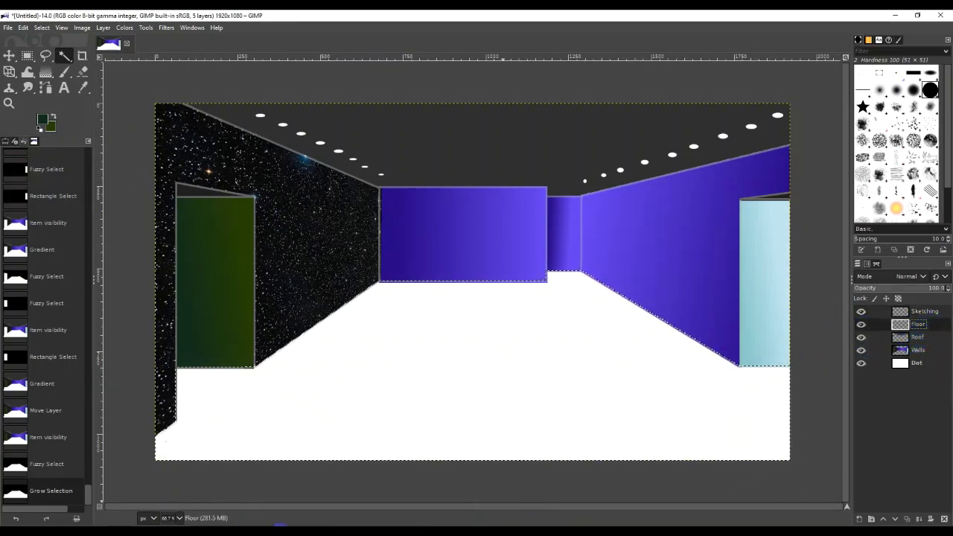
mouse_move(280, 530)
mouse_move(307, 501)
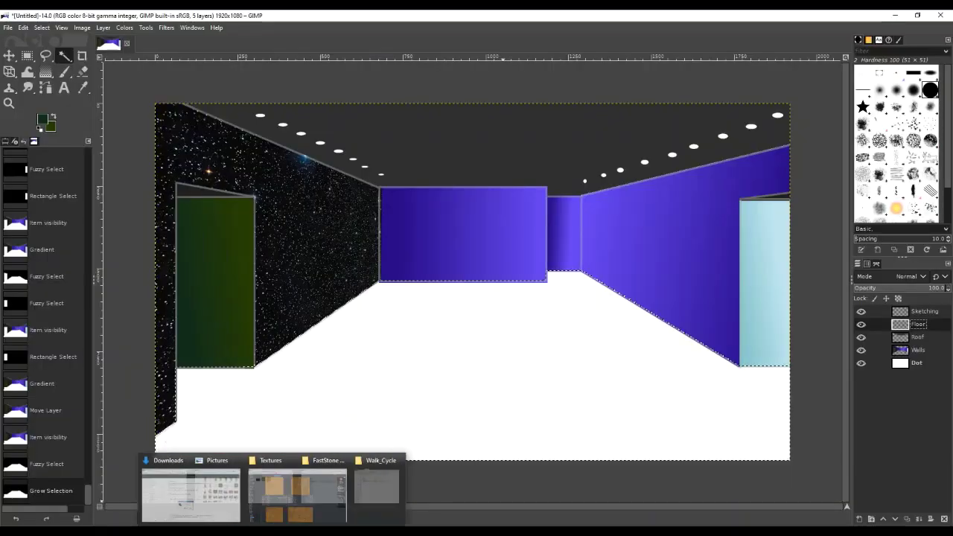
mouse_move(433, 503)
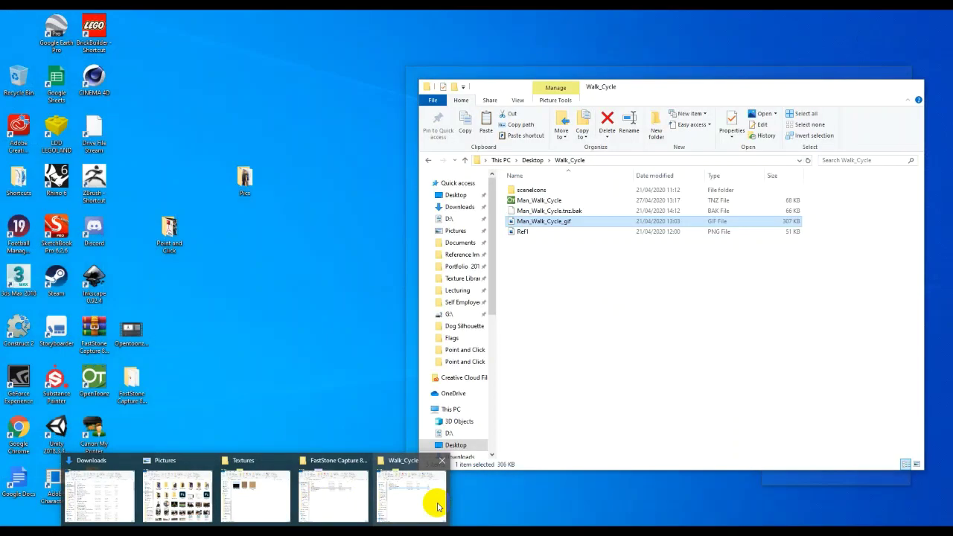
mouse_move(345, 501)
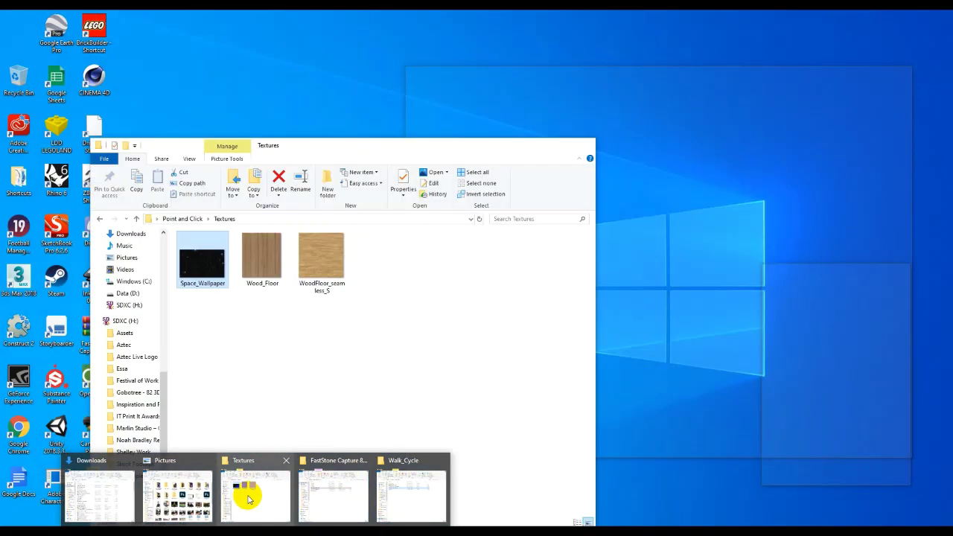
left_click(246, 494)
left_click(318, 262)
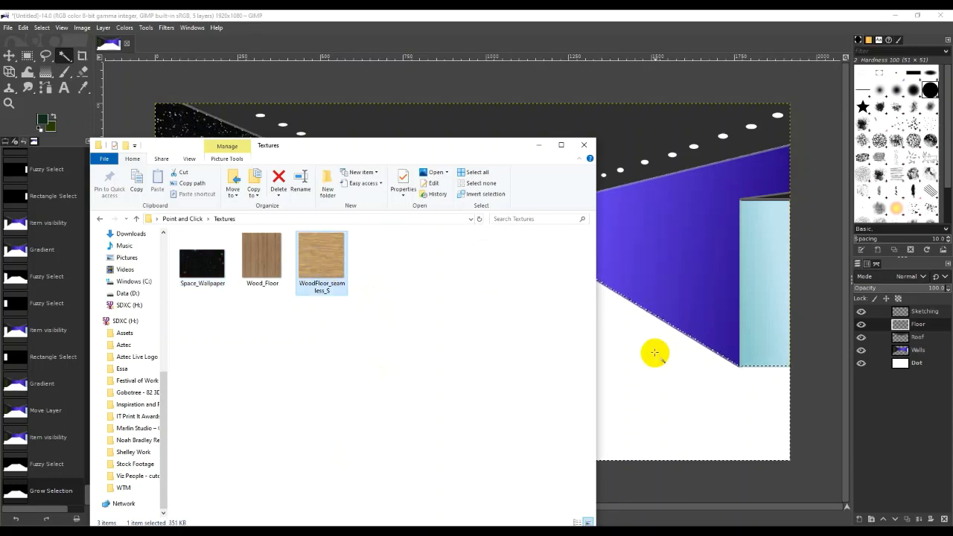
left_click_drag(654, 353, 654, 352)
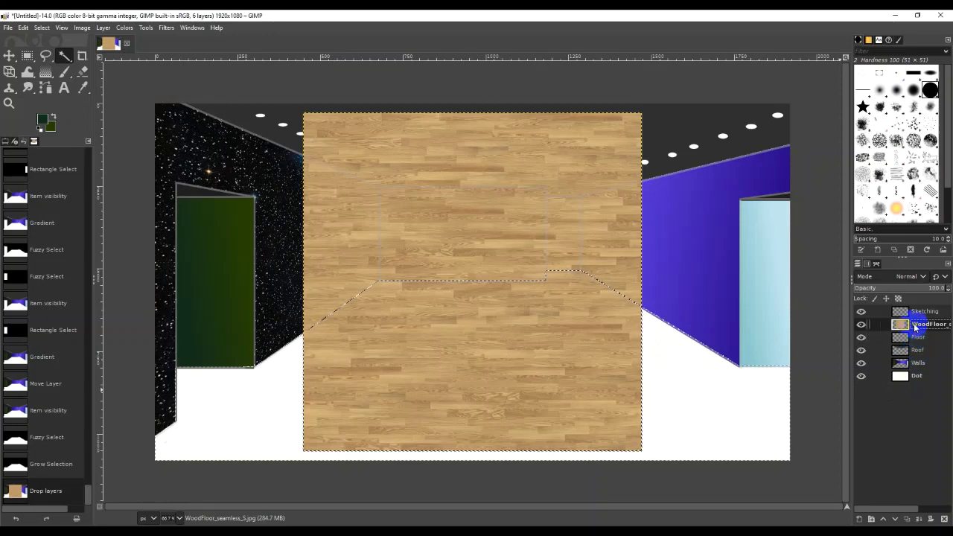
Clear the floor selection and scale the wood floor texture layer to 529 × 529 px, keeping its lower-left corner in place
left_click(233, 147)
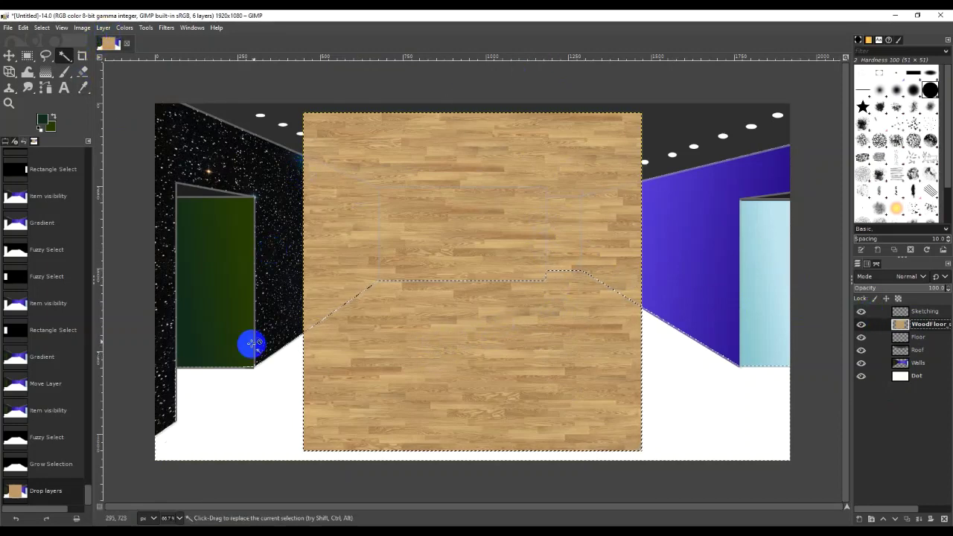
left_click(148, 28)
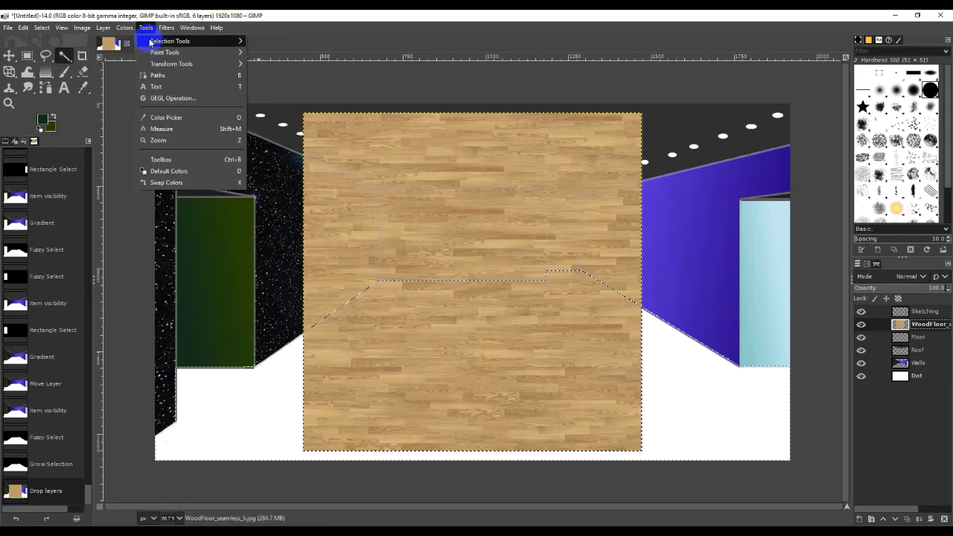
mouse_move(146, 40)
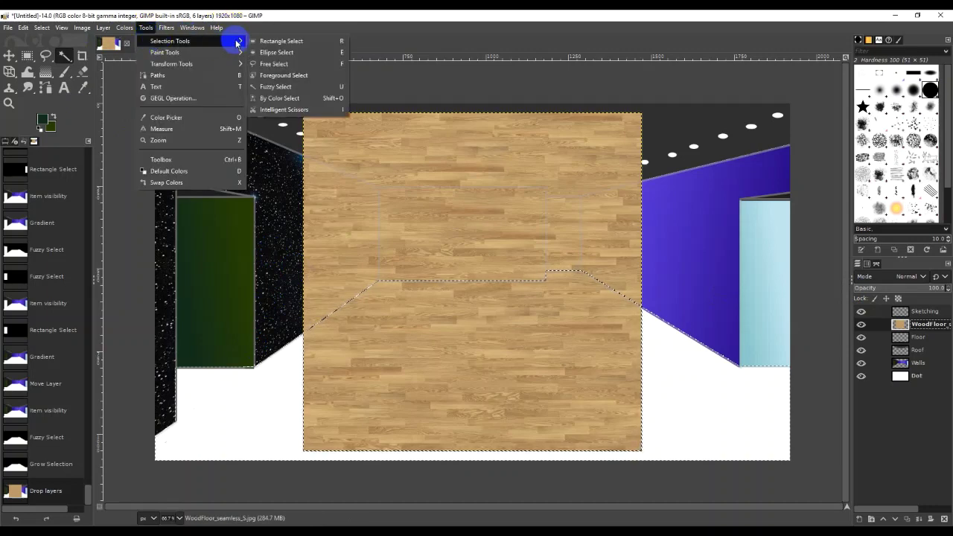
mouse_move(229, 56)
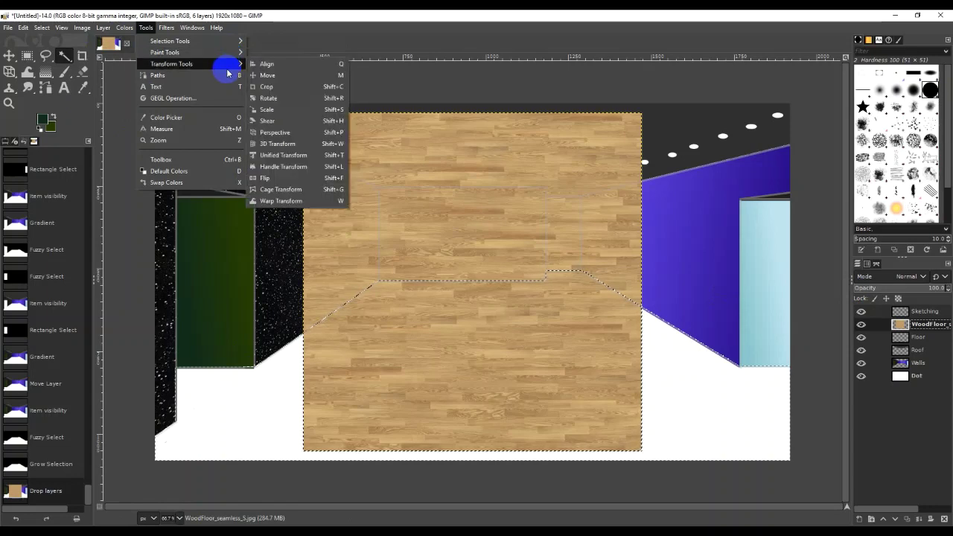
left_click(283, 110)
left_click(499, 136)
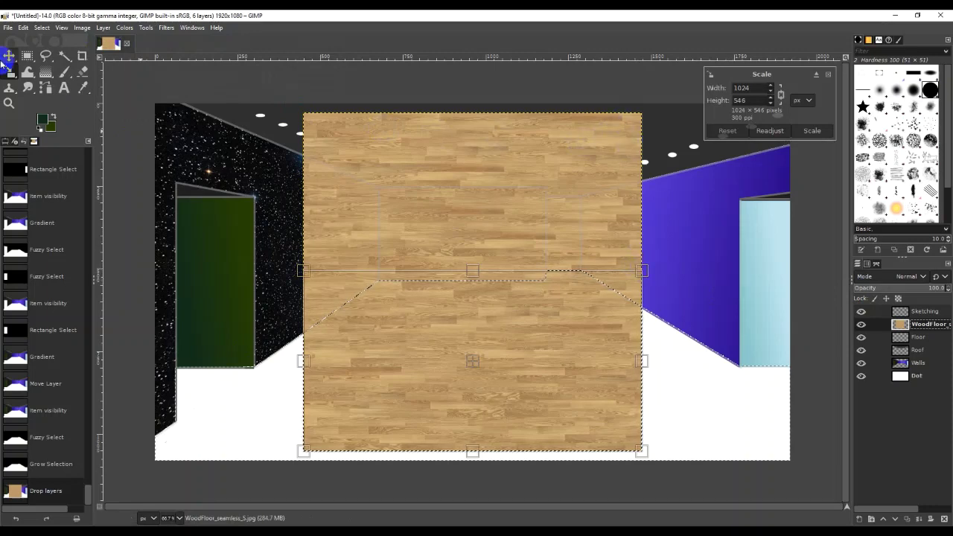
key("ctrl+shift+a")
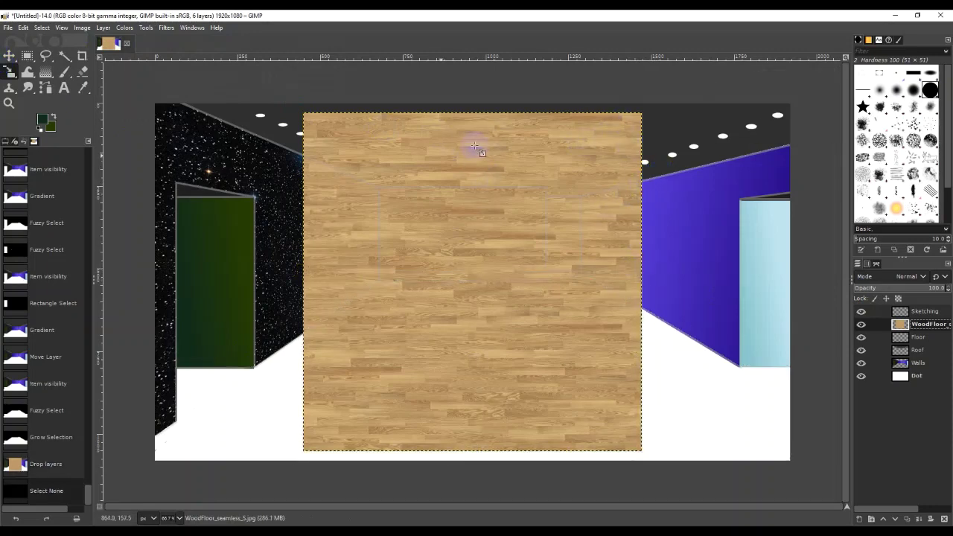
left_click_drag(617, 124, 471, 303)
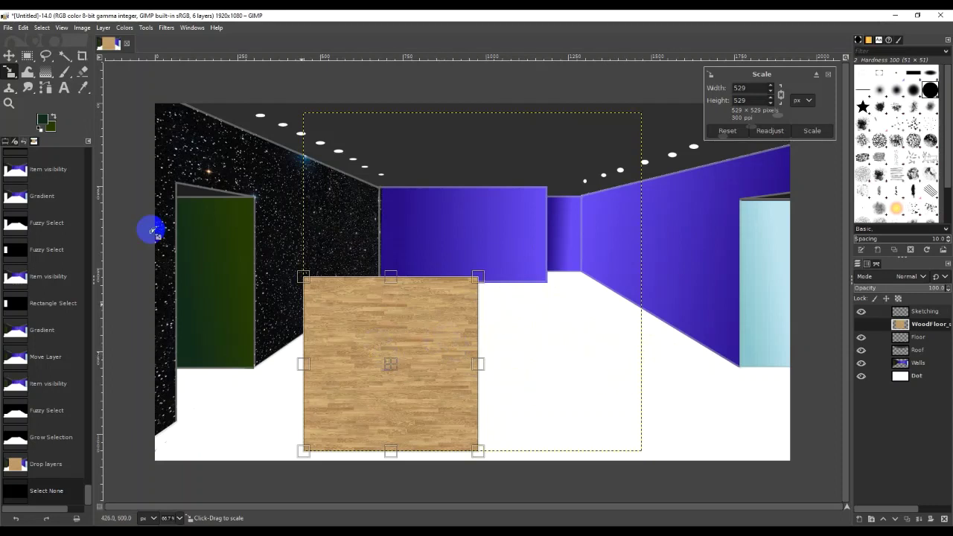
left_click(10, 57)
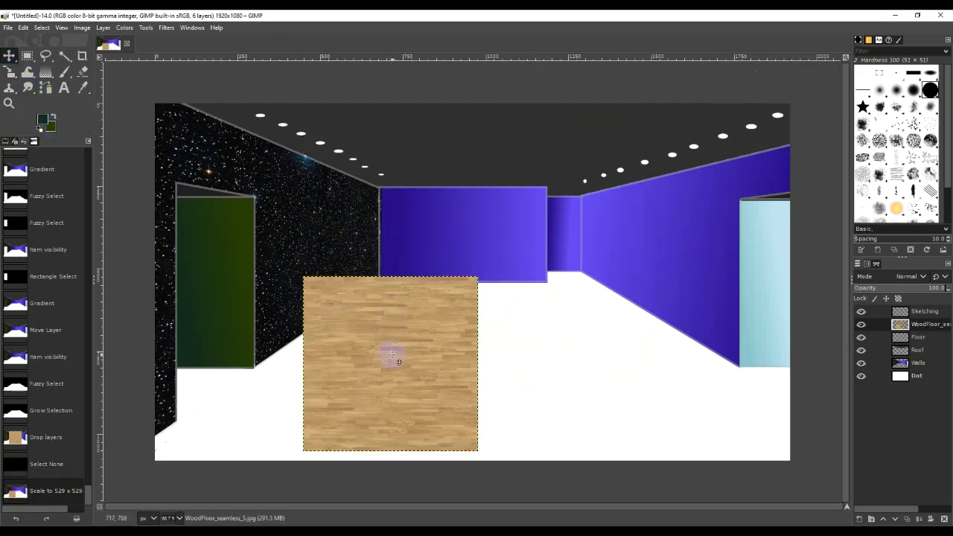
Copy and paste the wood floor tile, place the copy flush against the original's right edge and anchor it to the layer
key("ctrl+c")
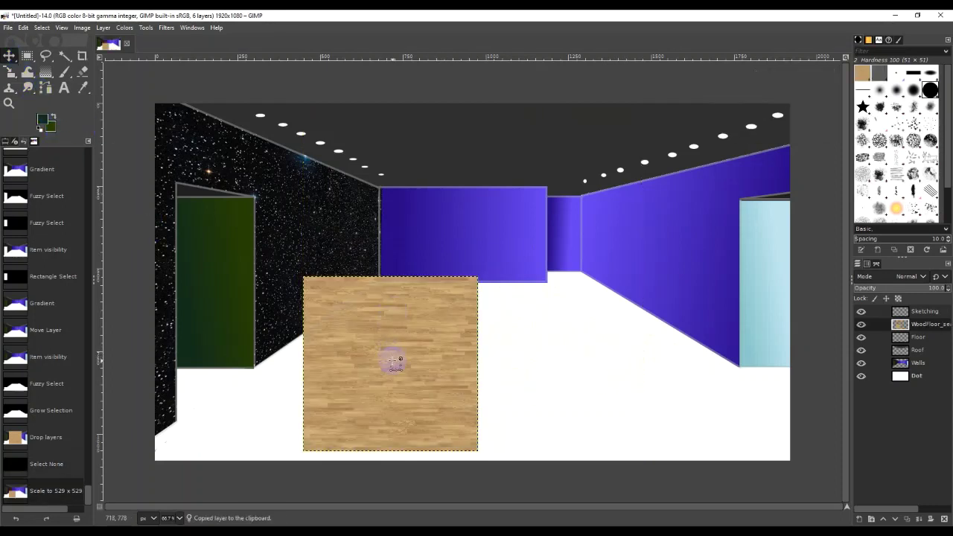
key("ctrl+v")
left_click_drag(390, 363, 566, 367)
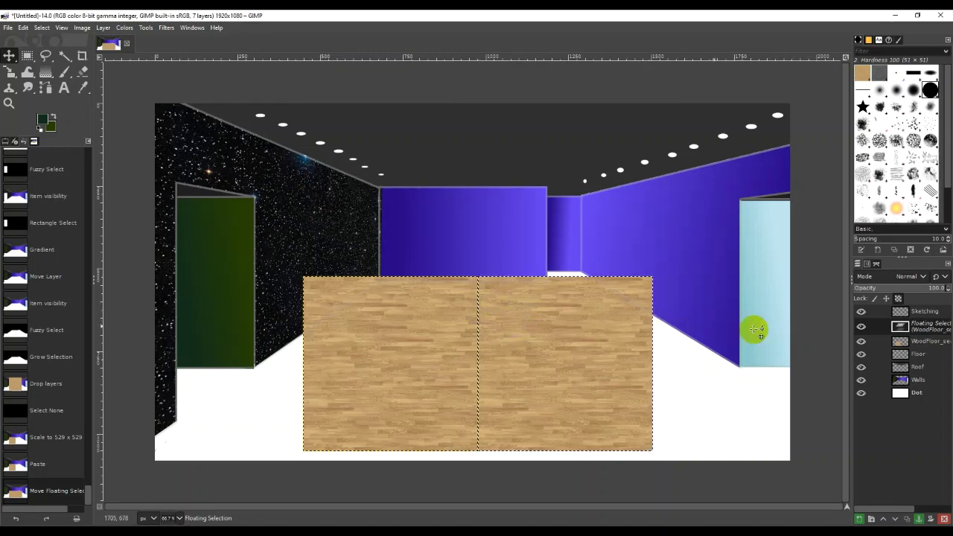
left_click(927, 331)
right_click(927, 331)
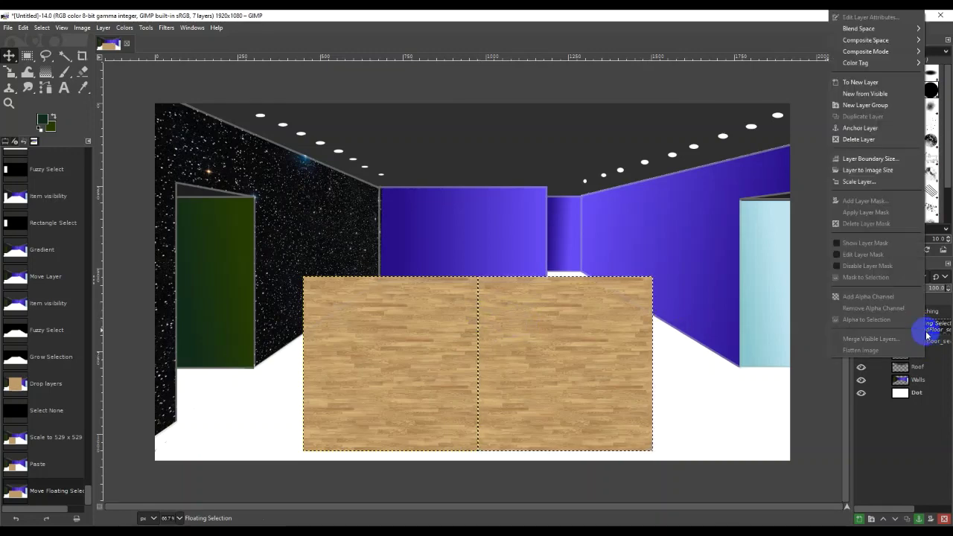
left_click(885, 128)
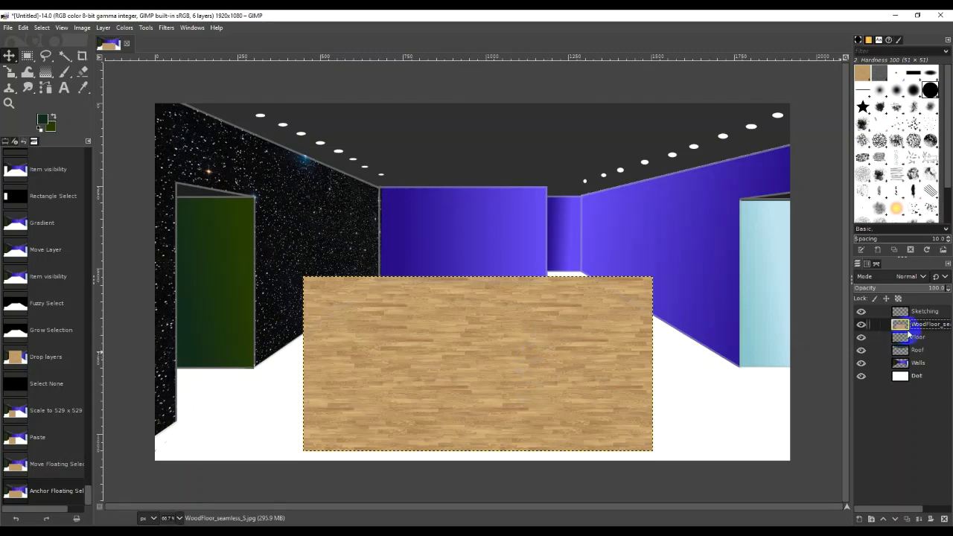
Duplicate the two-tile WoodFloor_seamless_S.jpg layer and hide the duplicate
left_click(936, 328)
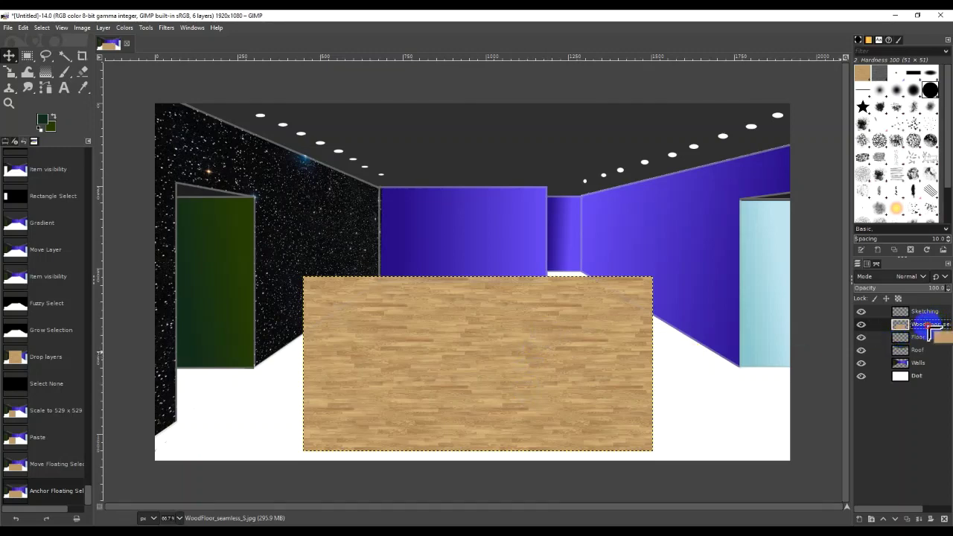
left_click(861, 519, "shift")
key("ctrl+z")
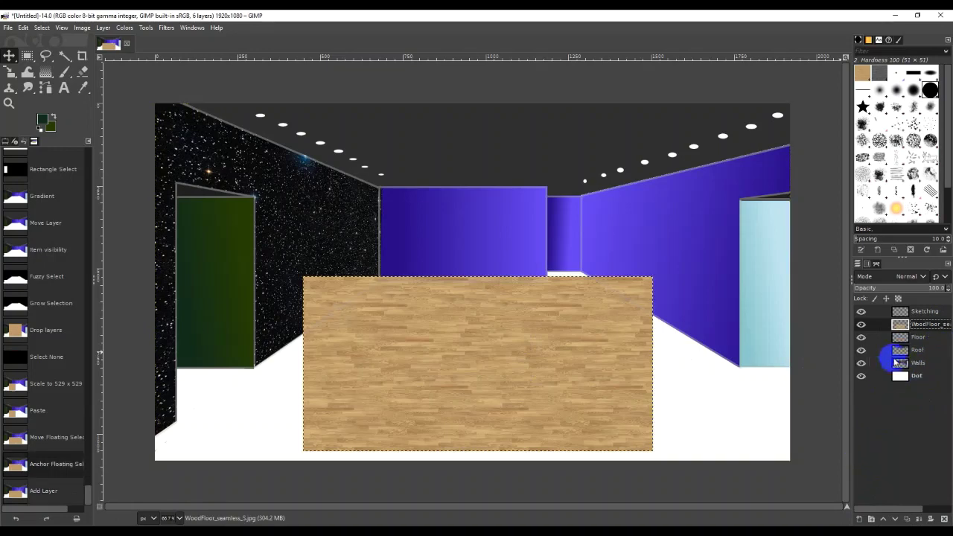
left_click(908, 519)
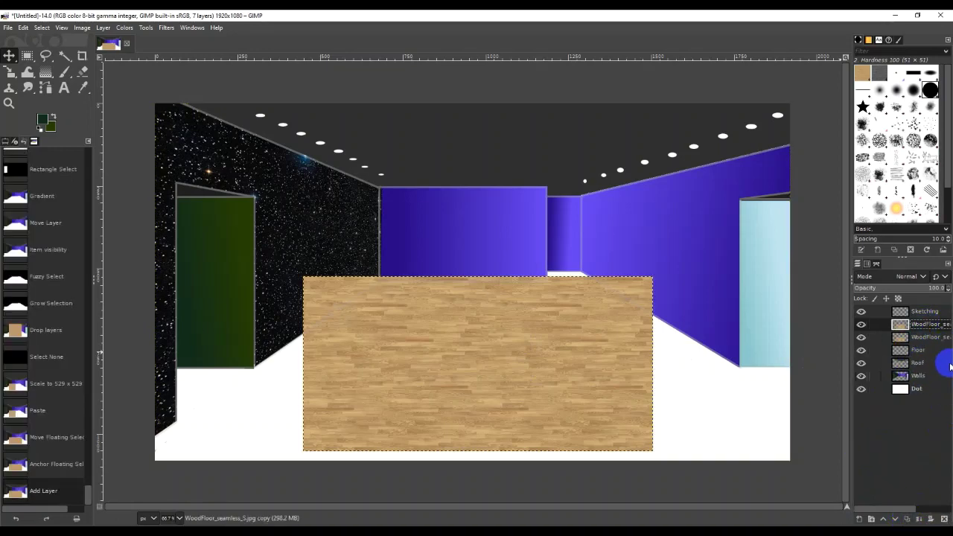
left_click(862, 324)
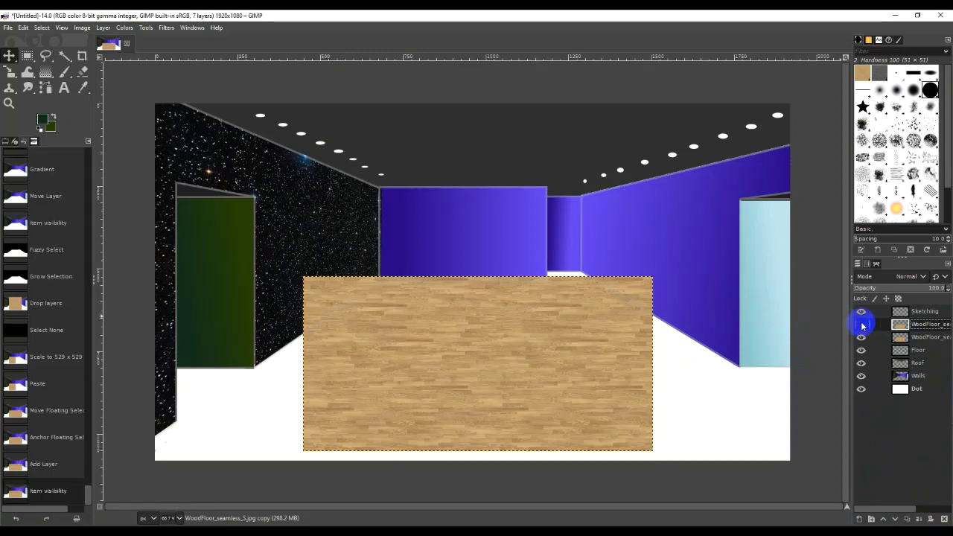
Perspective-transform the visible wood floor layer, moving its upper-left corner to the back wall's left base and its lower-left corner outside the canvas
left_click(920, 337)
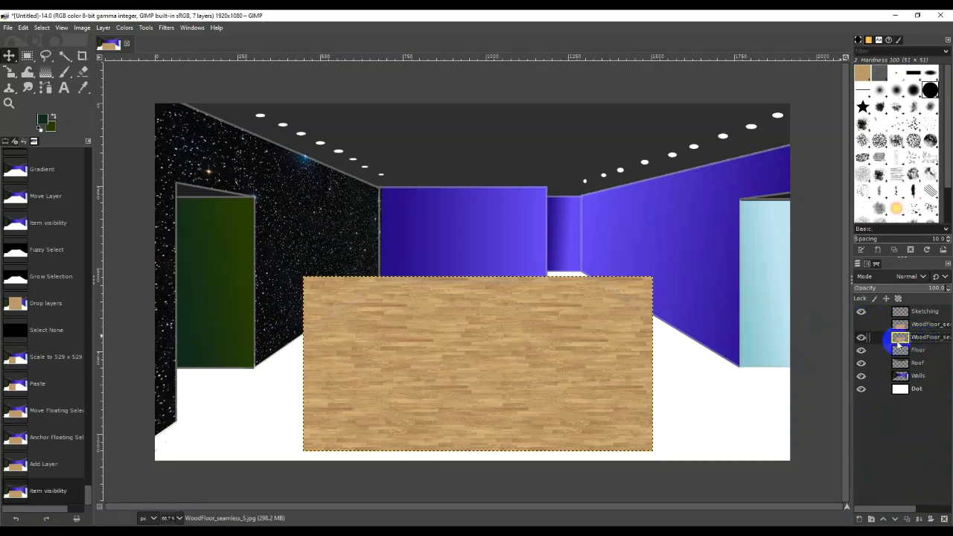
mouse_move(920, 340)
left_mouse_down()
mouse_move(922, 370)
mouse_move(916, 336)
left_mouse_up()
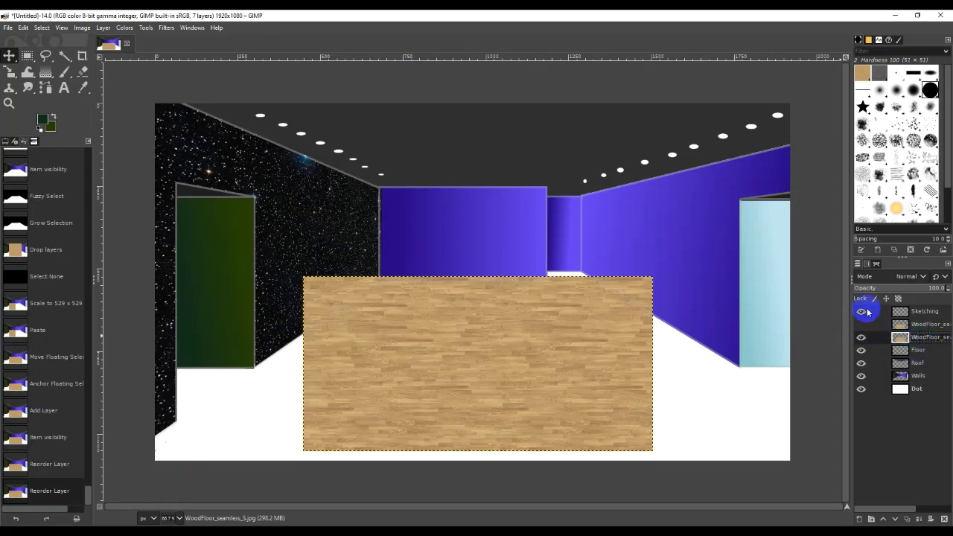
left_click(166, 27)
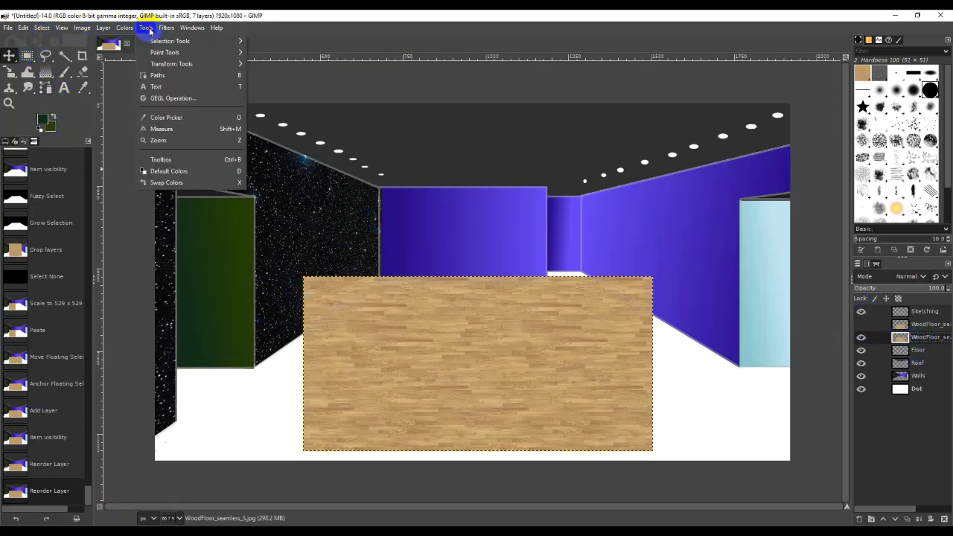
mouse_move(146, 27)
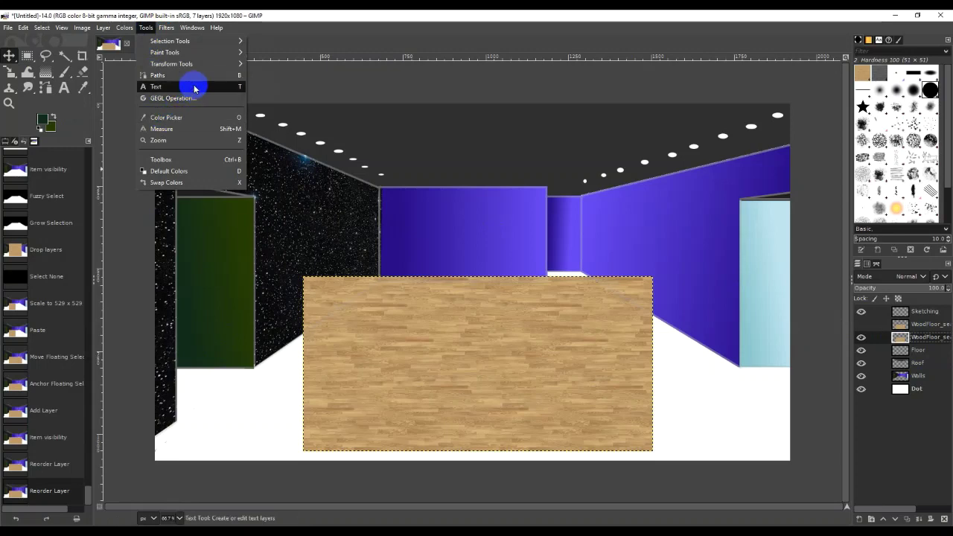
mouse_move(198, 64)
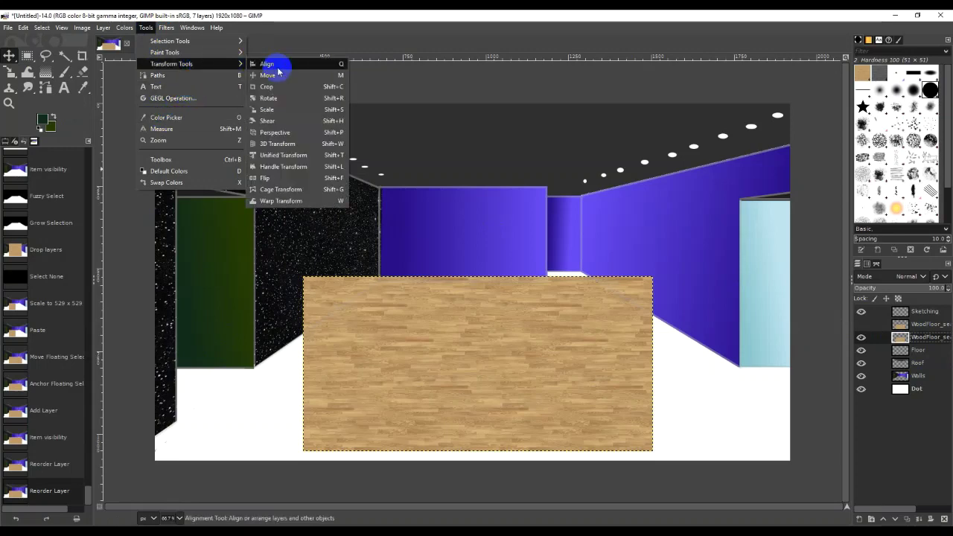
left_click(320, 132)
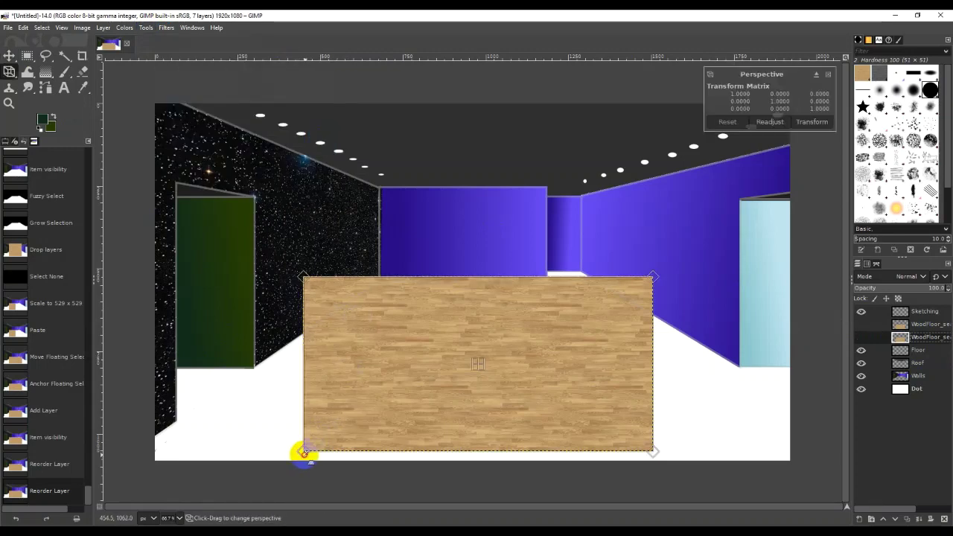
left_click_drag(303, 451, 129, 464)
left_click(294, 277)
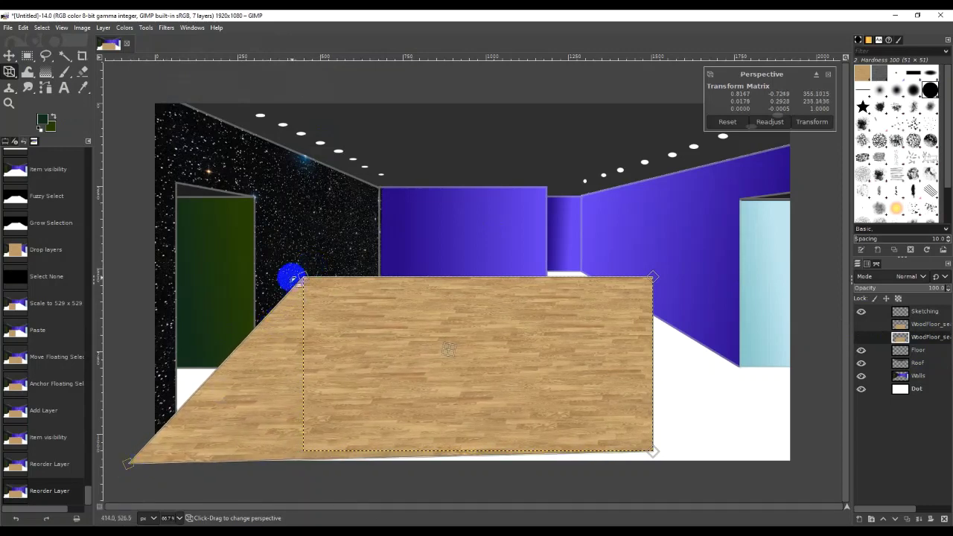
left_click_drag(294, 278, 371, 282)
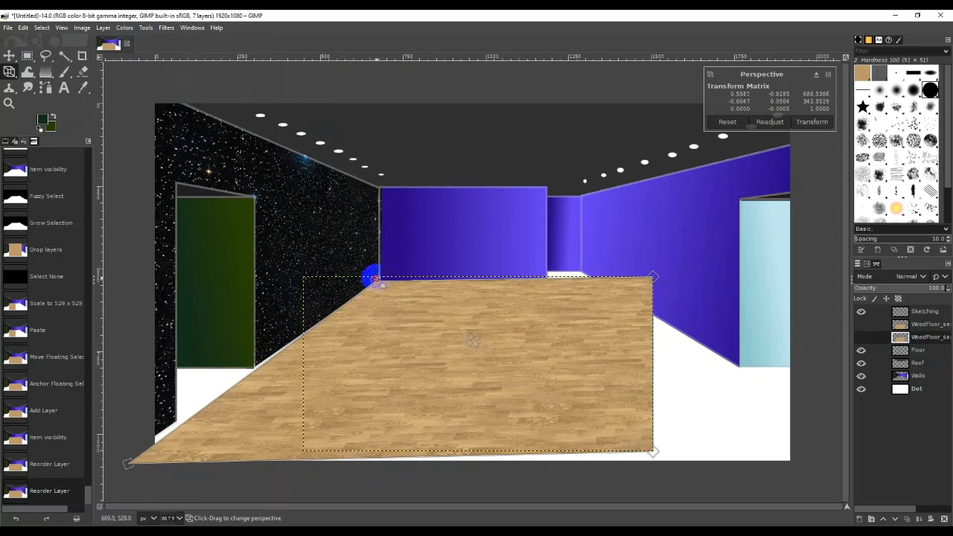
left_click(128, 463)
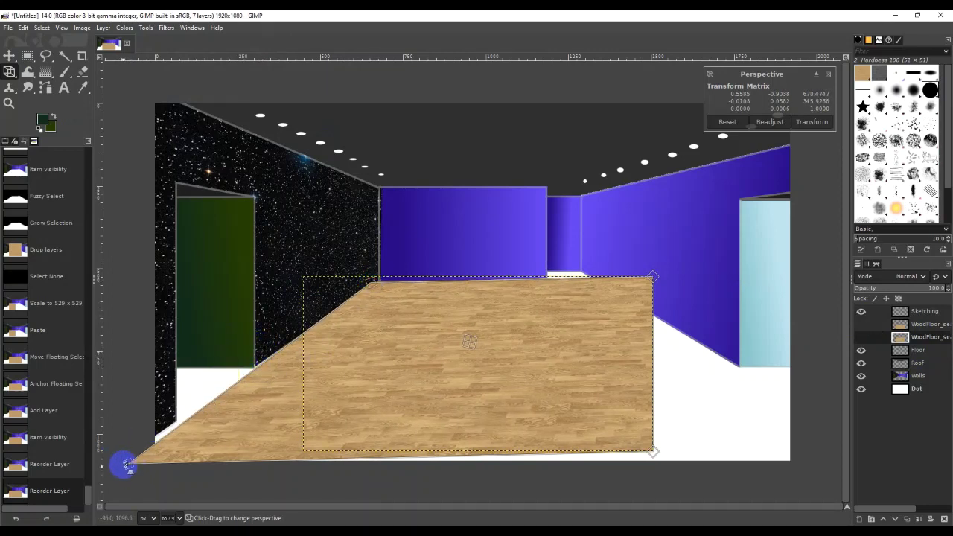
left_click_drag(127, 464, 96, 467)
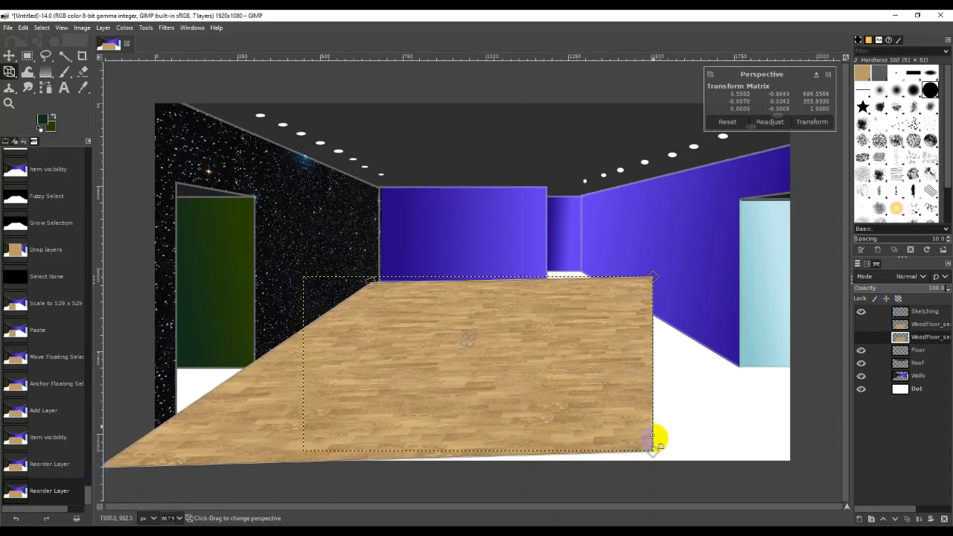
Pull the wood floor's lower-right perspective corner outside the canvas and set its upper-right corner against the base of the right purple wall
left_click_drag(653, 451, 887, 472)
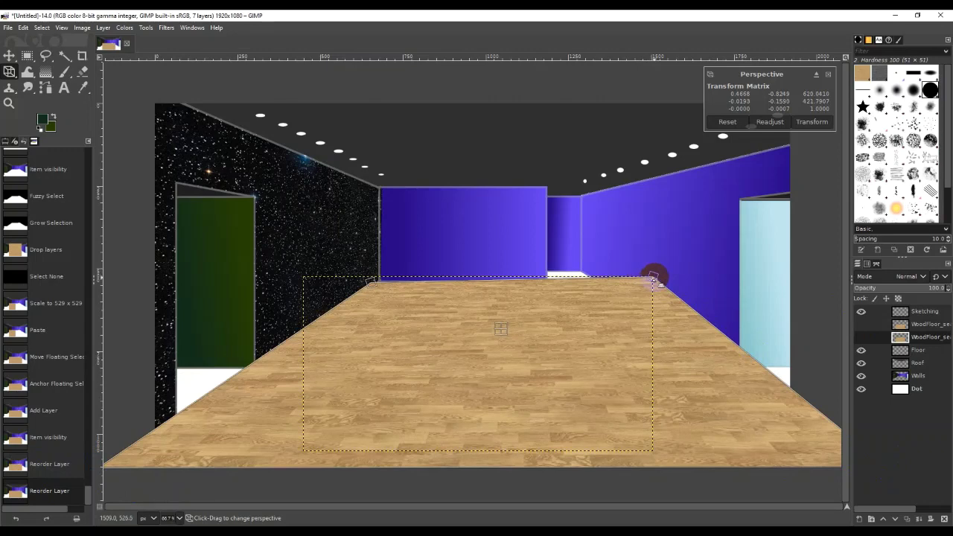
left_click_drag(656, 274, 659, 315)
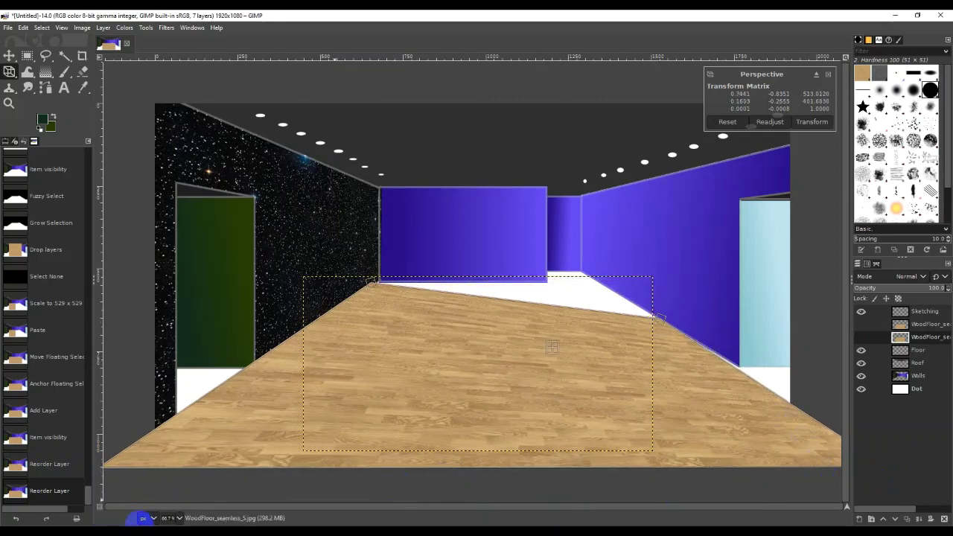
left_click(179, 518)
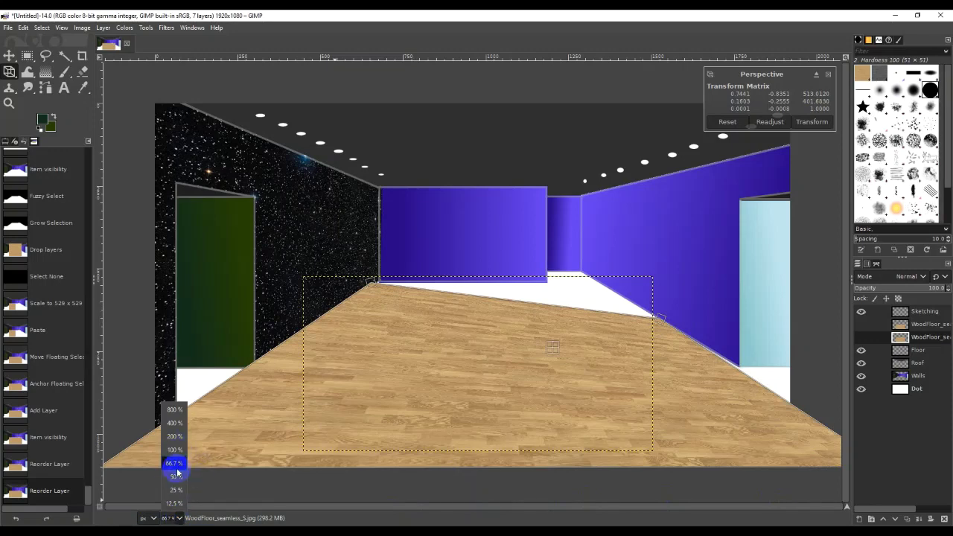
left_click(174, 477)
mouse_move(797, 421)
left_mouse_down()
mouse_move(742, 437)
mouse_move(800, 421)
left_mouse_up()
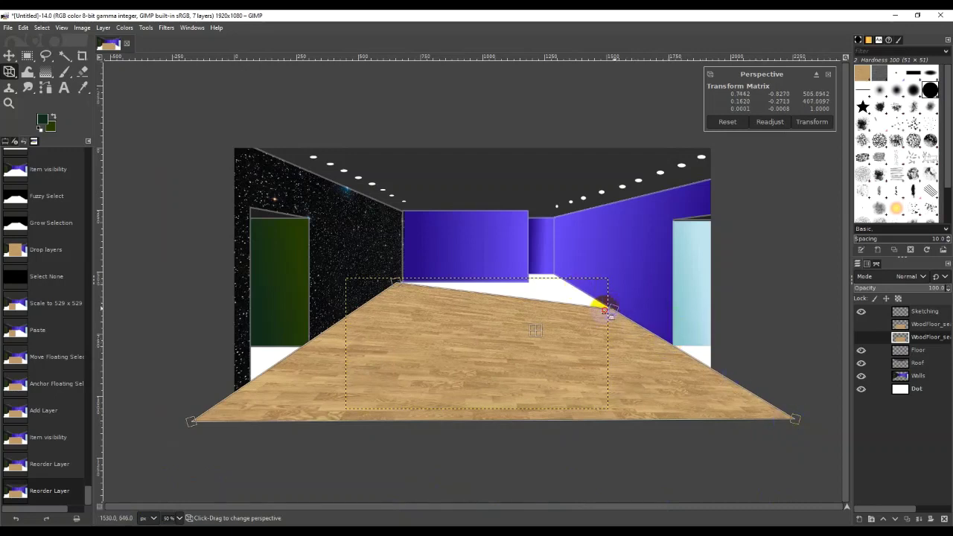
mouse_move(610, 314)
left_mouse_down()
mouse_move(607, 304)
mouse_move(618, 313)
left_mouse_up()
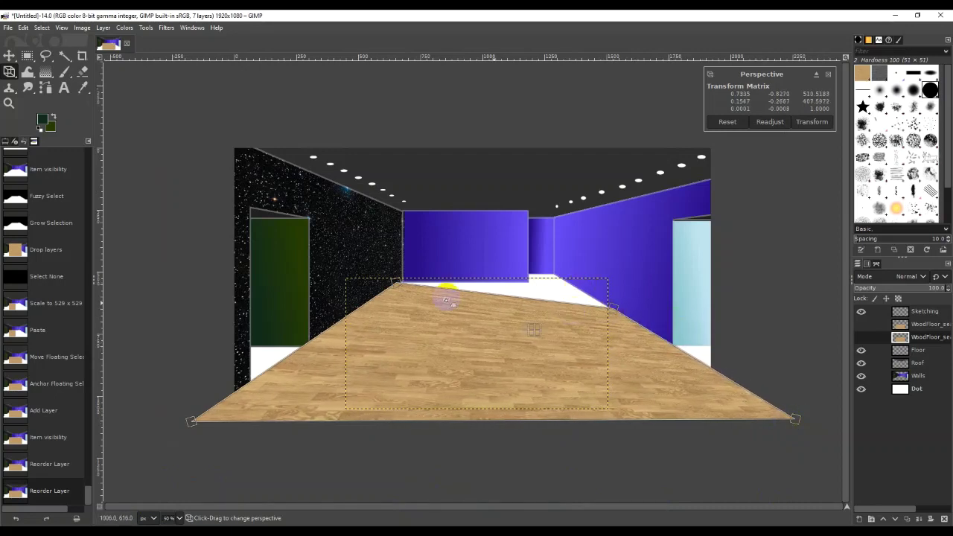
Align the left corners of the front wood floor piece with the room's left floor edge and apply the perspective transform
left_click_drag(400, 303, 360, 308)
mouse_move(194, 420)
left_mouse_down()
mouse_move(205, 424)
mouse_move(161, 426)
mouse_move(162, 438)
mouse_move(183, 440)
mouse_move(175, 439)
mouse_move(191, 426)
left_mouse_up()
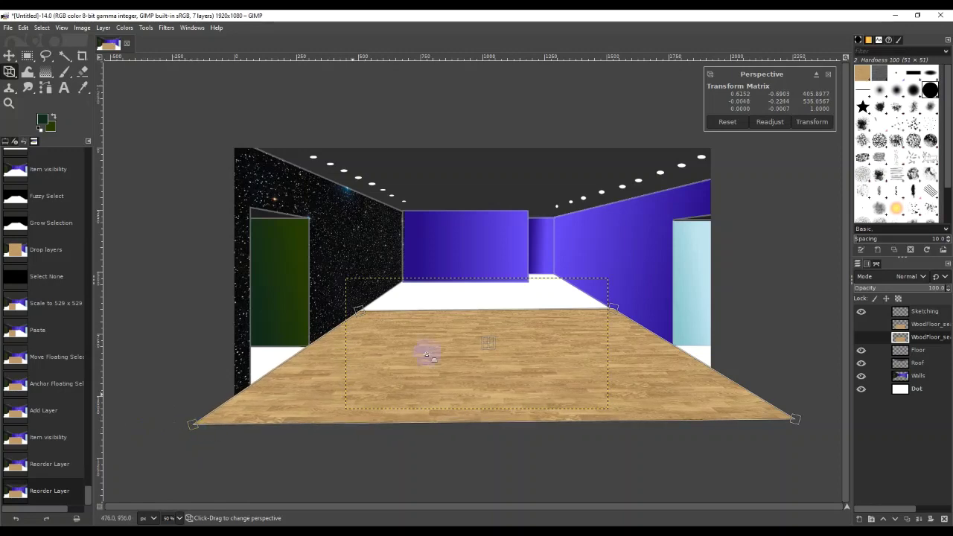
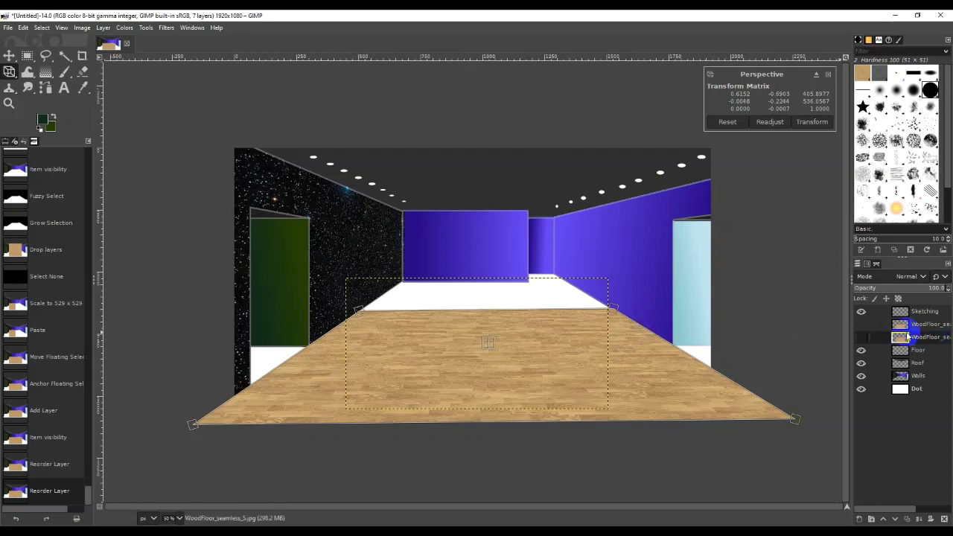
left_click(861, 339)
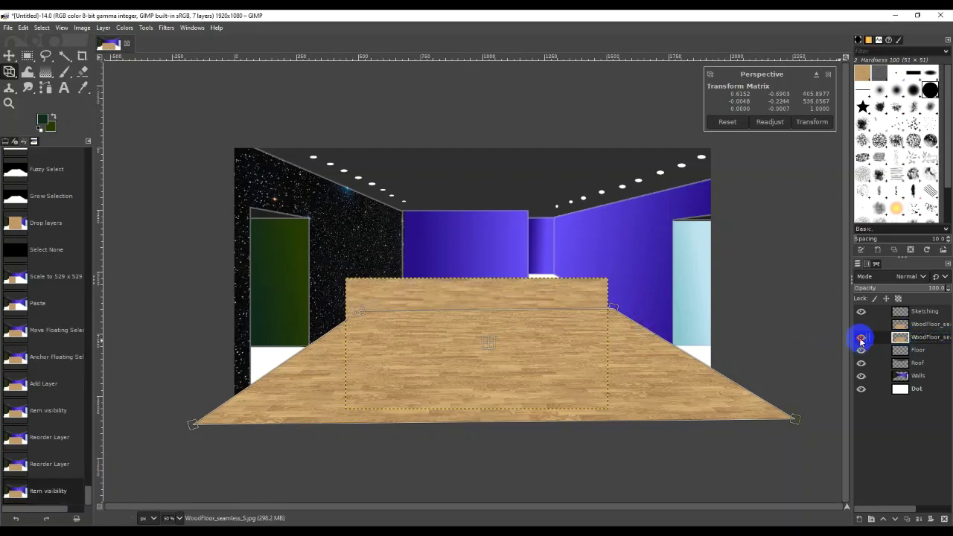
left_click(861, 339)
left_click(863, 326)
left_click(863, 327)
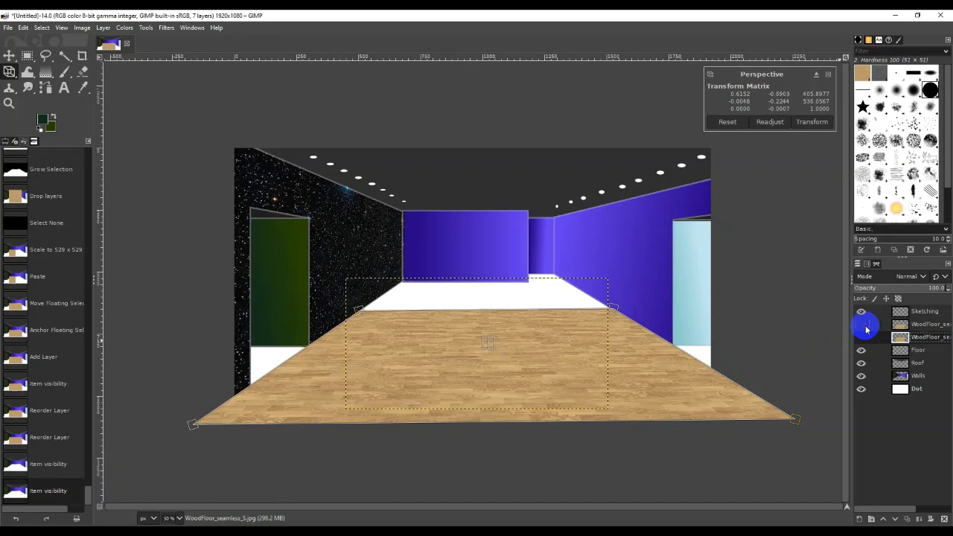
left_click(9, 56)
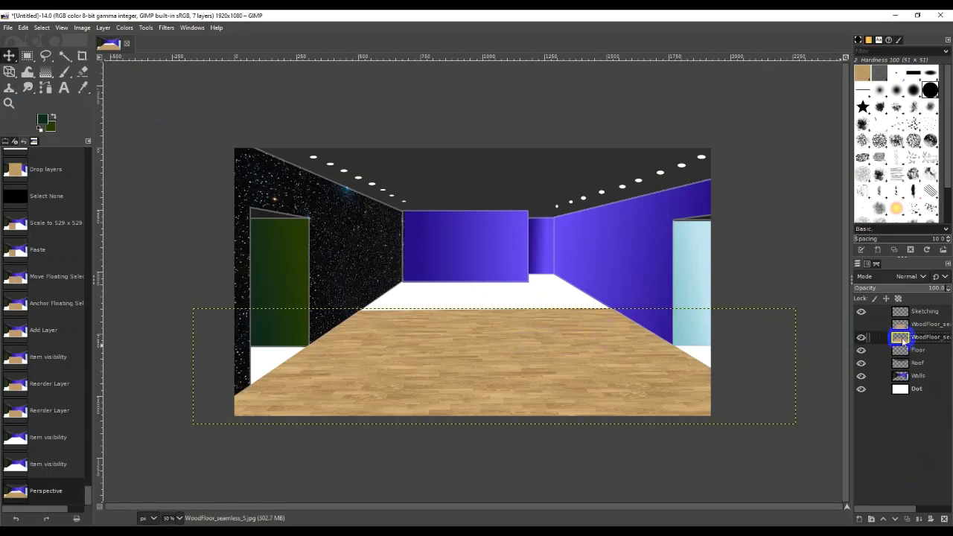
Show the wood floor copy layer and move it up so its lower edge meets the front floor piece's back edge
left_click(923, 324)
left_click(861, 324)
left_click(862, 324)
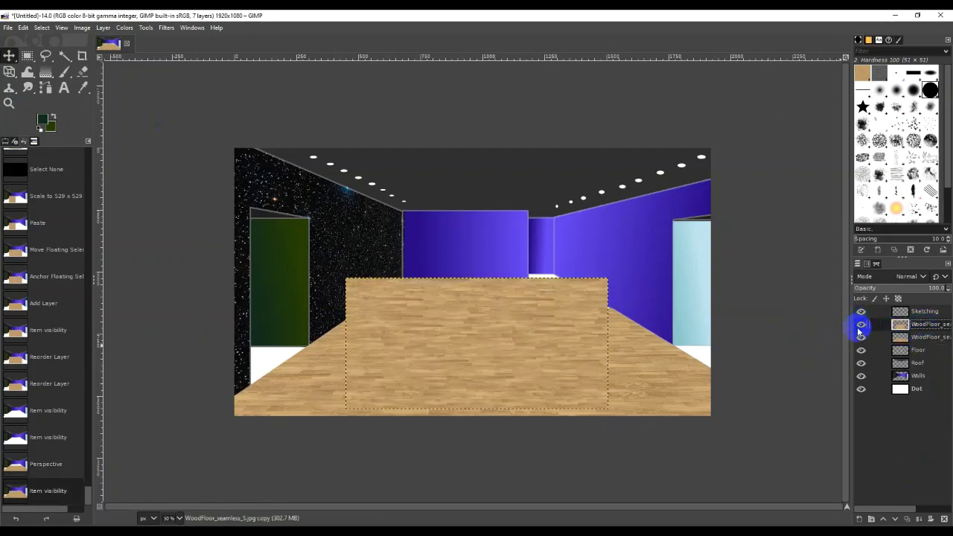
left_click_drag(512, 343, 521, 245)
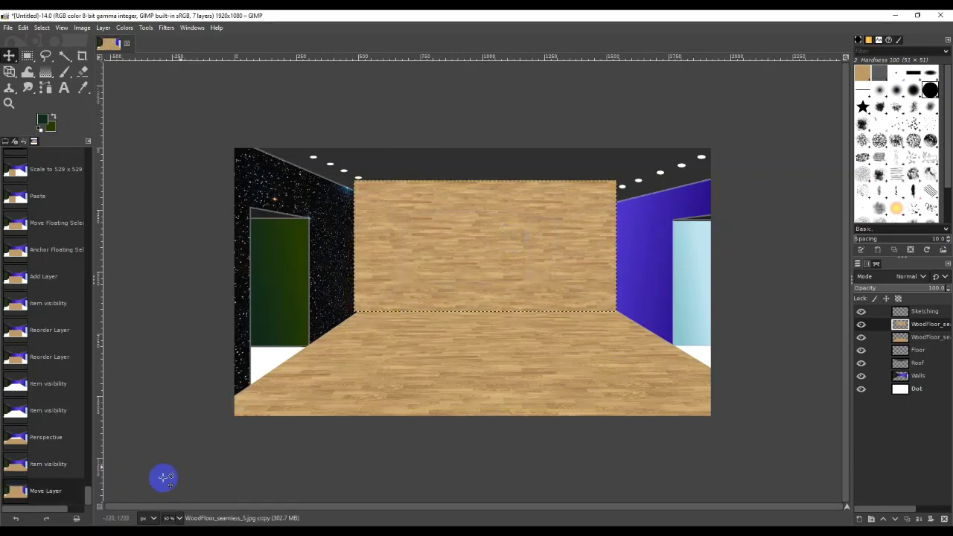
Use the Perspective tool on the wood floor copy to pull its two upper corners to the base of the back wall
left_click(177, 518)
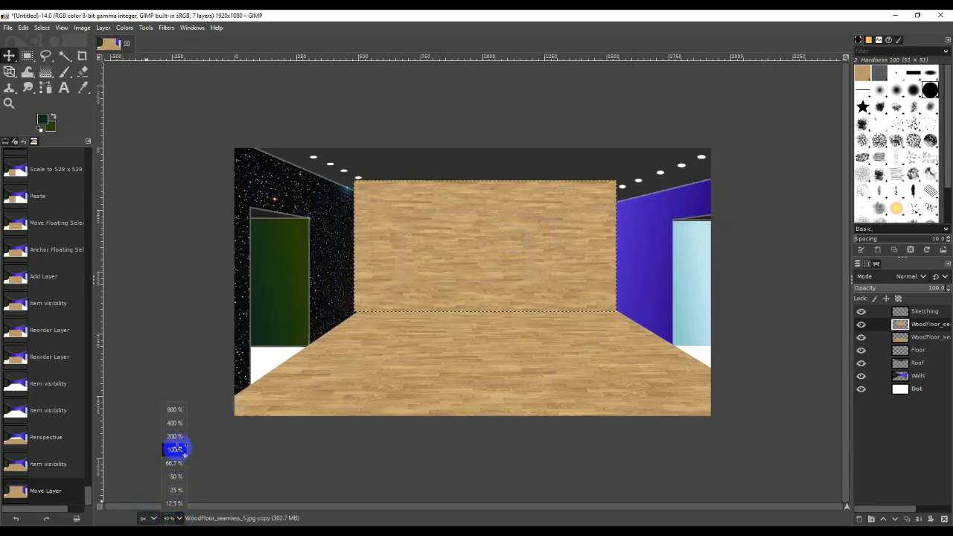
left_click(174, 450)
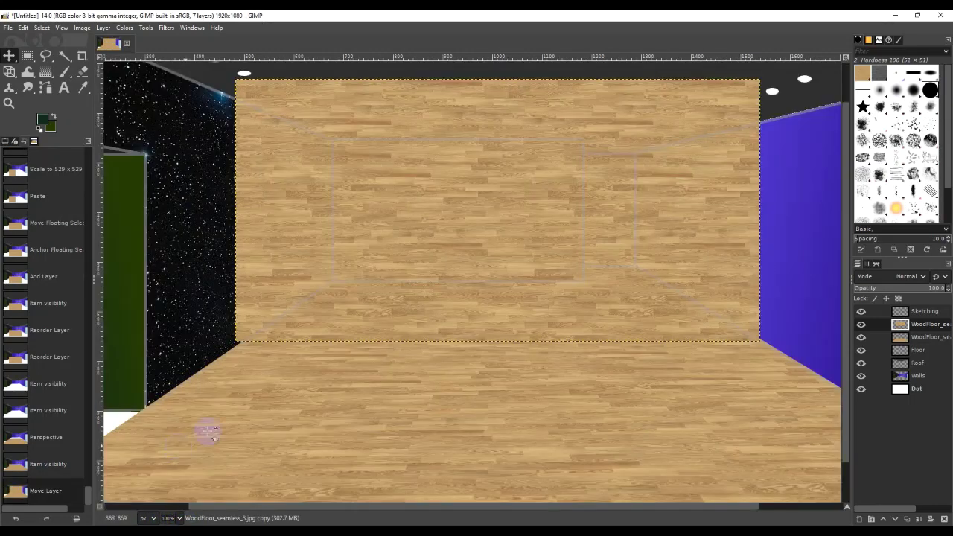
left_click(148, 30)
mouse_move(186, 63)
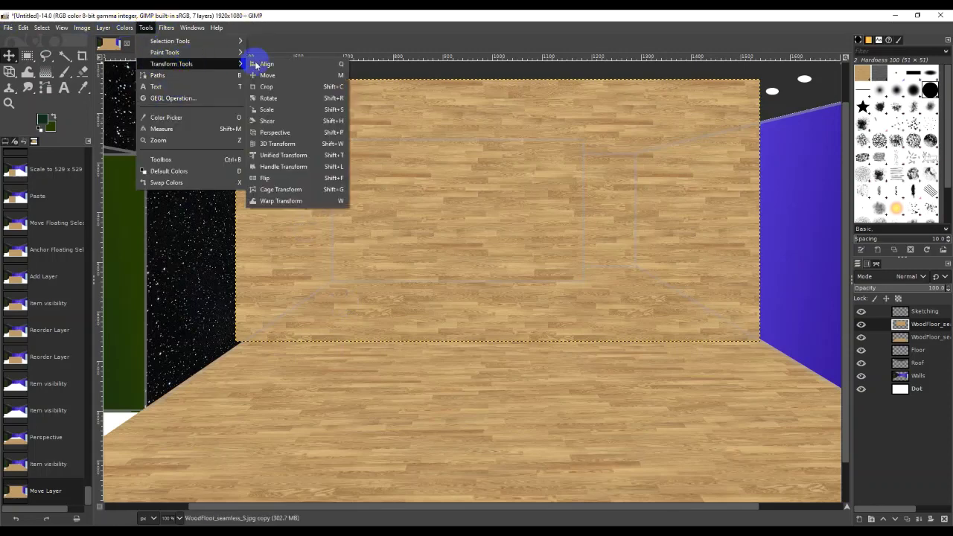
left_click(313, 132)
left_click_drag(238, 77, 324, 252)
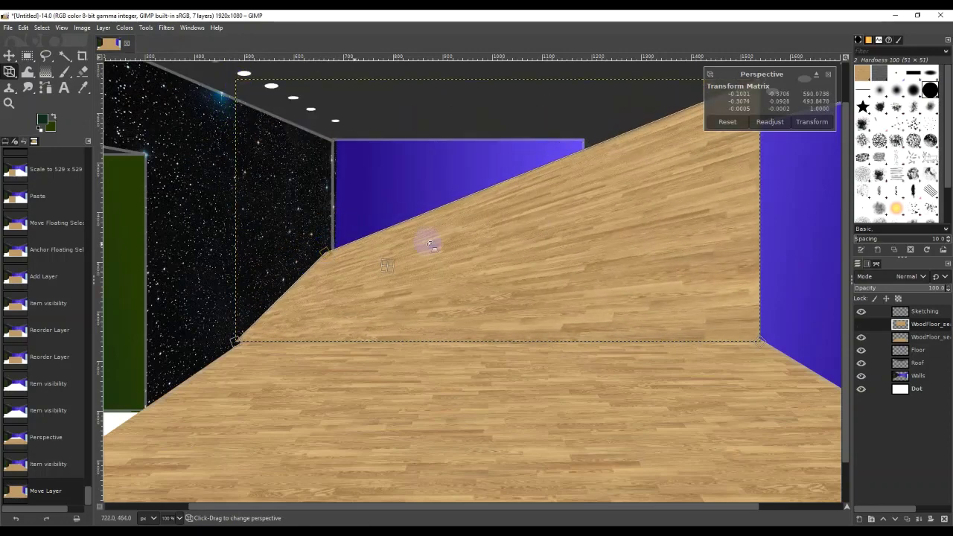
left_click(794, 122)
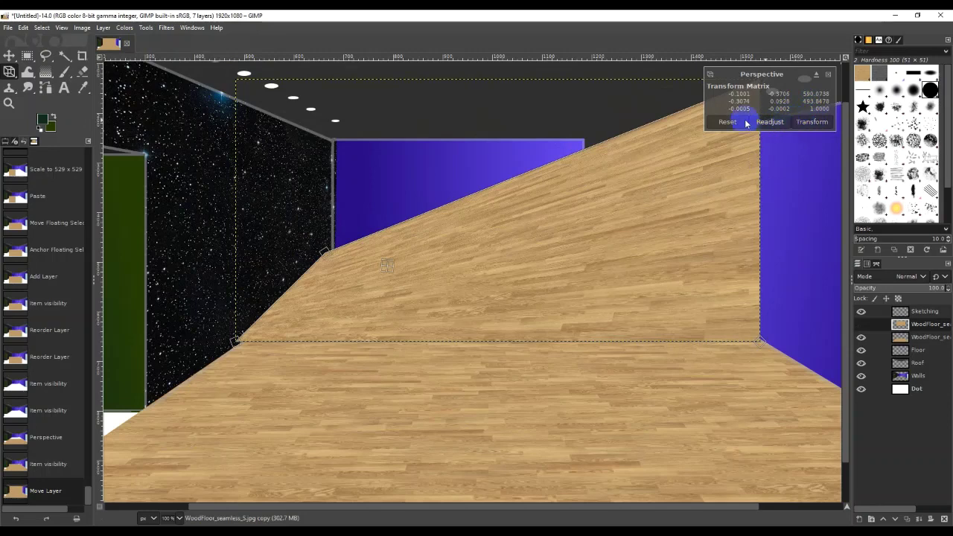
left_click_drag(727, 163, 607, 349)
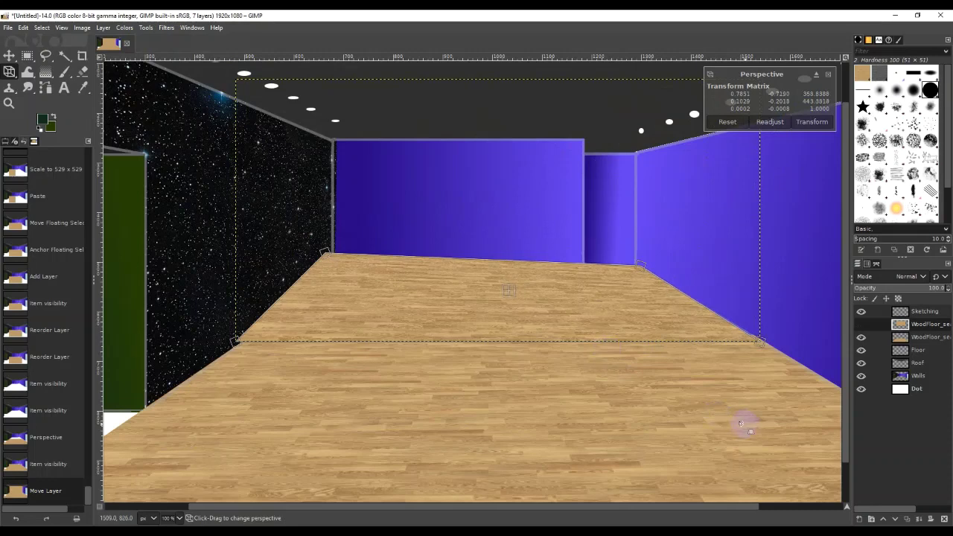
Fine-tune the copy's seam corners and back-left corner to follow the floor edges, and apply the perspective transform
mouse_move(761, 341)
left_mouse_down()
mouse_move(777, 332)
mouse_move(758, 336)
left_mouse_up()
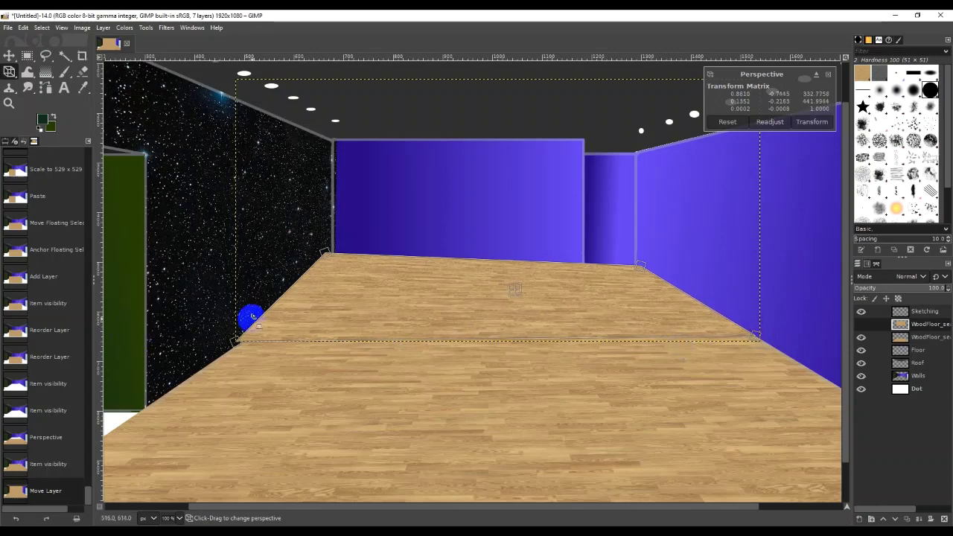
mouse_move(237, 338)
left_mouse_down()
mouse_move(253, 331)
mouse_move(242, 335)
mouse_move(249, 340)
mouse_move(228, 334)
mouse_move(242, 342)
left_mouse_up()
left_click(935, 451)
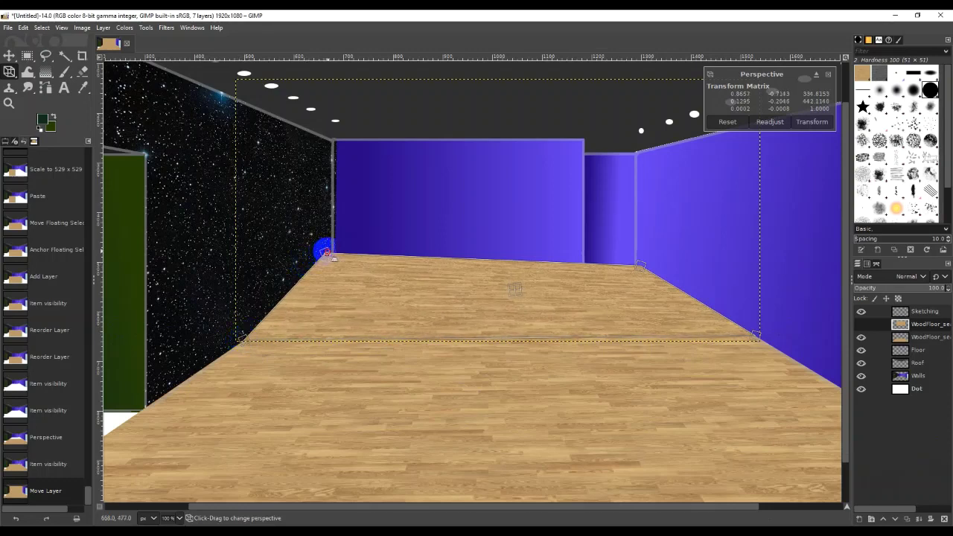
left_click_drag(335, 258, 355, 274)
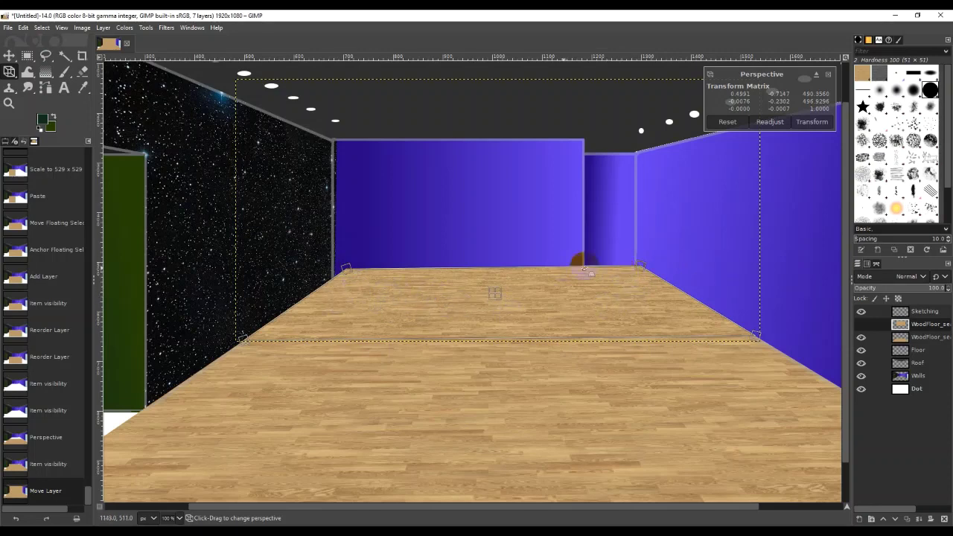
scroll(443, 391, "down", 2)
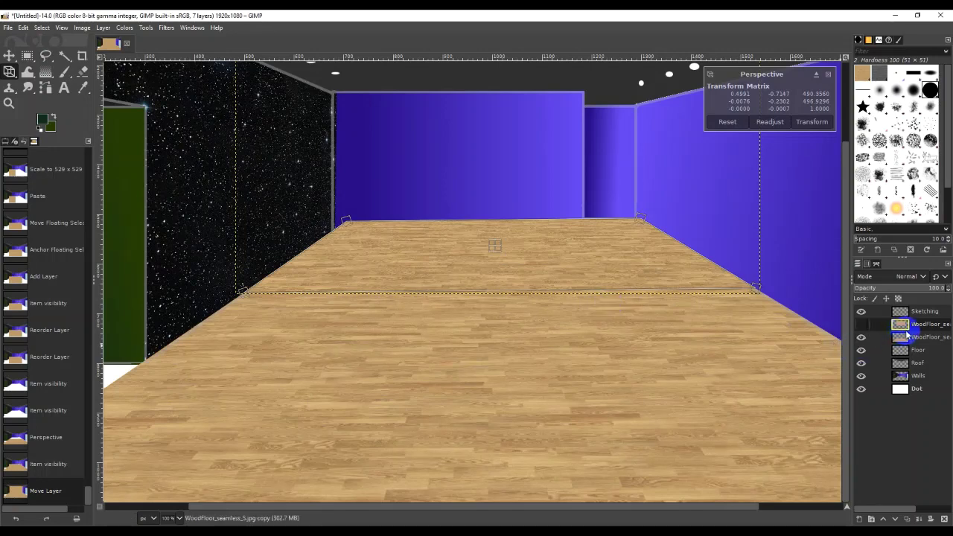
key("Return")
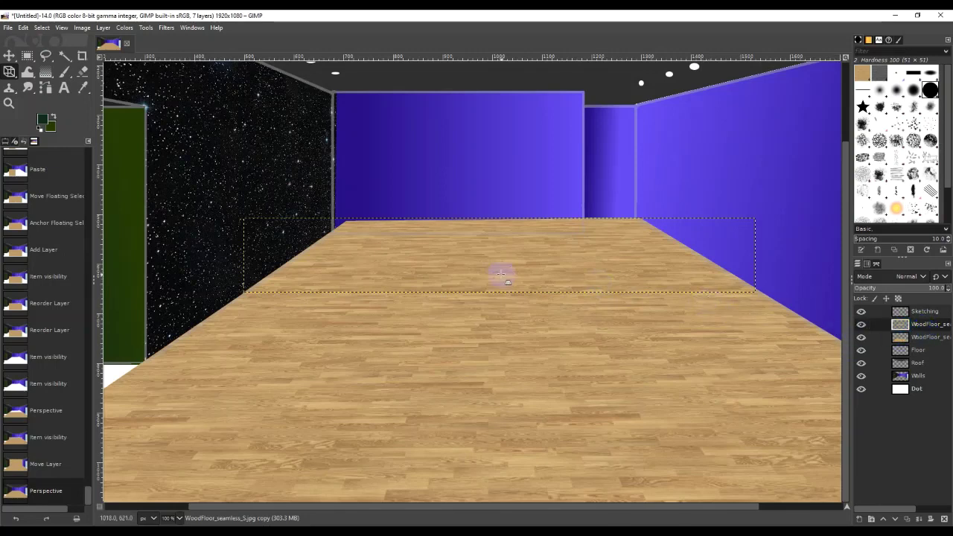
Paste a copy of the back floor piece and move it to the unfilled floor at the left doorway
left_click_drag(507, 506, 387, 501)
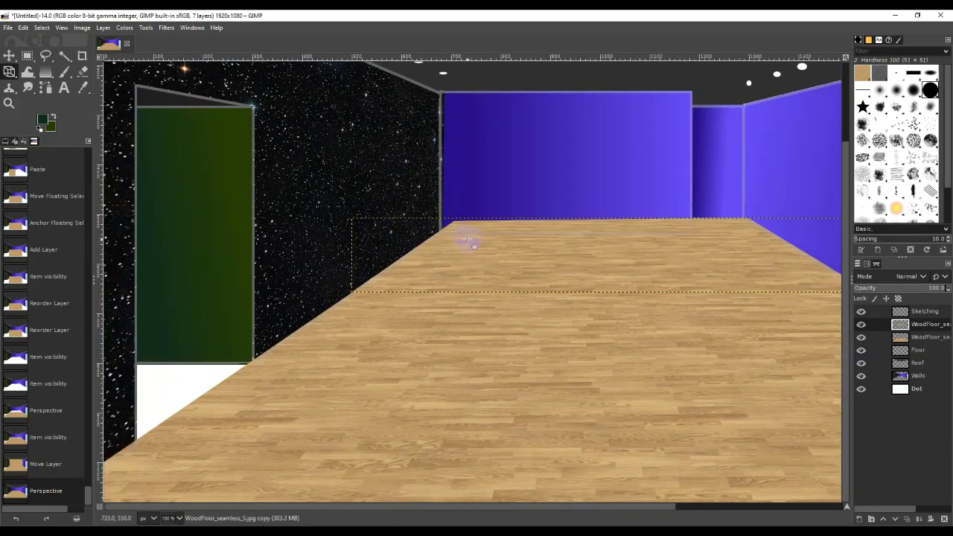
key("ctrl+c")
key("ctrl+v")
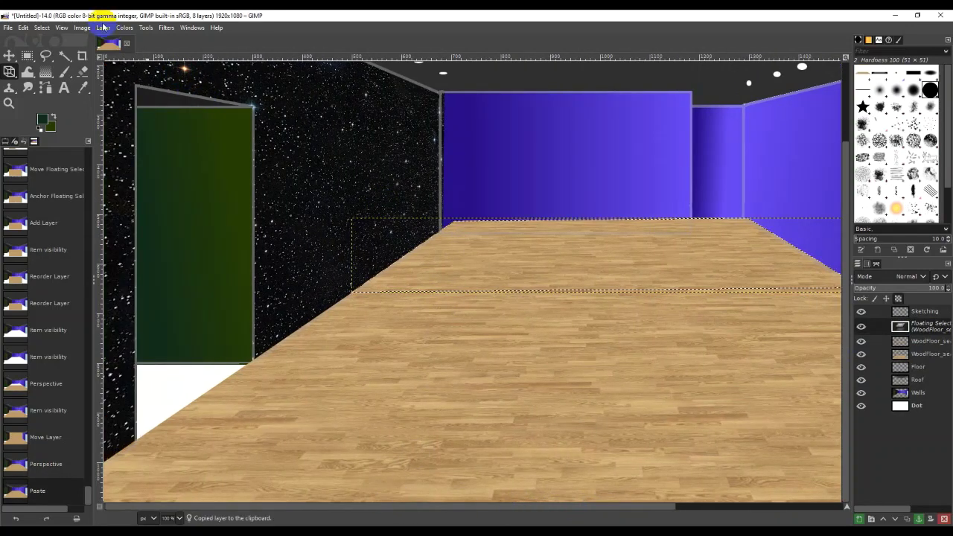
left_click(9, 56)
left_click_drag(536, 251, 117, 385)
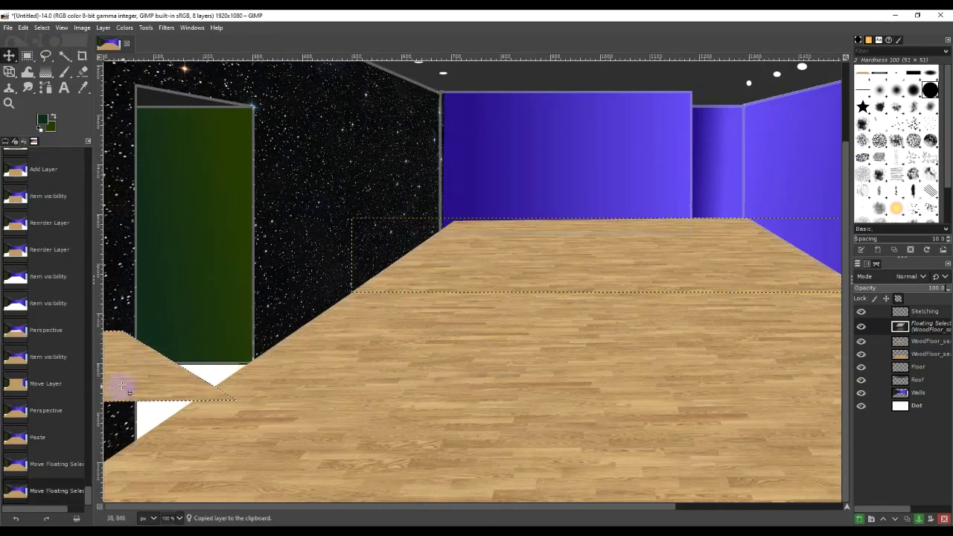
Try to distort the pasted floor piece in perspective by fitting its two right corners around the left doorway's floor gap
key("shift+p")
left_click(126, 388)
left_click_drag(236, 400, 138, 445)
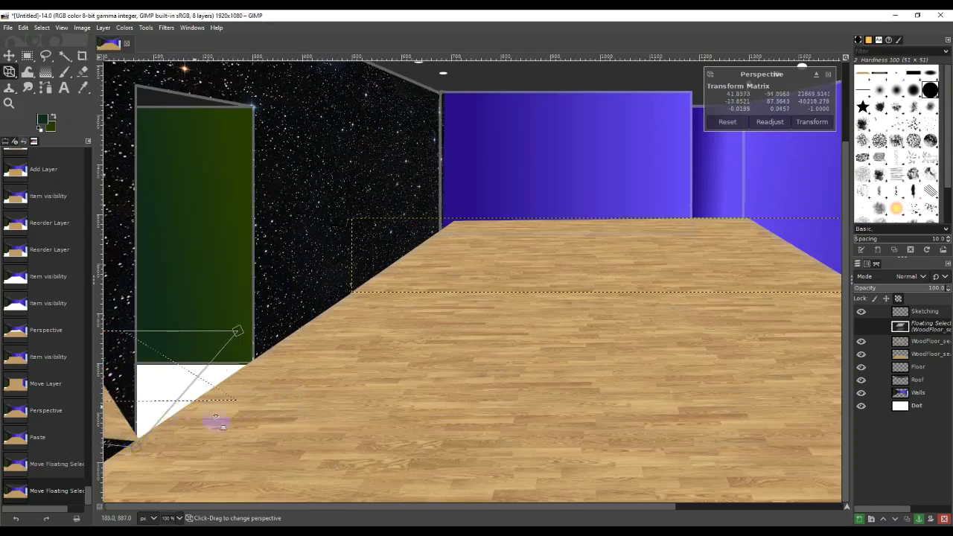
left_click(178, 518)
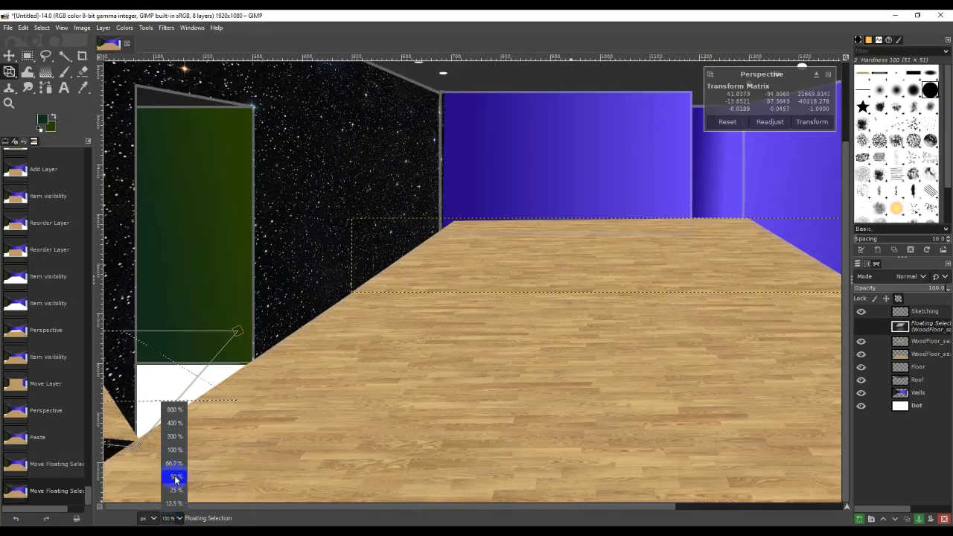
left_click(179, 462)
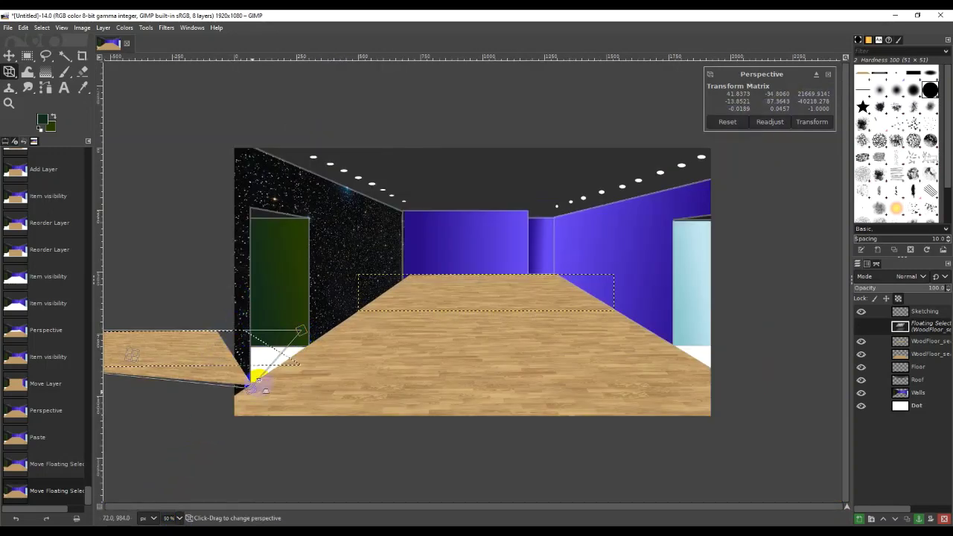
left_click_drag(300, 331, 421, 352)
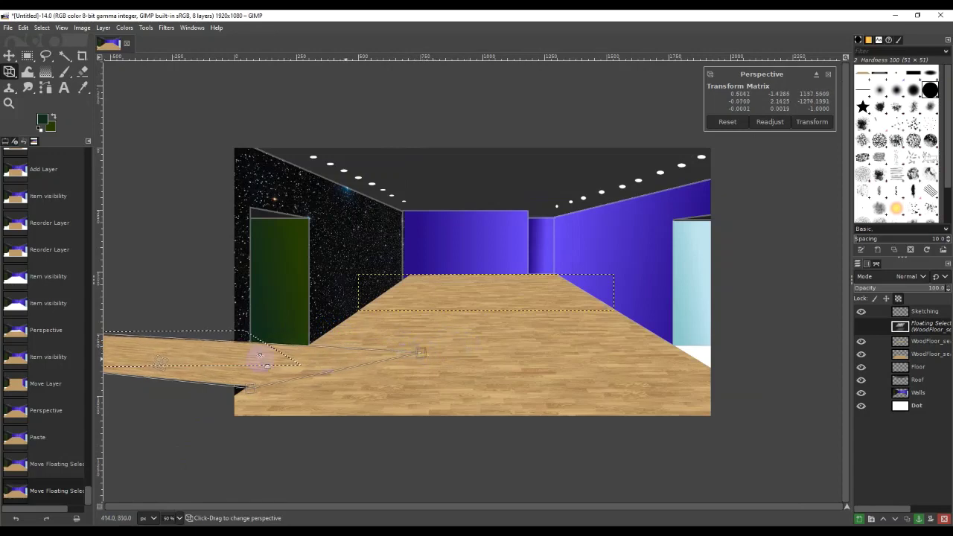
Adjust the pasted piece's left corners and upper-right corner to cover the doorway gap, and apply the perspective transform
left_click(181, 517)
left_click(174, 490)
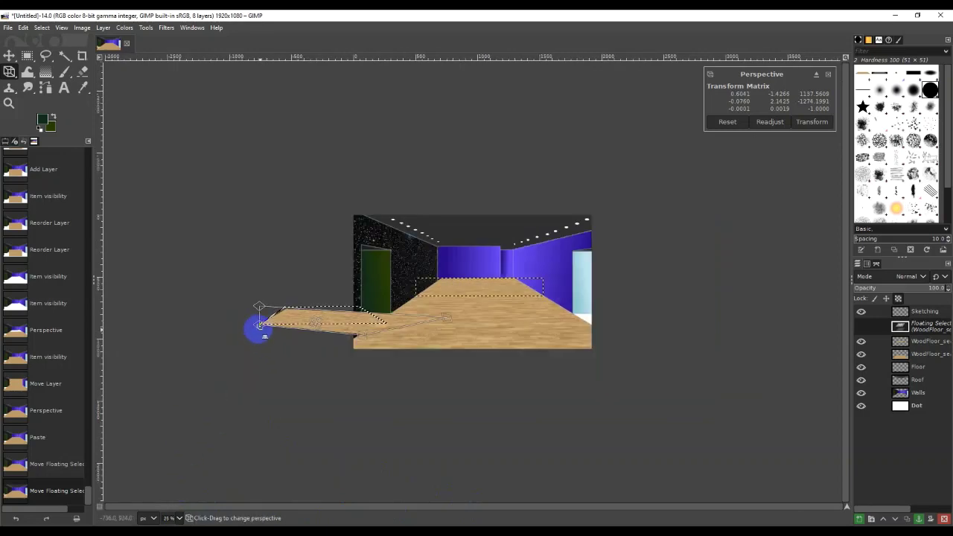
mouse_move(276, 327)
left_mouse_down()
mouse_move(326, 327)
mouse_move(284, 330)
left_mouse_up()
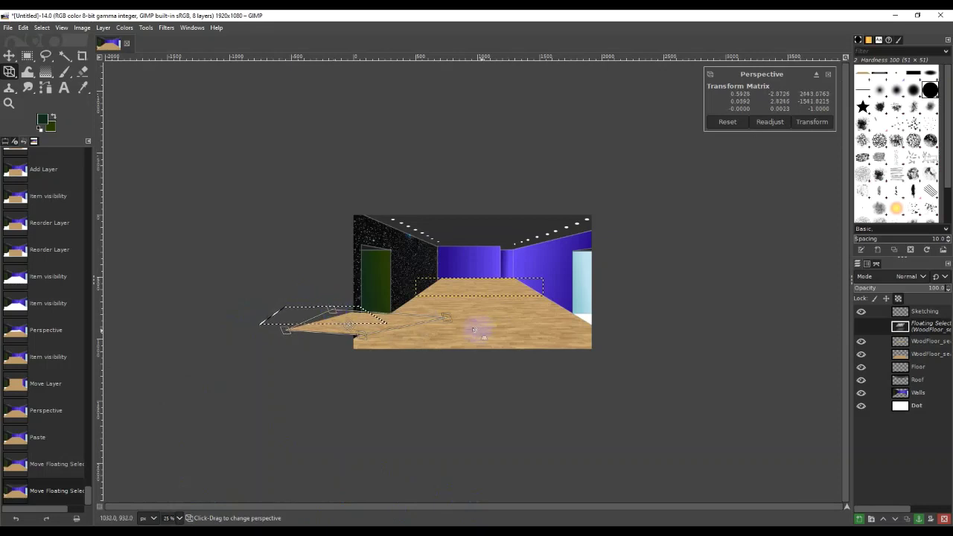
left_click_drag(447, 319, 433, 315)
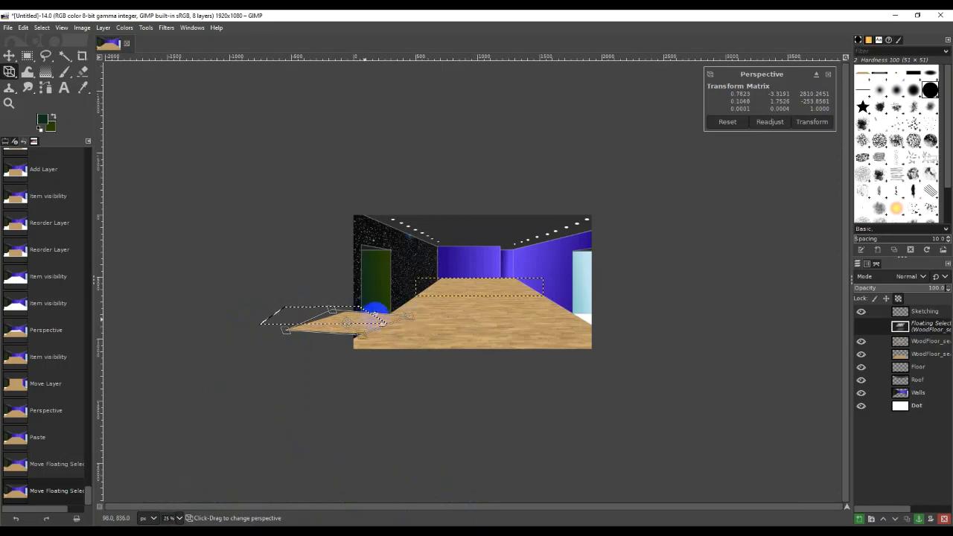
left_click(286, 333)
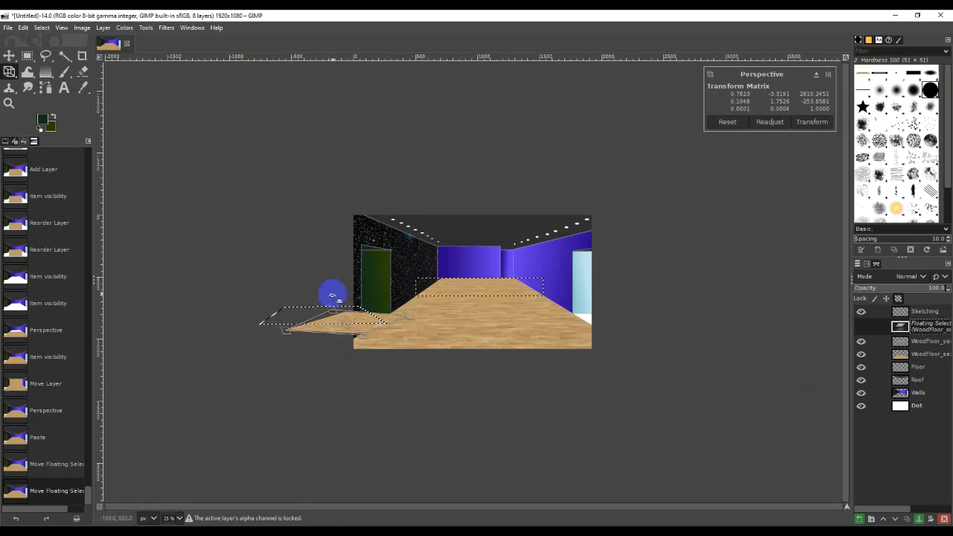
left_click(8, 55)
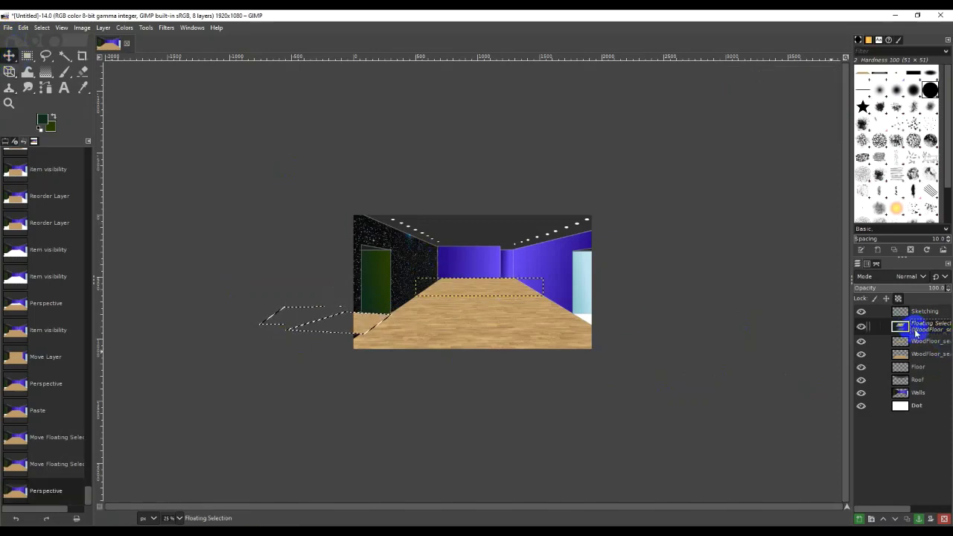
Delete the pasted floor piece at the left doorway
left_click(613, 286)
left_click(624, 278)
left_click(917, 362)
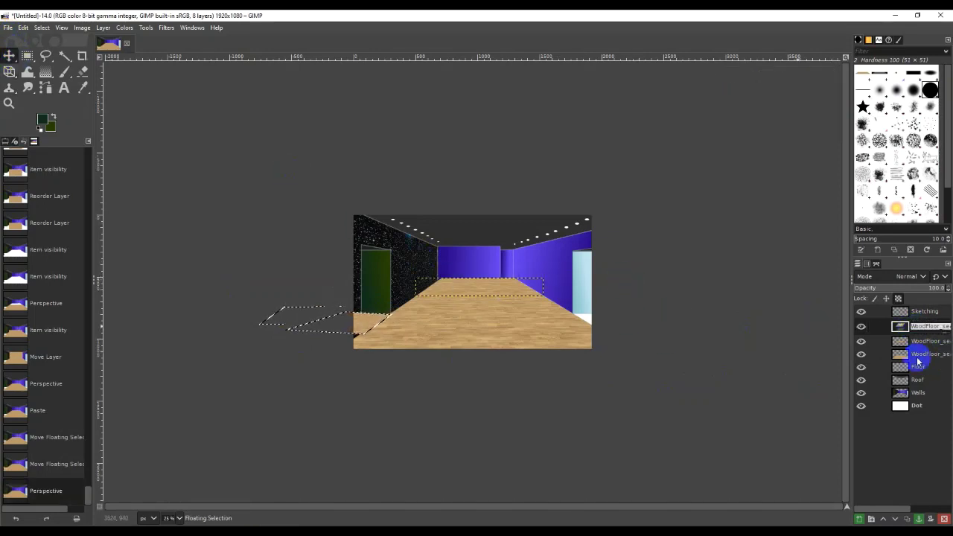
left_click(942, 519)
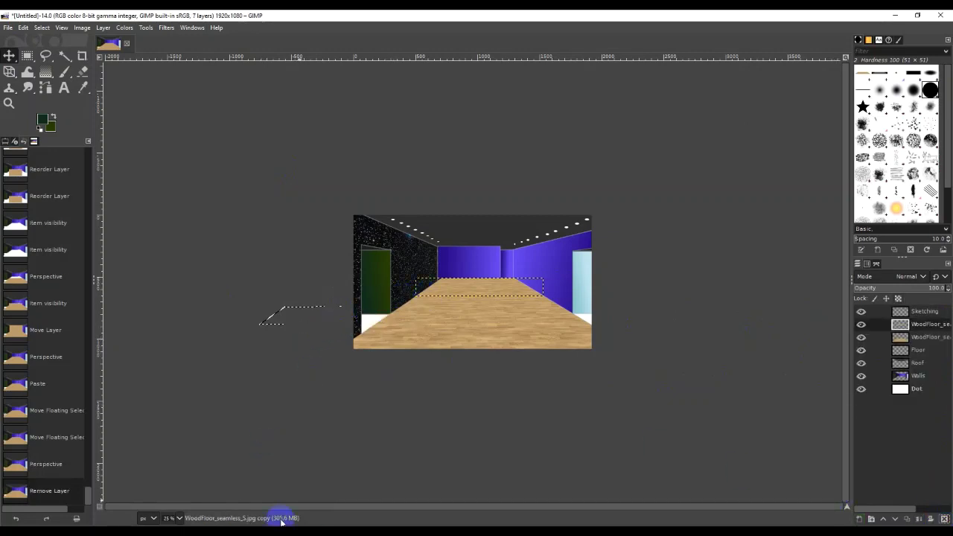
Bring the seamless wood floor texture from the Textures folder into the room image as a new layer
left_click(181, 520)
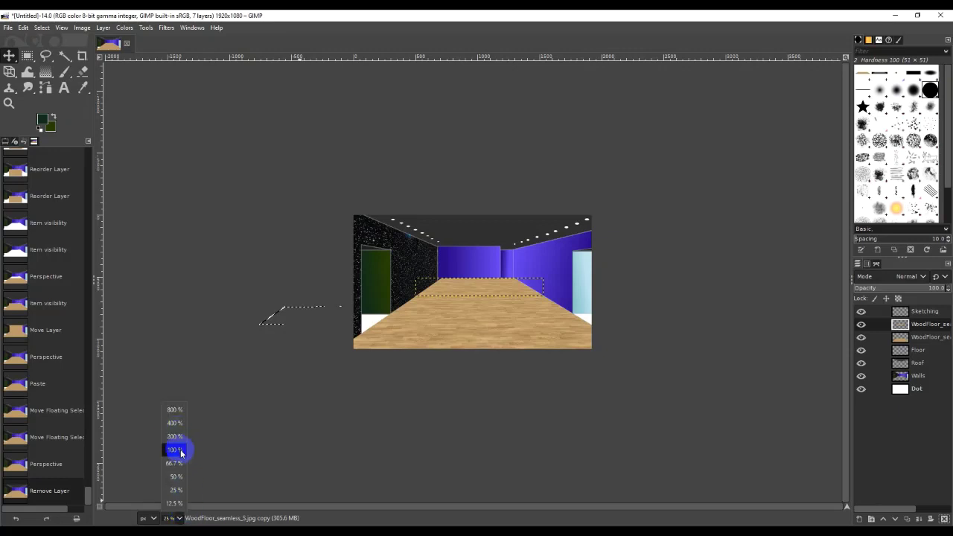
left_click(179, 481)
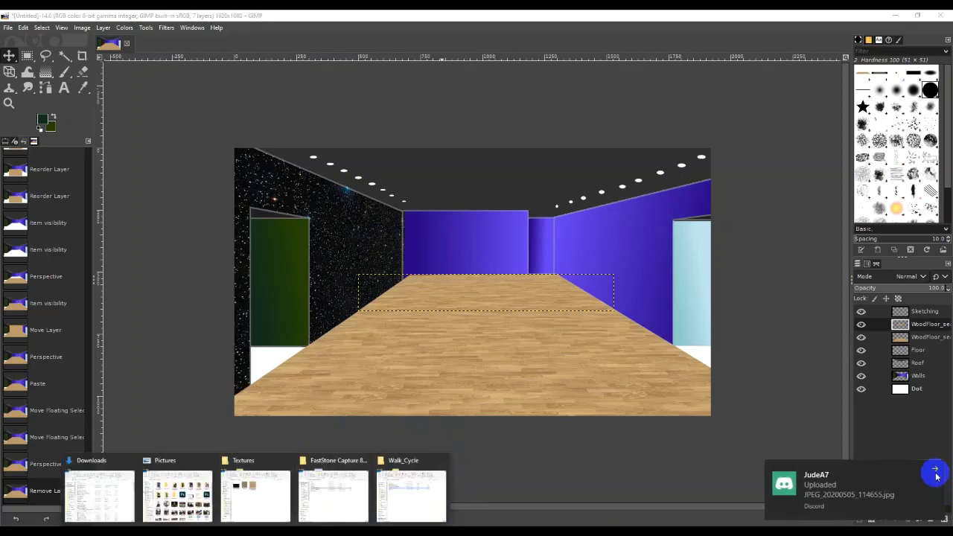
mouse_move(264, 525)
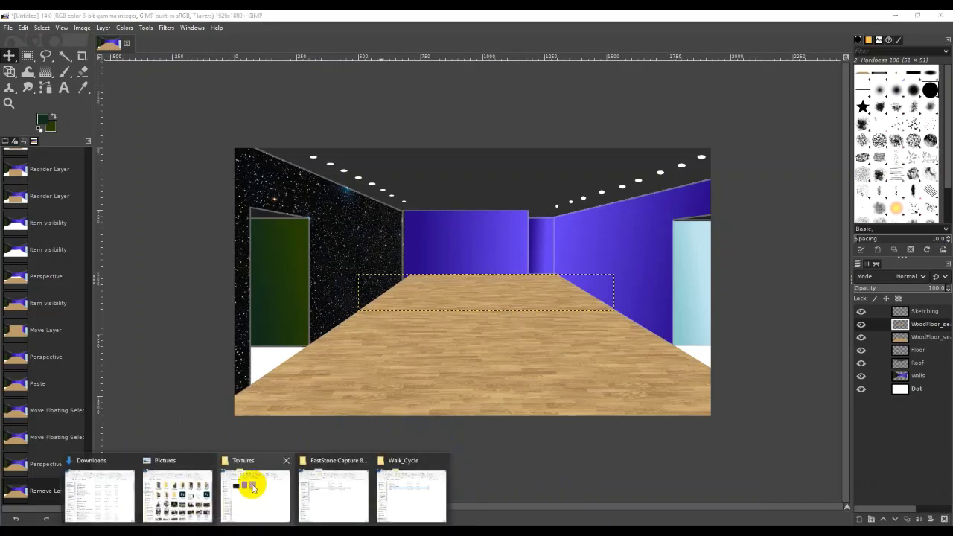
left_click(253, 488)
left_click_drag(313, 261, 654, 359)
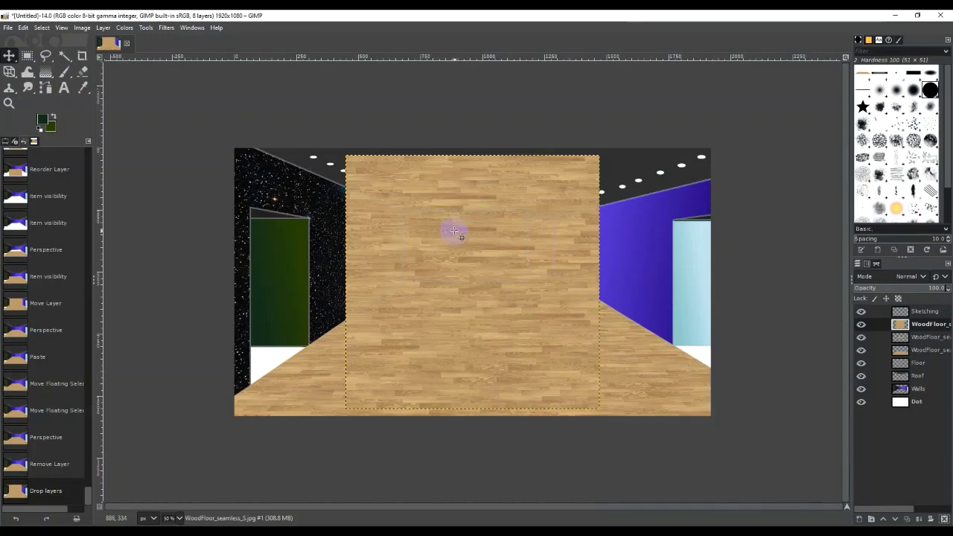
Distort the new wood texture in perspective, pulling its four corners in around the floor gap at the left doorway
key("shift+p")
left_click(442, 277)
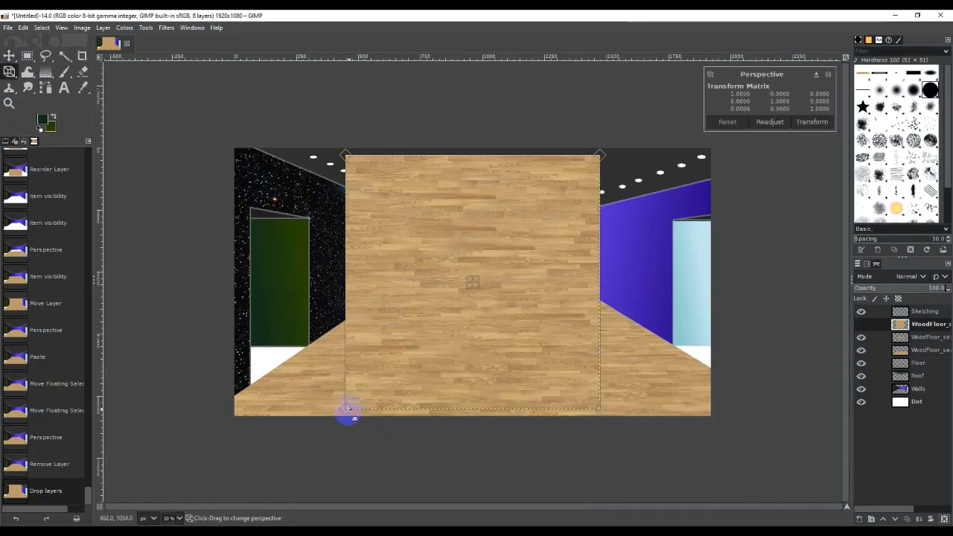
left_click_drag(345, 408, 192, 383)
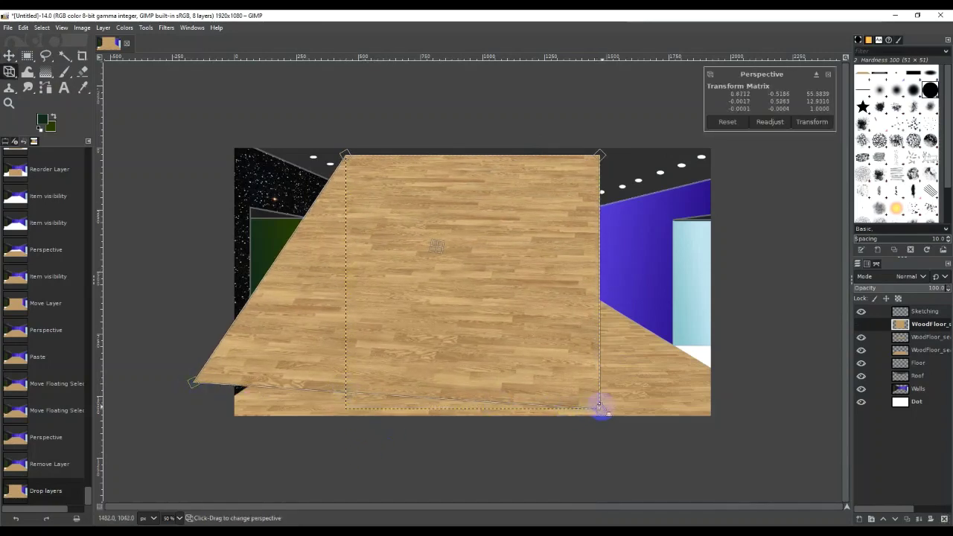
left_click_drag(600, 406, 257, 386)
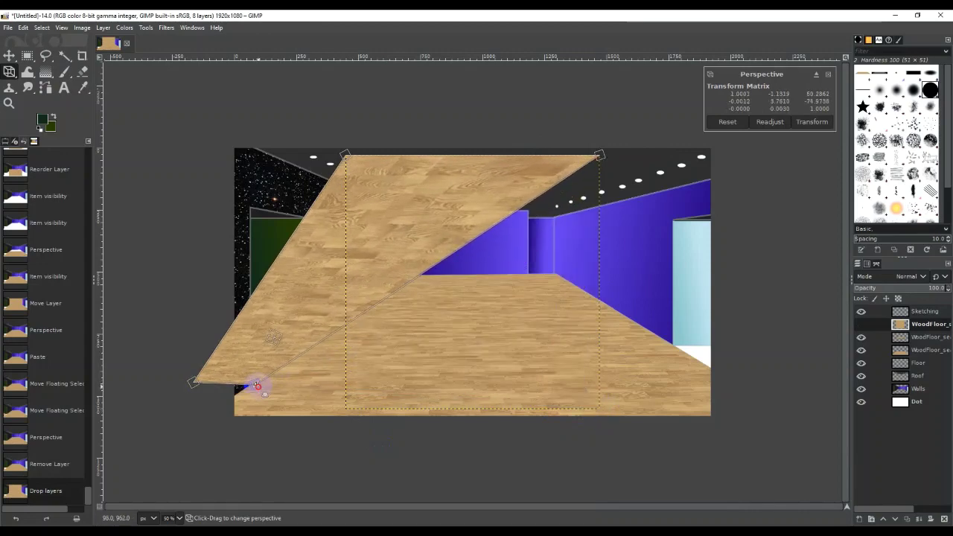
left_click_drag(599, 157, 320, 340)
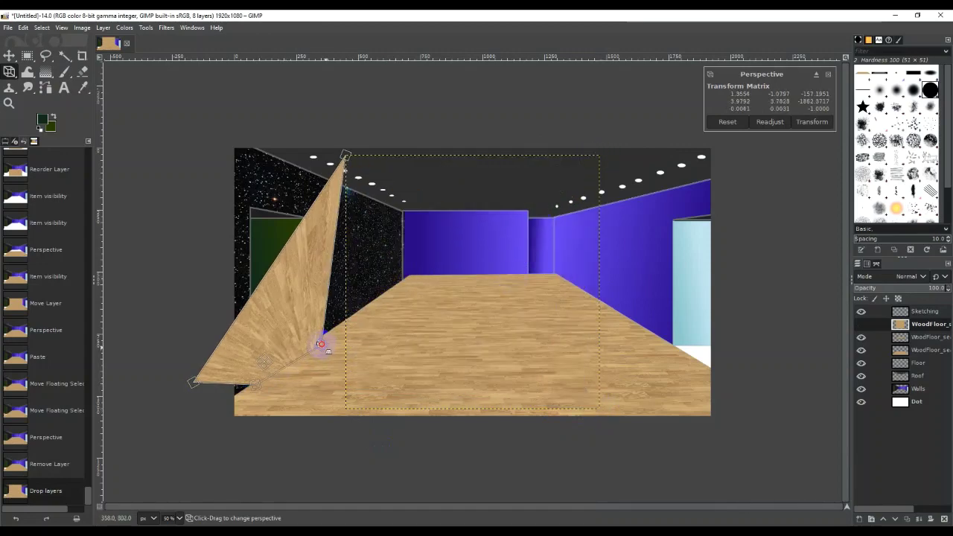
left_click_drag(344, 156, 175, 319)
Reshape the texture with its upper-right and both left corners, giving it a level back edge and an outward-slanting left edge
left_click_drag(320, 346, 354, 314)
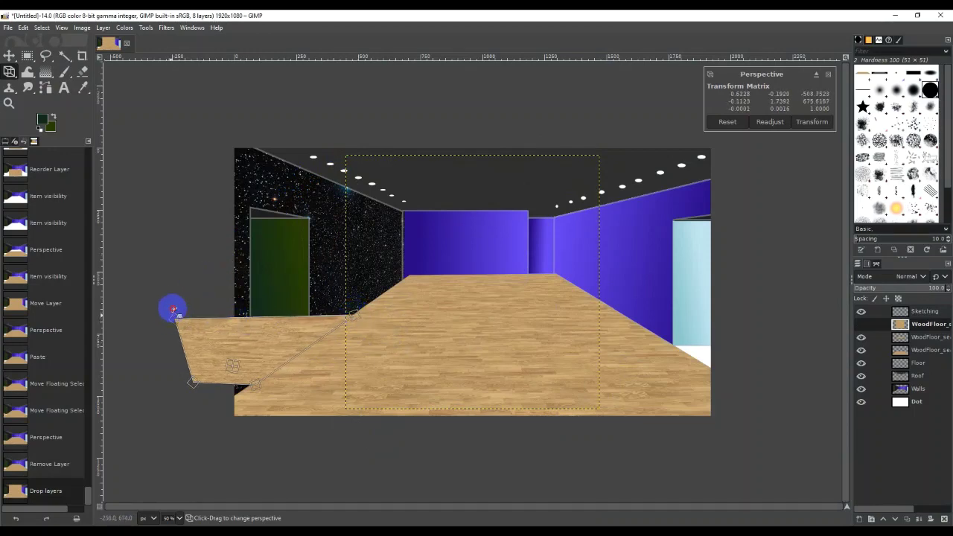
mouse_move(172, 311)
left_mouse_down()
mouse_move(174, 298)
mouse_move(171, 337)
mouse_move(187, 313)
left_mouse_up()
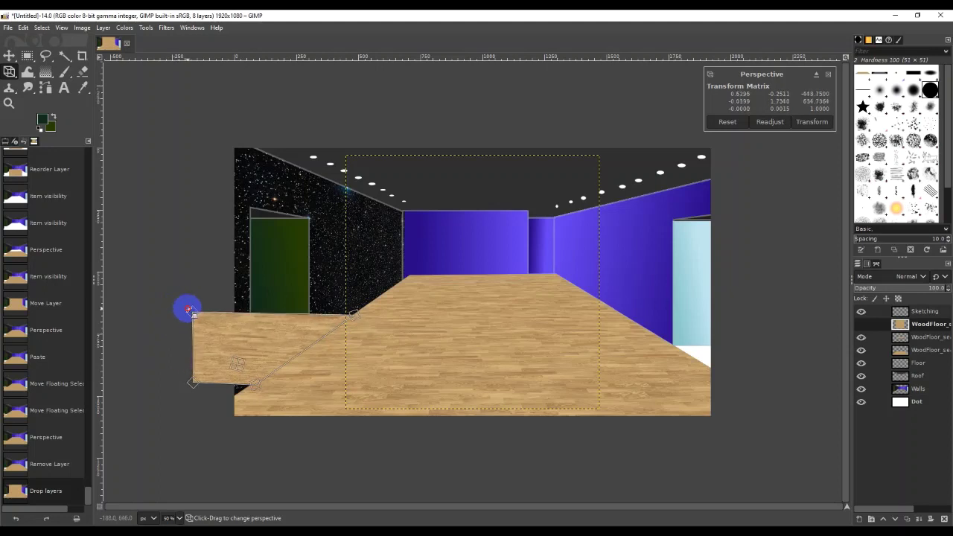
left_click_drag(191, 380, 154, 385)
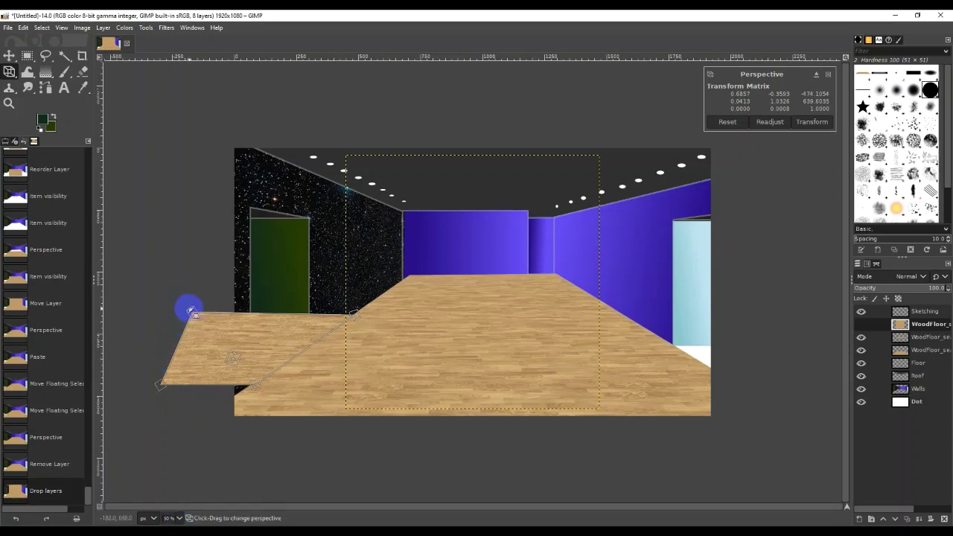
mouse_move(187, 313)
left_mouse_down()
mouse_move(198, 381)
mouse_move(190, 314)
left_mouse_up()
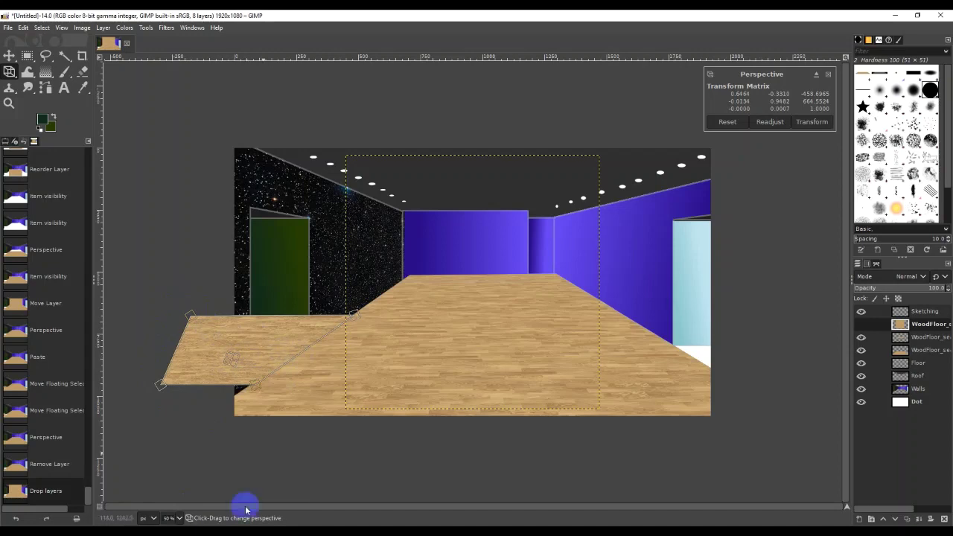
Fine-tune the texture's two right corners along the left wall's floor line and apply the perspective transform
left_click(184, 517)
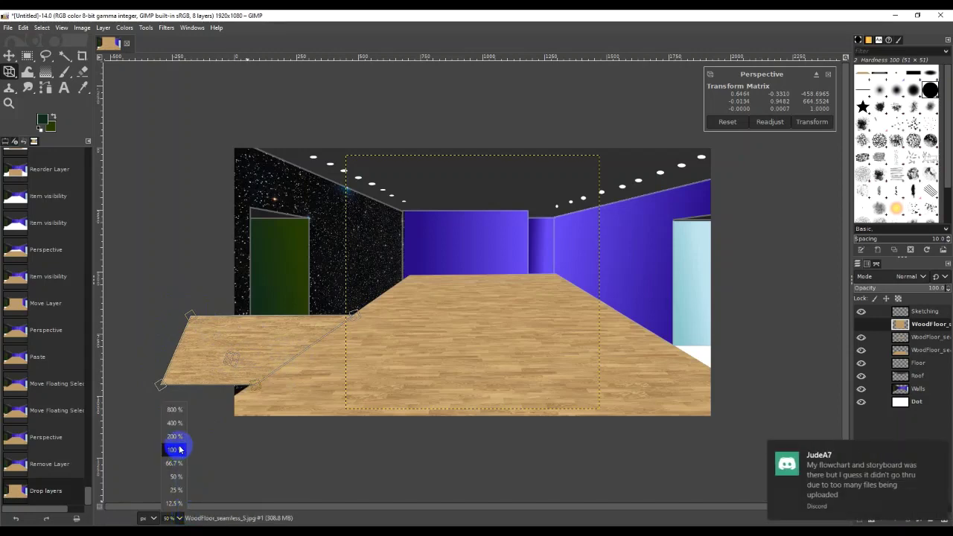
left_click(175, 450)
left_click(931, 449)
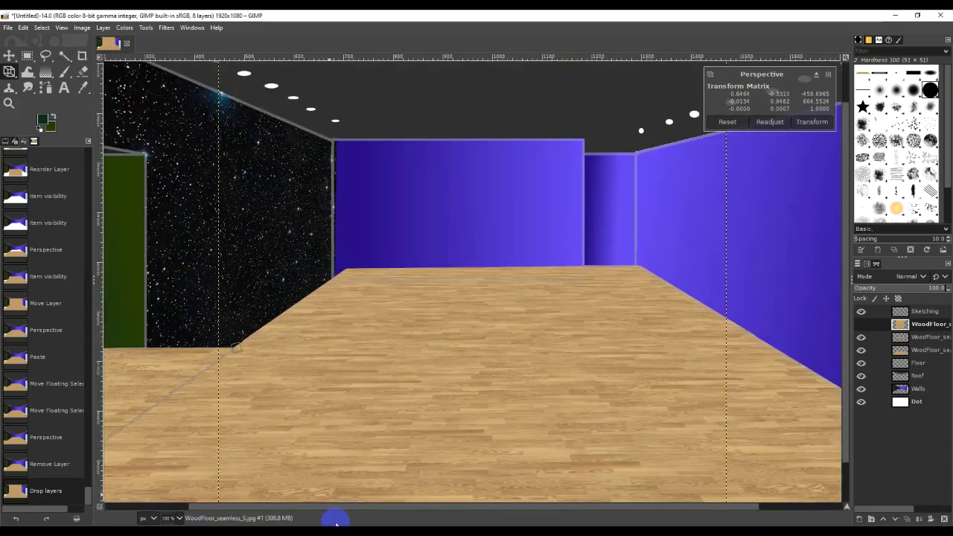
left_click_drag(336, 508, 187, 505)
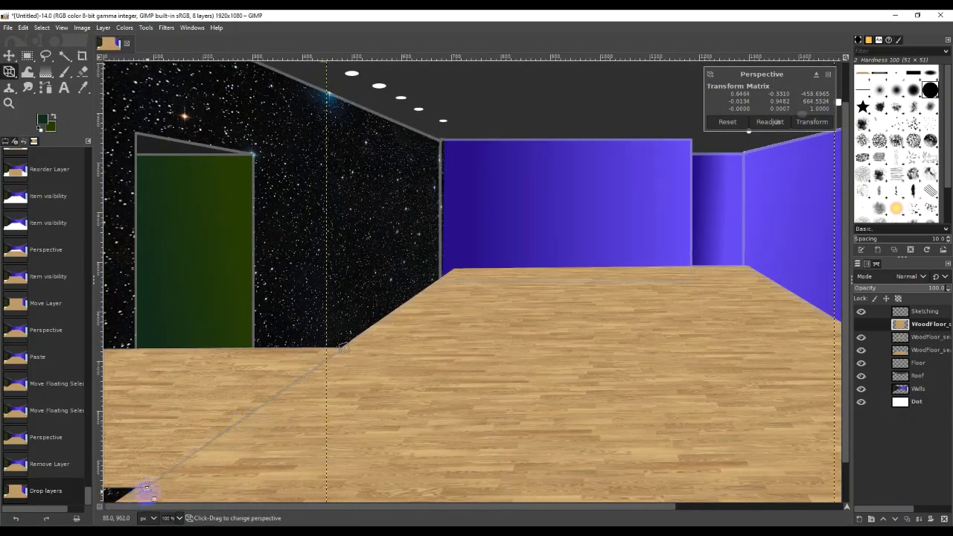
mouse_move(146, 489)
left_mouse_down()
mouse_move(131, 484)
mouse_move(139, 491)
left_mouse_up()
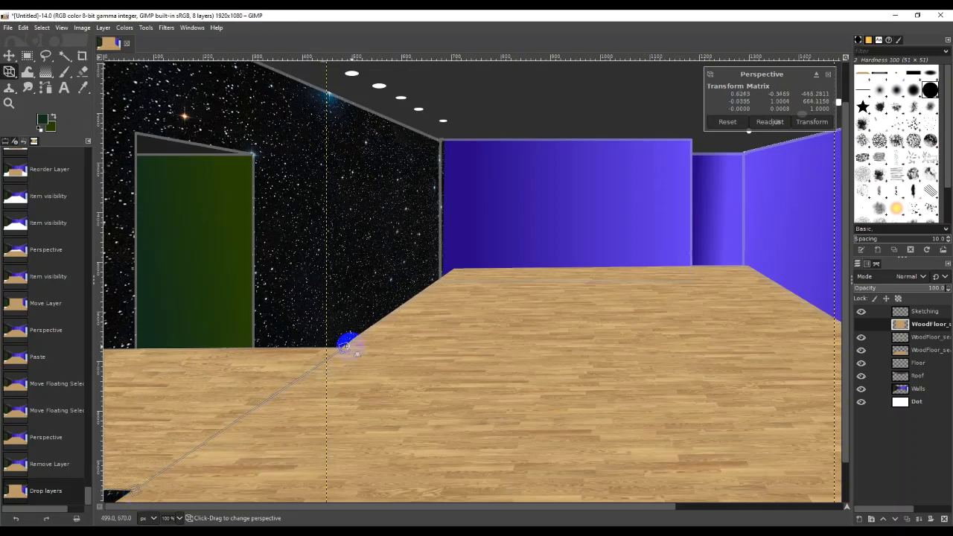
mouse_move(346, 344)
left_mouse_down()
mouse_move(232, 383)
mouse_move(270, 383)
mouse_move(368, 326)
mouse_move(341, 350)
left_mouse_up()
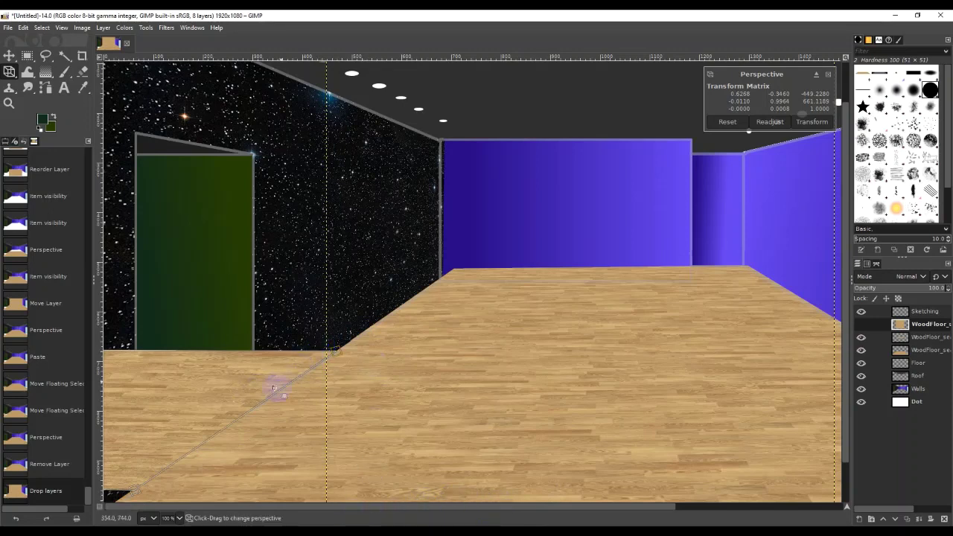
left_click(178, 518)
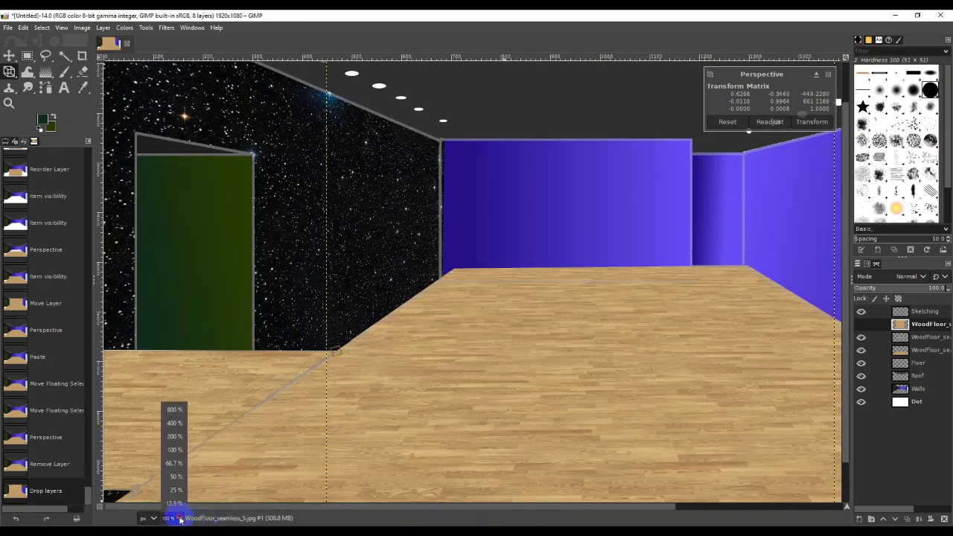
left_click(171, 465)
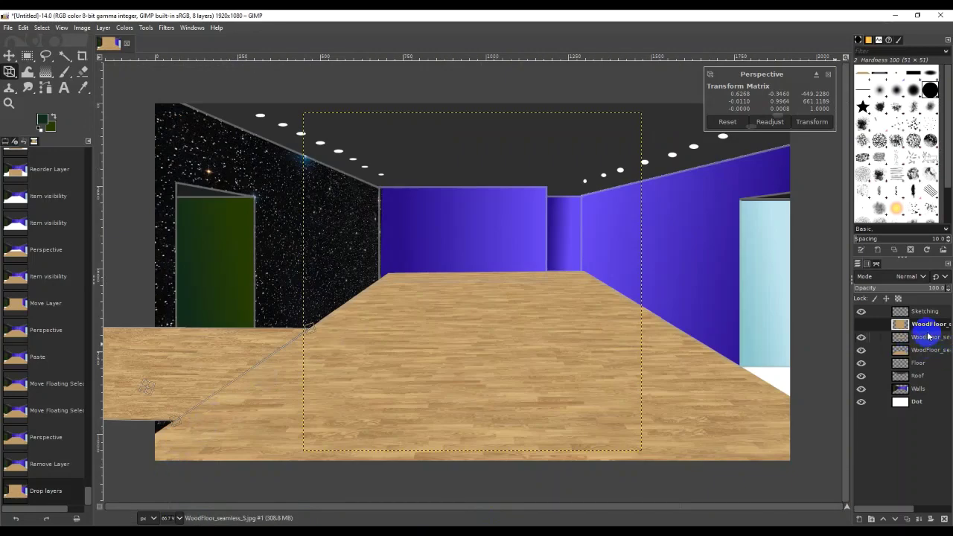
left_click(428, 322)
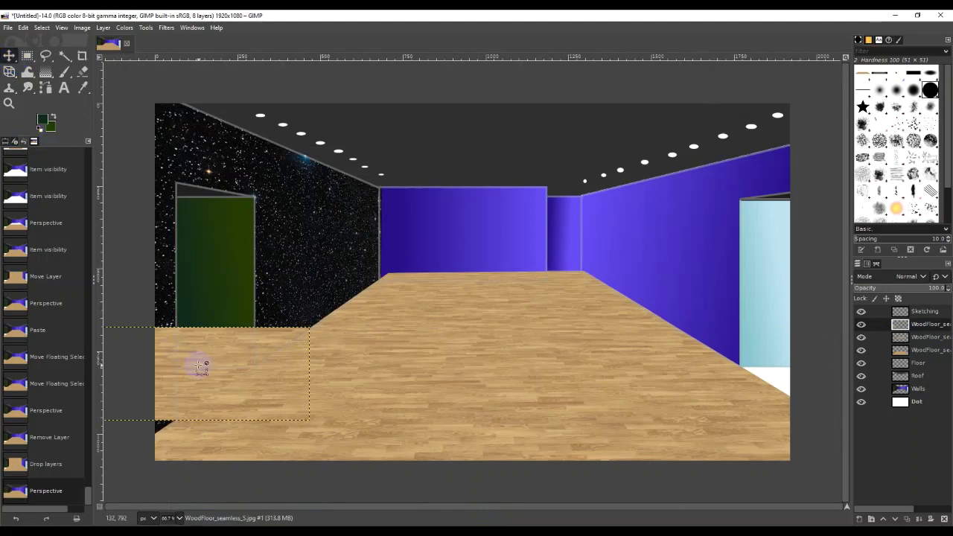
Paste a copy of the left doorway floor piece and move it to the right side of the room
key("ctrl+c")
key("ctrl+v")
left_click_drag(212, 363, 647, 357)
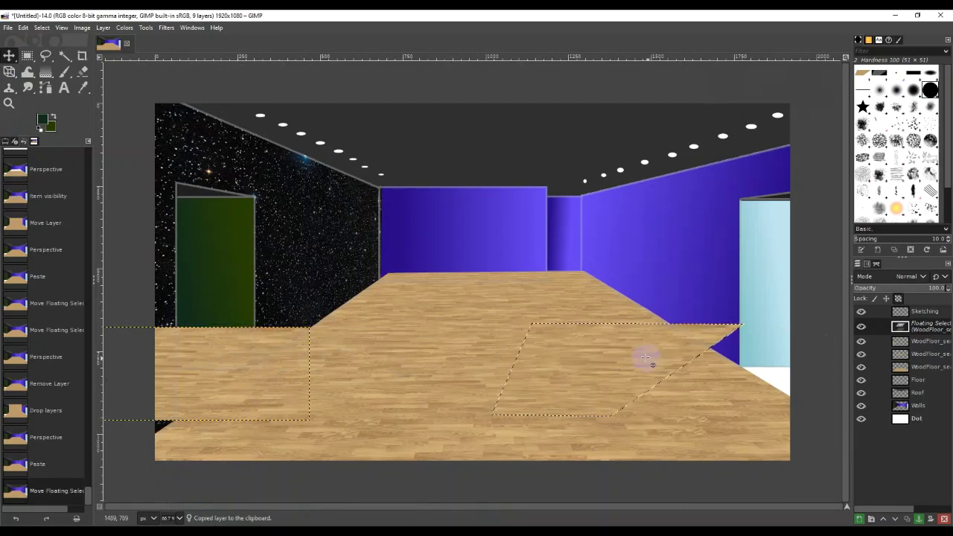
Flip the pasted floor piece horizontally
left_click(161, 28)
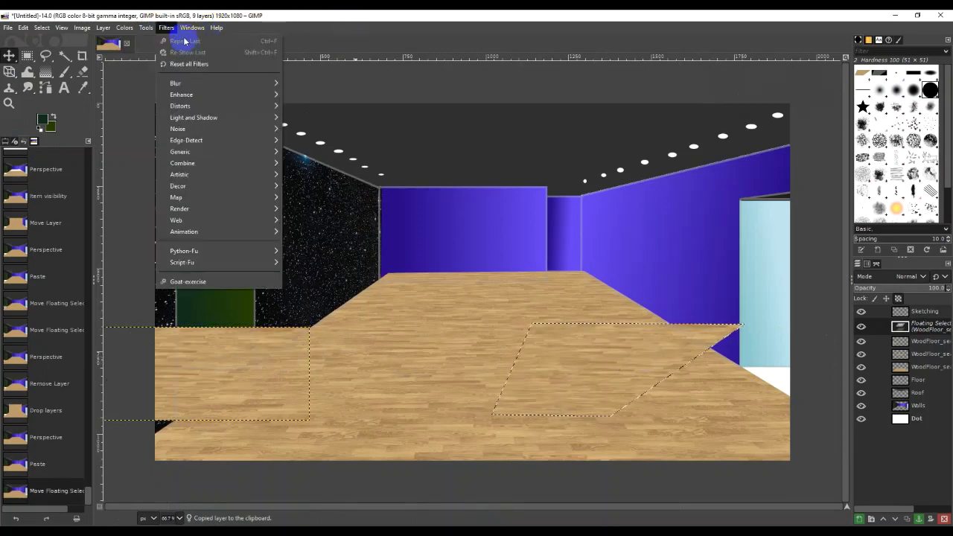
mouse_move(147, 28)
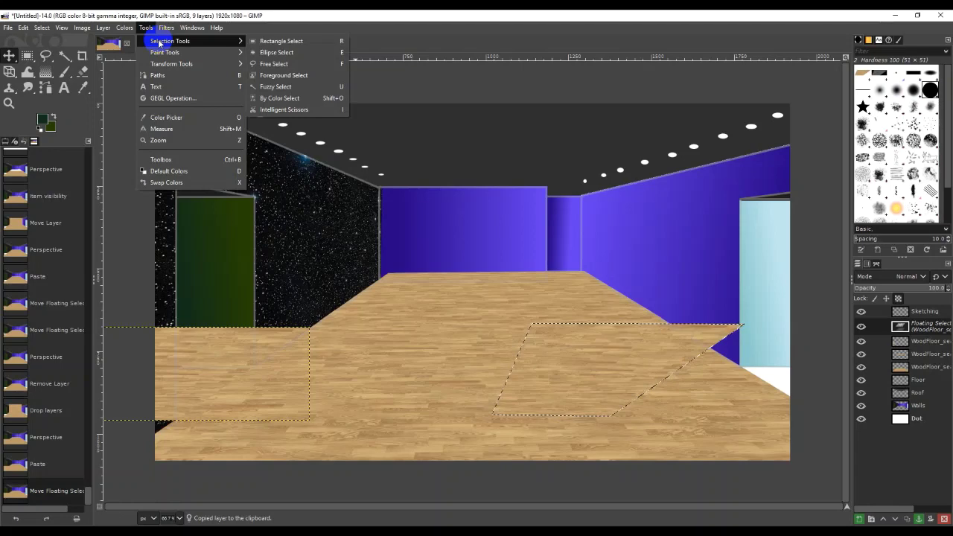
mouse_move(202, 64)
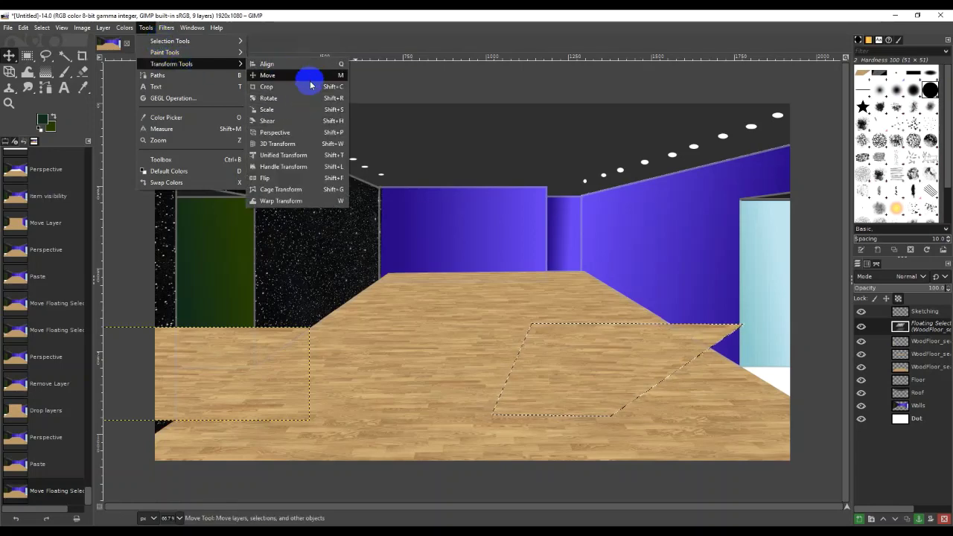
left_click(933, 470)
left_click(149, 27)
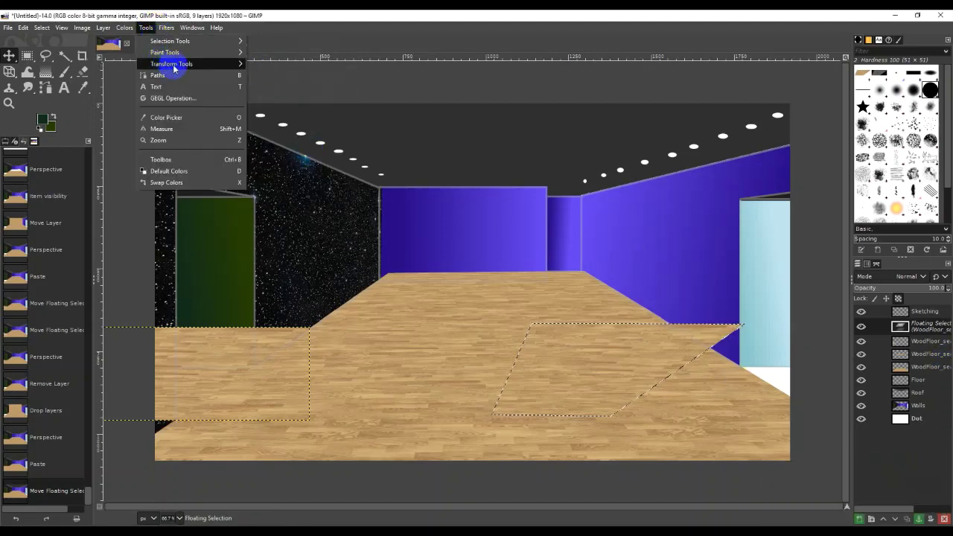
mouse_move(174, 65)
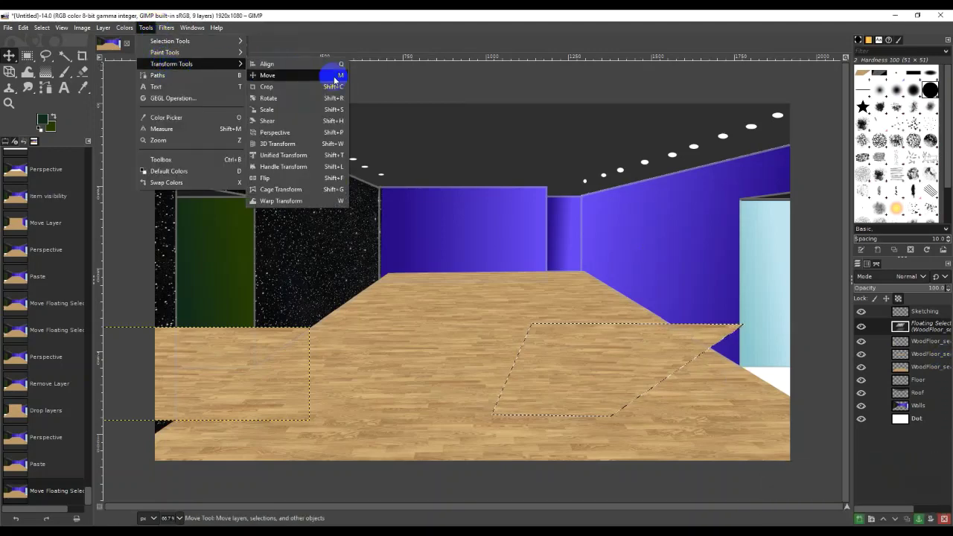
left_click(332, 179)
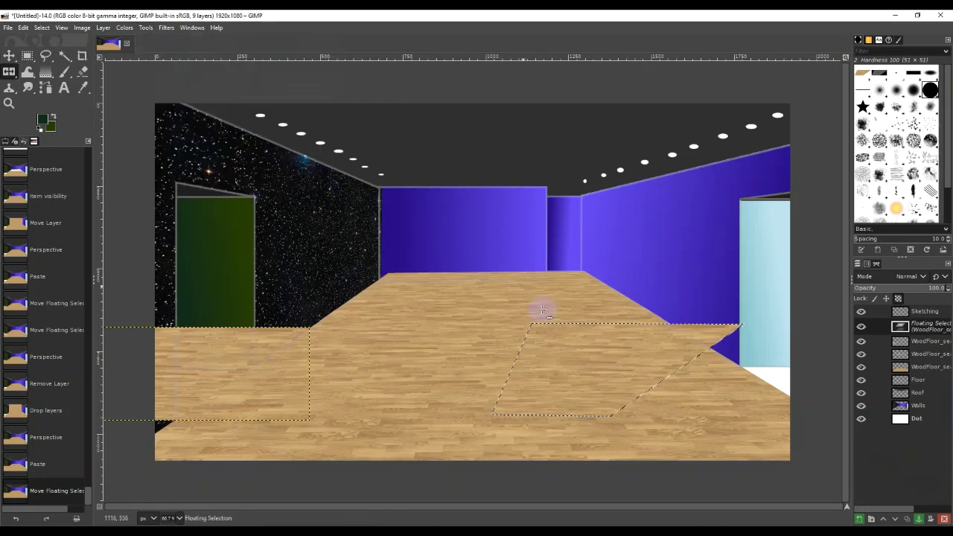
left_click(587, 365)
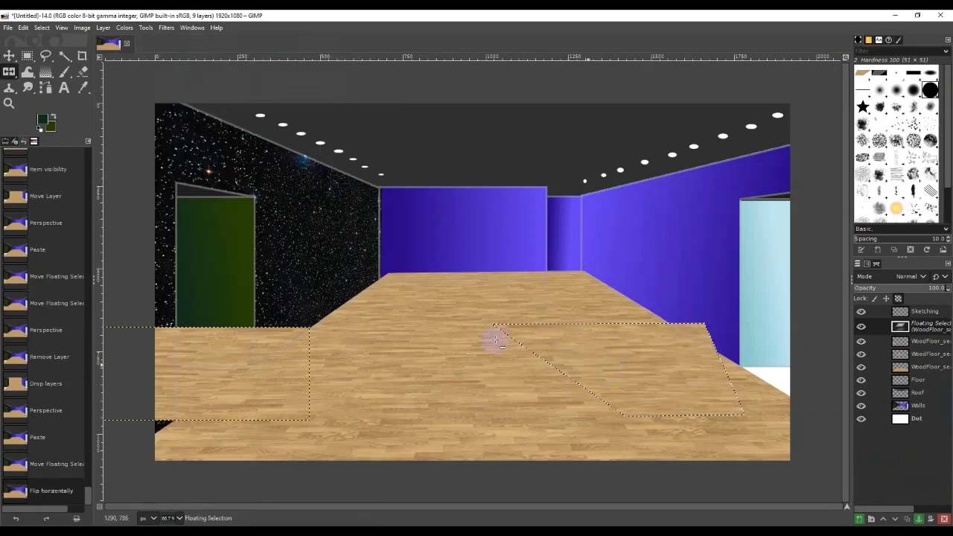
Move the flipped piece over the right doorway's floor gap and fit its left corners to the wall with a perspective transform
left_click(9, 55)
left_click_drag(674, 376, 844, 383)
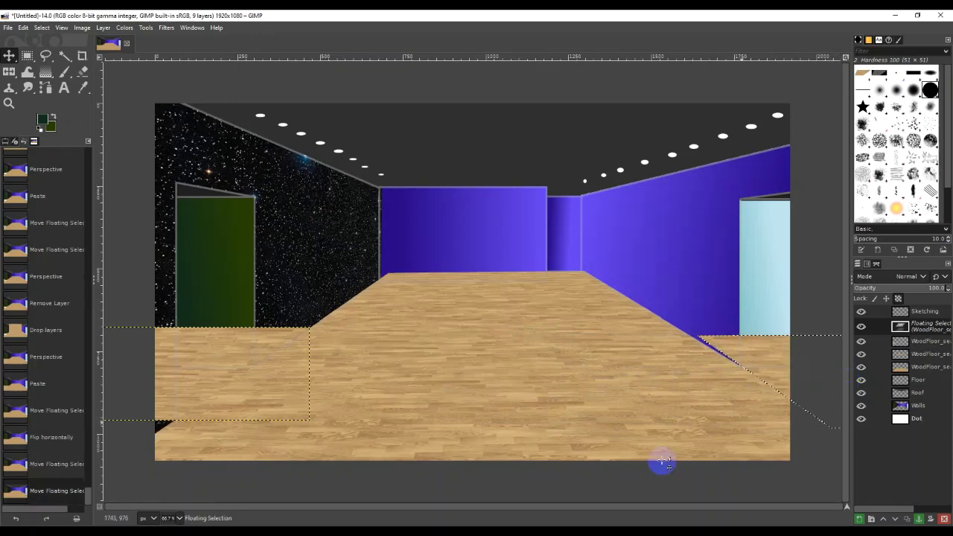
left_click(181, 520)
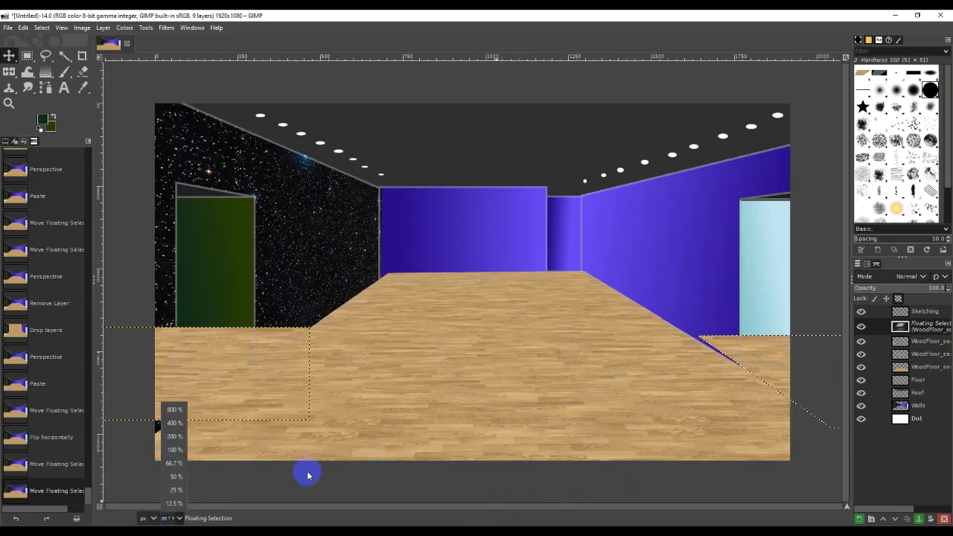
left_click(176, 476)
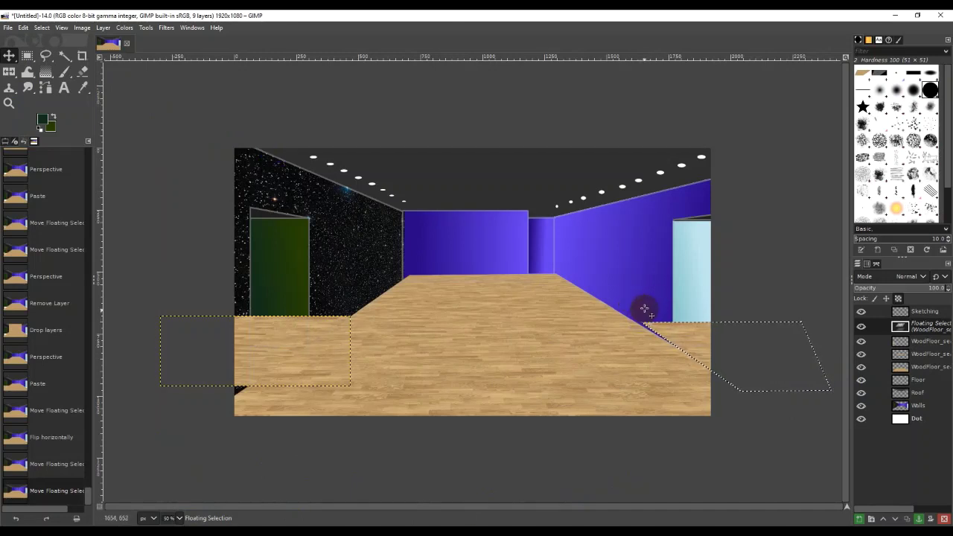
key("shift+p")
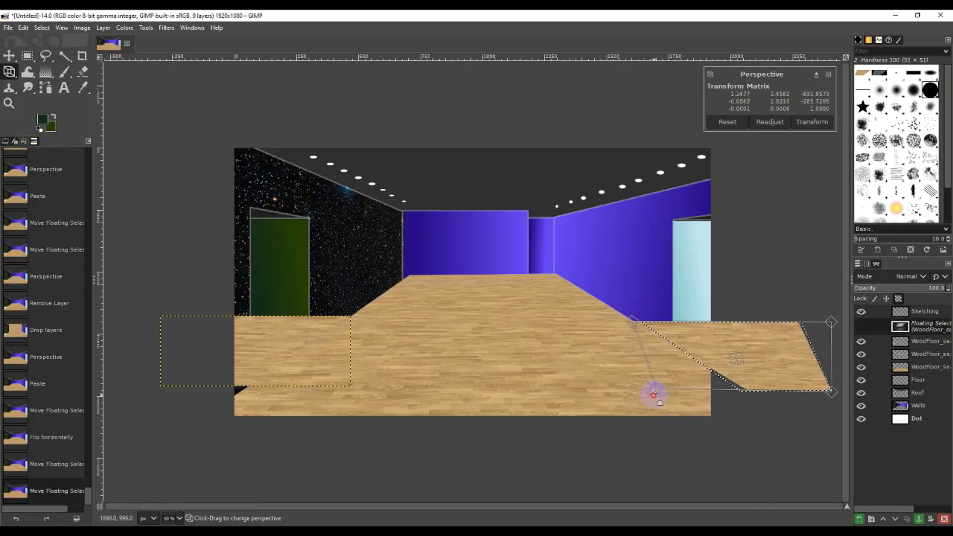
left_click(757, 364)
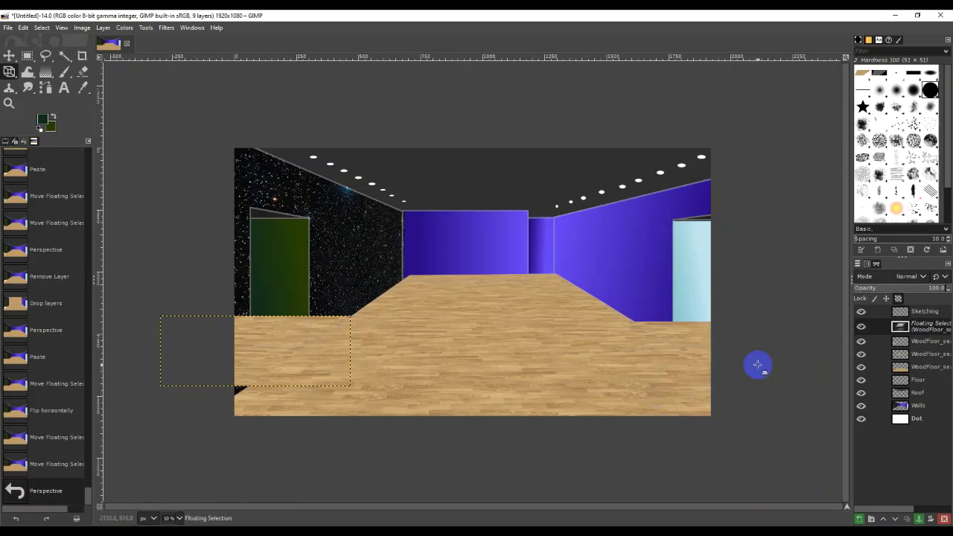
Anchor the floating right doorway floor piece to the wood floor layer of the left doorway
left_click(930, 344)
right_click(921, 326)
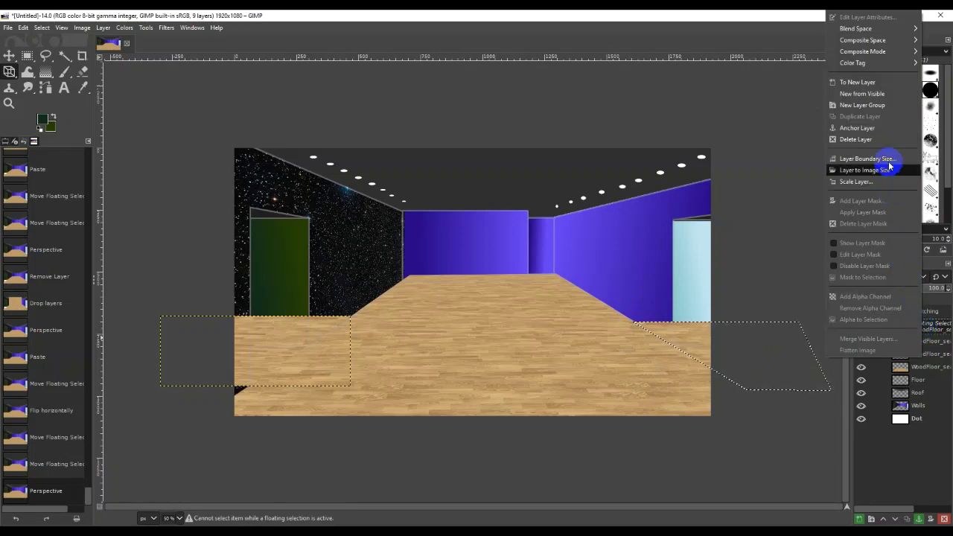
left_click(885, 127)
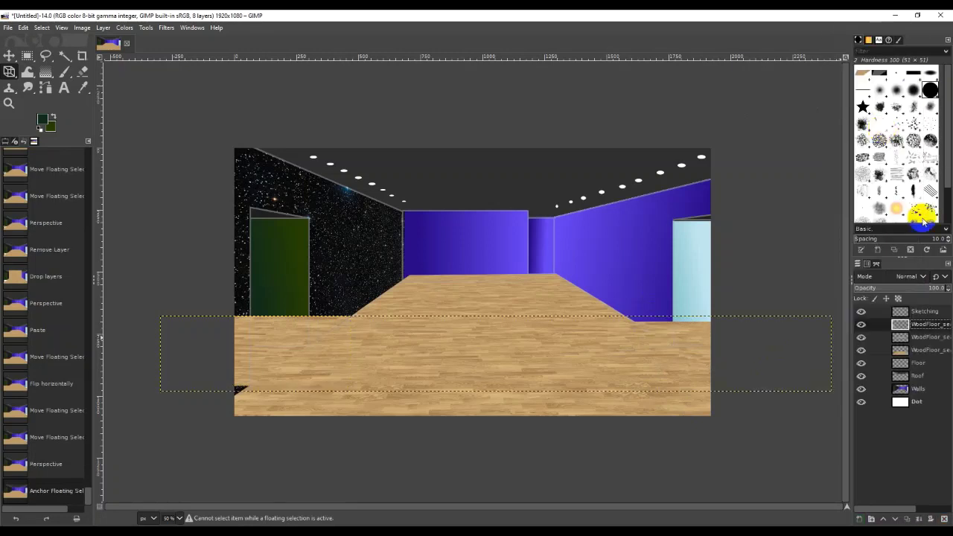
Merge the three wood floor layers into a single layer
left_click(928, 351)
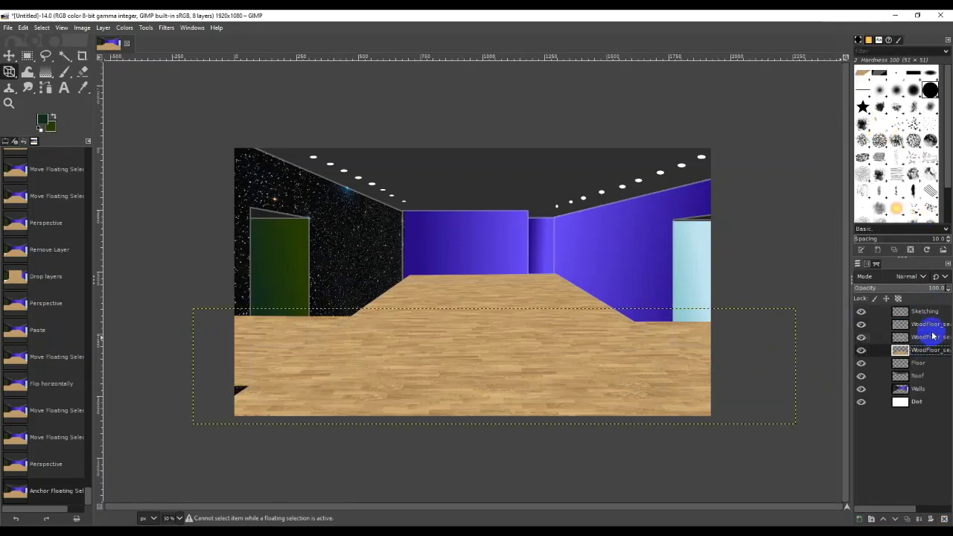
left_click(933, 325)
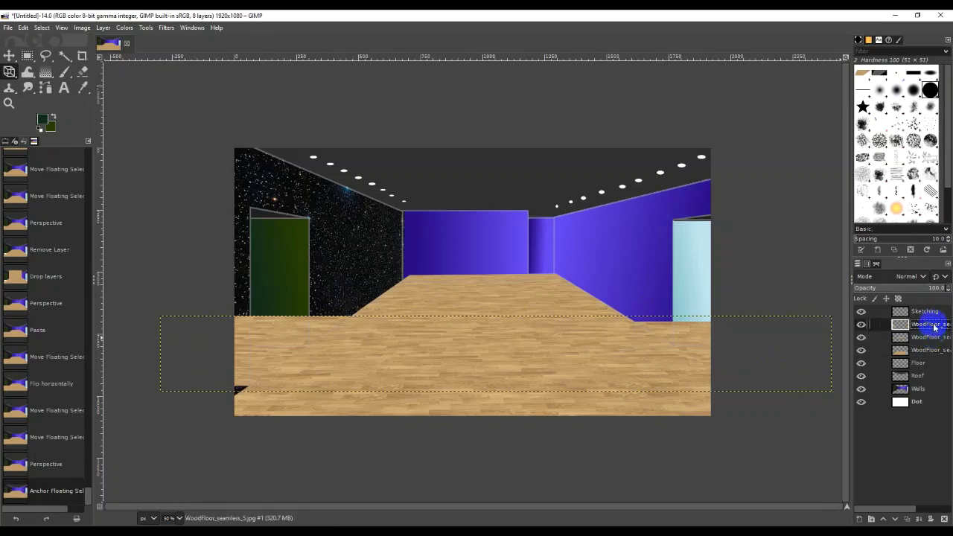
right_click(932, 323)
left_click(882, 128)
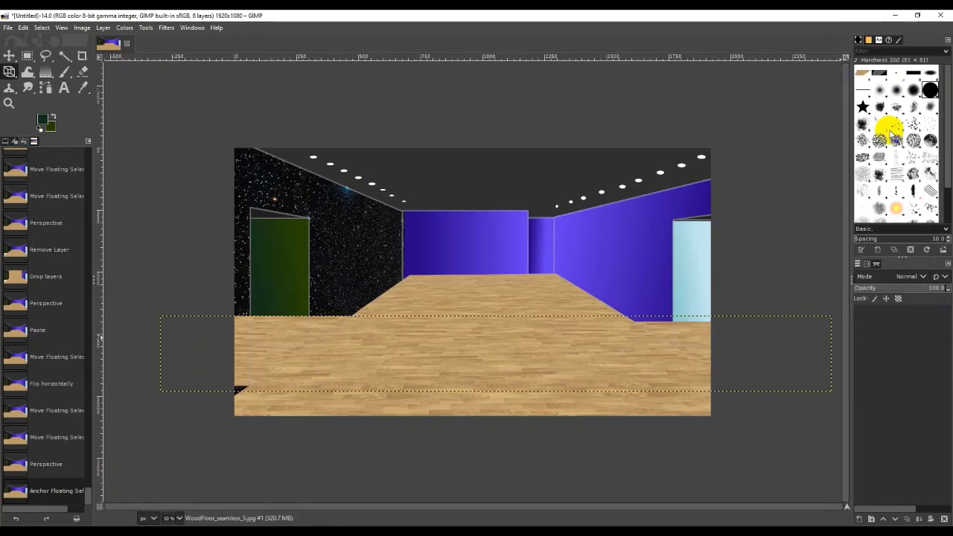
right_click(930, 326)
left_click(901, 131)
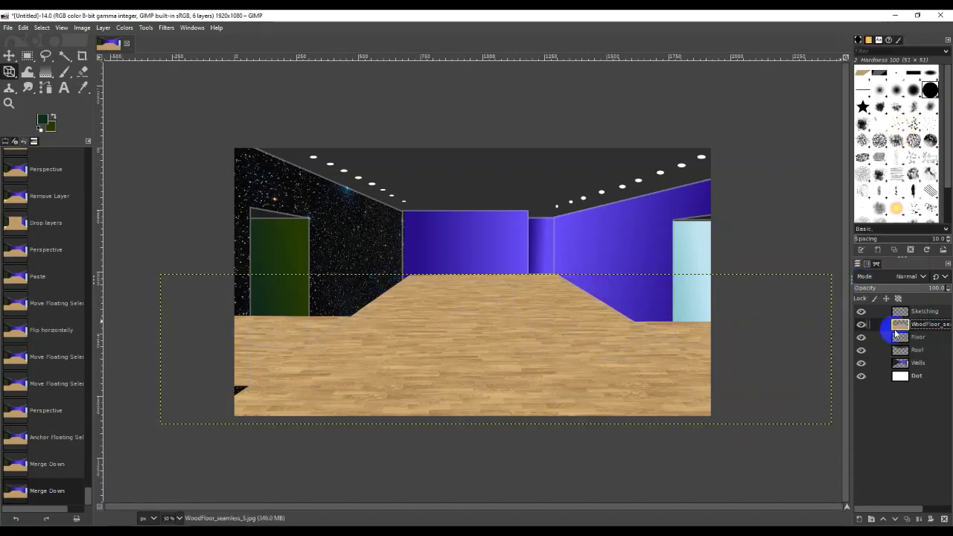
Hide the merged wood floor, fuzzy-select the floor area on the Sketching layer, and grow the selection slightly
left_click(926, 315)
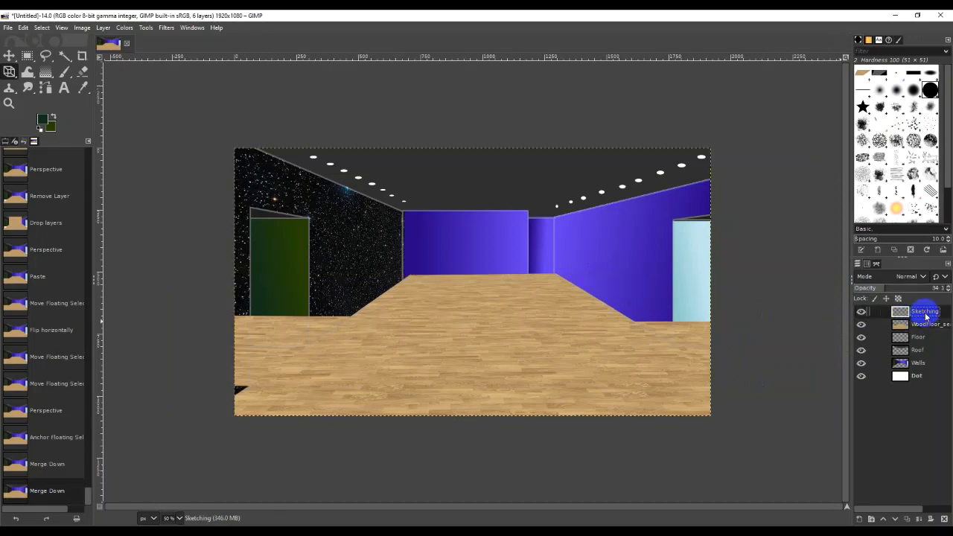
left_click(862, 325)
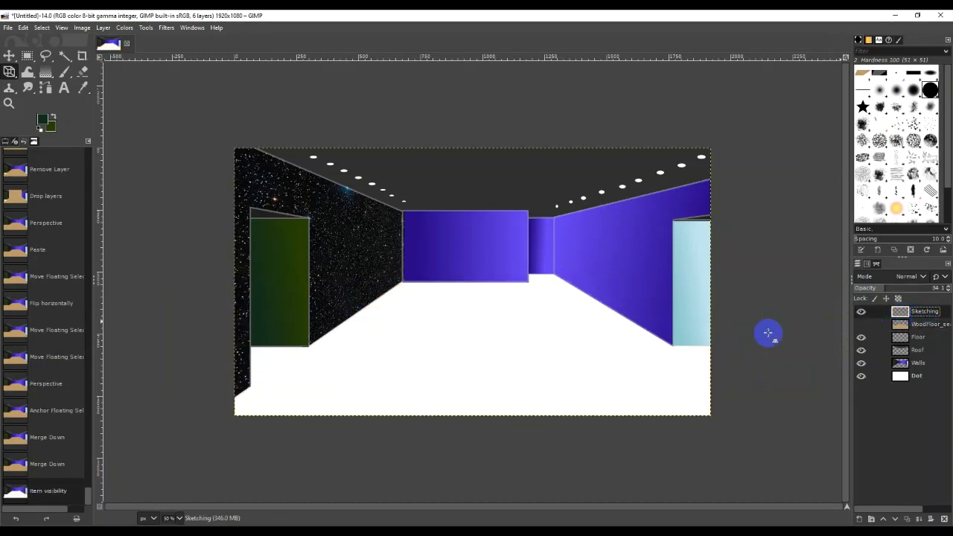
left_click(65, 57)
left_click(561, 339)
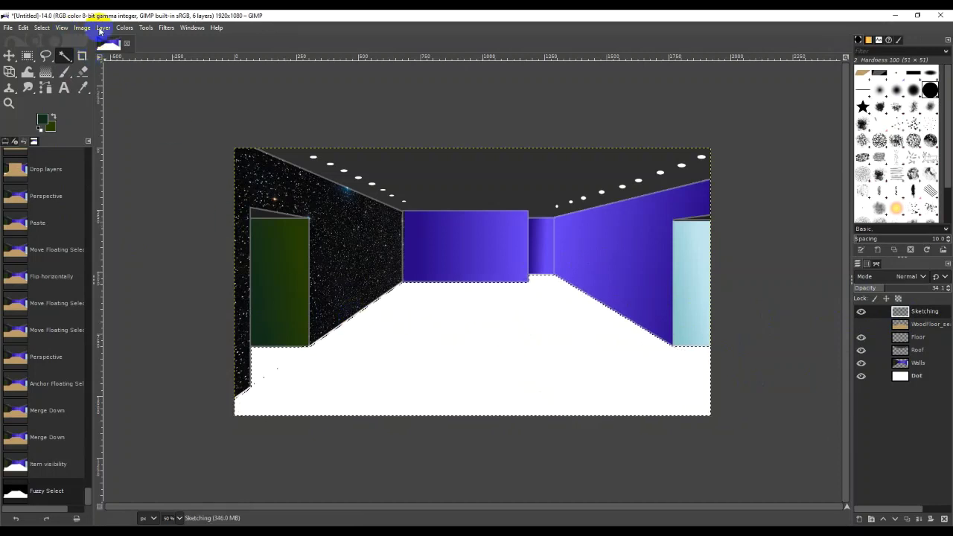
left_click(36, 32)
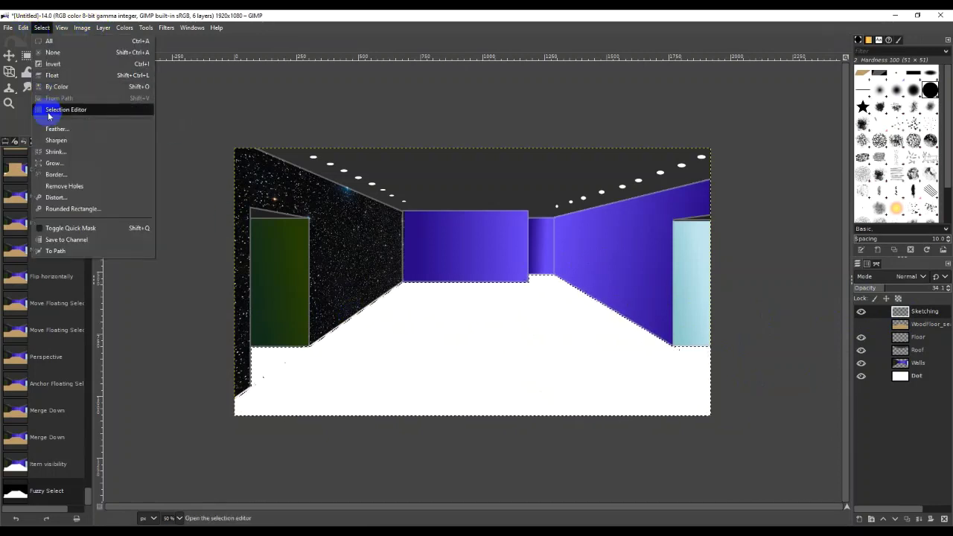
left_click(75, 154)
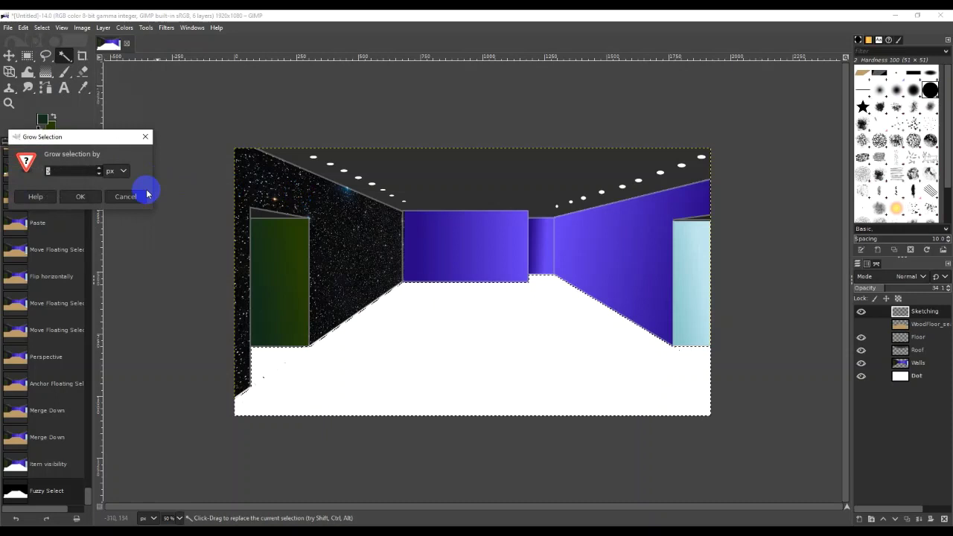
left_click(76, 196)
Show the wood floor layer, clear everything on it outside the selected floor area, and remove the selection
left_click(862, 325)
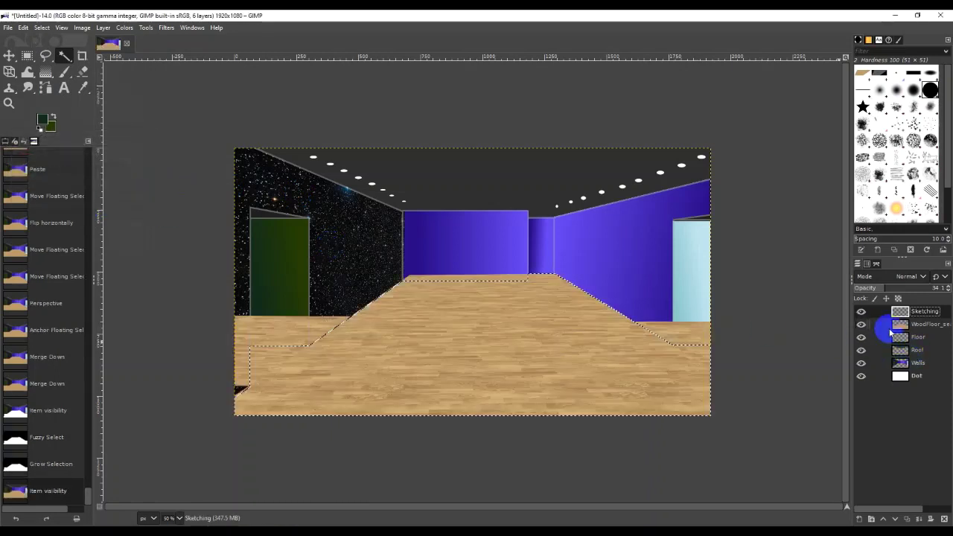
left_click(929, 325)
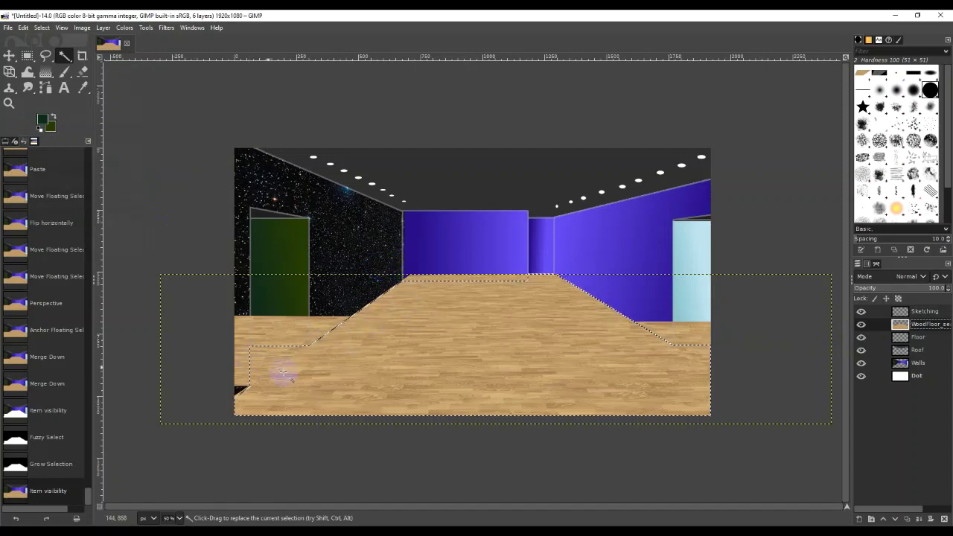
left_click(42, 28)
left_click(52, 64)
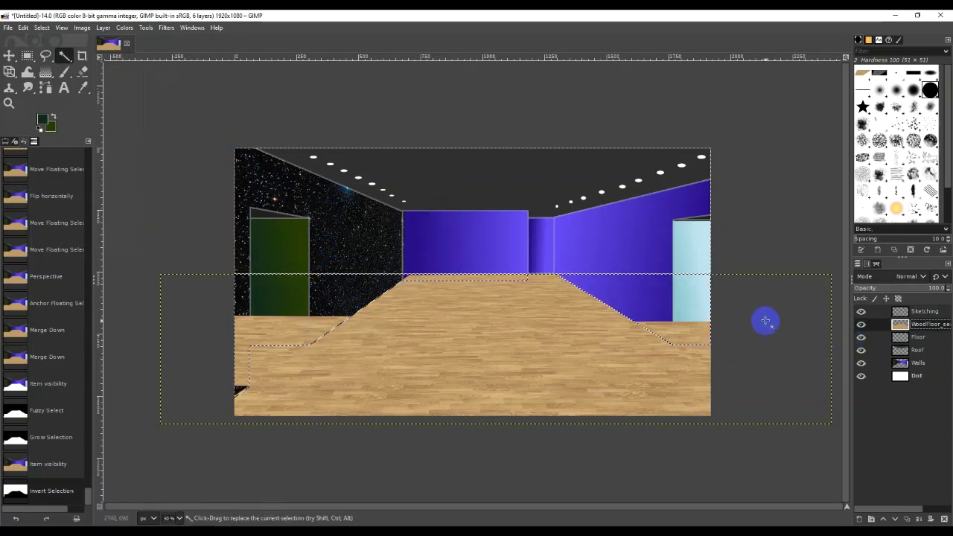
key("Delete")
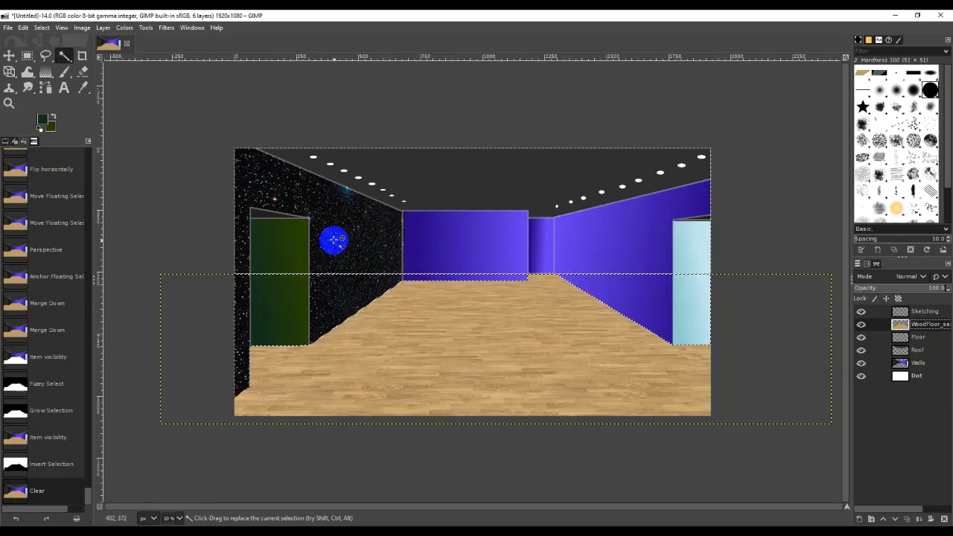
key("ctrl+shift+a")
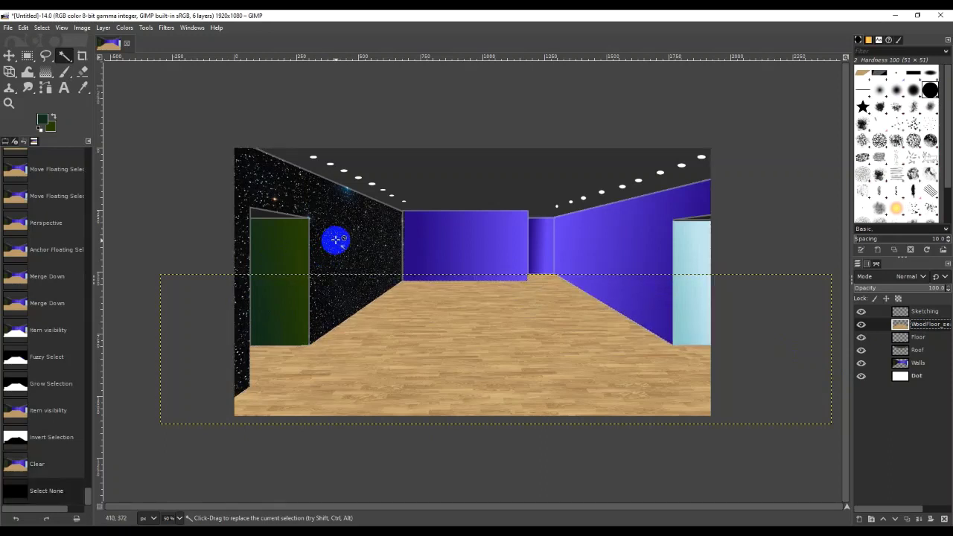
Compare the room with and without the outlines, and leave the Sketching layer hidden
left_click(931, 377)
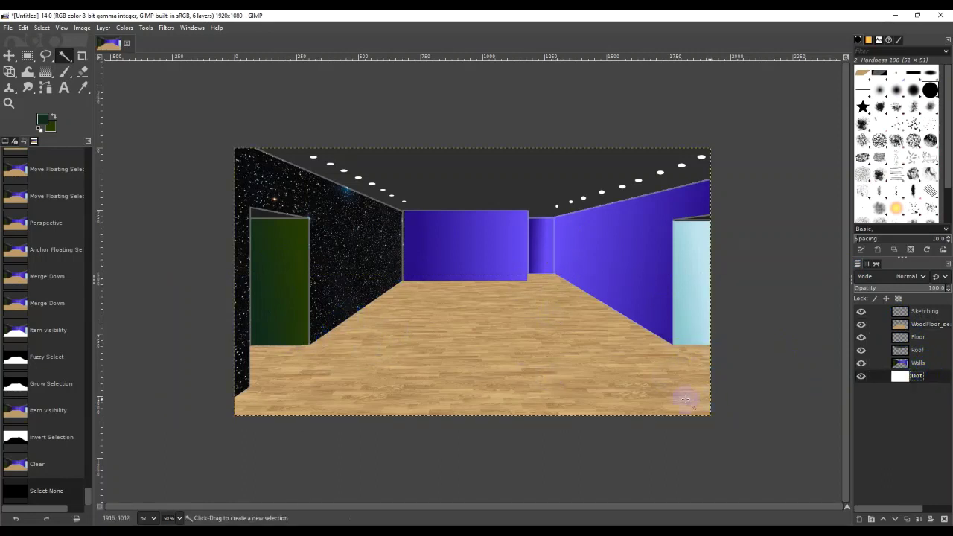
left_click(862, 312)
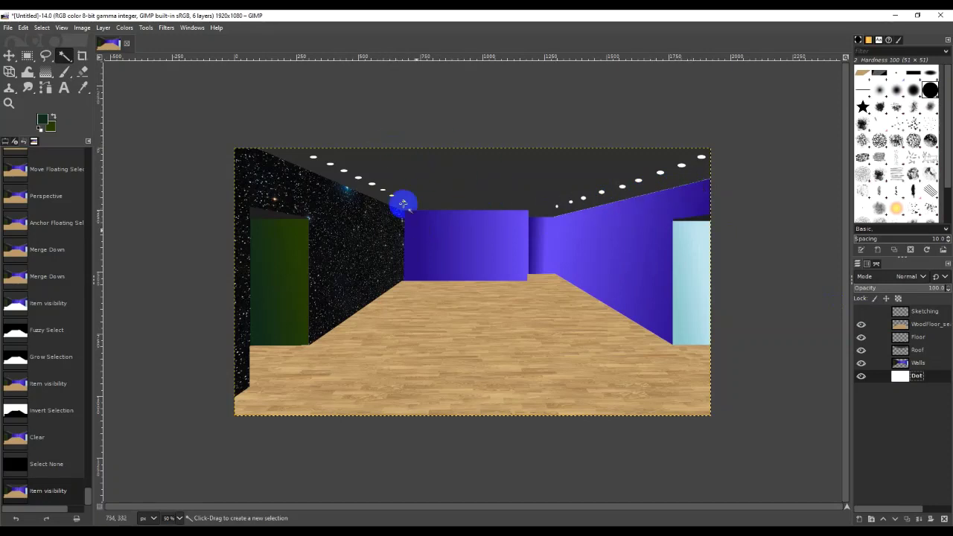
left_click(861, 312)
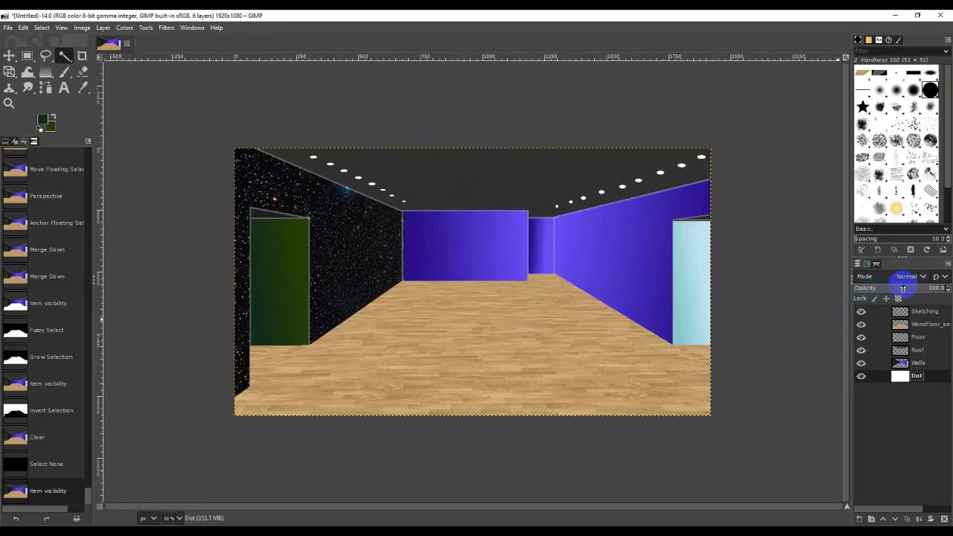
left_click(862, 312)
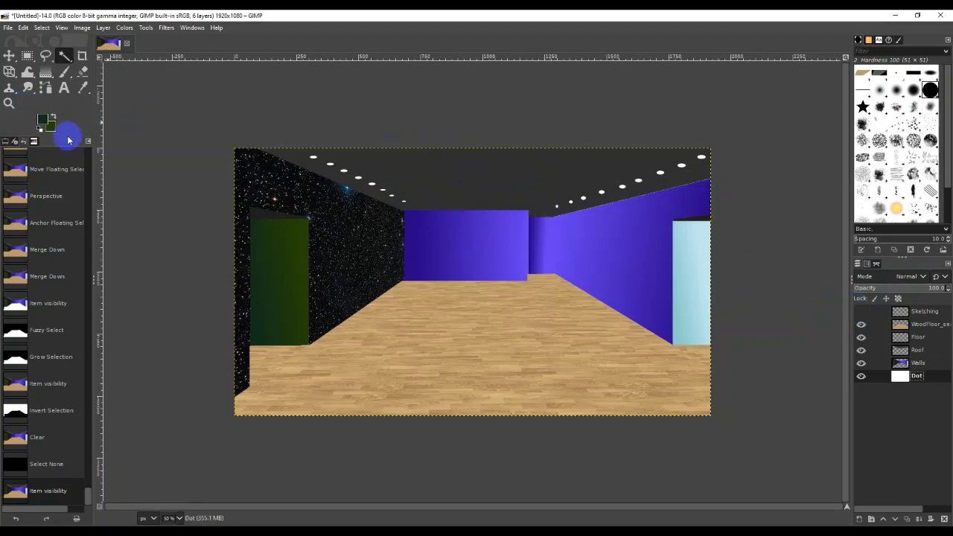
Sample the dark ceiling grey and paint straight strokes on the Roof layer along the ceiling edge of the right wall
left_click(923, 355)
left_click(83, 88)
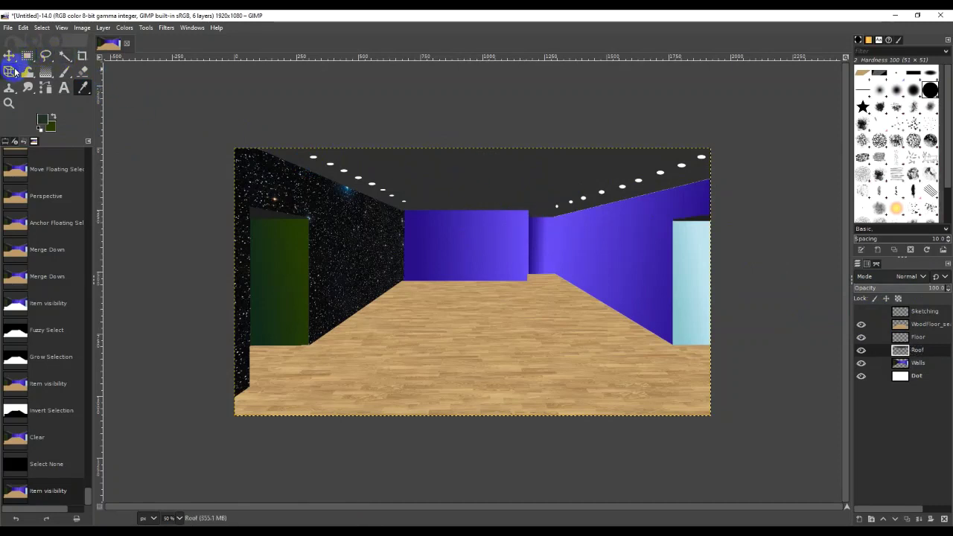
left_click(65, 73)
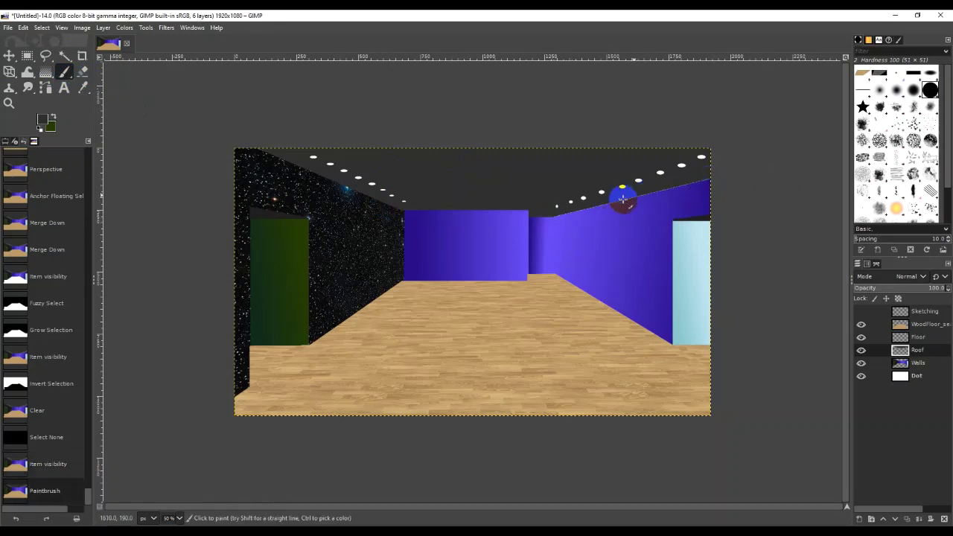
left_click(597, 195)
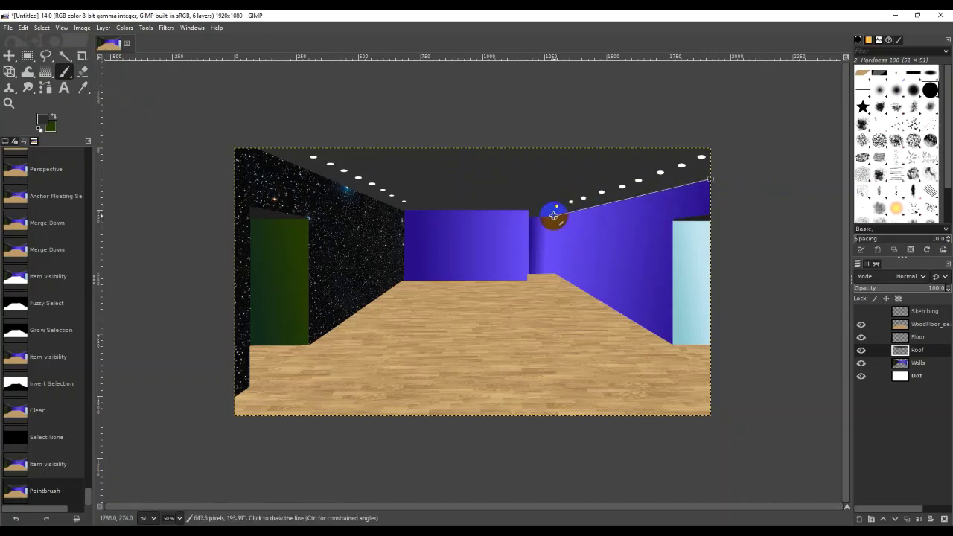
left_click(554, 215, "shift")
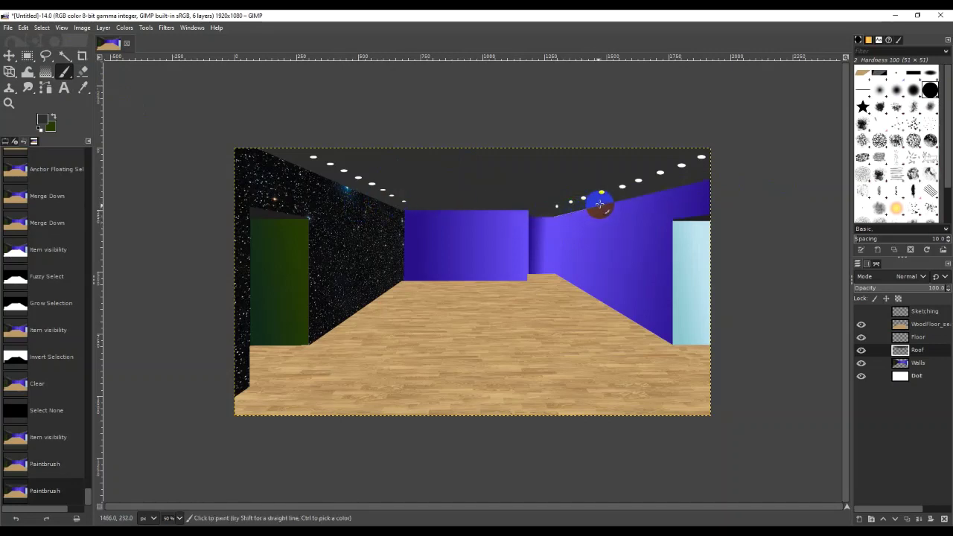
left_click(603, 202)
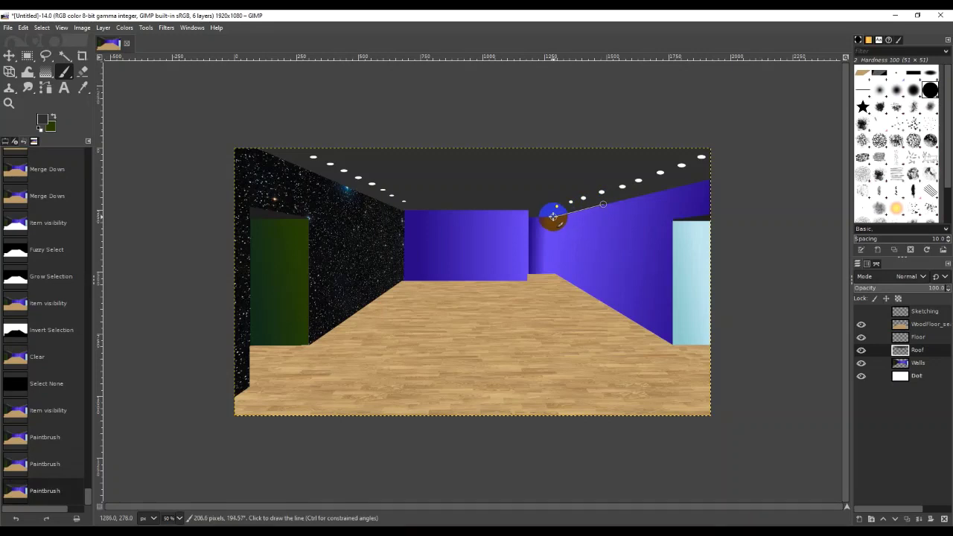
left_click(553, 216, "shift")
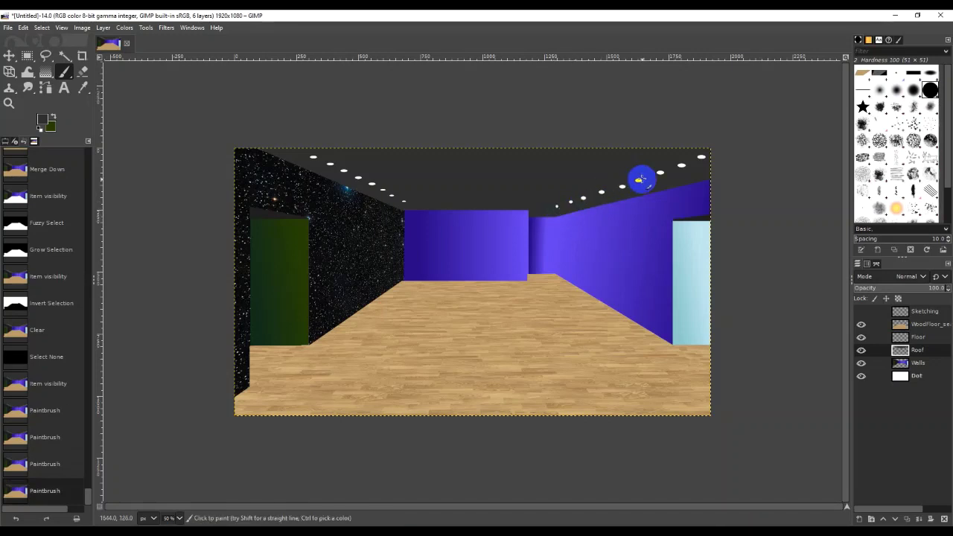
Set the Walls layer to full opacity
left_click(921, 364)
left_click_drag(934, 289, 947, 296)
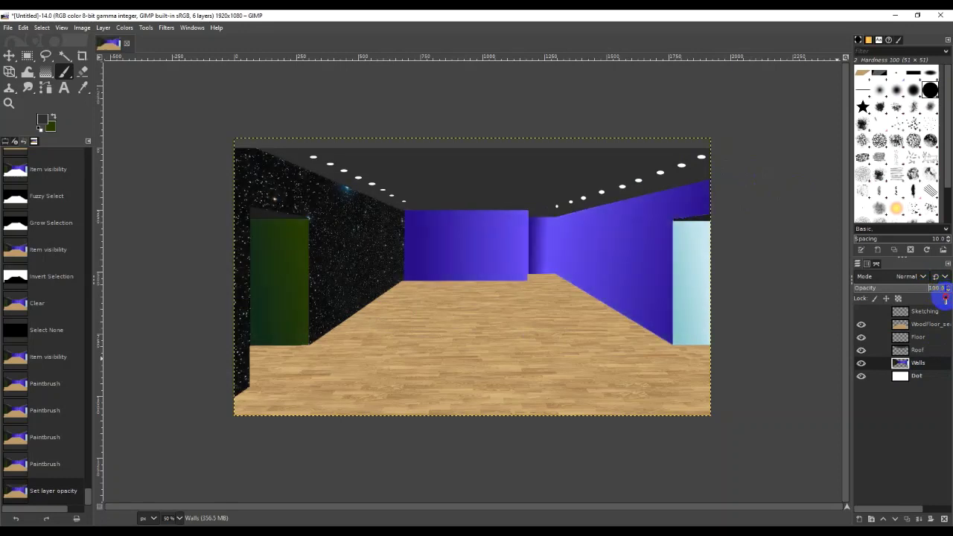
left_click_drag(944, 301, 947, 304)
Try lowering the Dot layer's opacity to 0, and undo the change
left_click(901, 378)
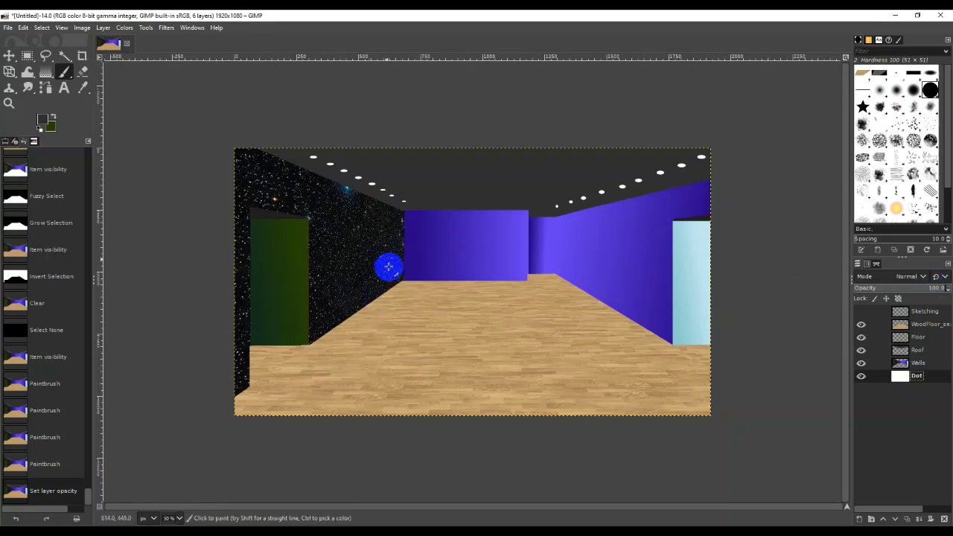
left_click(900, 376)
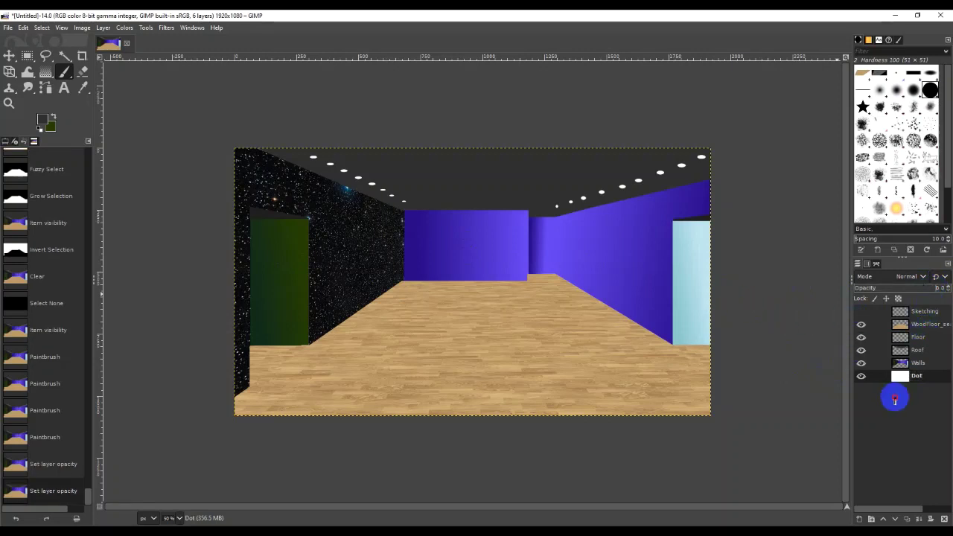
left_click(914, 288)
left_click_drag(913, 301, 860, 293)
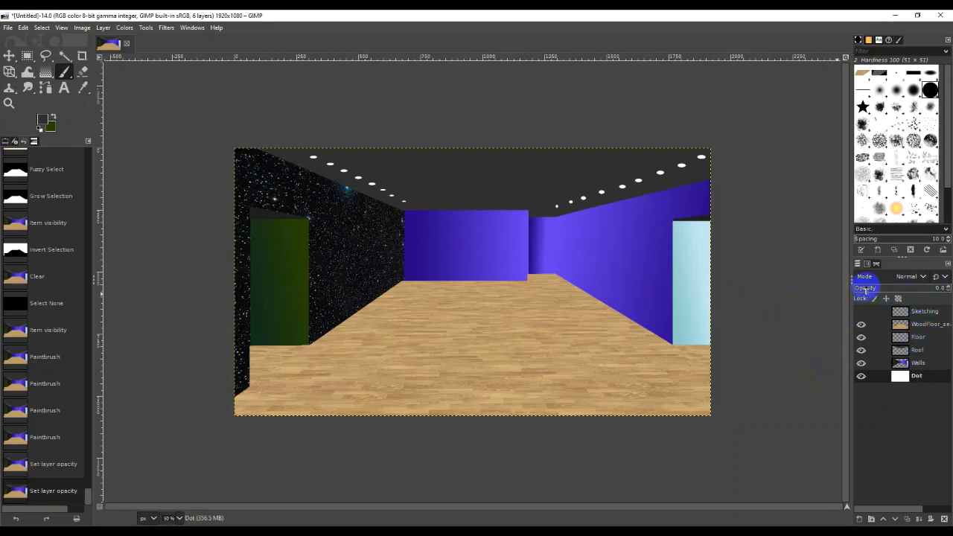
key("ctrl+z")
left_click(919, 376)
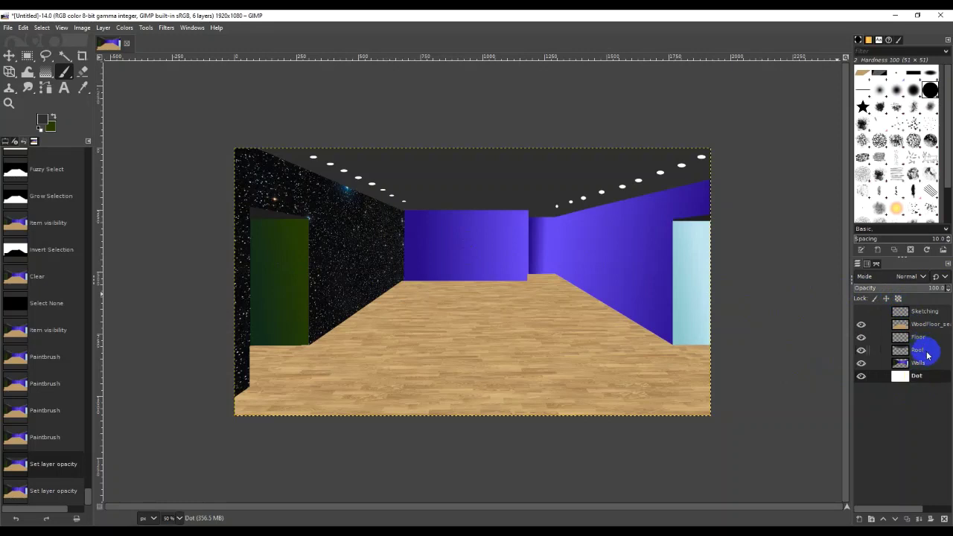
Set the Walls layer's opacity to 100 and fill the Dot background layer with the dark ceiling grey
left_click(928, 363)
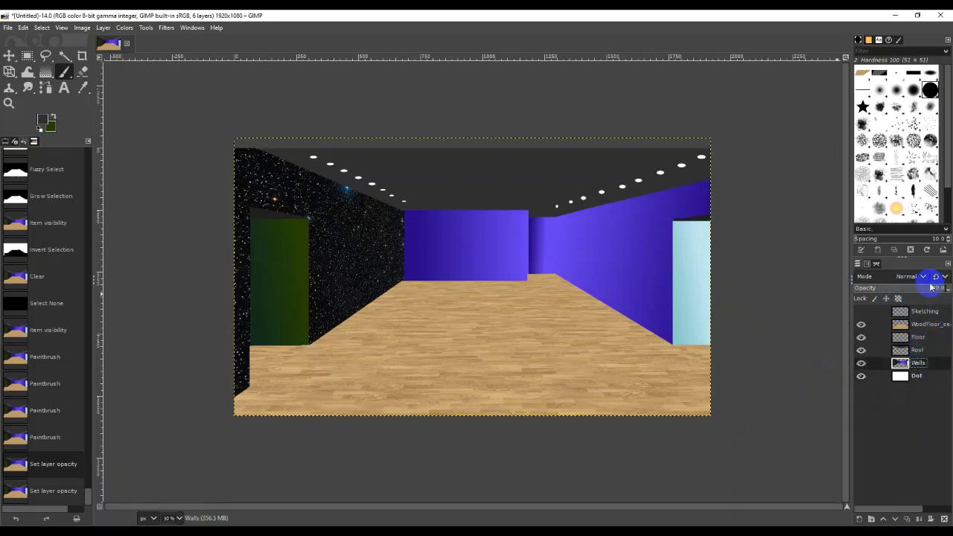
mouse_move(931, 290)
left_mouse_down()
mouse_move(894, 293)
mouse_move(938, 289)
left_mouse_up()
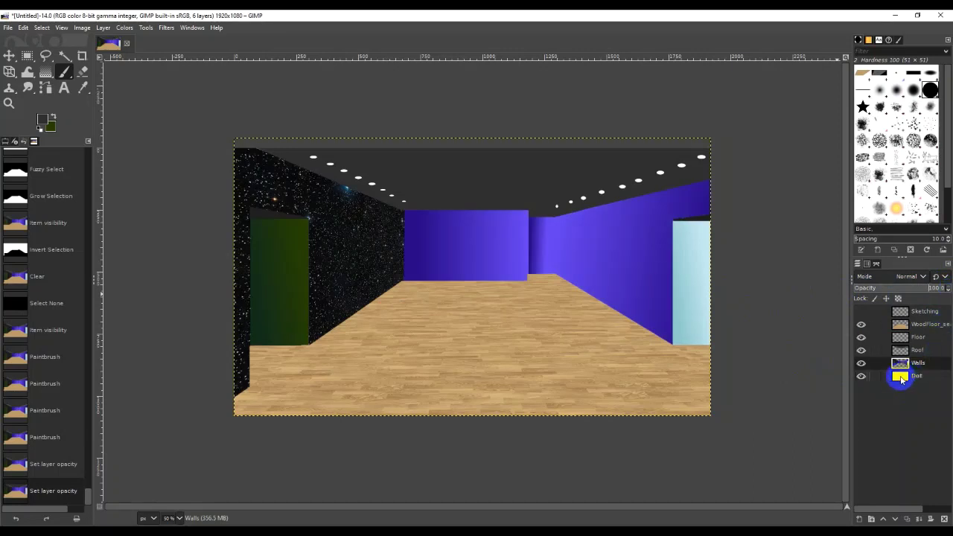
left_click(901, 378)
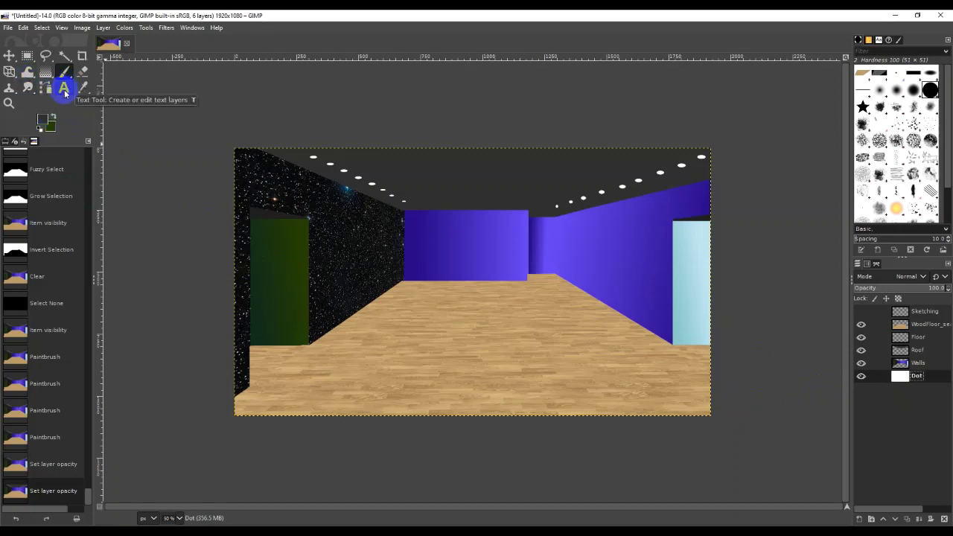
mouse_move(46, 71)
left_mouse_down()
mouse_move(84, 89)
mouse_move(81, 70)
mouse_move(90, 70)
left_mouse_up()
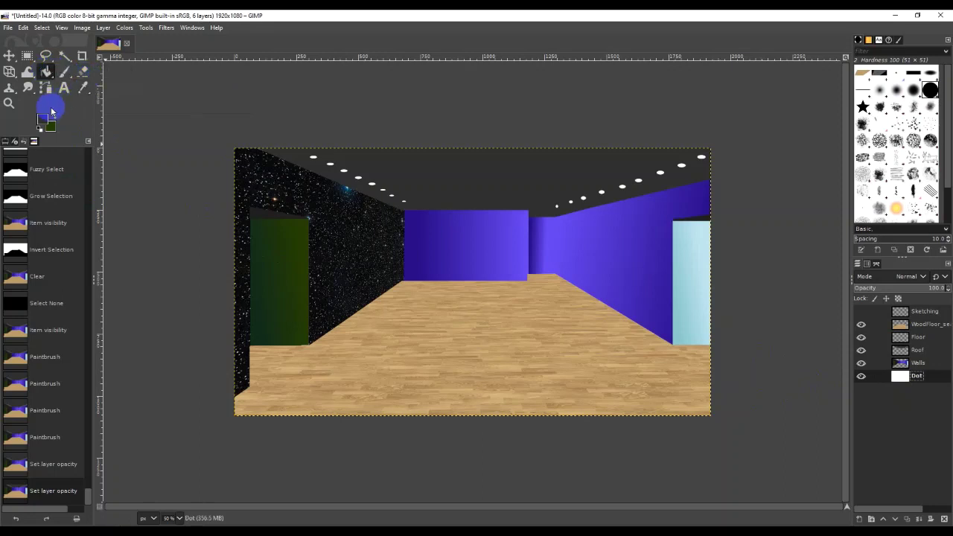
left_click(406, 266)
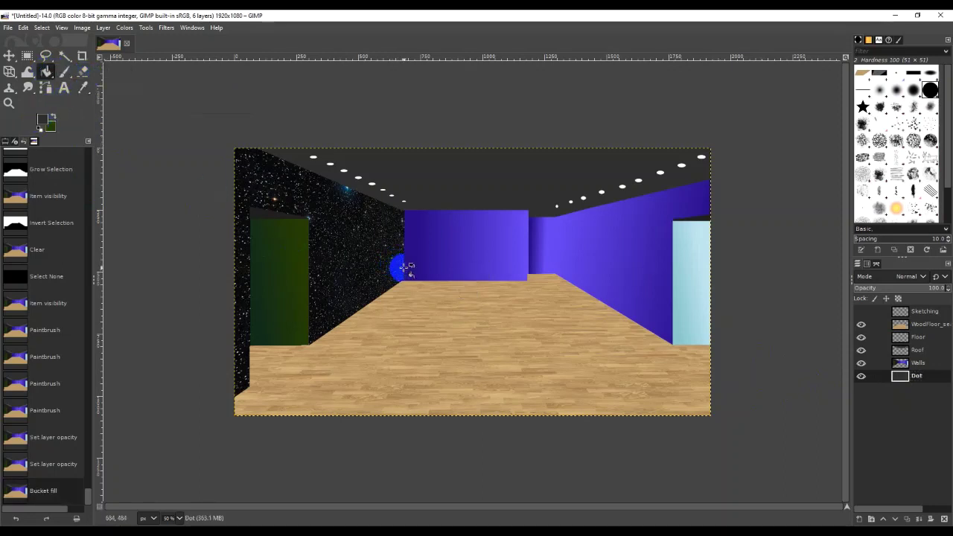
Try lowering the Walls layer's opacity to 0, and return it to 100
left_click(922, 363)
left_click_drag(933, 288, 845, 298)
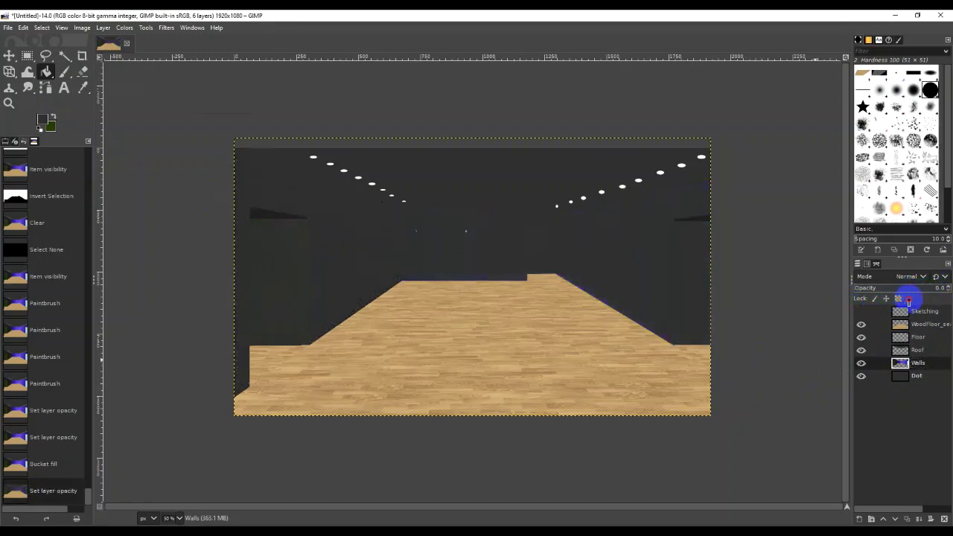
left_click_drag(909, 300, 939, 296)
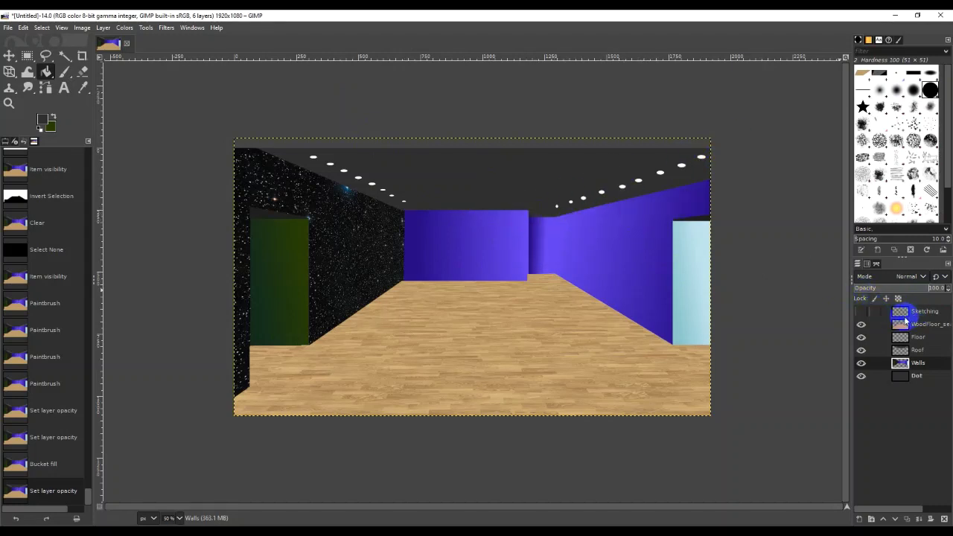
Show the Sketching layer and bucket-fill the outline areas on the Walls layer with the dark ceiling grey, comparing with undo and redo
left_click(862, 312)
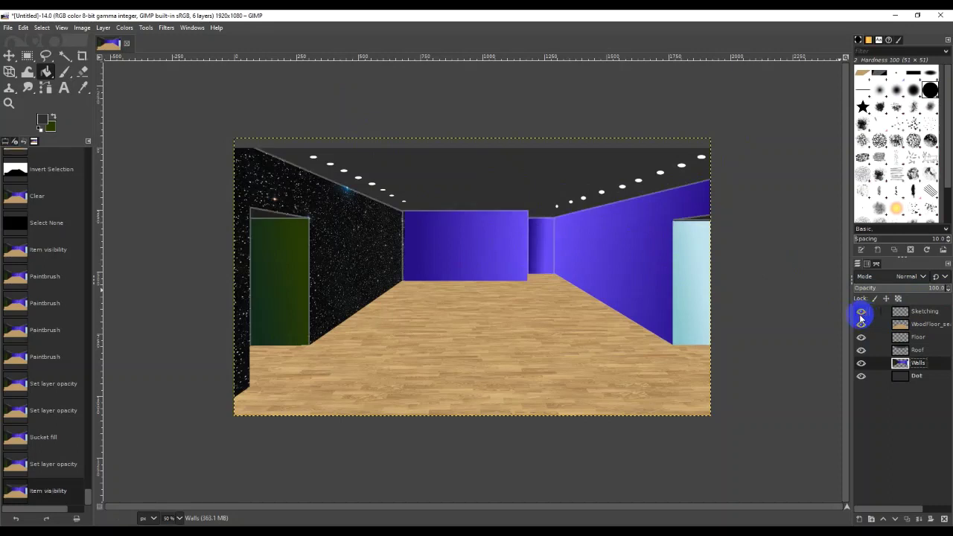
left_click(398, 210)
key("ctrl+z")
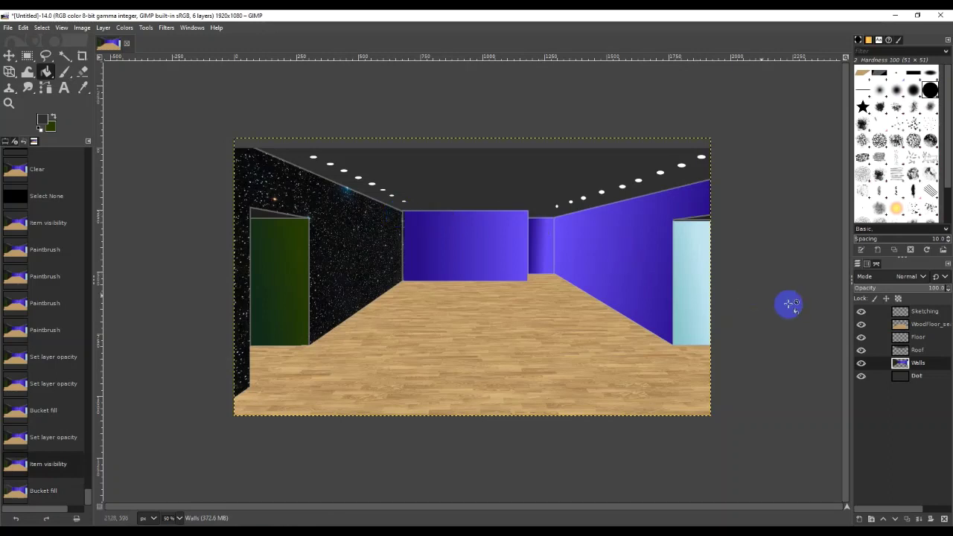
left_click(922, 316)
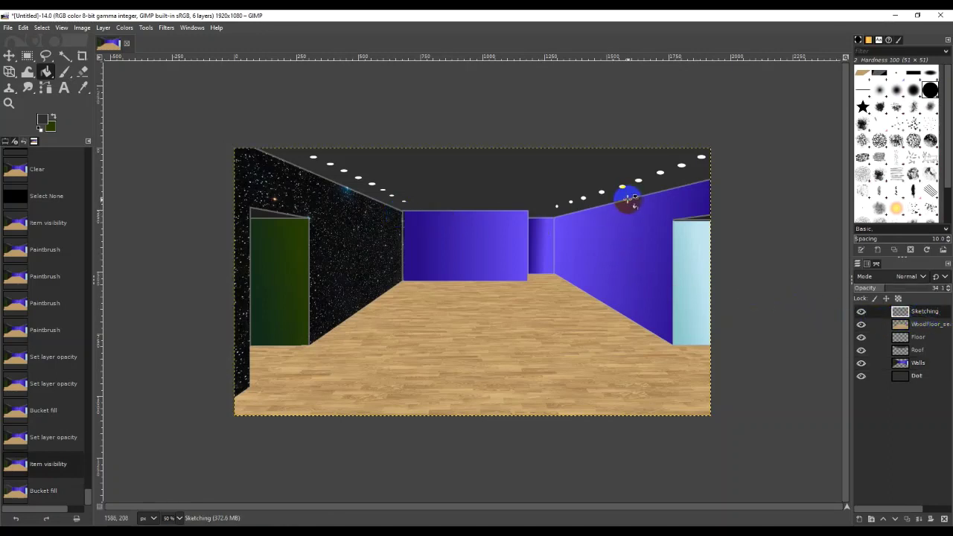
key("ctrl+y")
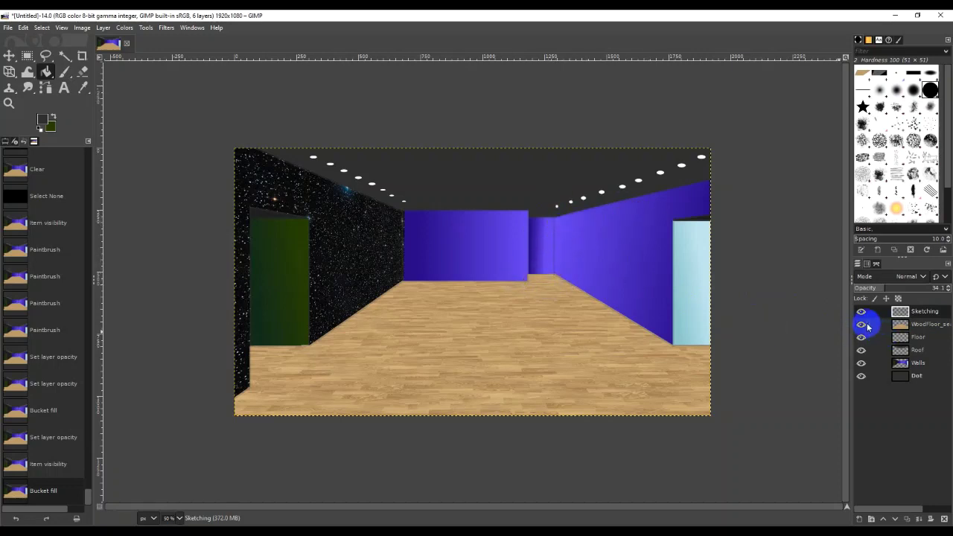
Merge the WoodFloor_seamless_S.jpg layer down into the Floor layer and make Roof the active layer
left_click(886, 276)
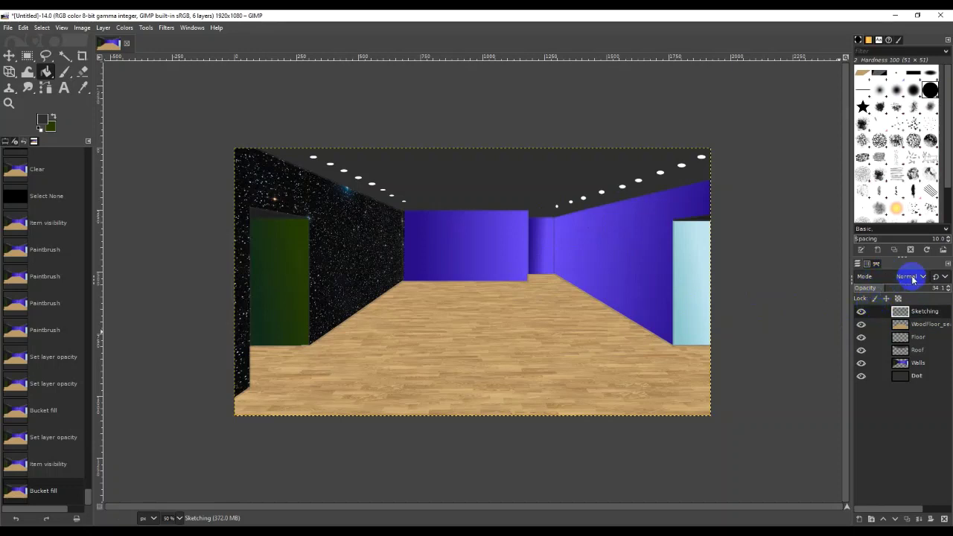
left_click(930, 326)
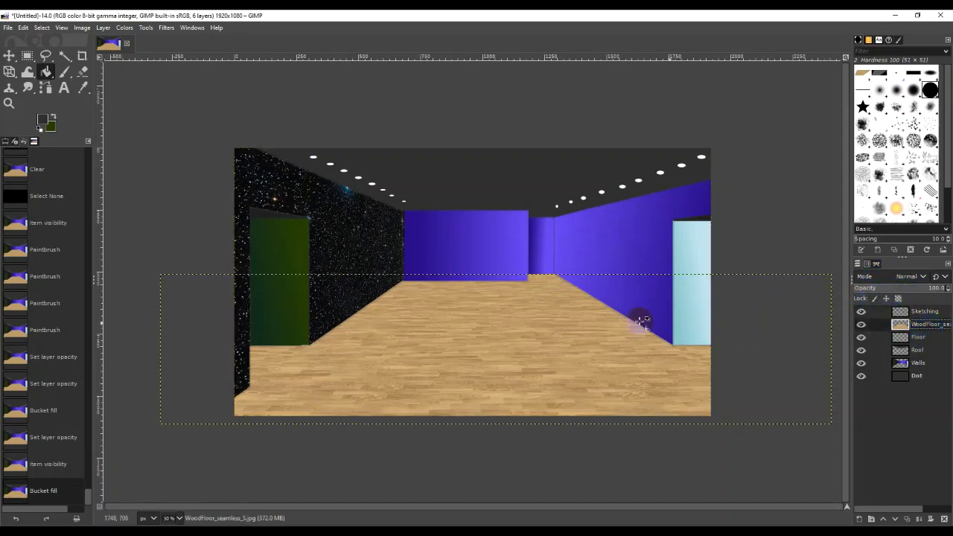
left_click(928, 339)
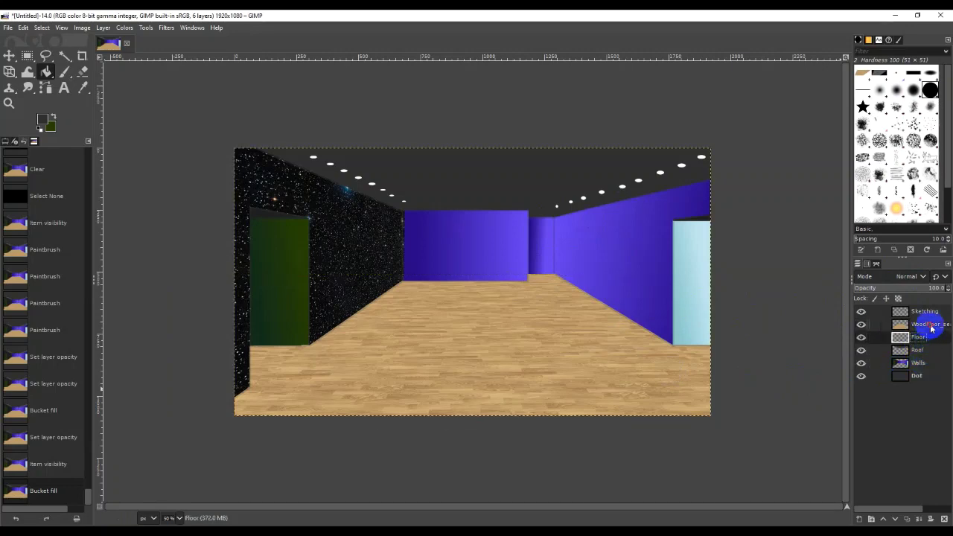
left_click(930, 326)
right_click(931, 326)
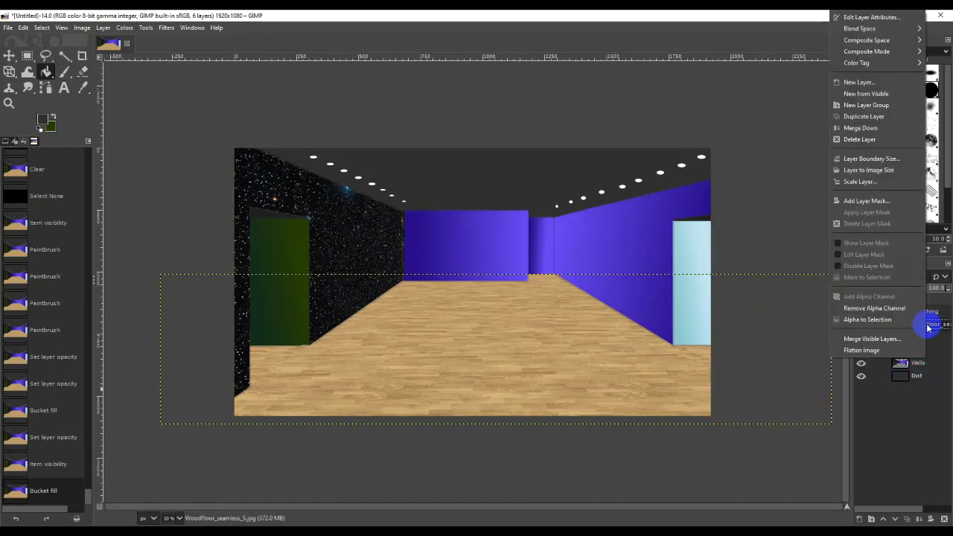
left_click(884, 128)
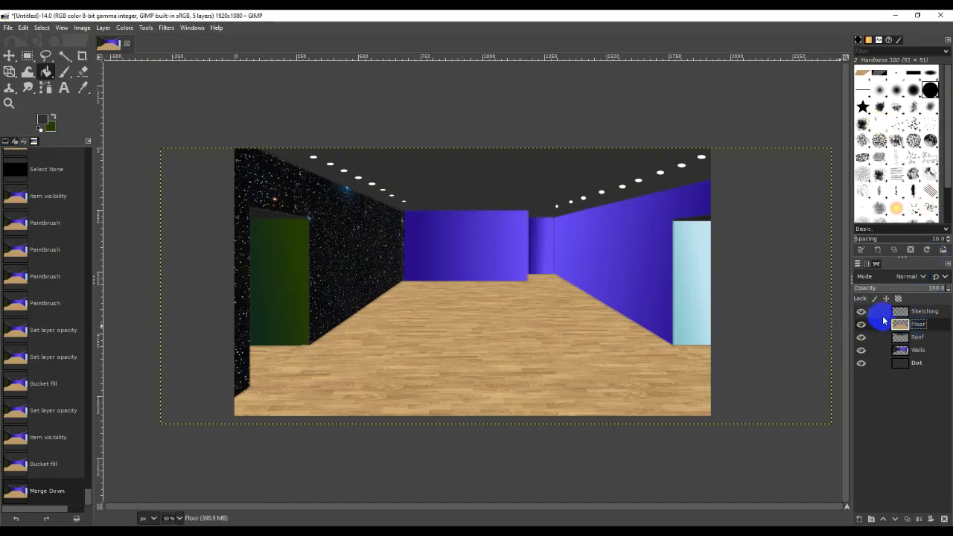
left_click(919, 340)
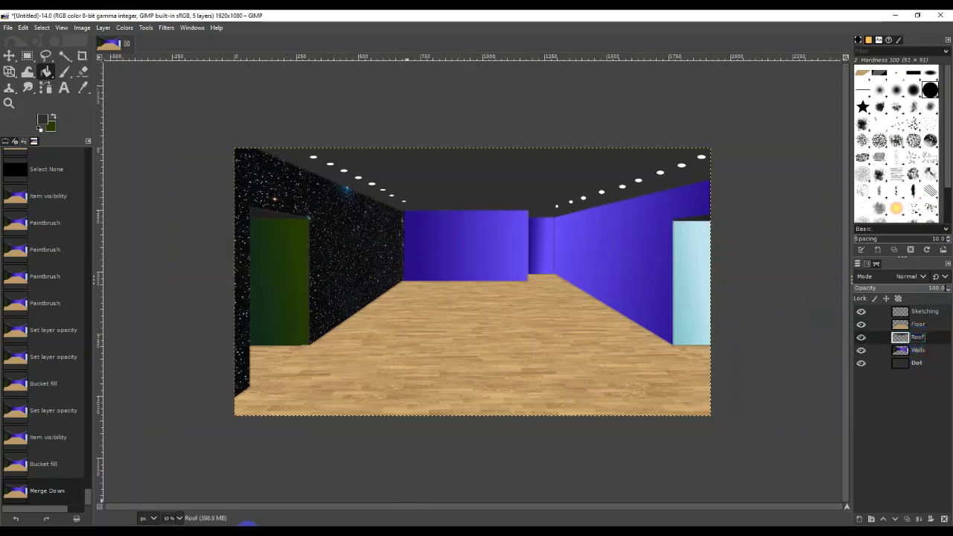
Switch to File Explorer and copy TexturesCom_WoodFine0051_1_seamless_S from the Downloads folder into the Textures folder
left_click(253, 530)
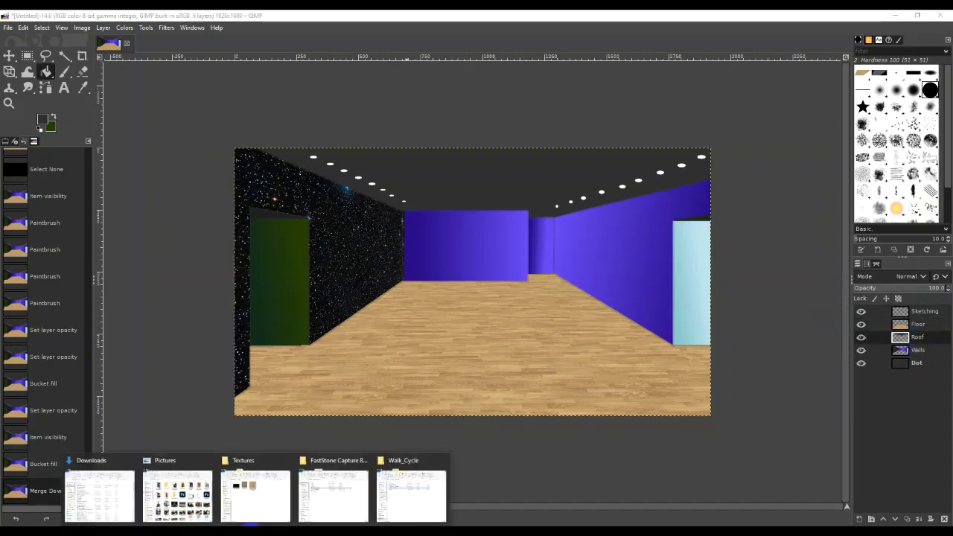
left_click(102, 499)
left_click(519, 157)
right_click(519, 157)
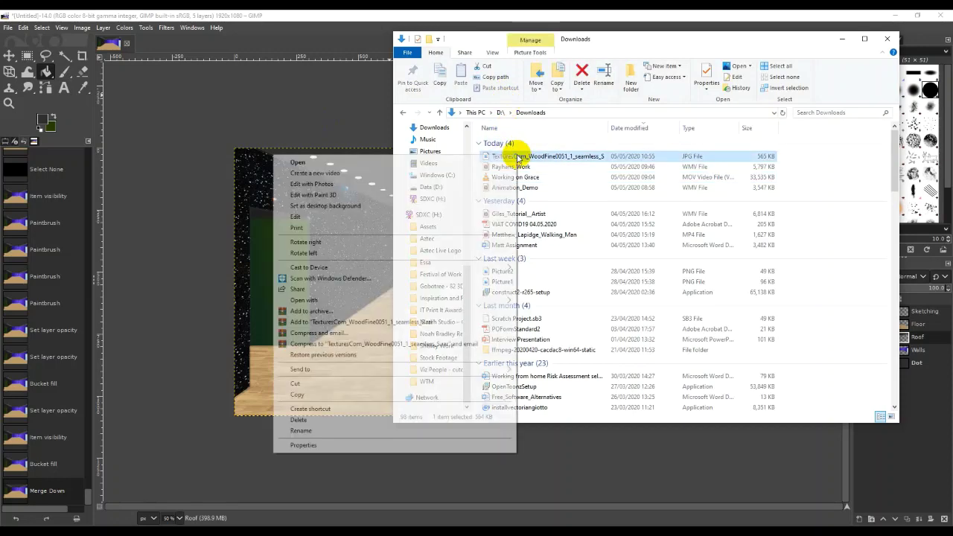
left_click(423, 388)
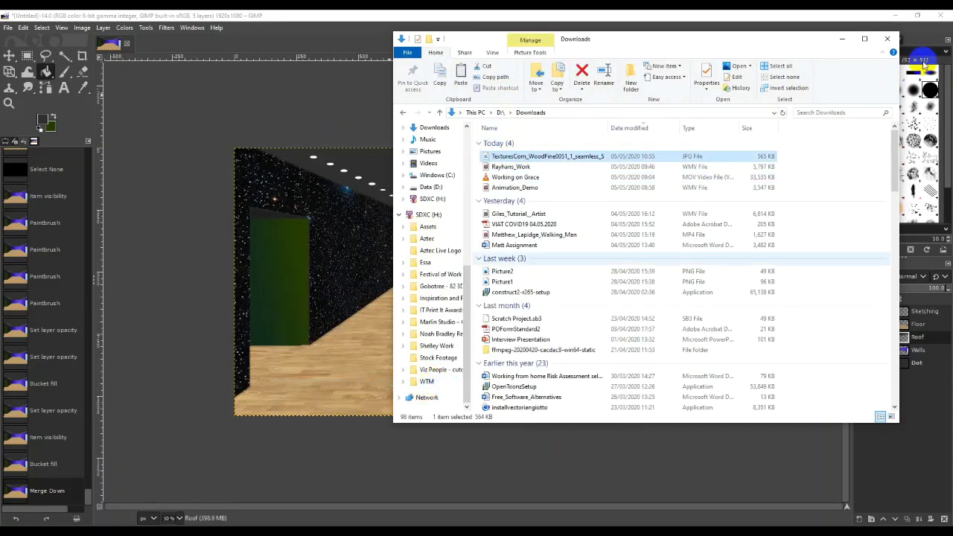
left_click(842, 38)
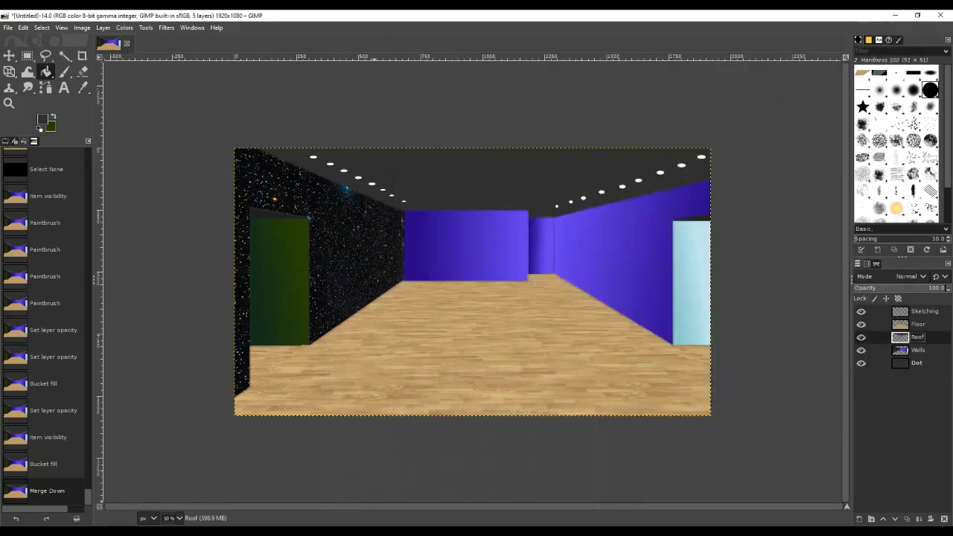
mouse_move(253, 532)
left_click(256, 495)
right_click(444, 313)
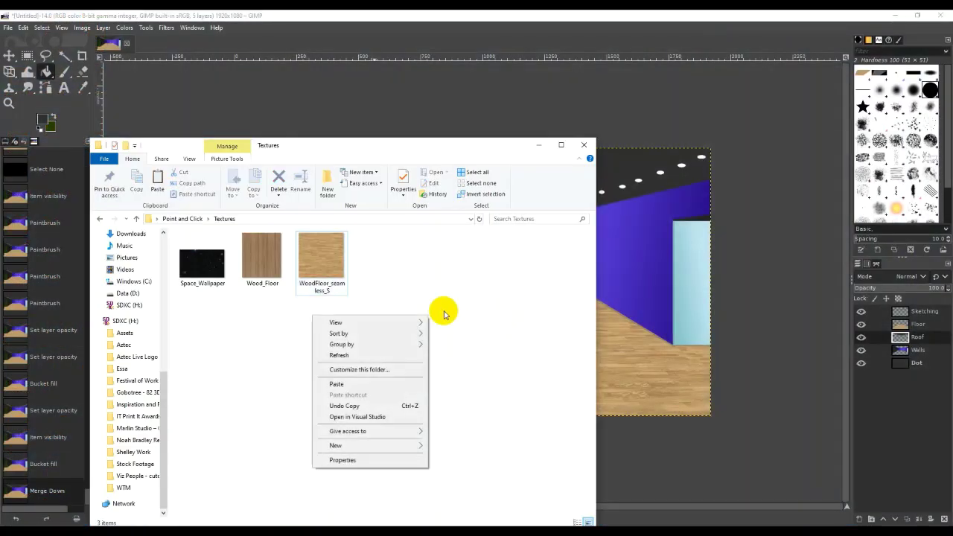
left_click(405, 383)
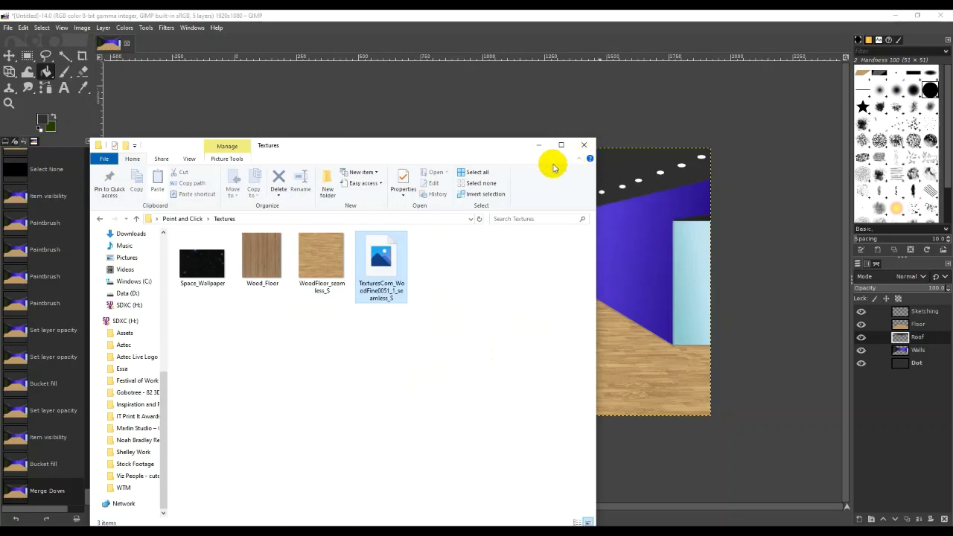
left_click(539, 144)
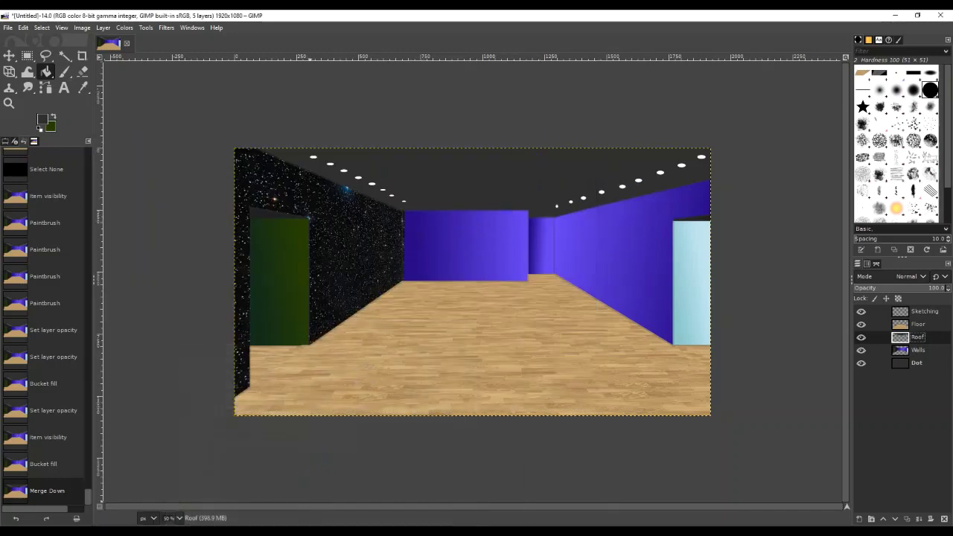
Import the TexturesCom_WoodFine0051_1_seamless_S texture into the GIMP image as a layer above Roof, converting it to the built-in sRGB profile
mouse_move(253, 531)
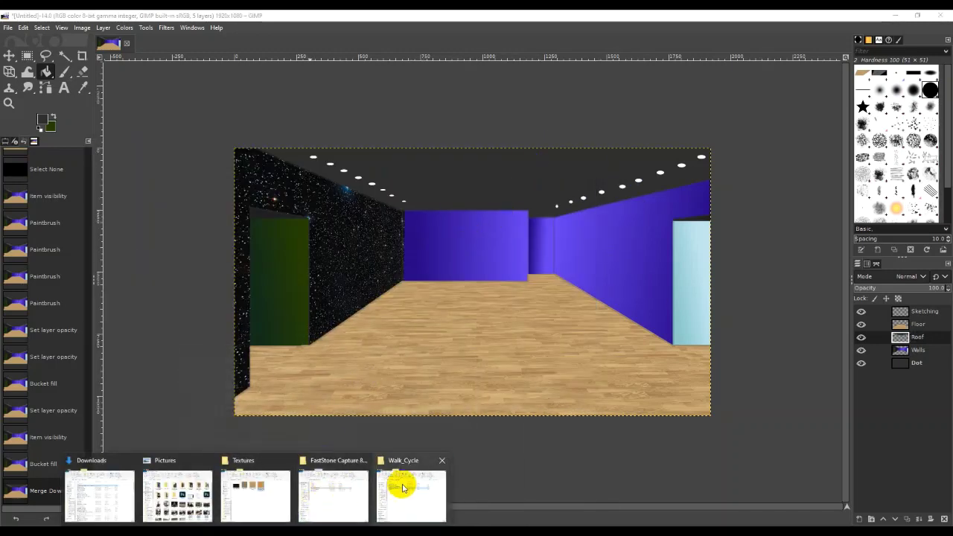
left_click(256, 501)
left_click_drag(391, 261, 646, 298)
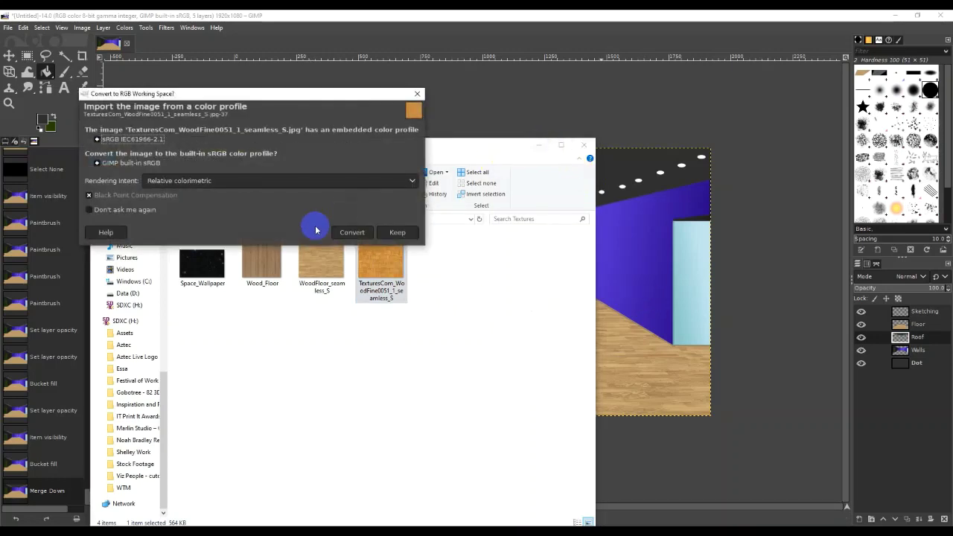
left_click(351, 231)
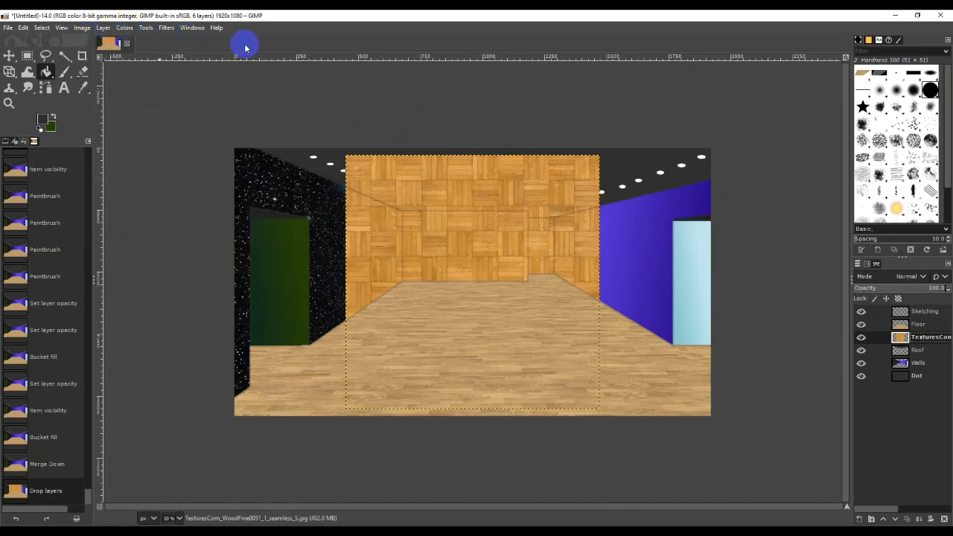
Start a Perspective transform on the parquet texture and fit its four corners roughly to the ceiling area, flipping it vertically
key("shift+p")
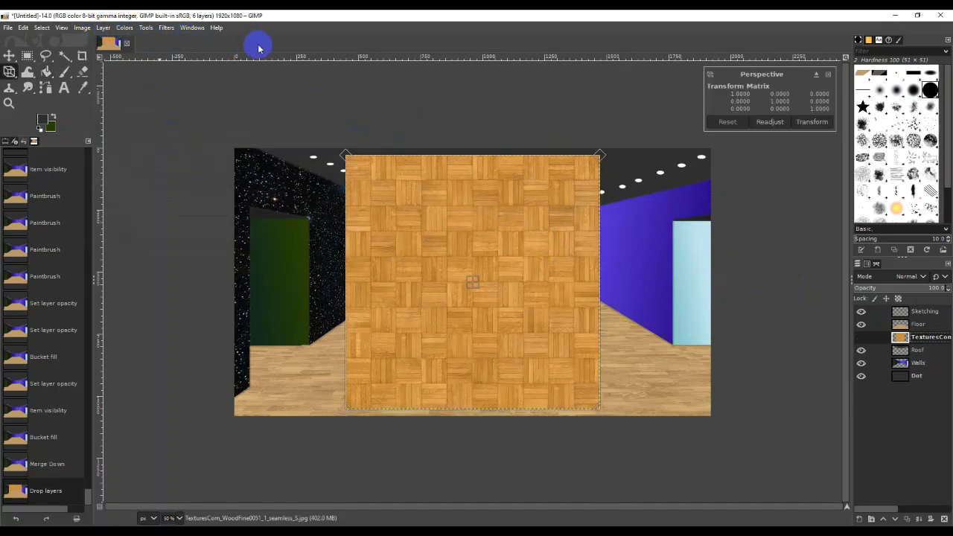
left_click_drag(346, 153, 245, 145)
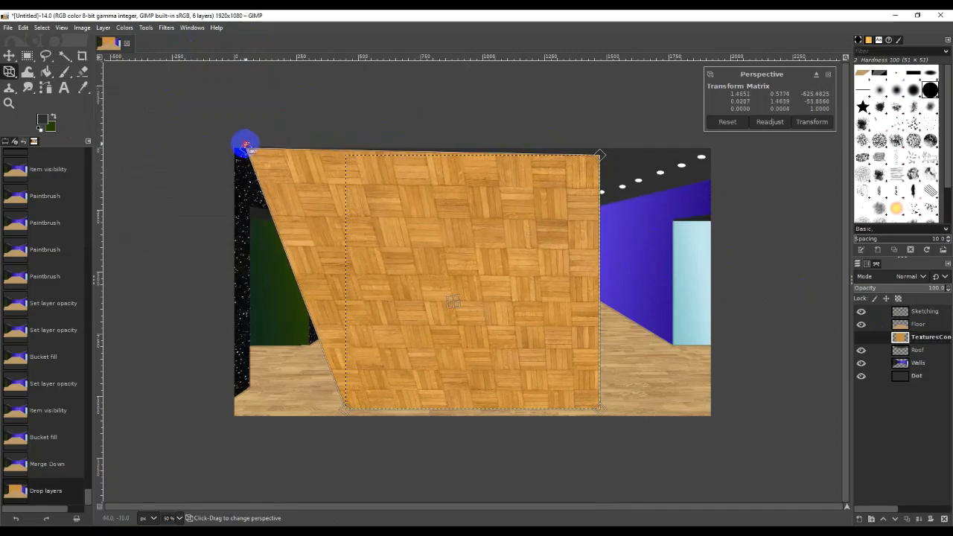
left_click_drag(600, 156, 716, 147)
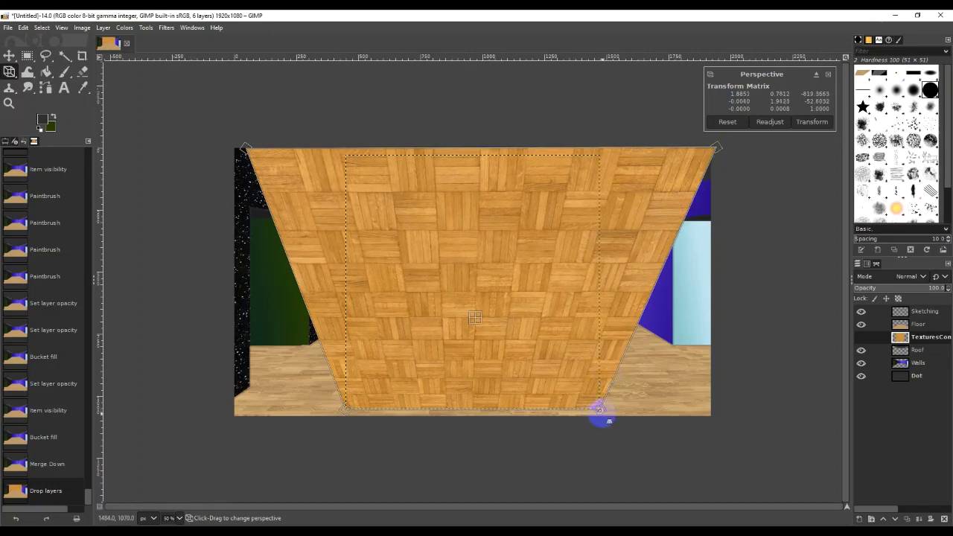
left_click_drag(602, 409, 555, 220)
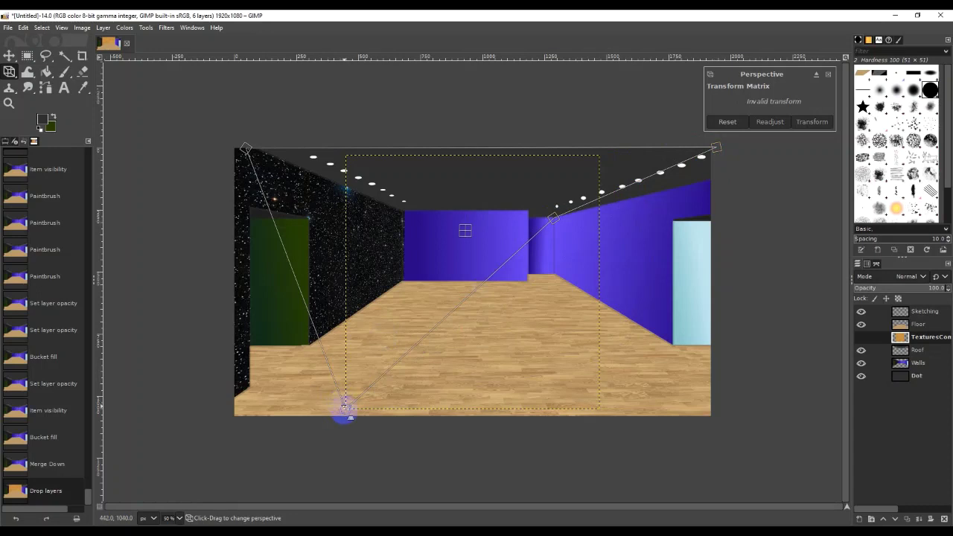
left_click_drag(344, 408, 403, 211)
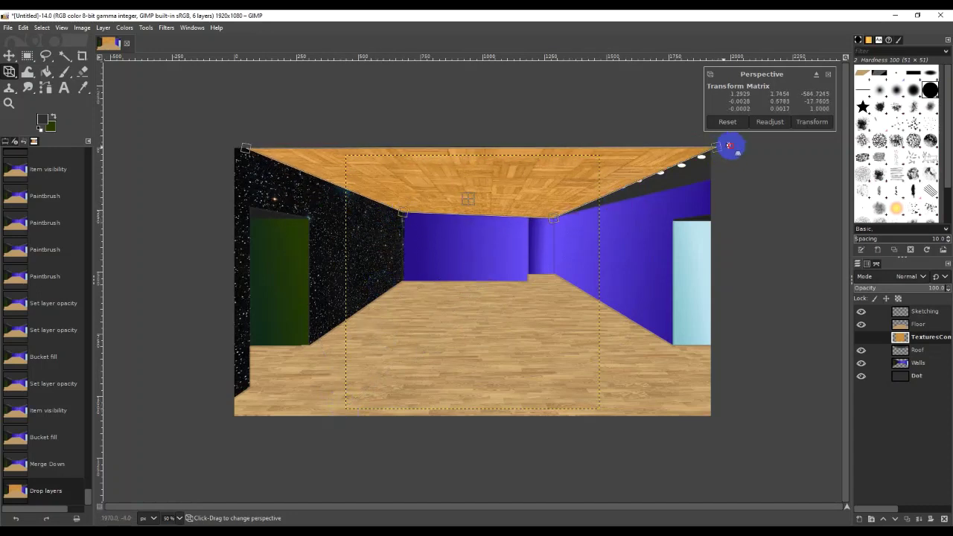
Extend the parquet texture's near corners beyond both canvas sides, level its far edge along the back wall, and apply the perspective
left_click_drag(728, 146, 835, 136)
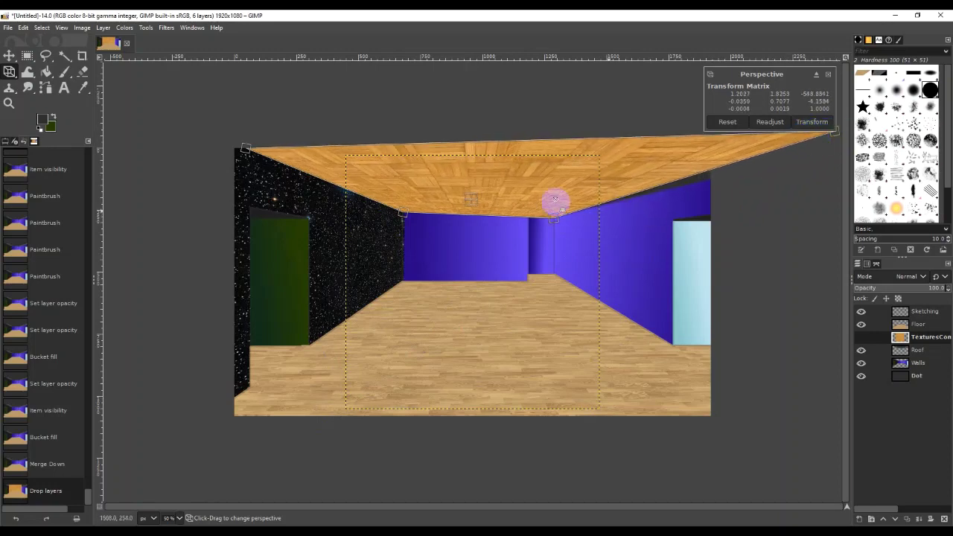
mouse_move(558, 202)
left_mouse_down()
mouse_move(558, 217)
mouse_move(565, 202)
mouse_move(554, 218)
left_mouse_up()
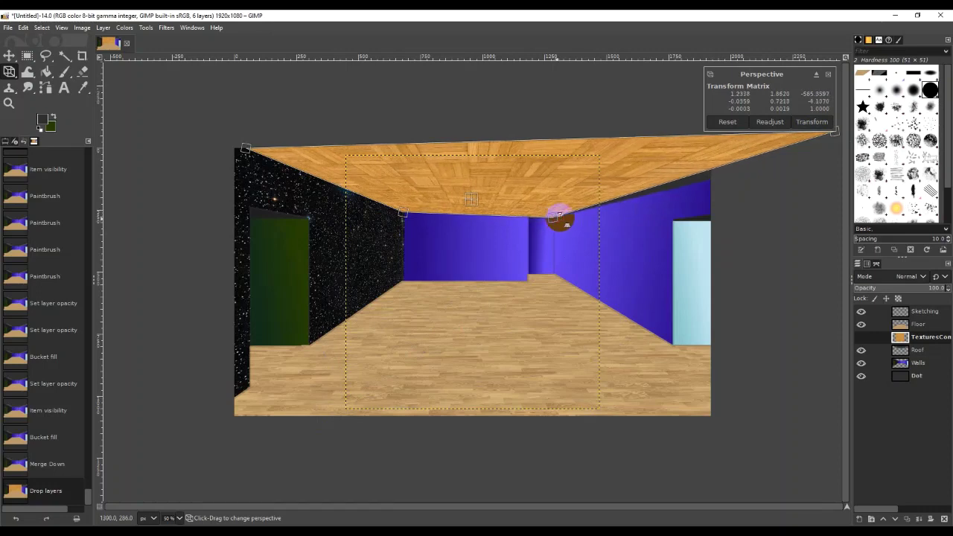
left_click_drag(837, 135, 837, 149)
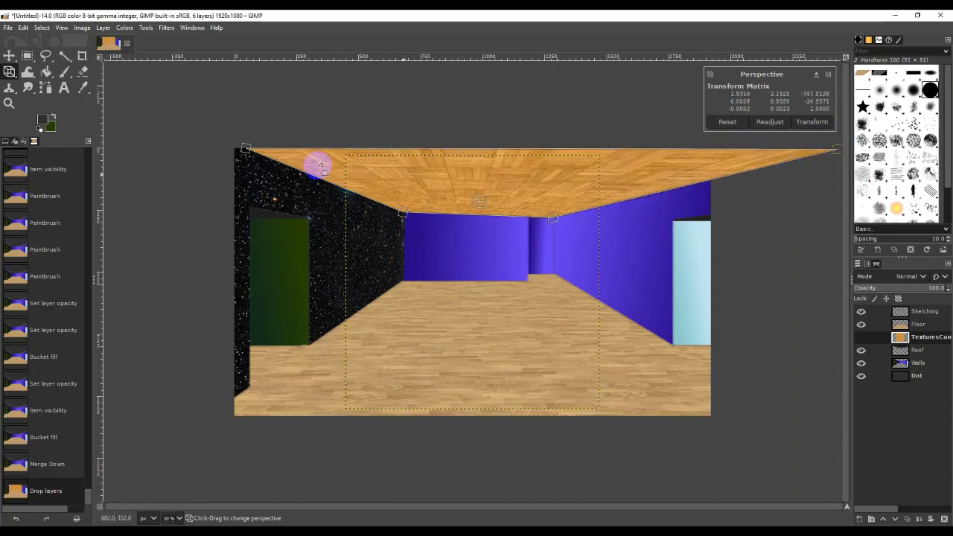
left_click_drag(256, 153, 216, 151)
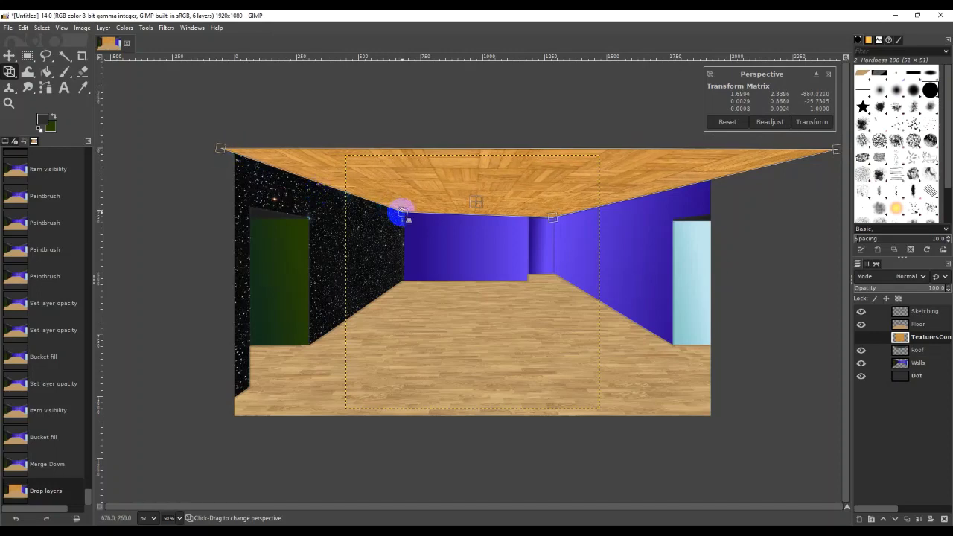
mouse_move(403, 213)
left_mouse_down()
mouse_move(400, 241)
mouse_move(393, 216)
left_mouse_up()
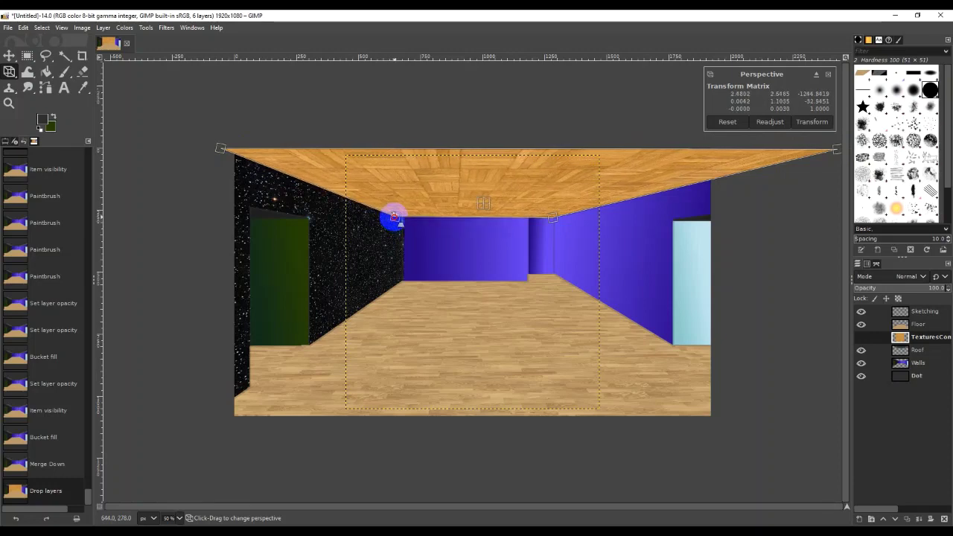
left_click_drag(394, 216, 395, 216)
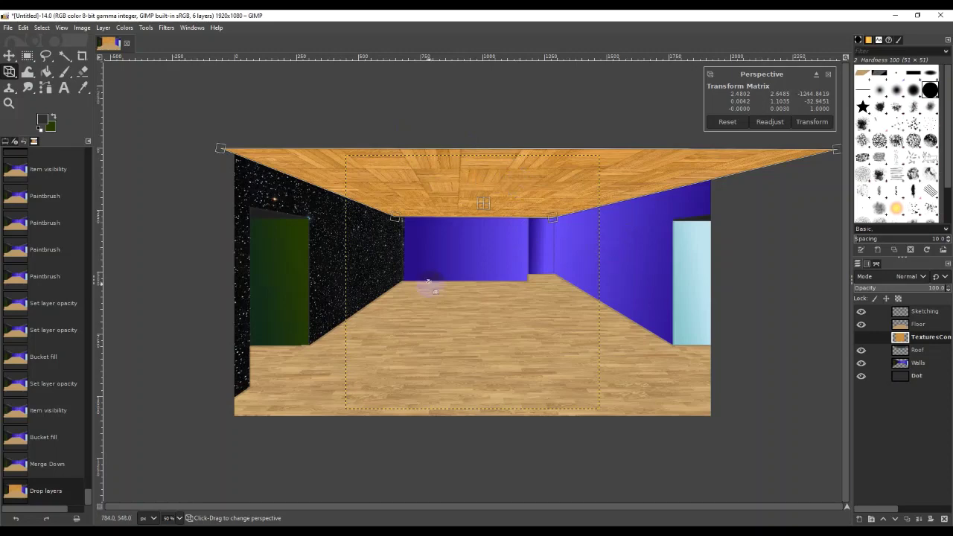
key("Return")
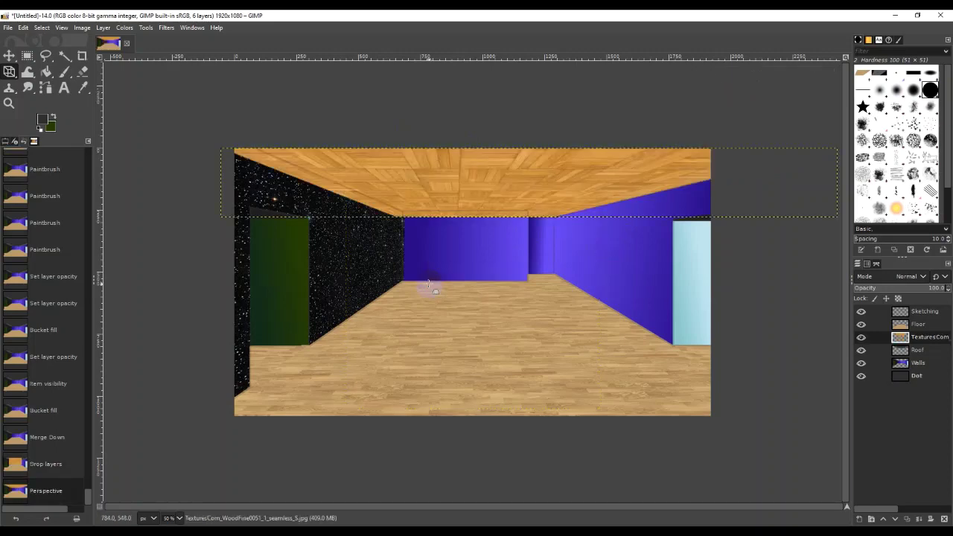
Hide the parquet texture layer and fuzzy-select the dark ceiling area on the Roof layer, leaving the light spots out
left_click(925, 310)
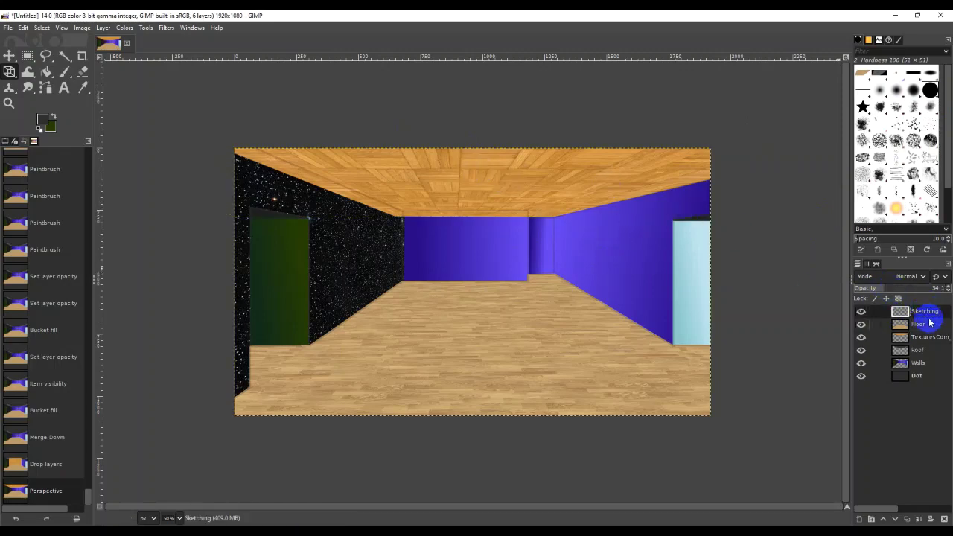
left_click(861, 339)
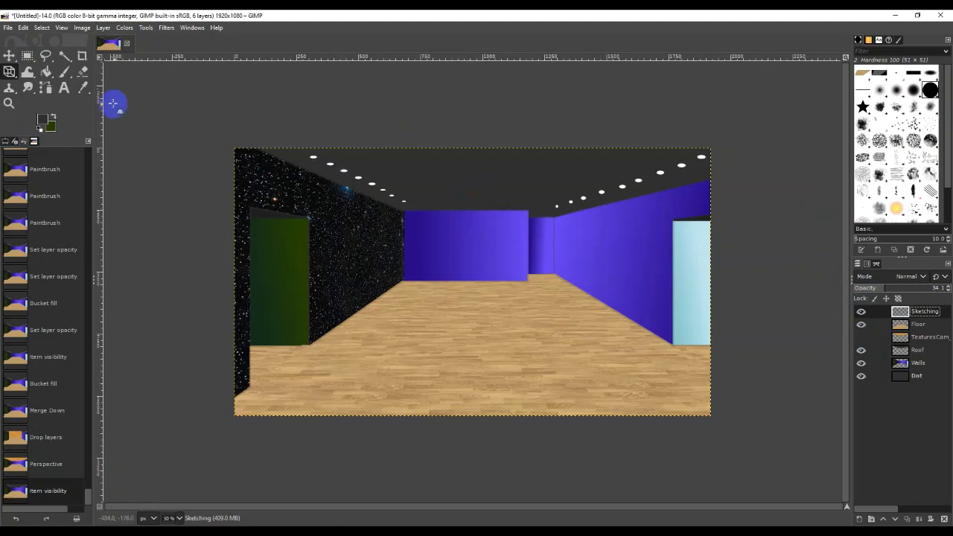
left_click(65, 57)
left_click(472, 170)
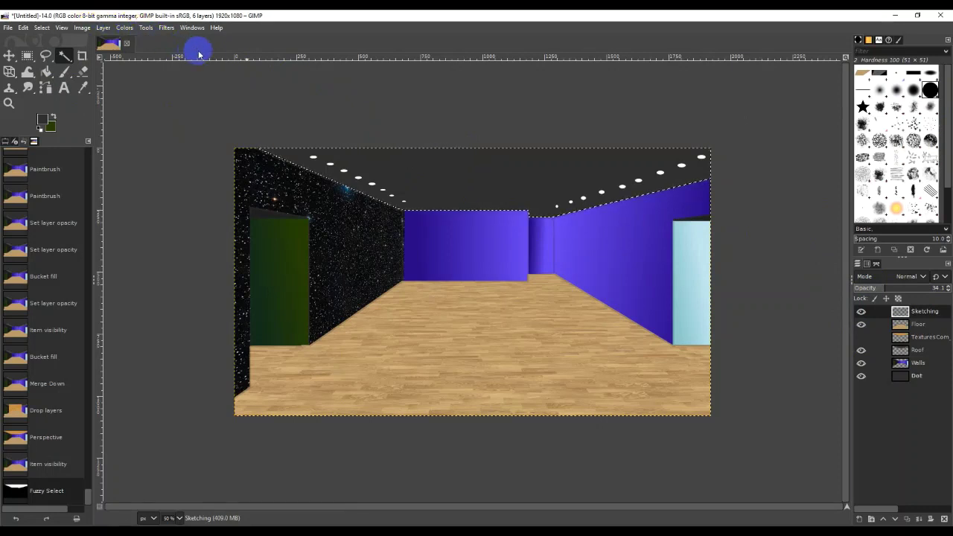
left_click(922, 353)
left_click(537, 169)
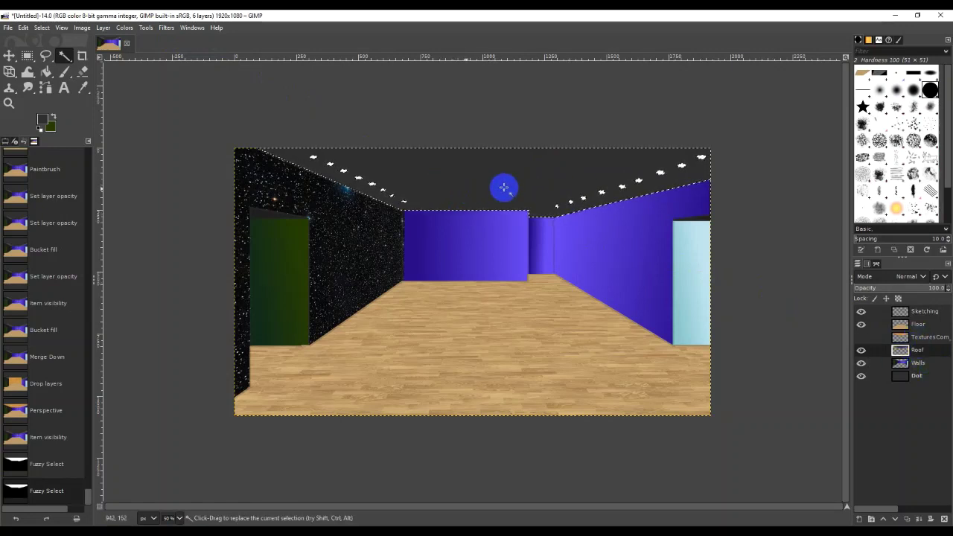
Show the parquet texture layer again, clear everything on it outside the selected ceiling area, and remove the selection
left_click(921, 338)
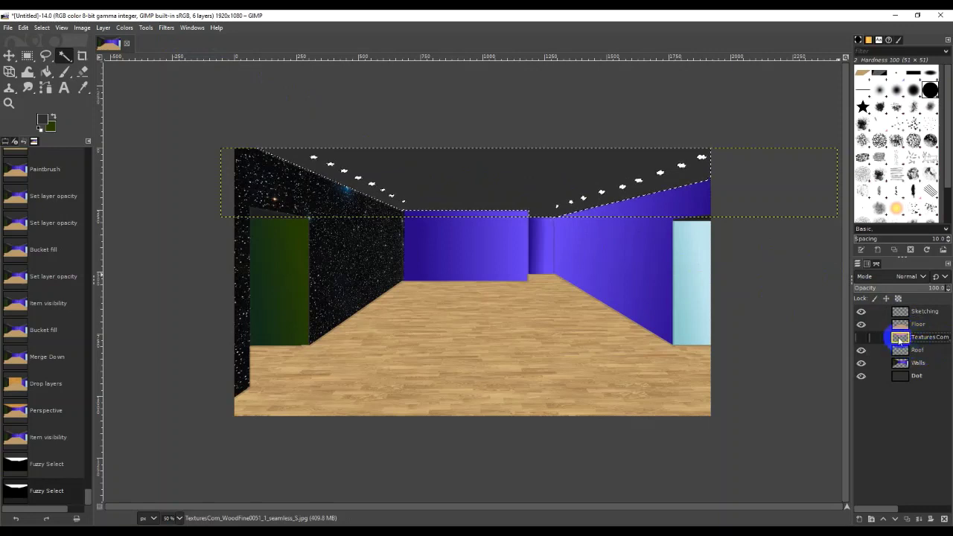
left_click(861, 337)
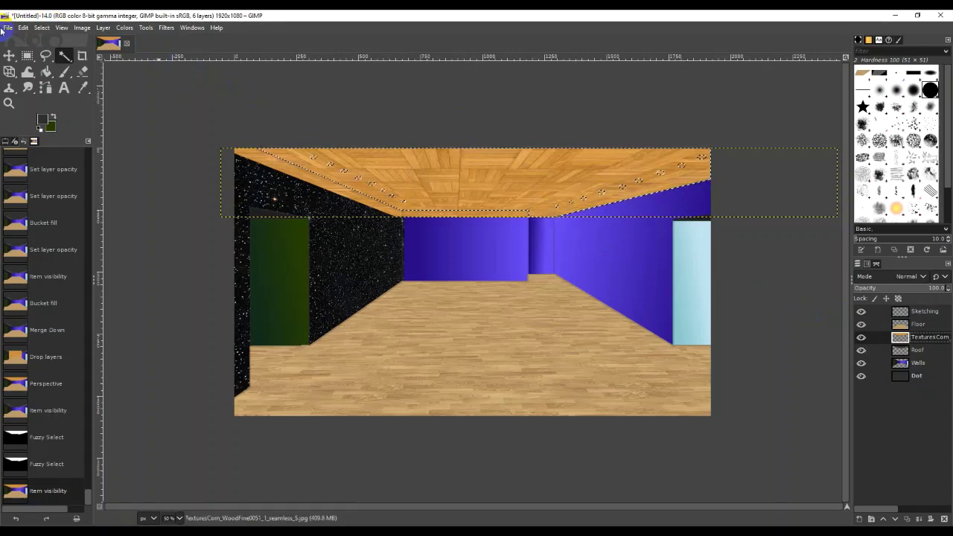
left_click(44, 29)
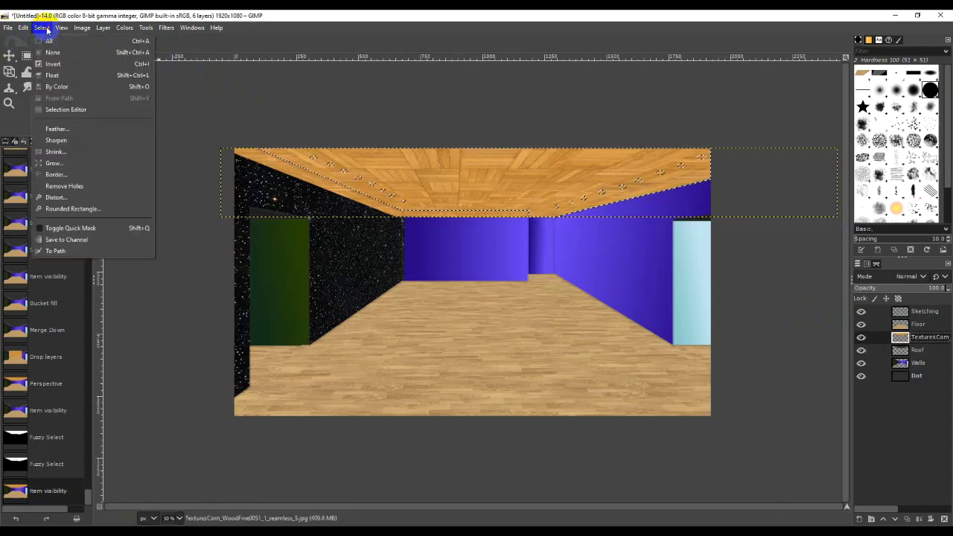
left_click(72, 64)
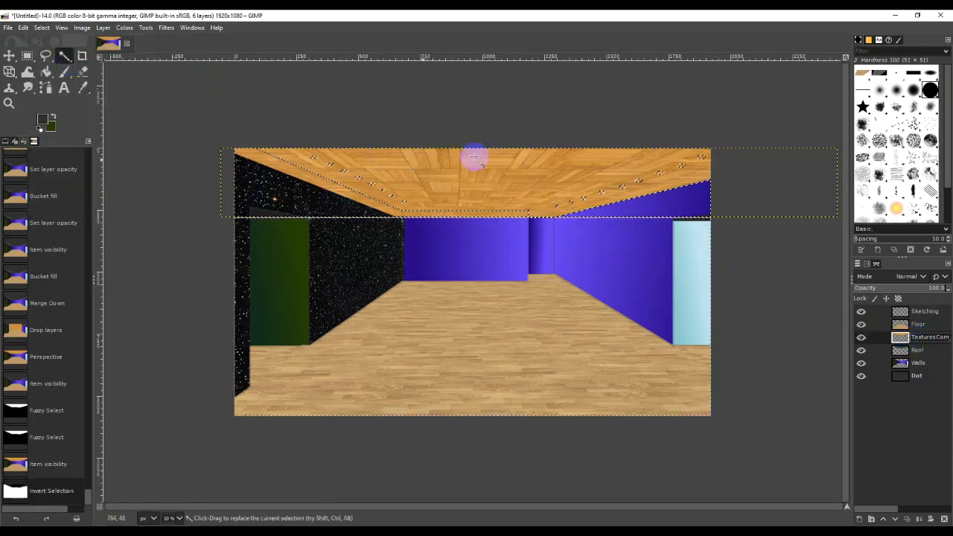
key("Delete")
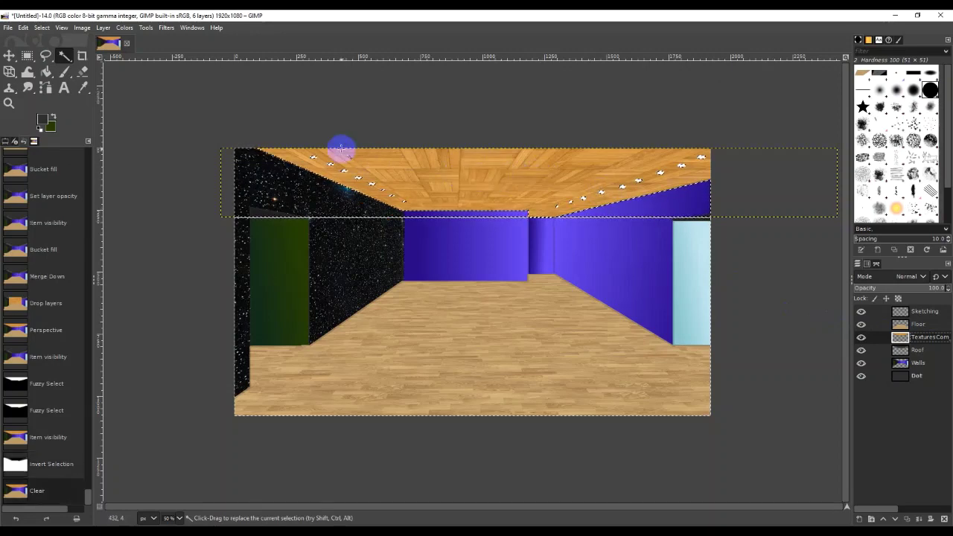
key("ctrl+shift+a")
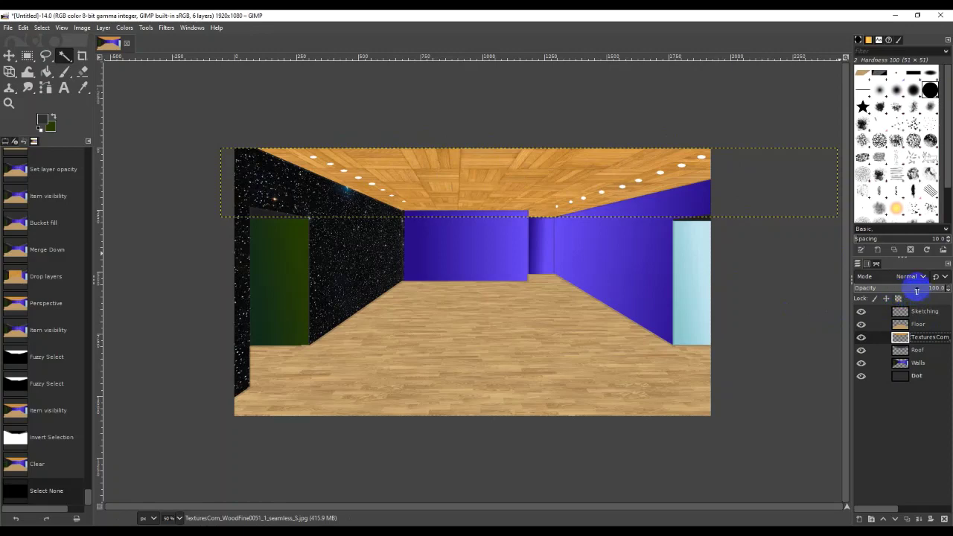
Try the Dissolve, Screen, Overlay and Multiply blend modes on the parquet texture layer
left_click(903, 277)
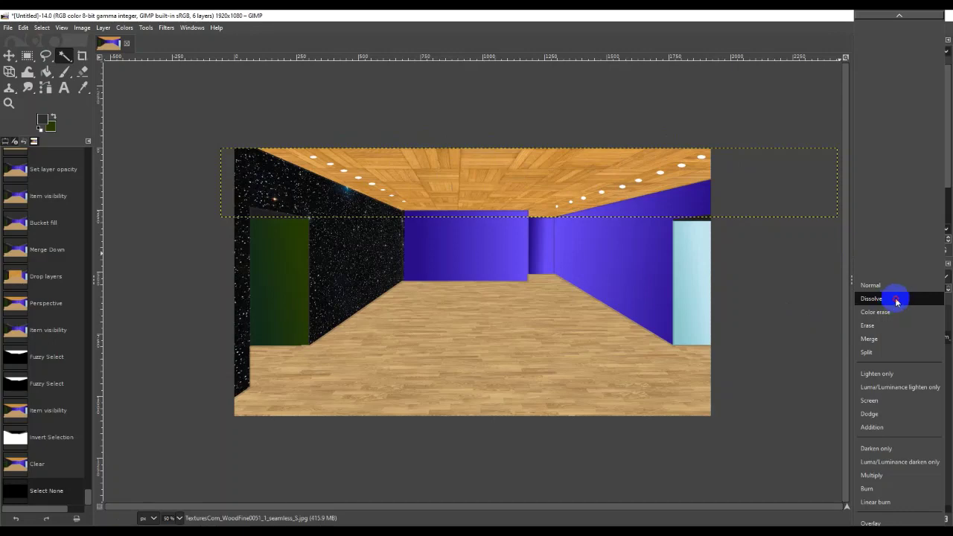
left_click(897, 301)
left_click(901, 285)
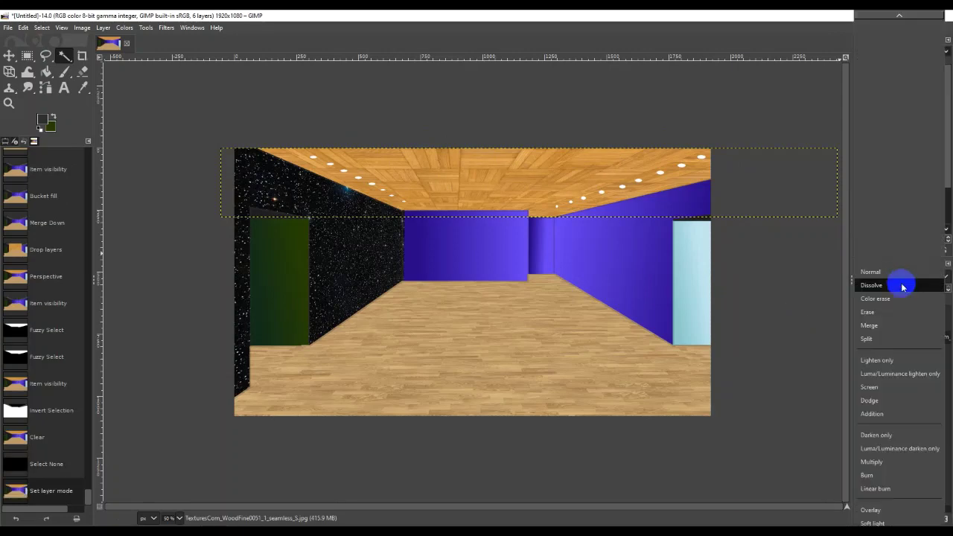
left_click(899, 388)
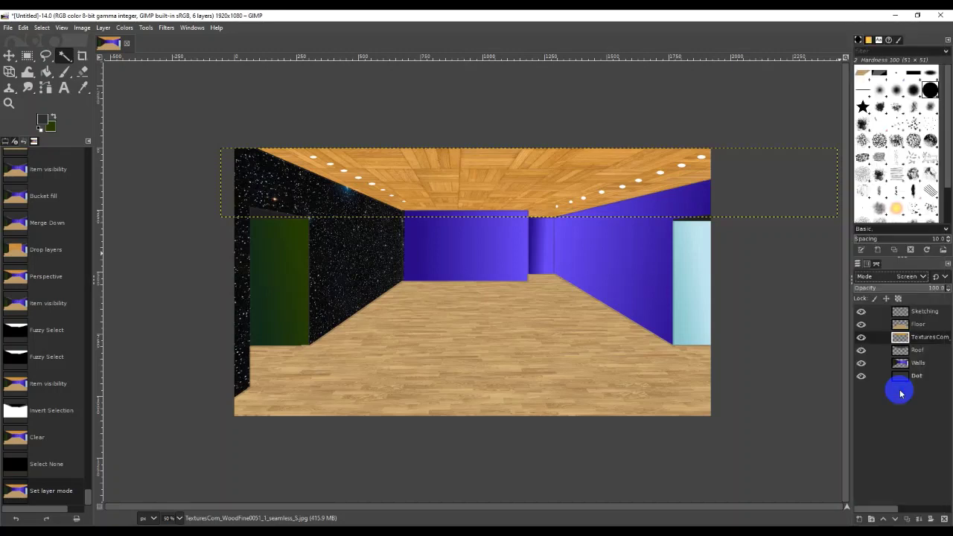
left_click(903, 276)
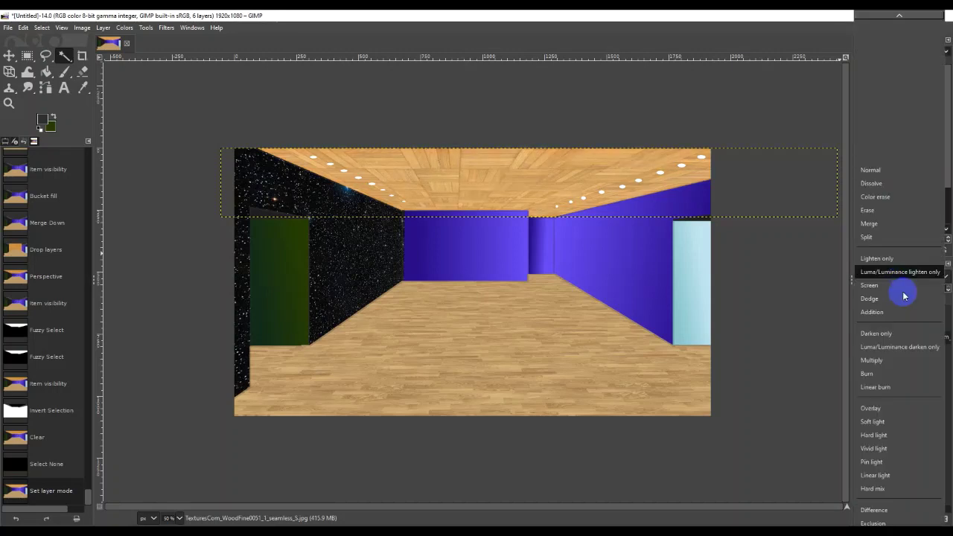
left_click(903, 409)
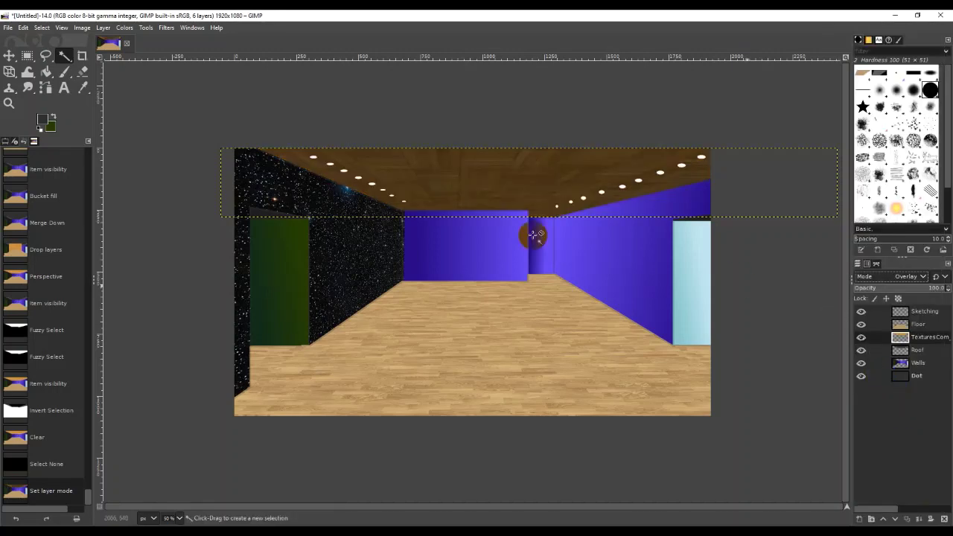
left_click(872, 277)
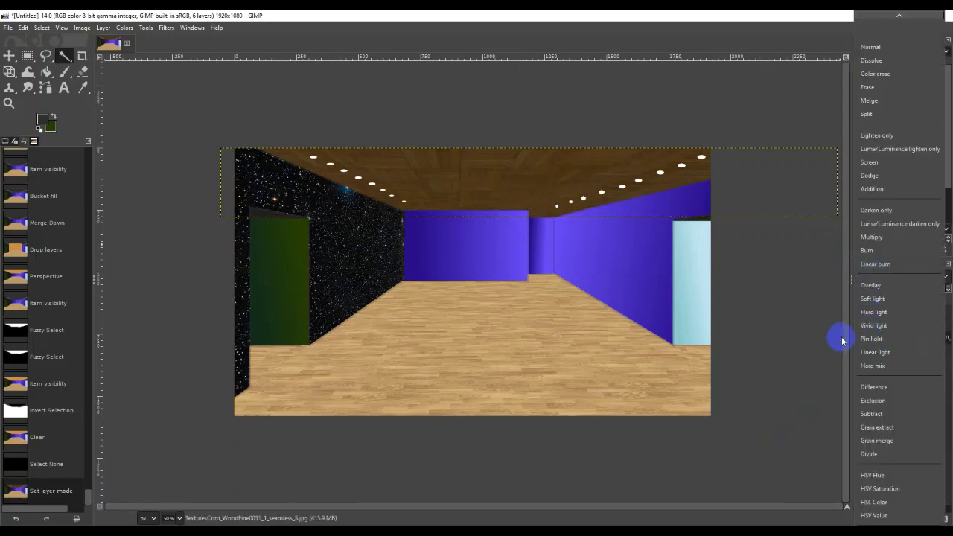
left_click(901, 237)
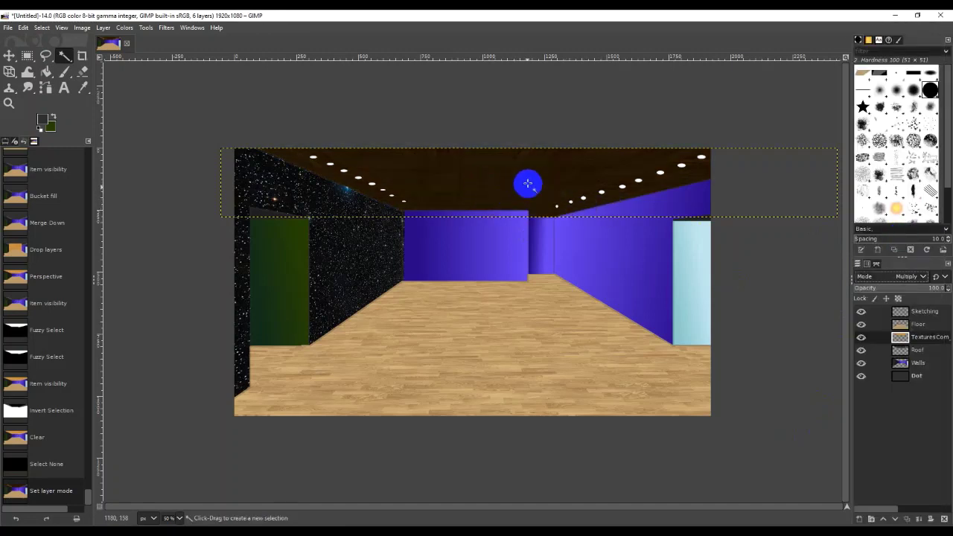
Set the parquet texture layer's blend mode to Soft light, try lower opacities, and return the opacity to 100
left_click(899, 276)
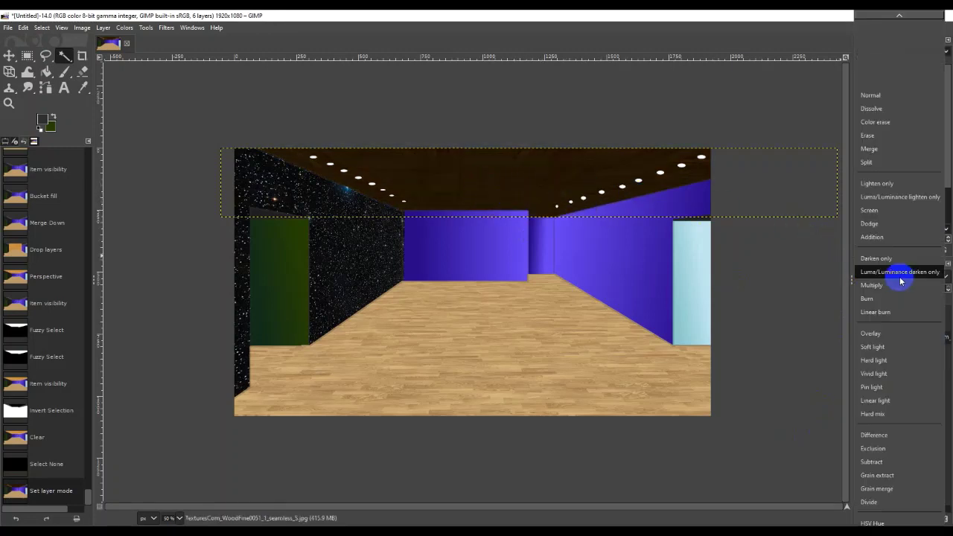
left_click(894, 350)
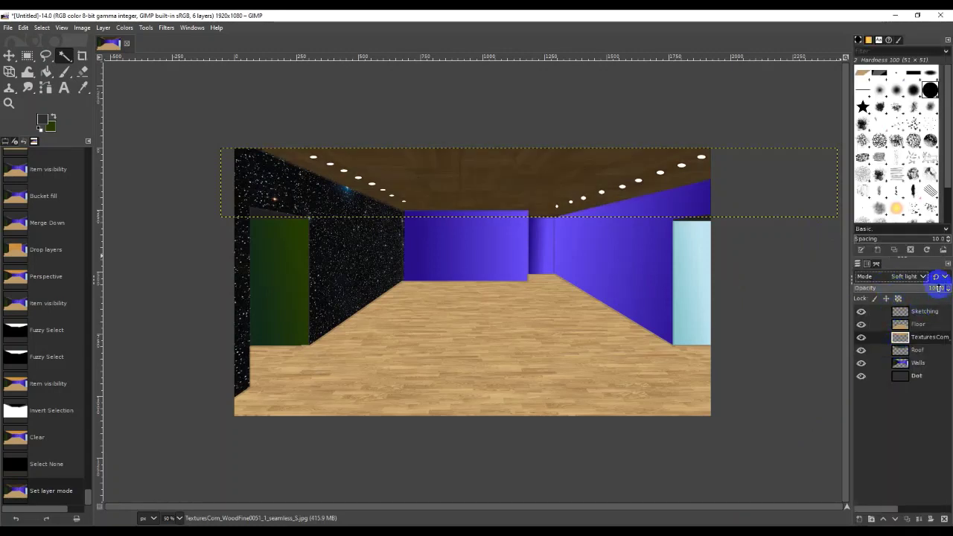
left_click_drag(939, 288, 884, 288)
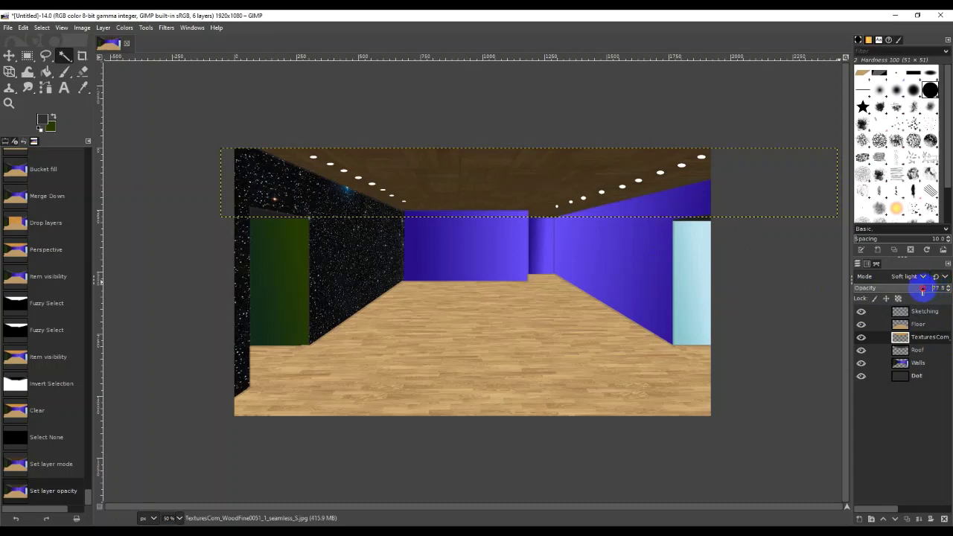
left_click_drag(923, 290, 907, 294)
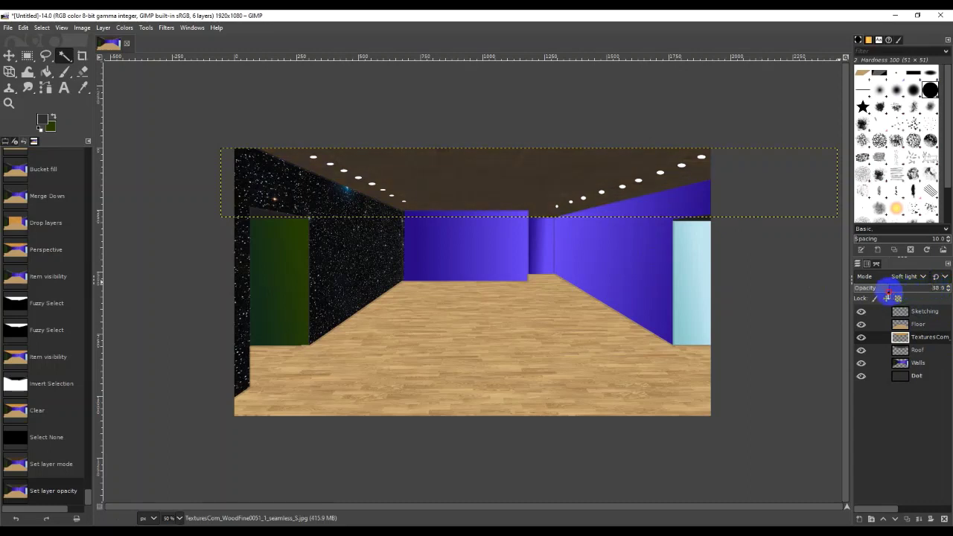
left_click_drag(931, 292, 949, 290)
left_click(946, 288)
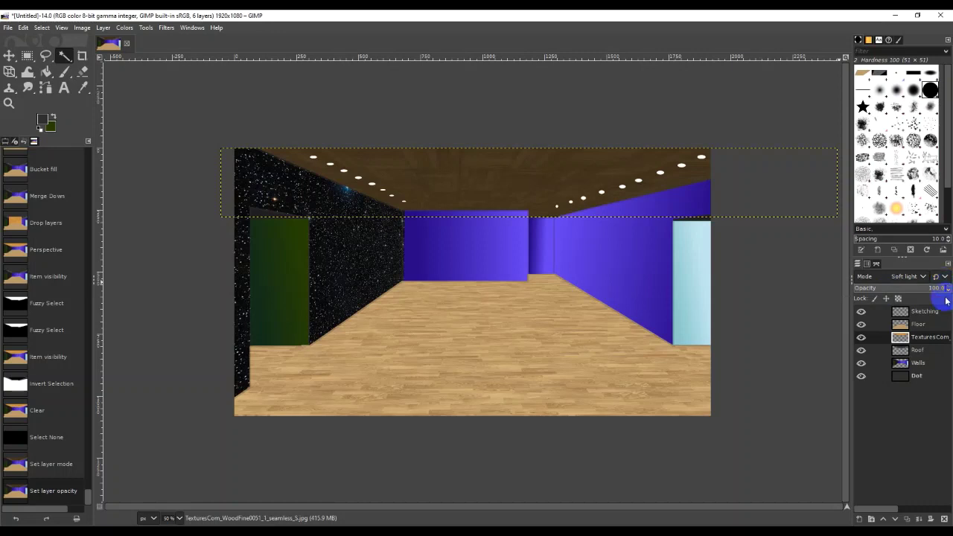
Try the legacy Soft light mode on the parquet layer, return to the default mode group, and reduce the opacity to 19.5
left_click(936, 277)
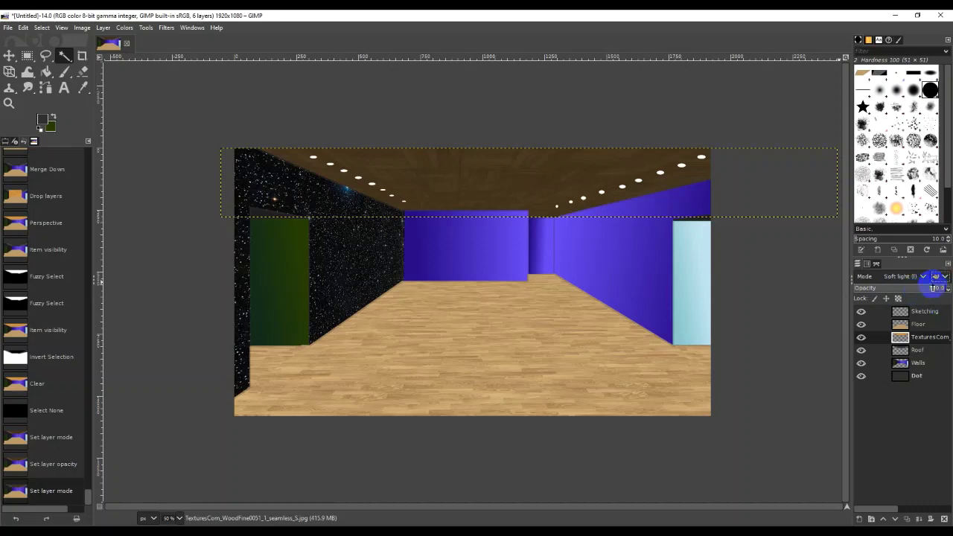
left_click(945, 277)
left_click(948, 265)
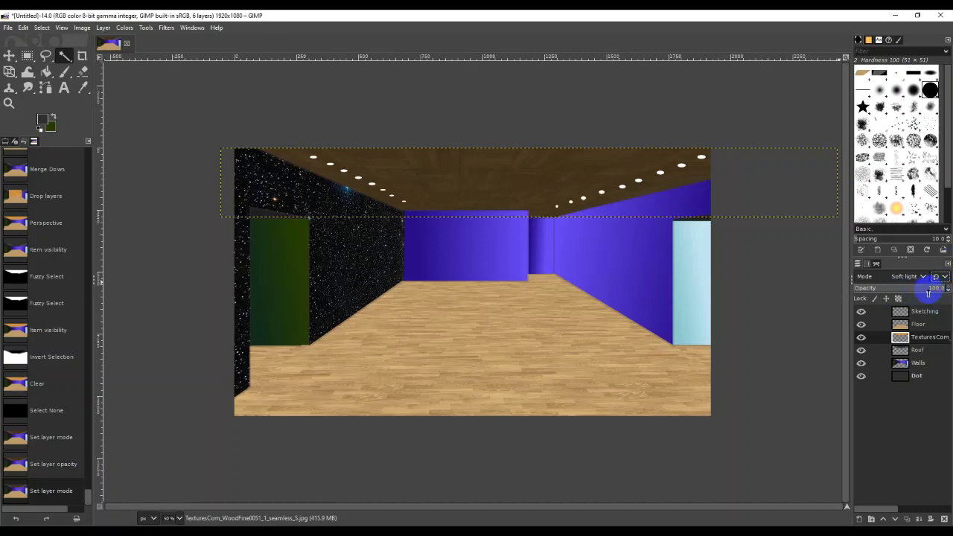
left_click(910, 276)
left_click(930, 283)
left_click(948, 288)
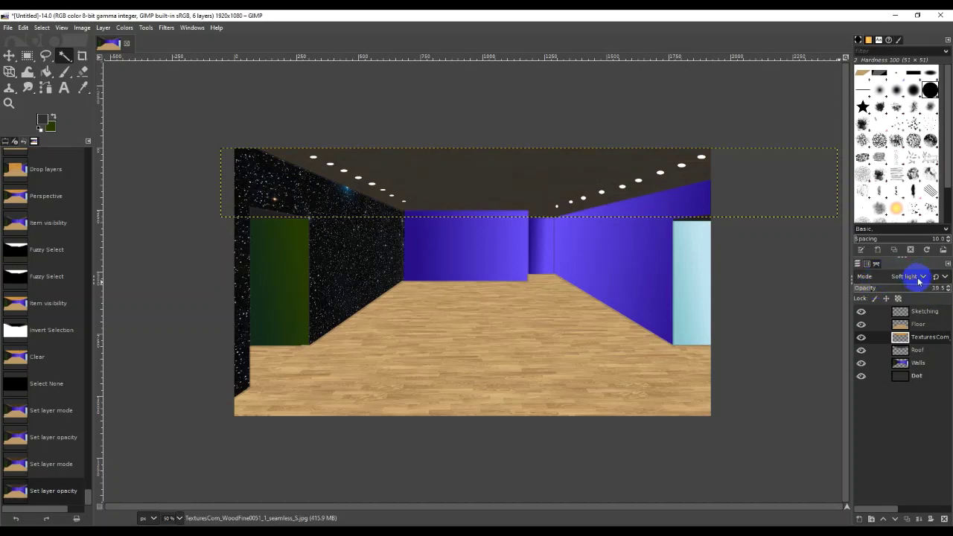
Try the Hard light, Difference, Vivid light, Multiply and Overlay blend modes on the parquet texture layer at the reduced opacity
left_click(918, 280)
left_click(911, 298)
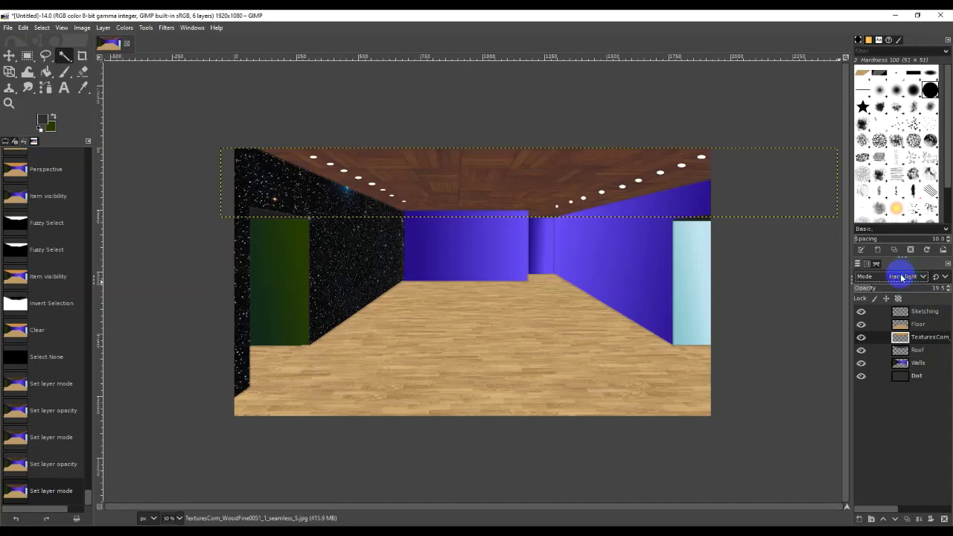
left_click(903, 275)
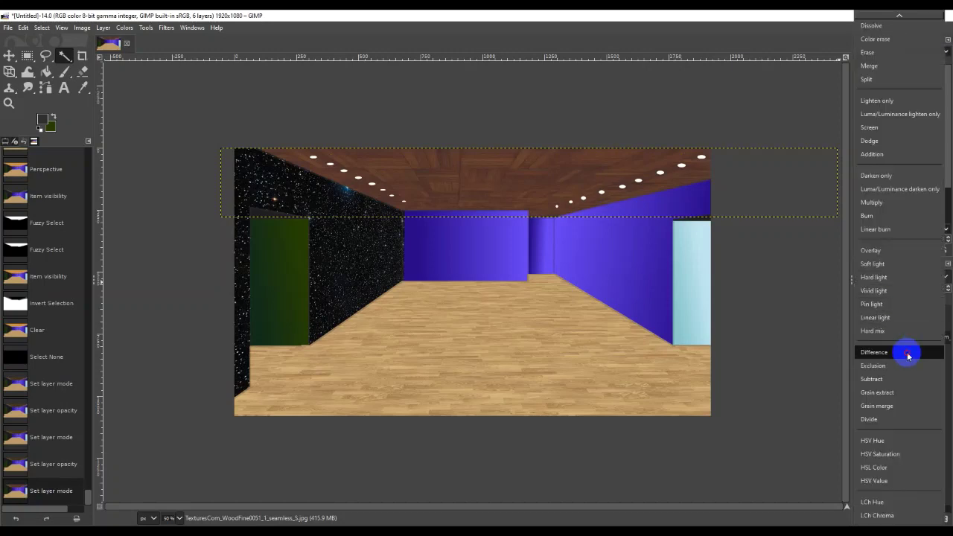
left_click(907, 356)
left_click(904, 276)
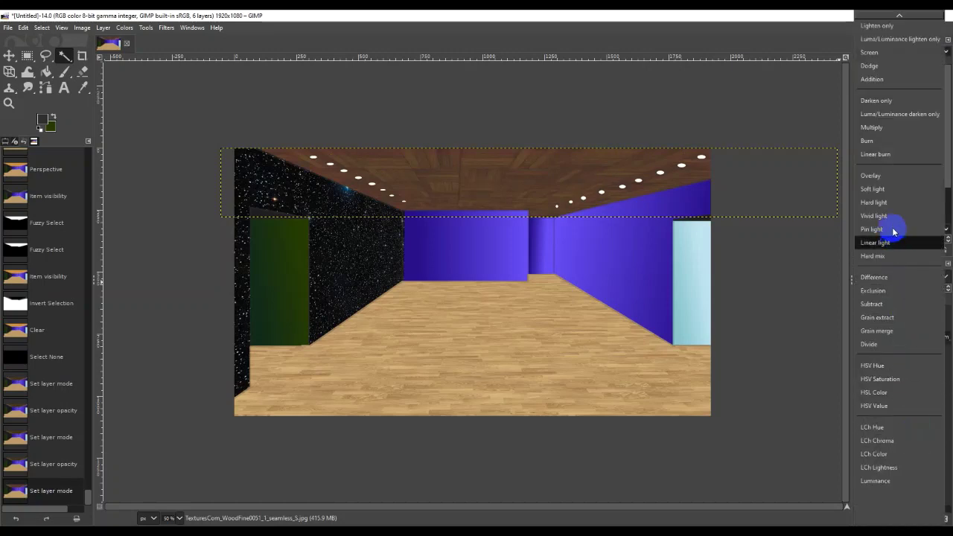
left_click(894, 216)
left_click(906, 276)
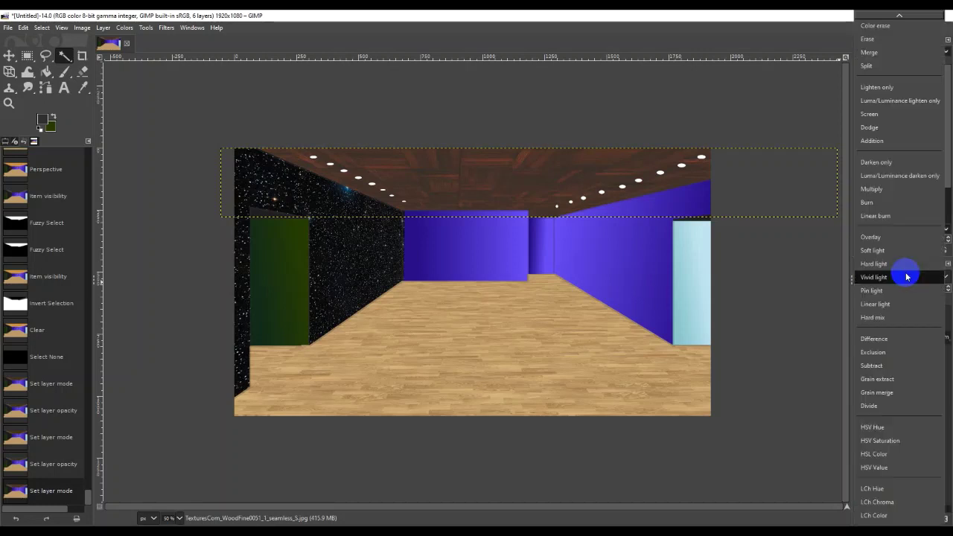
left_click(896, 188)
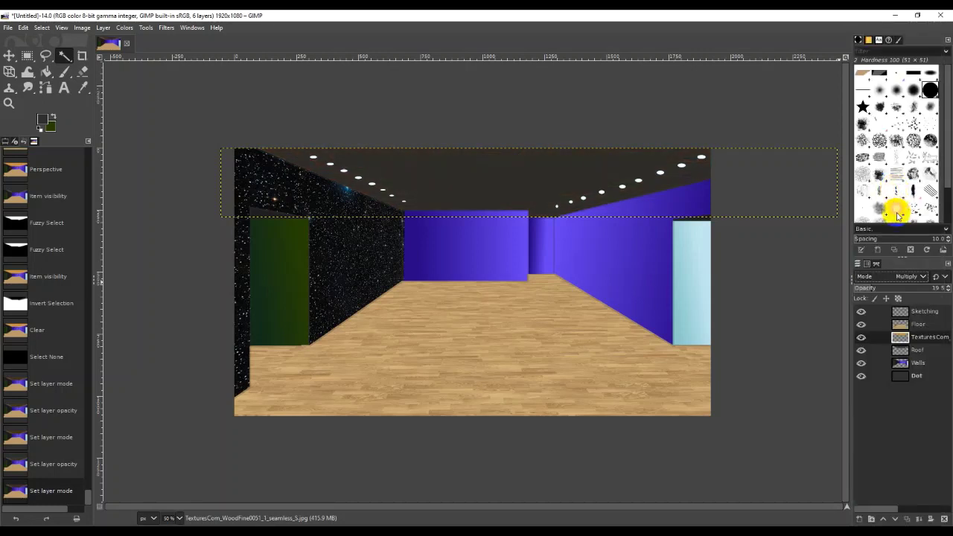
left_click(881, 279)
left_click(888, 279)
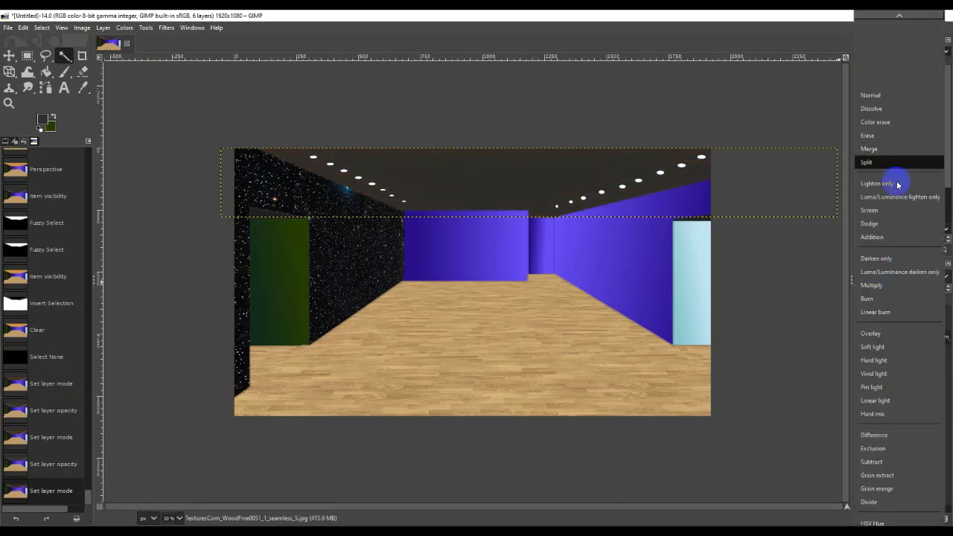
left_click(900, 333)
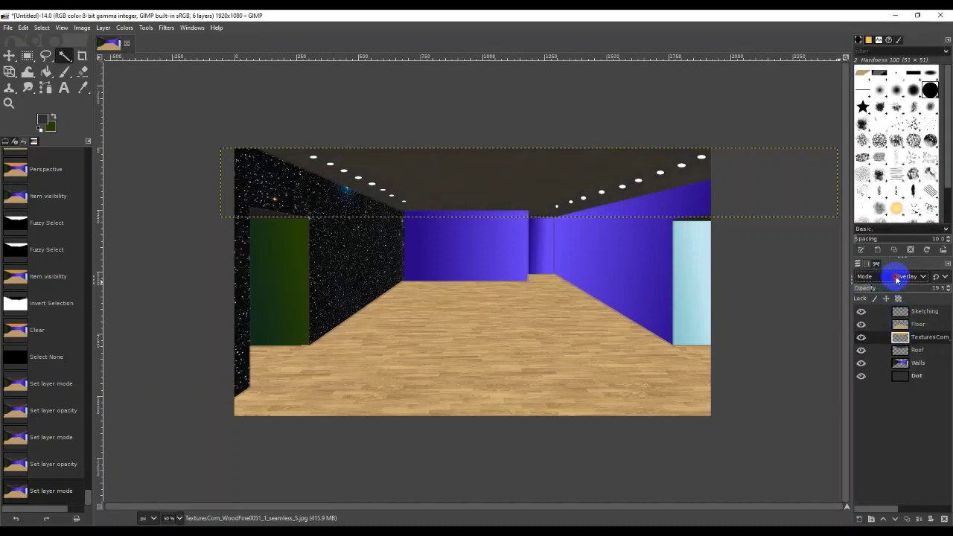
Set the parquet texture layer's blend mode to Soft light and its opacity to 30
left_click(898, 275)
left_click(917, 306)
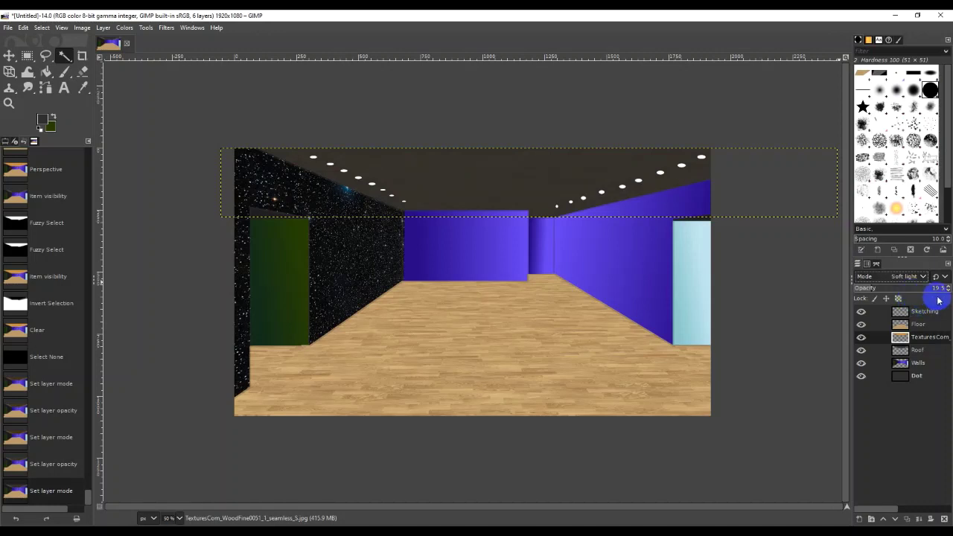
left_click_drag(933, 288, 874, 289)
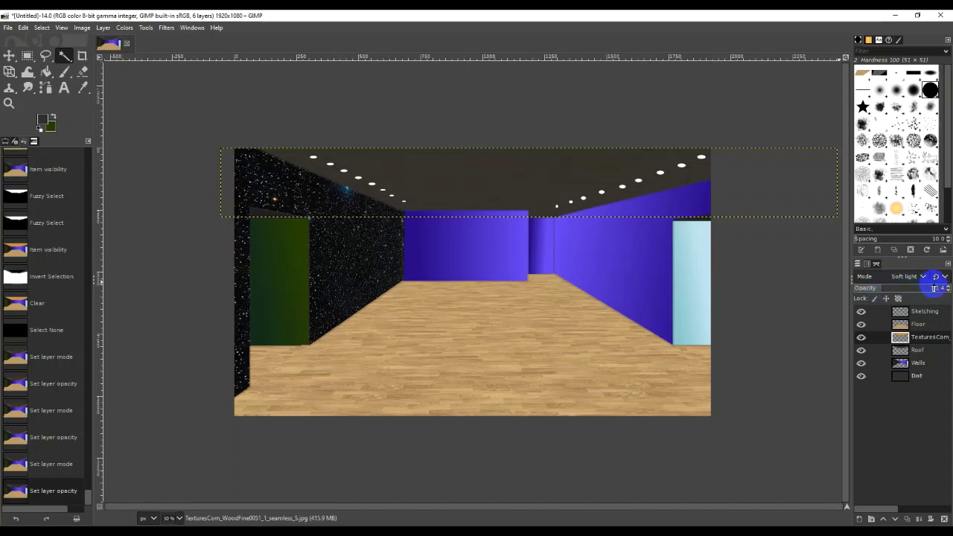
mouse_move(934, 288)
left_mouse_down()
mouse_move(944, 288)
mouse_move(936, 298)
left_mouse_up()
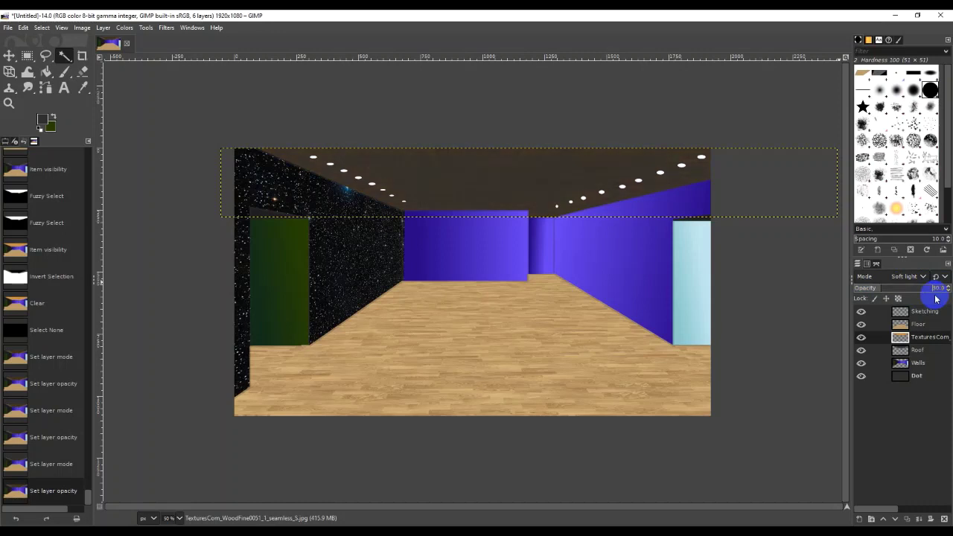
Make the Roof layer active and try filling the ceiling with the near-black colour 161515
left_click(927, 350)
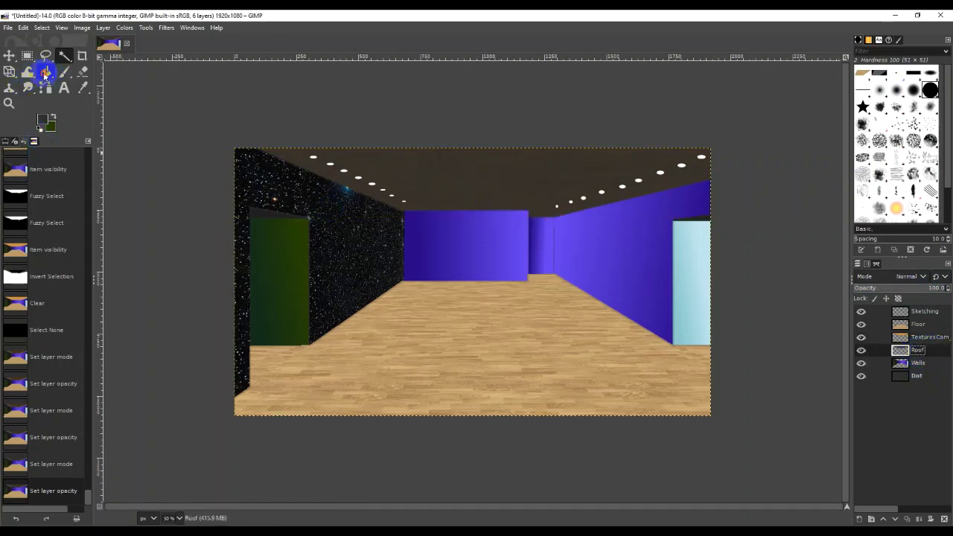
left_click(42, 119)
left_click_drag(20, 153, 18, 158)
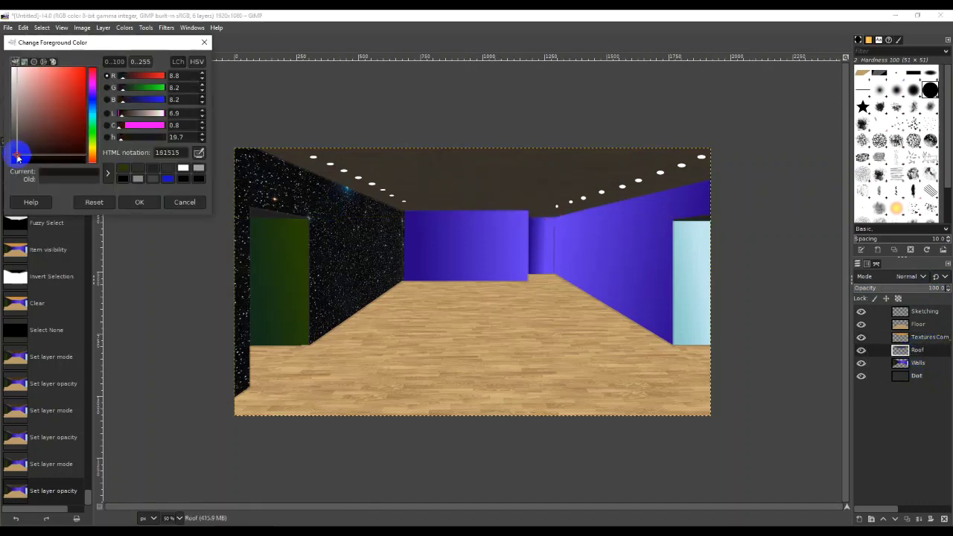
left_click(140, 201)
left_click(476, 177)
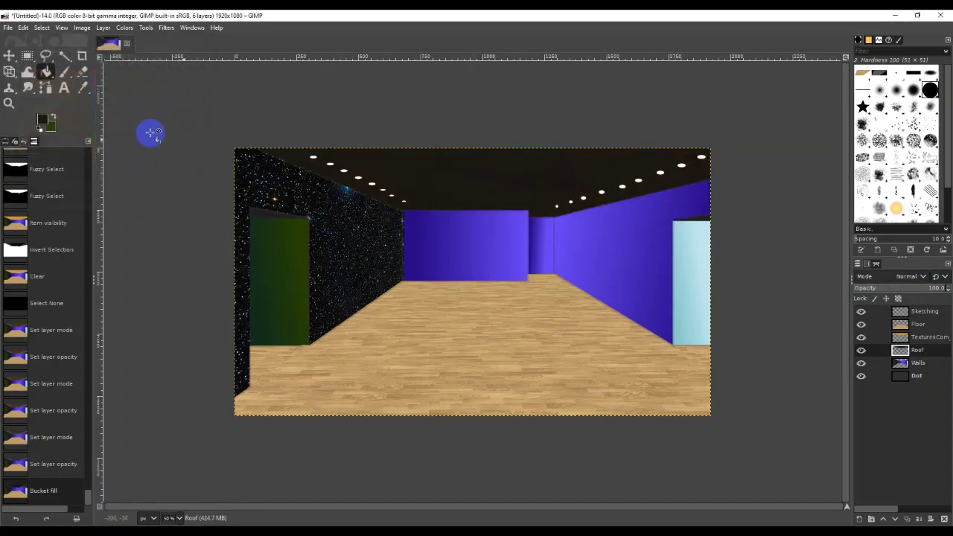
Try a light grey ceiling on the Roof layer by filling it with the colour a39f9f
left_click(40, 122)
mouse_move(32, 153)
left_mouse_down()
mouse_move(12, 144)
mouse_move(19, 101)
mouse_move(6, 86)
mouse_move(10, 102)
left_mouse_up()
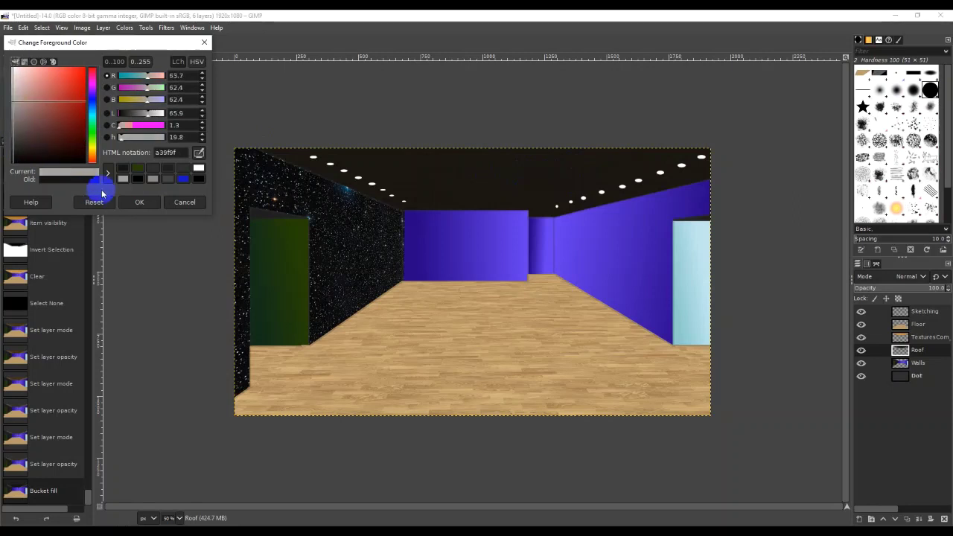
left_click(133, 199)
left_click(468, 174)
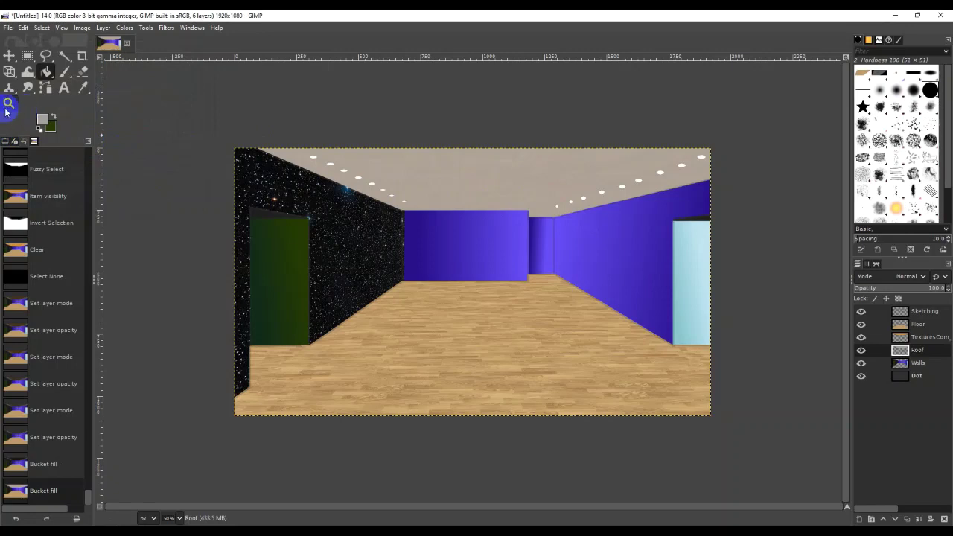
Set the foreground to a dark grey and fill the ceiling on the Roof layer with it
left_click(42, 119)
left_click_drag(29, 127, 10, 149)
left_click(141, 202)
left_click(473, 189)
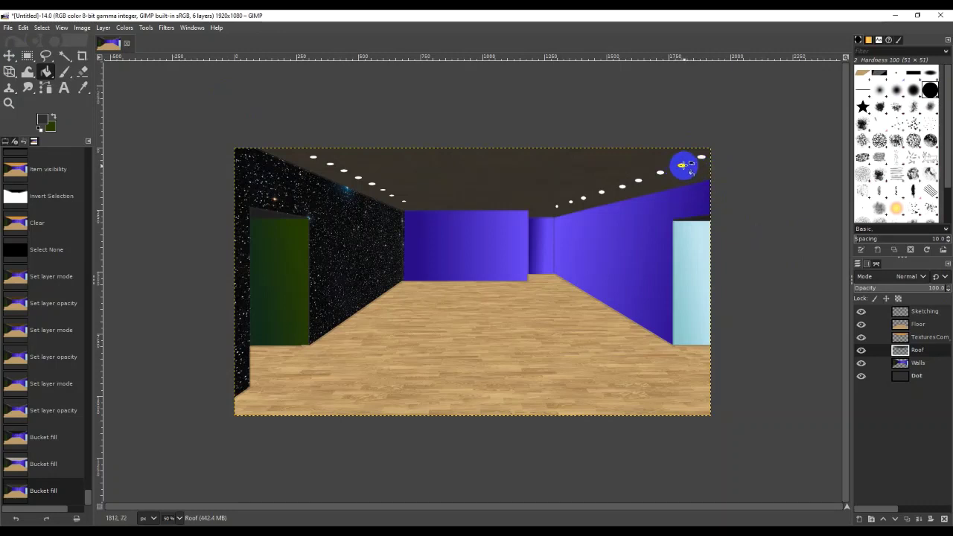
left_click(598, 231)
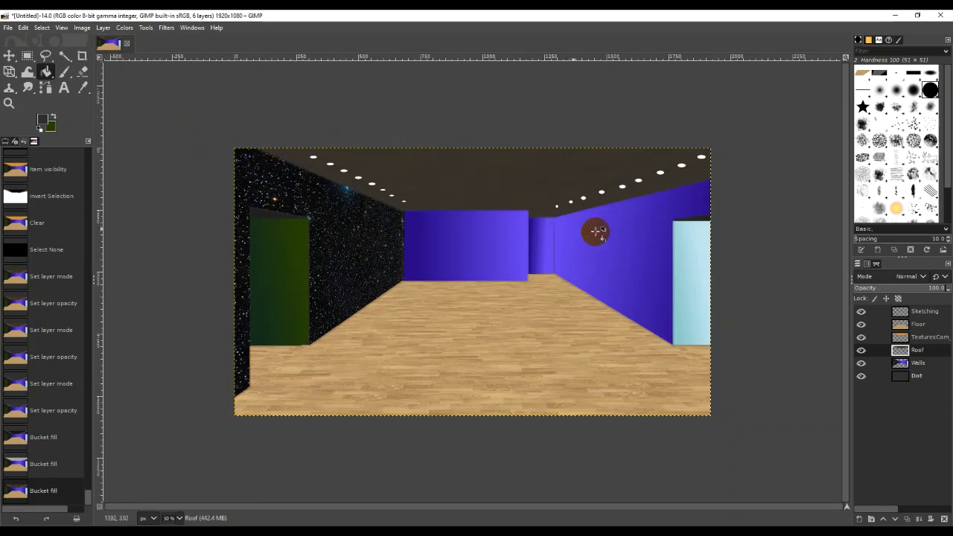
key("ctrl")
left_click(642, 412, "ctrl")
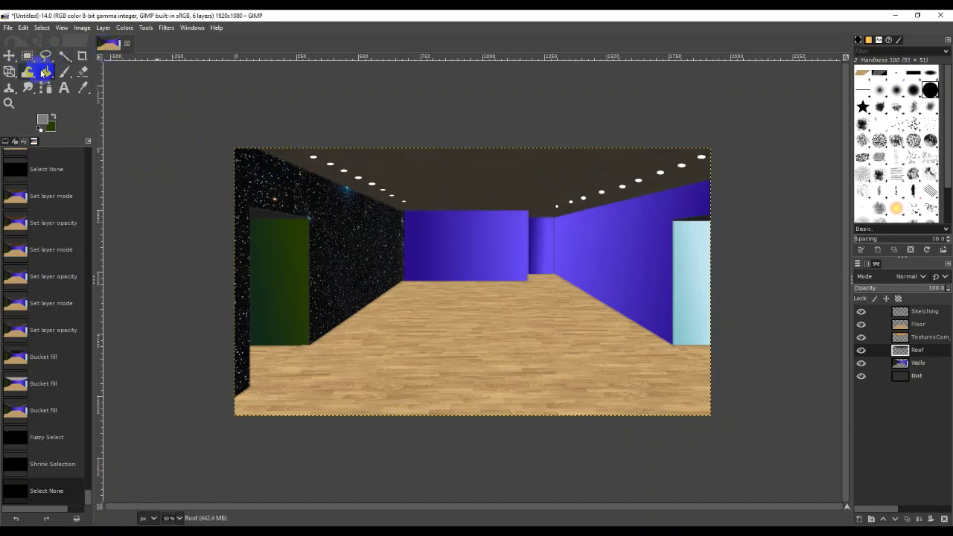
Fuzzy-select the white spotlights in the ceiling's left-hand row one after another, adding each to the selection
key("u")
left_click(313, 159)
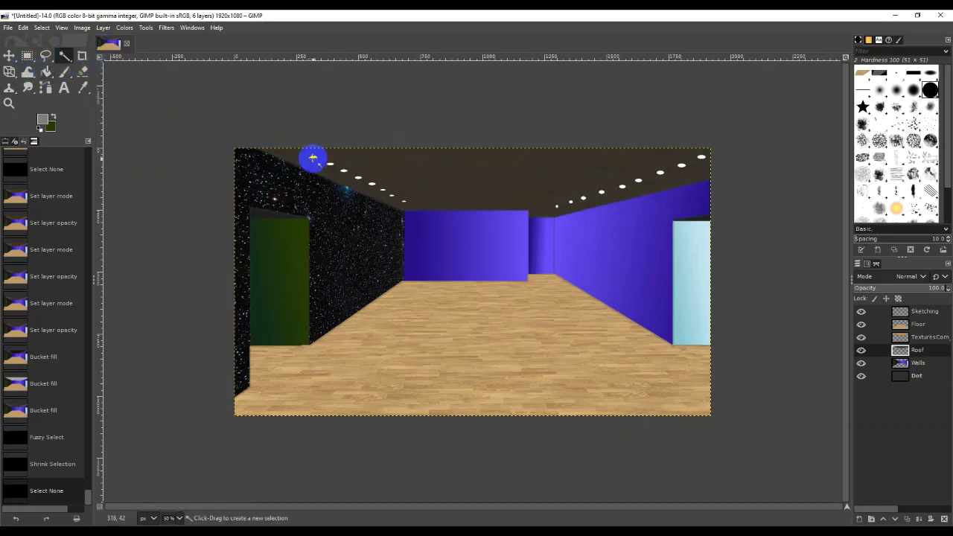
left_click_drag(313, 158, 348, 172)
left_click(358, 176)
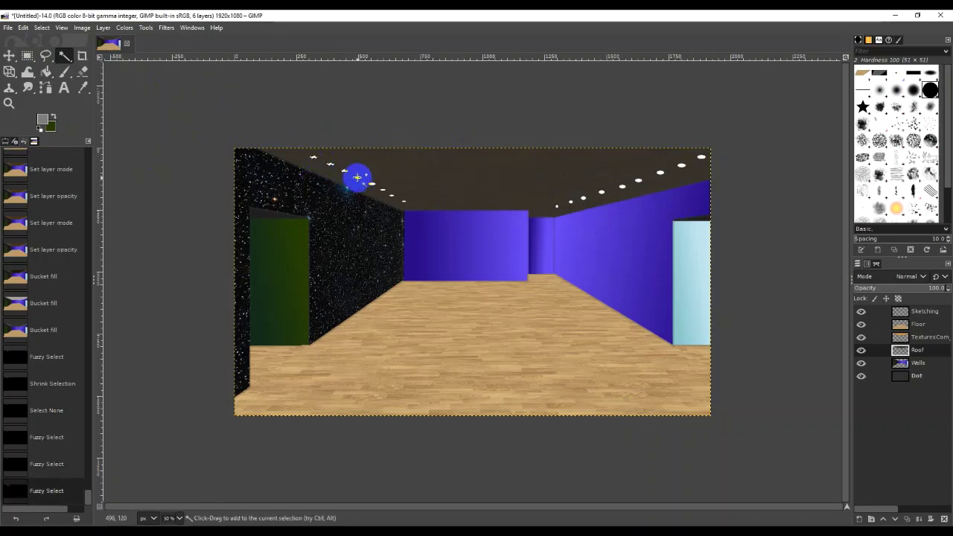
left_click(370, 180)
left_click_drag(371, 184, 385, 190)
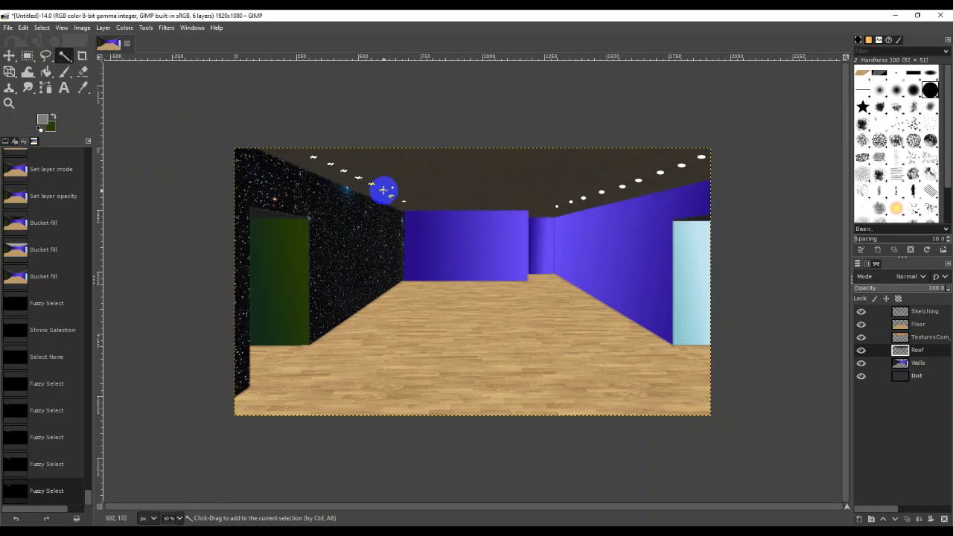
left_click(382, 189)
left_click(392, 196)
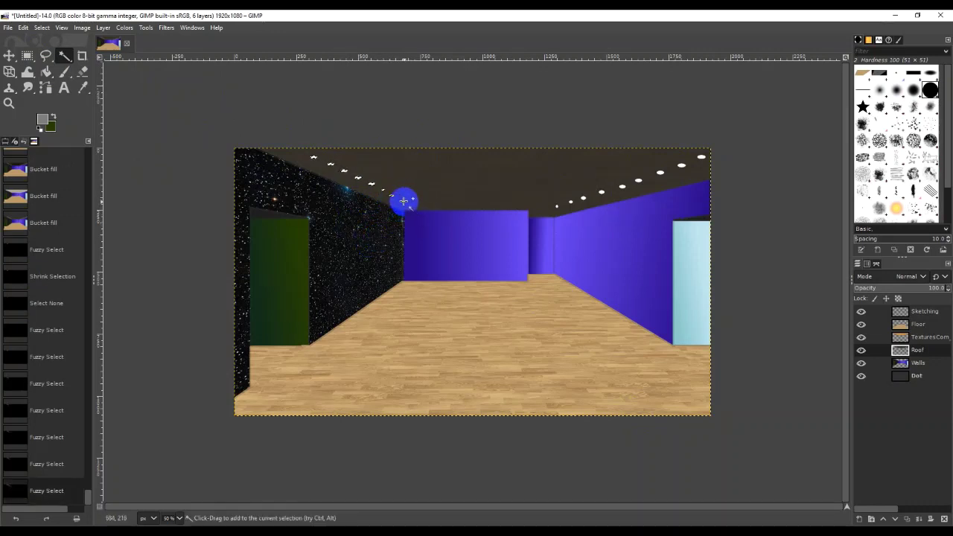
left_click(403, 200)
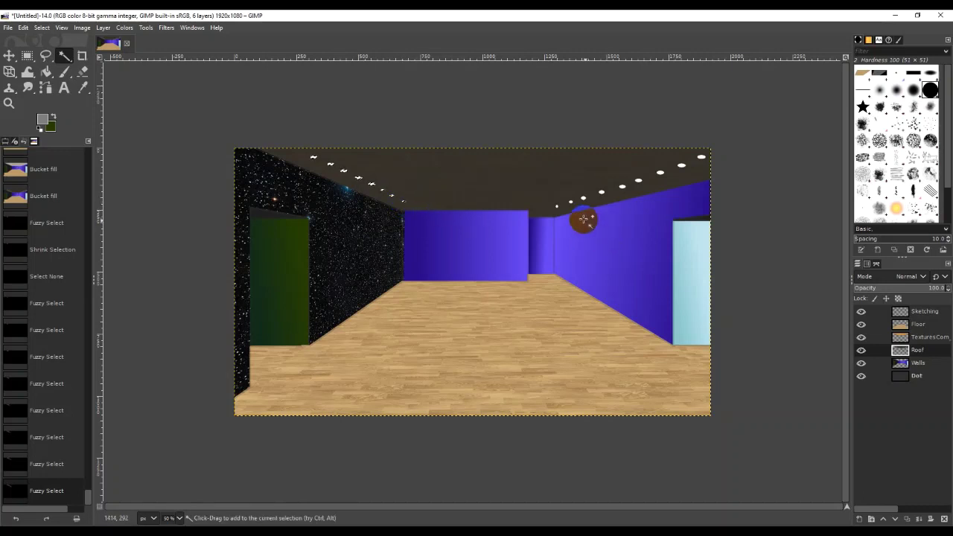
Try to add the ceiling's right-hand row of spotlights to the fuzzy selection
left_click(571, 201)
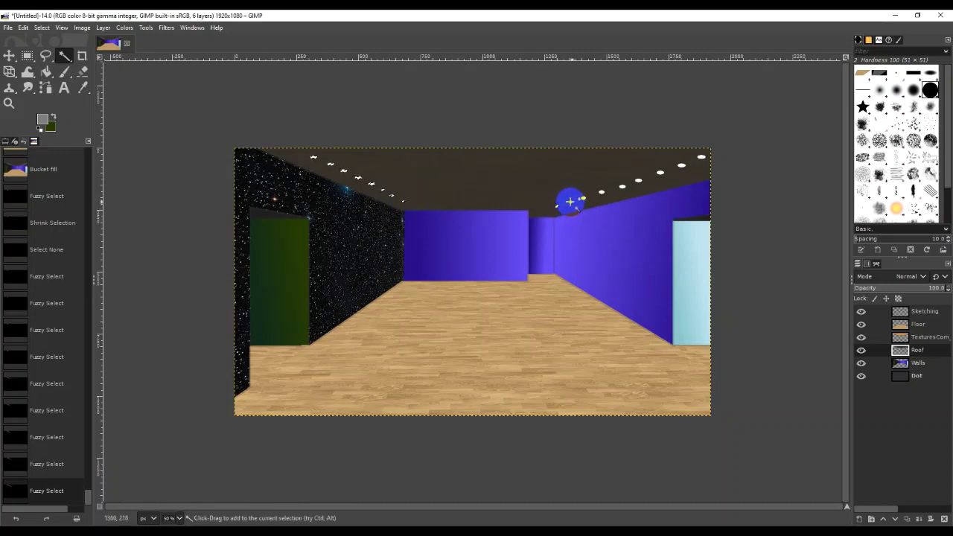
left_click(585, 198)
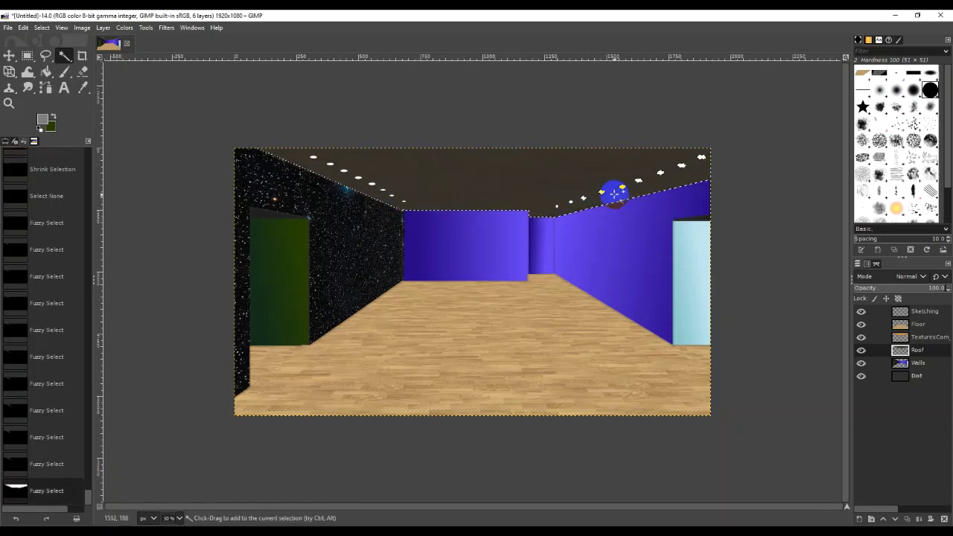
left_click(622, 186)
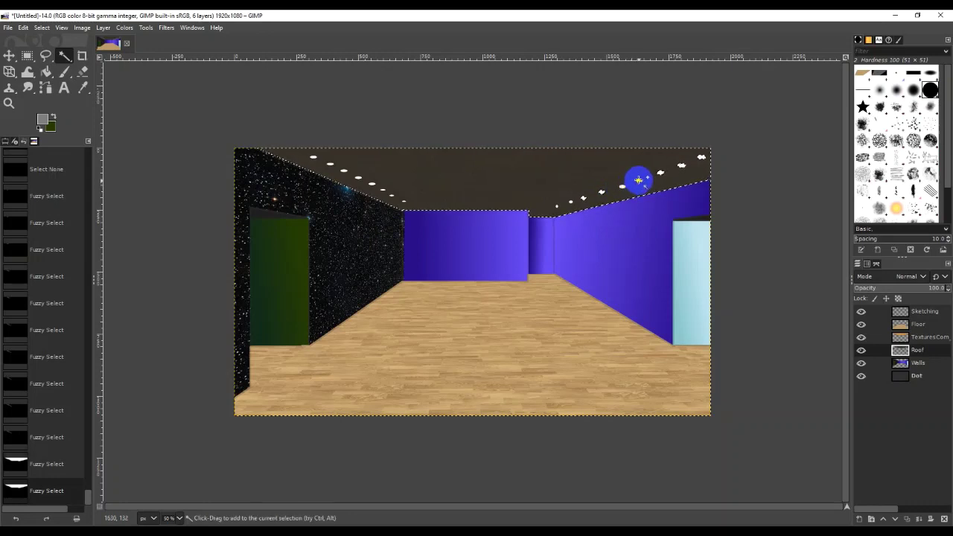
left_click(639, 181)
left_click(661, 173)
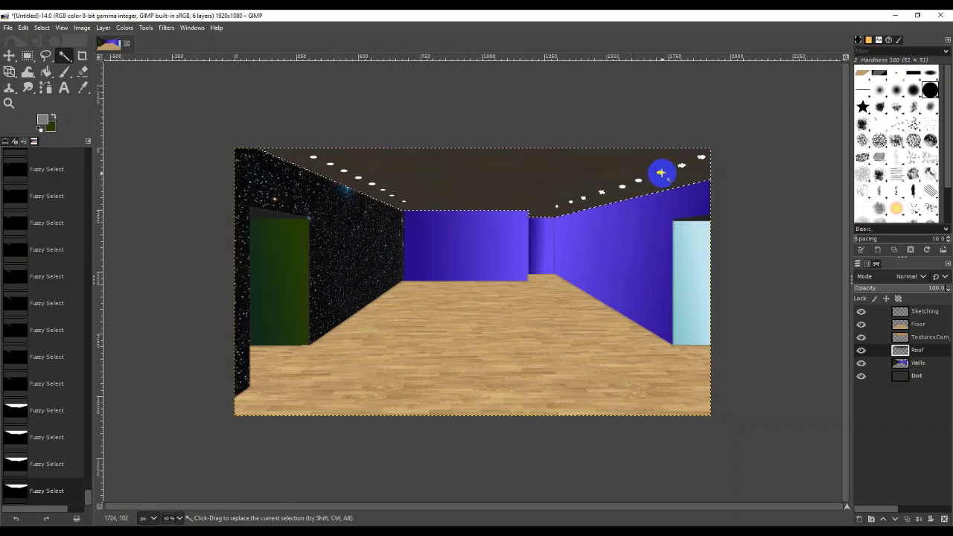
Fuzzy-select only the spotlights in the ceiling's right-hand row, adding each one to the selection
left_click(661, 173, "shift")
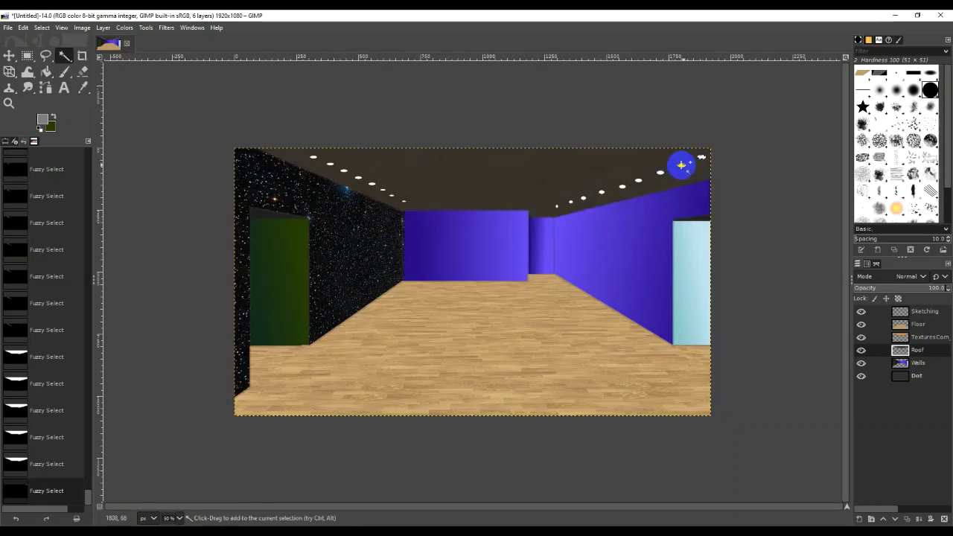
left_click(680, 164, "shift")
left_click(675, 171, "shift")
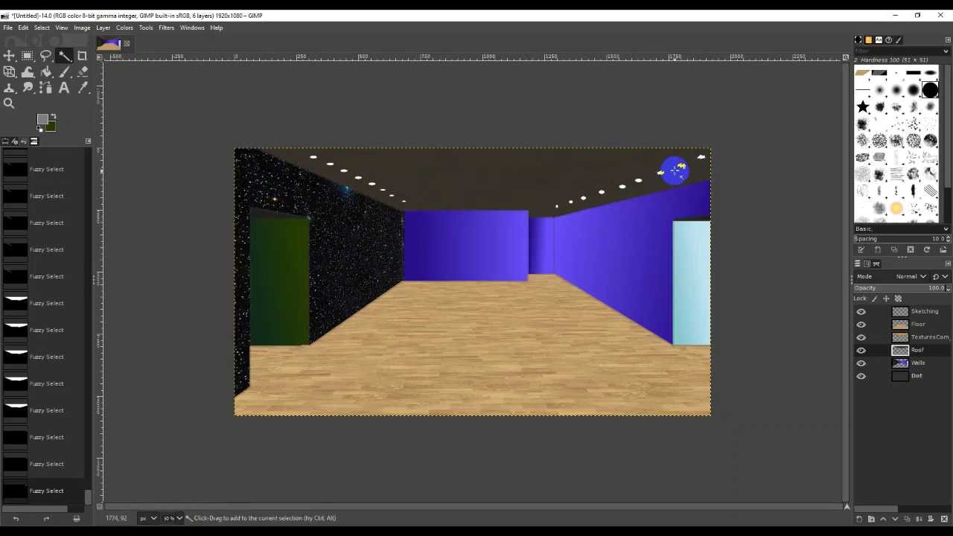
left_click(637, 179, "shift")
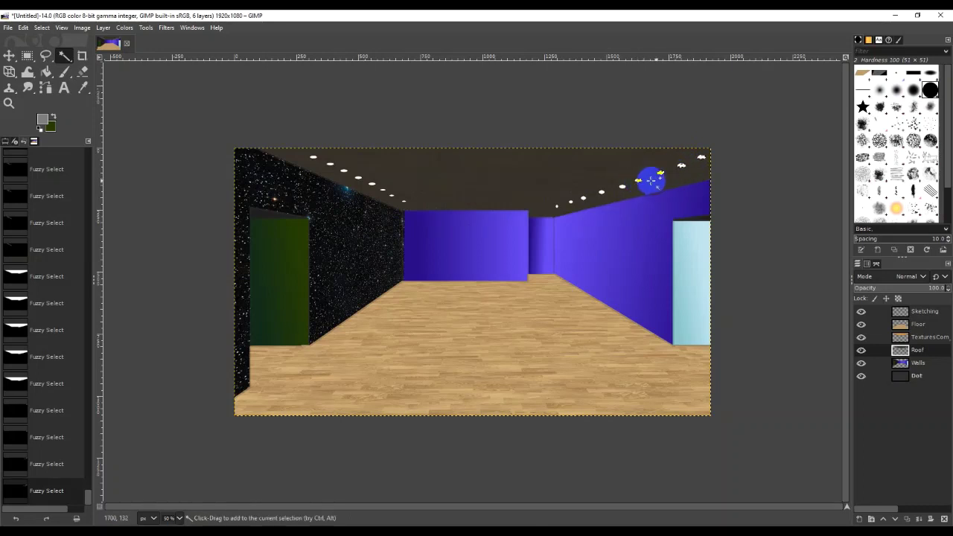
left_click(639, 184, "shift")
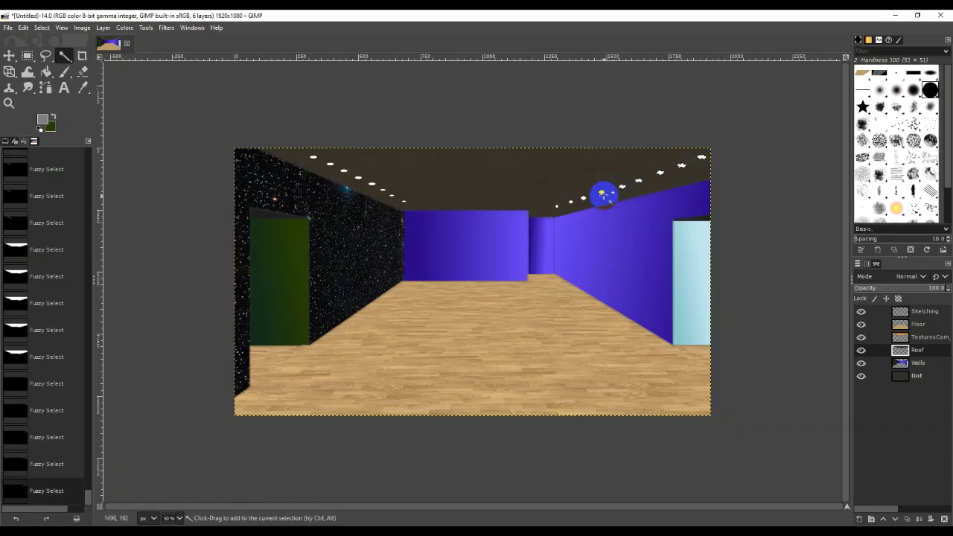
left_click(615, 192, "shift")
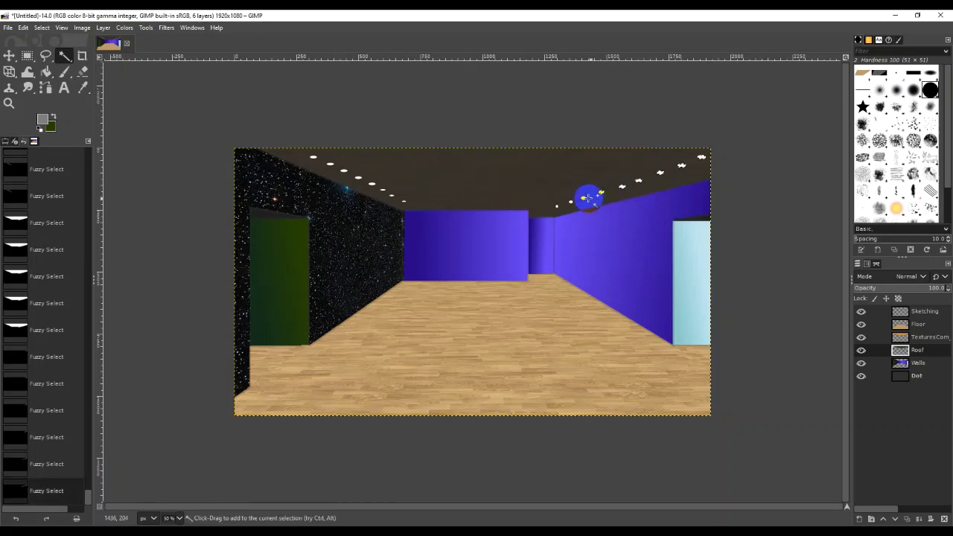
left_click(595, 199, "shift")
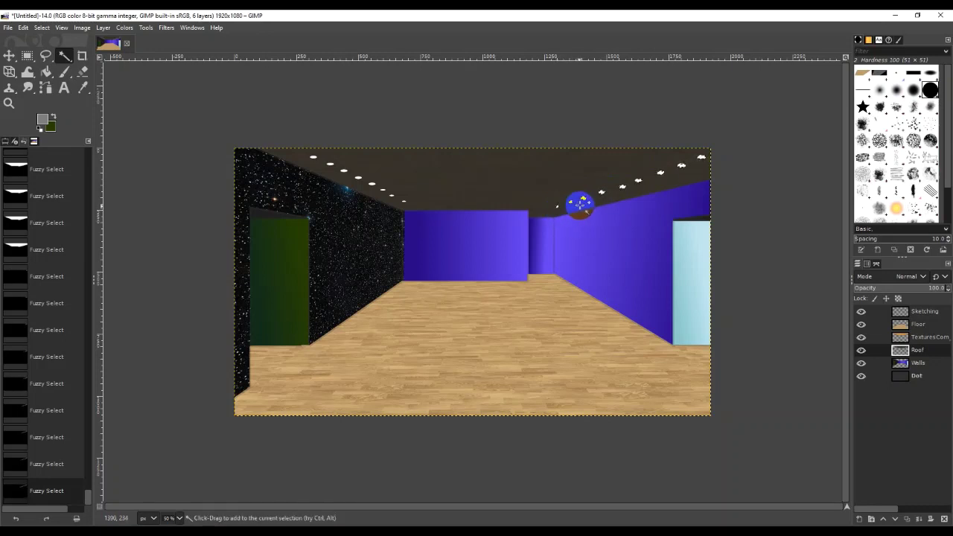
Fill all selected spotlights in the right-hand row with the grey foreground colour
left_click(46, 72)
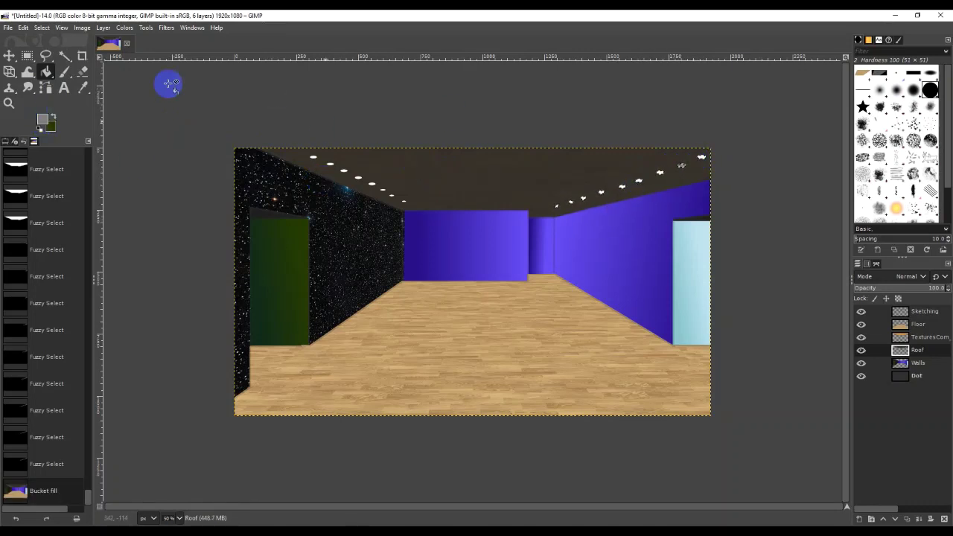
left_click(23, 28)
mouse_move(41, 29)
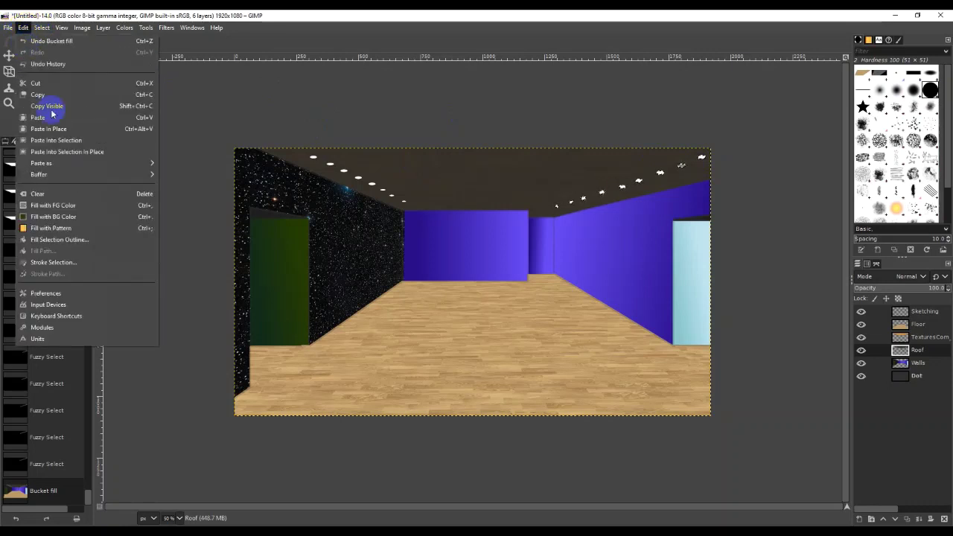
left_click(81, 204)
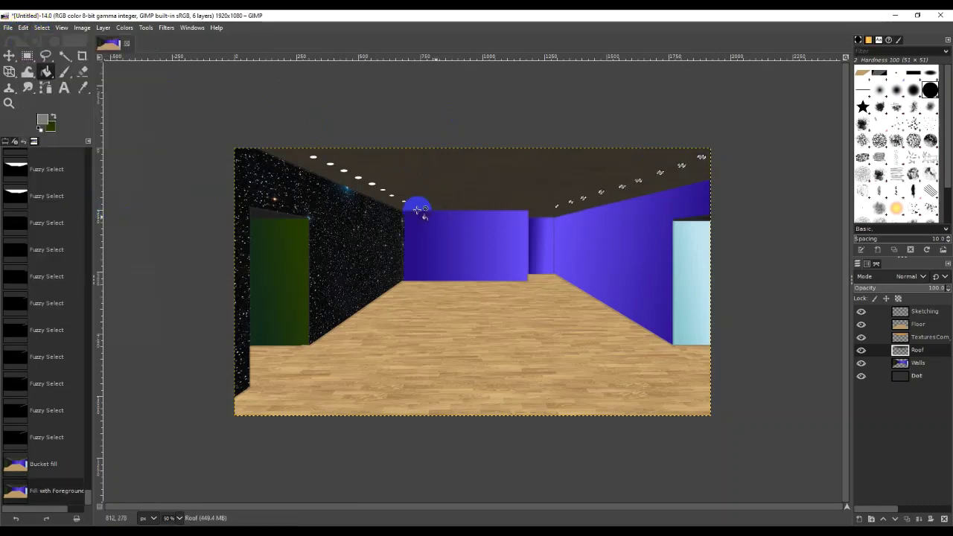
Shrink the spotlight selection by 1 px twice
left_click(45, 30)
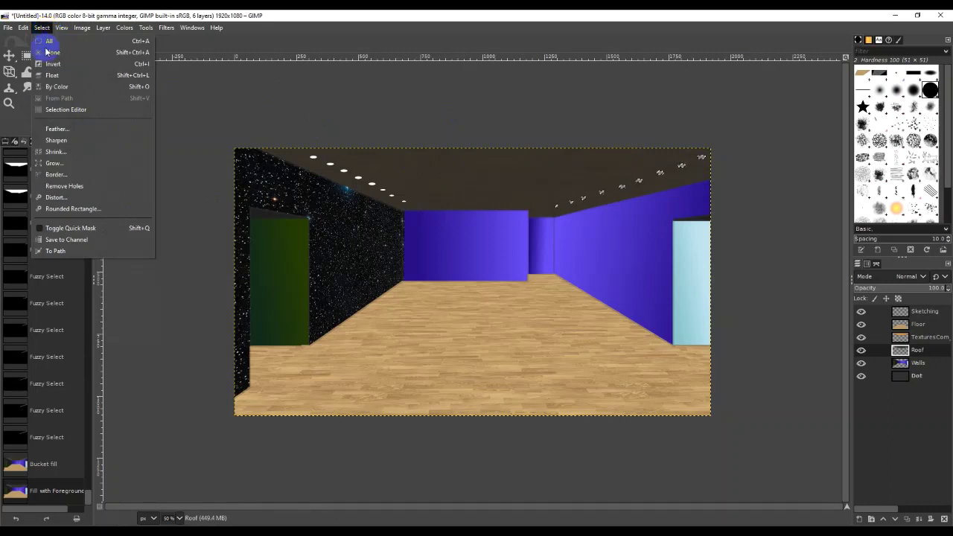
left_click(70, 153)
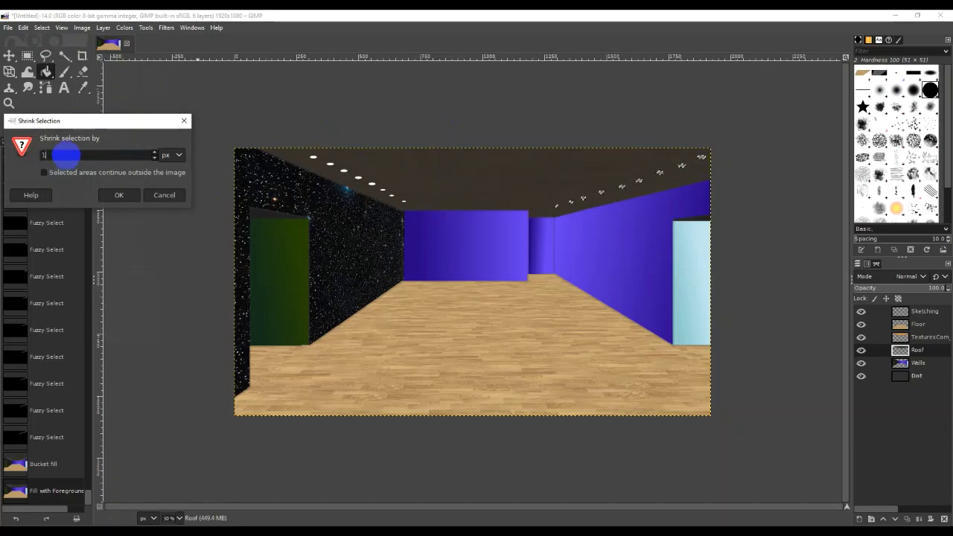
key("Return")
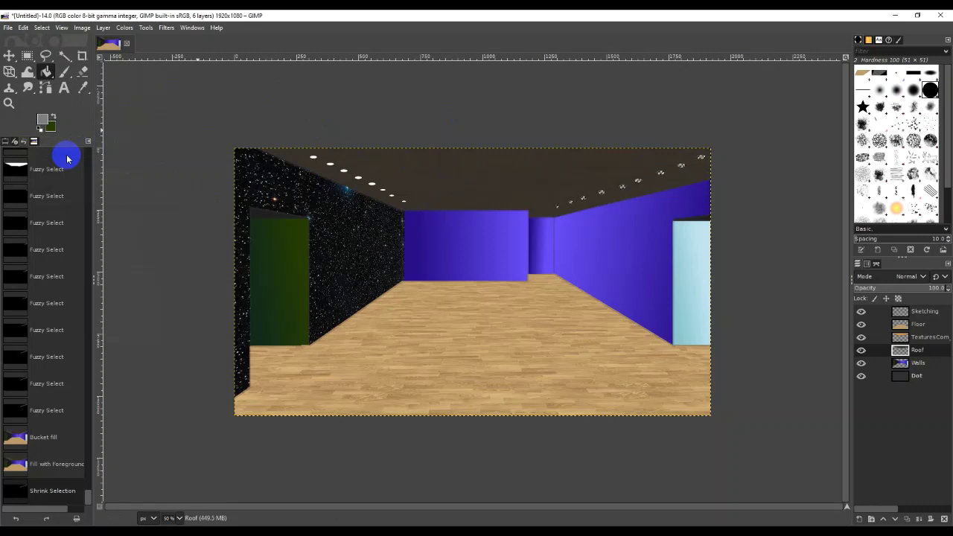
left_click(41, 27)
left_click(55, 152)
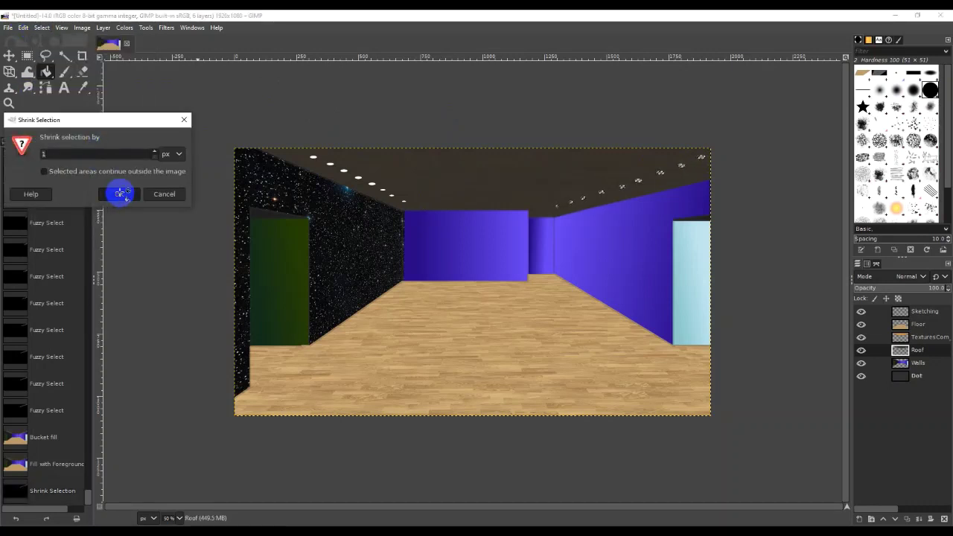
left_click(119, 191)
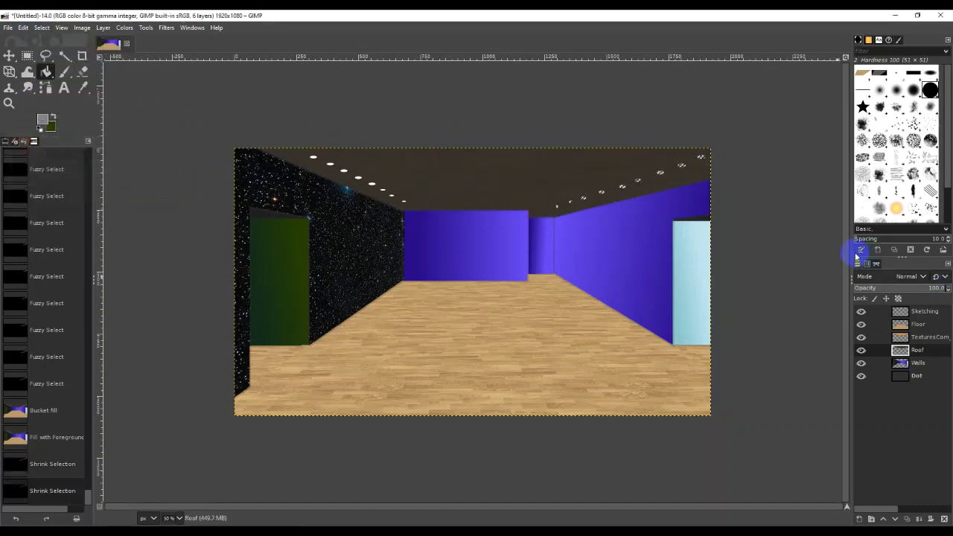
Set the foreground to near-white, fill the shrunken spotlight selection with it, and deselect everything
left_click(45, 119)
left_click_drag(29, 123, 15, 73)
left_click(142, 201)
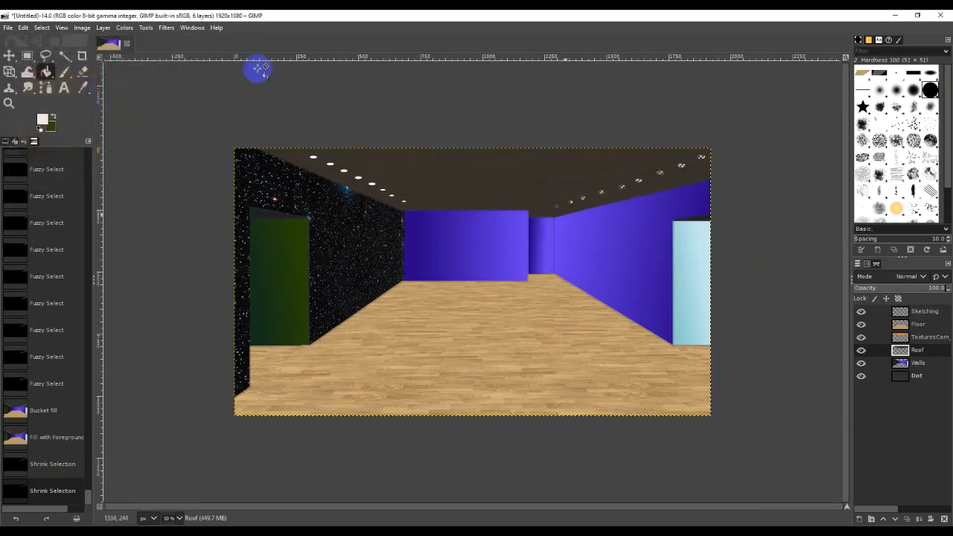
left_click(42, 28)
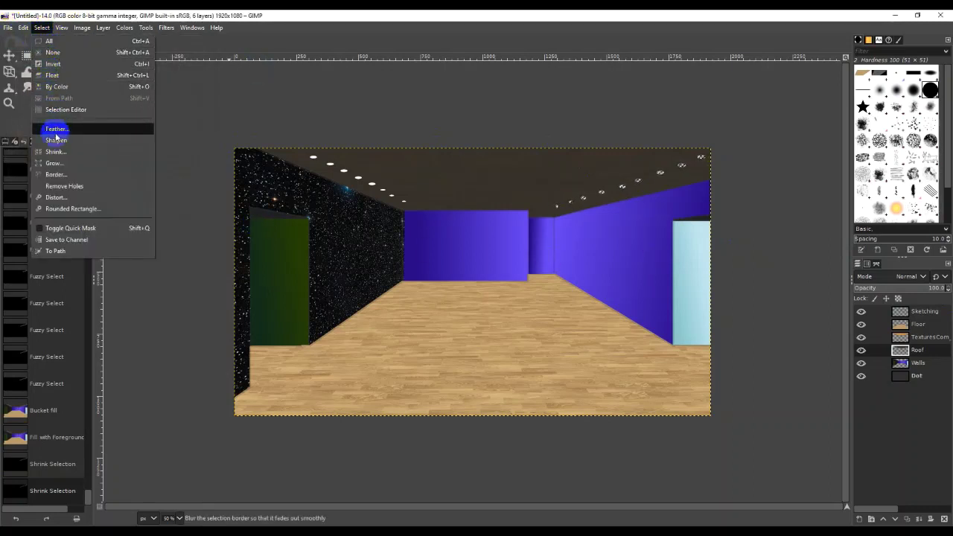
mouse_move(24, 27)
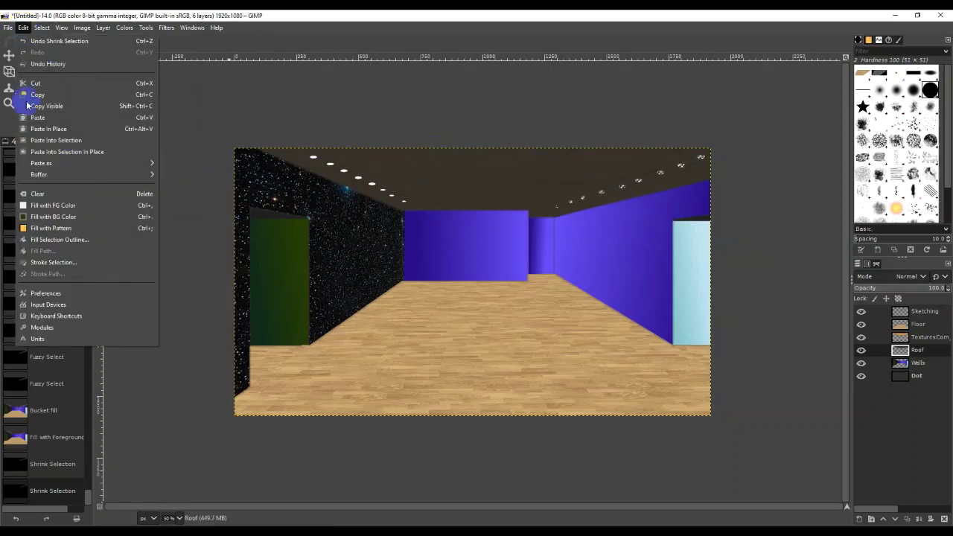
left_click(64, 205)
key("shift+ctrl+a")
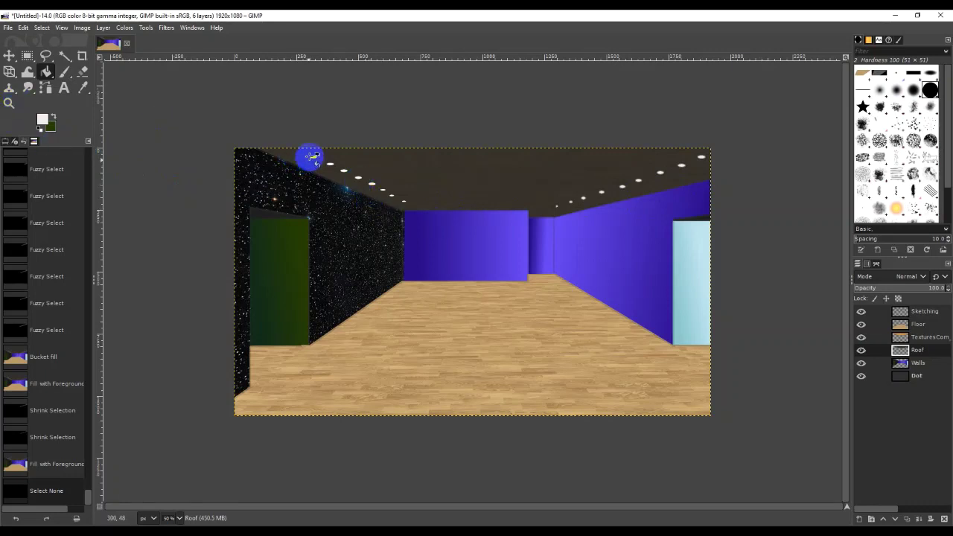
Undo the deselection, the near-white fill and both 1 px shrinks on the right-hand row of ceiling spotlights
key("ctrl+z")
key("ctrl+z")
key("ctrl+z")
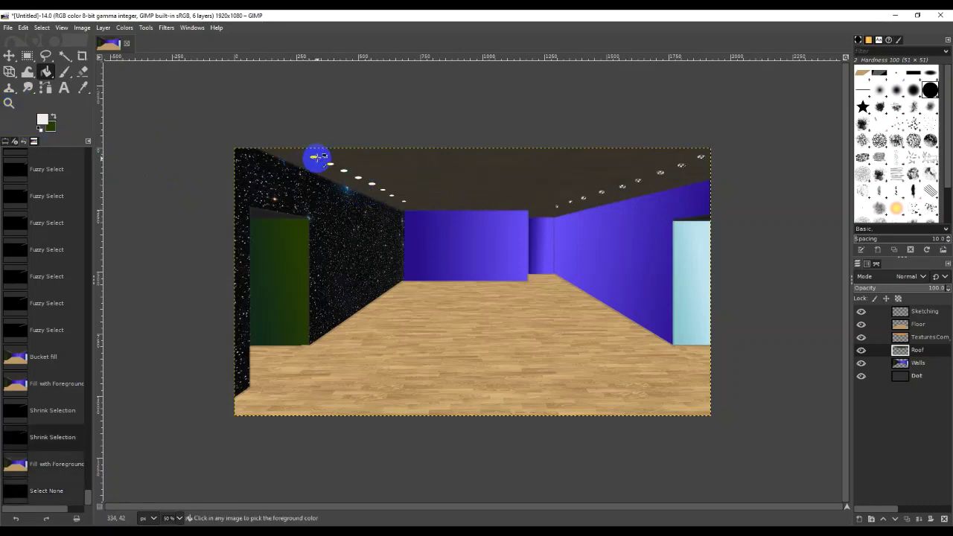
key("ctrl+z")
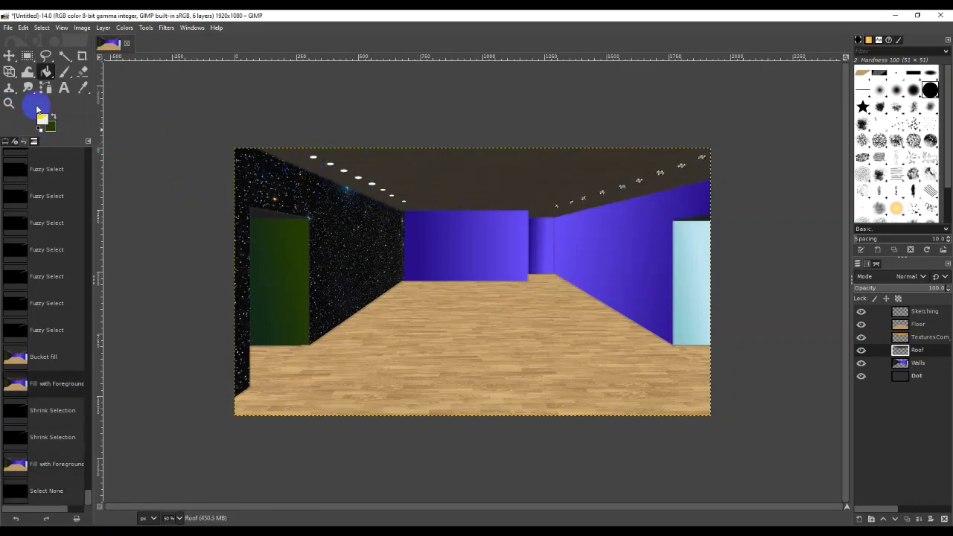
Set the foreground to a dark neutral grey and fill the selected right-hand ceiling spotlights with it
left_click(42, 119)
left_click_drag(32, 142, 13, 159)
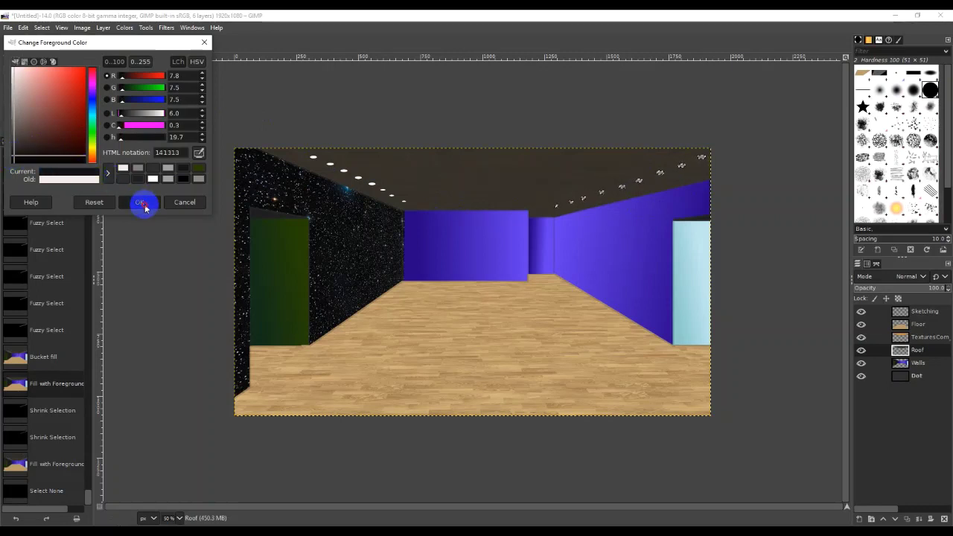
left_click(140, 202)
left_click(39, 119)
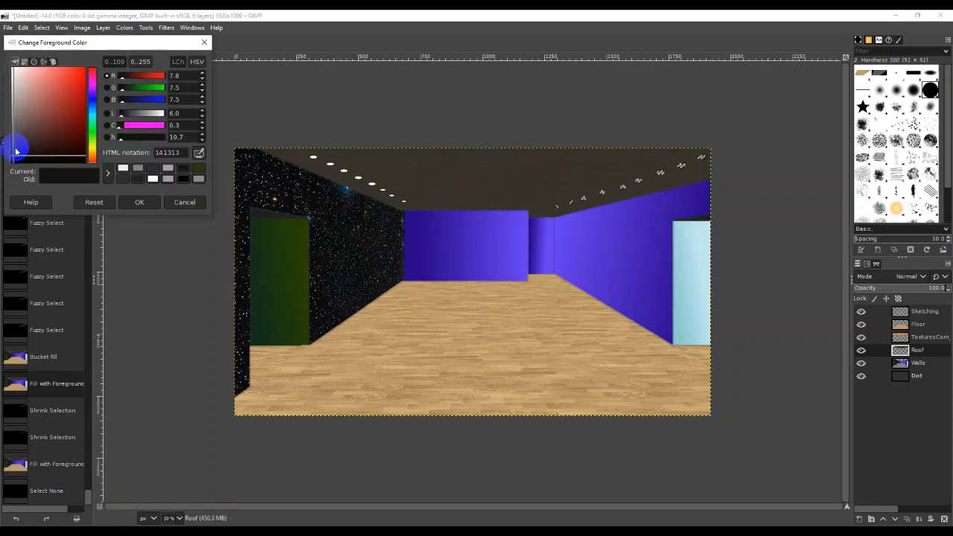
left_click(12, 152)
left_click(136, 202)
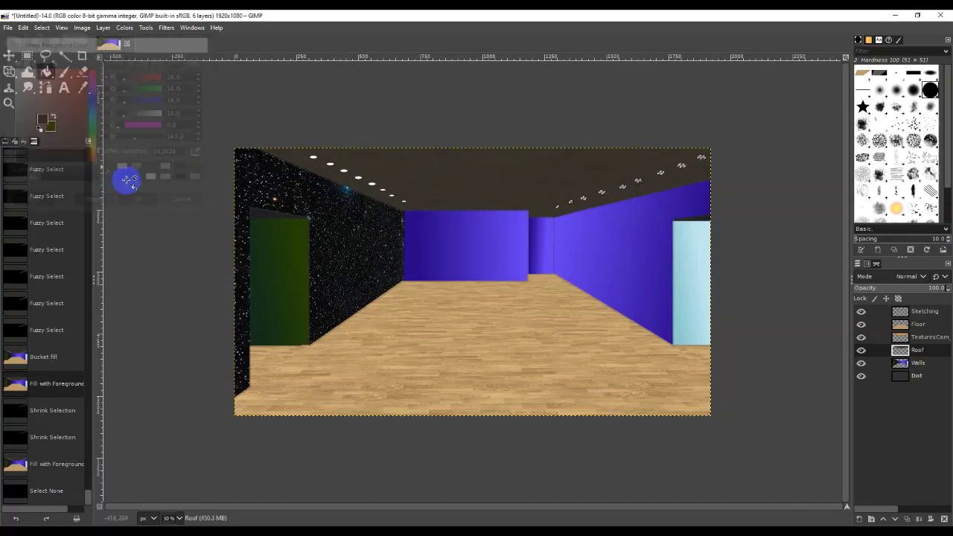
left_click(23, 28)
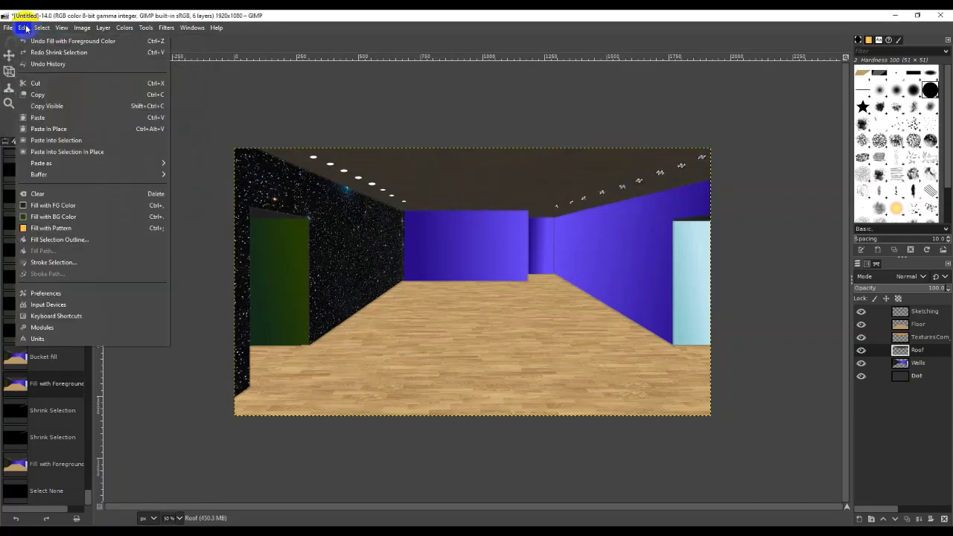
left_click(84, 207)
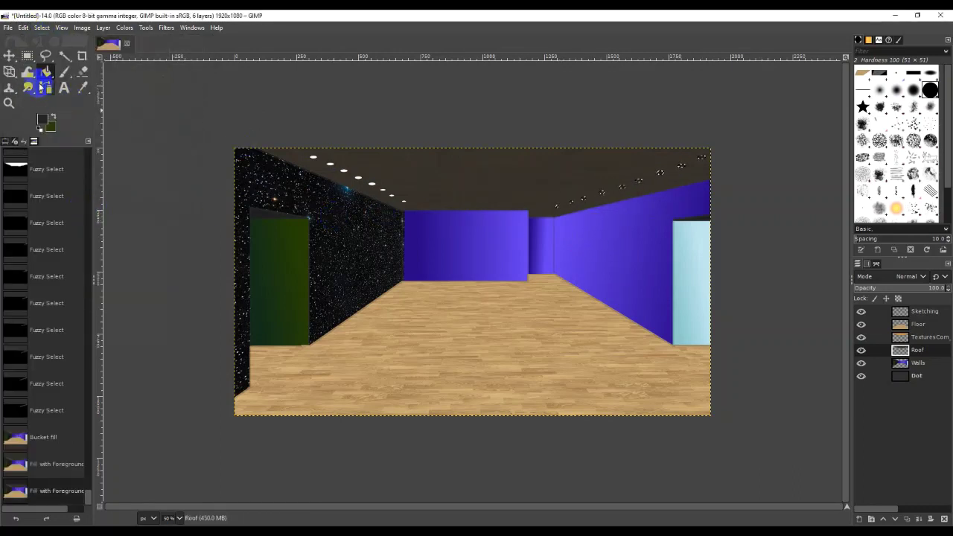
Shrink the dark grey spotlight selection by 2 px
left_click(30, 29)
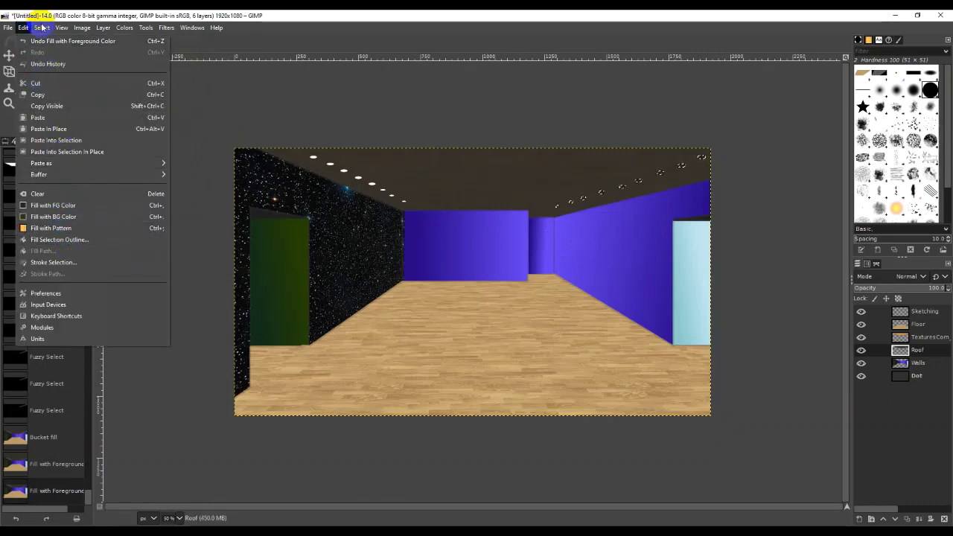
mouse_move(42, 28)
left_click(57, 152)
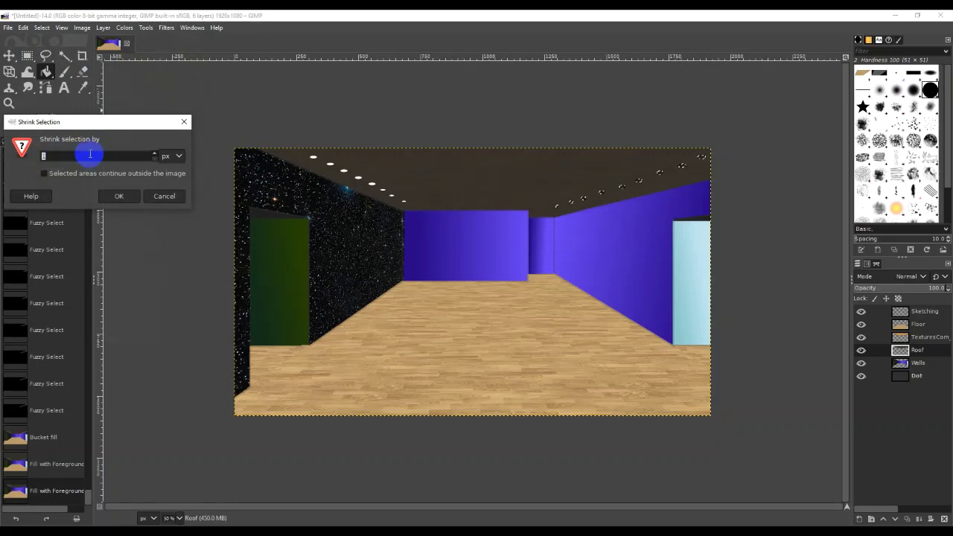
type("2")
left_click(123, 196)
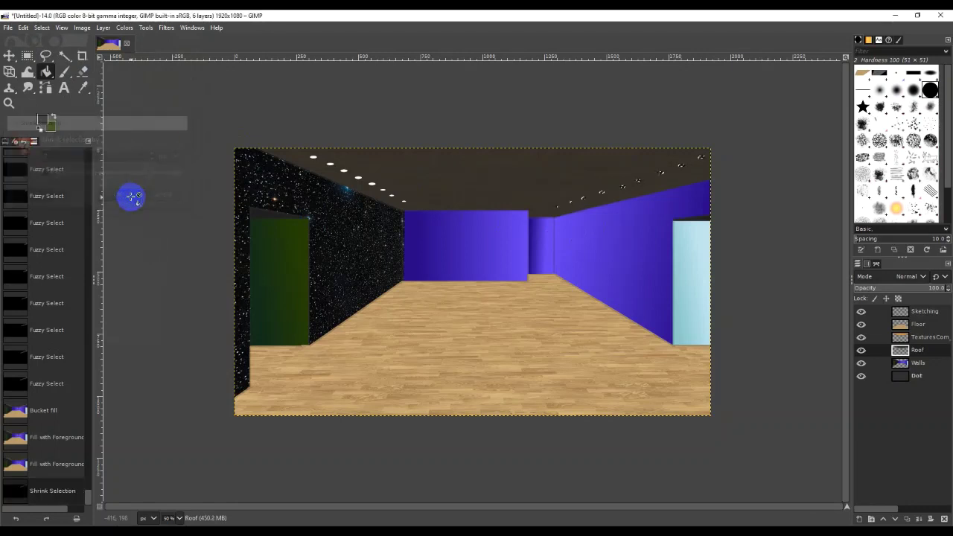
Set the foreground colour to near-white (fefefe)
left_click(44, 118)
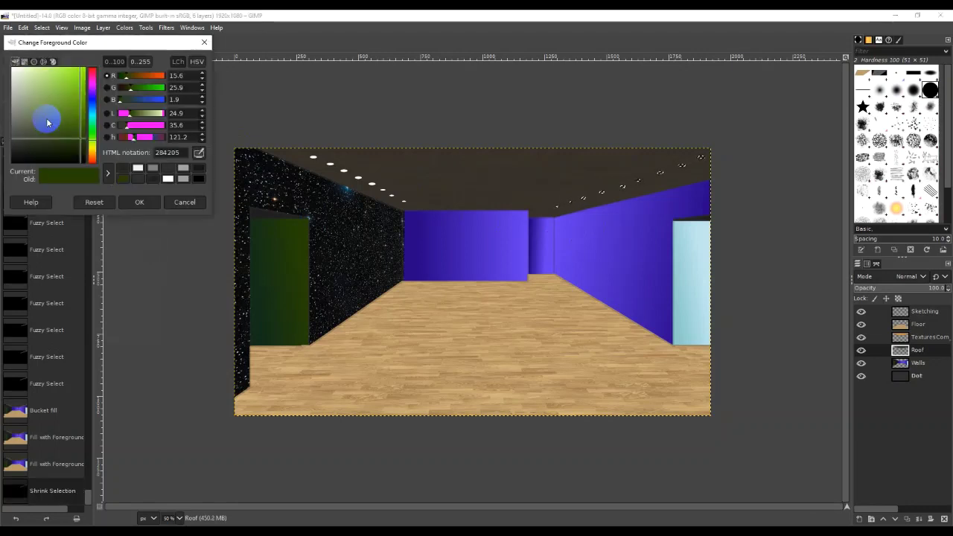
left_click_drag(34, 113, 13, 75)
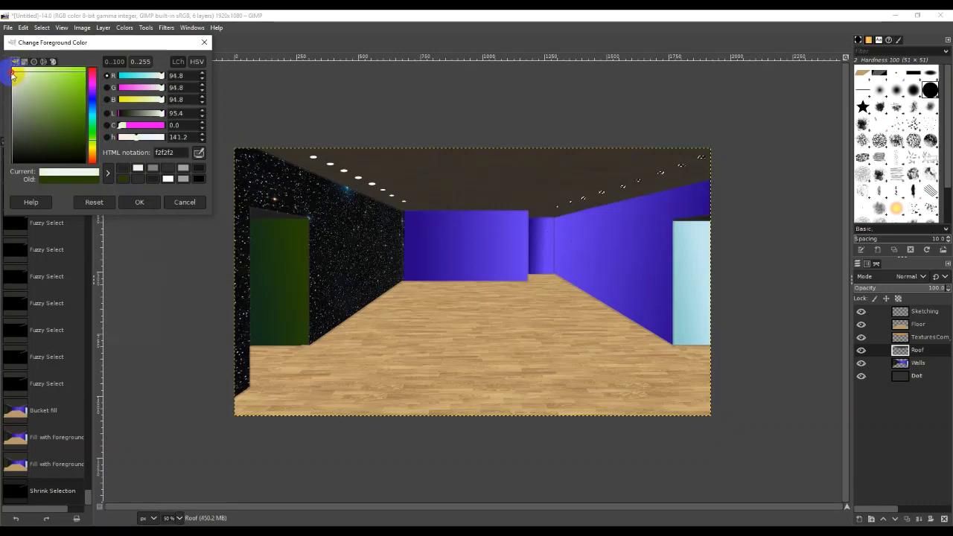
left_click(90, 146)
mouse_move(36, 90)
left_mouse_down()
mouse_move(28, 74)
mouse_move(58, 73)
mouse_move(11, 66)
left_mouse_up()
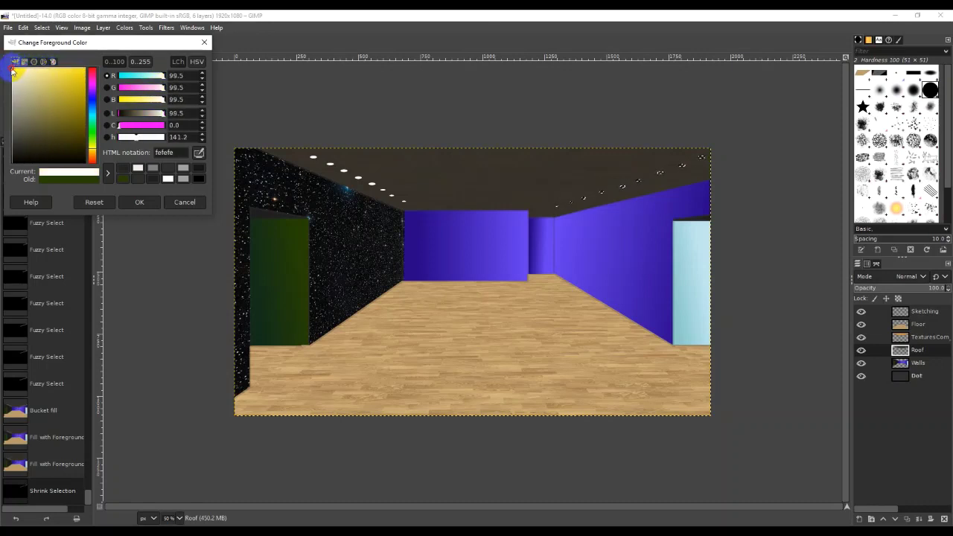
left_click(139, 205)
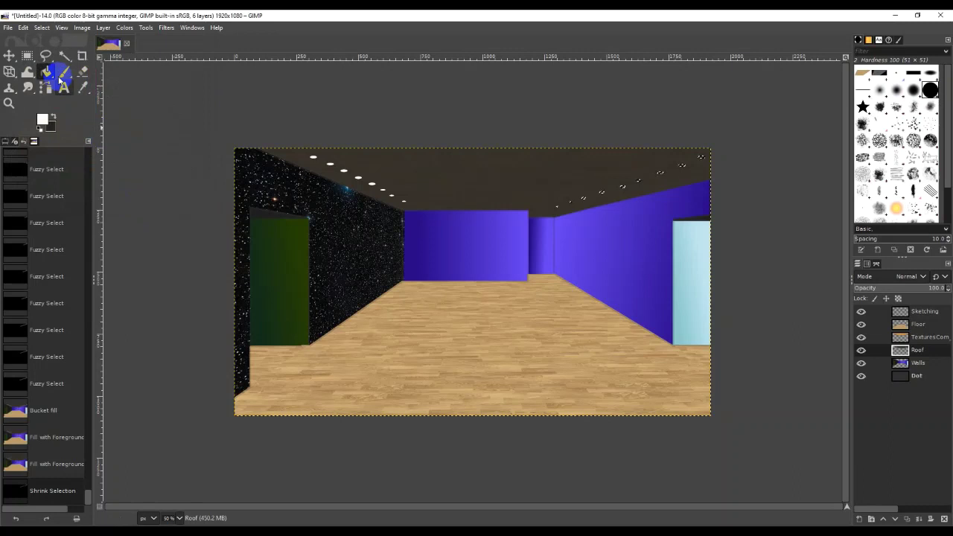
Try filling the shrunken spotlight selection with near-white and selecting the whole image, and undo both
left_click(25, 30)
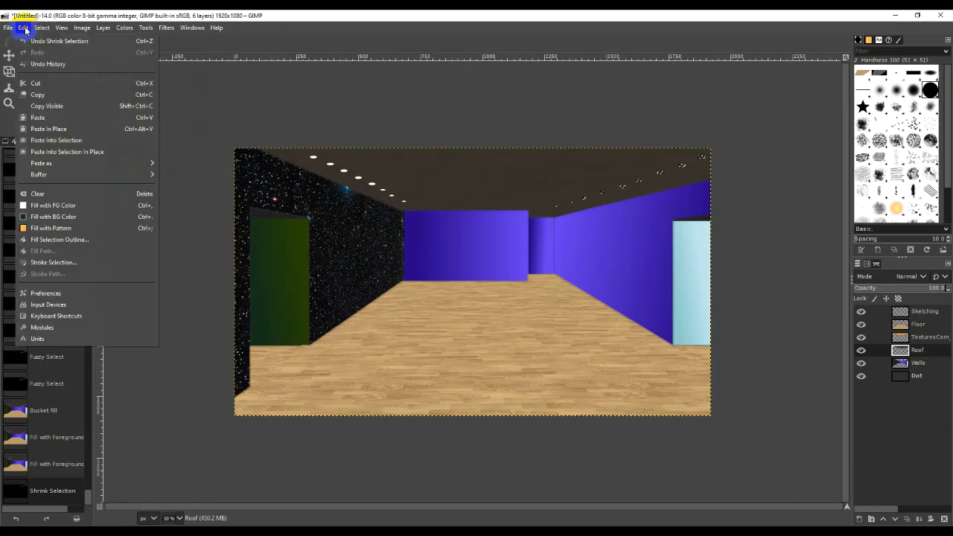
left_click(70, 205)
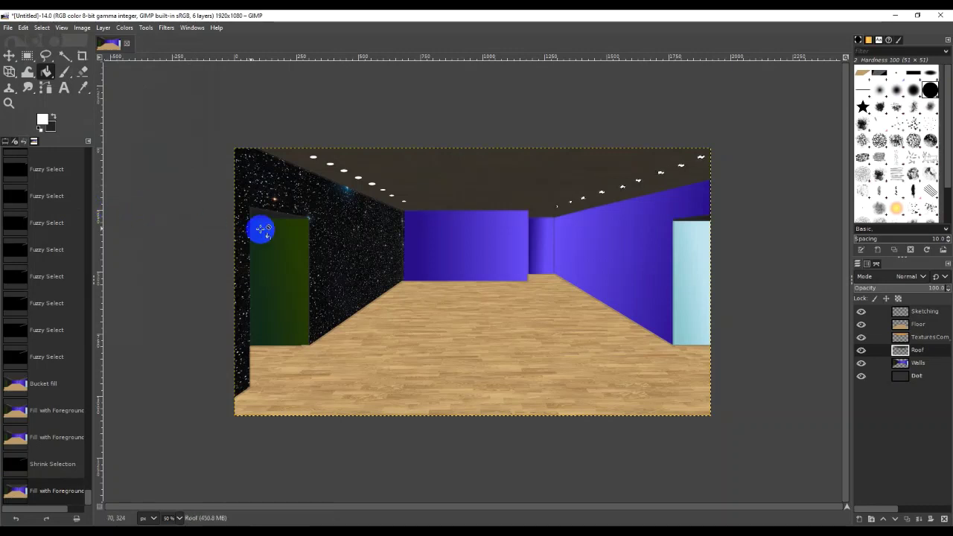
key("ctrl+a")
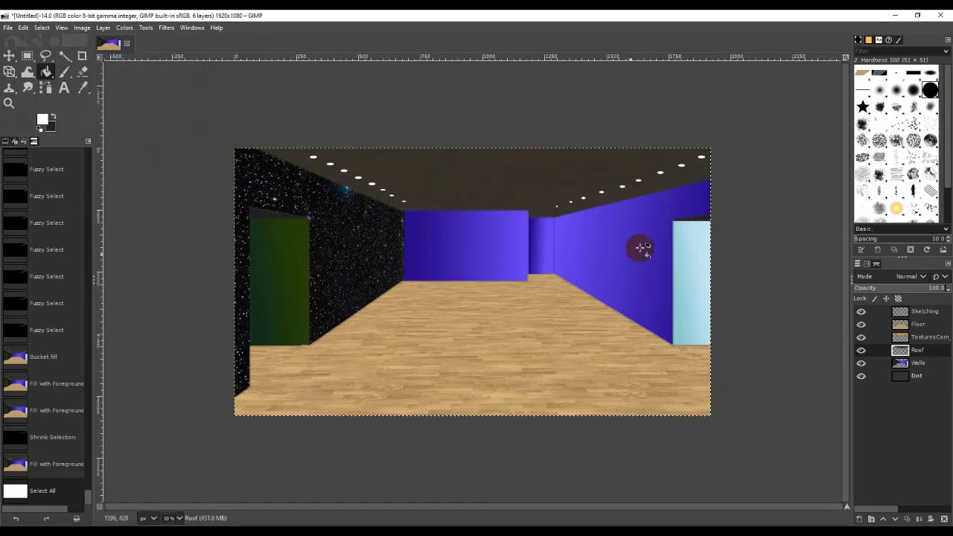
key("ctrl+z")
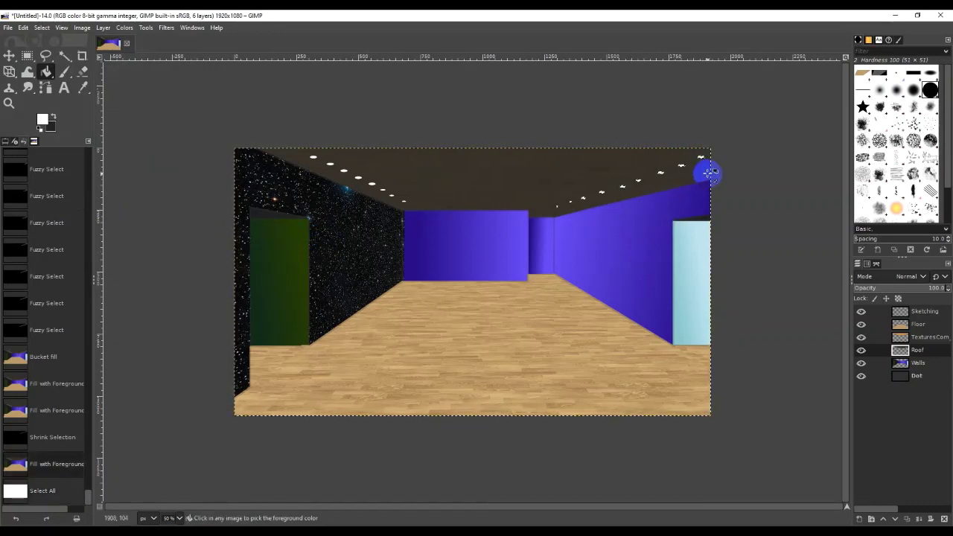
key("ctrl+z")
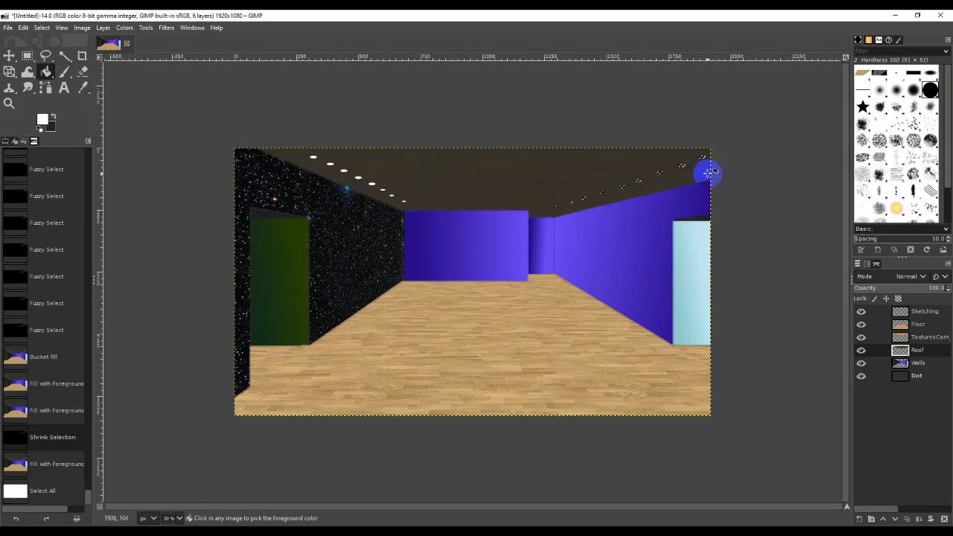
Shrink the right-hand spotlight selection by another 2 px
left_click(42, 27)
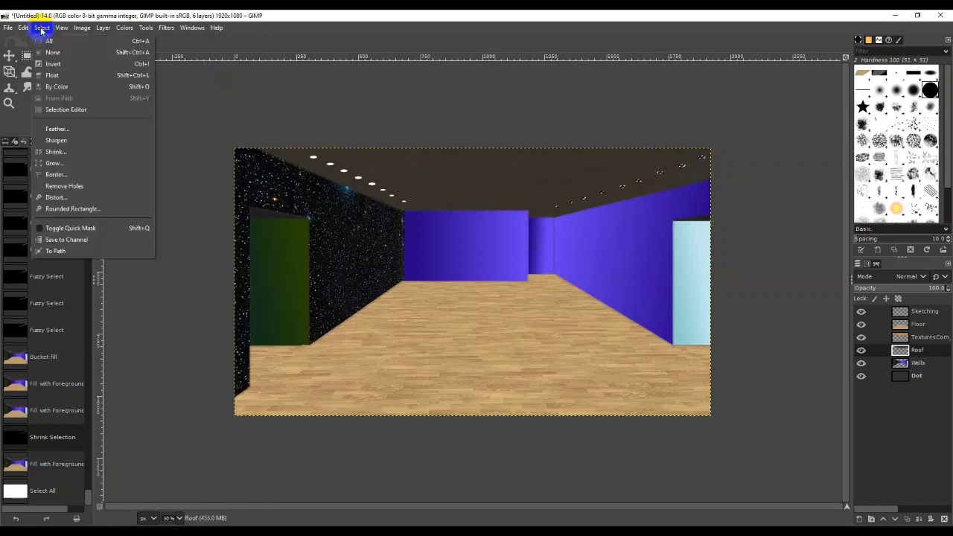
left_click(80, 155)
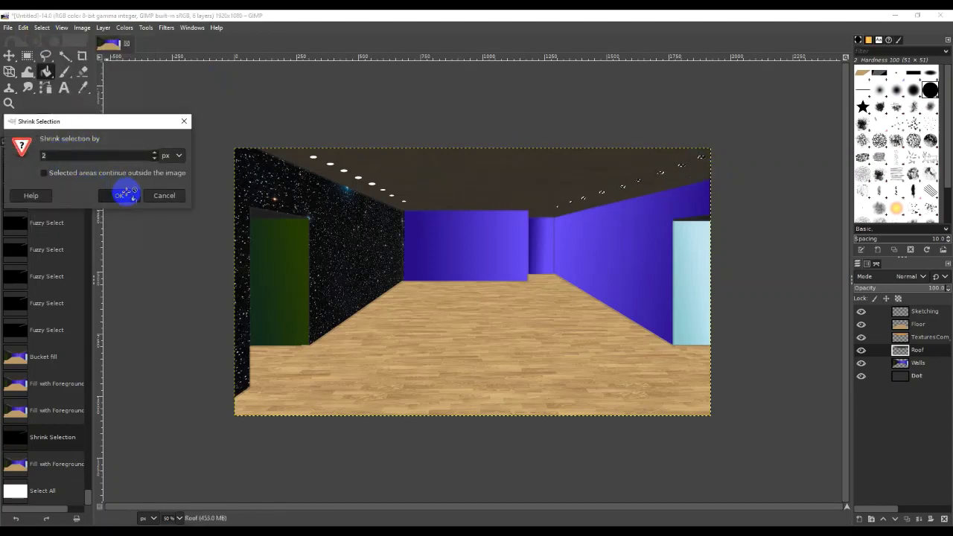
left_click(120, 196)
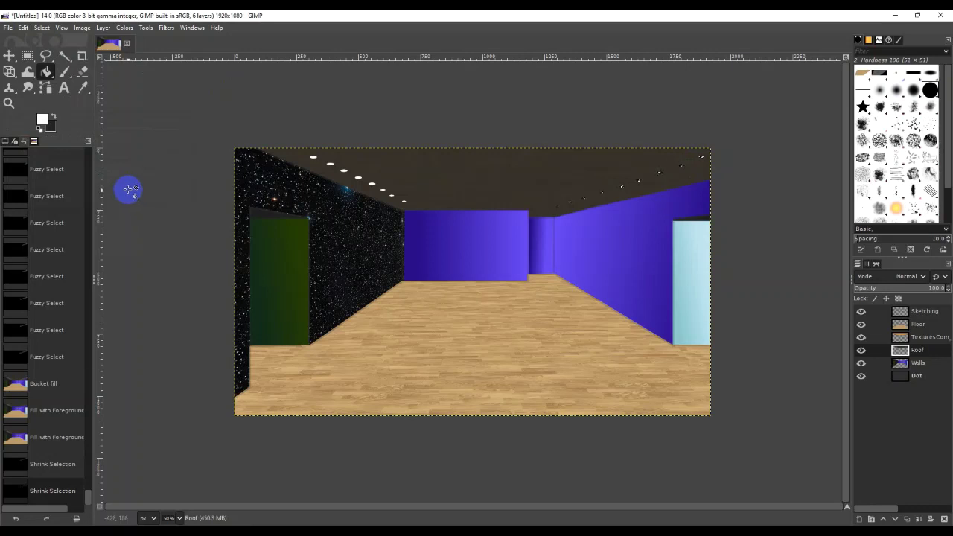
Fill the smaller spotlight selection with the near-white foreground colour and deselect everything
left_click(51, 131)
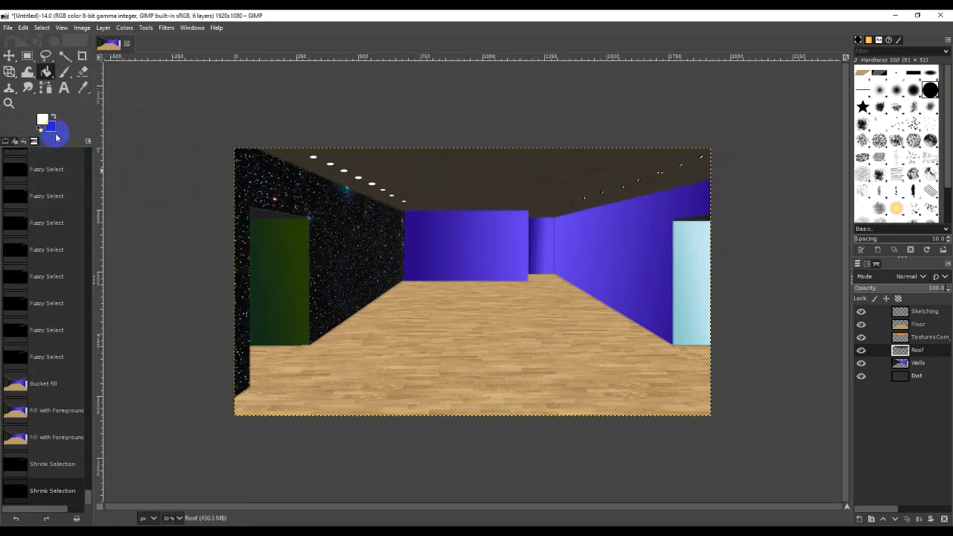
key("d")
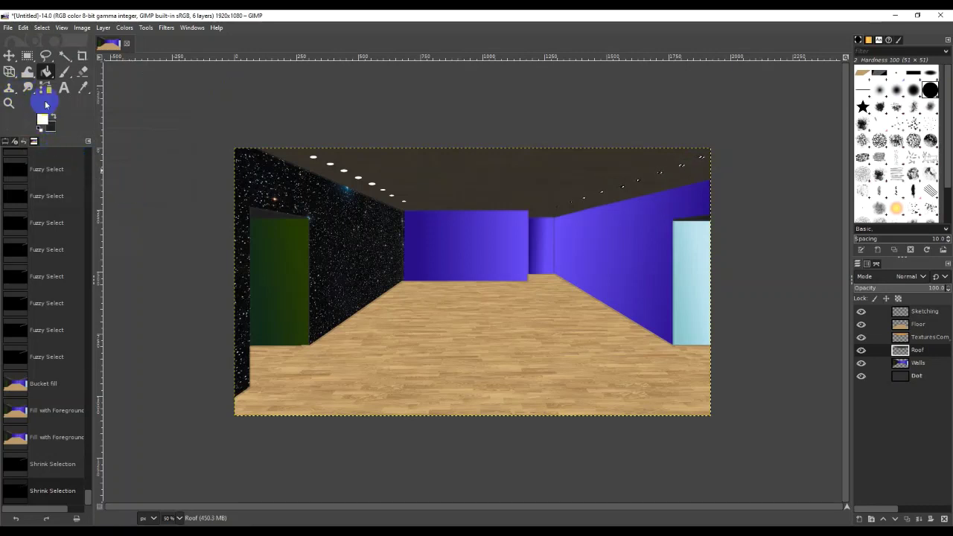
left_click(42, 28)
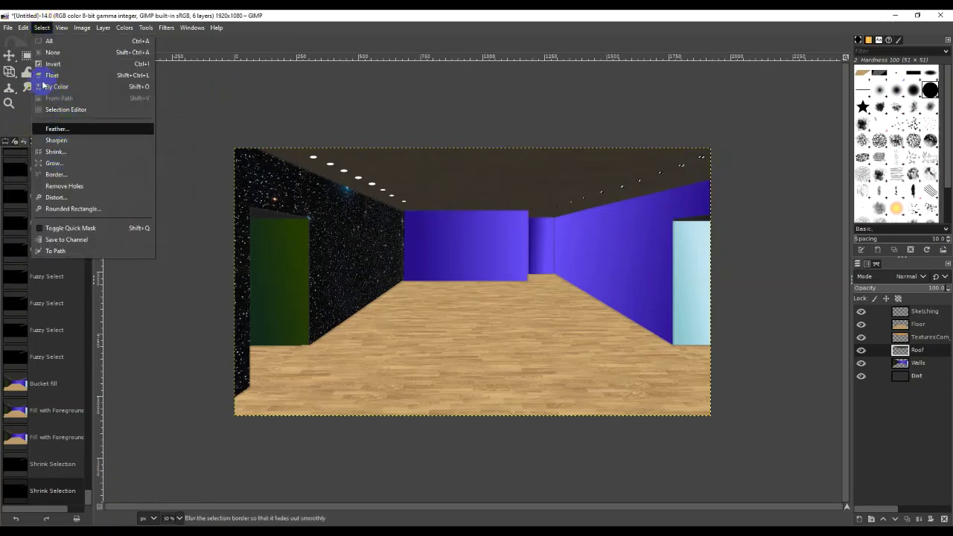
mouse_move(23, 27)
left_click(58, 204)
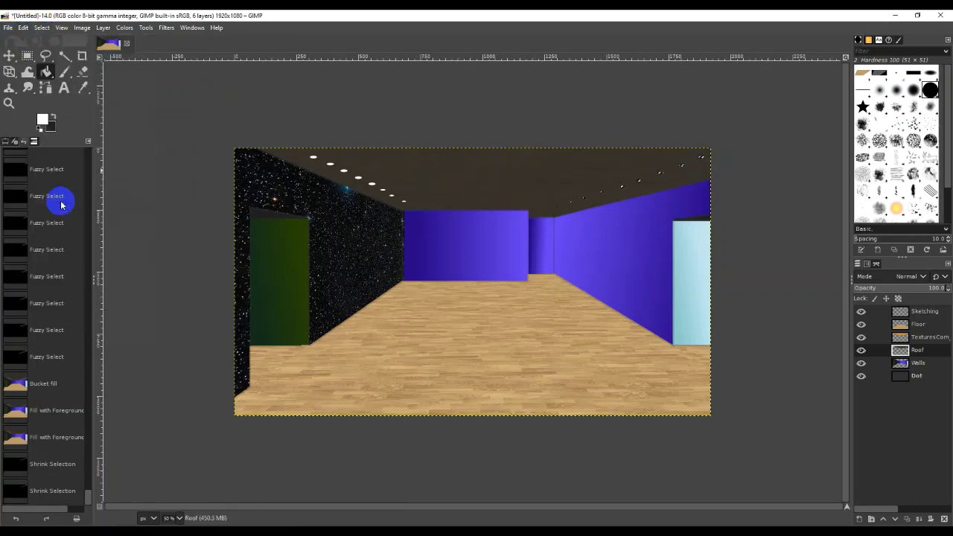
key("ctrl+shift+a")
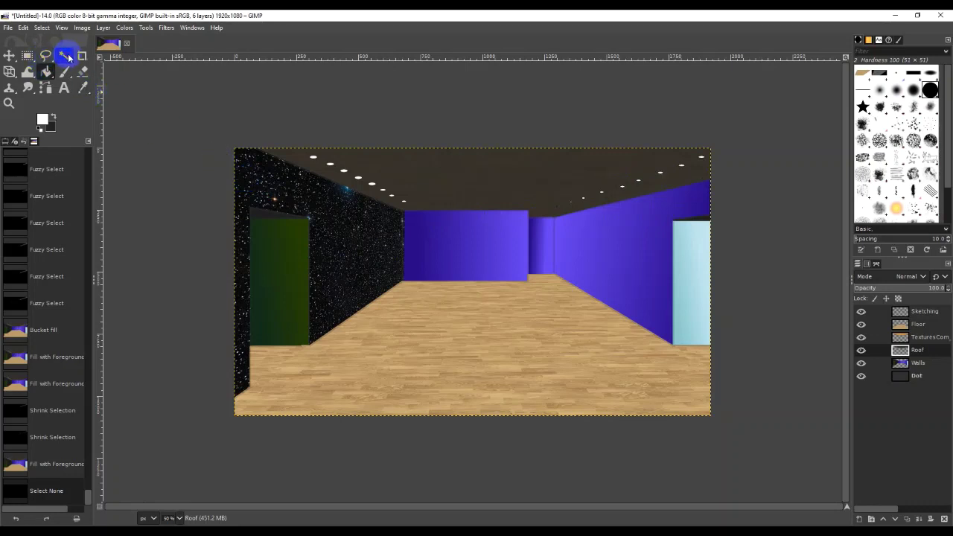
Fuzzy-select every white spotlight in the left ceiling row on the Roof layer, adding each one to the selection
left_click(64, 56)
left_click(318, 155)
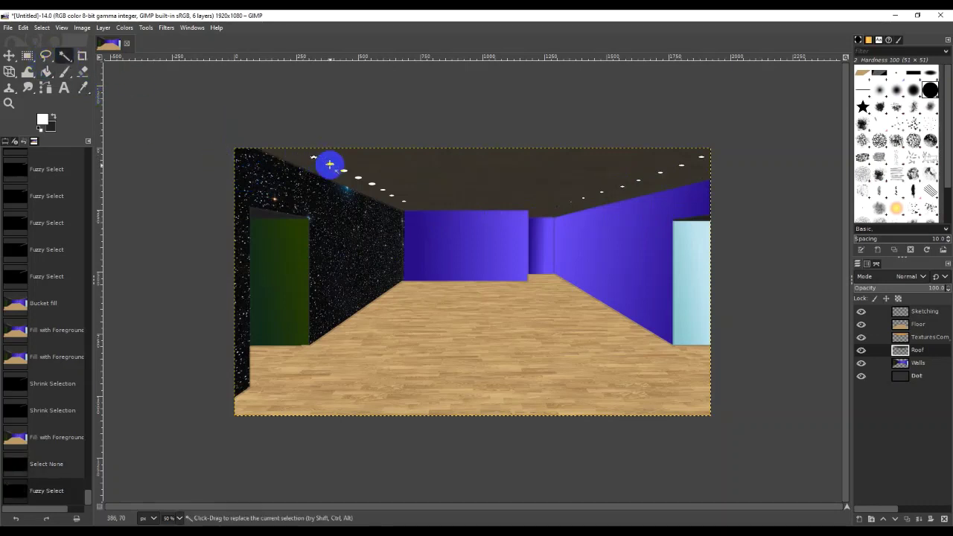
left_click(329, 163, "shift")
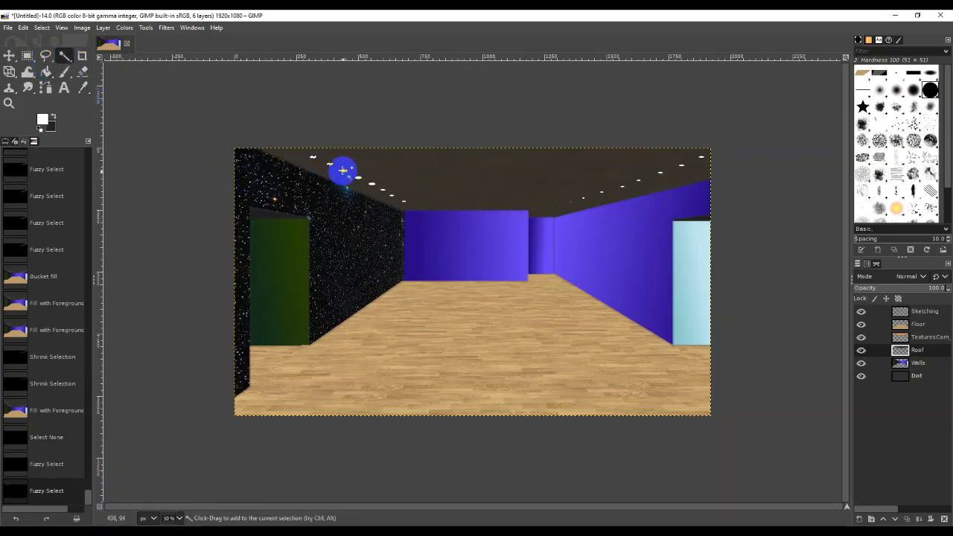
left_click(359, 177, "shift")
left_click(371, 181, "shift")
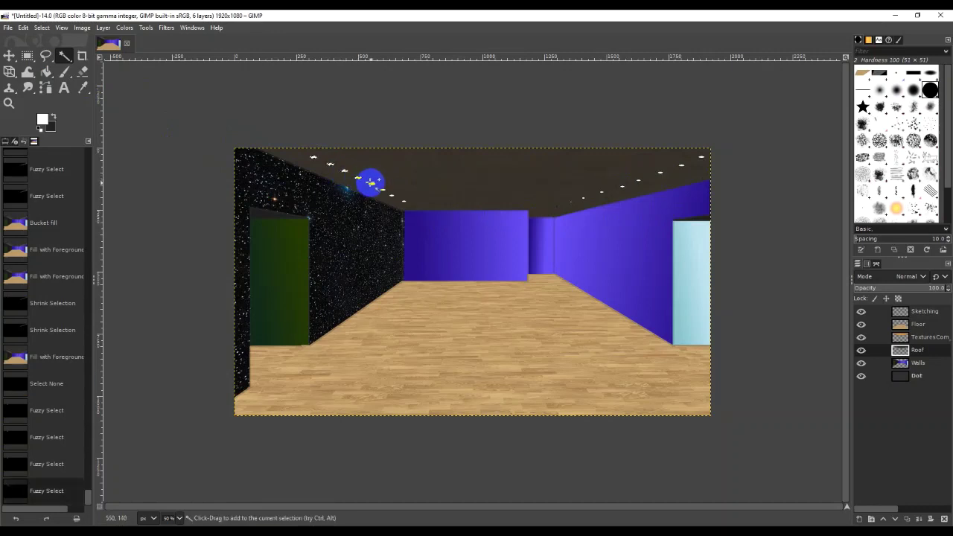
left_click(386, 189, "shift")
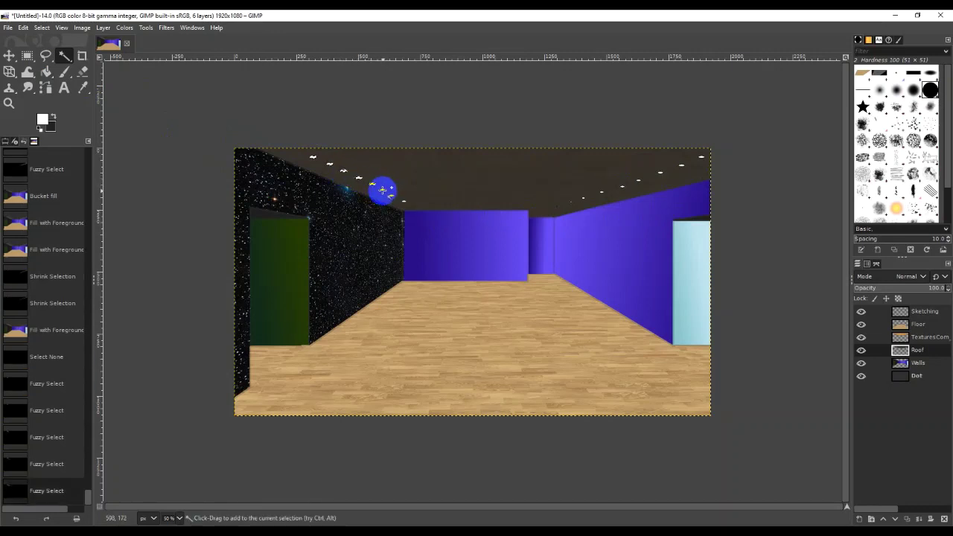
left_click(387, 192, "shift")
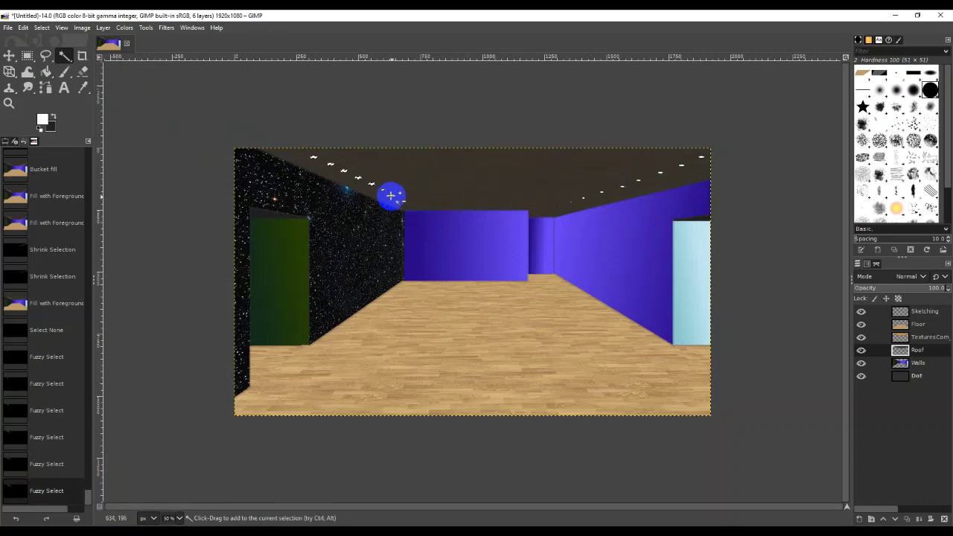
left_click(401, 199, "shift")
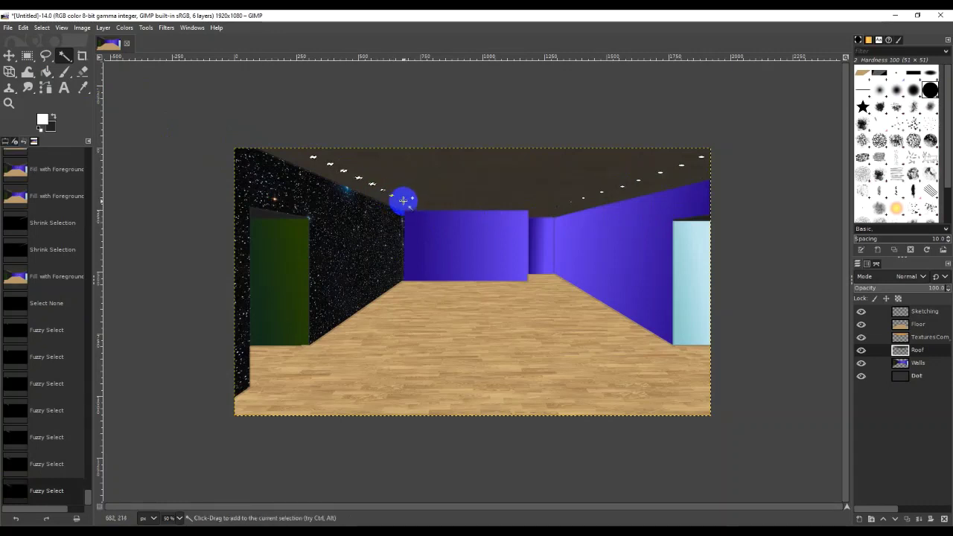
left_click(402, 200, "shift")
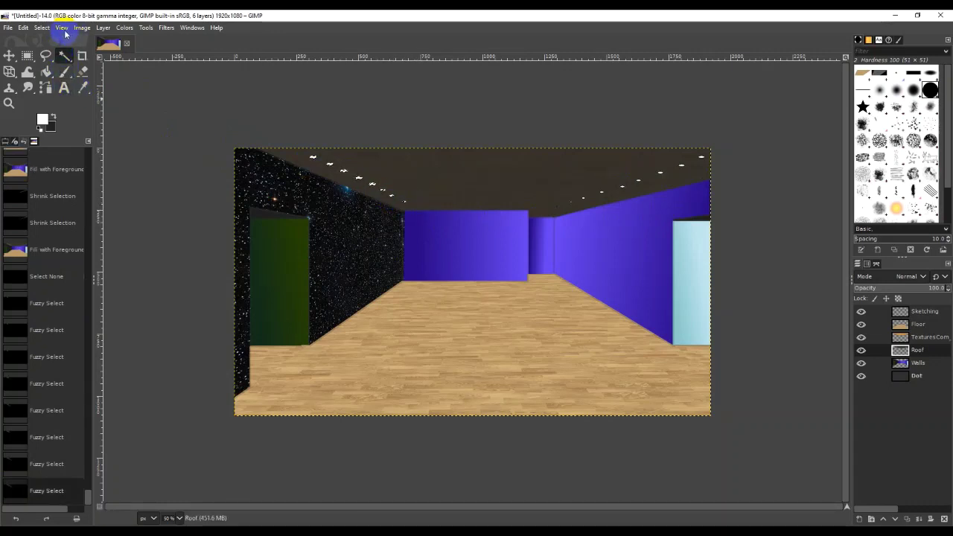
Set the foreground colour to dark grey (282626)
left_click(41, 28)
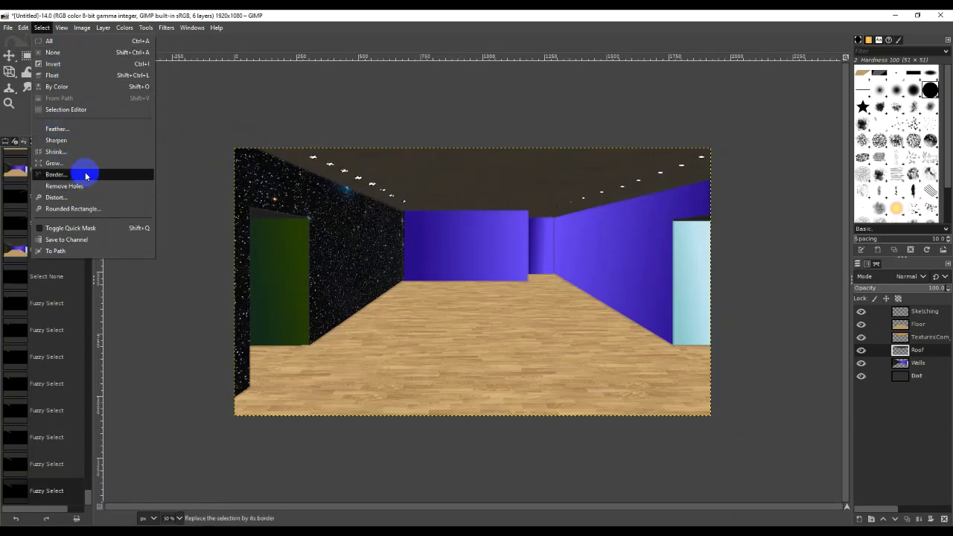
left_click(22, 122)
left_click(43, 119)
left_click_drag(64, 139, 11, 152)
left_click(131, 201)
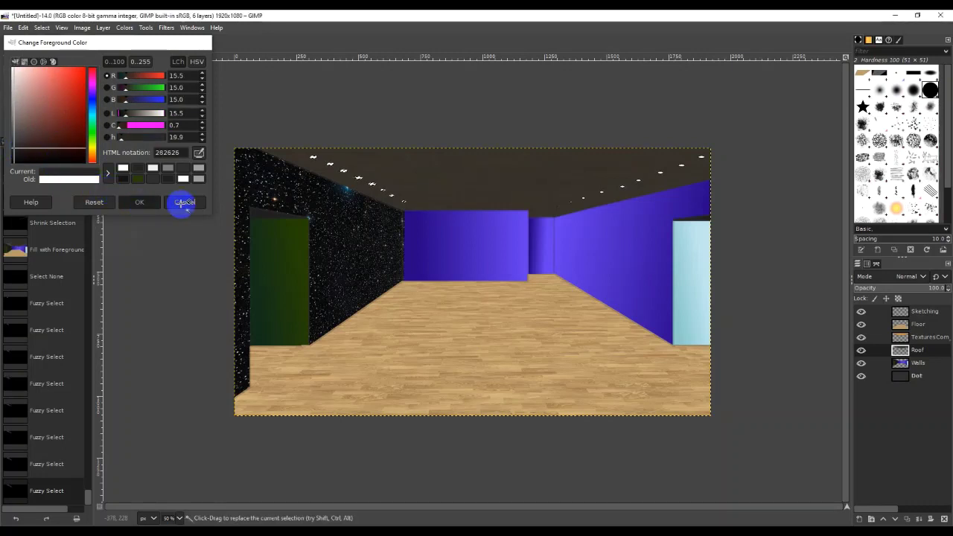
Bucket-fill the nearest selected left-hand spotlight, and fill the whole spotlight selection with the dark grey foreground colour
left_click(46, 72)
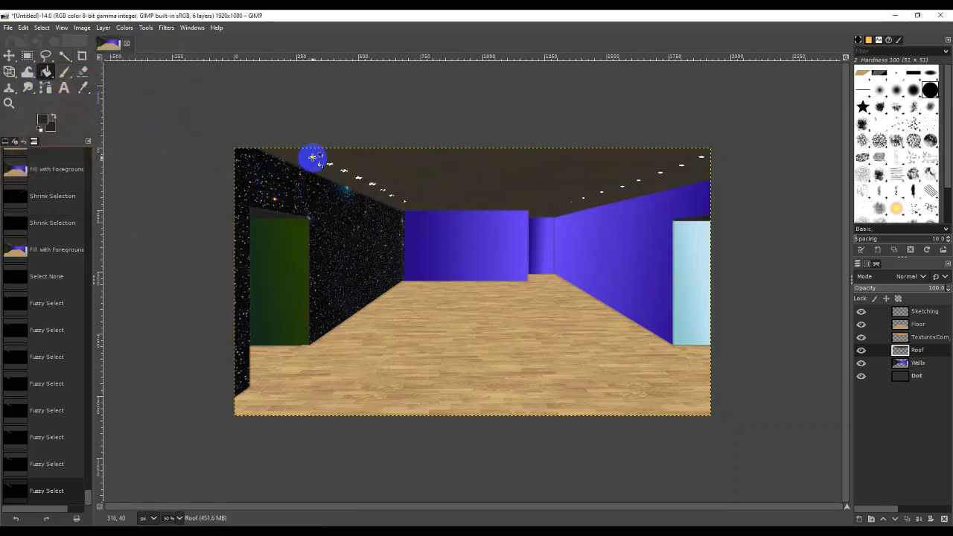
left_click(317, 157)
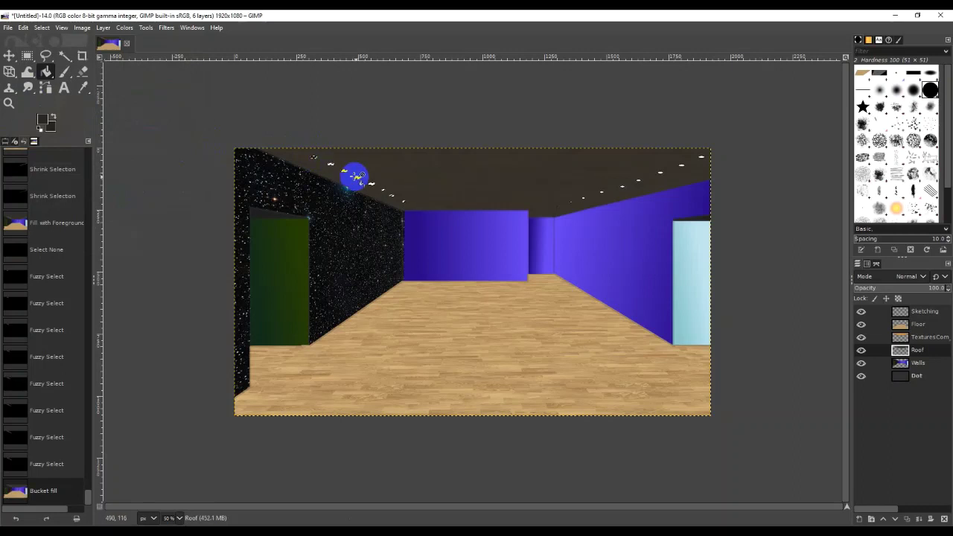
left_click(41, 27)
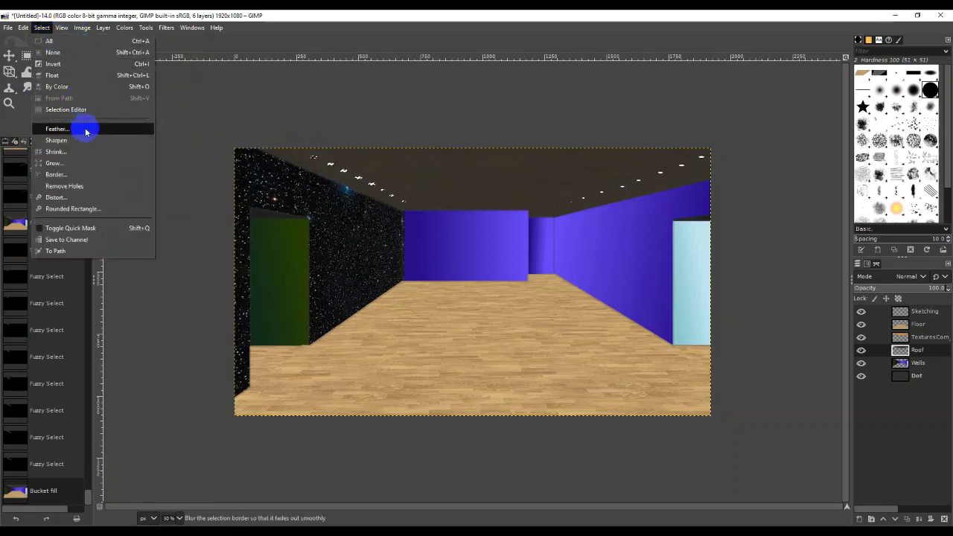
mouse_move(24, 27)
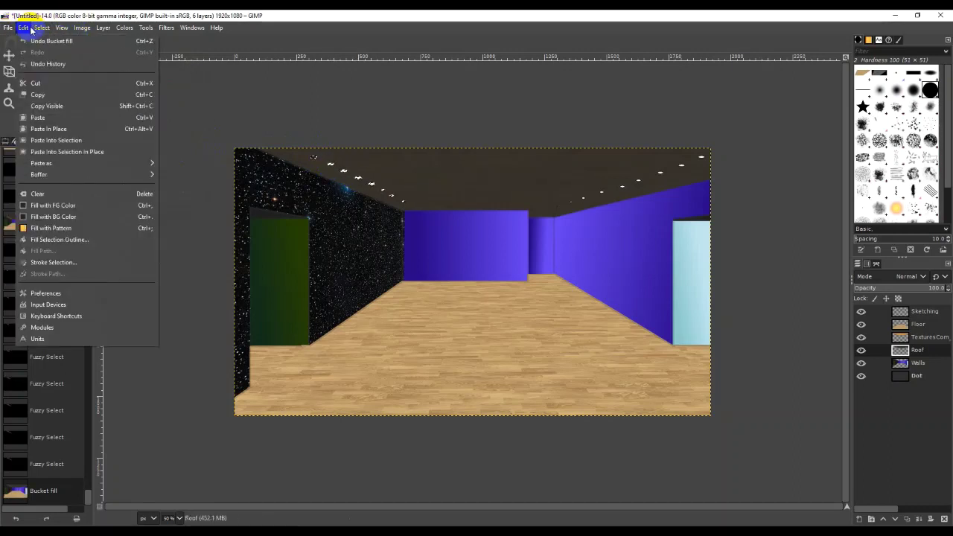
left_click(88, 206)
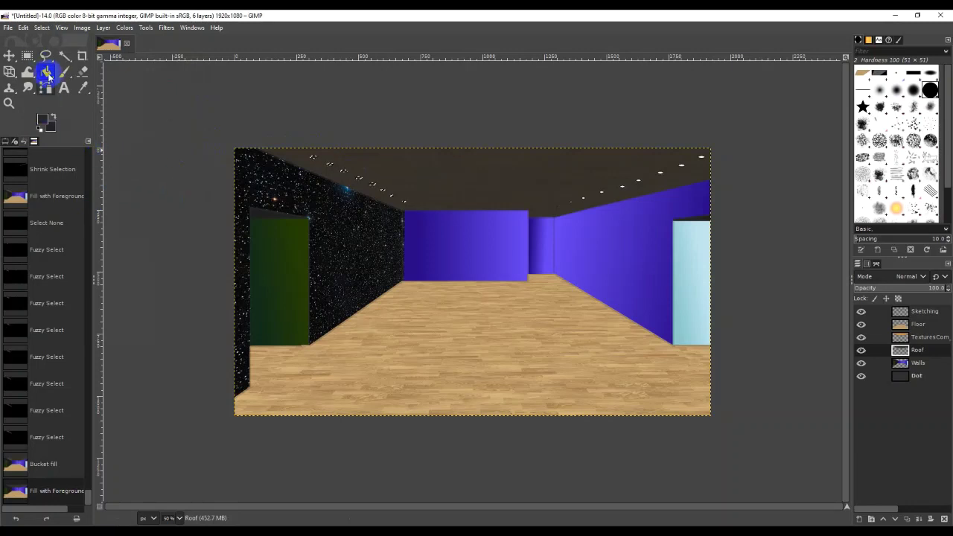
Shrink the left-hand spotlight selection by 2 px
left_click(41, 28)
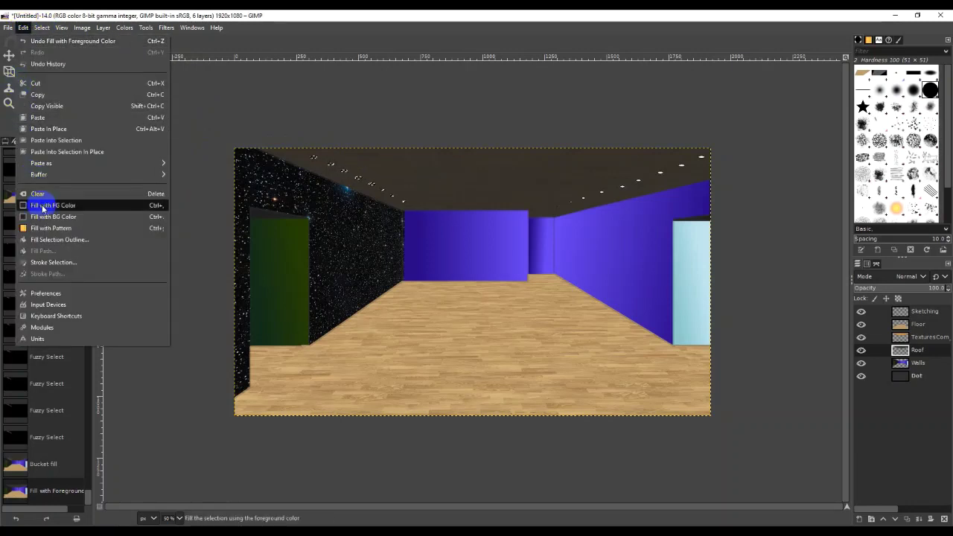
left_click(64, 151)
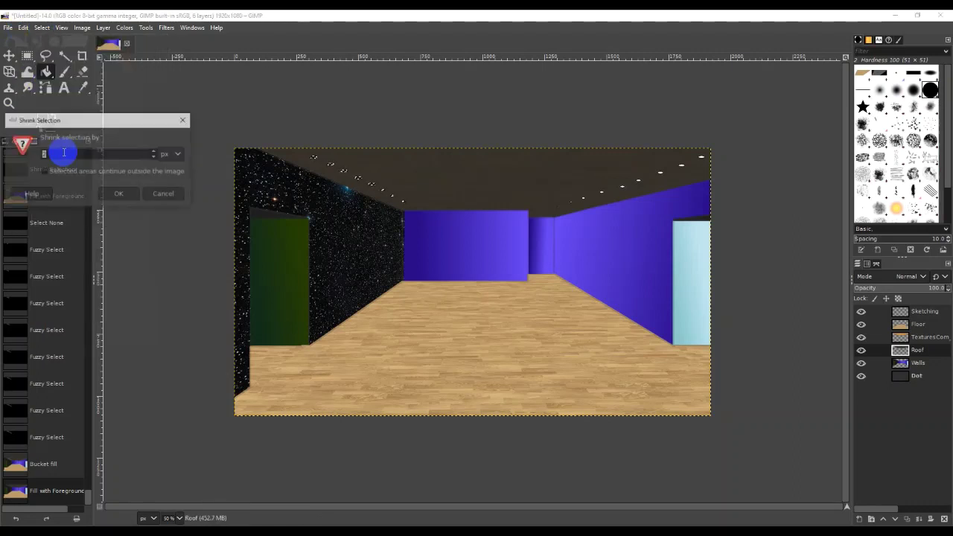
left_click(125, 195)
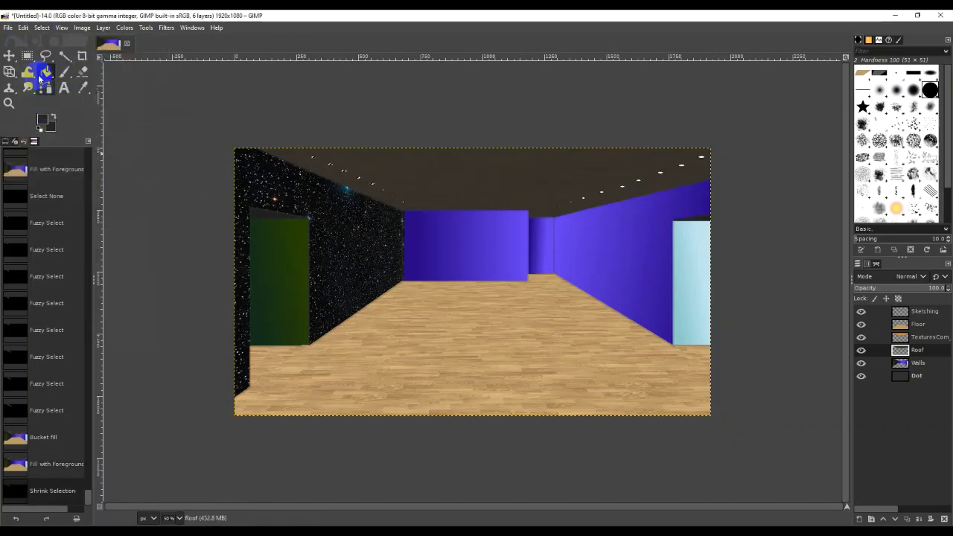
Change the foreground colour to near-white for the spotlight centres
left_click(38, 30)
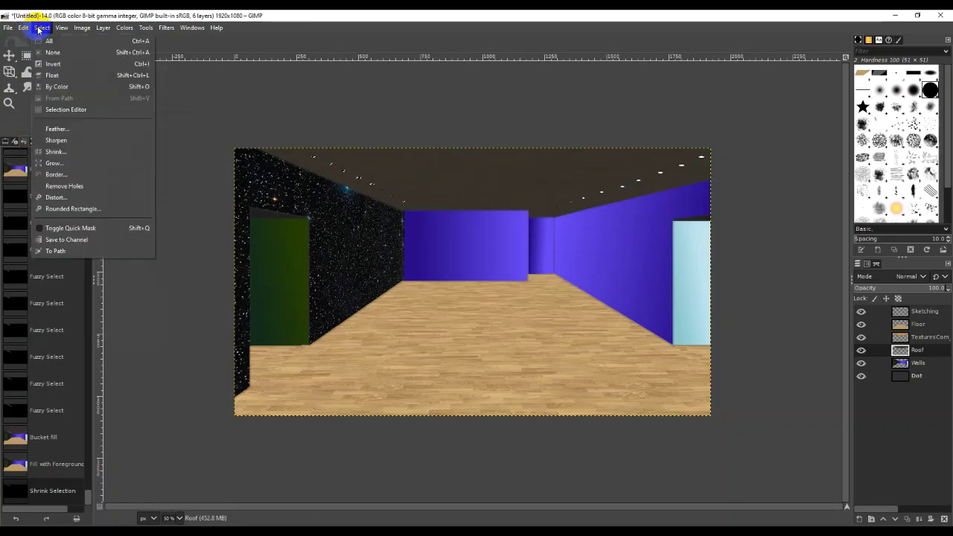
key("Escape")
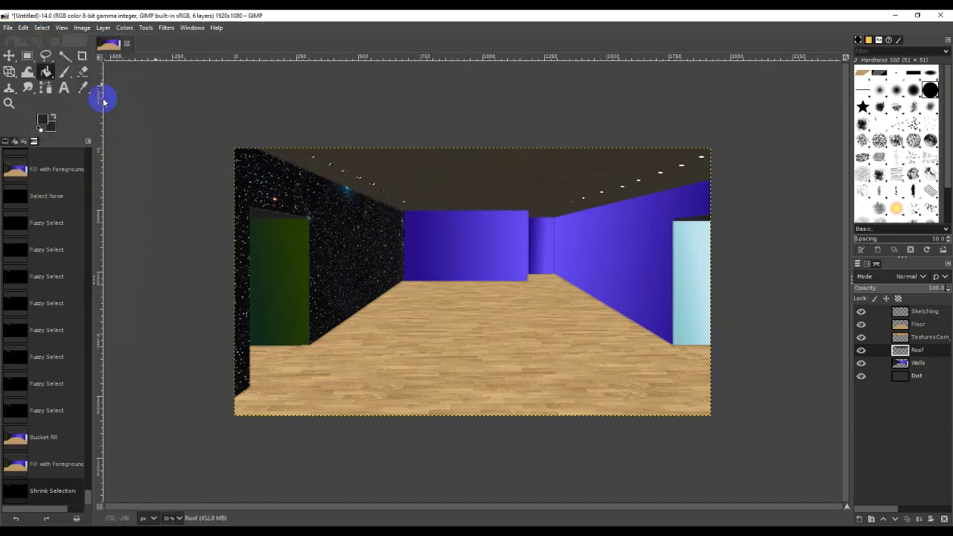
left_click(51, 119)
left_click_drag(34, 133, 12, 70)
left_click(139, 202)
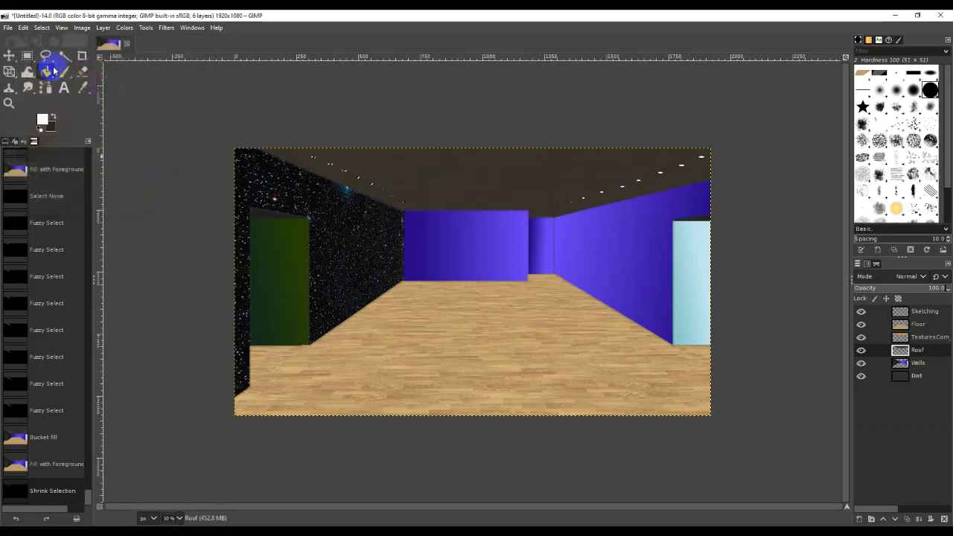
Fill the shrunken left-hand spotlight selection with the near-white foreground colour and deselect everything
left_click(42, 28)
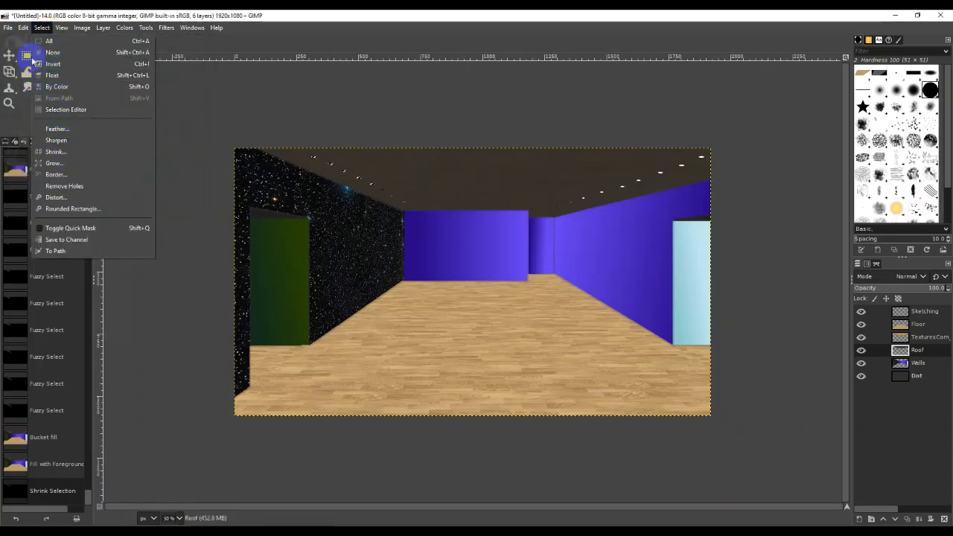
mouse_move(29, 34)
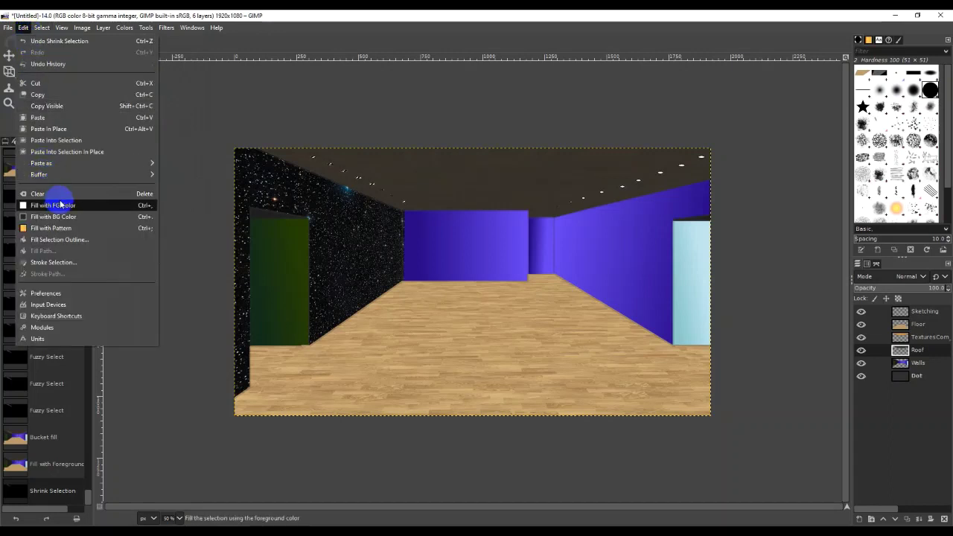
left_click(64, 205)
left_click(9, 55)
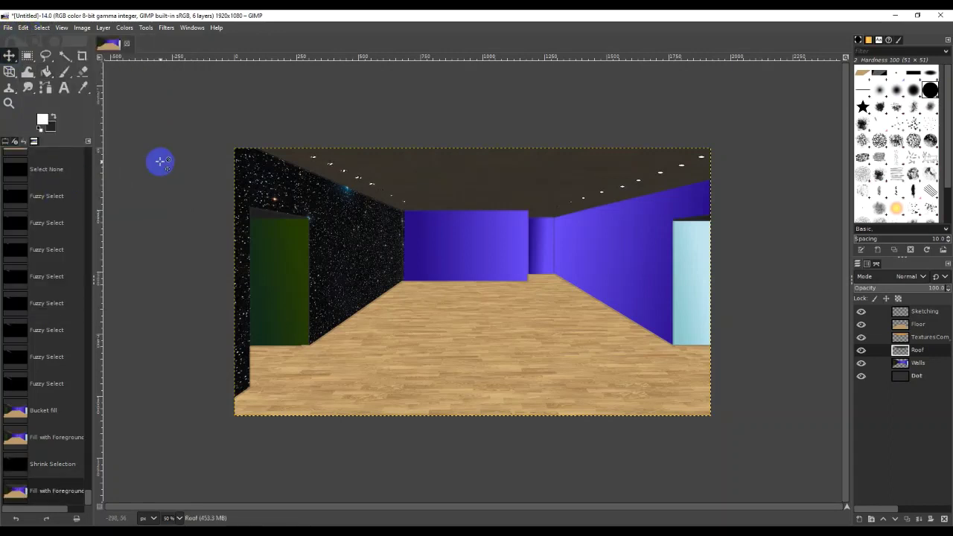
key("ctrl+shift+a")
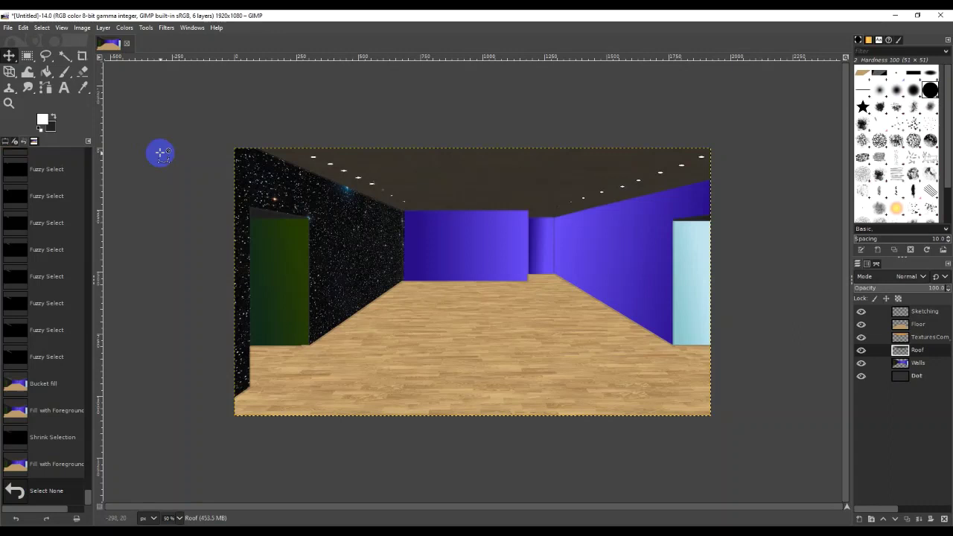
Raise the Sketching layer's opacity to 100 and toggle its visibility to compare the room with and without outlines
left_click(927, 311)
left_click(940, 288)
left_click_drag(940, 287, 950, 292)
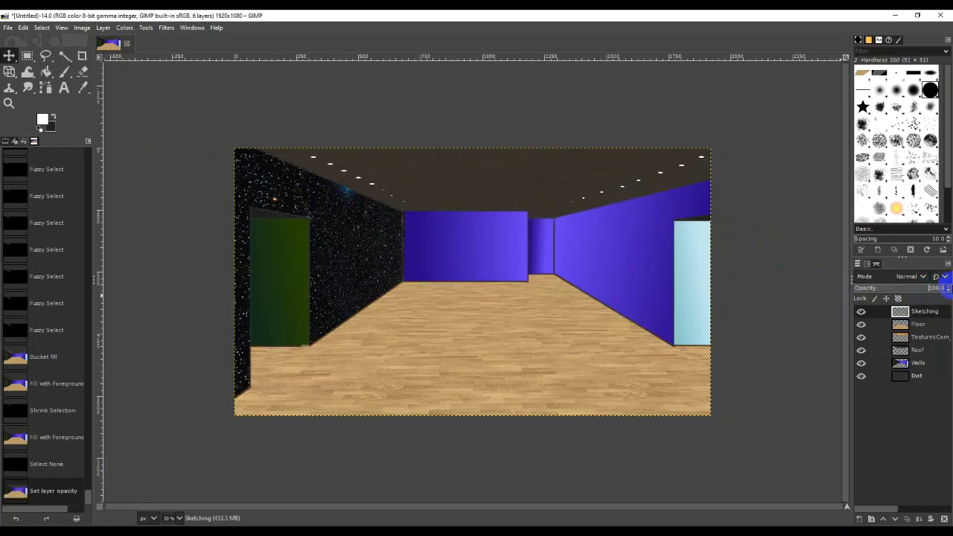
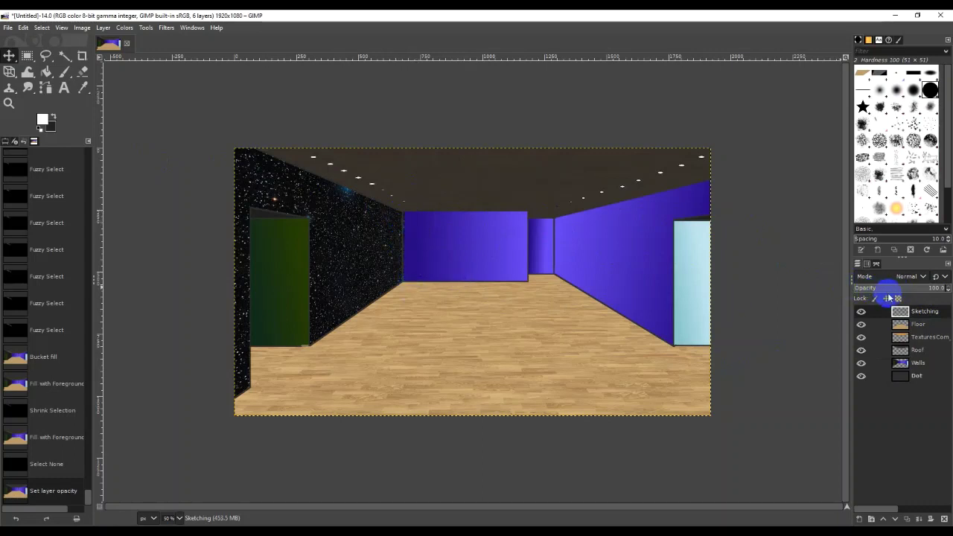
mouse_move(865, 317)
left_mouse_down()
mouse_move(865, 370)
mouse_move(862, 350)
mouse_move(907, 300)
left_mouse_up()
Try the Multiply, Overlay and Luma/Luminance lighten only blend modes on the Sketching layer
left_click(917, 276)
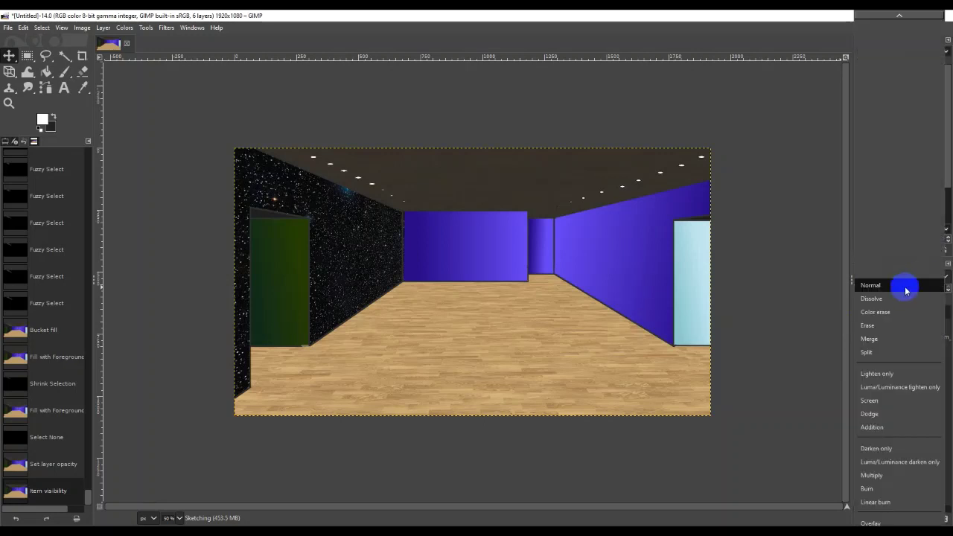
left_click(897, 475)
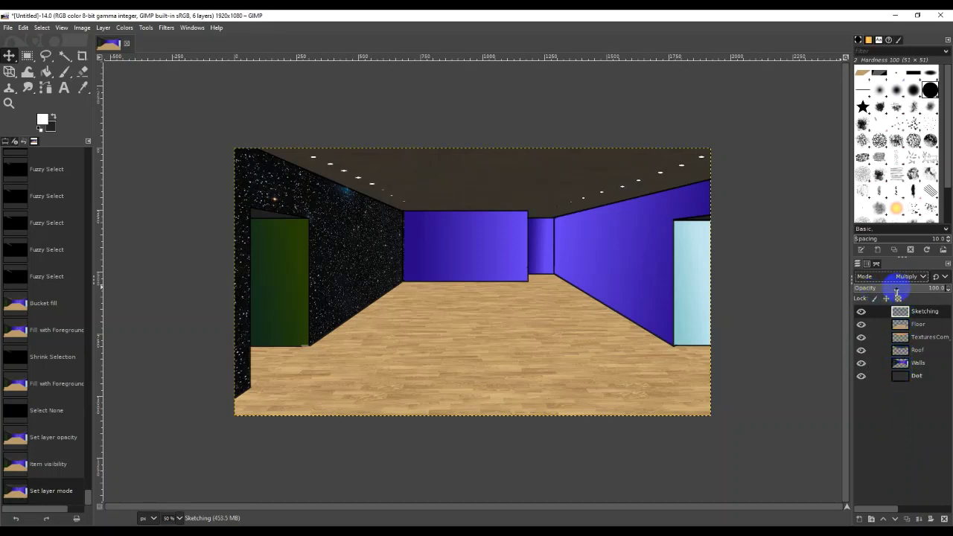
left_click(913, 277)
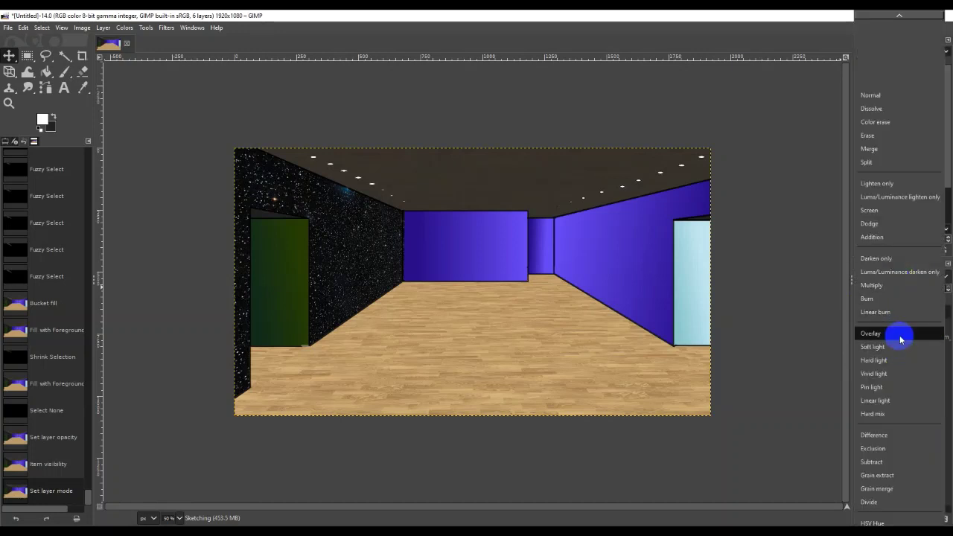
left_click(901, 335)
left_click(893, 276)
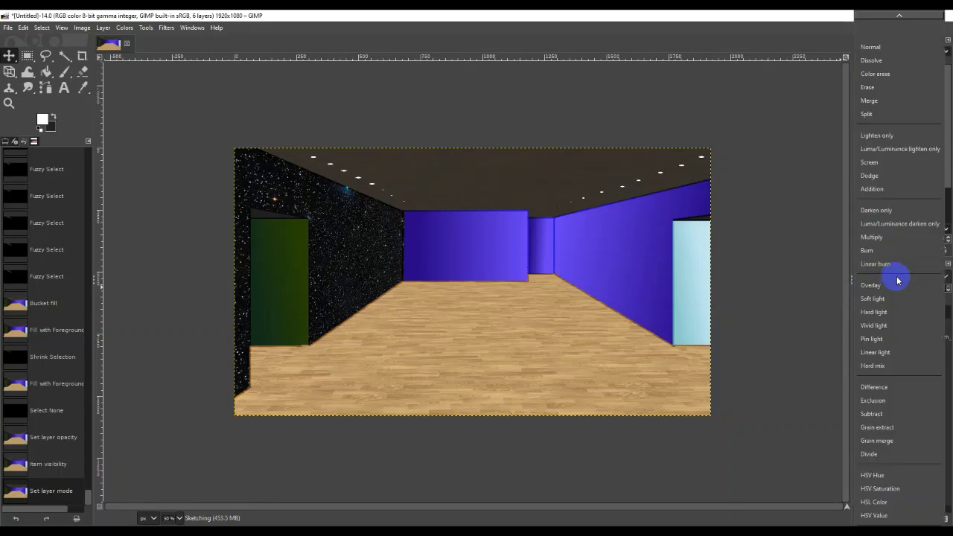
left_click(917, 298)
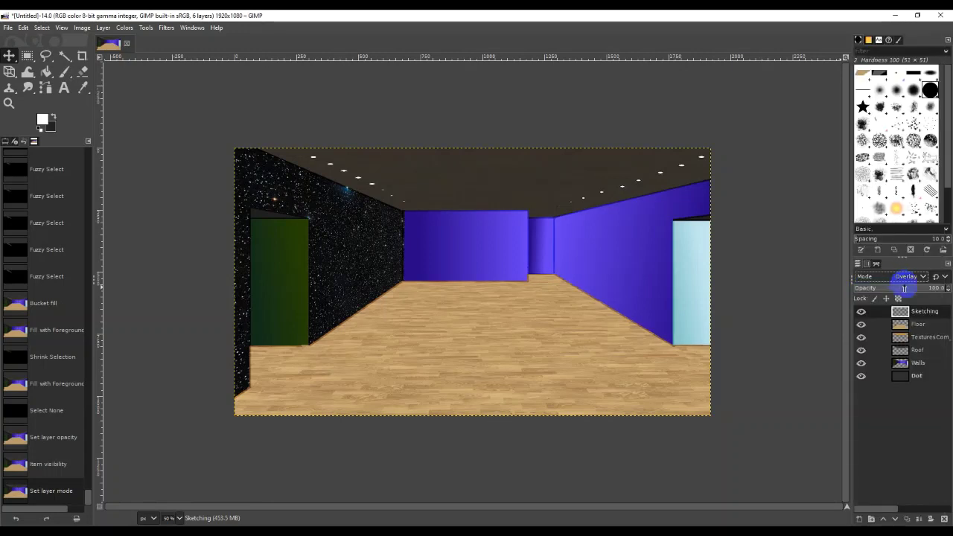
left_click(912, 278)
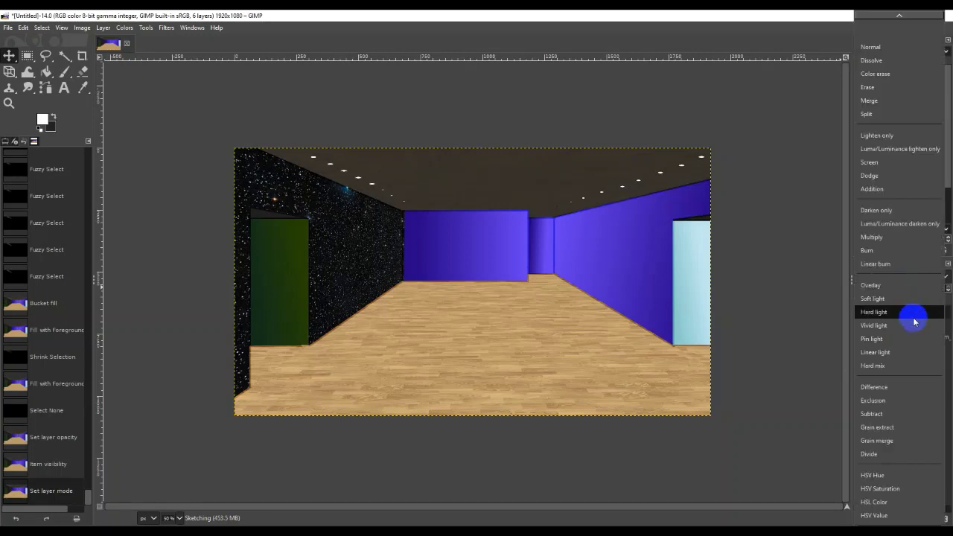
left_click(907, 162)
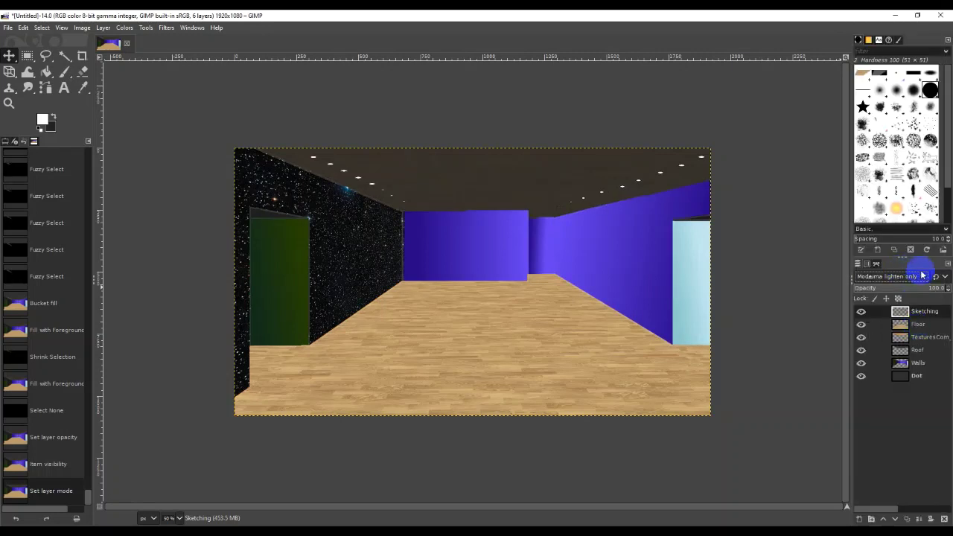
Try the Vivid light, Pin light and Hard mix blend modes on the Sketching layer
left_click(919, 273)
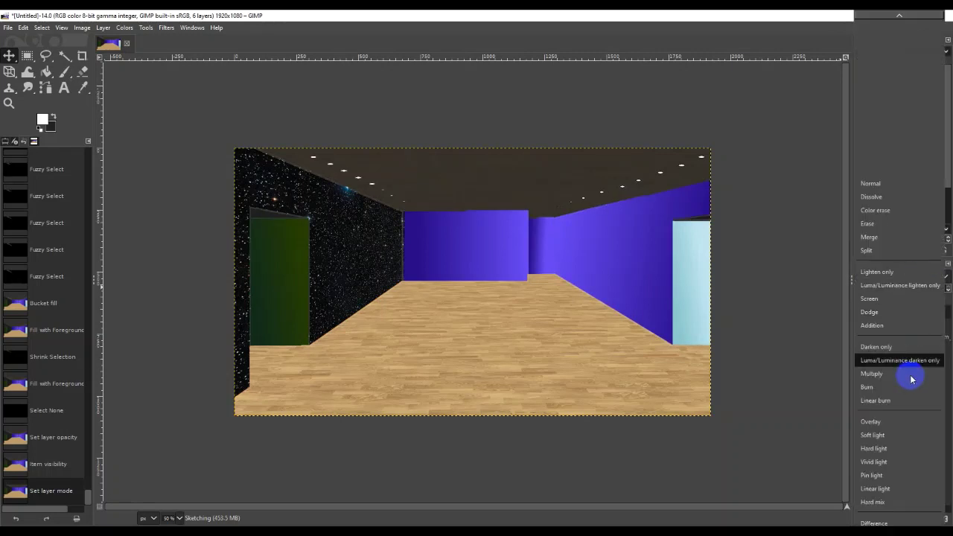
left_click(904, 465)
left_click(930, 274)
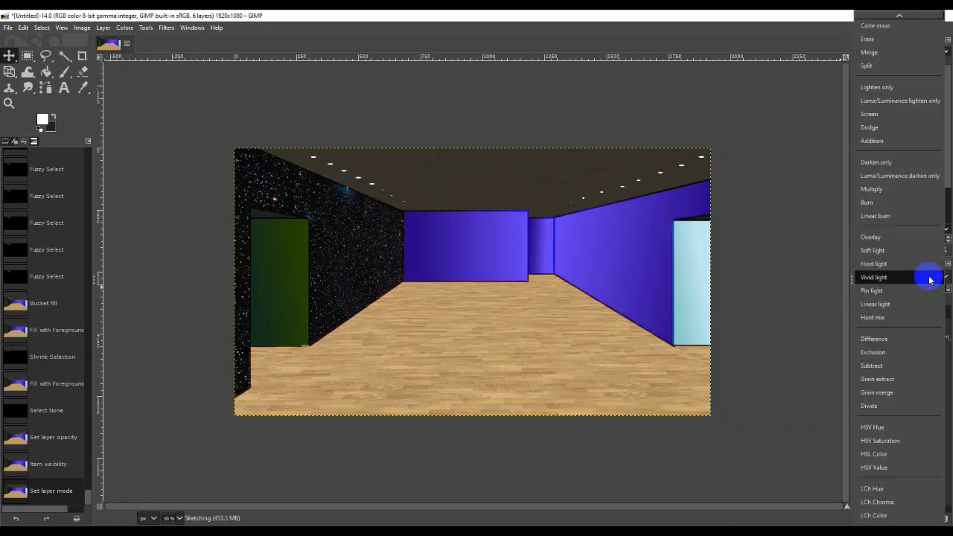
left_click(904, 291)
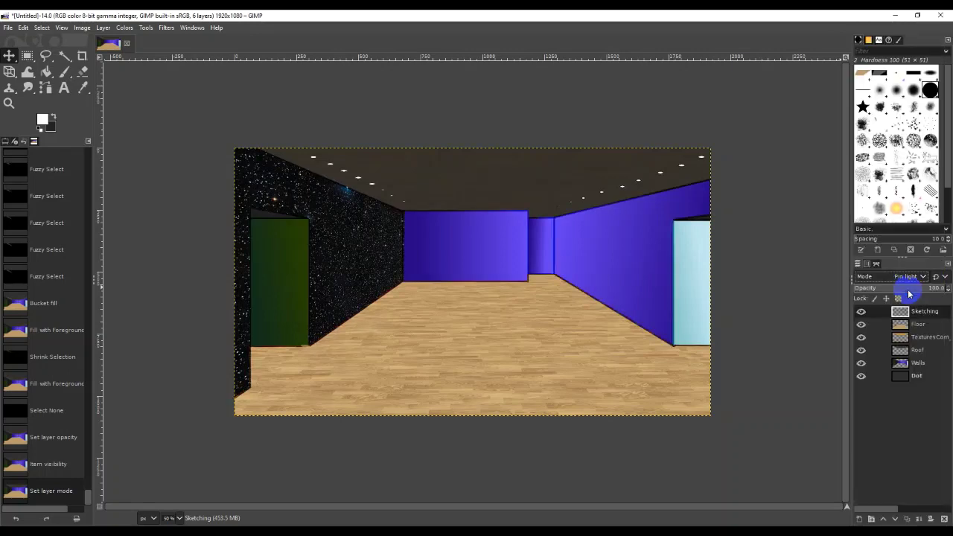
left_click(914, 276)
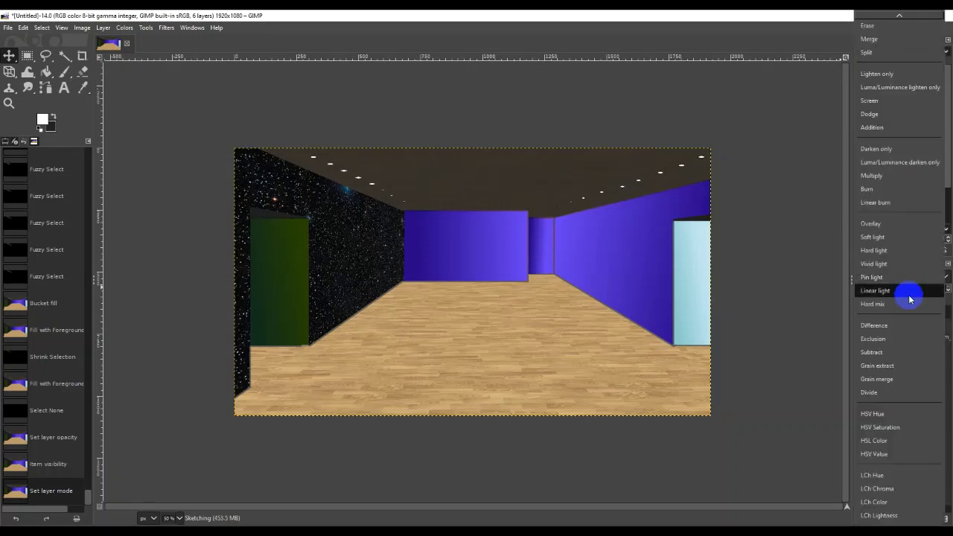
left_click(905, 304)
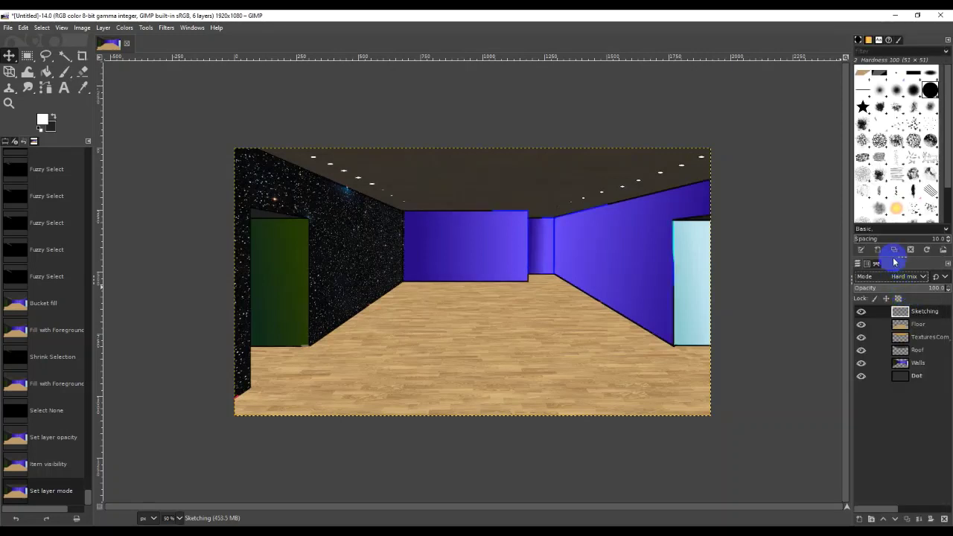
Set the Sketching layer's blend mode to Multiply and lower its opacity to about 37
left_click(901, 276)
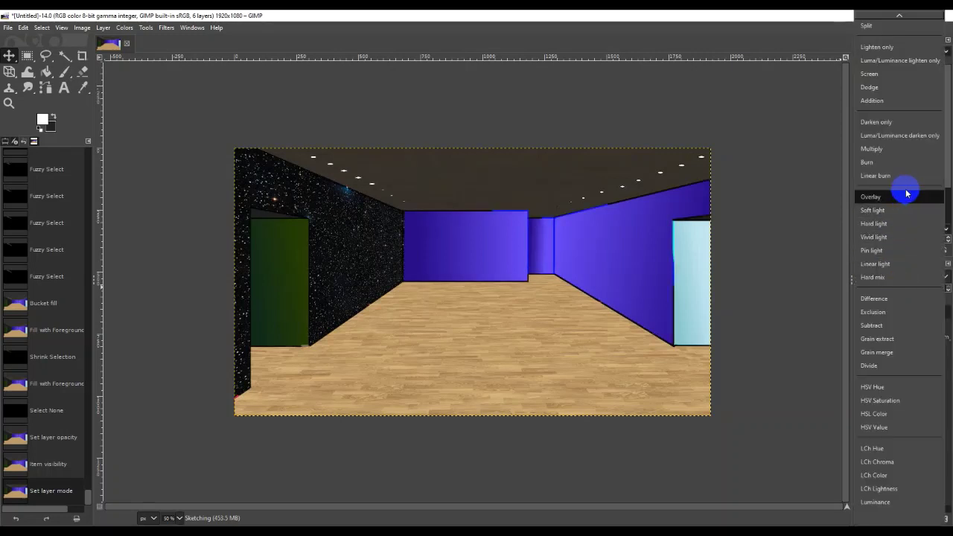
left_click(907, 151)
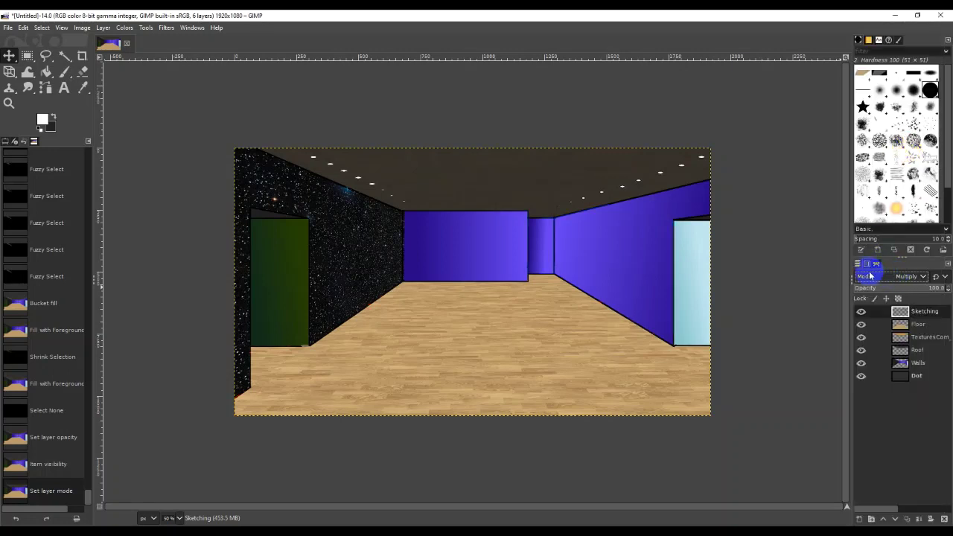
left_click(937, 288)
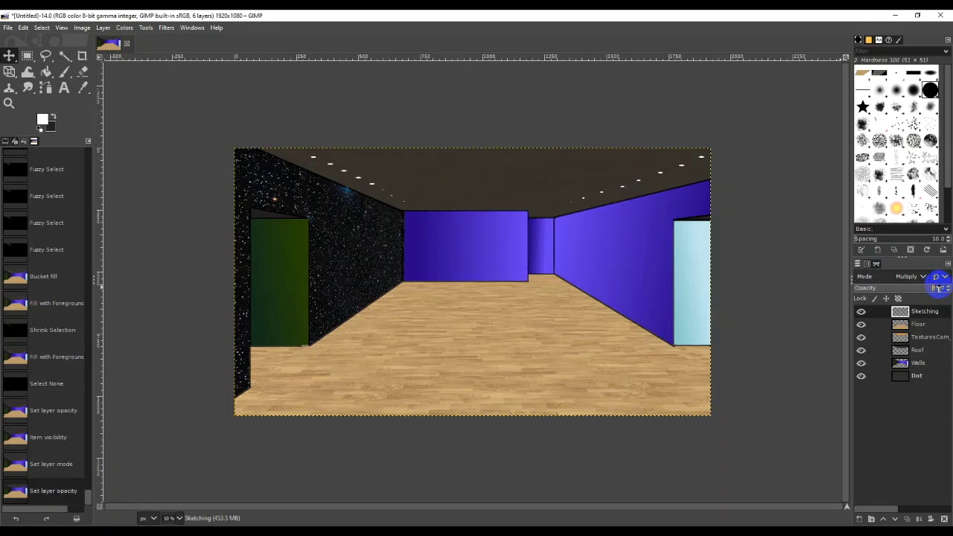
left_click_drag(935, 288, 922, 290)
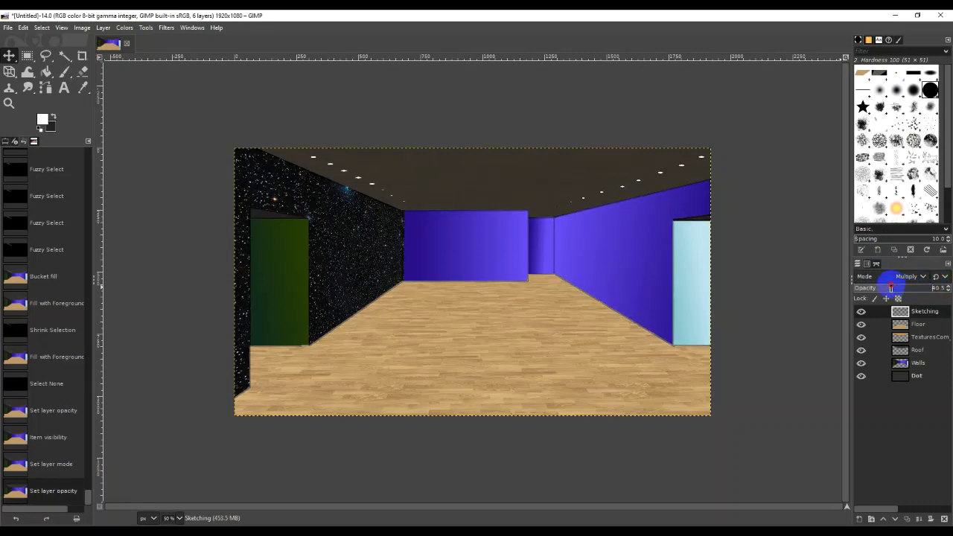
left_click_drag(884, 287, 882, 287)
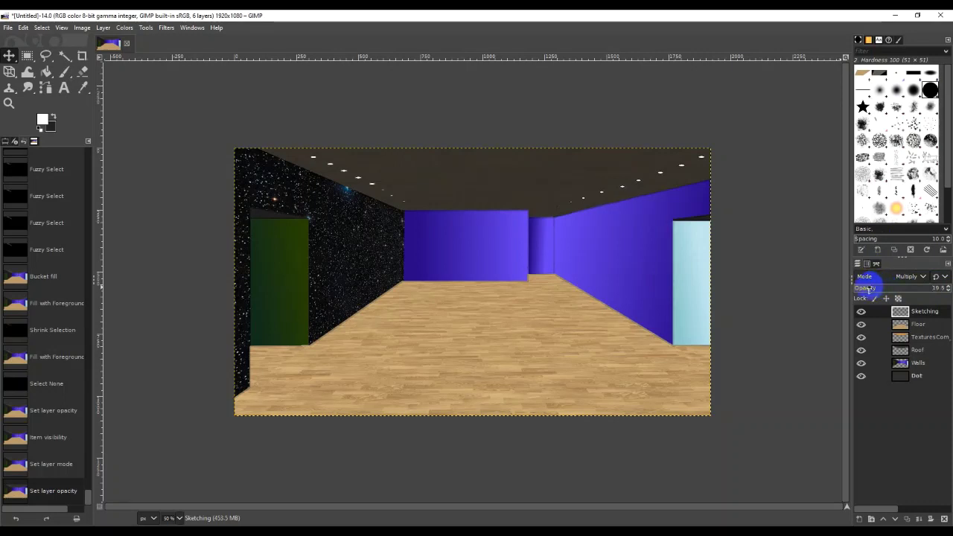
left_click_drag(868, 286, 864, 288)
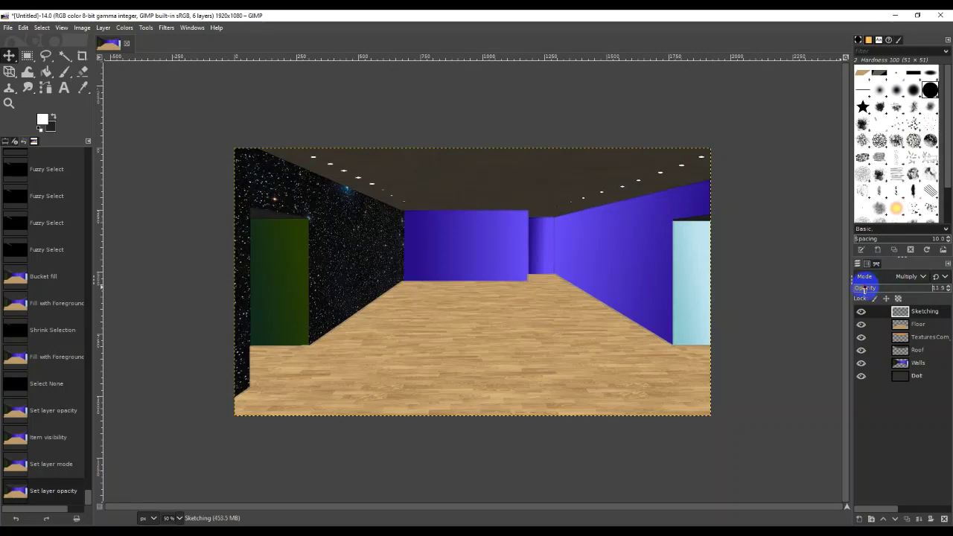
left_click_drag(884, 288, 887, 288)
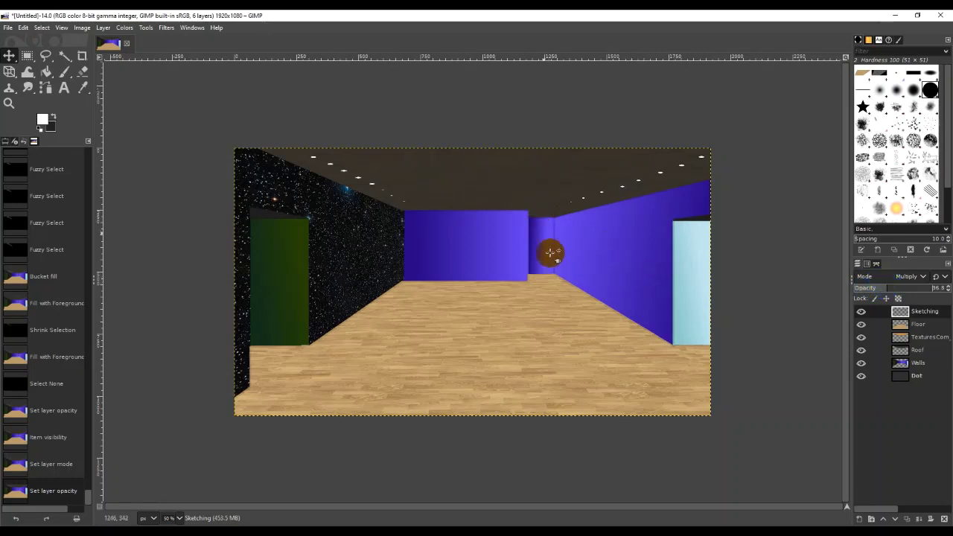
left_click_drag(545, 224, 567, 204)
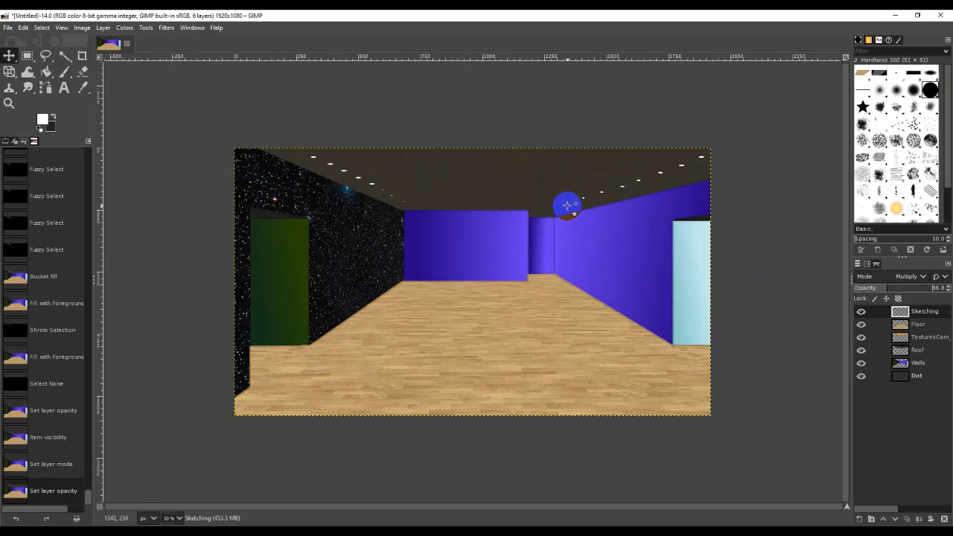
left_click_drag(568, 204, 886, 335)
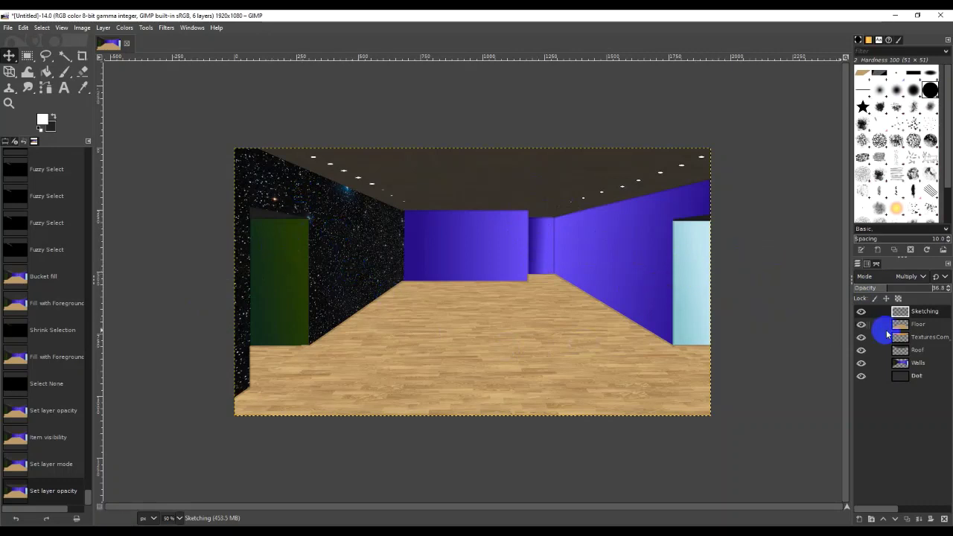
Fuzzy-select the light blue door in the right wall on the Walls layer and switch to the Gradient tool
left_click(923, 363)
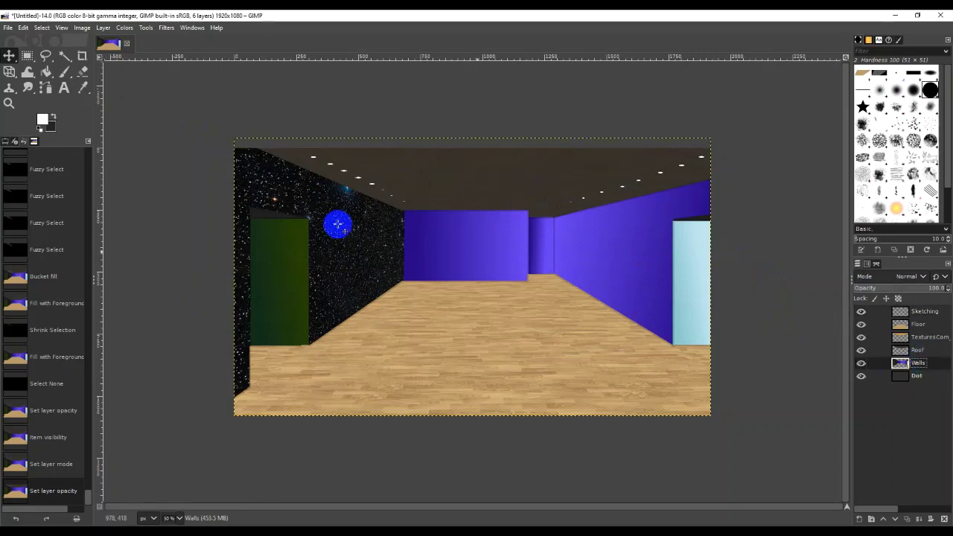
left_click(66, 58)
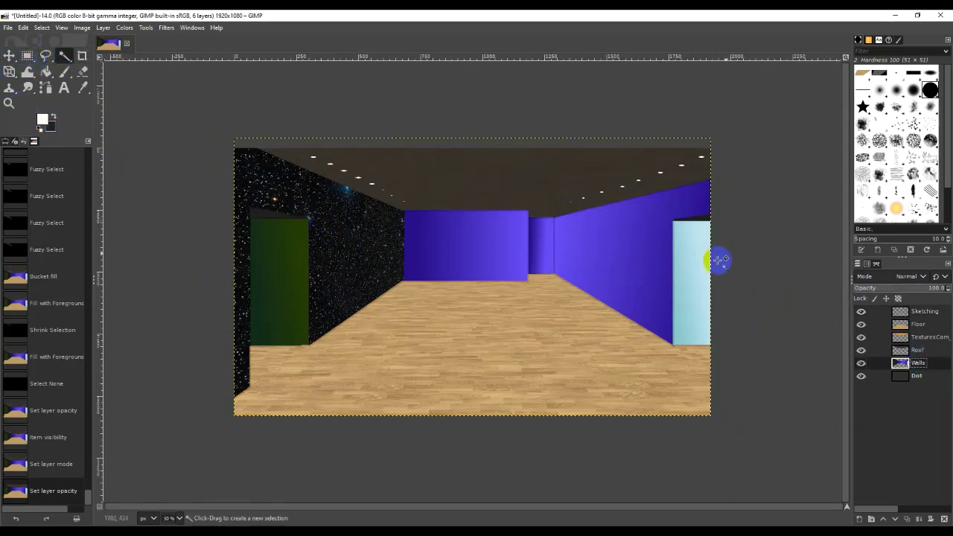
left_click(696, 267)
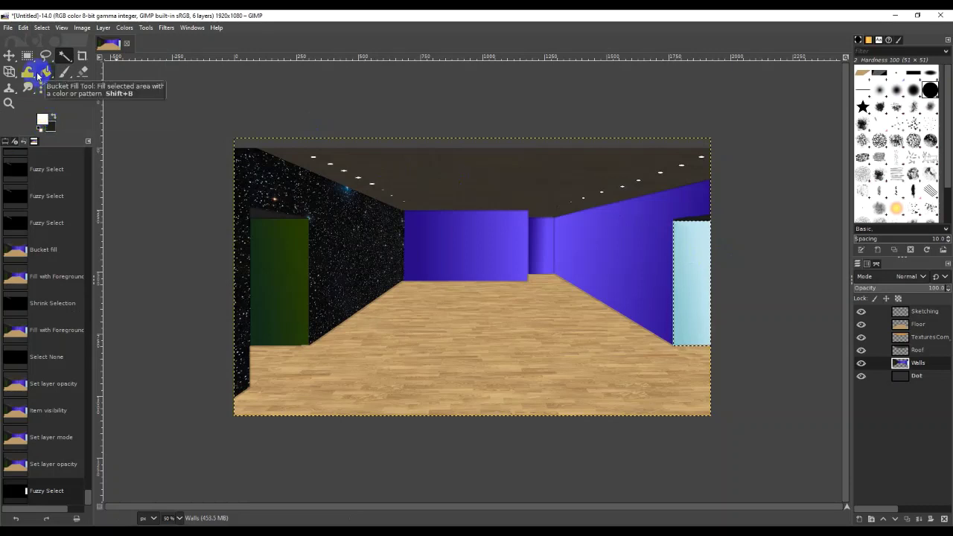
left_click_drag(46, 71, 78, 93)
left_click(78, 91)
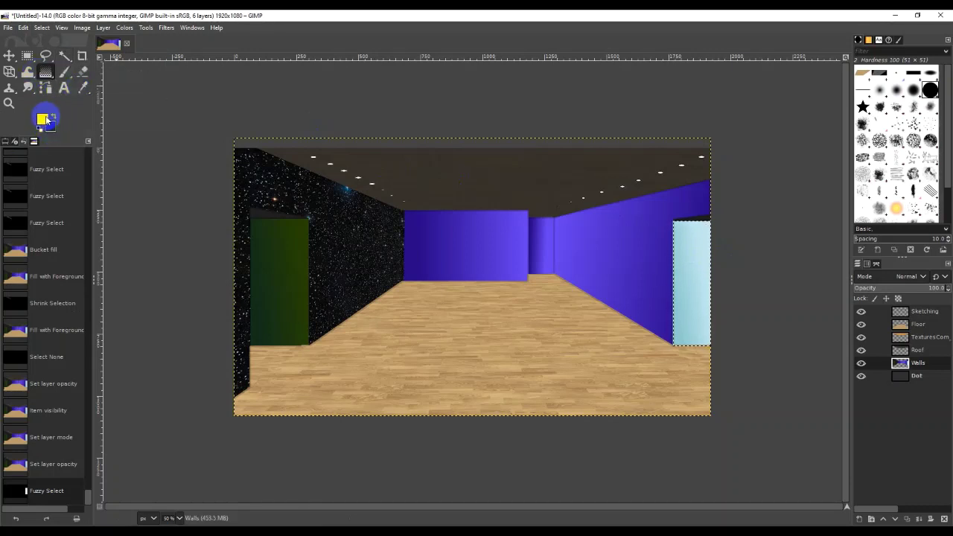
Change the foreground colour to a medium teal green
left_click(43, 122)
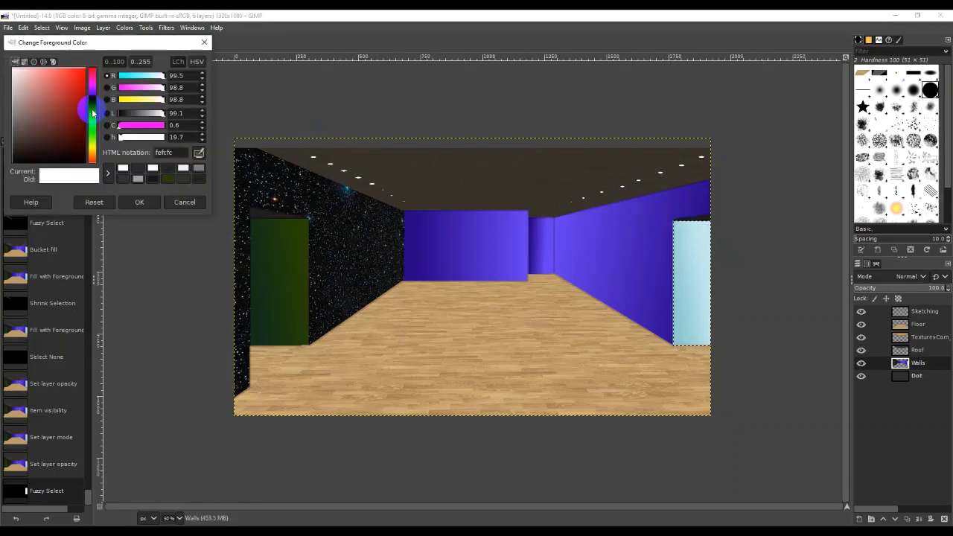
left_click(93, 123)
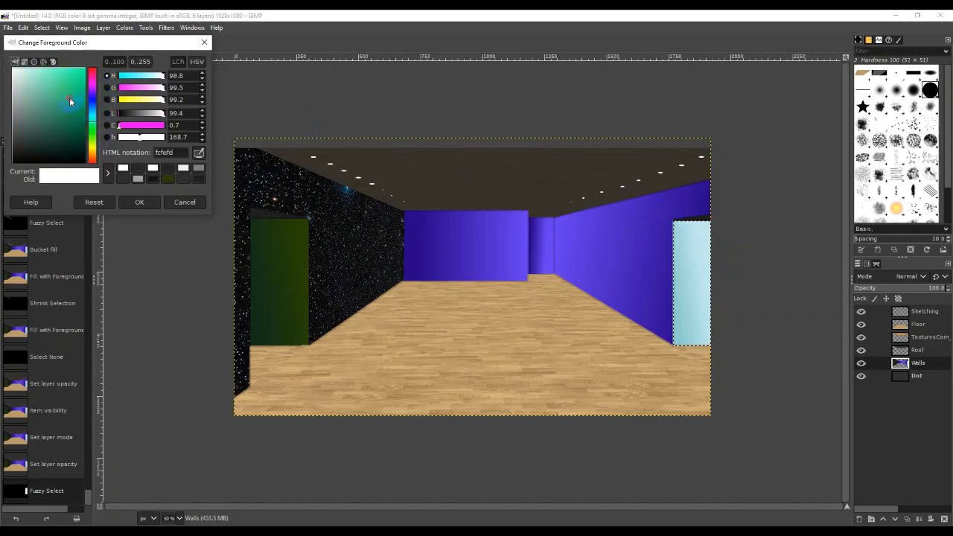
left_click_drag(70, 101, 58, 78)
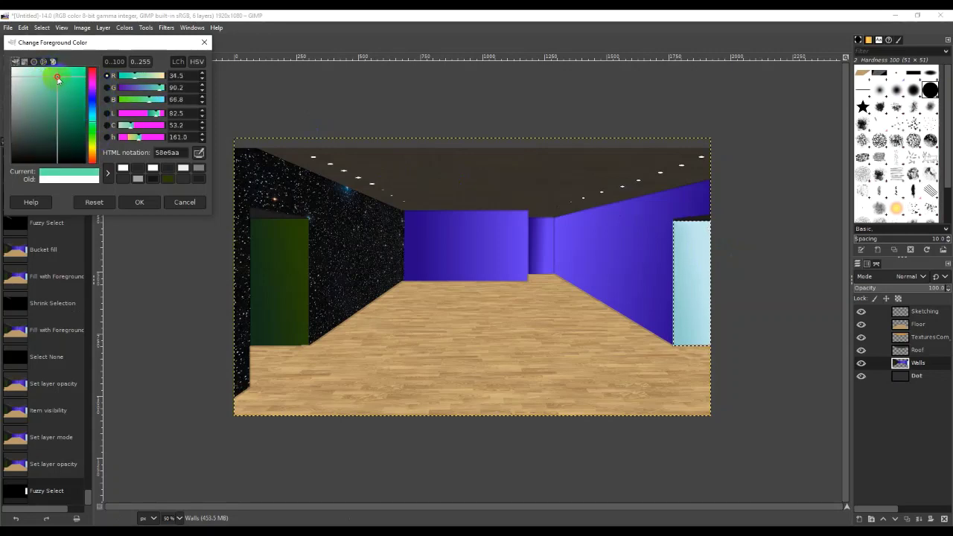
left_click_drag(59, 78, 74, 112)
left_click(140, 202)
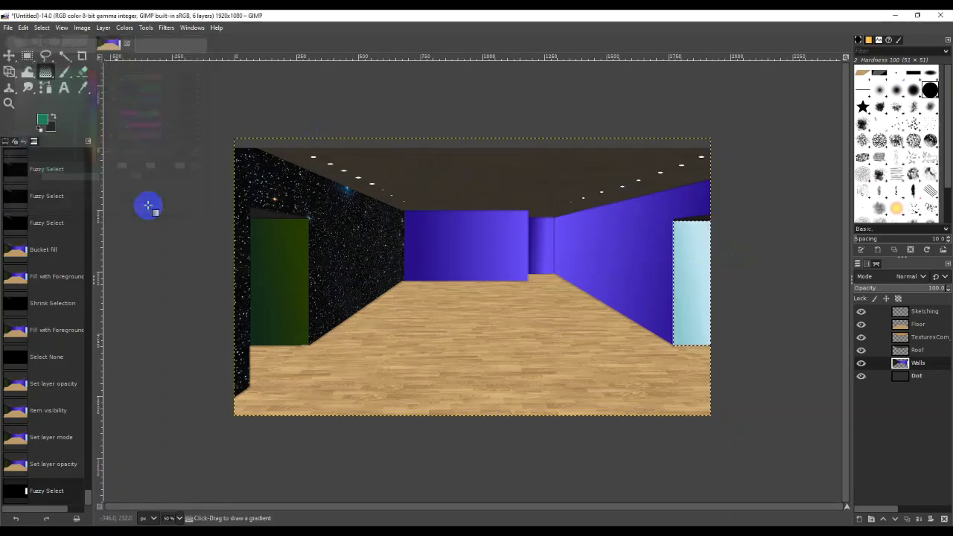
Set the background colour to bright blue 2ec8ff and swap it with the foreground colour
left_click(49, 135)
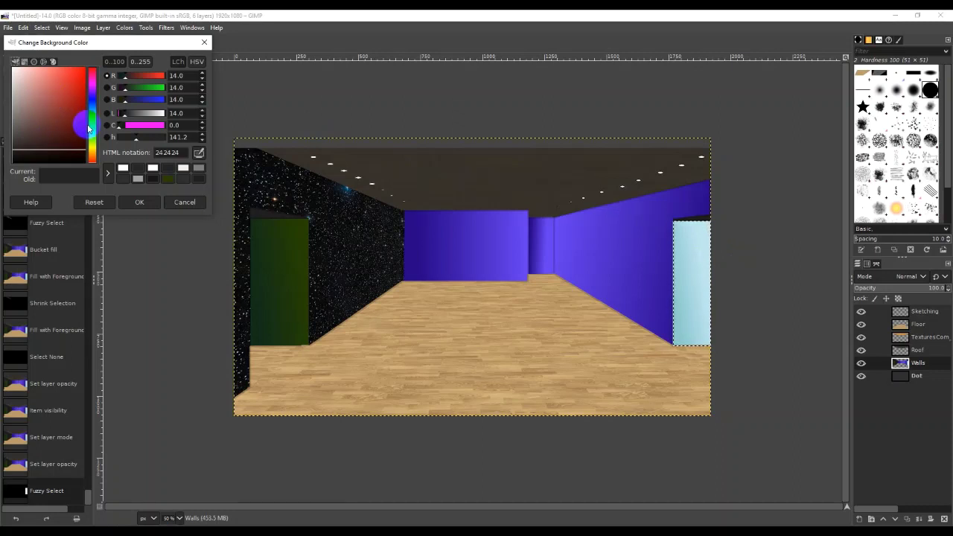
left_click_drag(92, 134, 98, 114)
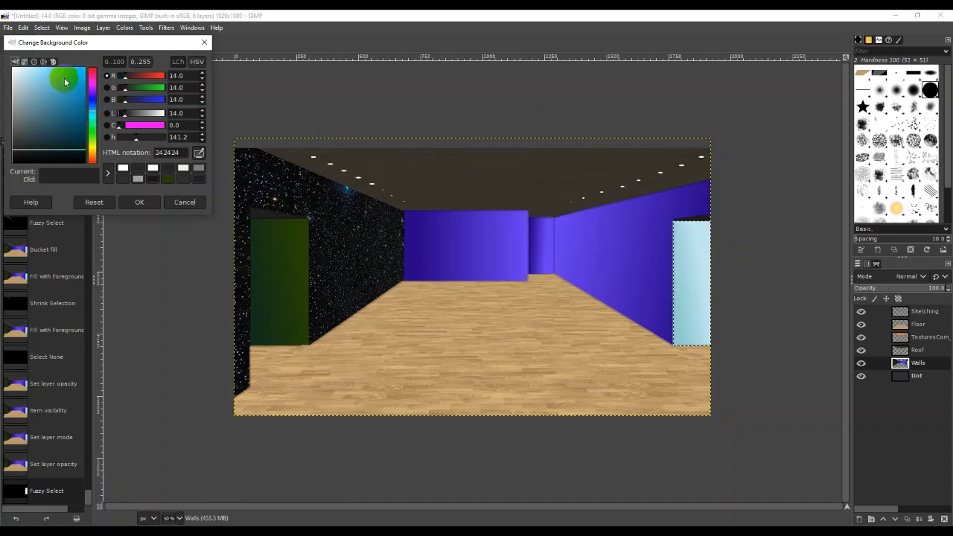
left_click_drag(66, 80, 74, 70)
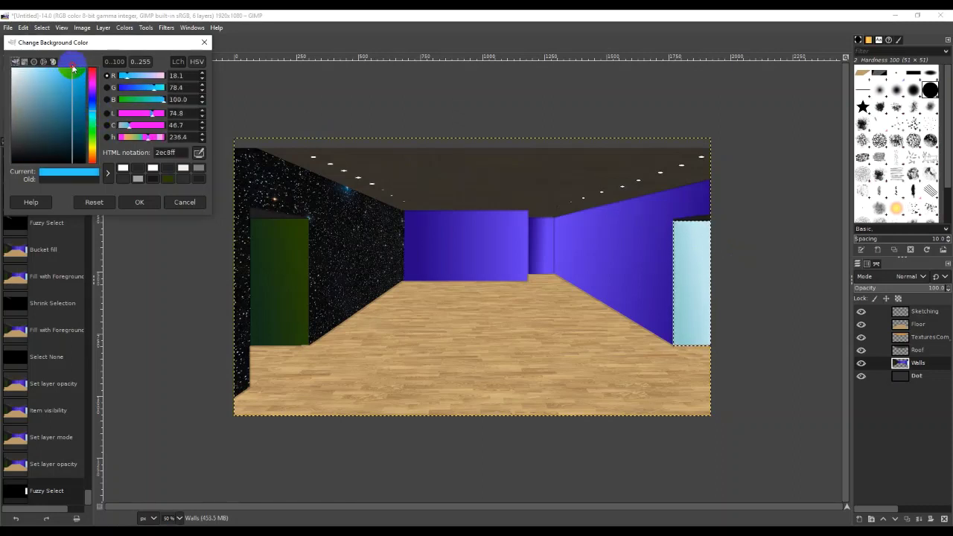
left_click(142, 201)
left_click(53, 116)
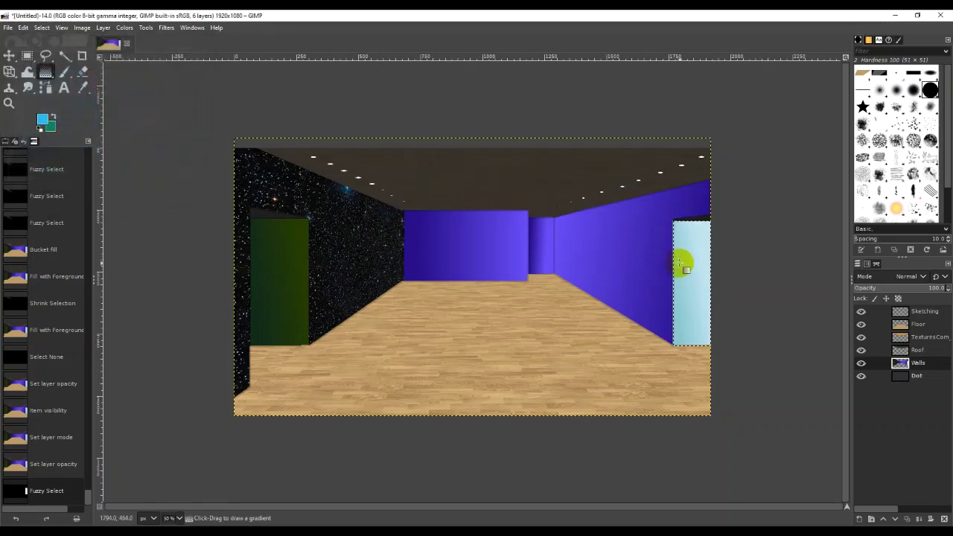
Draw a blue-to-green gradient across the selected door, set the background colour to 1e734f and reposition the gradient's endpoints
mouse_move(679, 263)
left_mouse_down()
mouse_move(709, 266)
mouse_move(690, 265)
left_mouse_up()
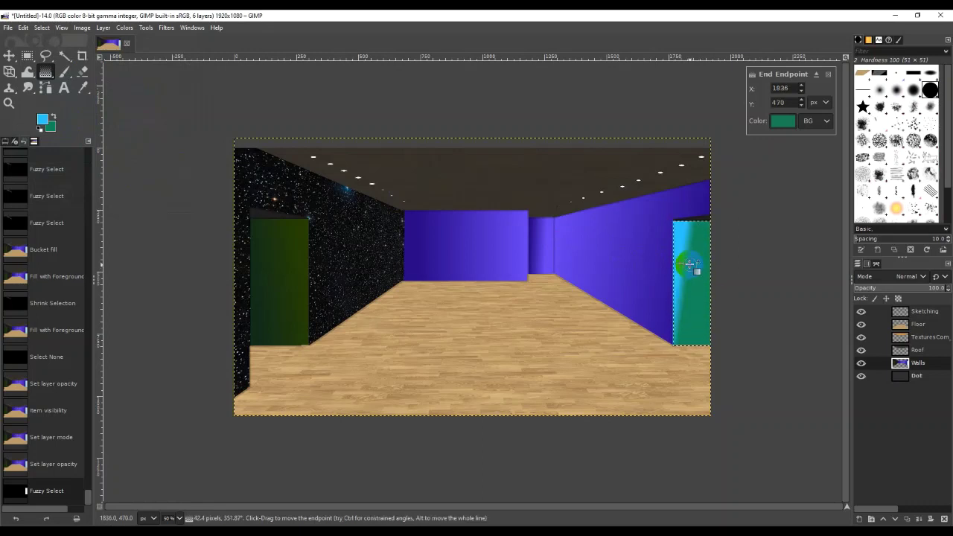
left_click(51, 127)
left_click_drag(55, 130, 82, 138)
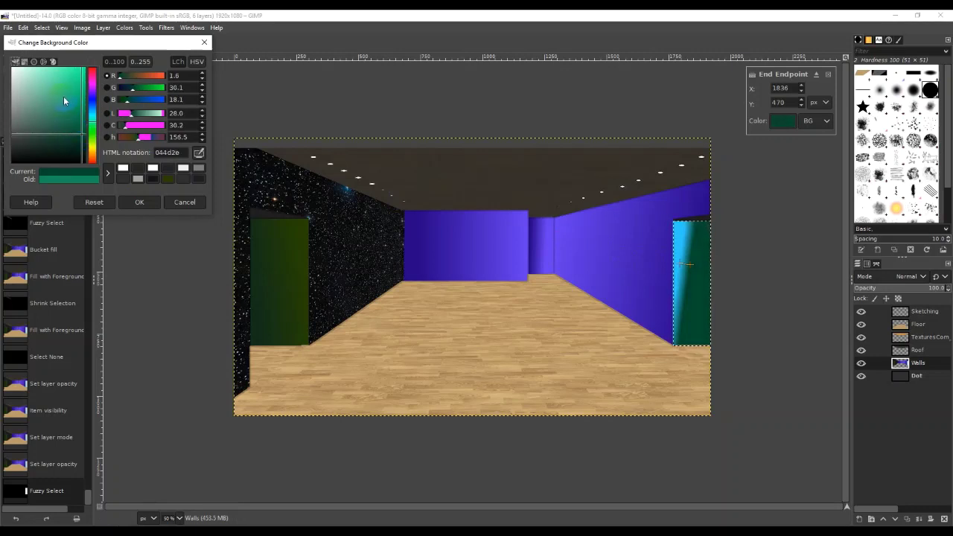
mouse_move(76, 128)
left_mouse_down()
mouse_move(64, 139)
mouse_move(65, 112)
mouse_move(70, 133)
mouse_move(66, 123)
left_mouse_up()
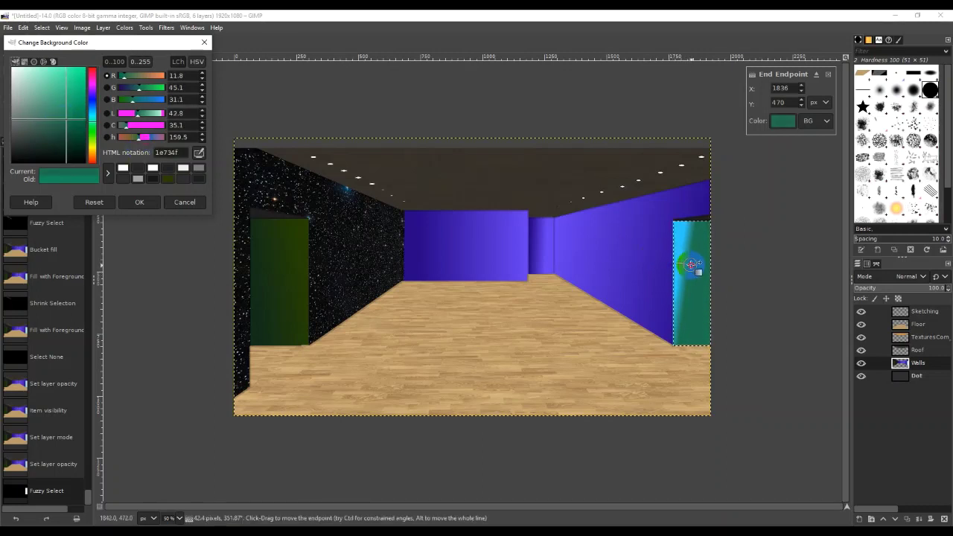
left_click_drag(691, 265, 665, 271)
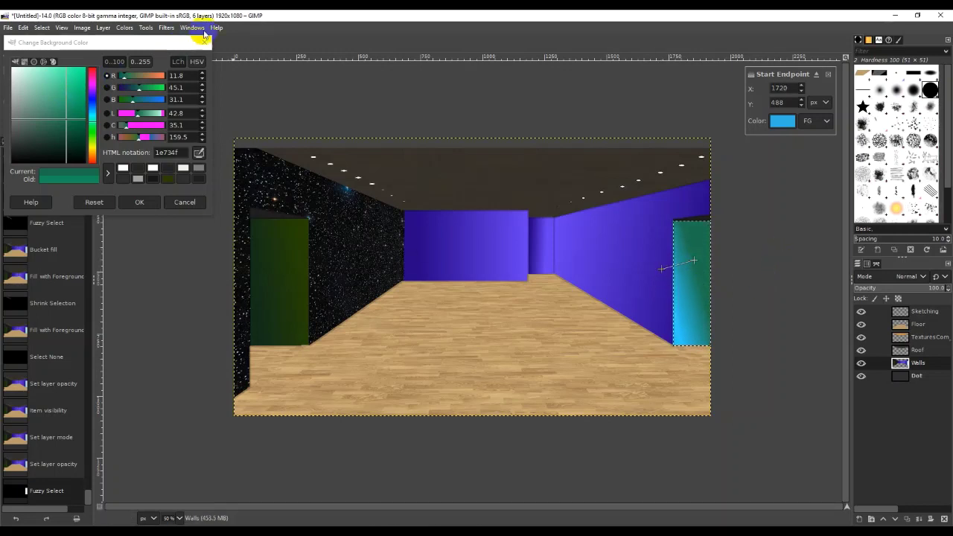
left_click(141, 201)
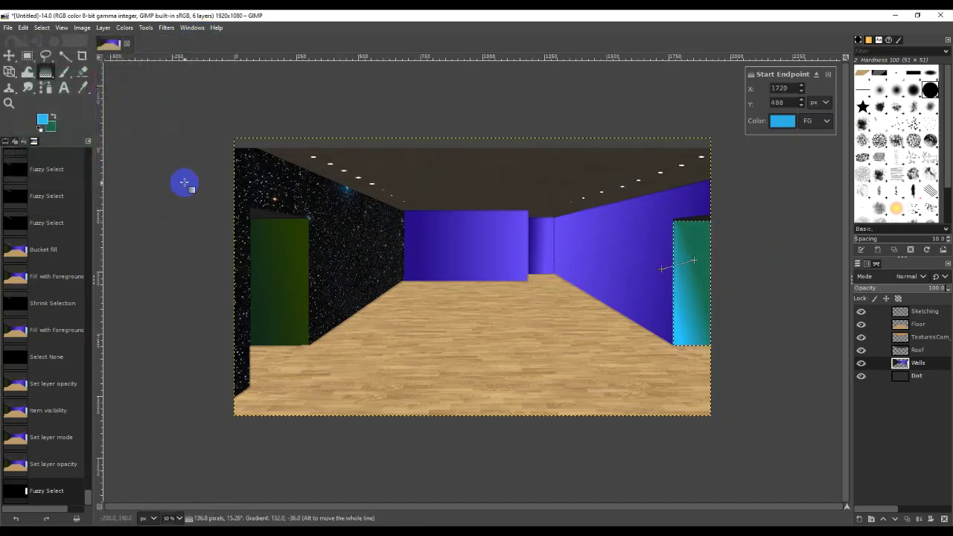
Deselect everything, move the gradient's start point closer to its endpoint and cancel the gradient
key("shift+ctrl+a")
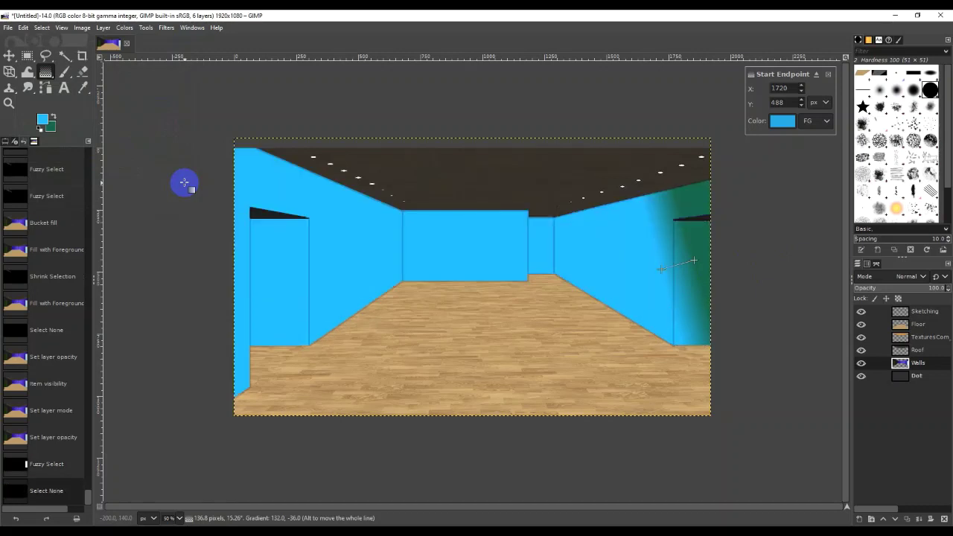
left_click_drag(661, 268, 680, 262)
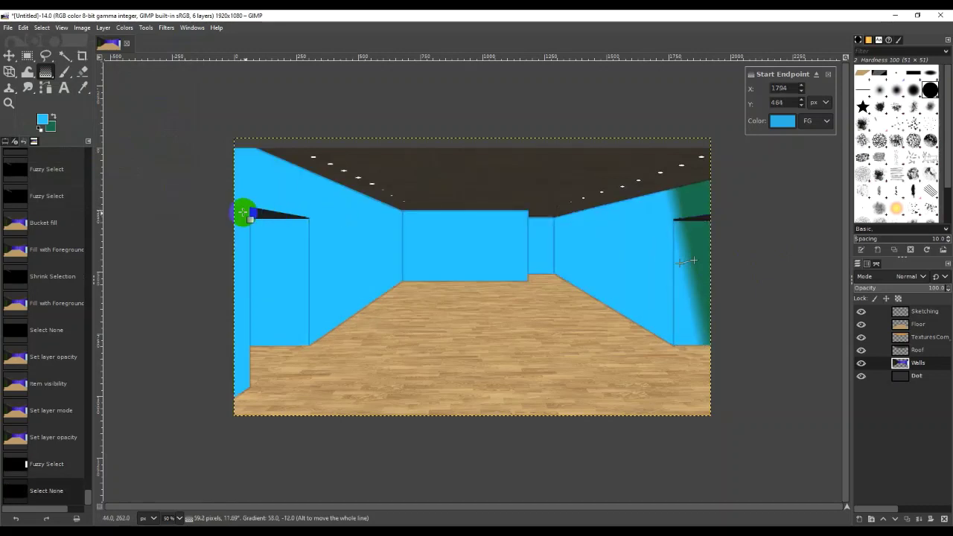
key("Escape")
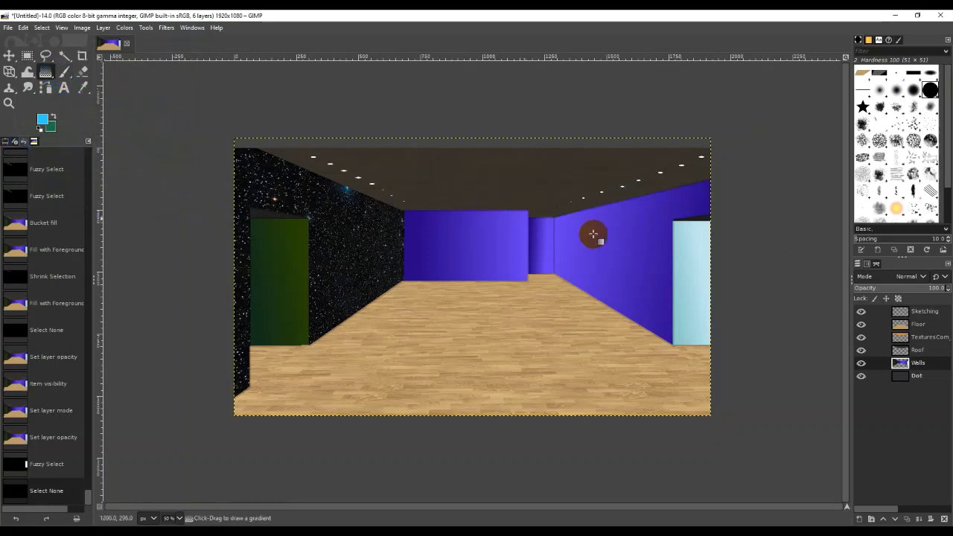
Discard the trial gradient over the unselected Walls layer and select the pale blue door on the right-hand wall with Fuzzy Select
left_click_drag(678, 237, 719, 278)
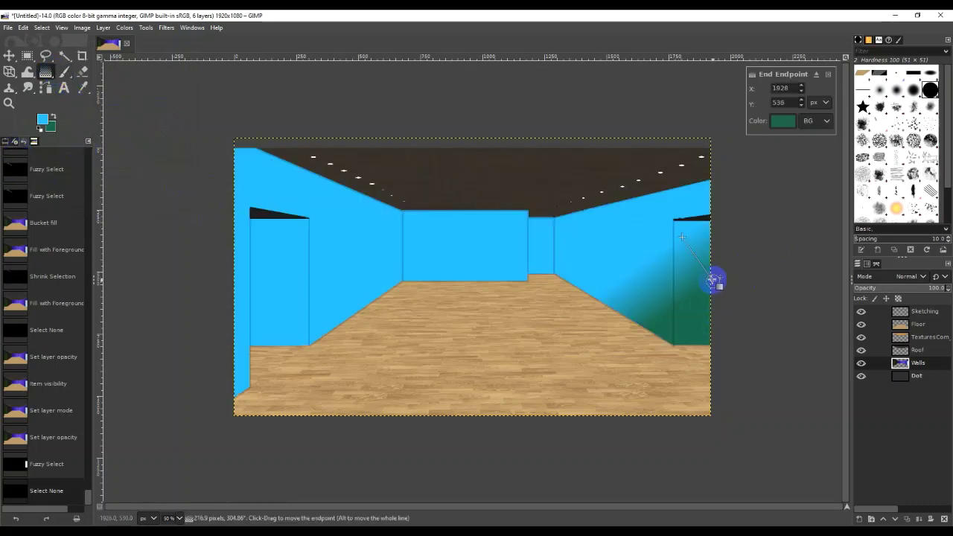
left_click(901, 376)
left_click_drag(898, 365, 67, 80)
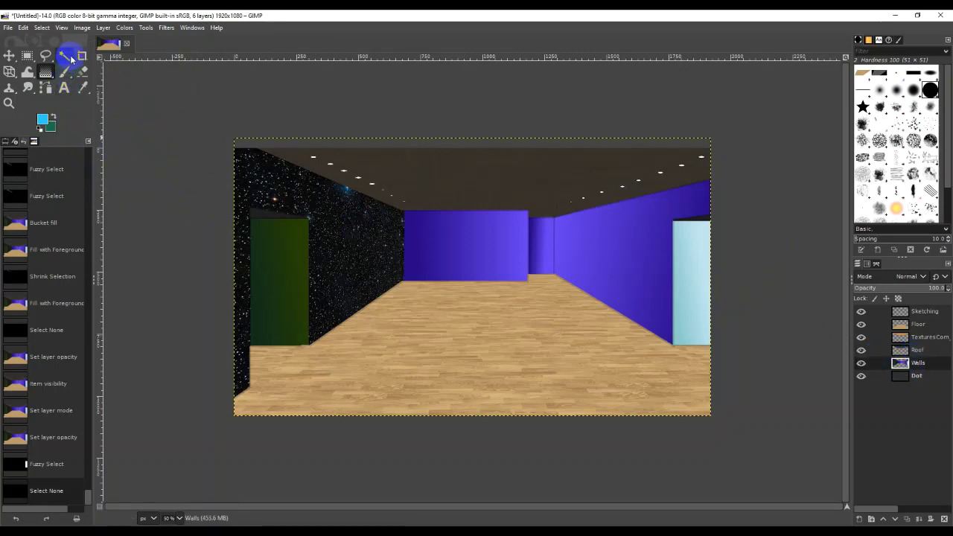
left_click(702, 302)
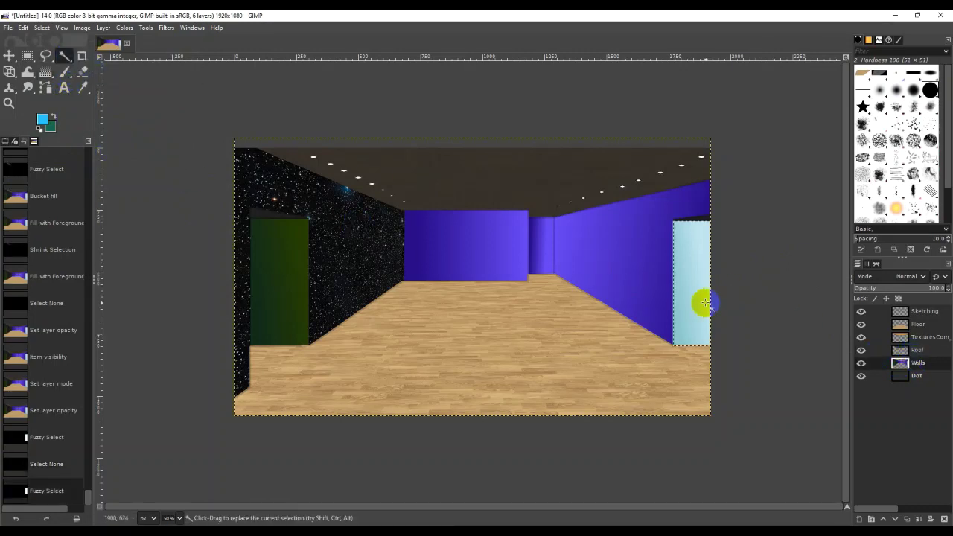
Draw a blue-to-green gradient across the selected door, adjust its endpoints so blue starts at the near-wall edge, and apply it
left_click(45, 72)
left_click_drag(677, 236, 680, 285)
left_click_drag(703, 240, 700, 271)
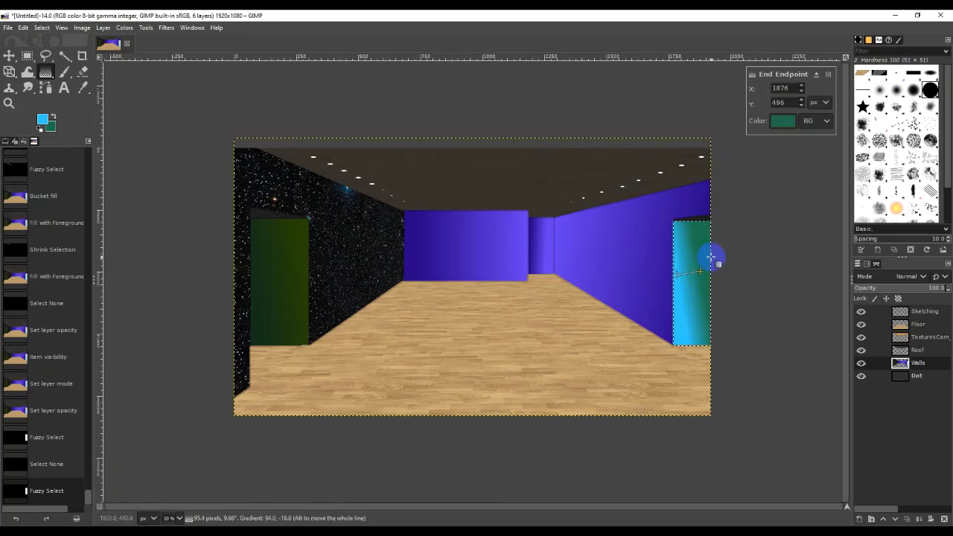
left_click(9, 55)
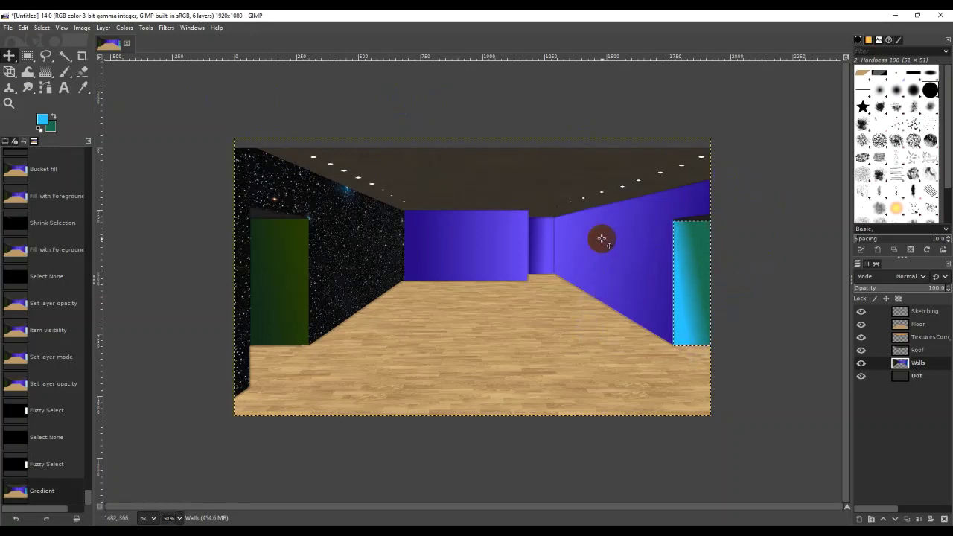
Start saving the image under the name Scene_01_Base.xcf in the Point and Click folder on the Desktop
left_click(7, 28)
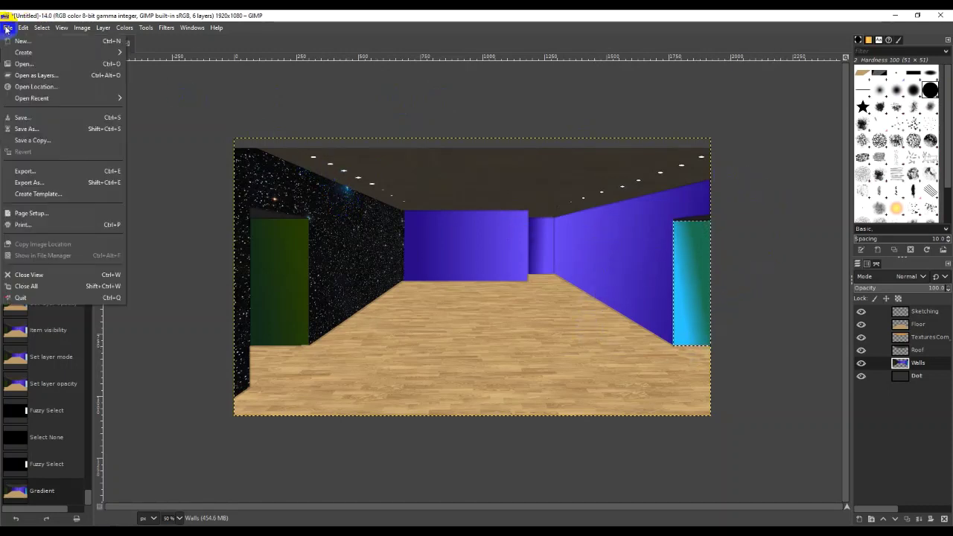
left_click(38, 128)
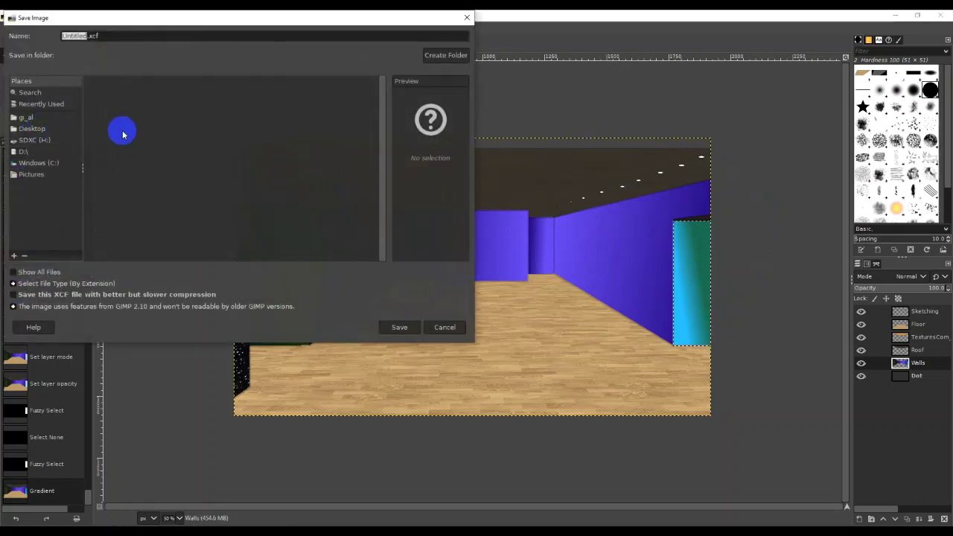
left_click(33, 128)
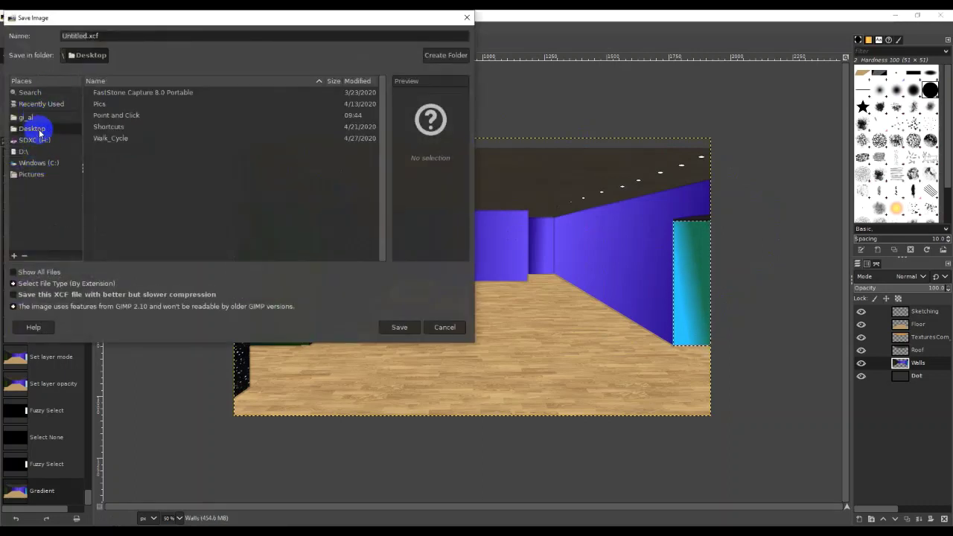
double_click(124, 116)
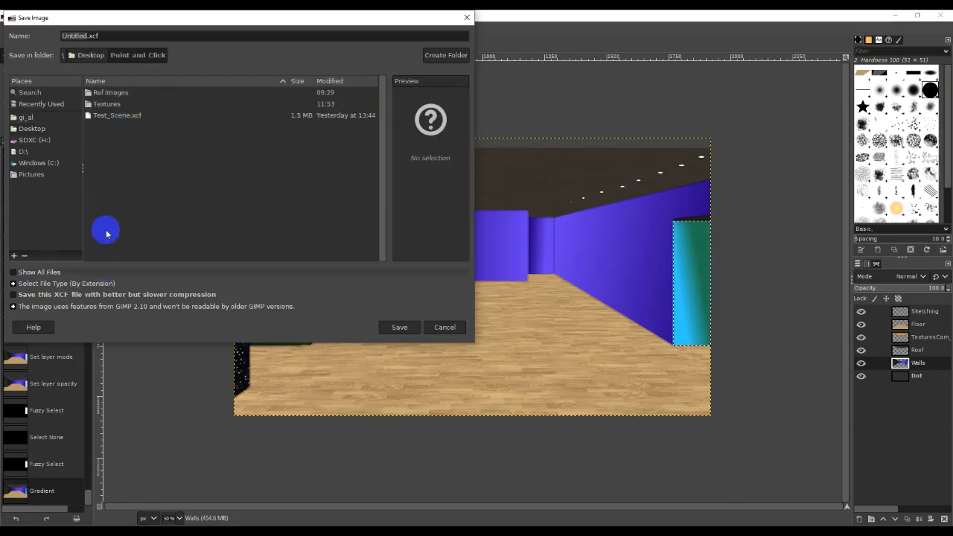
double_click(76, 36)
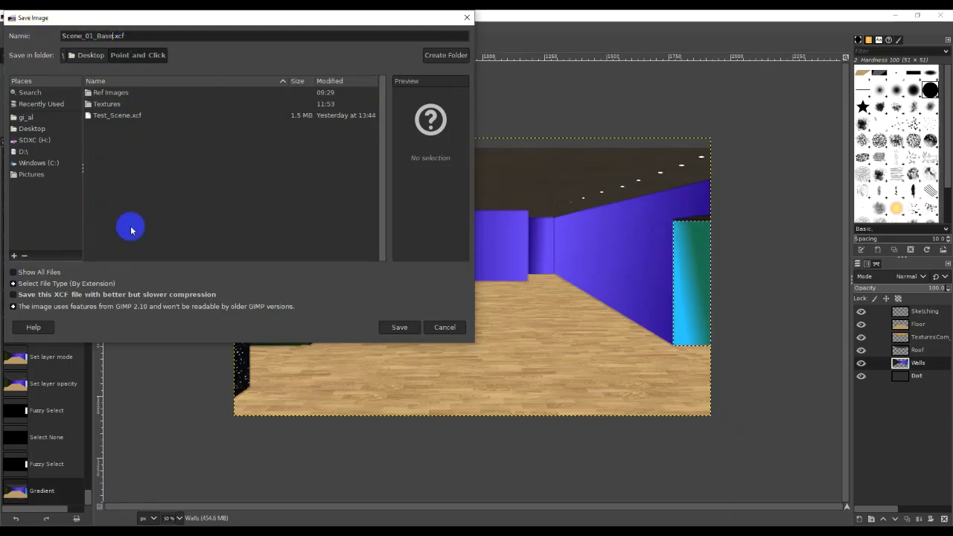
Create a Scene_01 folder inside Point and Click and save the image in it
right_click(174, 149)
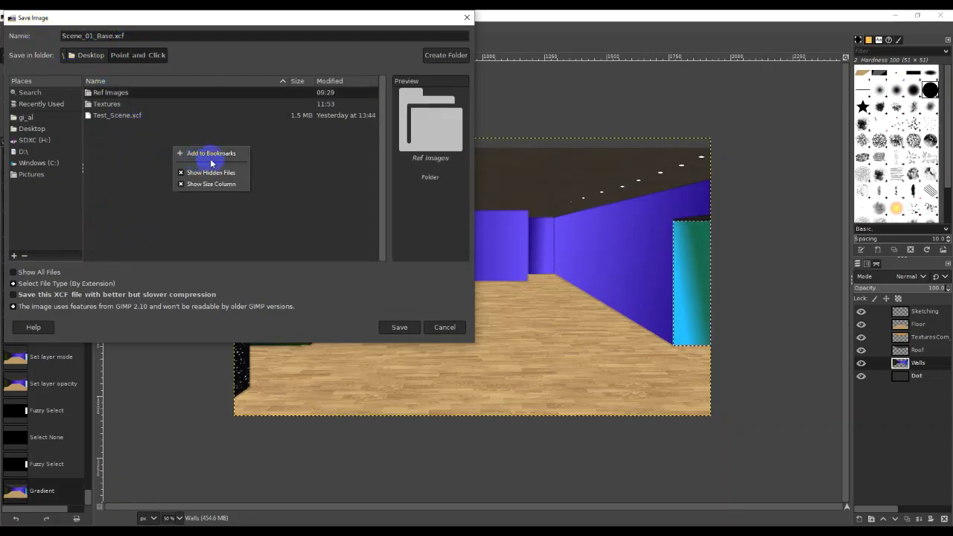
left_click(296, 148)
left_click(446, 55)
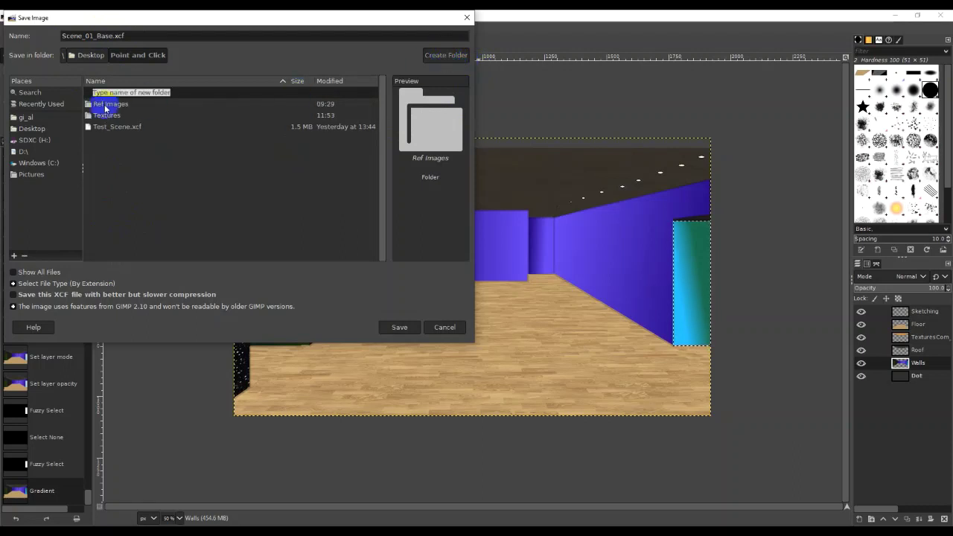
type("Sd")
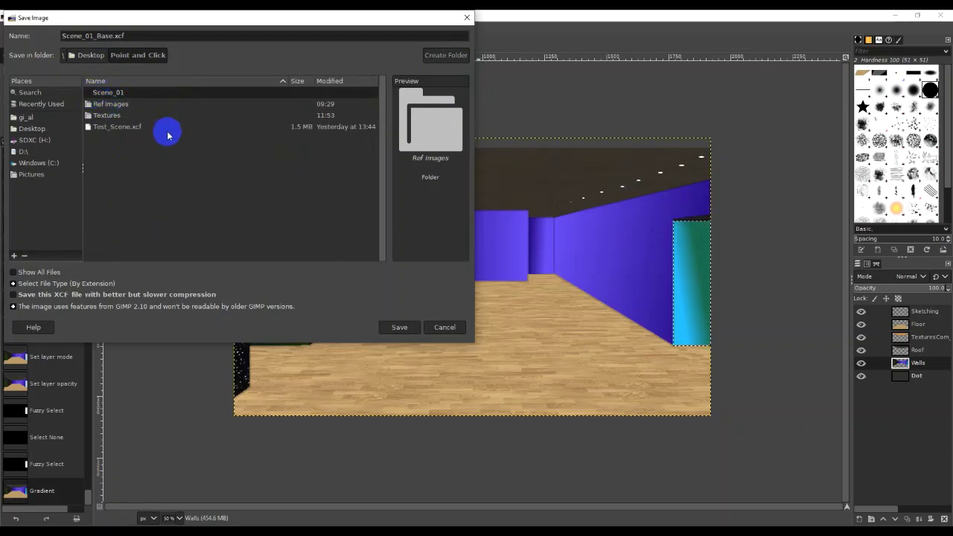
key("Return")
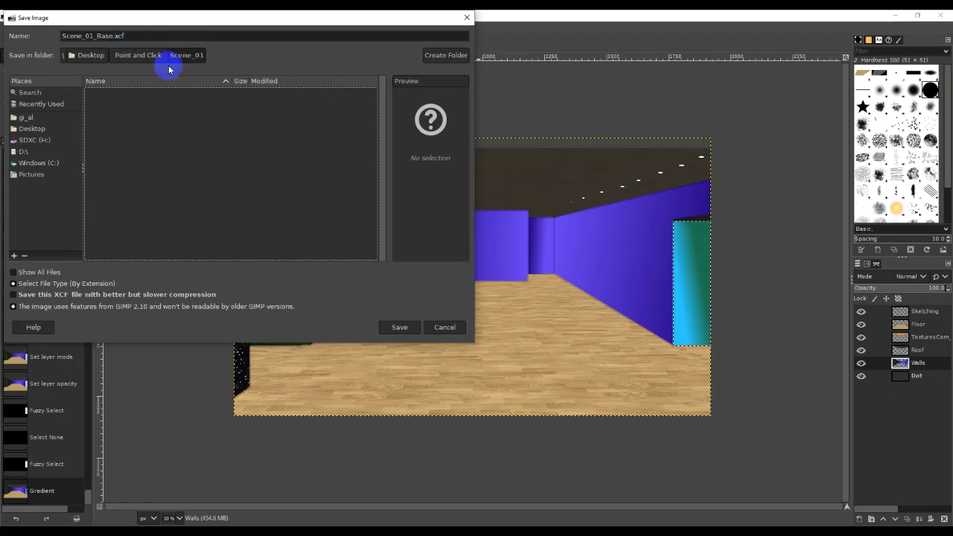
left_click(400, 327)
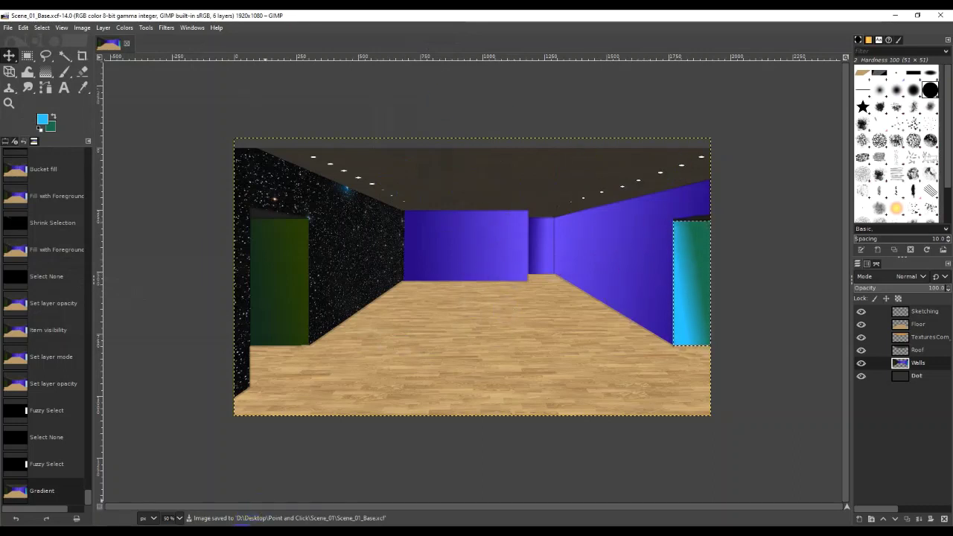
Switch to the textures.com page in Chrome and search for plaster
mouse_move(280, 531)
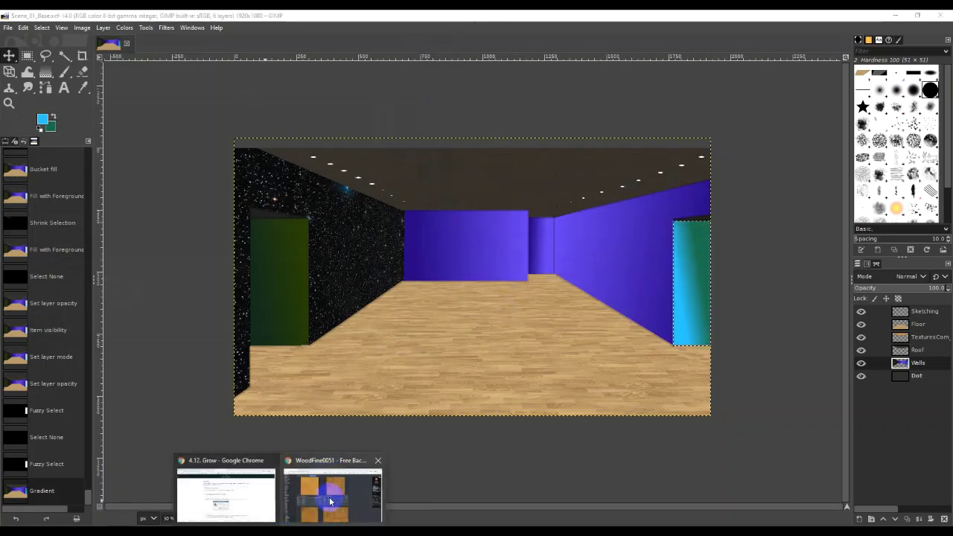
left_click(330, 495)
scroll(137, 159, "up", 2)
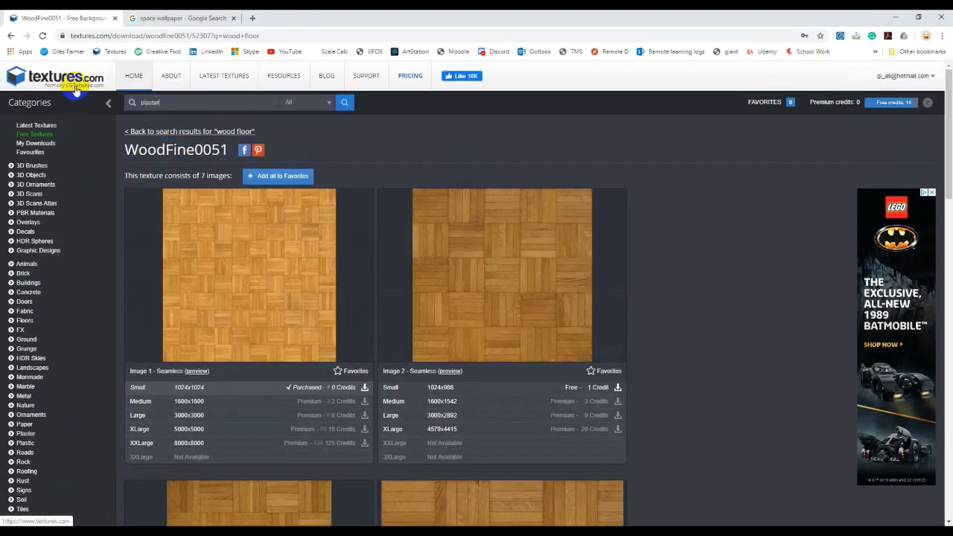
key("Return")
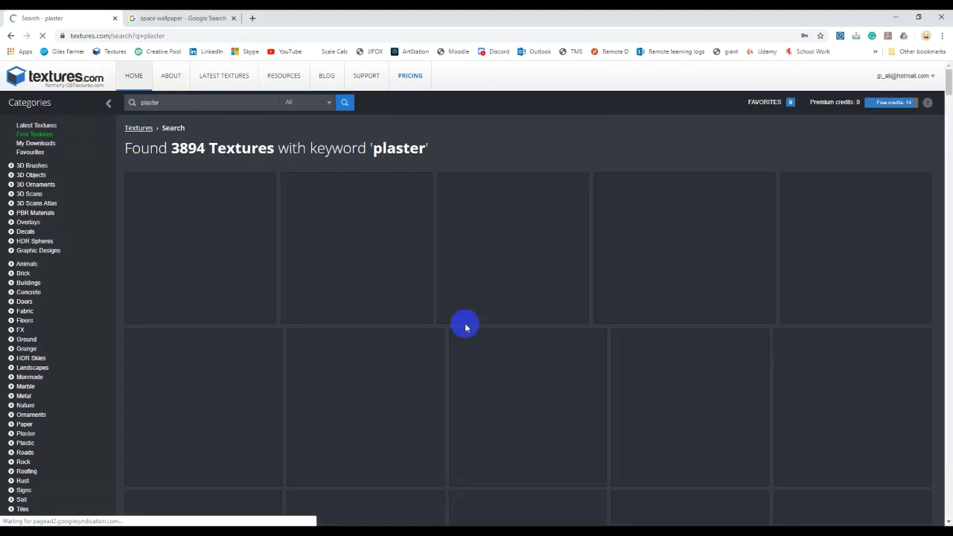
Open the blue PlasterColoured0556 texture from the results and download the small 1024x682 version of Image 1
scroll(466, 327, "down", 10)
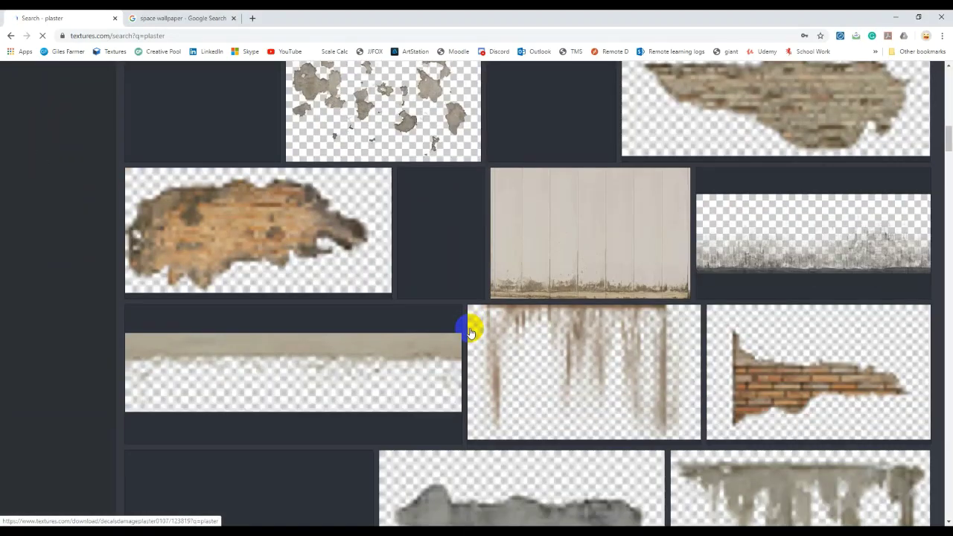
scroll(469, 332, "down", 2)
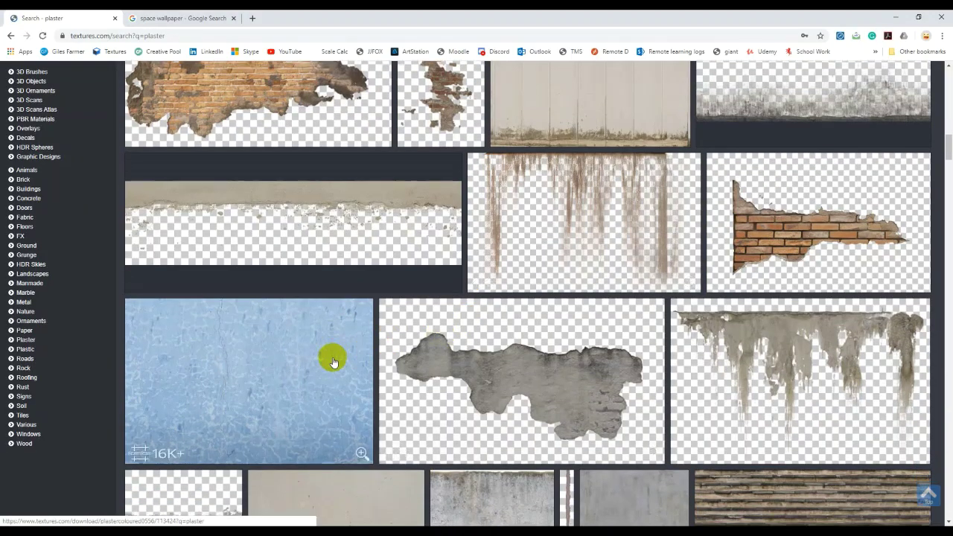
scroll(333, 362, "down", 1)
left_click(311, 313)
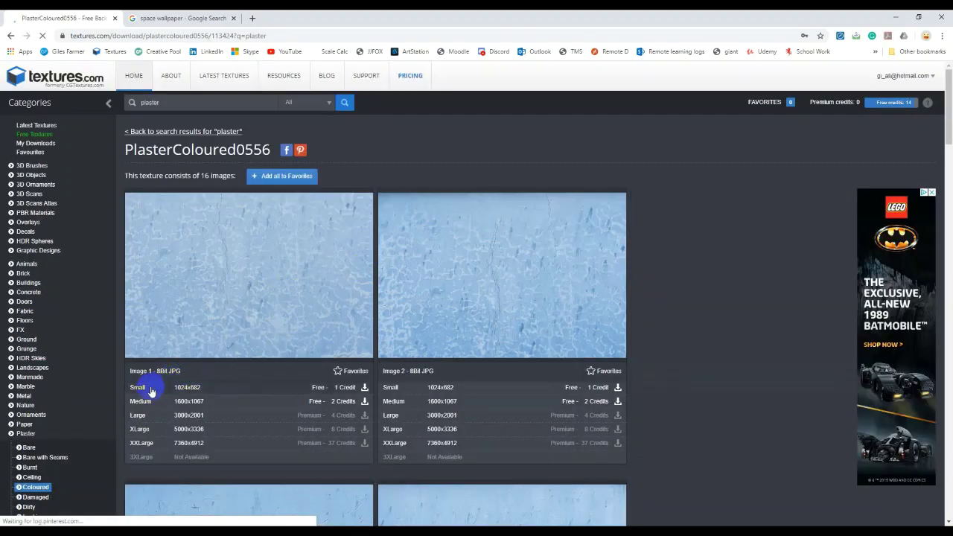
left_click(150, 389)
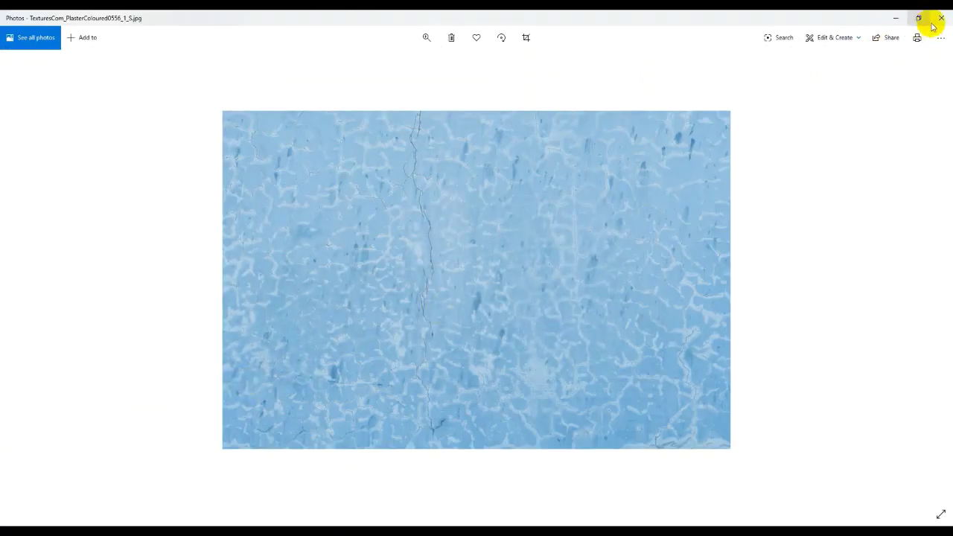
Copy the downloaded plaster picture from Photos, paste it into the Textures folder in File Explorer, and minimise Photos
right_click(449, 278)
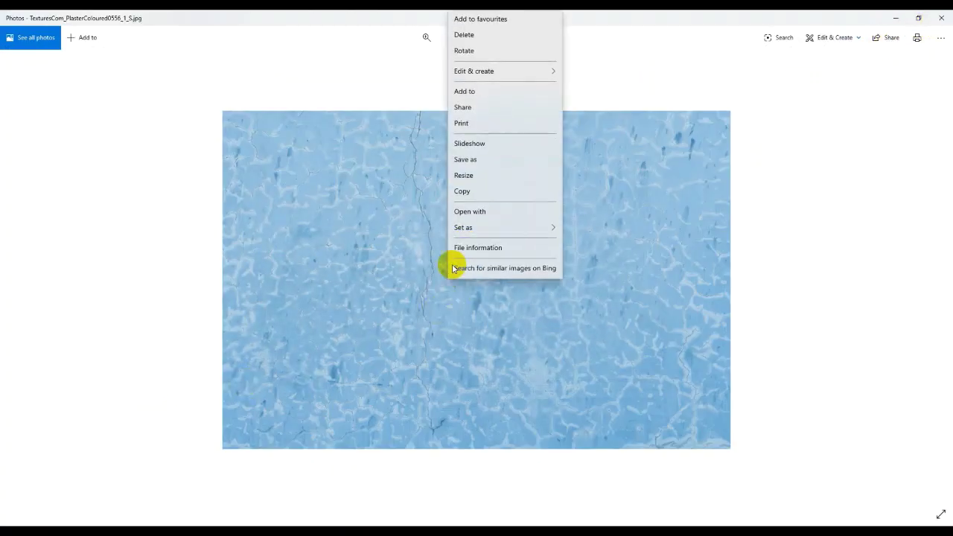
left_click(484, 192)
mouse_move(270, 526)
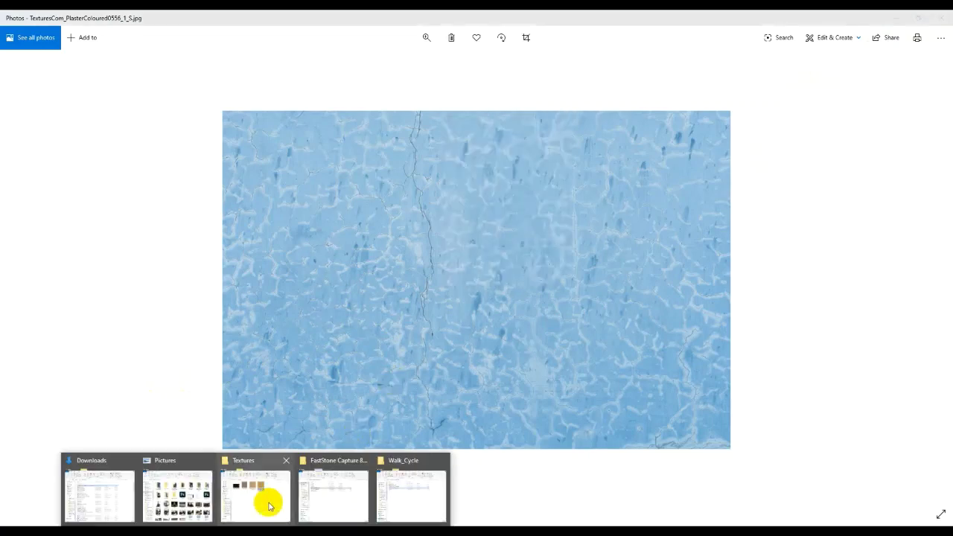
left_click(266, 501)
right_click(410, 339)
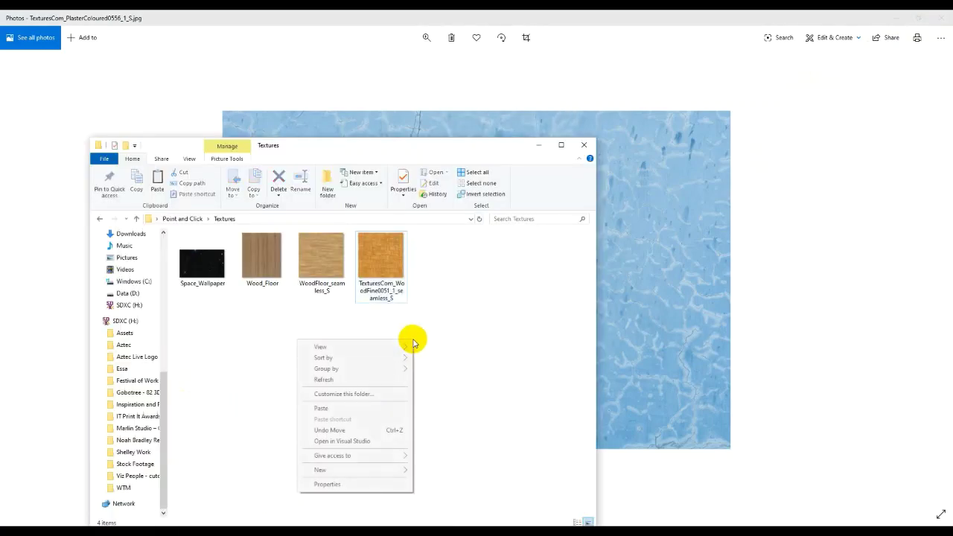
left_click(382, 409)
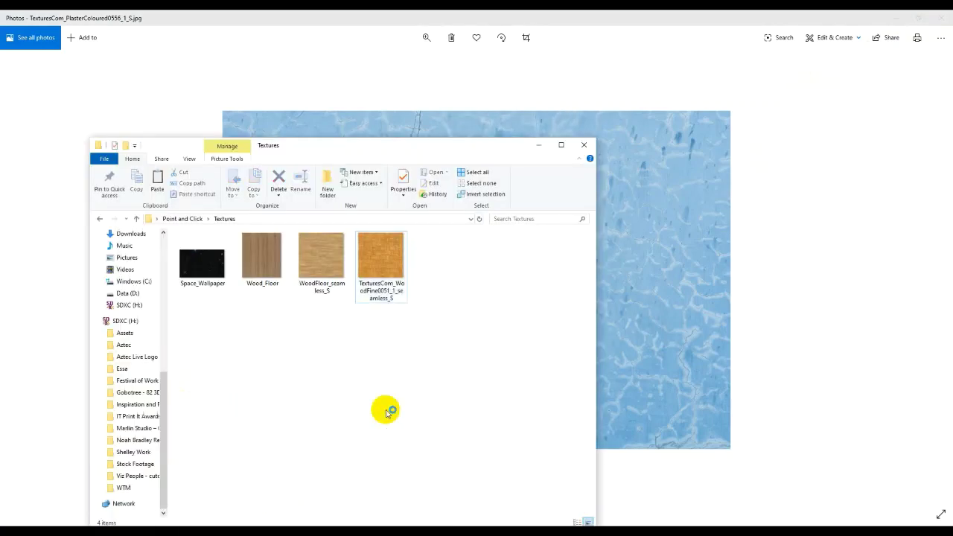
left_click(895, 18)
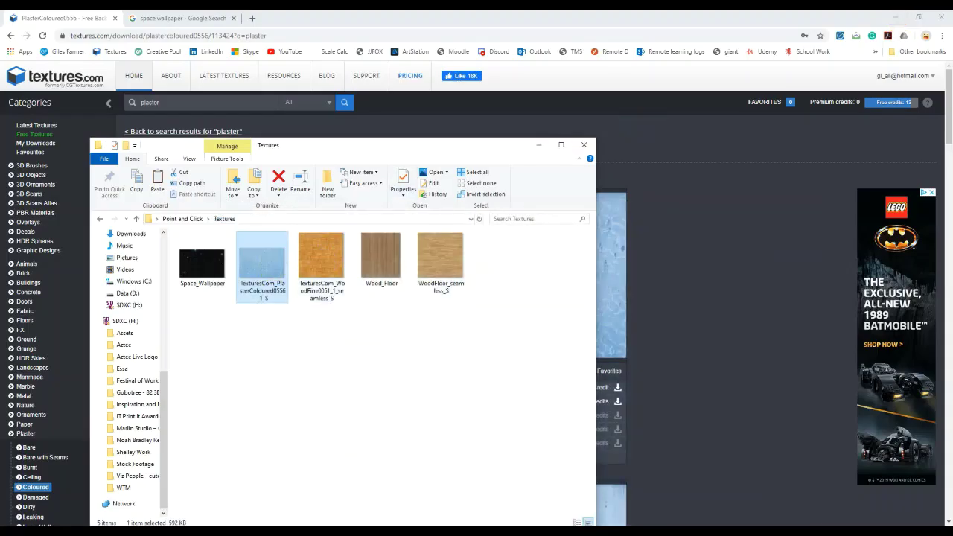
Bring TexturesCom_PlasterColoured0556_1_S from the Textures folder into the GIMP image as a new layer, converting it to the RGB working space
key("alt+Tab")
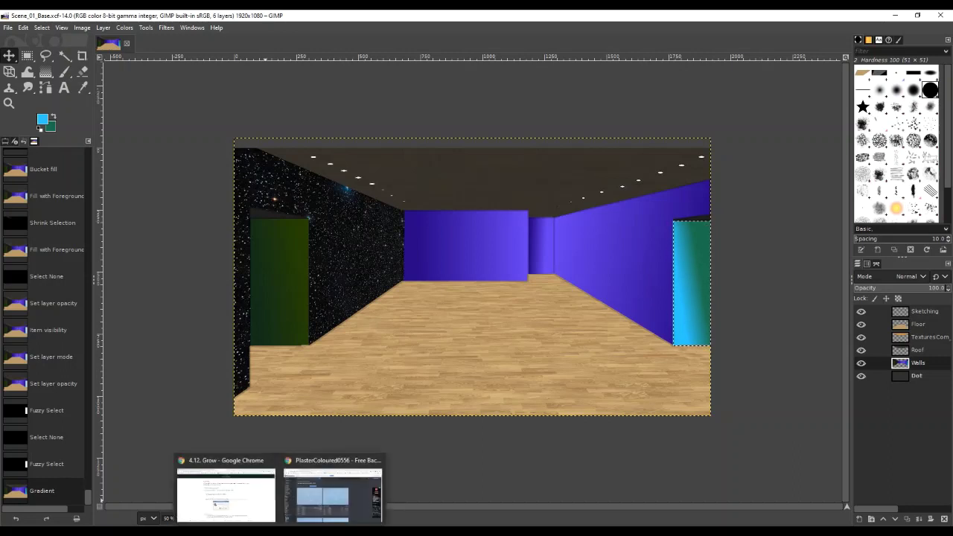
left_click(256, 500)
left_click_drag(279, 276, 612, 298)
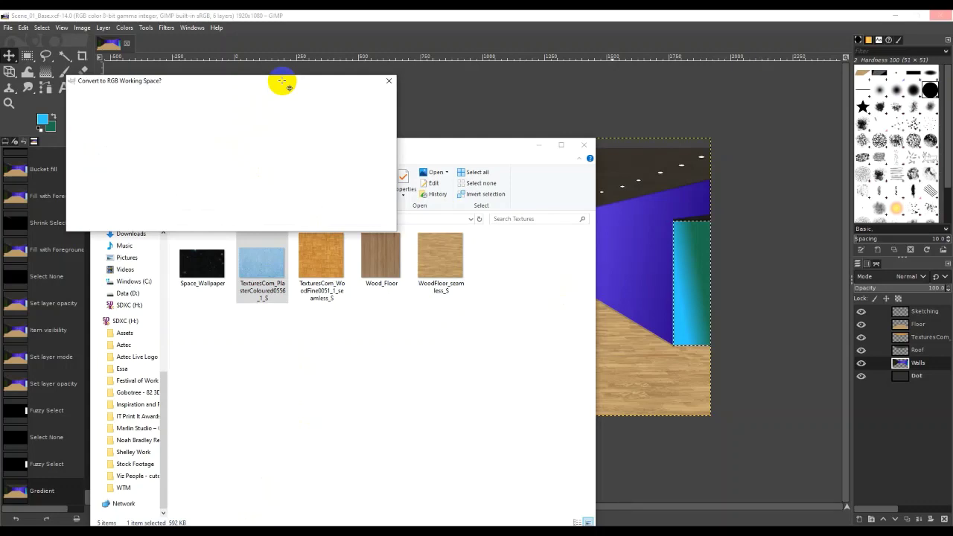
key("Return")
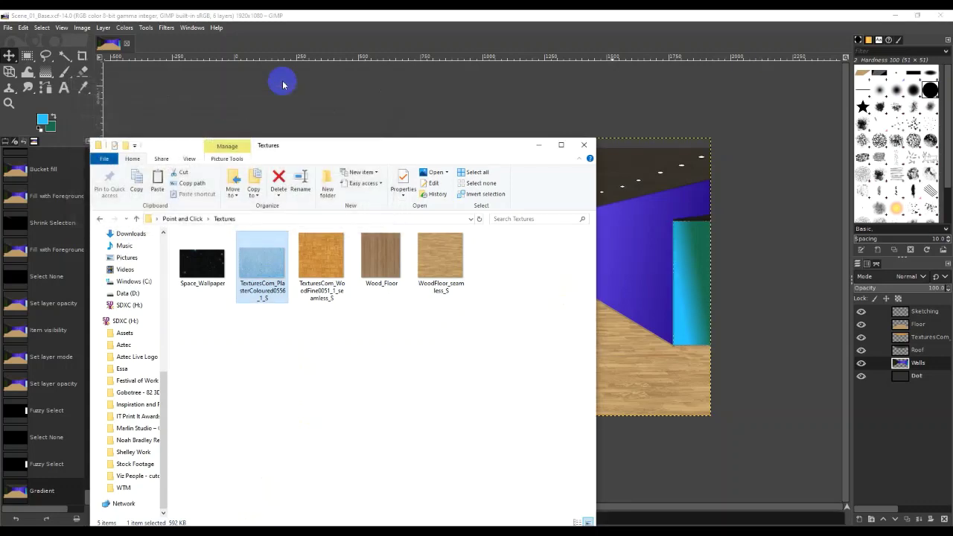
left_click(537, 147)
left_click_drag(540, 152, 521, 383)
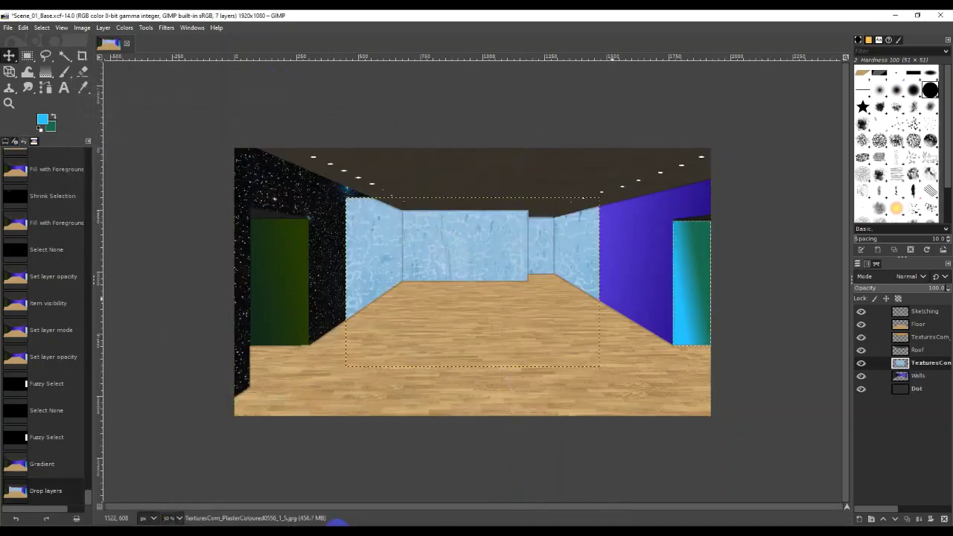
Try to enlarge the blue plaster texture layer with the Scale tool
left_click(918, 364)
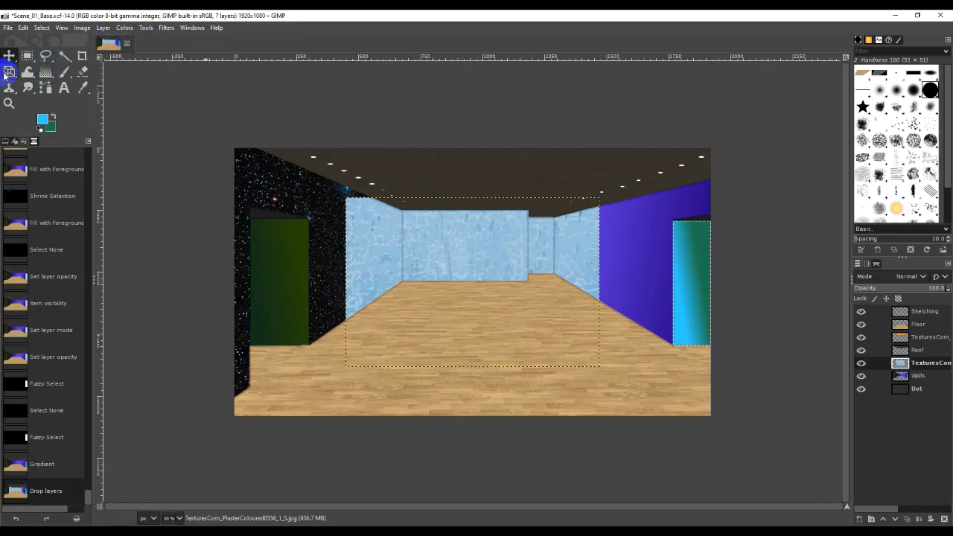
left_click_drag(6, 76, 68, 103)
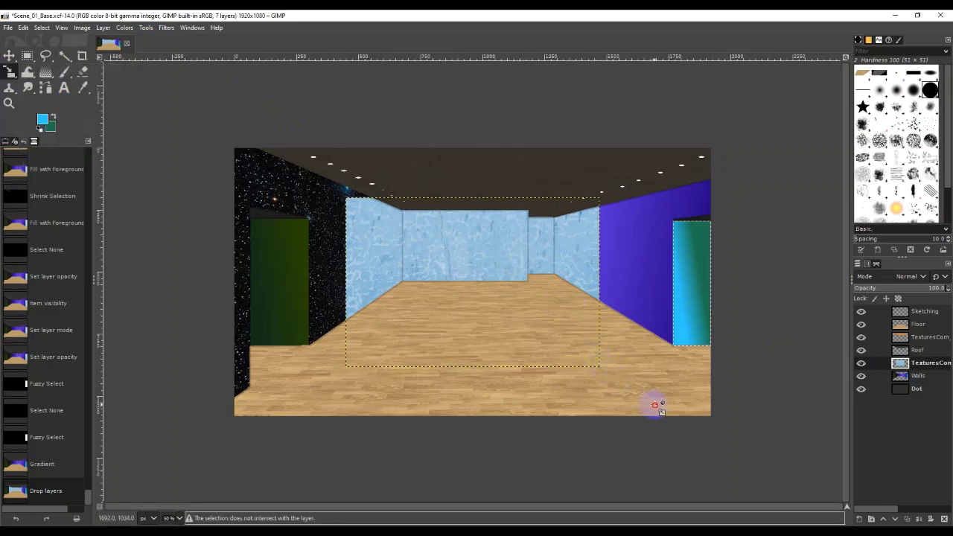
left_click_drag(567, 253, 601, 269)
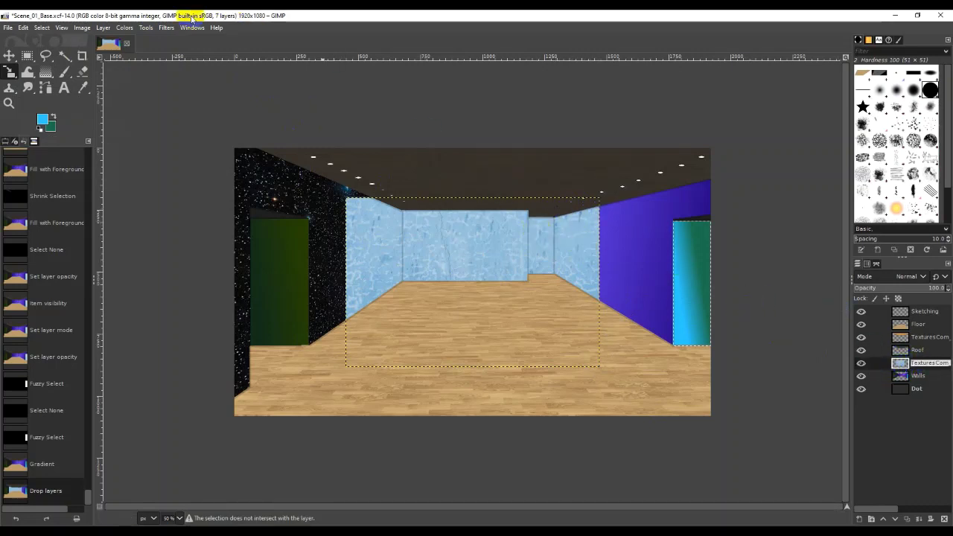
left_click(142, 29)
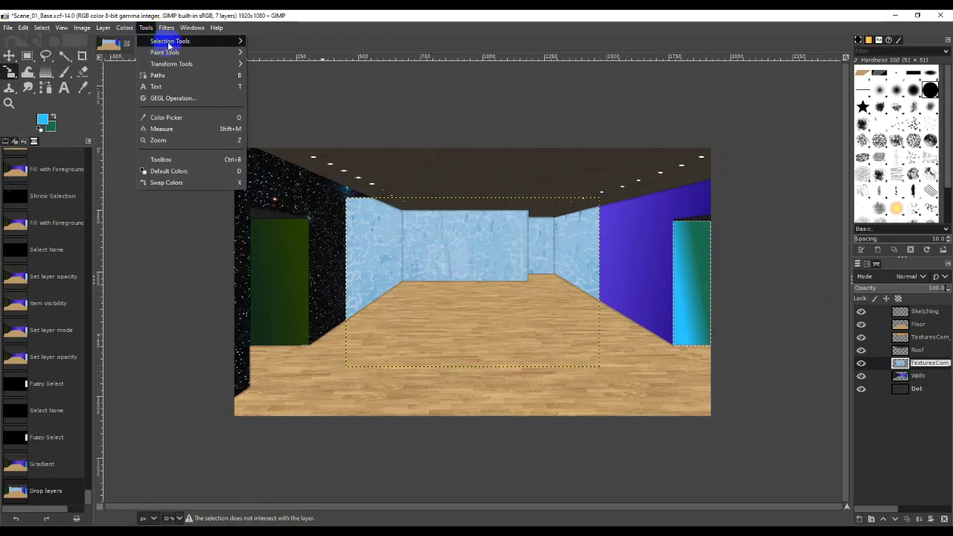
mouse_move(211, 69)
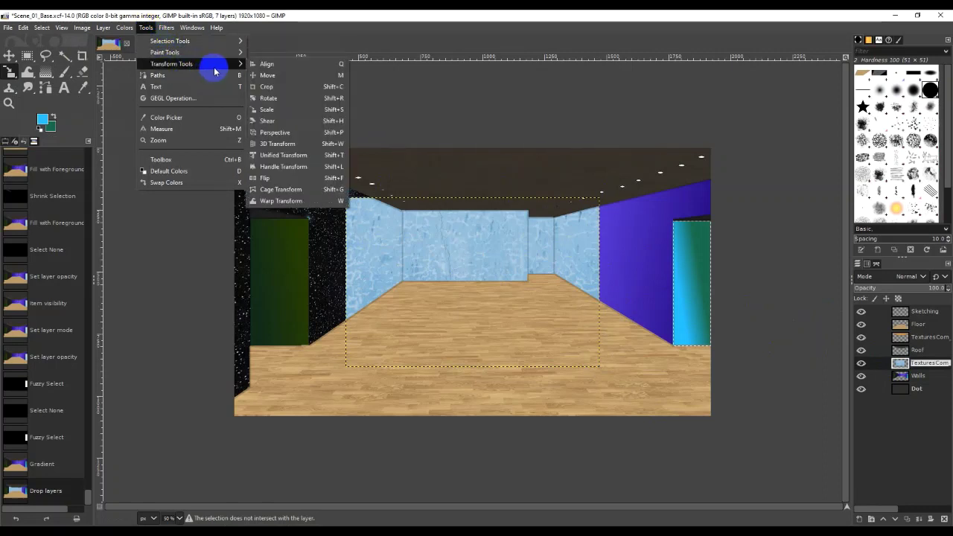
left_click(303, 108)
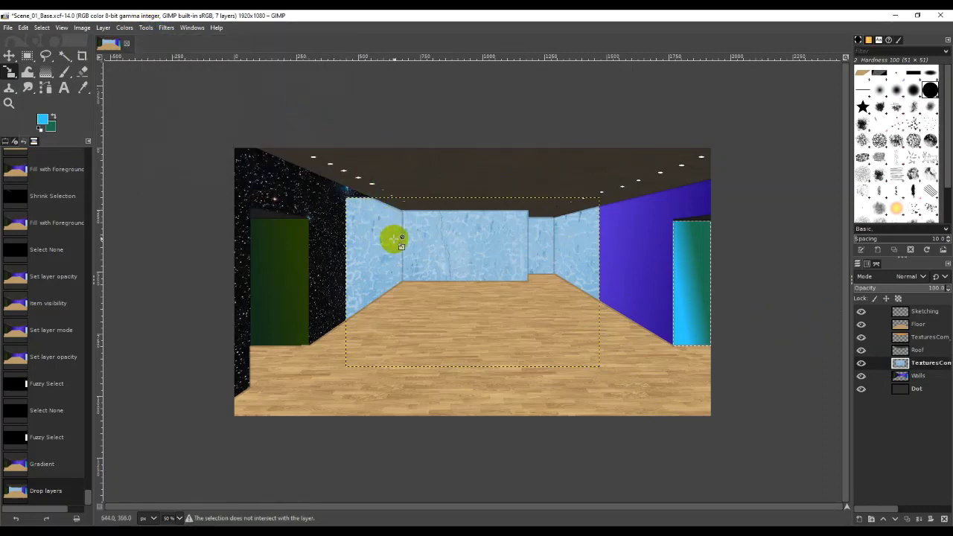
left_click(551, 318)
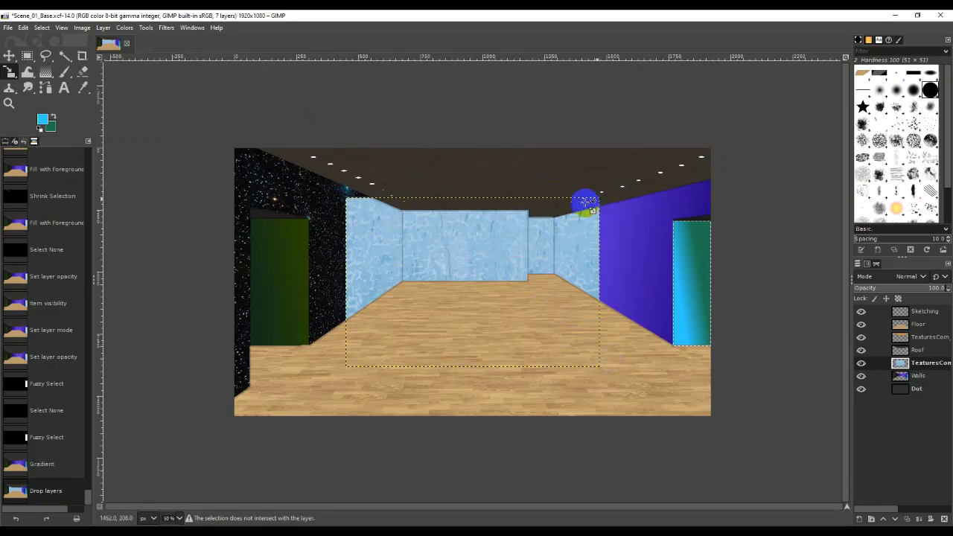
left_click(6, 141)
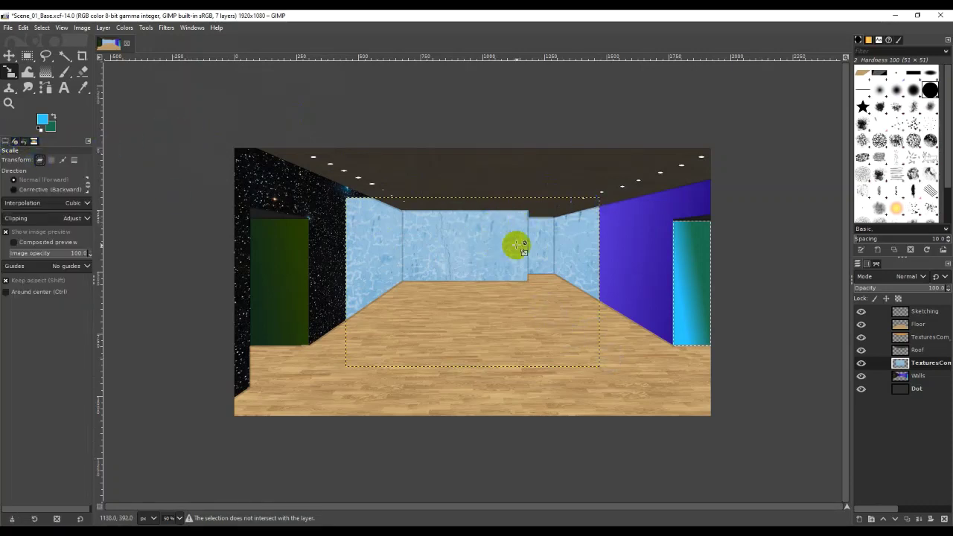
left_click(861, 363)
left_click(861, 363)
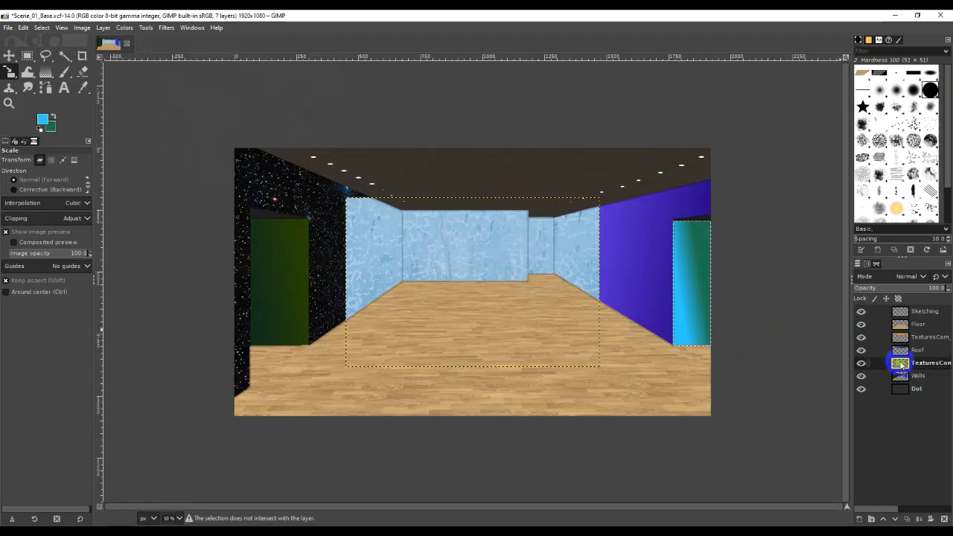
Raise the plaster texture layer above Sketching in the layer stack and move it toward the image's upper left
left_click_drag(901, 363, 910, 313)
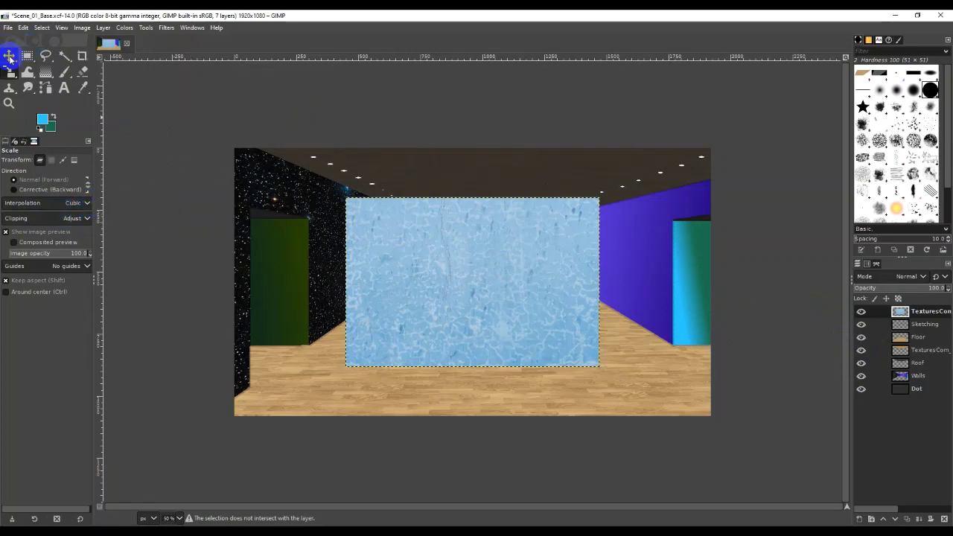
left_click(9, 55)
left_click(423, 253)
left_click_drag(423, 254, 393, 163)
Enlarge the plaster layer proportionally and move it so it covers the image from the back wall to the right edge
key("shift+s")
left_click_drag(451, 238, 370, 176)
left_click(9, 56)
left_click_drag(424, 244, 548, 294)
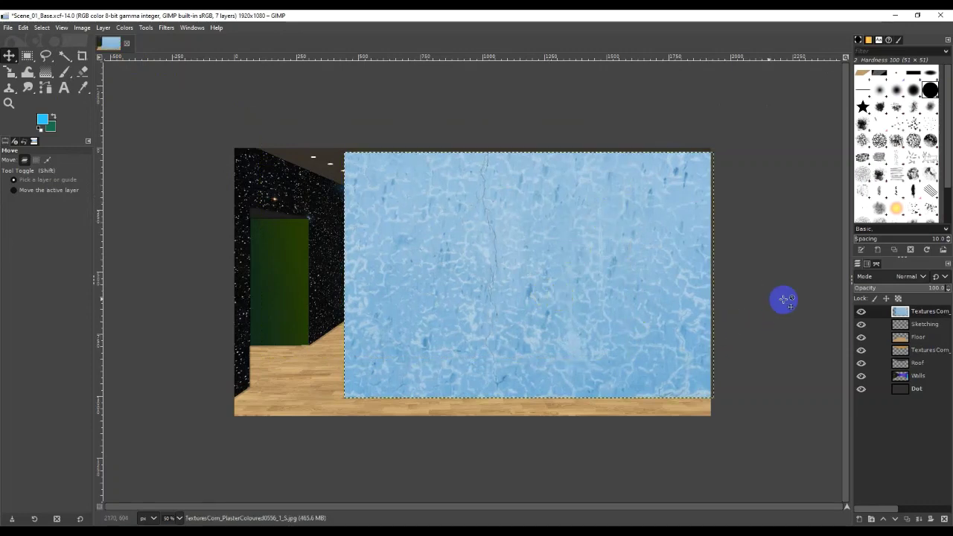
Lower the plaster layer to between Roof and Walls and move it over the left wall and its door
left_click(861, 315)
left_click(861, 316)
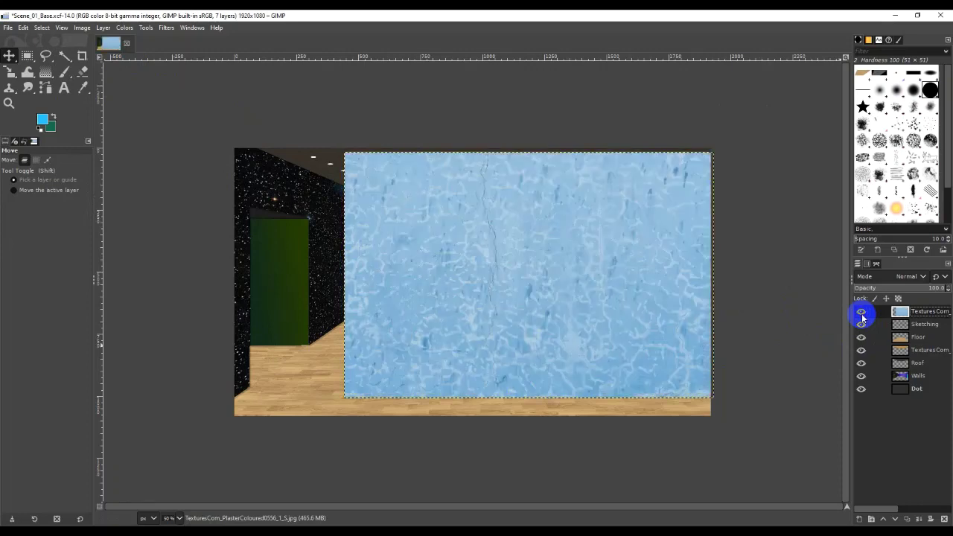
left_click_drag(915, 313, 916, 372)
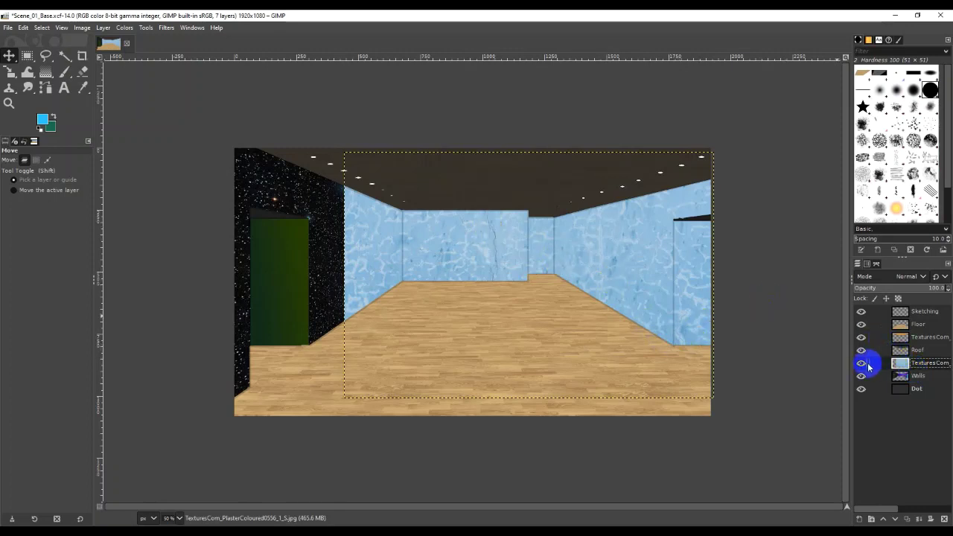
left_click(917, 363)
left_click_drag(371, 258, 265, 249)
Scale the plaster layer to about 1694 × 1129 px and move it flush with the image's right edge, keeping the floor in place
left_click(11, 72)
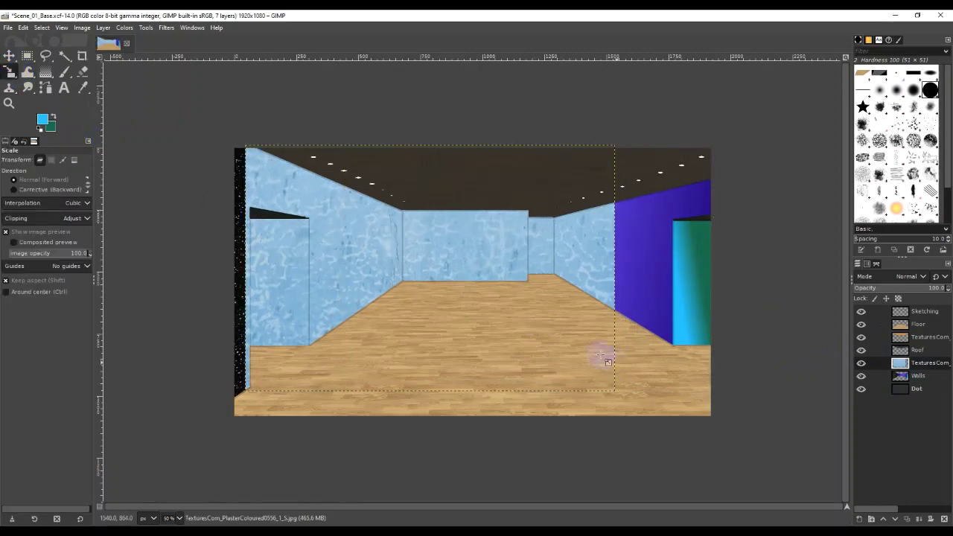
left_click_drag(496, 249, 560, 225)
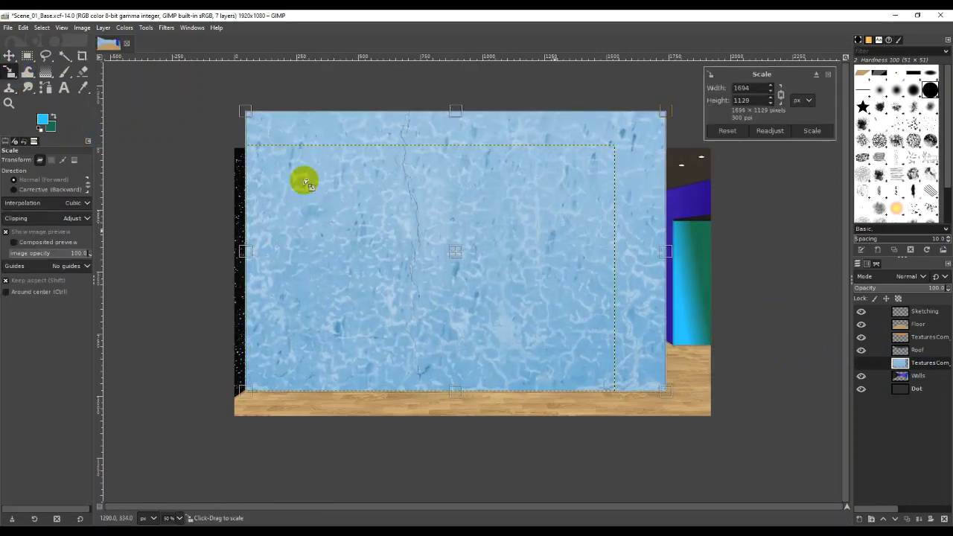
left_click(9, 55)
left_click_drag(519, 278, 544, 313)
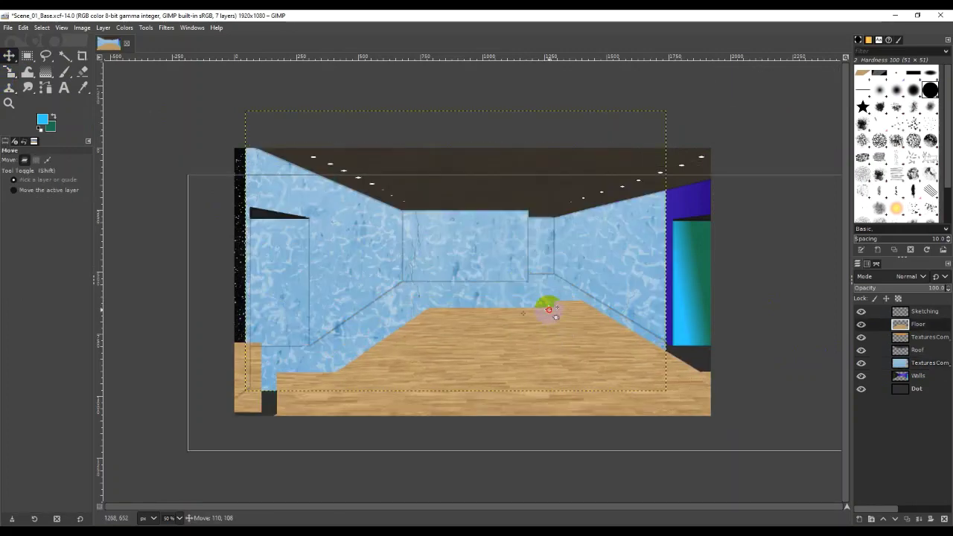
left_click(587, 312)
left_click_drag(483, 222, 526, 258)
left_click(474, 250)
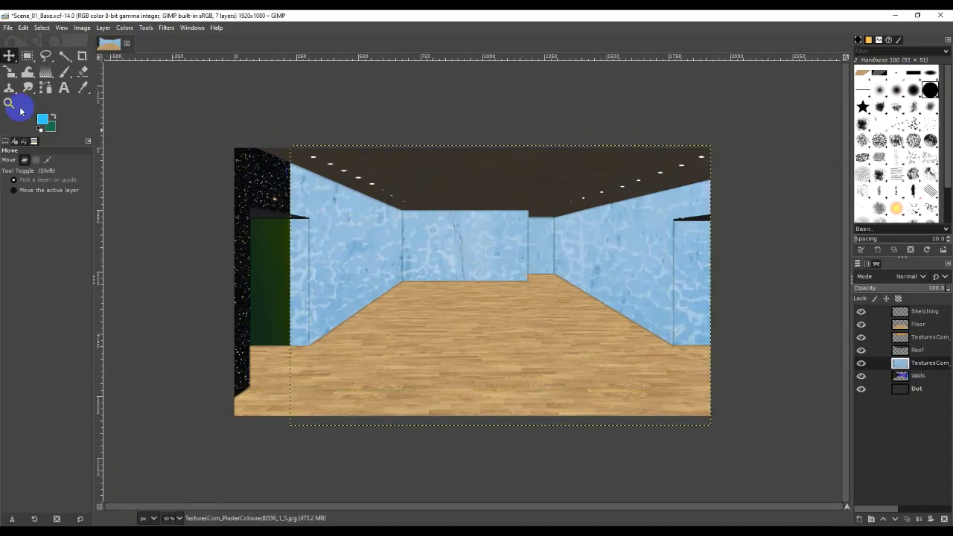
Scale the plaster layer to about 1886 × 1257 px or slightly larger to span the image, and send it below the Dot layer
left_click(11, 74)
left_click_drag(298, 187, 255, 151)
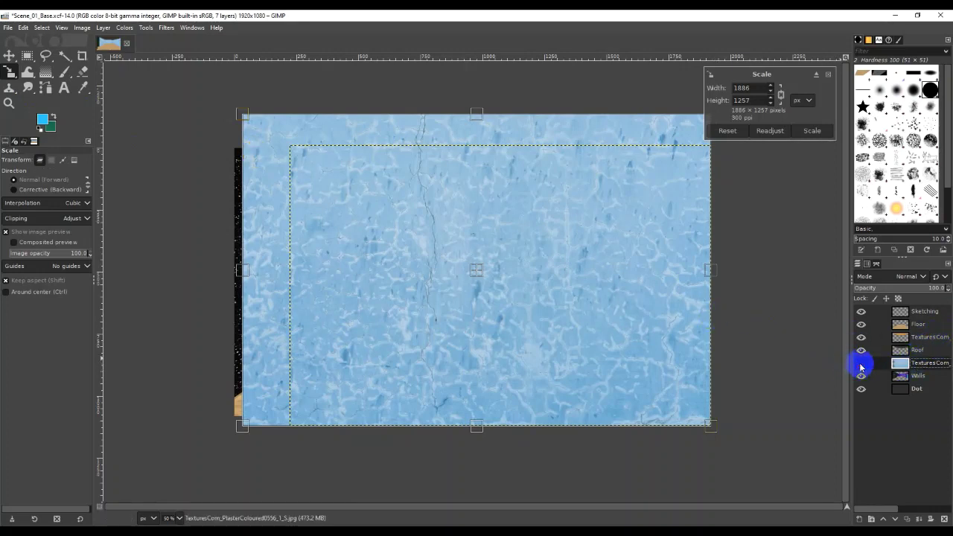
left_click(919, 376)
left_click_drag(924, 364, 924, 395)
Try to select the left wall area on the Walls layer with Fuzzy Select
left_click(922, 364)
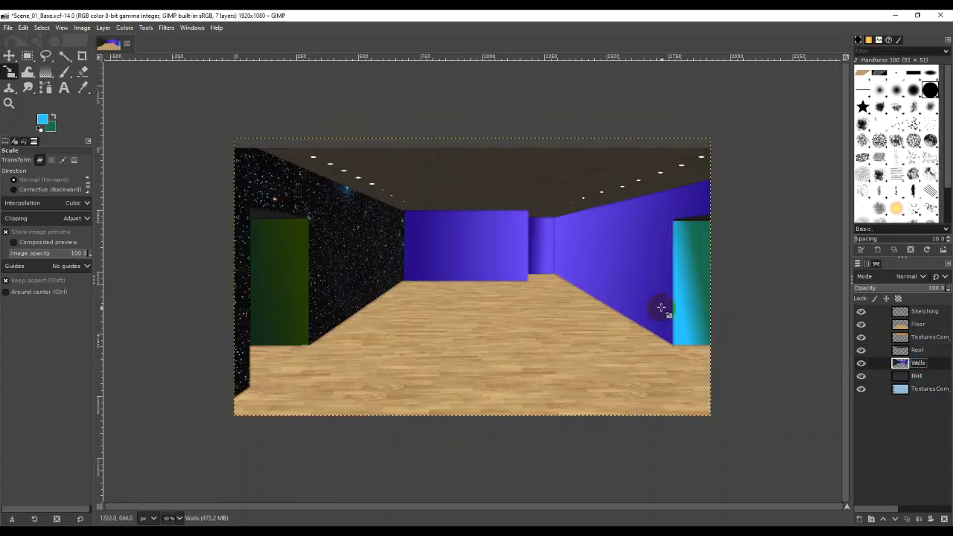
left_click(27, 56)
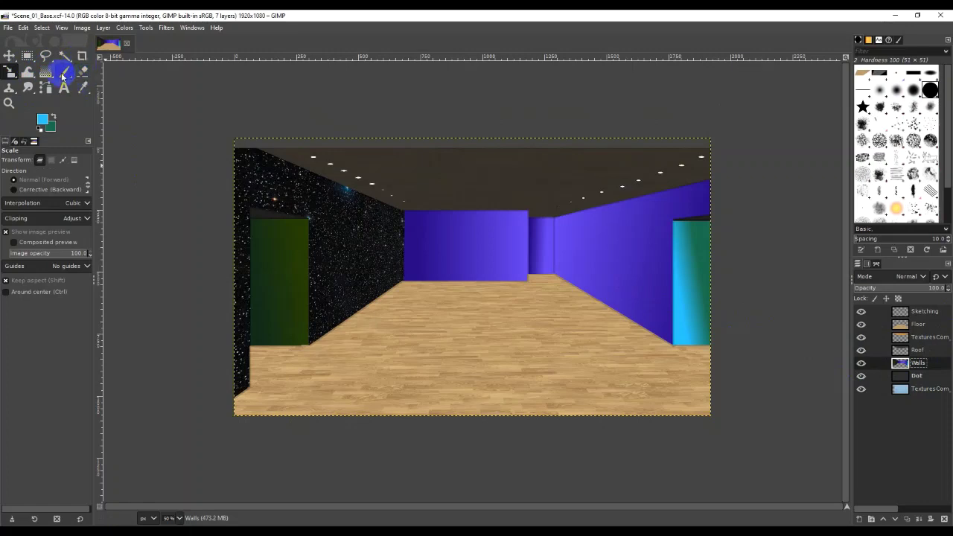
left_click(62, 58)
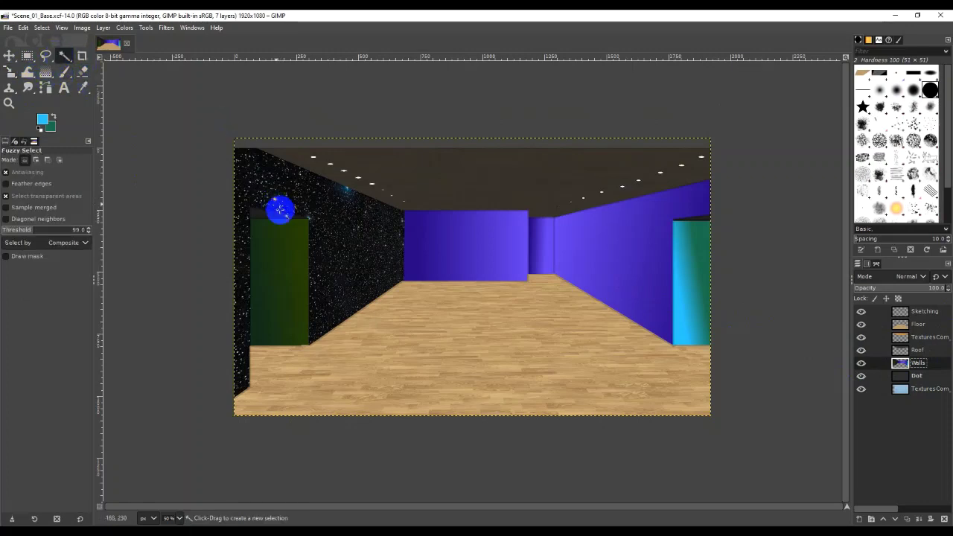
left_click(302, 258)
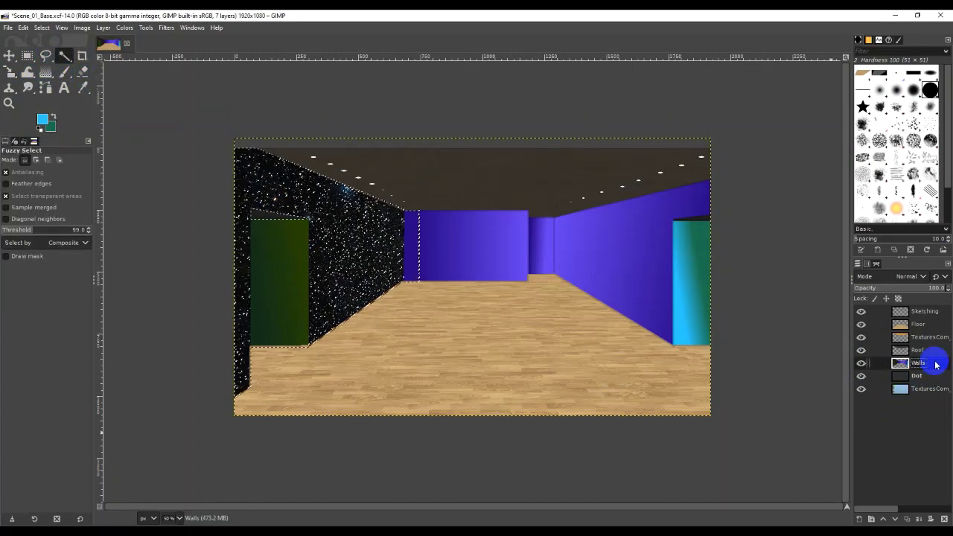
Select the back and side wall areas on the Sketching layer with Fuzzy Select and open the Grow Selection settings
left_click(921, 377)
left_click(925, 312)
left_click(501, 268)
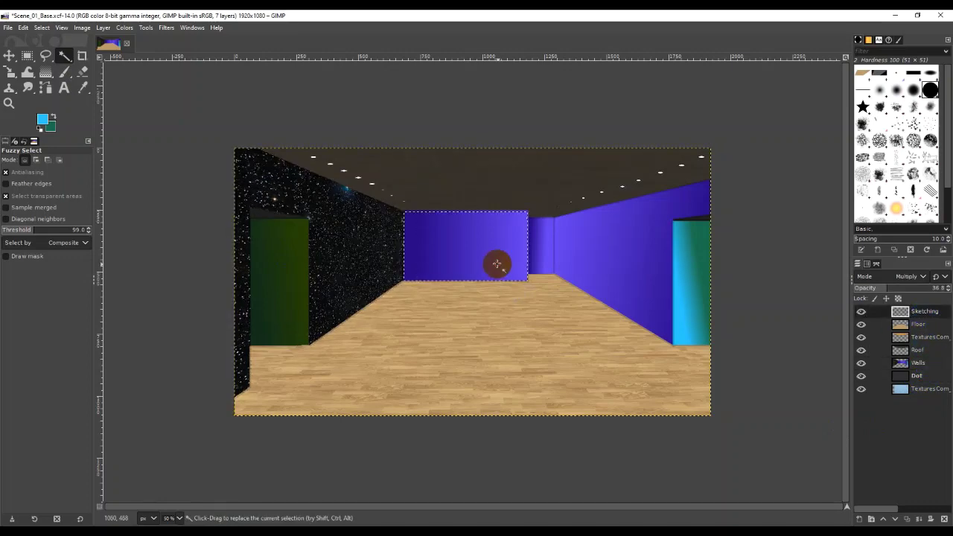
left_click(615, 267, "shift")
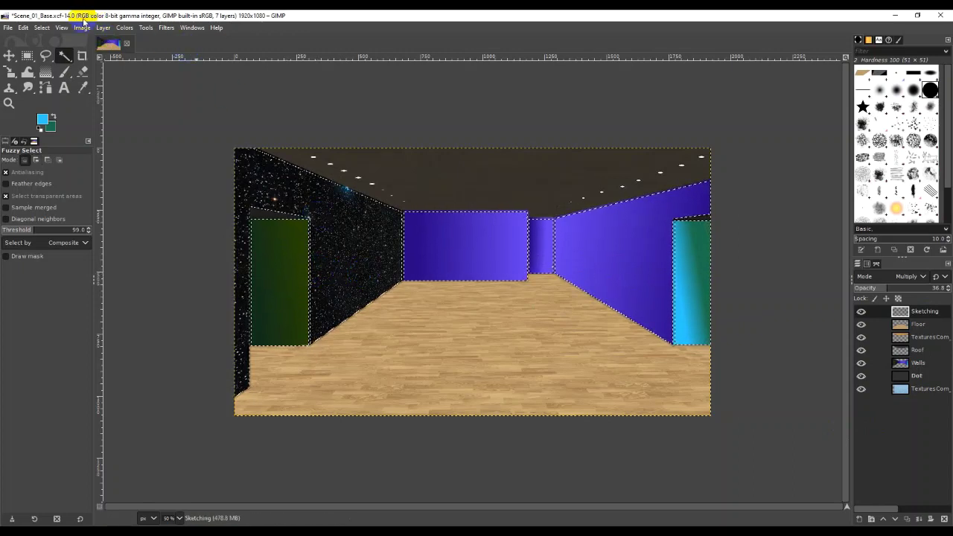
left_click(46, 28)
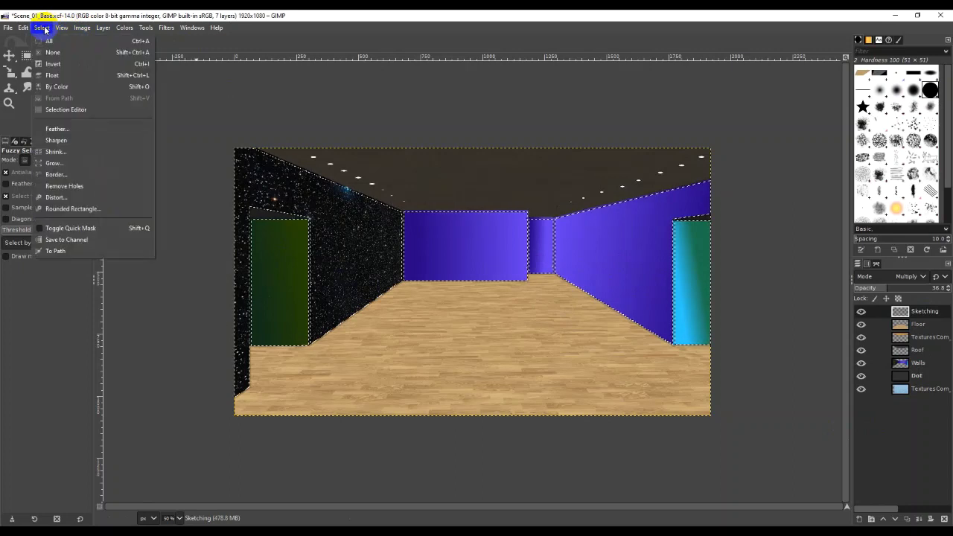
left_click(74, 165)
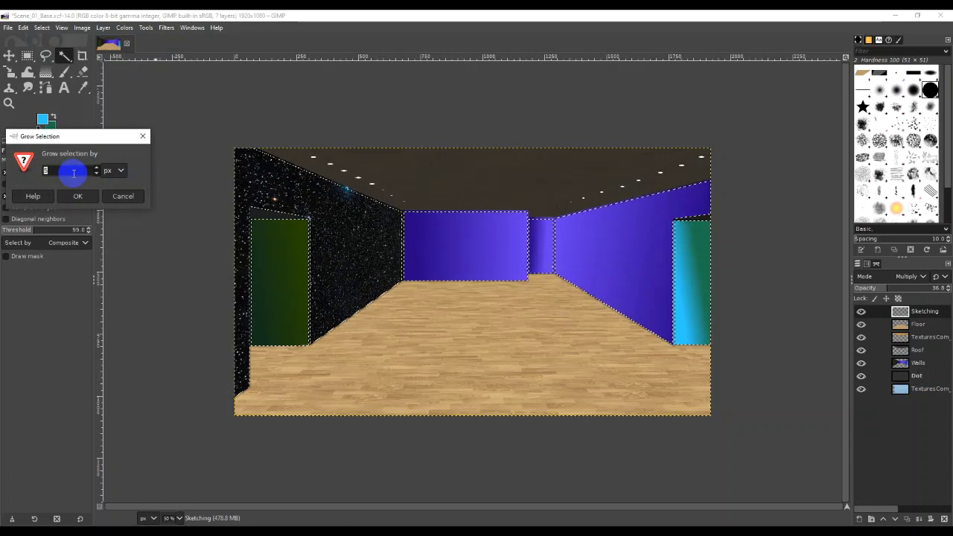
Select the floor area on the Floor layer and merge the ceiling's WoodFine0051 texture layer down into Roof
left_click(915, 325)
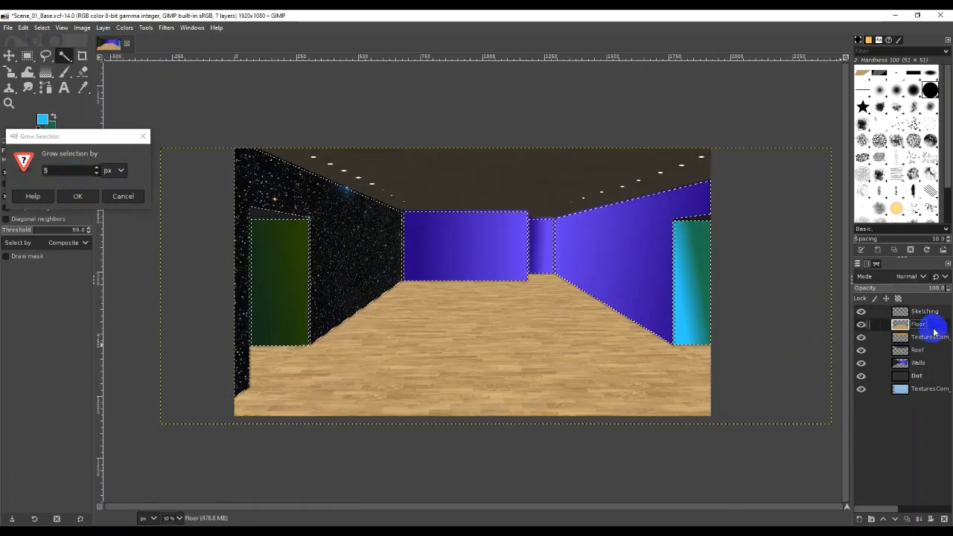
left_click(384, 321)
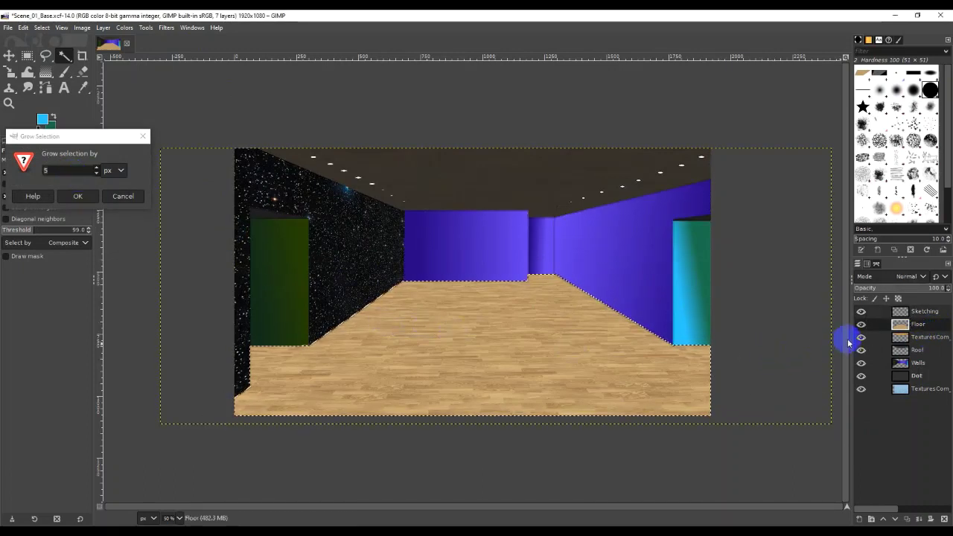
left_click(931, 339)
right_click(931, 341)
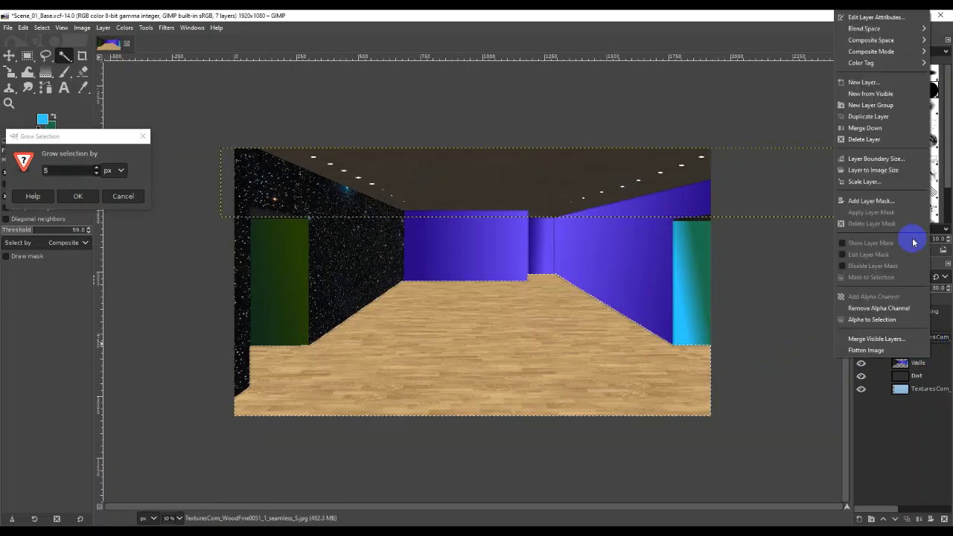
left_click(865, 128)
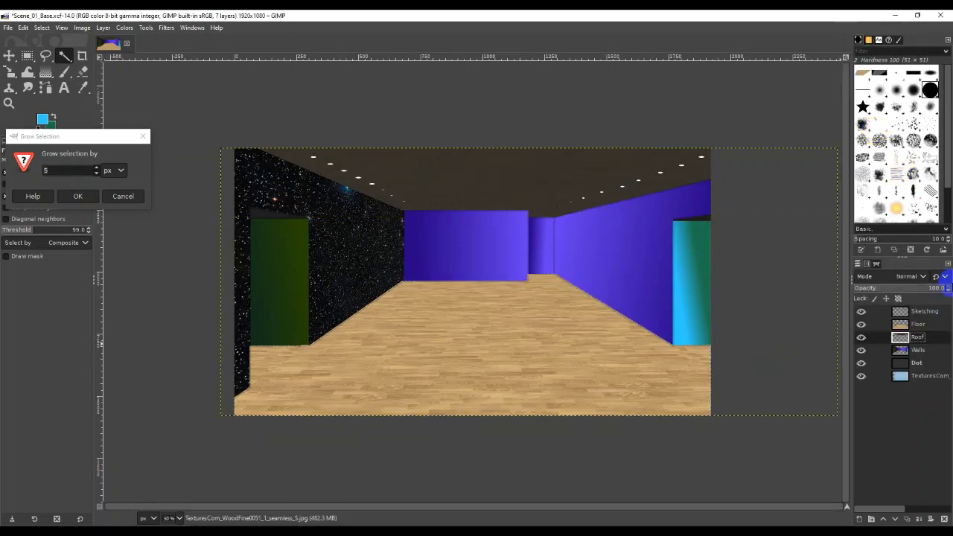
Cancel growing the selection, select the whole visible image area and subtract the ceiling from it using the Roof layer
left_click(579, 169)
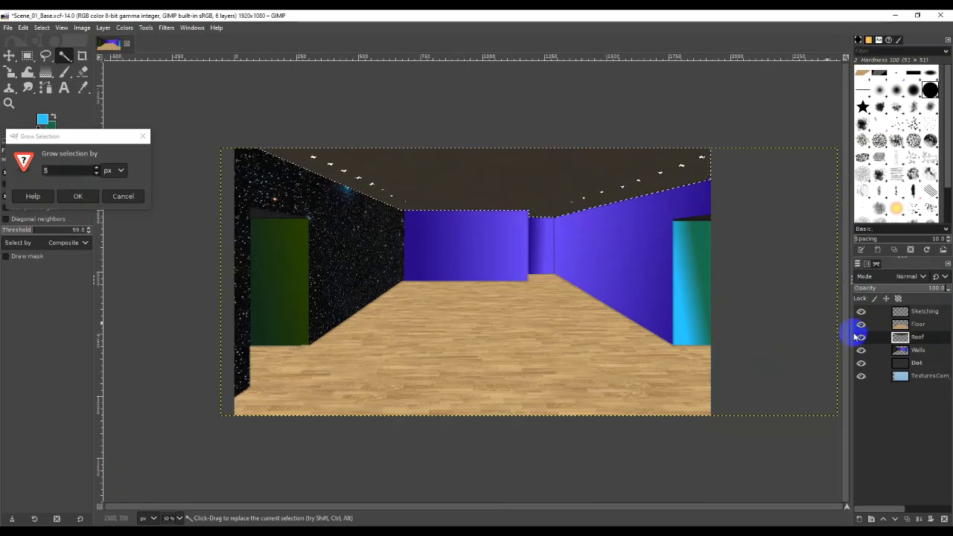
left_click(892, 343)
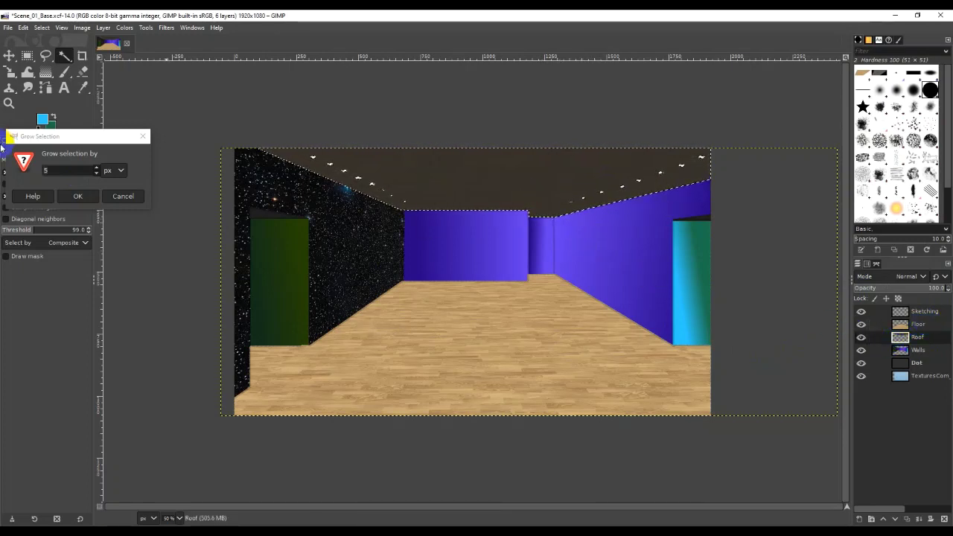
left_click(123, 196)
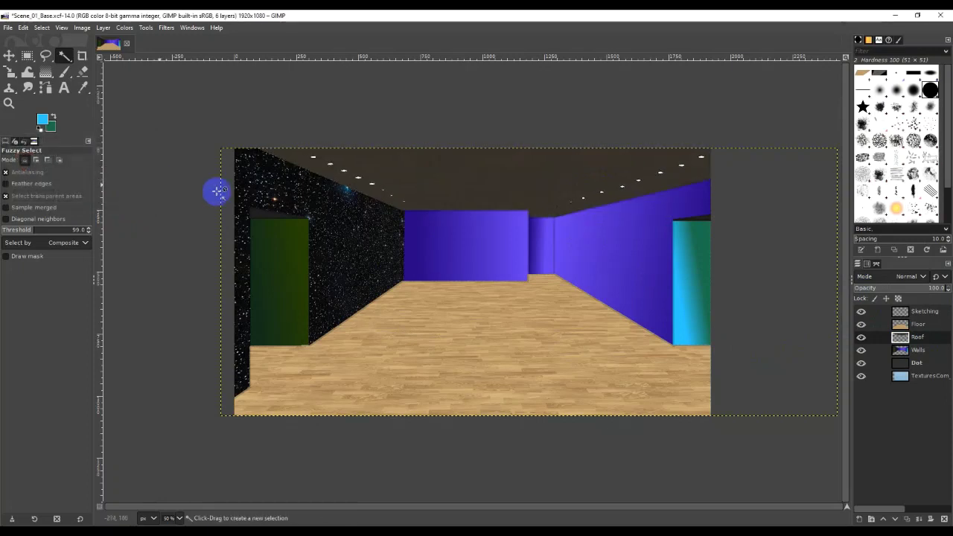
left_click(700, 324)
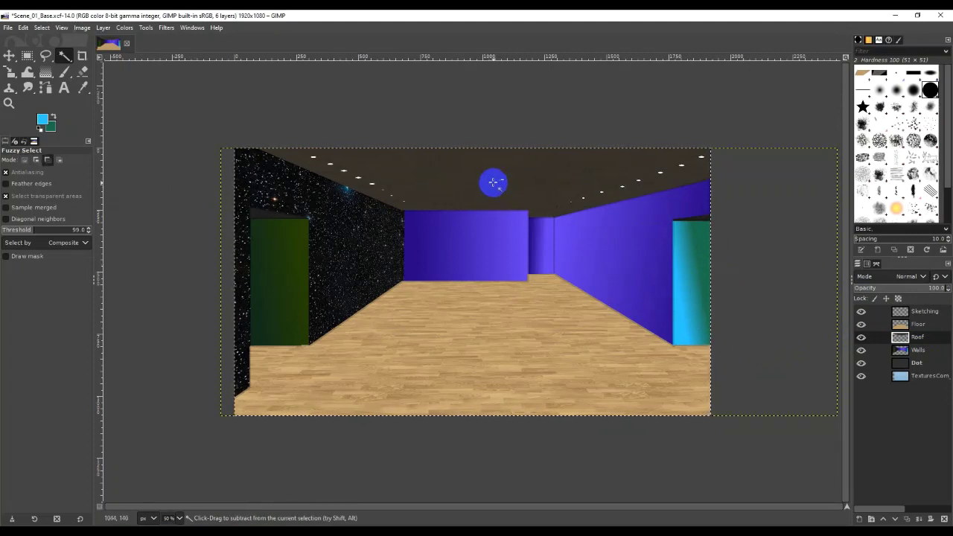
left_click(493, 181, "ctrl")
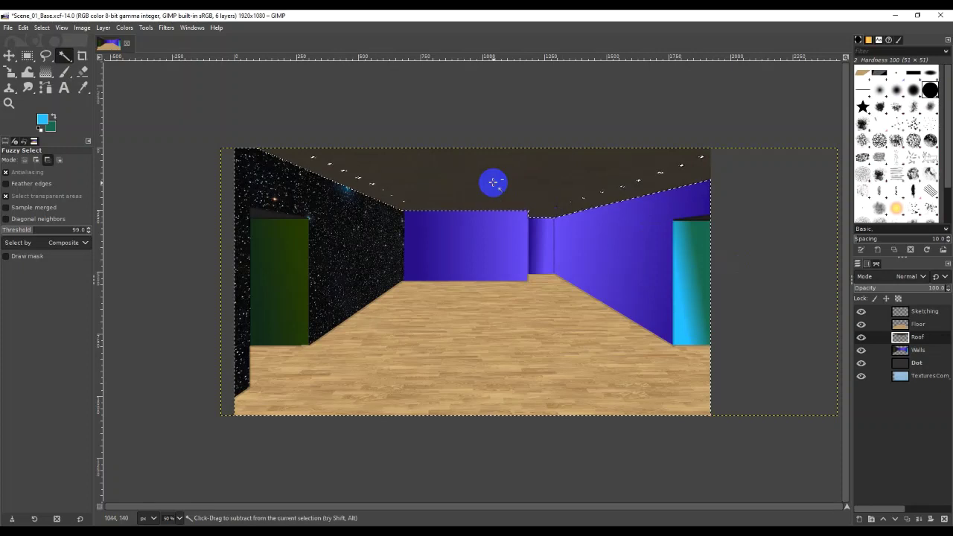
Subtract the floor and the dark strips above both doorways from the selection using the Floor and Roof layers
left_click(920, 326)
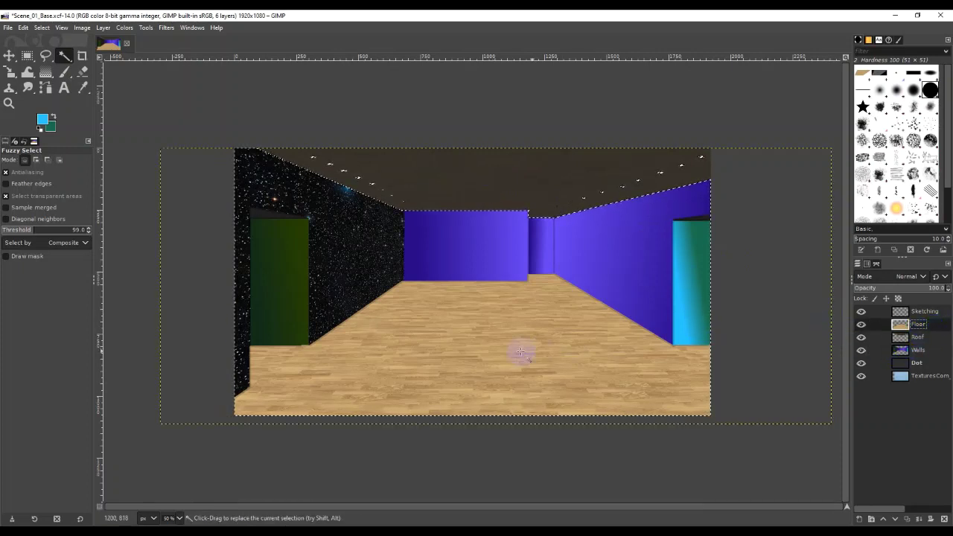
left_click(493, 351, "ctrl")
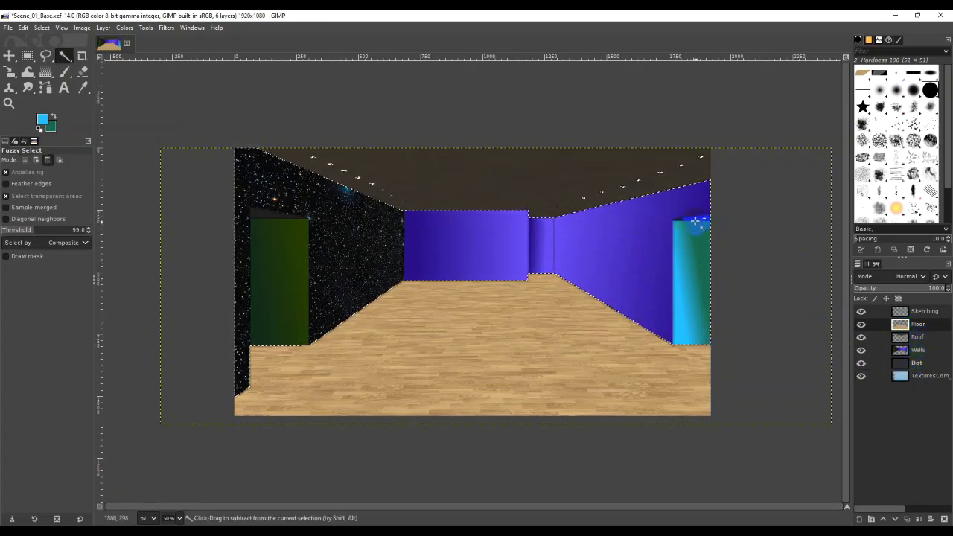
left_click(919, 337)
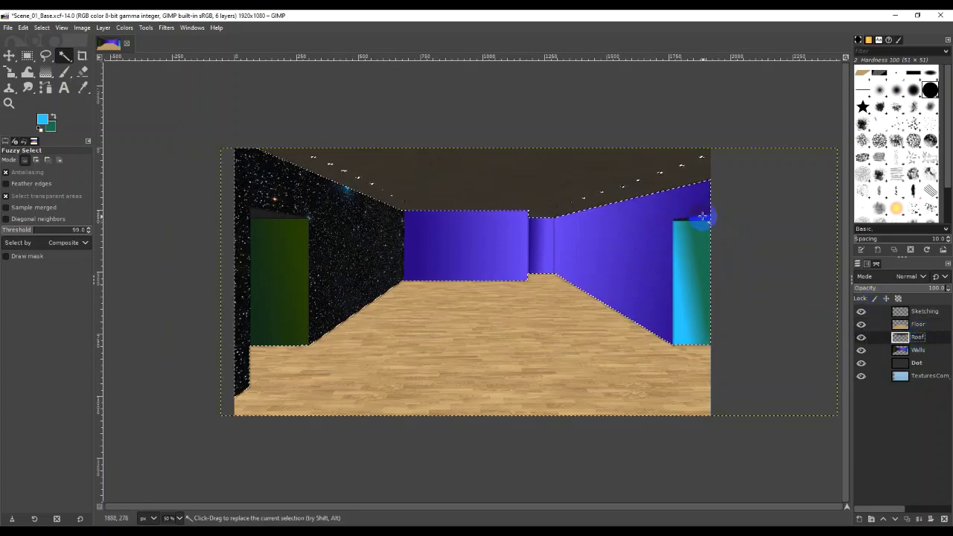
key("ctrl")
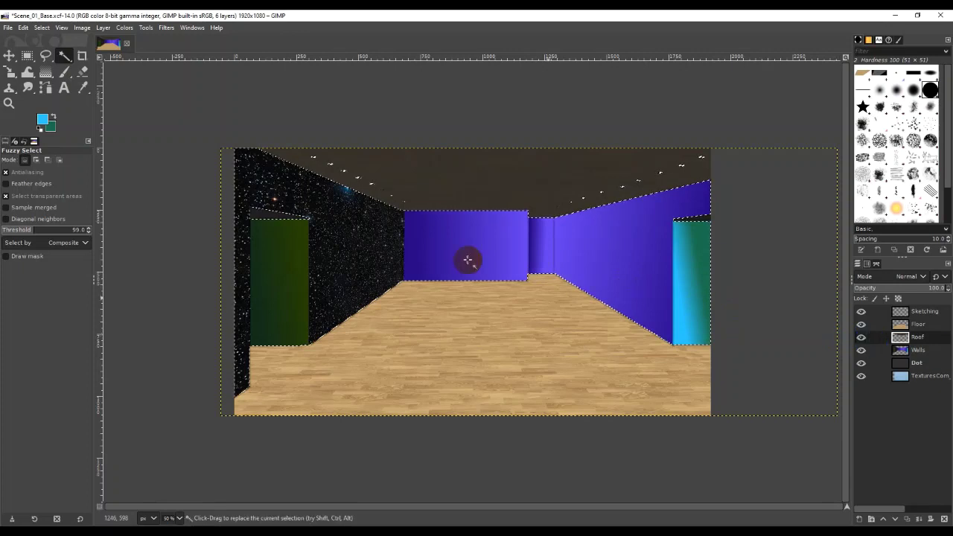
left_click(594, 273)
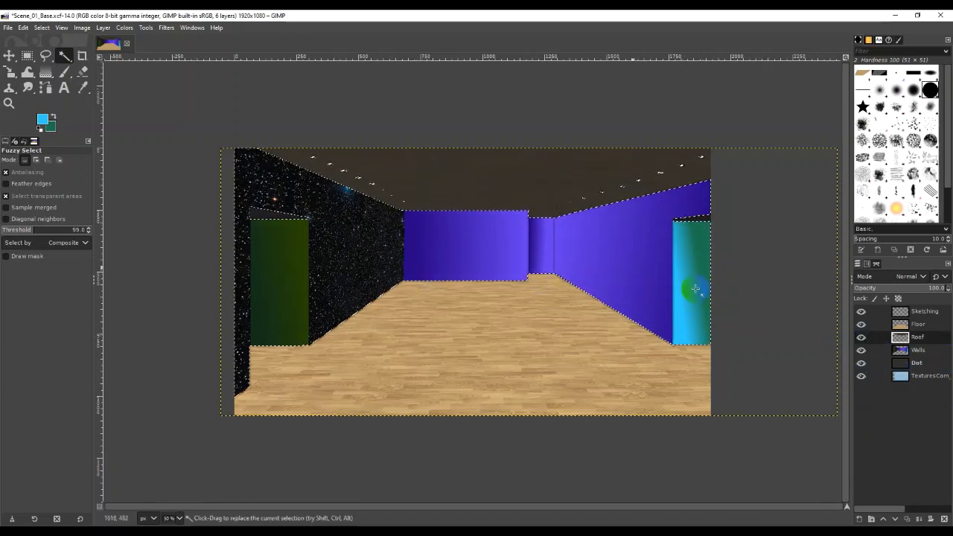
Try placing the PlasterColoured texture layer directly above Walls and inverting the selection
left_click(924, 326)
left_click(927, 377)
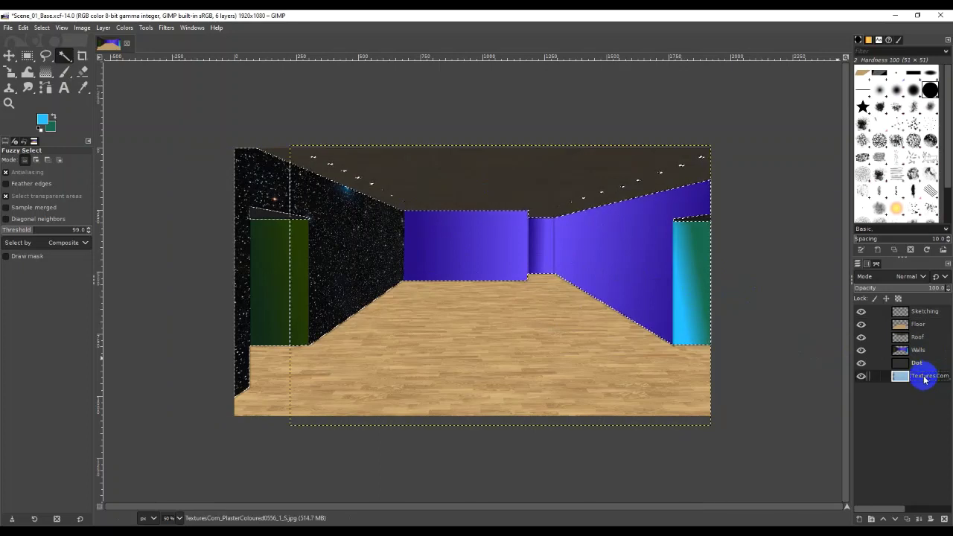
left_click_drag(924, 378, 923, 350)
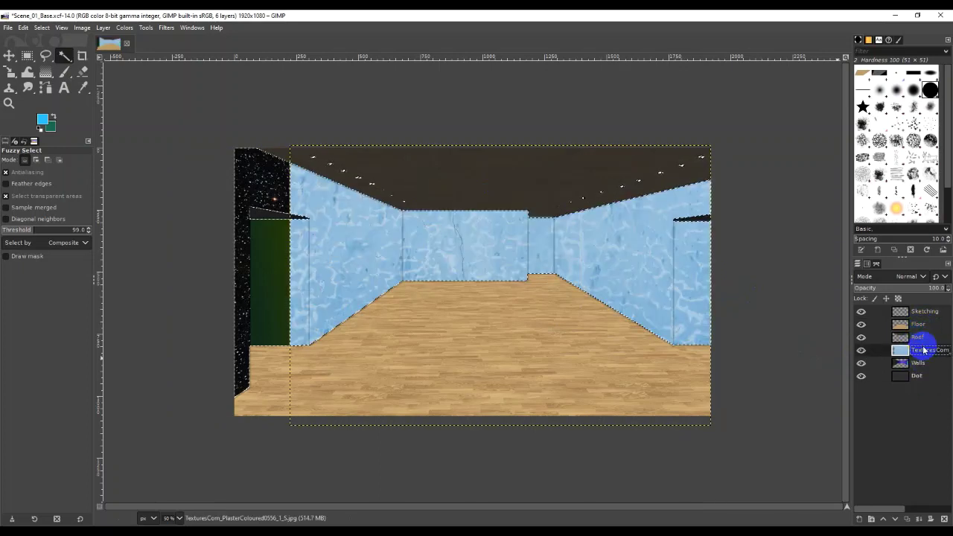
left_click(40, 28)
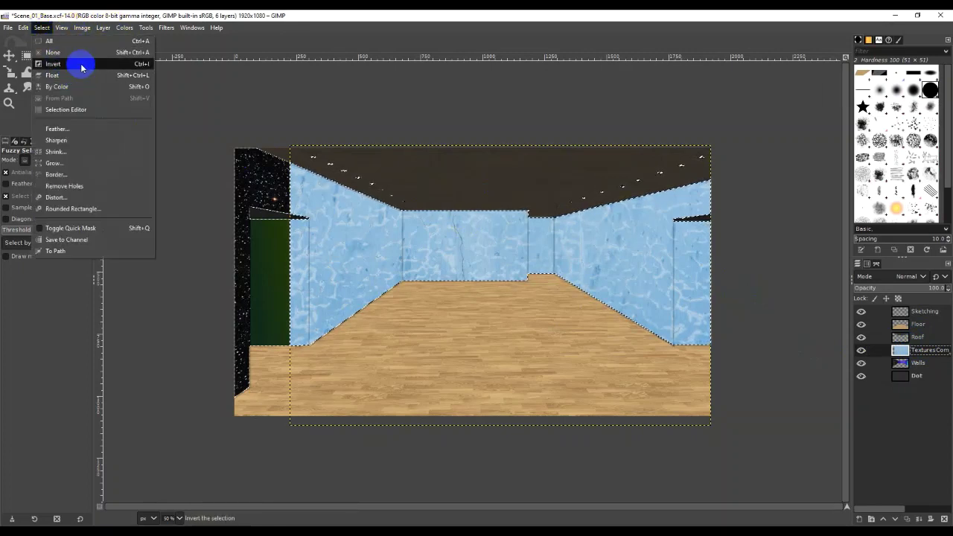
left_click(81, 68)
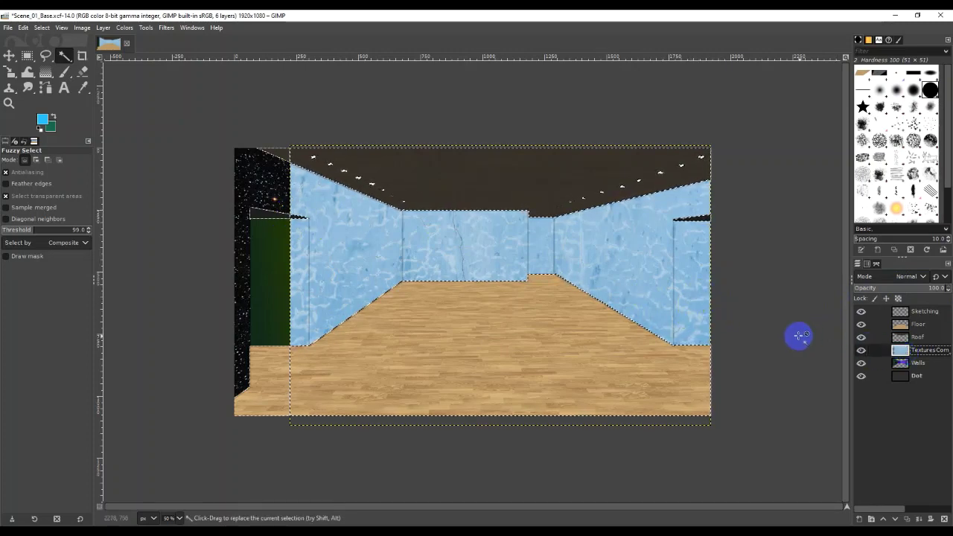
key("shift+ctrl+Page_Down")
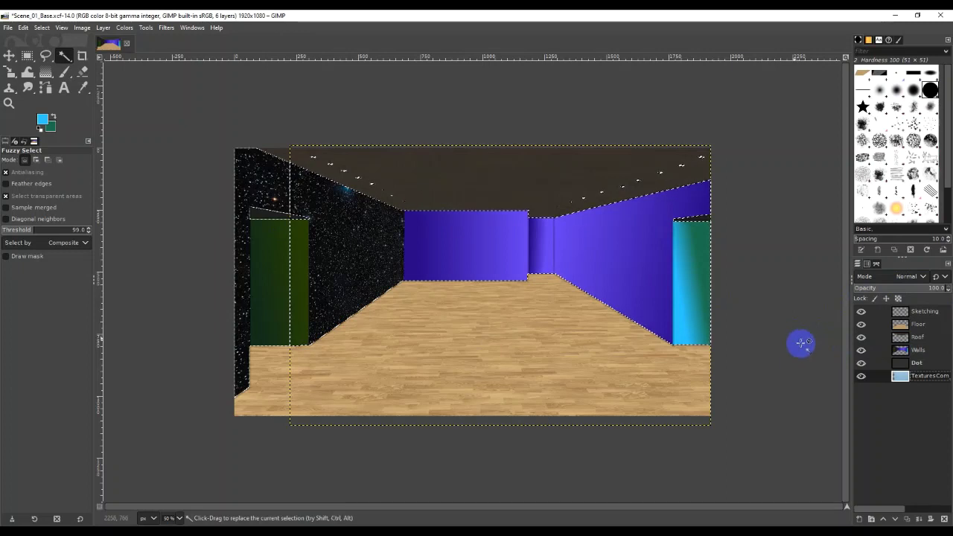
Stack the plaster texture layer directly above Walls, shift it about 160 px left and try to enlarge it with Scale
left_click_drag(902, 377, 904, 348)
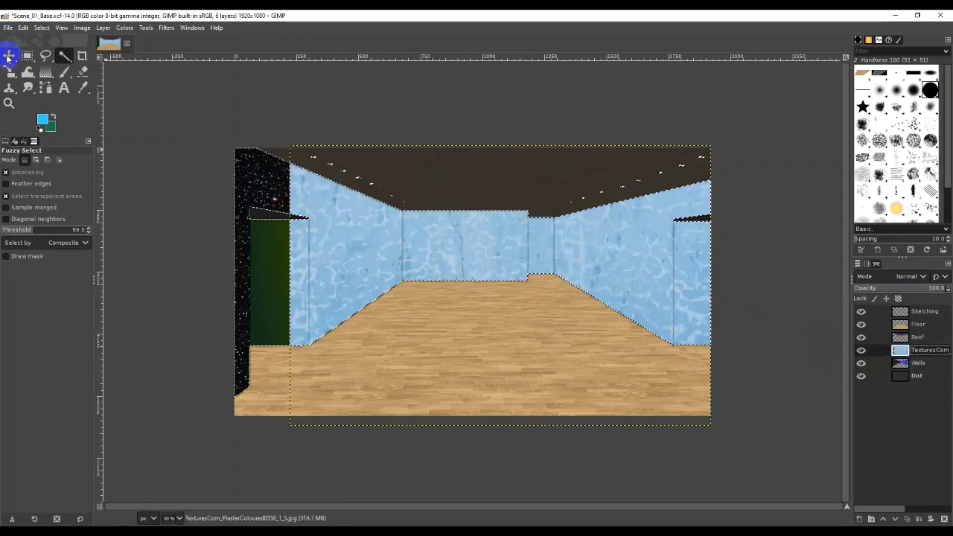
left_click(8, 57)
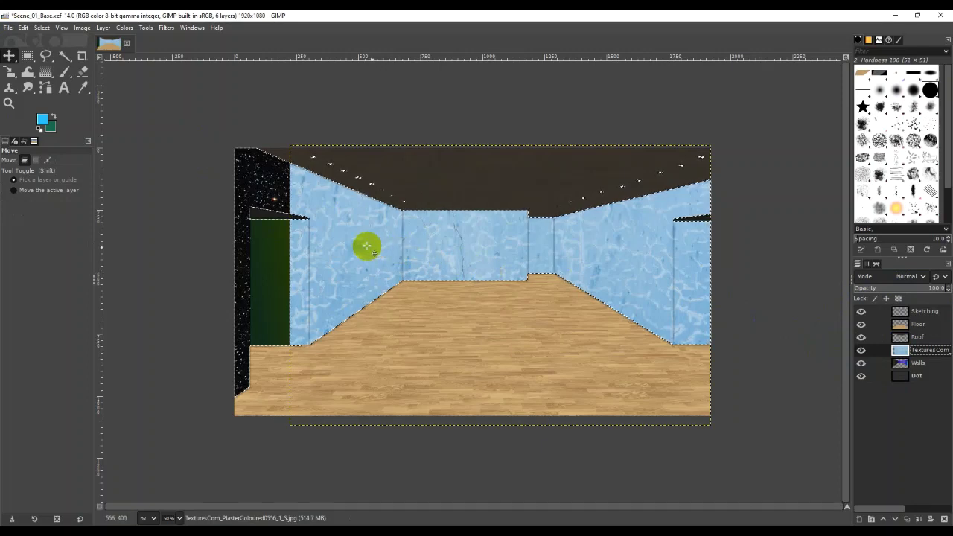
left_click_drag(363, 250, 323, 251)
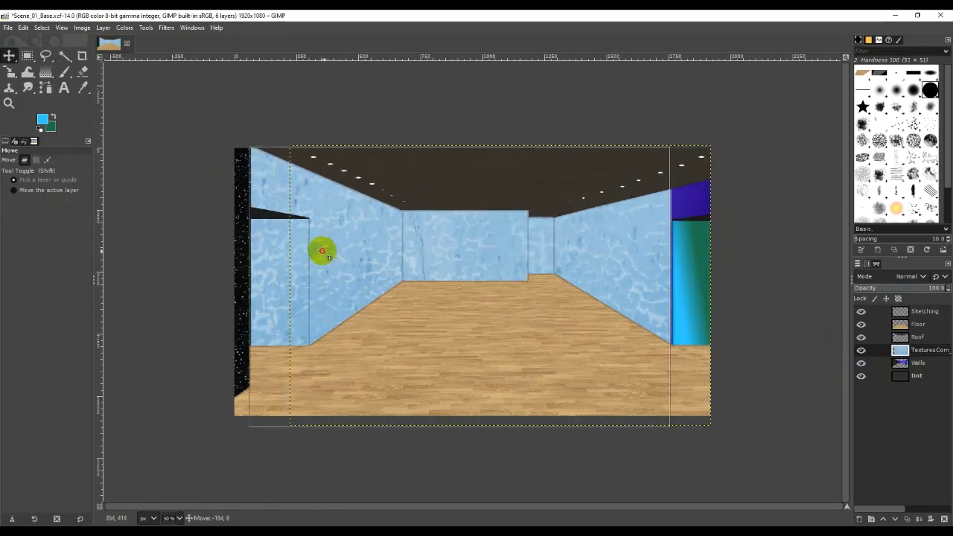
left_click(9, 72)
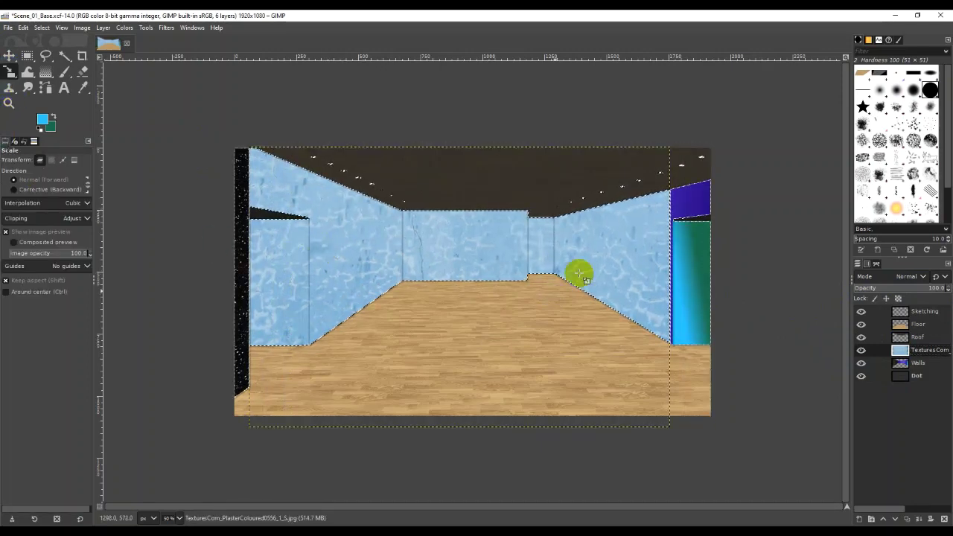
left_click_drag(593, 262, 649, 206)
key("Return")
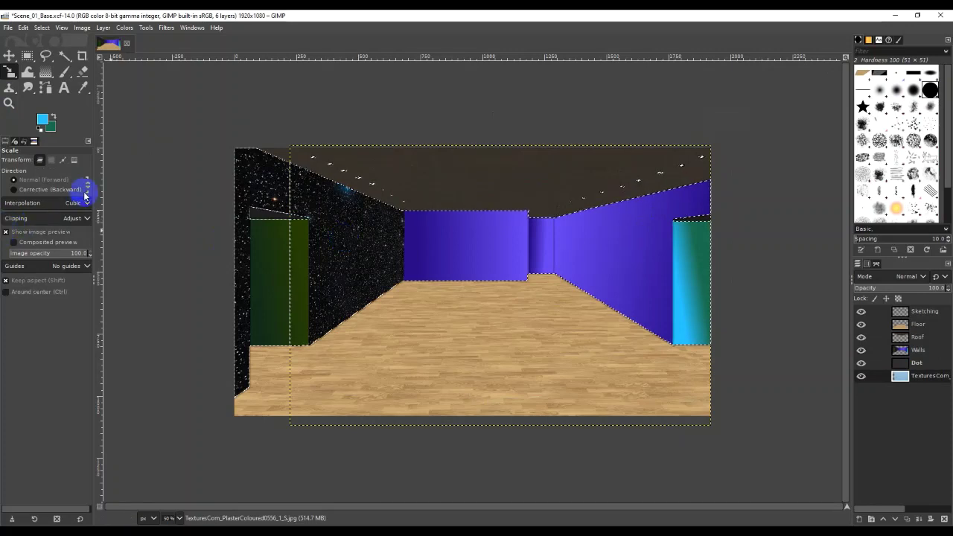
Revert the image in the undo history to the Move Layer state just before the plaster texture's visibility change
left_click(24, 141)
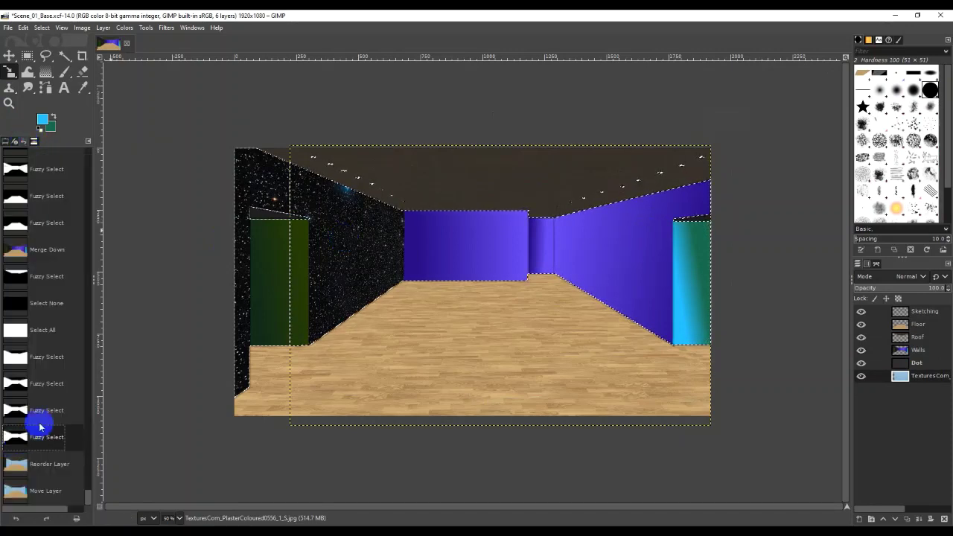
scroll(42, 390, "up", 1)
scroll(47, 407, "up", 6)
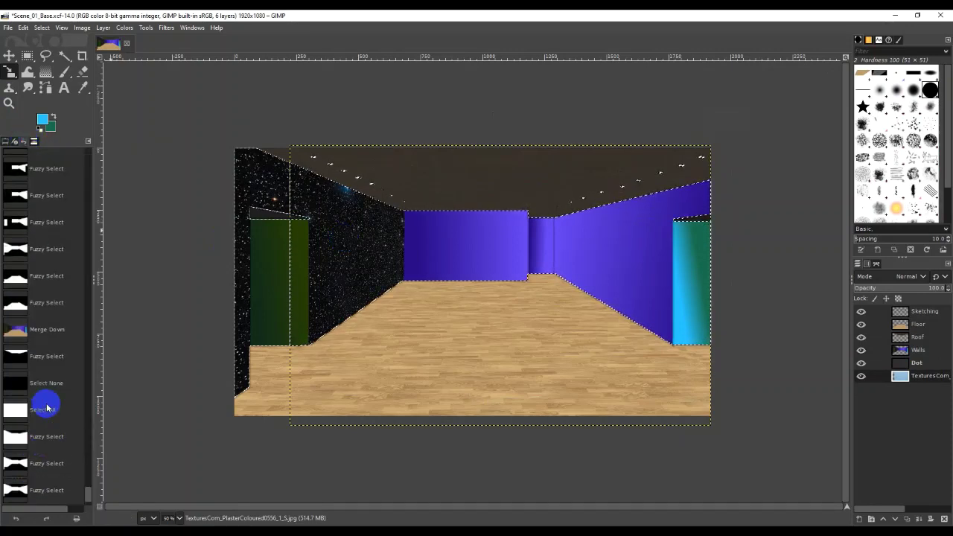
scroll(47, 407, "up", 2)
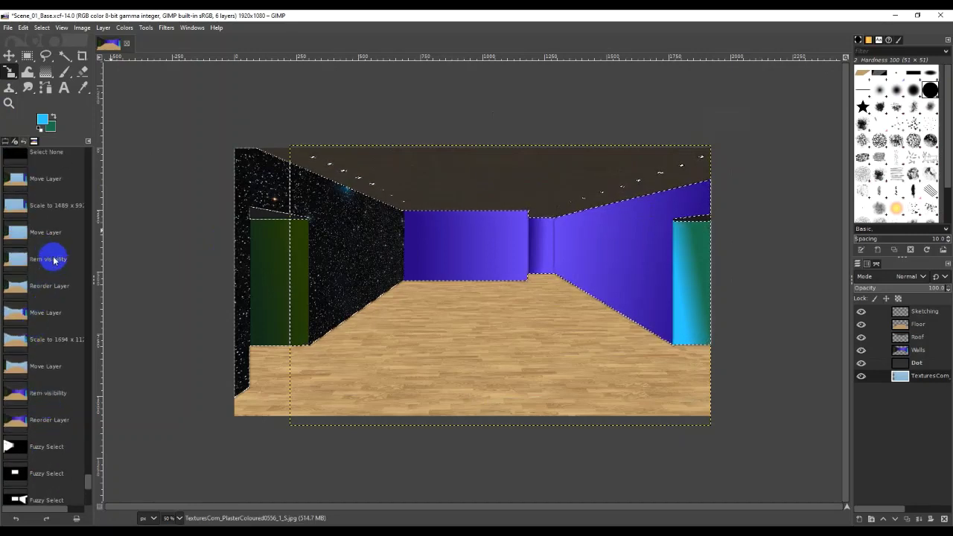
left_click(49, 258)
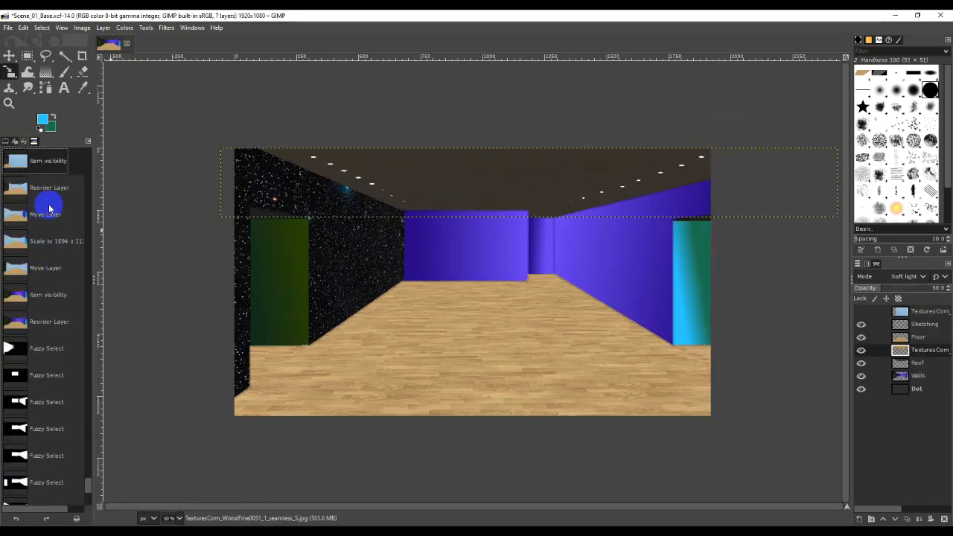
scroll(47, 208, "up", 1)
left_click(44, 176)
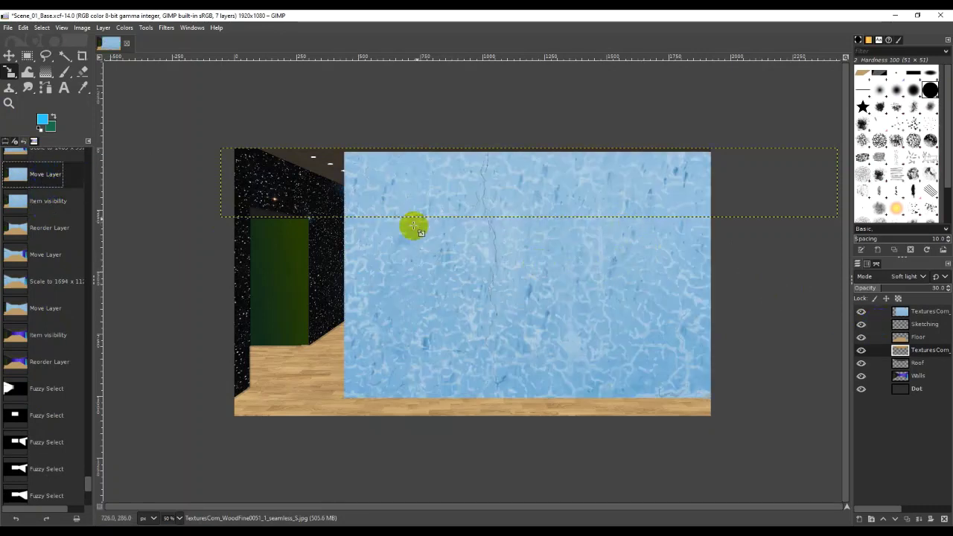
Move the blue plaster texture left and slightly down over the middle of the room and make its layer active
left_click(7, 58)
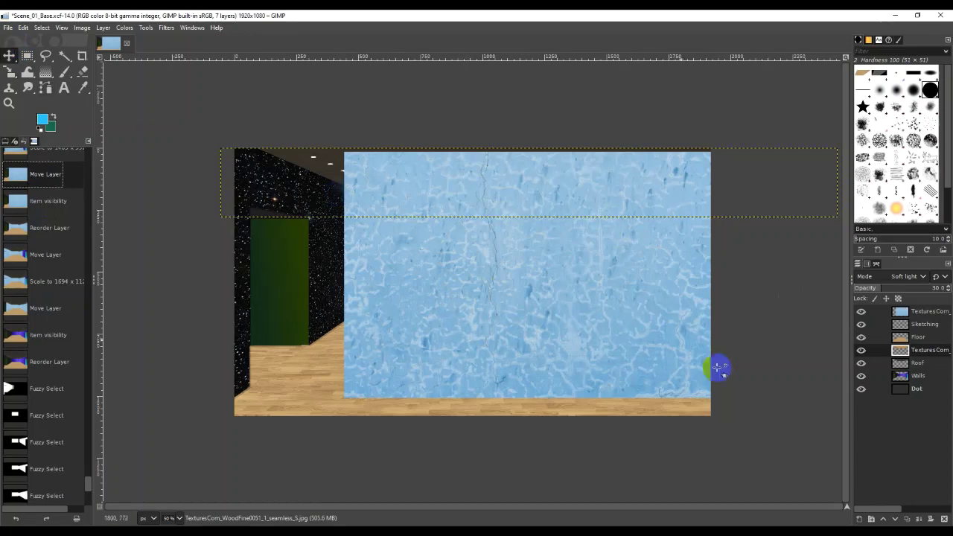
left_click_drag(574, 326, 512, 339)
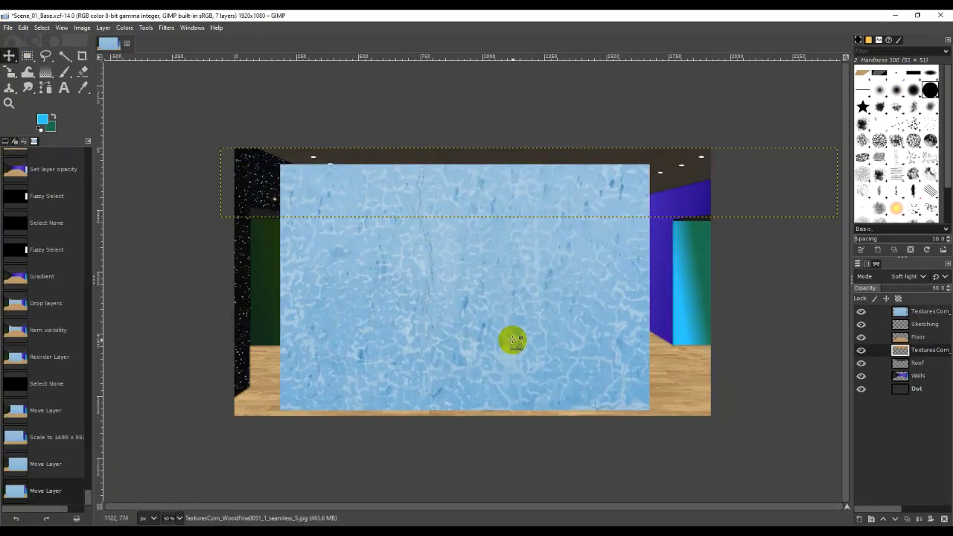
left_click(931, 312)
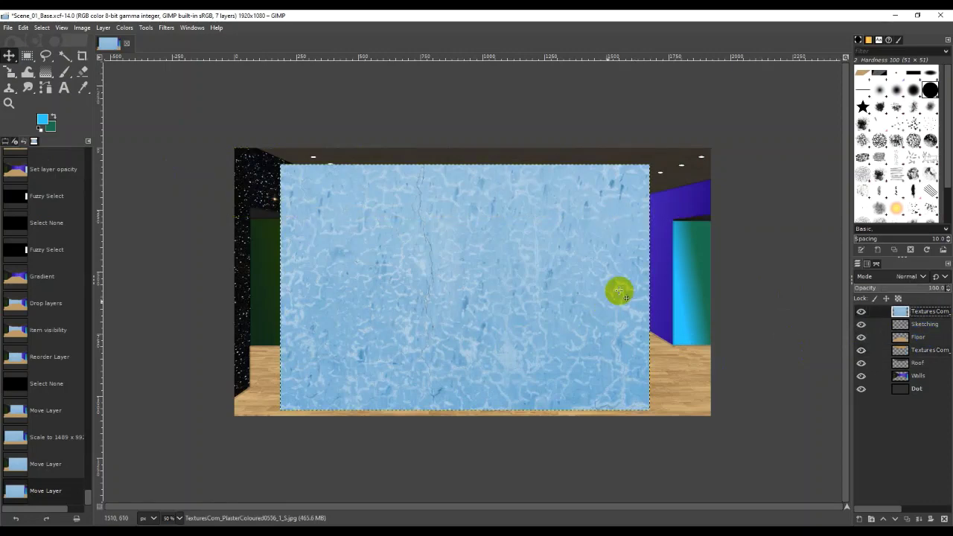
Scale the blue plaster texture layer to about 1877 px wide so it covers the room's walls, and hide it
left_click(9, 72)
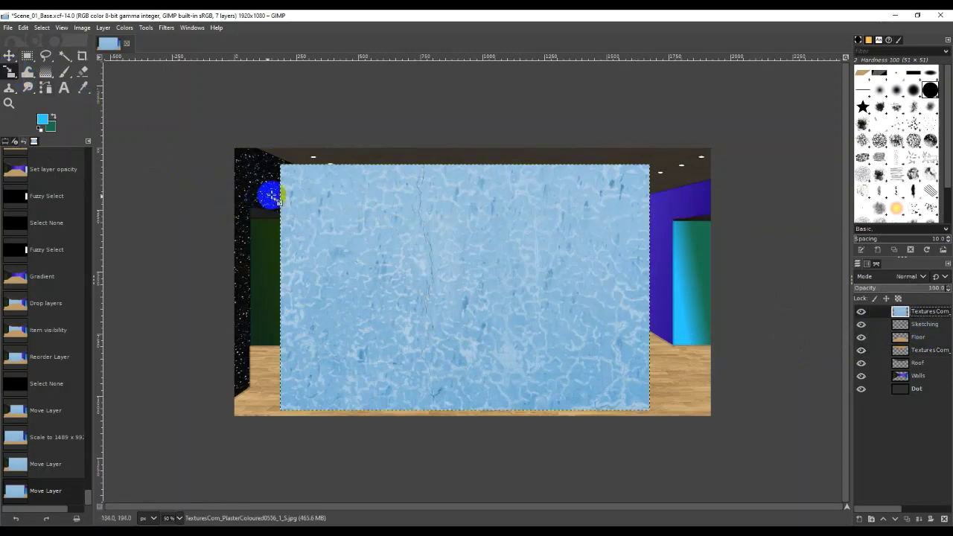
left_click_drag(305, 199, 269, 183)
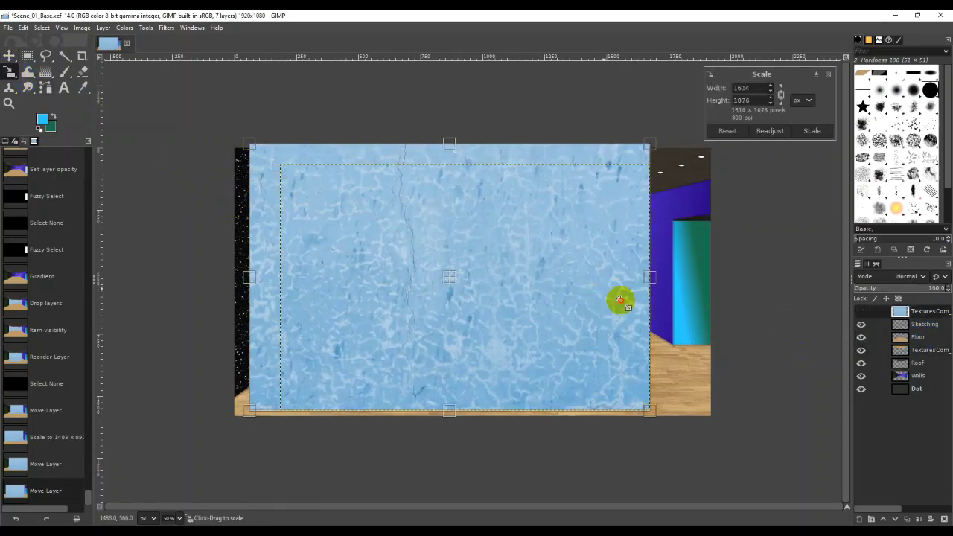
left_click_drag(620, 300, 672, 325)
key("Return")
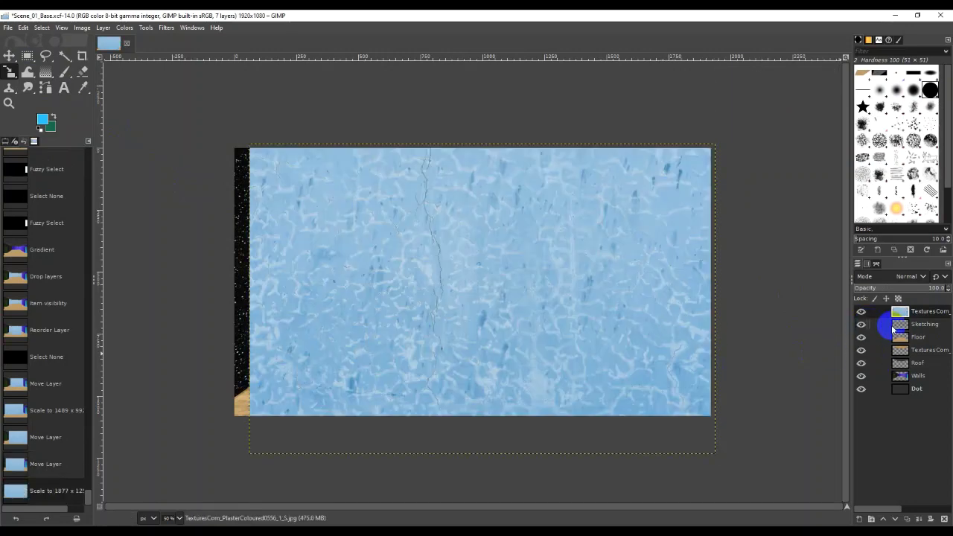
left_click(861, 311)
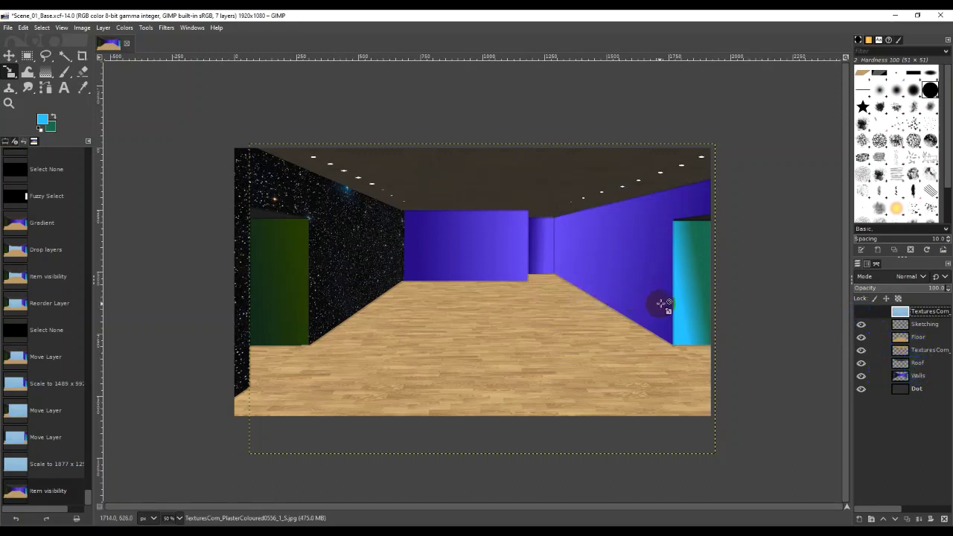
Select the whole canvas and merge the wood texture layer down into the Roof layer
key("ctrl+a")
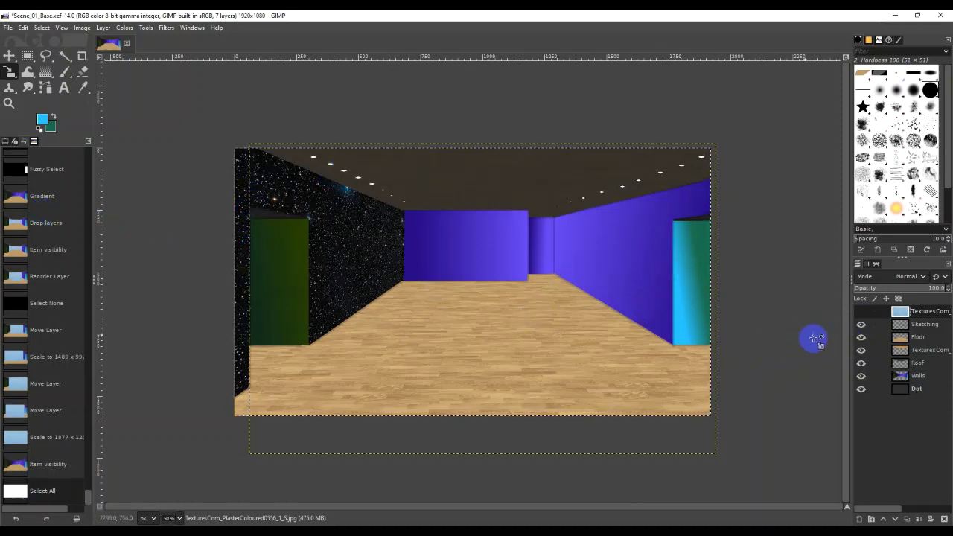
left_click(929, 350)
right_click(923, 353)
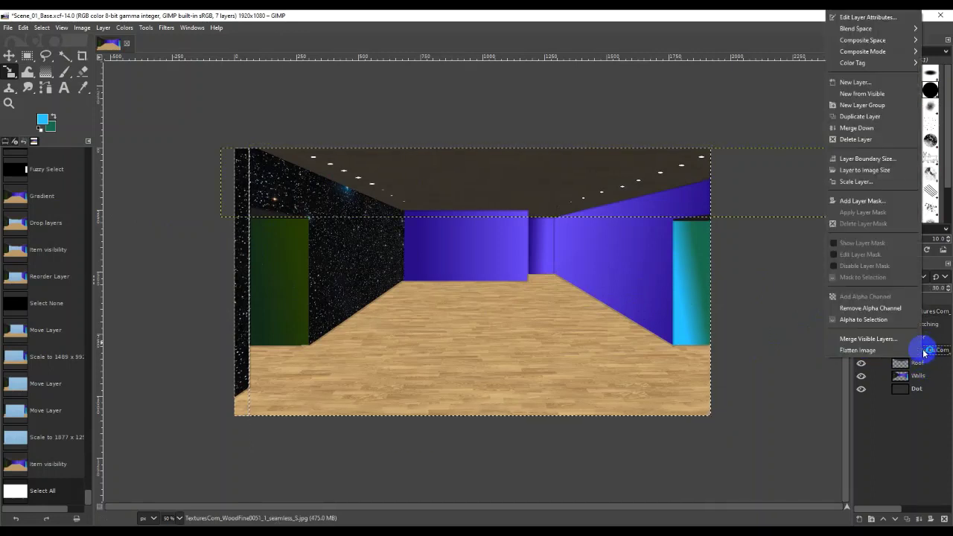
left_click(897, 130)
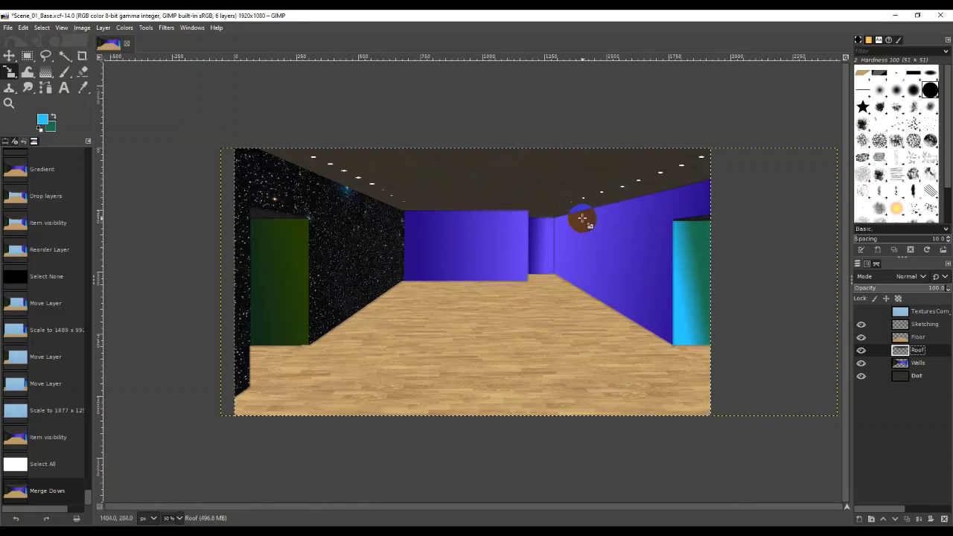
left_click(64, 55)
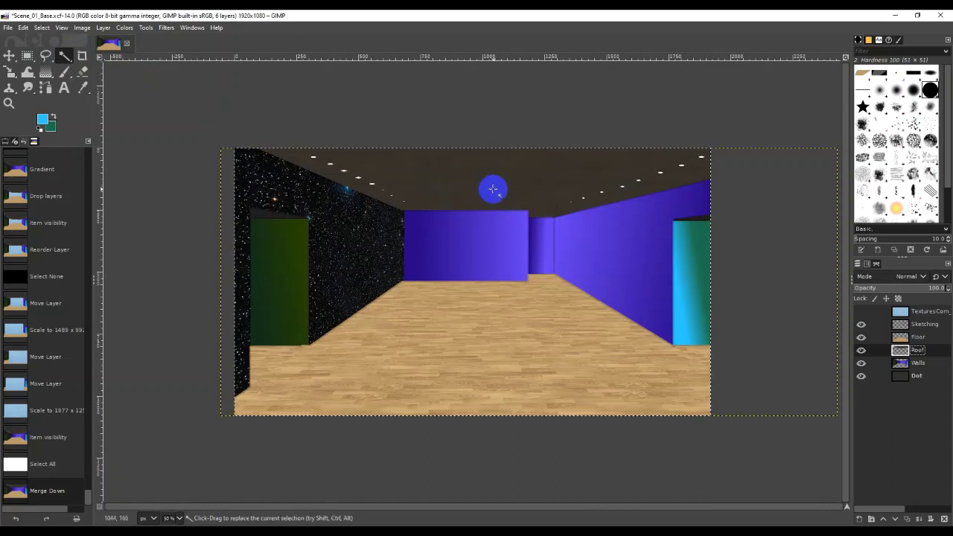
key("ctrl+a")
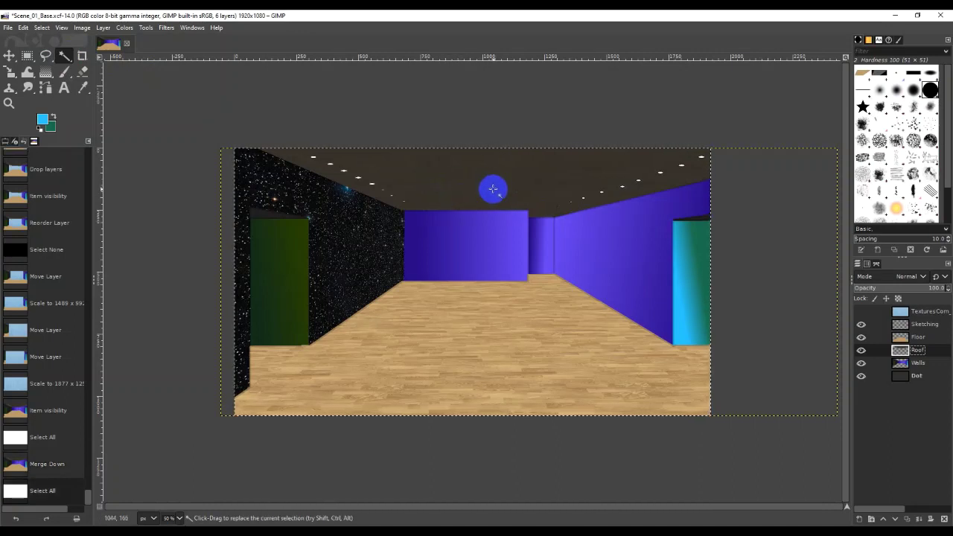
left_click(928, 312)
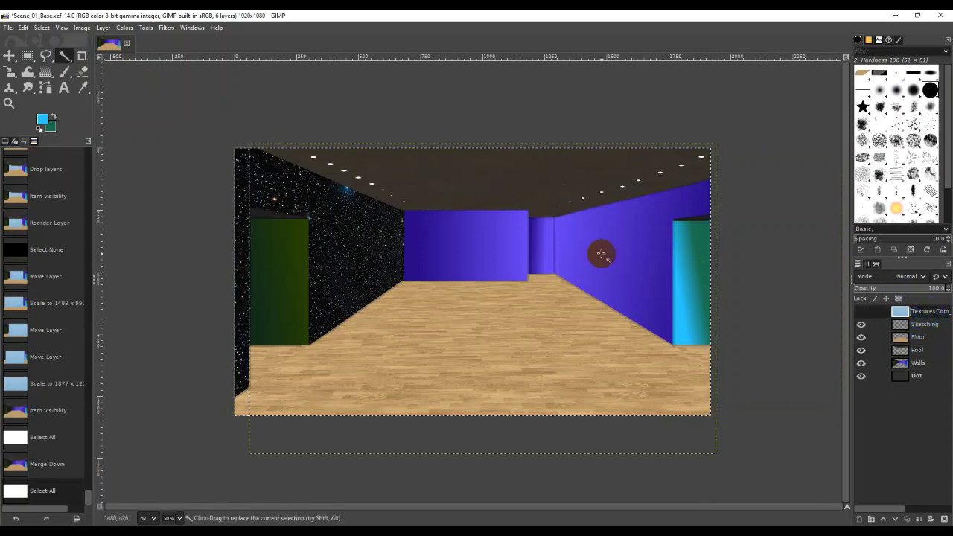
left_click(550, 200)
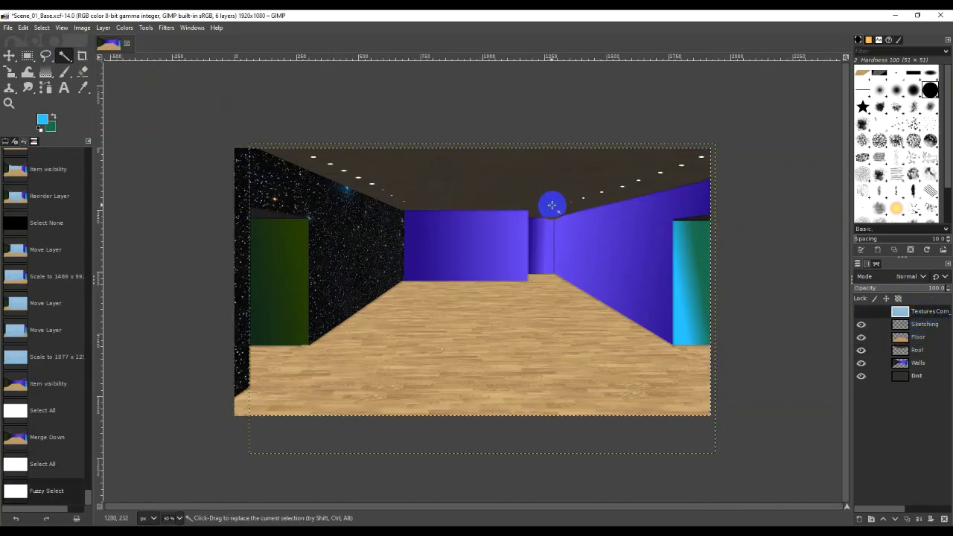
key("ctrl+a")
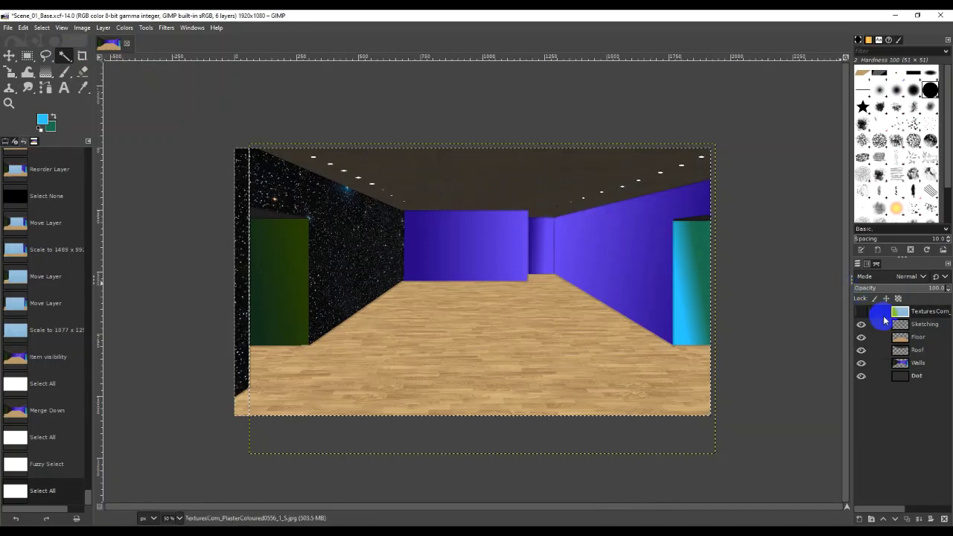
Move the plaster texture layer below the Dot layer, and select the entire canvas with the Roof layer active
left_click_drag(907, 328, 919, 376)
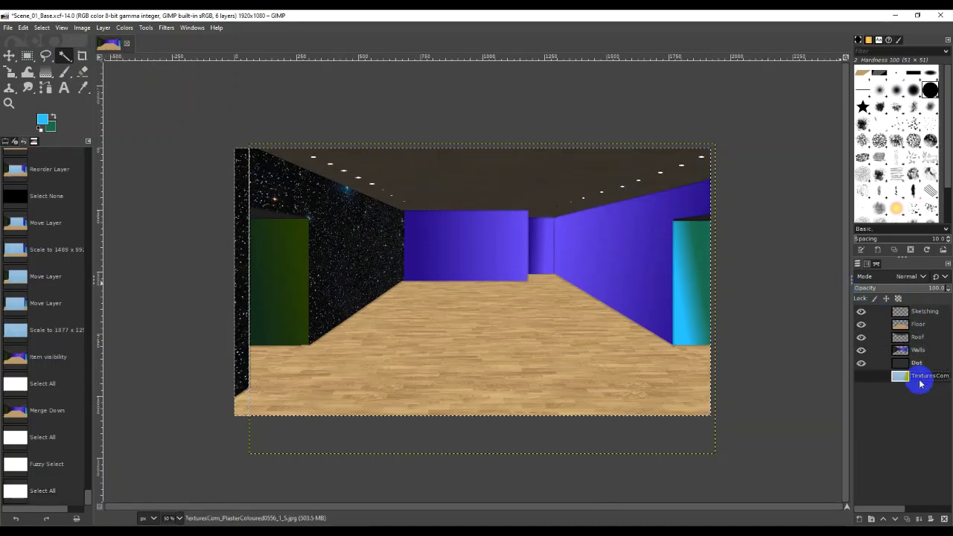
left_click(927, 311)
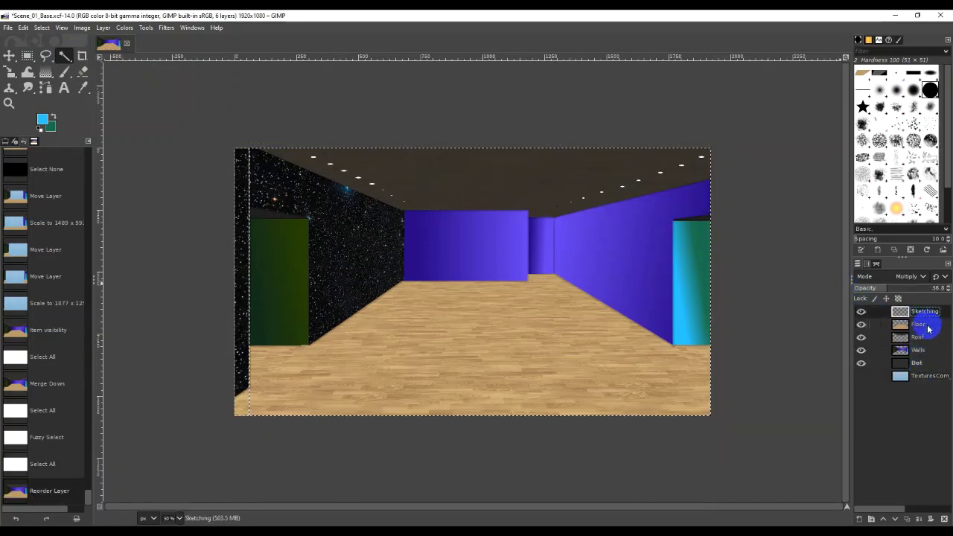
left_click(924, 337)
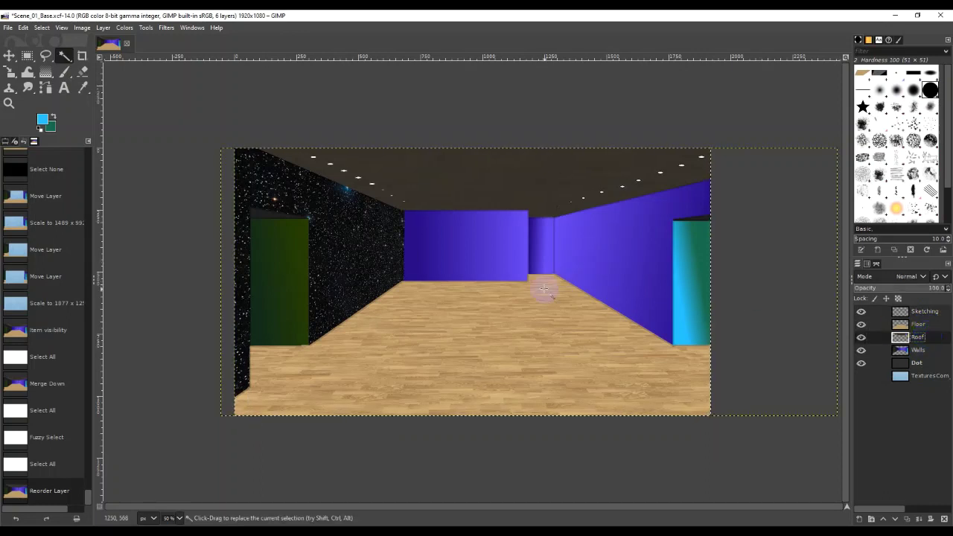
left_click(41, 28)
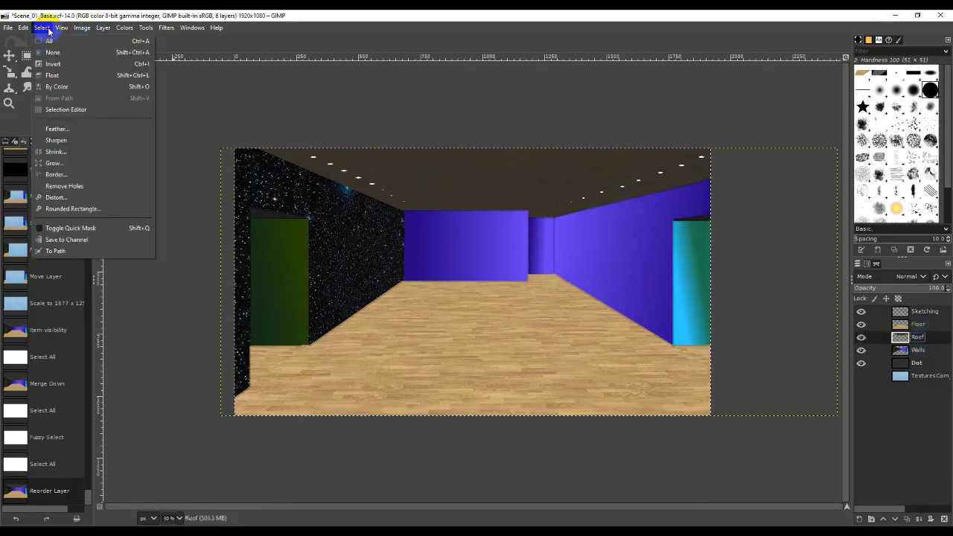
left_click(45, 41)
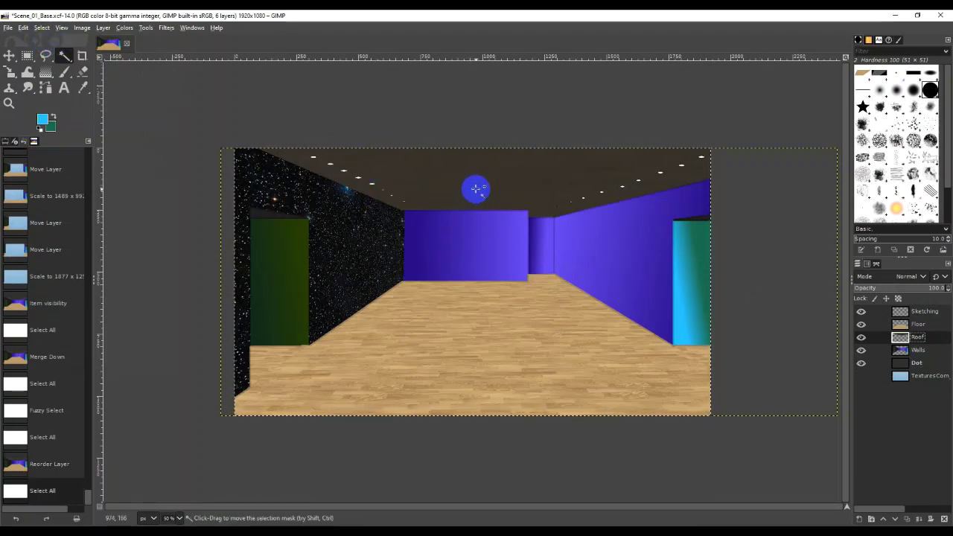
Subtract the ceiling, the dark wedges above both side panels and the floor from the selection with Fuzzy Select on the Roof and Floor layers
left_click(412, 158, "ctrl")
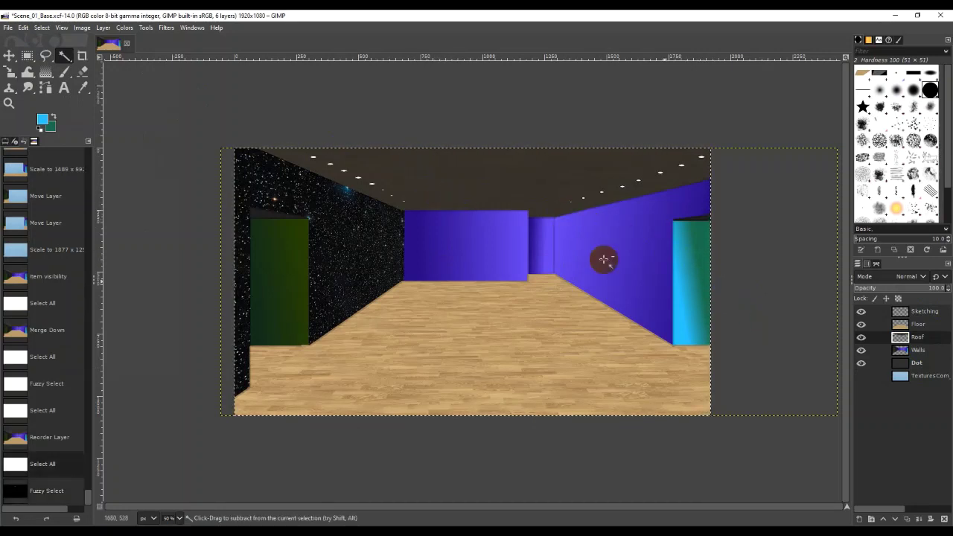
left_click(542, 201, "ctrl")
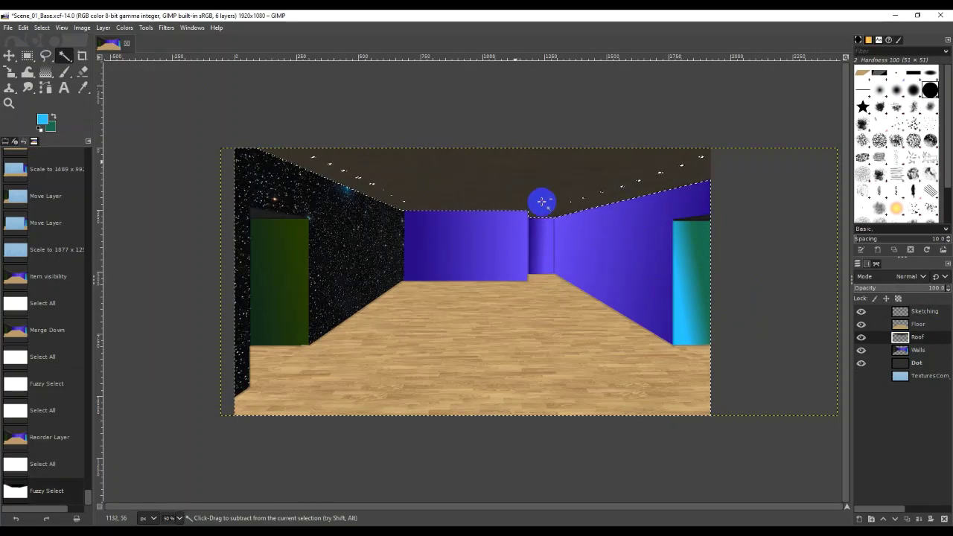
left_click(702, 217, "ctrl")
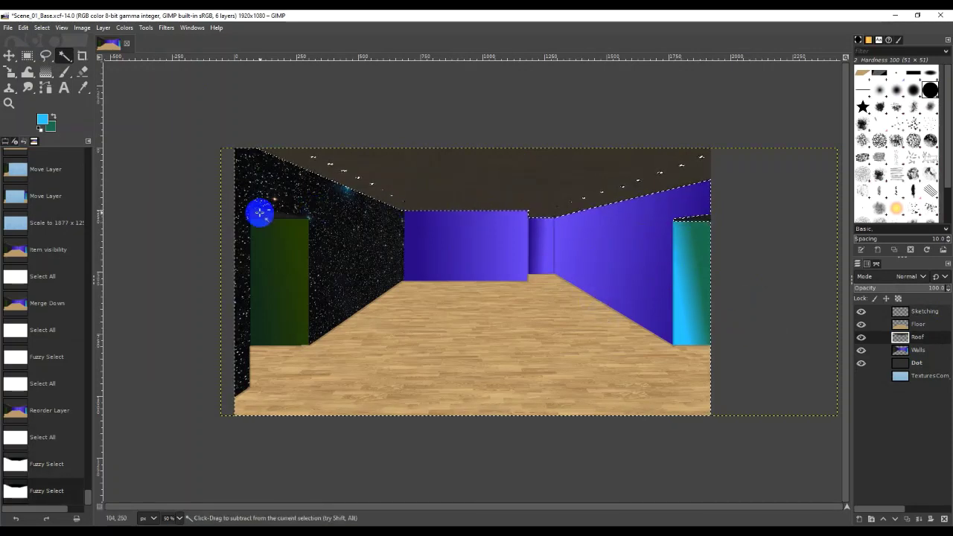
left_click(259, 214, "ctrl")
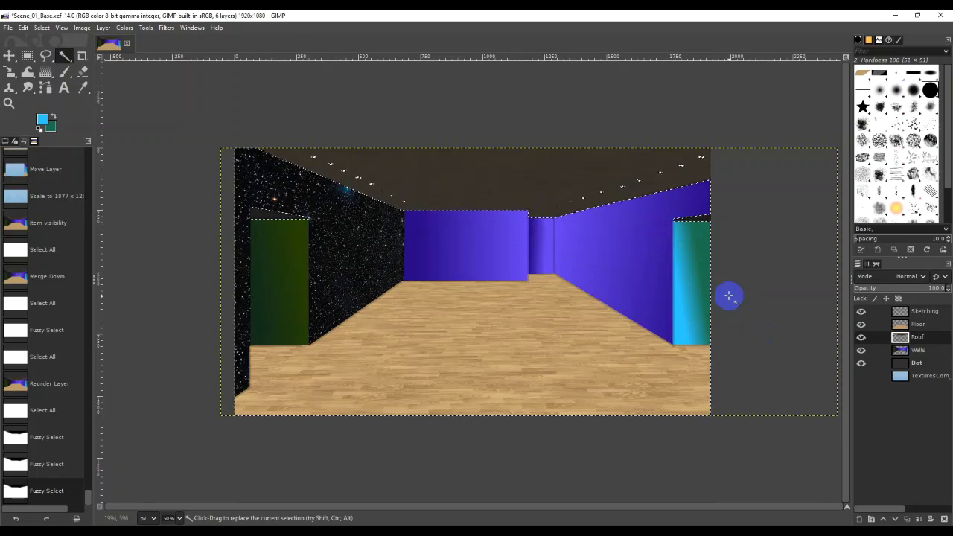
left_click(939, 324)
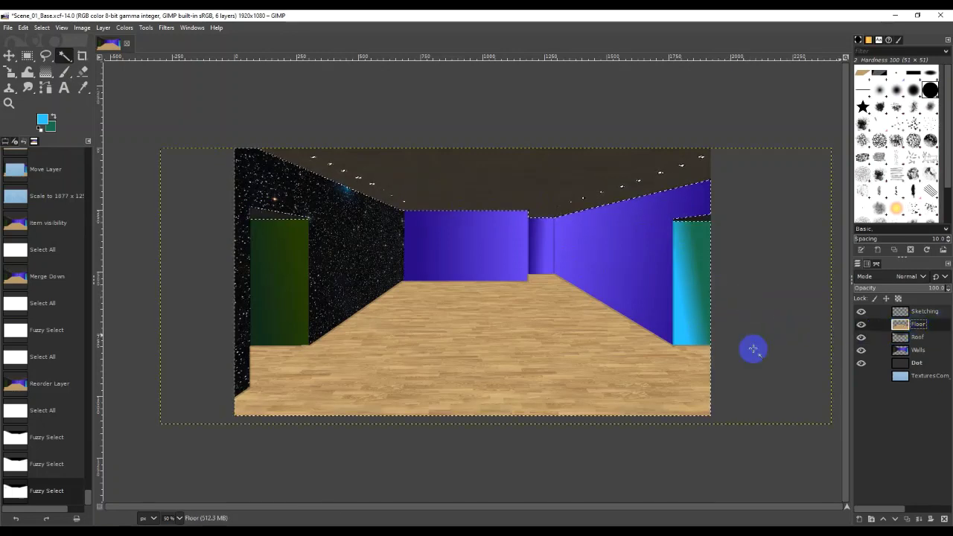
left_click(490, 326, "ctrl")
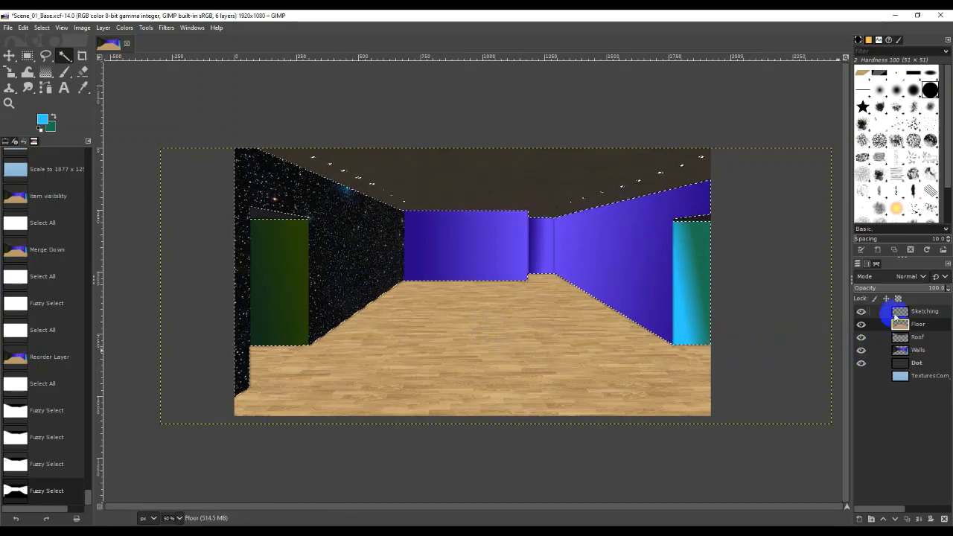
Make the plaster texture layer visible and move it directly above the Walls layer
left_click(912, 375)
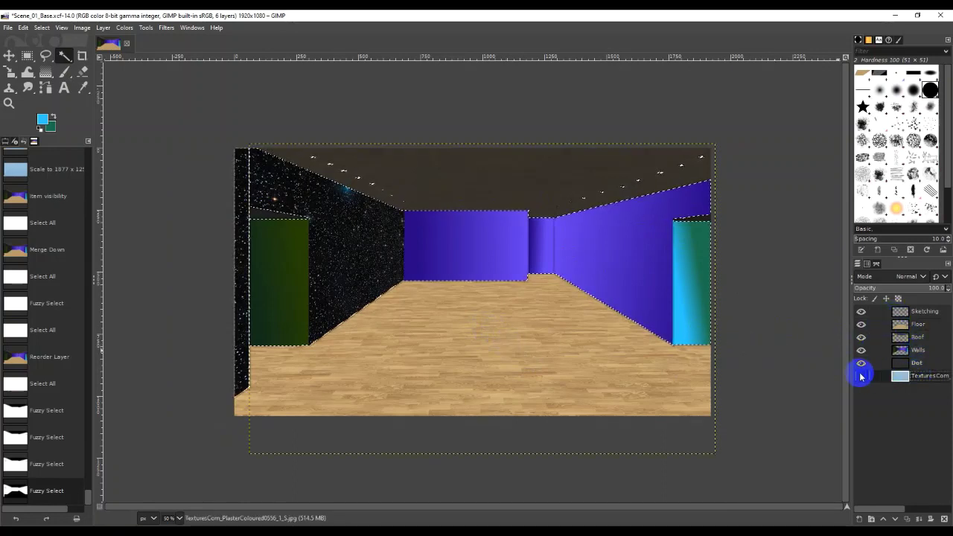
left_click(861, 376)
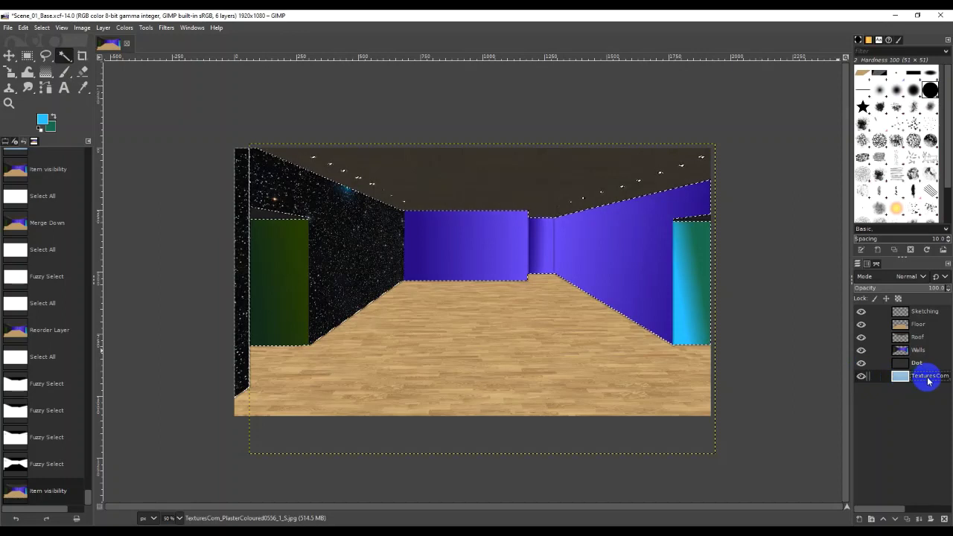
left_click_drag(923, 378, 921, 347)
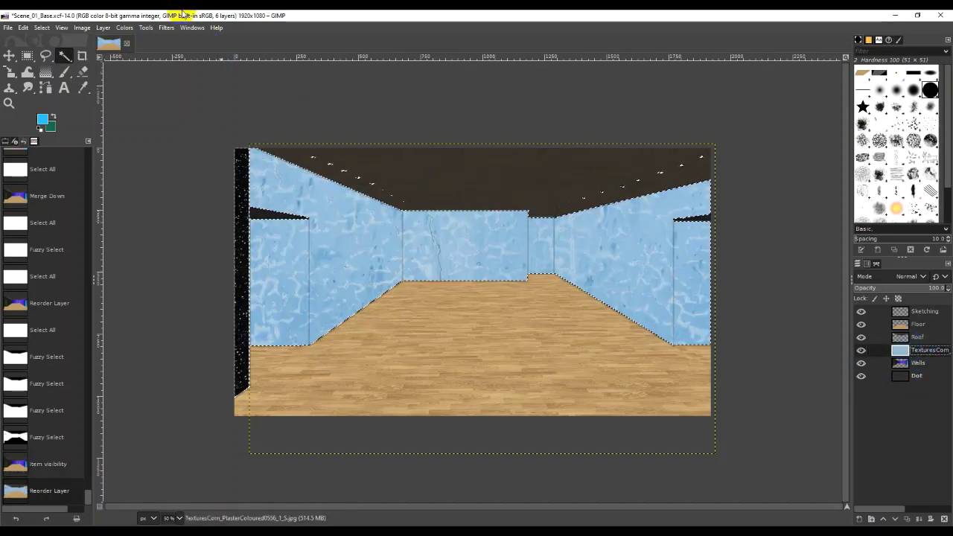
Invert the selection, clear the plaster texture outside the walls, and deselect everything
left_click(42, 27)
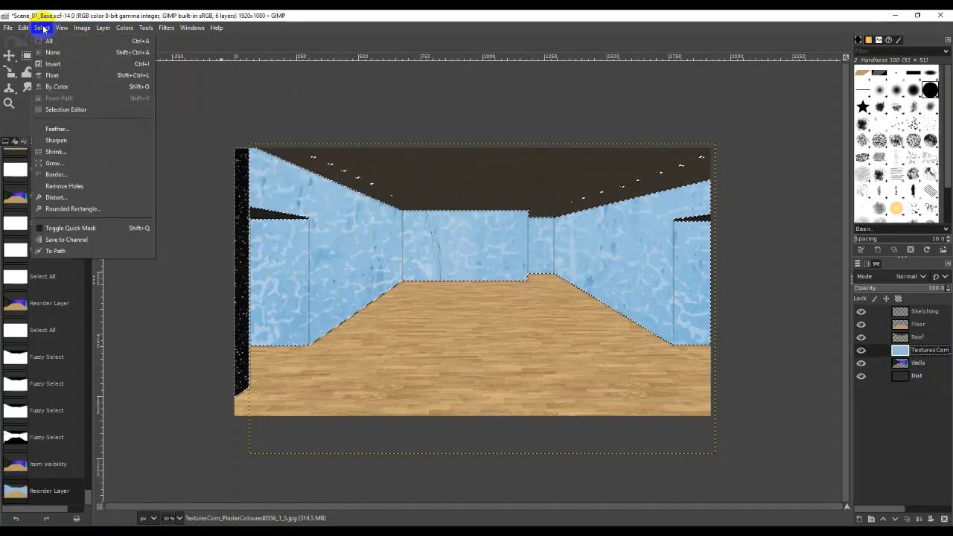
left_click(70, 67)
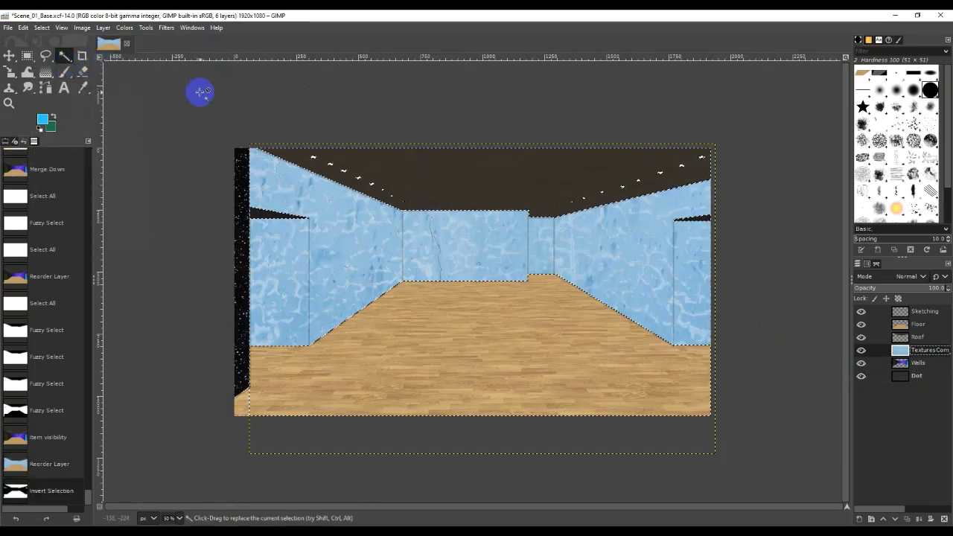
key("Delete")
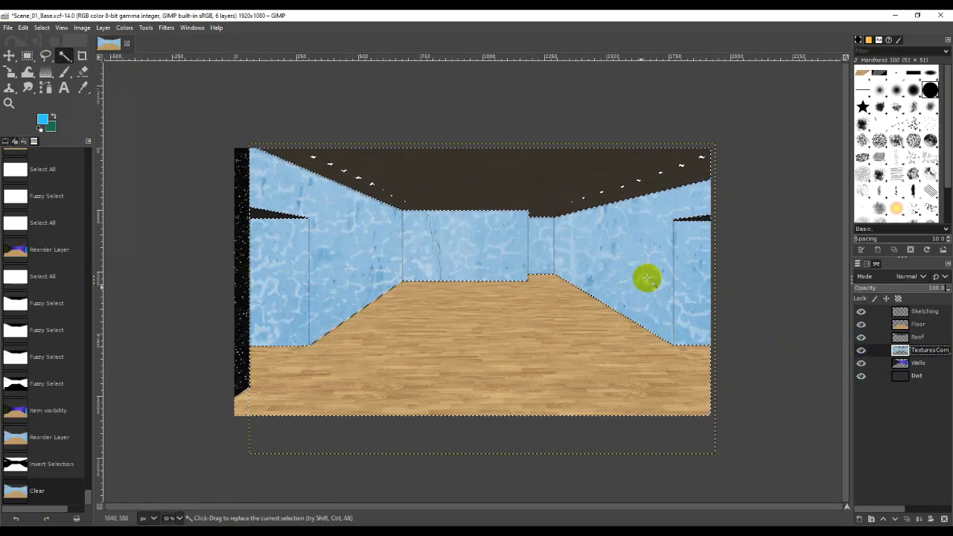
left_click(255, 201)
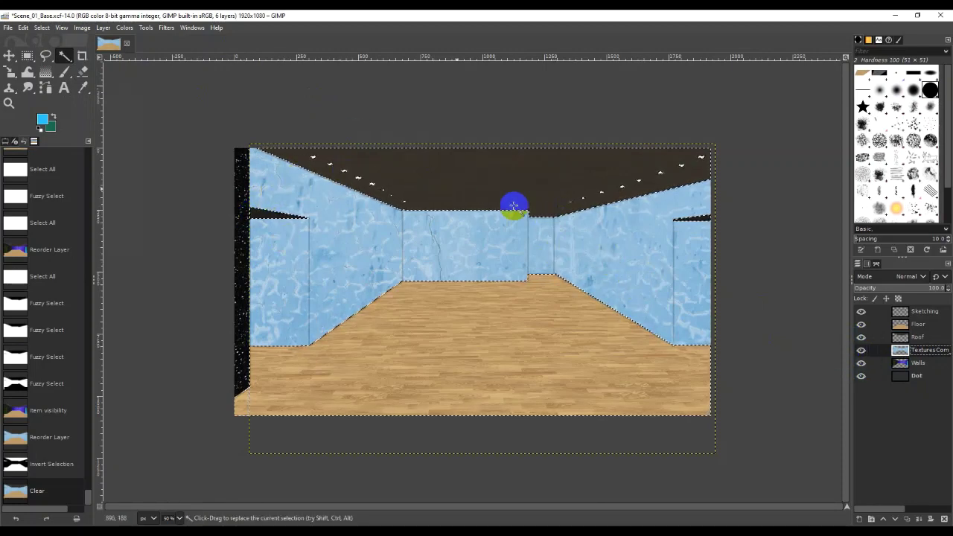
left_click(449, 190)
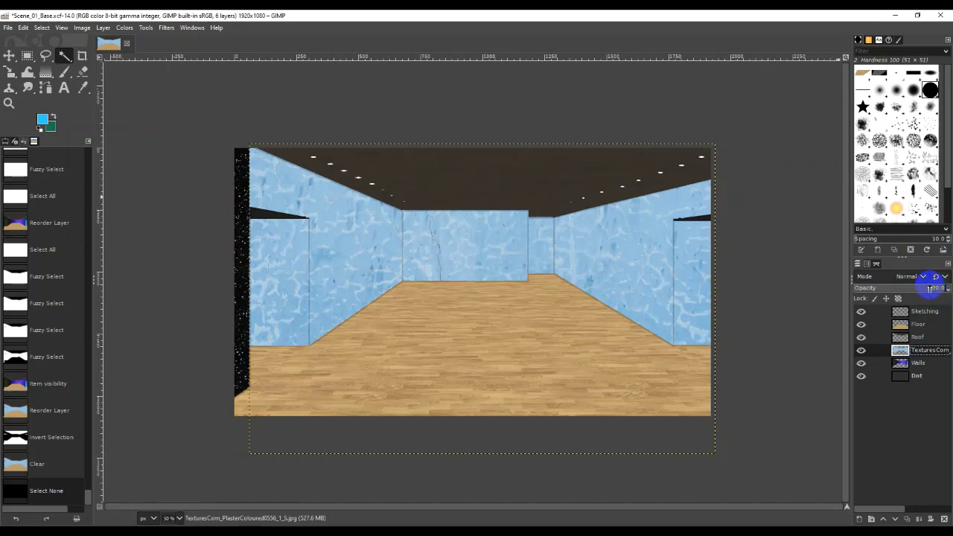
Set the plaster texture layer's opacity to 10 and its blend mode to Merge
left_click_drag(929, 289, 950, 289)
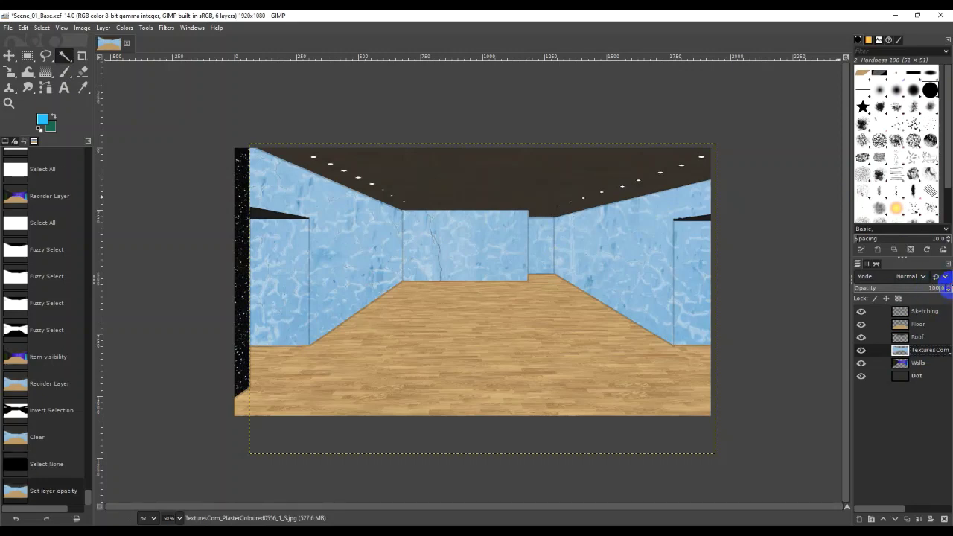
left_click(945, 289)
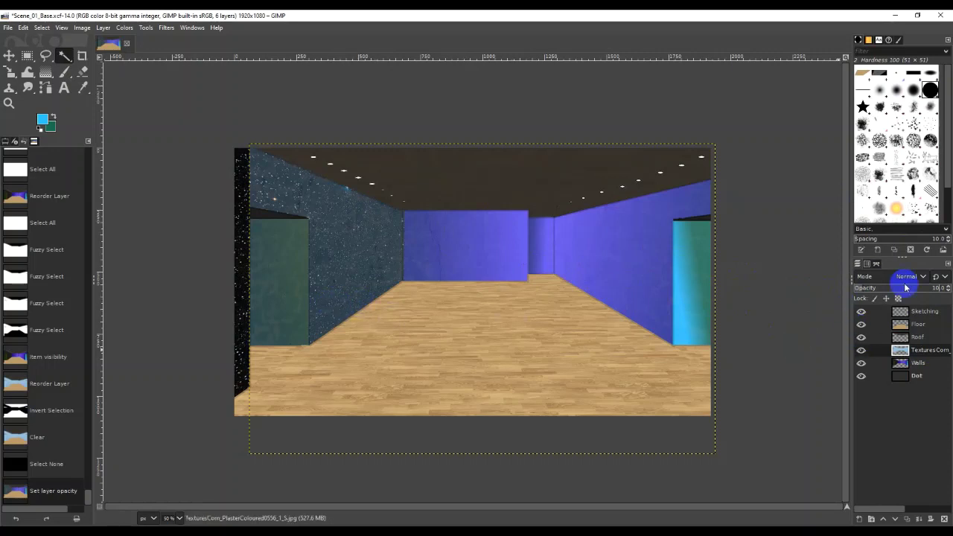
left_click(923, 278)
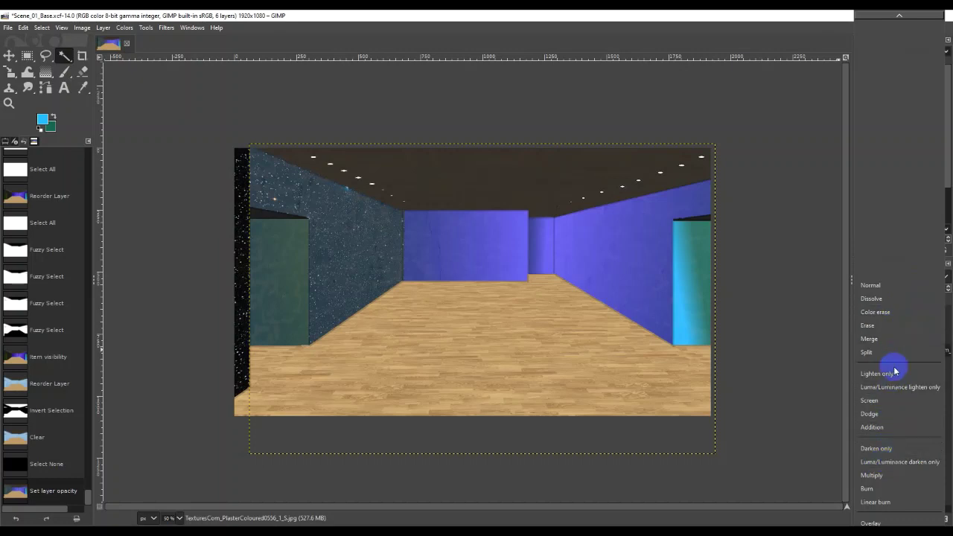
left_click(899, 339)
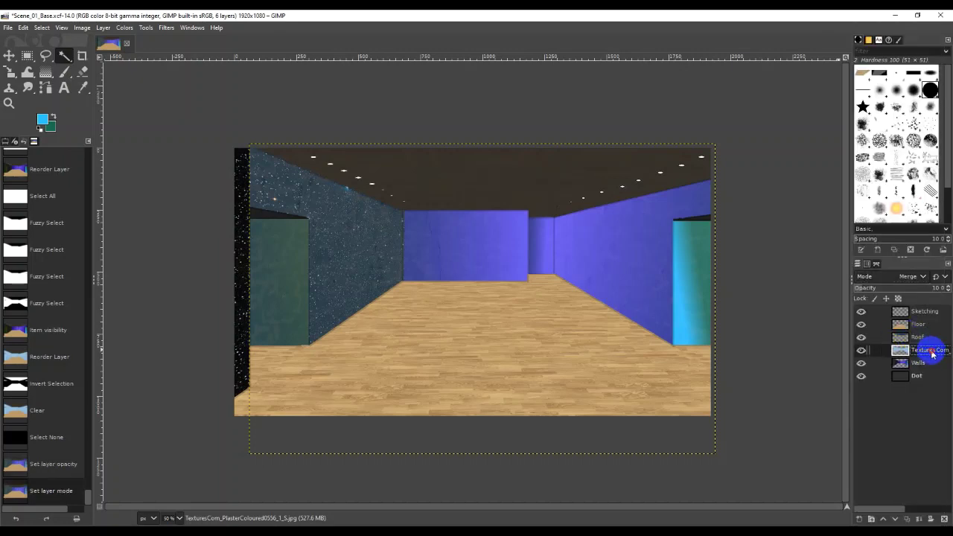
Try the Overlay and Luma/Luminance darken only blend modes on the plaster texture layer
left_click(921, 277)
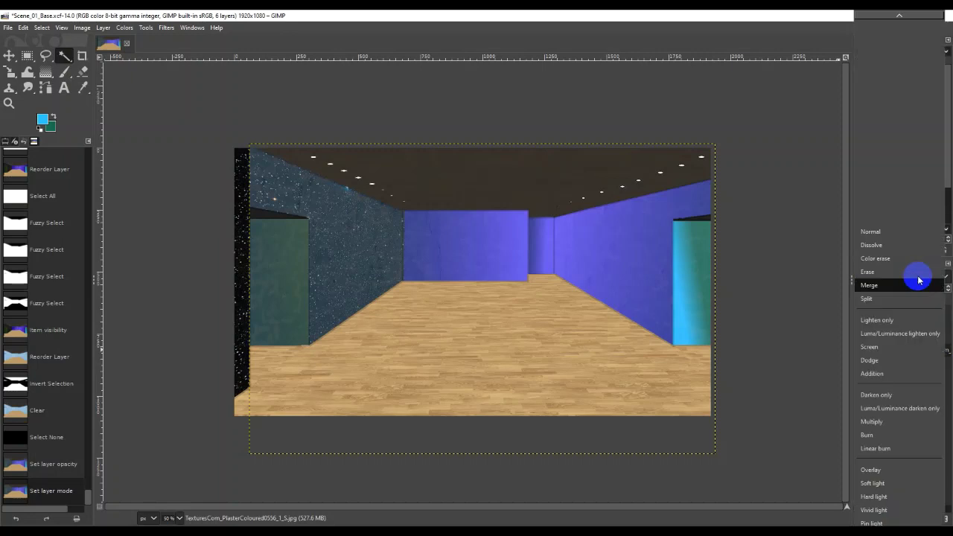
left_click(907, 471)
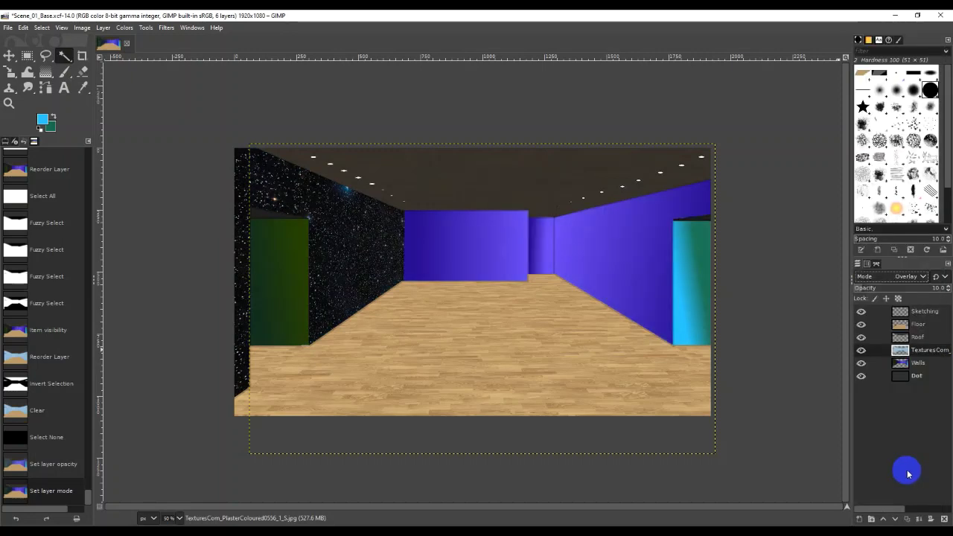
left_click(911, 277)
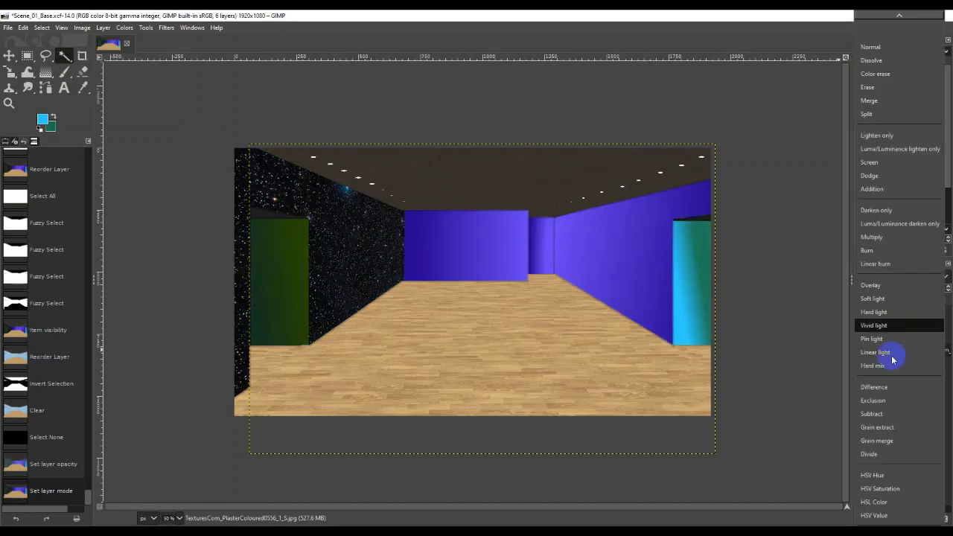
left_click(899, 237)
scroll(887, 279, "up", 1)
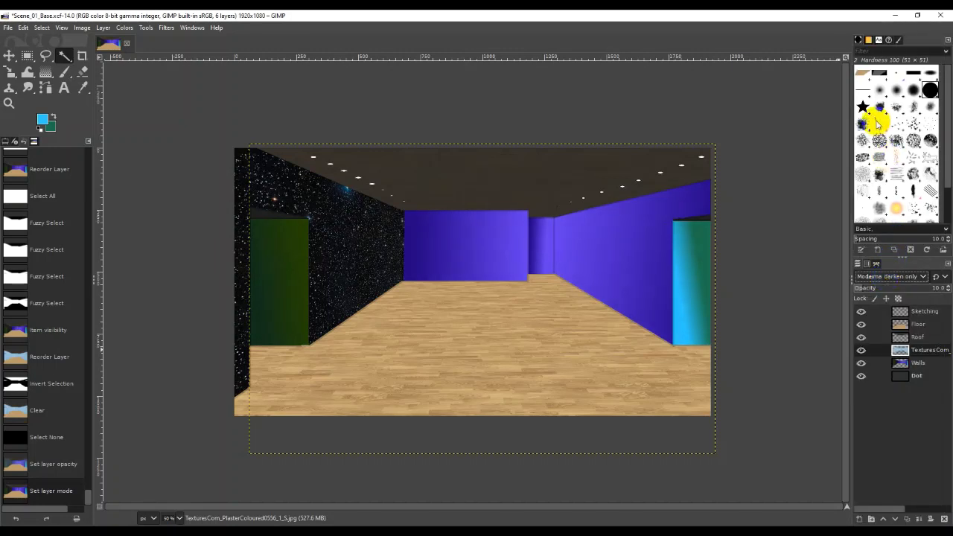
Set the plaster texture layer's blend mode to Normal
left_click(913, 277)
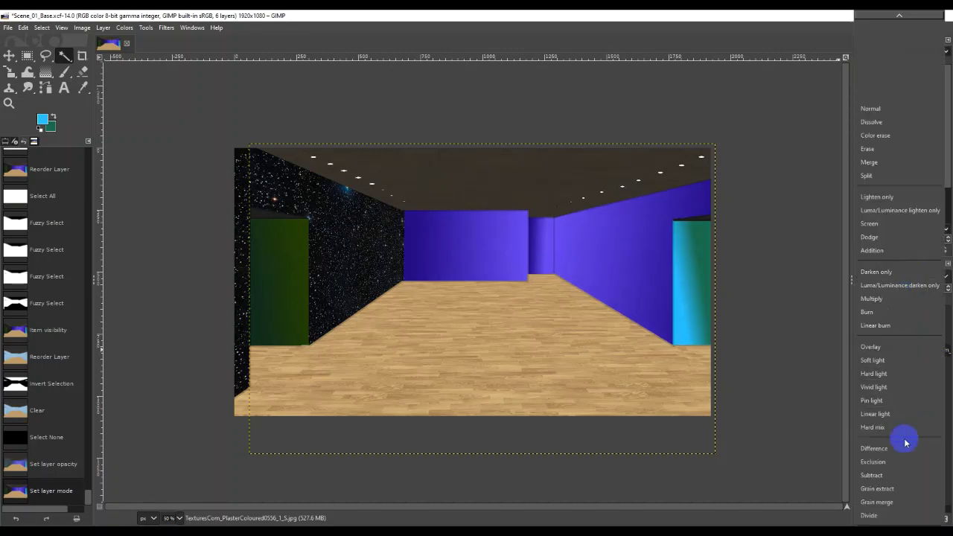
scroll(905, 460, "down", 3)
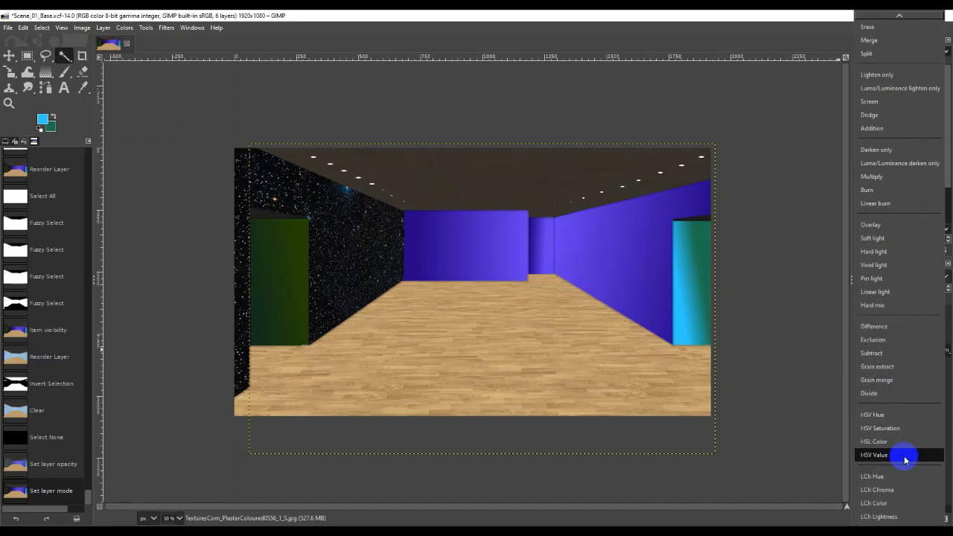
scroll(906, 460, "up", 2)
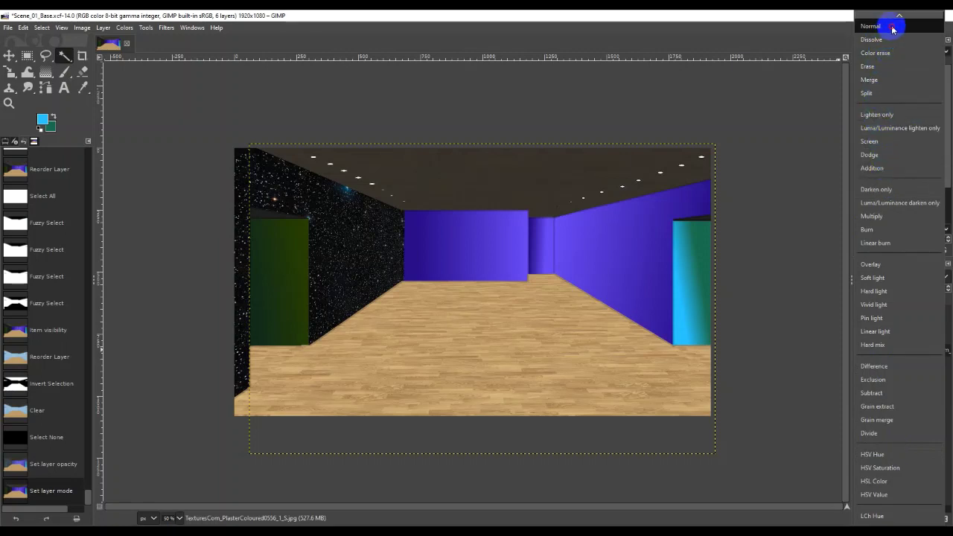
left_click(893, 29)
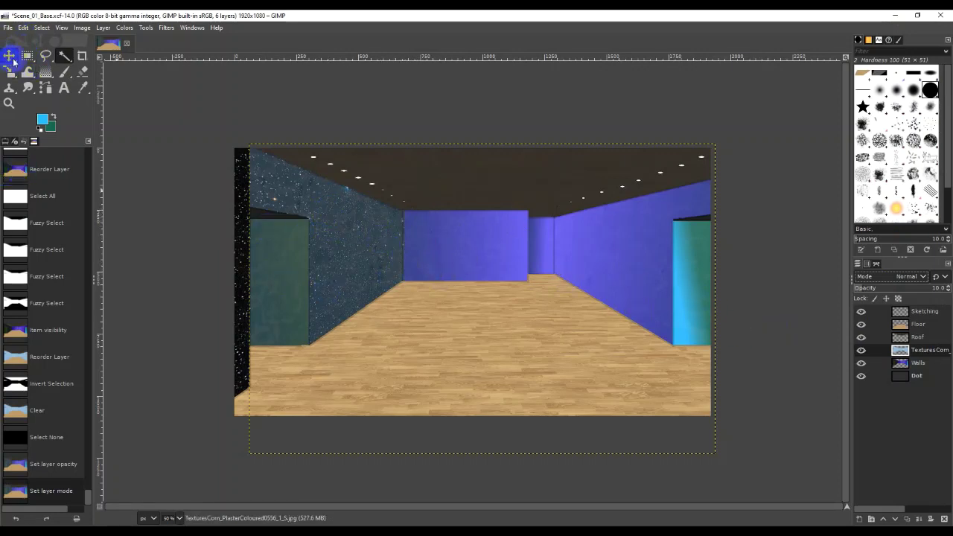
Outline the starry left wall with Free Select, following its ceiling and floor edges and leaving out the green panel and dark wedge
left_click(45, 56)
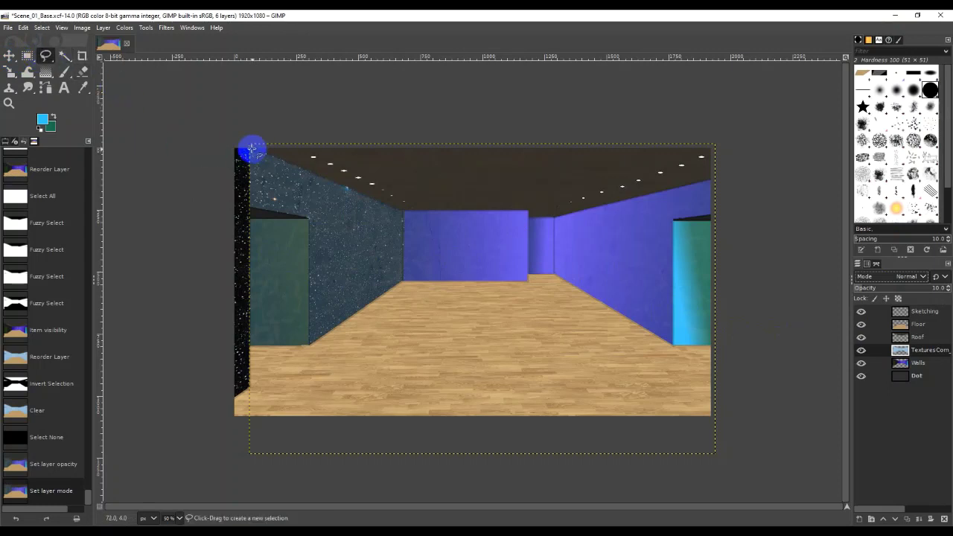
mouse_move(252, 149)
left_mouse_down()
mouse_move(300, 186)
mouse_move(383, 215)
mouse_move(230, 130)
mouse_move(255, 161)
mouse_move(402, 211)
left_mouse_up()
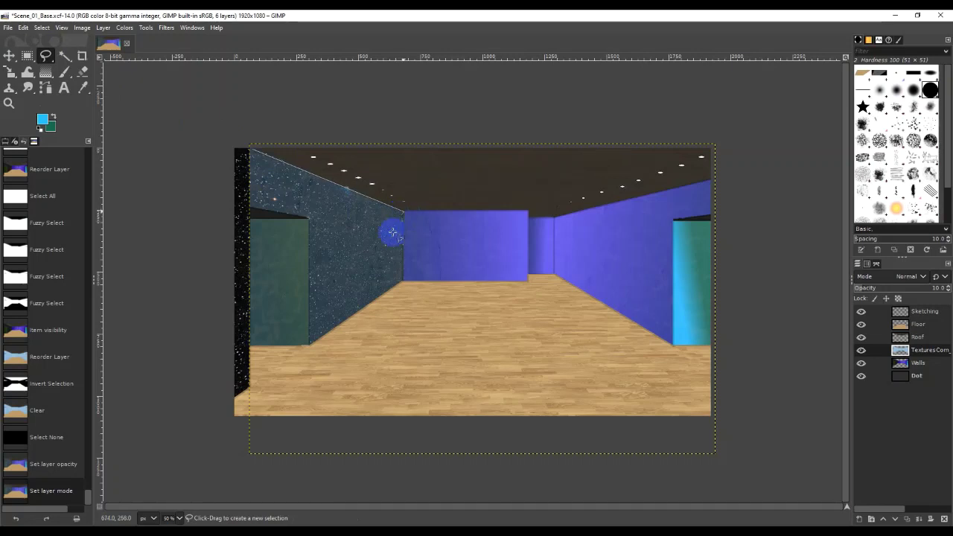
left_click(402, 280)
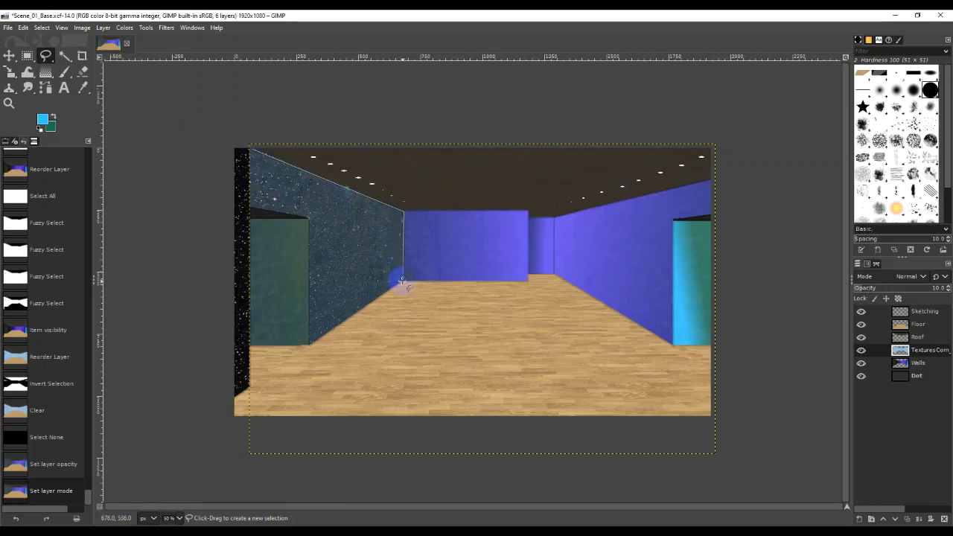
left_click(313, 342)
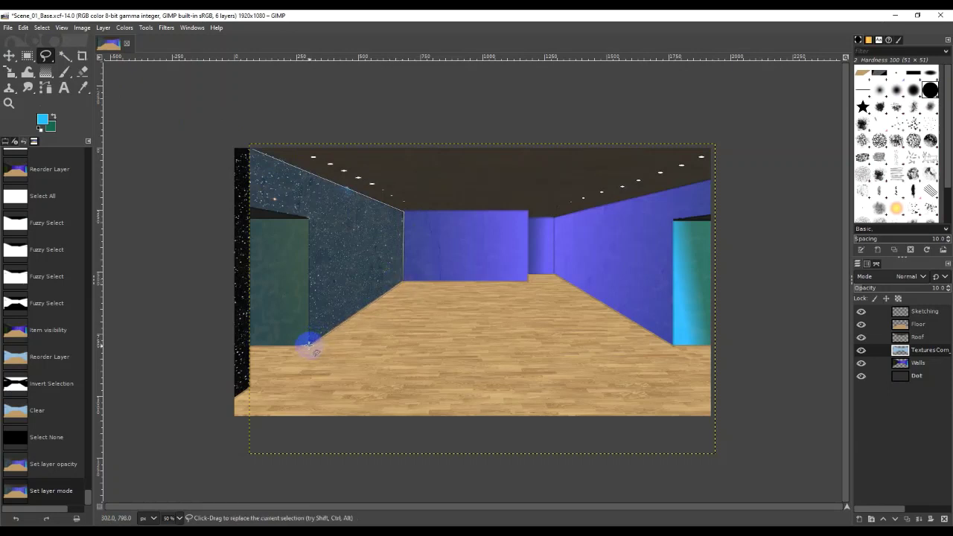
left_click(309, 218)
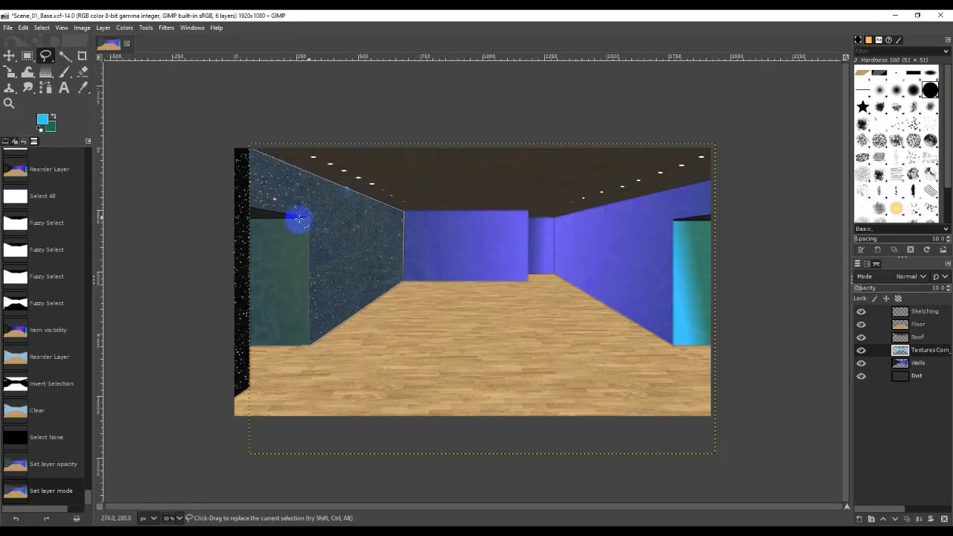
left_click(248, 206)
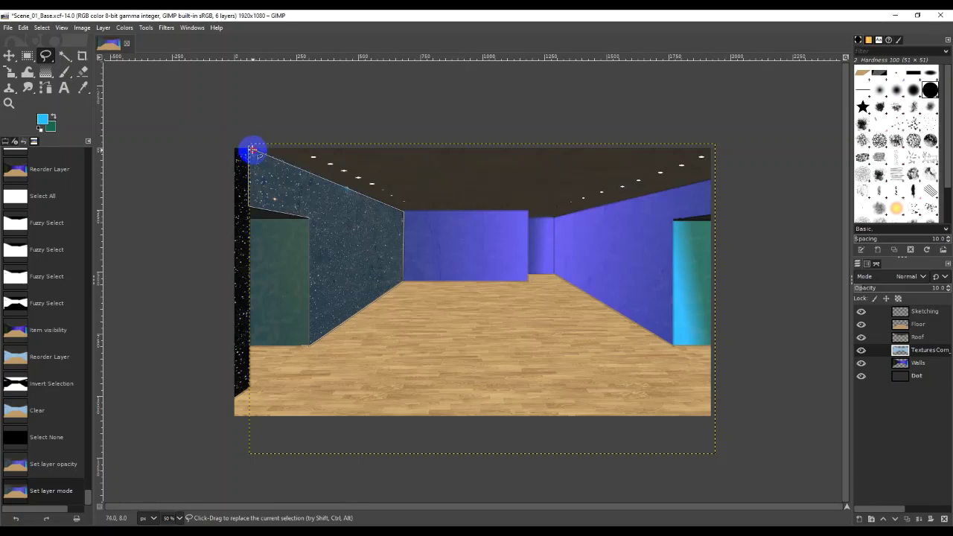
left_click(252, 151)
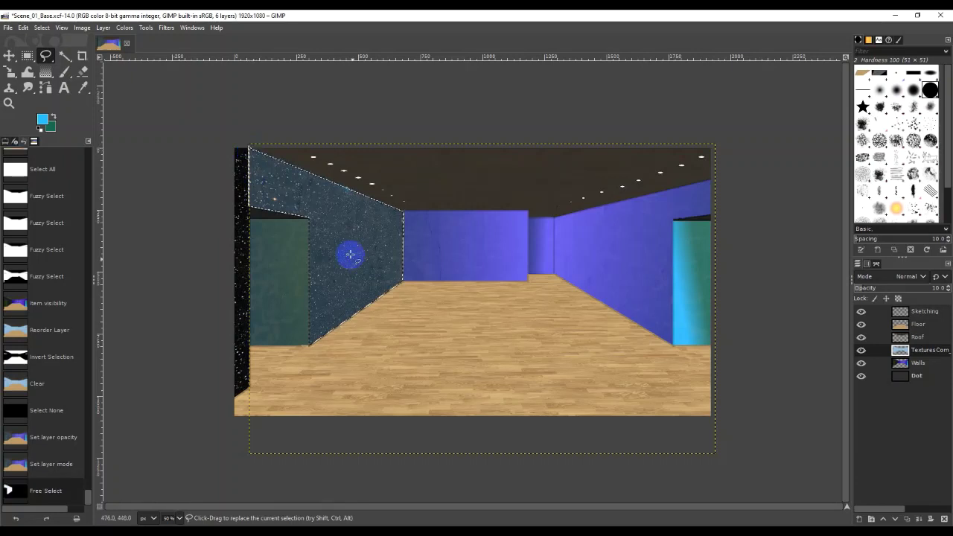
Clear the plaster texture layer inside the starry wall selection and deselect everything
left_click(383, 283)
left_click(885, 363)
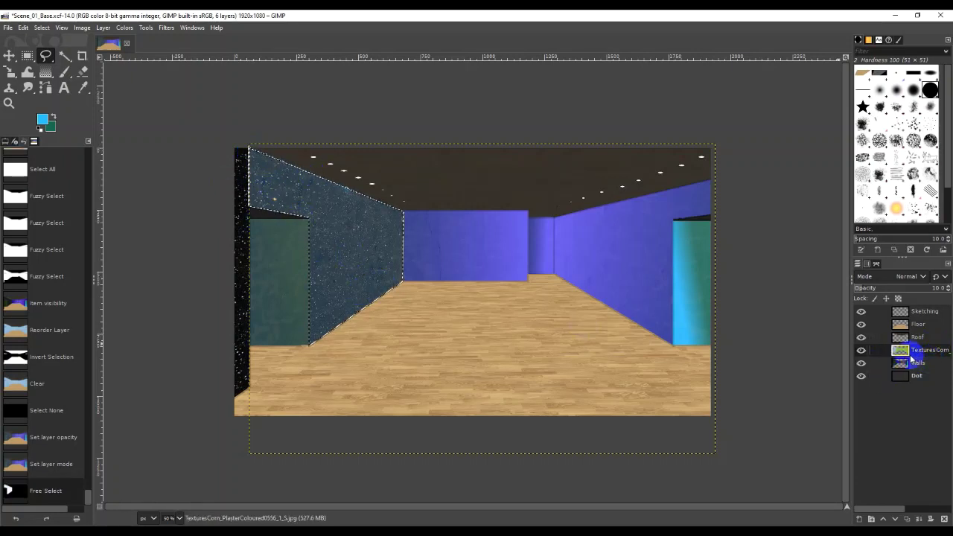
key("Delete")
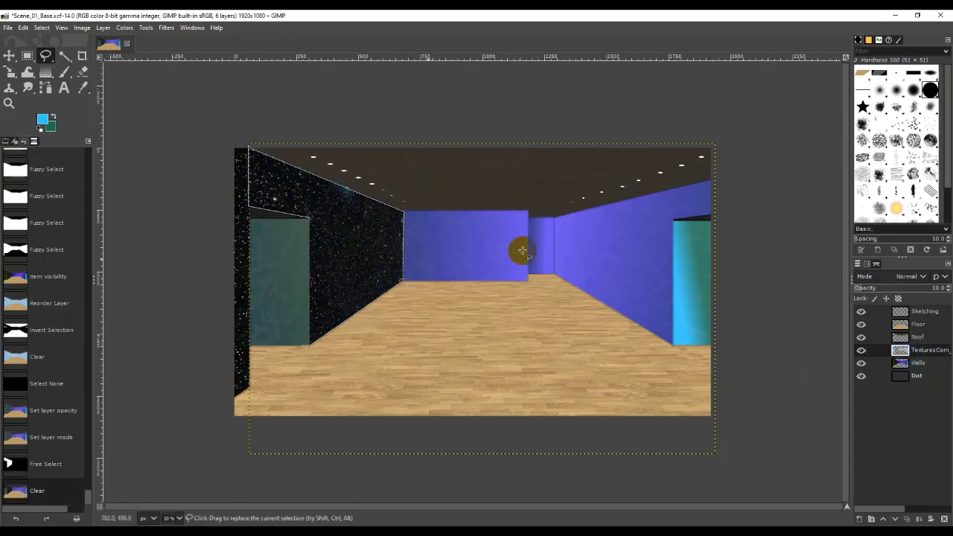
left_click(495, 240)
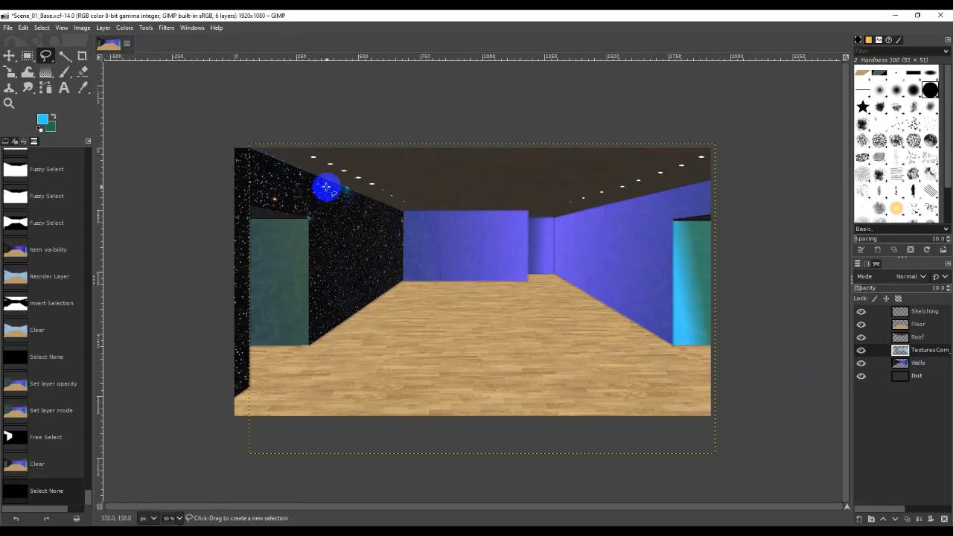
Free-select the narrow ceiling strip along the starry wall's upper edge and clear the plaster texture there
left_click(249, 152)
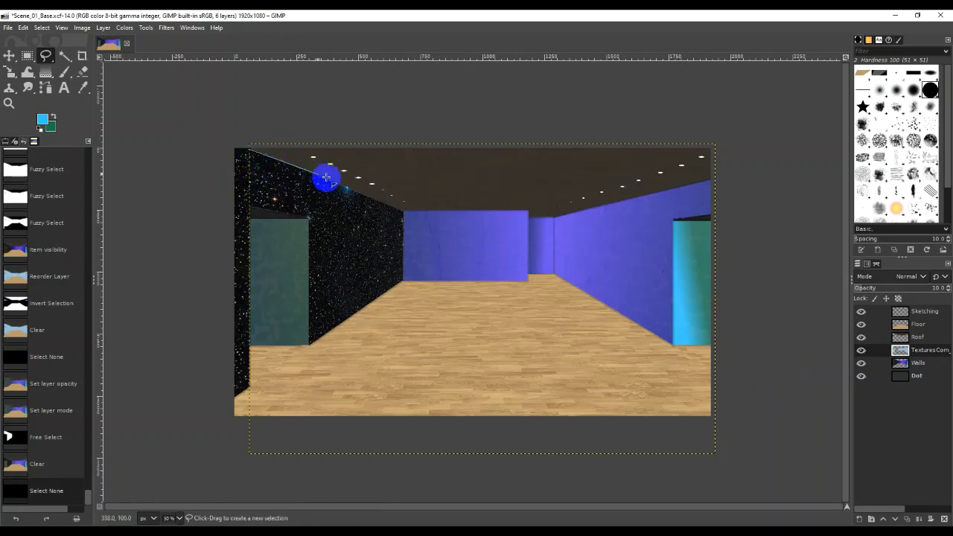
left_click(404, 213)
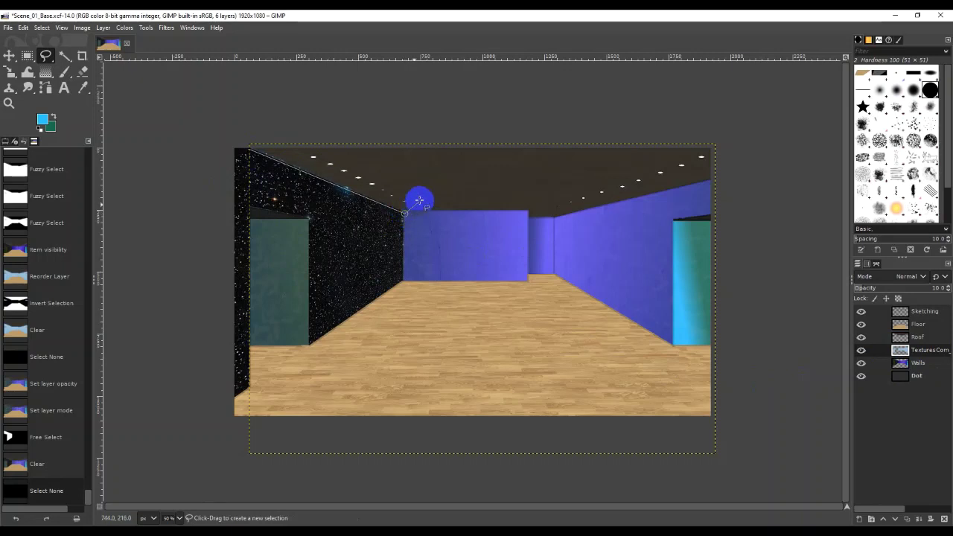
left_click(419, 200)
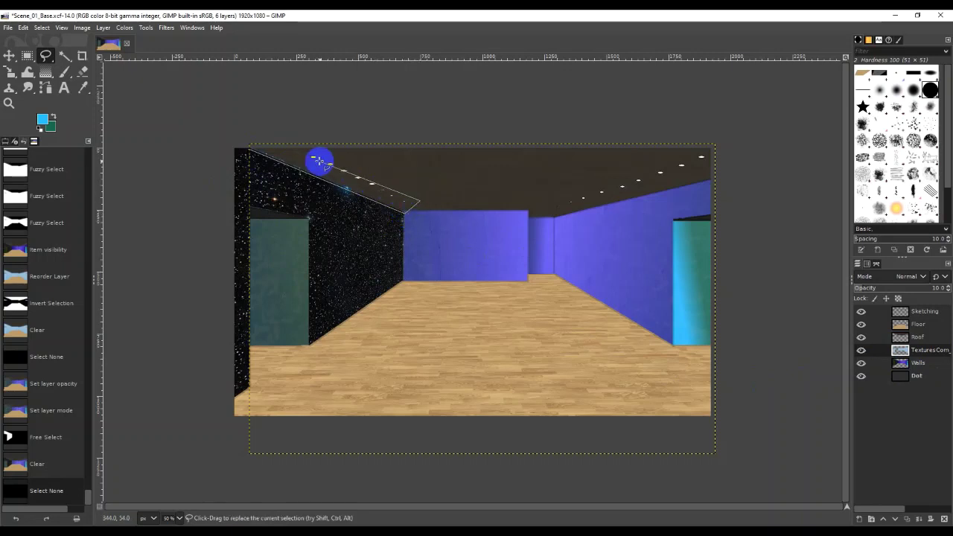
double_click(248, 148)
key("Delete")
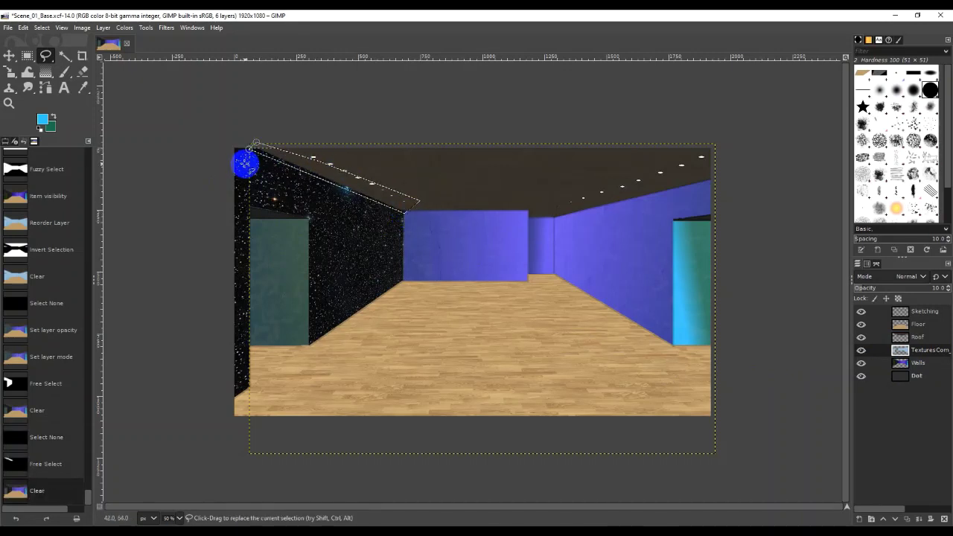
key("ctrl+d")
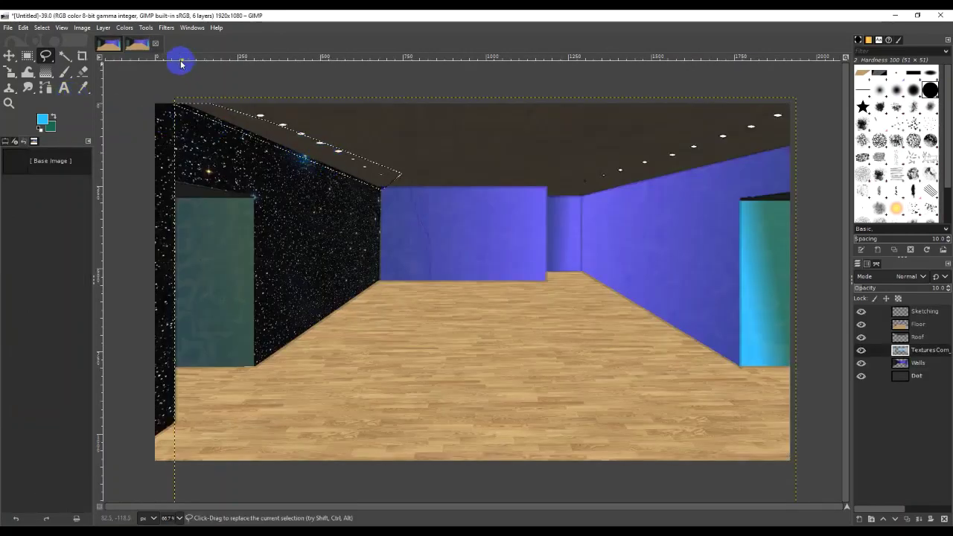
left_click(156, 47)
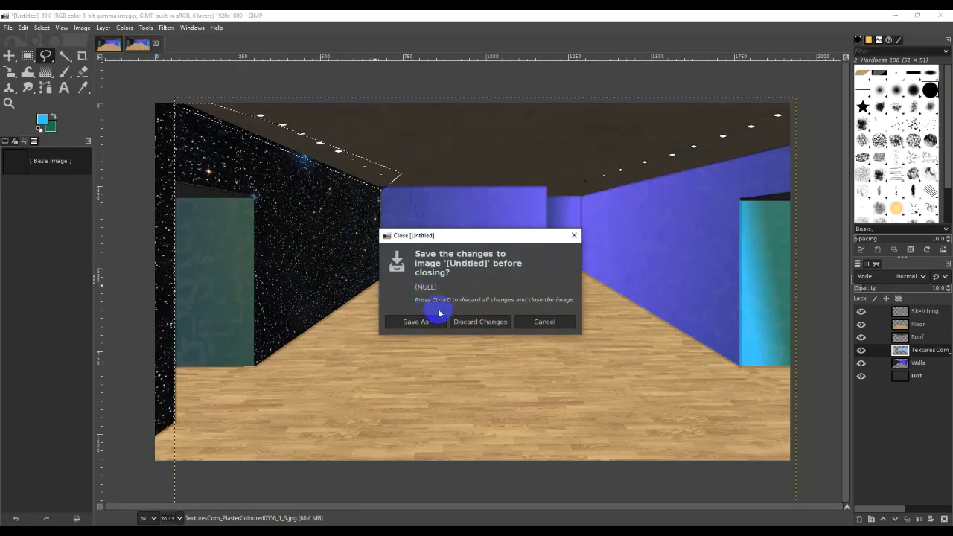
left_click(544, 321)
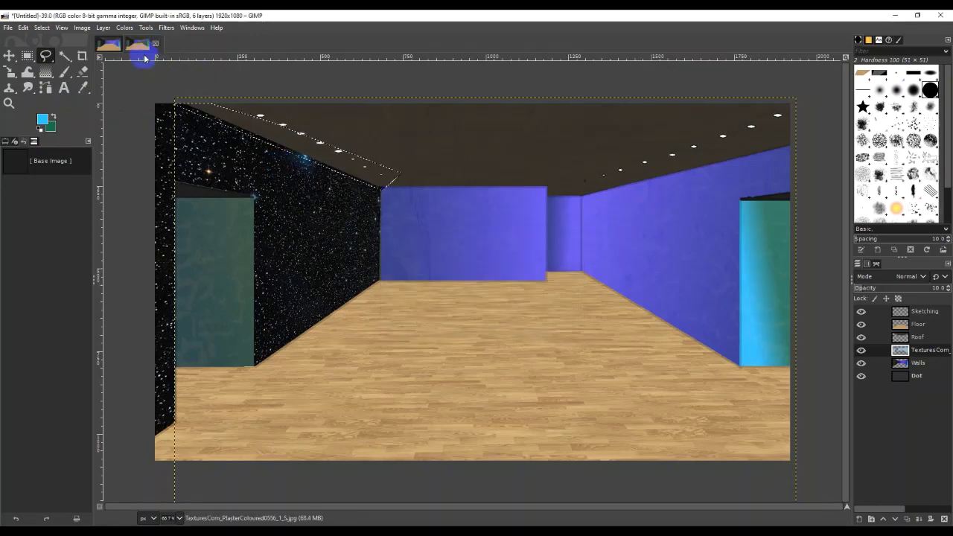
left_click(110, 45)
left_click(153, 45)
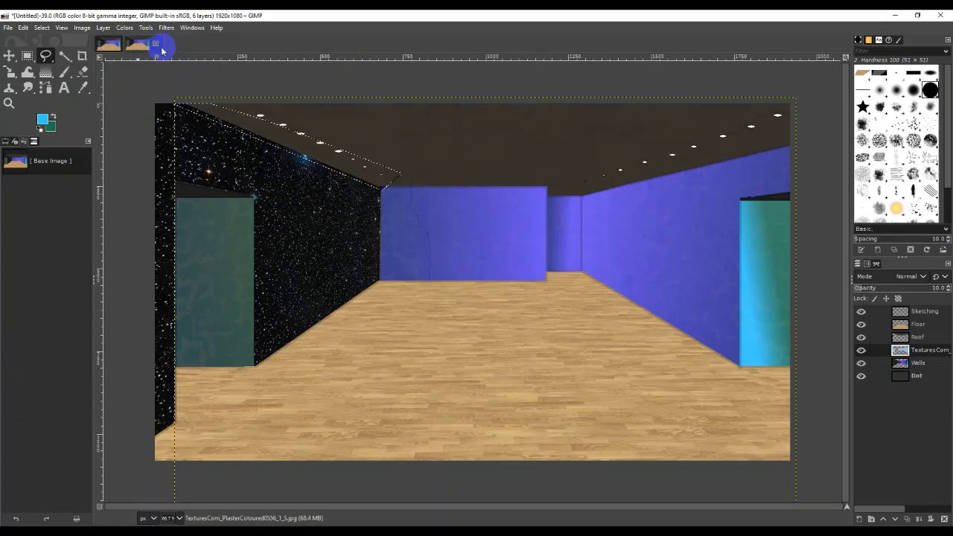
left_click(156, 43)
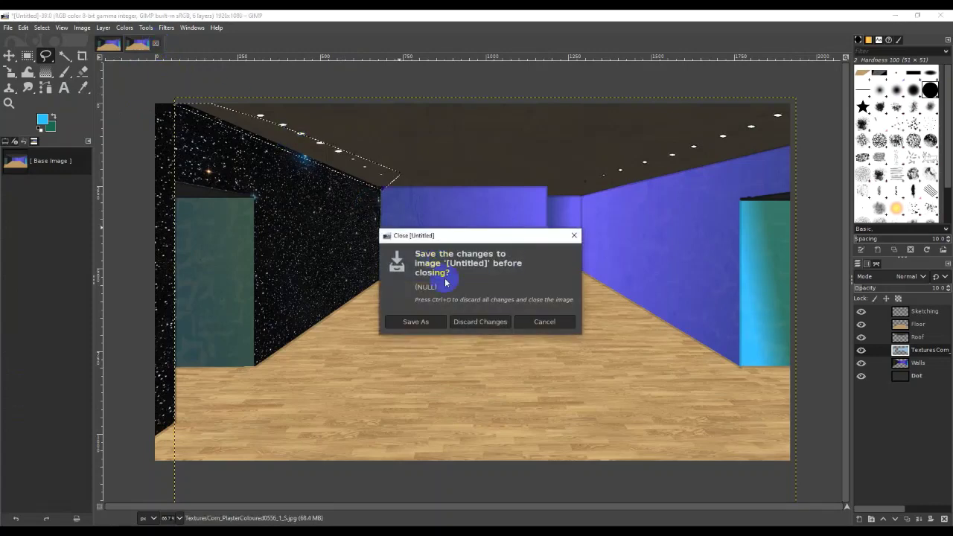
left_click(478, 321)
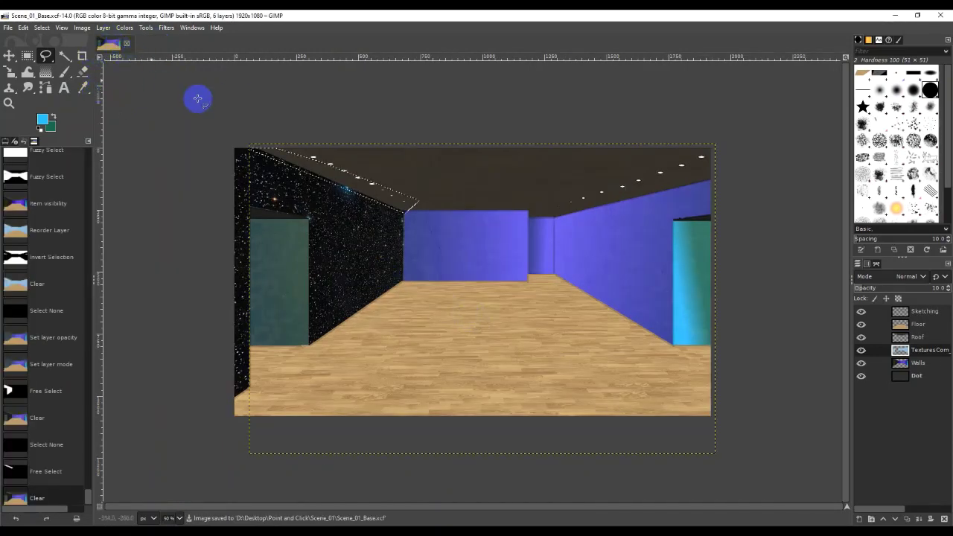
Deselect everything and add a transparent 1920 x 1080 layer named Shadow directly above the plaster texture layer
key("ctrl+shift+a")
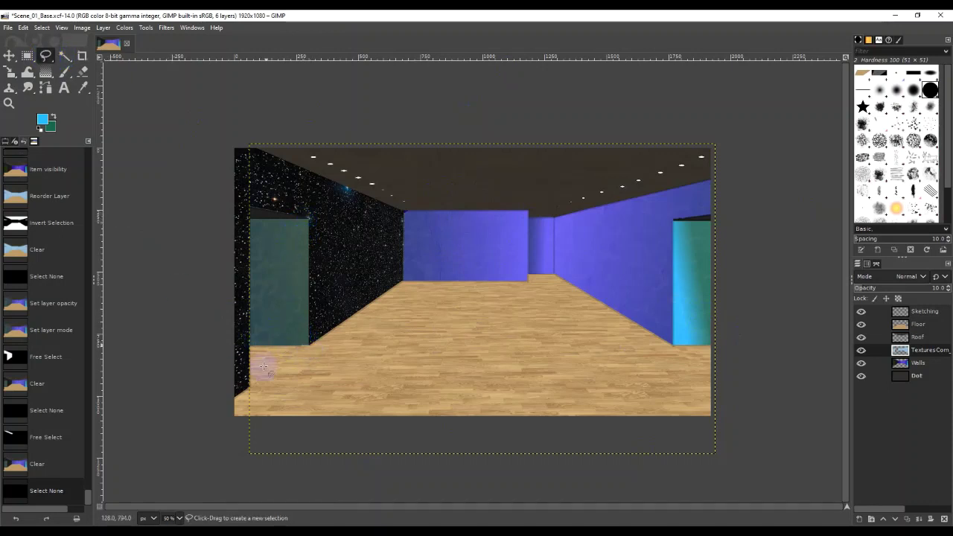
left_click(246, 380)
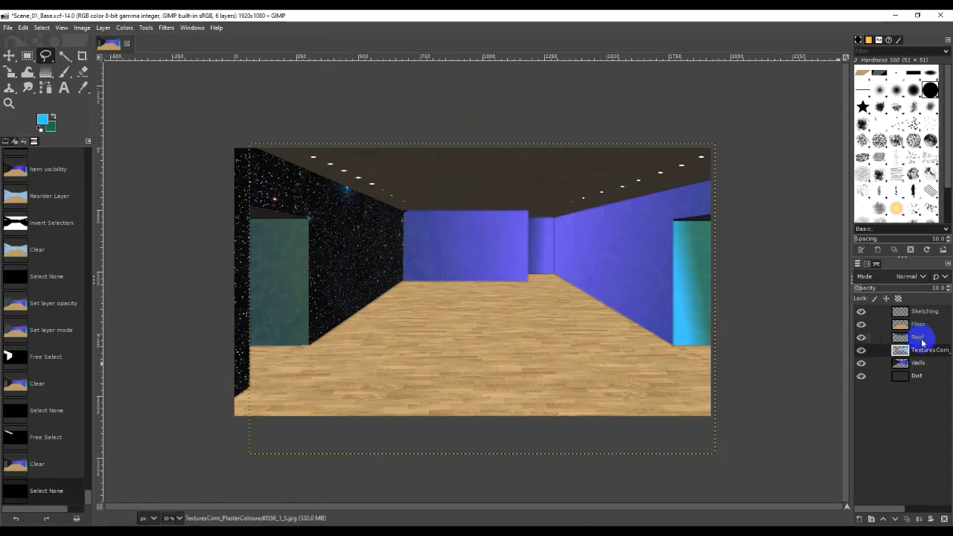
left_click(862, 520)
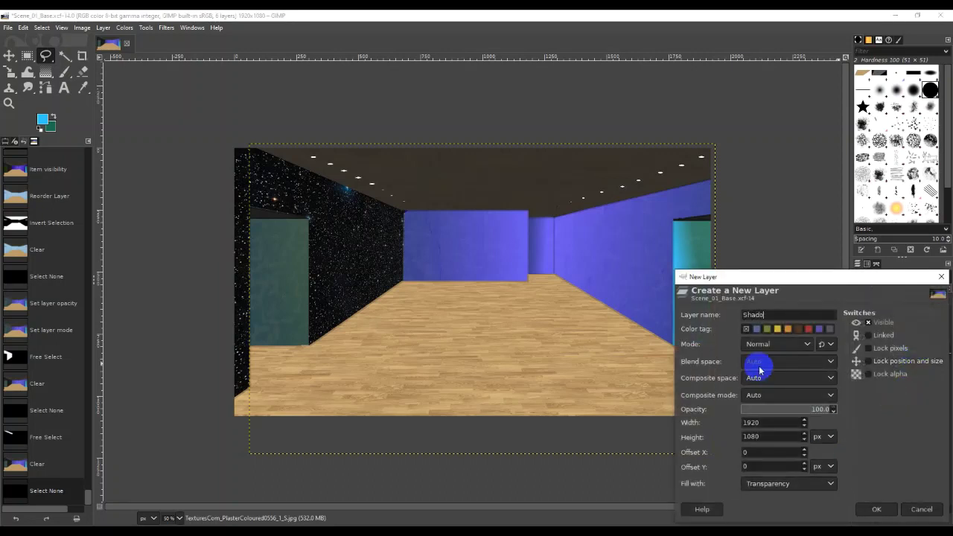
key("Return")
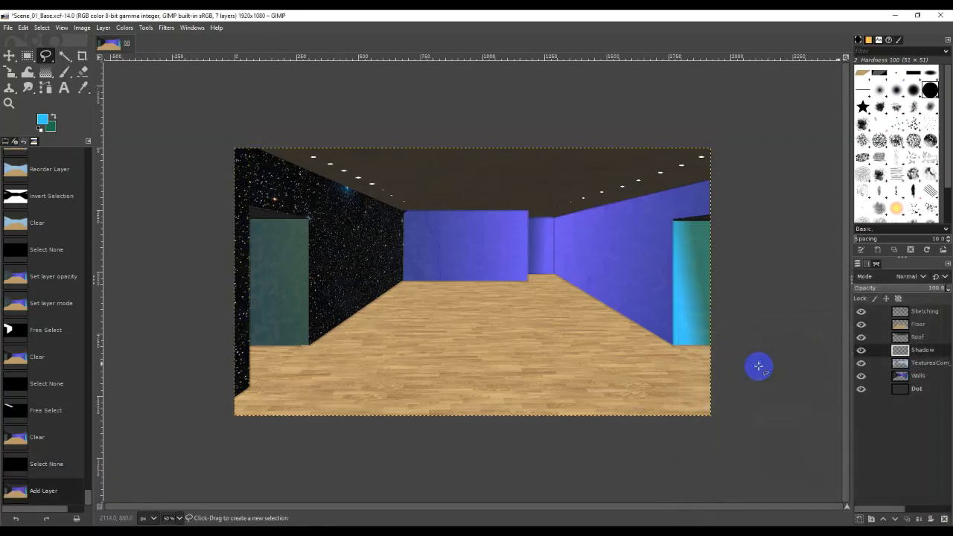
Free-select the triangular floor area between the green left panel's base and the starry strip at the image's left edge
left_click_drag(311, 341, 308, 346)
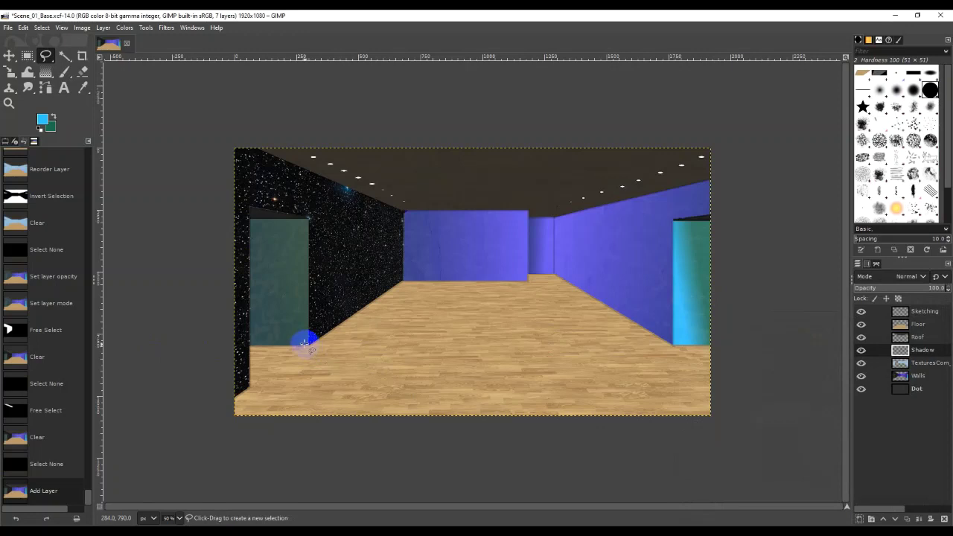
mouse_move(301, 343)
left_mouse_down()
mouse_move(246, 380)
mouse_move(249, 341)
mouse_move(300, 344)
left_mouse_up()
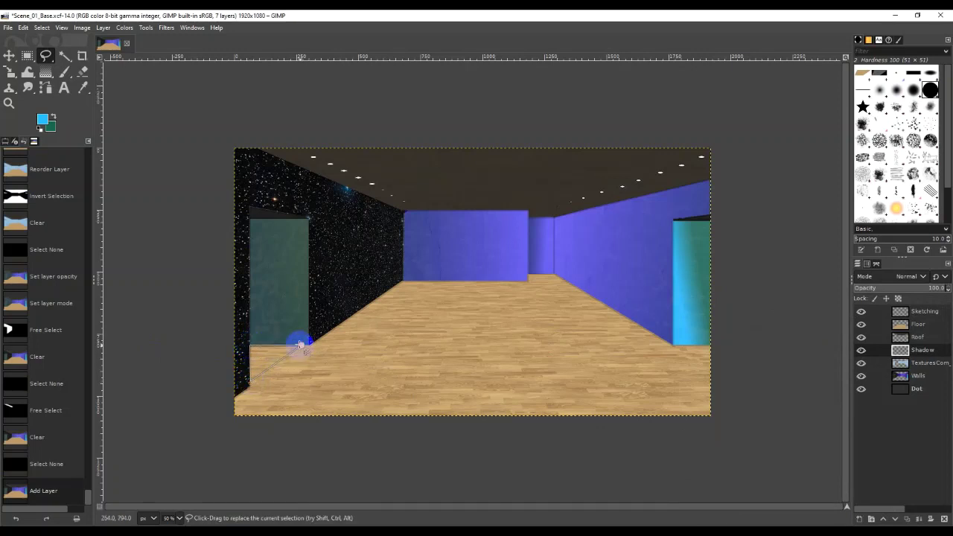
key("Return")
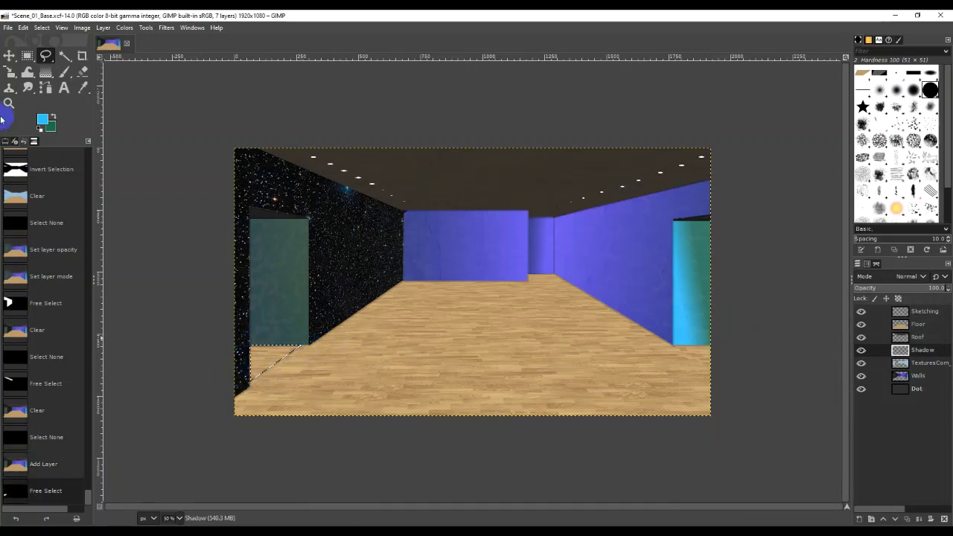
Set the foreground colour to dark grey 4b4b4b and bucket-fill the triangular floor selection with it on the Shadow layer
left_click(42, 119)
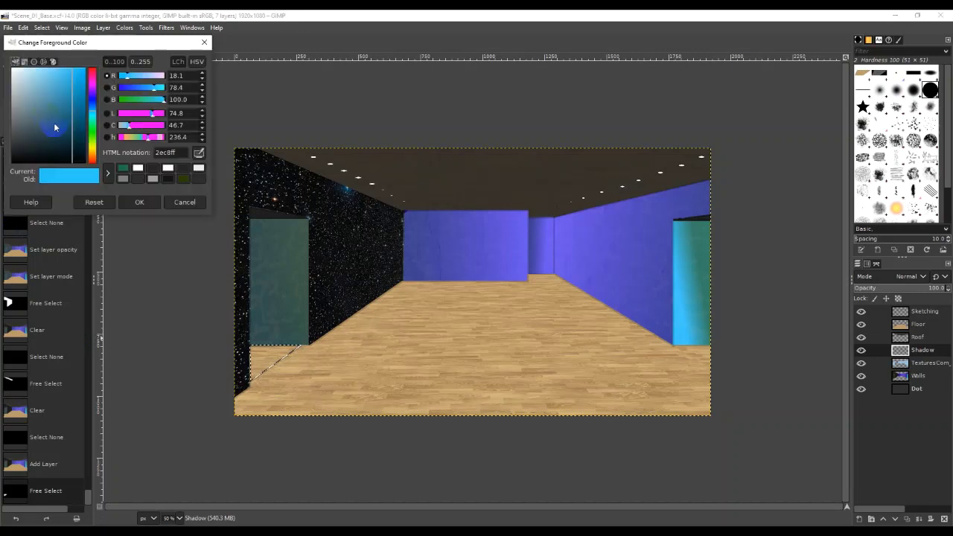
left_click(13, 135)
left_click_drag(14, 135, 4, 135)
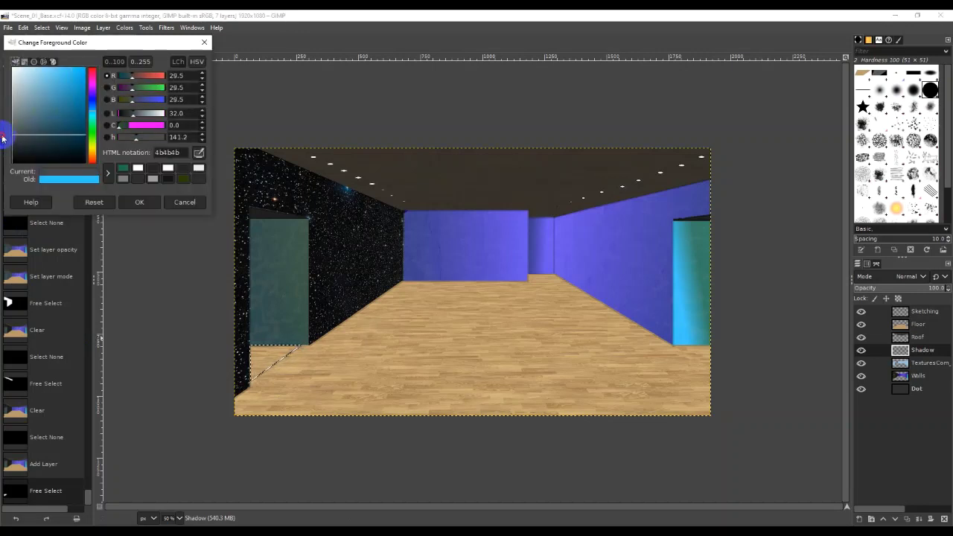
left_click(125, 200)
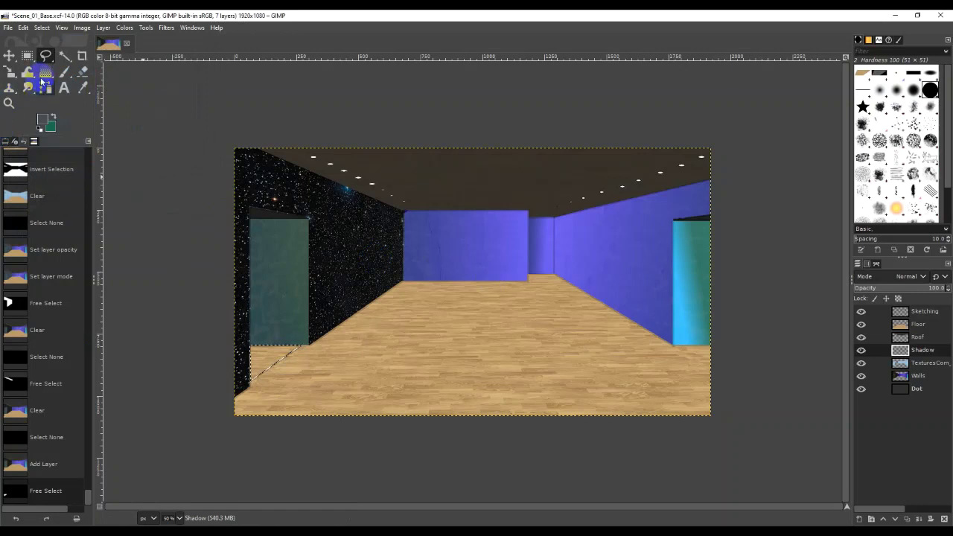
left_click(45, 74)
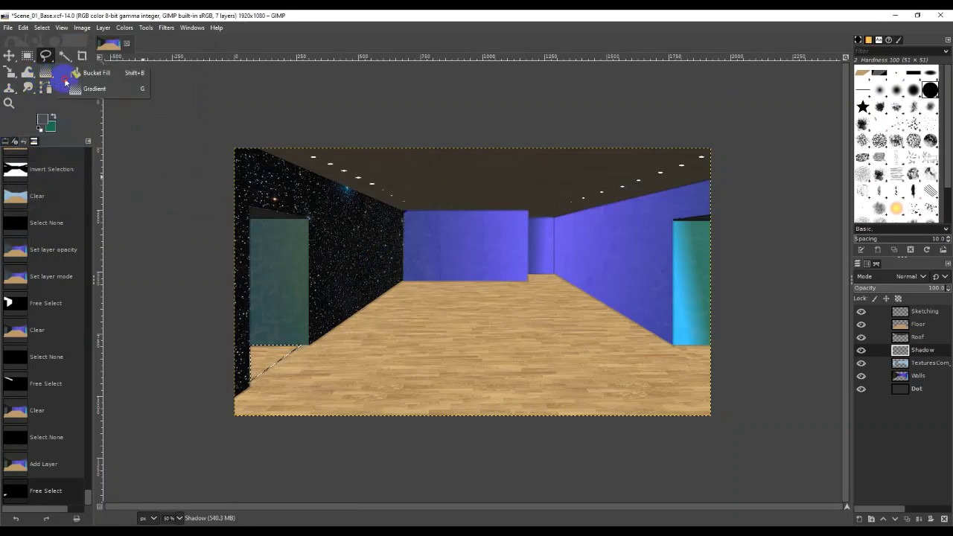
left_click(265, 360)
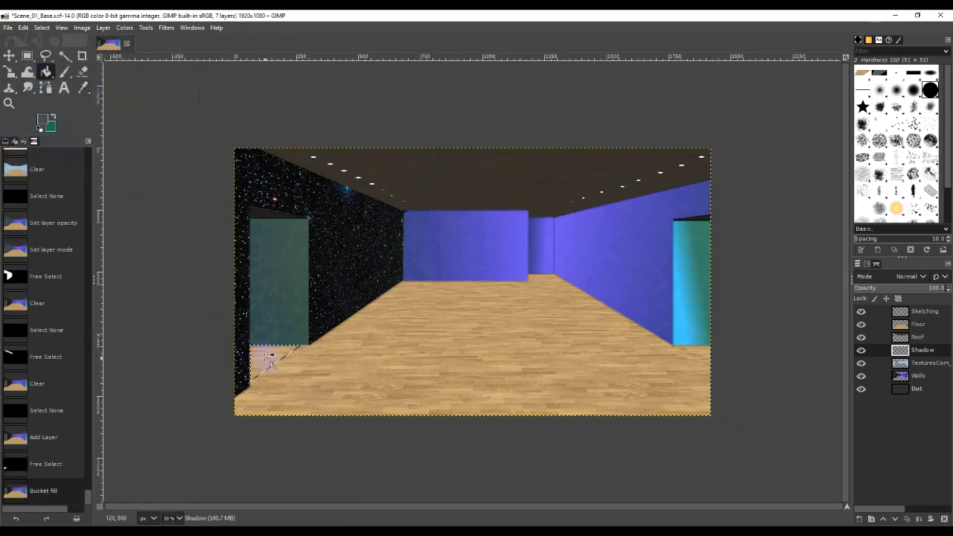
Move the Shadow layer directly above the Floor layer and select the entire canvas
left_click_drag(912, 350, 927, 324)
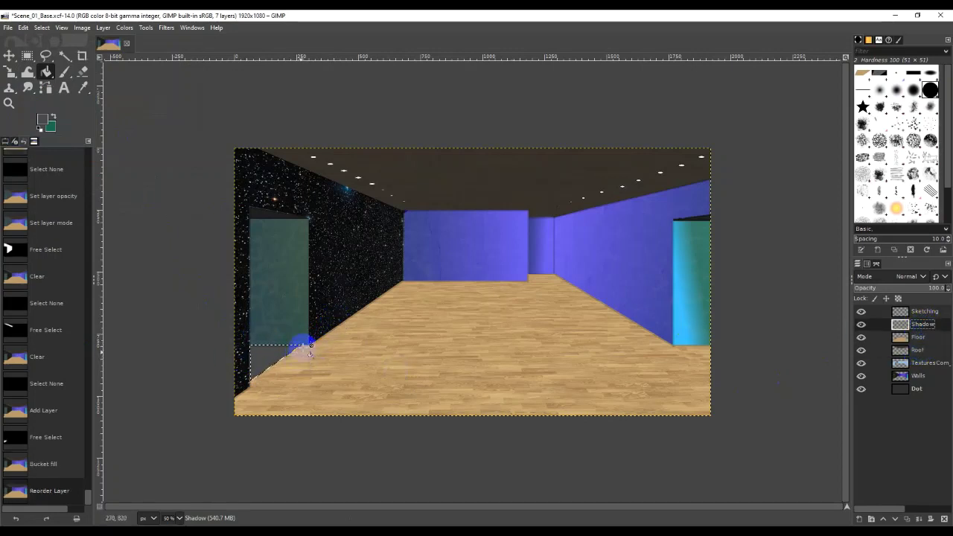
left_click(64, 72)
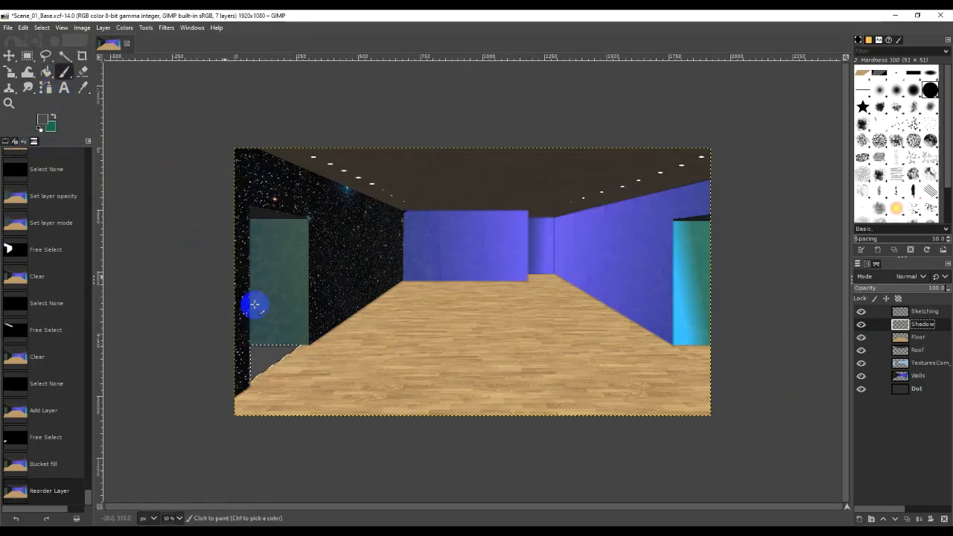
key("ctrl+a")
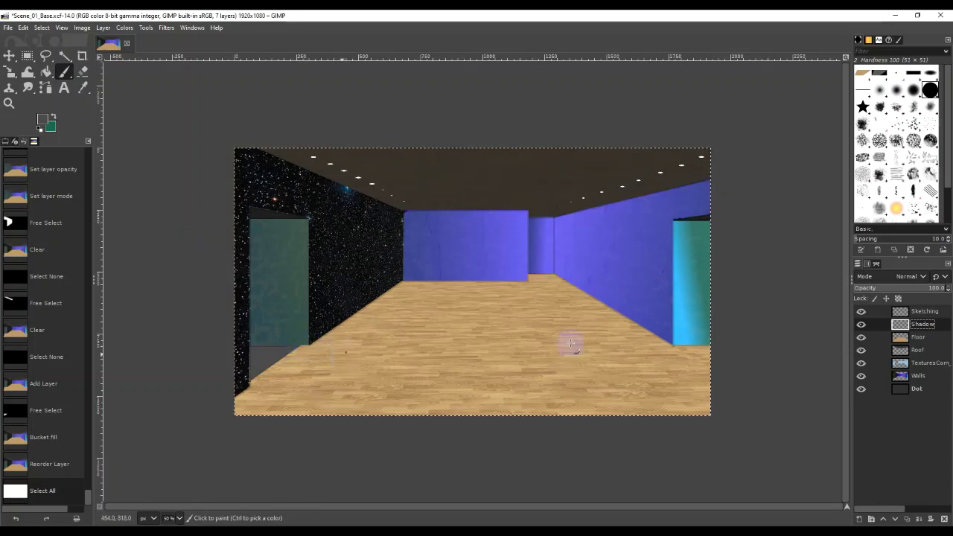
Set the Shadow layer's blend mode to Multiply and its opacity to 50
left_click(909, 276)
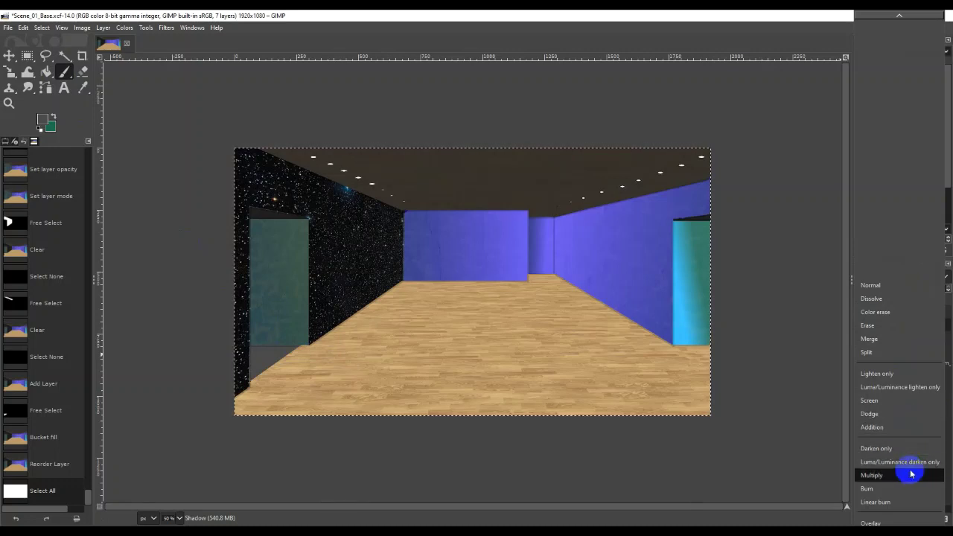
left_click(911, 475)
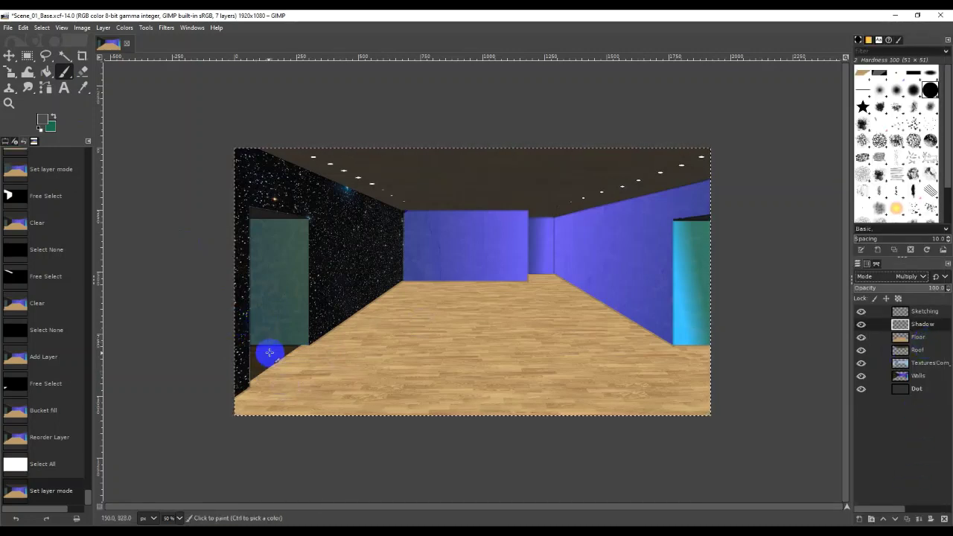
left_click(937, 288)
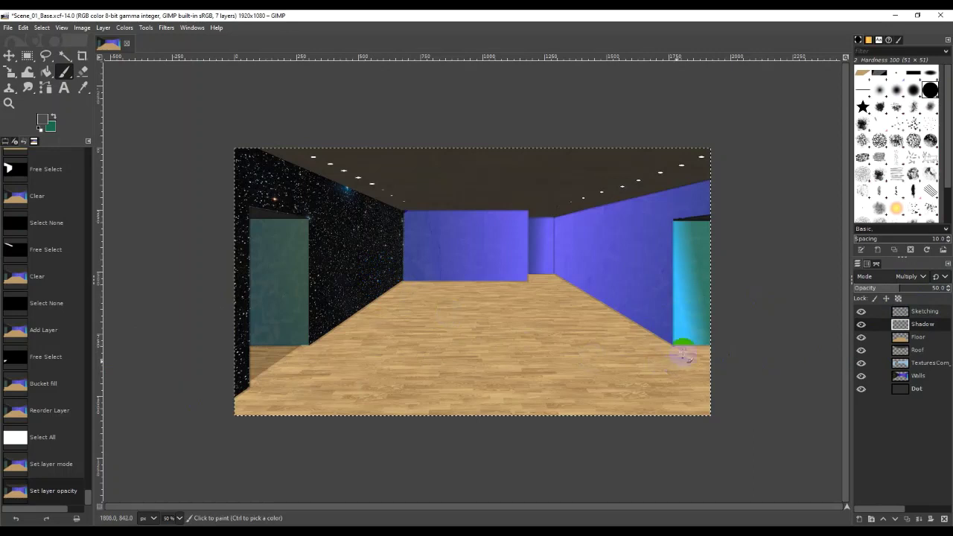
Free-select the small triangular floor area beneath the blue-green panel at the image's right edge
left_click(45, 56)
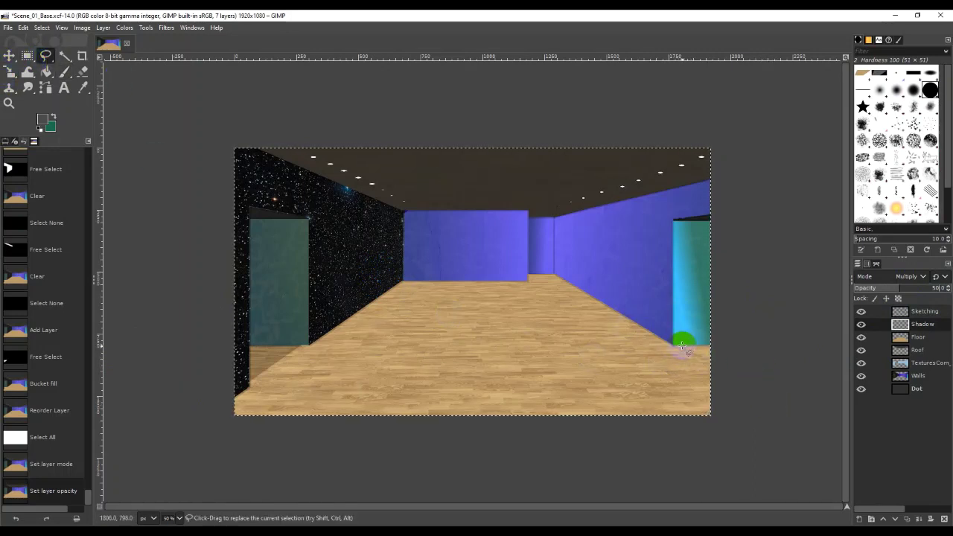
left_click(649, 188)
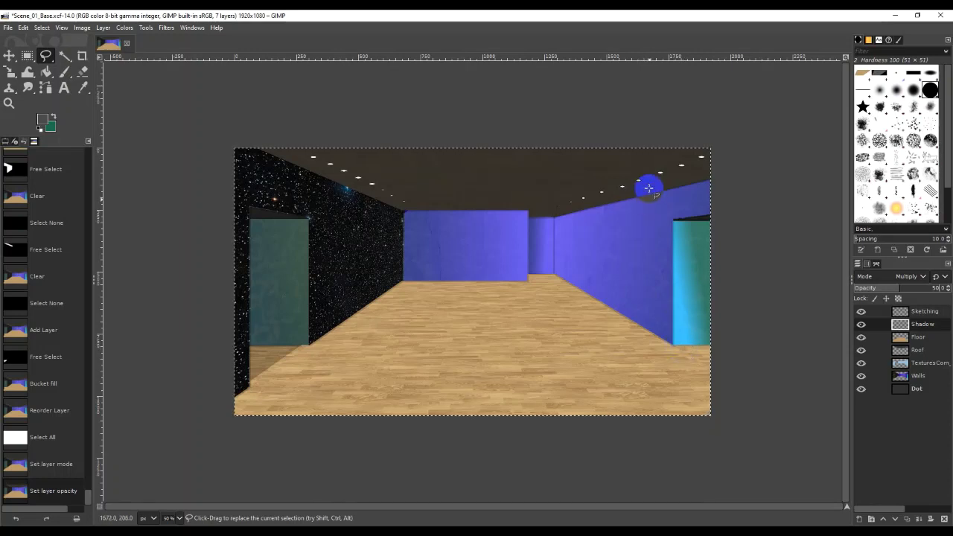
left_click(682, 224)
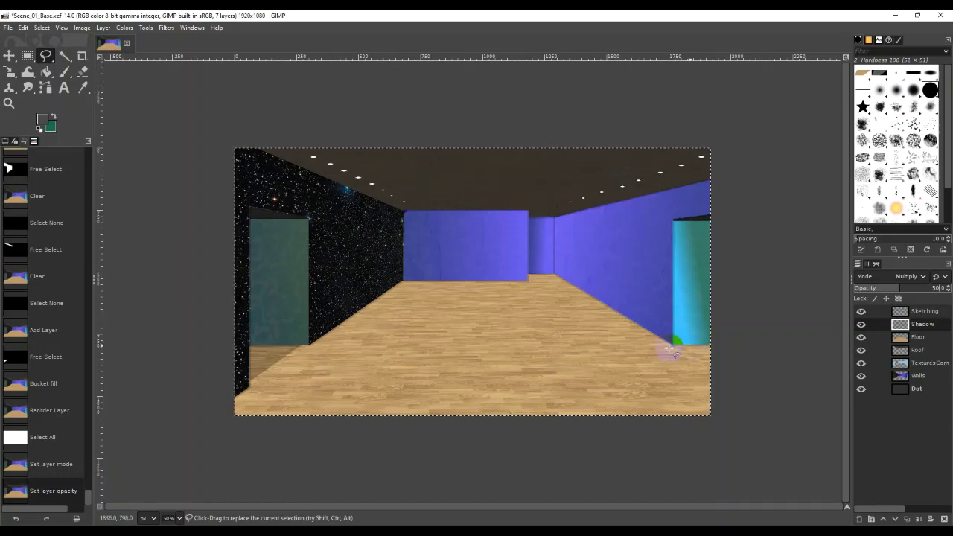
left_click(720, 346)
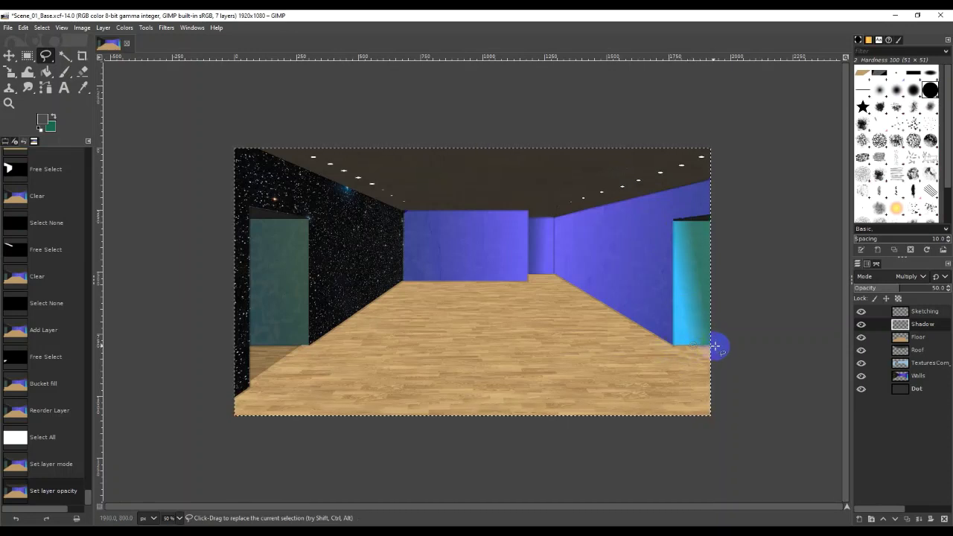
left_click(720, 371)
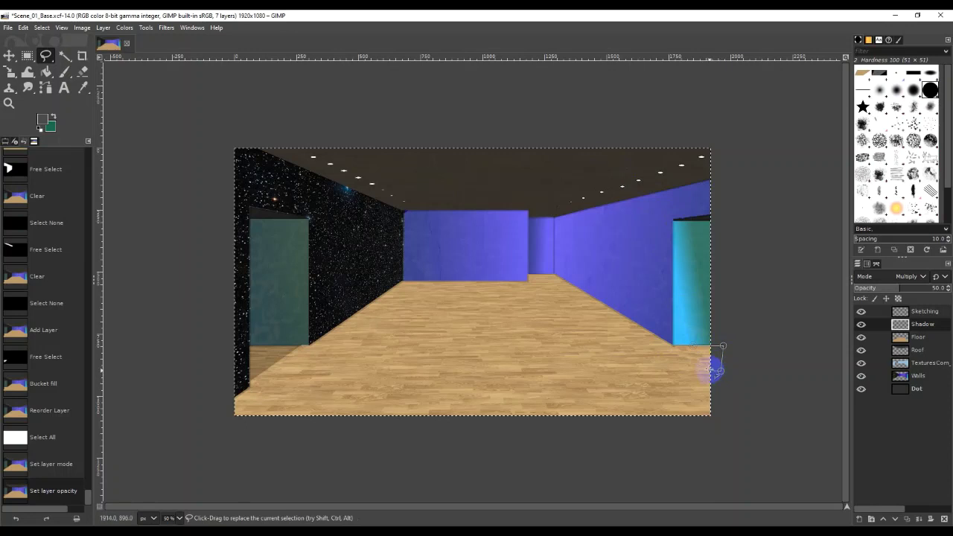
left_click(694, 346)
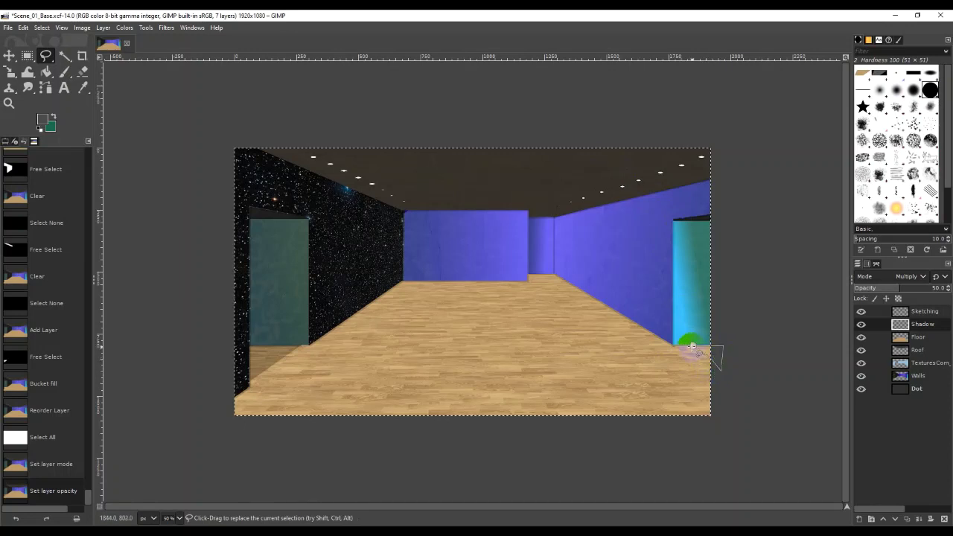
key("Return")
Apply a foreground-to-background gradient to the small triangular floor selection on the Shadow layer, undoing the accidental deselection
key("g")
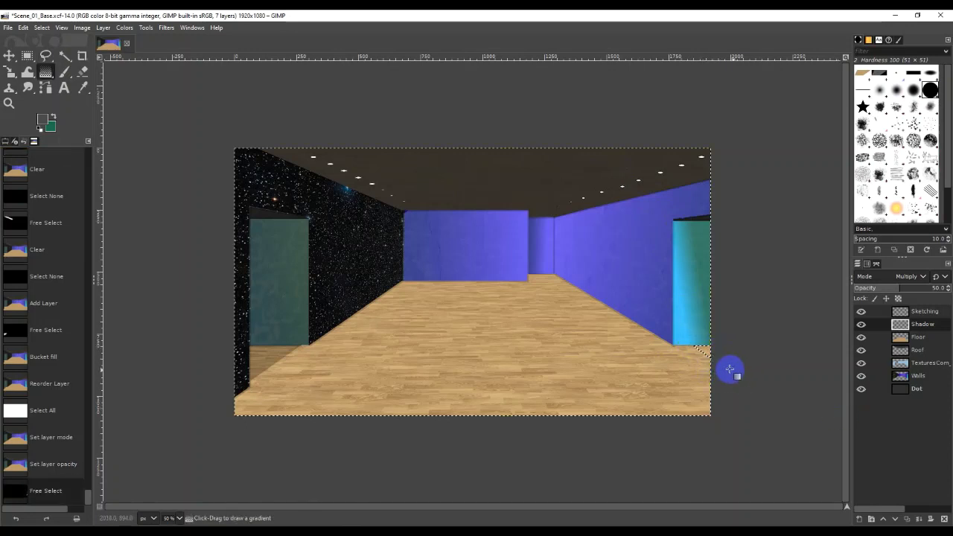
left_click(706, 351)
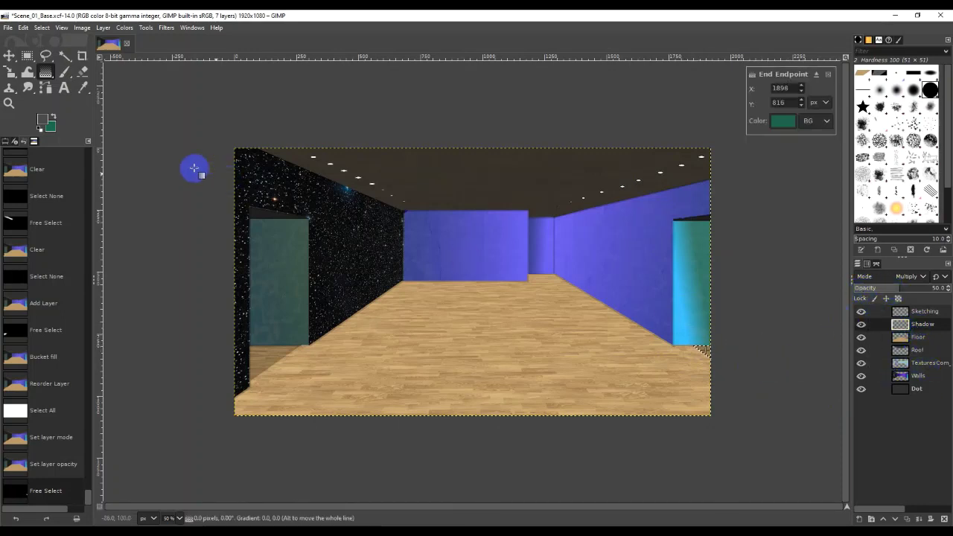
key("ctrl+shift+a")
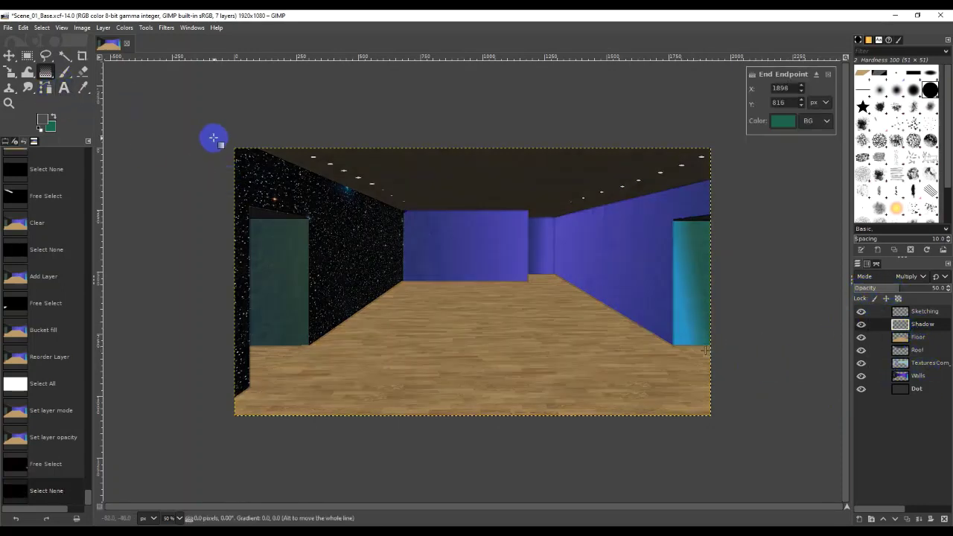
key("ctrl+z")
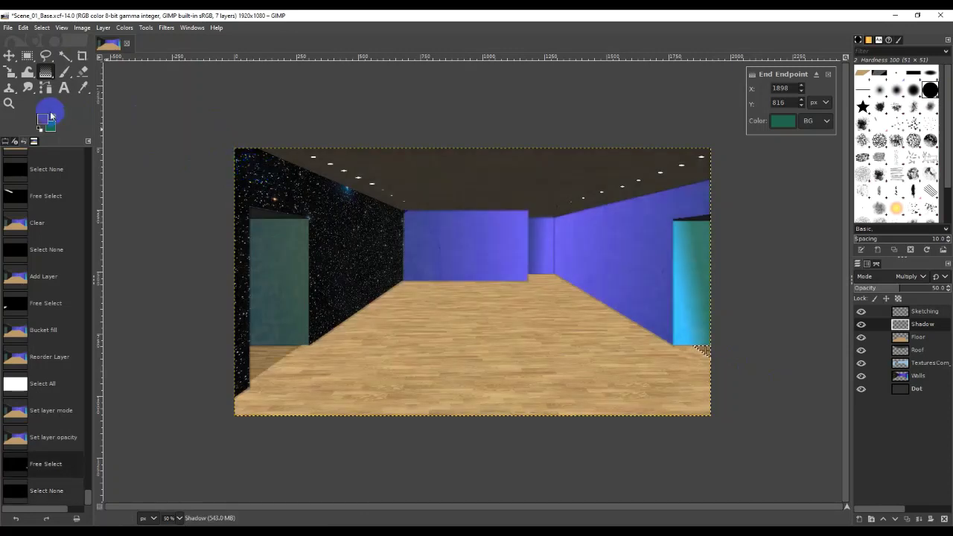
left_click(9, 55)
left_click_drag(751, 362, 531, 280)
key("ctrl+z")
key("ctrl+y")
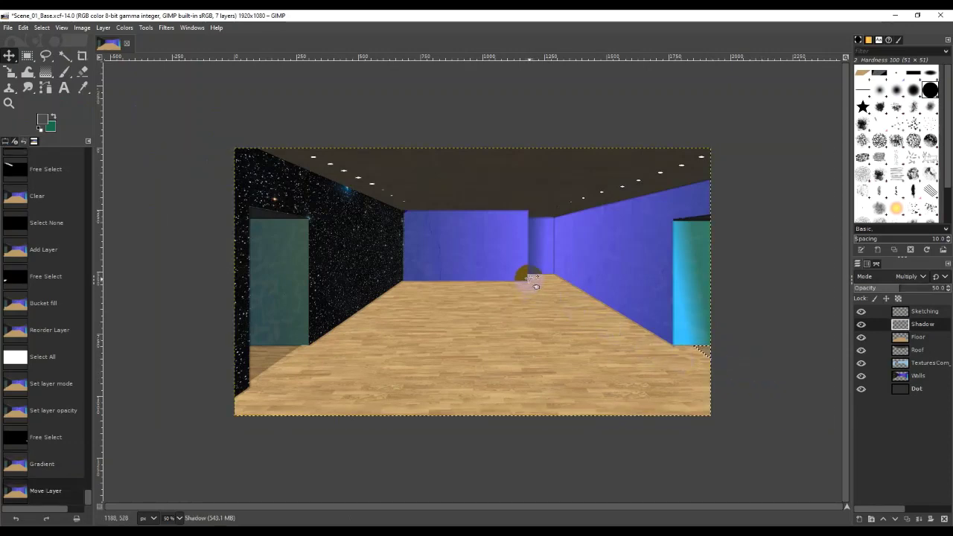
Free-select the small floor patch in the recess beside the blue back wall and bucket-fill it with the dark grey
key("f")
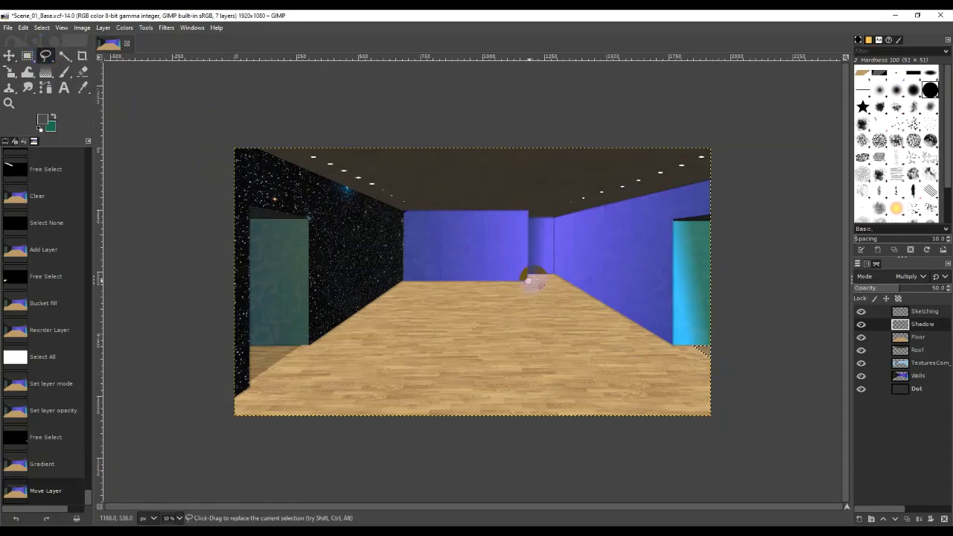
left_click_drag(541, 283, 551, 275)
left_click_drag(526, 282, 561, 275)
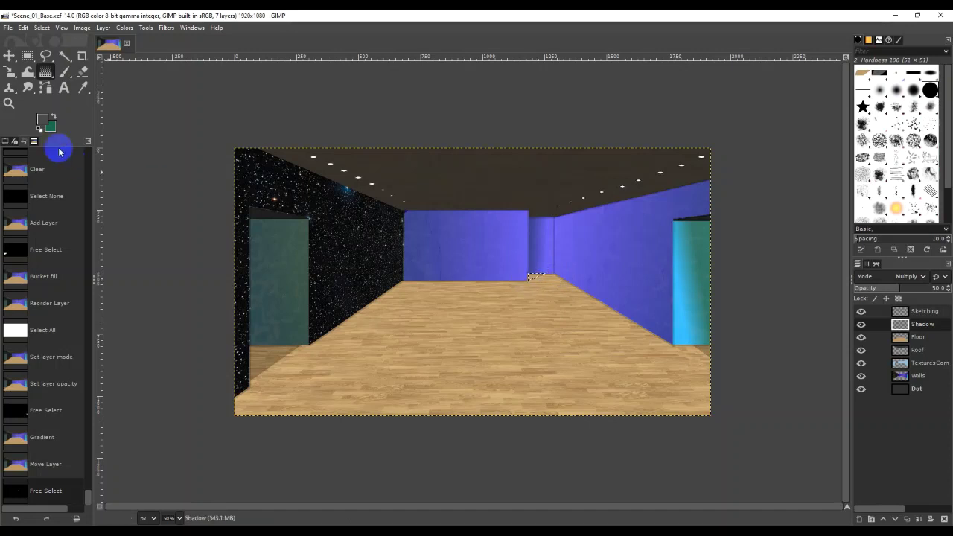
left_click_drag(45, 75, 96, 74)
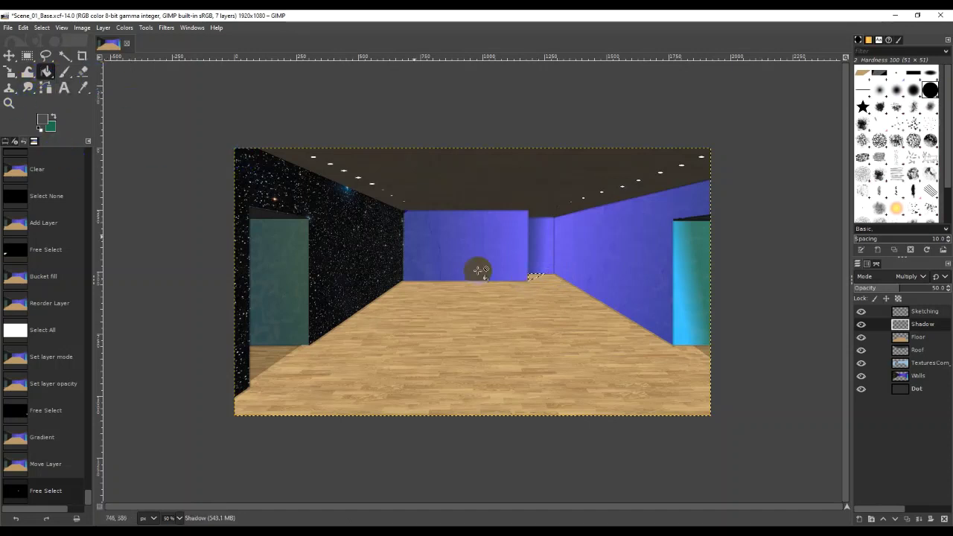
left_click(582, 280)
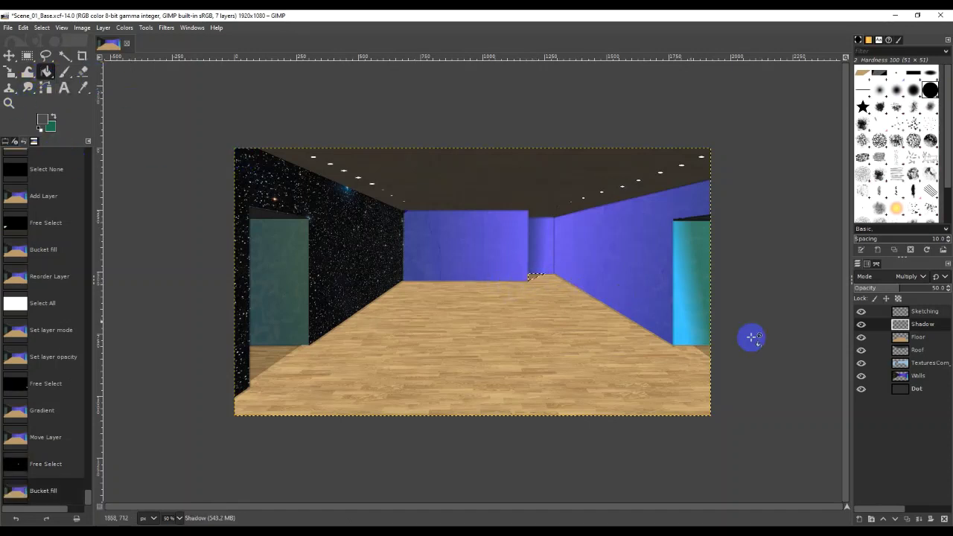
Apply a Gaussian Blur with linked horizontal and vertical sizes to the recess shadow on the Shadow layer, trying sizes such as 13.50 and 38.50
left_click(9, 55)
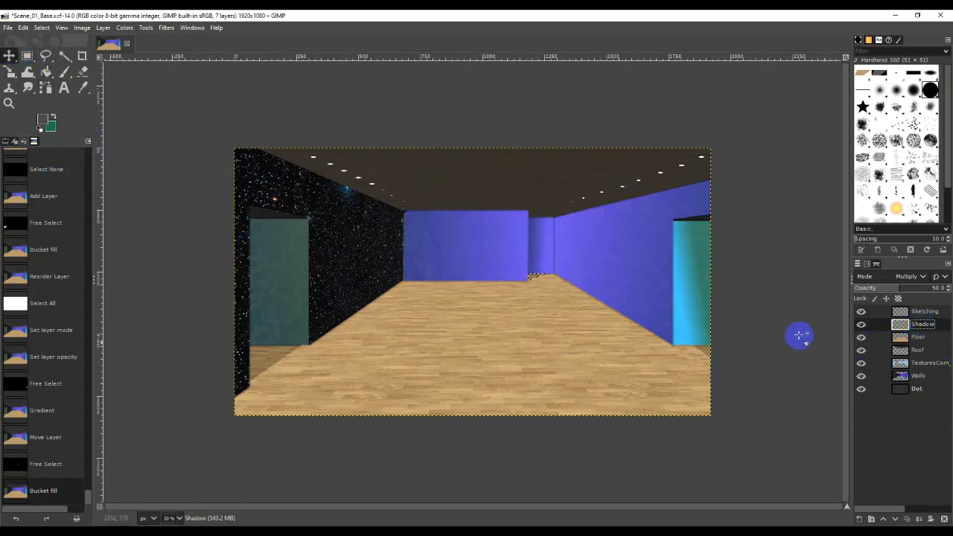
left_click(166, 28)
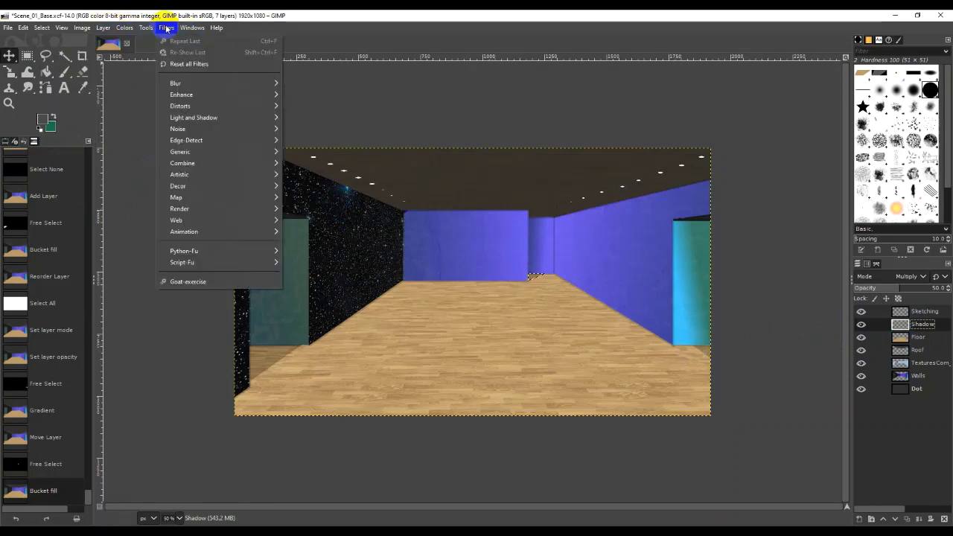
mouse_move(202, 85)
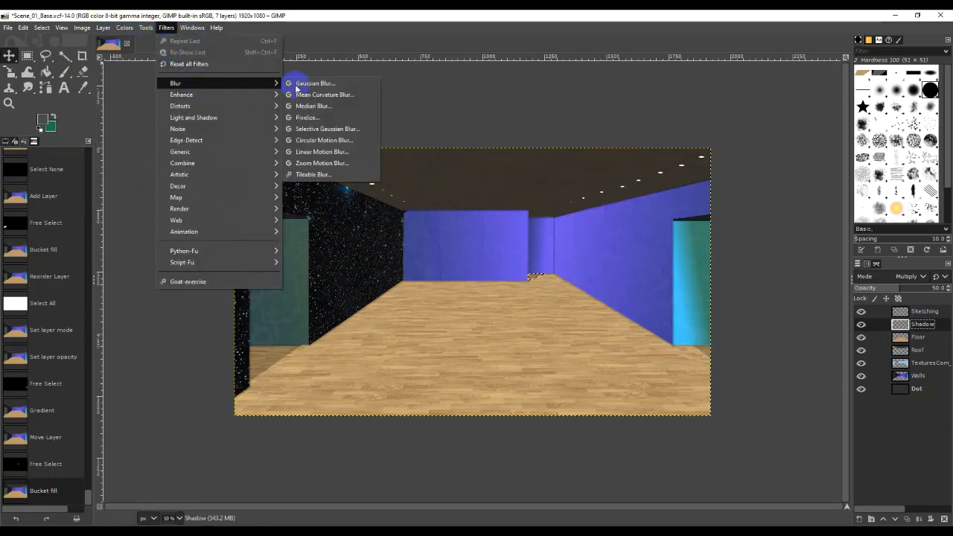
left_click(319, 84)
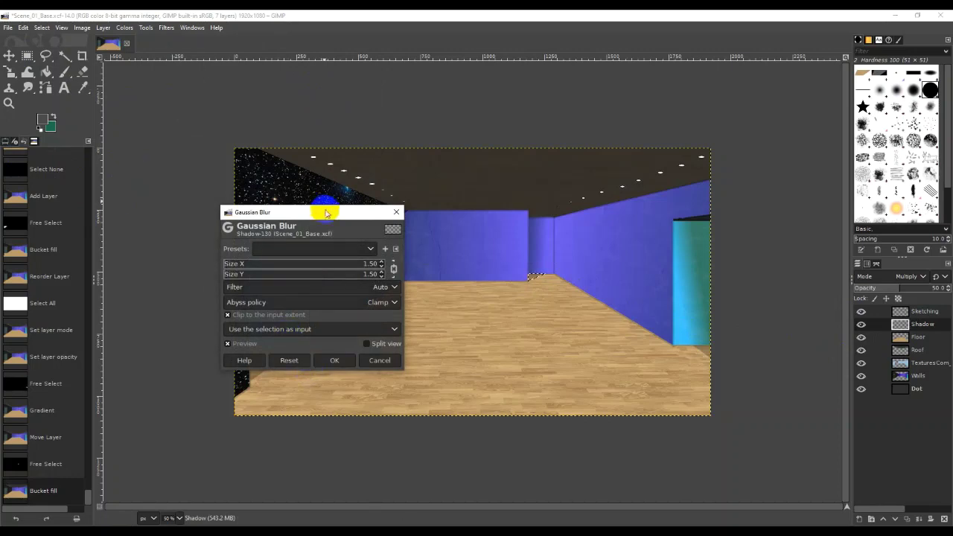
left_click_drag(320, 211, 655, 133)
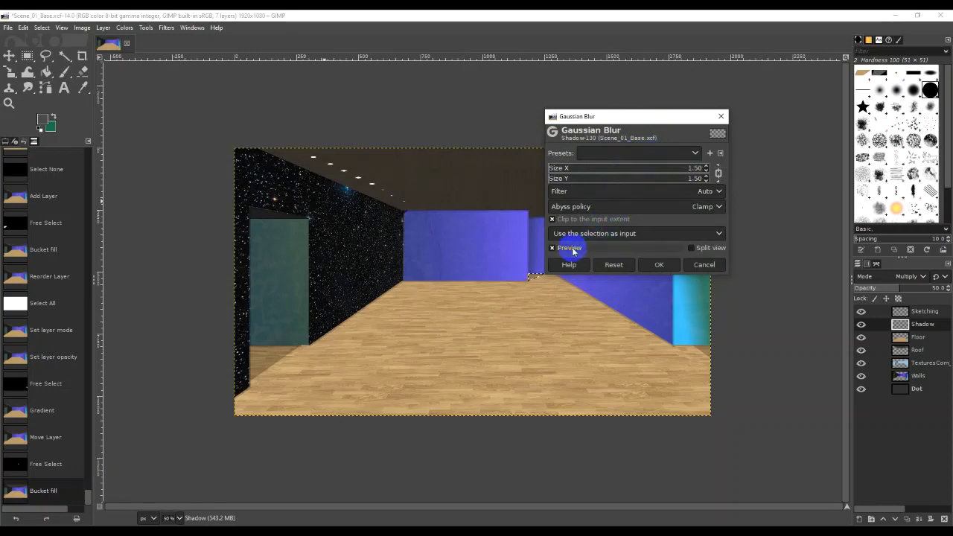
left_click(685, 169)
type("3")
key("Tab")
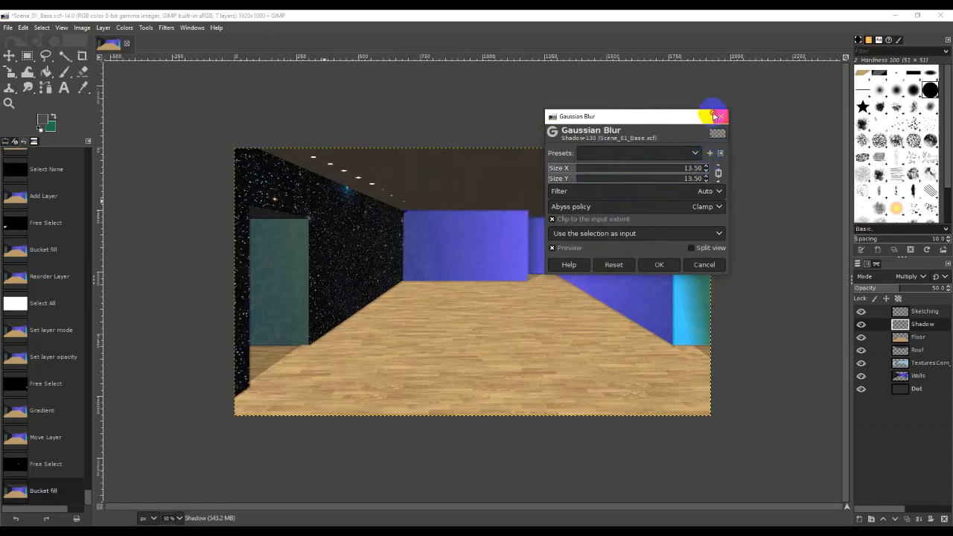
key("Up")
key("Up")
key("Up")
key("Up")
key("Up")
key("Up")
key("Up")
key("Up")
key("Up")
key("Up")
key("Up")
key("Up")
key("Up")
key("Up")
key("Up")
key("Up")
key("Up")
key("Up")
key("Up")
key("Up")
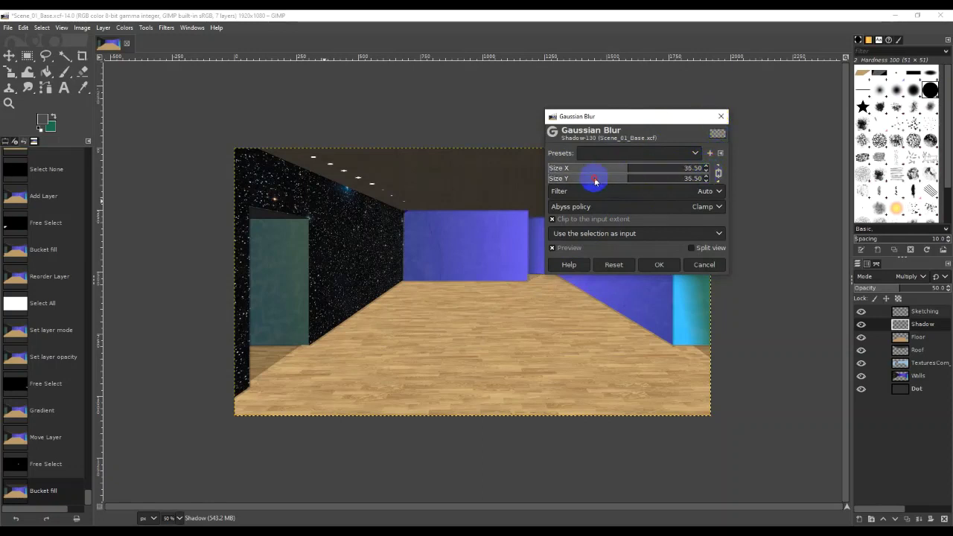
left_click_drag(595, 181, 685, 178)
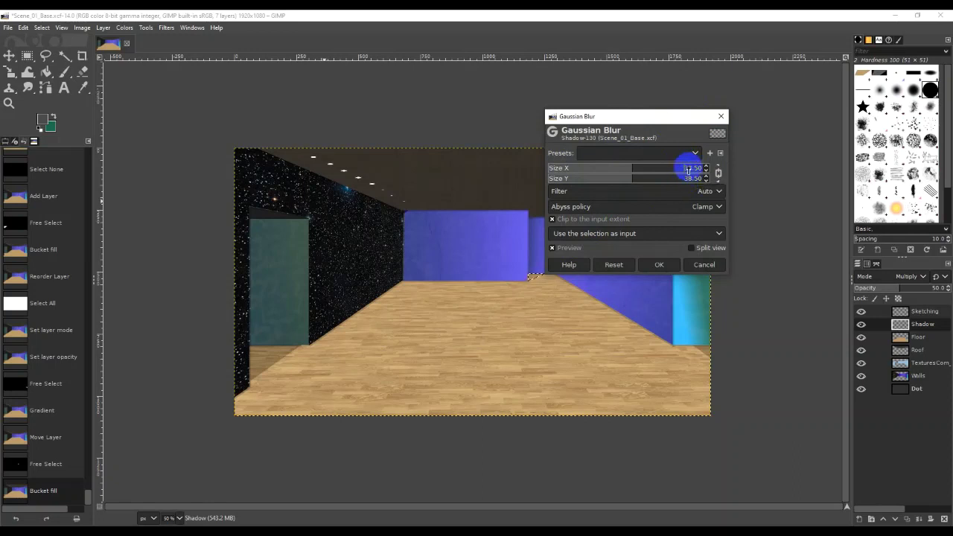
left_click_drag(677, 166, 622, 168)
left_click(656, 264)
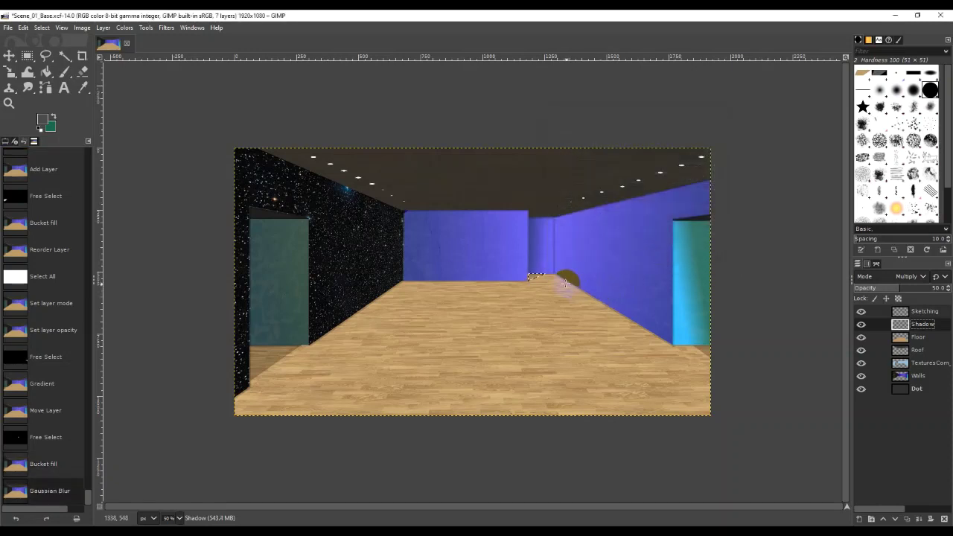
Deselect everything and apply a Gaussian Blur to the whole Shadow layer with linked Size X and Size Y of 5.00
left_click(8, 55)
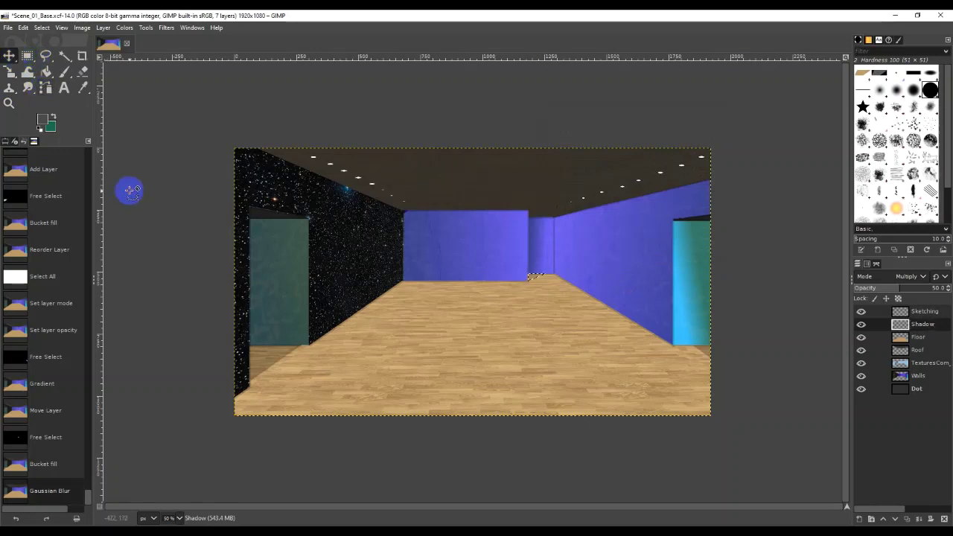
key("shift+ctrl+a")
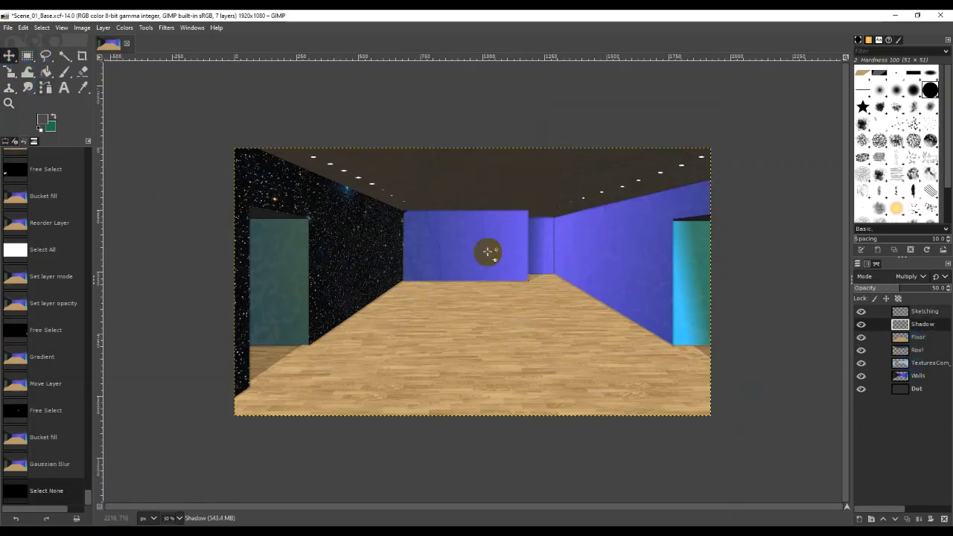
left_click(125, 28)
left_click(141, 30)
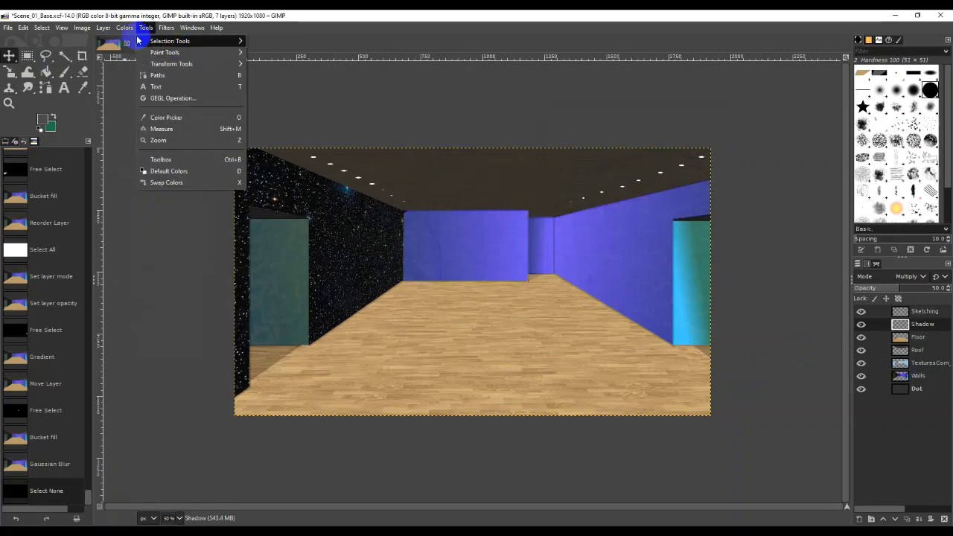
mouse_move(166, 29)
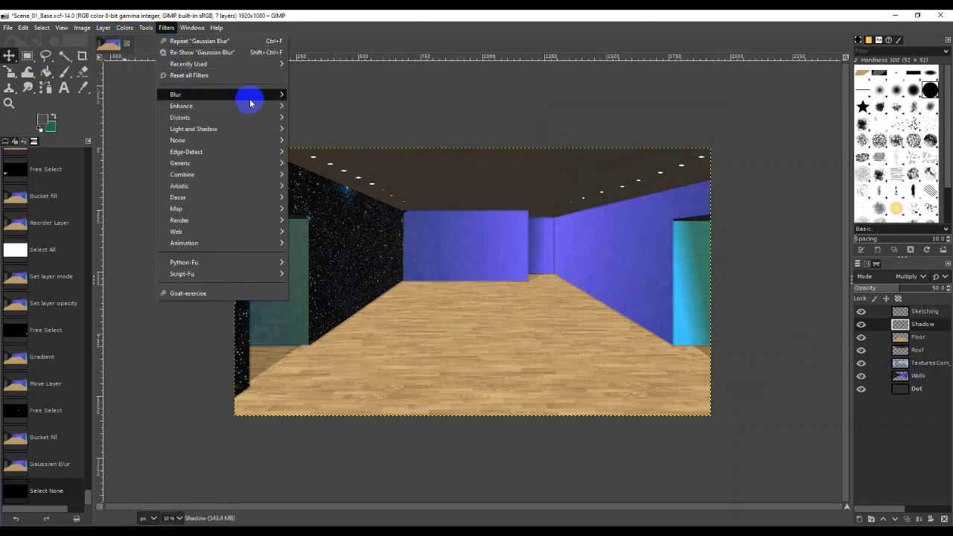
mouse_move(253, 99)
left_click(302, 95)
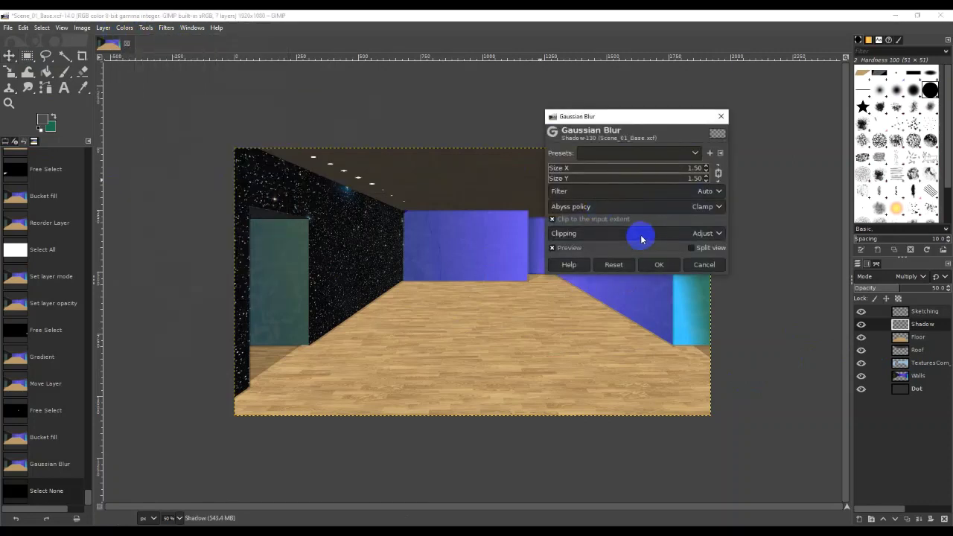
left_click_drag(685, 172, 555, 160)
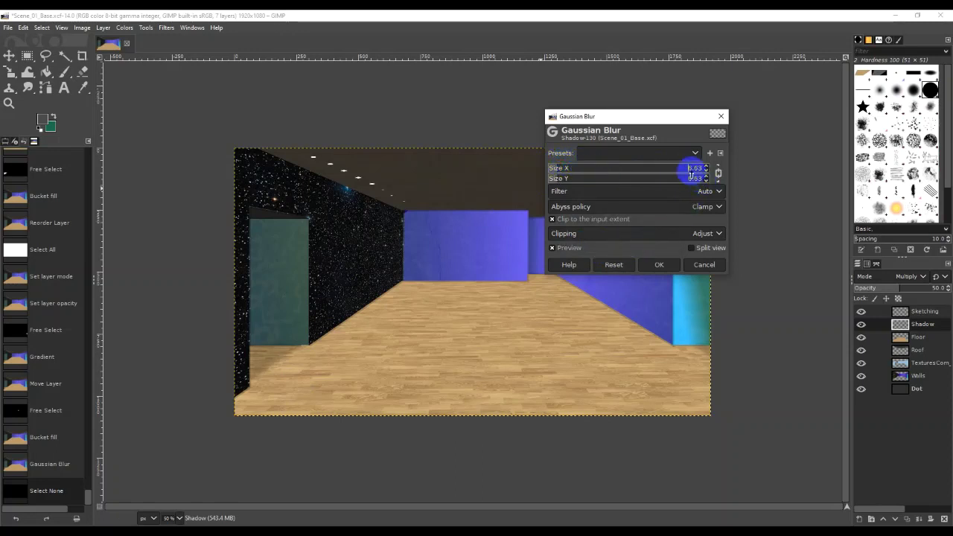
left_click(690, 166)
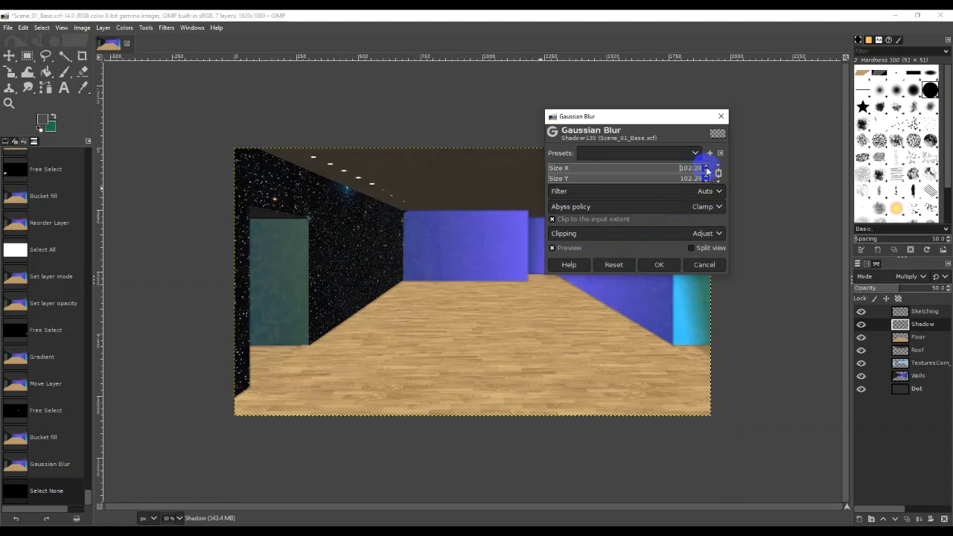
type("8")
key("Return")
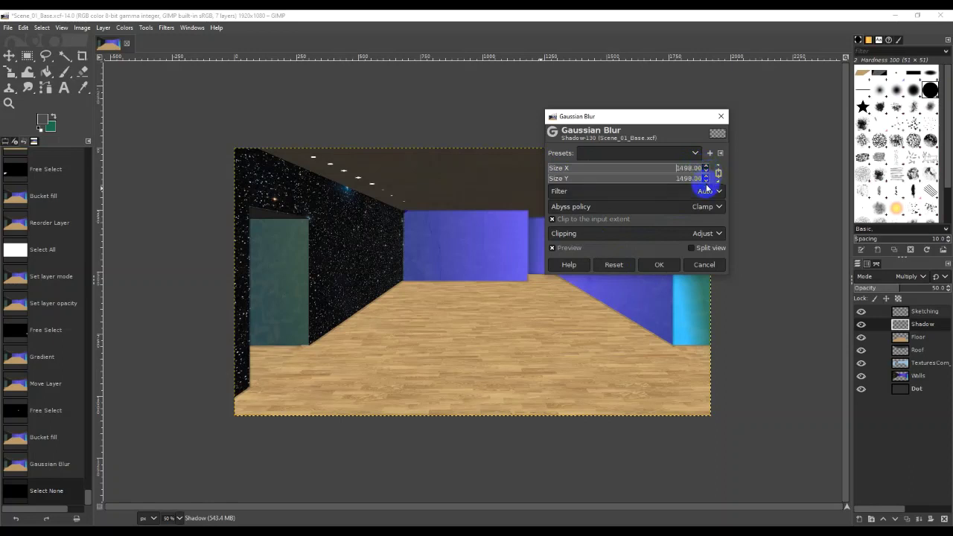
type("6")
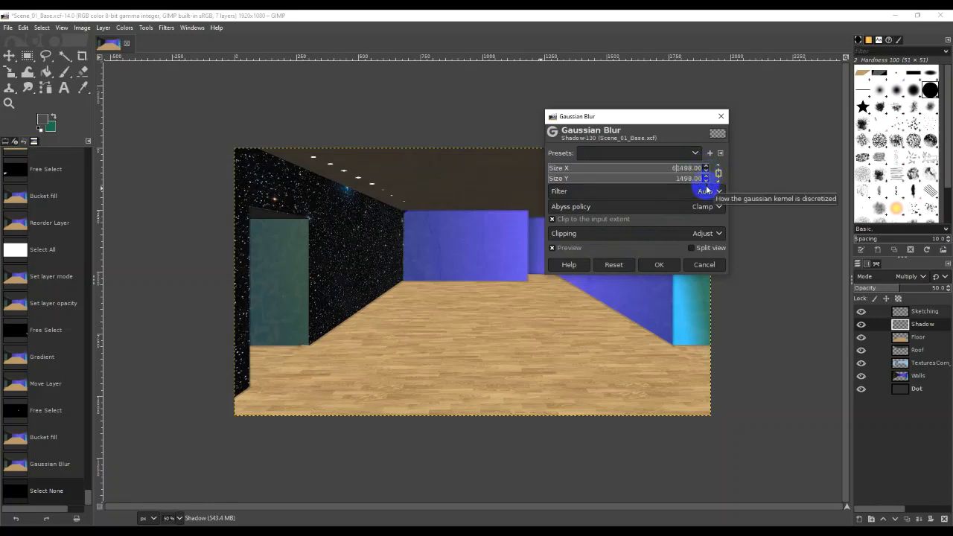
key("Return")
type("6")
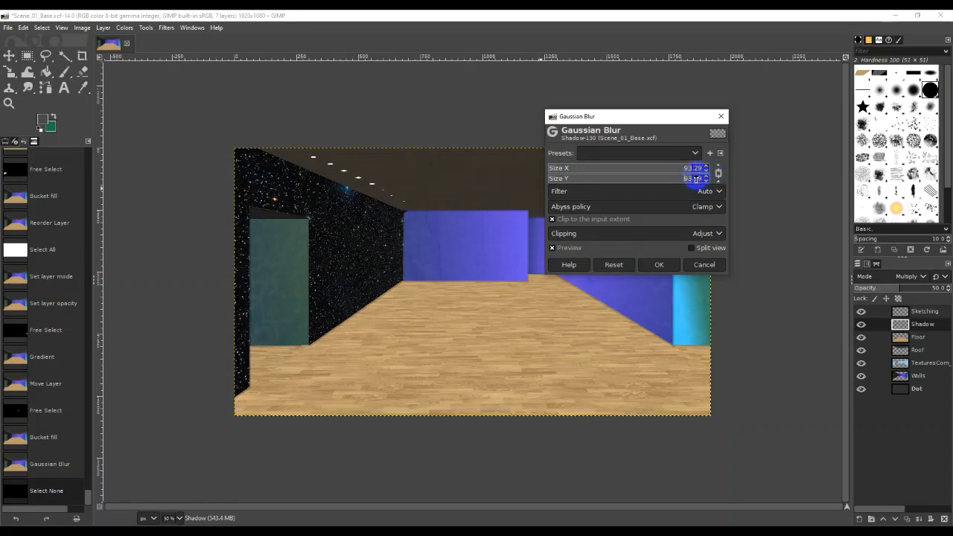
left_click_drag(694, 179, 561, 157)
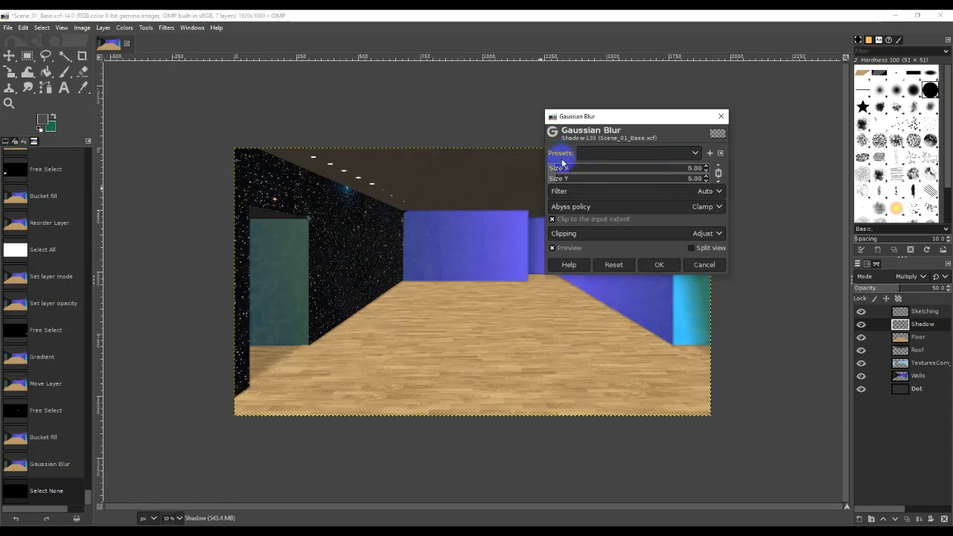
left_click(659, 264)
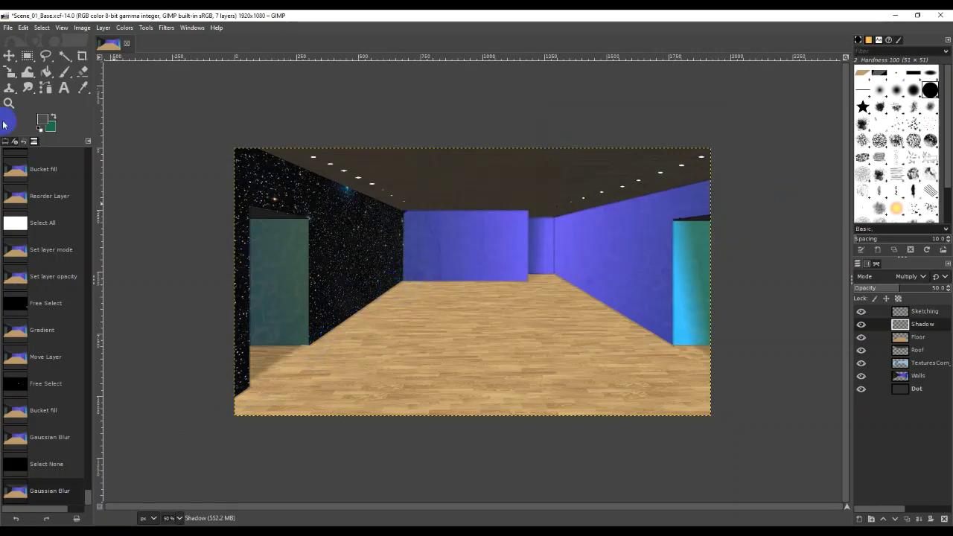
Free-select the triangular floor corner between the starry wall and the blue back wall and bucket-fill it with the dark grey
left_click(45, 57)
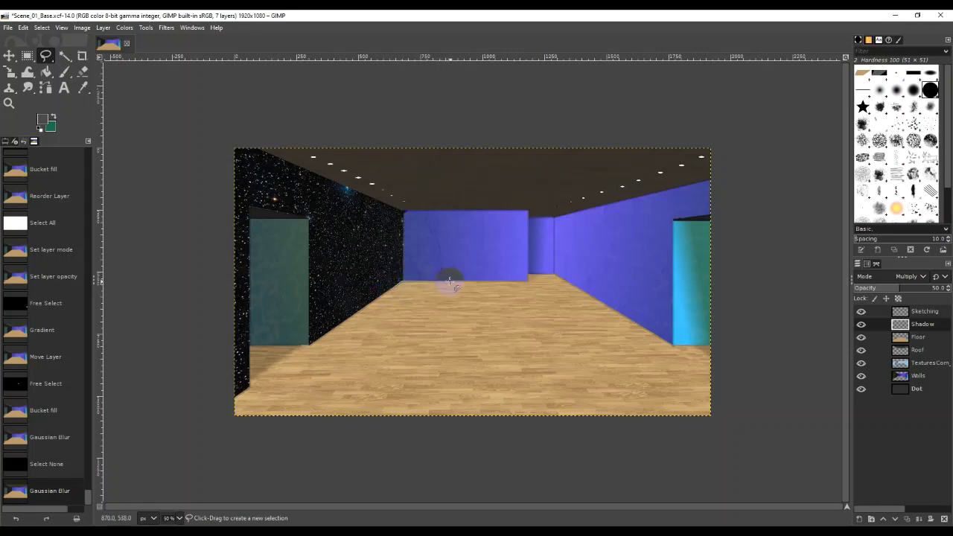
left_click(450, 281)
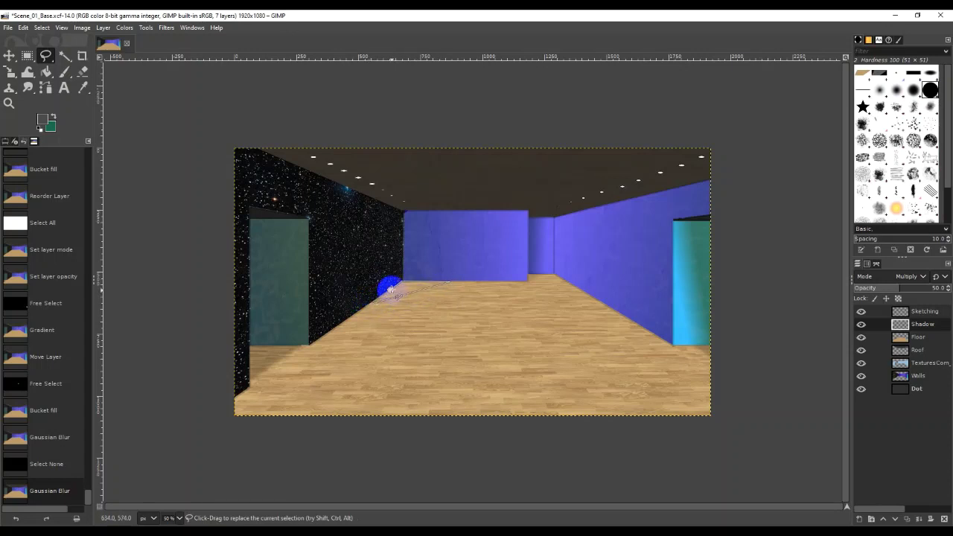
left_click(391, 289)
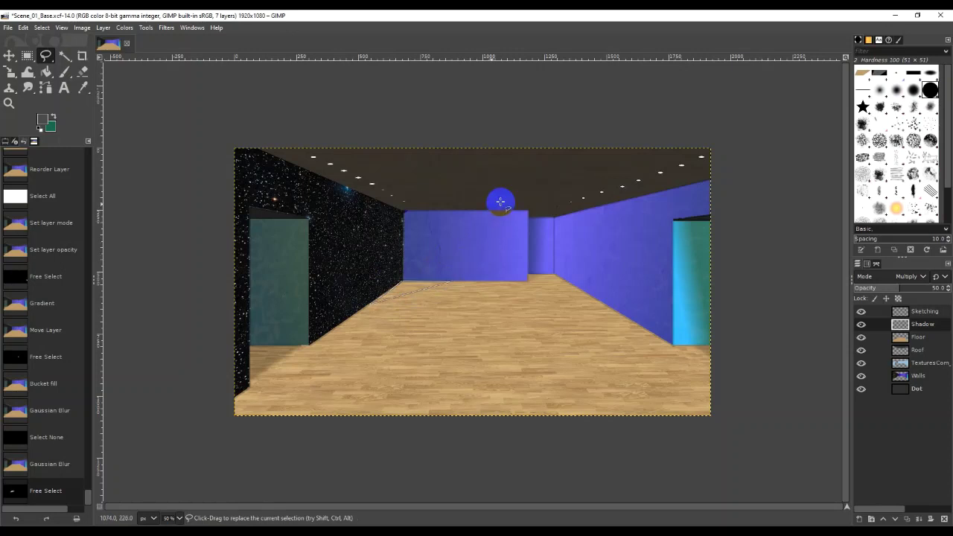
left_click(380, 292)
left_click(400, 280)
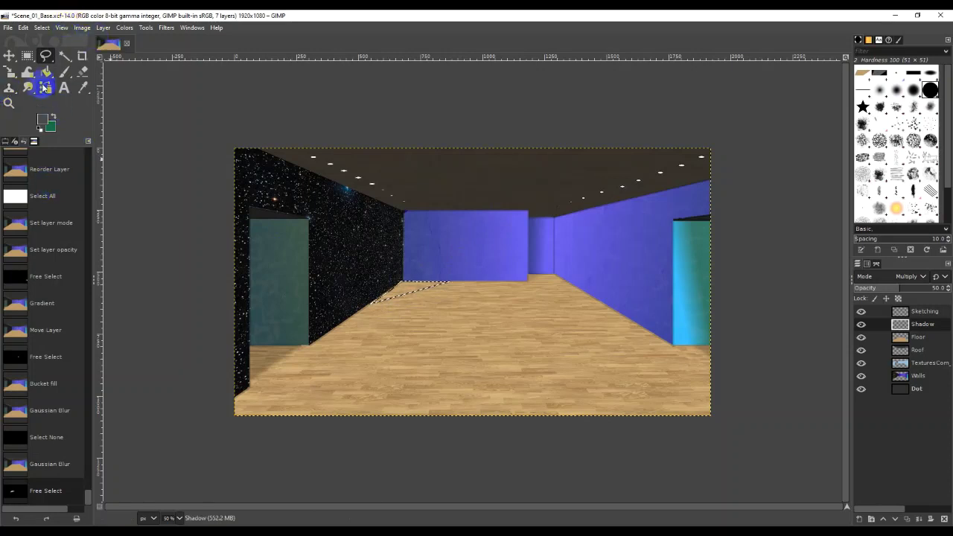
left_click(46, 72)
left_click(389, 286)
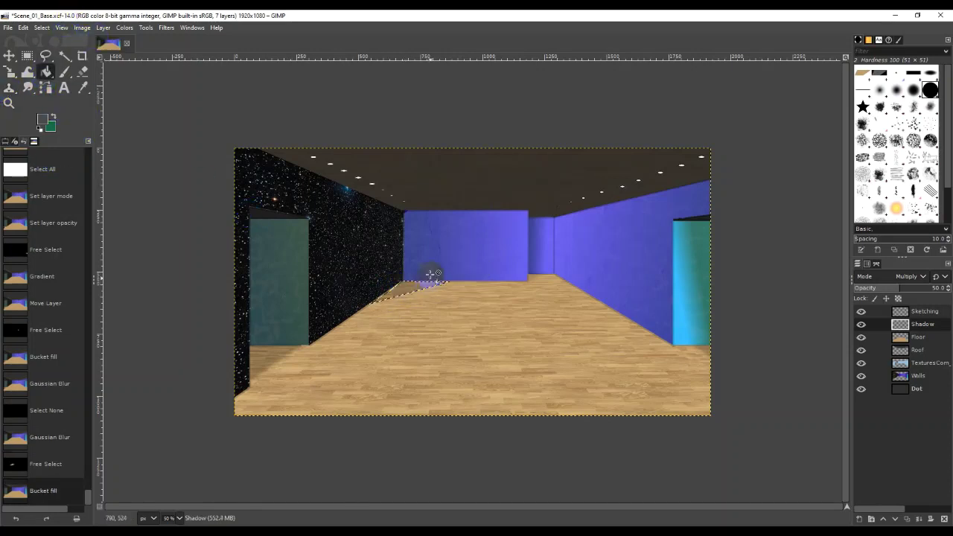
Apply a Gaussian Blur with enlarged linked sizes to the corner shadow by the starry wall, and clear the selection
left_click(164, 28)
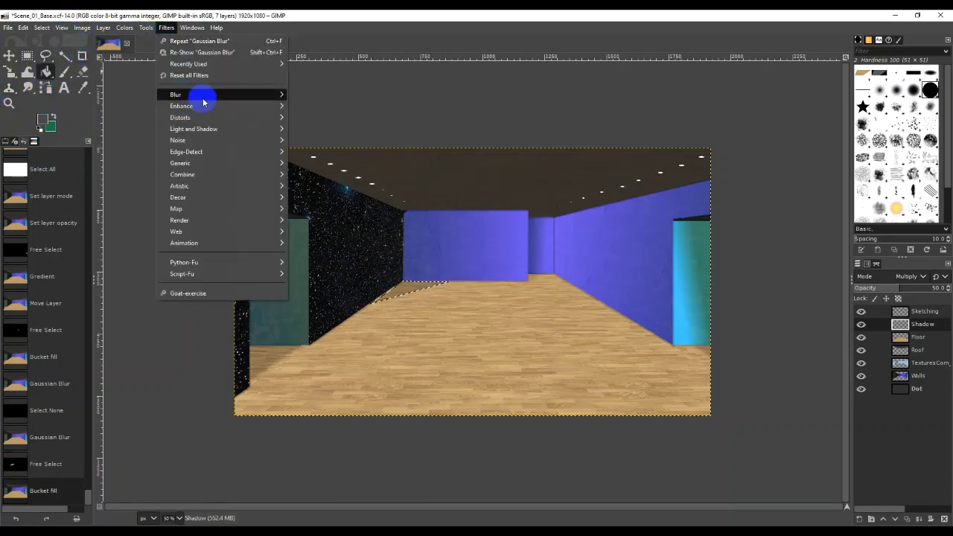
mouse_move(207, 94)
left_click(353, 101)
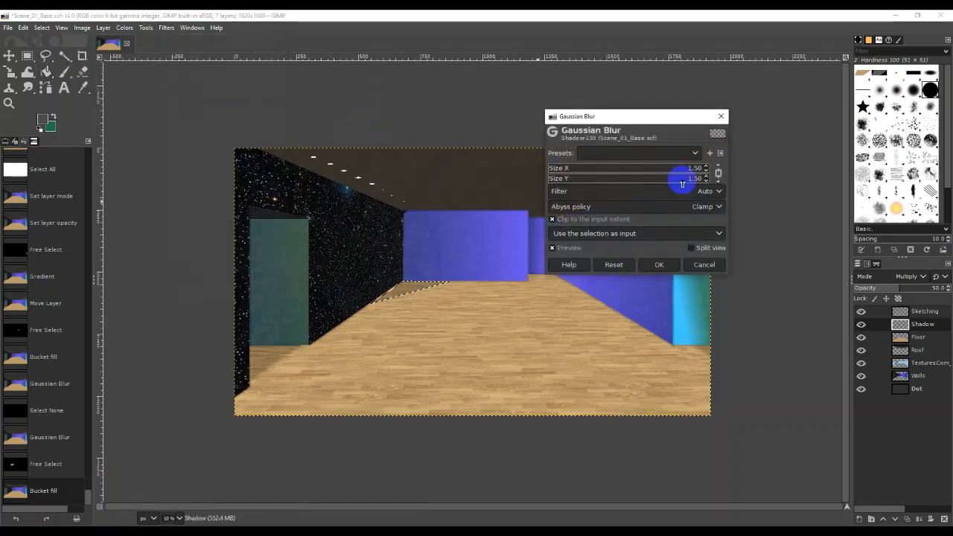
left_click_drag(557, 170, 617, 216)
left_click(659, 264)
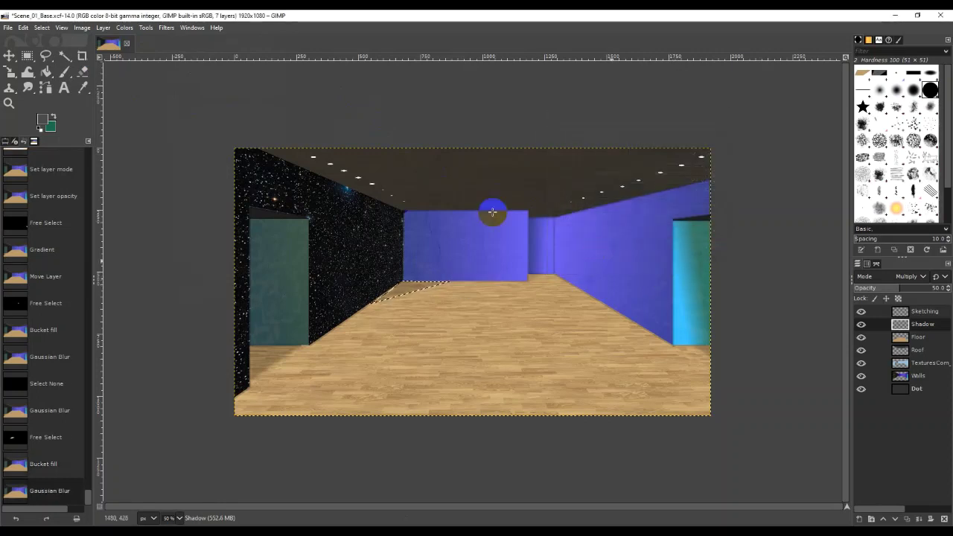
left_click(9, 55)
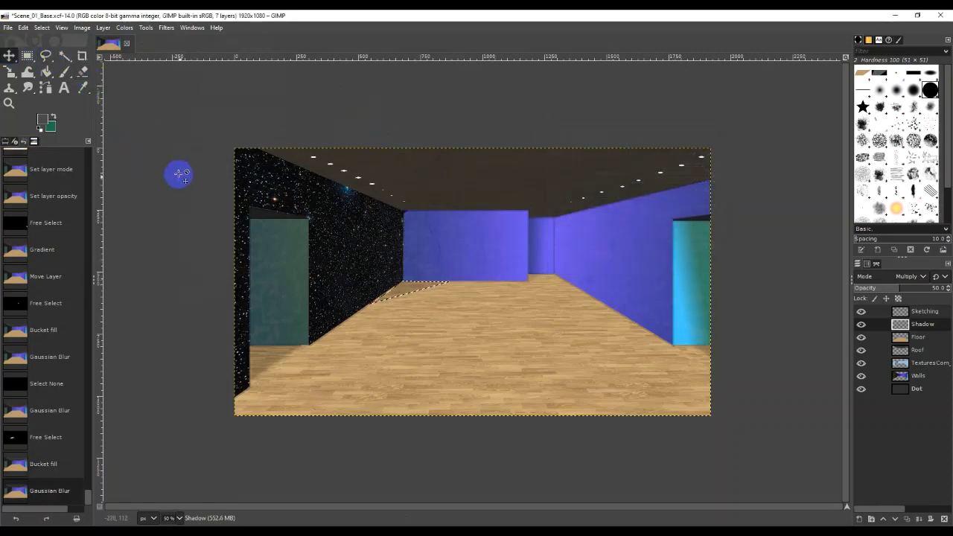
key("ctrl+shift+a")
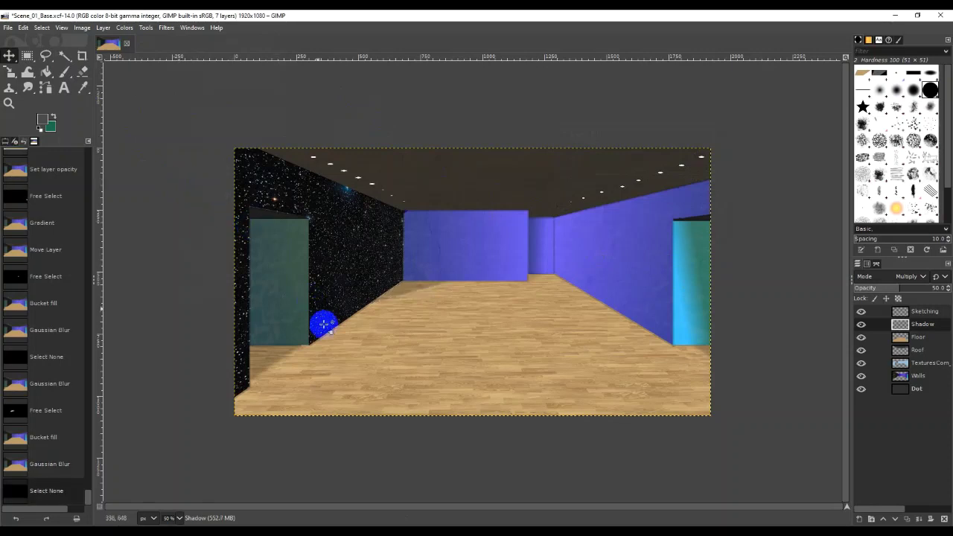
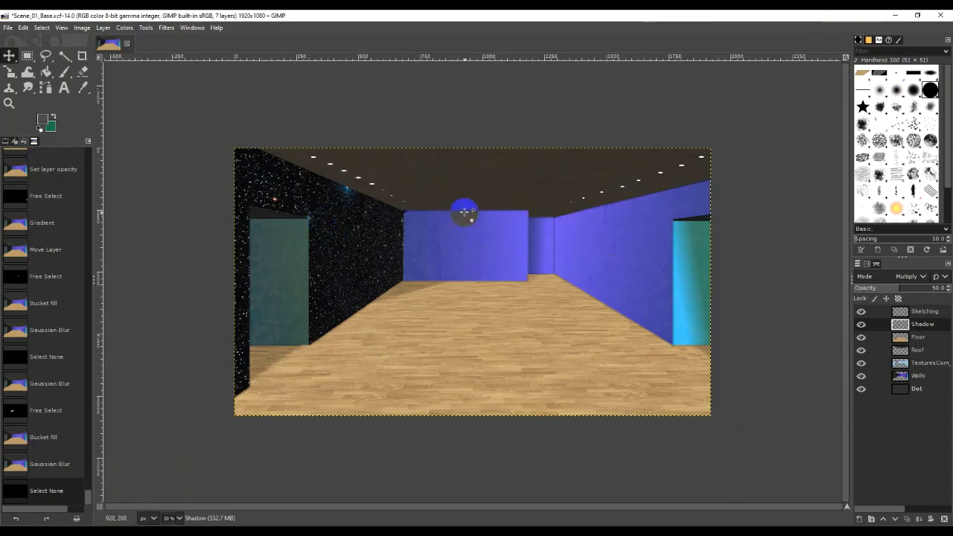
Hide the Dot layer and toggle the Sketching layer's visibility to compare the room with and without outlines, leaving Sketching visible
left_click(860, 389)
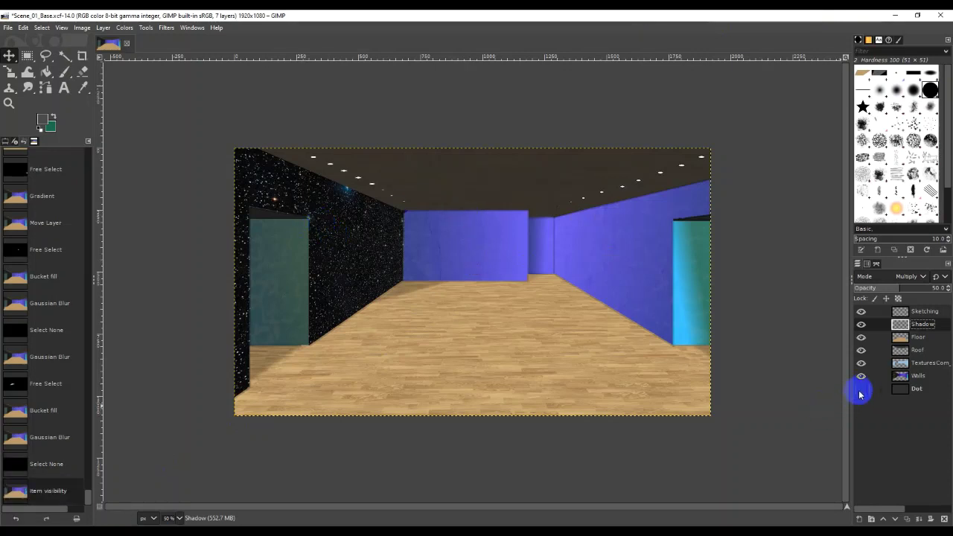
left_click(861, 312)
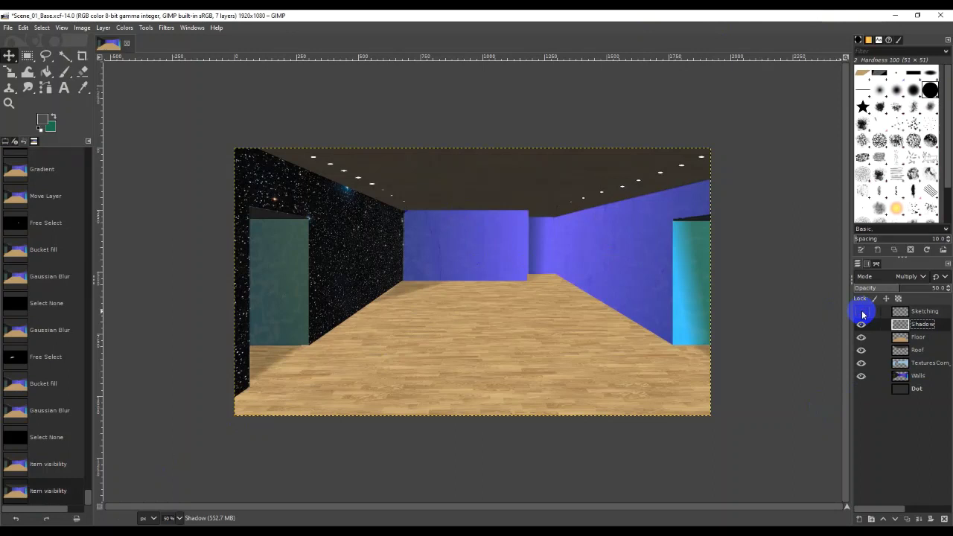
left_click(861, 313)
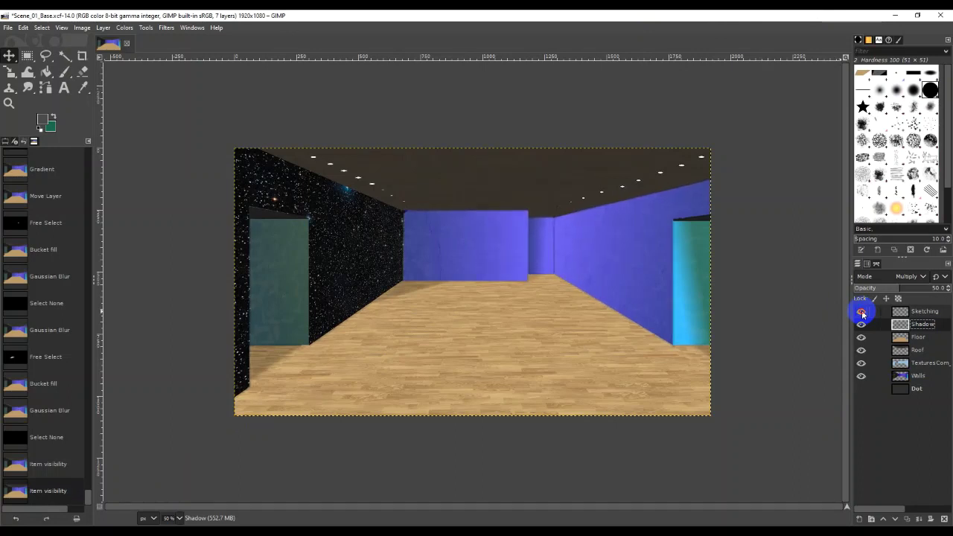
left_click(861, 313)
left_click(861, 314)
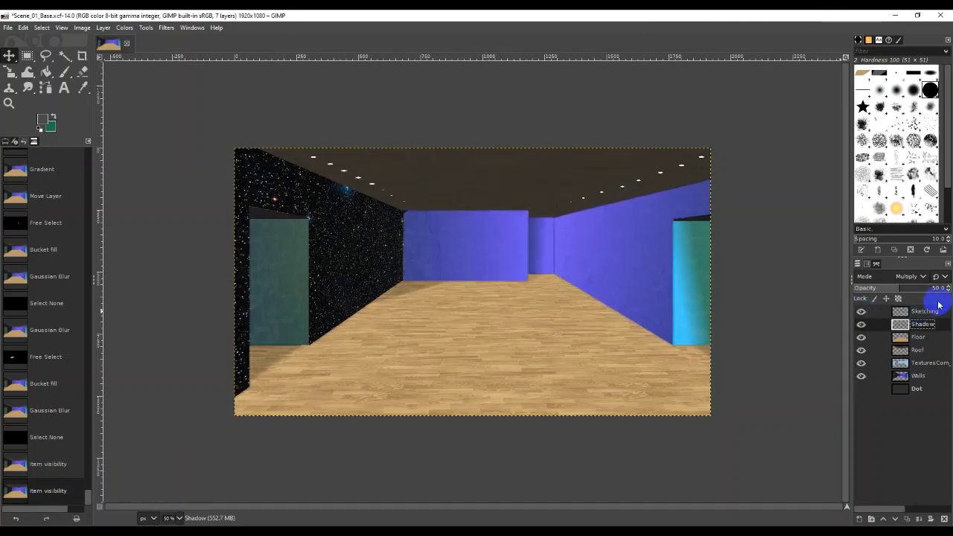
Lower the Sketching layer's opacity to about 11.9 and save the image file
left_click(925, 313)
left_click(924, 287)
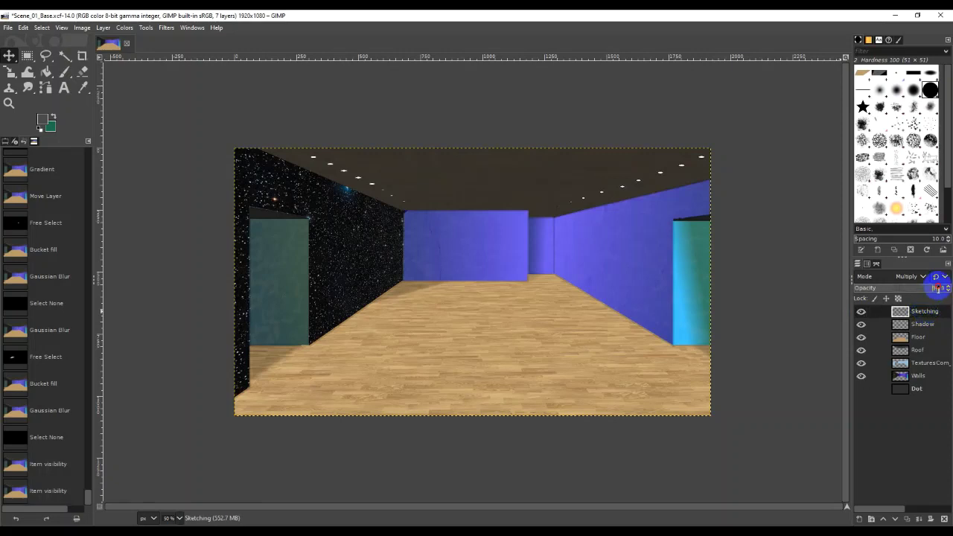
left_click_drag(925, 288, 891, 292)
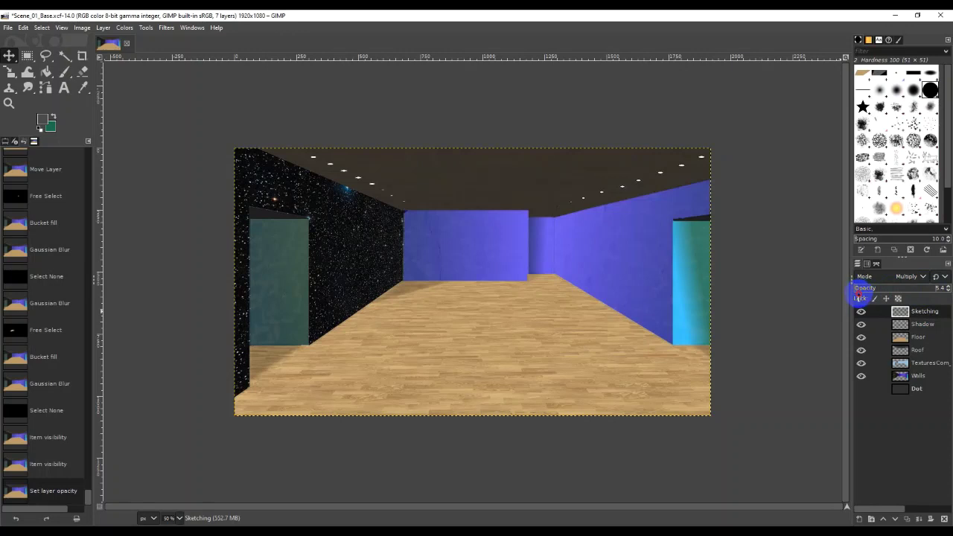
left_click_drag(861, 298, 866, 297)
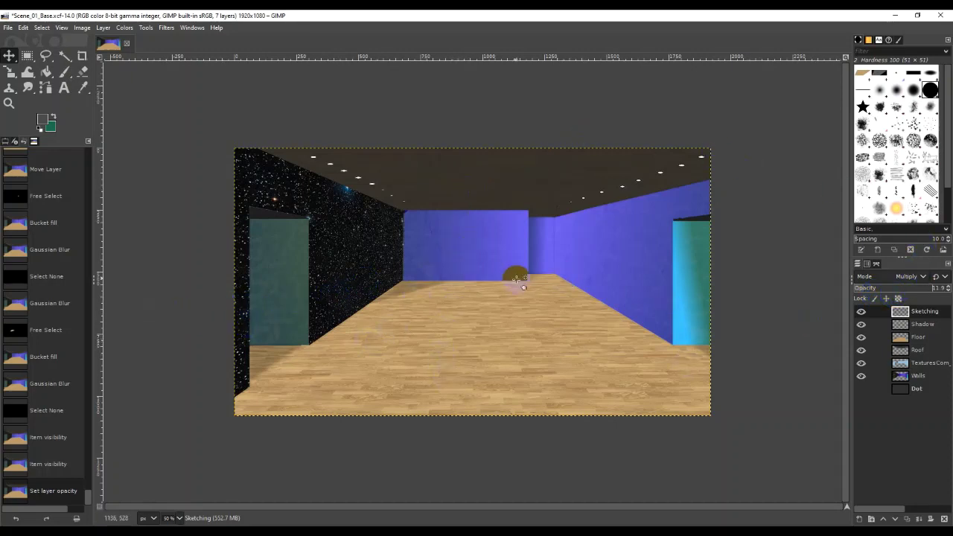
key("ctrl+s")
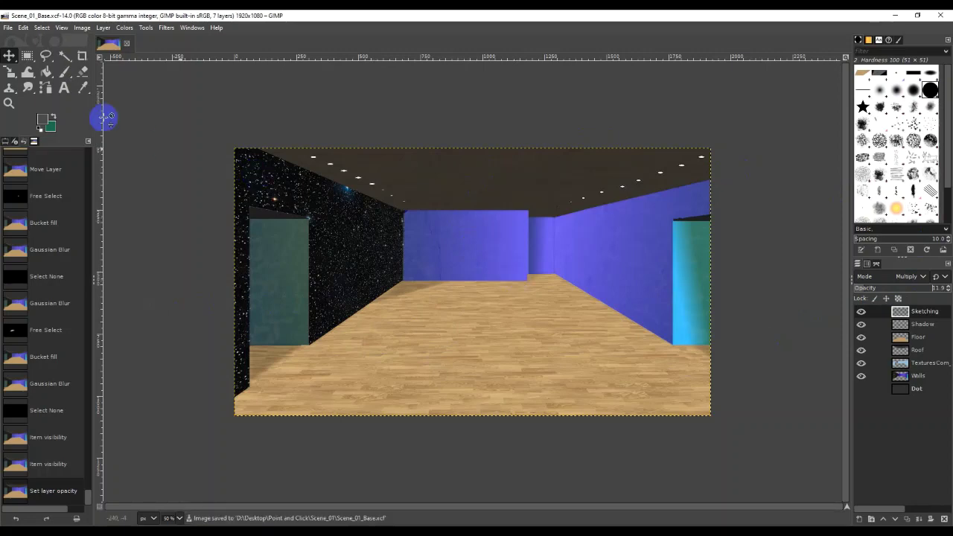
Export the image as Scene_01_Base.png into the Scene_01 folder, keeping the default PNG options
left_click(8, 28)
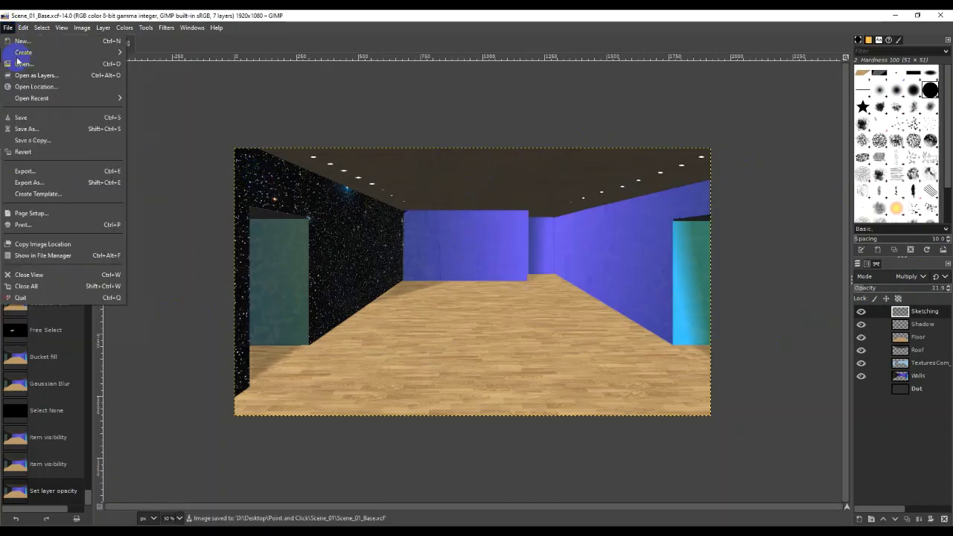
left_click(45, 177)
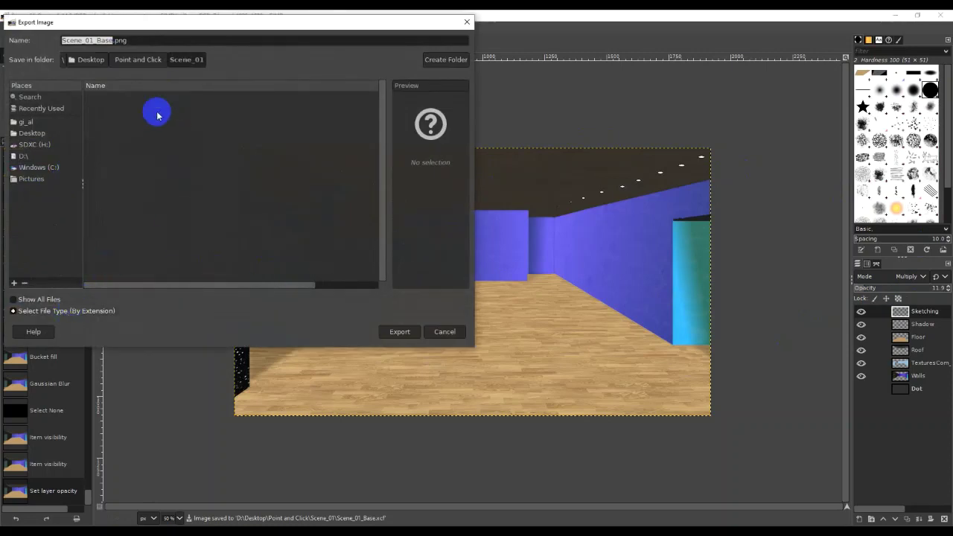
left_click(128, 41)
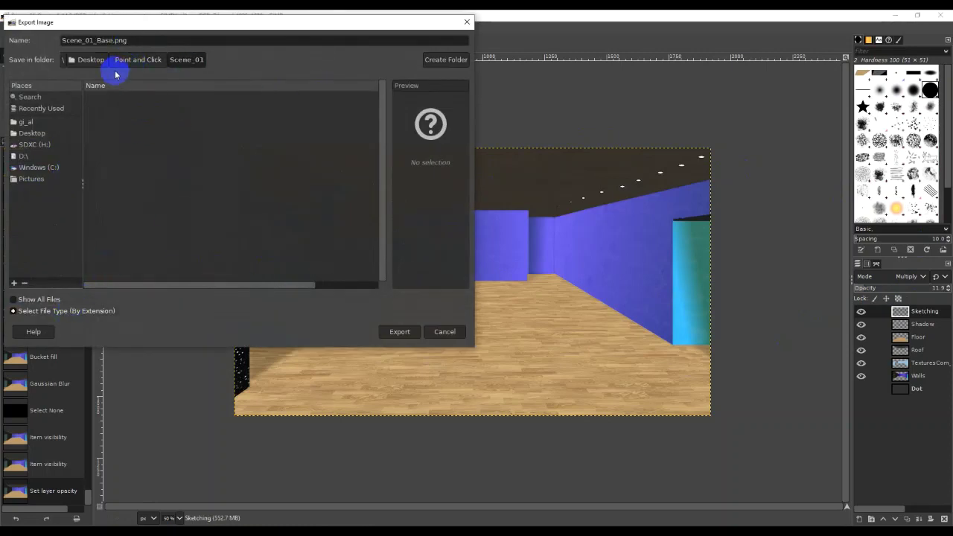
left_click(143, 39)
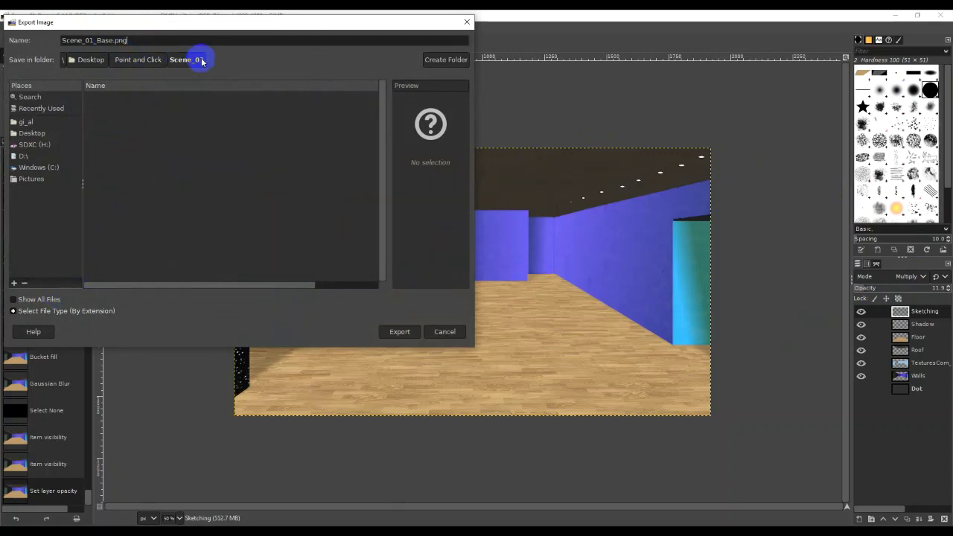
left_click(109, 40)
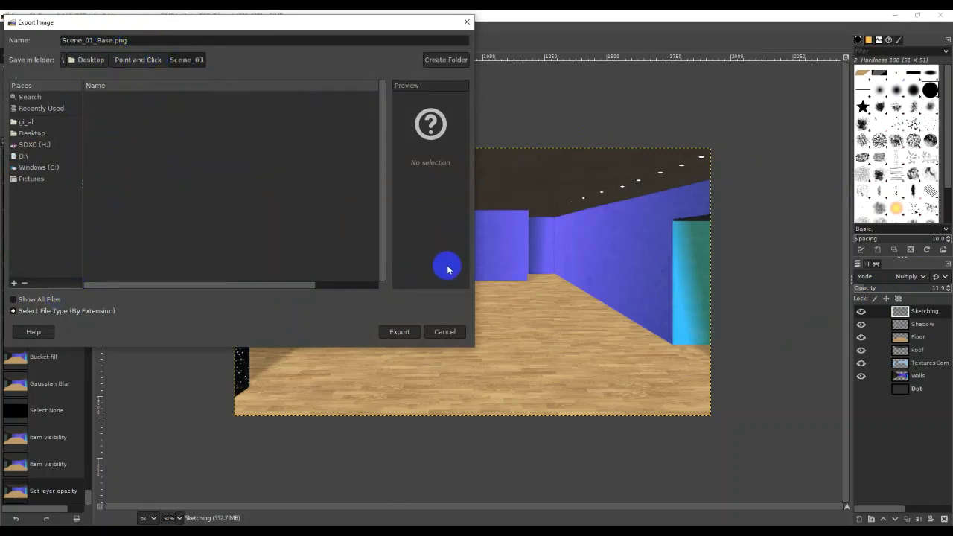
left_click(399, 332)
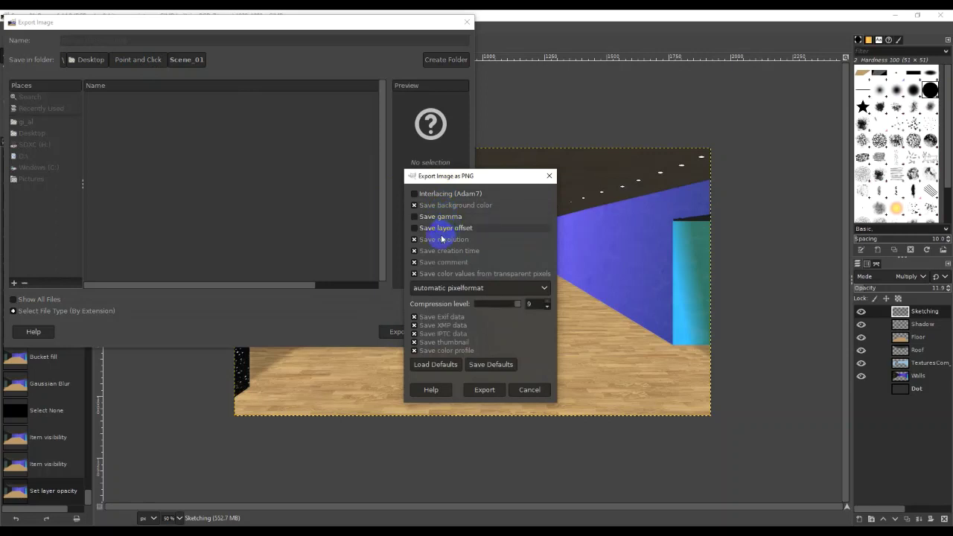
left_click(490, 393)
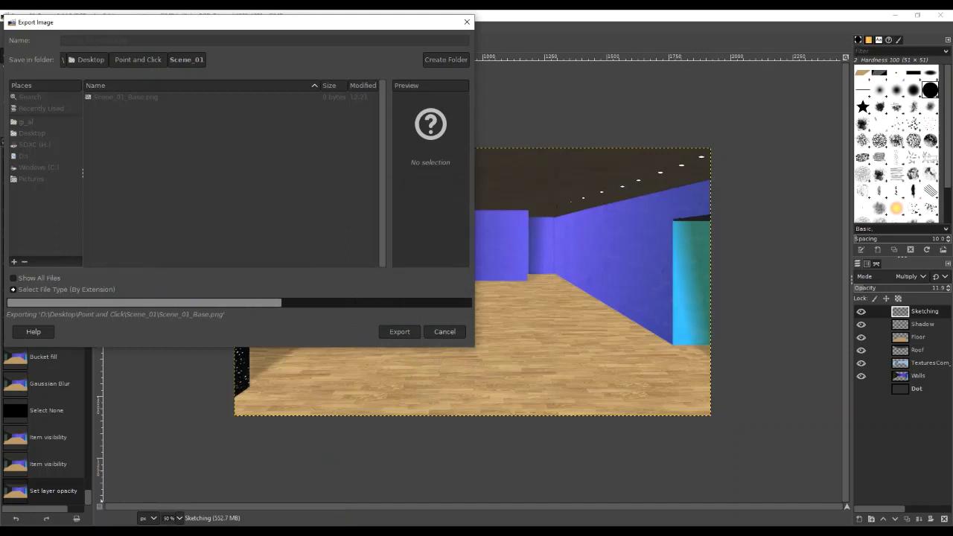
Switch to File Explorer, go to the Scene_01 folder inside Point and Click, and view the exported Scene_01_Base PNG
mouse_move(256, 534)
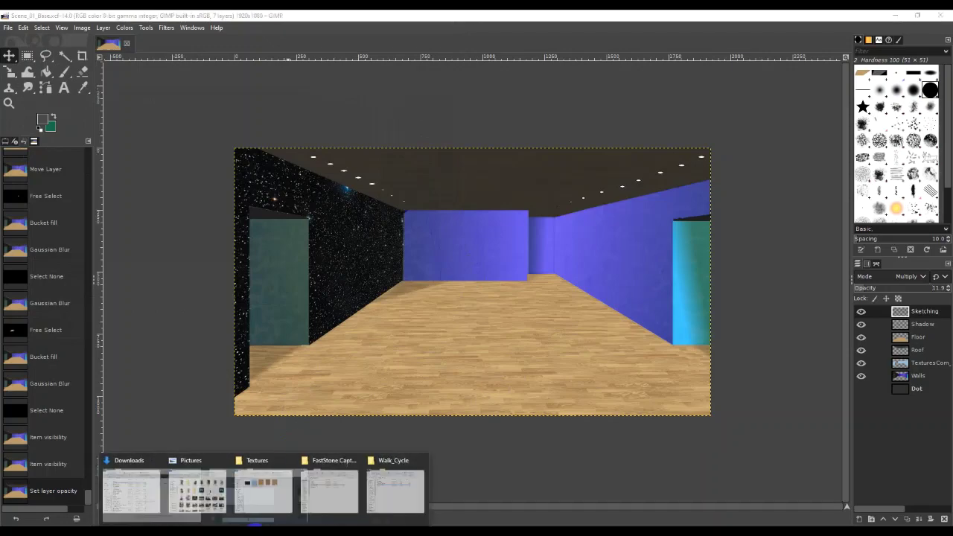
mouse_move(365, 500)
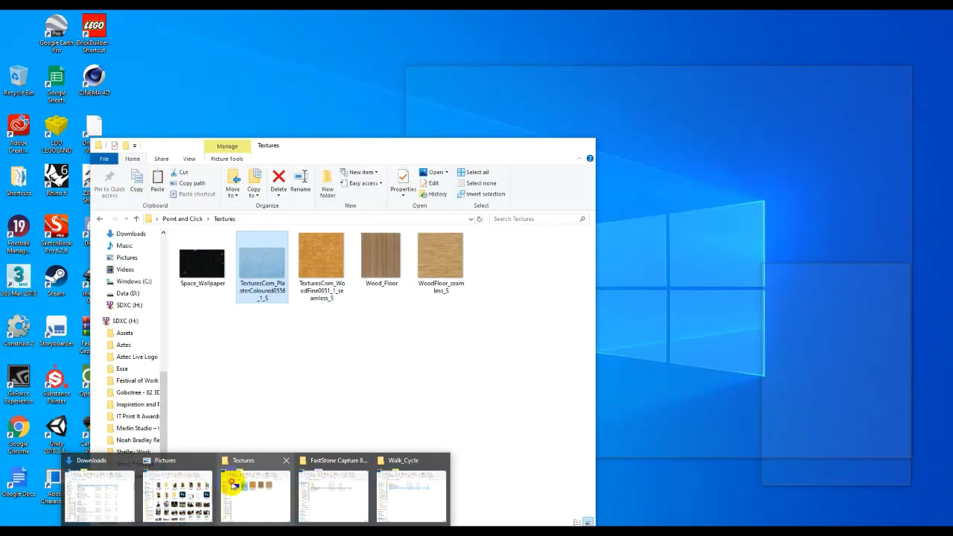
left_click(232, 484)
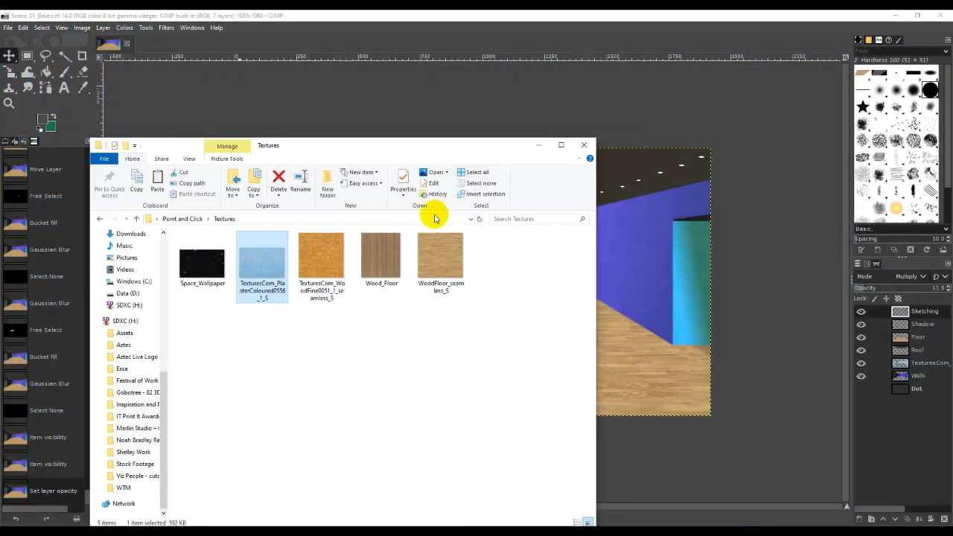
left_click(184, 218)
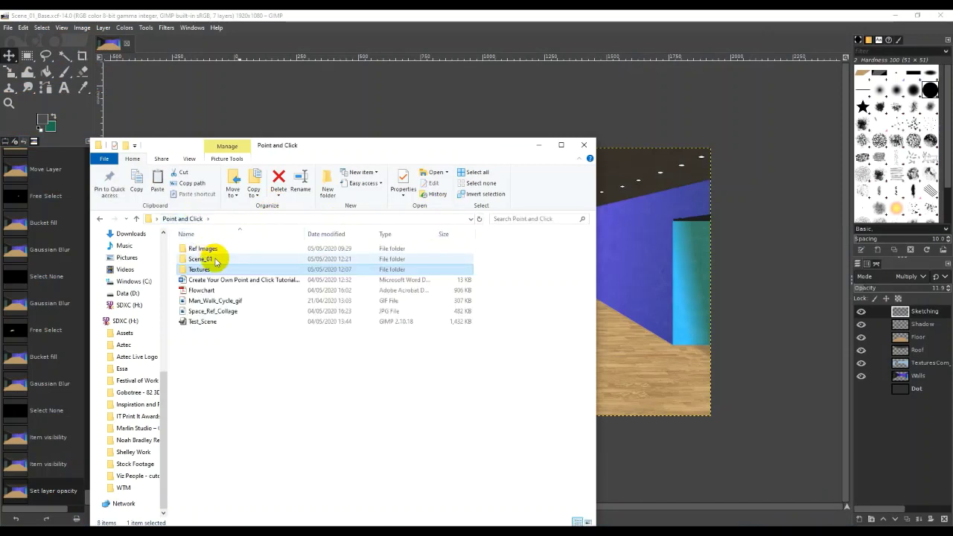
double_click(213, 259)
left_click(209, 271)
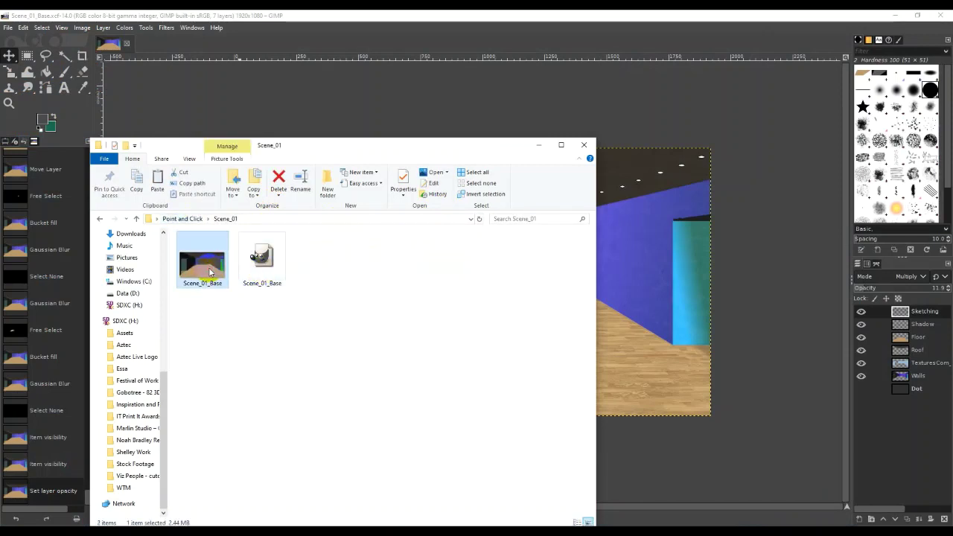
double_click(209, 271)
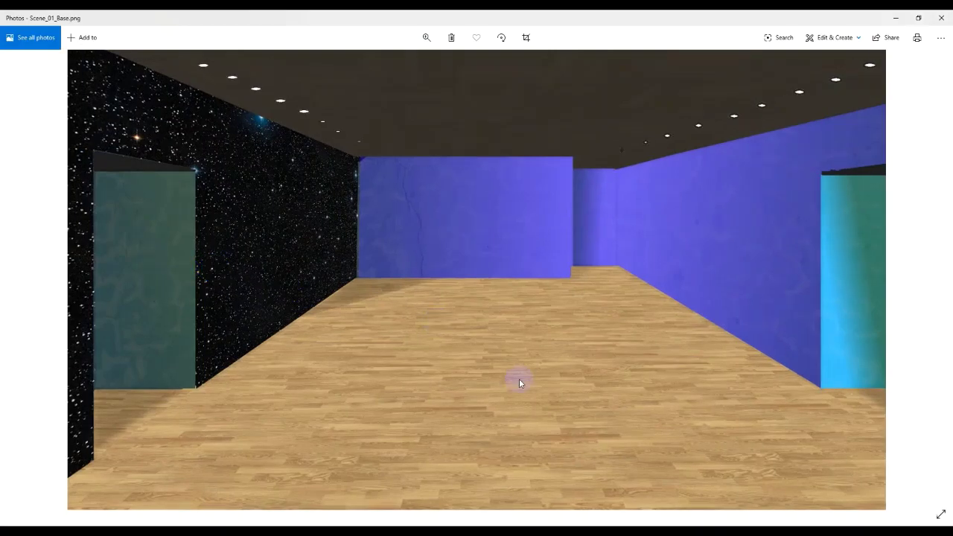
left_click(941, 18)
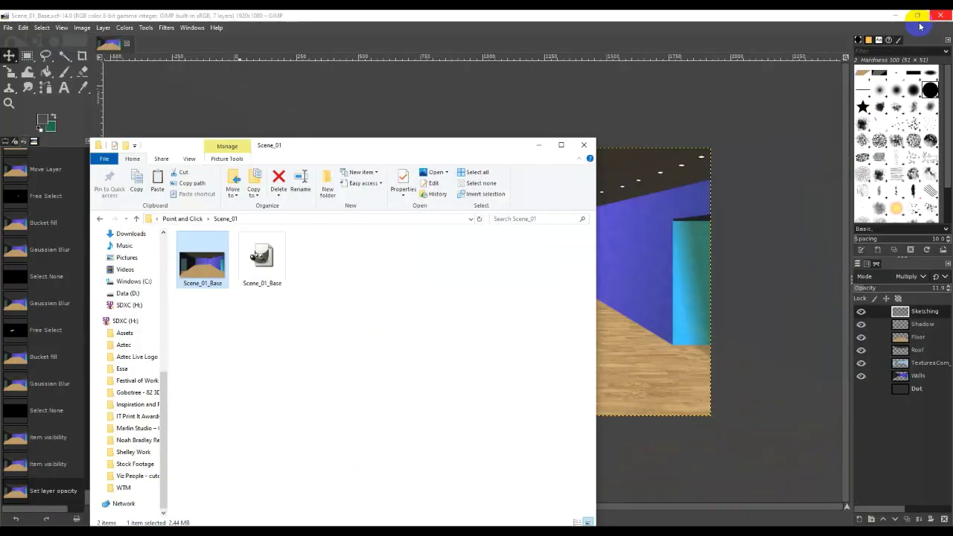
Reopen the exported PNG to examine the ceiling lights, close the viewer and folder window, and save the image in GIMP
double_click(197, 269)
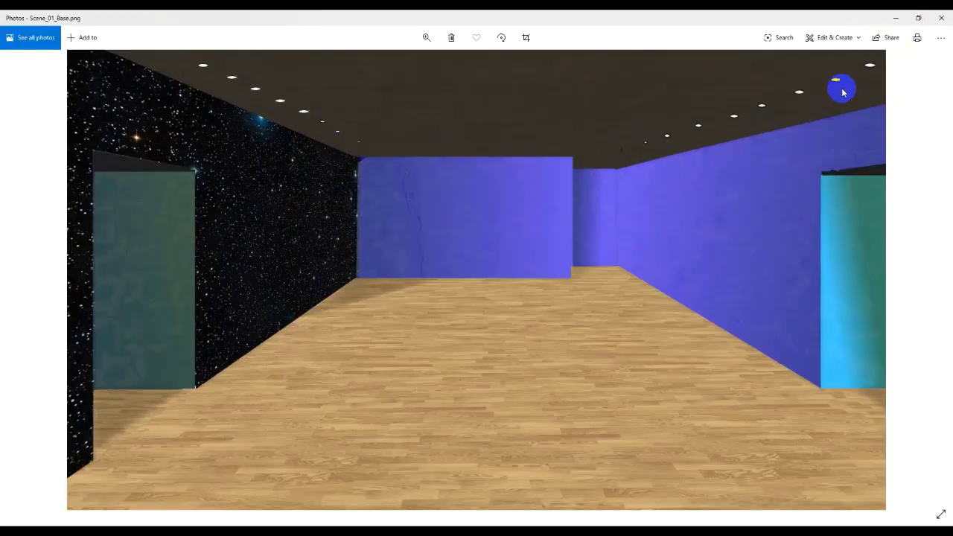
left_click_drag(842, 88, 868, 64)
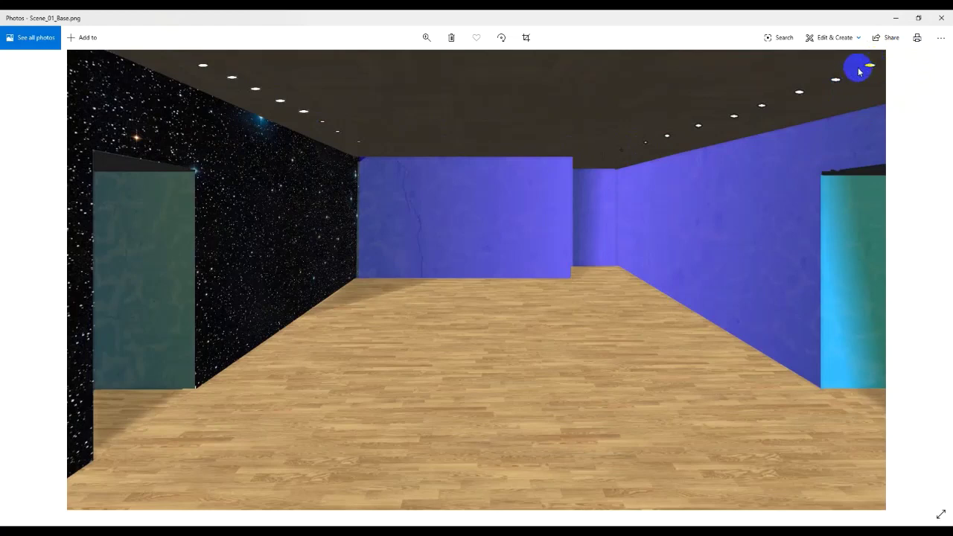
left_click(941, 18)
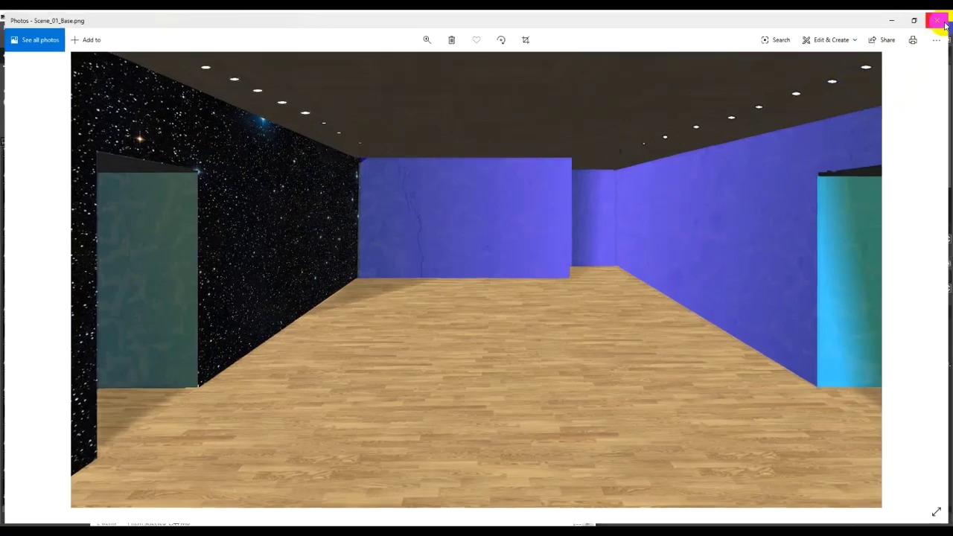
left_click(540, 148)
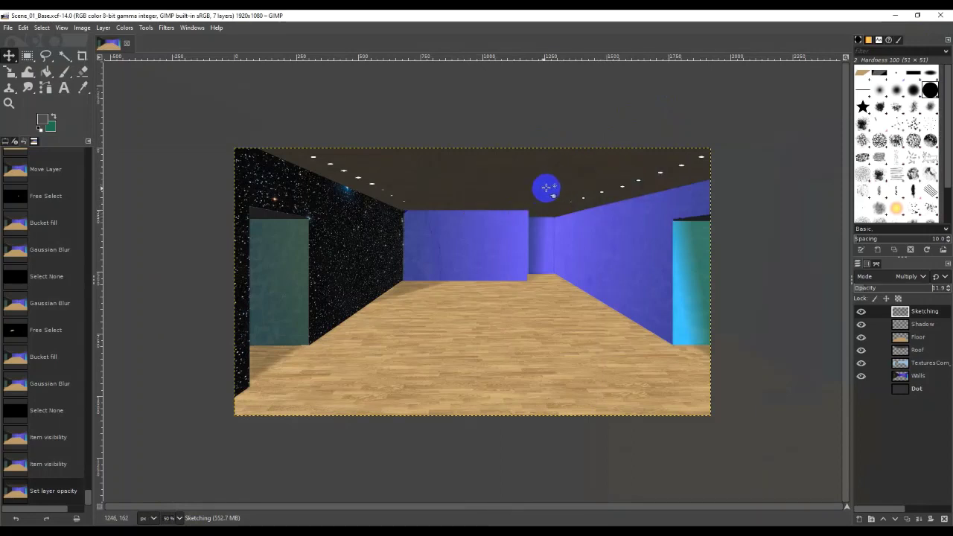
key("ctrl+s")
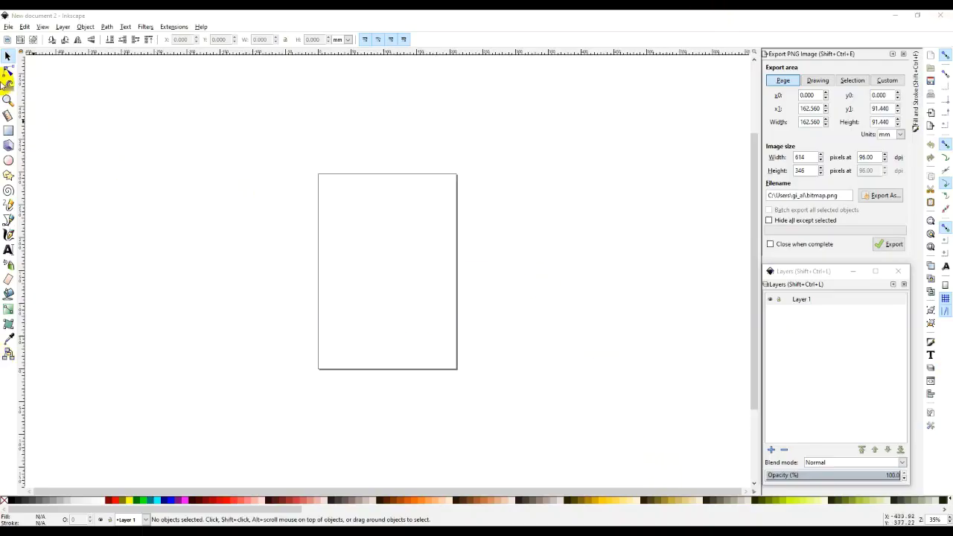
Switch to Inkscape, open Scene_01_Base.jpg from the Scene_01 folder as an embedded image, and maximize its window
left_click(9, 28)
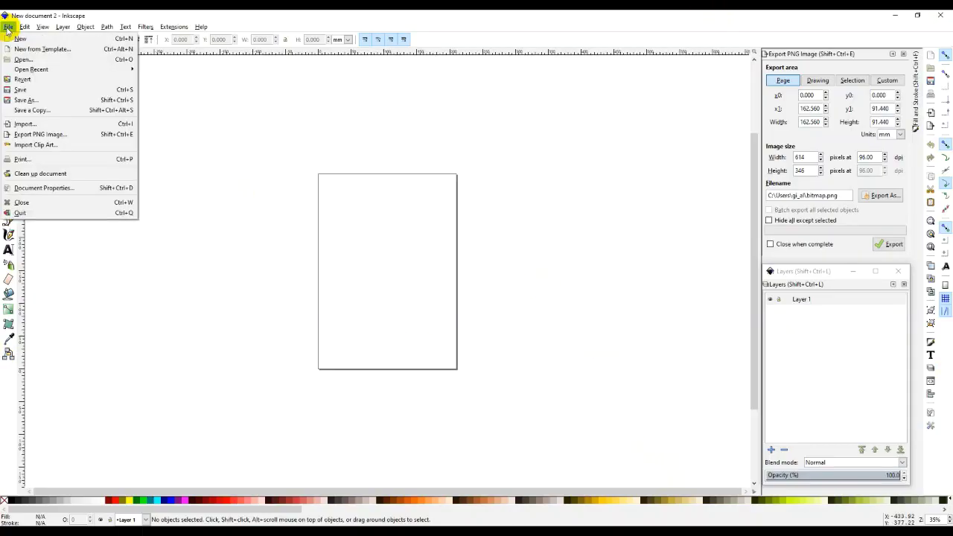
left_click(34, 62)
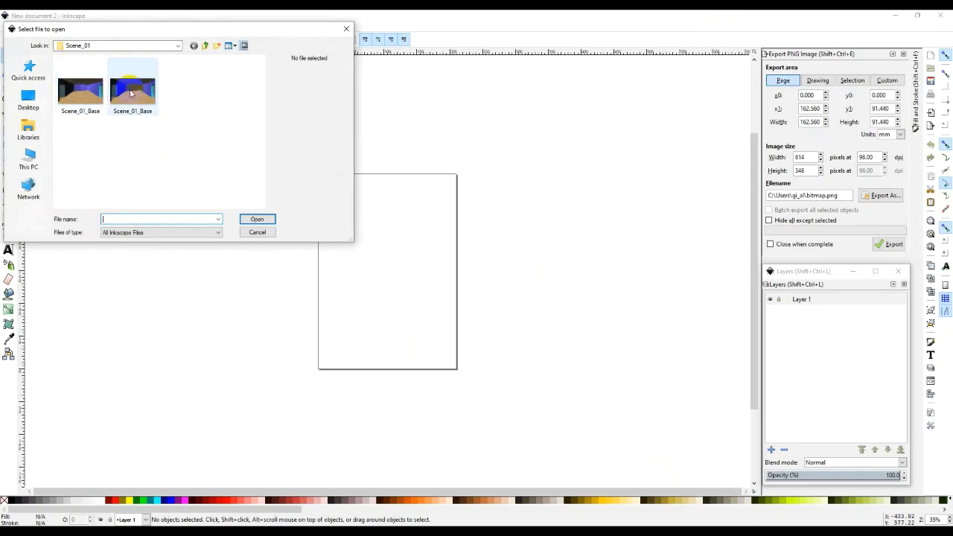
double_click(79, 91)
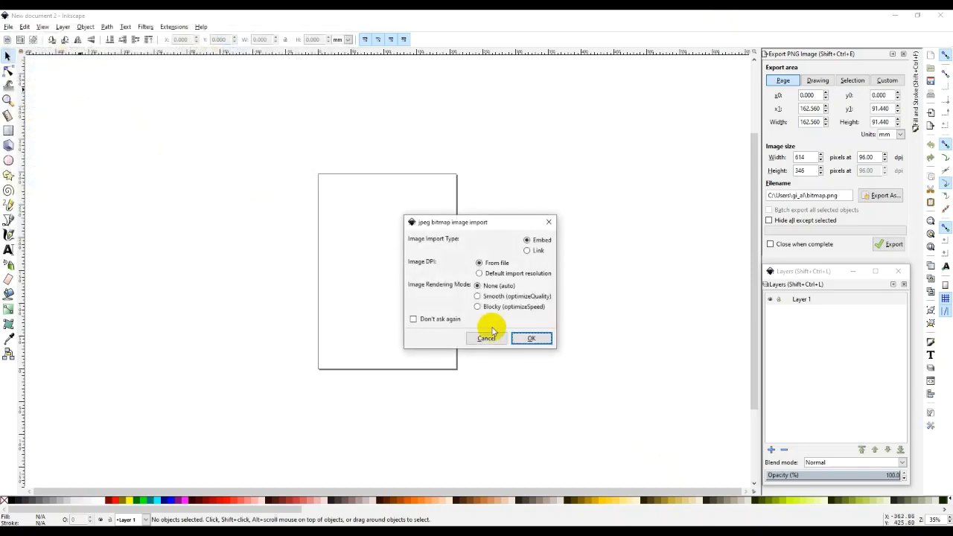
left_click(540, 338)
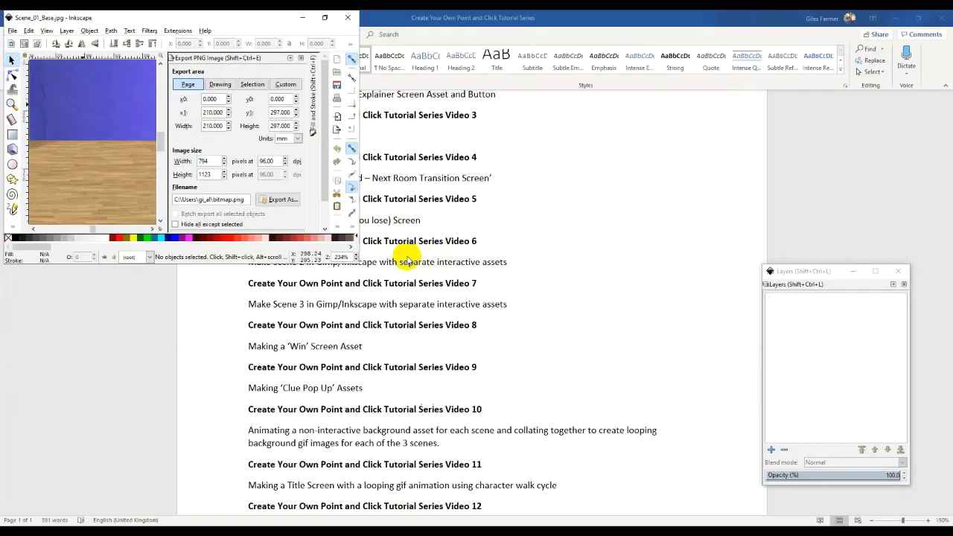
left_click(326, 18)
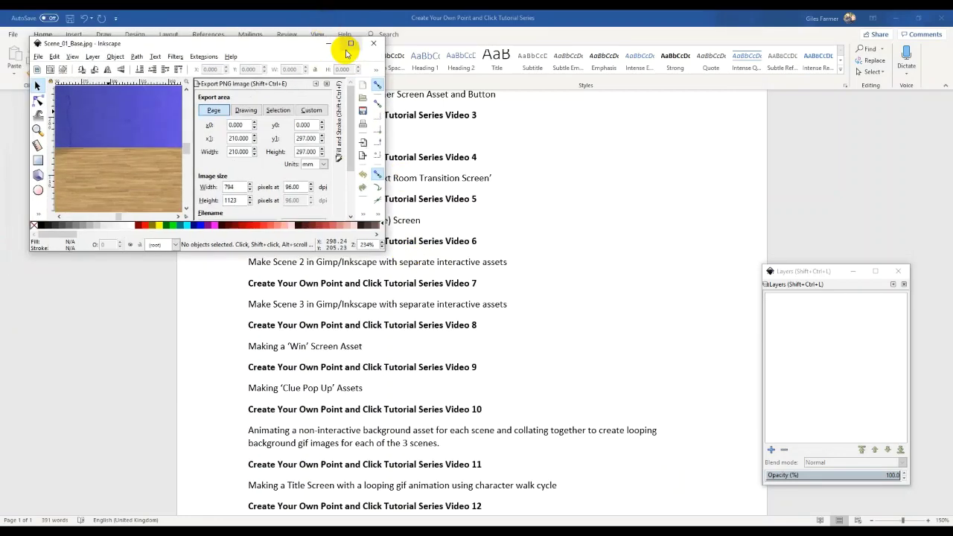
left_click(351, 43)
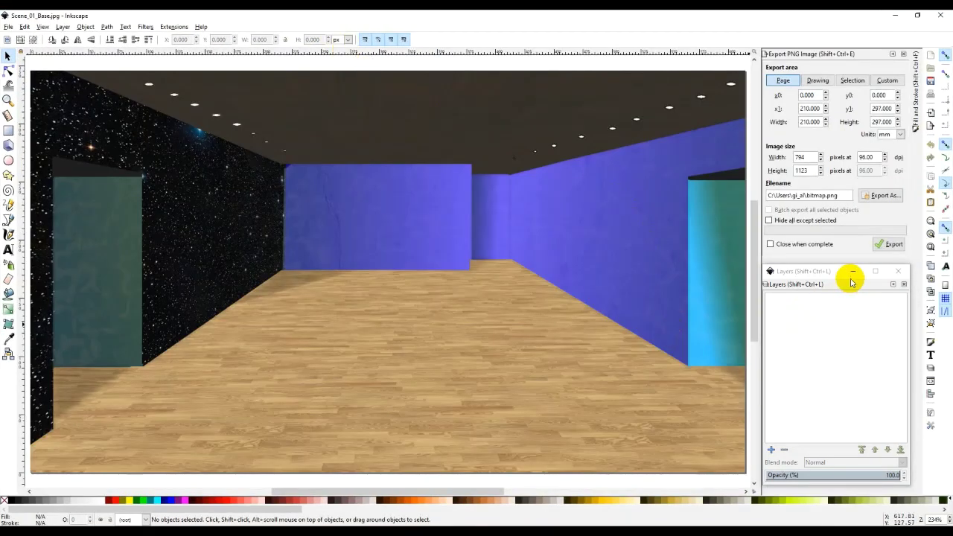
Add a new layer named Vanishing Point to the room scene document
mouse_move(816, 284)
left_mouse_down()
mouse_move(843, 313)
mouse_move(814, 300)
mouse_move(819, 294)
left_mouse_up()
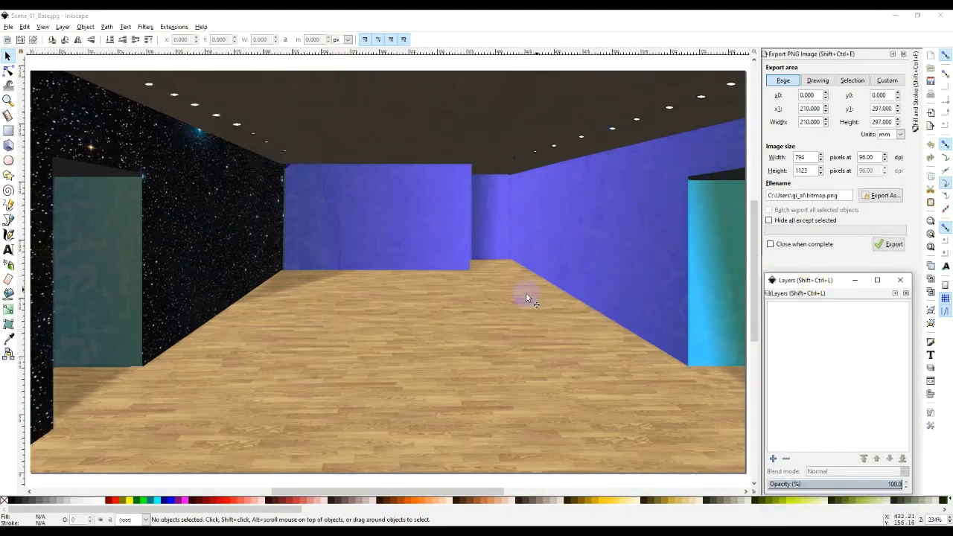
scroll(527, 298, "down", 2)
scroll(526, 298, "up", 3)
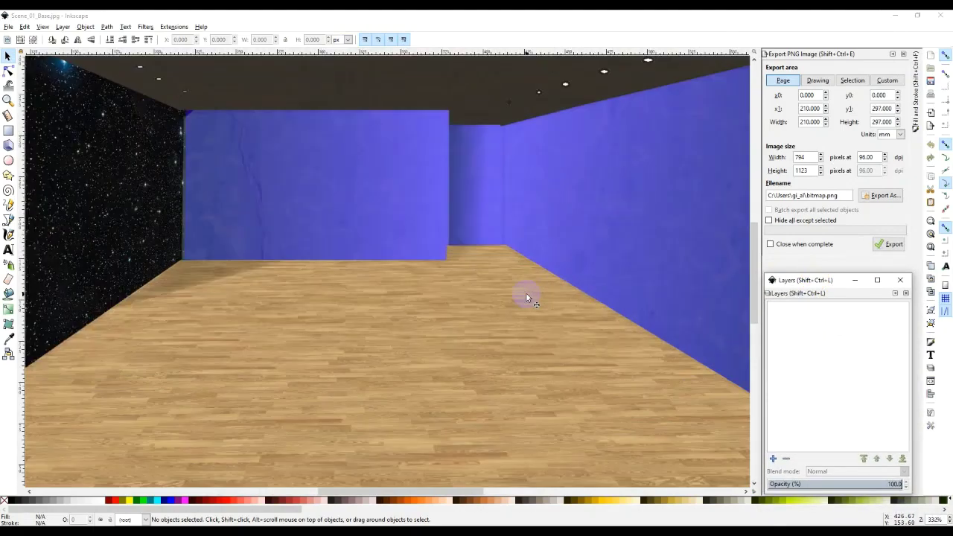
scroll(526, 298, "down", 3)
left_click_drag(527, 297, 510, 287)
scroll(493, 290, "up", 2)
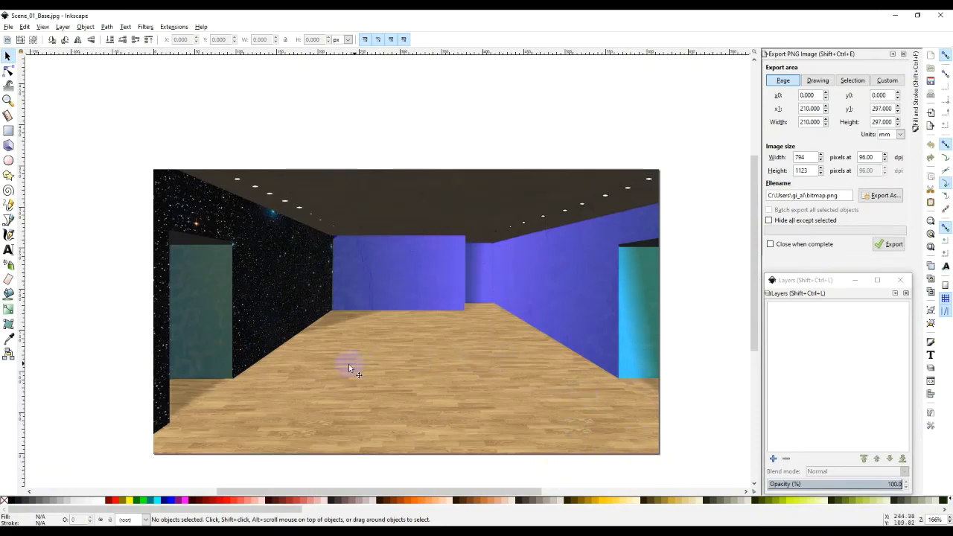
left_click(299, 279)
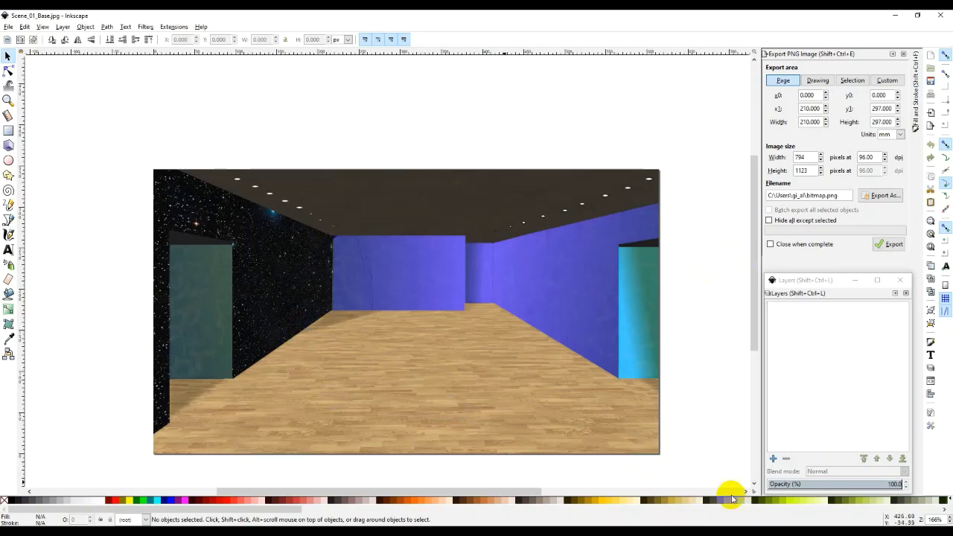
left_click(812, 283)
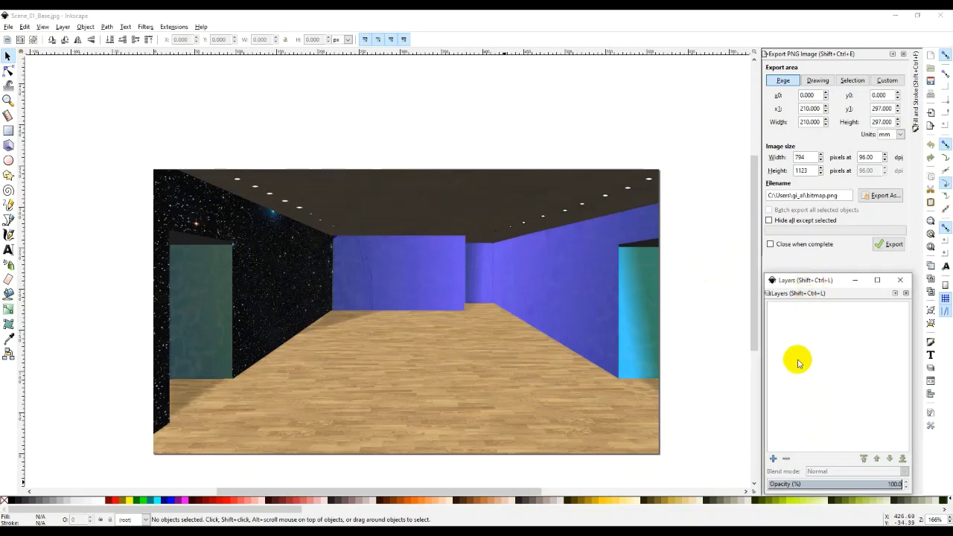
left_click(775, 459)
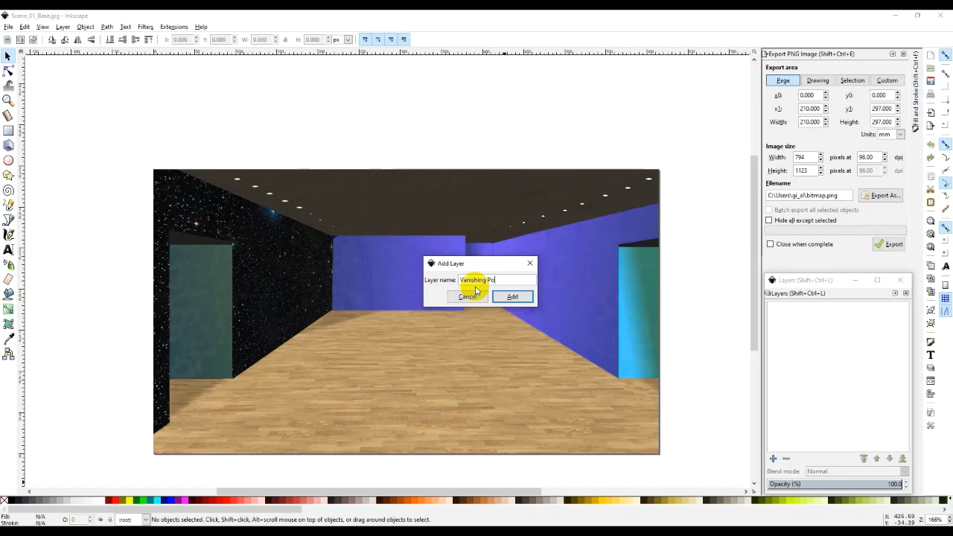
key("Return")
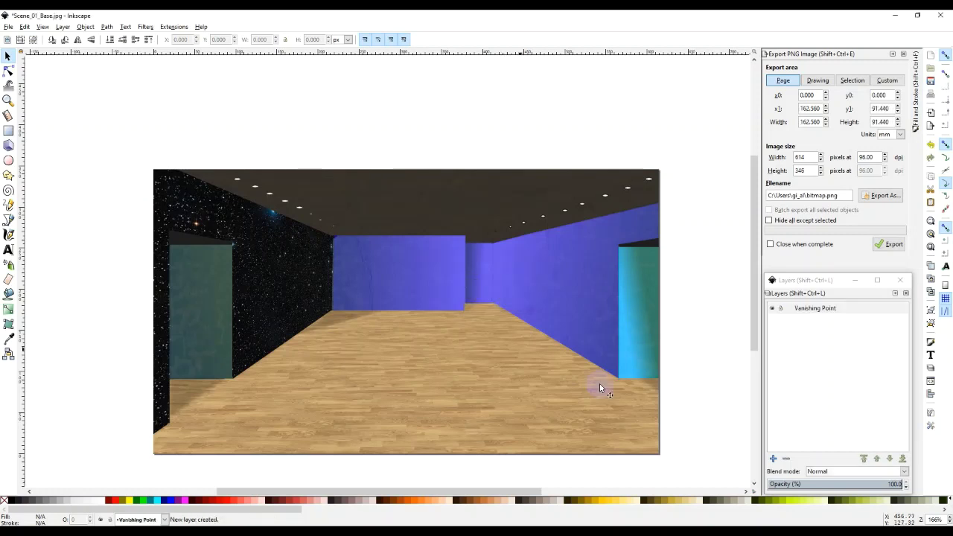
Draw a small red circle with a radius of about 3 px on the blue back wall as the vanishing point
left_click(8, 160)
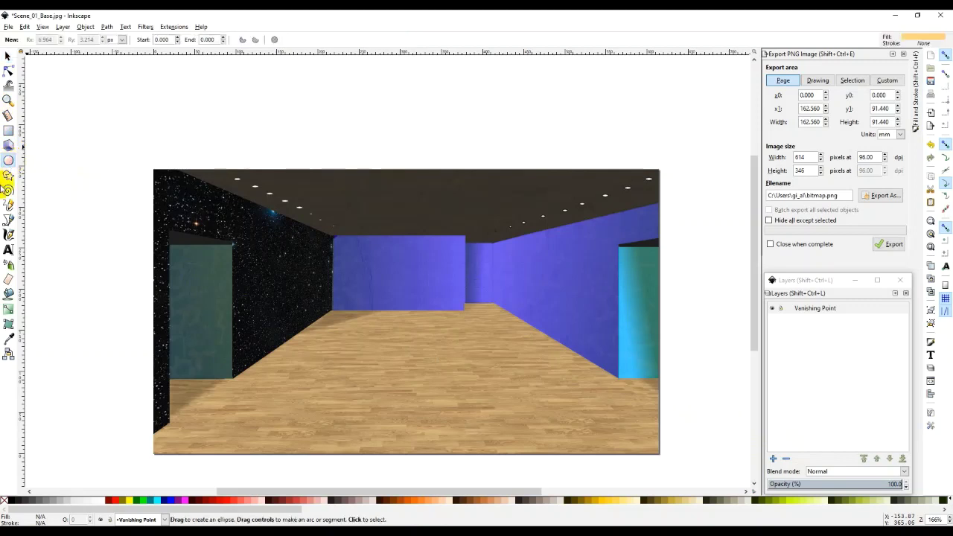
left_click(112, 501)
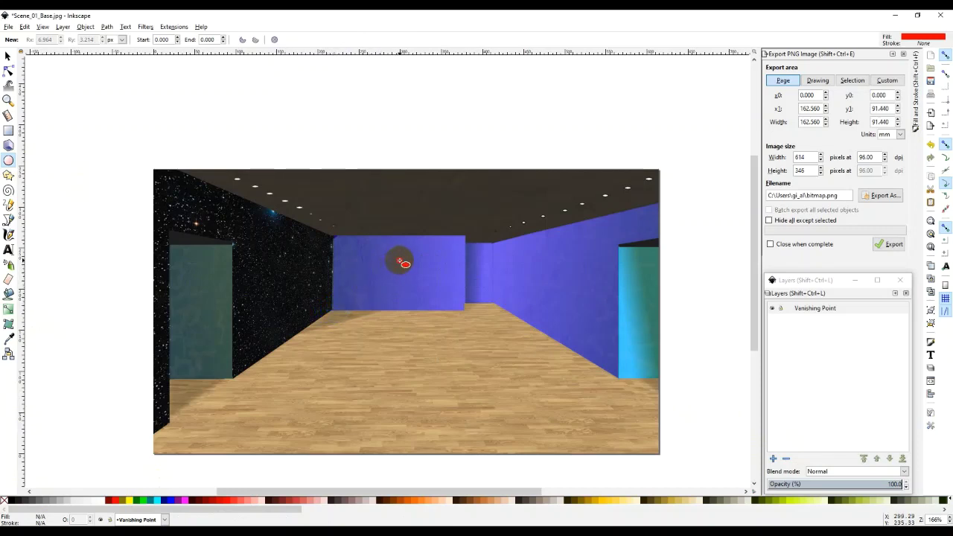
left_click_drag(399, 261, 404, 264)
left_click(7, 56)
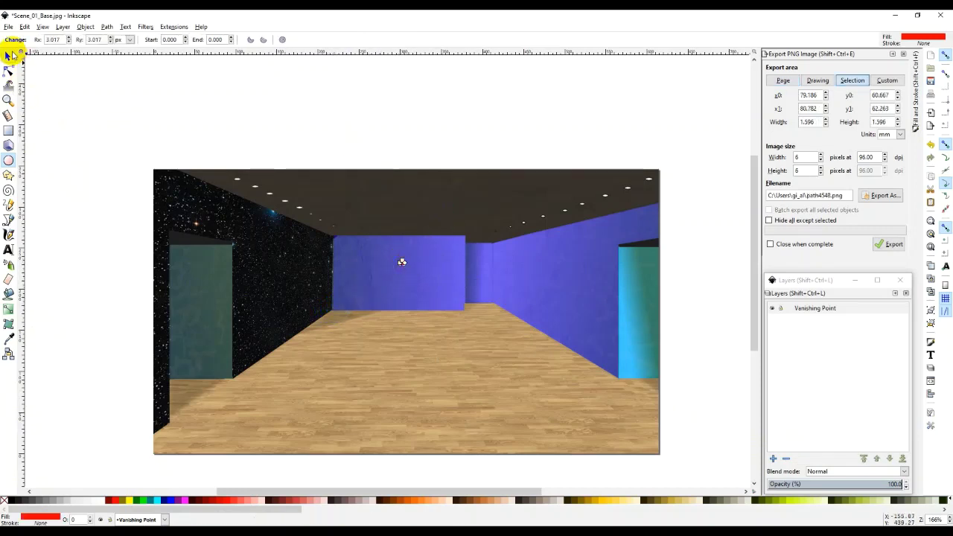
Reposition the red vanishing point circle slightly higher and further left on the blue back wall
left_click(198, 94)
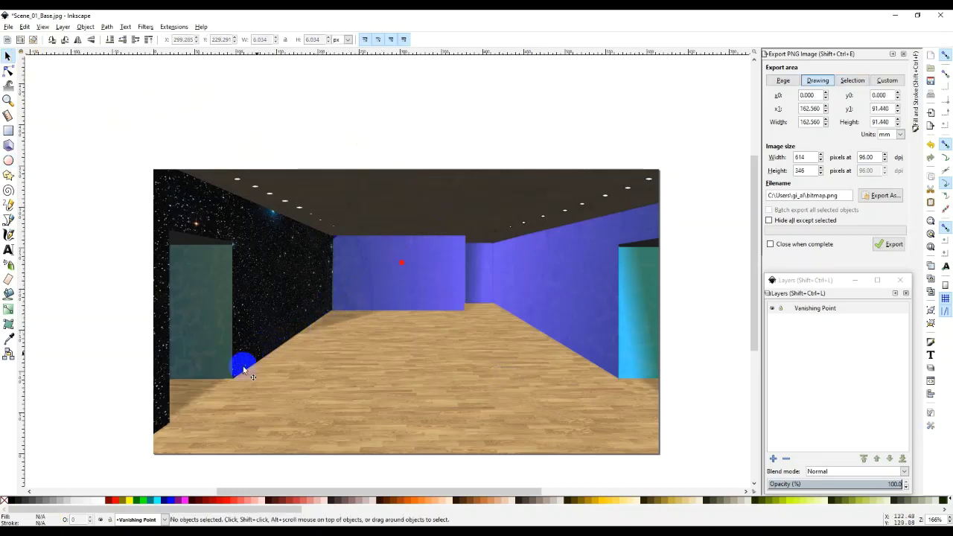
left_click(398, 261)
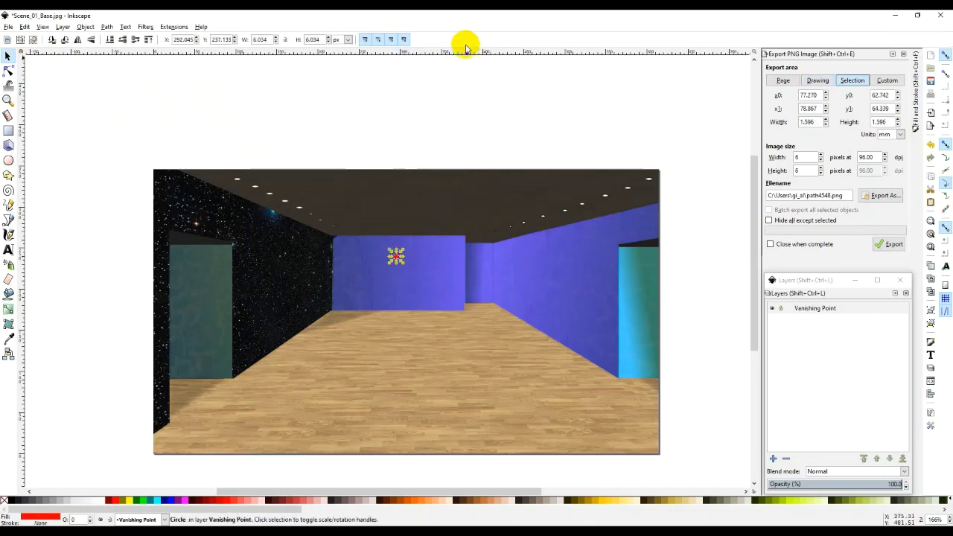
left_click_drag(459, 52, 465, 311)
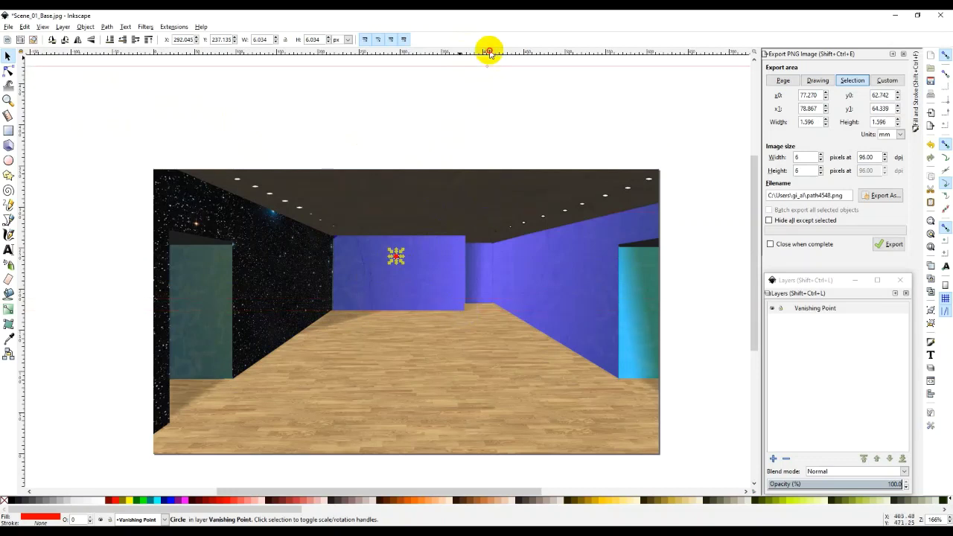
left_click_drag(487, 49, 490, 51)
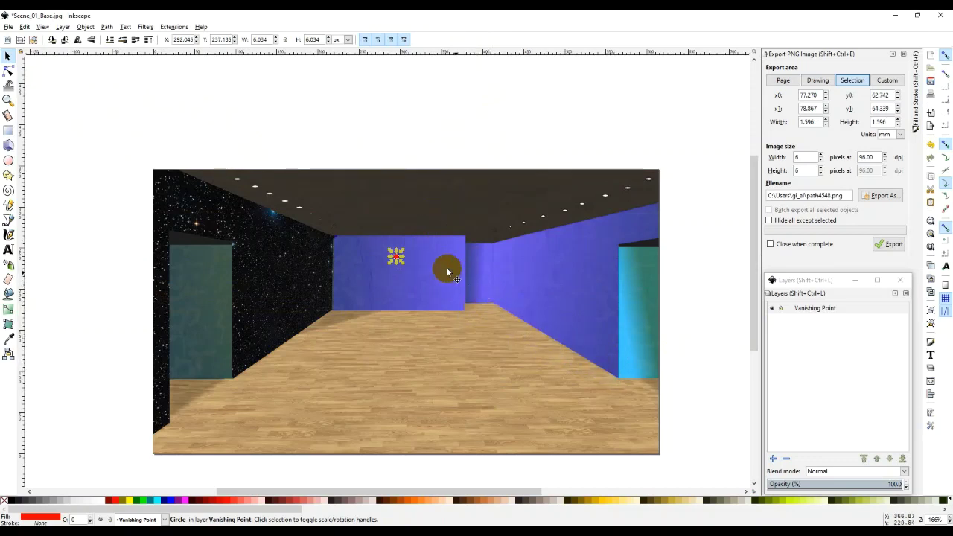
left_click_drag(396, 259, 395, 253)
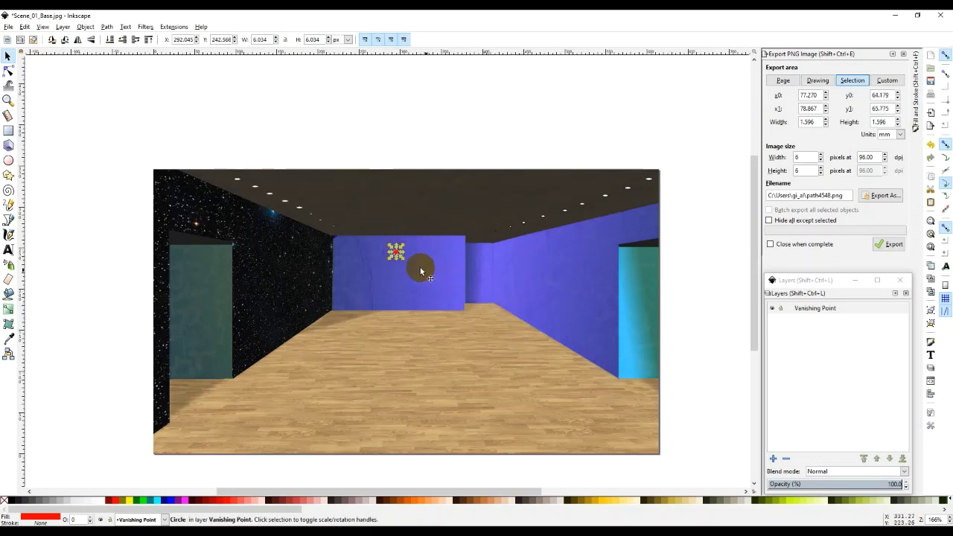
left_click(118, 224)
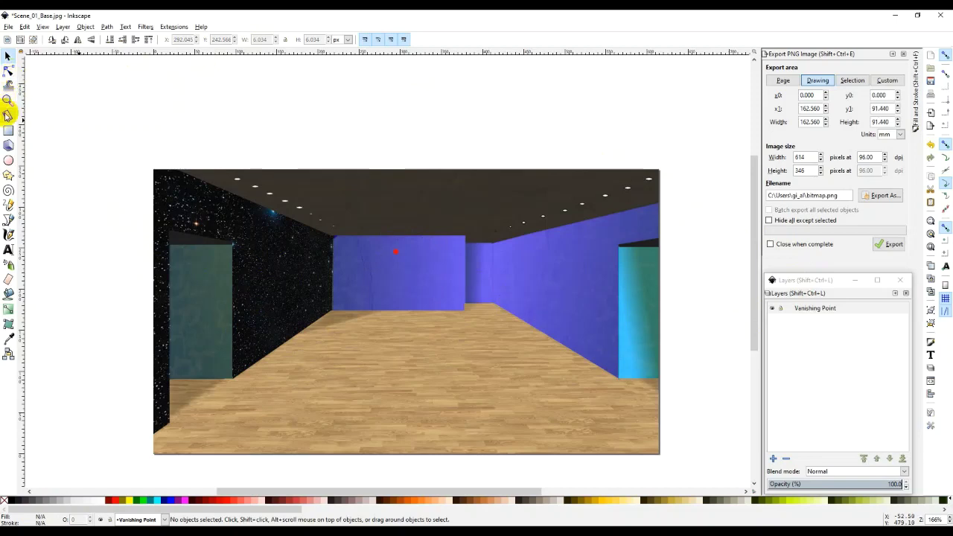
left_click(9, 209)
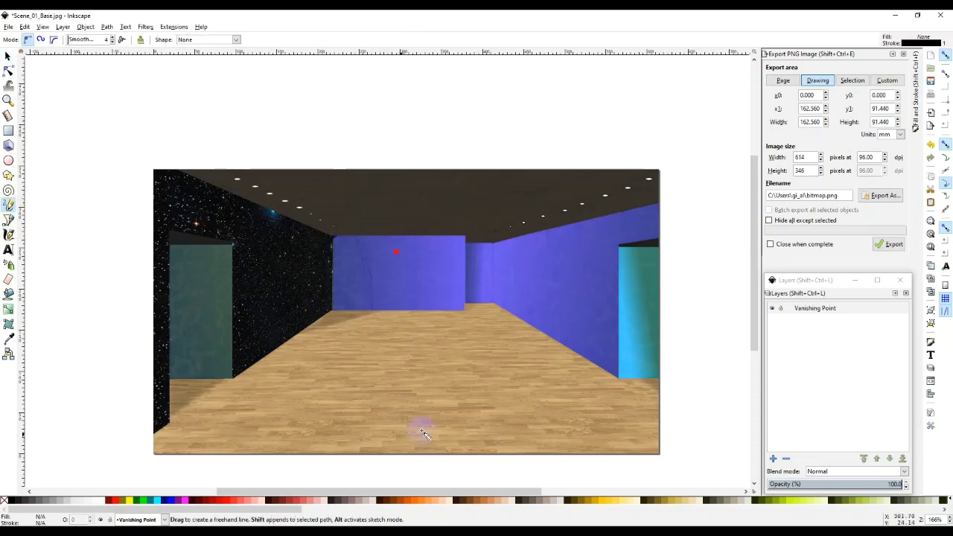
mouse_move(376, 367)
left_mouse_down()
mouse_move(436, 377)
mouse_move(367, 411)
left_mouse_up()
key("ctrl+z")
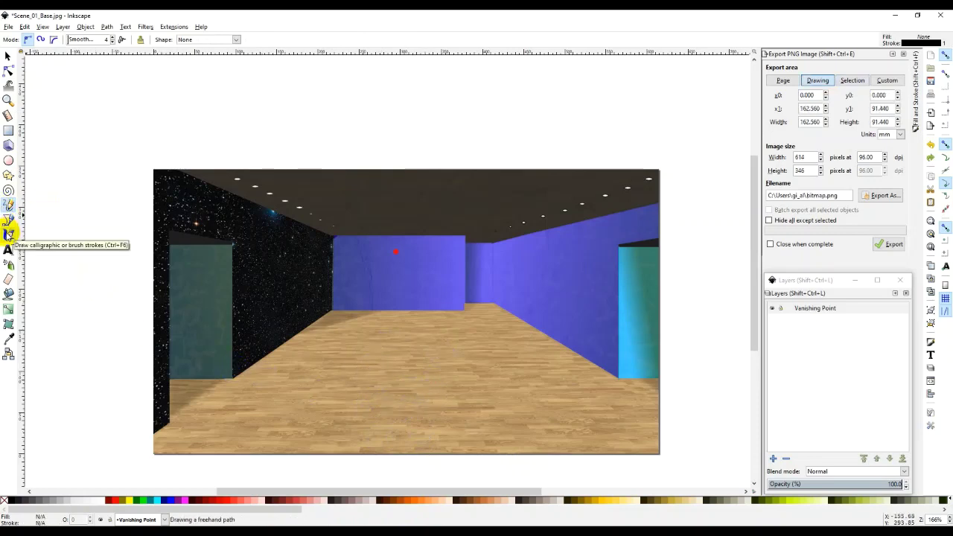
left_click(9, 220)
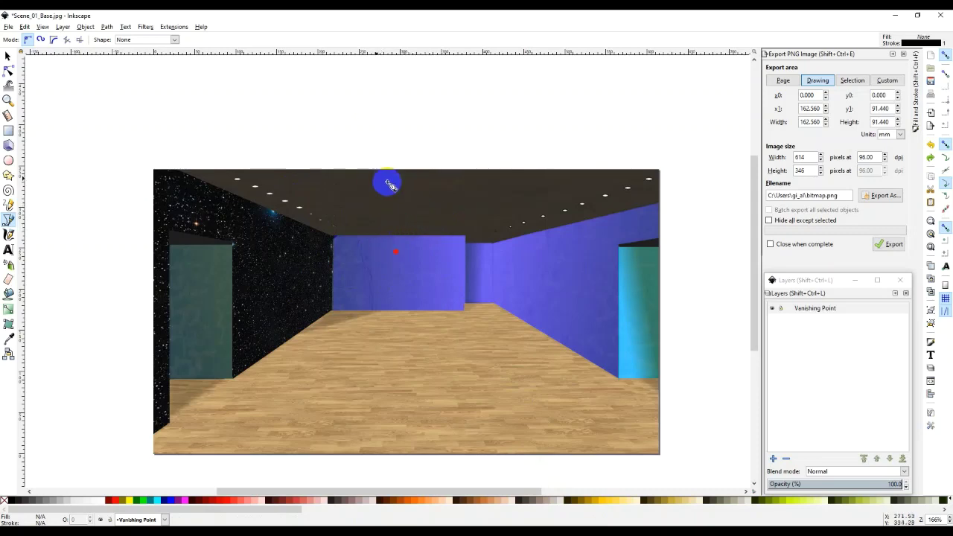
Add a new layer named Ref and place it below the Vanishing Point layer
left_click(9, 28)
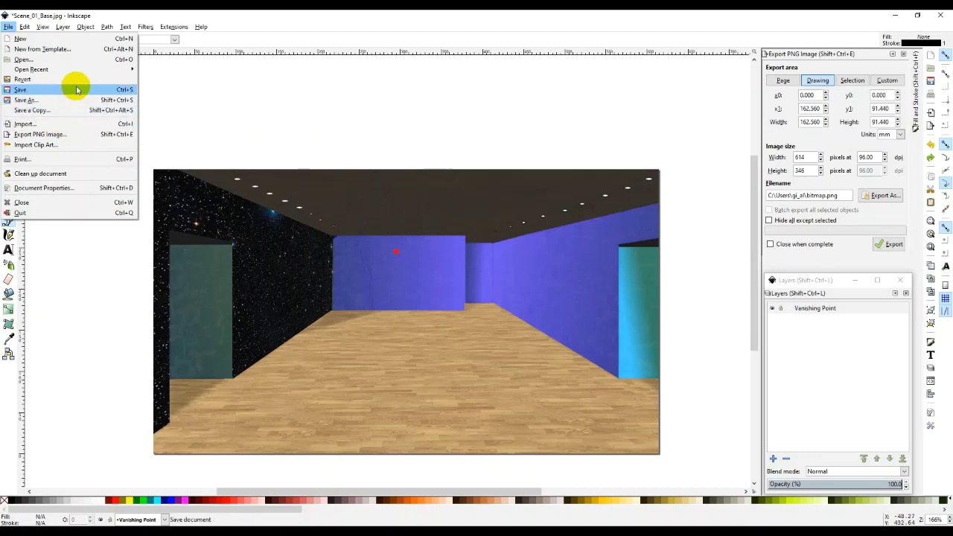
left_click(822, 340)
left_click(774, 459)
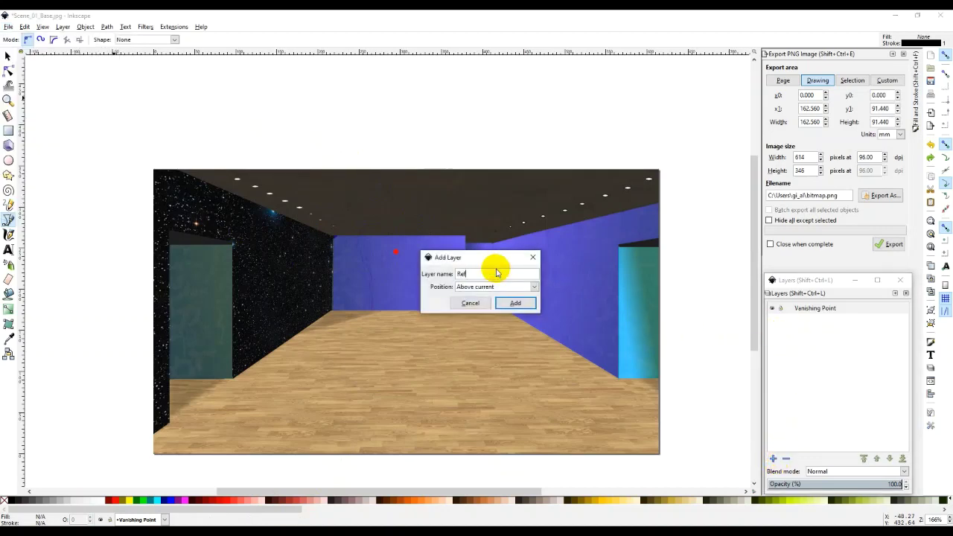
key("Return")
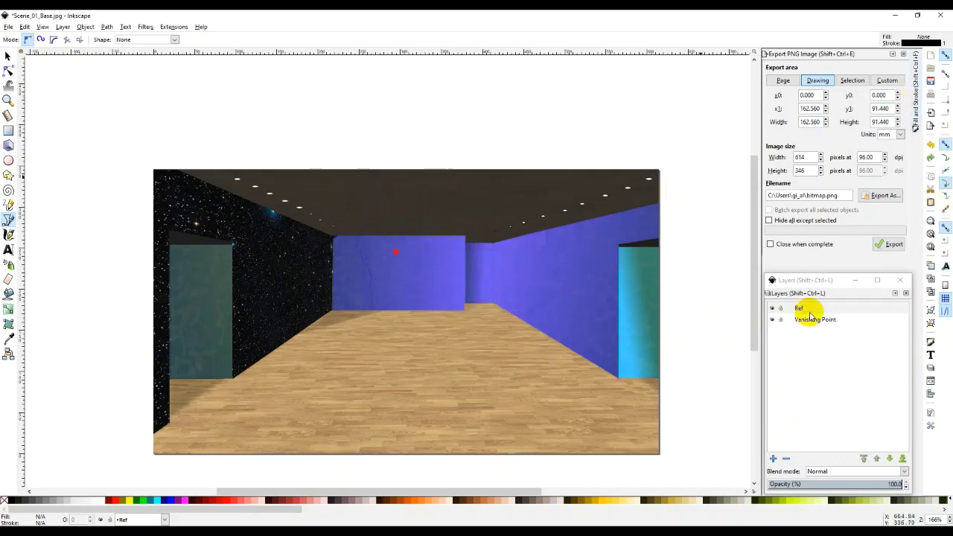
left_click_drag(810, 317, 812, 335)
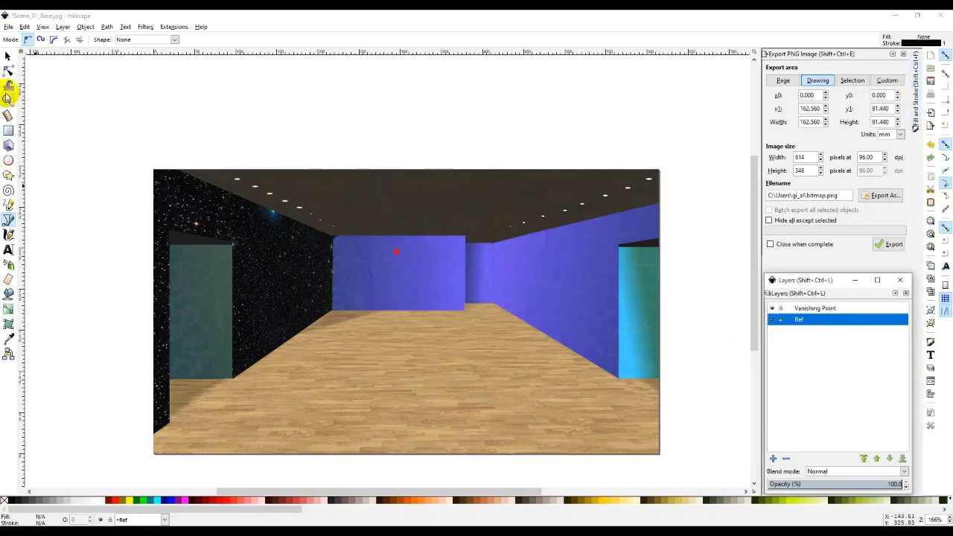
Import Space_Ref_Collage from the Point and Click folder on the Desktop as an embedded image in the Ref layer
left_click(9, 27)
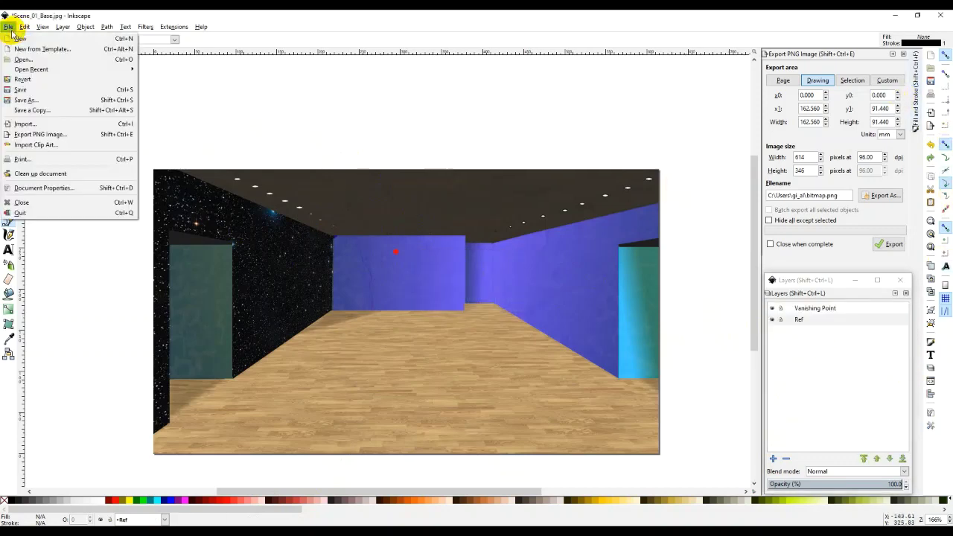
left_click(47, 122)
left_click(29, 99)
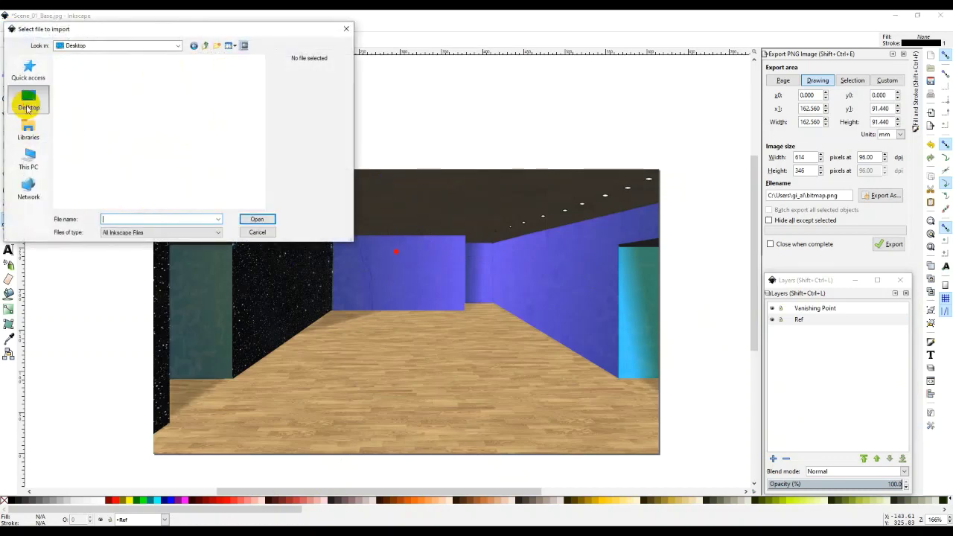
scroll(96, 151, "down", 3)
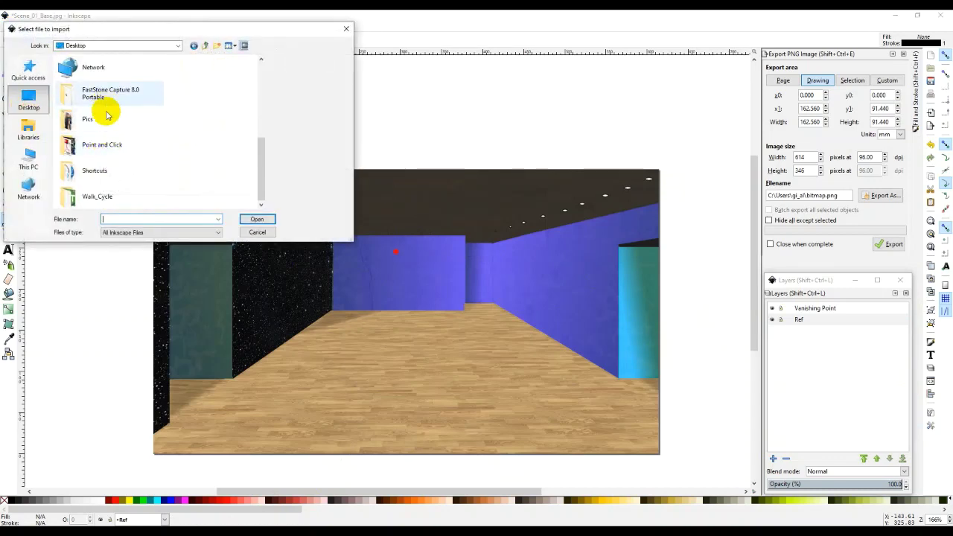
double_click(100, 145)
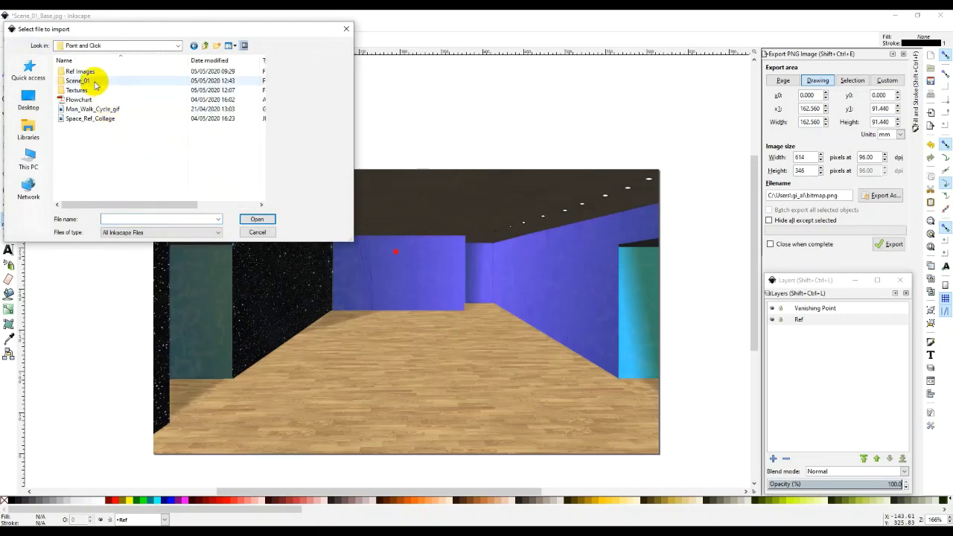
double_click(88, 119)
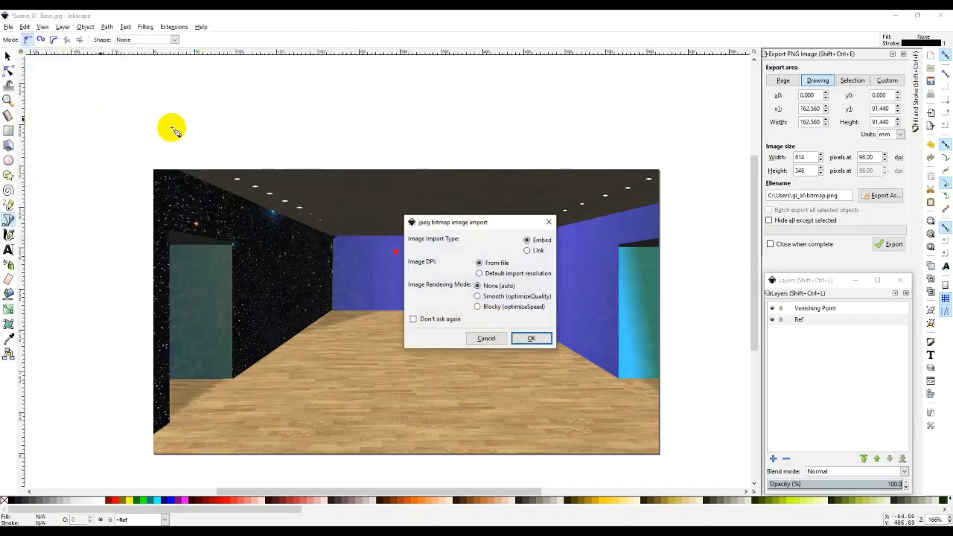
left_click(529, 337)
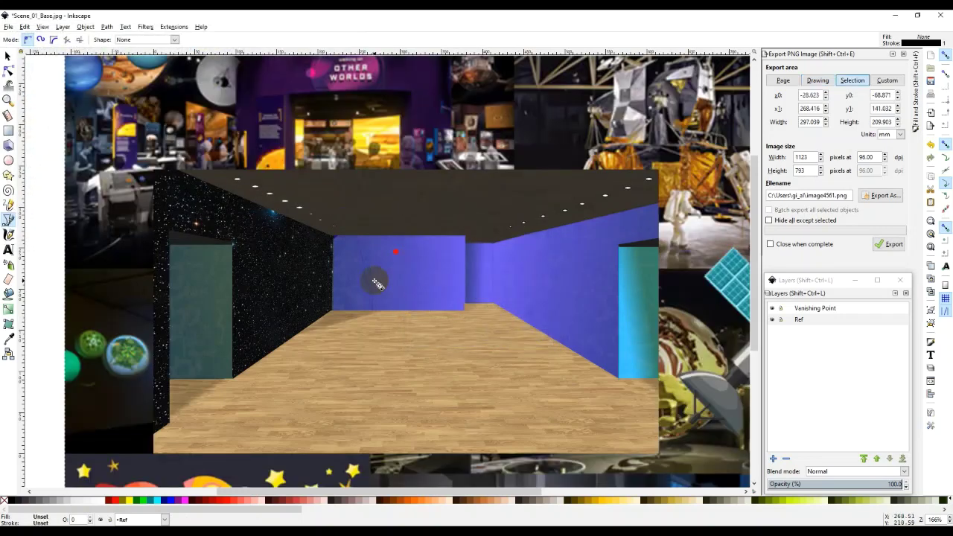
Scale the collage down to about 561 by 397 px and place it against the left edge of the room scene
scroll(378, 283, "down", 5)
scroll(385, 283, "down", 6)
scroll(387, 287, "up", 3)
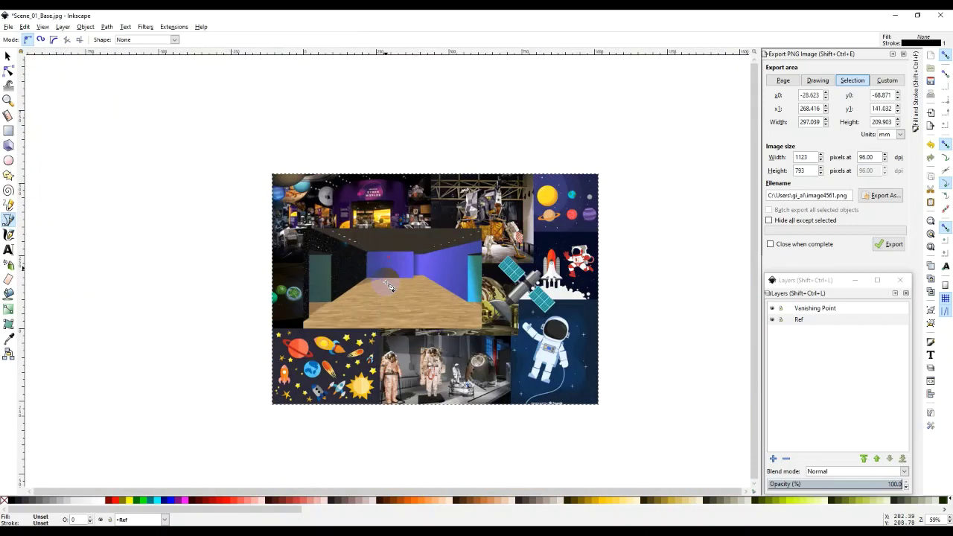
left_click(6, 56)
left_click_drag(347, 371, 52, 300)
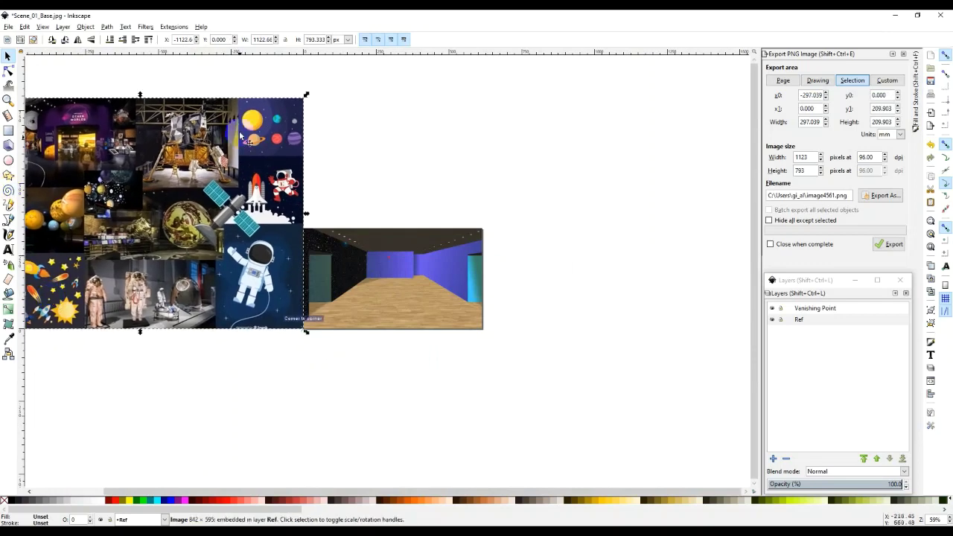
left_click_drag(304, 93, 185, 202)
left_click_drag(147, 240, 284, 269)
scroll(360, 297, "up", 3)
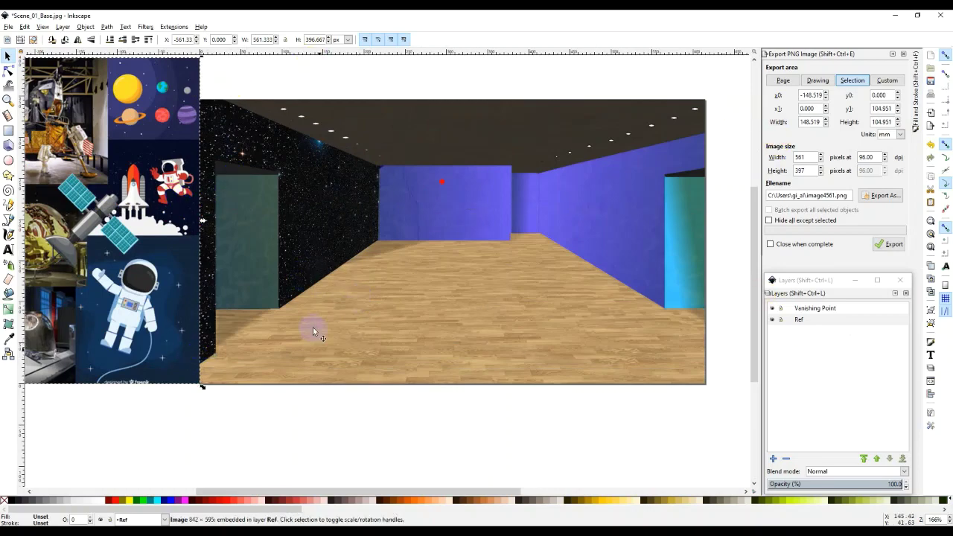
Examine the reference collage and the room's right-hand blue wall for placing the first scene asset
scroll(358, 327, "left", 1)
scroll(359, 327, "left", 8)
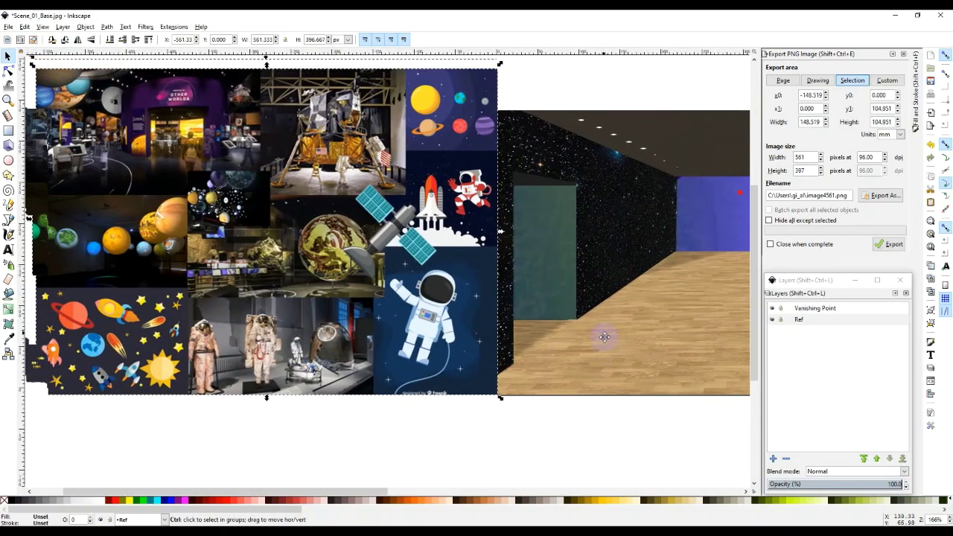
left_click_drag(591, 343, 572, 310)
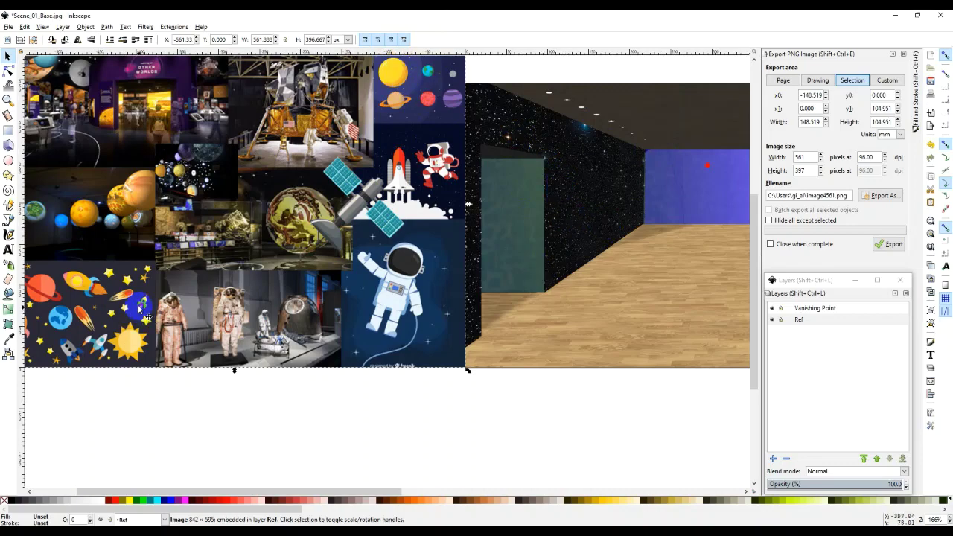
left_click_drag(140, 309, 302, 301)
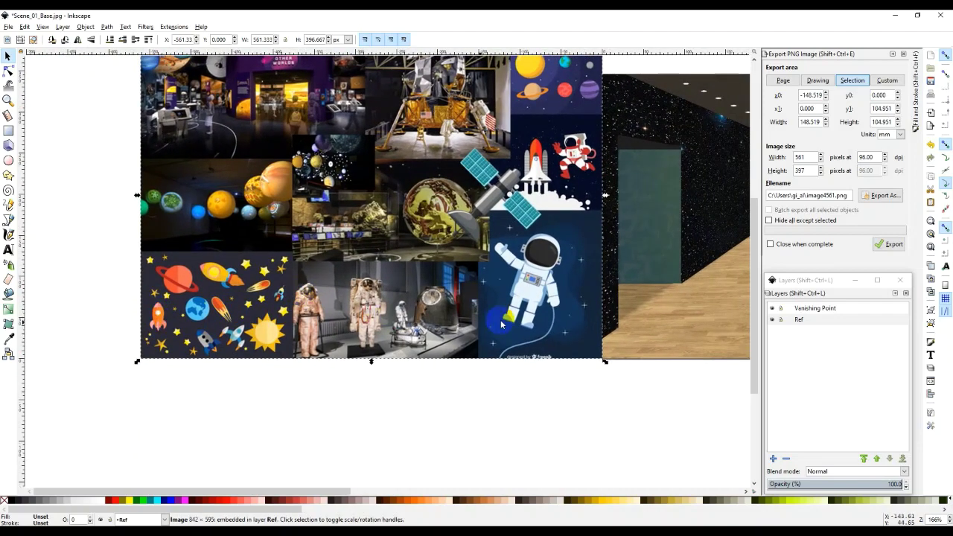
left_click_drag(641, 288, 187, 323)
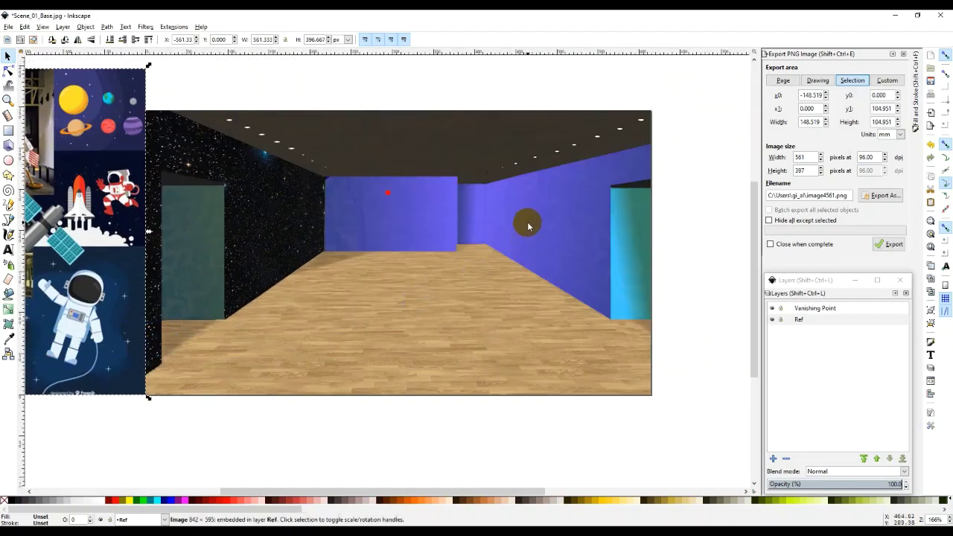
left_click_drag(529, 230, 532, 270)
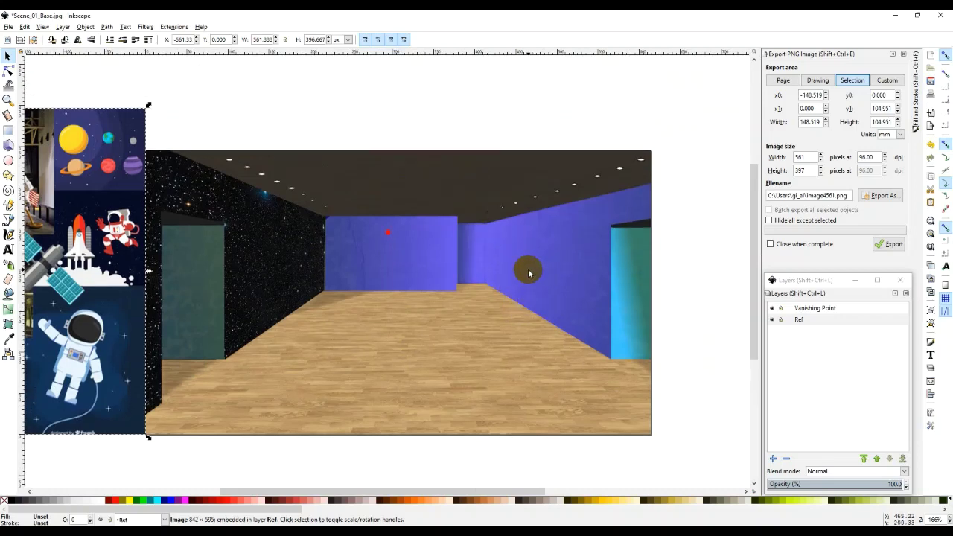
scroll(526, 272, "up", 1, "ctrl")
scroll(527, 302, "up", 1, "ctrl")
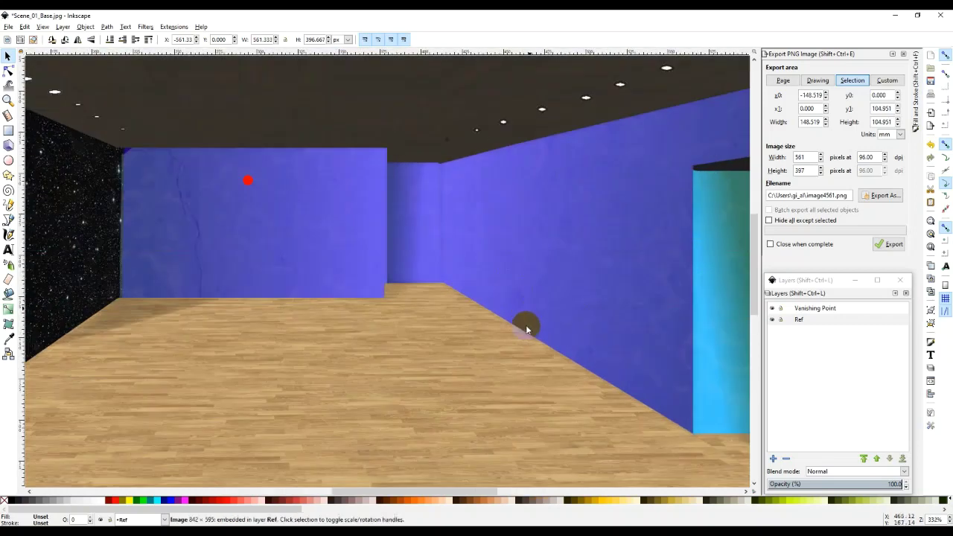
left_click_drag(541, 347, 535, 310)
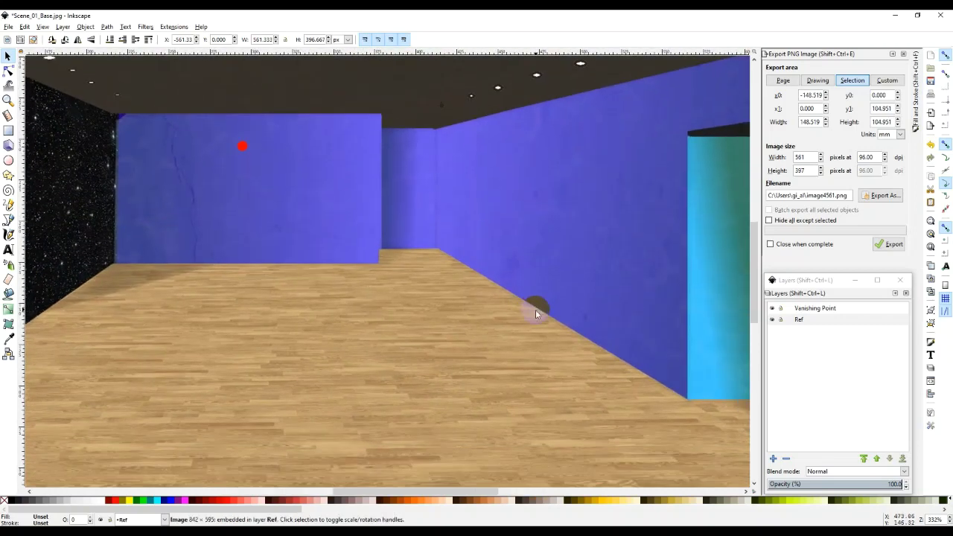
Add a layer named Asset_01 and place it above the Vanishing Point layer
left_click(9, 220)
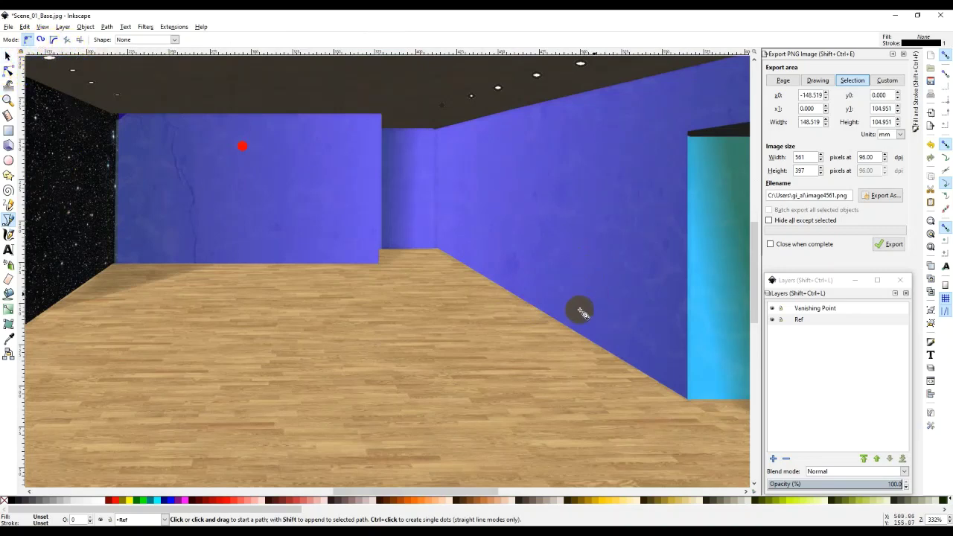
left_click(773, 459)
left_click(511, 288)
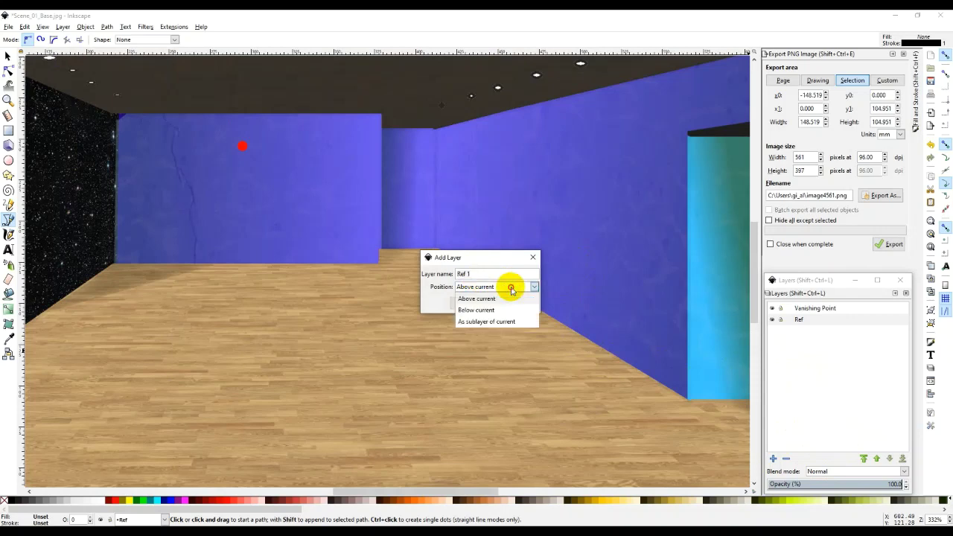
left_click(477, 299)
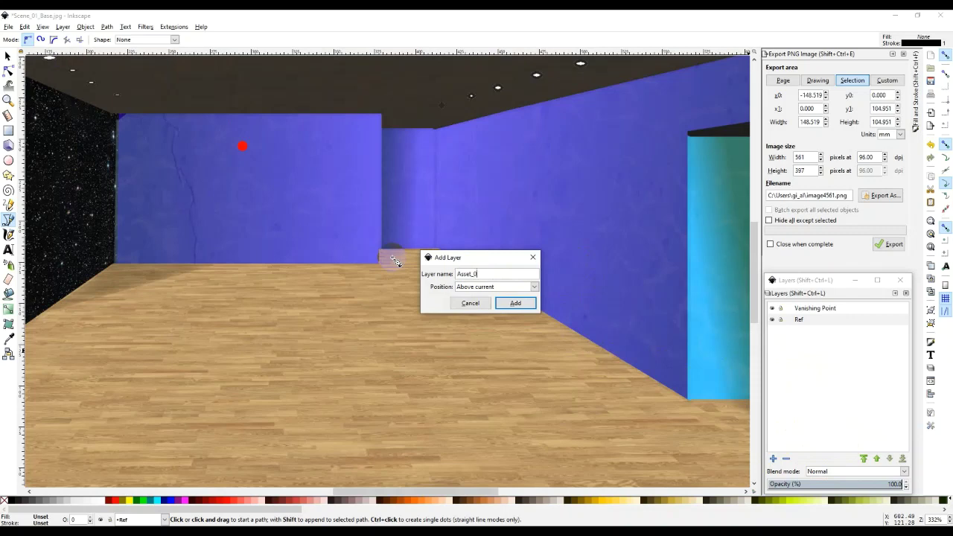
left_click(514, 303)
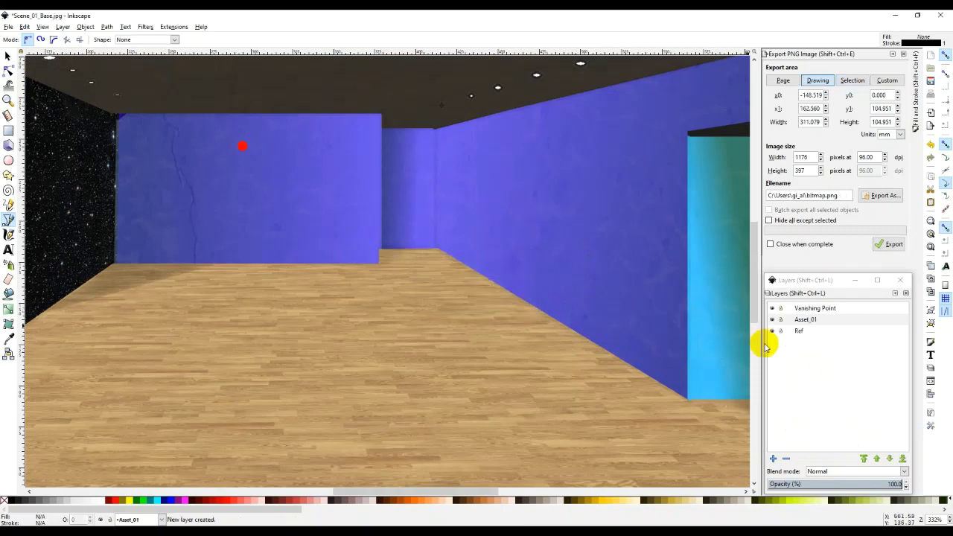
left_click_drag(812, 324, 815, 304)
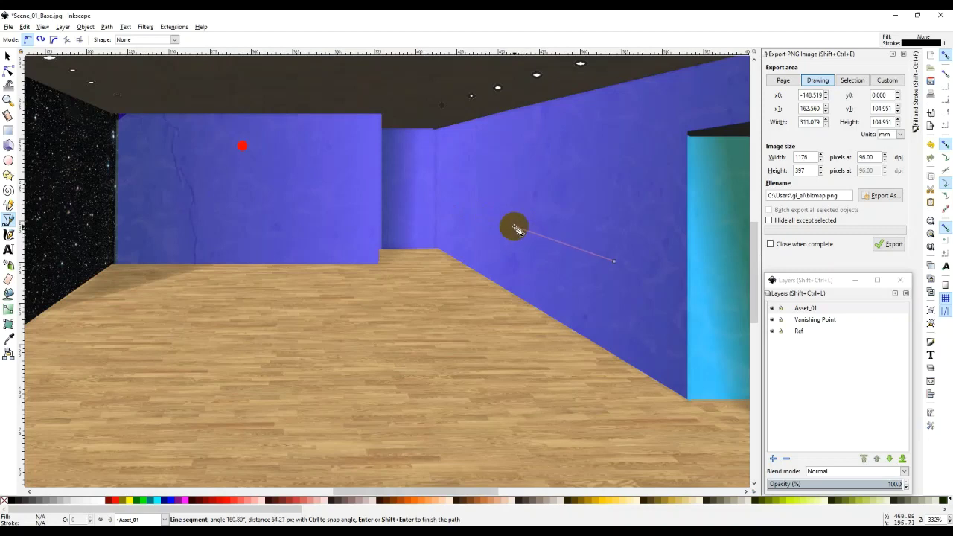
Draw a closed, slanted four-sided outline about 76 by 20 px on the right-hand blue wall as the asset's top face
left_click(524, 233)
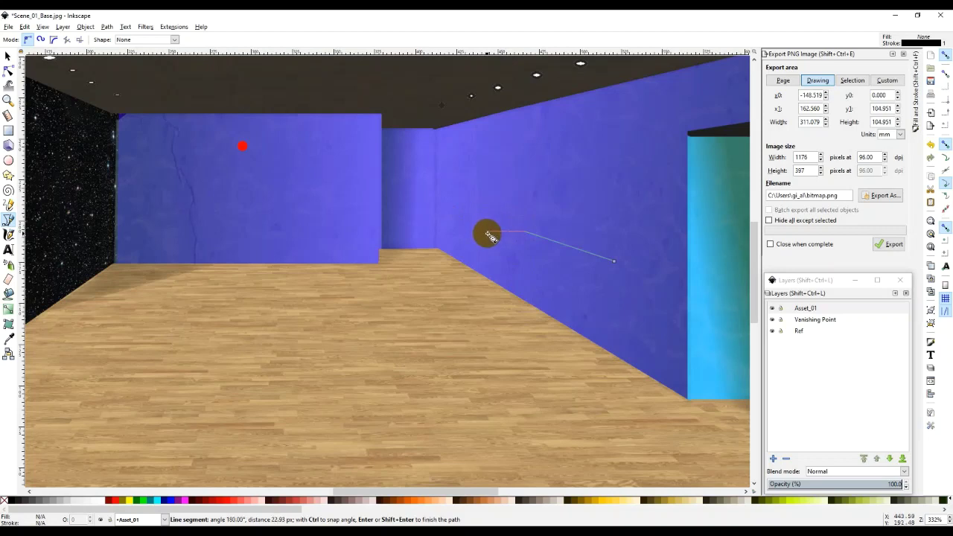
left_click(489, 233)
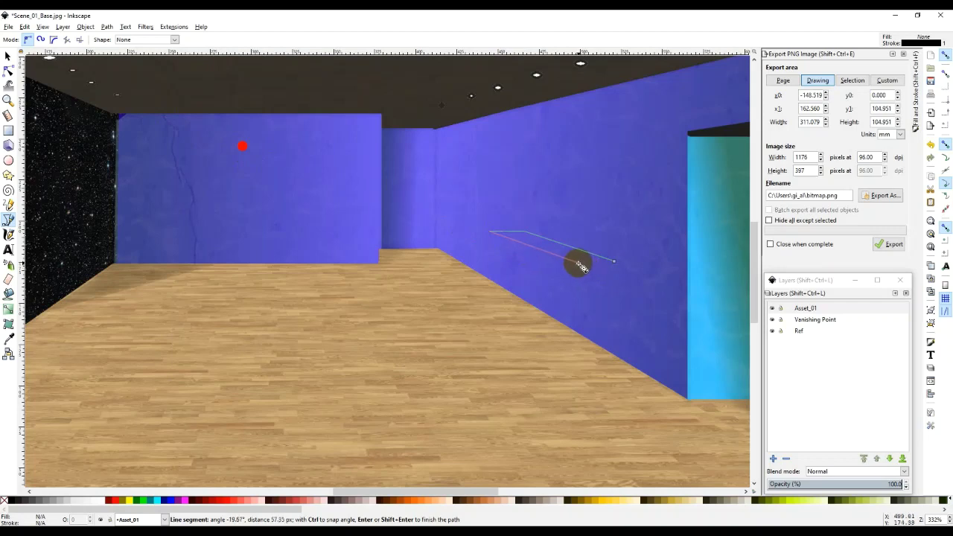
left_click(578, 264)
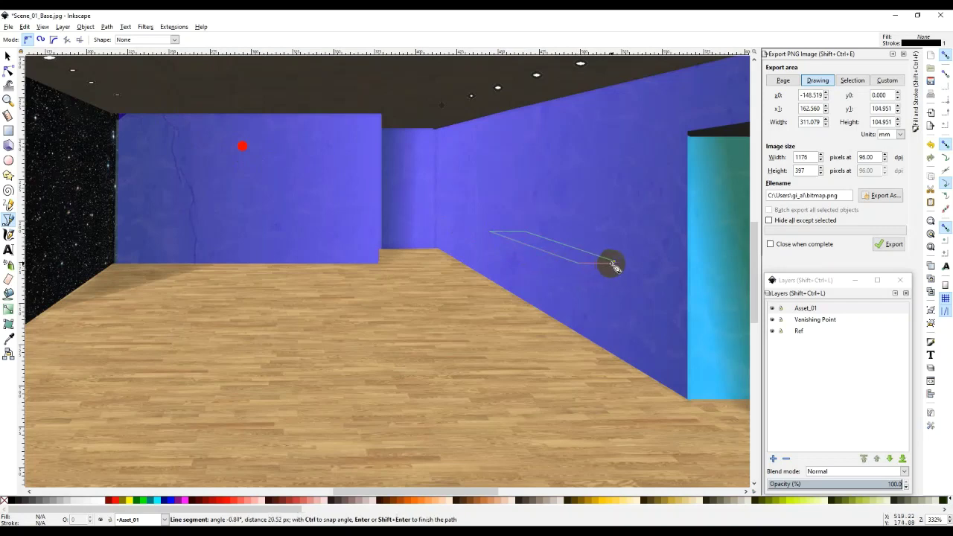
left_click(615, 264)
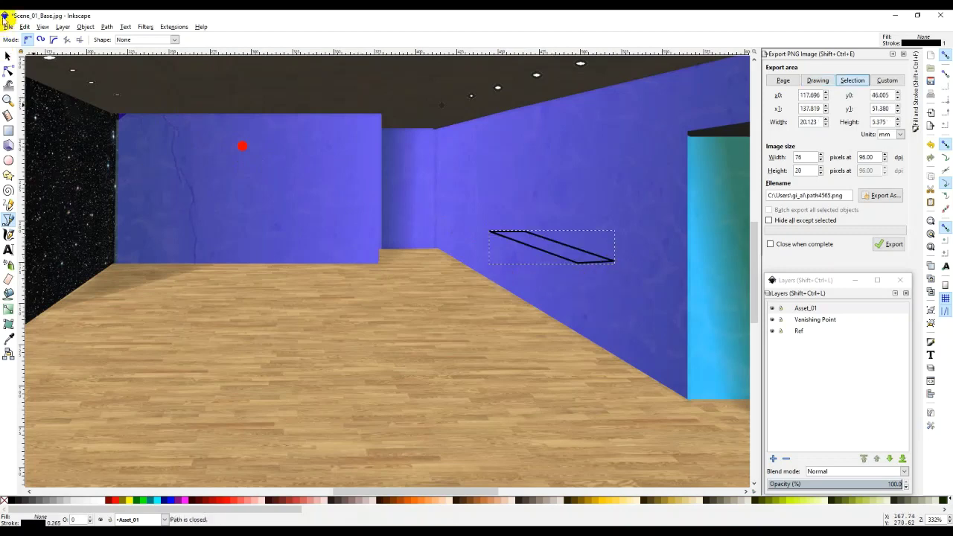
Nudge the top face's front-left corner node up and left to about X 492.7, Y 176.4 px
left_click(8, 70)
left_click(578, 264)
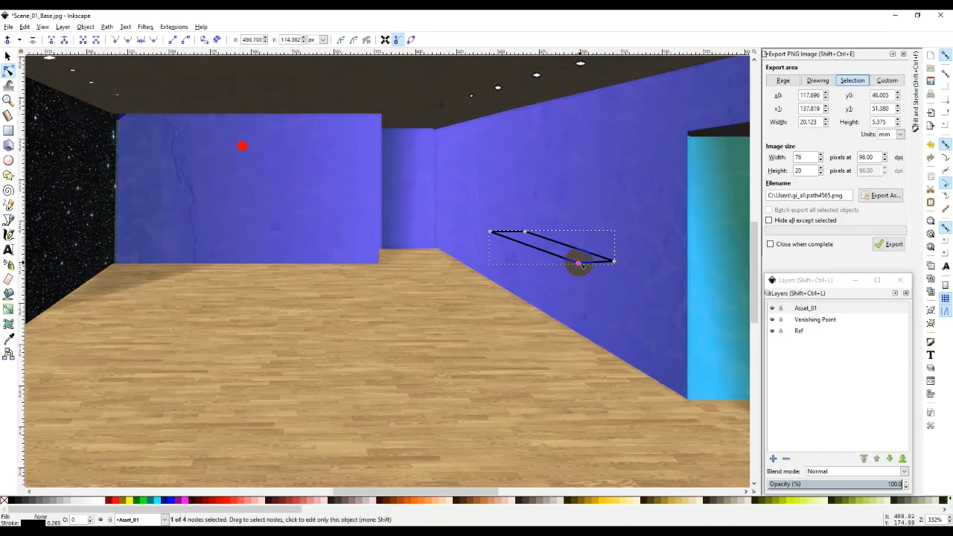
key("Up")
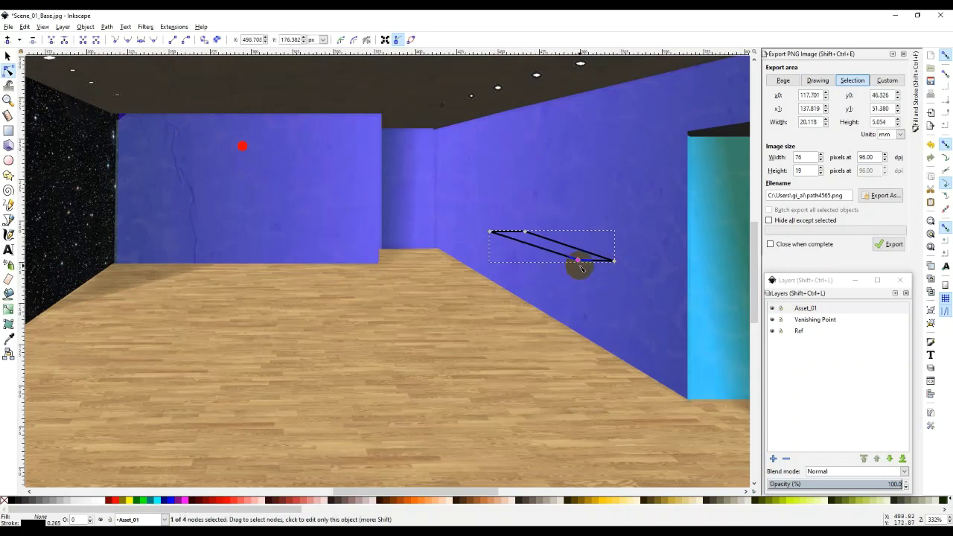
key("Left")
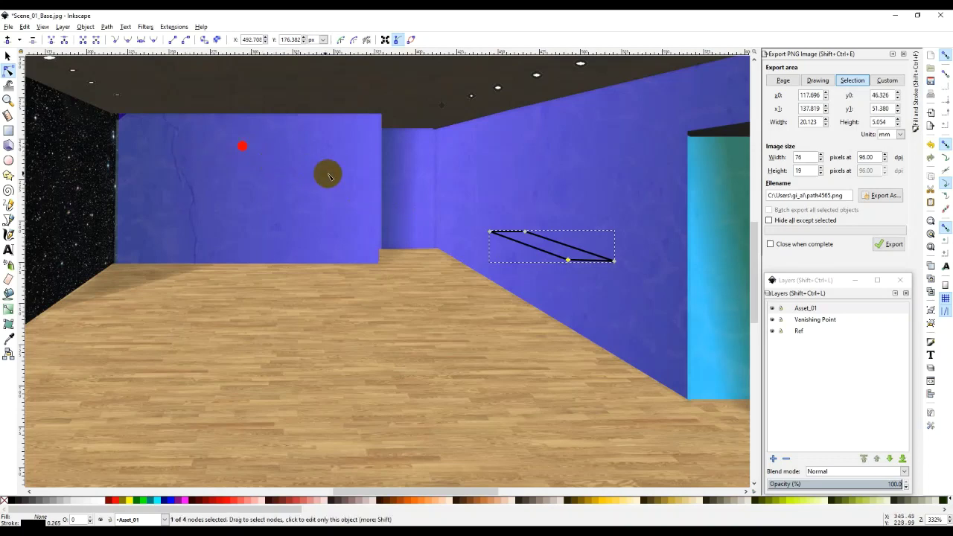
Fill the slanted top face with dark orange
left_click(7, 58)
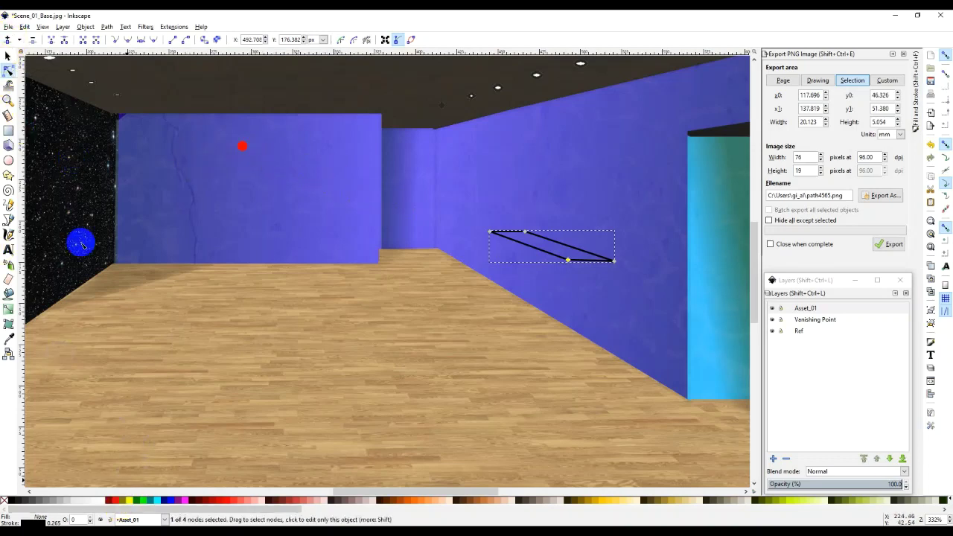
left_click(8, 57)
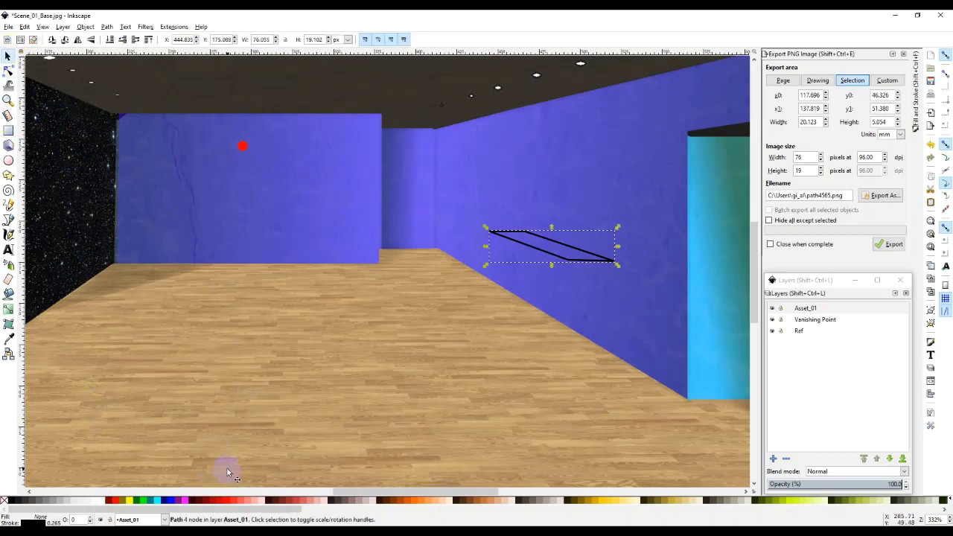
left_click(428, 503)
left_click(419, 504)
left_click(408, 504)
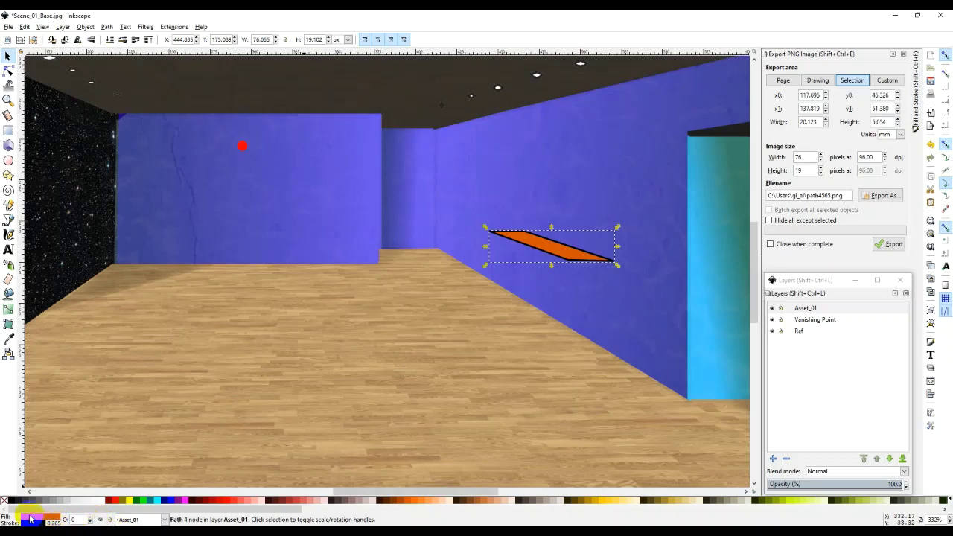
left_click(5, 500)
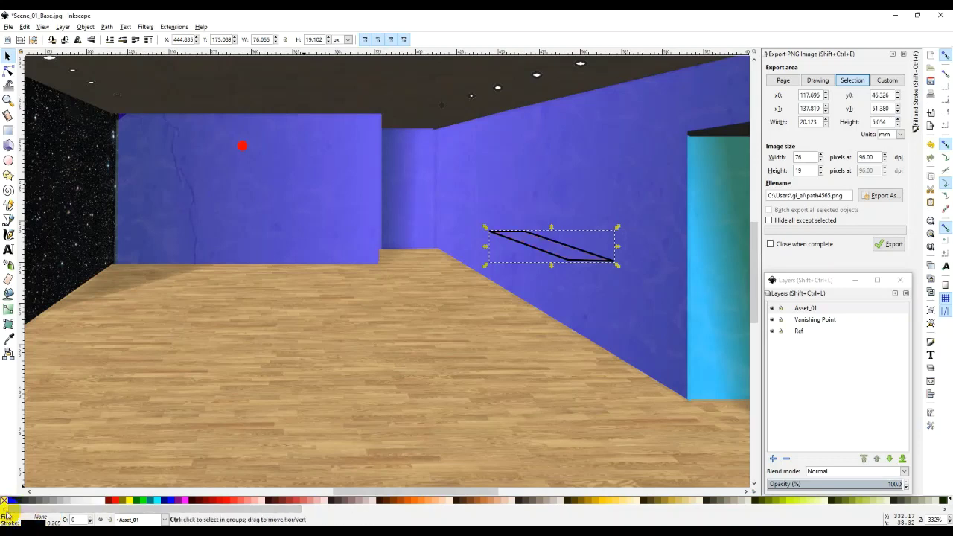
key("ctrl+z")
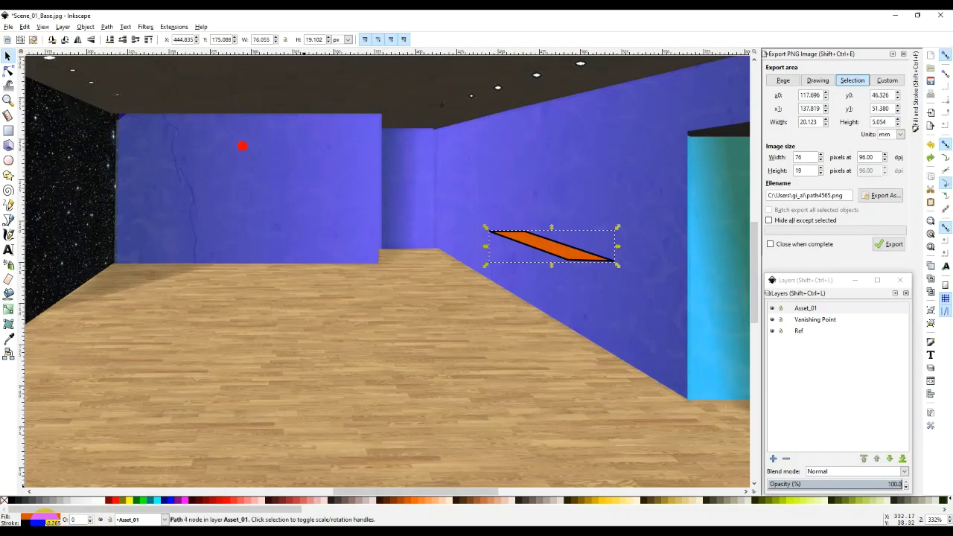
Remove the top face's outline and fill it with brown #A05A2C
key("ctrl")
right_click(35, 523)
left_click(60, 519)
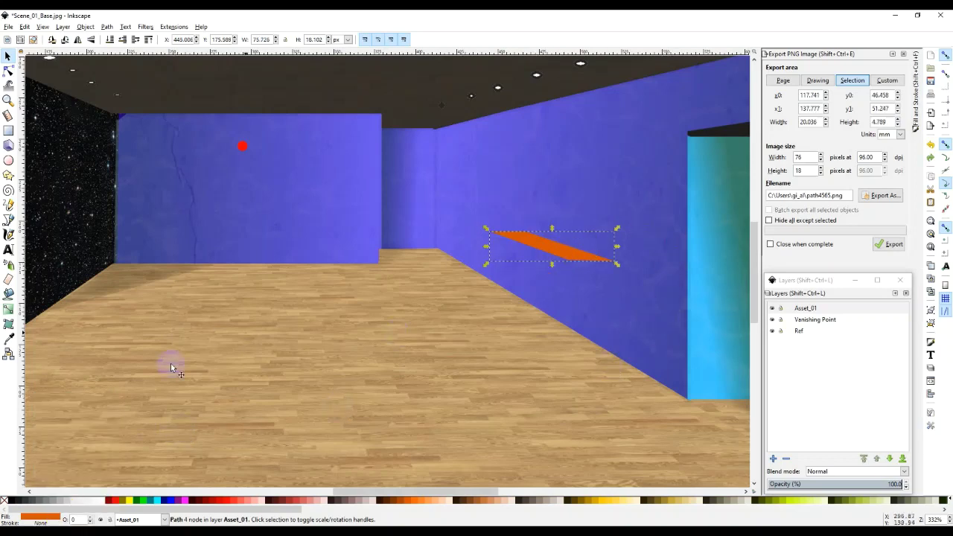
left_click(482, 500)
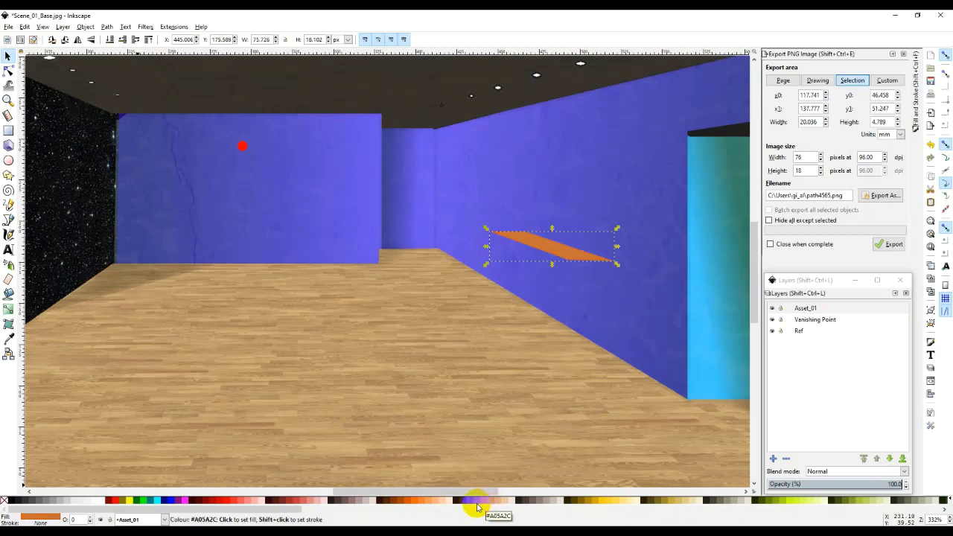
left_click(477, 502)
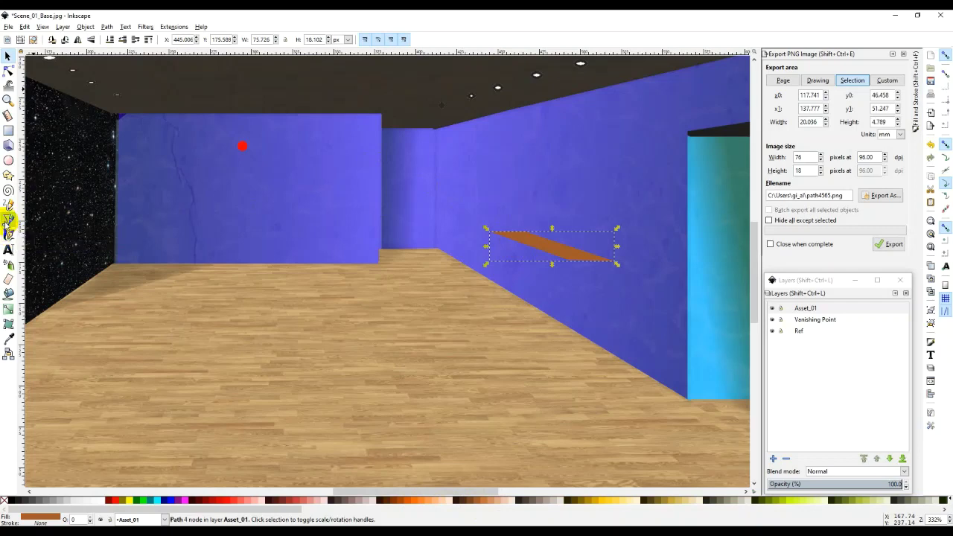
Draw a closed four-sided front panel about 48 by 70 px, from the top face's front edge down to the floor
left_click(8, 219)
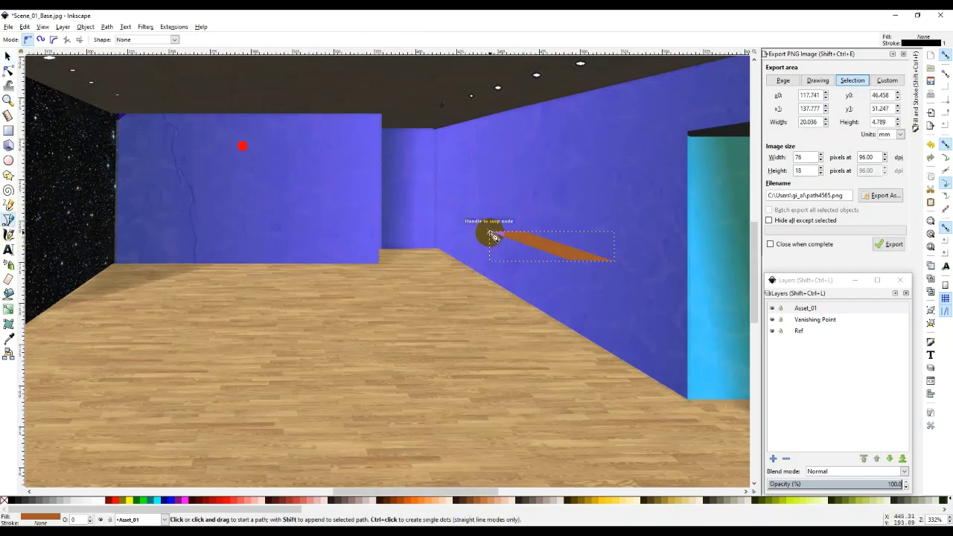
left_click(489, 233)
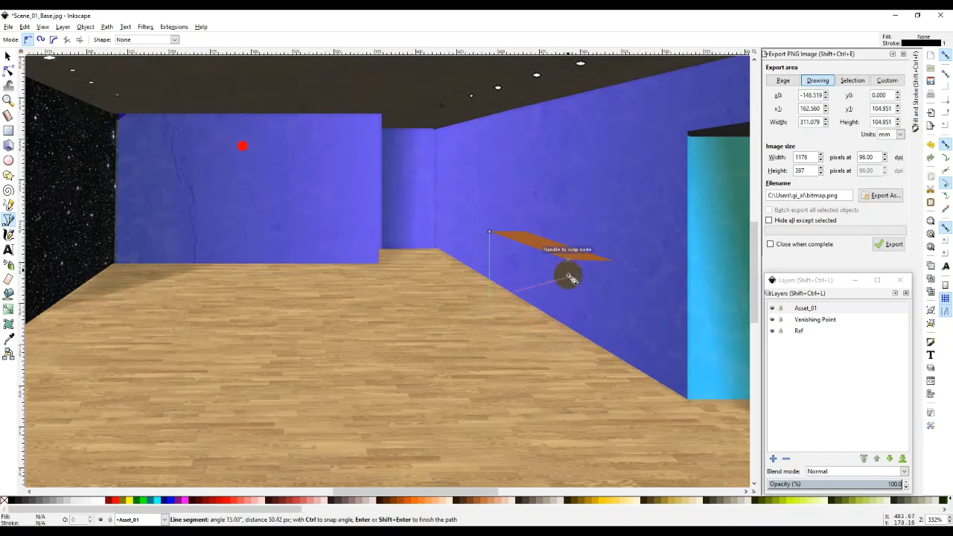
left_click_drag(570, 278, 564, 343)
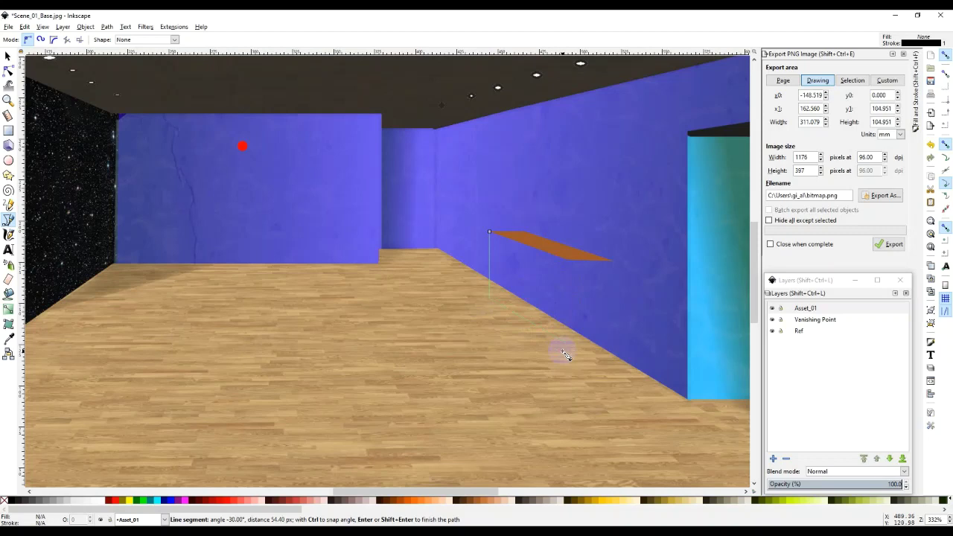
left_click_drag(566, 356, 571, 266)
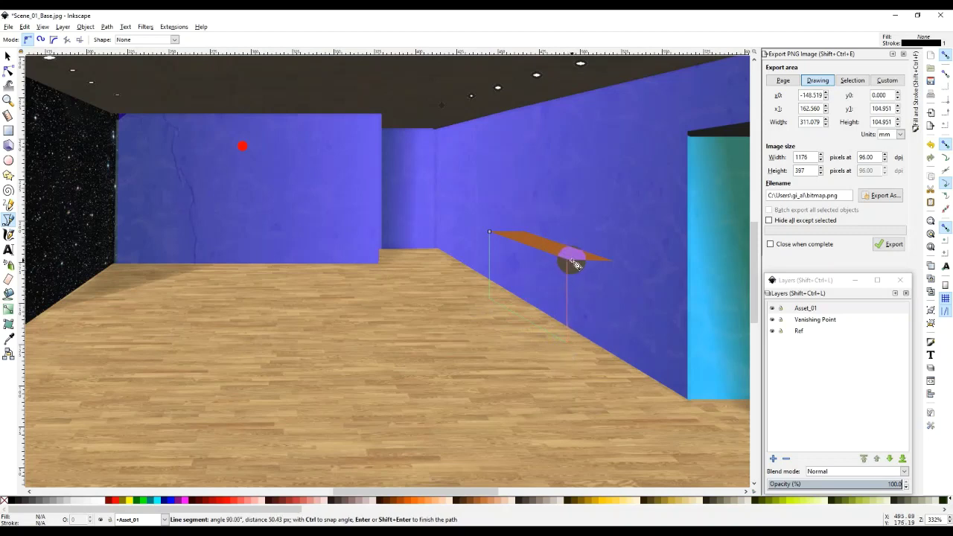
left_click(570, 264)
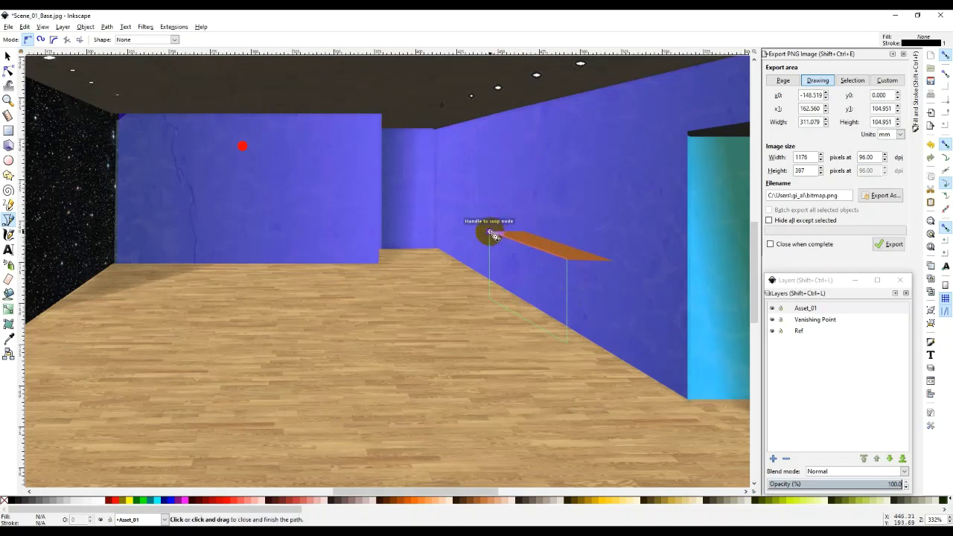
left_click(490, 233)
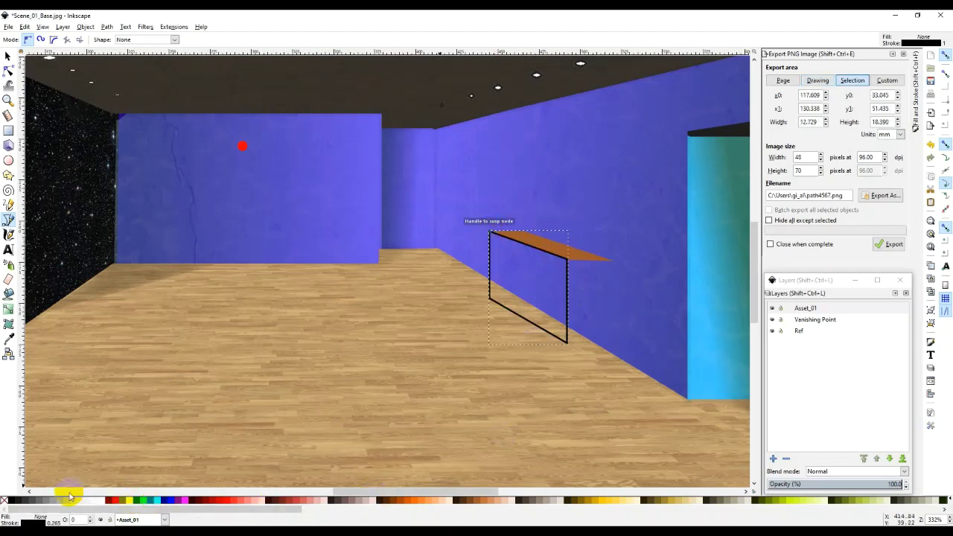
Remove the front panel's outline and fill it with dark orange #D45500
right_click(38, 518)
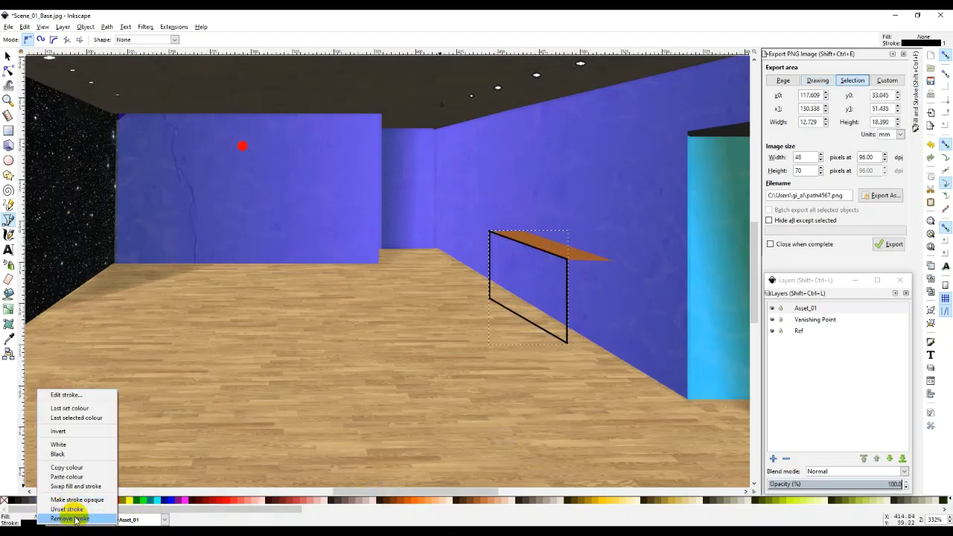
left_click(70, 511)
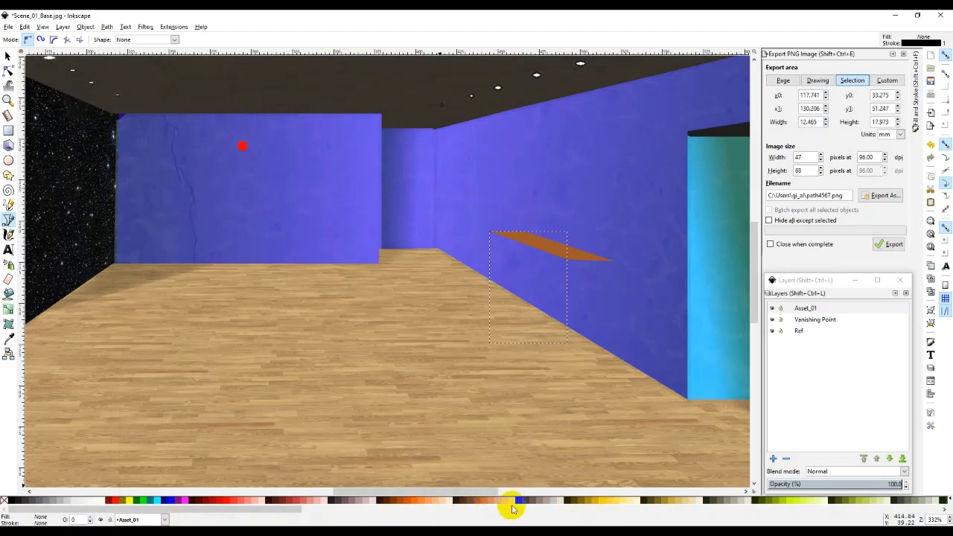
left_click(423, 505)
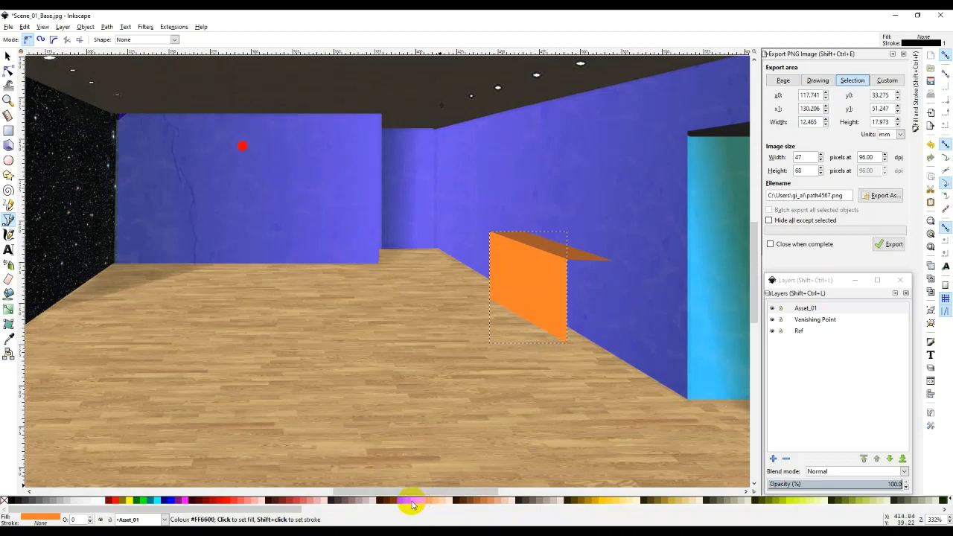
left_click(412, 504)
left_click(398, 506)
left_click(412, 506)
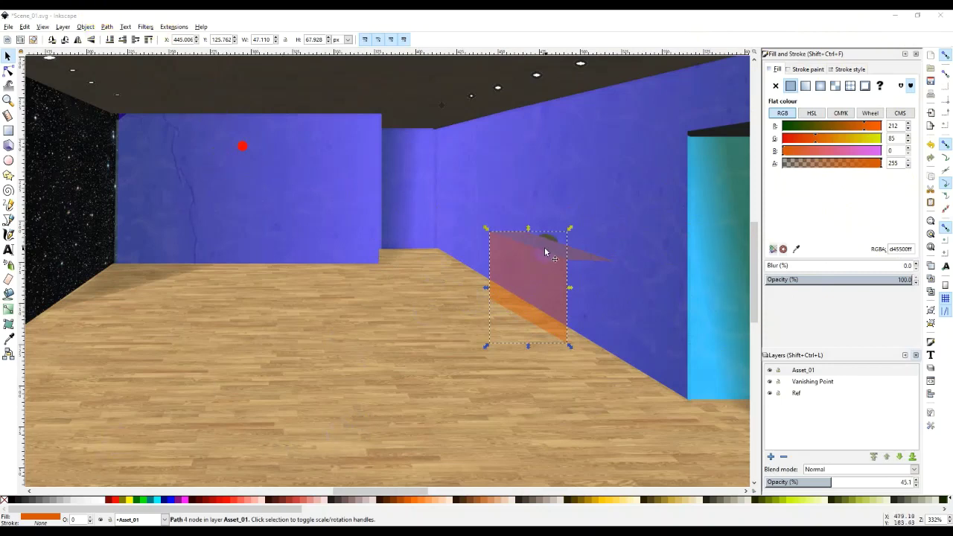
Recolour the slanted top face with pale peach #FFE6D5 and select the Asset_01 layer
left_click(535, 428)
left_click(550, 277)
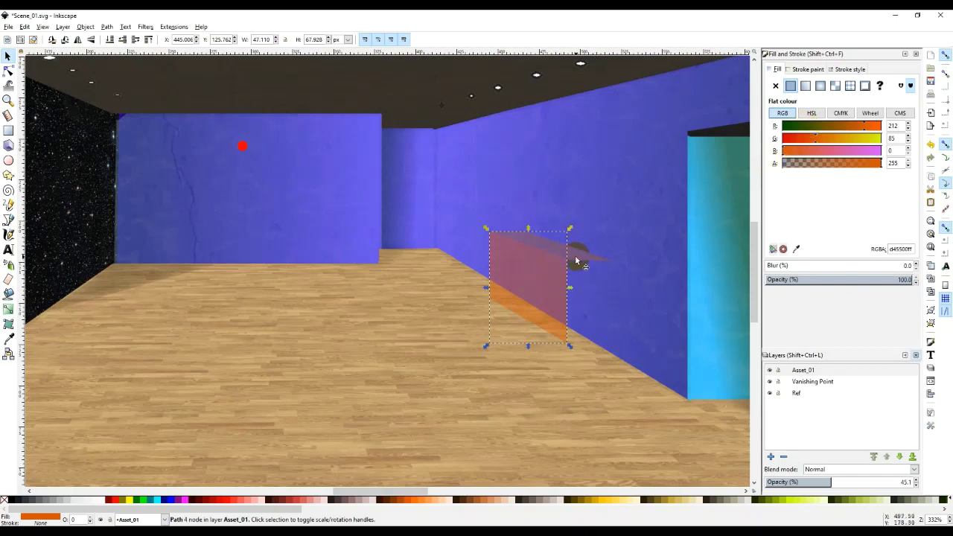
left_click(579, 261)
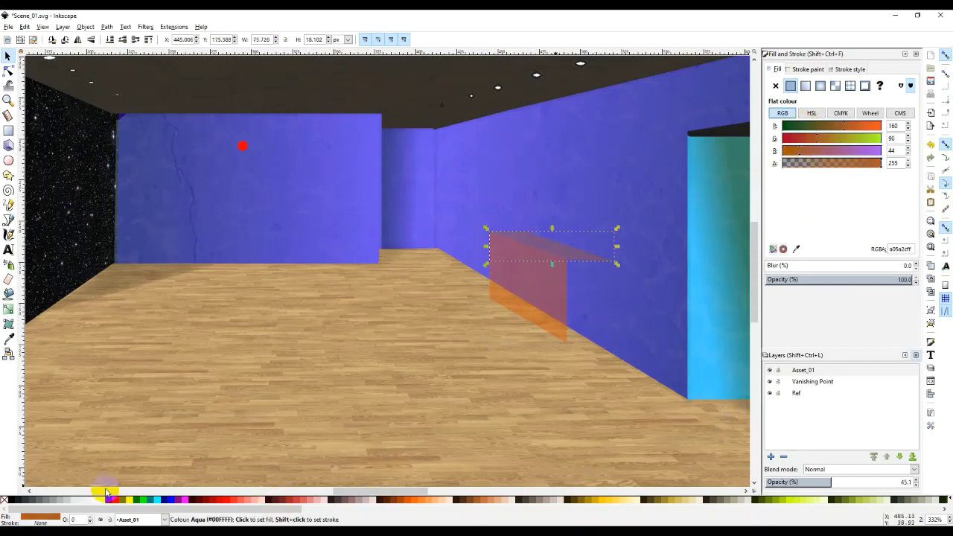
left_click(418, 500)
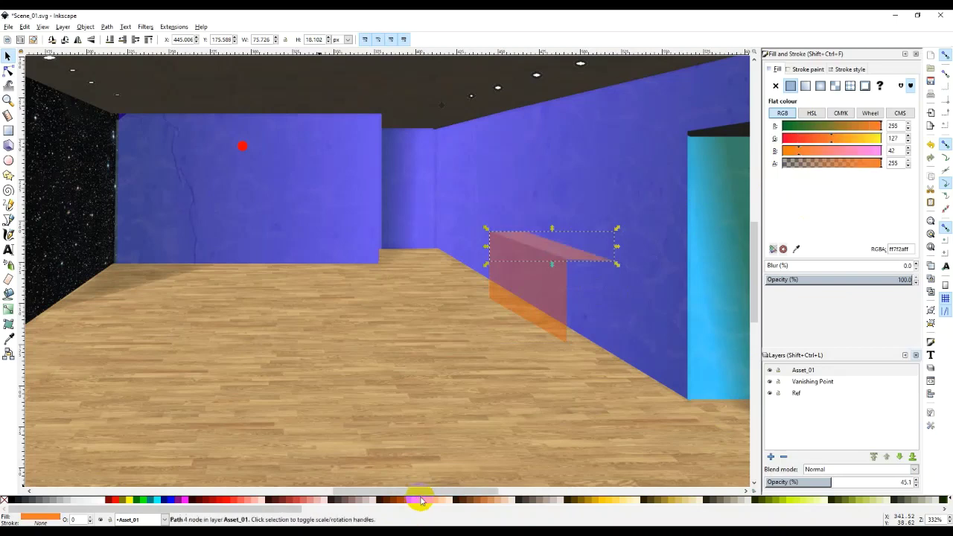
left_click(446, 500)
left_click(814, 370)
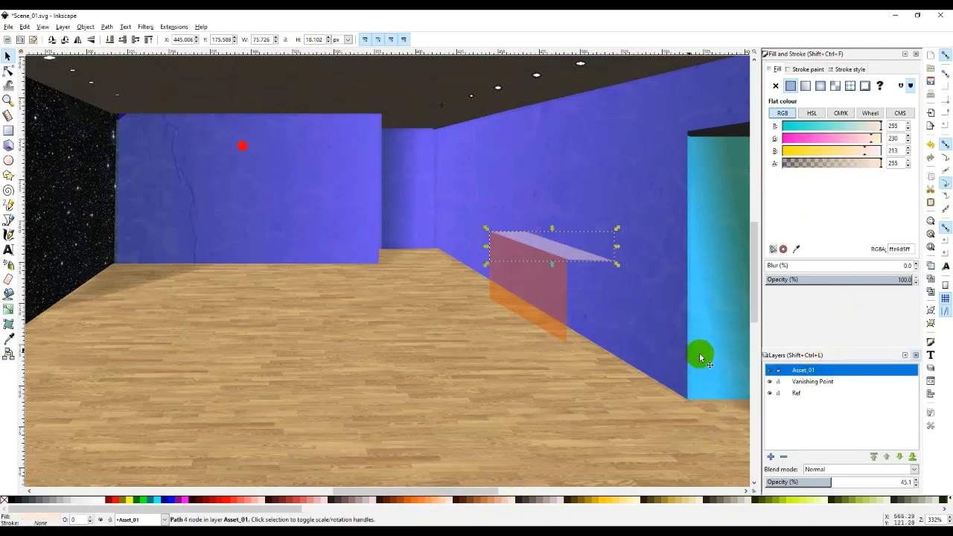
left_click(776, 373)
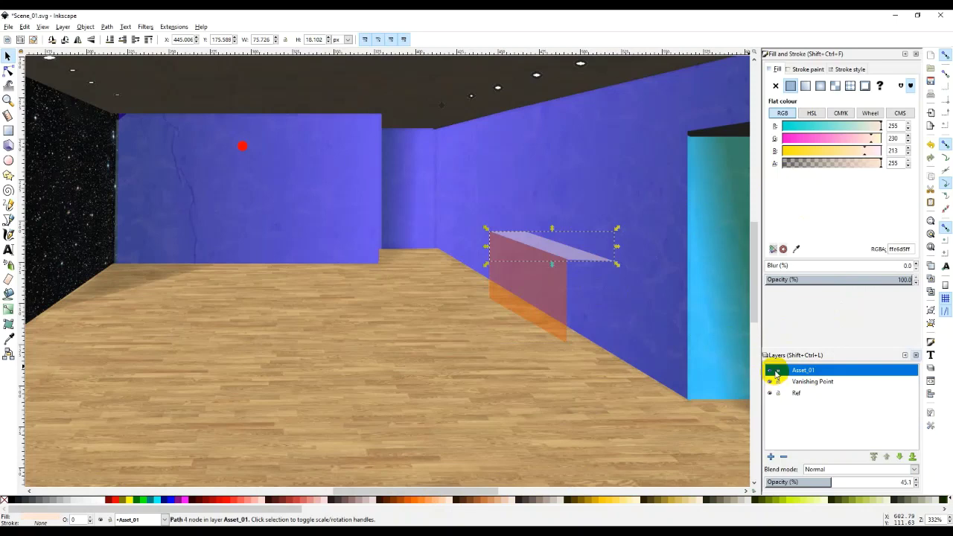
Fill the front panel with orange #FF6600 and the top face with lighter orange #FF7F2A
left_click(530, 301)
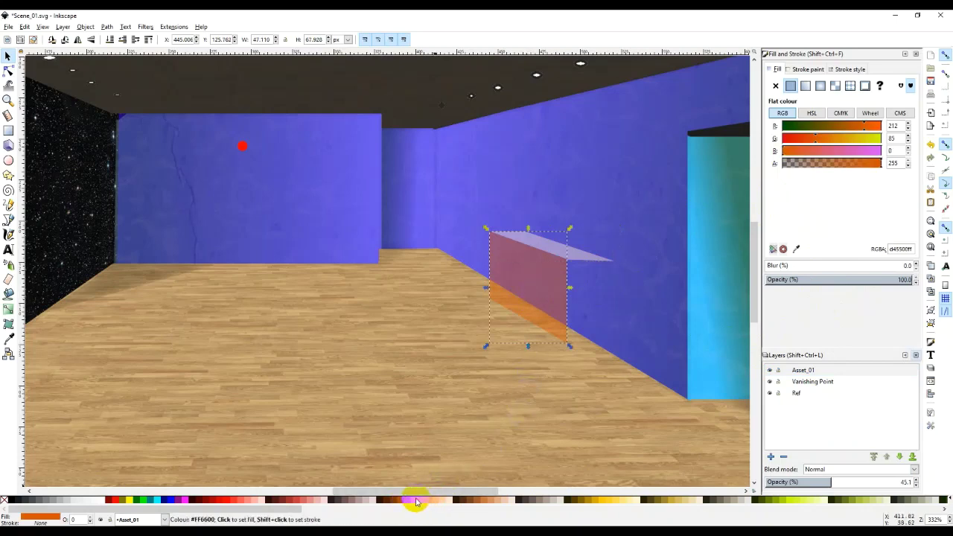
left_click(585, 250)
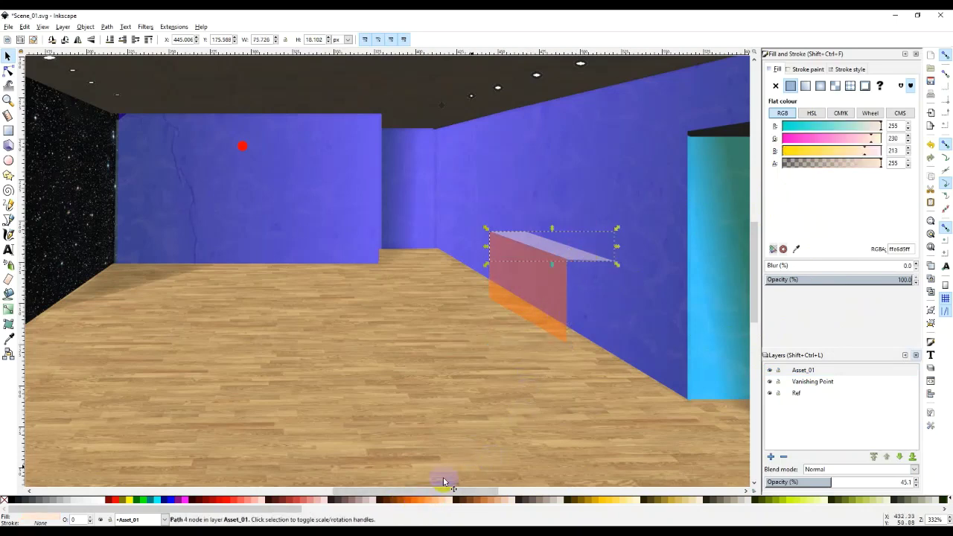
left_click(421, 503)
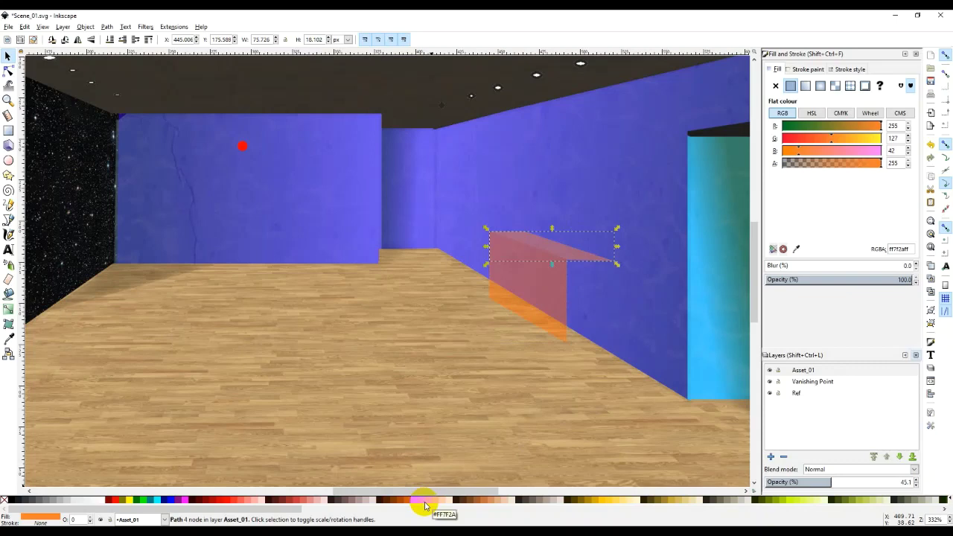
Set the Asset_01 layer's opacity to 100%
left_click_drag(834, 478, 926, 482)
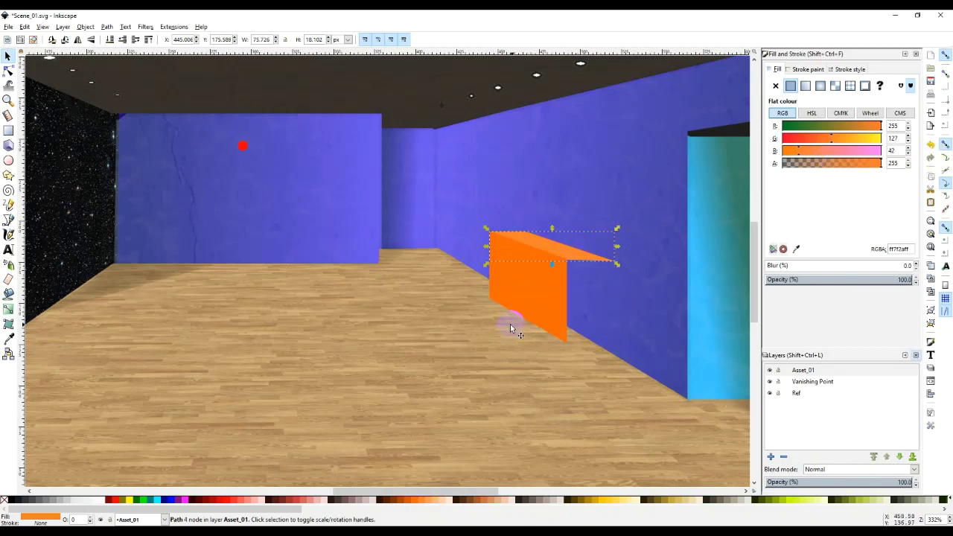
key("i")
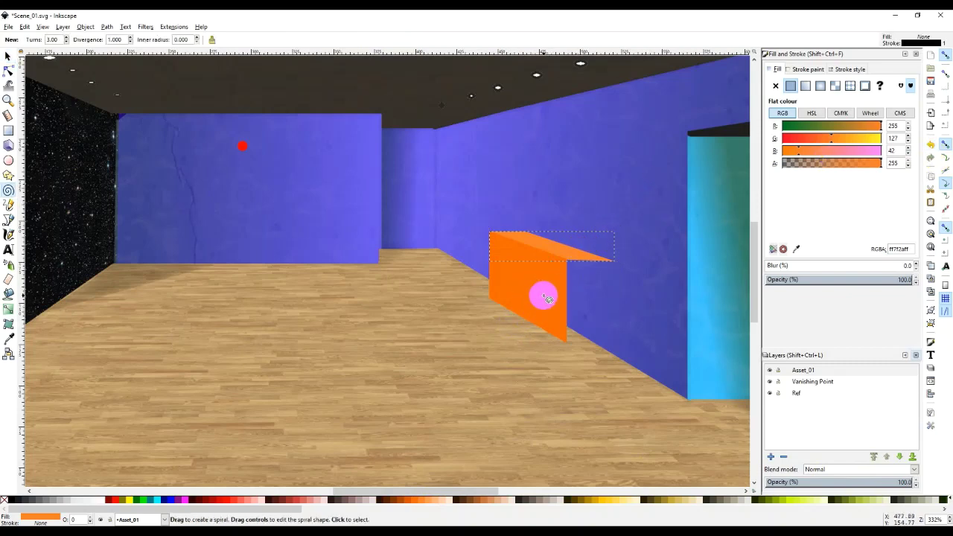
Fill the slanted top face with the front panel's orange #FF6600, sampled using the colour picker
left_click(546, 298)
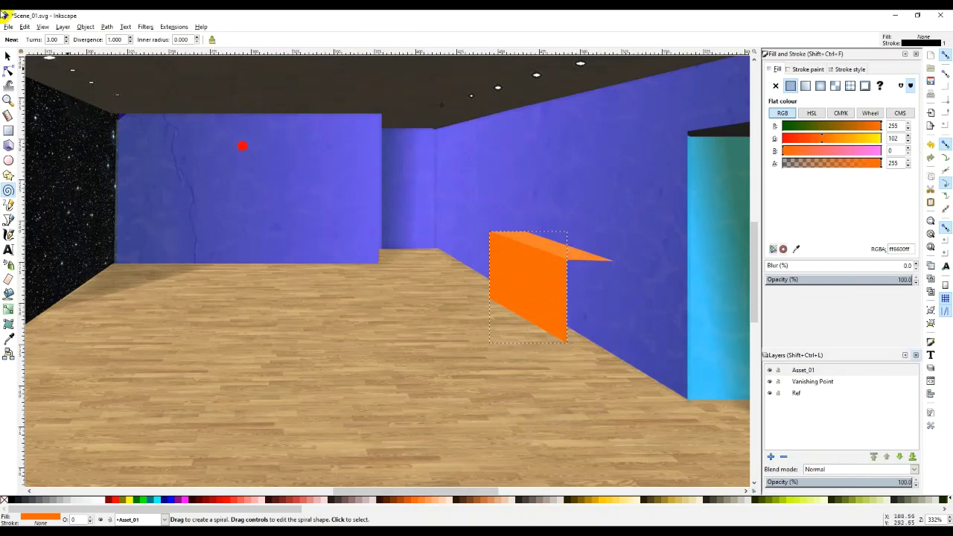
left_click(9, 56)
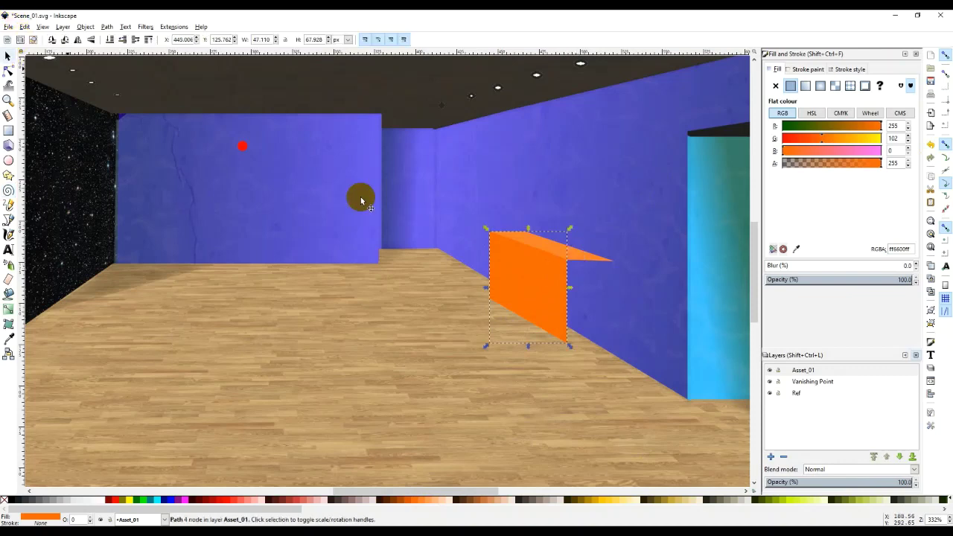
left_click(600, 258)
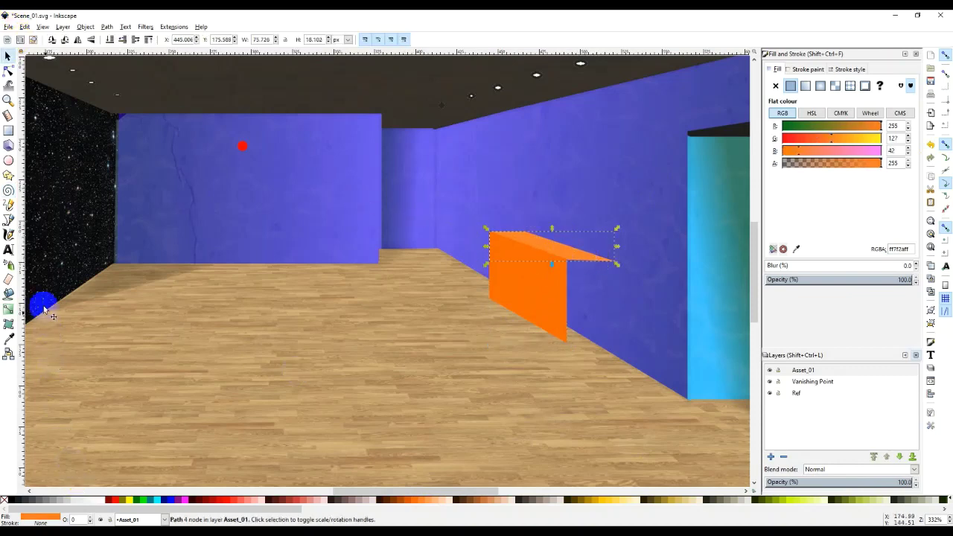
left_click(8, 338)
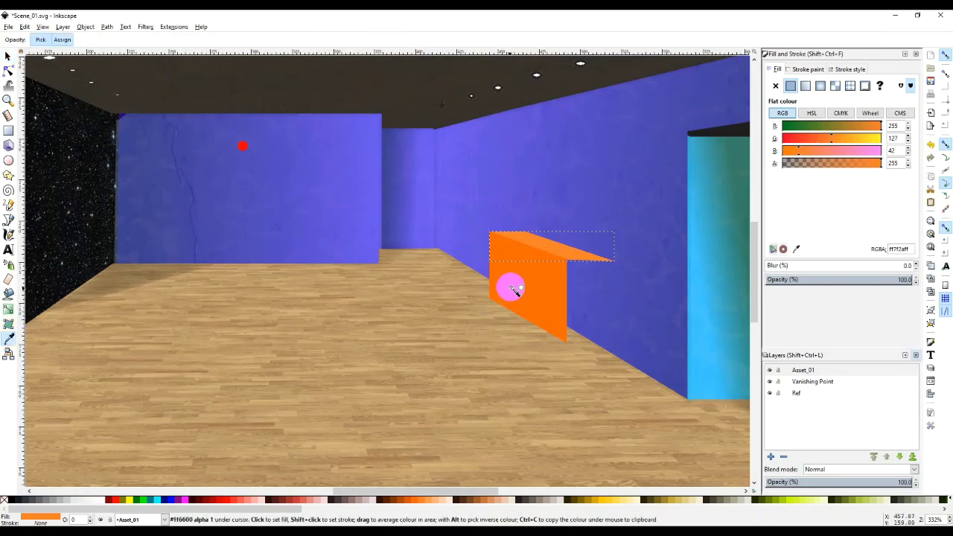
left_click(514, 287)
left_click(8, 56)
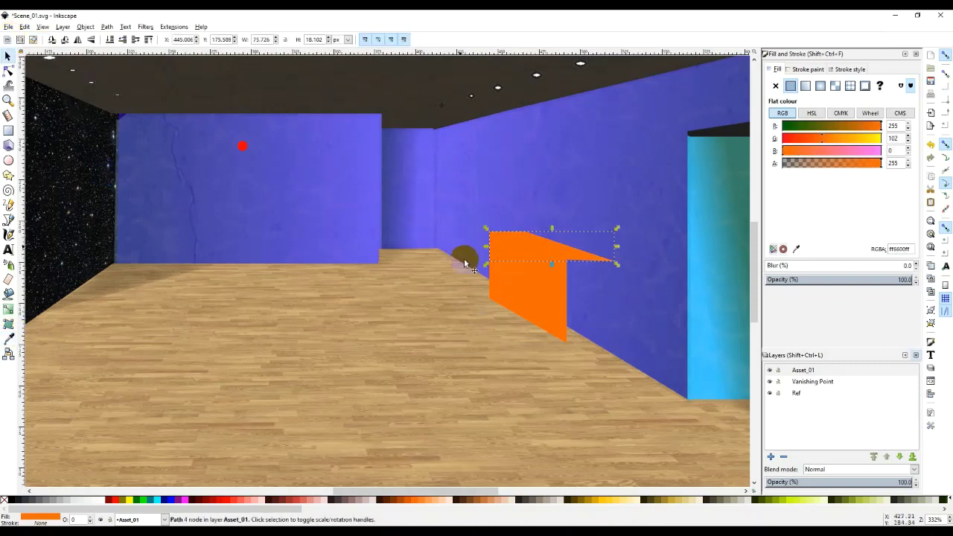
Darken the top face's fill to red 228, green 92, blue 0 and compare it with the front panel
left_click(530, 301)
left_click(592, 256)
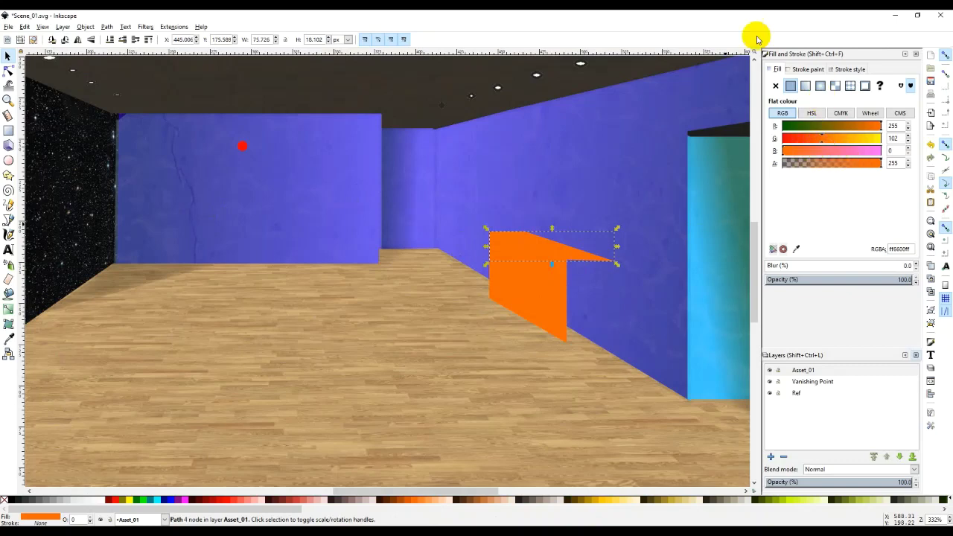
left_click(39, 520)
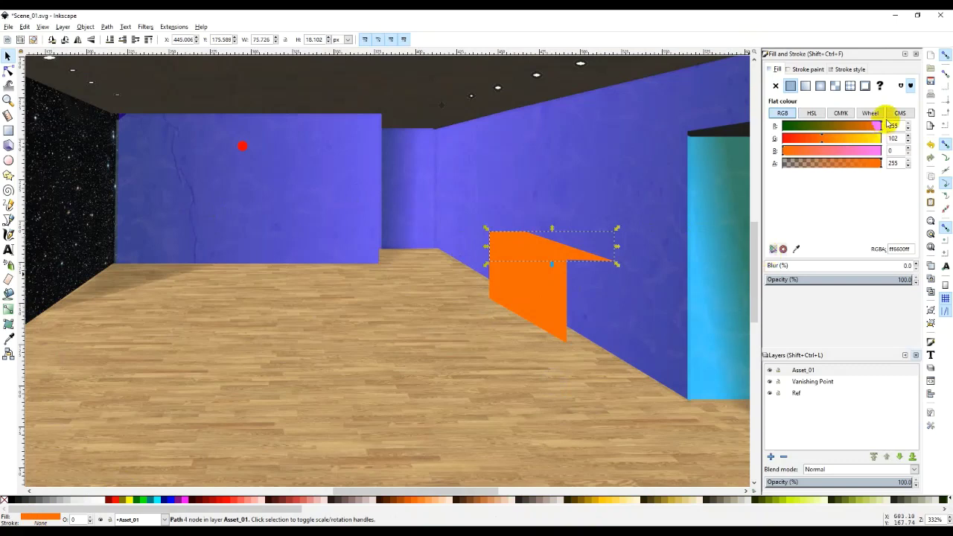
left_click(819, 140)
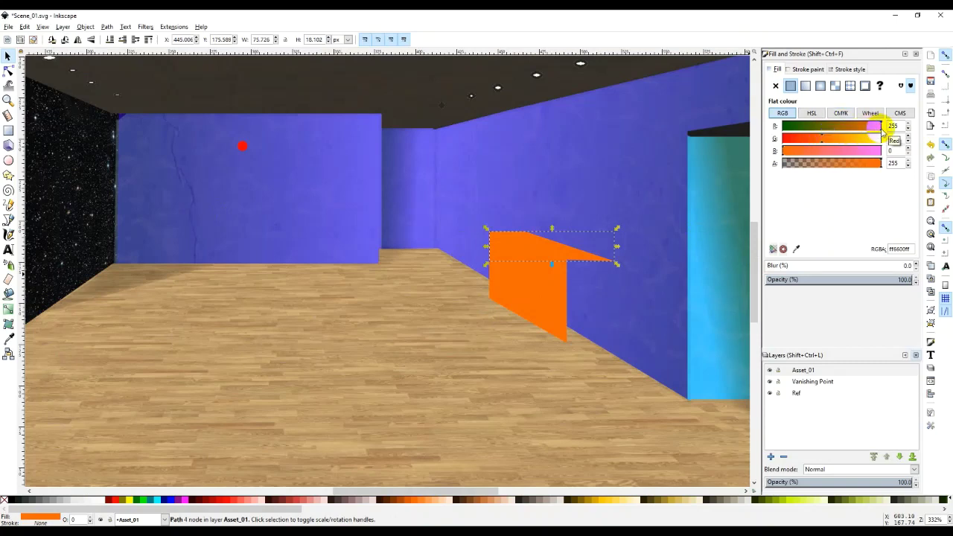
left_click_drag(879, 128, 819, 143)
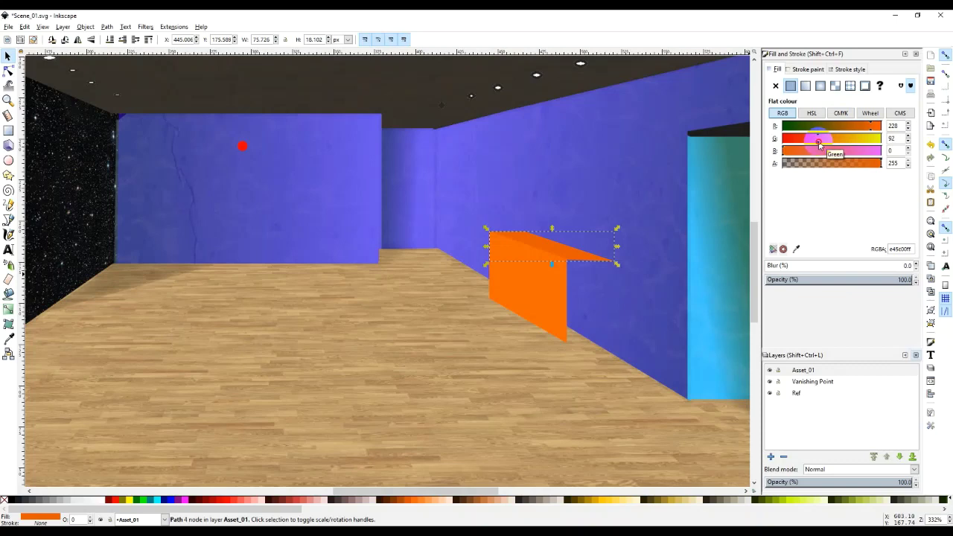
left_click(542, 265)
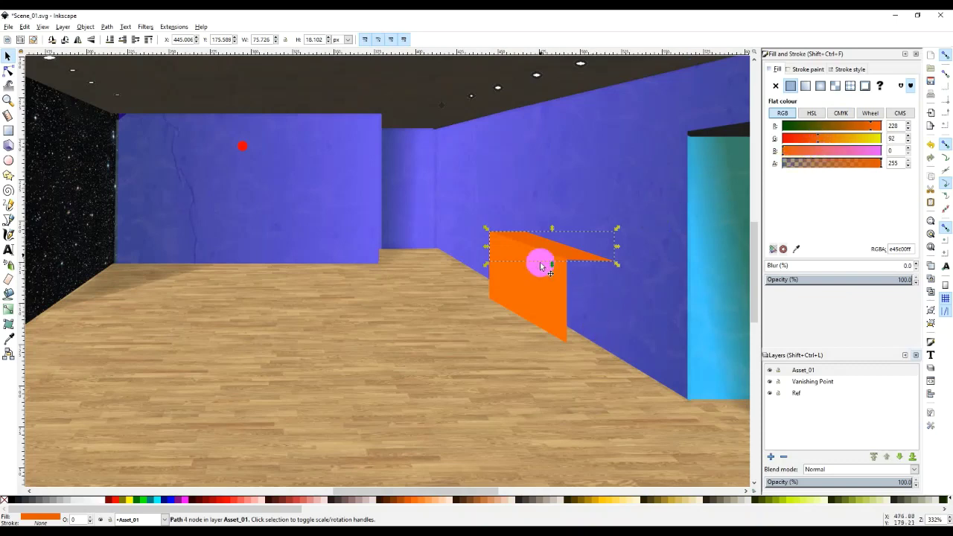
left_click(538, 304)
left_click(522, 436)
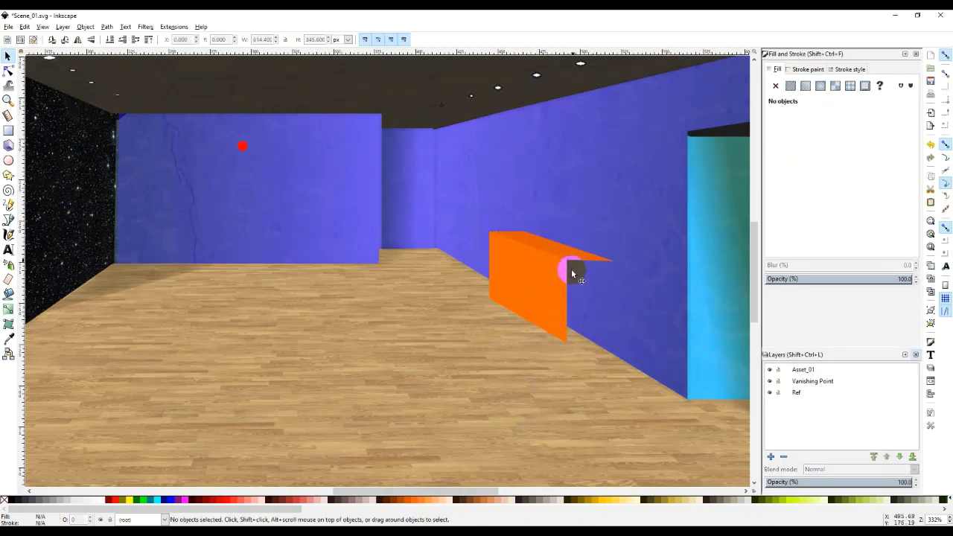
left_click(549, 253)
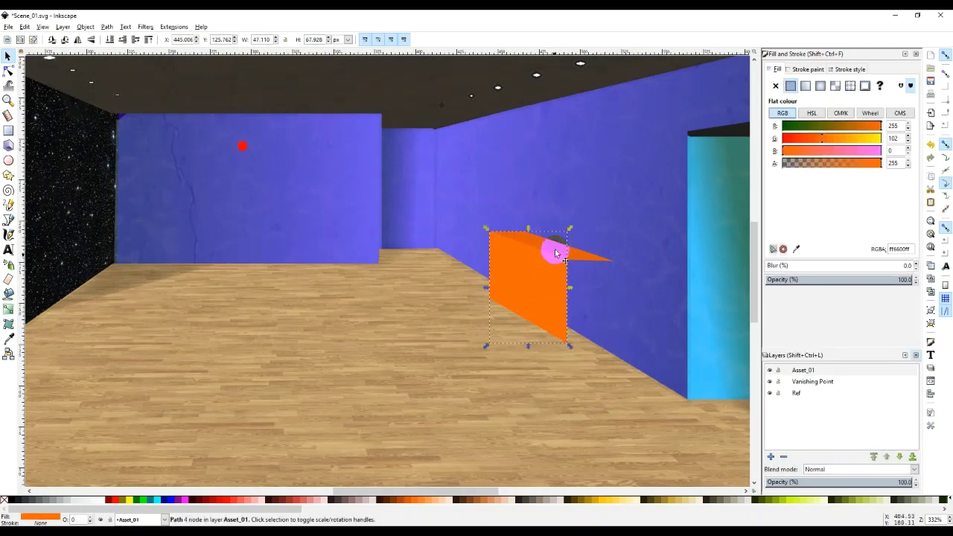
left_click(551, 391)
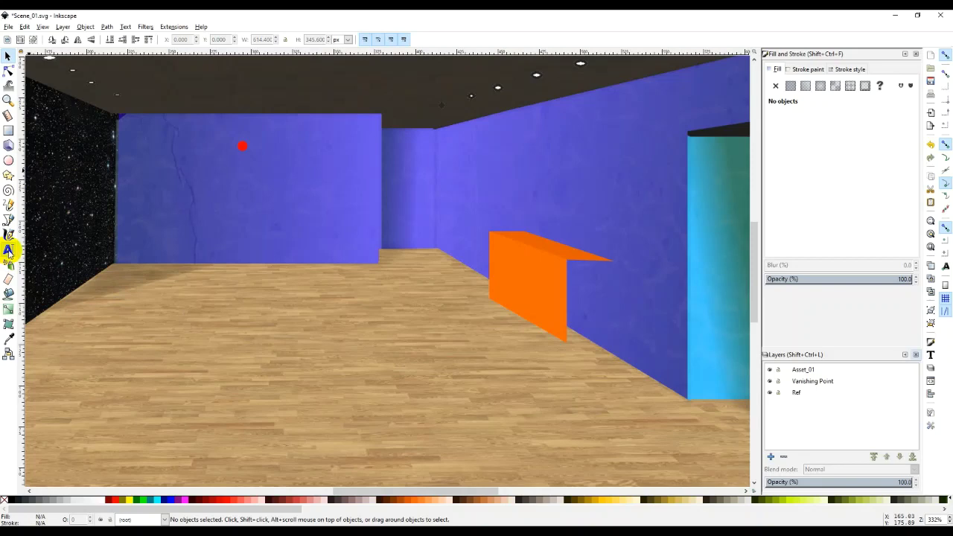
Draw a closed four-sided path for the box's near end face, from the front panel's near edge to the top face's outer corner
left_click(8, 219)
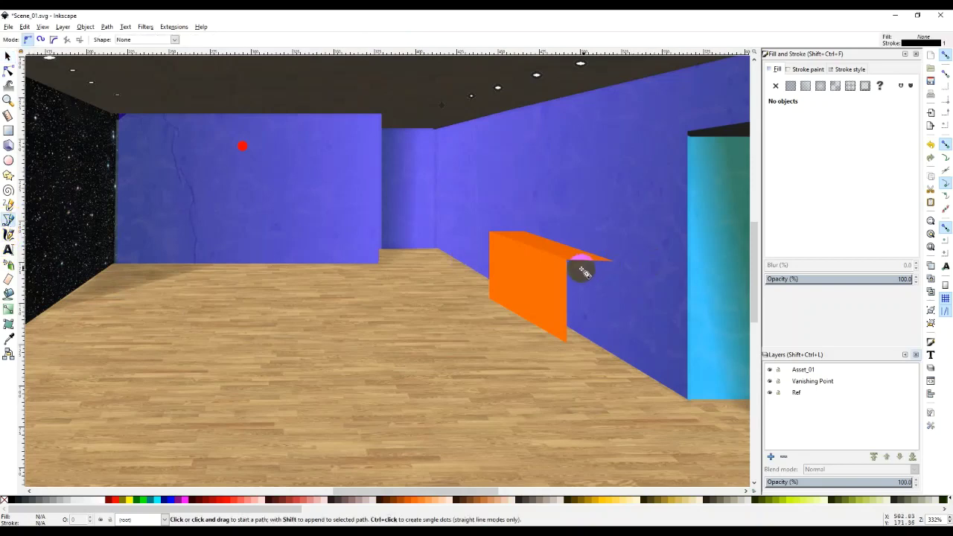
left_click(568, 260)
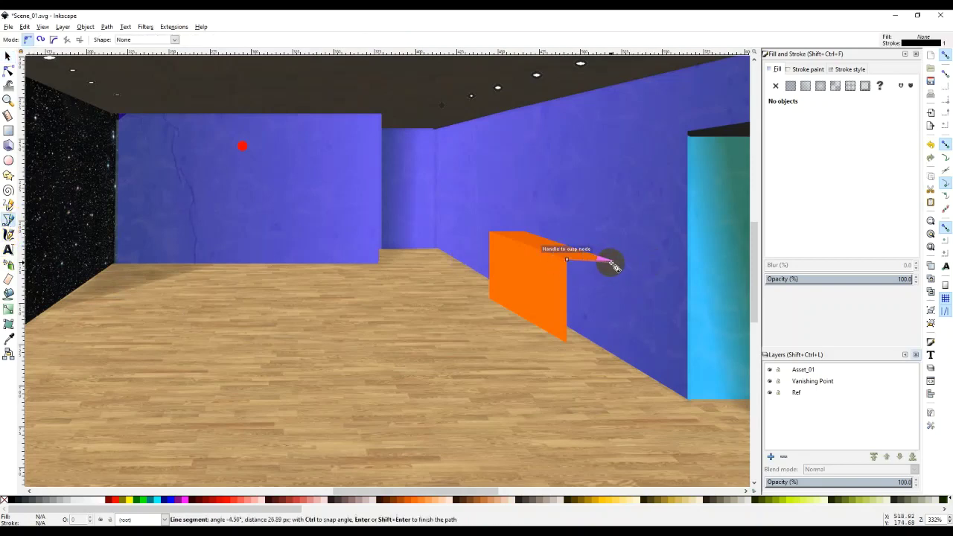
left_click(613, 261)
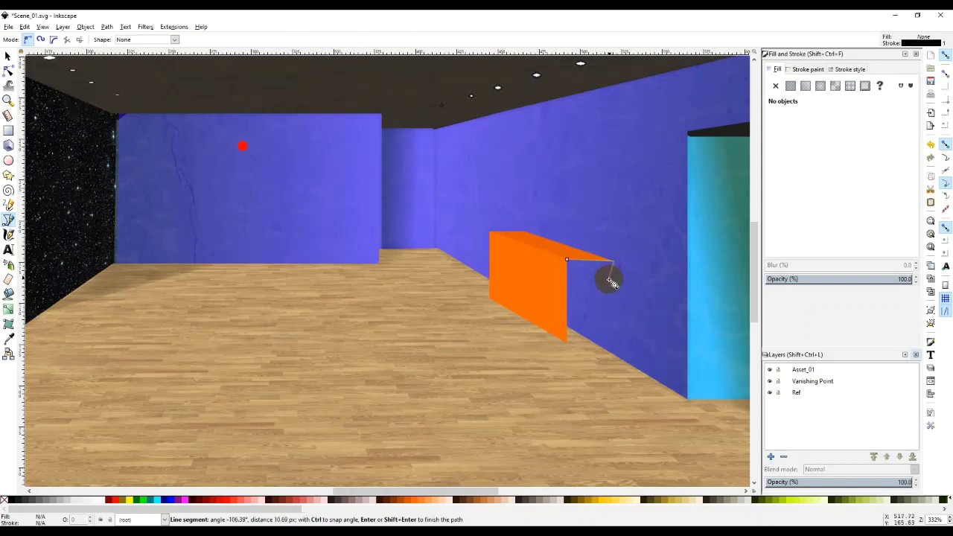
left_click(613, 341)
left_click(566, 342)
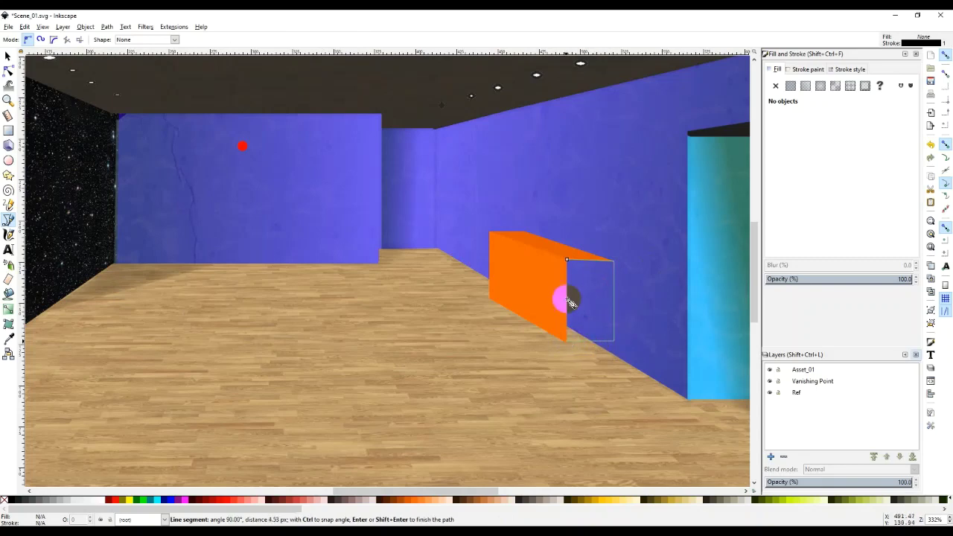
left_click(568, 262)
left_click(493, 273)
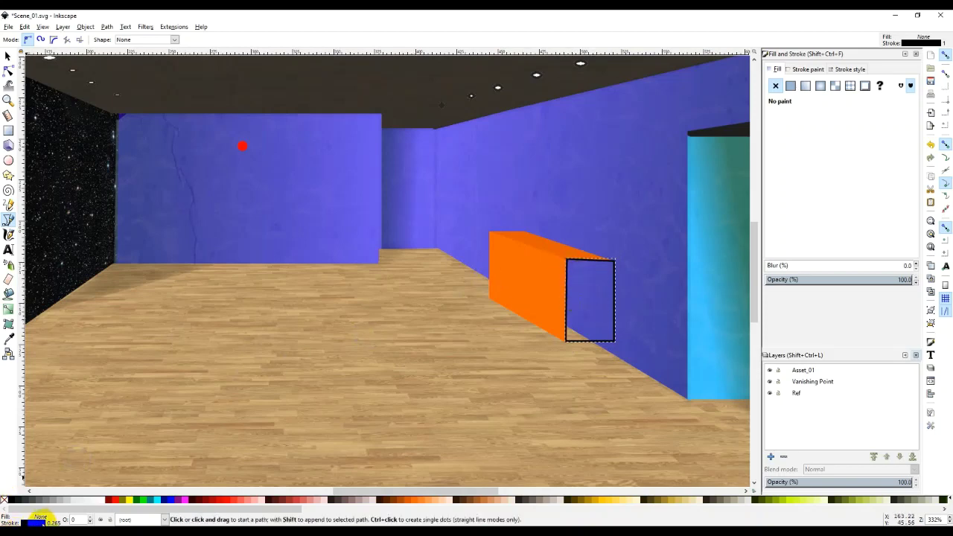
Remove the end face's outline and fill it with light pink #FFAAAA
left_click(40, 518)
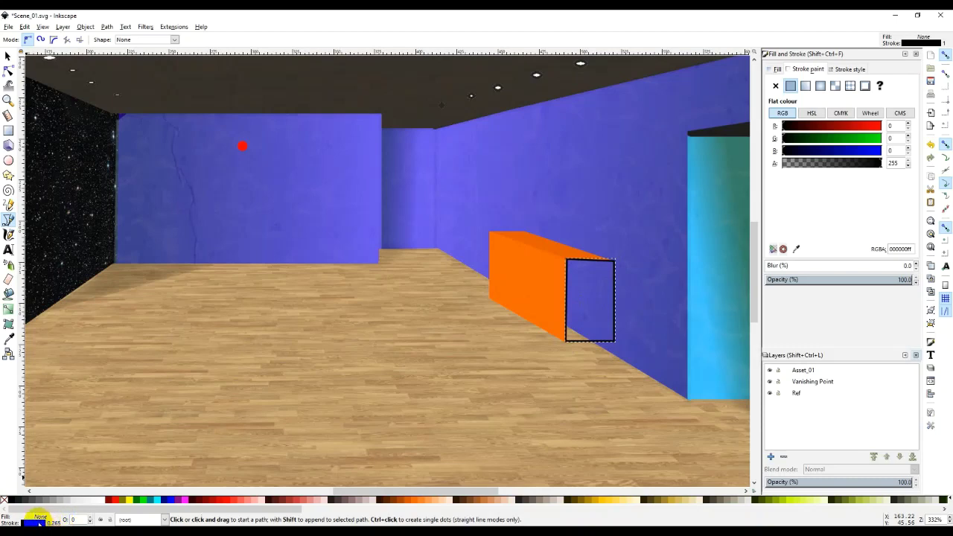
right_click(39, 522)
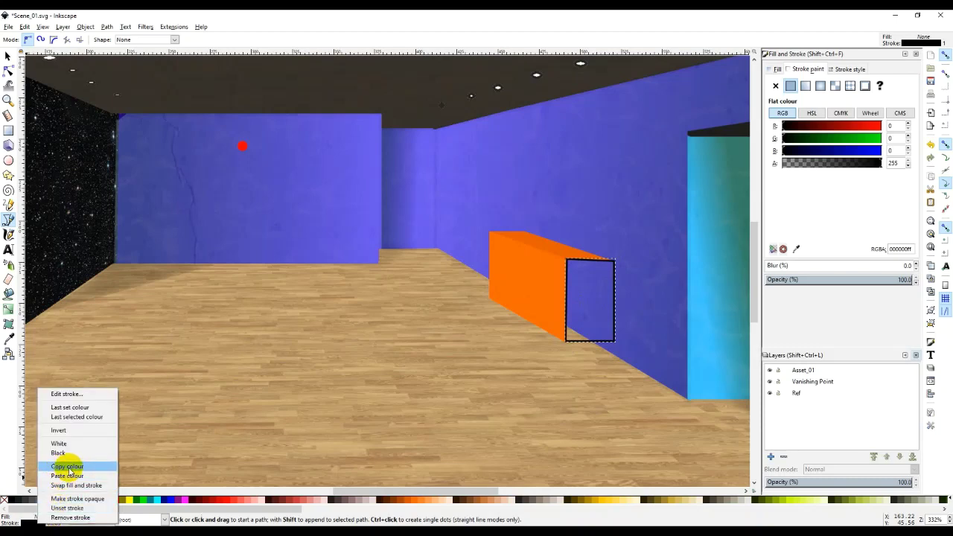
left_click(73, 516)
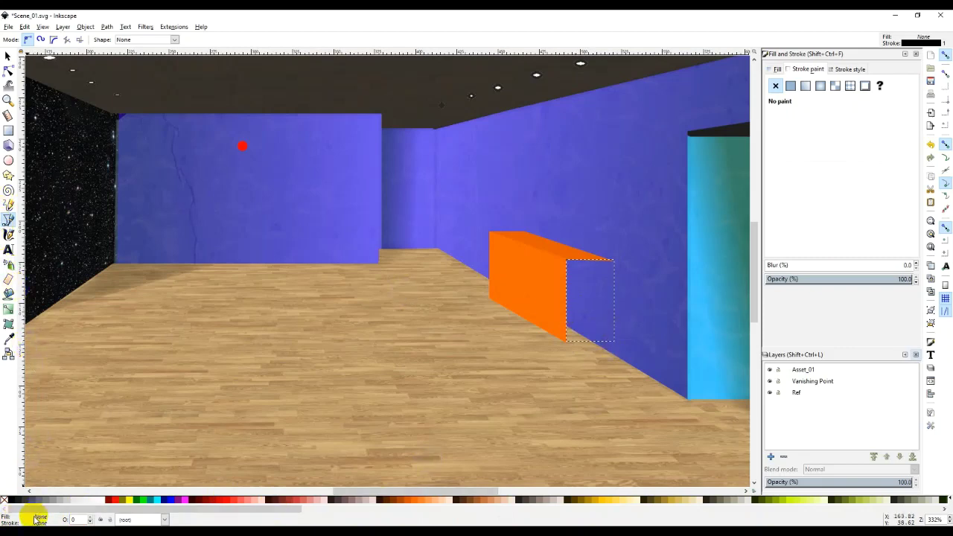
left_click(258, 505)
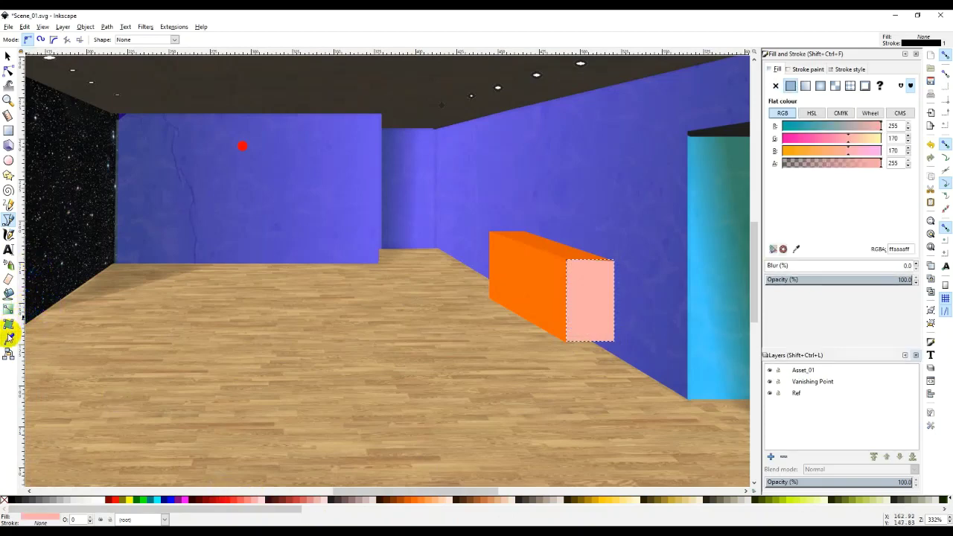
Recolour the end face by sampling the front panel's orange and darkening it to #EC5A00
left_click(528, 264)
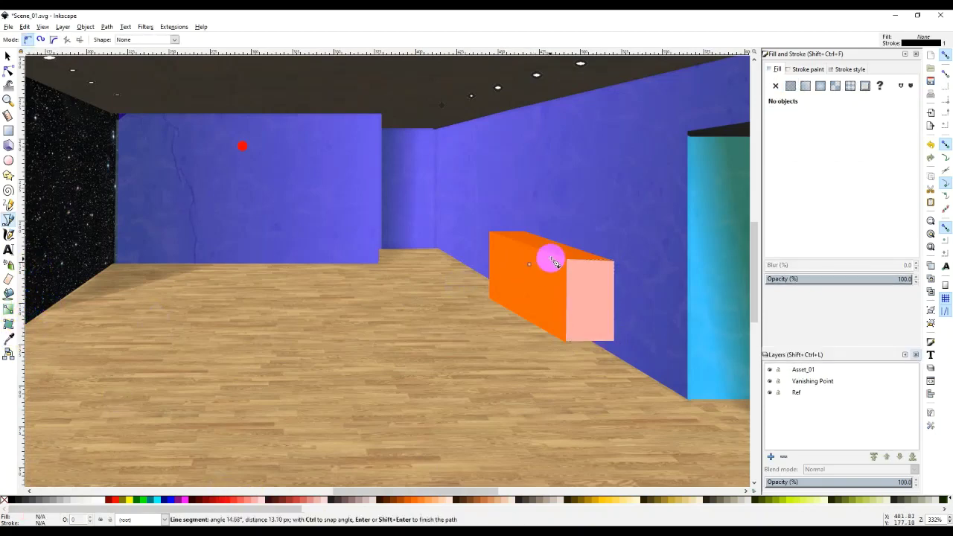
left_click(10, 340)
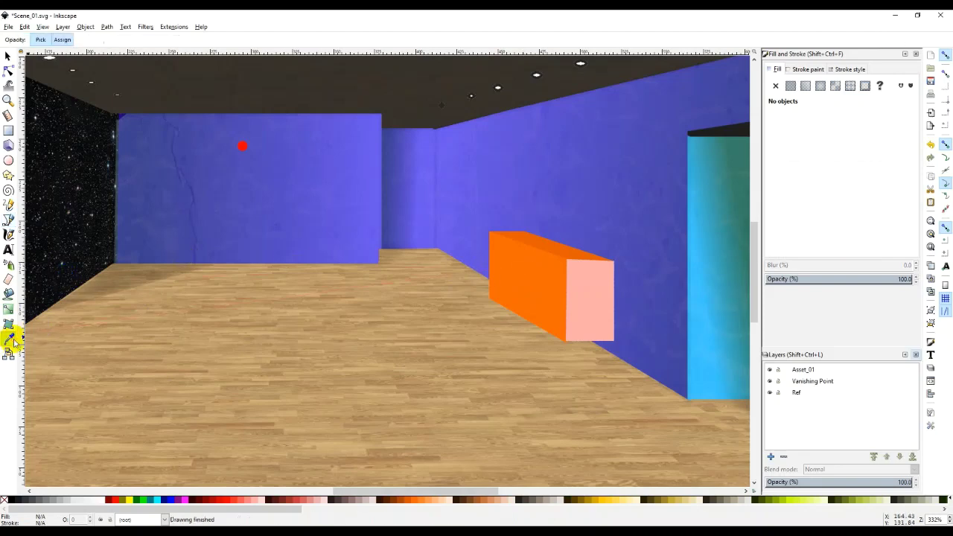
left_click(9, 56)
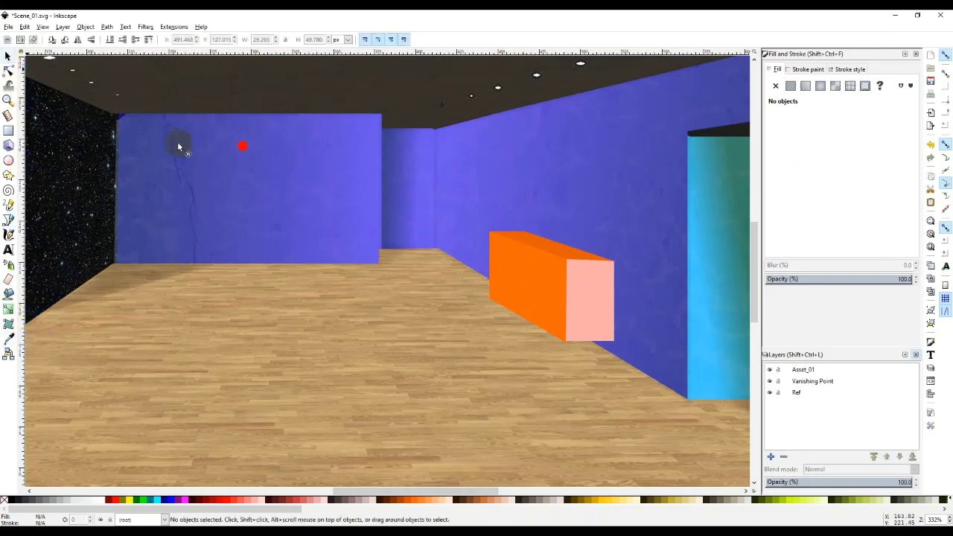
left_click(607, 299)
left_click(11, 340)
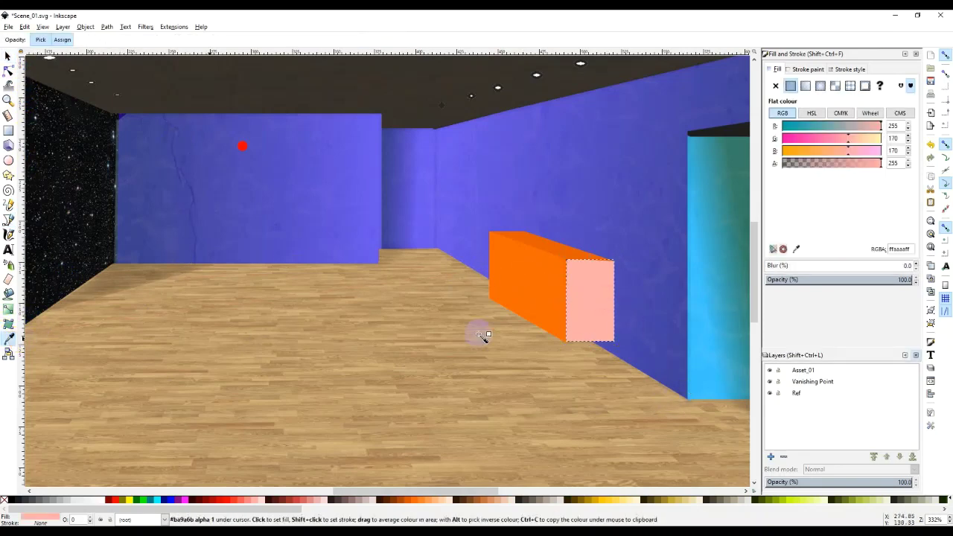
left_click(527, 292)
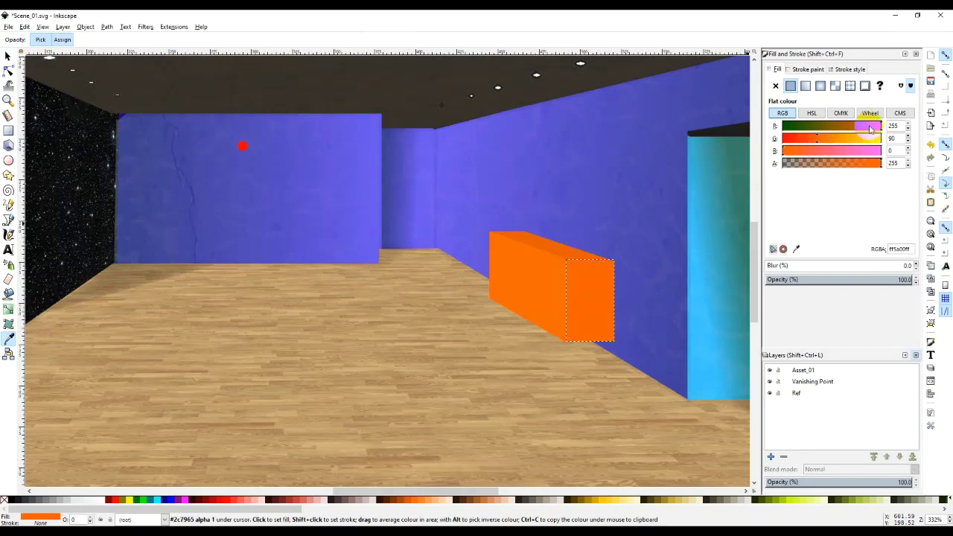
left_click_drag(886, 130, 877, 134)
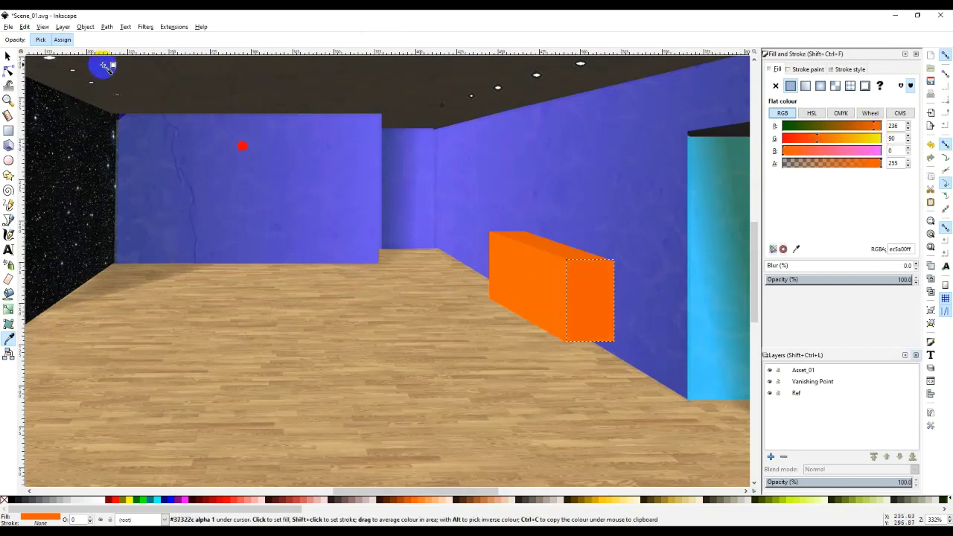
left_click(8, 57)
left_click(291, 319)
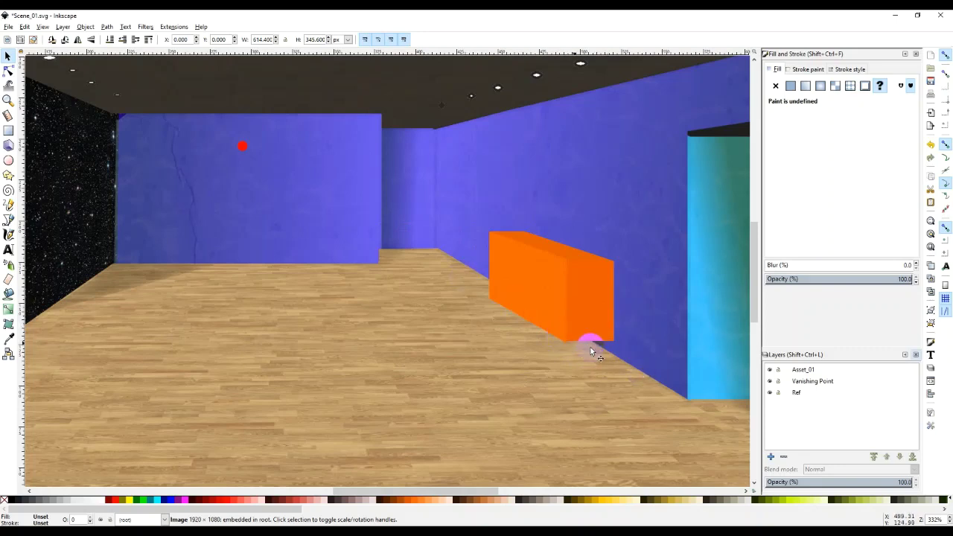
Stretch the end face's bottom edge to meet the front panel's lower corner, making the face about 51 px high
left_click(591, 333)
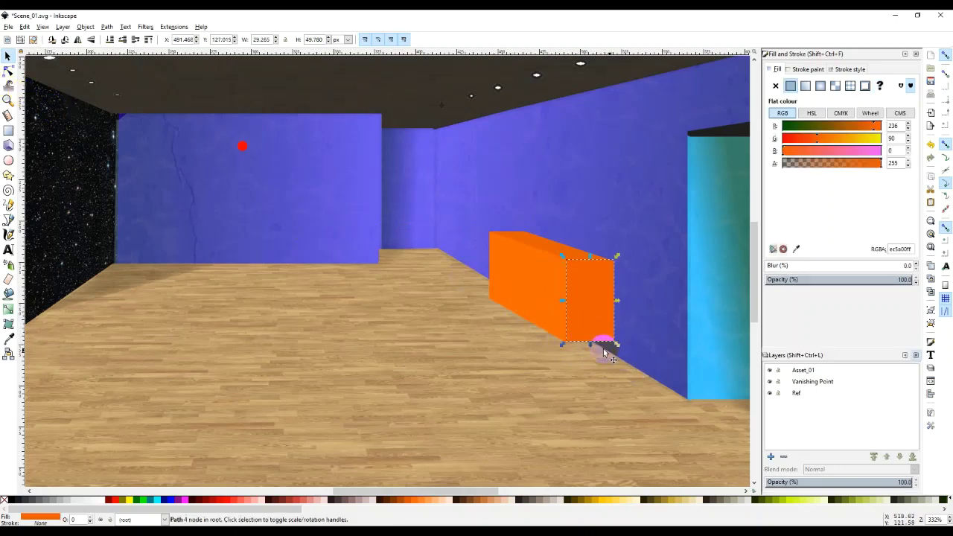
left_click_drag(590, 347, 588, 350)
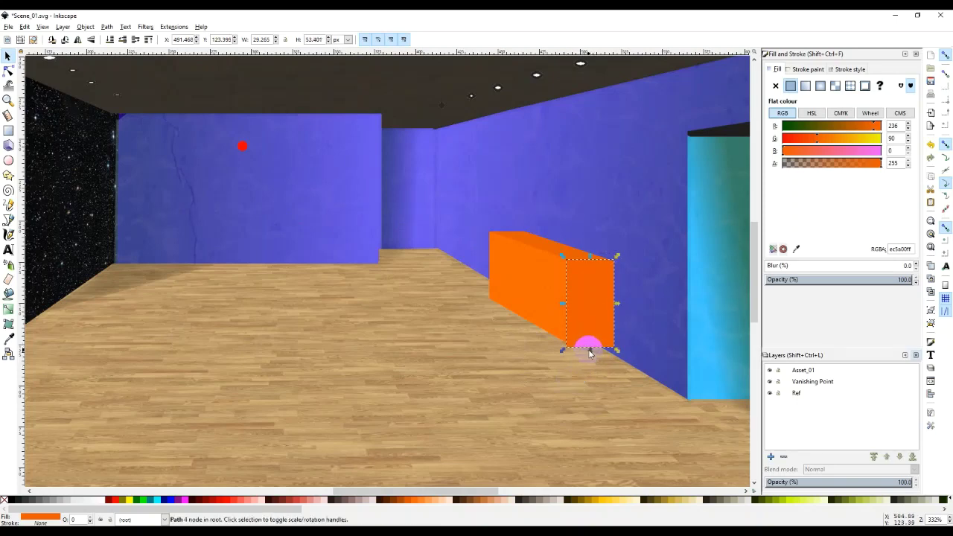
scroll(586, 353, "up", 4, "ctrl")
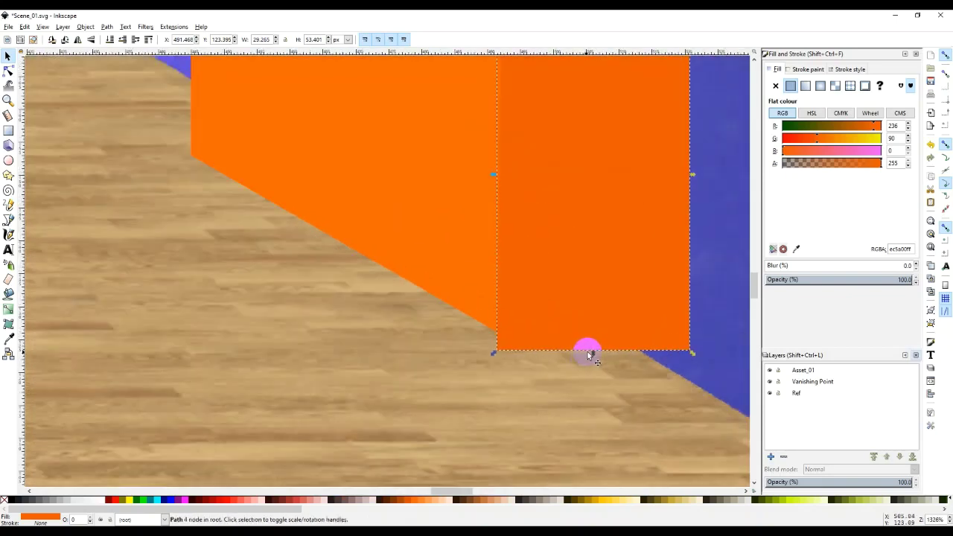
mouse_move(587, 351)
left_mouse_down()
mouse_move(595, 330)
mouse_move(596, 338)
left_mouse_up()
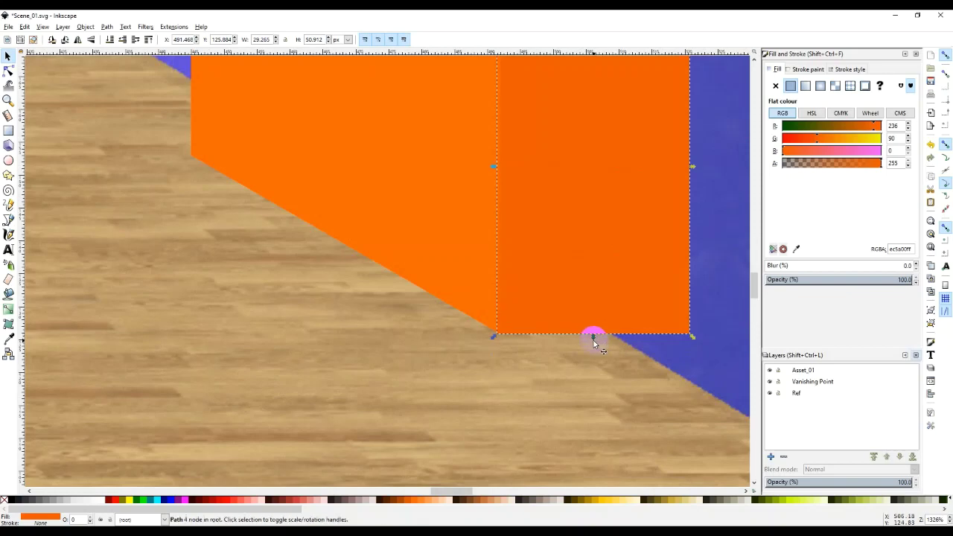
scroll(593, 341, "down", 4, "ctrl")
scroll(594, 340, "up", 1, "ctrl")
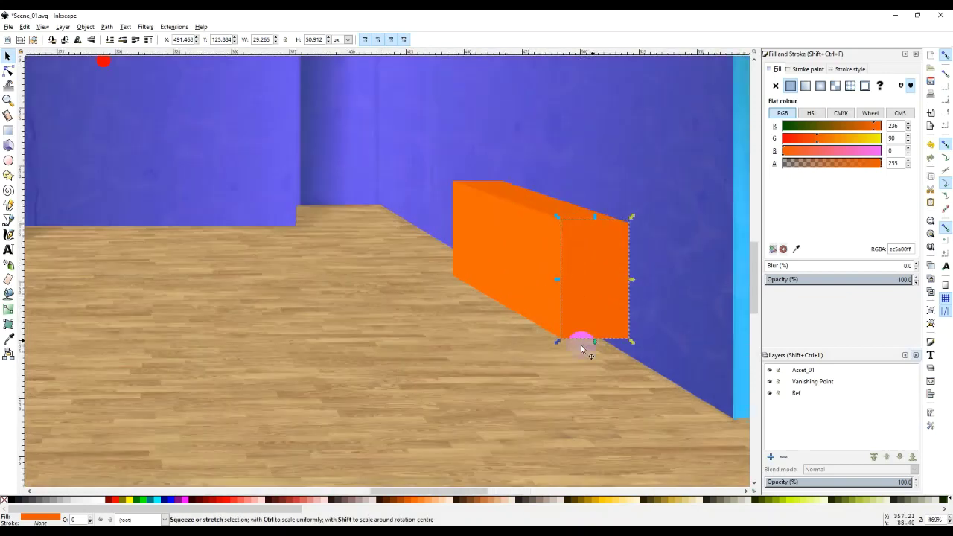
left_click(561, 359)
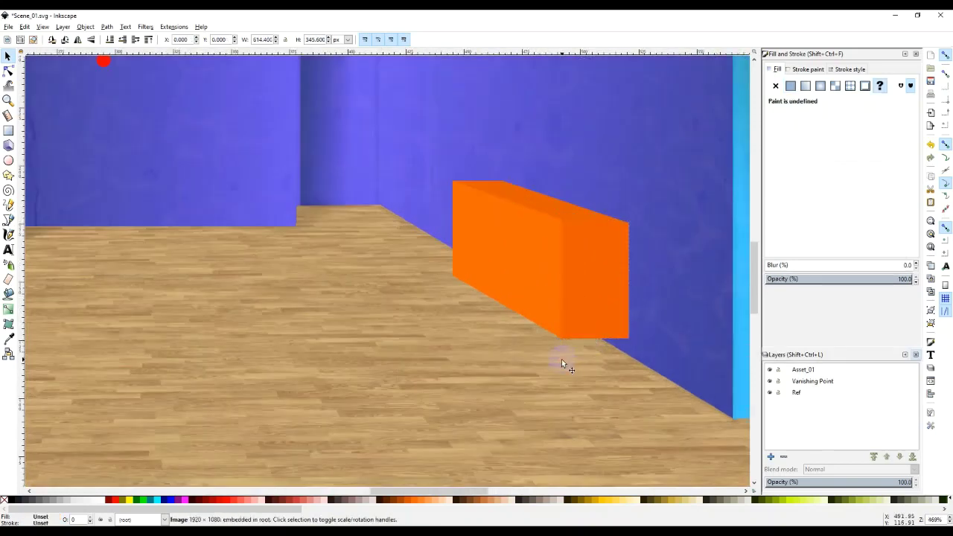
Move the end face's two outer corners inward, placing the lower one on the wall-floor edge and the upper one roughly above it
left_click(607, 311)
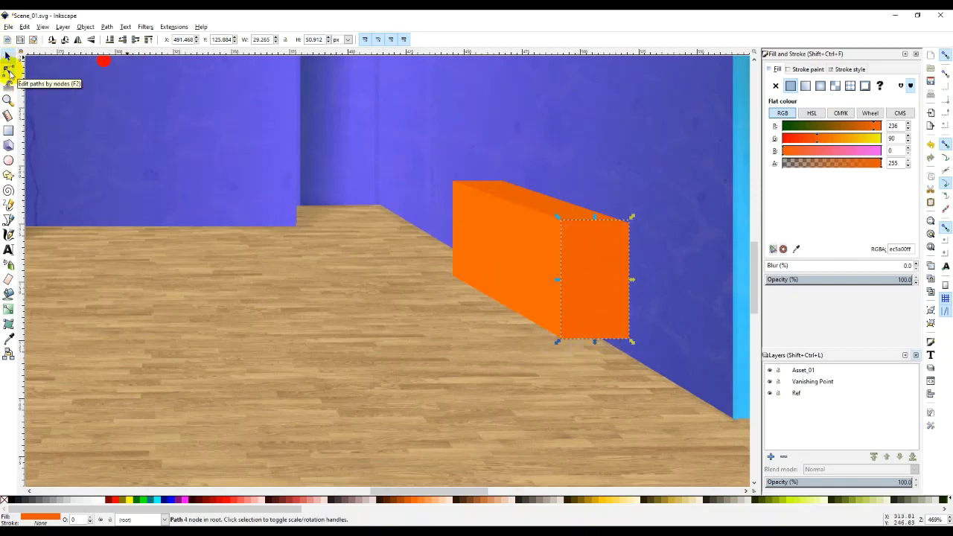
left_click(8, 71)
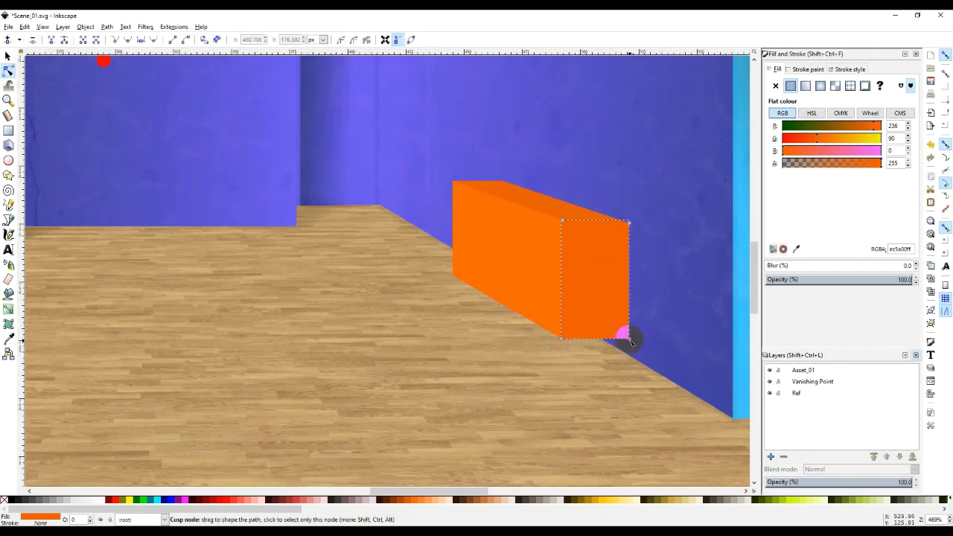
left_click_drag(630, 341, 610, 344)
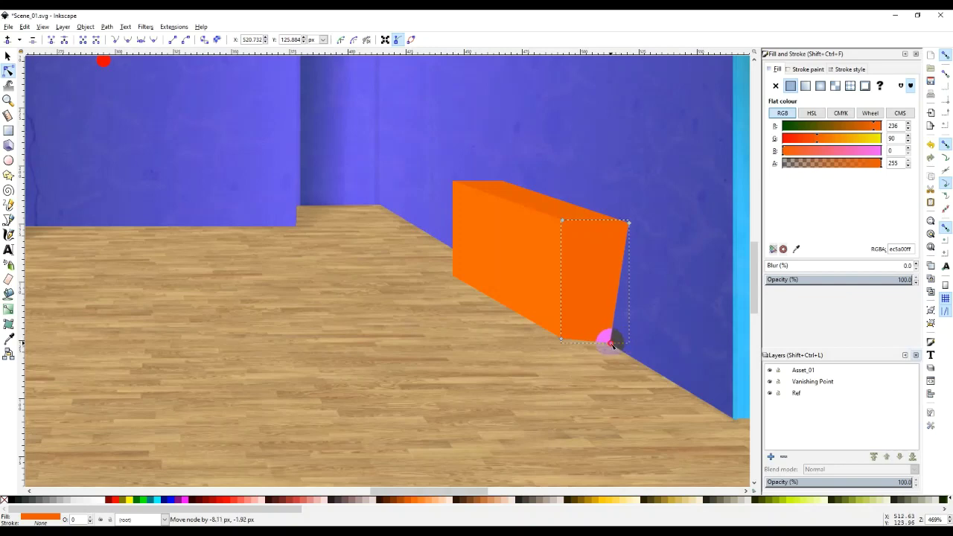
left_click_drag(611, 341, 603, 338)
left_click(627, 224)
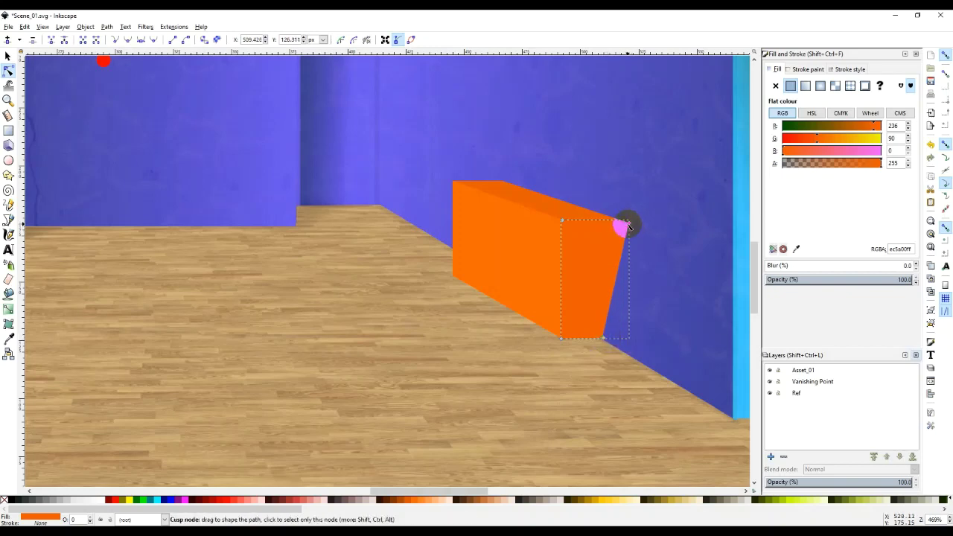
left_click_drag(628, 223, 609, 222)
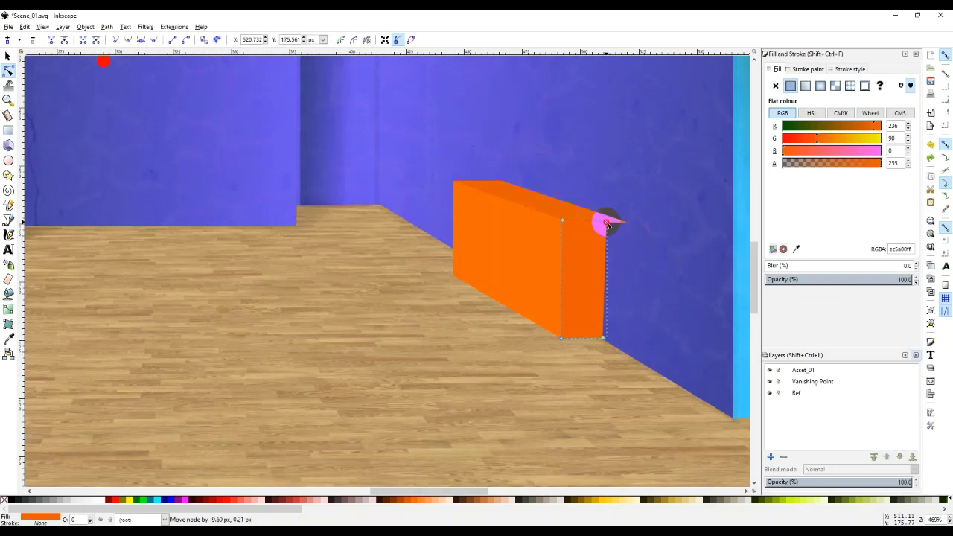
Narrow the top face by moving its near outer corner onto the end face's upper corner and its far outer corner inward
left_click_drag(609, 225, 604, 222)
left_click(581, 207)
left_click(570, 318)
left_click(491, 190)
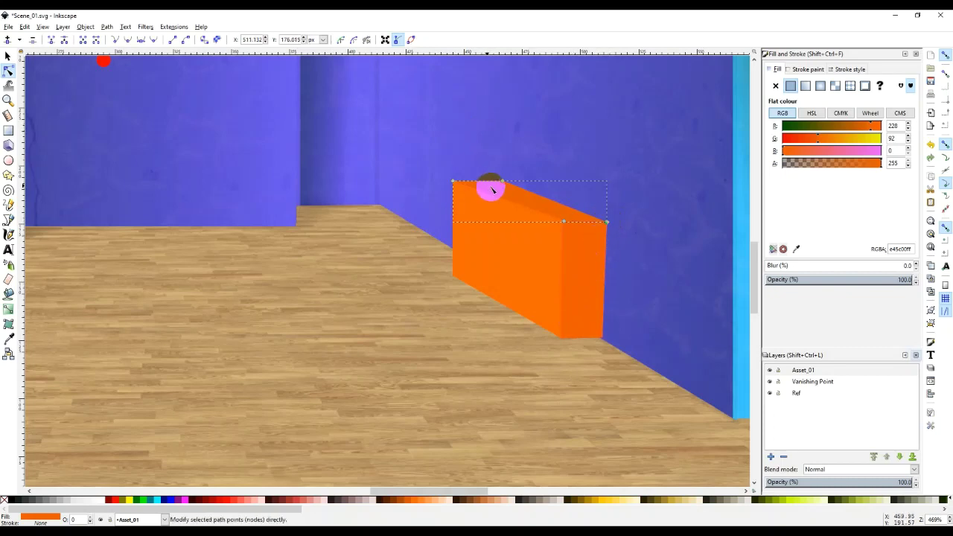
left_click_drag(501, 181, 494, 183)
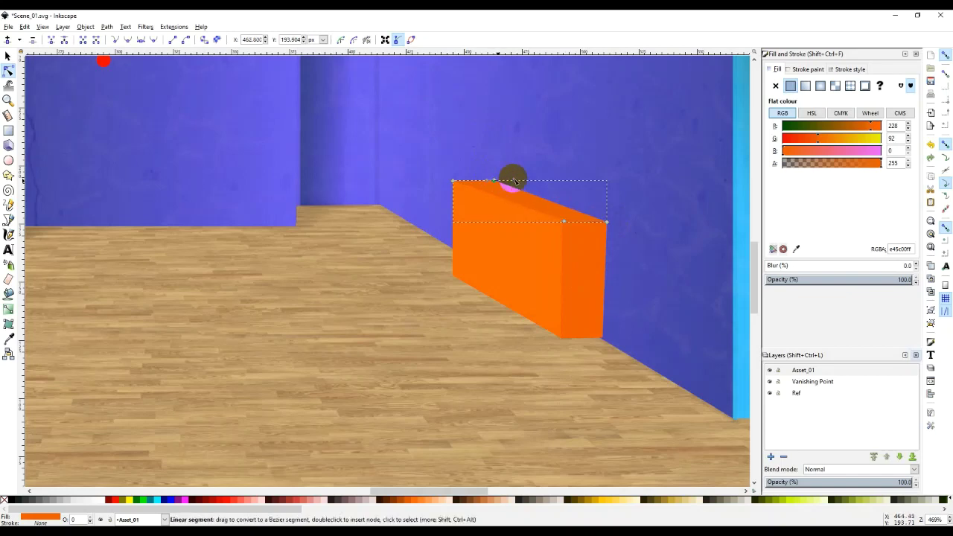
left_click(526, 204)
left_click(580, 393)
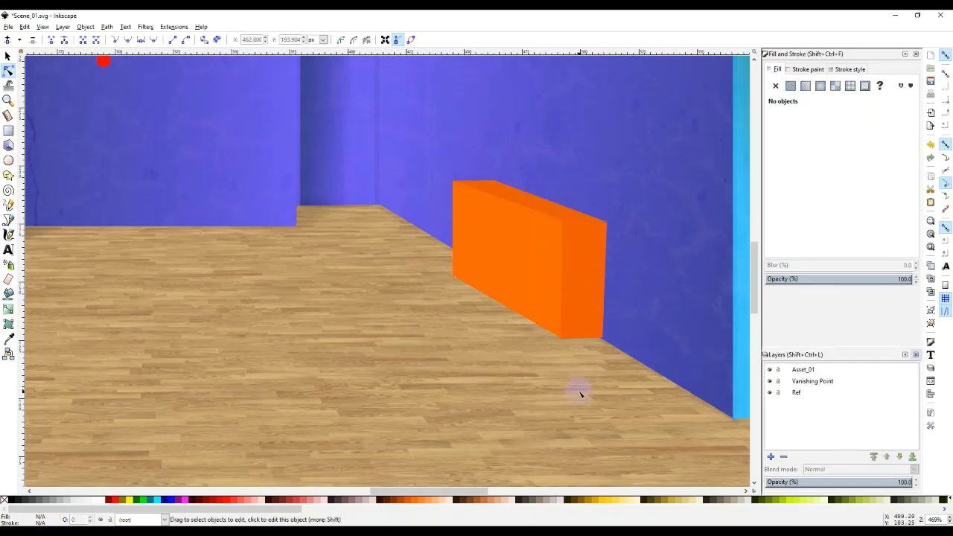
Shift the end face's upper outer corner slightly inward to make that edge vertical, and snap the top face's near outer corner to it
left_click(588, 317)
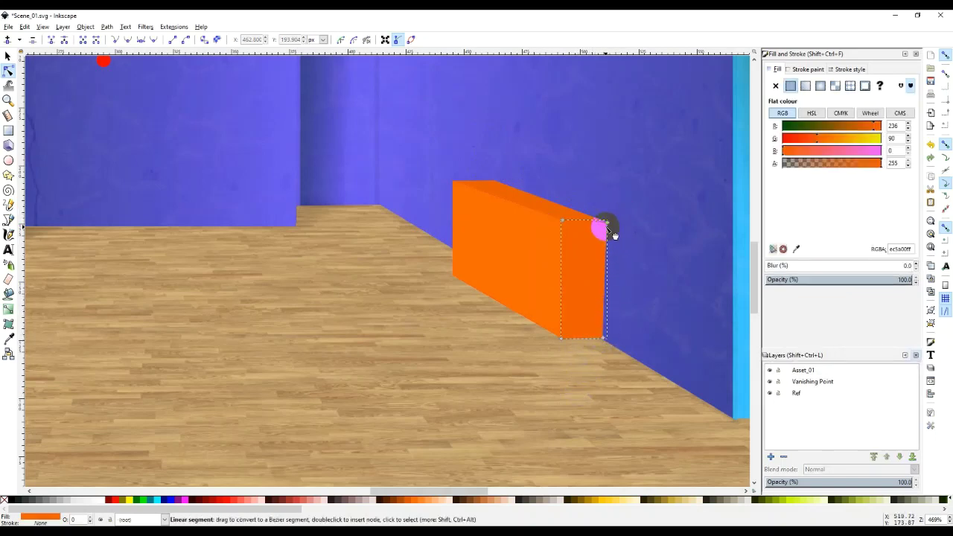
left_click_drag(605, 223, 601, 223)
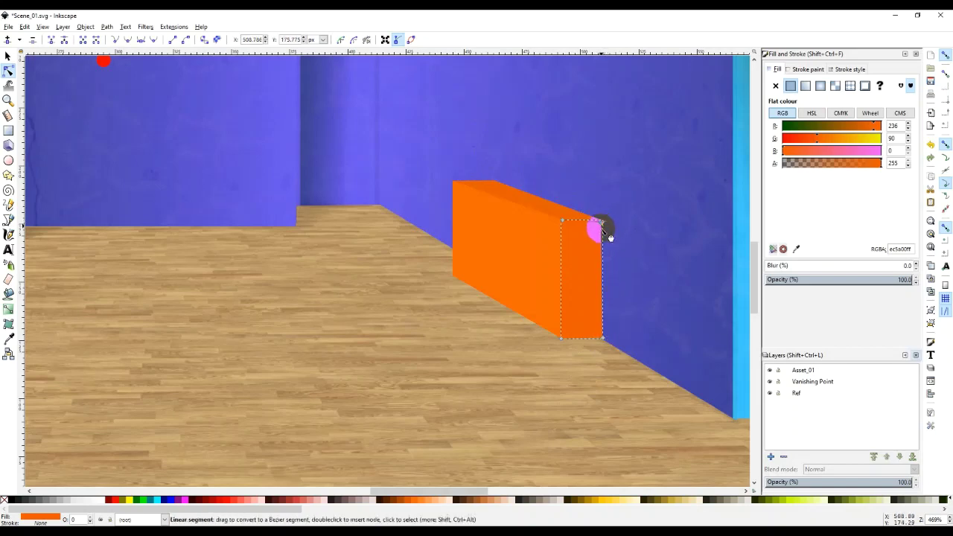
left_click(588, 222)
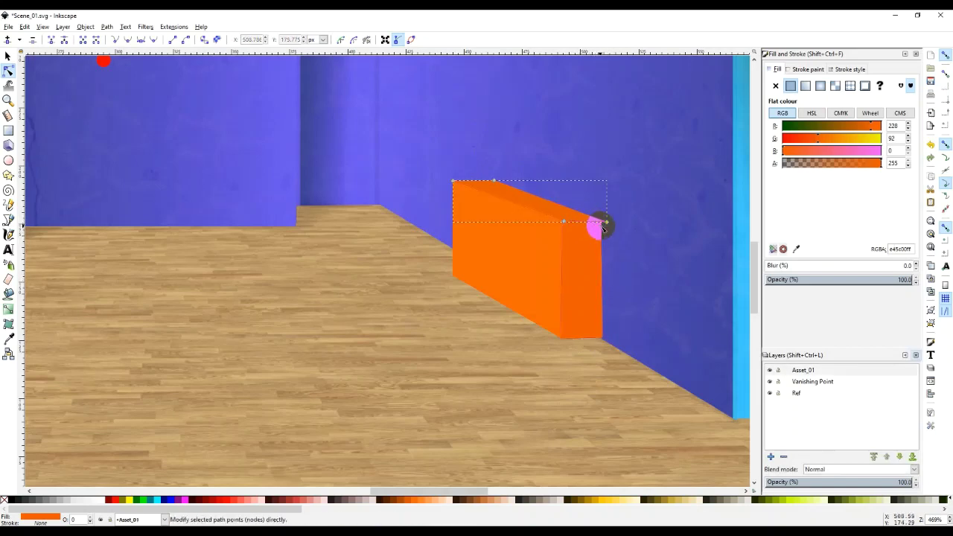
left_click_drag(606, 222, 602, 223)
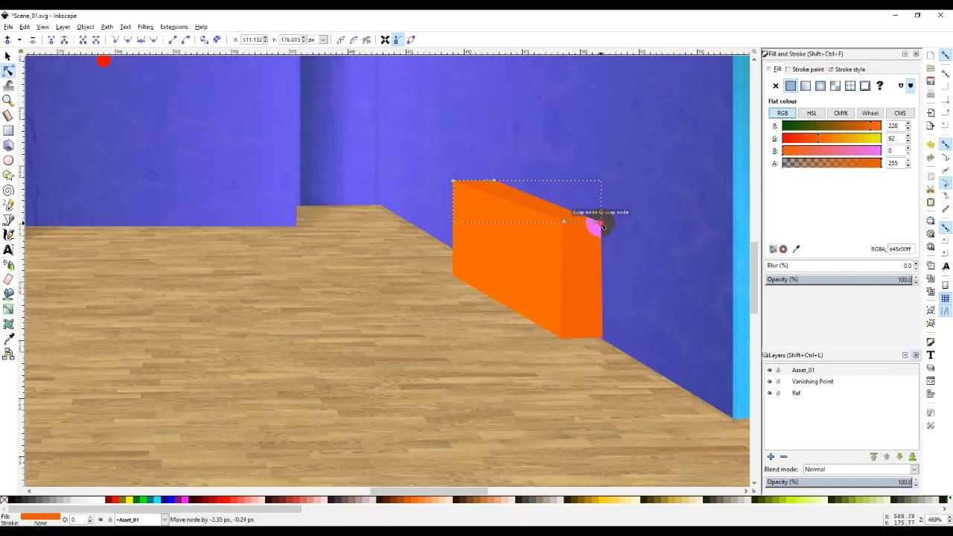
left_click(583, 287)
left_click(554, 390)
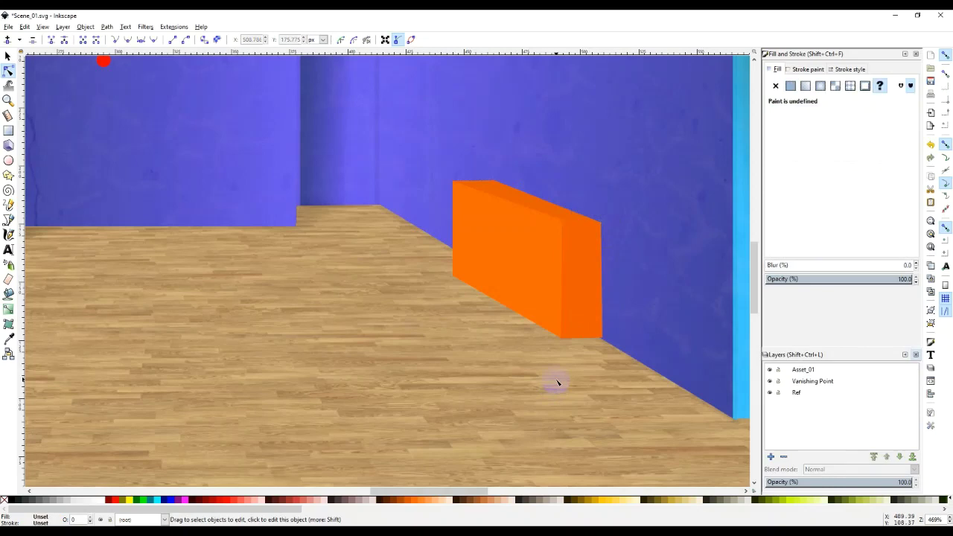
Move the end face's upper inner corner toward the front panel, and pull the front panel's two near corners back in line with it
left_click(576, 234)
left_click(564, 221)
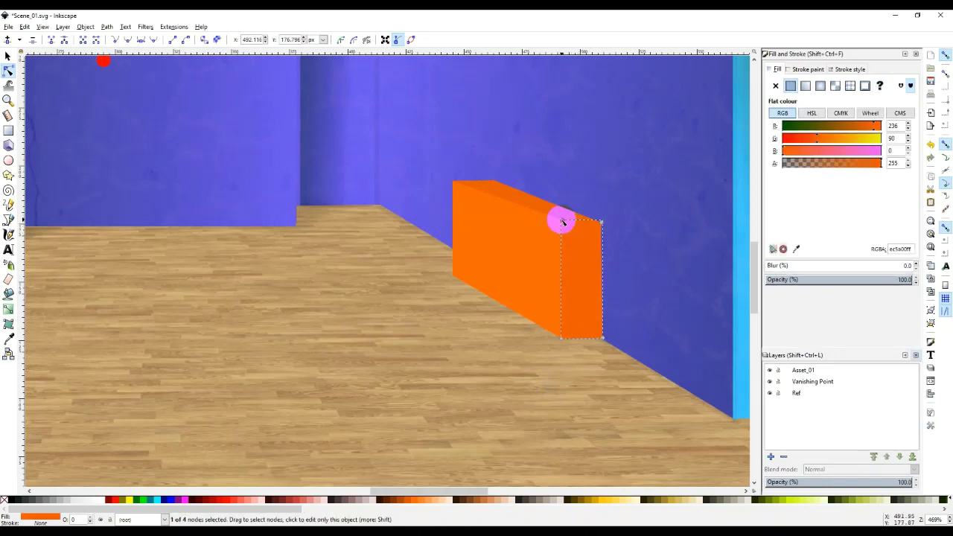
left_click_drag(560, 221, 555, 220)
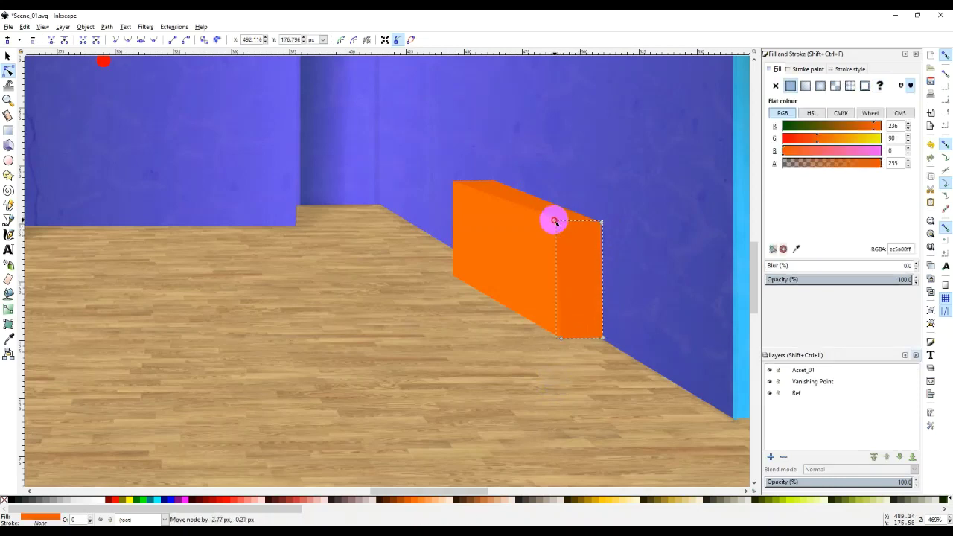
left_click(541, 215)
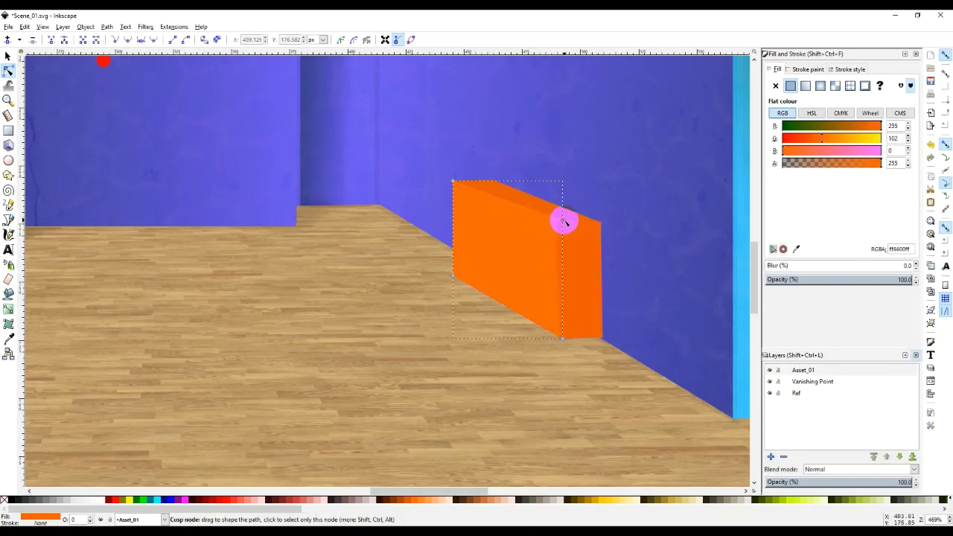
left_click_drag(563, 221, 560, 221)
left_click_drag(557, 221, 555, 221)
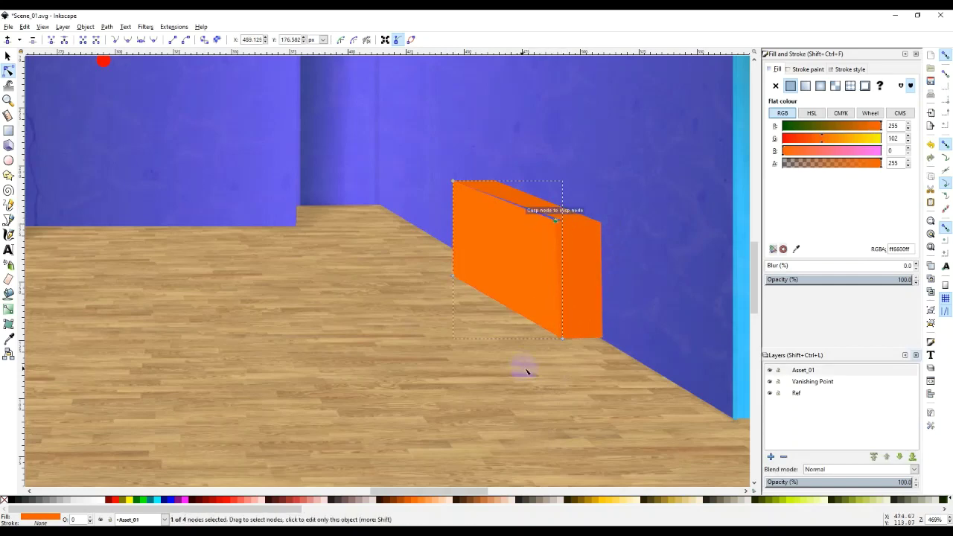
left_click_drag(563, 339, 555, 341)
left_click(566, 339)
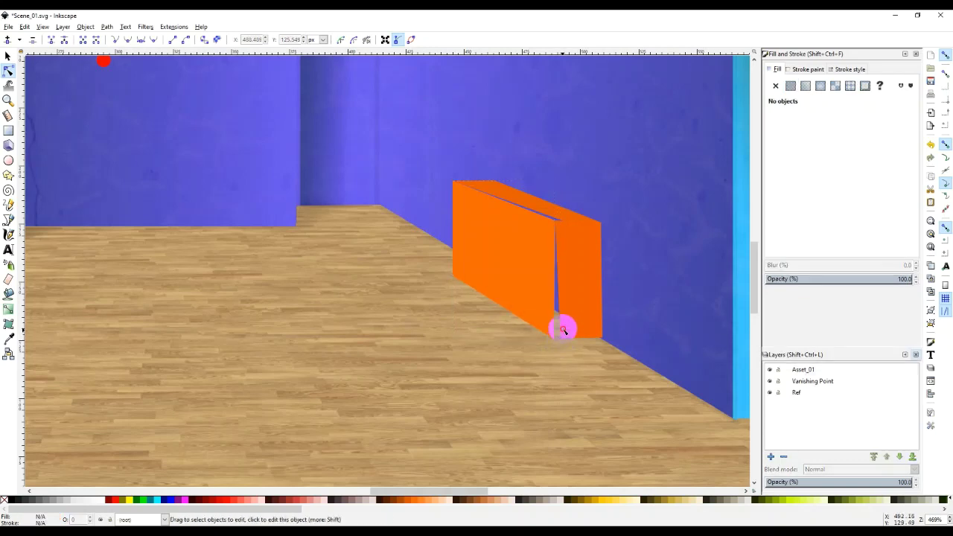
Close the gaps by moving the end face's lower inner corner and the top face's near inner corner onto the front panel's corners
left_click(563, 330)
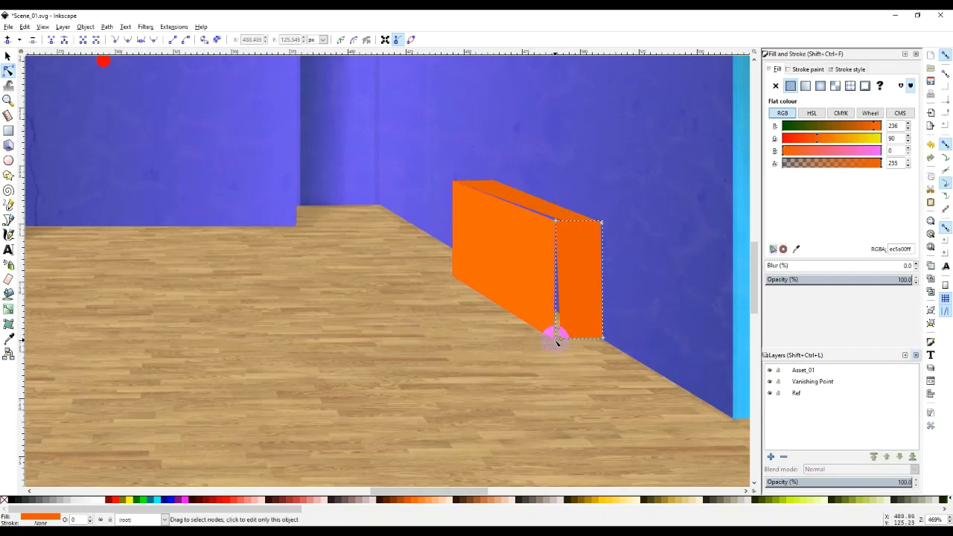
left_click_drag(562, 341, 554, 340)
left_click(563, 213)
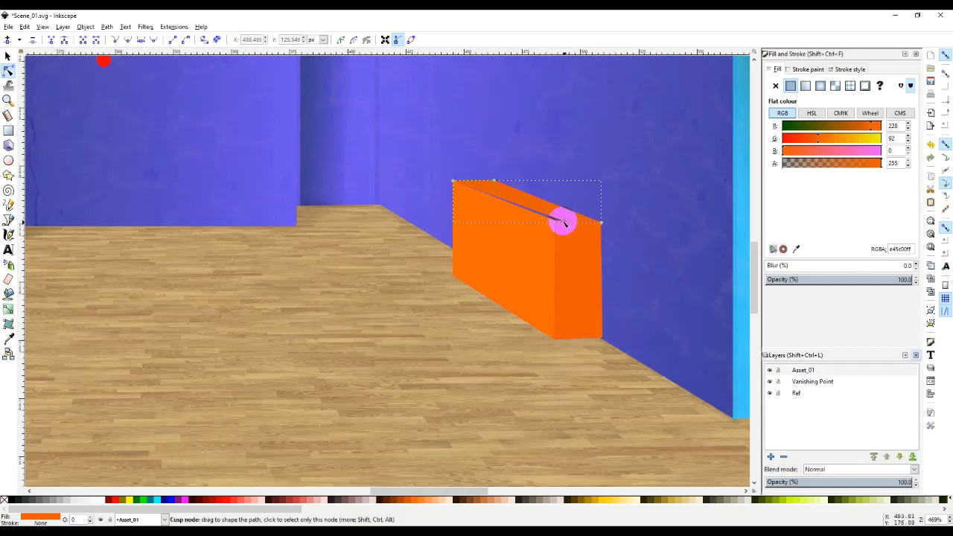
left_click_drag(565, 222, 554, 221)
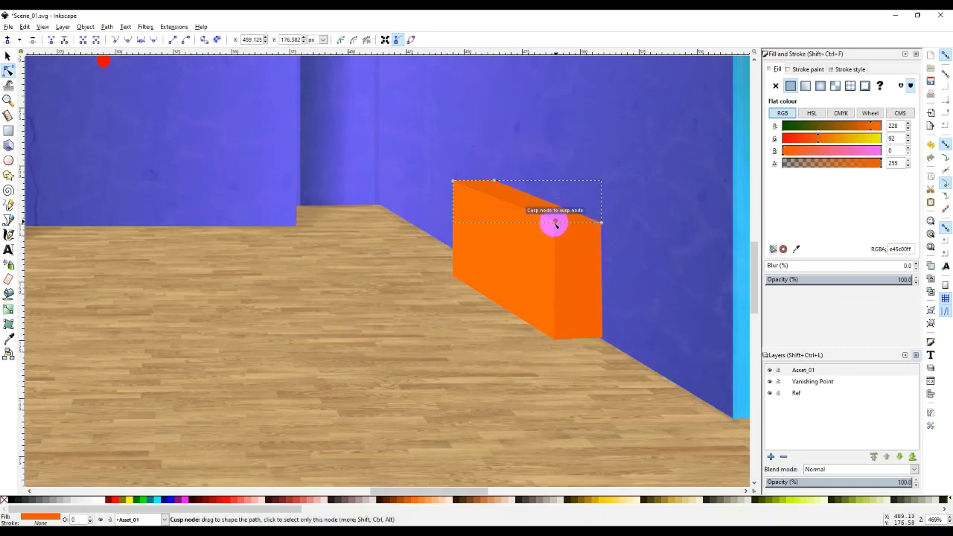
left_click(447, 302)
Fine-tune the end face's lower outer corner so that it sits exactly on the wall-floor edge
left_click(594, 326)
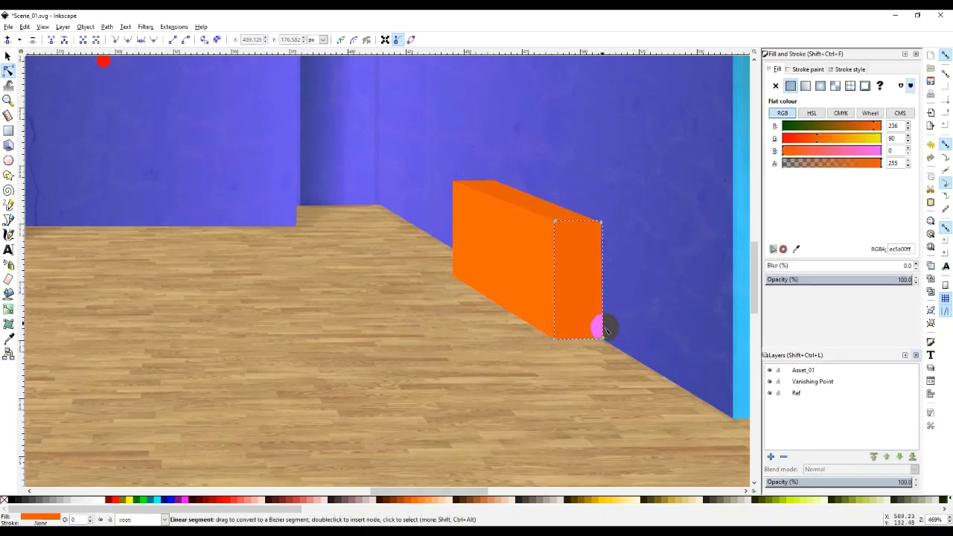
left_click(602, 339)
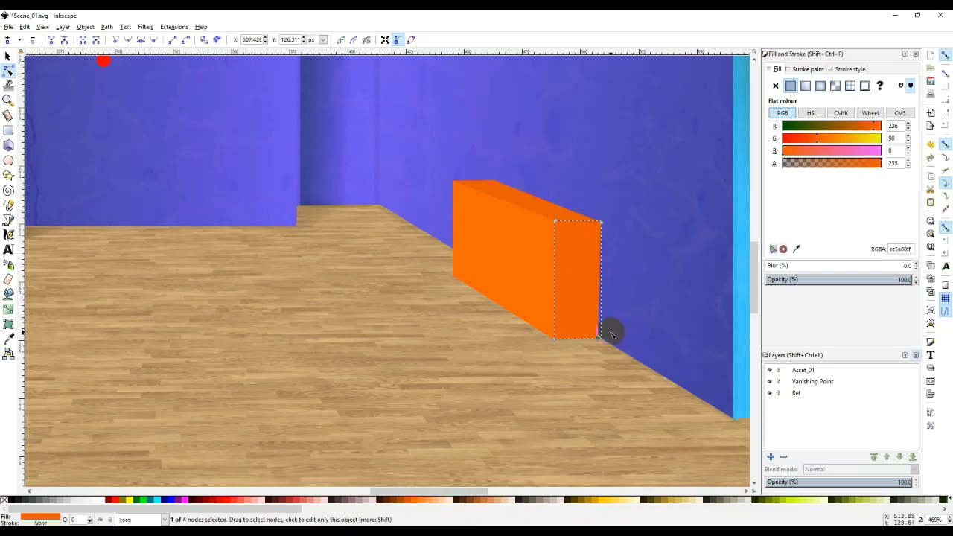
scroll(610, 334, "up", 3)
mouse_move(583, 342)
left_mouse_down()
mouse_move(574, 344)
mouse_move(582, 348)
left_mouse_up()
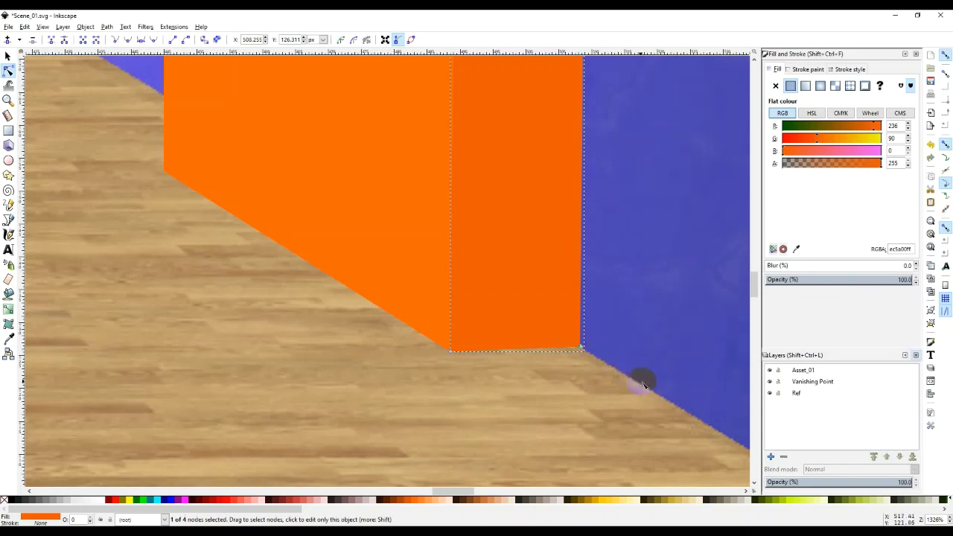
scroll(610, 372, "down", 2)
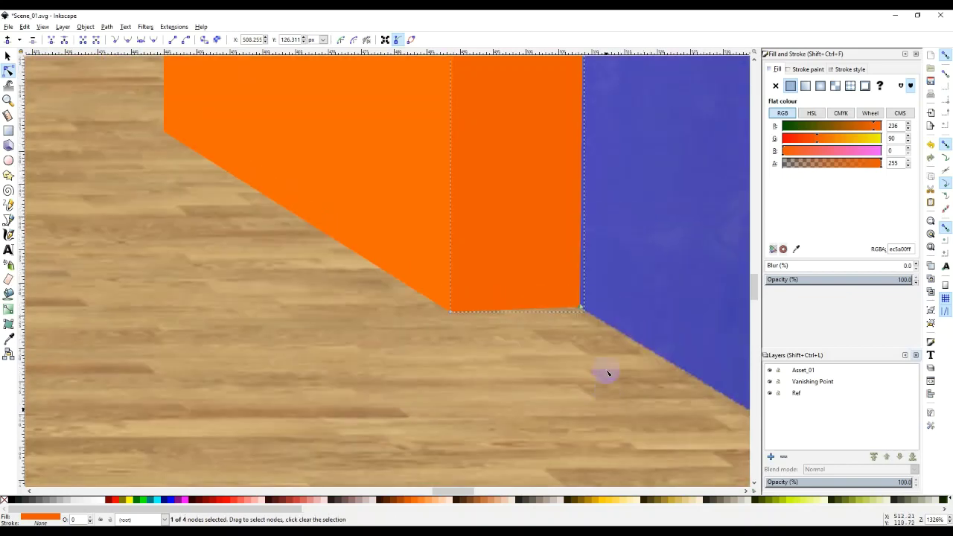
scroll(607, 374, "down", 3)
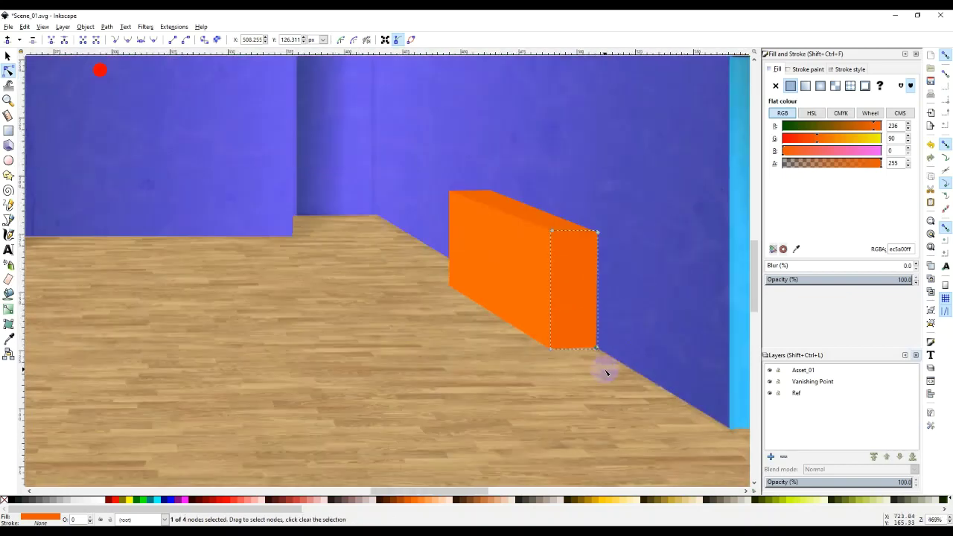
Darken the top face's fill to #CA5C00
left_click(564, 377)
mouse_move(584, 256)
left_mouse_down()
mouse_move(559, 260)
mouse_move(552, 232)
mouse_move(566, 257)
mouse_move(562, 220)
mouse_move(549, 222)
left_mouse_up()
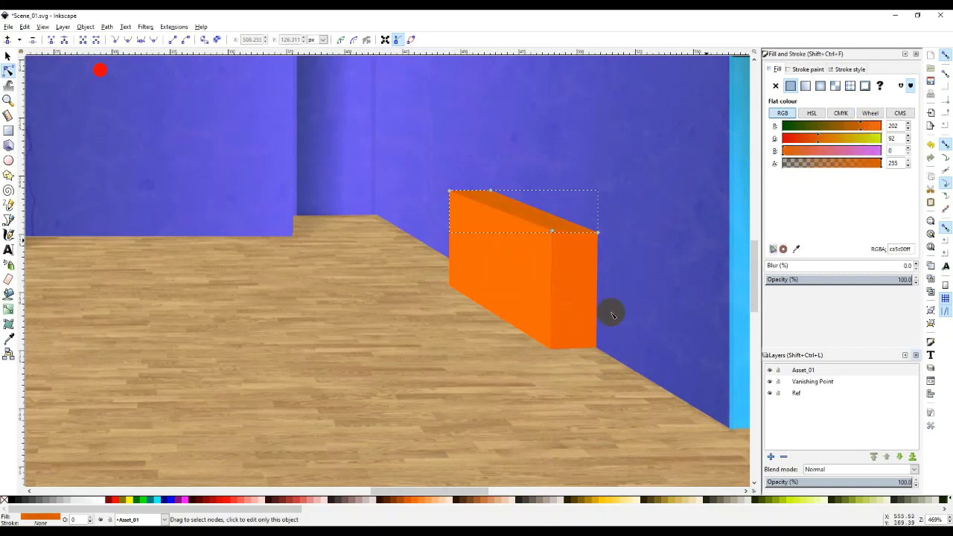
left_click(499, 415)
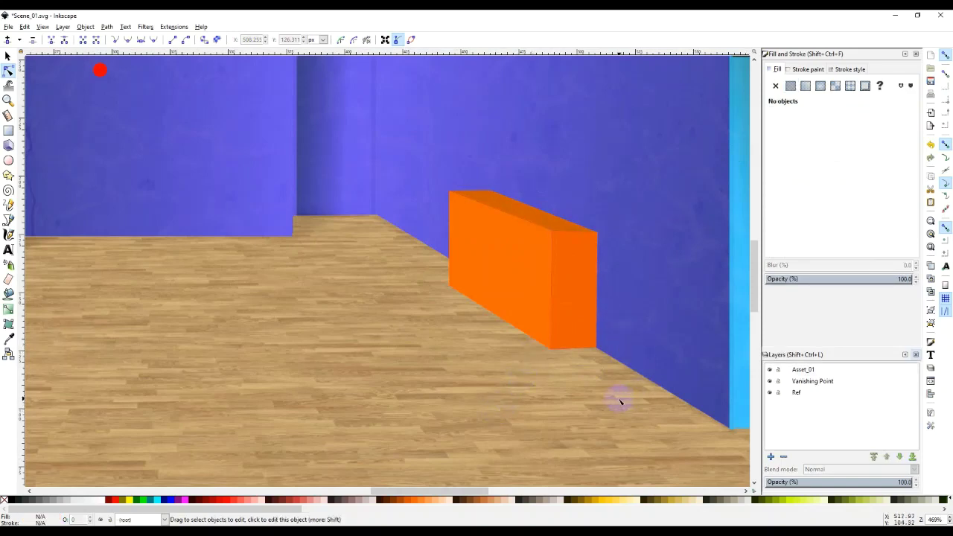
Inspect how the box's faces meet, checking the top face's near outer corner and the end face's upper inner corner up close
mouse_move(521, 268)
left_mouse_down()
mouse_move(544, 290)
mouse_move(553, 278)
mouse_move(560, 311)
mouse_move(525, 289)
mouse_move(548, 270)
mouse_move(600, 362)
left_mouse_up()
left_click_drag(588, 249, 575, 235)
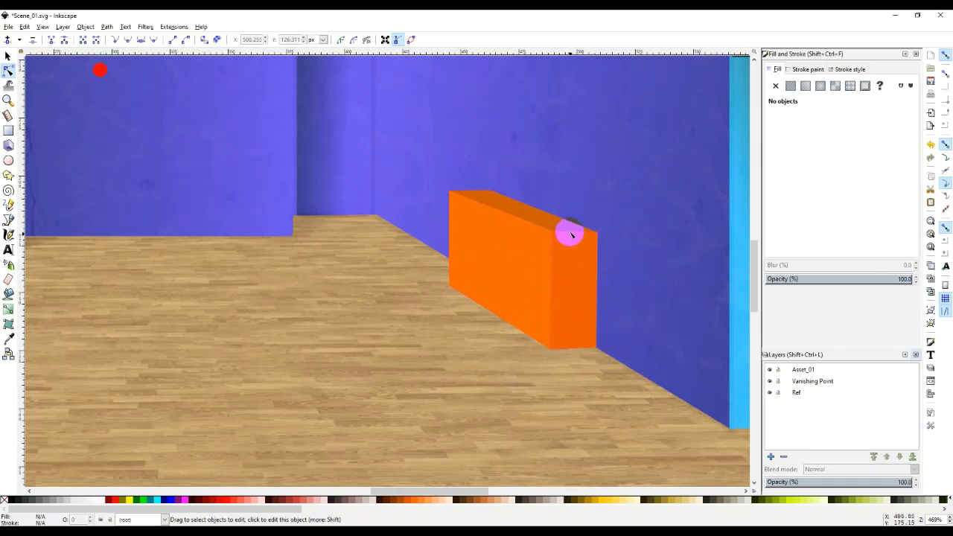
left_click(572, 236)
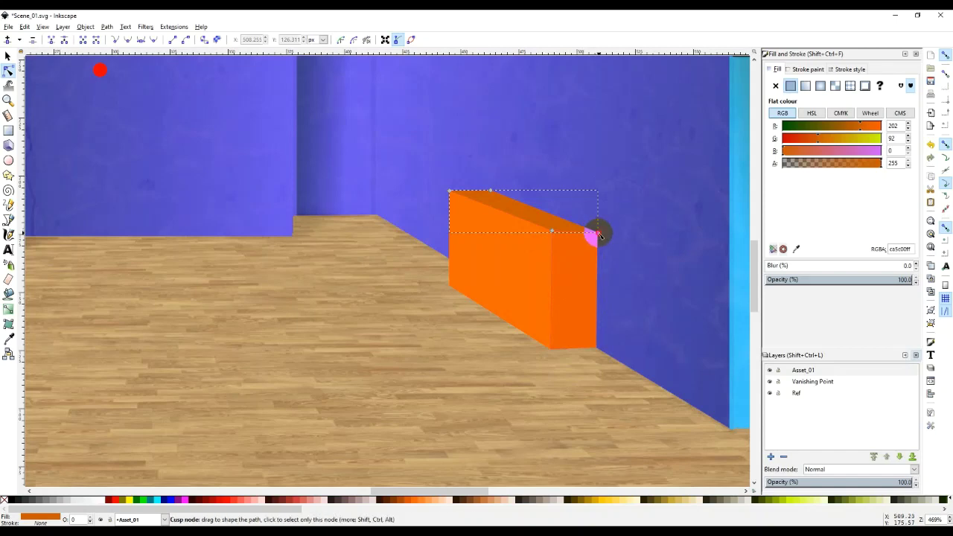
left_click(577, 389)
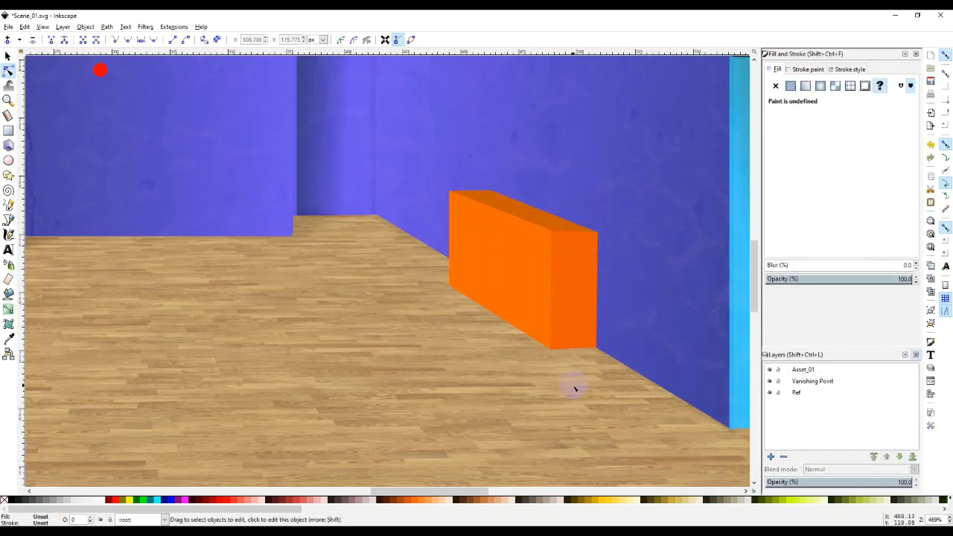
scroll(574, 388, "down", 5)
scroll(581, 366, "up", 7)
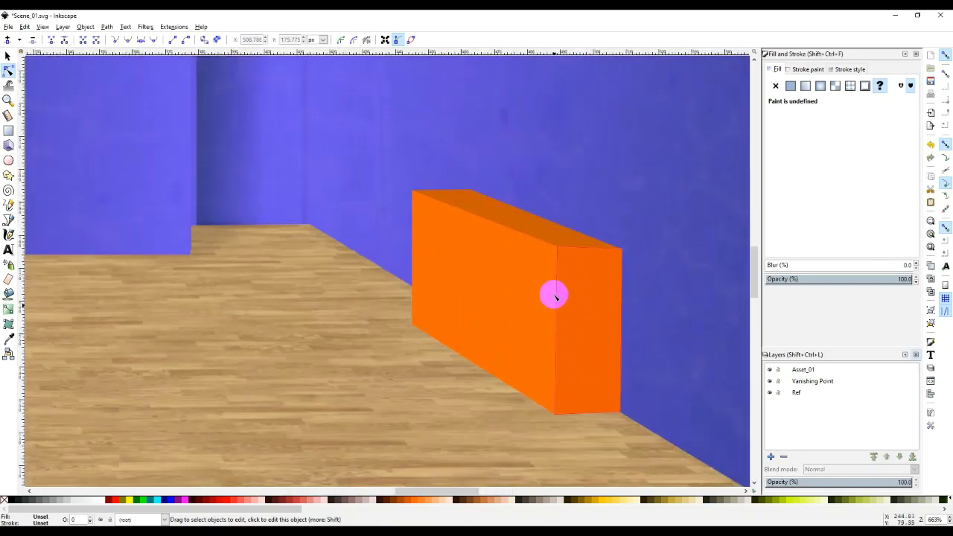
left_click(557, 249)
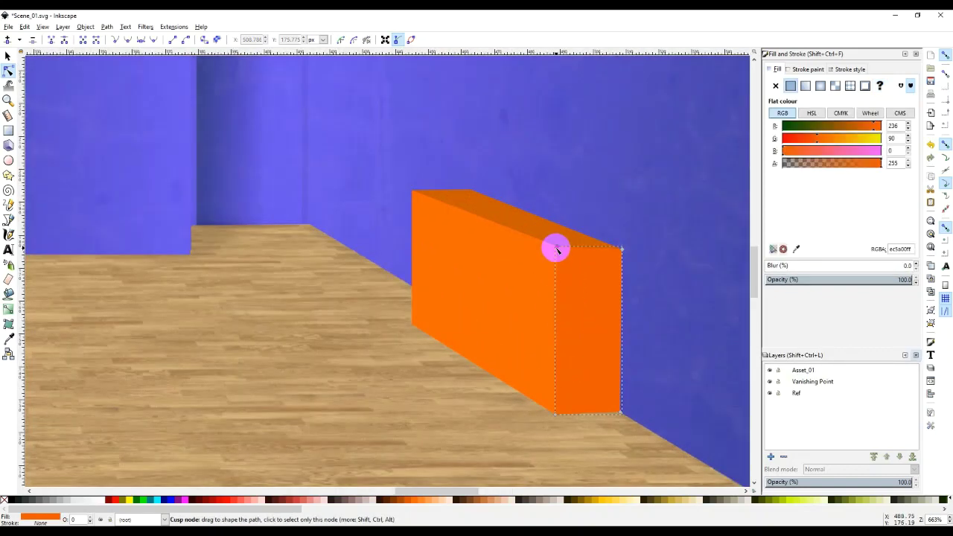
left_click(314, 451)
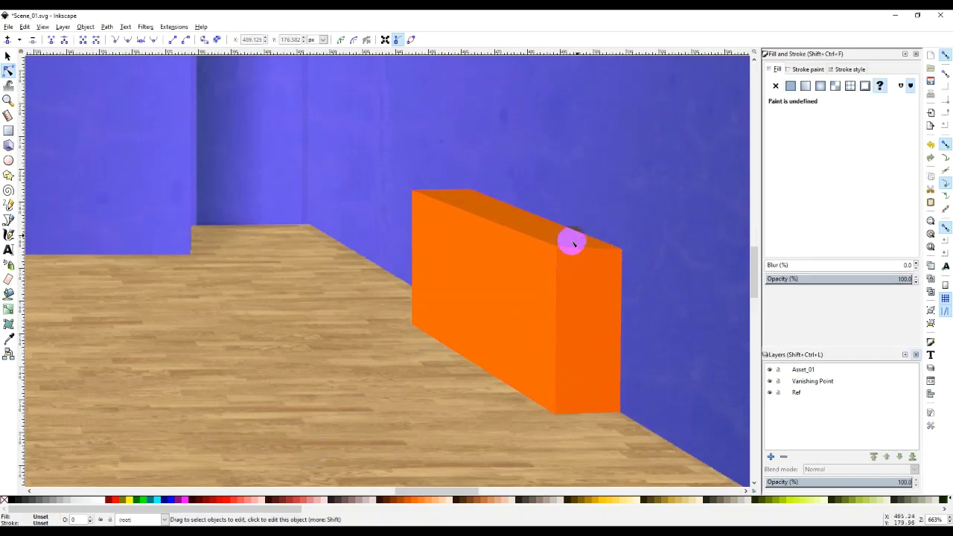
left_click(557, 250)
left_click(557, 248)
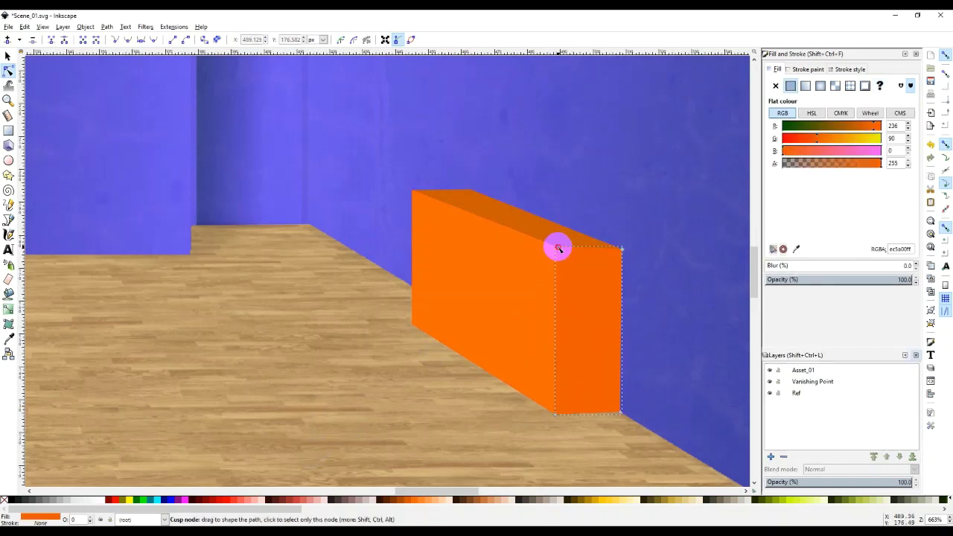
Shift the box's near vertical edge 2 px left by moving the end face's inner corners and the front panel's matching corners
left_click(557, 413)
left_click(586, 398)
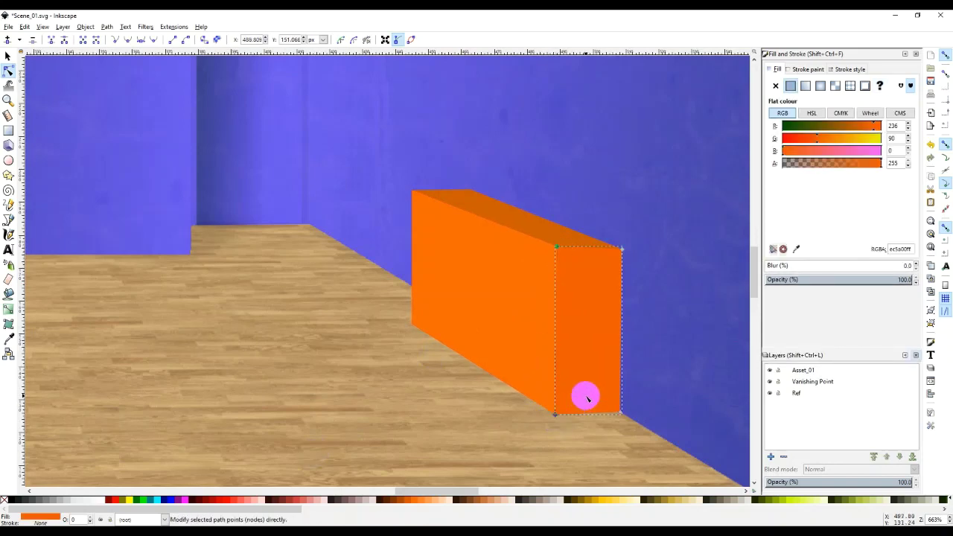
left_click(550, 294)
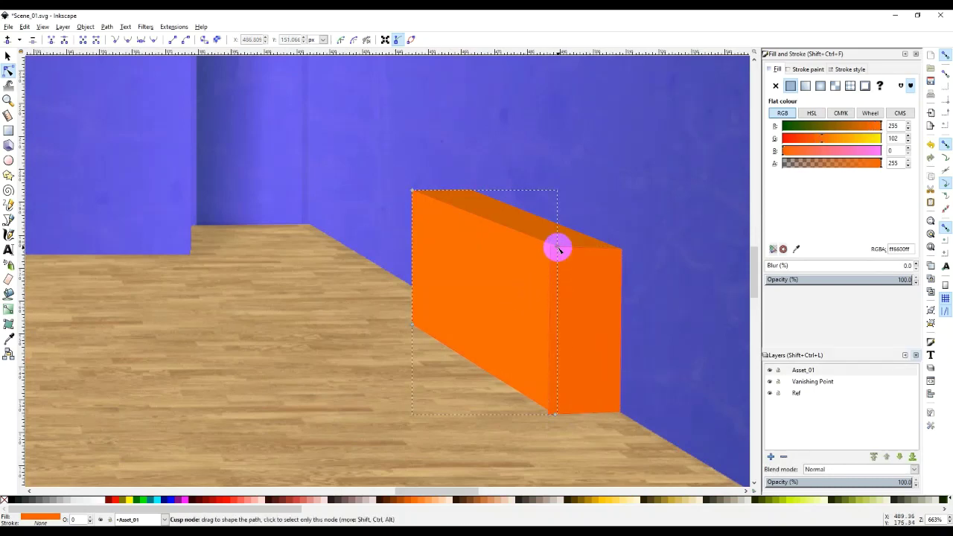
left_click(555, 413)
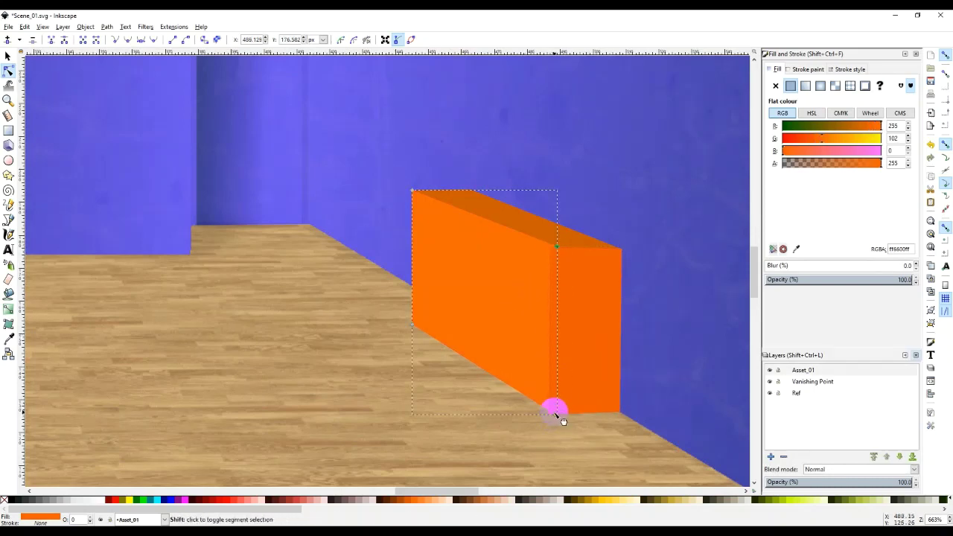
left_click(561, 406)
key("Left")
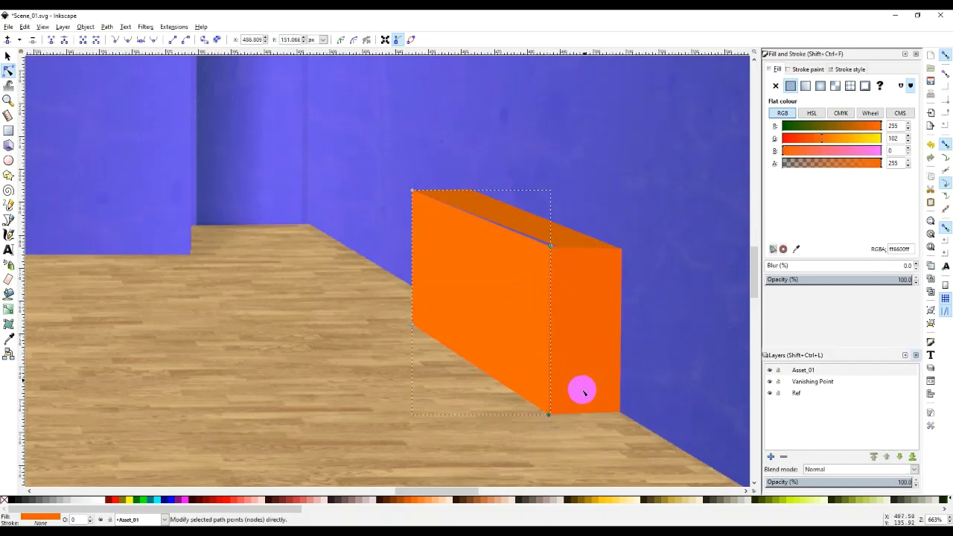
left_click(454, 420)
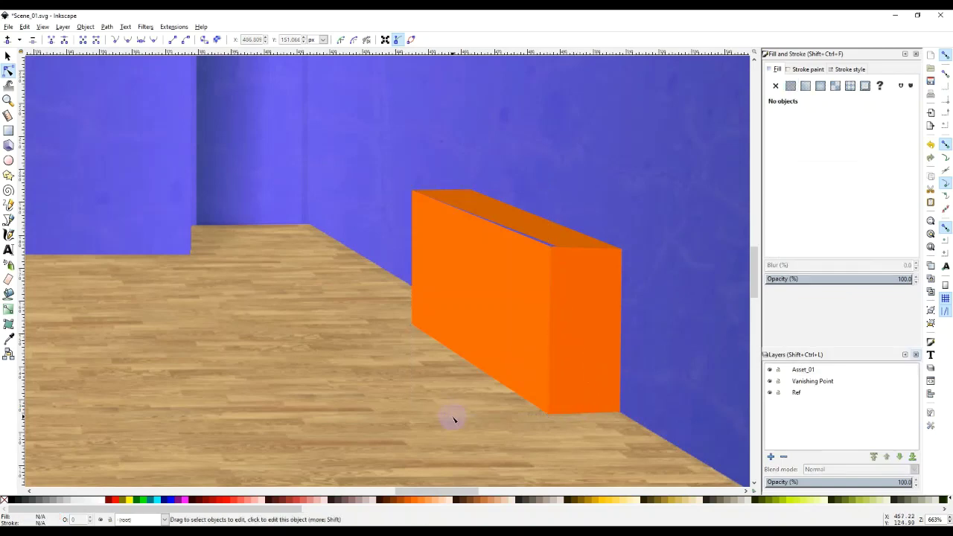
Move the top face's near inner corner left onto the shifted vertical edge to close the gap along the front panel
left_click(560, 252)
left_click(559, 250)
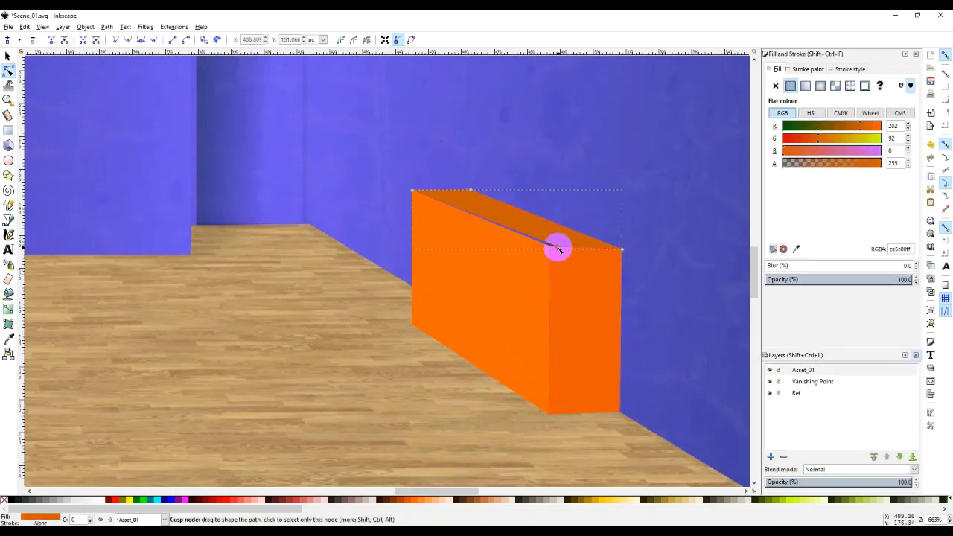
left_click(536, 444)
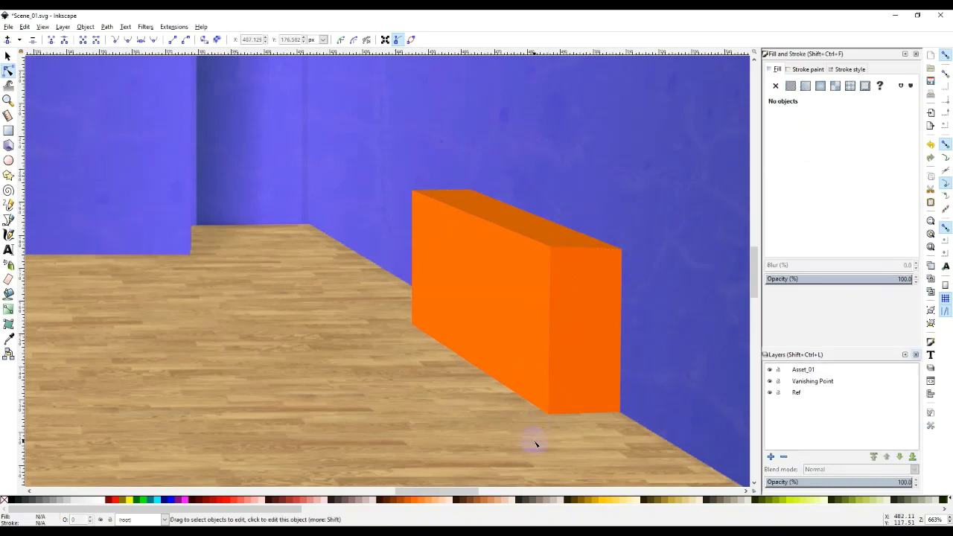
left_click(560, 385)
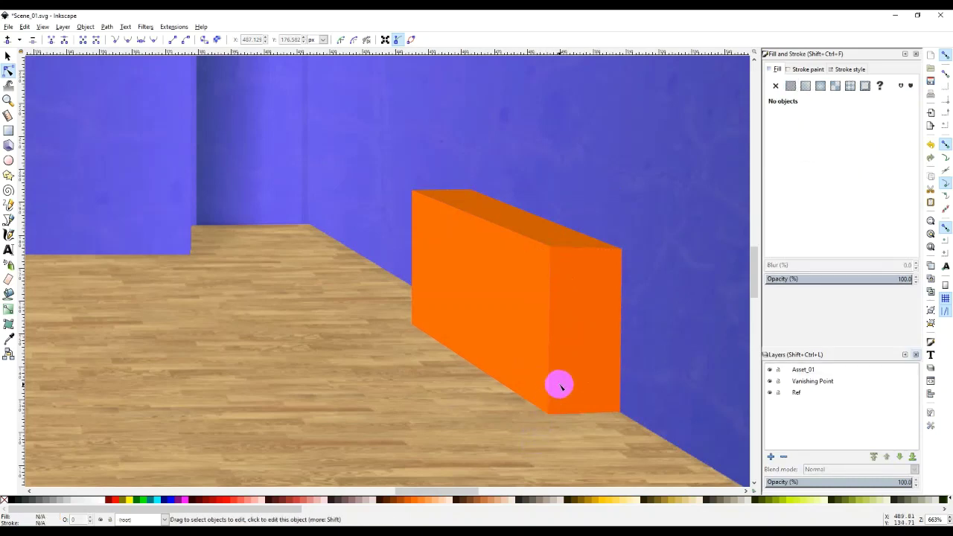
Draw a closed four-sided panel rising from the front panel's upper edge, about 47 px across the top and 80 px tall at its near side
scroll(560, 385, "down", 2, "ctrl")
scroll(560, 385, "down", 2, "ctrl")
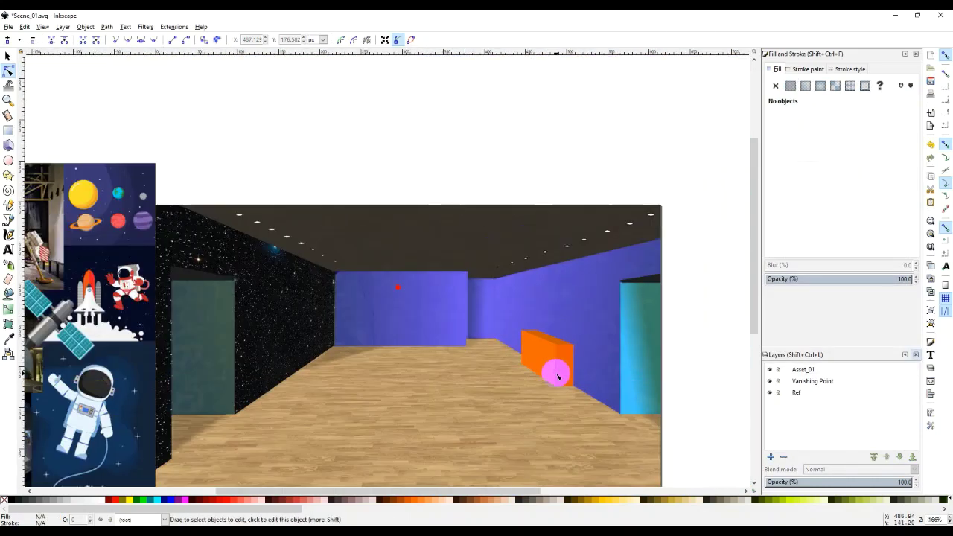
scroll(557, 376, "up", 3, "ctrl")
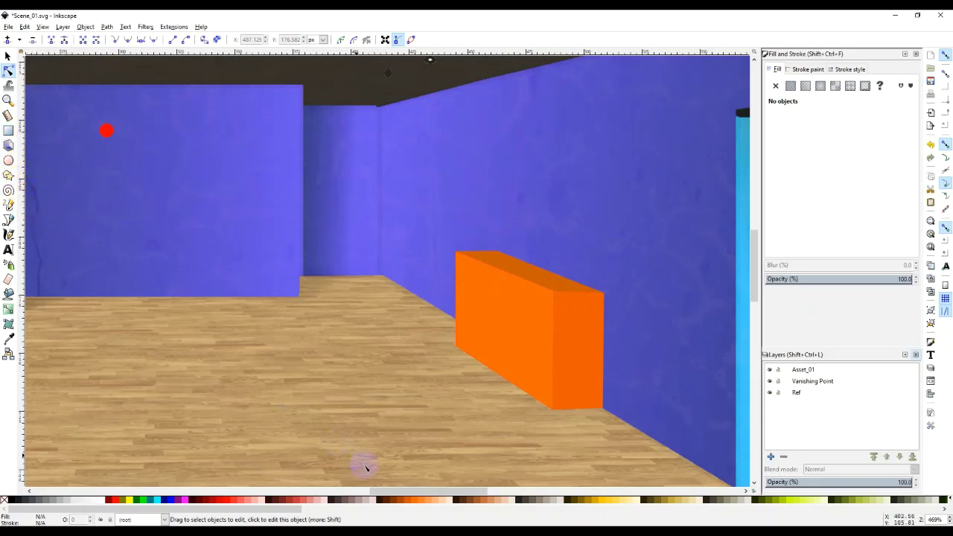
left_click_drag(470, 497, 472, 519)
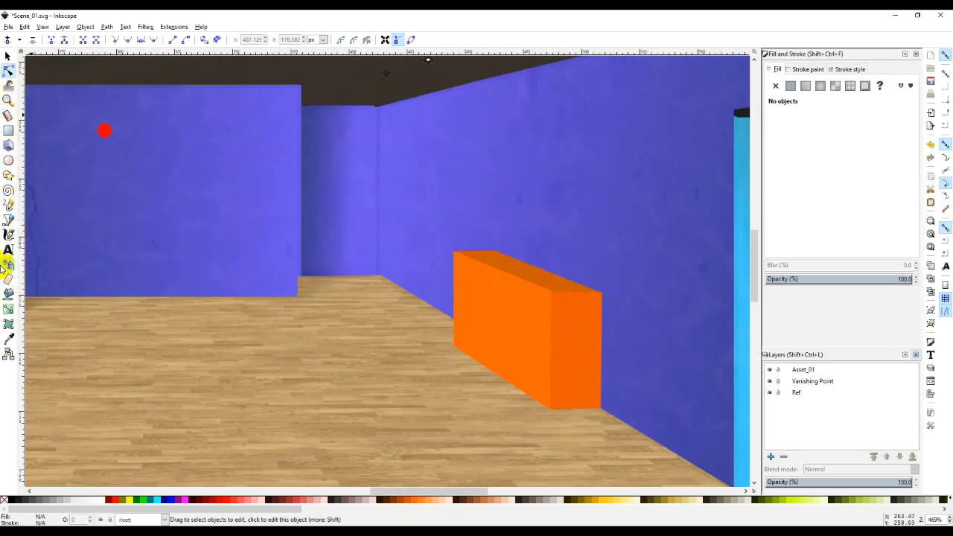
left_click(8, 220)
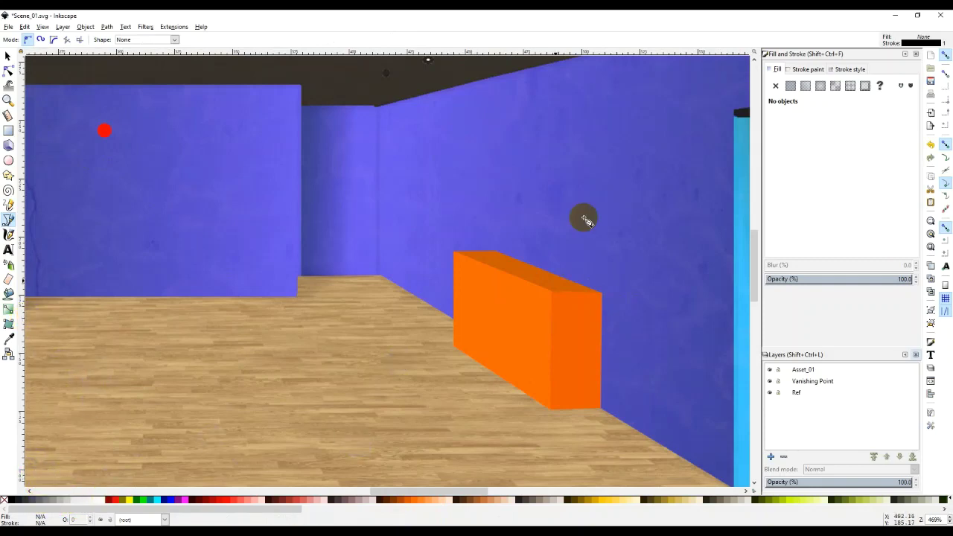
left_click(460, 255)
left_click_drag(461, 258, 456, 251)
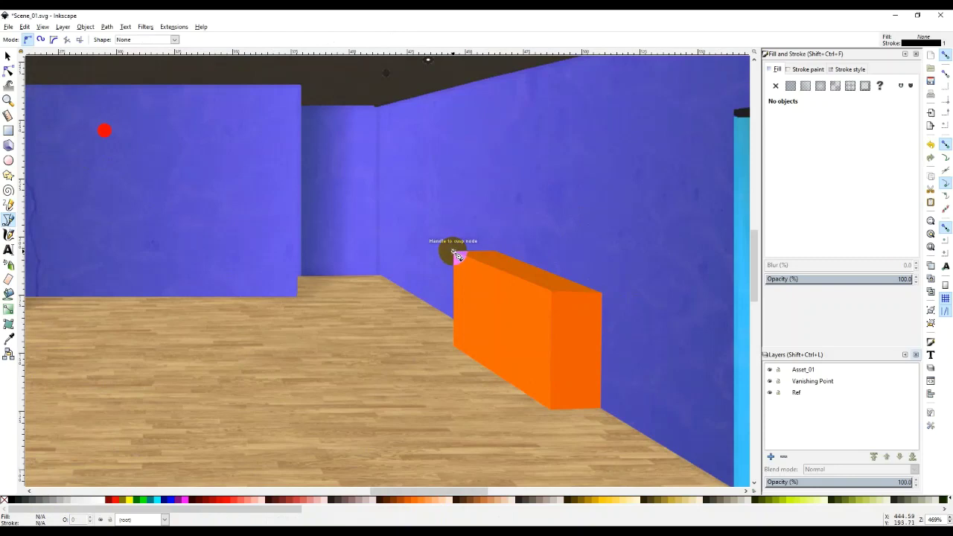
left_click(455, 120)
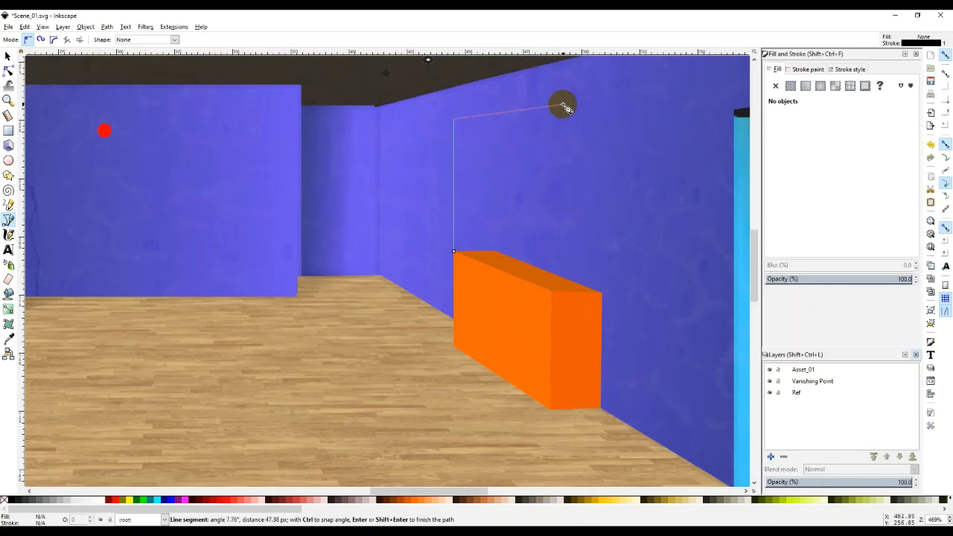
left_click(563, 106)
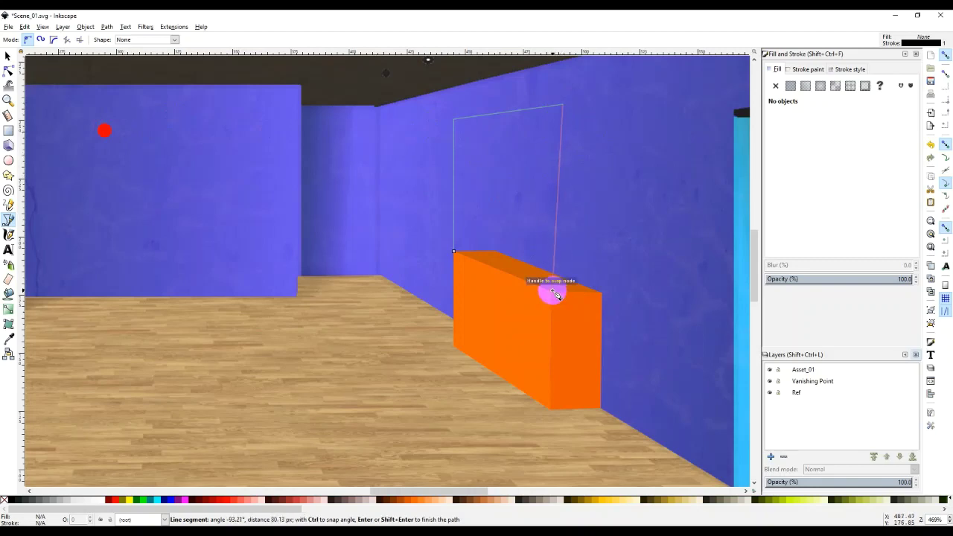
left_click(553, 292)
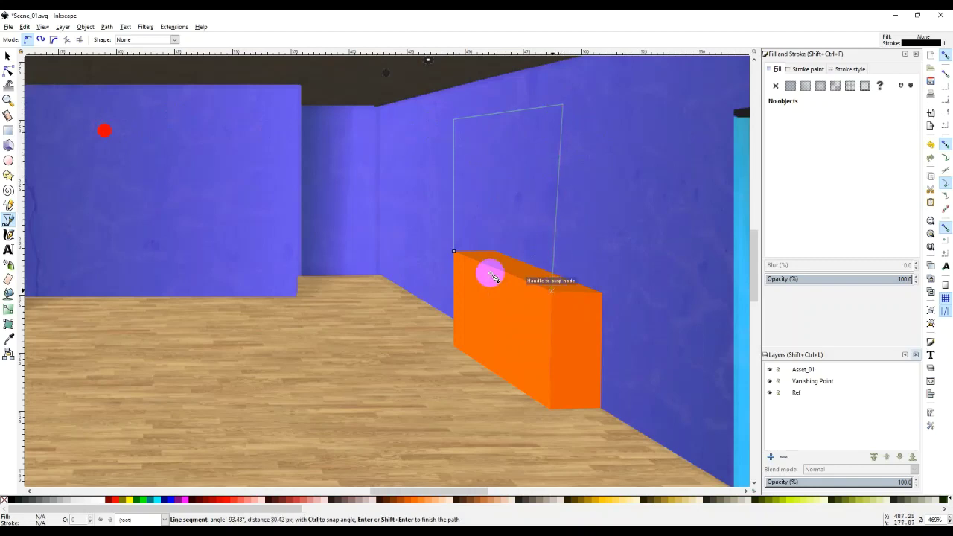
left_click(455, 254)
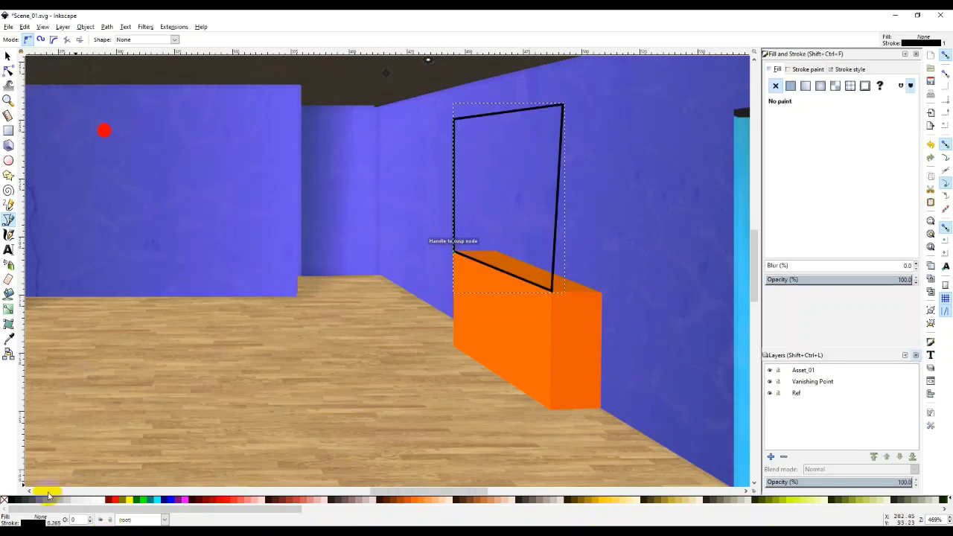
Remove the new panel's outline and fill it with 40% Grey
right_click(34, 519)
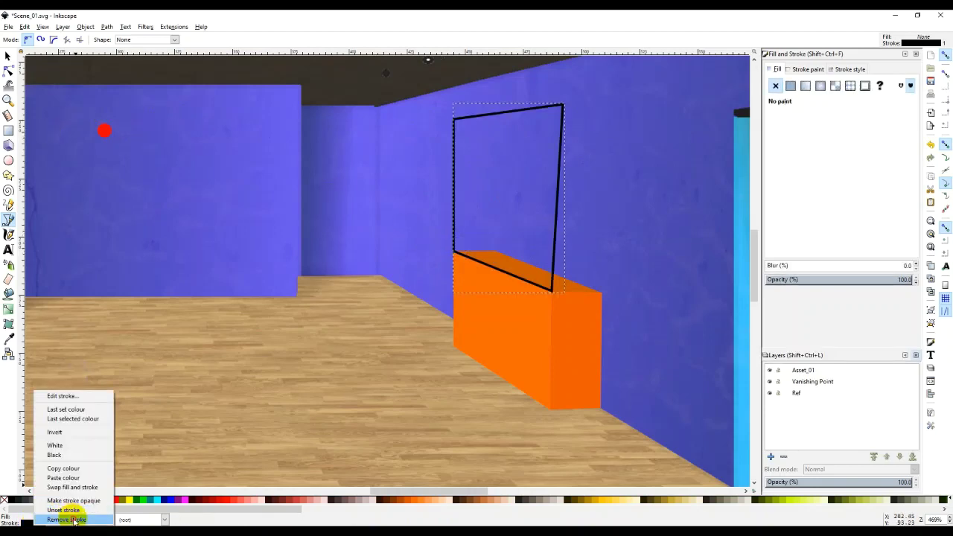
left_click(62, 509)
left_click(55, 502)
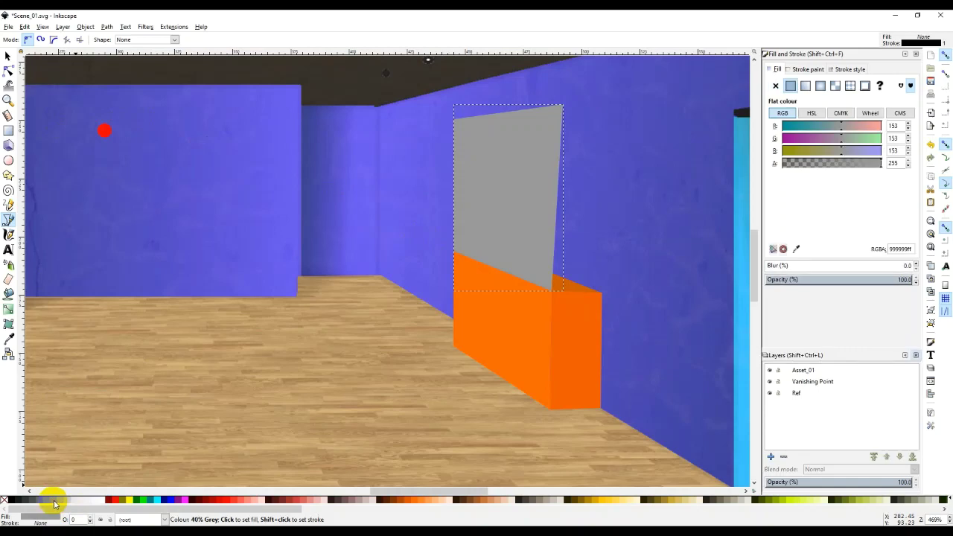
Straighten the grey panel's near side by moving its upper near corner inward, and lower the panel's opacity to 45.3%
left_click(9, 70)
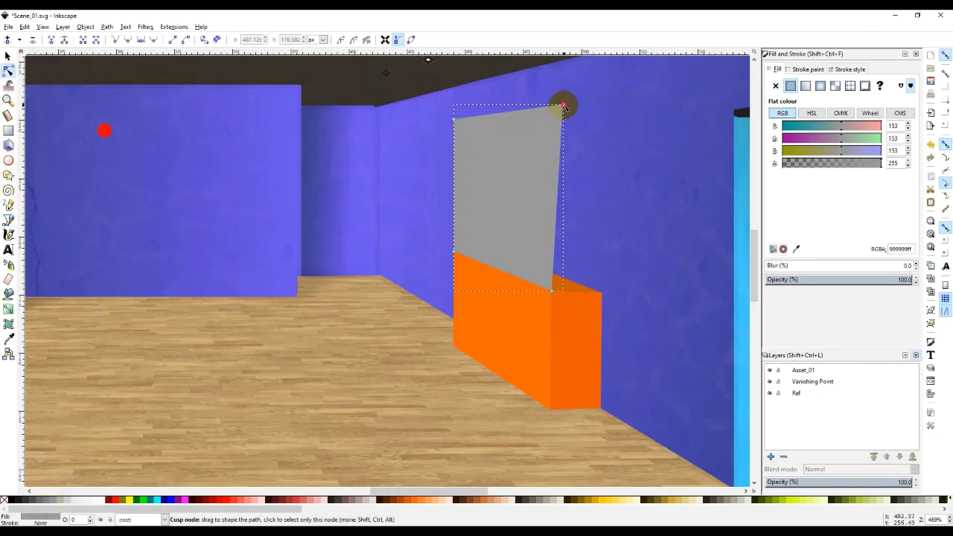
left_click_drag(562, 105, 555, 106)
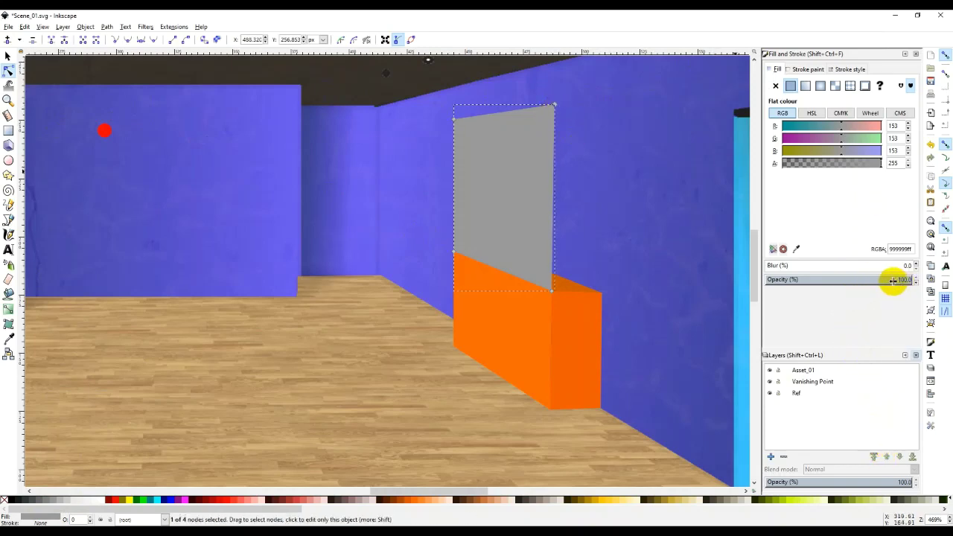
left_click_drag(894, 280, 833, 286)
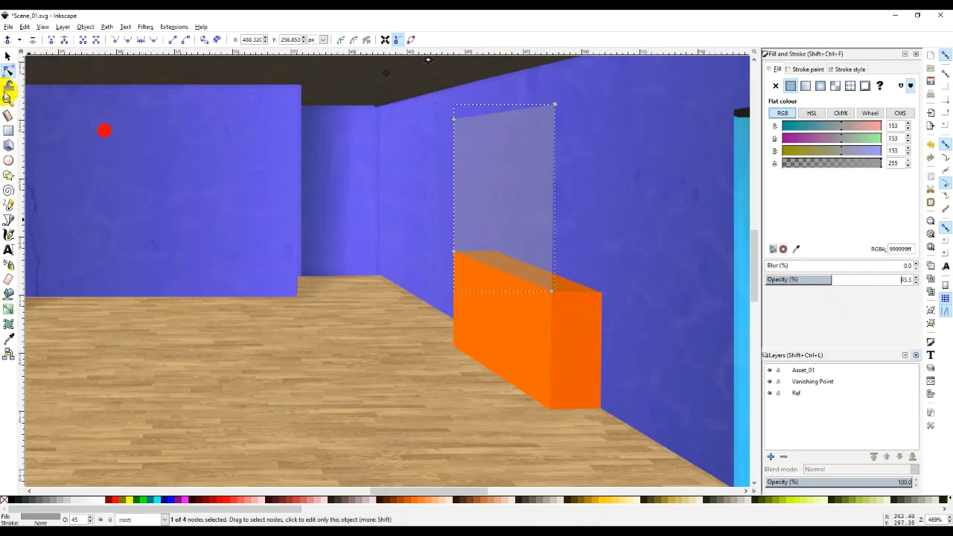
Draw a closed end panel above the box's end face, about 22 px wide and 81 px tall, joined to the translucent panel's near side
left_click(8, 56)
left_click(227, 339)
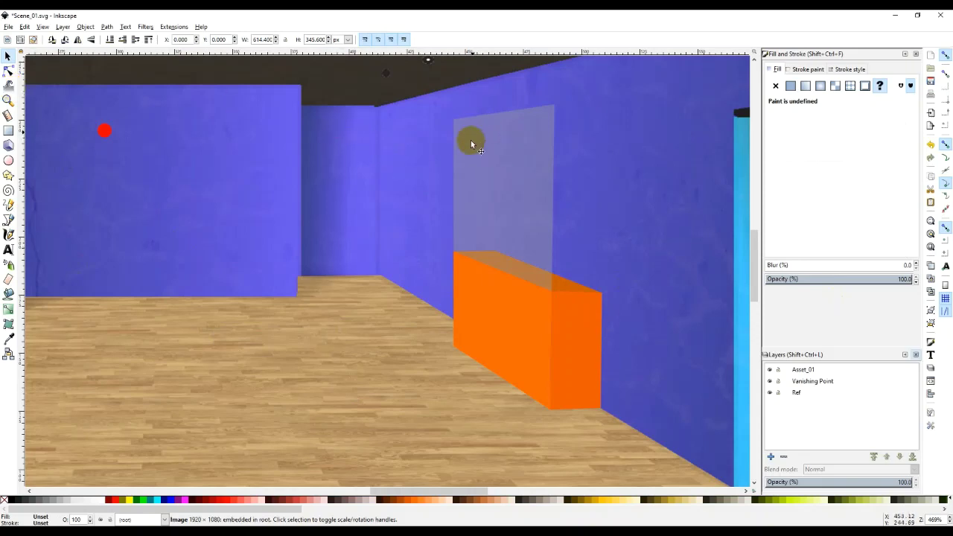
left_click(10, 234)
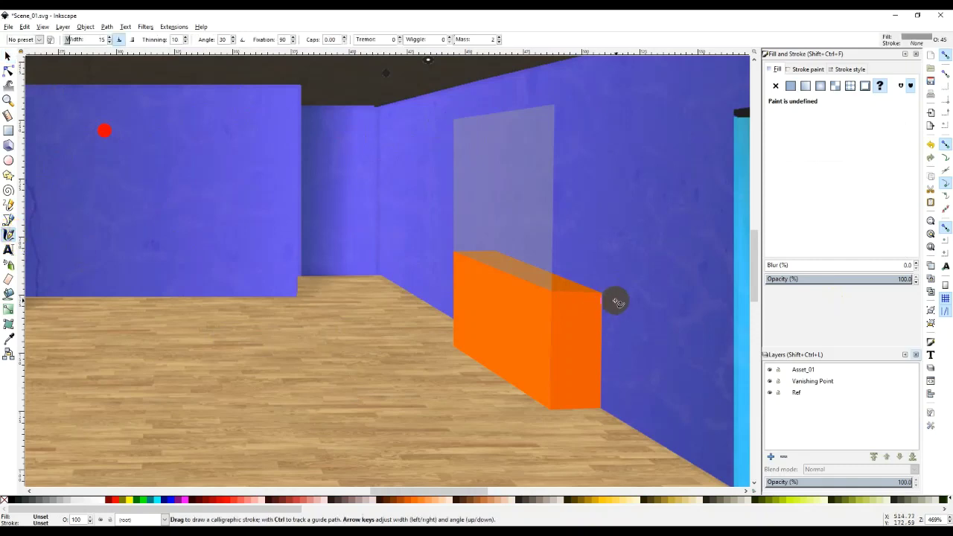
left_click(8, 219)
left_click(560, 296)
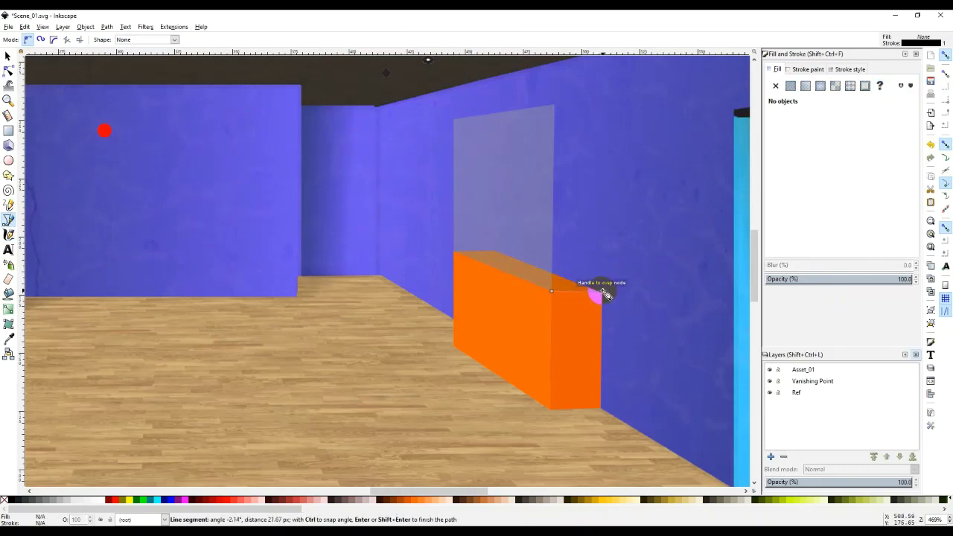
left_click(602, 292)
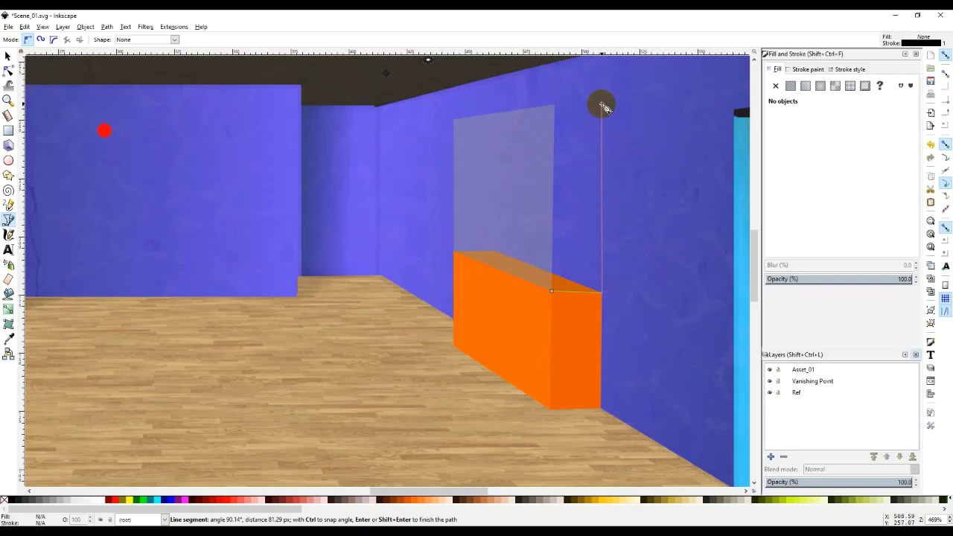
left_click(603, 105)
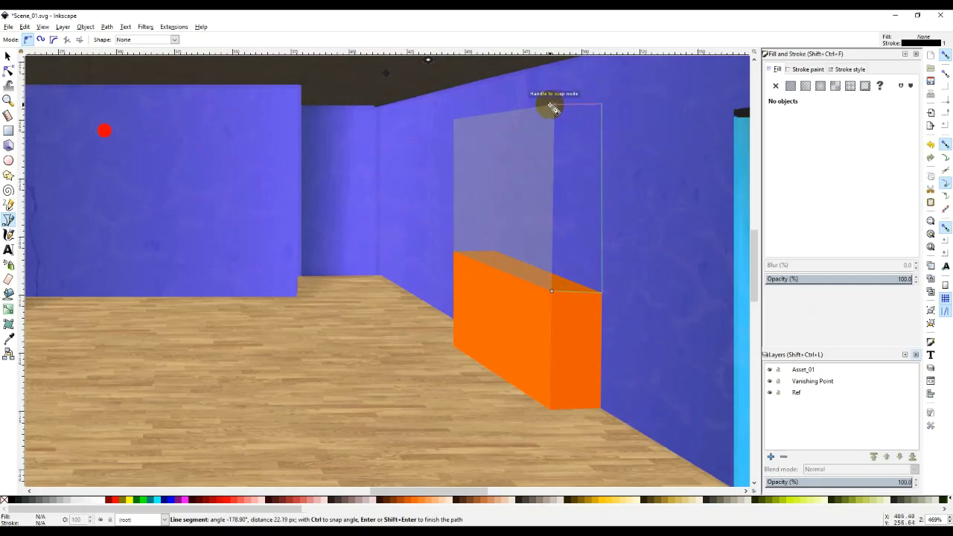
left_click(553, 107)
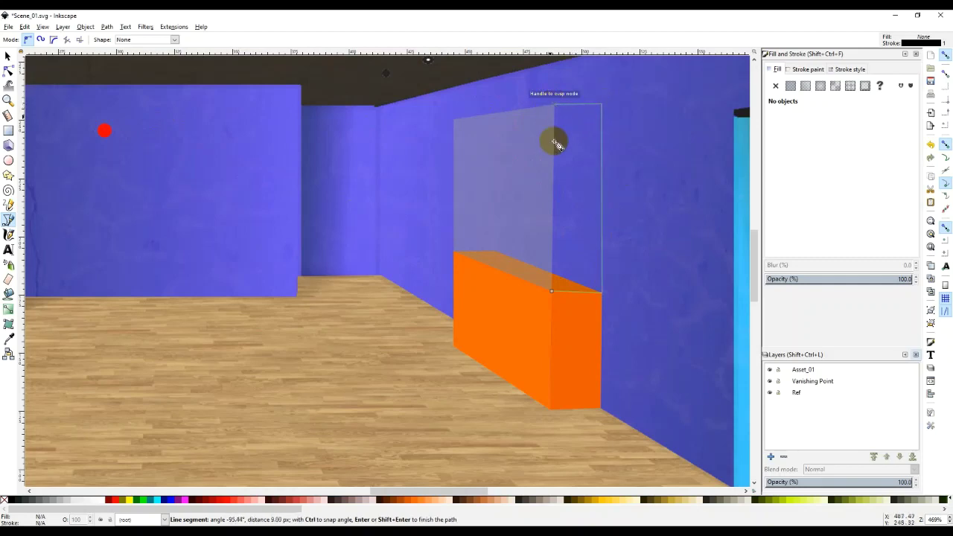
left_click(551, 292)
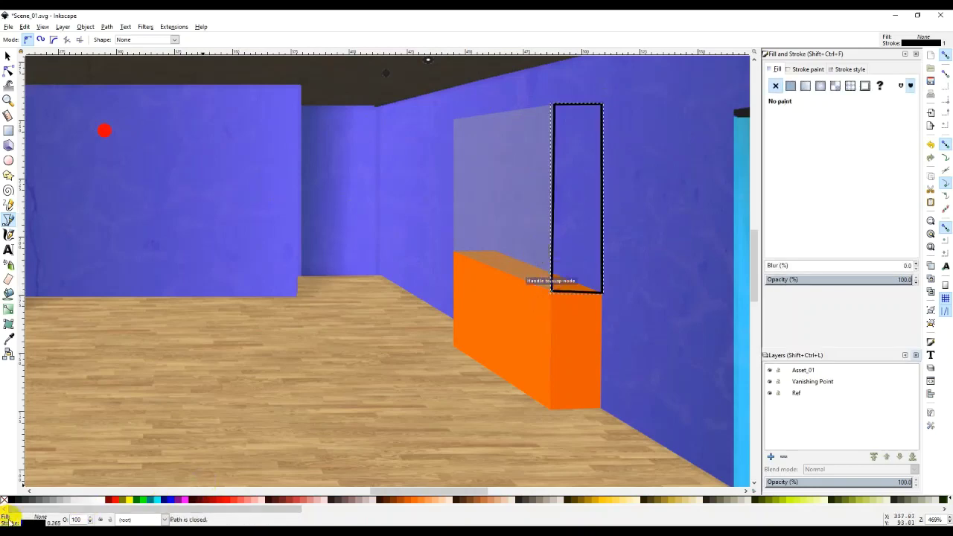
Style the end panel without an outline, filled with the colour sampled from the adjoining translucent panel at 59.1% opacity
right_click(28, 521)
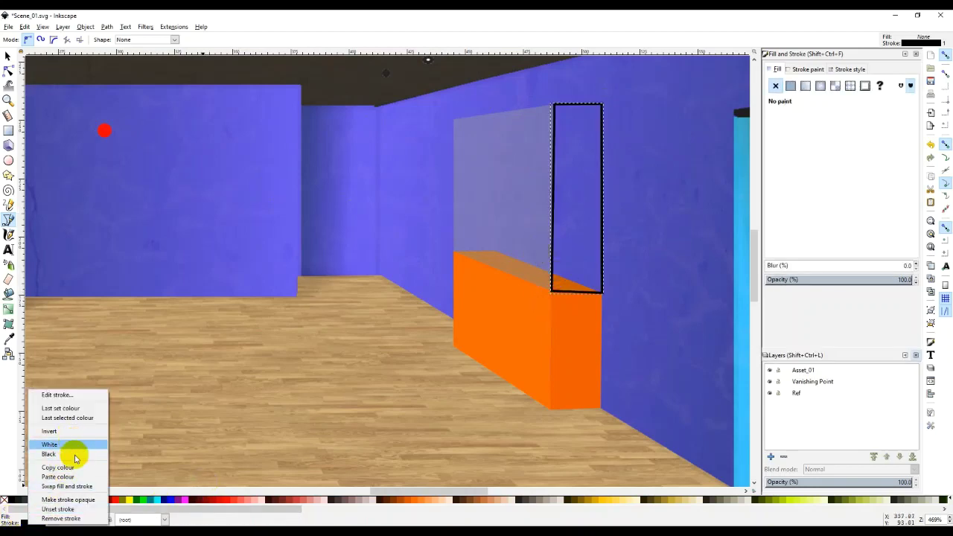
left_click(74, 518)
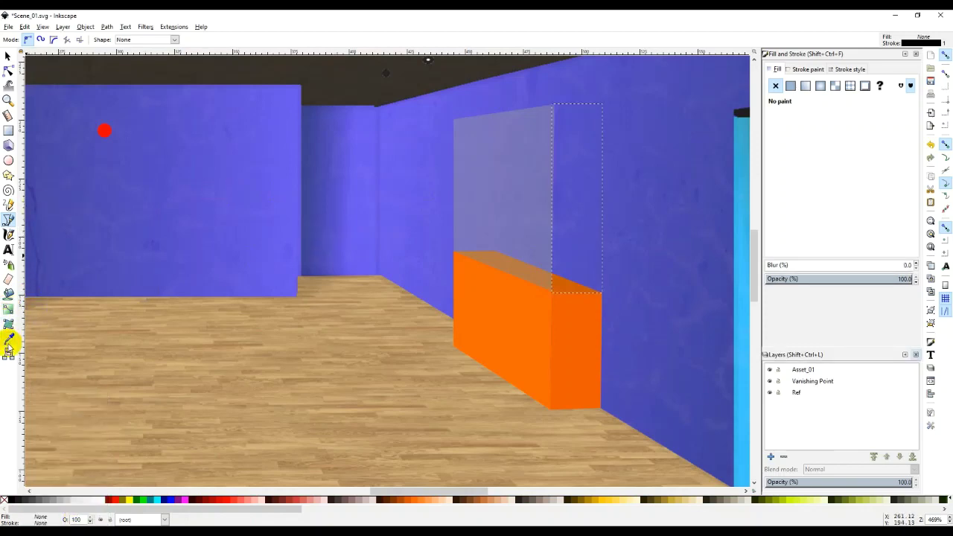
left_click(9, 341)
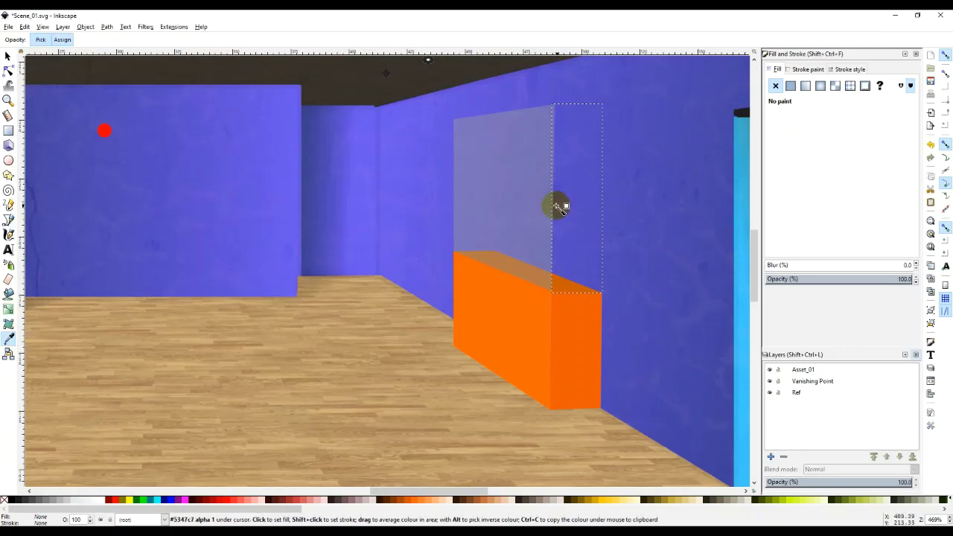
left_click(524, 201)
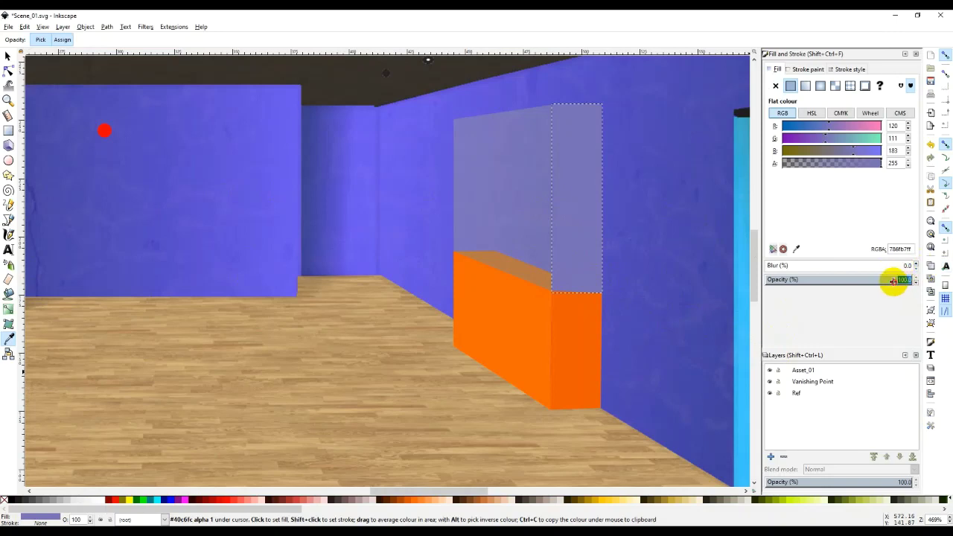
left_click_drag(893, 280, 744, 293)
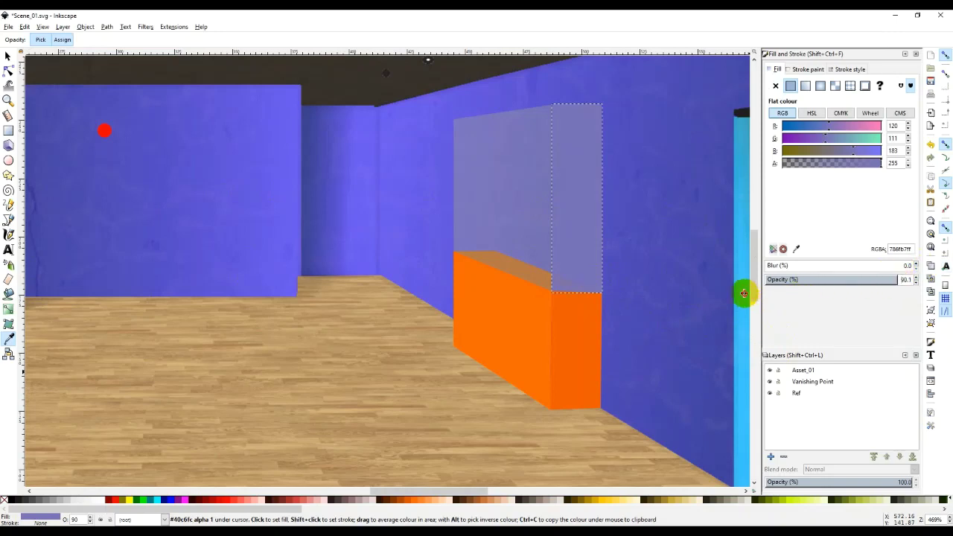
mouse_move(859, 275)
left_mouse_down()
mouse_move(811, 276)
mouse_move(849, 280)
left_mouse_up()
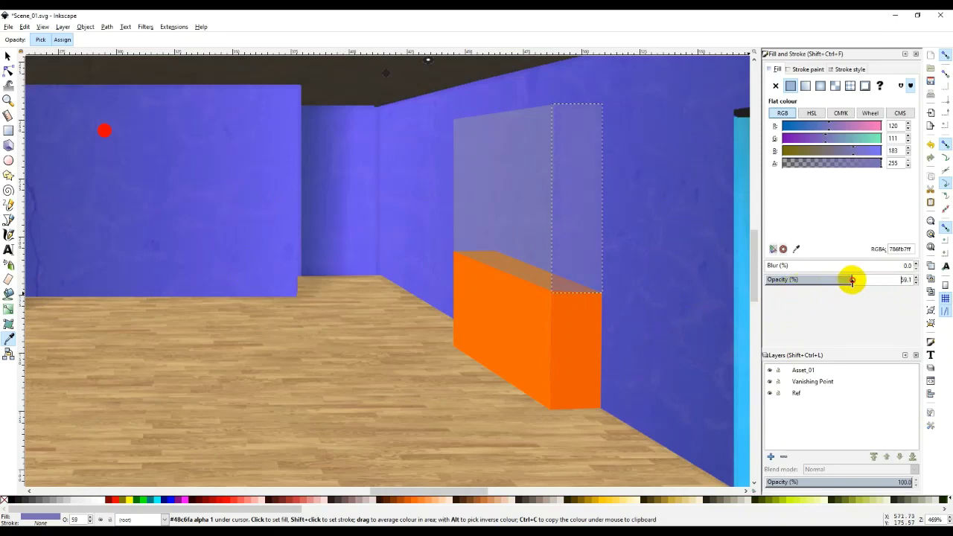
Place a duplicate of the translucent end panel over the box's far end, and try squeezing its height
left_click(8, 57)
left_click(355, 330)
left_click(549, 298)
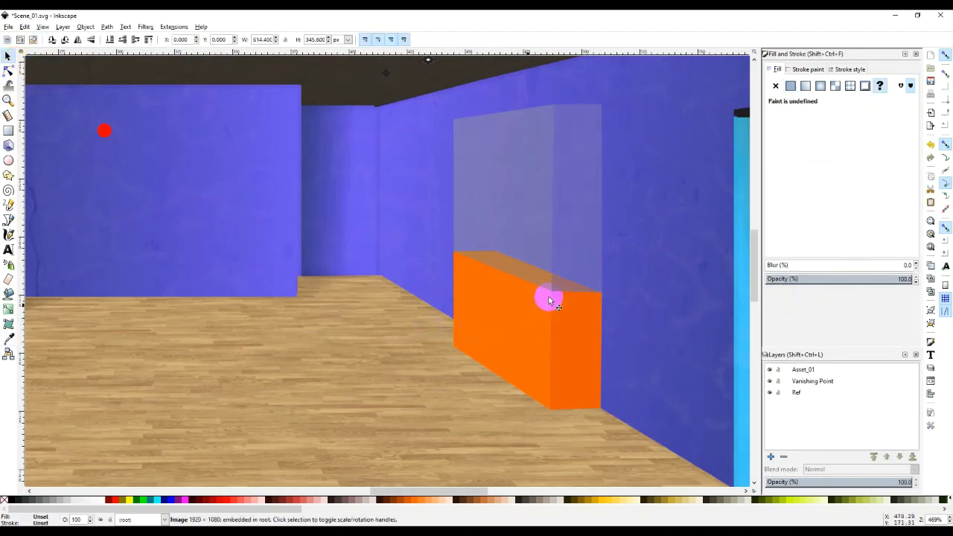
left_click(583, 232)
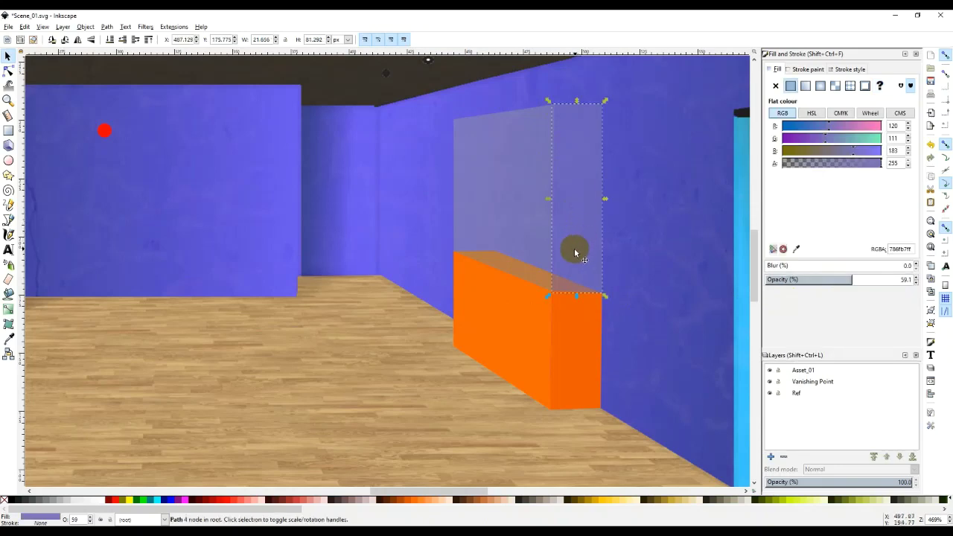
left_click_drag(577, 251, 482, 166)
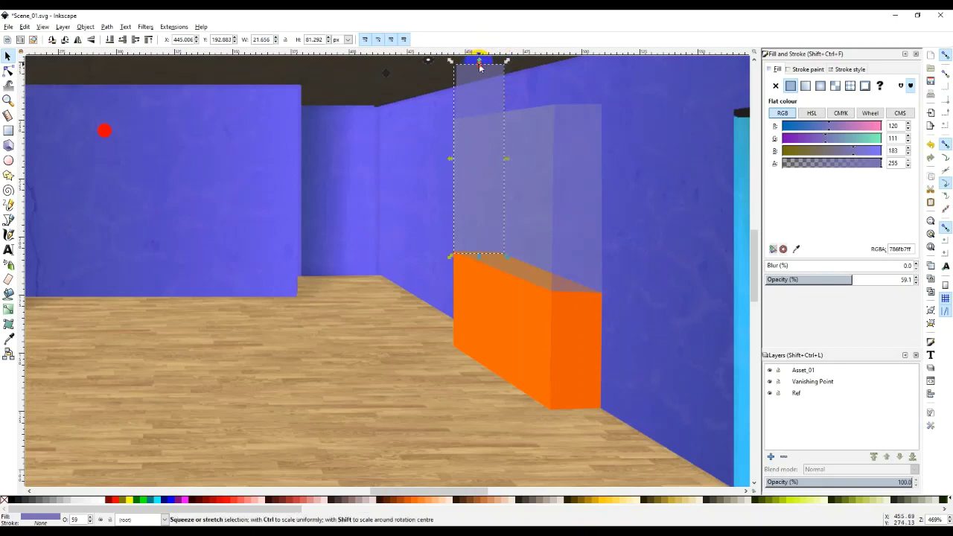
left_click_drag(480, 79, 479, 119)
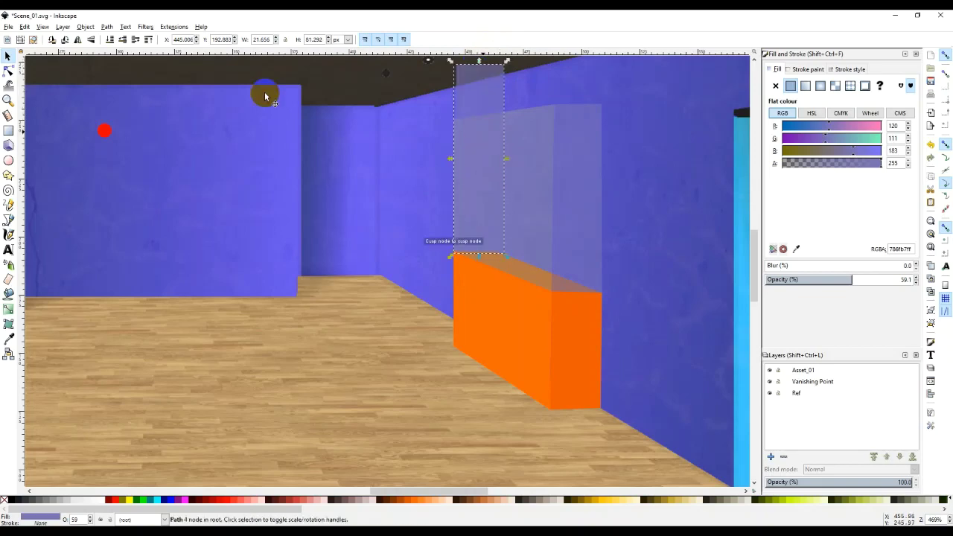
Reshape the duplicated panel by moving its corner nodes to fit the box's far end and the case's upper edge
left_click(8, 70)
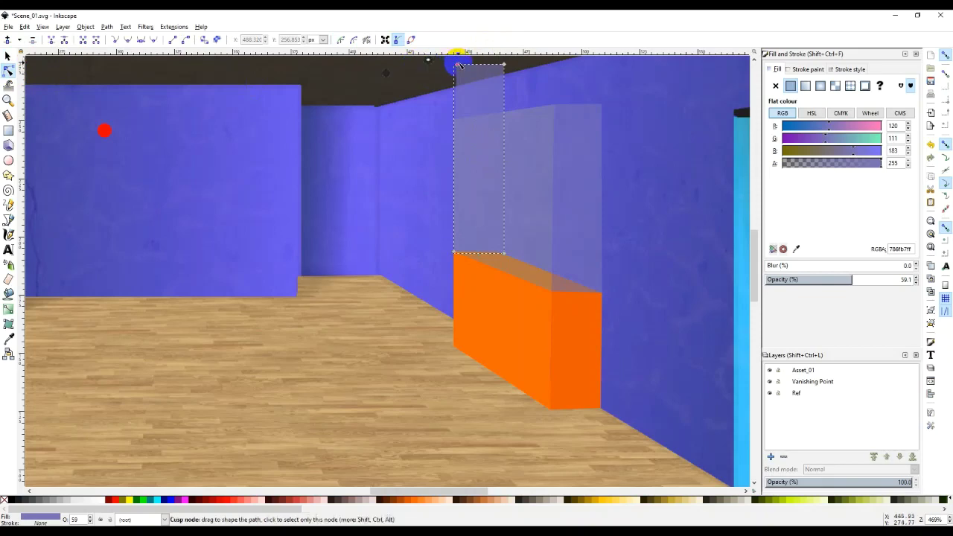
left_click_drag(454, 97, 472, 133)
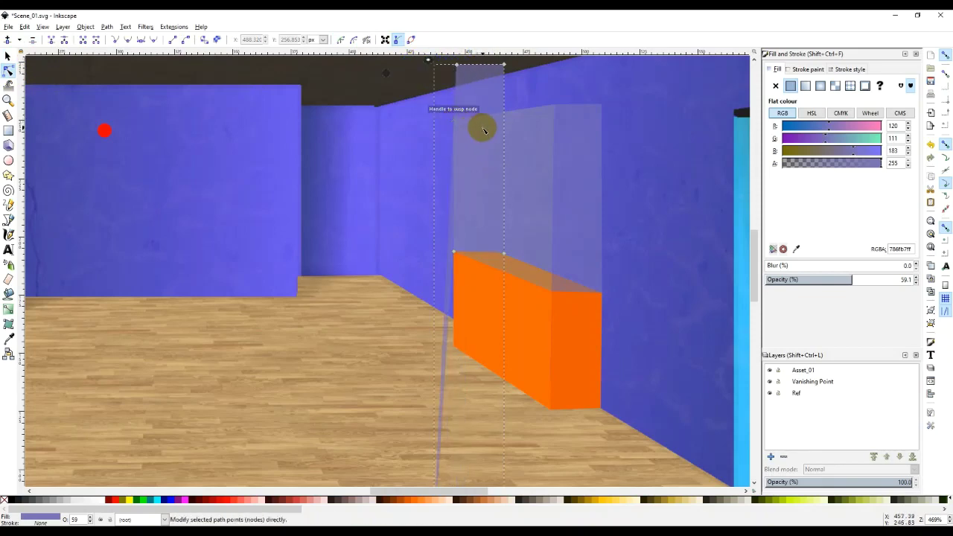
key("ctrl+z")
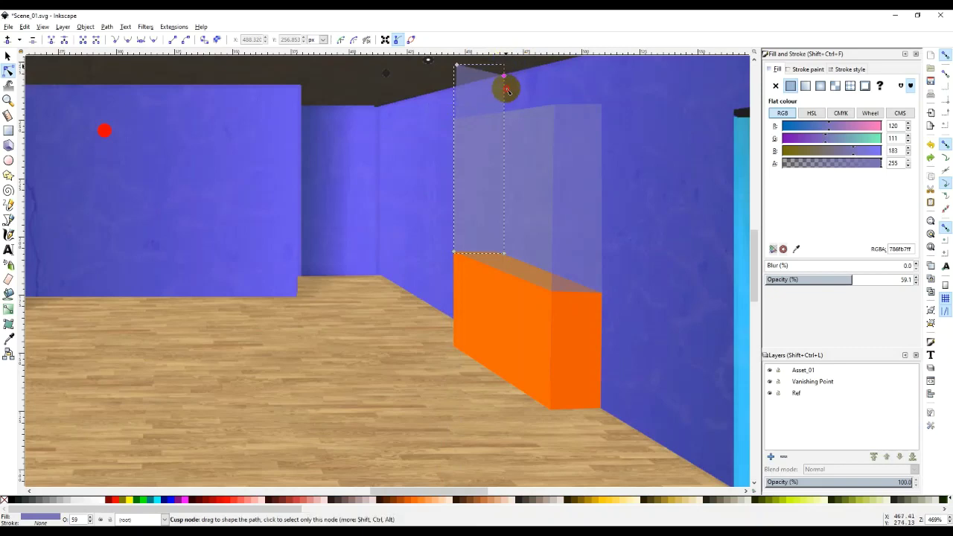
left_click_drag(506, 89, 506, 112)
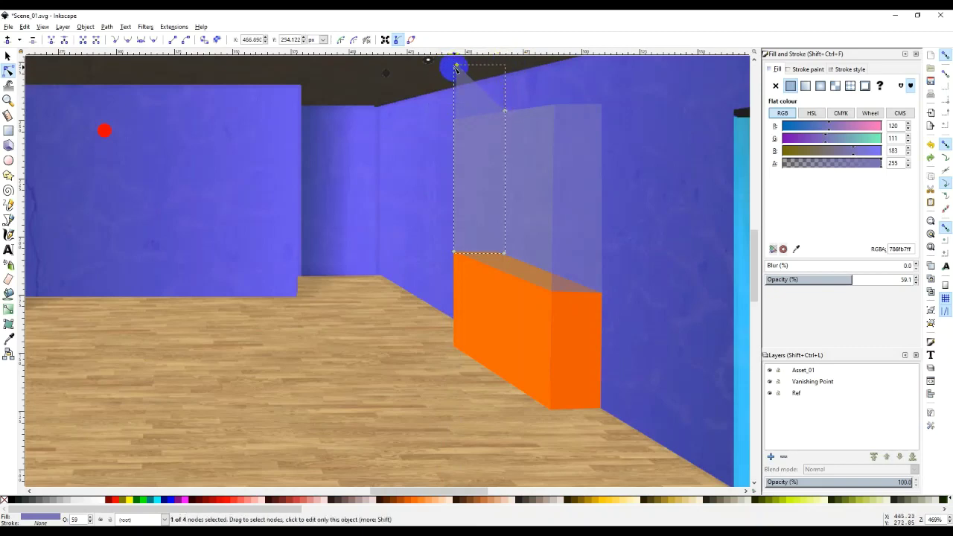
left_click_drag(456, 66, 455, 119)
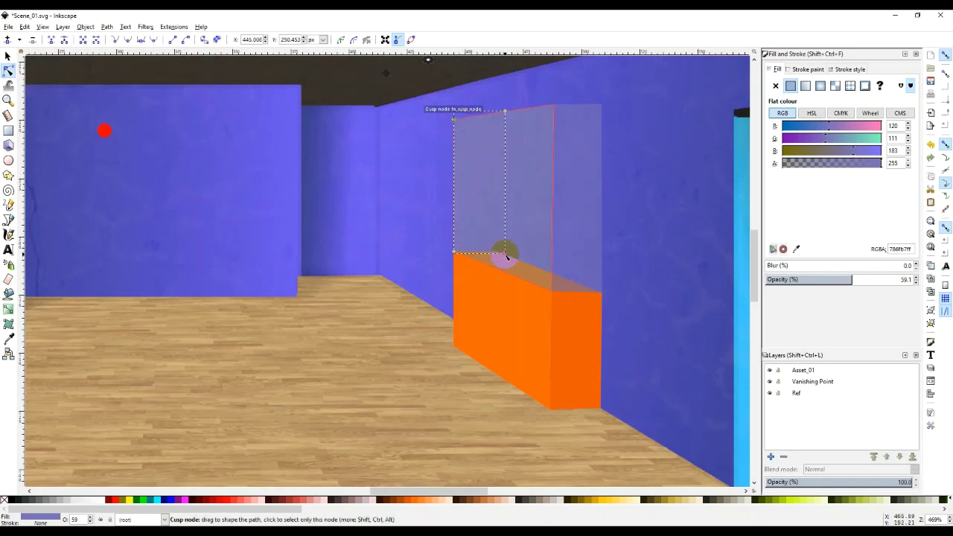
left_click_drag(506, 254, 498, 254)
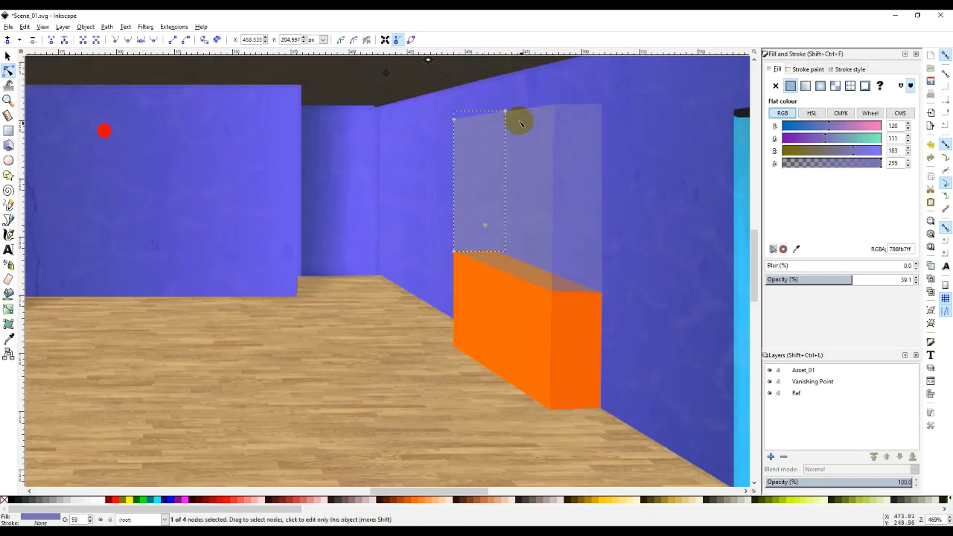
left_click_drag(505, 110, 504, 121)
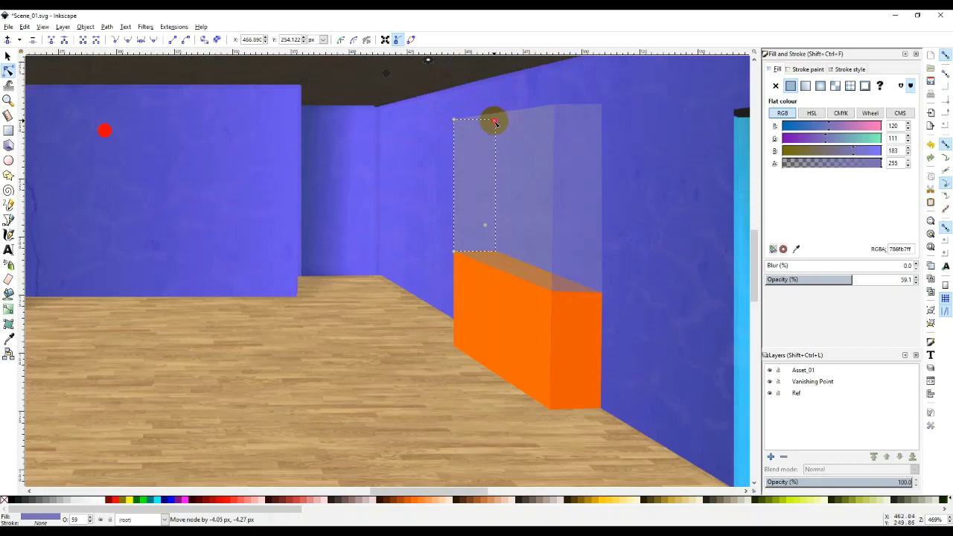
left_click_drag(495, 123, 495, 122)
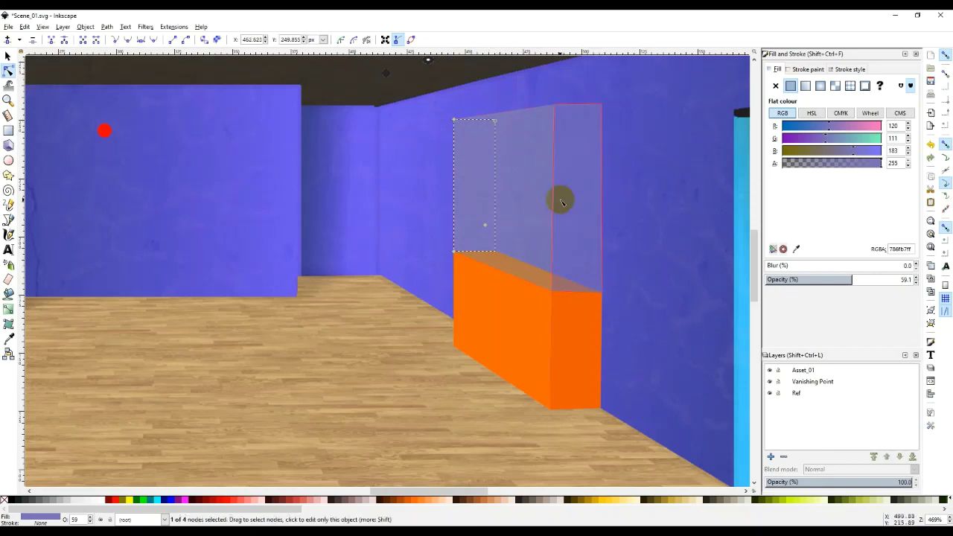
Raise the duplicated panel's opacity to 100%
left_click(7, 55)
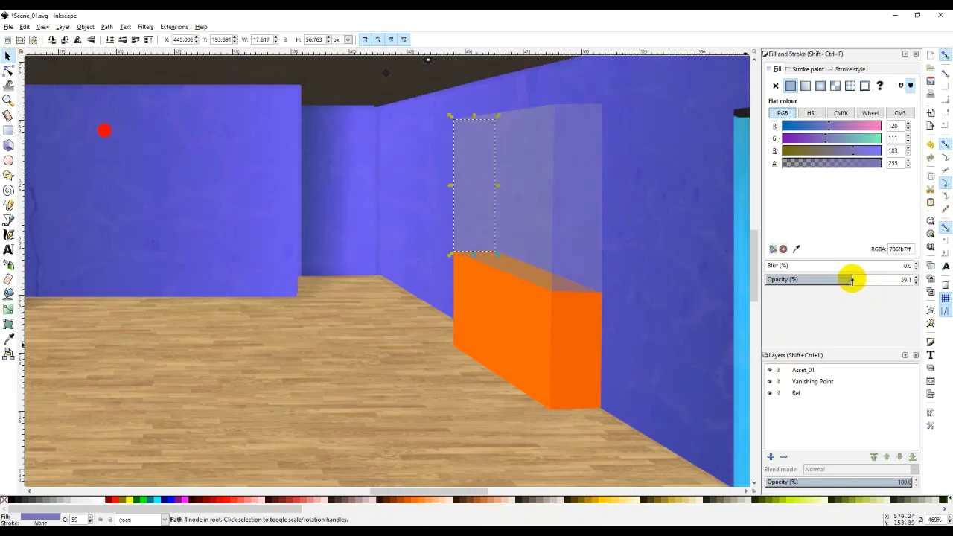
left_click_drag(851, 279, 925, 279)
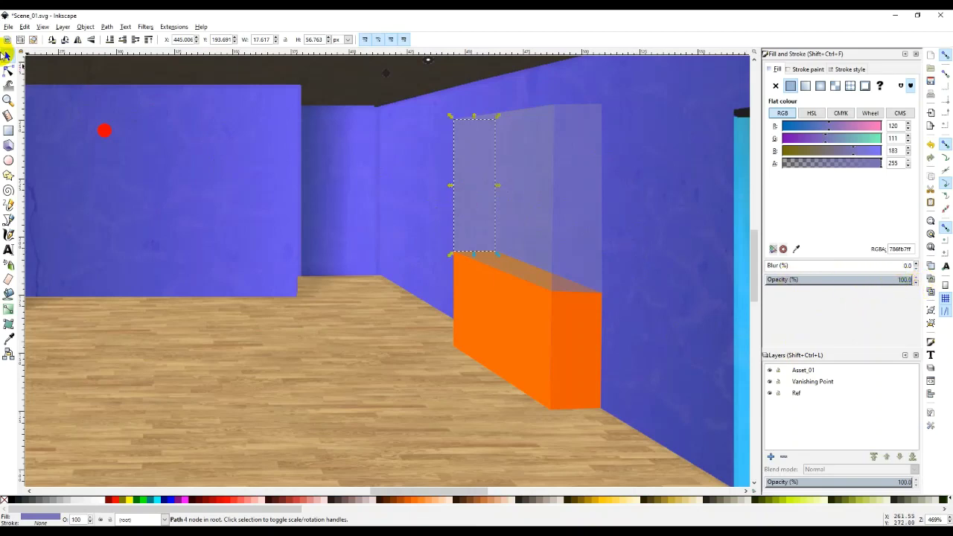
left_click(248, 386)
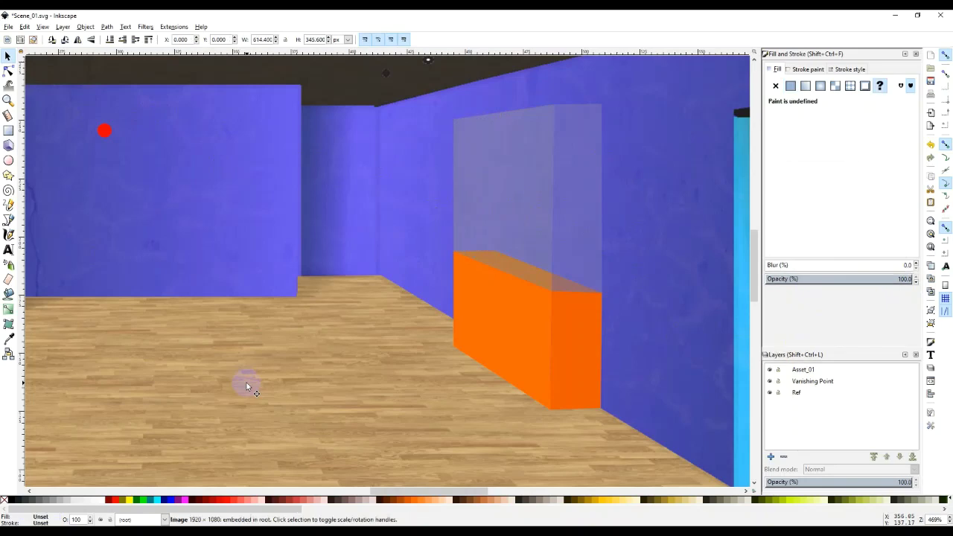
Move the duplicated panel off the case and delete it
left_click(489, 218)
left_click_drag(489, 219, 432, 228)
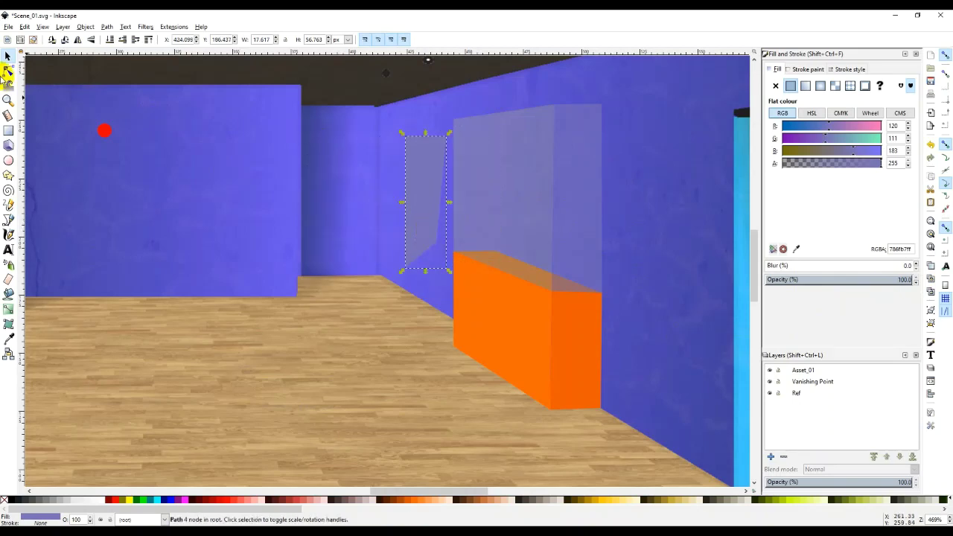
left_click(58, 72)
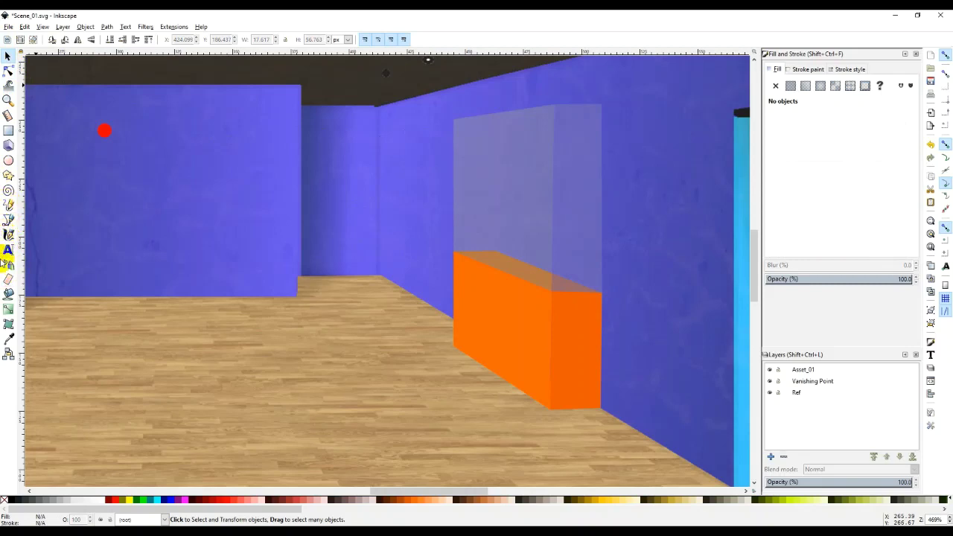
Draw a closed far end panel above the orange box, about 18 px wide and 60 px tall, reaching the case's upper edge
left_click(8, 220)
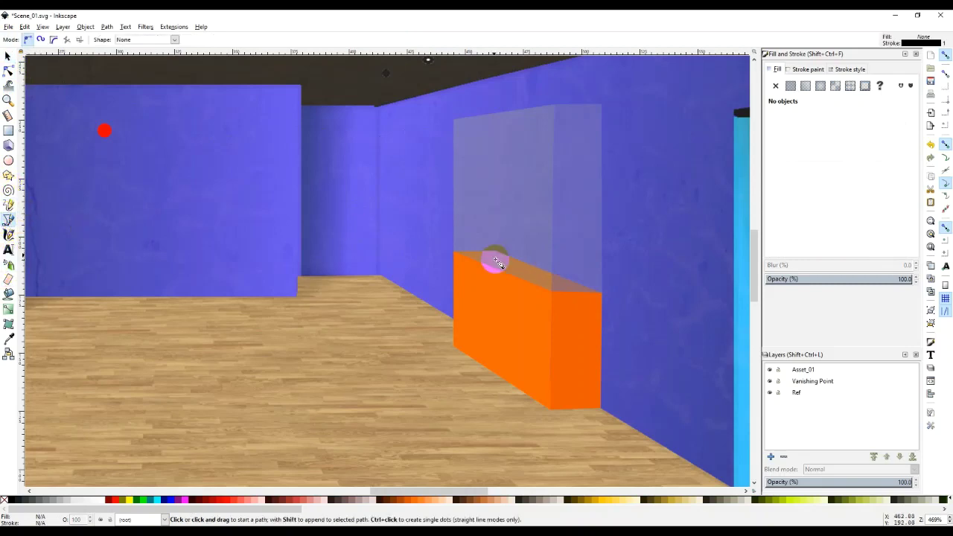
left_click(454, 251)
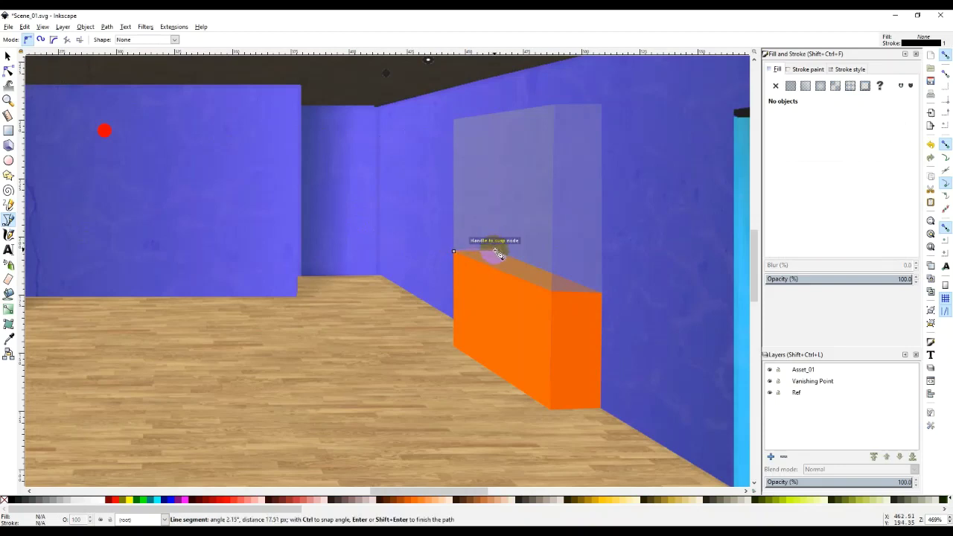
left_click(496, 253)
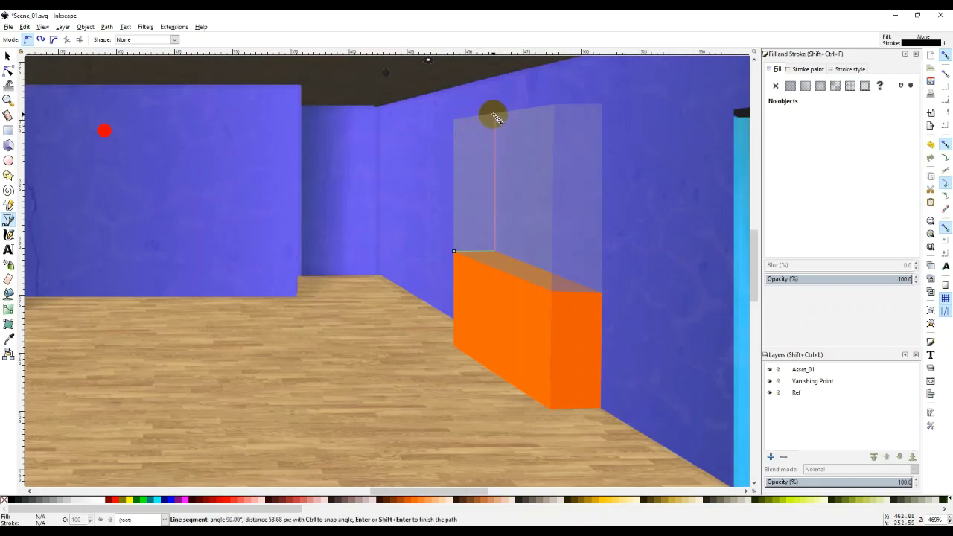
left_click(494, 113)
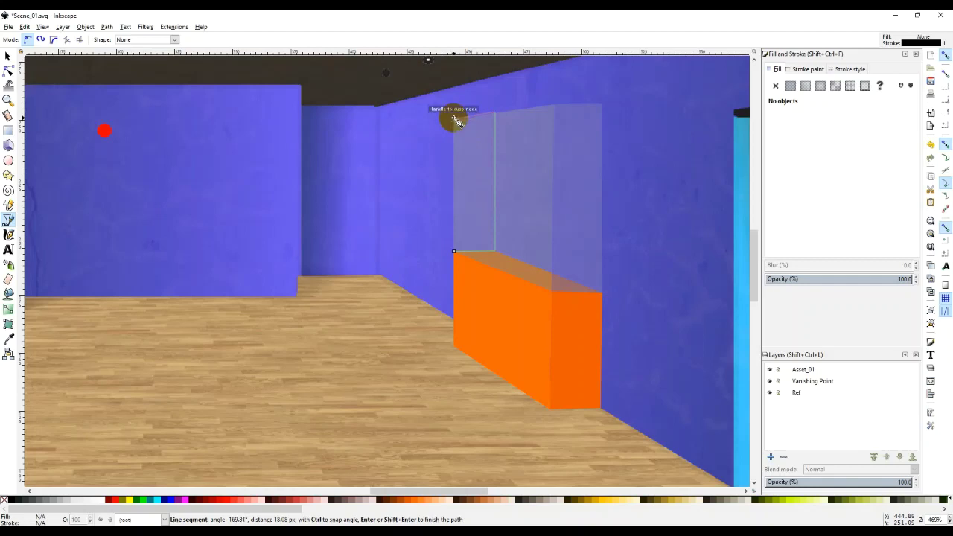
left_click(454, 118)
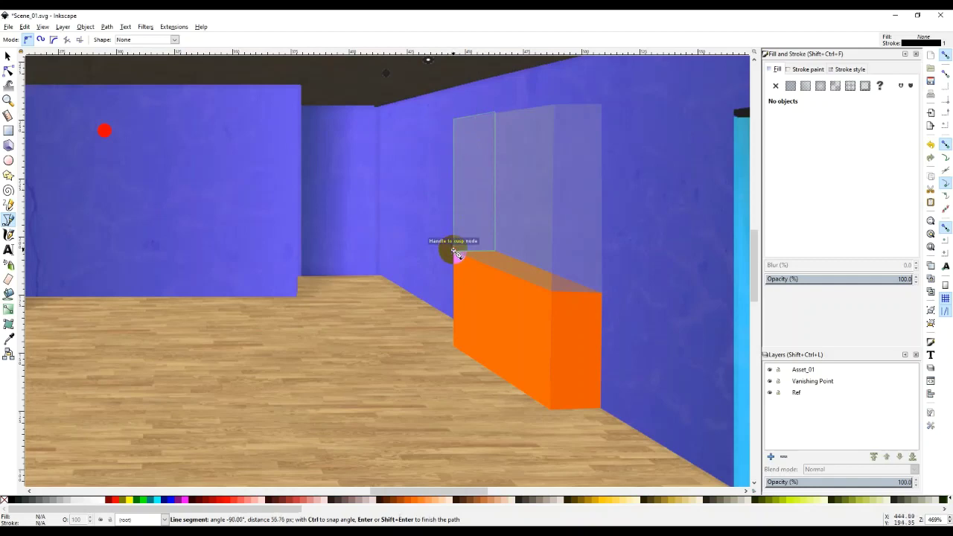
left_click(454, 252)
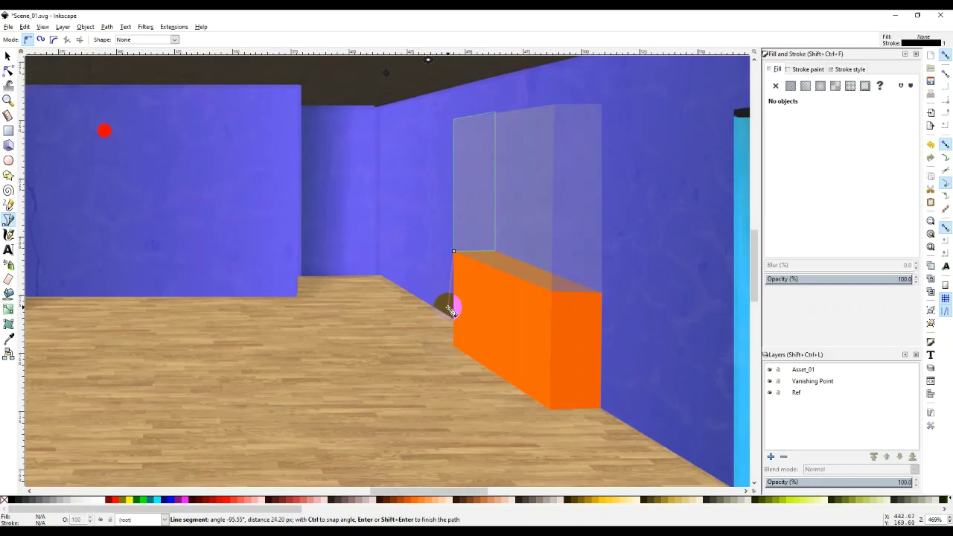
key("Return")
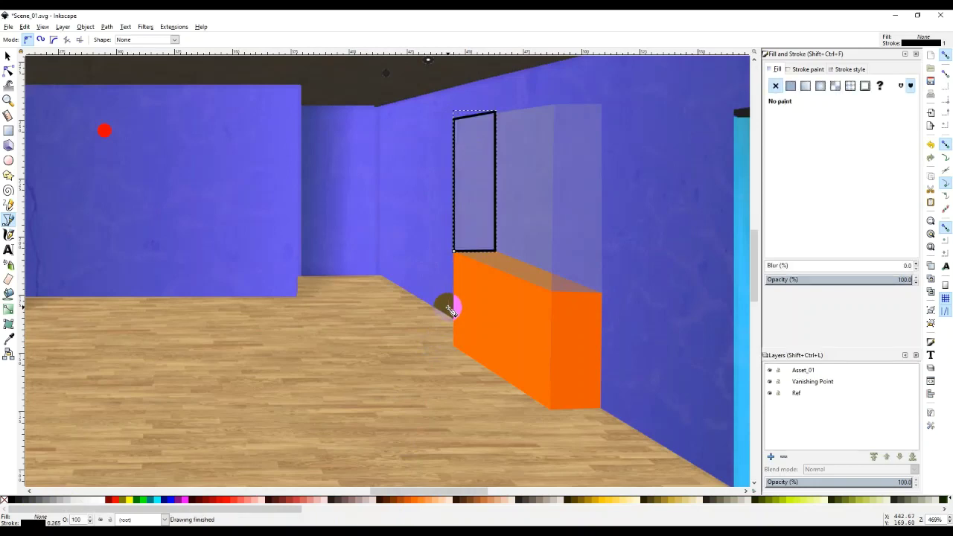
Style the far end panel without an outline, filled with grey 666666 at 23.6% opacity
left_click(54, 501)
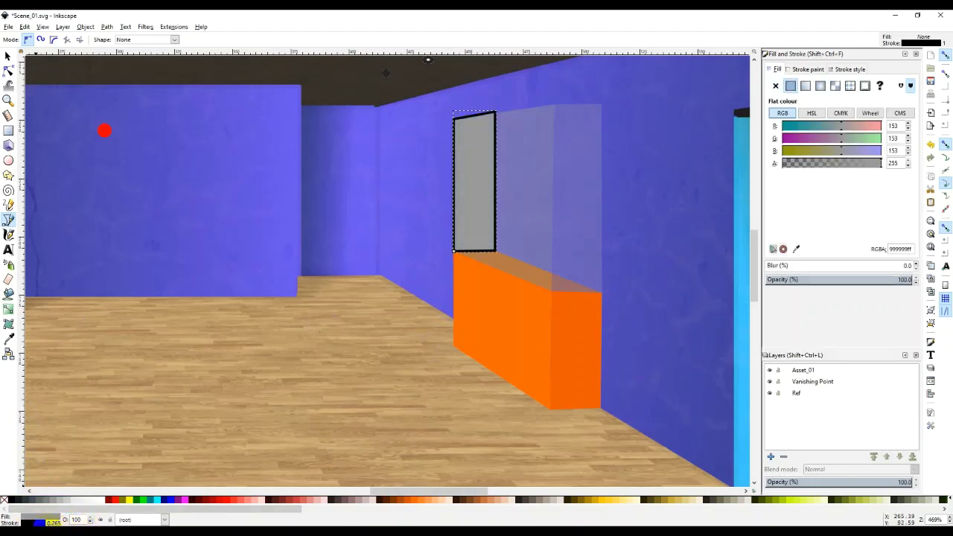
right_click(34, 523)
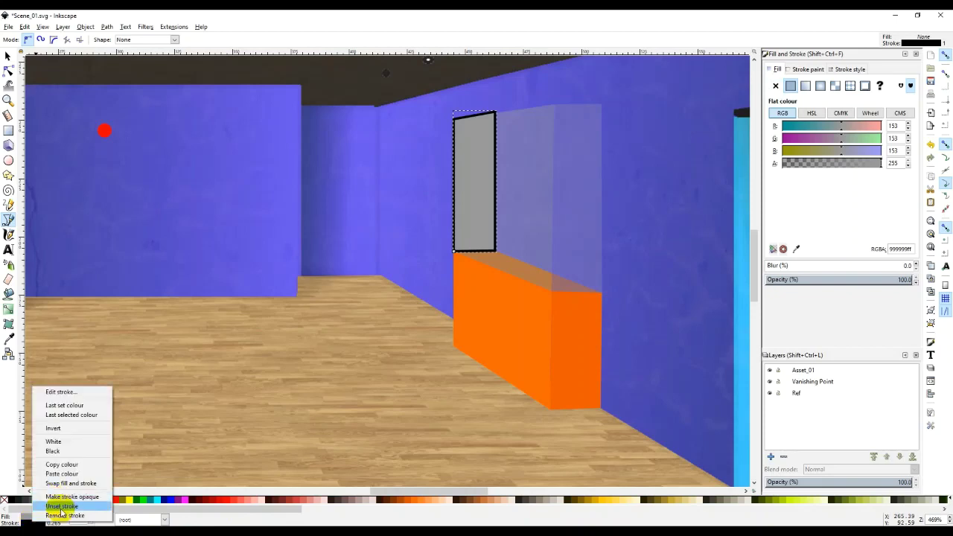
left_click(49, 507)
left_click(41, 503)
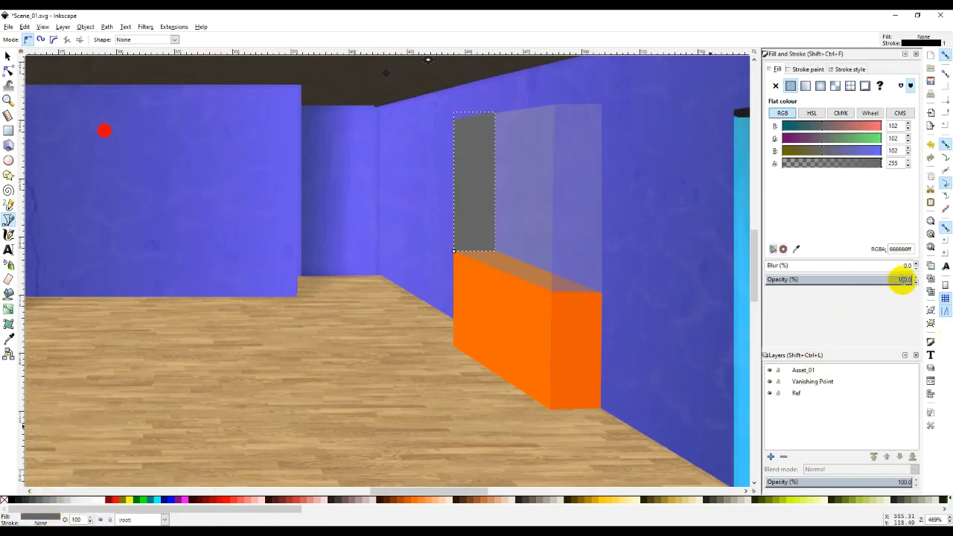
left_click_drag(909, 279, 803, 280)
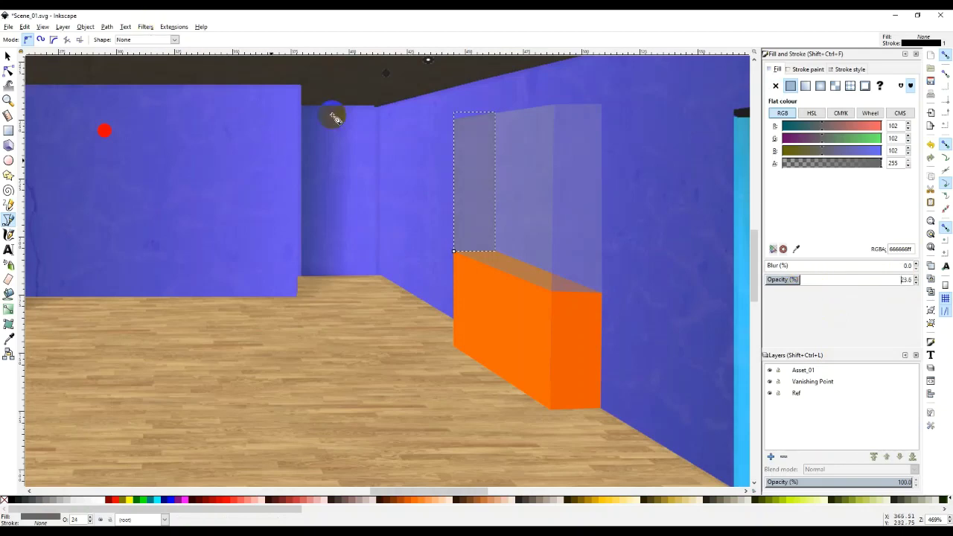
left_click(7, 57)
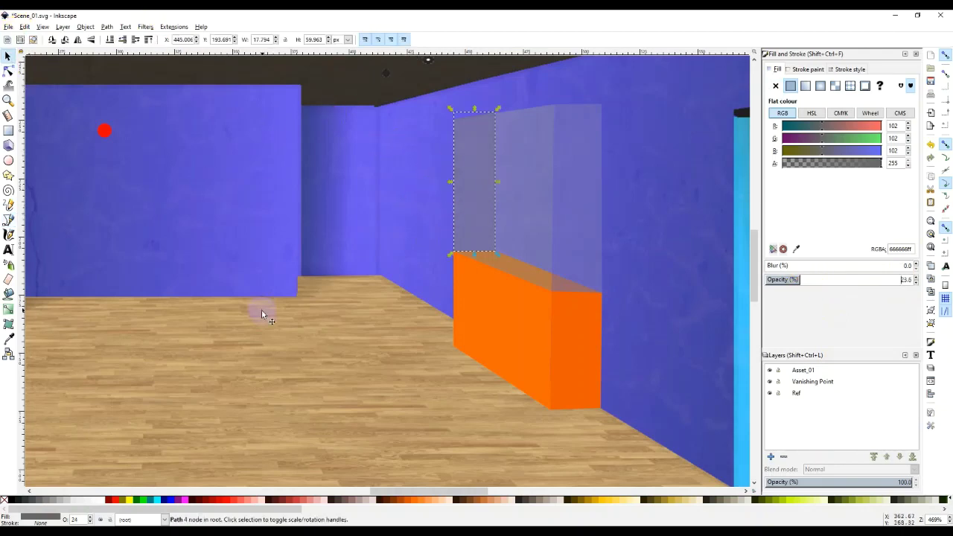
left_click(323, 351)
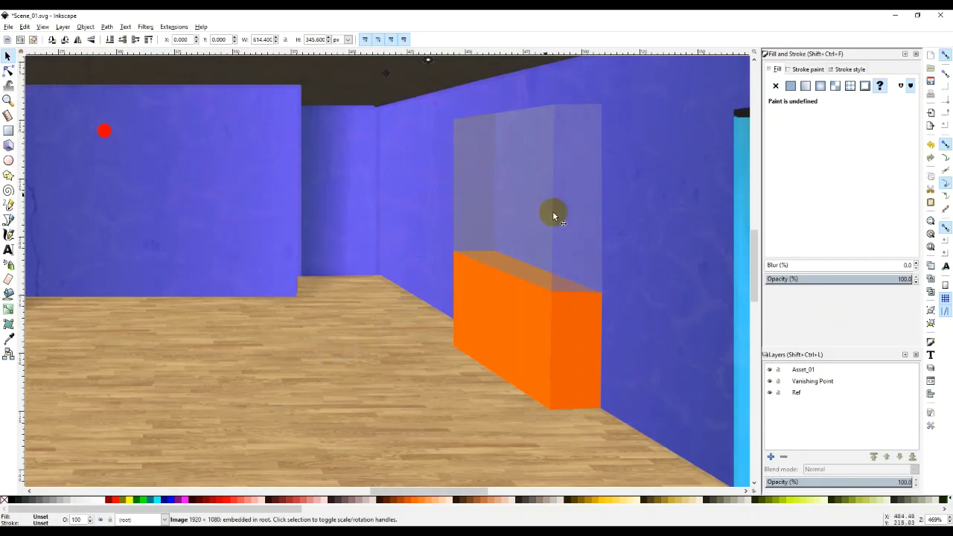
scroll(523, 278, "down", 2, "ctrl")
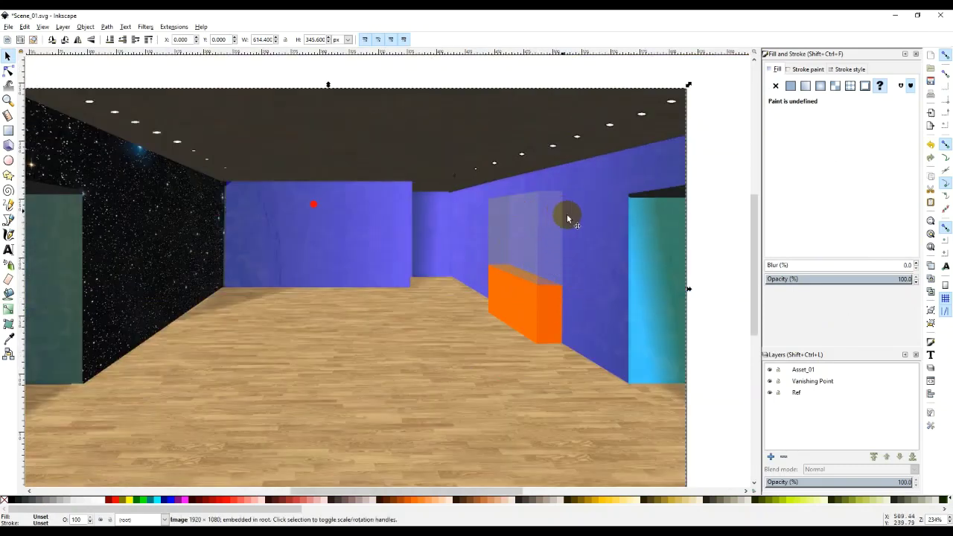
scroll(555, 220, "up", 3, "ctrl")
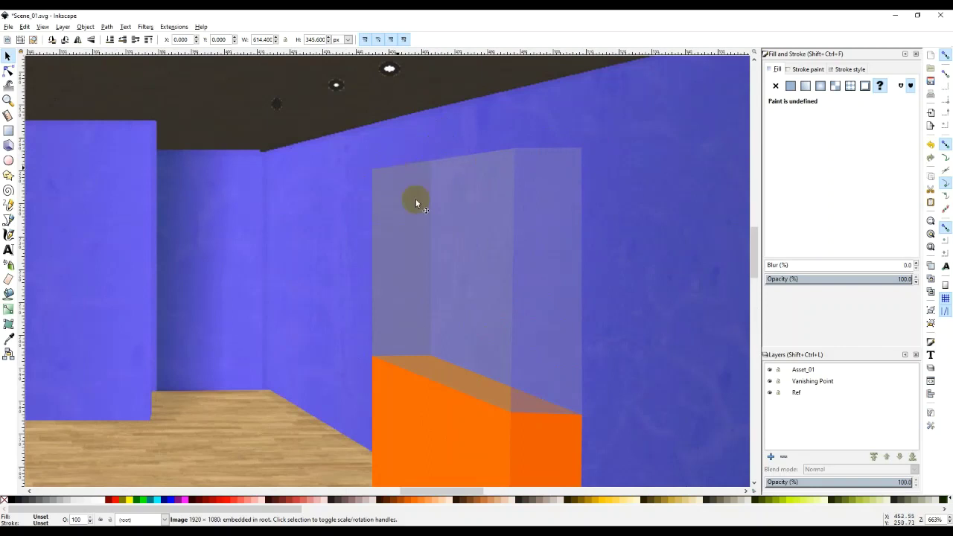
scroll(467, 427, "down", 2)
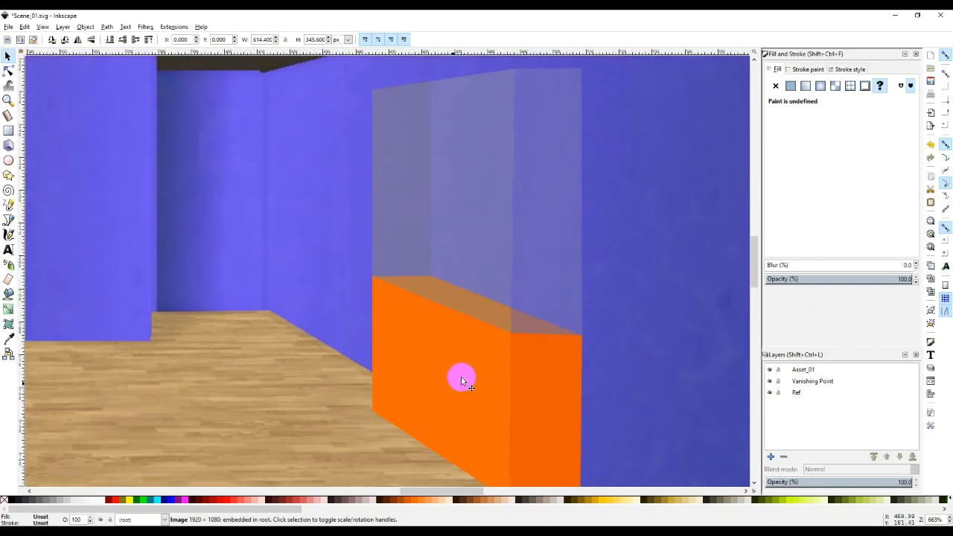
scroll(464, 372, "up", 3)
scroll(517, 333, "down", 5)
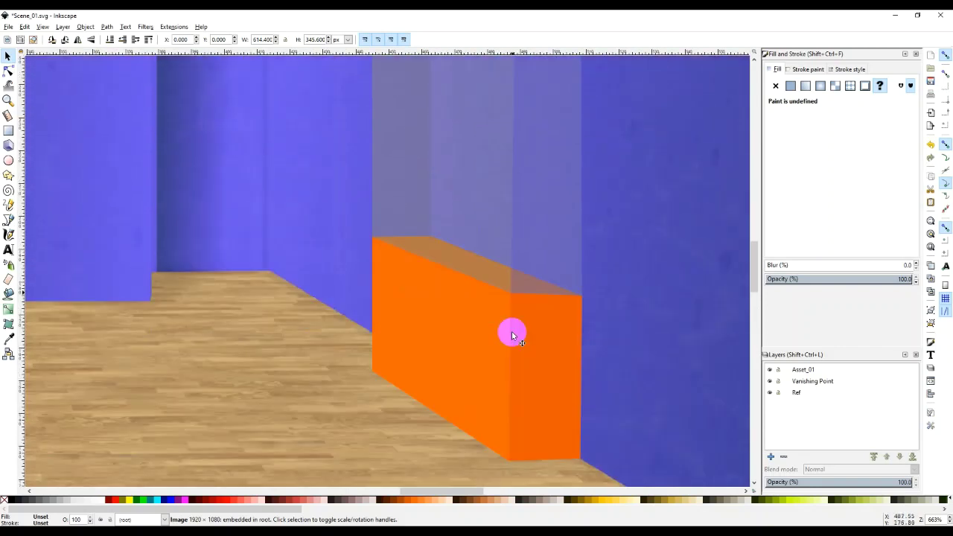
scroll(476, 326, "up", 2)
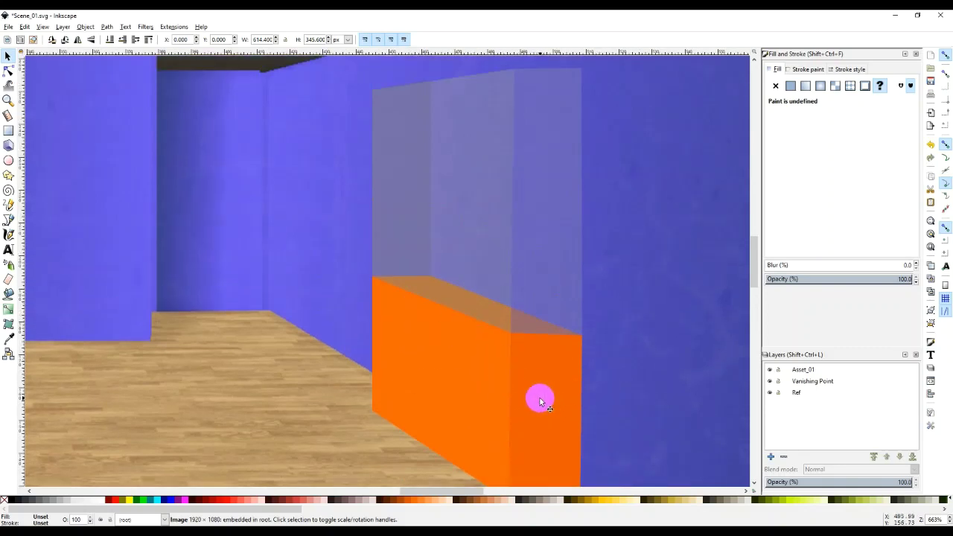
Fill the orange box's long side face with the light brown colour ae8c5f sampled from the wooden floor
scroll(538, 398, "up", 5)
scroll(539, 396, "down", 5)
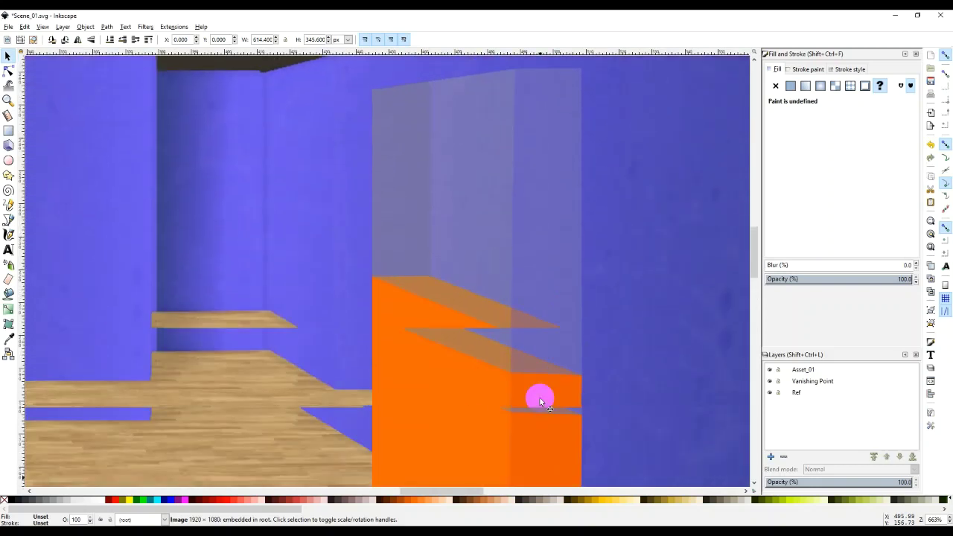
scroll(539, 396, "up", 4)
scroll(504, 380, "down", 5)
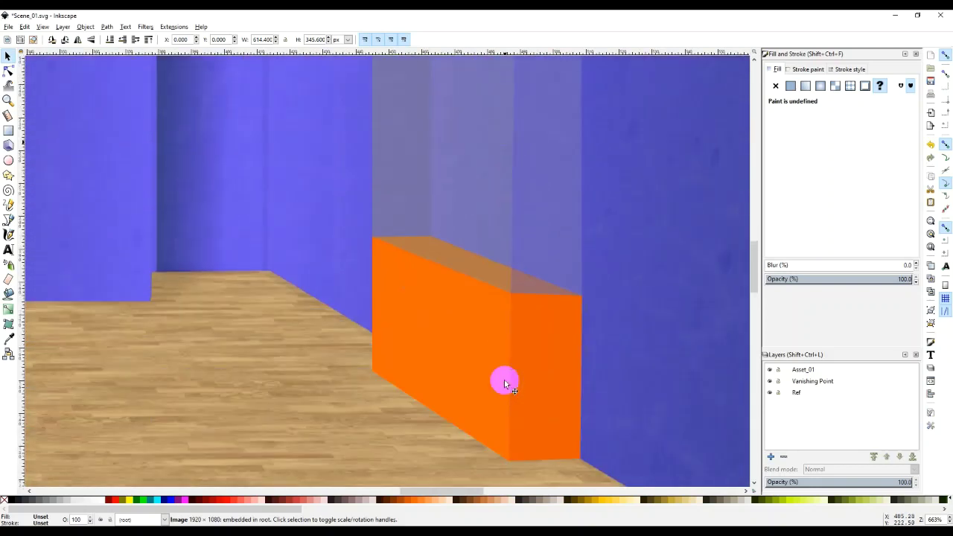
left_click(476, 364)
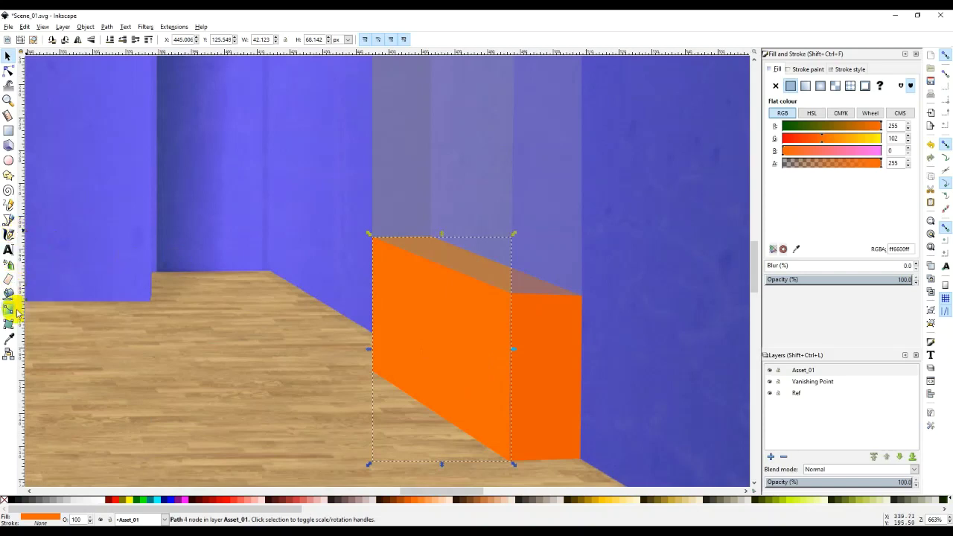
left_click(8, 340)
left_click(315, 379)
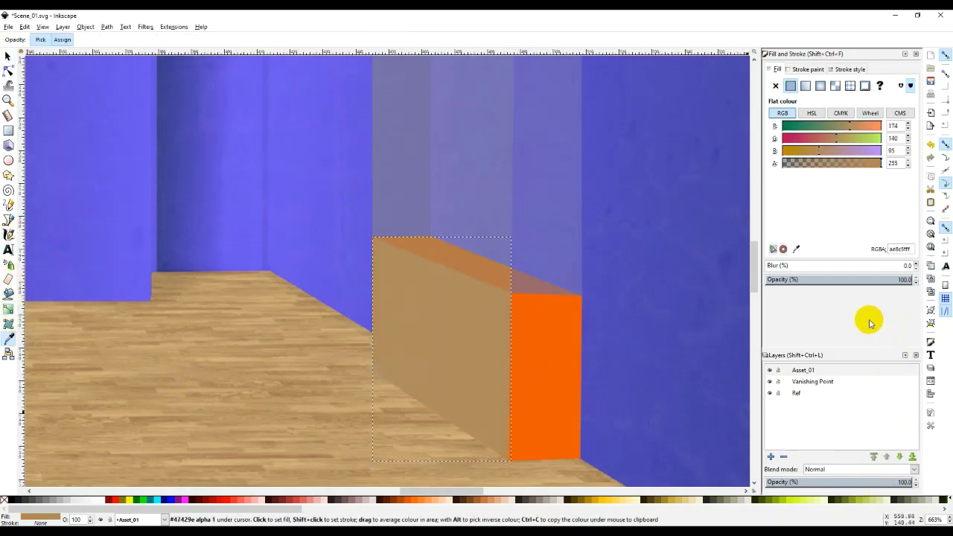
left_click_drag(511, 393, 551, 387)
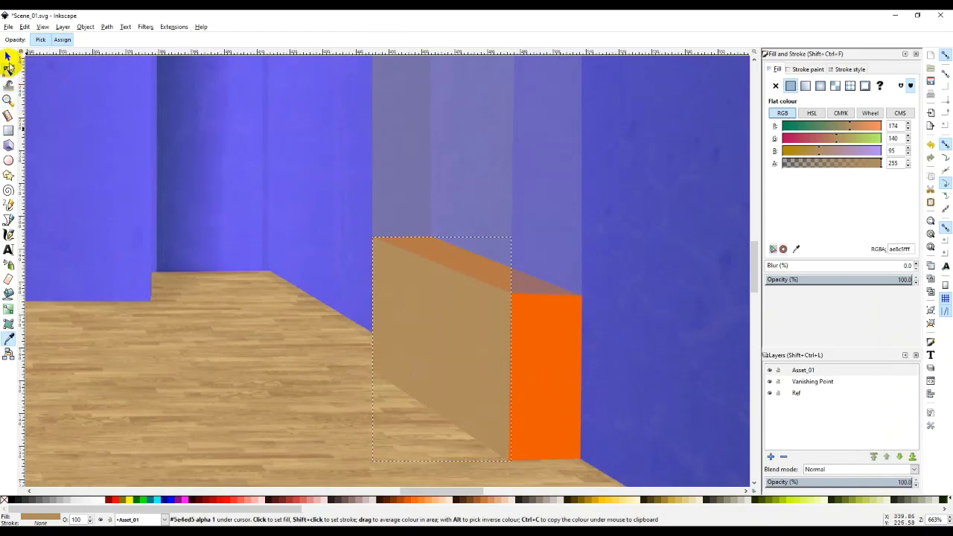
Select the box's orange near end face for recolouring with a sampled colour
left_click(7, 56)
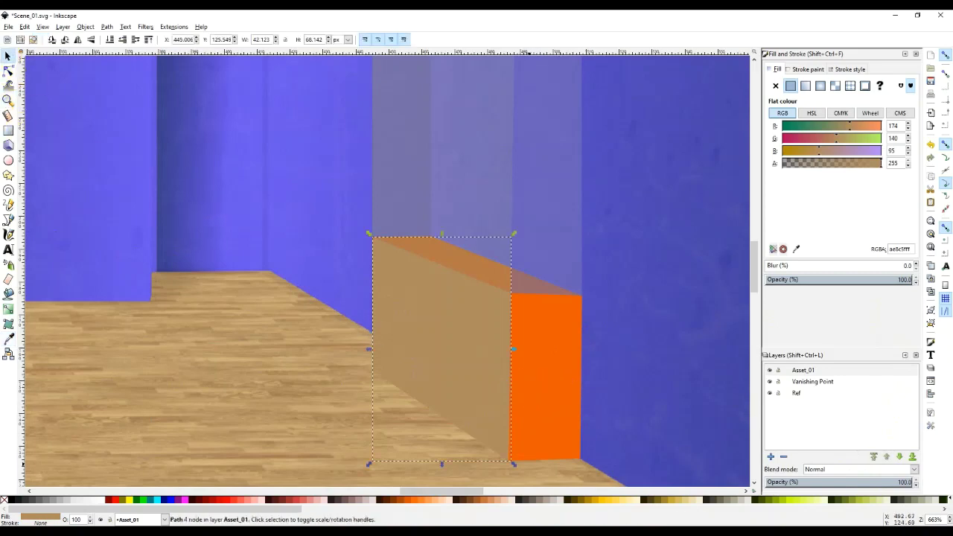
left_click(553, 376)
key("i")
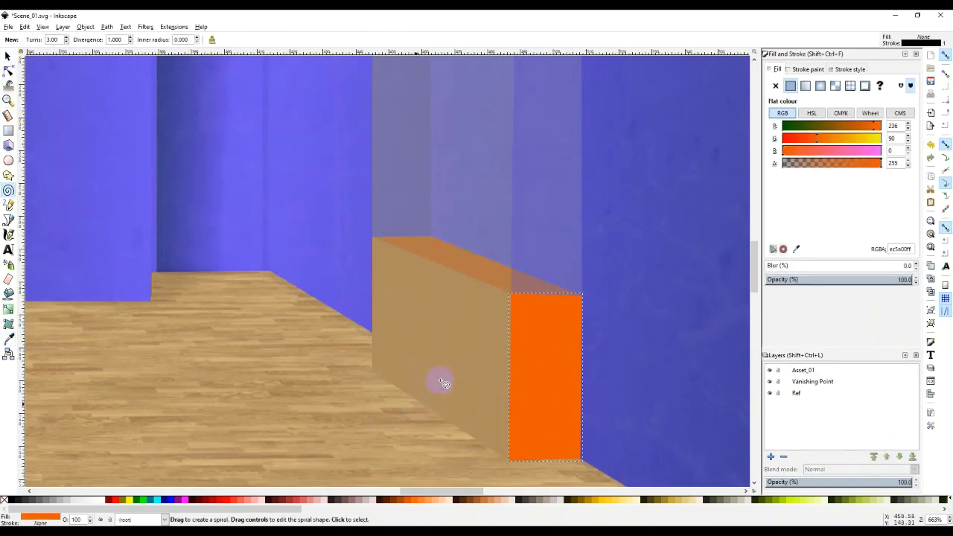
Fill the orange end face of the display case's base with the brown sampled from its long side face
left_click(455, 362)
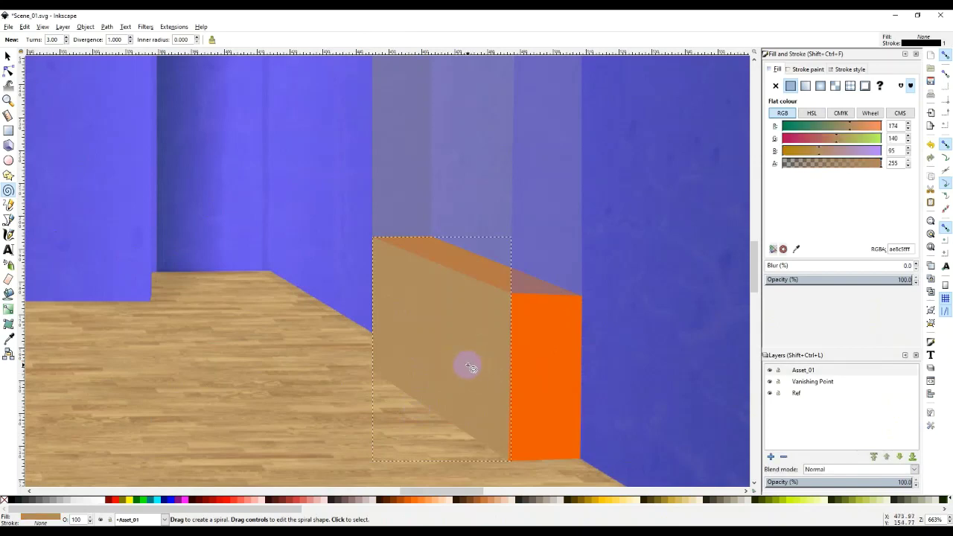
key("d")
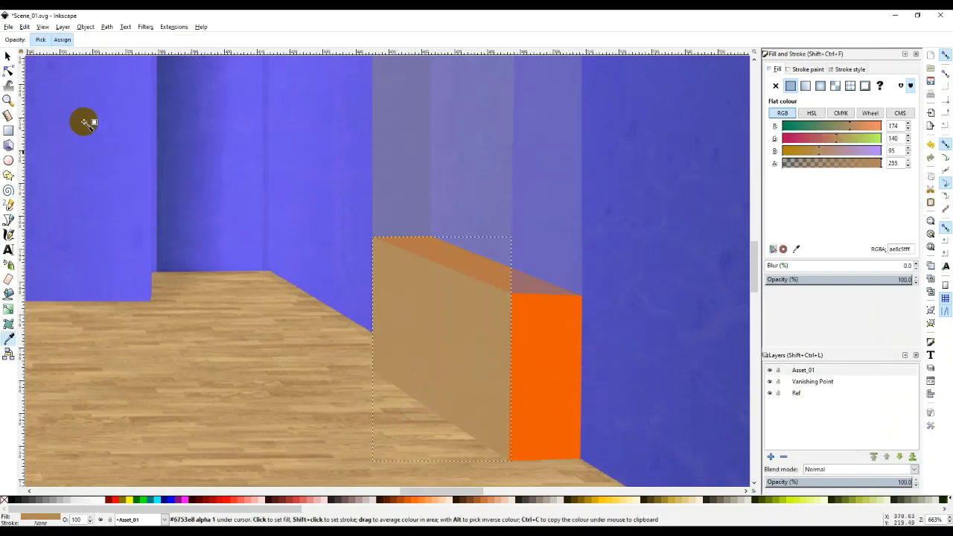
left_click(15, 56)
left_click(568, 373)
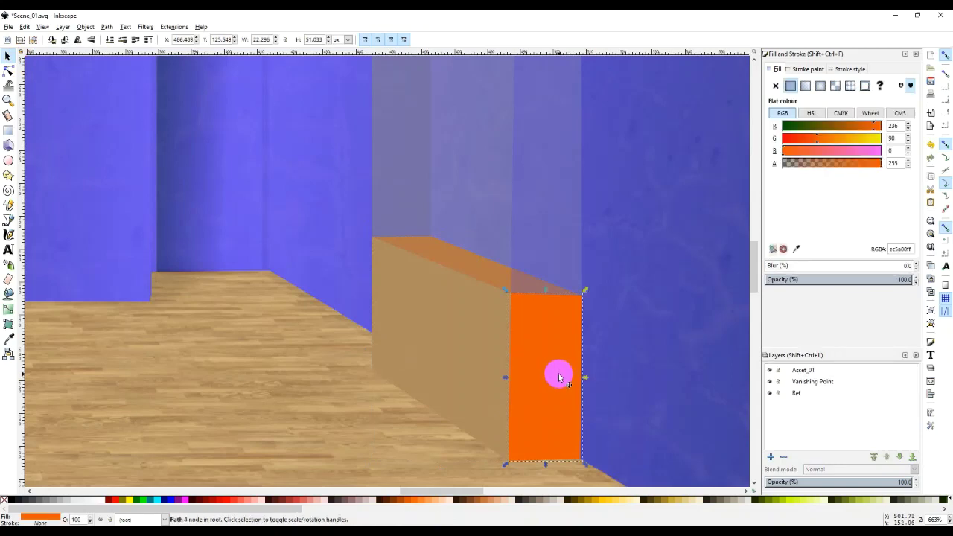
key("d")
left_click(460, 361)
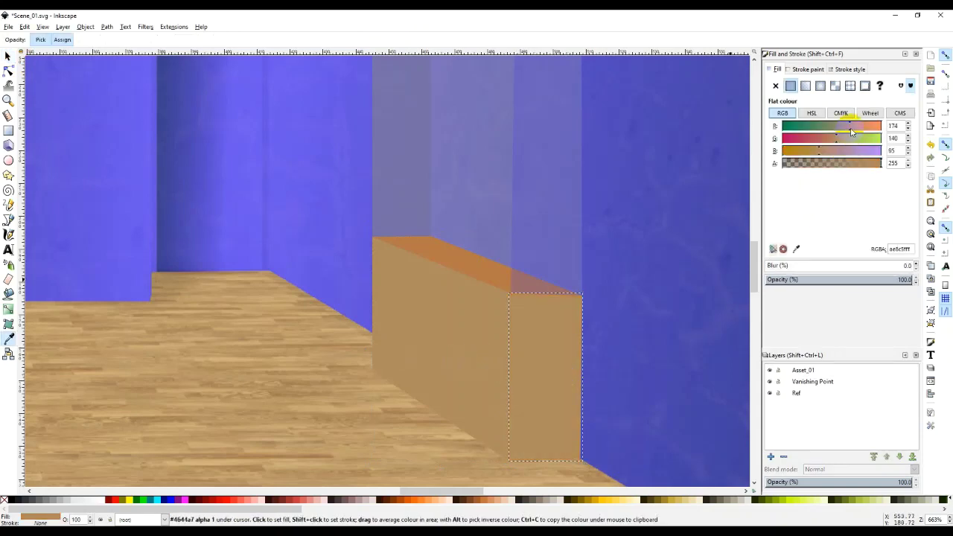
Darken the end face's brown fill by setting red to 167 and slightly lowering green and blue
left_click_drag(851, 130, 845, 135)
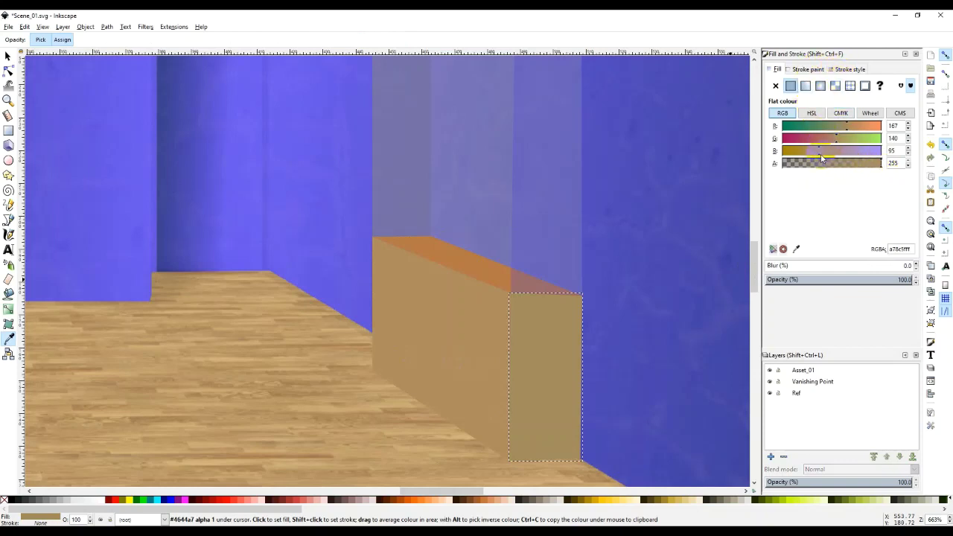
left_click_drag(815, 157, 825, 159)
left_click_drag(815, 153, 834, 144)
Move the narrow glass end panel aside onto the blue wall to expose the base's orange top face
left_click(11, 58)
left_click(452, 258)
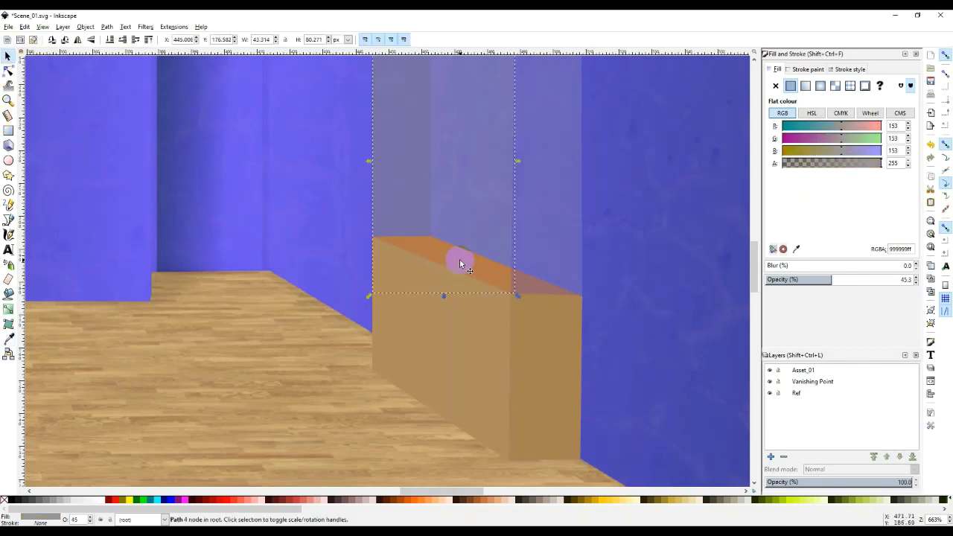
double_click(459, 262)
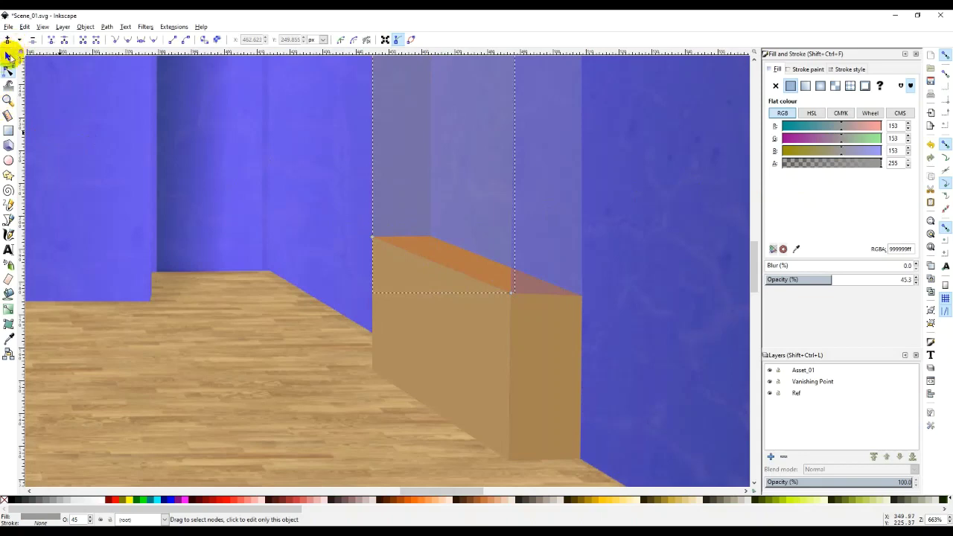
left_click(9, 56)
left_click(480, 262)
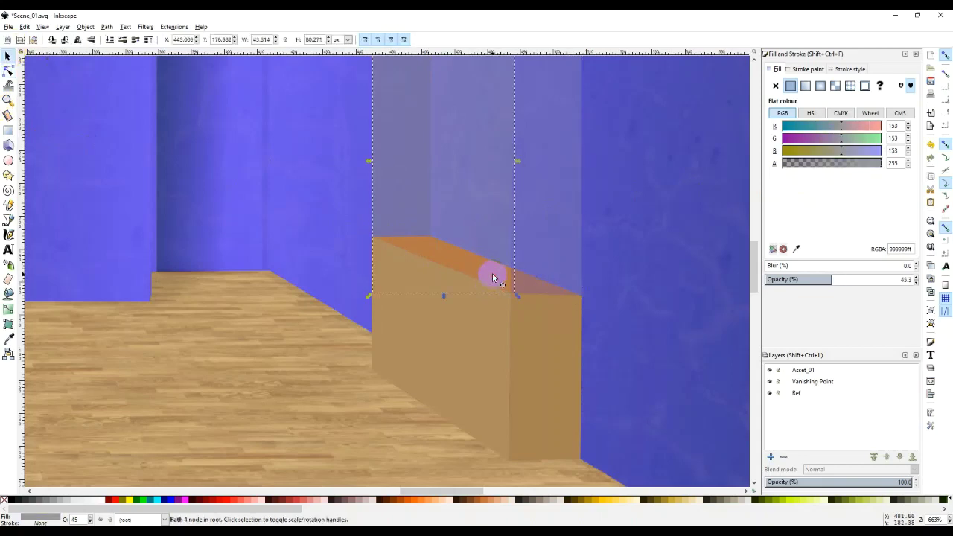
left_click(543, 275)
left_click_drag(543, 275, 617, 263)
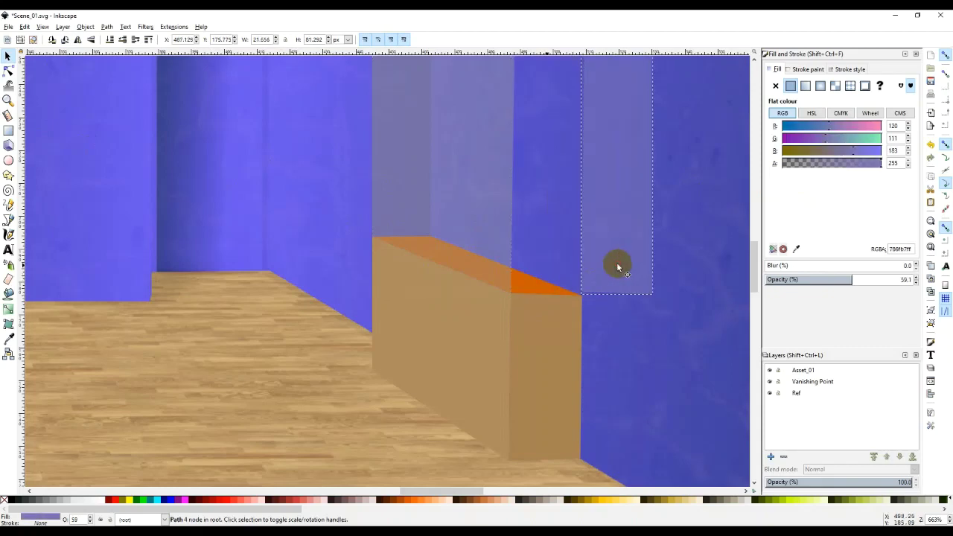
Recolour the base's top face from the end face's sampled brown, then adjust it to RGB 156, 118, 63
left_click(527, 286)
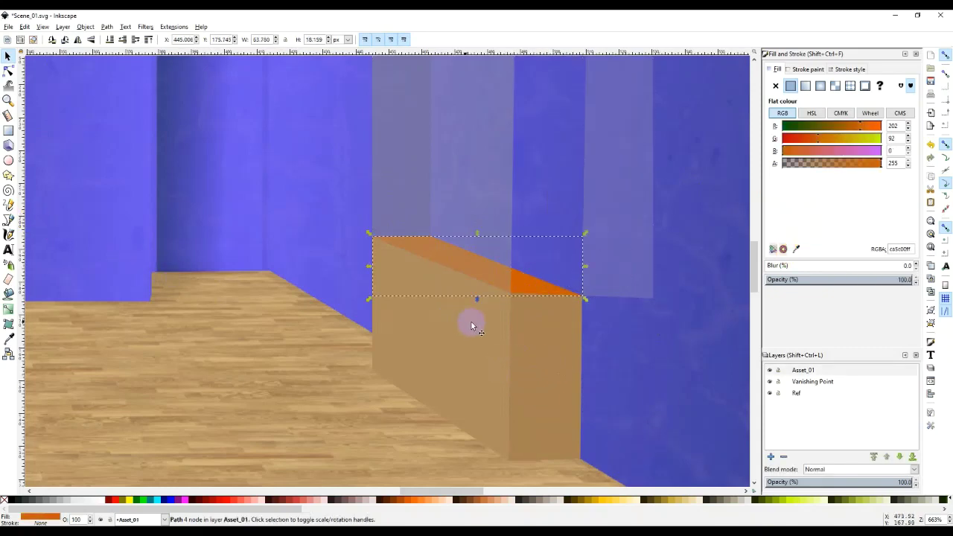
key("d")
left_click(530, 342)
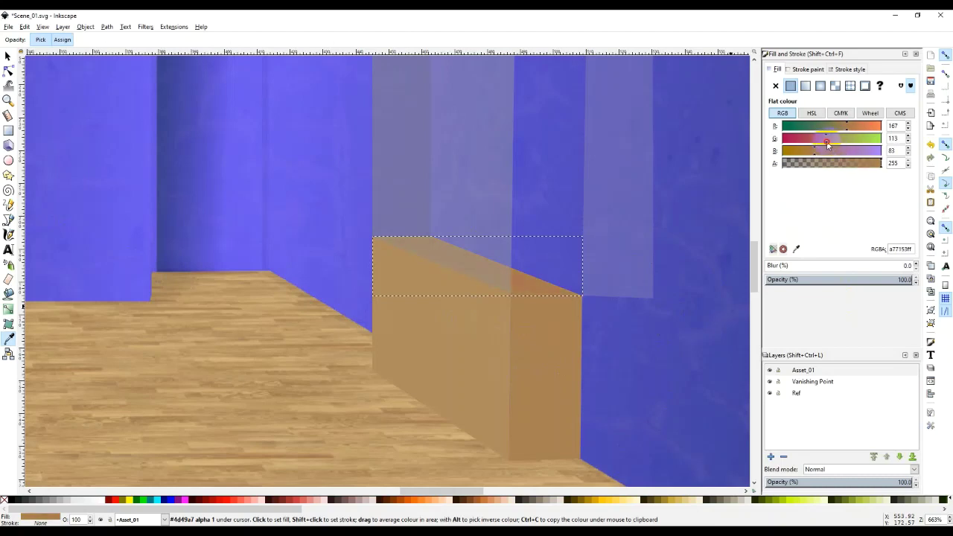
left_click_drag(827, 141, 808, 155)
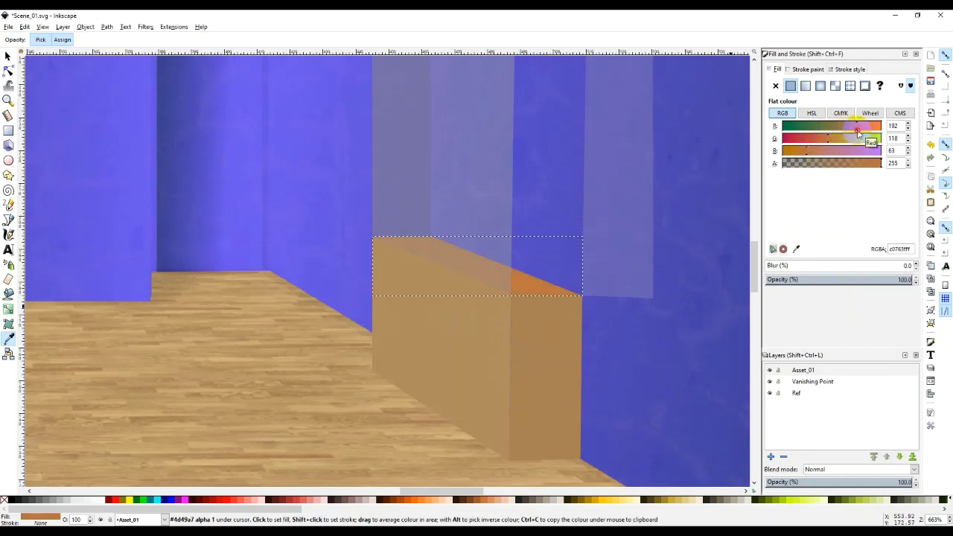
left_click_drag(856, 131, 841, 131)
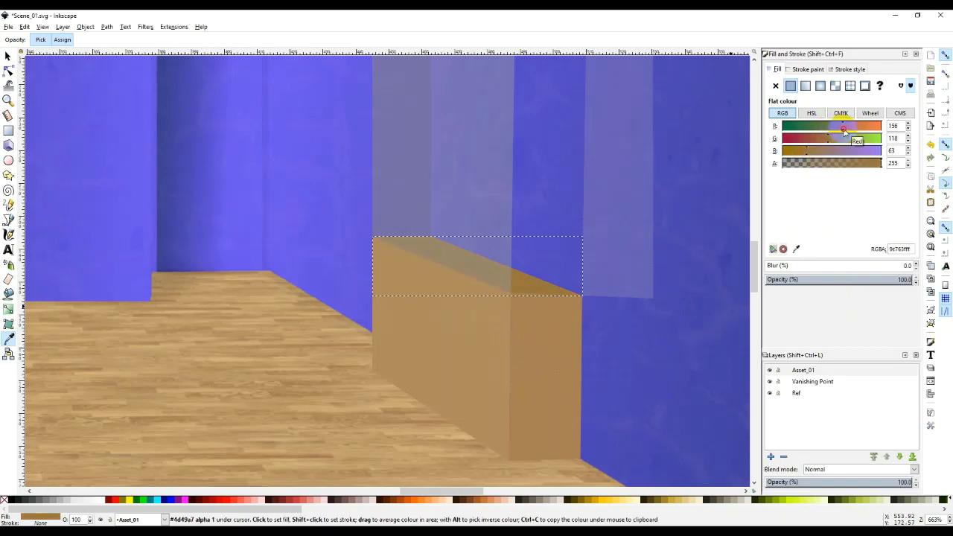
Move the narrow glass panel back above the end face of the display case's base
left_click(8, 56)
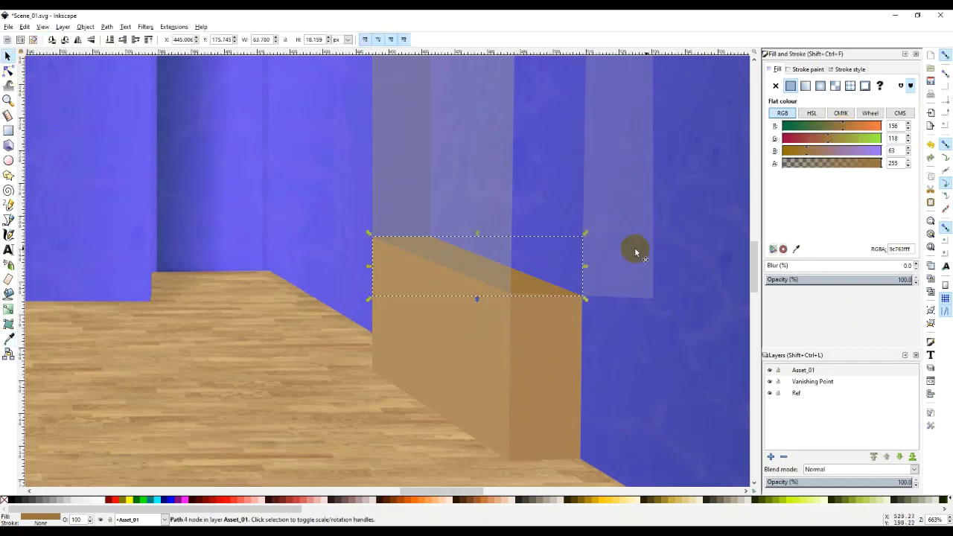
left_click(611, 249)
left_click_drag(611, 243, 538, 231)
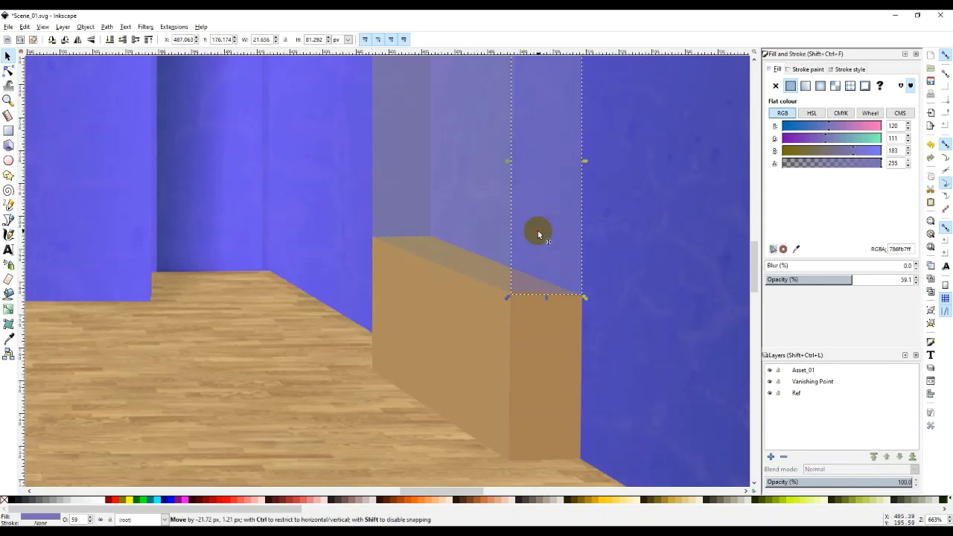
scroll(582, 228, "up", 4)
scroll(582, 228, "up", 3)
scroll(582, 227, "down", 4)
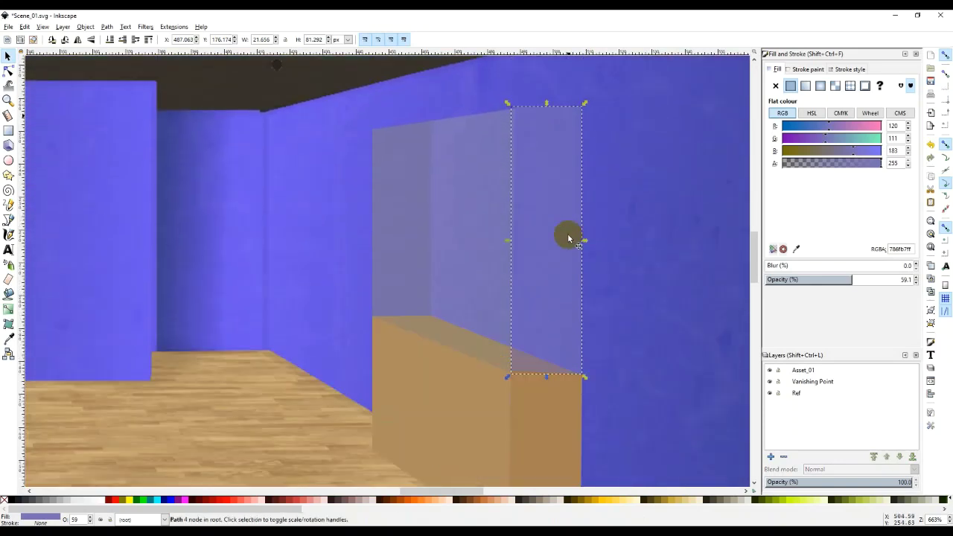
Align the narrow glass panel's lower edge with the top edge of the base's end face and deselect it
left_click(286, 410)
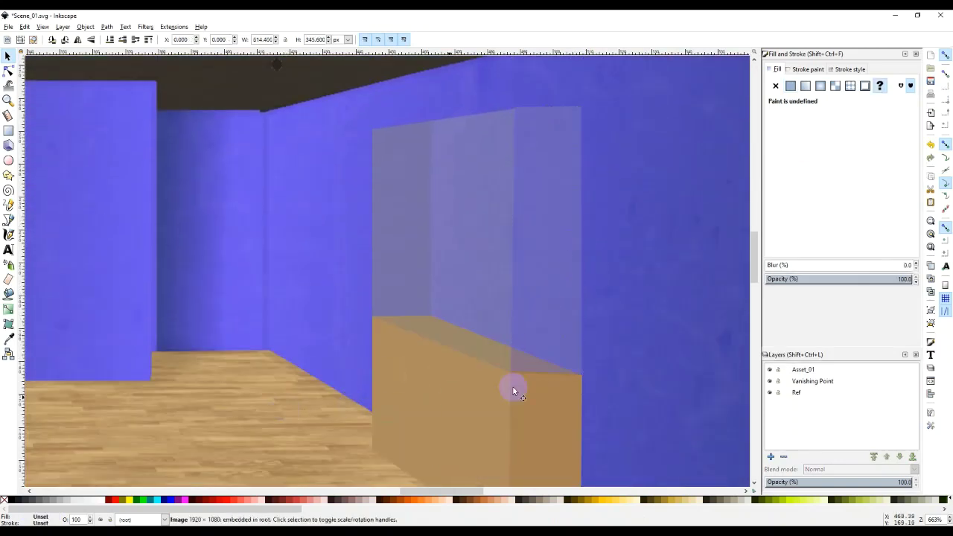
left_click(551, 341)
key("Down")
left_click(342, 409)
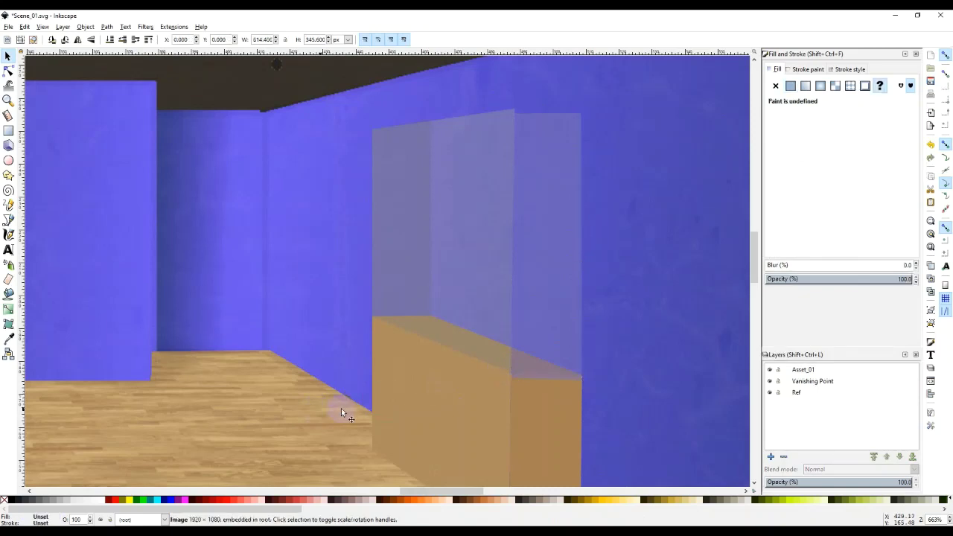
left_click(541, 340)
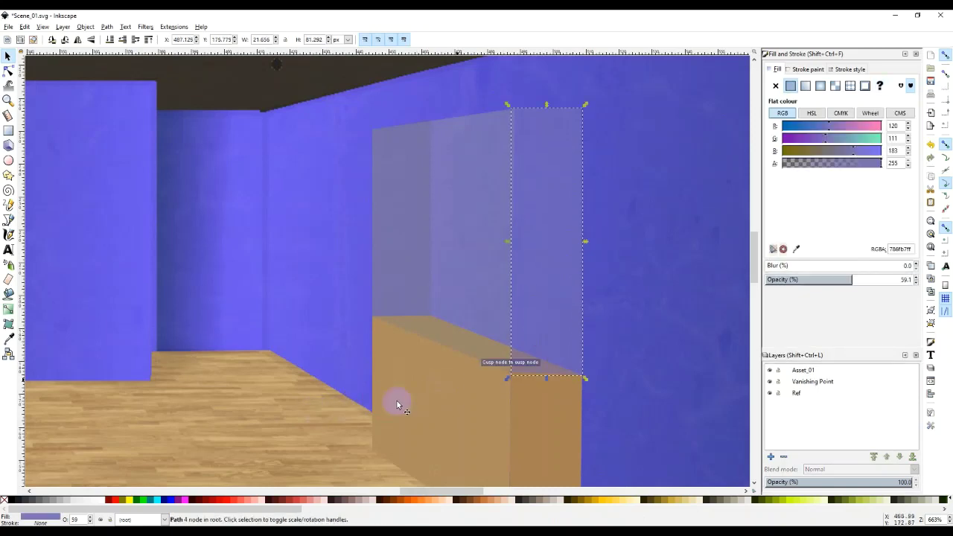
left_click(309, 426)
Review the display case within the room scene and examine the rocket illustrations in the reference collage
scroll(519, 340, "down", 3)
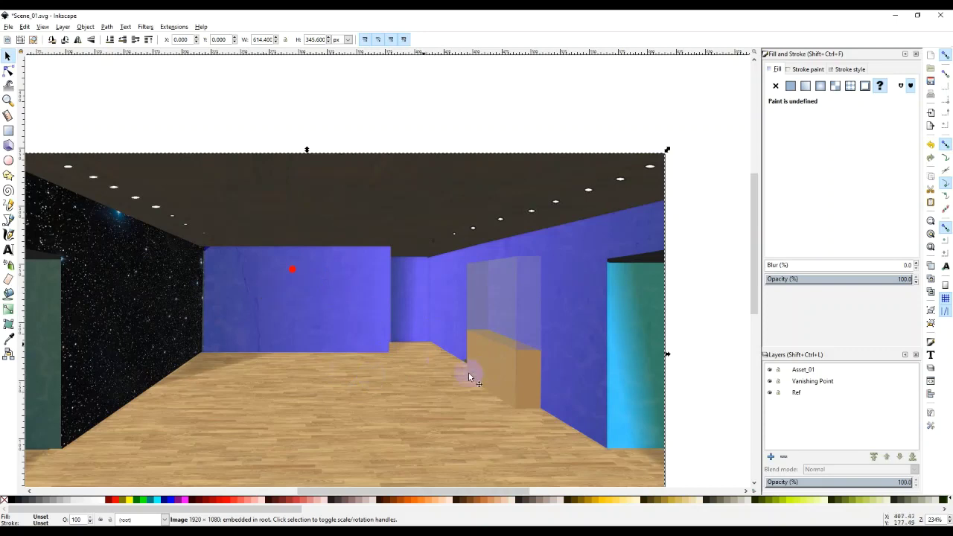
scroll(423, 322, "up", 3)
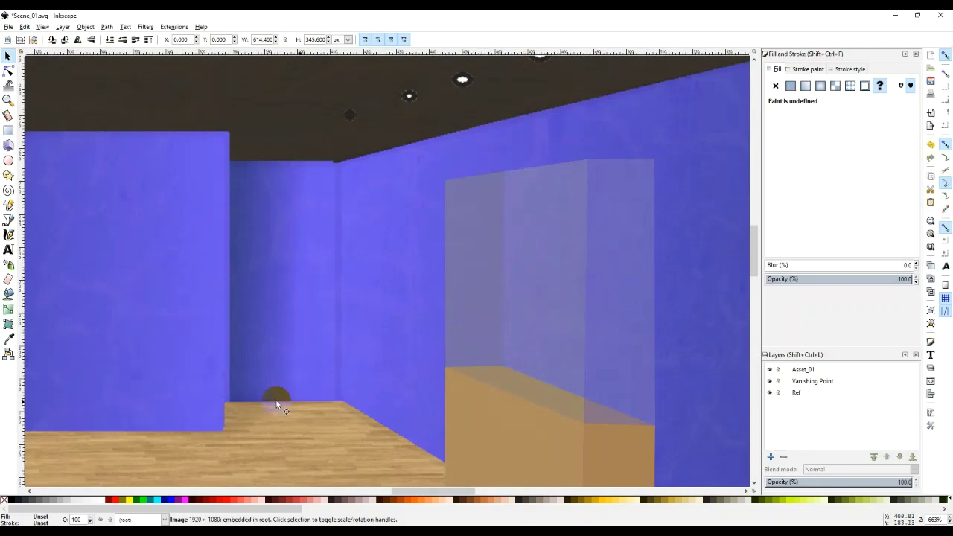
scroll(356, 411, "down", 1)
scroll(356, 414, "down", 1)
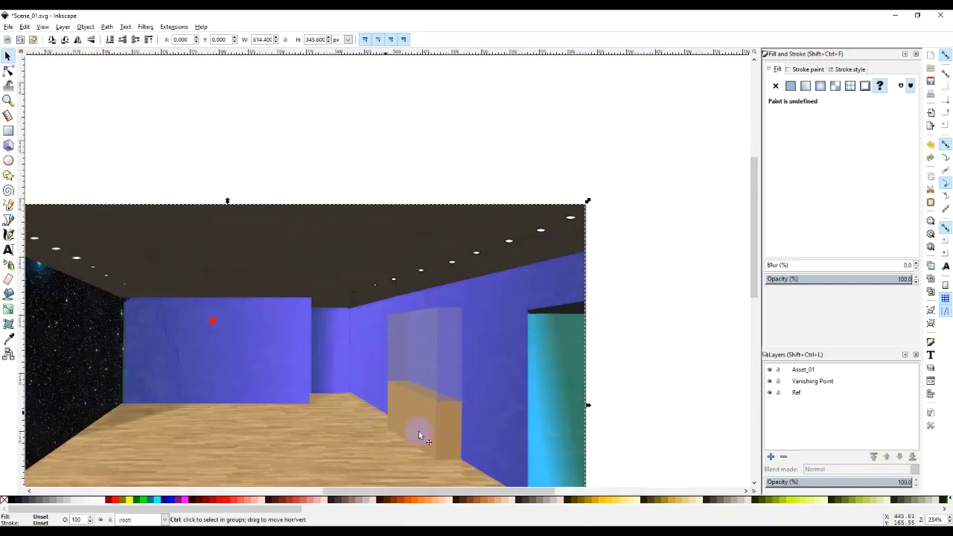
scroll(491, 475, "down", 1)
left_click_drag(347, 385, 692, 164)
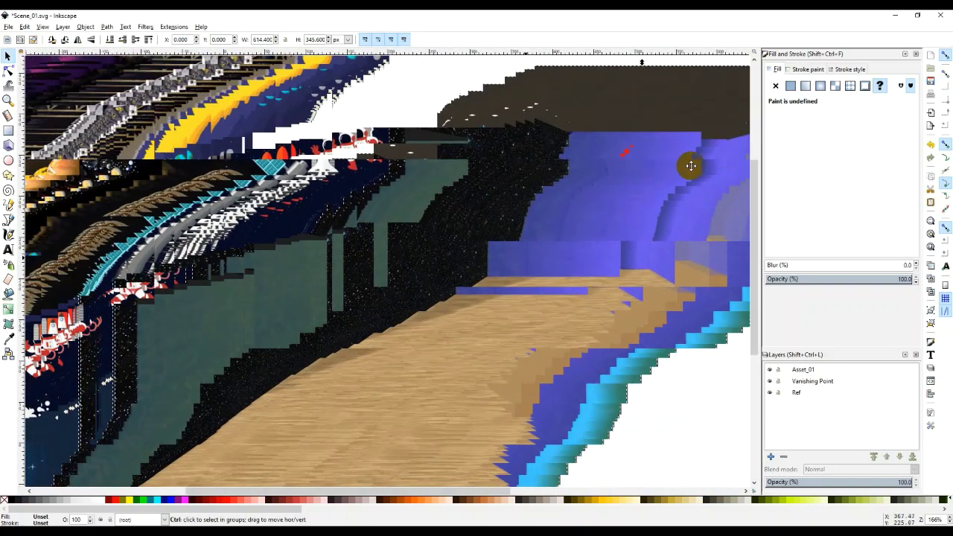
scroll(347, 254, "left", 6)
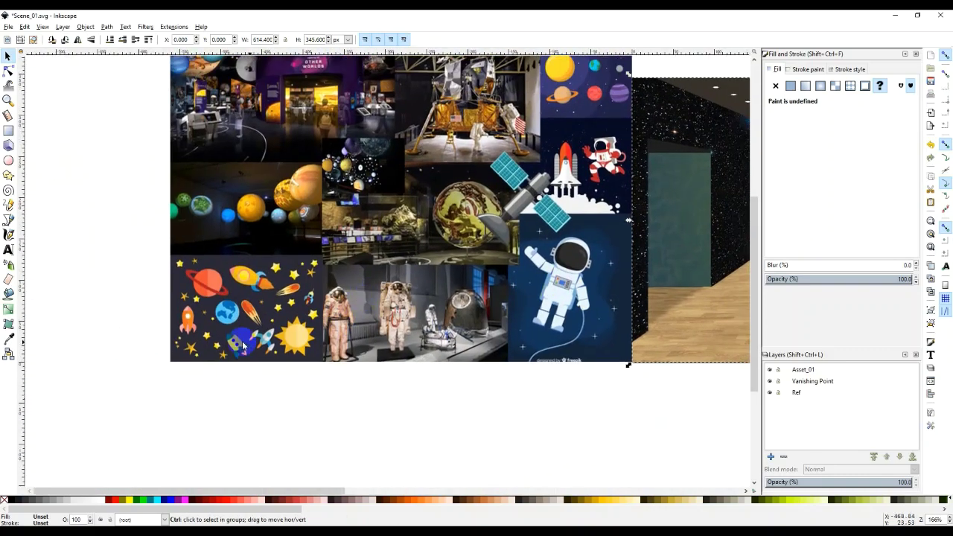
scroll(256, 318, "up", 2)
scroll(257, 318, "up", 5)
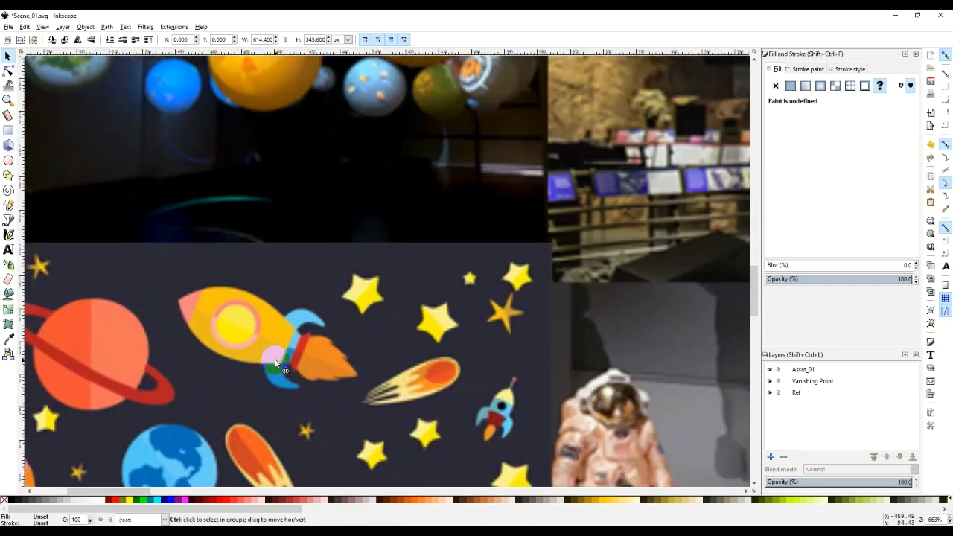
scroll(277, 383, "down", 3)
scroll(280, 382, "down", 6)
scroll(279, 383, "left", 4)
scroll(271, 296, "up", 1)
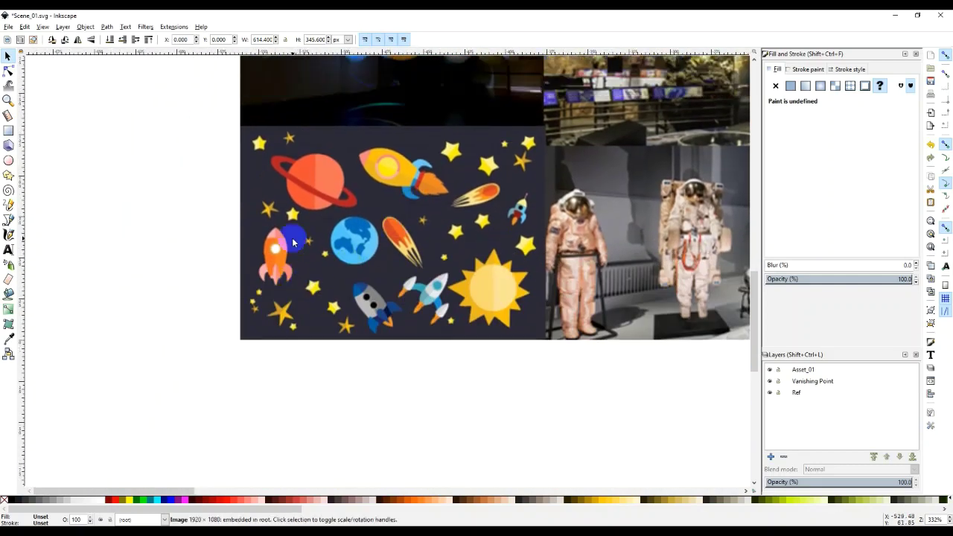
scroll(271, 289, "up", 2)
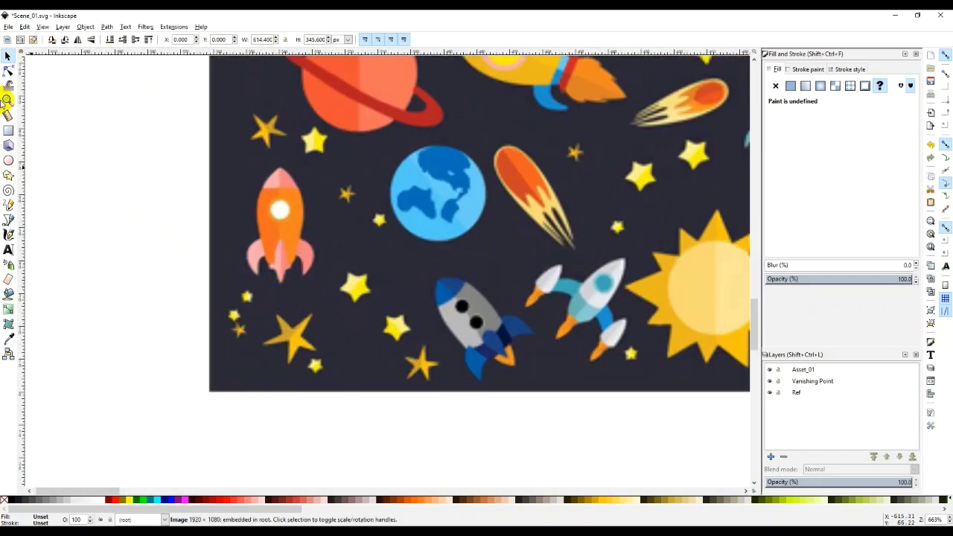
Choose the Bezier pen and add a new layer named Rocket
left_click(9, 221)
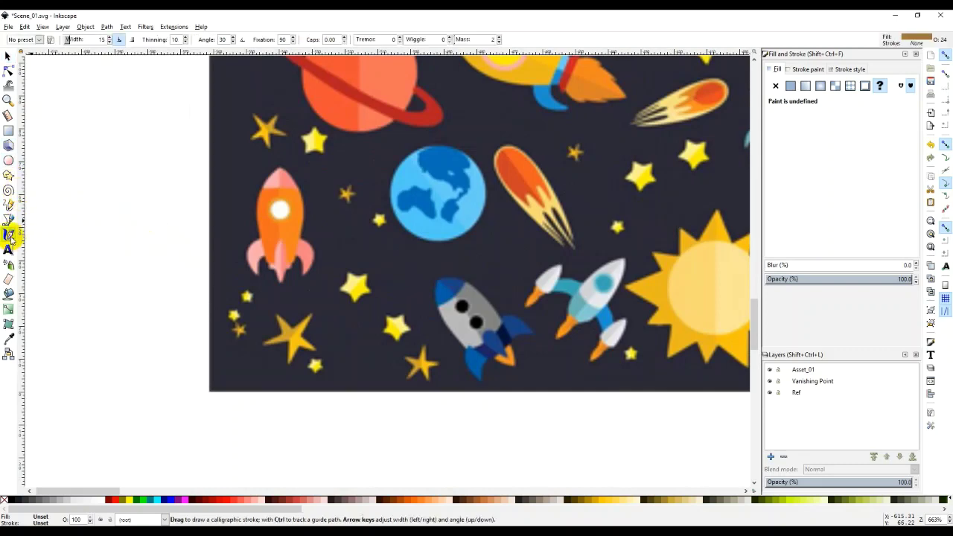
left_click(8, 221)
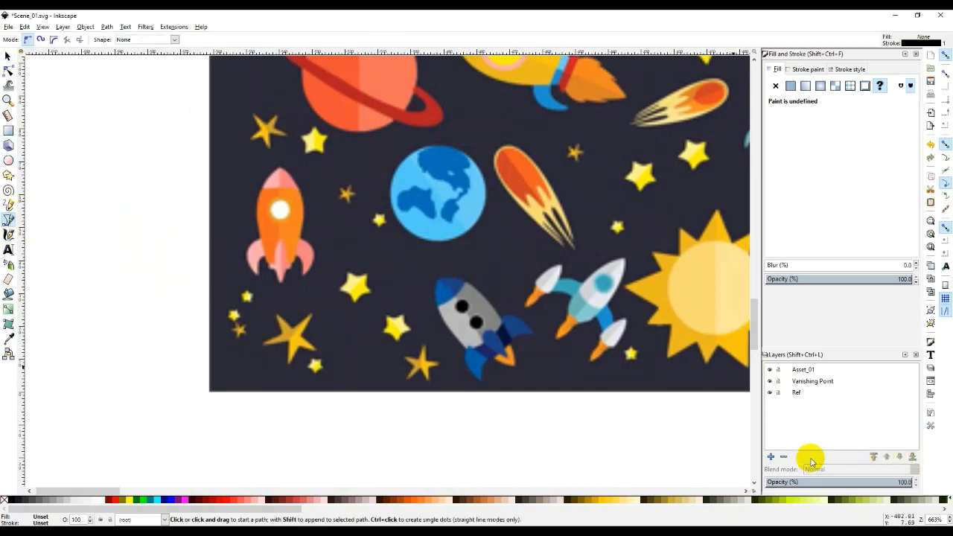
left_click(771, 456)
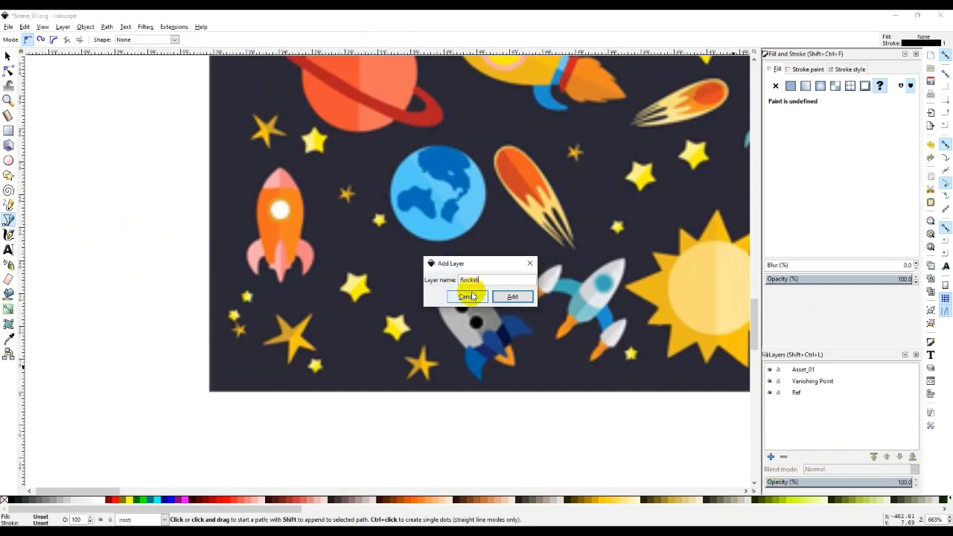
type("Rocket")
left_click(512, 297)
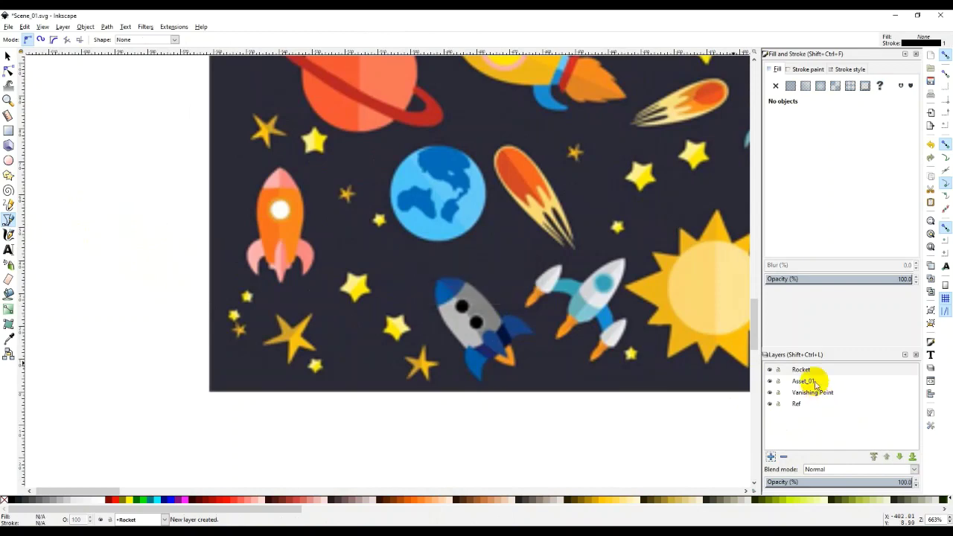
Draw one half of the rocket body as a closed path about 11 px wide and 31 px high, with a curved outer side and straight centre edge, beside the reference collage
left_click(265, 249)
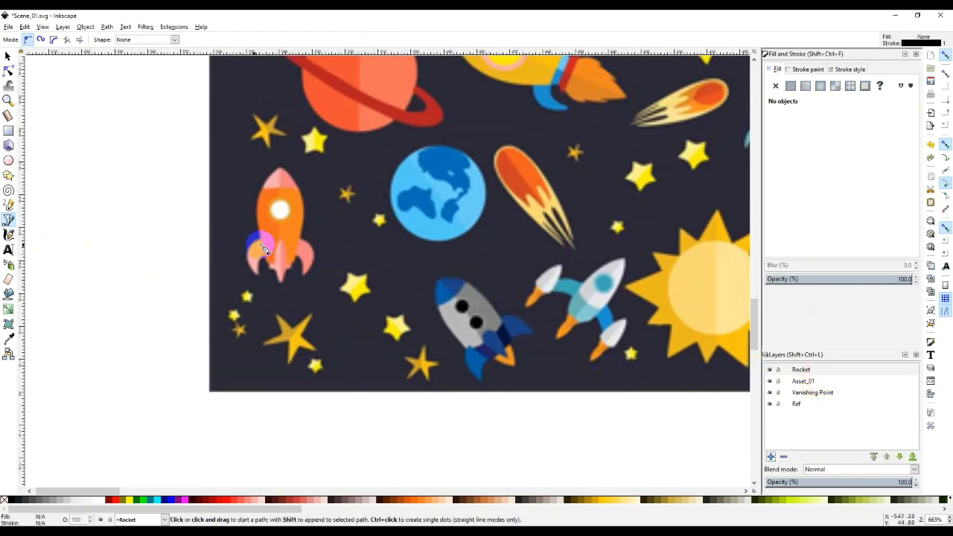
left_click(147, 285)
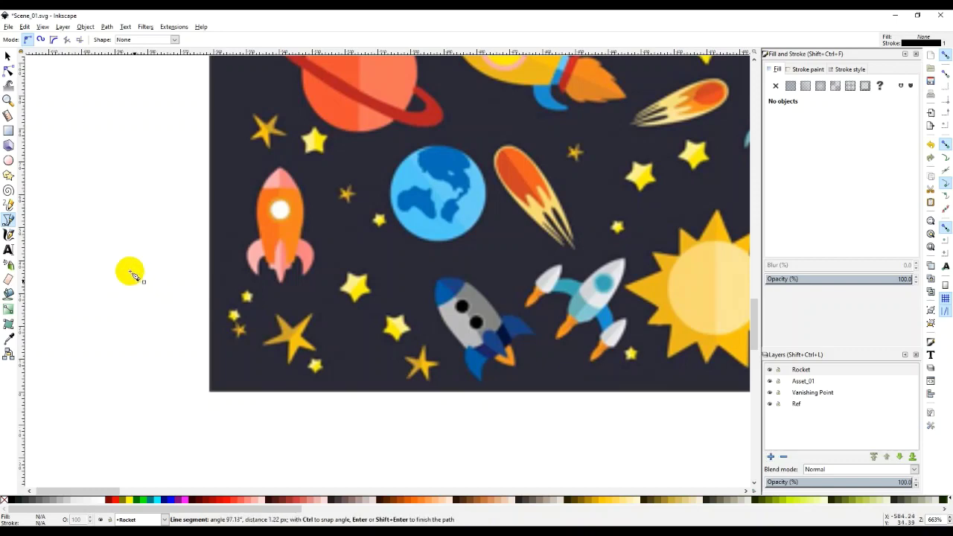
left_click(261, 199)
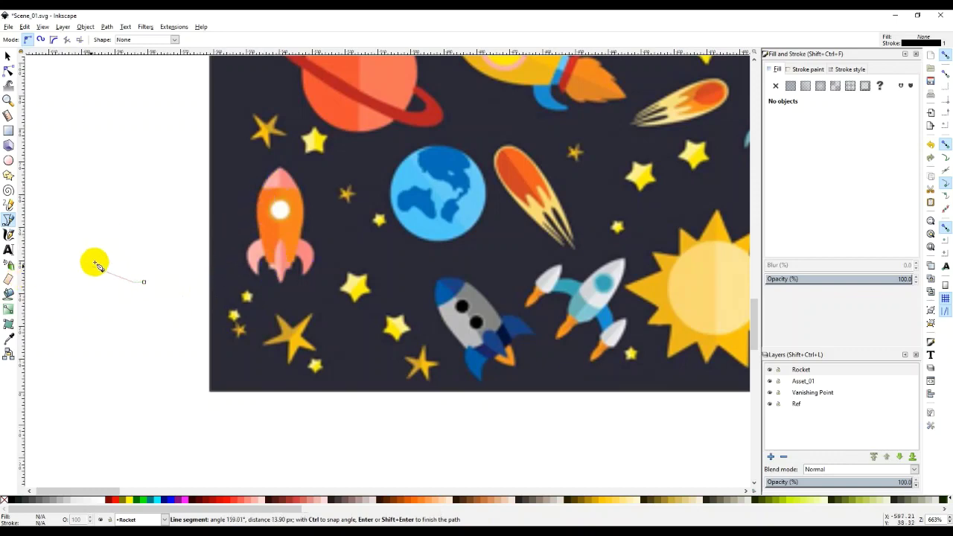
left_click_drag(111, 237, 137, 187)
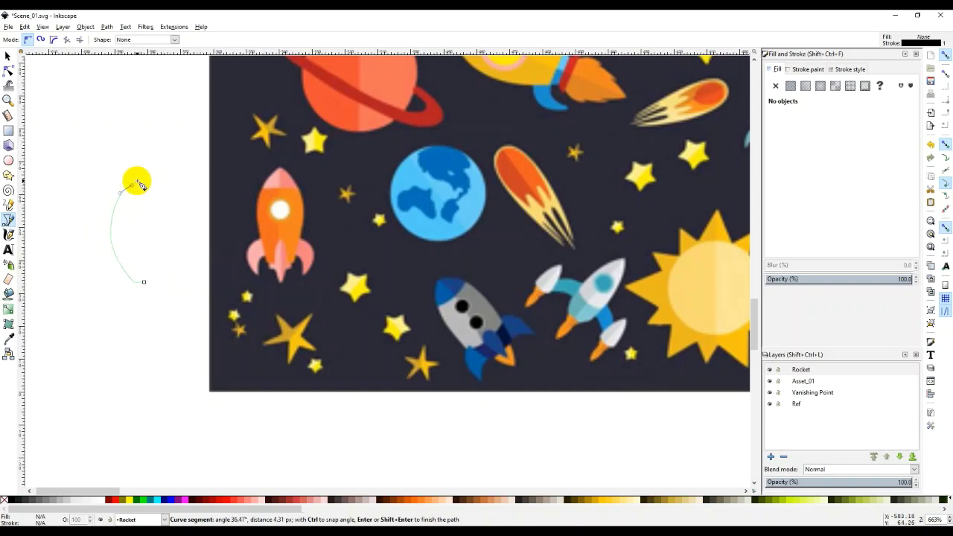
left_click(141, 184)
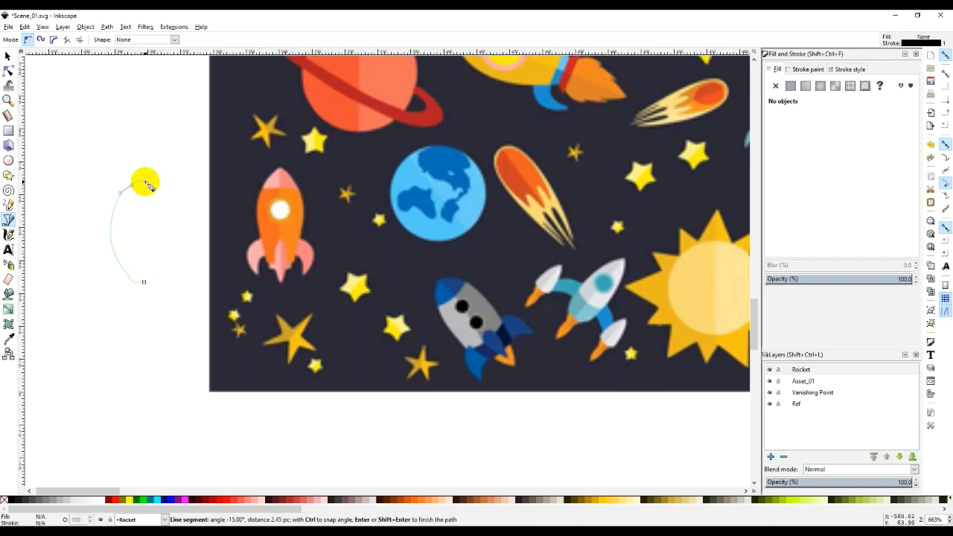
left_click(144, 282)
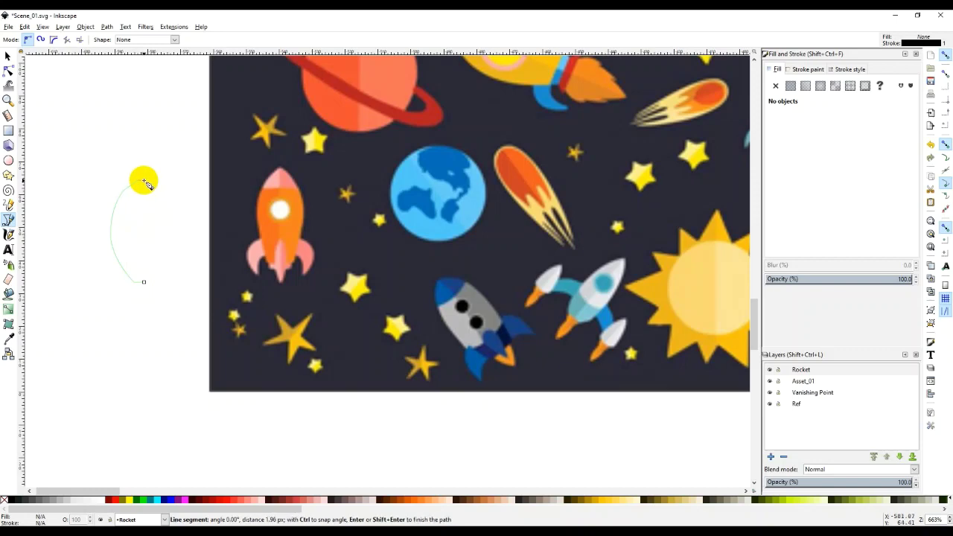
left_click(145, 180)
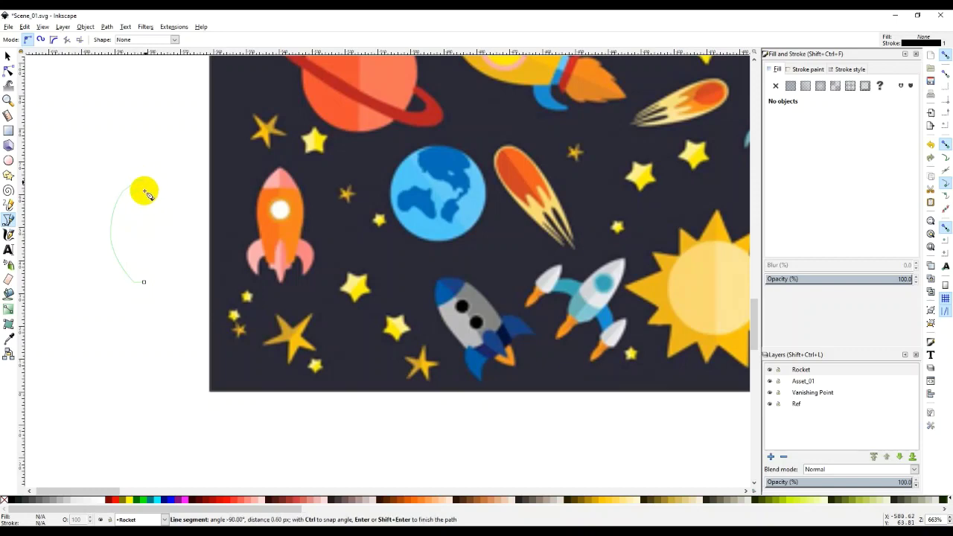
left_click(144, 283)
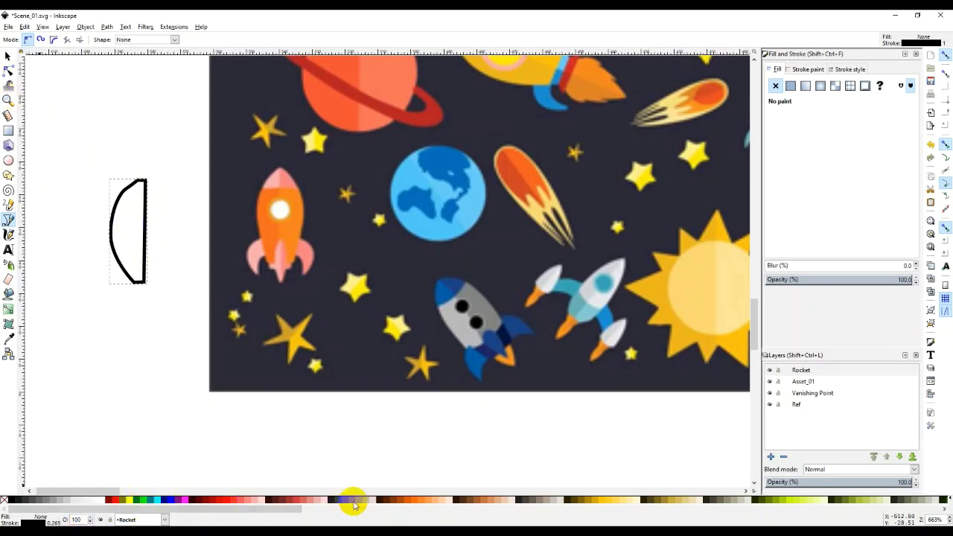
Fill the half rocket body with navy blue (000080) and remove its stroke
left_click(164, 497)
right_click(33, 524)
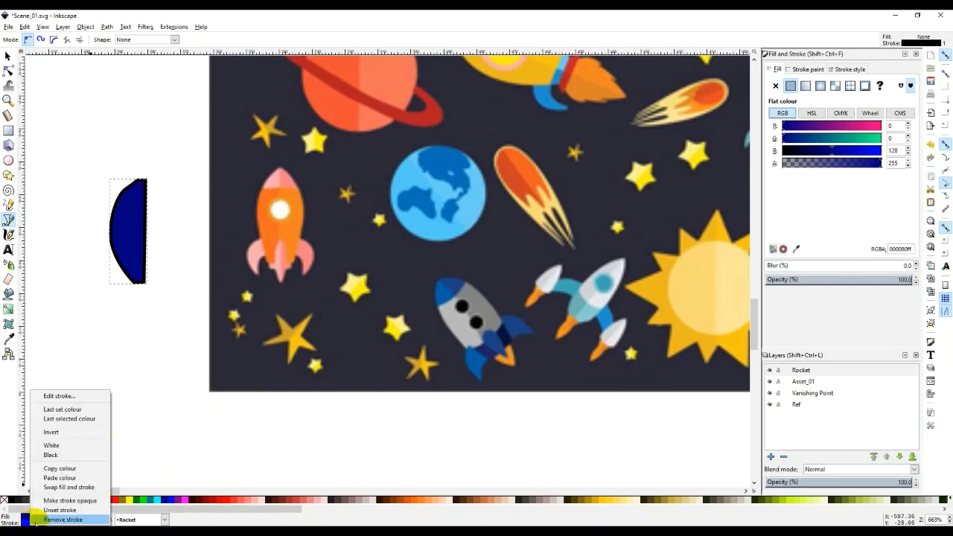
left_click(61, 514)
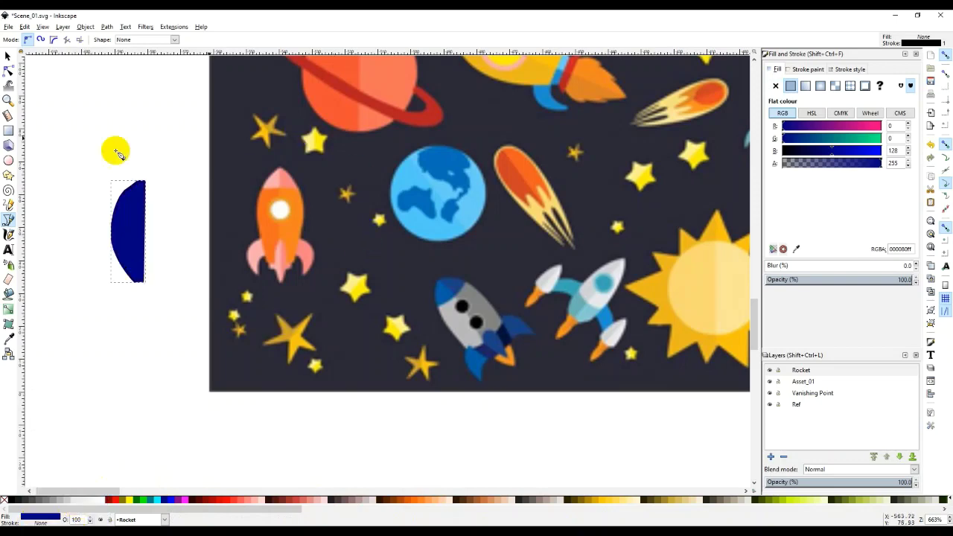
Reshape the half body's upper shoulder by moving its corner nodes outward and adjusting the curve handles along the outer side
left_click(9, 70)
left_click(139, 182)
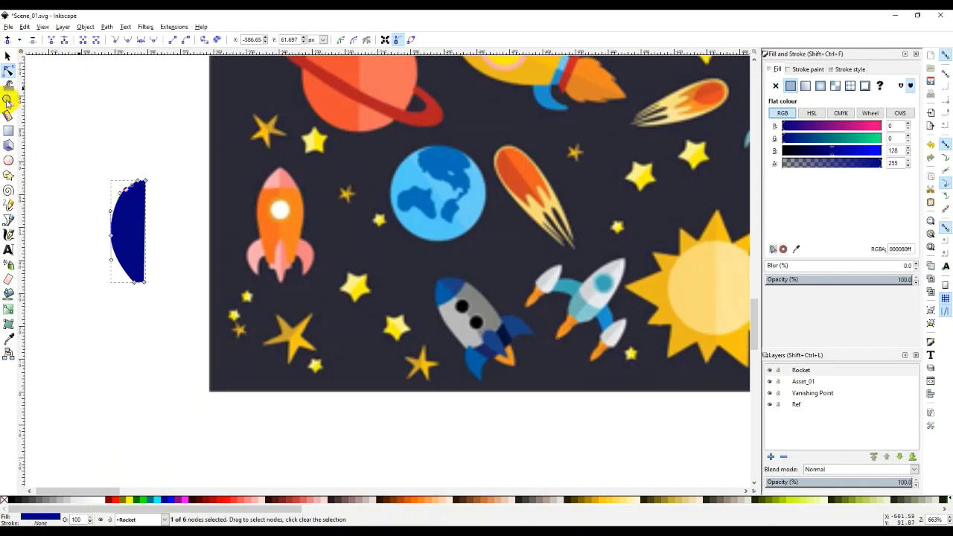
left_click(111, 209, "shift")
key("shift+l")
left_click_drag(117, 206, 120, 185)
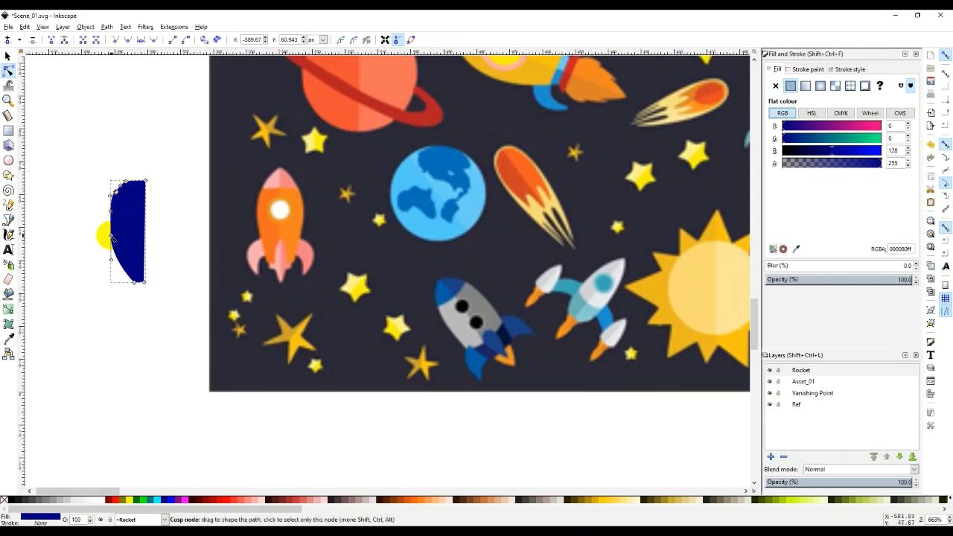
left_click_drag(110, 237, 116, 268)
left_click(120, 223)
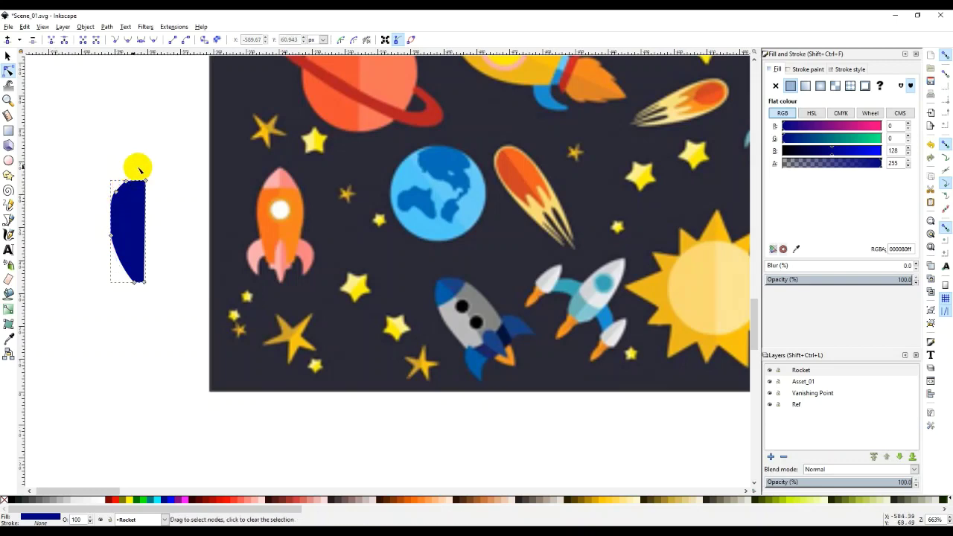
left_click(115, 192)
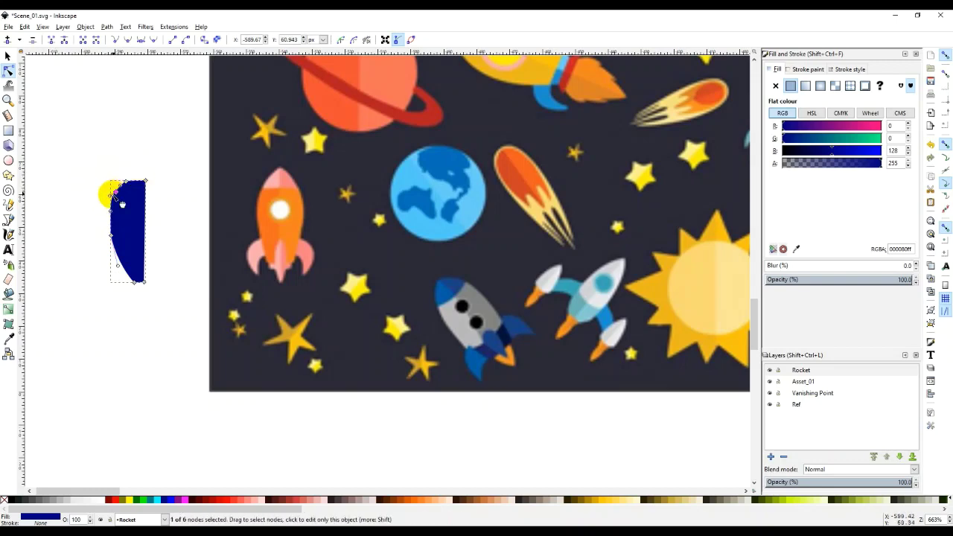
left_click_drag(110, 194, 109, 202)
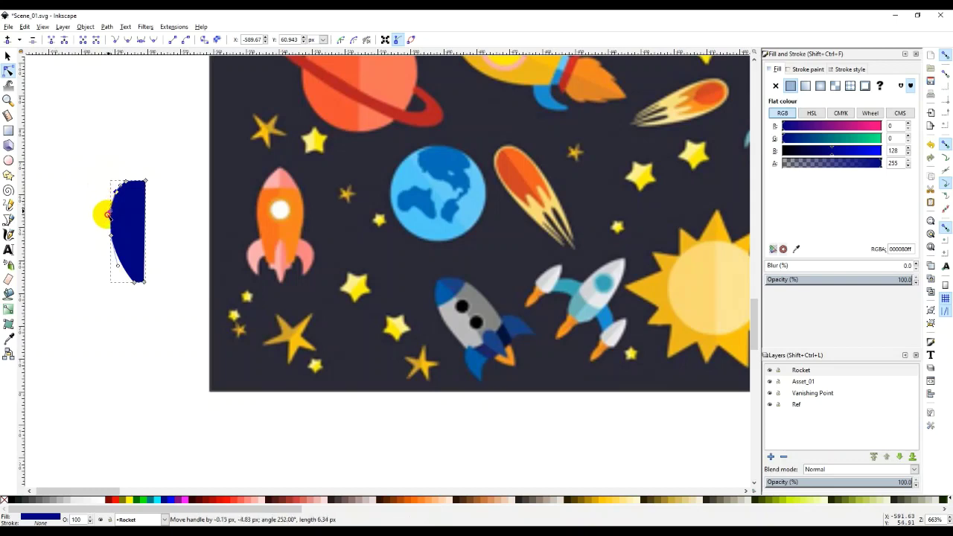
left_click(81, 209)
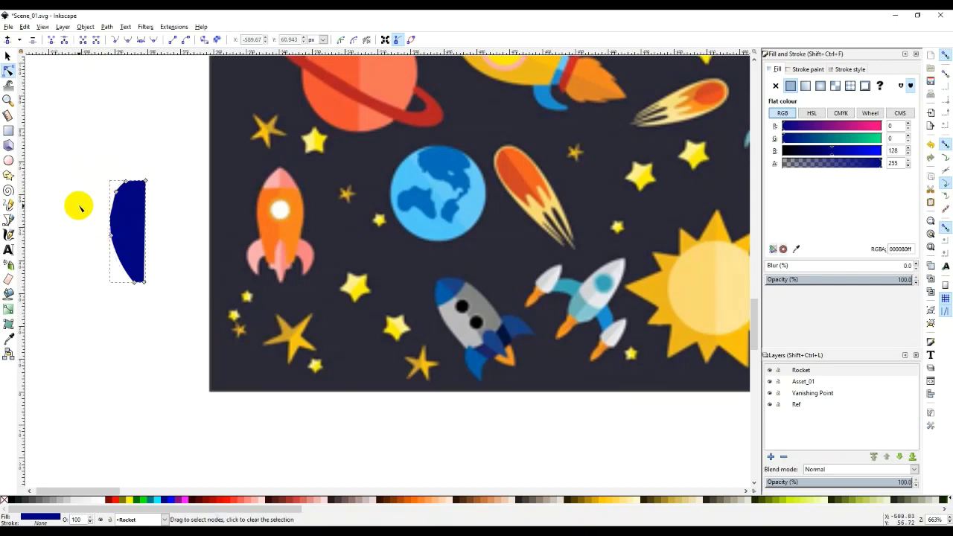
Smooth the half body's outer edge by adjusting the middle node and the curve handles above and below it
left_click(8, 56)
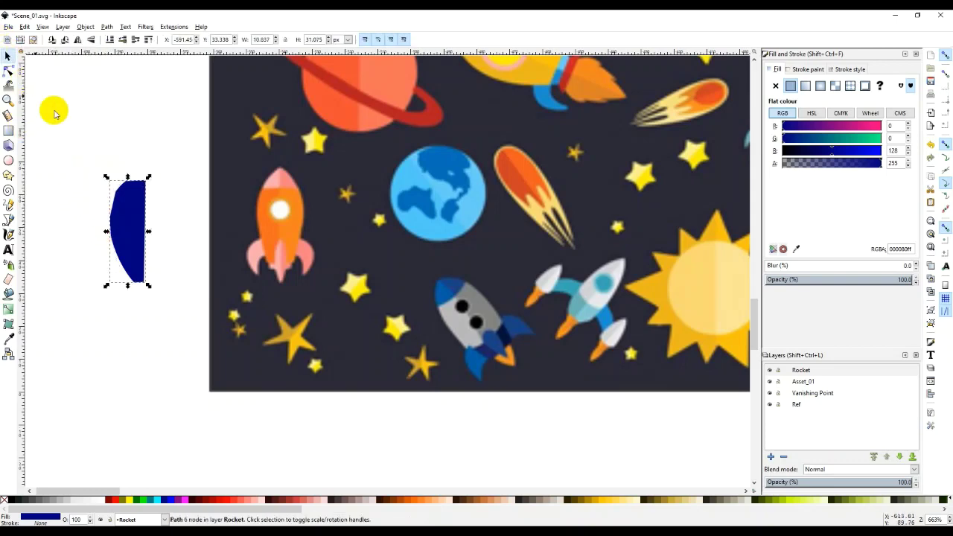
left_click(146, 223)
left_click(143, 227)
left_click(8, 71)
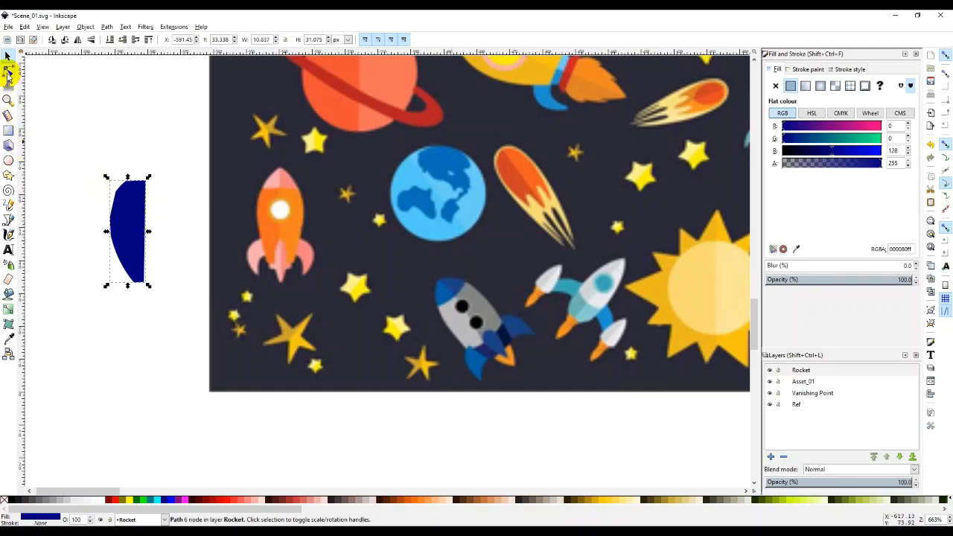
left_click_drag(113, 188, 124, 159)
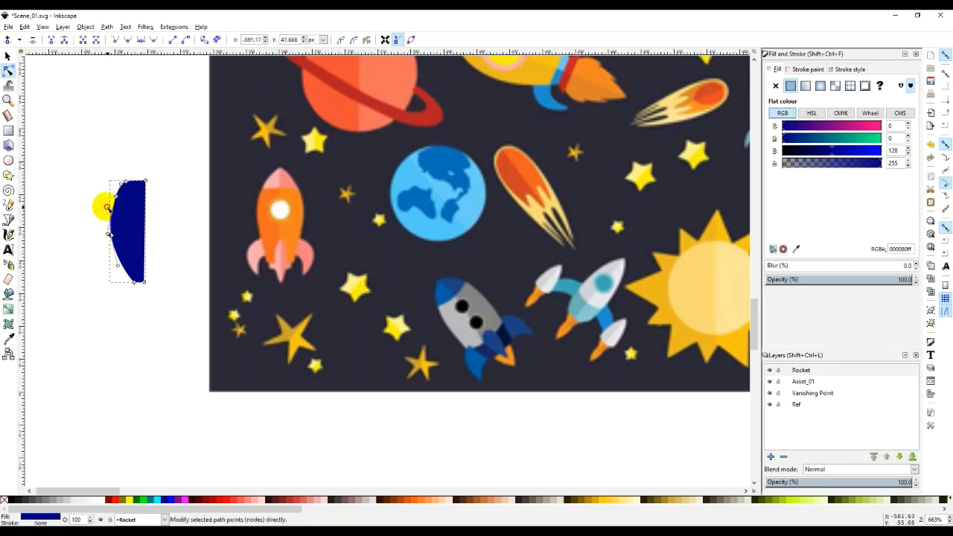
left_click(110, 235)
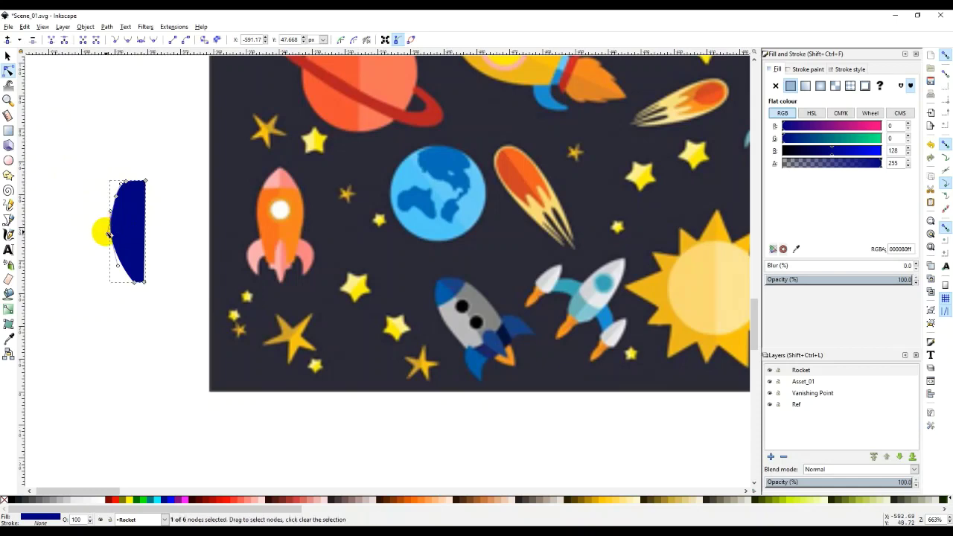
left_click_drag(109, 235, 113, 227)
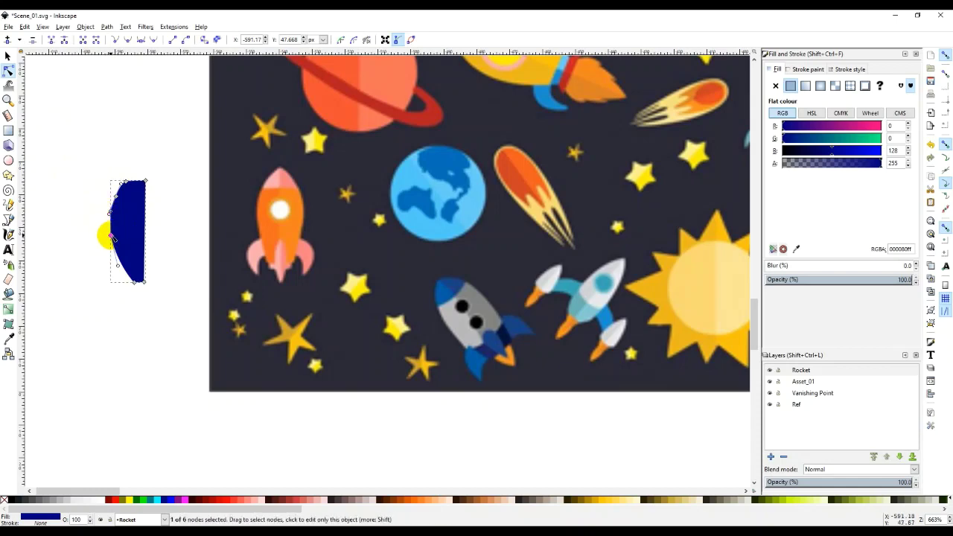
left_click_drag(118, 265, 114, 269)
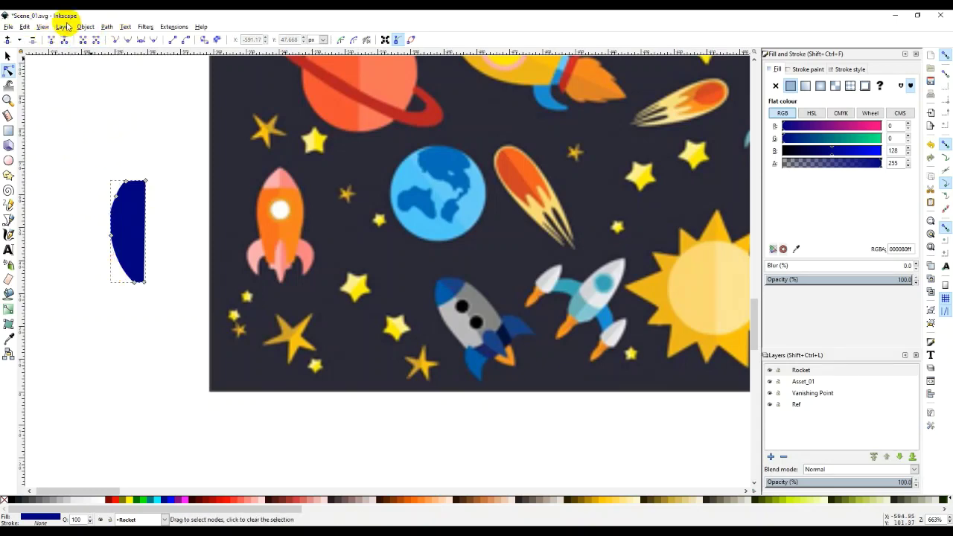
Try flipping the original half body horizontally
left_click(110, 27)
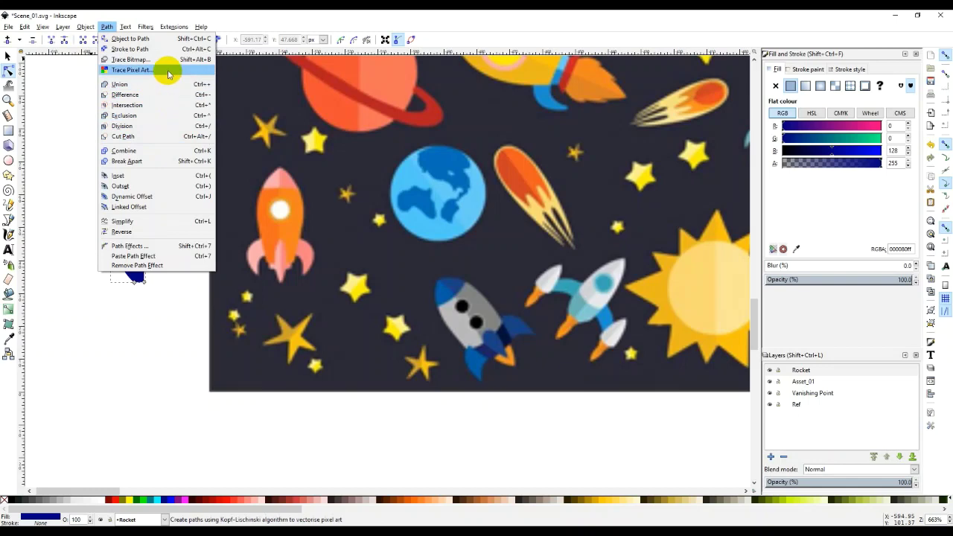
mouse_move(89, 30)
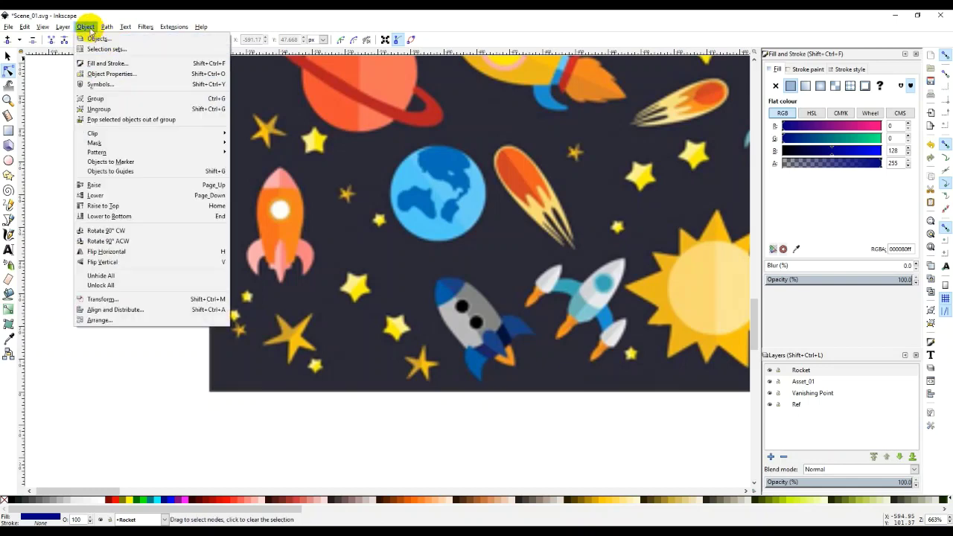
left_click(162, 254)
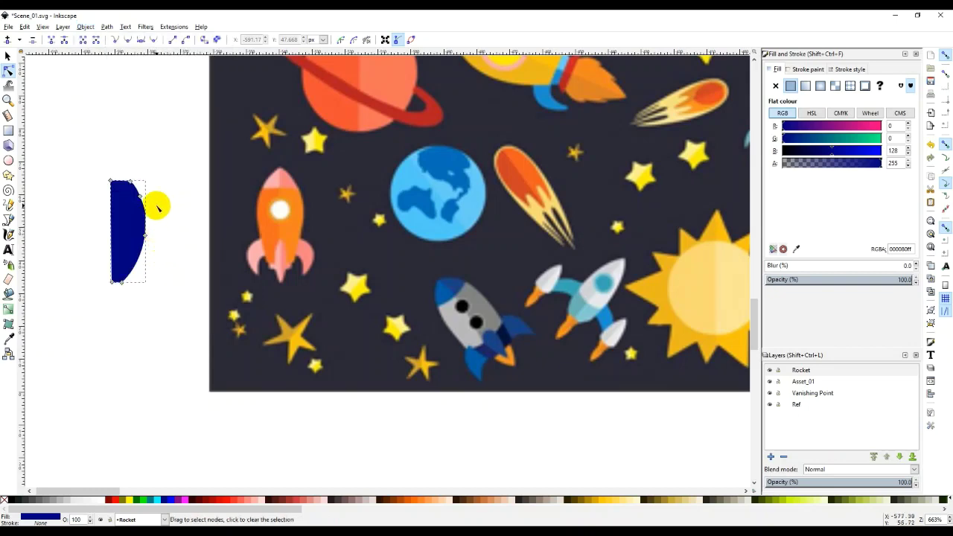
left_click(85, 27)
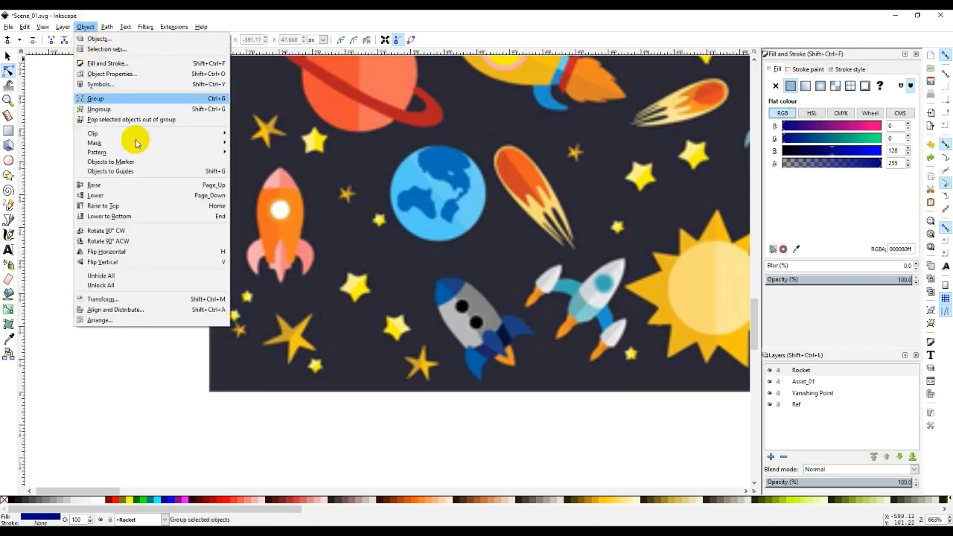
left_click(102, 365)
Paste a copy of the half body, flip it horizontally and snap it against the original's straight edge to complete the rocket body
key("ctrl+v")
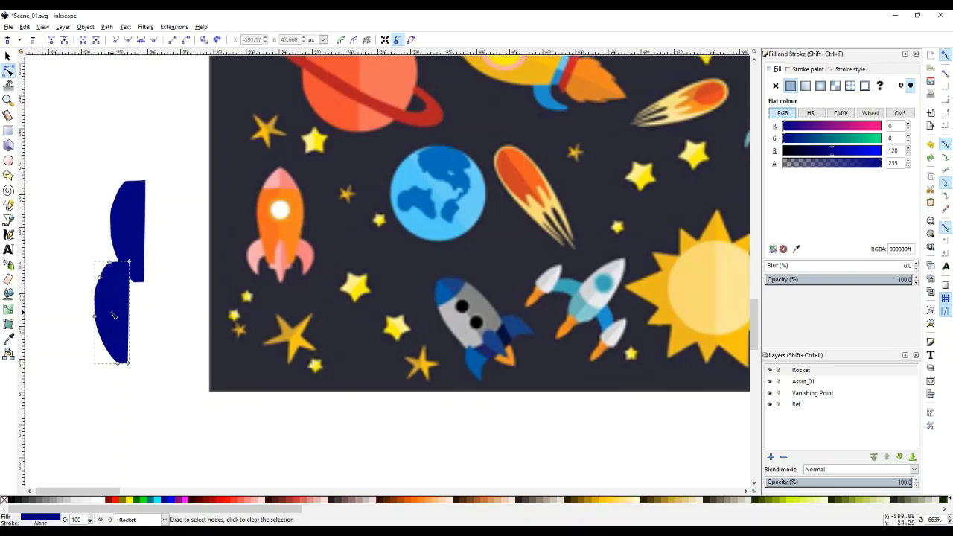
key("h")
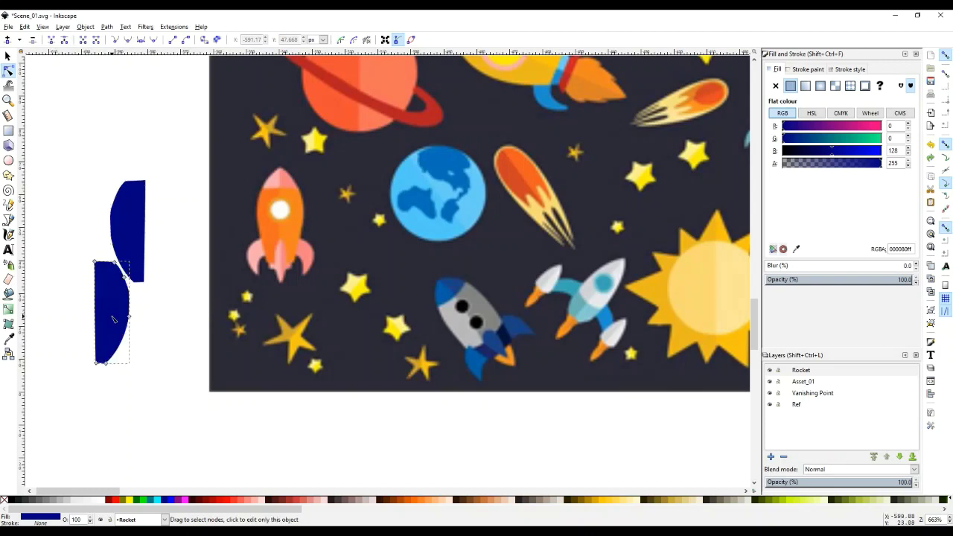
left_click(9, 56)
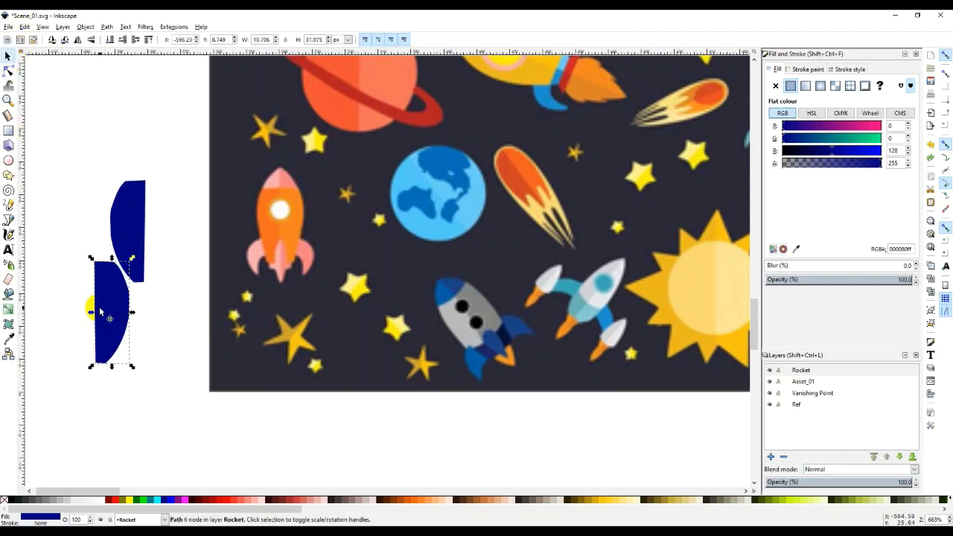
left_click_drag(100, 311, 157, 223)
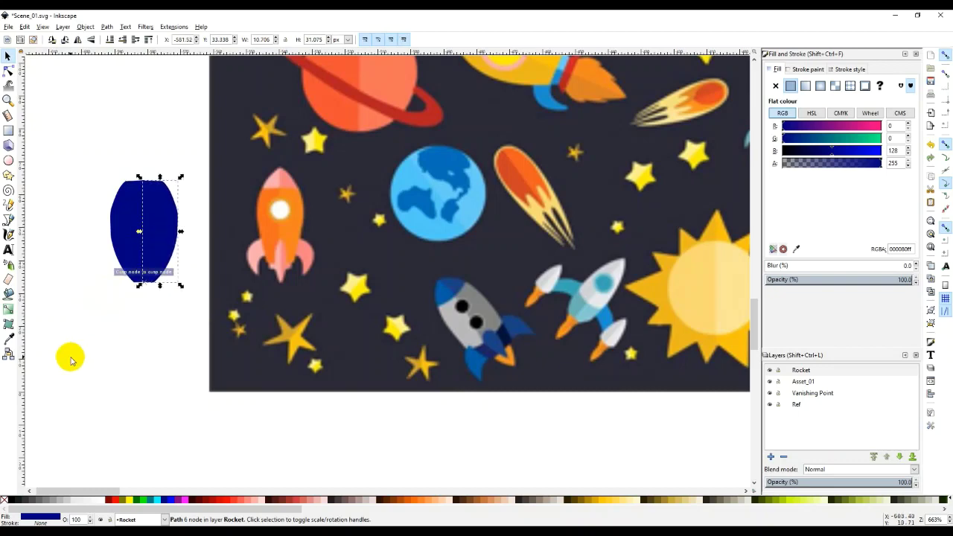
left_click(70, 357)
Try repositioning the two body halves against each other along the centre seam
left_click(134, 228)
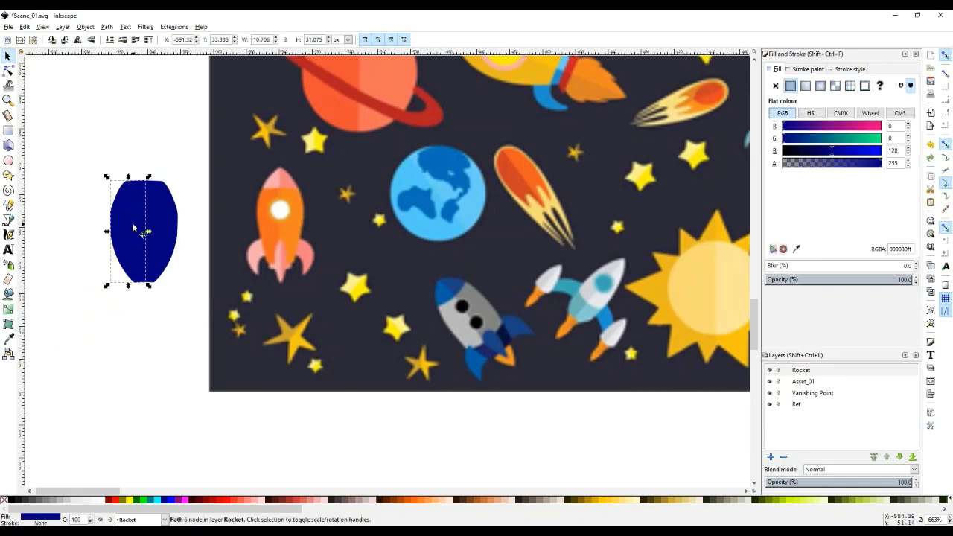
left_click_drag(108, 233, 121, 236)
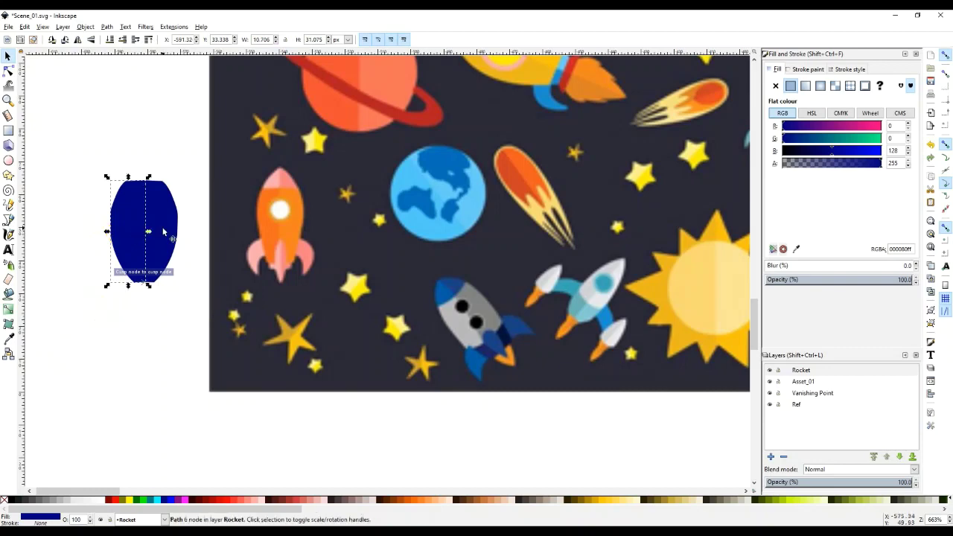
left_click(177, 232)
left_click_drag(179, 232, 157, 233)
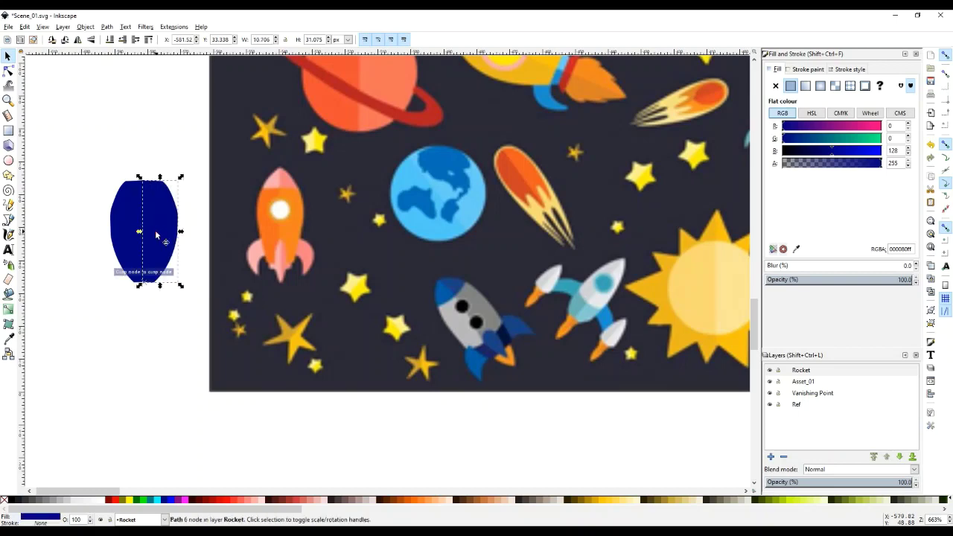
scroll(166, 233, "up", 3)
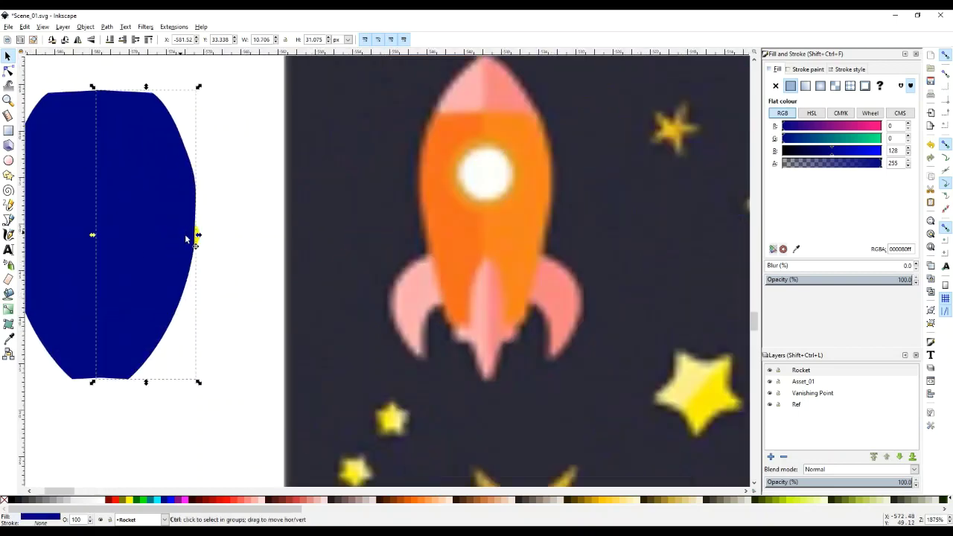
left_click_drag(198, 237, 156, 238)
key("Escape")
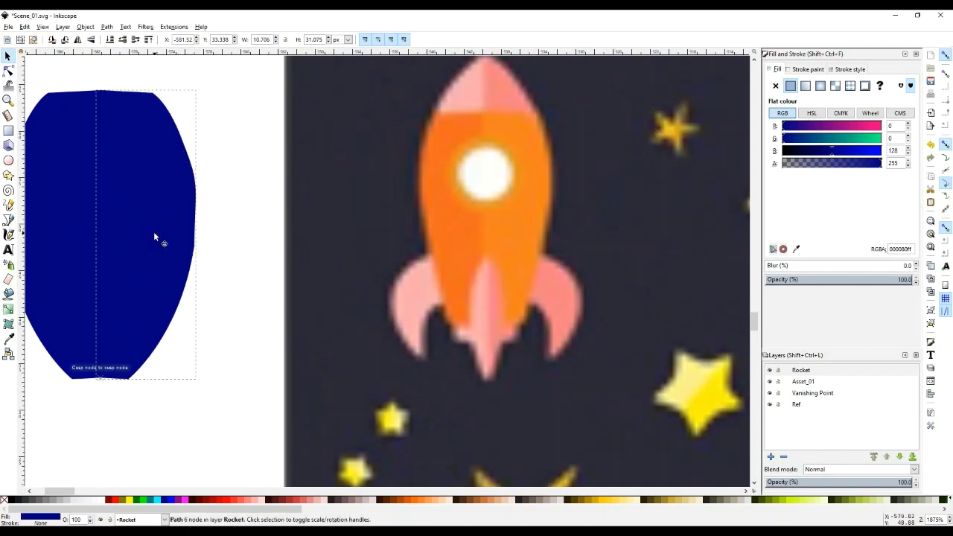
Try a width of 5 px for the right half of the rocket body, settling on 7 px
double_click(258, 40)
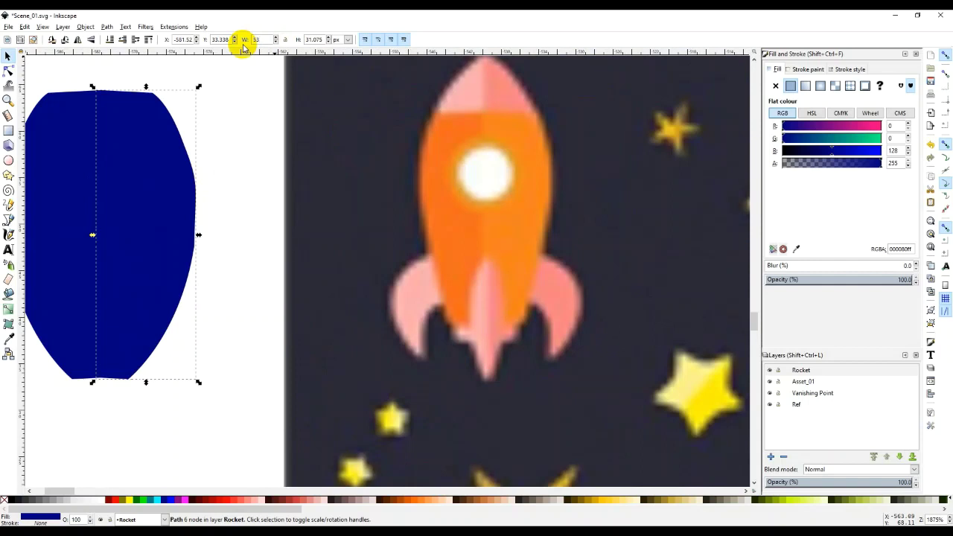
type("5")
key("Return")
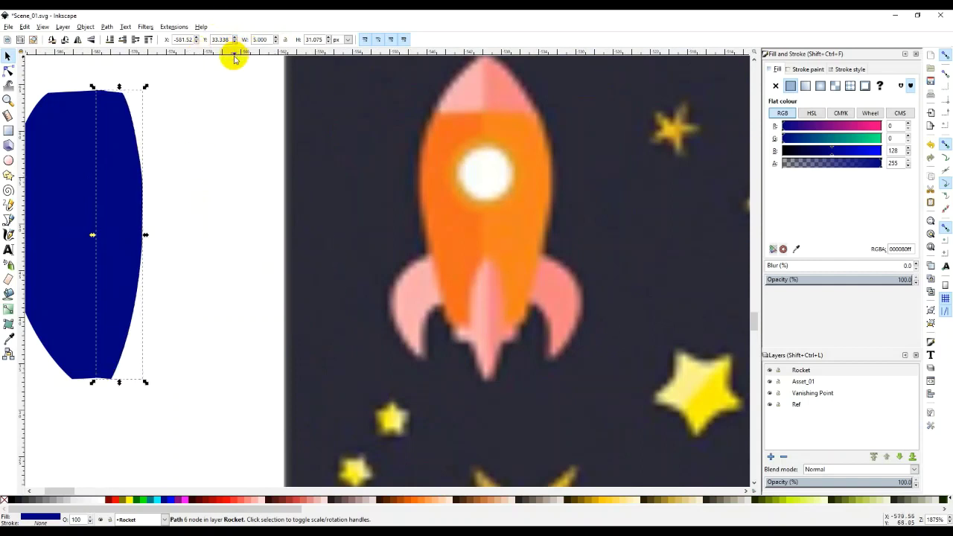
double_click(257, 38)
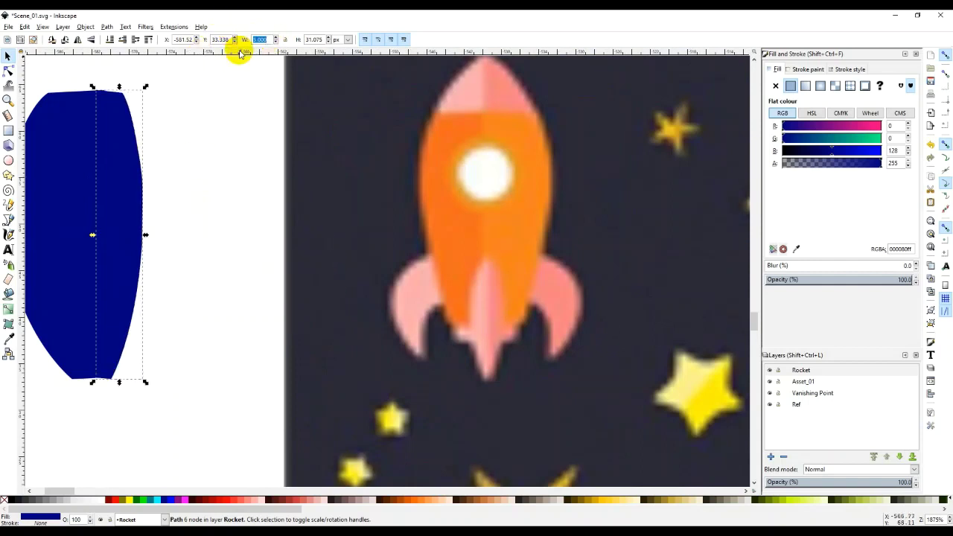
type("7")
key("Return")
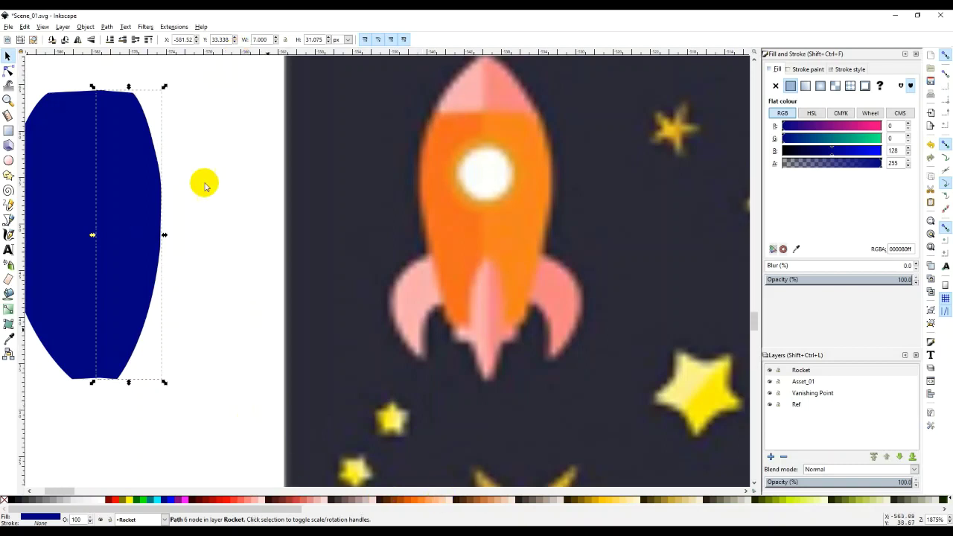
Move the right half's outer top corner node up level with its inner top corner to straighten the top edge
left_click(9, 70)
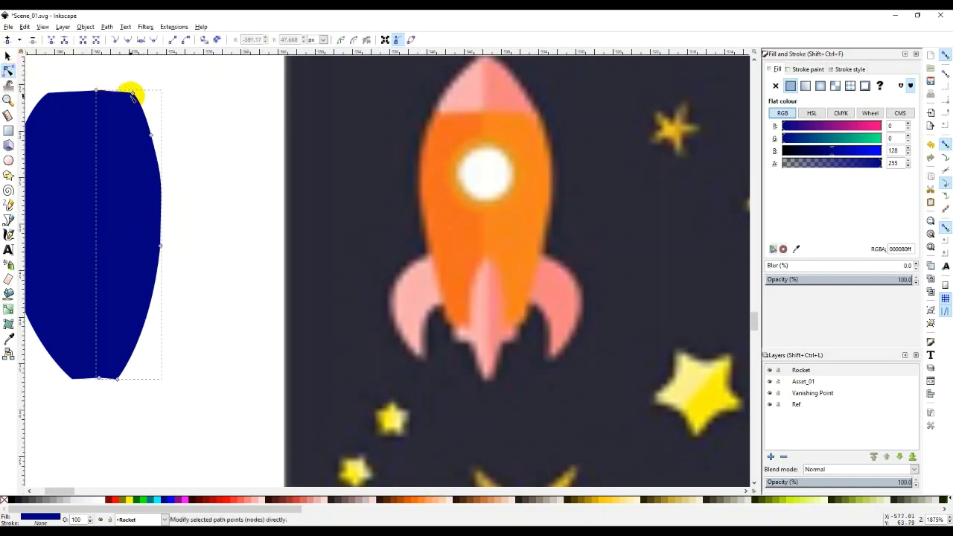
left_click(132, 90)
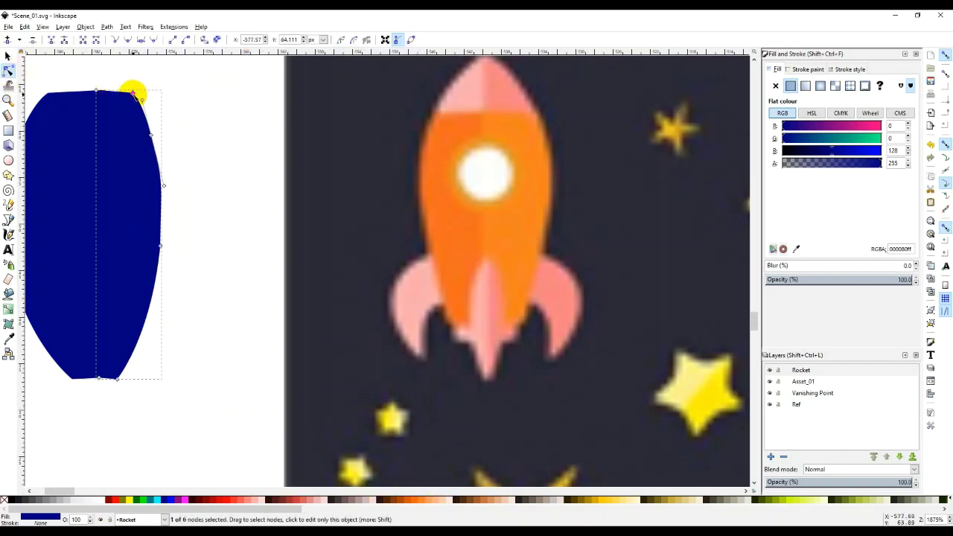
left_click_drag(132, 94, 131, 91)
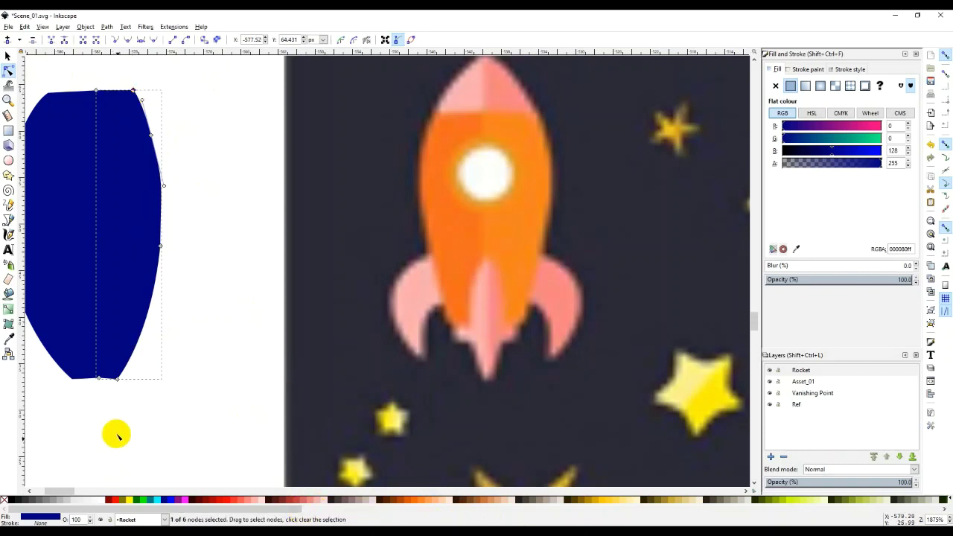
Set the width of the left half of the rocket body to 7 px
left_click_drag(111, 405, 231, 412)
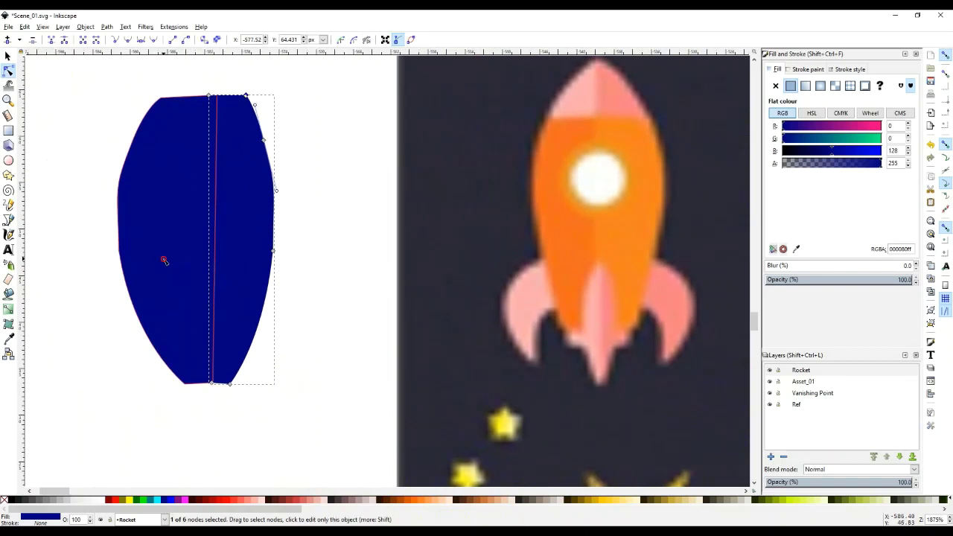
left_click(166, 260)
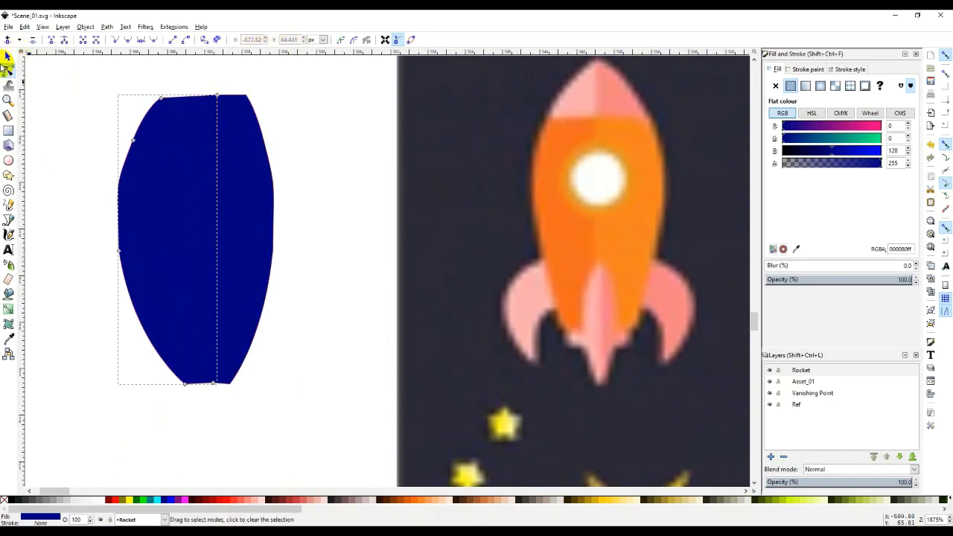
left_click(7, 57)
left_click(143, 196)
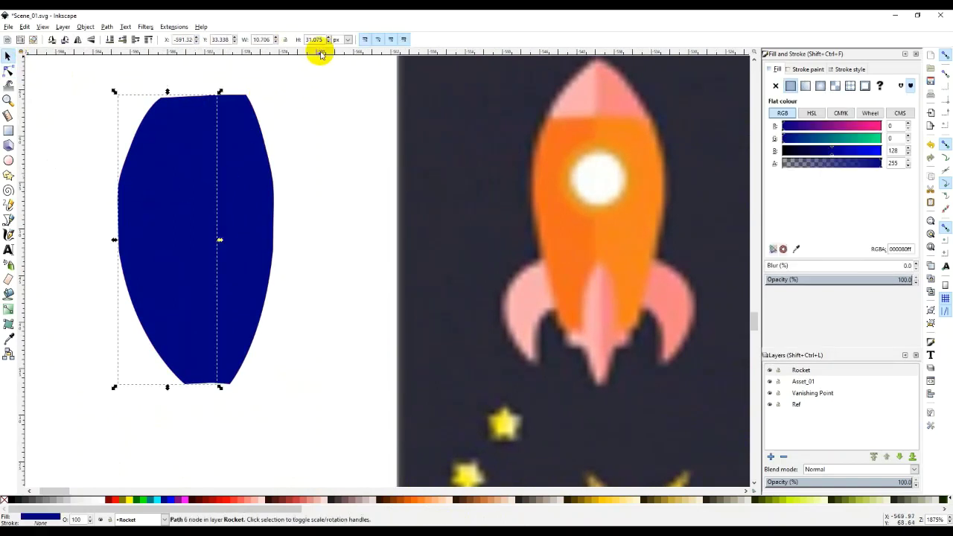
left_click(269, 39)
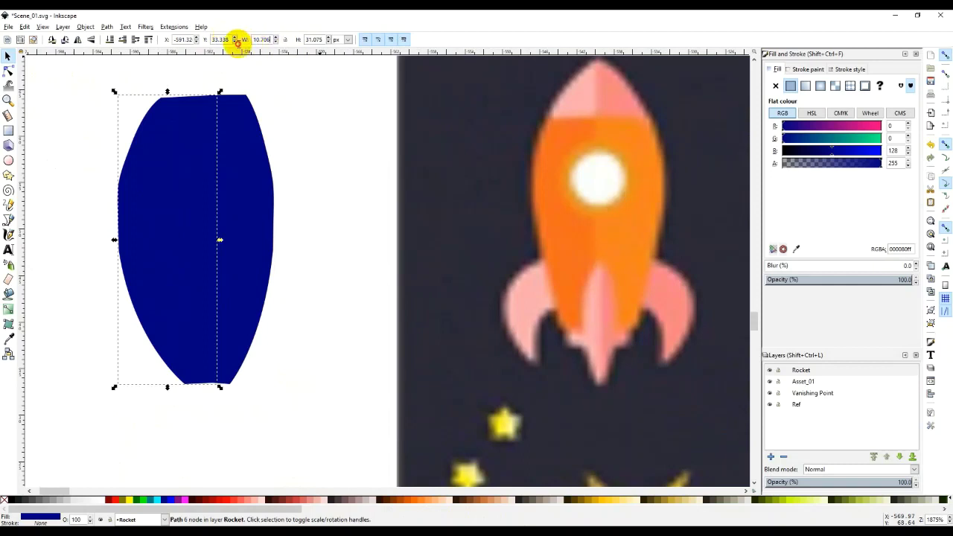
type("7")
key("Return")
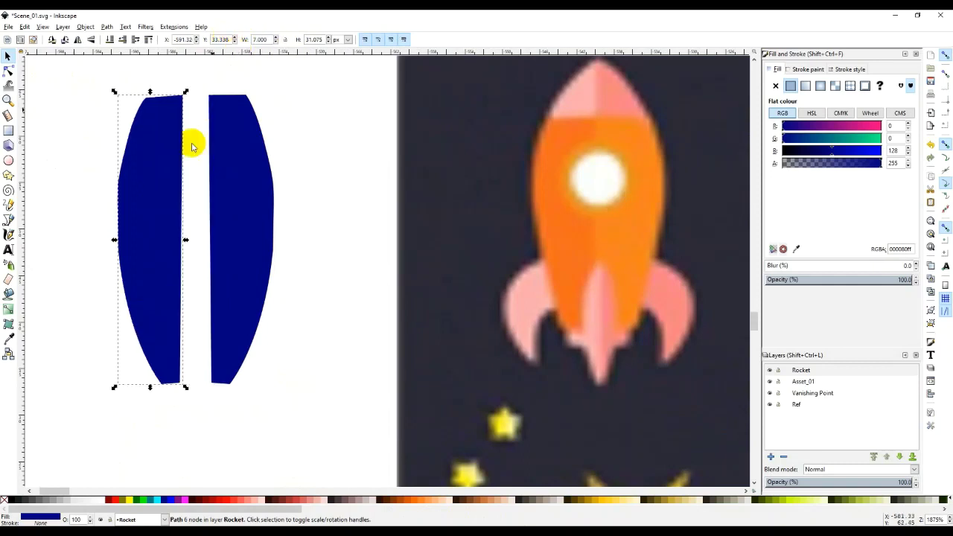
Level the left half's outer top corner with its inner one and snap the half to the right half's top seam node
left_click(7, 71)
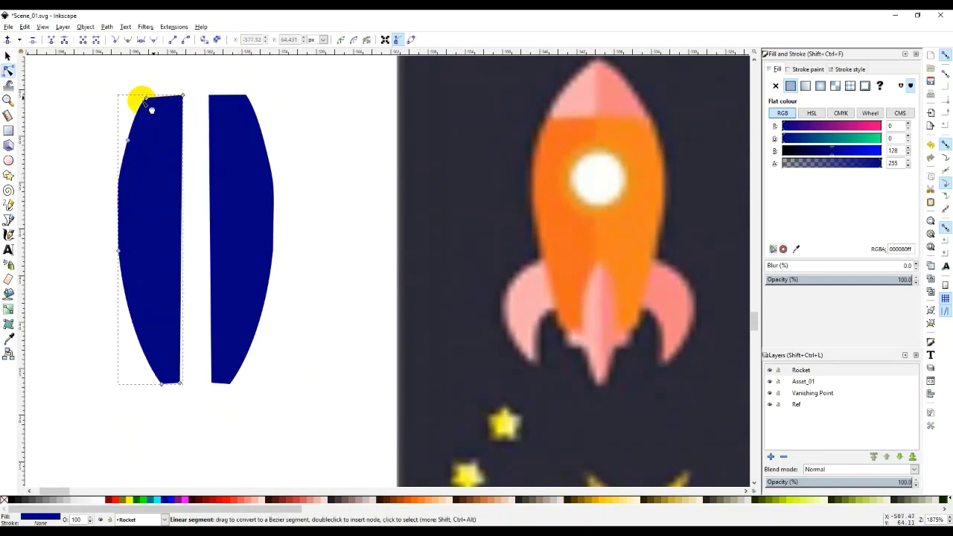
left_click_drag(144, 96, 147, 95)
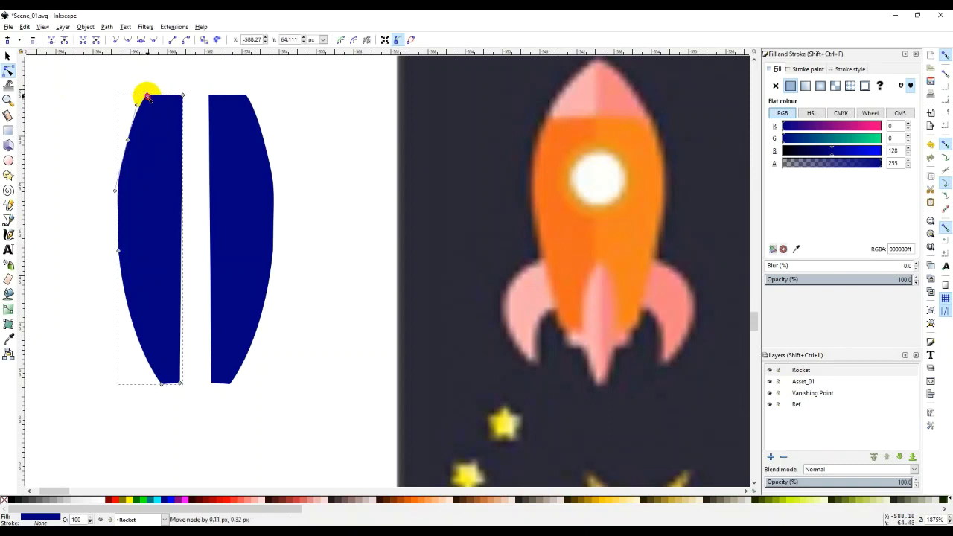
left_click(8, 56)
left_click(94, 229)
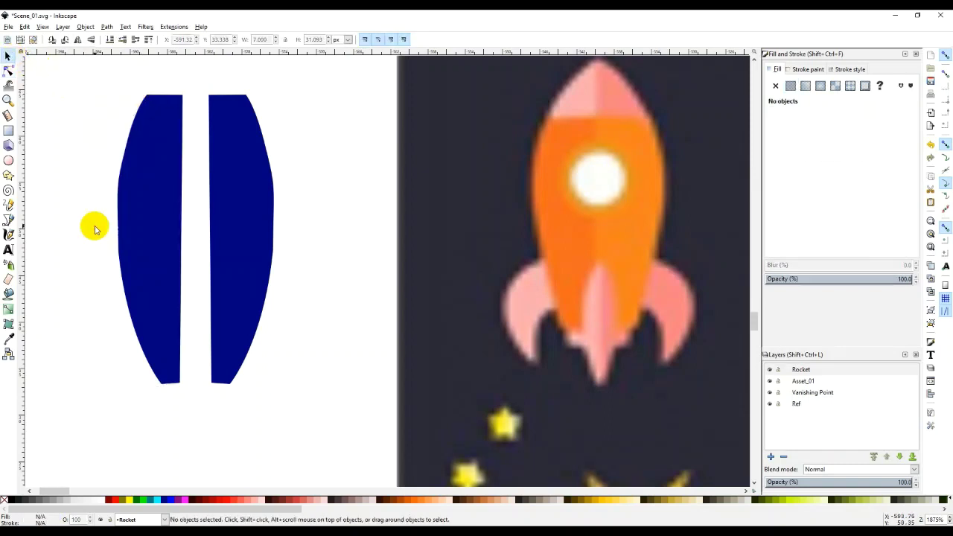
left_click_drag(127, 225, 157, 219)
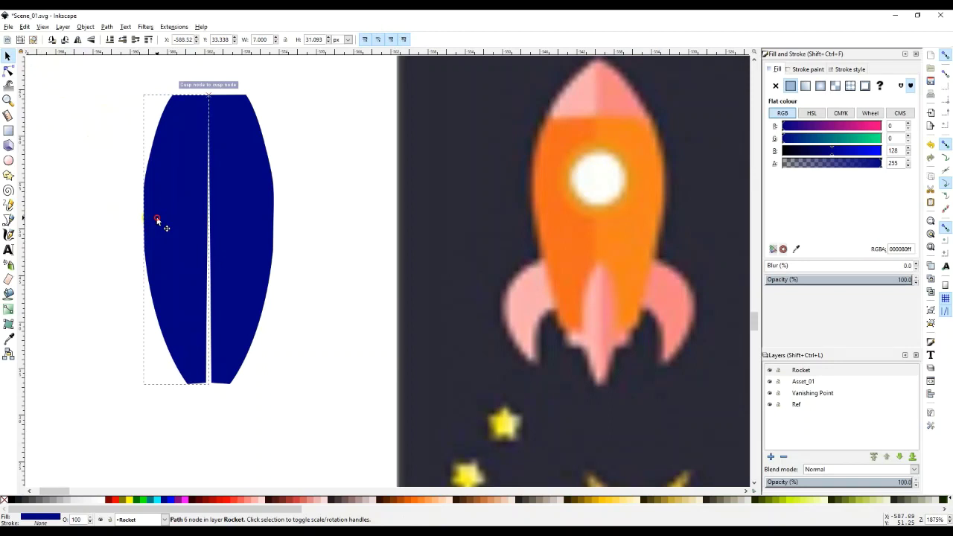
Snap the left half's inner bottom node to the right half's inner bottom node to close the gap along the seam
left_click(8, 69)
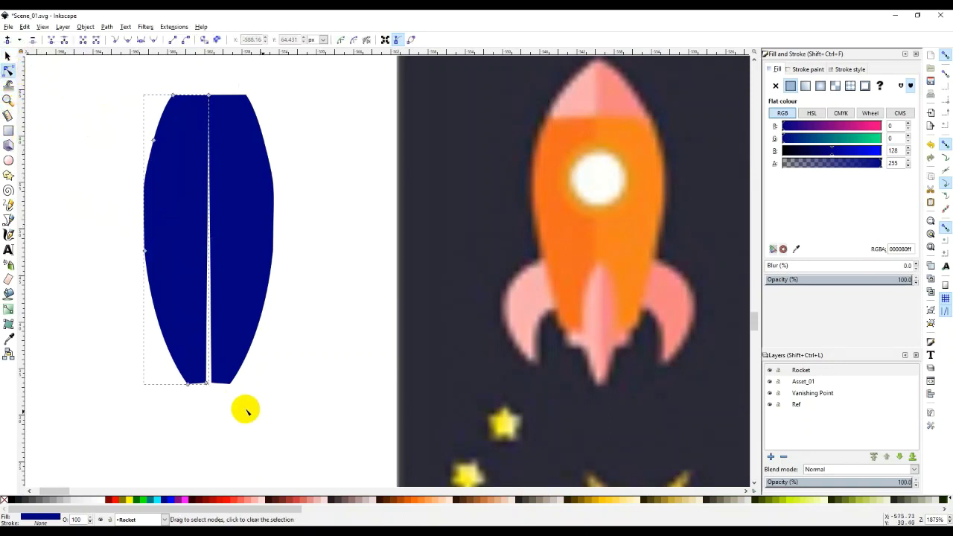
left_click_drag(207, 386, 211, 387)
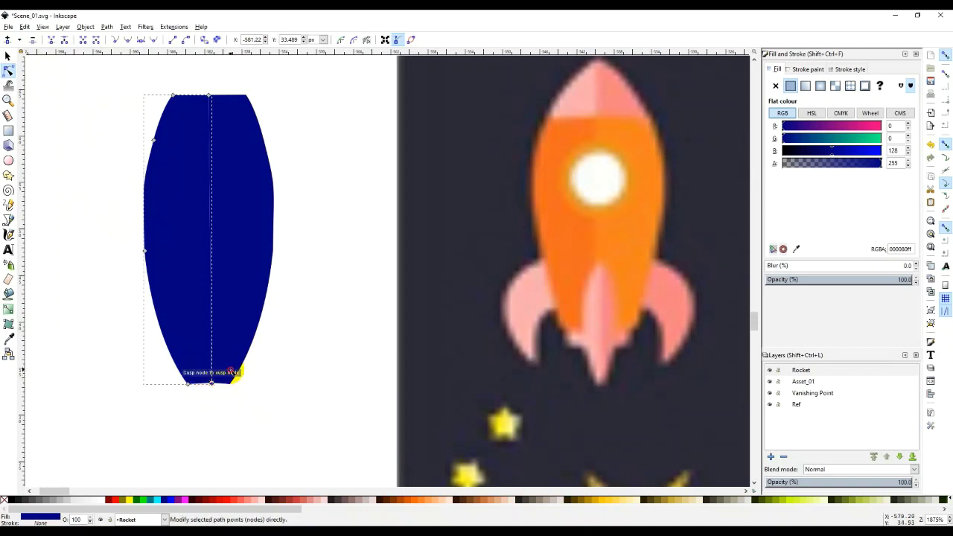
left_click(234, 372)
left_click_drag(212, 386, 213, 389)
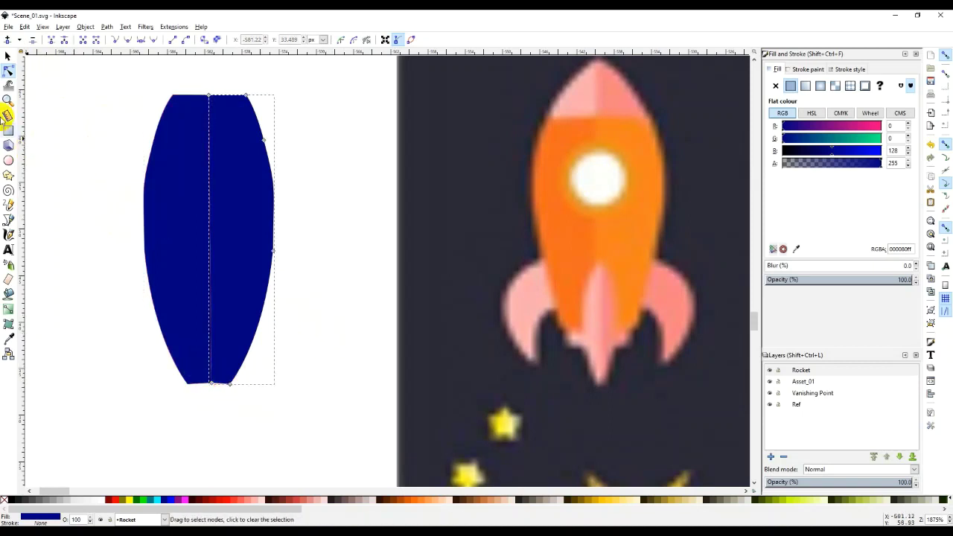
Make the left half's two outer-edge nodes symmetric and shift them slightly outward and upward
left_click(8, 56)
left_click(79, 144)
left_click(161, 182)
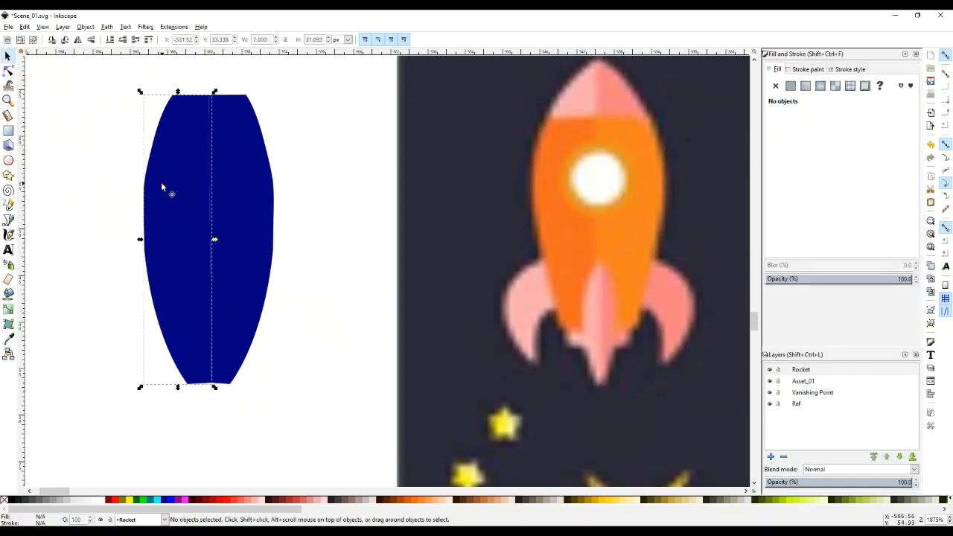
left_click(9, 71)
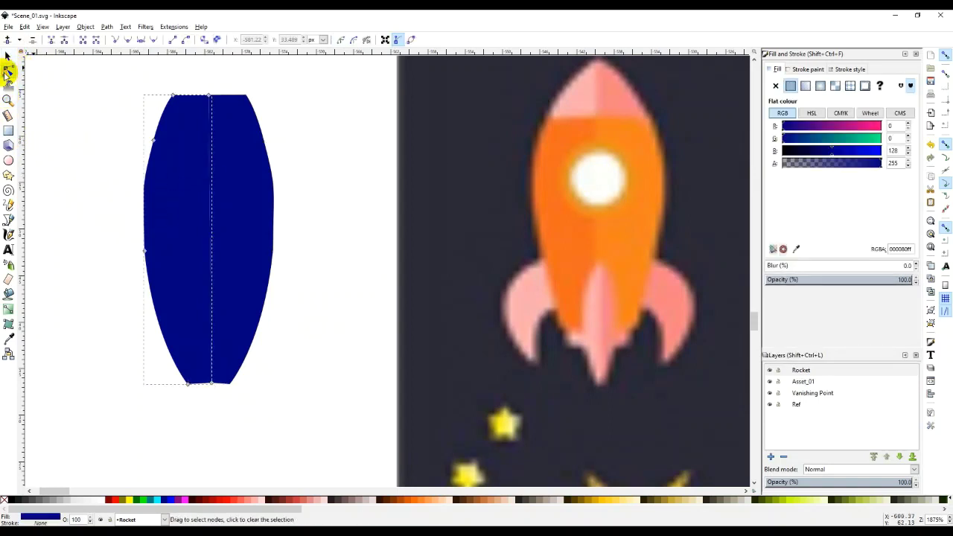
left_click(151, 142)
left_click(145, 251, "shift")
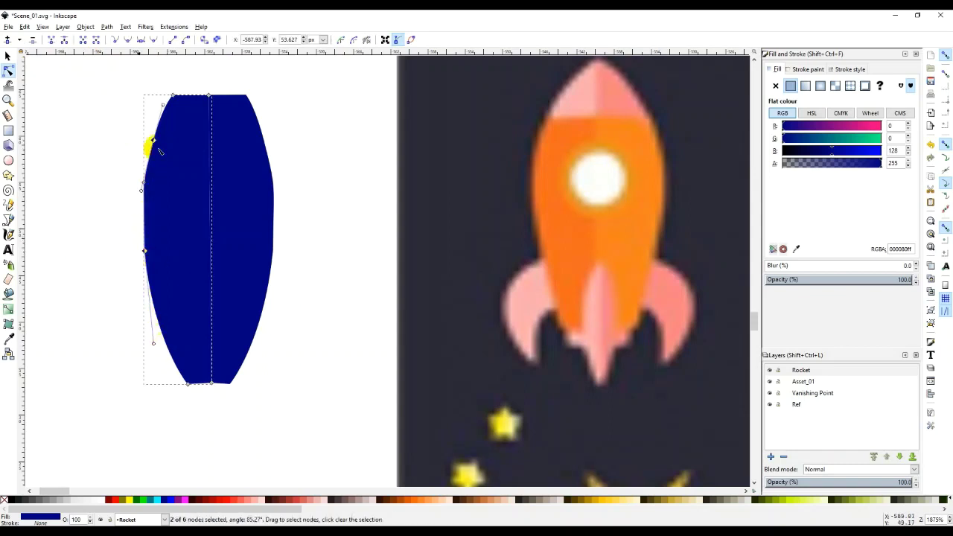
left_click(142, 41)
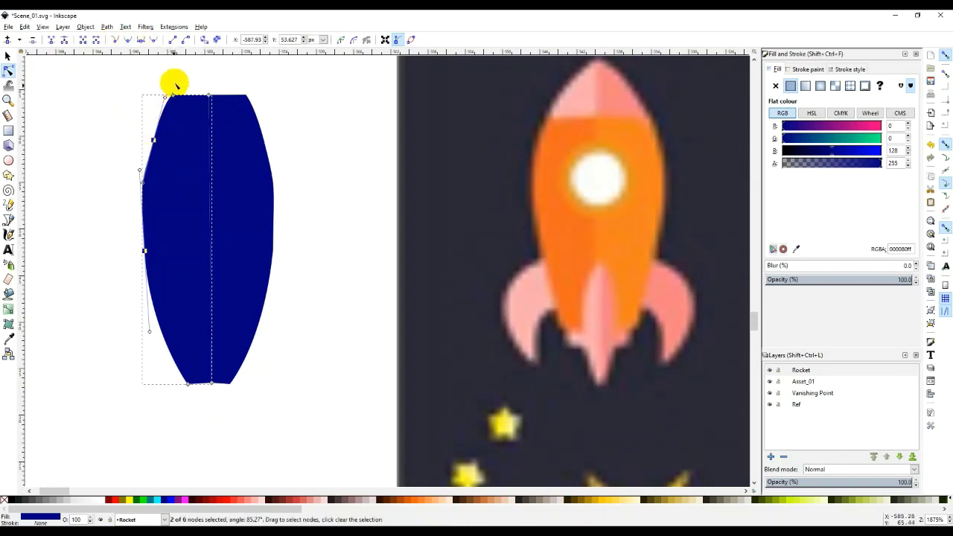
mouse_move(156, 117)
left_mouse_down()
mouse_move(149, 139)
mouse_move(146, 127)
mouse_move(173, 112)
left_mouse_up()
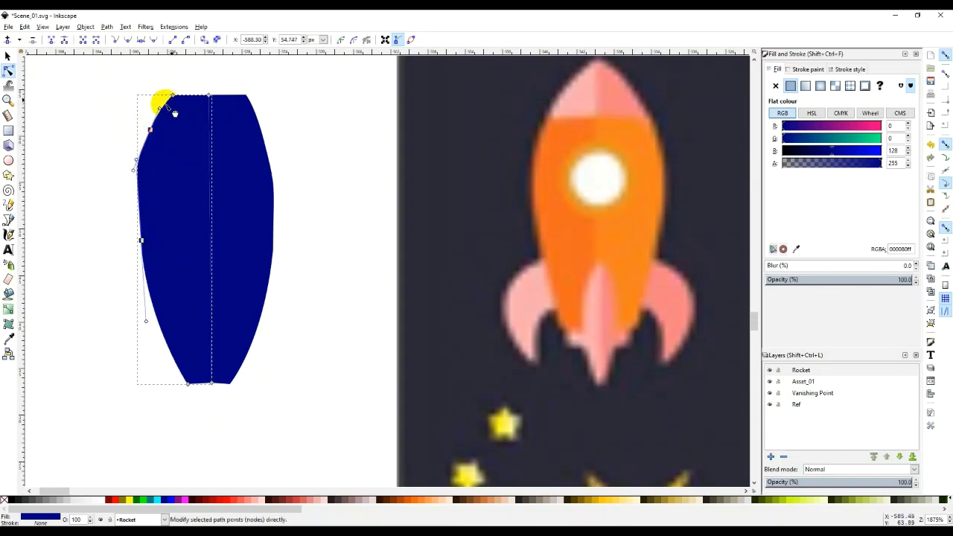
Delete the lower outer-edge node from both the left and right halves to smooth the rocket body's sides
left_click(141, 239)
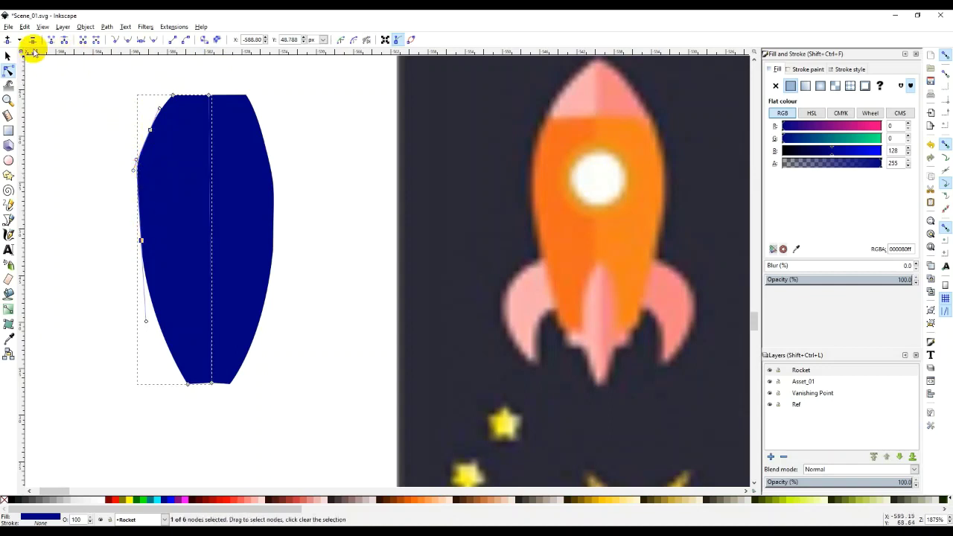
left_click(33, 40)
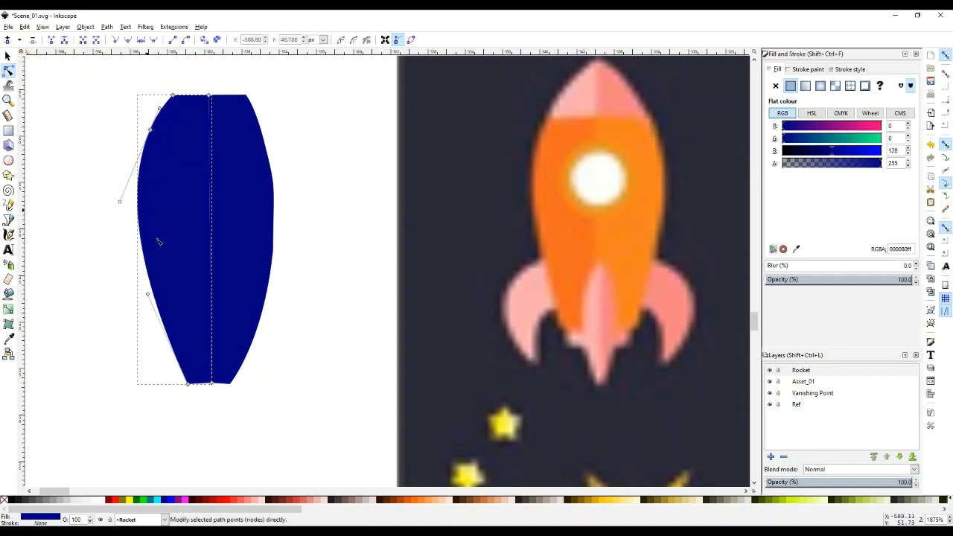
left_click(254, 276)
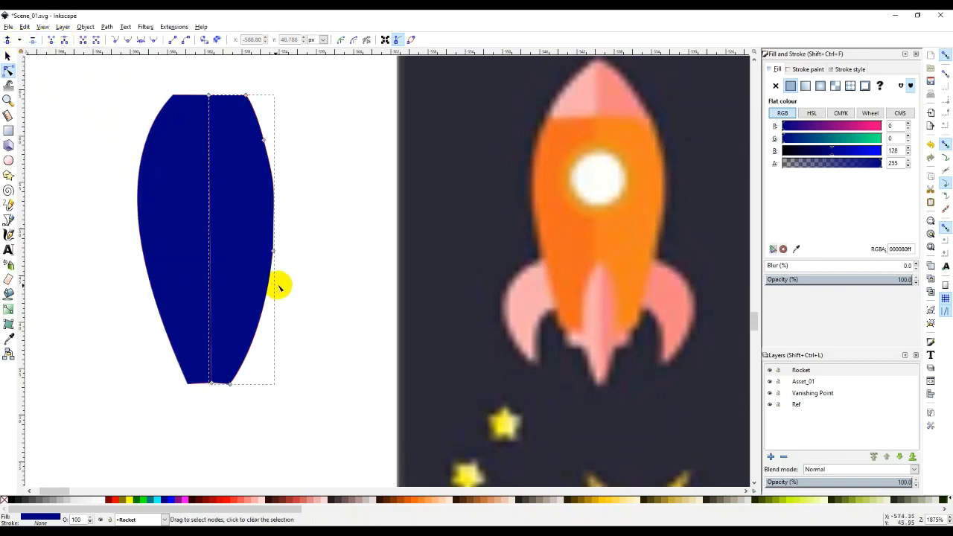
left_click(273, 251)
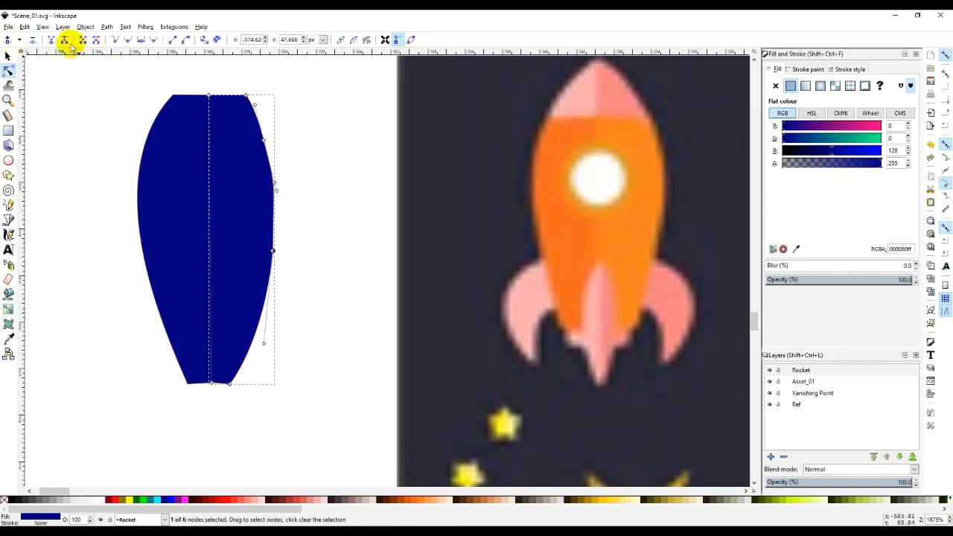
left_click(32, 39)
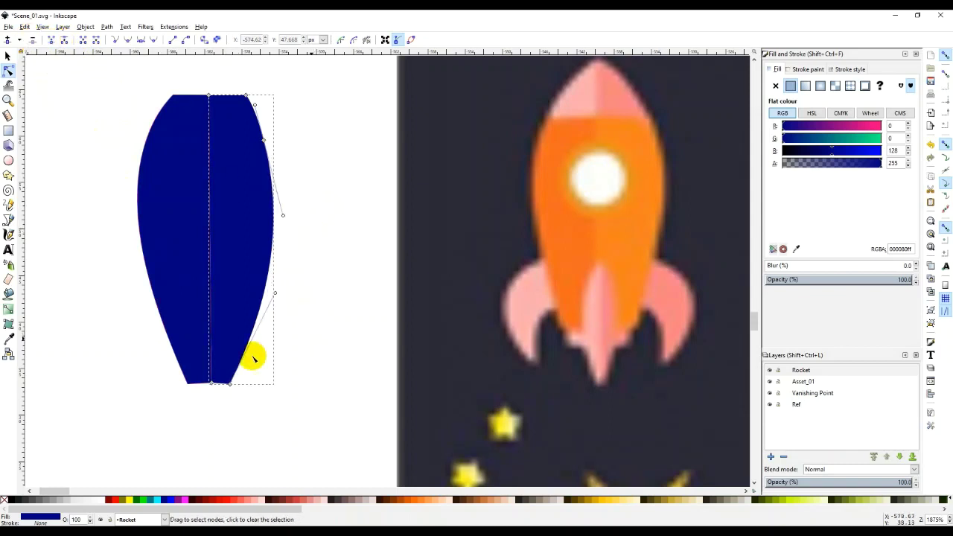
left_click(299, 194)
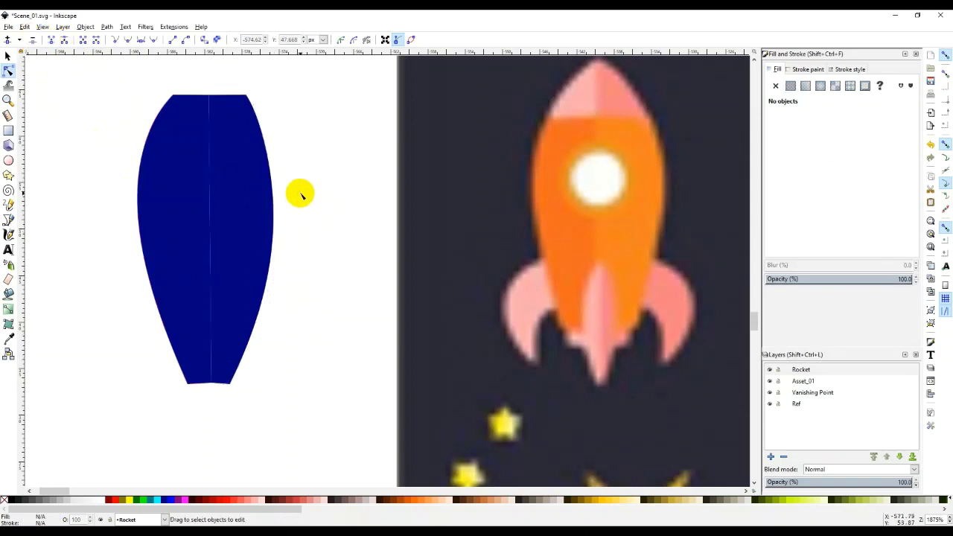
Bulge the right half's outer edge with its upper node's lower handle and align its inner bottom node with the seam
left_click(273, 219)
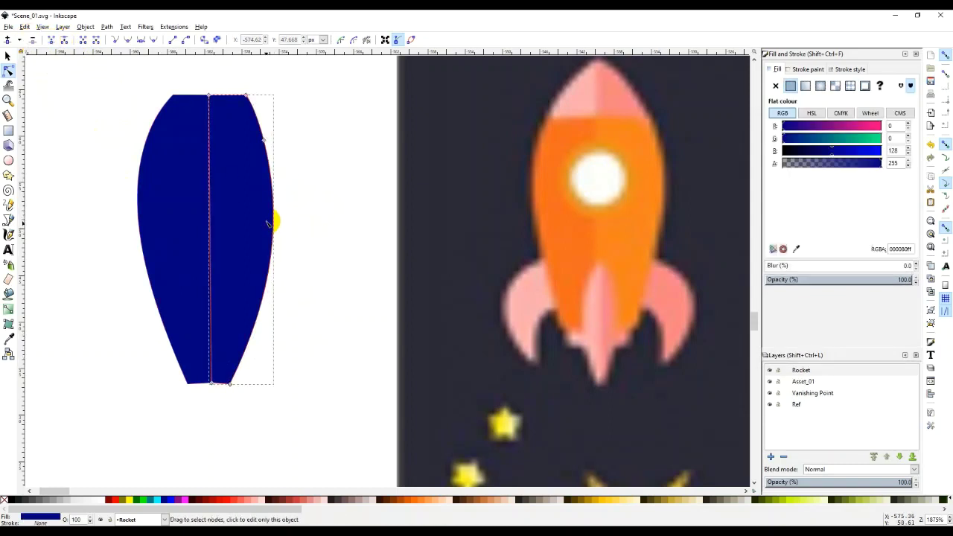
left_click(264, 139)
left_click(140, 41)
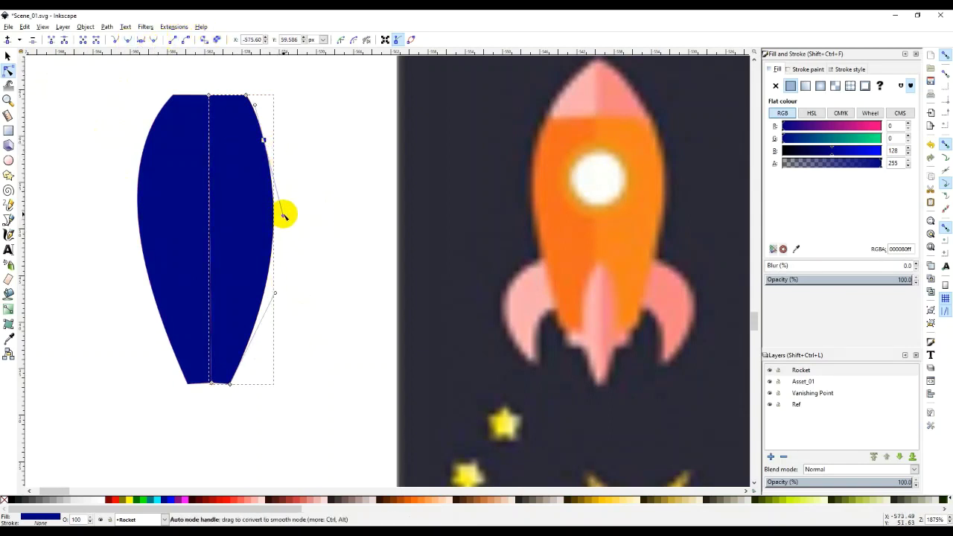
left_click_drag(283, 217, 290, 216)
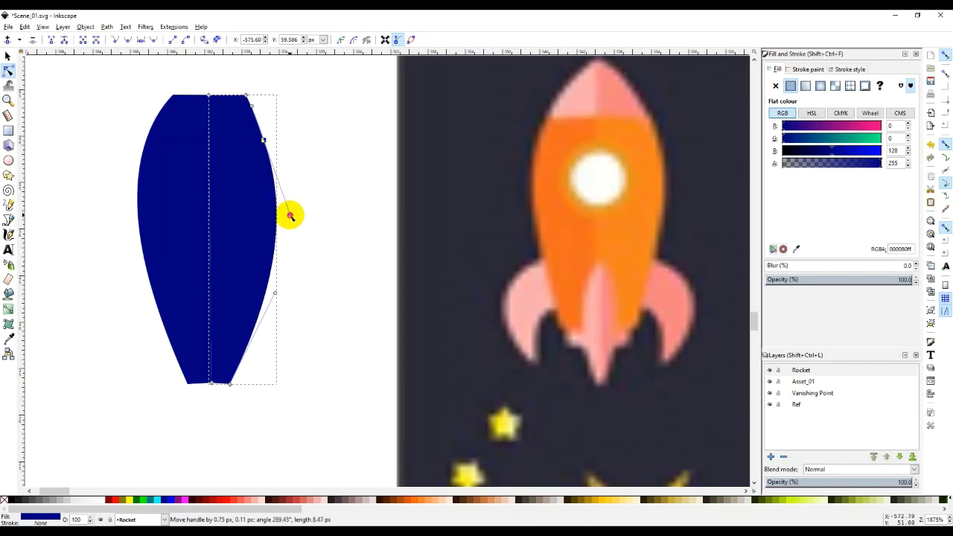
left_click(313, 266)
left_click(302, 333)
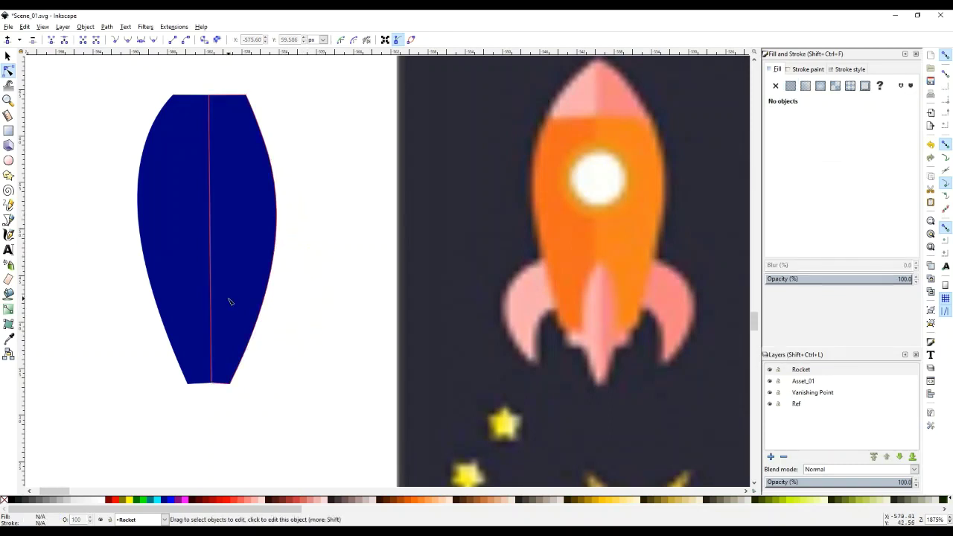
left_click(231, 362)
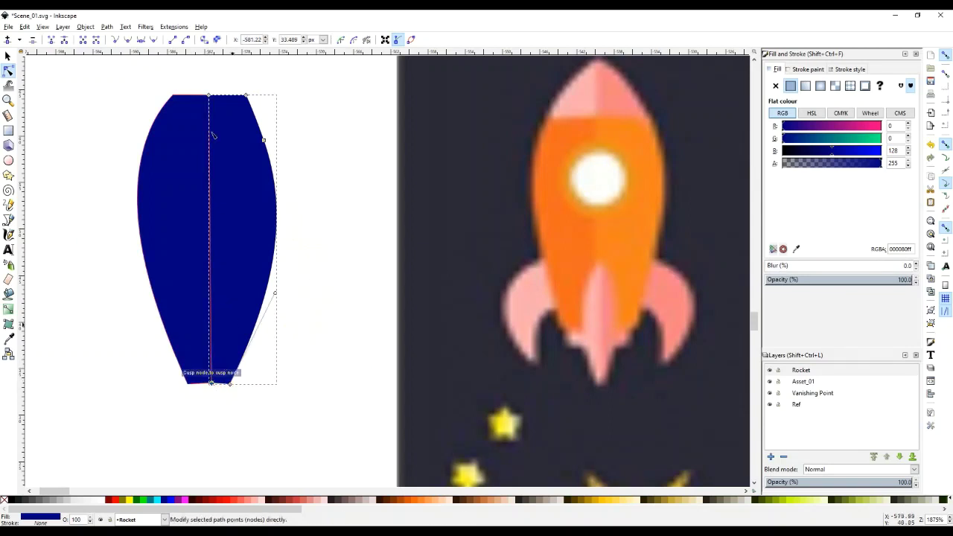
Try moving the right half's inner top node leftward past the seam, and undo that node move
left_click(210, 95)
left_click_drag(208, 96, 197, 95)
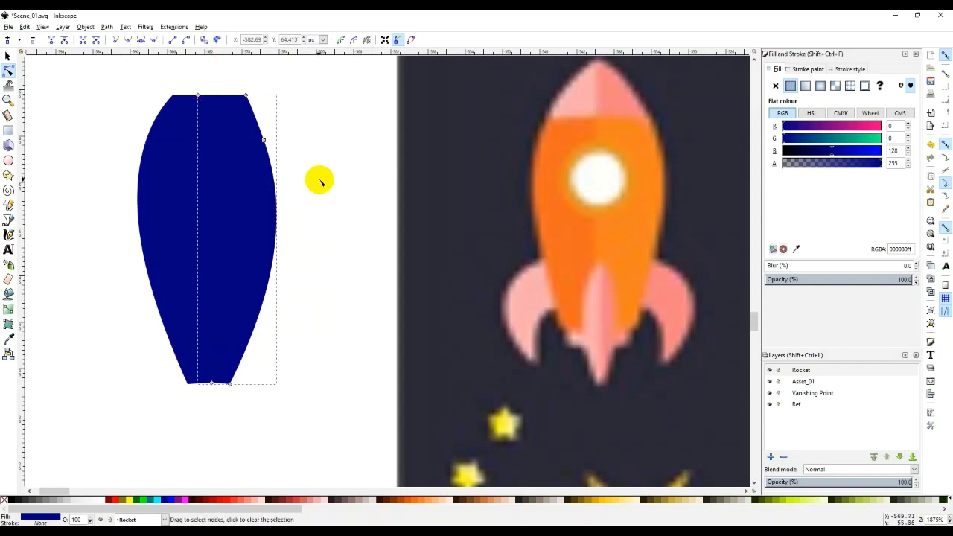
left_click(8, 58)
left_click(72, 113)
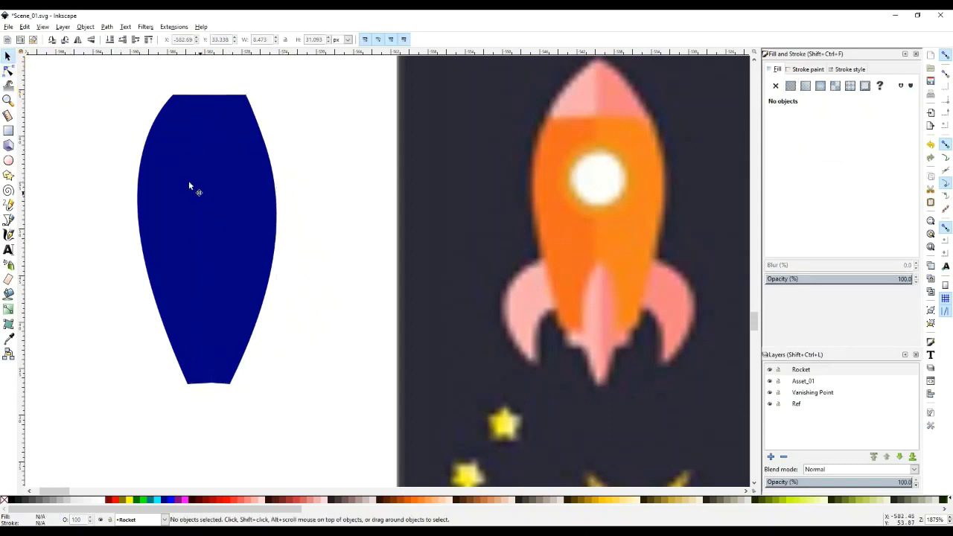
scroll(233, 230, "up", 3)
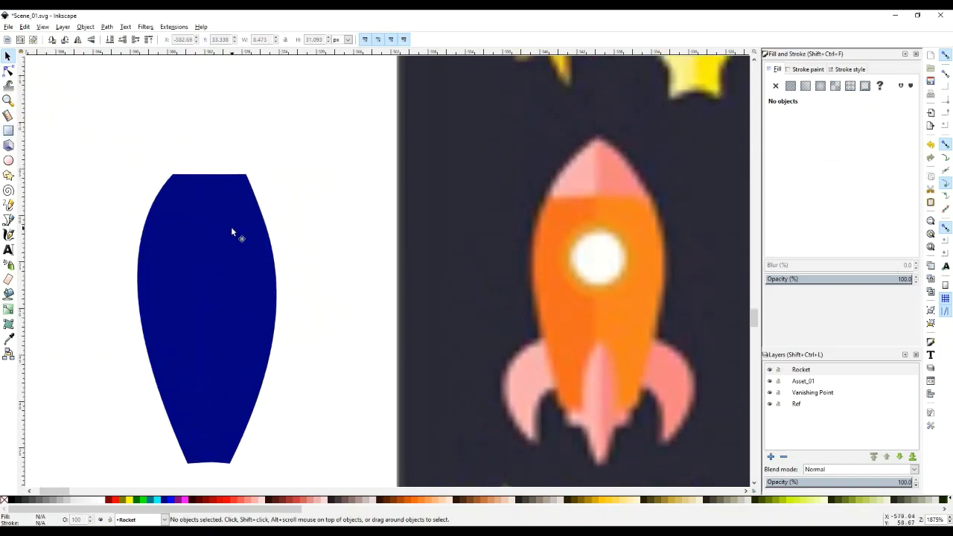
scroll(239, 254, "down", 2)
left_click(246, 254)
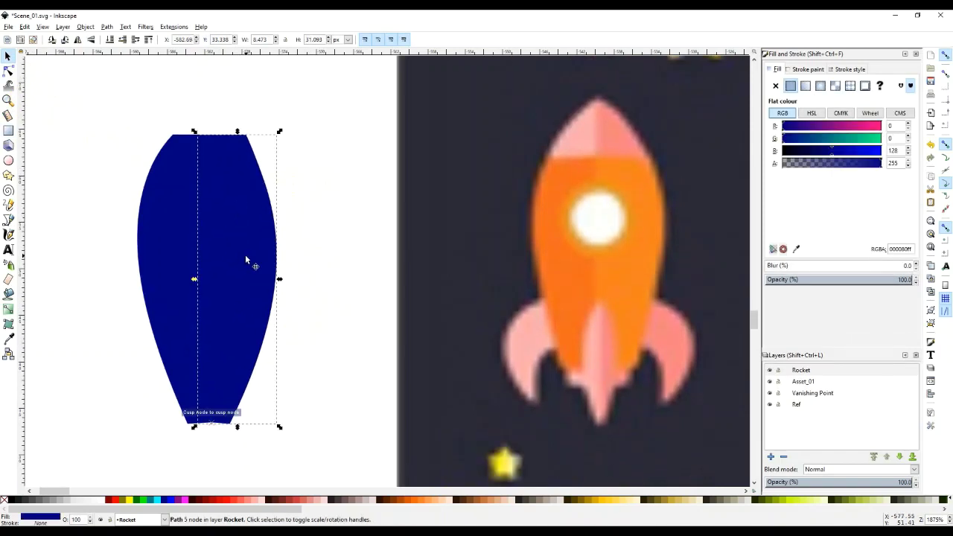
key("ctrl+z")
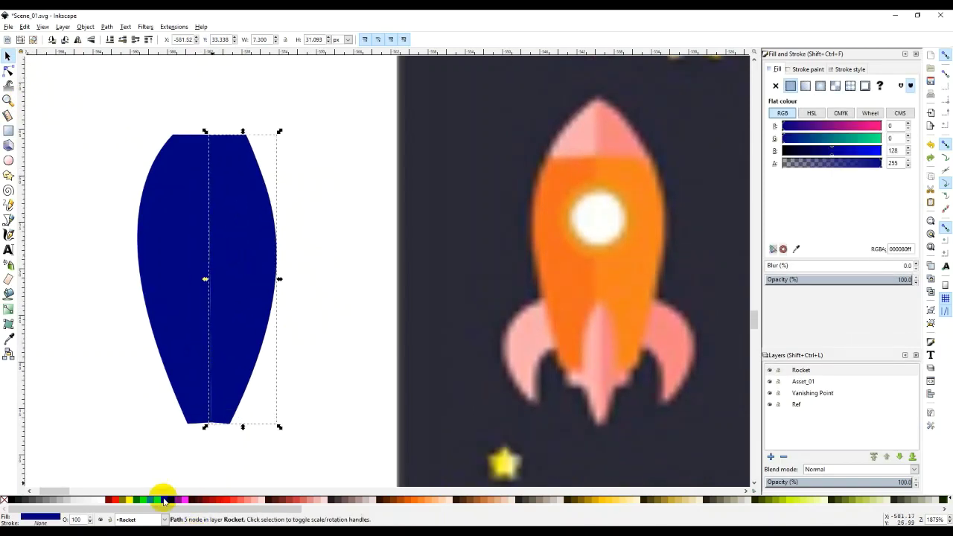
Recolour the rocket body halves, filling the left half with 004680 and the right half with 002c80
left_click(177, 335)
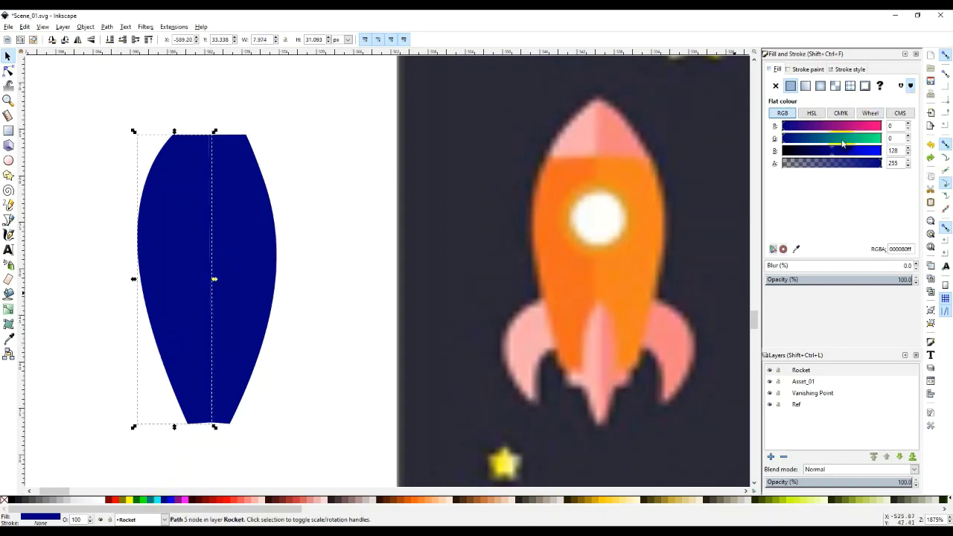
left_click_drag(786, 141, 811, 144)
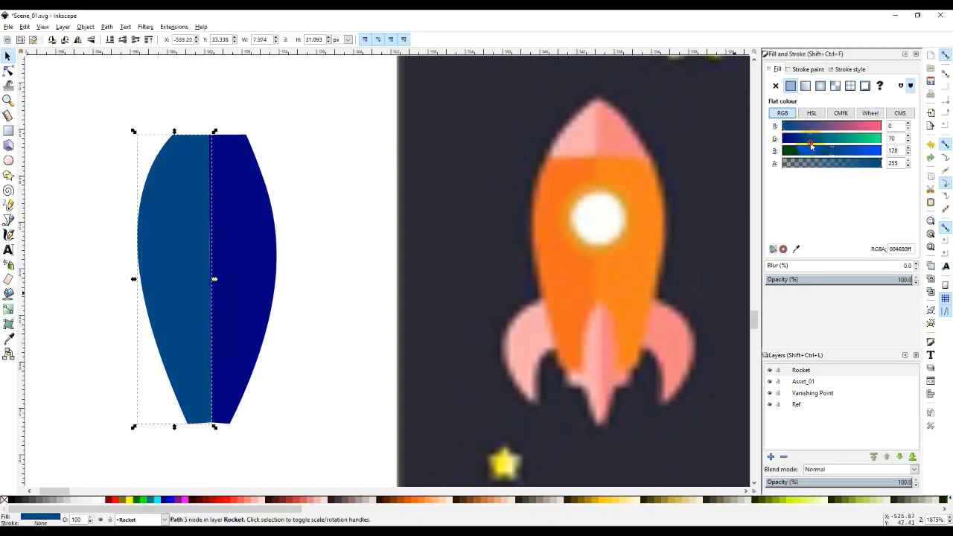
left_click(228, 236)
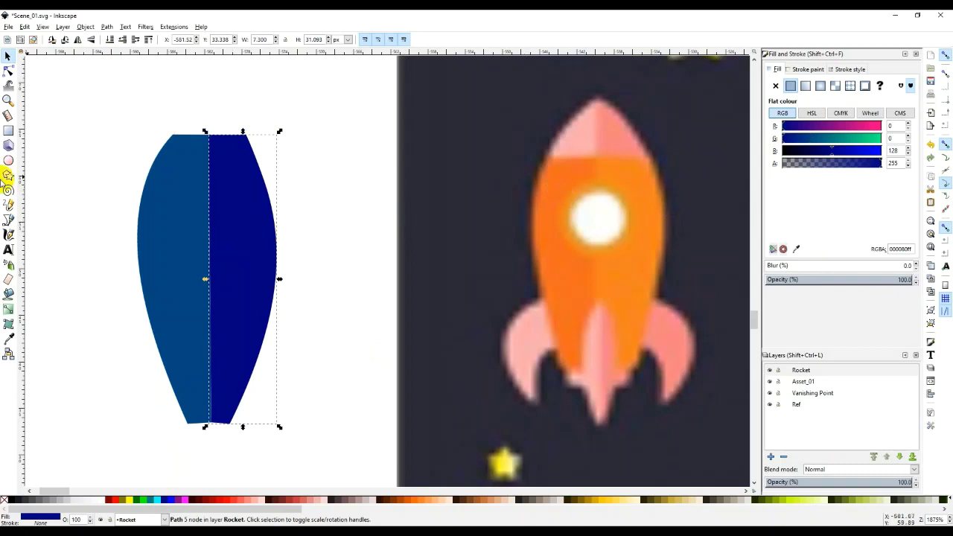
left_click(8, 339)
left_click(174, 278)
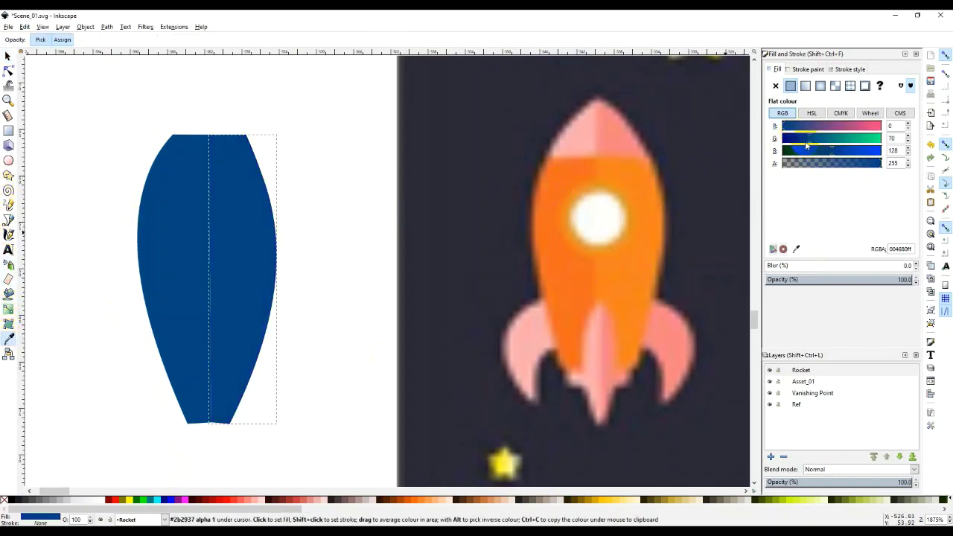
left_click_drag(806, 145, 801, 143)
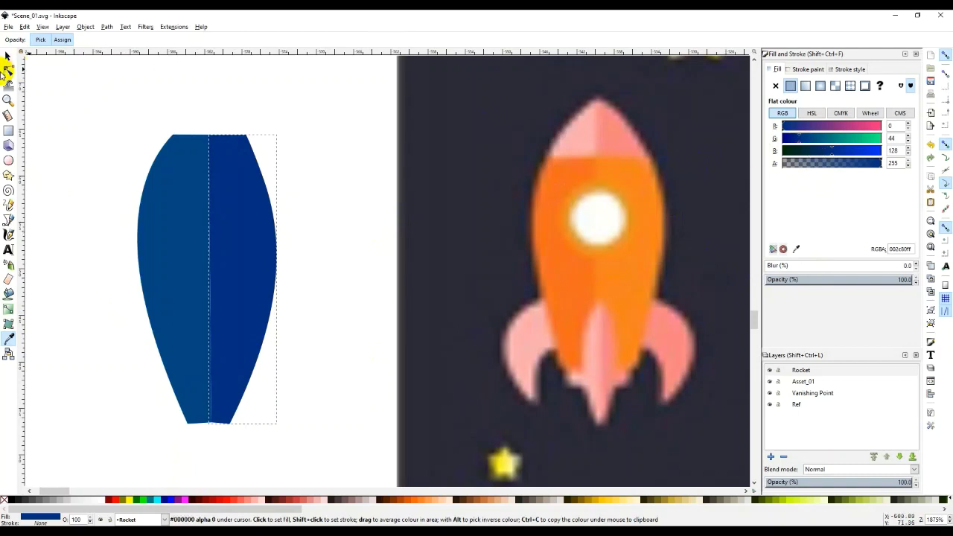
left_click(7, 58)
left_click(70, 137)
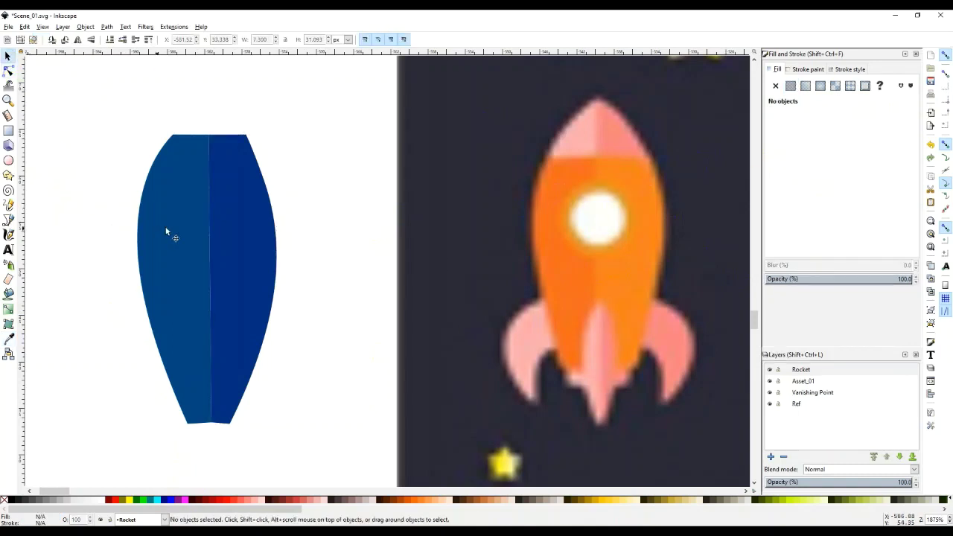
Try nudging the whole right half leftward over the left half, and move it back
left_click(222, 225)
key("Left")
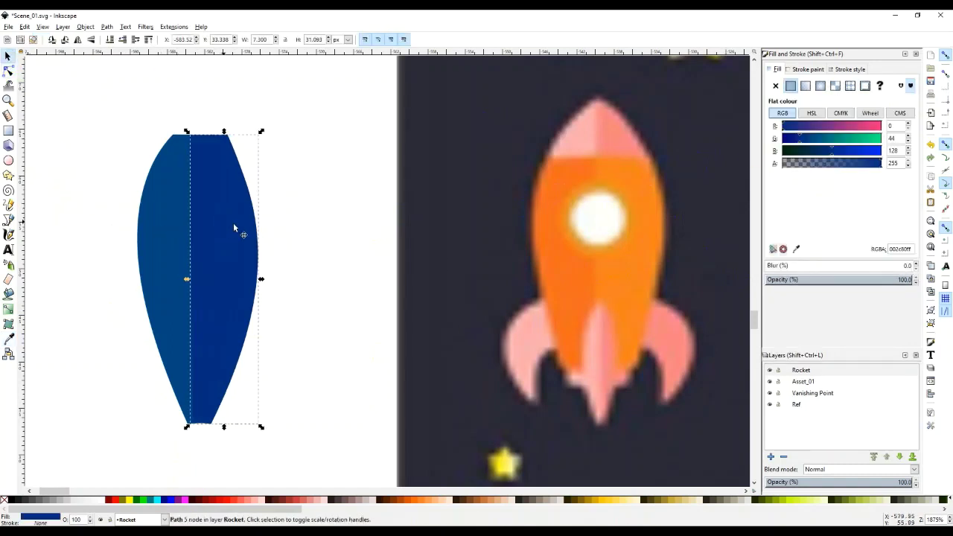
key("Right")
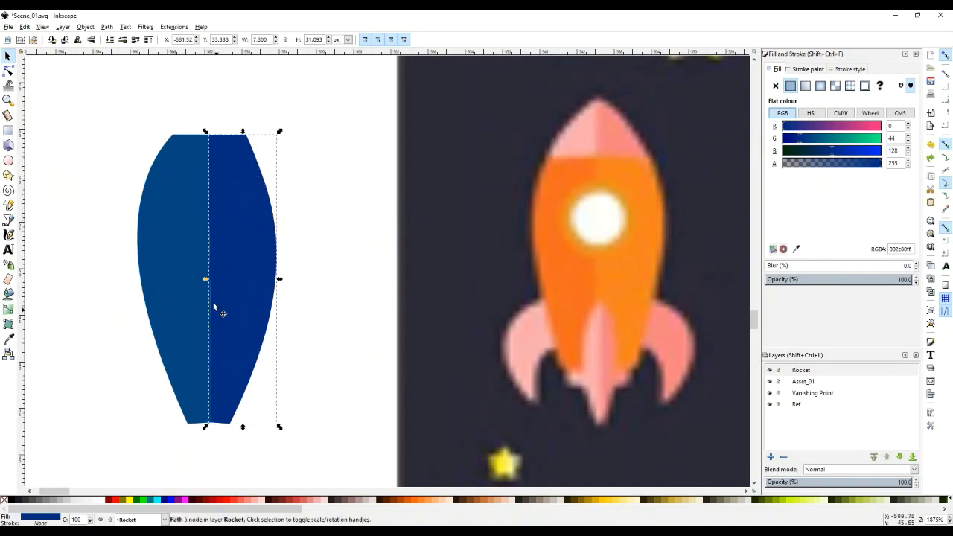
left_click_drag(206, 280, 202, 283)
Shift the right half's two inner seam nodes slightly leftward so that it overlaps the left half
left_click(8, 70)
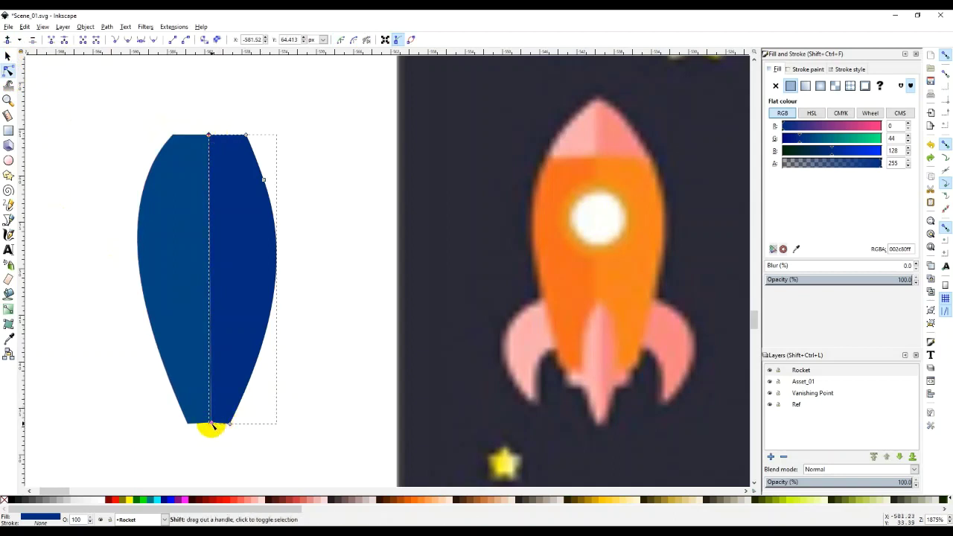
key("Left")
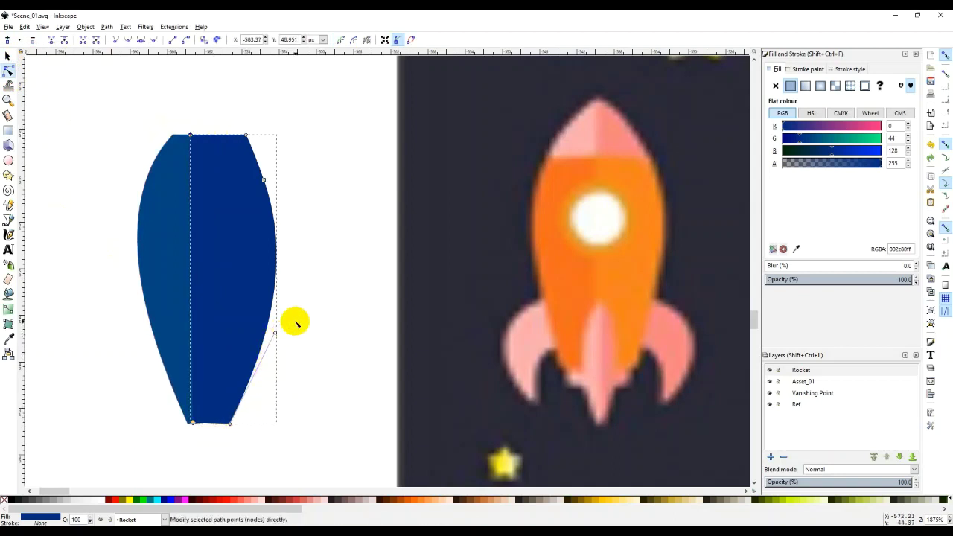
left_click_drag(189, 424, 206, 425)
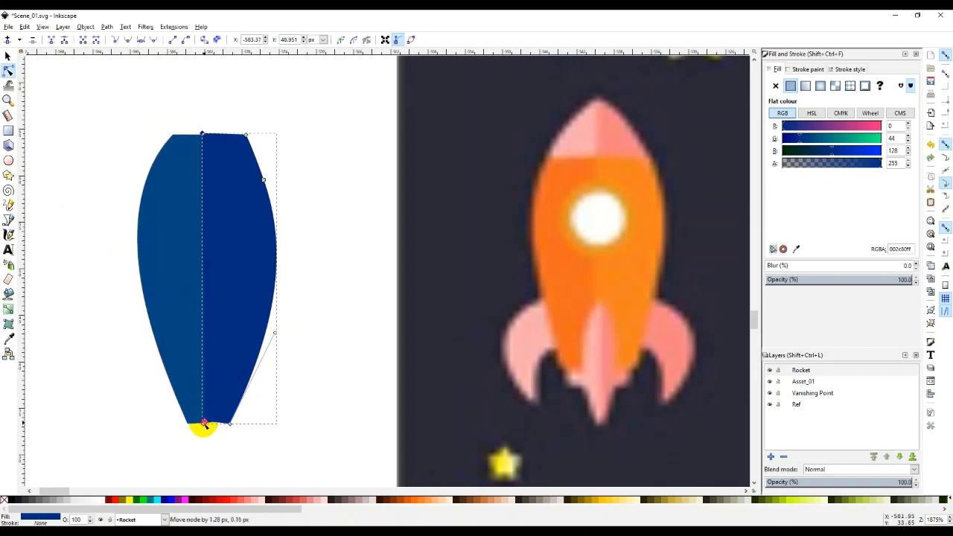
left_click(326, 407)
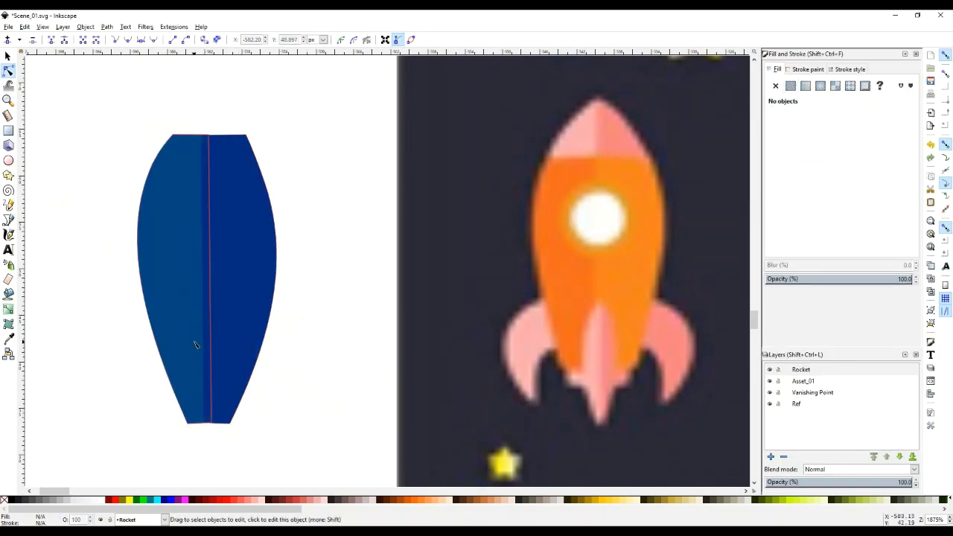
left_click(121, 329)
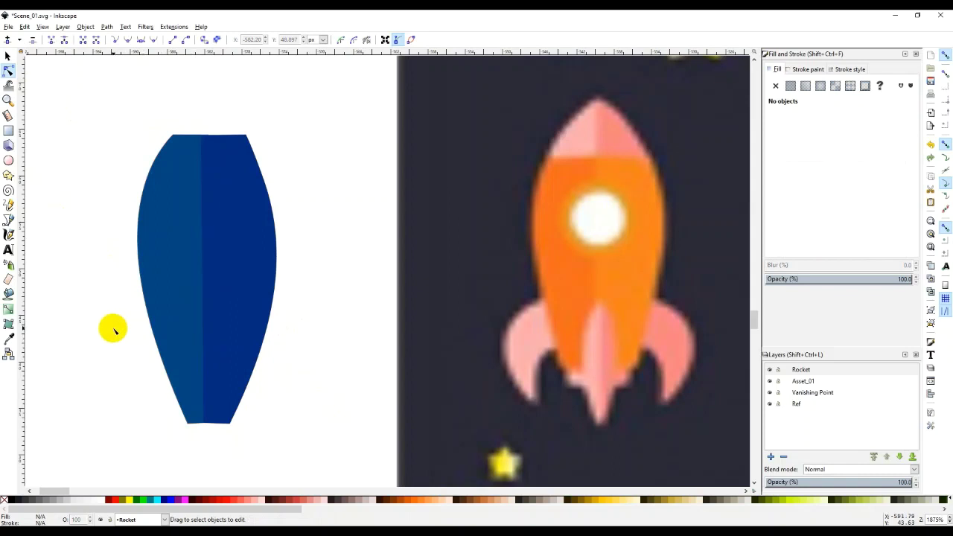
Draw a closed Bezier nose cone with a rounded tip and curved base between the rocket body's two upper outer corners
left_click(10, 236)
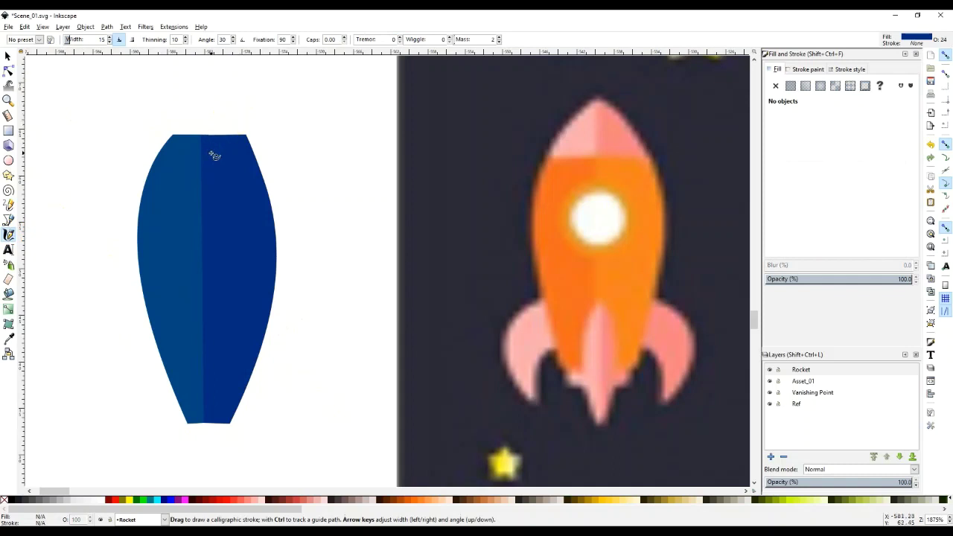
left_click(172, 134)
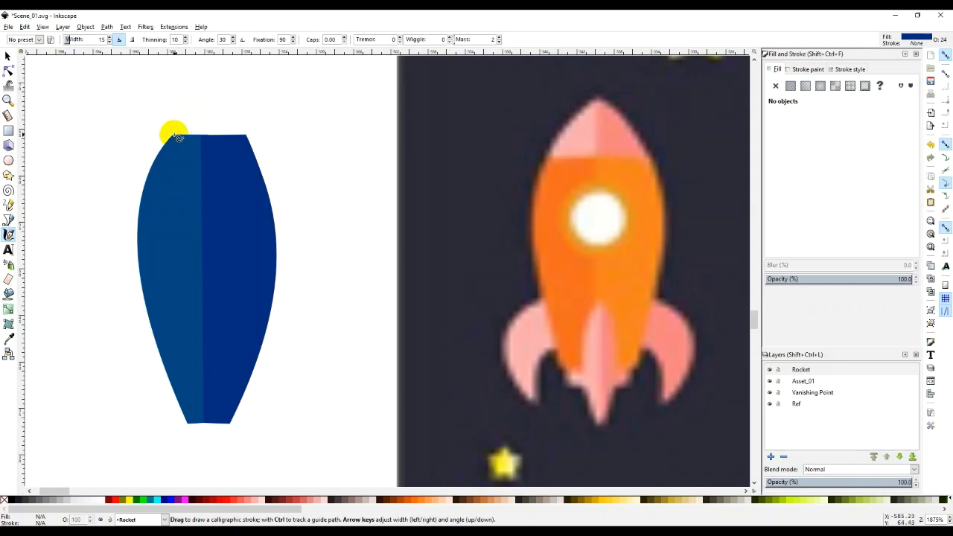
left_click(9, 220)
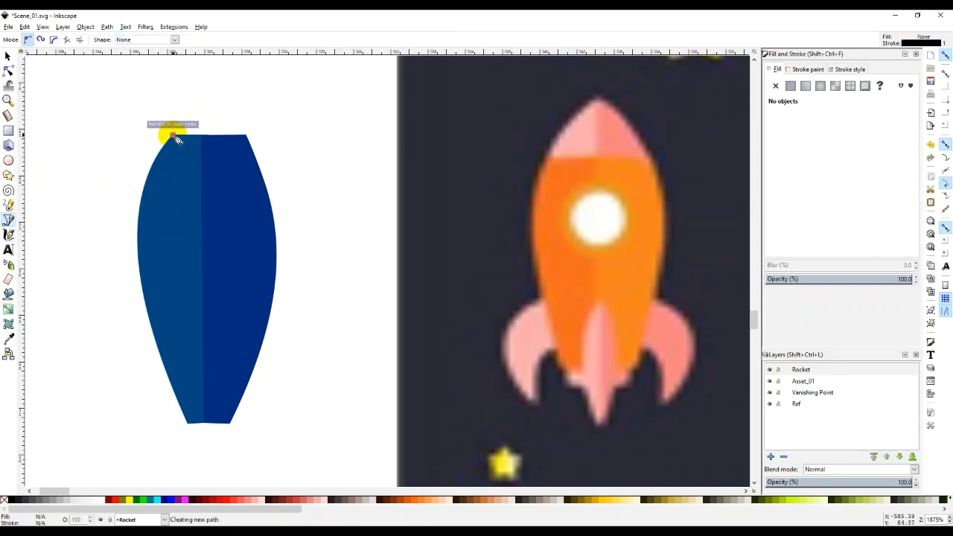
left_click_drag(173, 135, 213, 88)
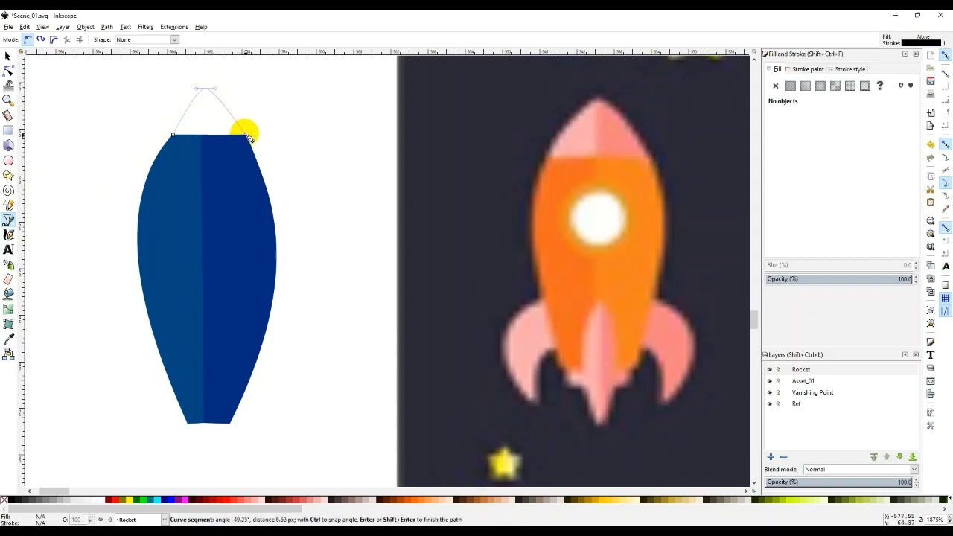
left_click(246, 136)
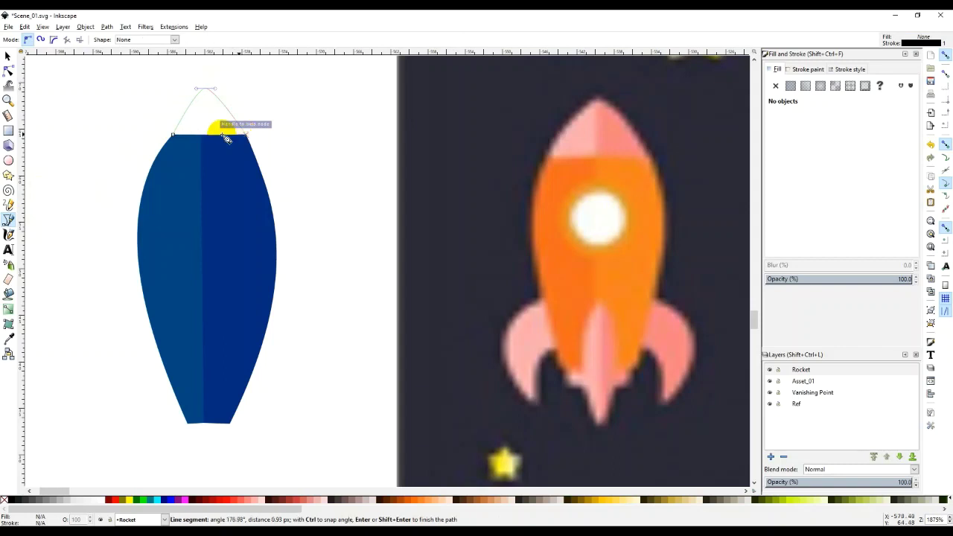
left_click_drag(172, 136, 143, 125)
right_click(143, 125)
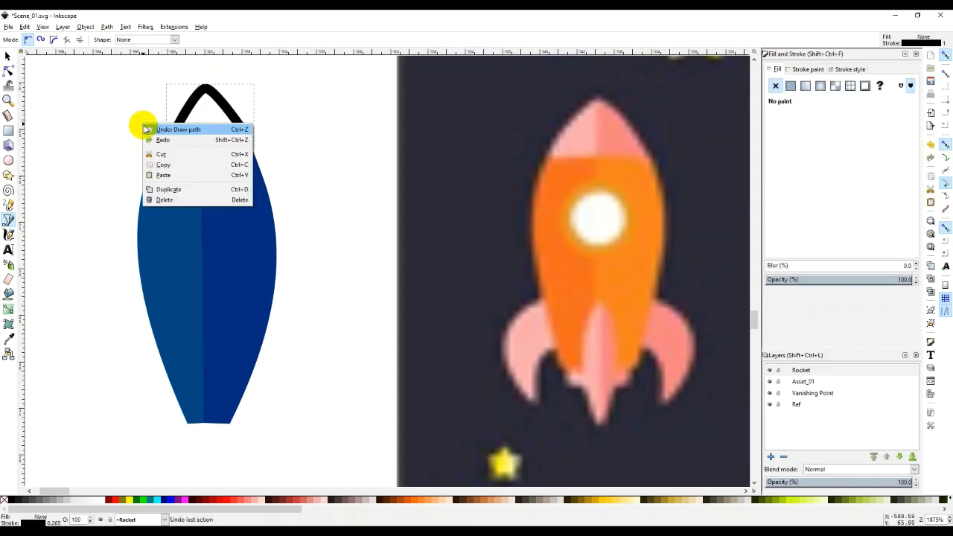
left_click(104, 217)
Remove the nose cone's stroke and fill it with purple 800080
right_click(40, 519)
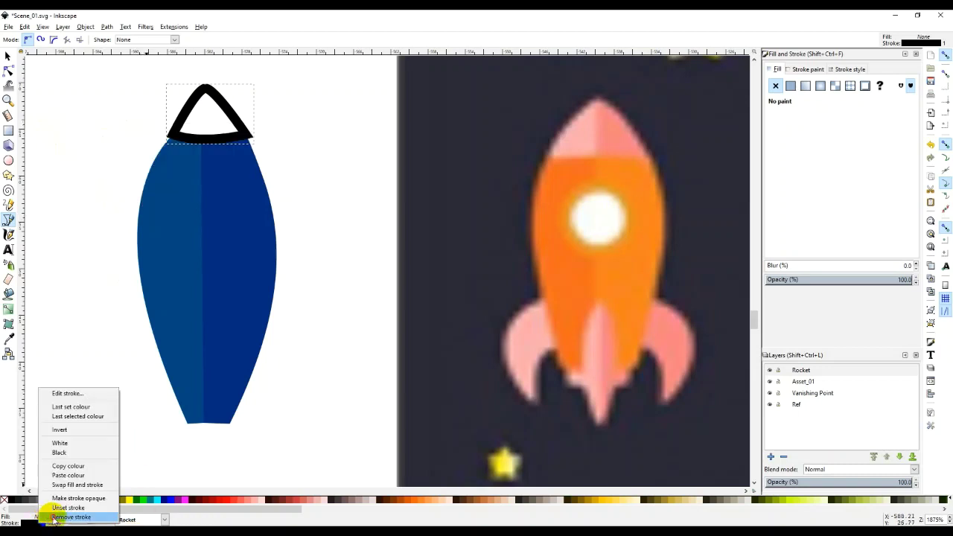
left_click(52, 514)
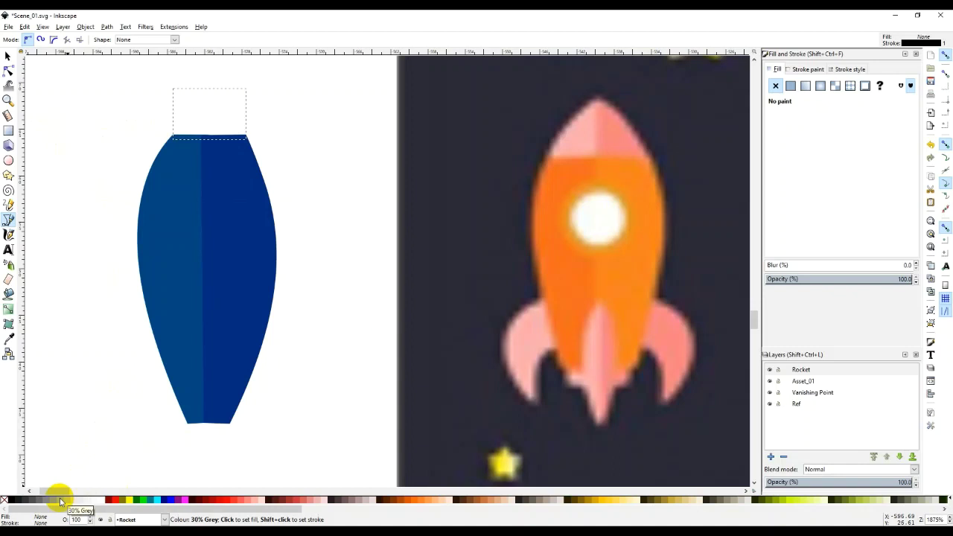
left_click(181, 501)
left_click(8, 56)
left_click(79, 147)
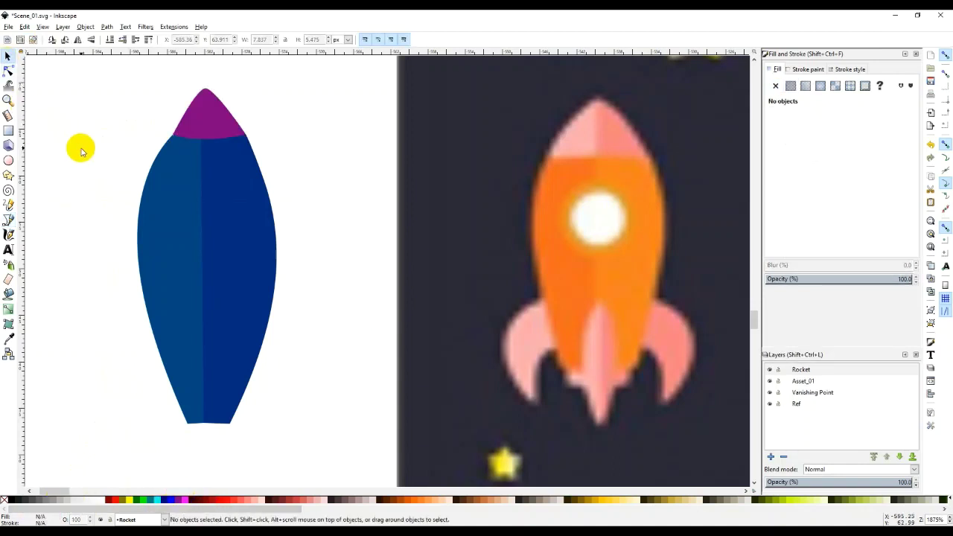
Change the nose cone's fill to 50% Grey
left_click(196, 123)
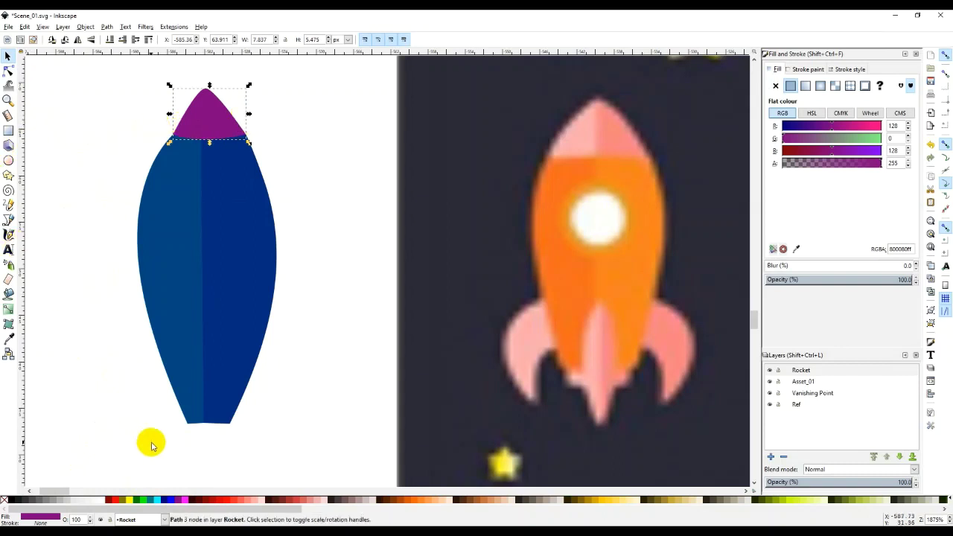
left_click(57, 500)
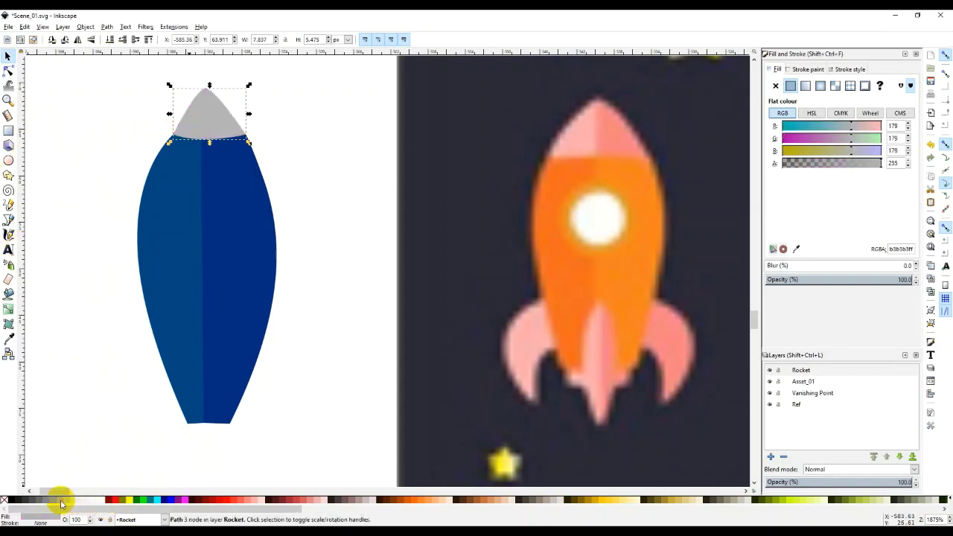
left_click(47, 499)
left_click(47, 500)
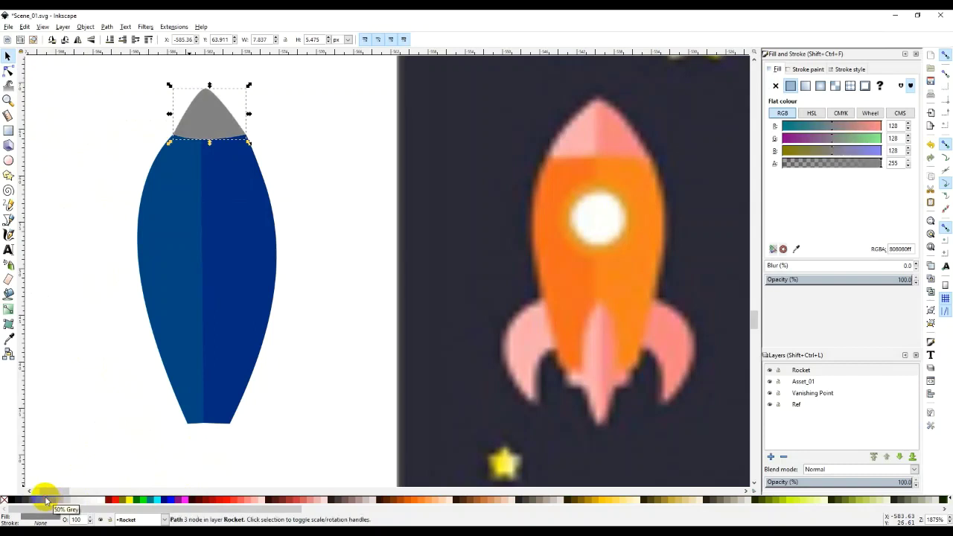
left_click(102, 313)
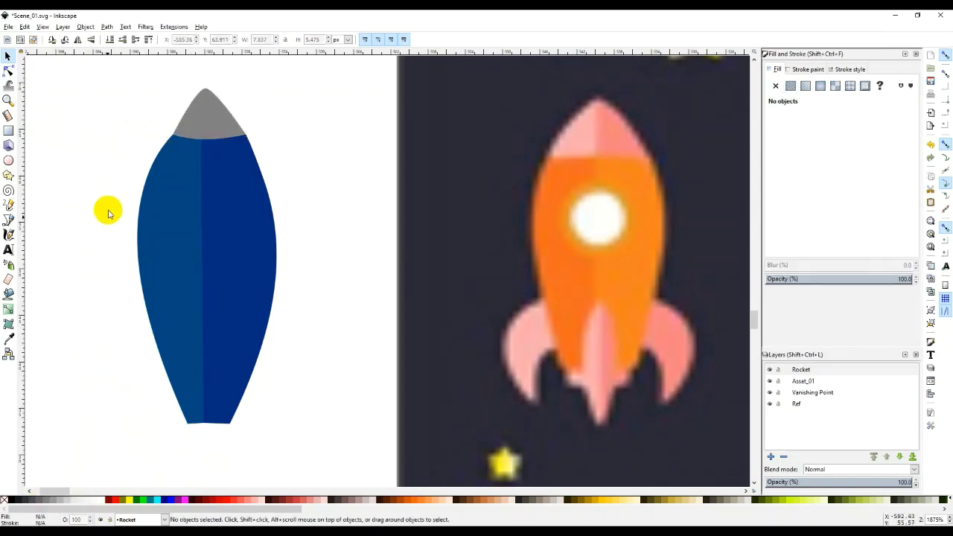
left_click(151, 161)
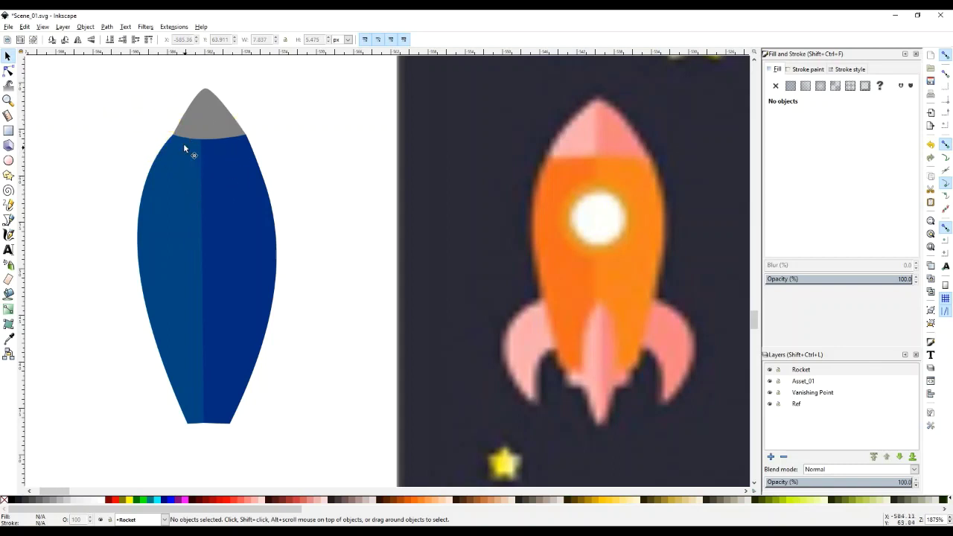
Delete the nose cone and both halves of the rocket body
left_click(202, 116)
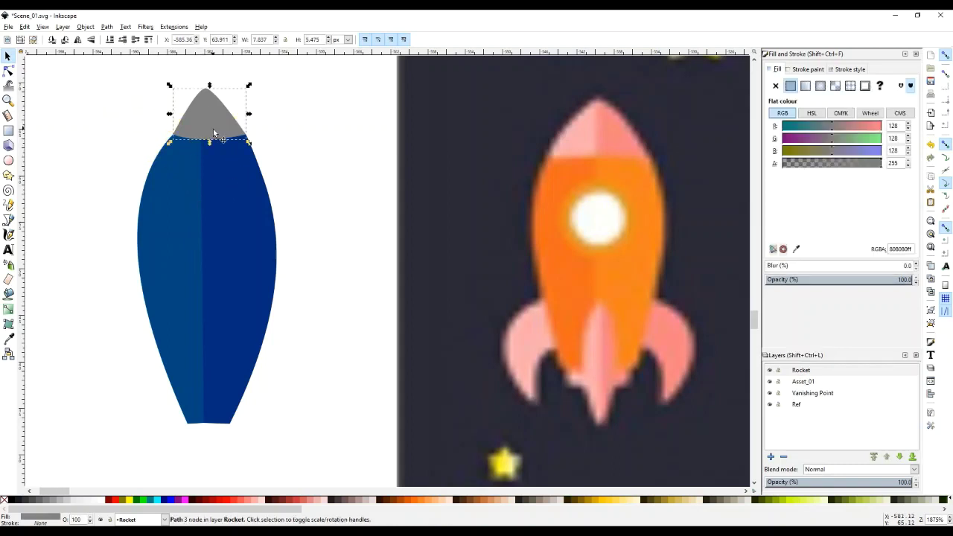
key("Delete")
left_click(174, 251)
key("Delete")
key("Delete")
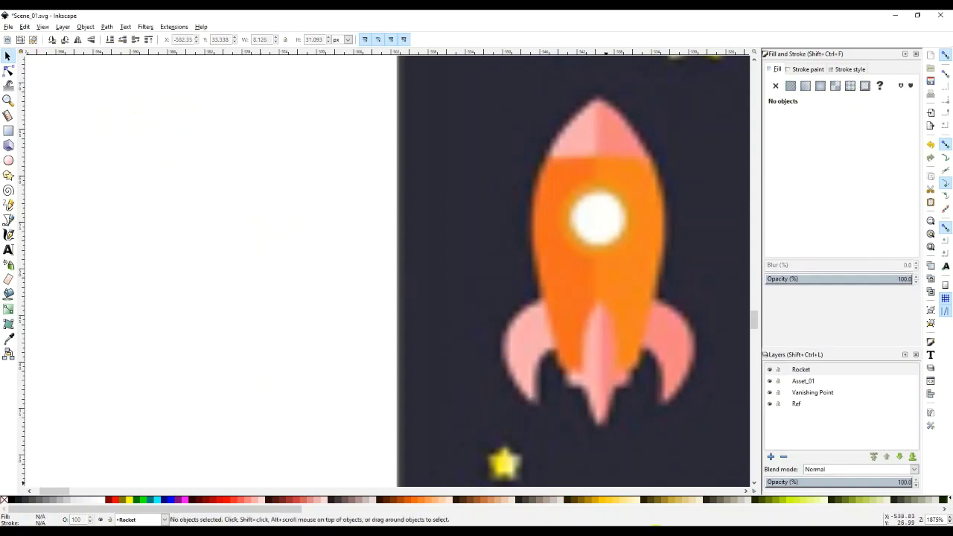
right_click(512, 408)
left_click_drag(513, 409, 326, 362)
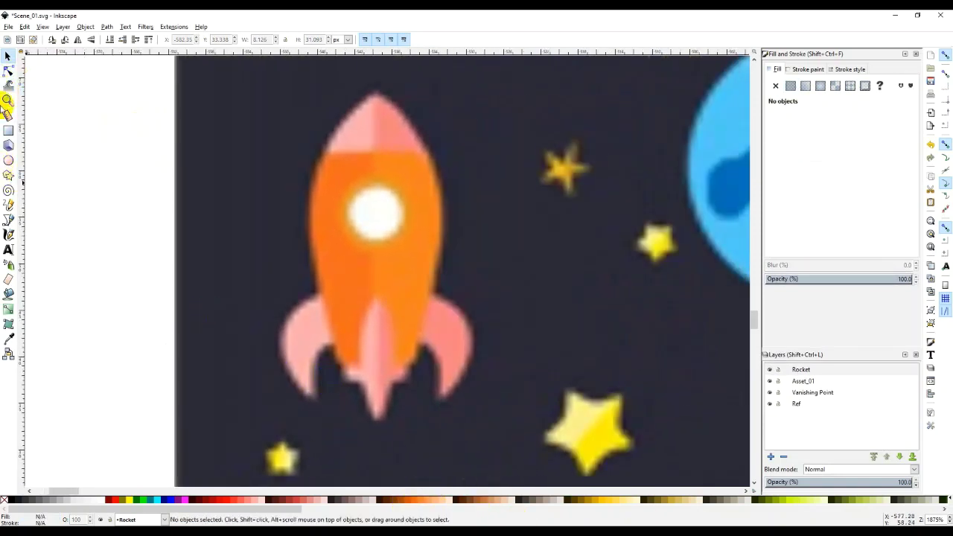
Trace the left half of the rocket body as a closed Bezier path about 7 by 23.4 px, with a curved outer edge
left_click(8, 219)
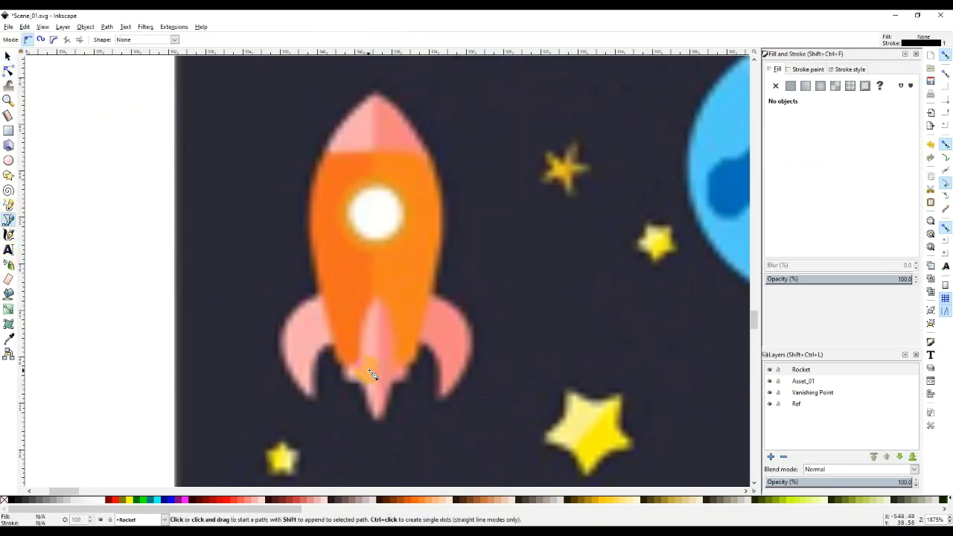
left_click(375, 369)
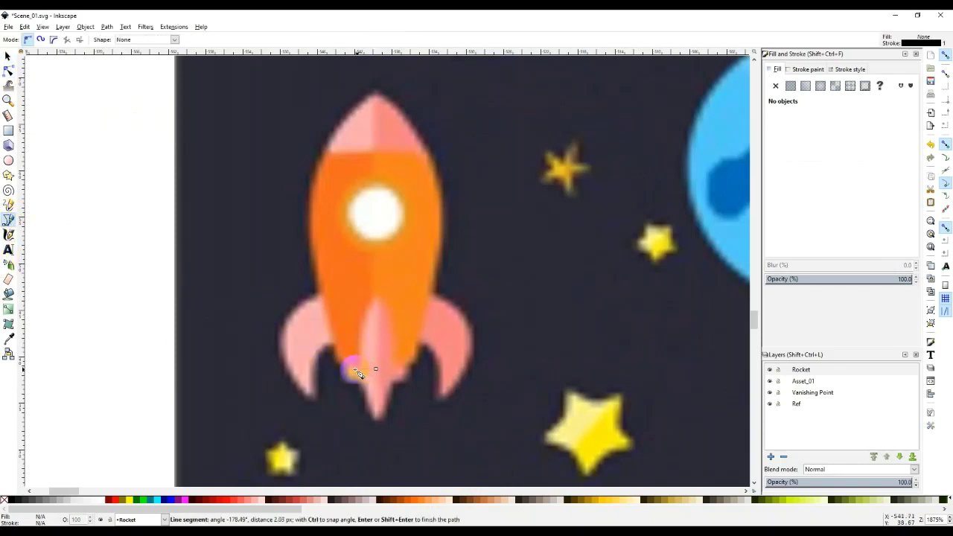
left_click_drag(316, 296, 310, 215)
left_click(308, 177)
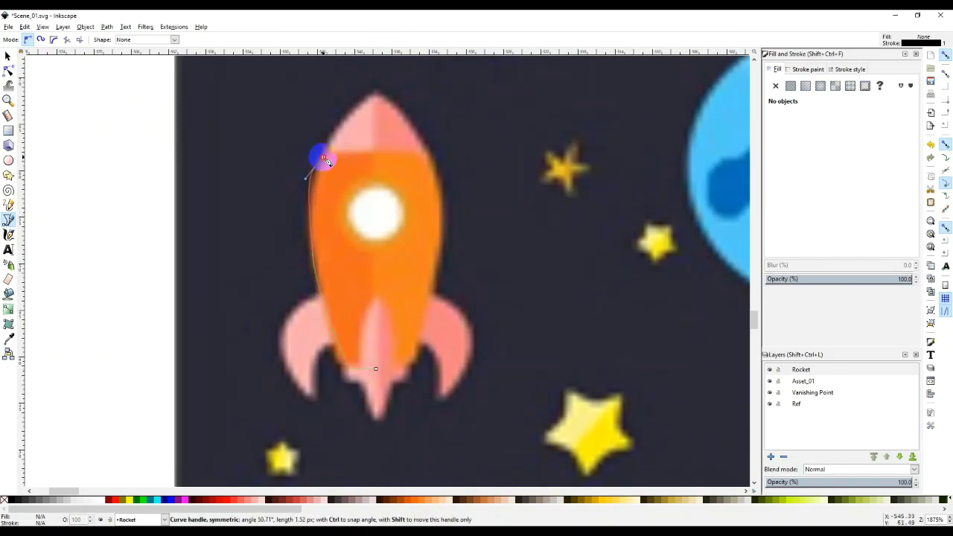
key("BackSpace")
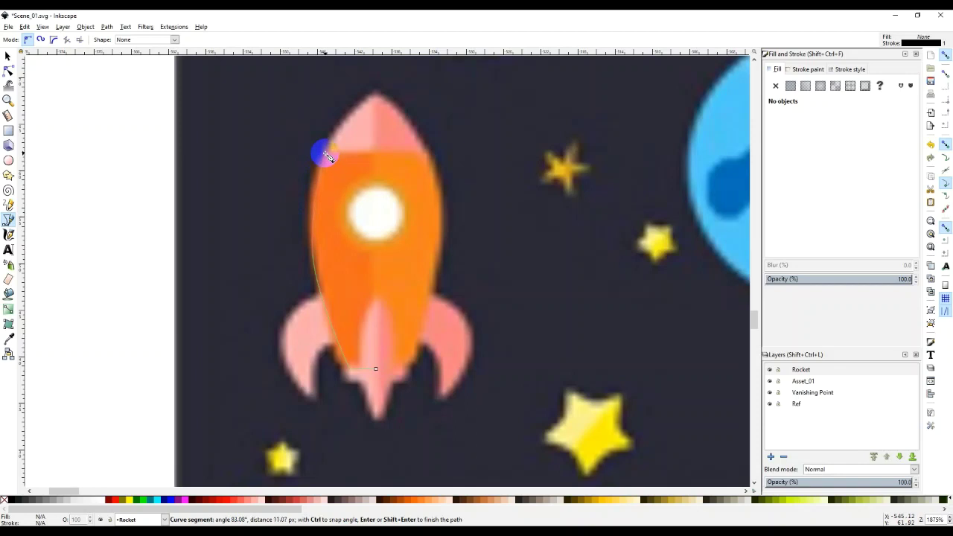
left_click(329, 155)
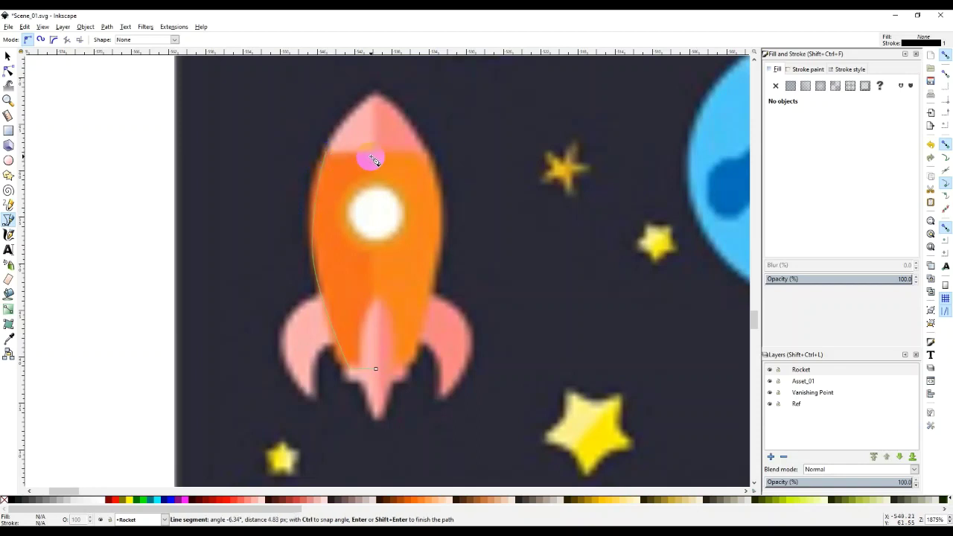
left_click(376, 155)
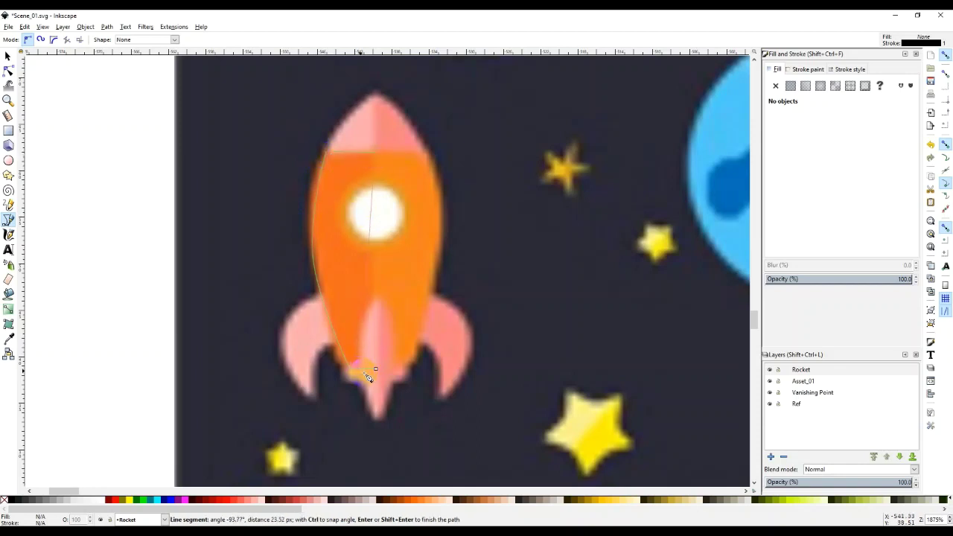
left_click(375, 370)
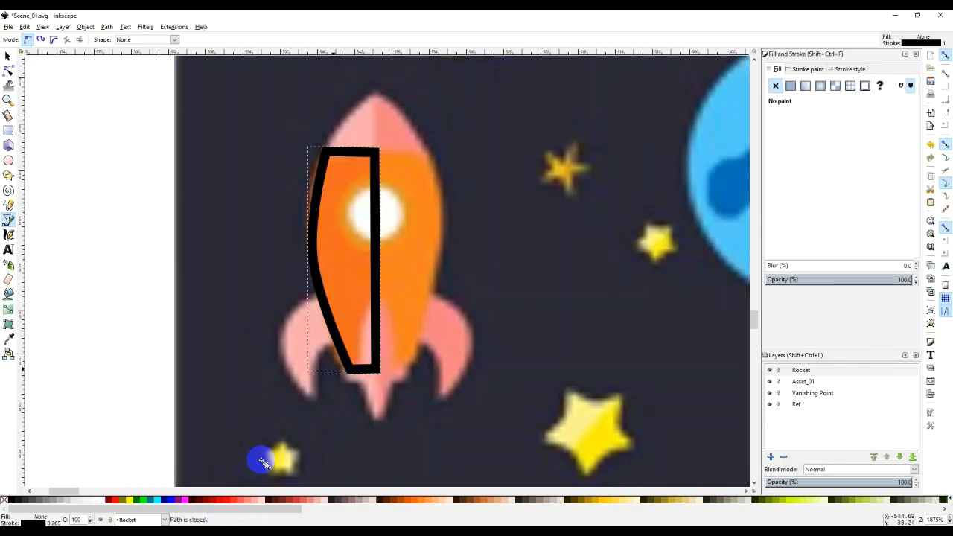
Remove the left body half's stroke and fill it with blue 004F80
right_click(35, 522)
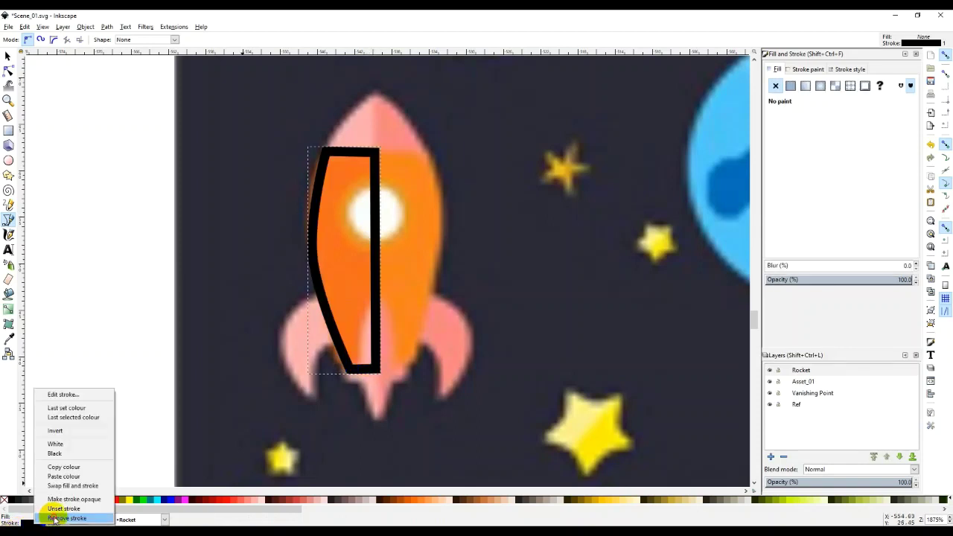
left_click(60, 515)
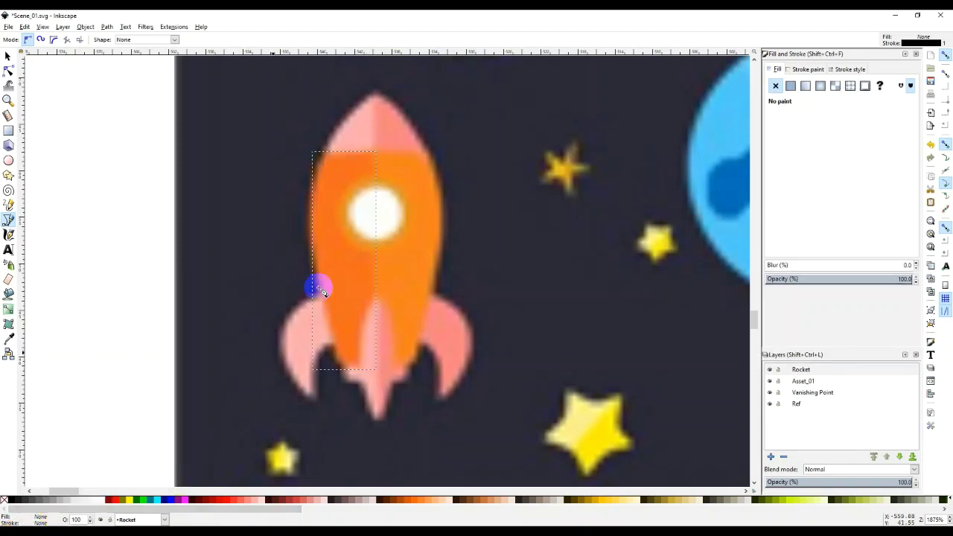
left_click(164, 500)
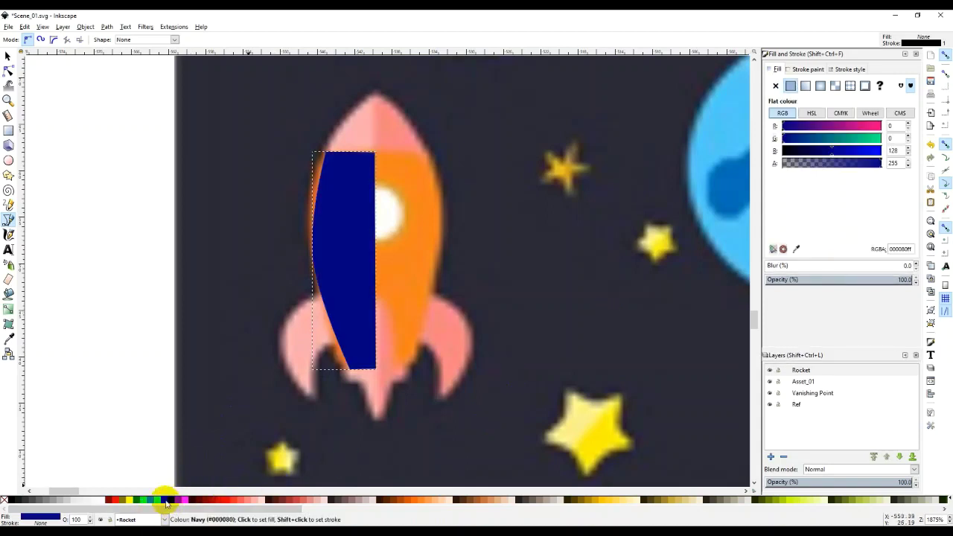
mouse_move(826, 140)
left_mouse_down()
mouse_move(837, 139)
mouse_move(820, 140)
left_mouse_up()
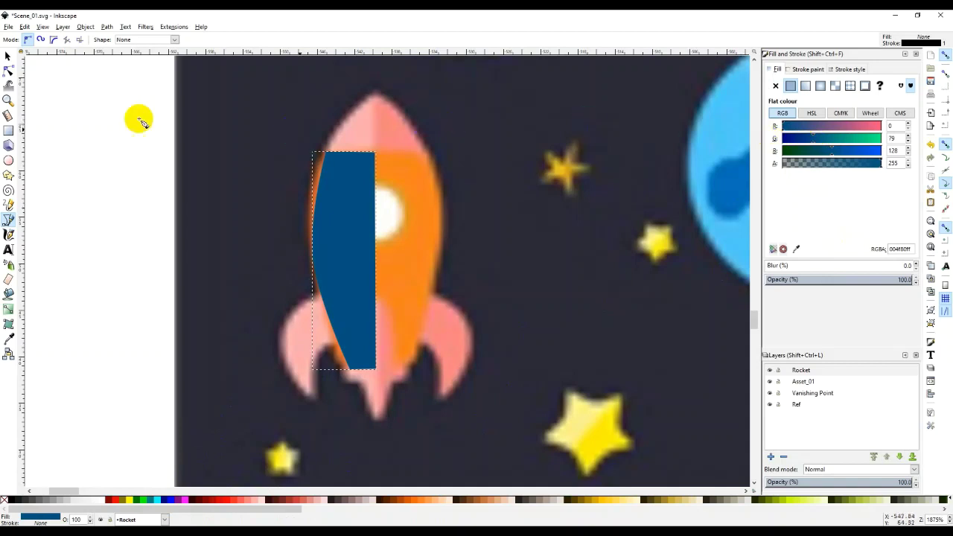
Reshape the left body half's outer edge by extending the middle node's upper curve handle to bulge slightly outward
left_click(8, 70)
left_click(314, 254)
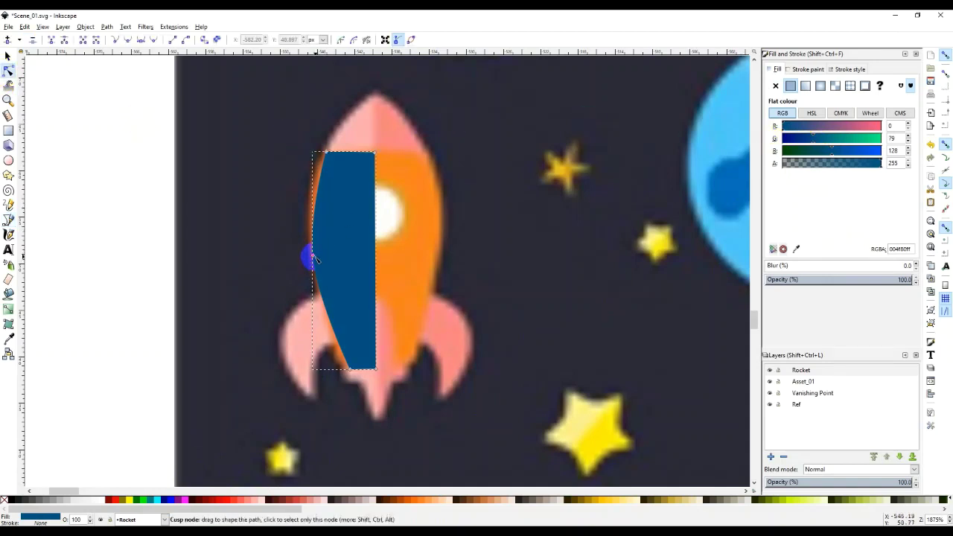
left_click_drag(309, 214, 304, 191)
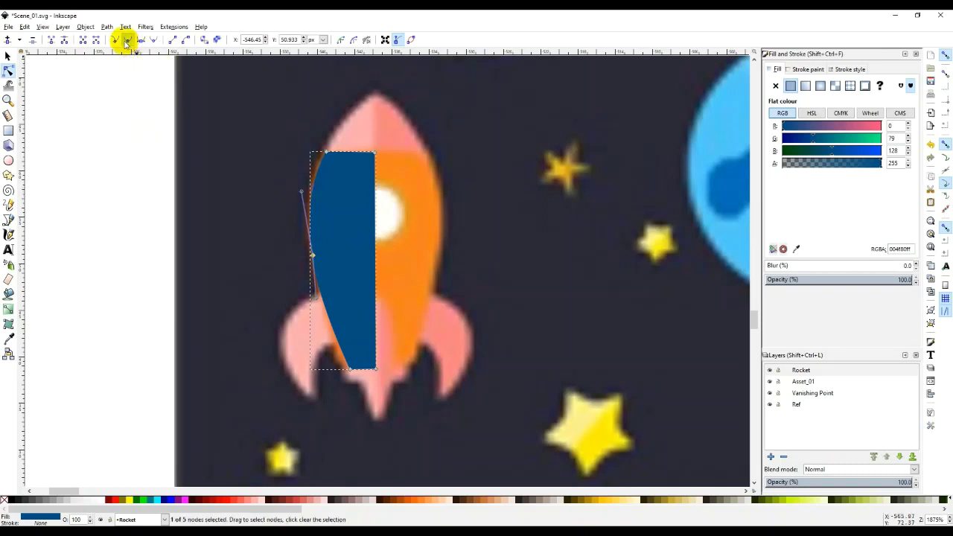
left_click(146, 197)
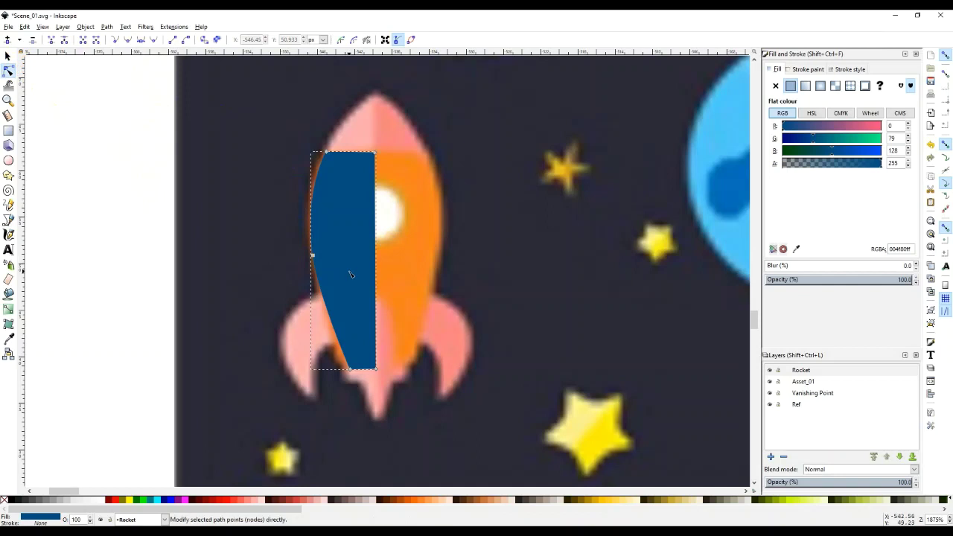
Paste a copy of the left body half, flip it horizontally, and snap it against the original as the right half
left_click(7, 56)
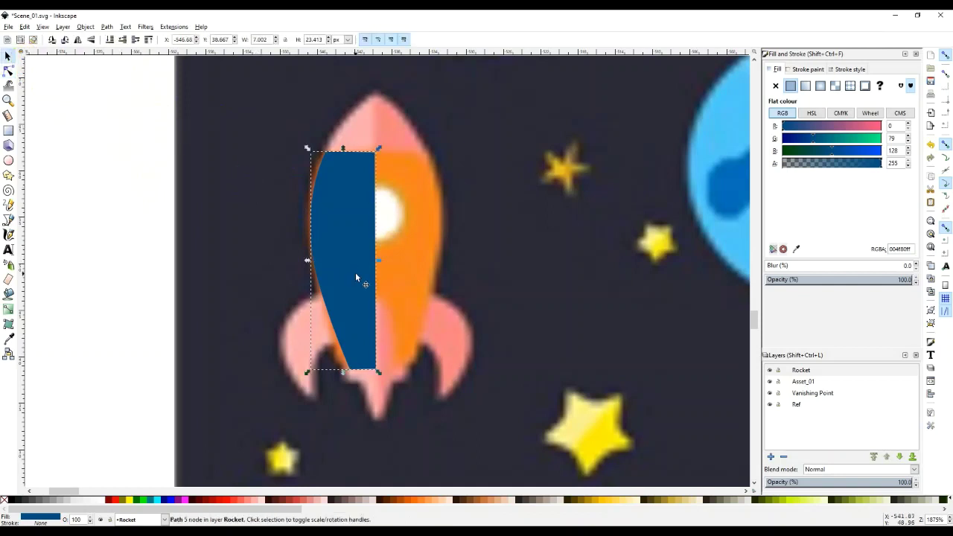
left_click(356, 273)
left_click(324, 252)
key("ctrl+v")
key("h")
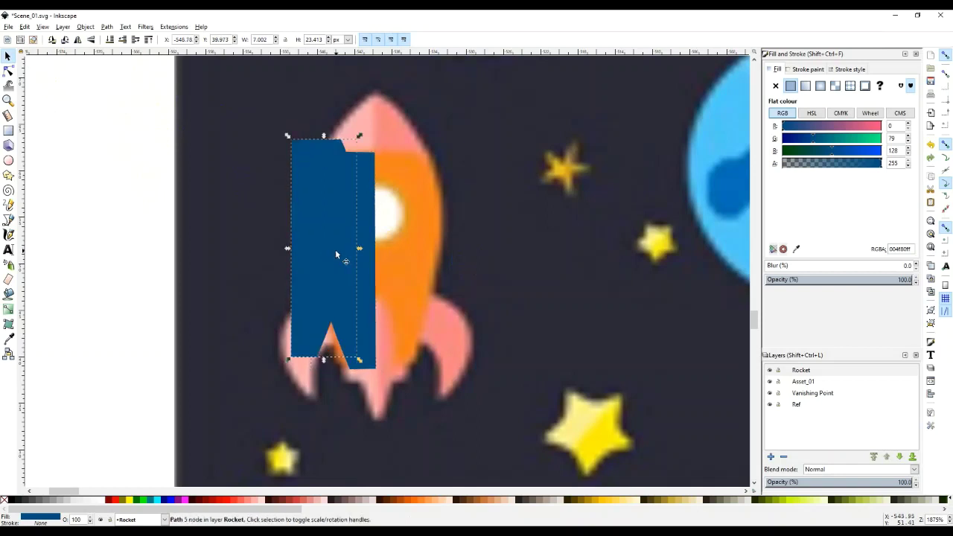
left_click_drag(335, 253, 407, 251)
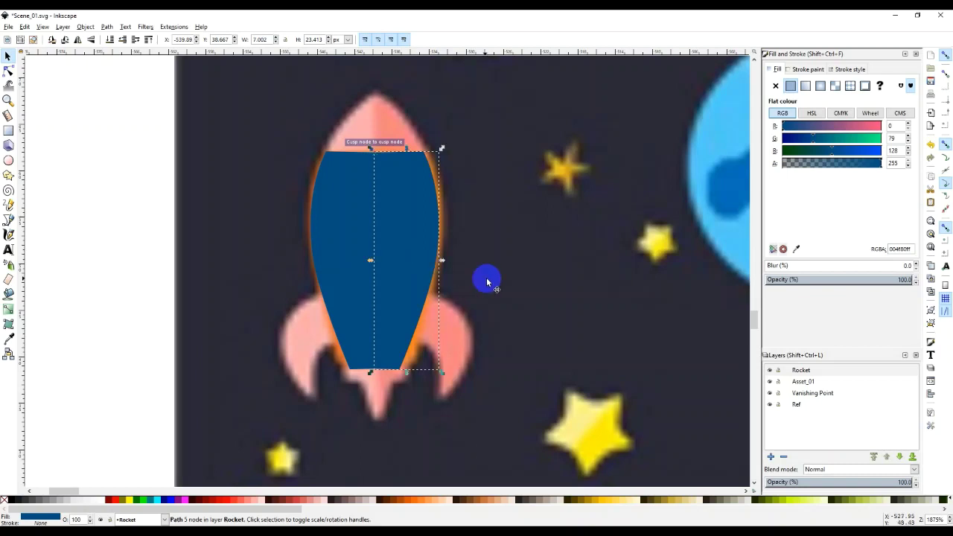
Change the right body half's fill to a deeper blue than the left half
left_click(477, 277)
left_click(406, 264)
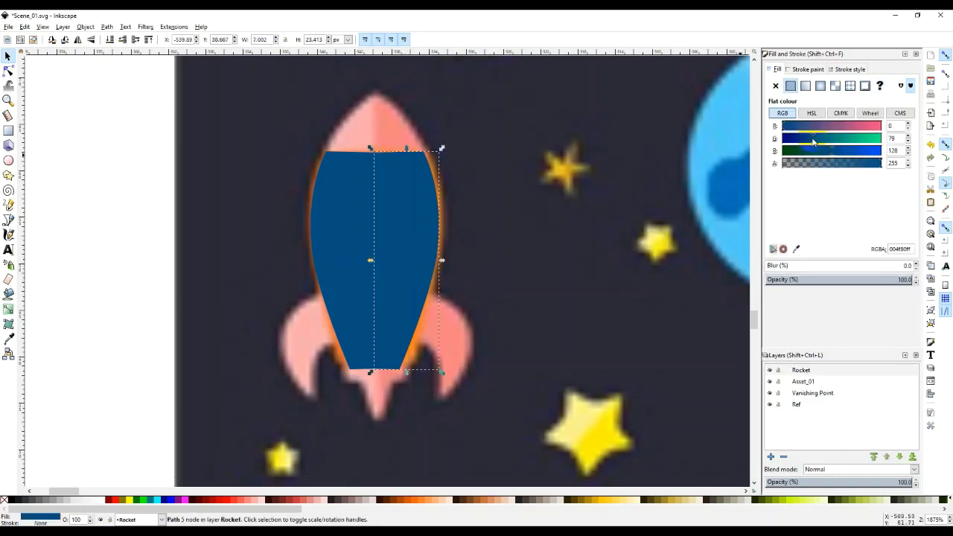
left_click(562, 244)
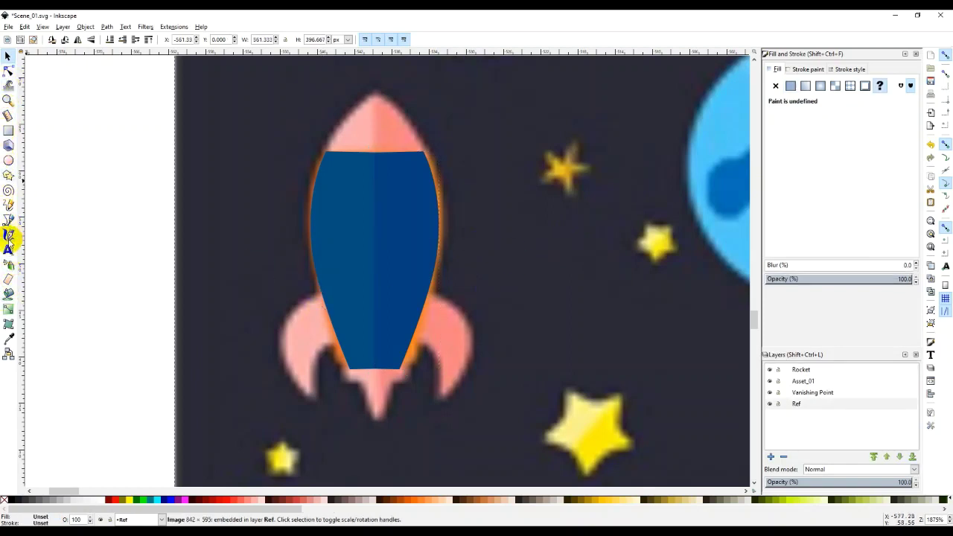
left_click(8, 220)
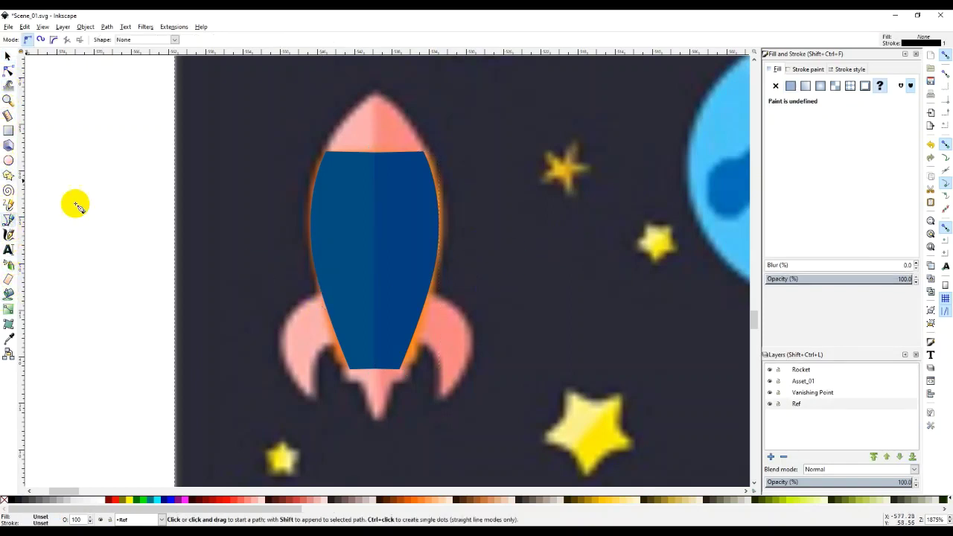
left_click(326, 152)
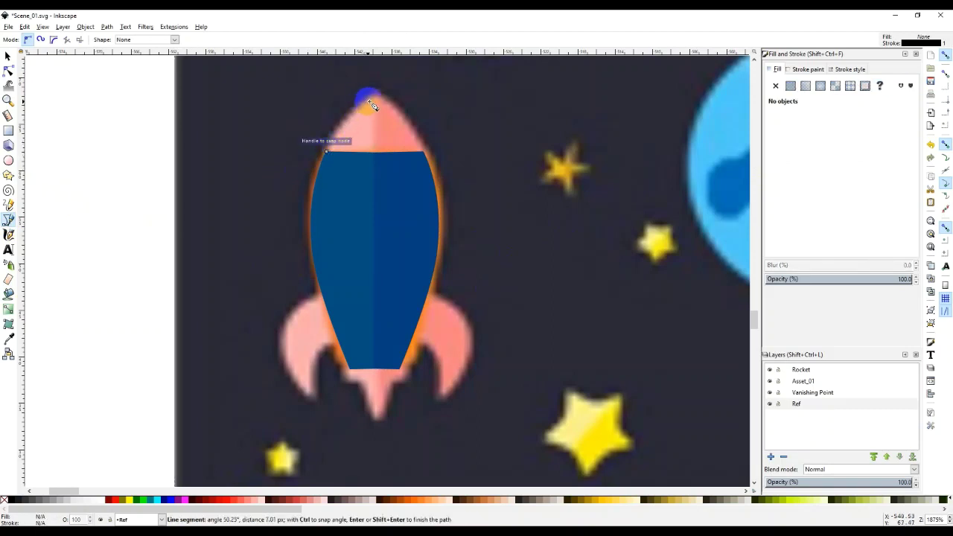
left_click_drag(350, 118, 367, 103)
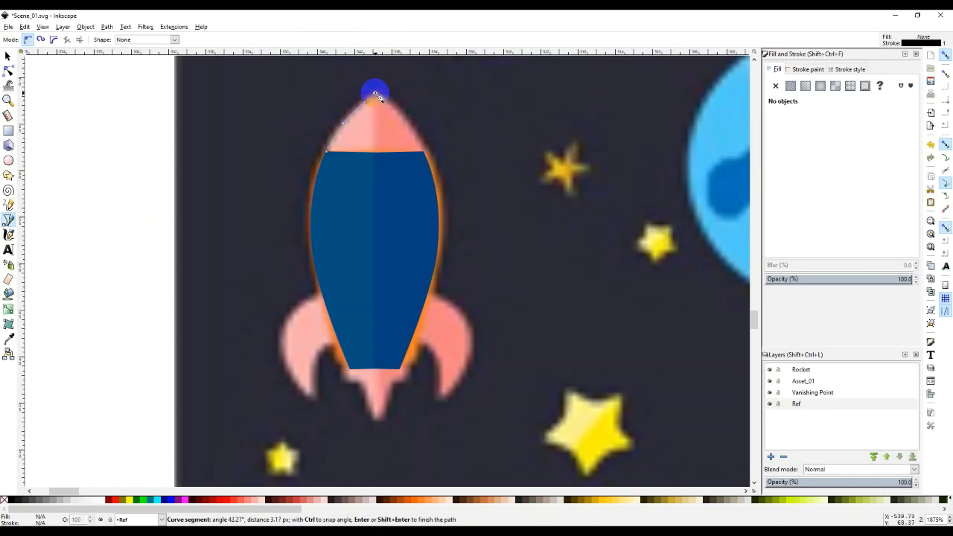
left_click(376, 96)
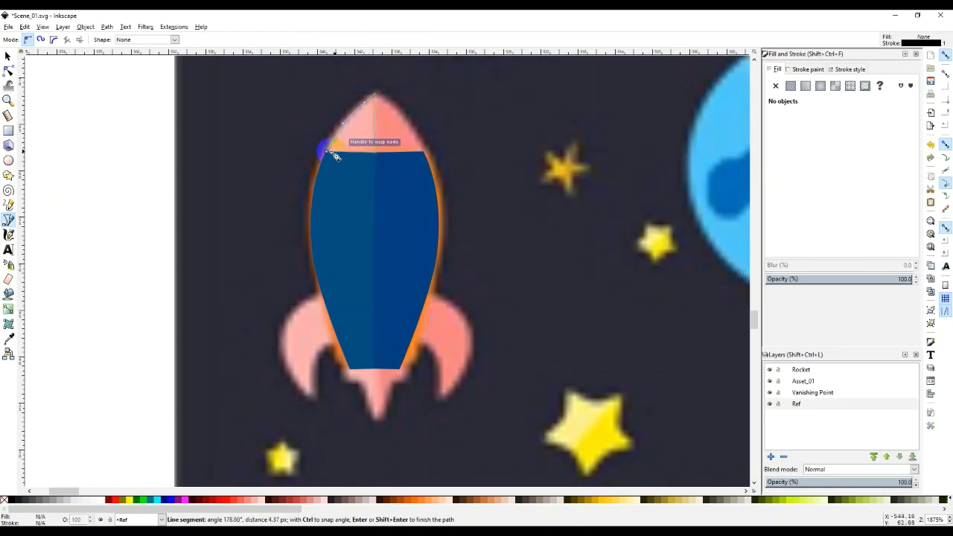
left_click_drag(320, 149, 298, 152)
key("ctrl+z")
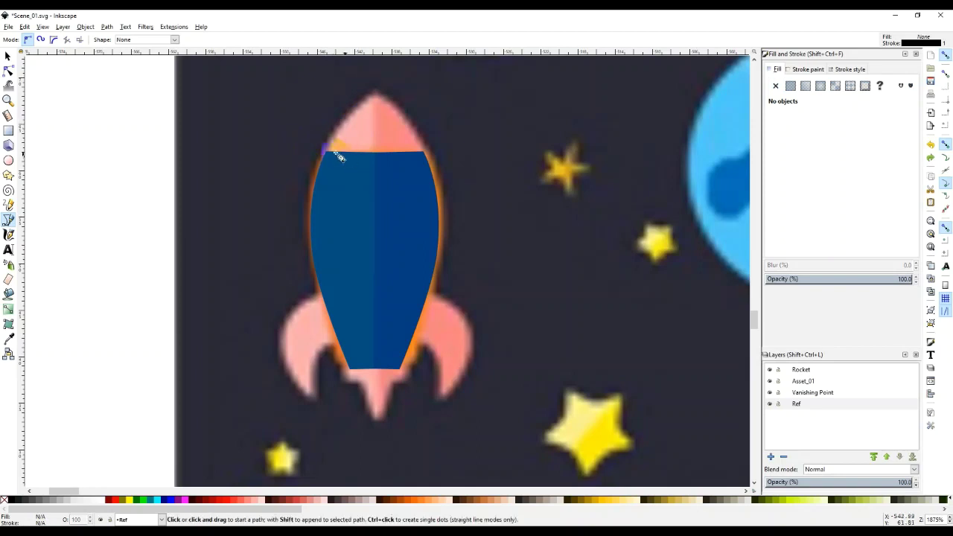
Draw the nose cone's left half as a closed Bezier path about 5.1 by 6.5 px above the left body half, with a curved outer edge
left_click(326, 152)
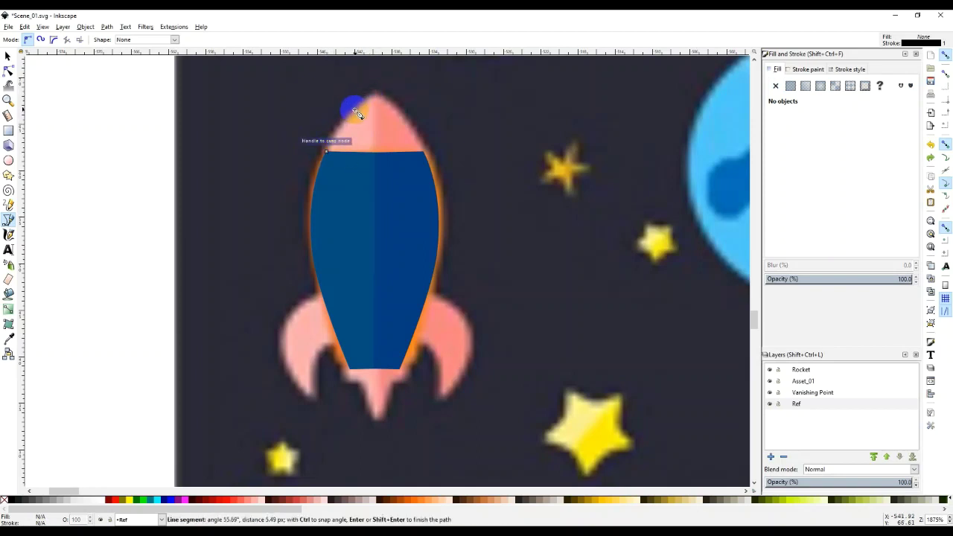
left_click_drag(355, 113, 377, 93)
left_click(374, 93)
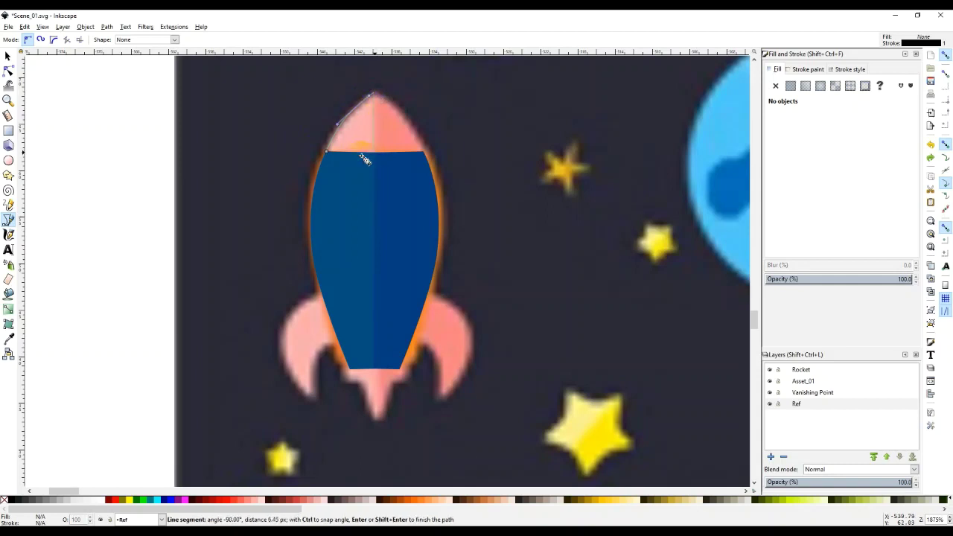
left_click(364, 159)
left_click(325, 151)
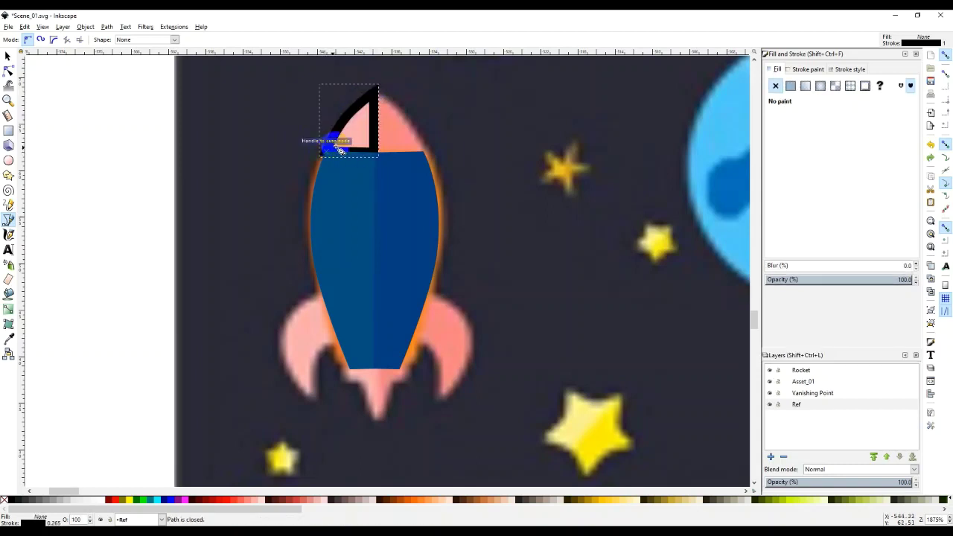
Remove the left nose half's stroke and fill it with 50% Grey
right_click(30, 521)
left_click(60, 512)
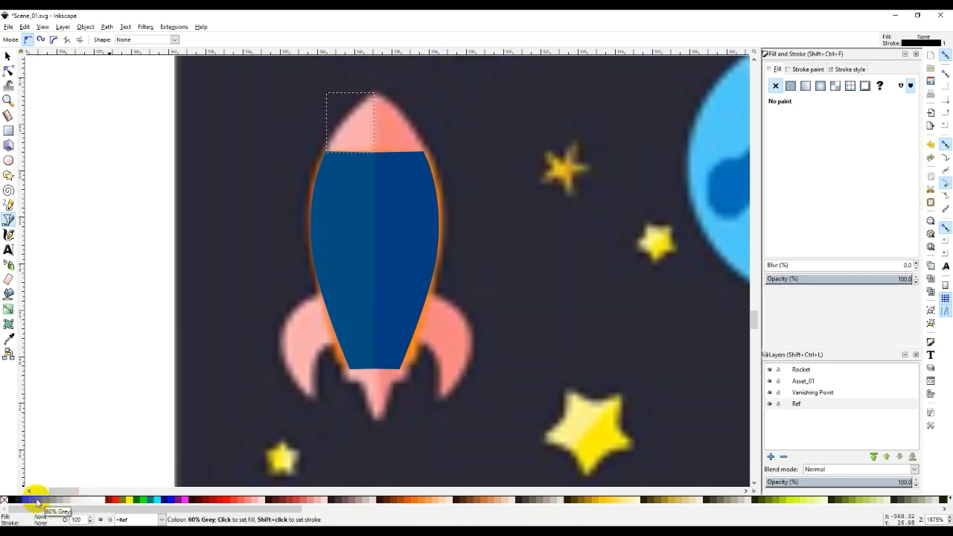
left_click(46, 501)
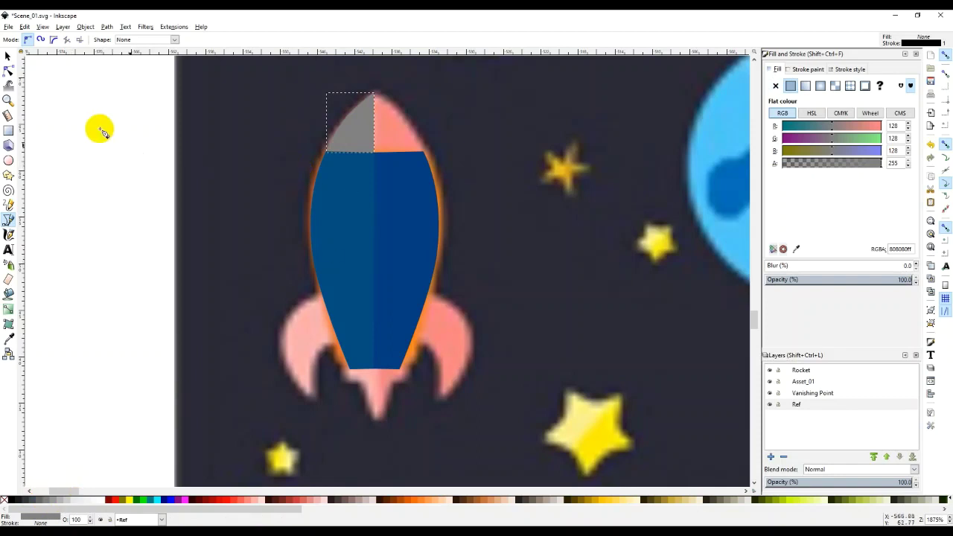
Paste a copy of the left nose half, mirror it horizontally, and snap it above the right body half
left_click(8, 56)
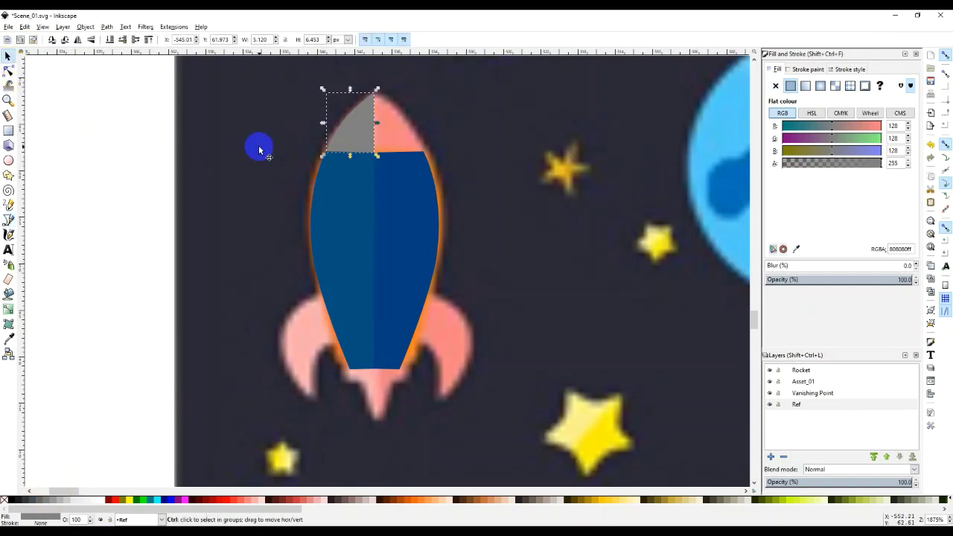
key("ctrl+v")
mouse_move(246, 177)
left_mouse_down()
mouse_move(304, 151)
mouse_move(395, 144)
left_mouse_up()
left_click(463, 157)
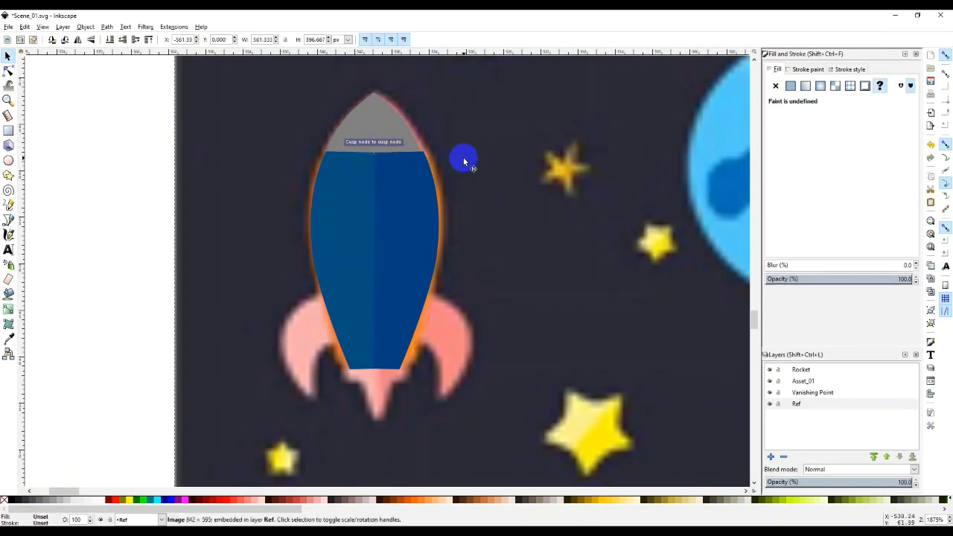
Move the right nose half's lower outer node onto the body's upper right corner
left_click(407, 141)
left_click(8, 70)
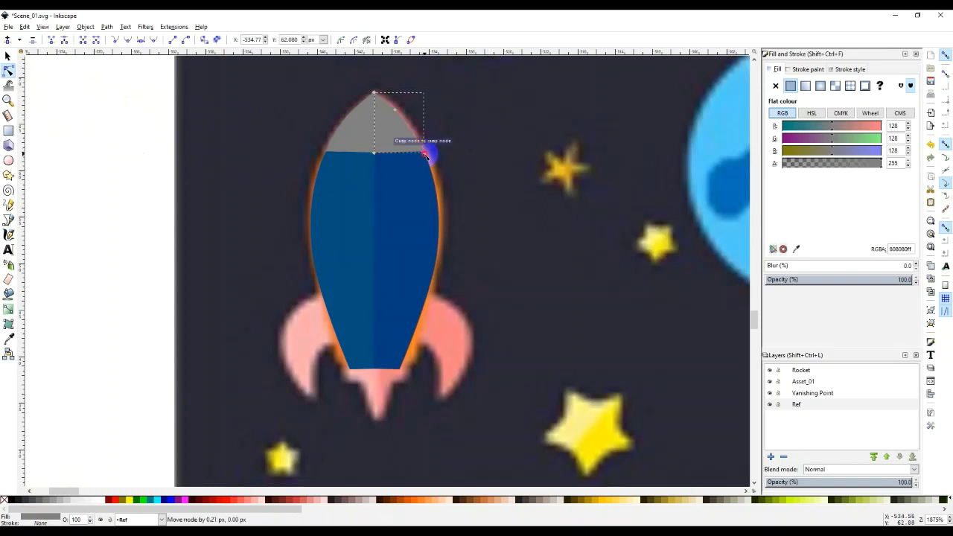
left_click(485, 153)
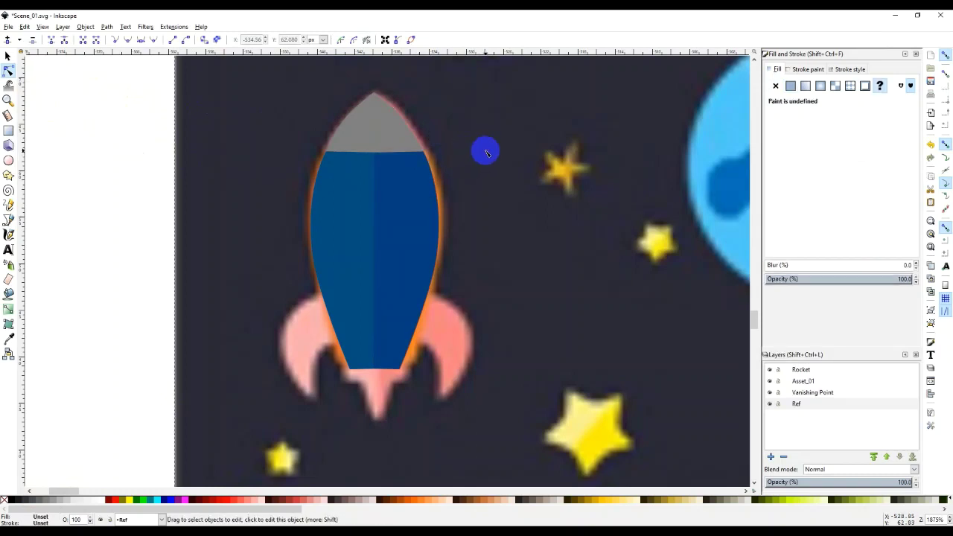
Fill the right nose half with 60% Grey and deselect it
left_click(382, 147)
left_click(52, 499)
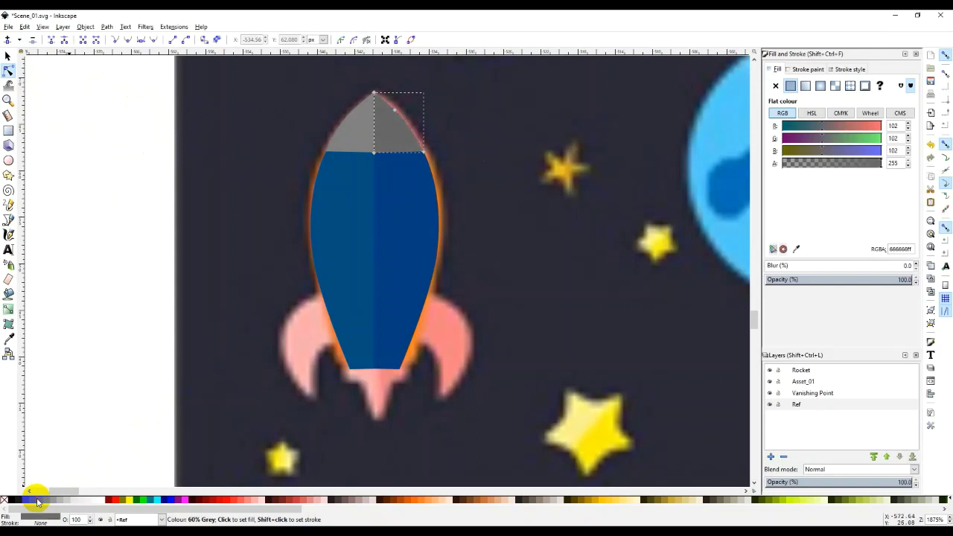
left_click(9, 55)
left_click(80, 174)
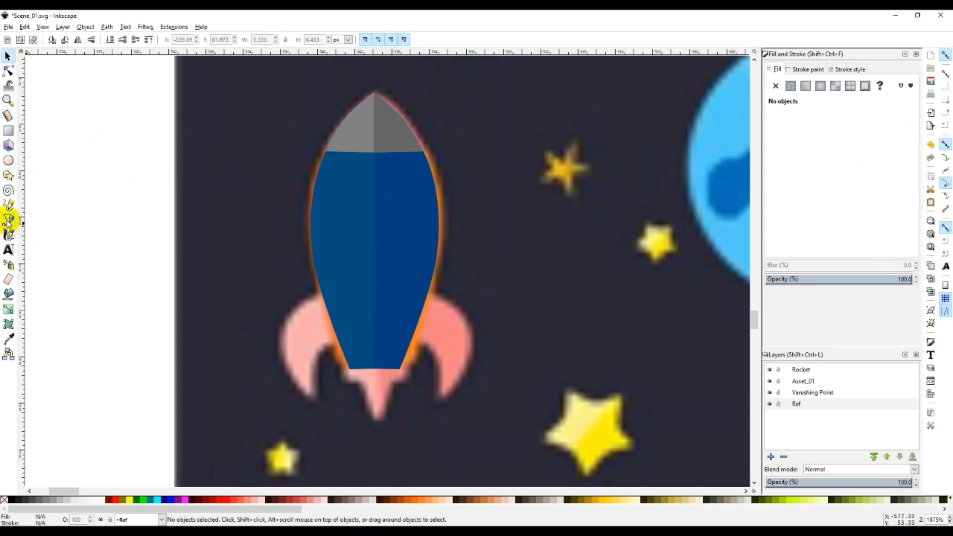
Trace the reference's left fin as a closed curved path with the Bezier tool, ending against the rocket body's lower edge
left_click(8, 219)
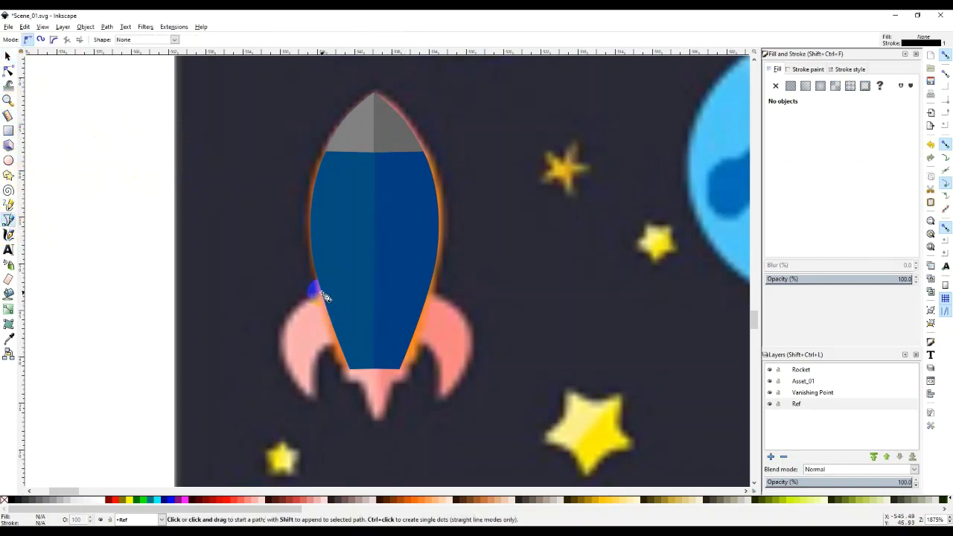
left_click_drag(321, 293, 285, 330)
left_click_drag(283, 329, 328, 354)
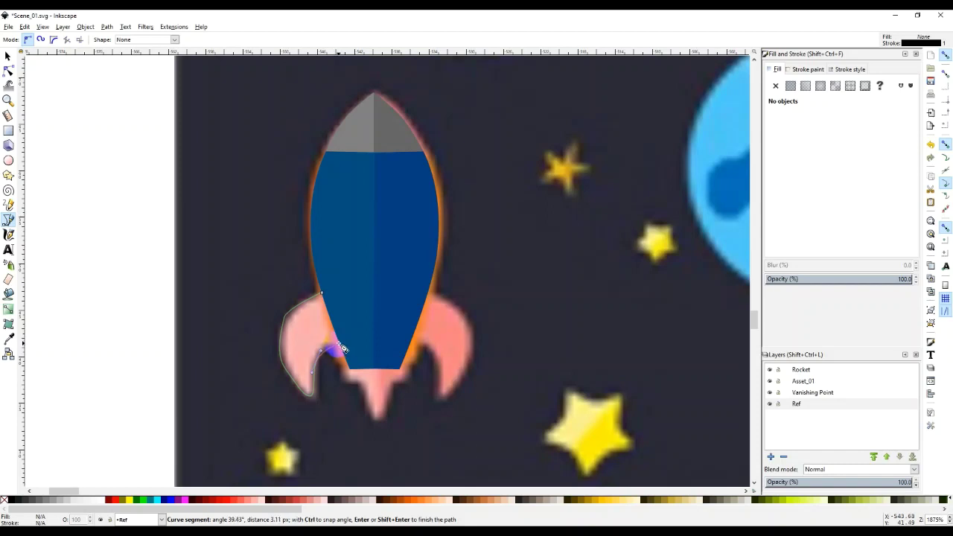
left_click(325, 296)
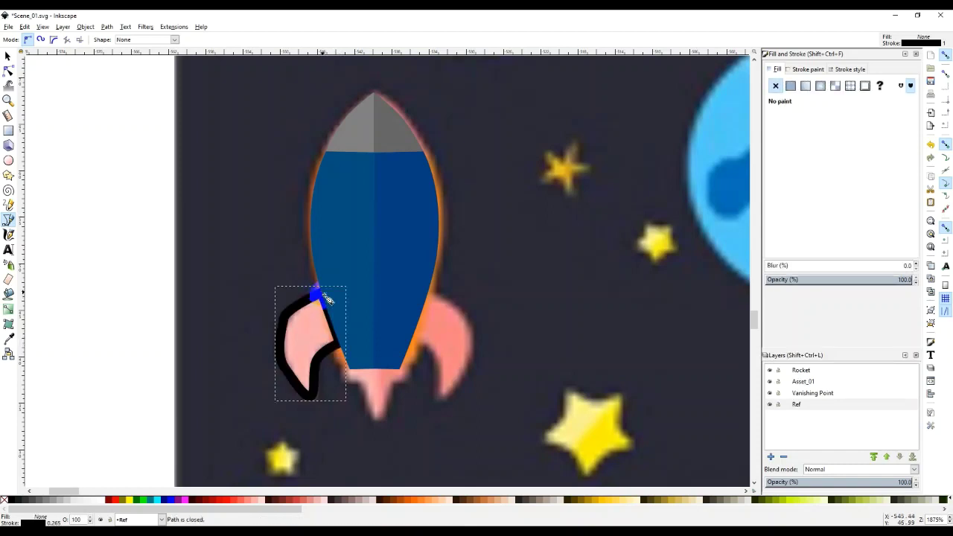
Fill the left fin with dark grey 4d4d4d and remove its stroke
left_click(33, 502)
right_click(34, 523)
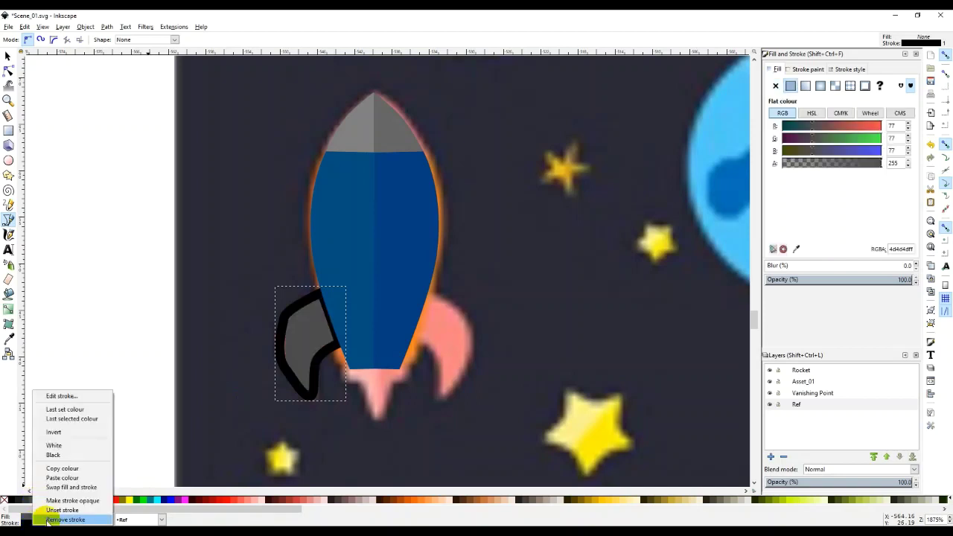
left_click(66, 519)
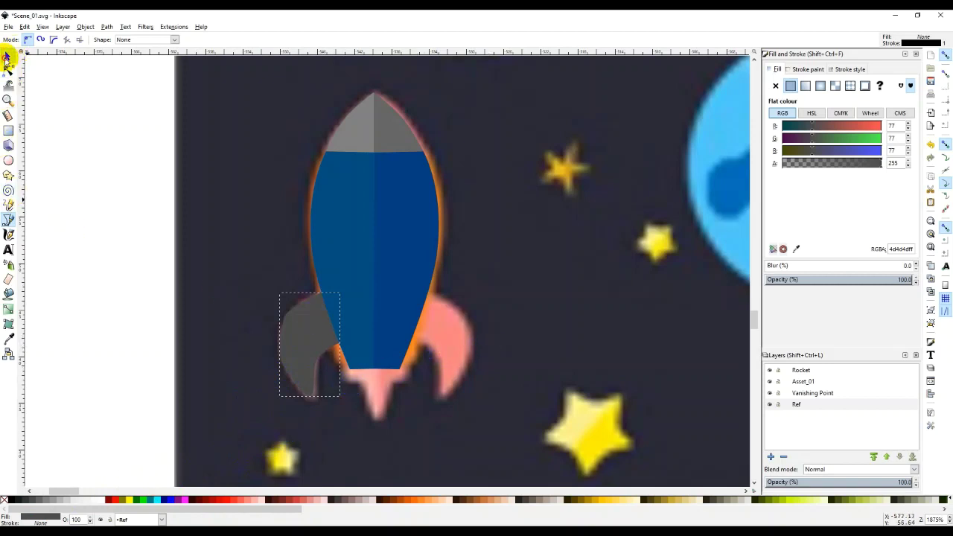
Try to move the left fin from the Ref layer to the Rocket layer
left_click(8, 57)
left_click(125, 248)
right_click(320, 338)
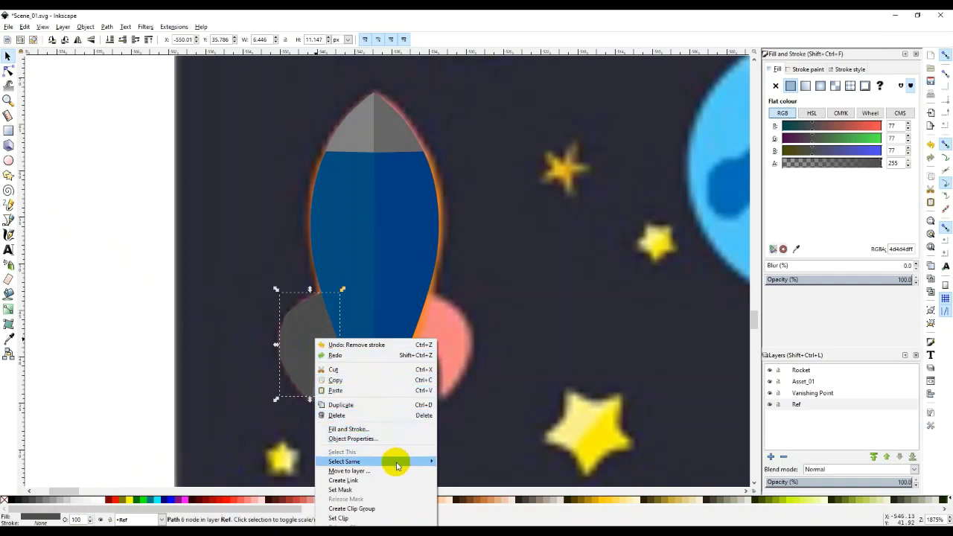
mouse_move(395, 461)
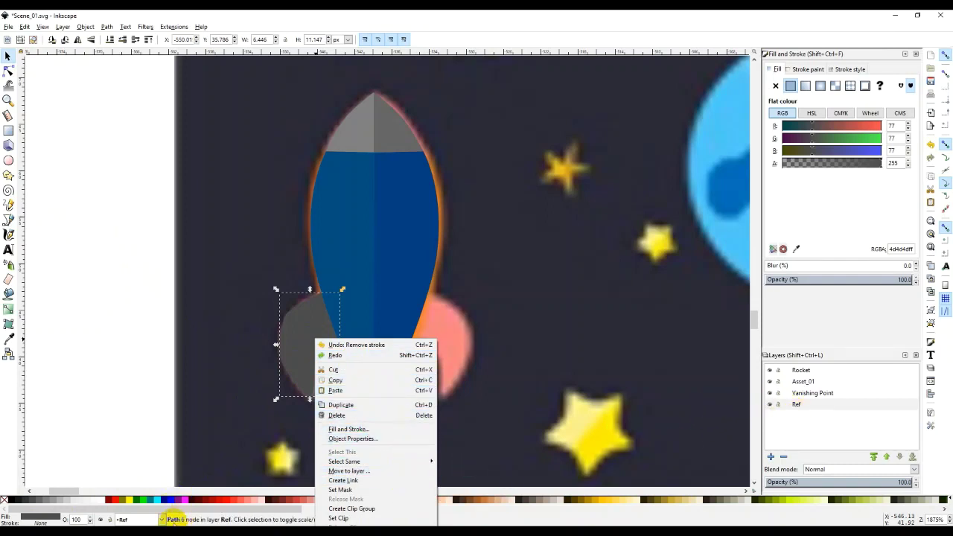
left_click(162, 519)
left_click(161, 519)
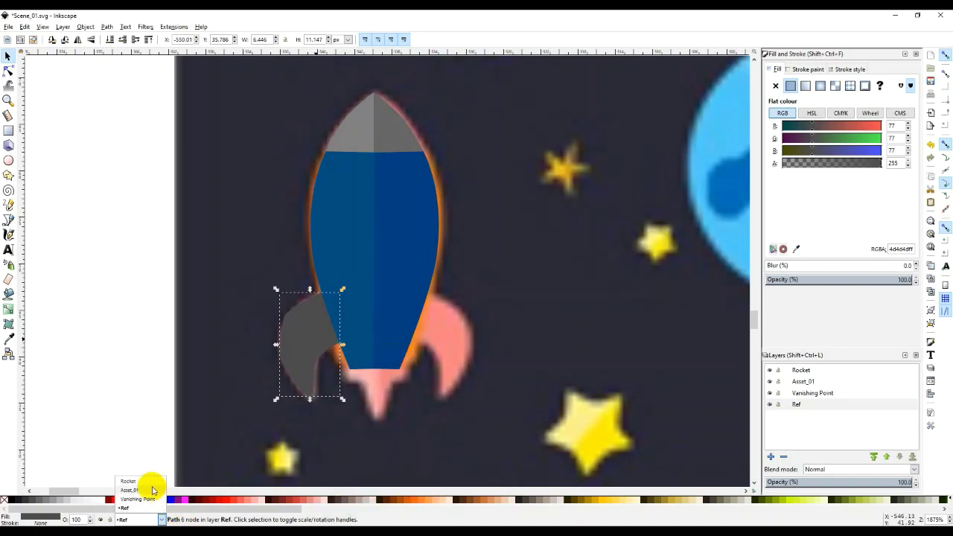
left_click(149, 482)
left_click(361, 285)
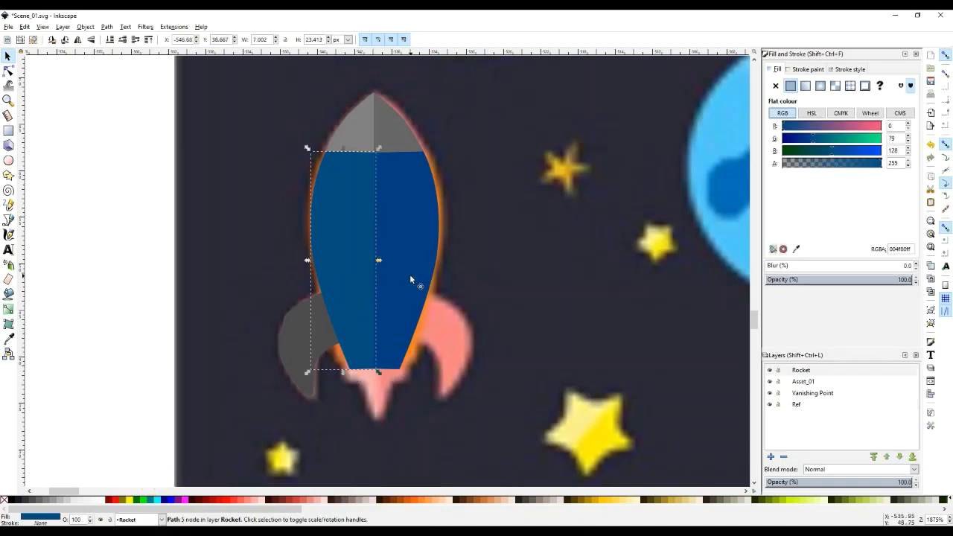
left_click(280, 346)
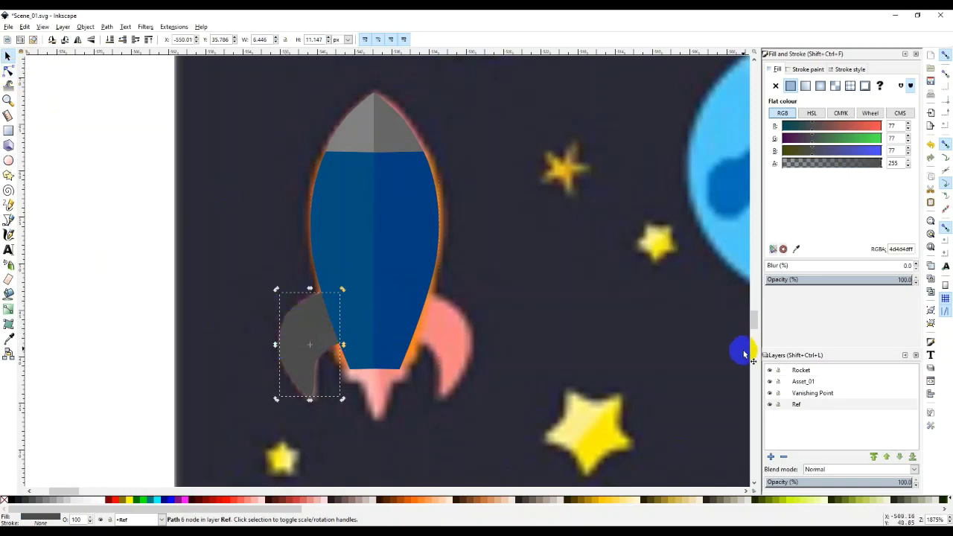
left_click(63, 28)
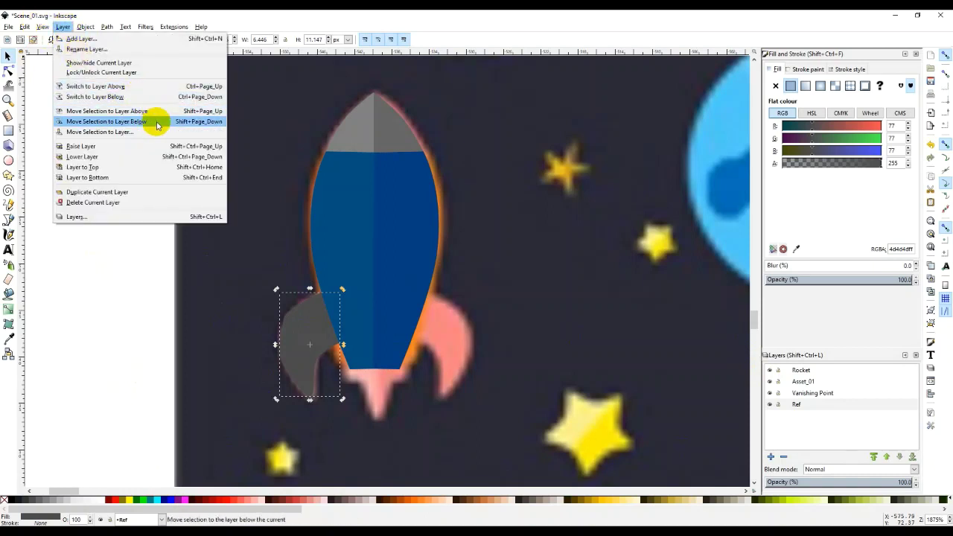
left_click(138, 335)
left_click(365, 277)
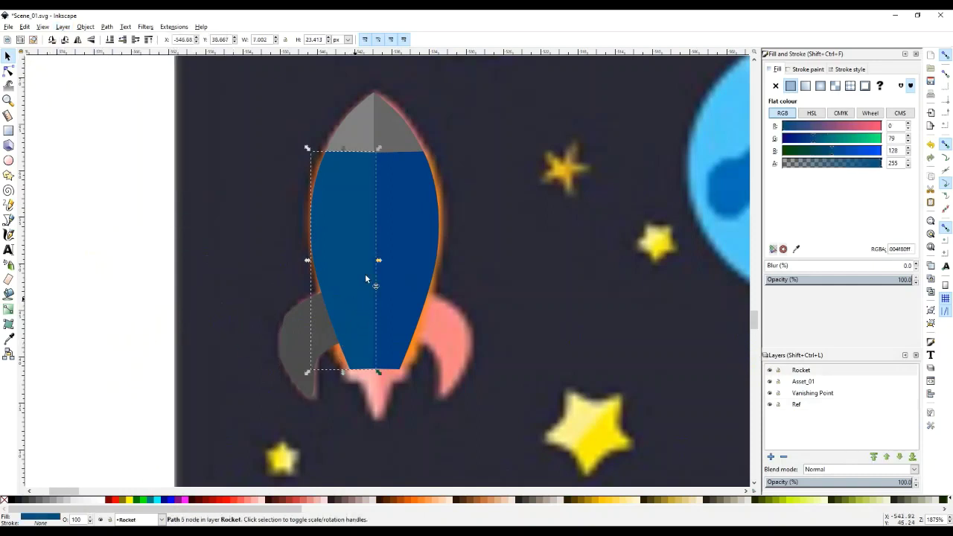
Adjust the upper outer node of the left fin to follow the reference's edge, and deselect the fin
left_click(290, 347)
left_click(9, 70)
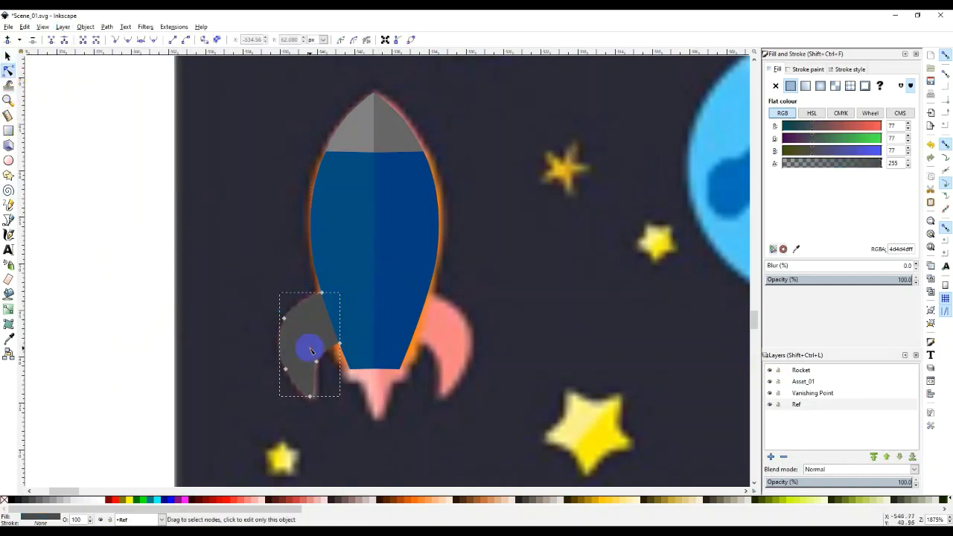
left_click(284, 319)
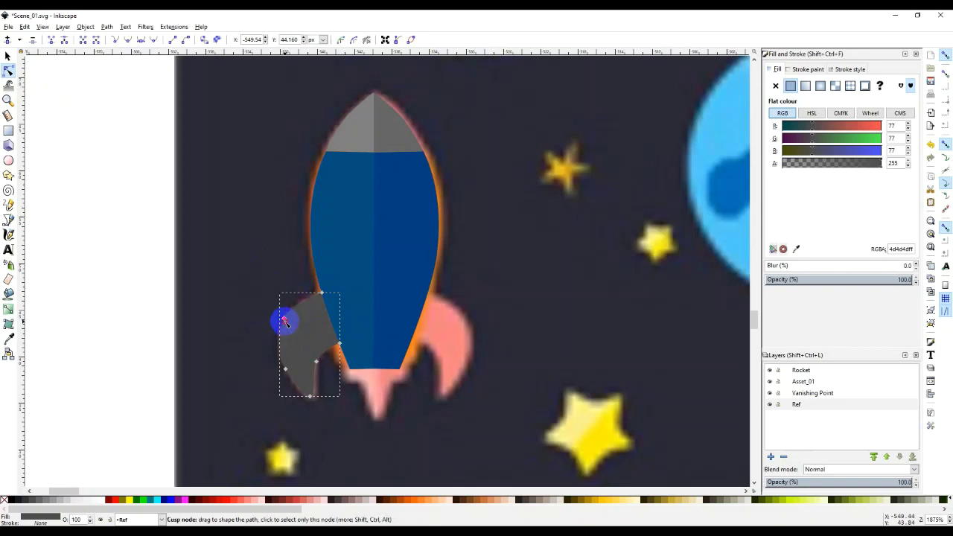
left_click_drag(284, 320, 281, 320)
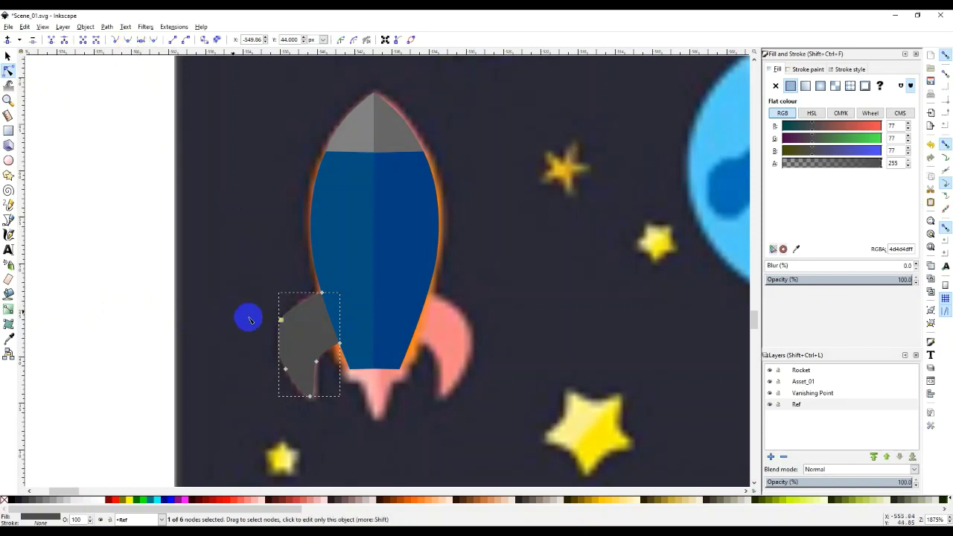
mouse_move(280, 319)
left_mouse_down()
mouse_move(291, 313)
mouse_move(285, 318)
left_mouse_up()
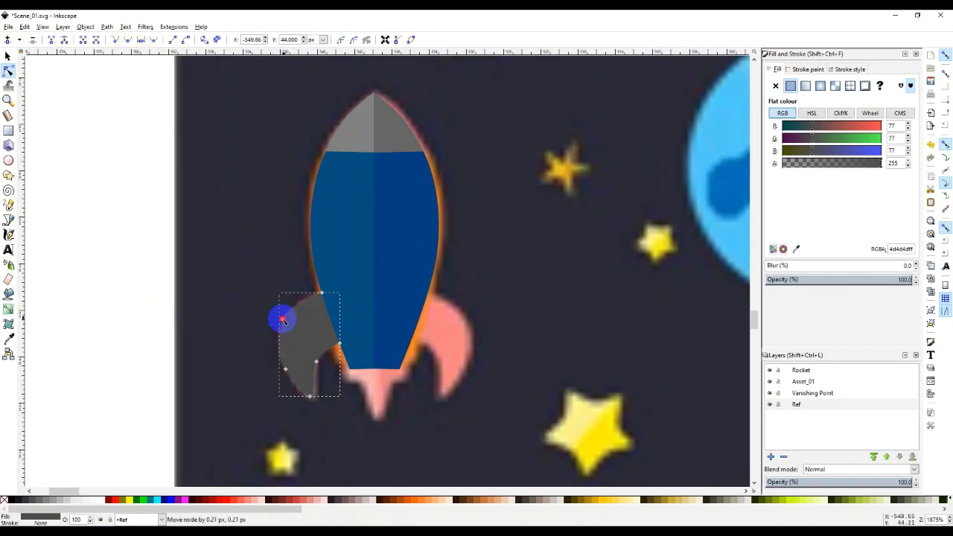
left_click(140, 40)
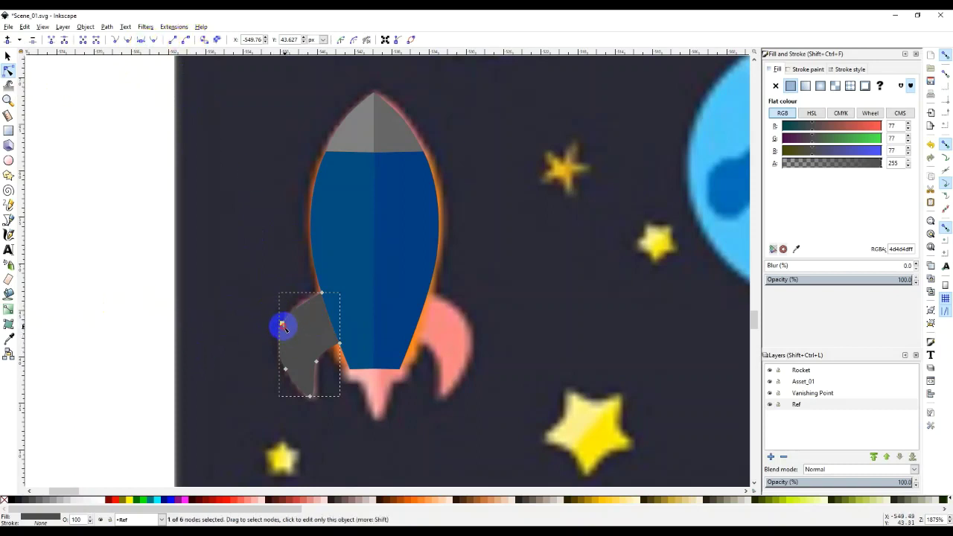
left_click_drag(283, 323, 284, 321)
left_click(8, 58)
left_click(206, 279)
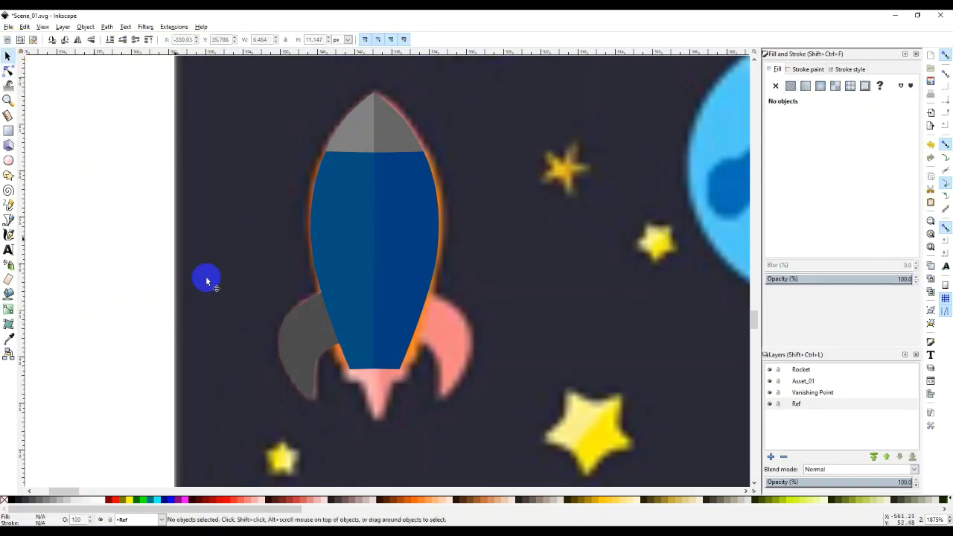
Duplicate the left fin, mirror it horizontally, and place the copy over the reference's right fin
left_click(309, 341)
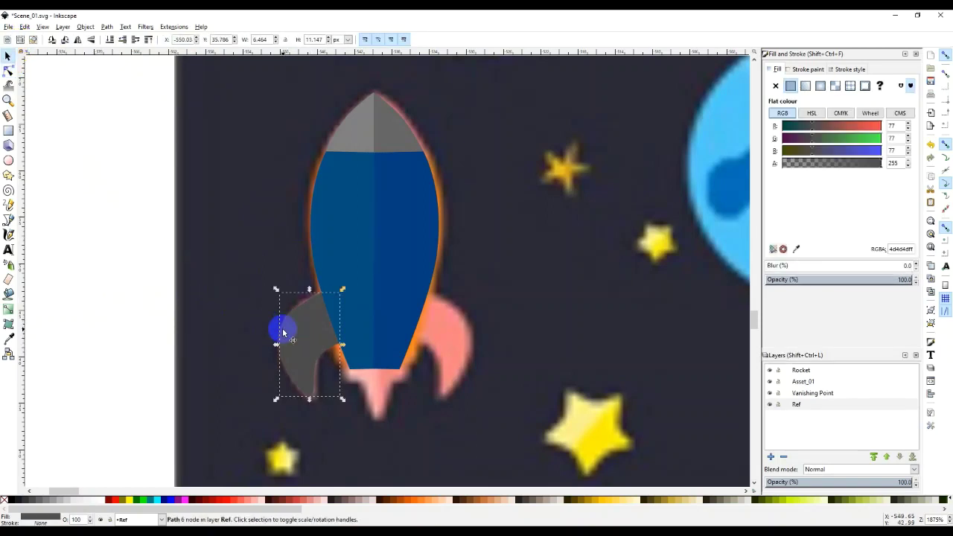
left_click_drag(283, 332, 436, 330)
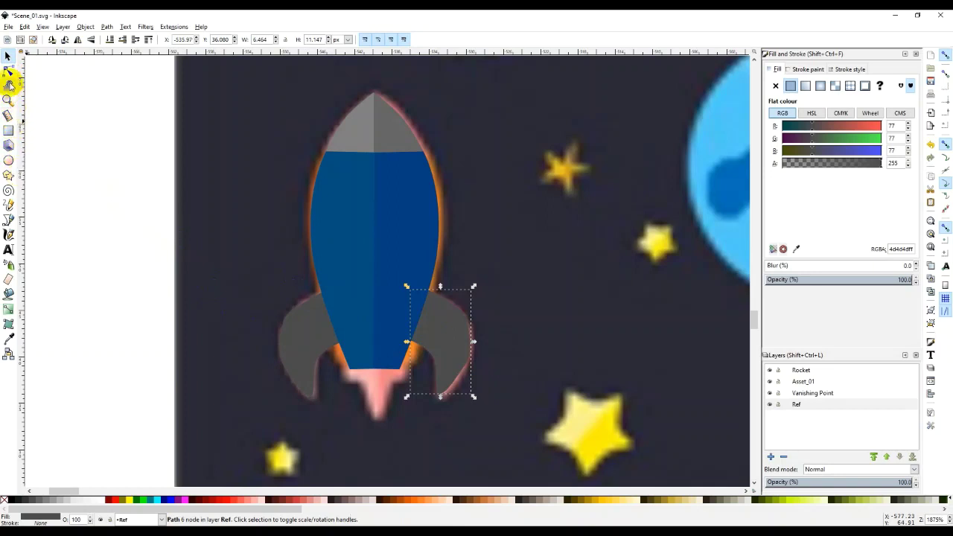
left_click(8, 160)
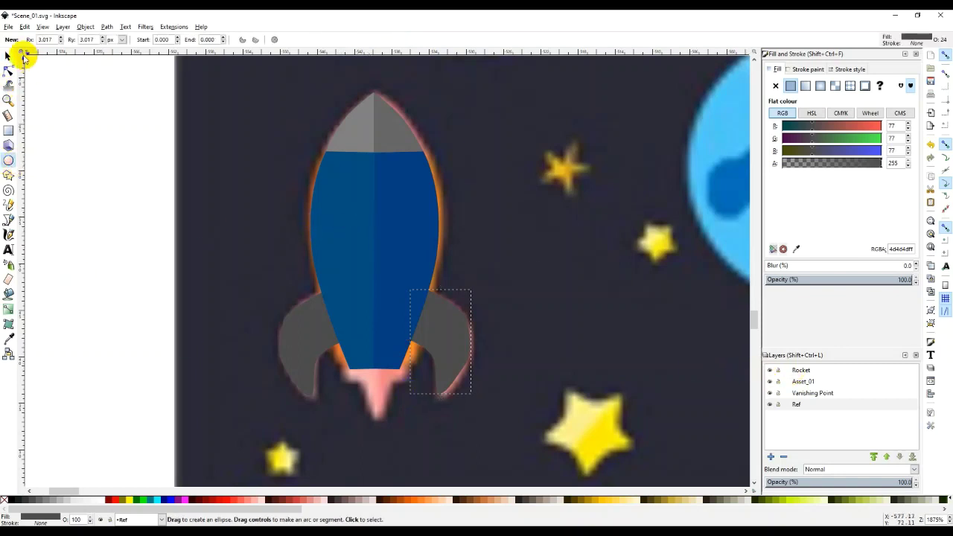
left_click(8, 56)
Make Rocket the current layer
left_click(453, 340)
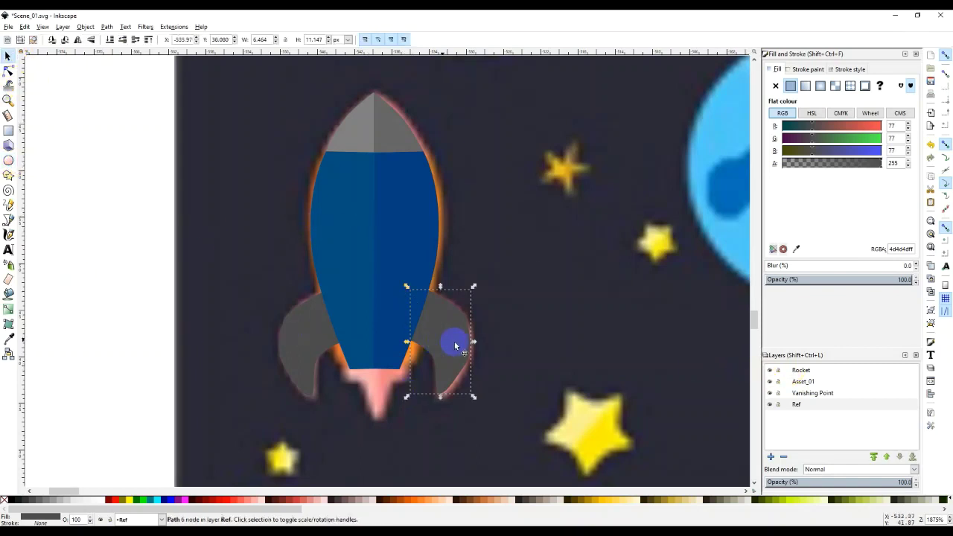
left_click(162, 519)
left_click(146, 487)
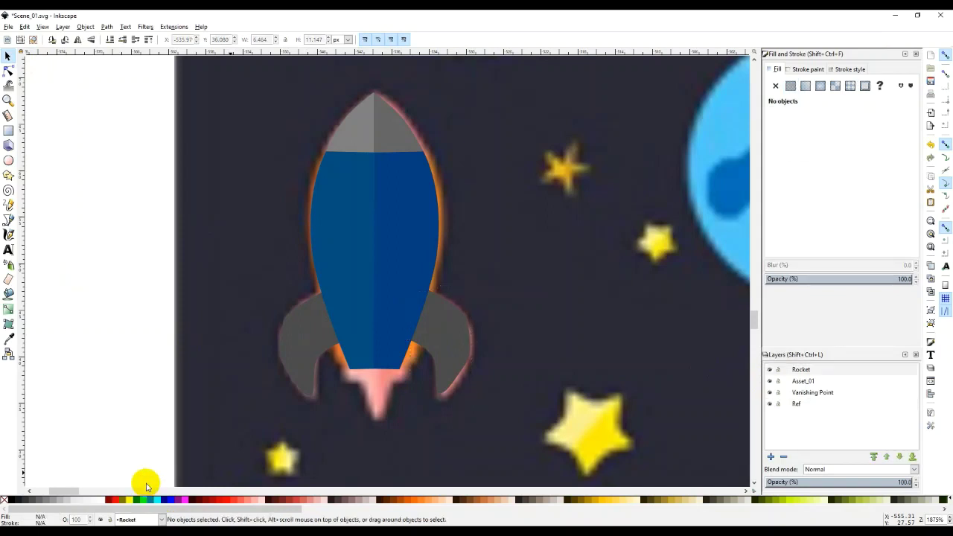
left_click(801, 369)
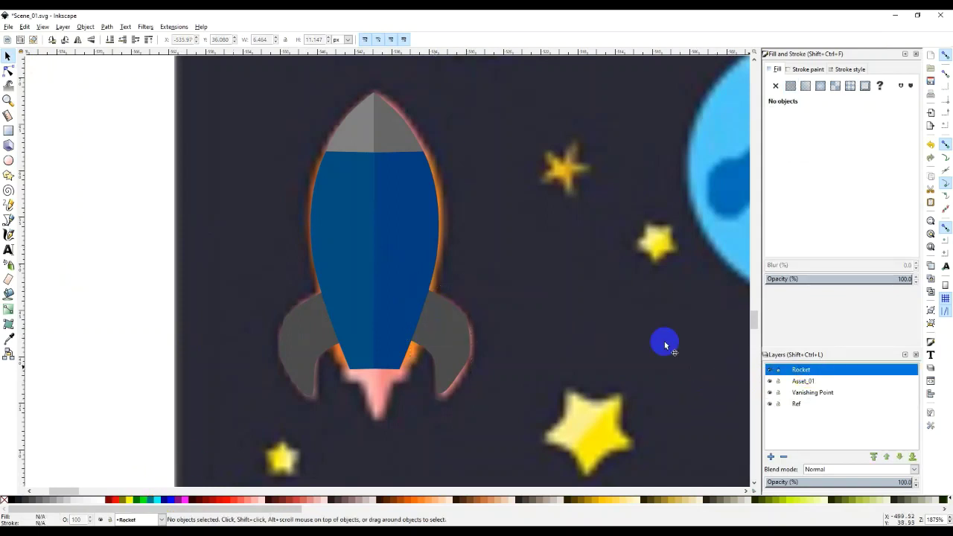
Select both body halves, both nose halves and both fins, move them left off the reference rocket, and deselect them
left_click(352, 248)
left_click(350, 132, "shift")
left_click(413, 135, "shift")
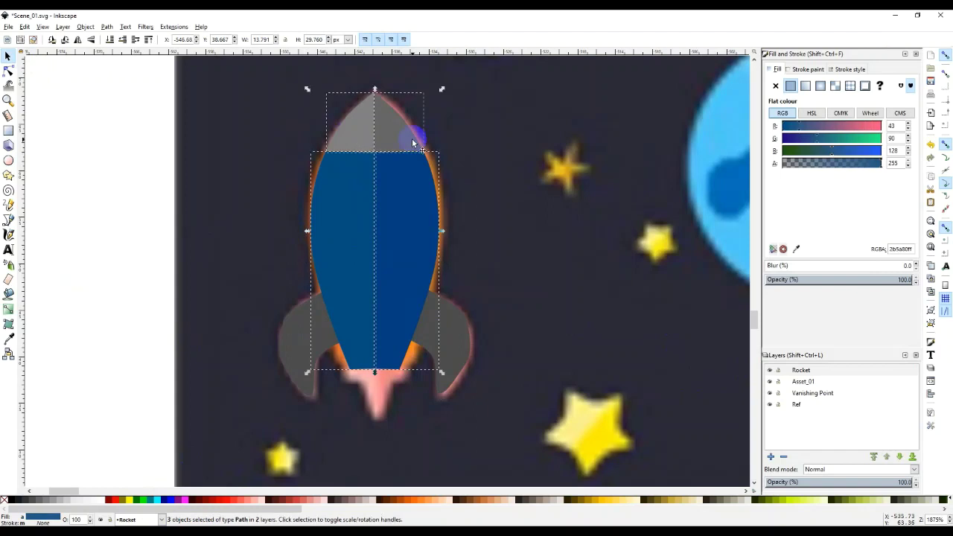
left_click(442, 335, "shift")
left_click(276, 351, "shift")
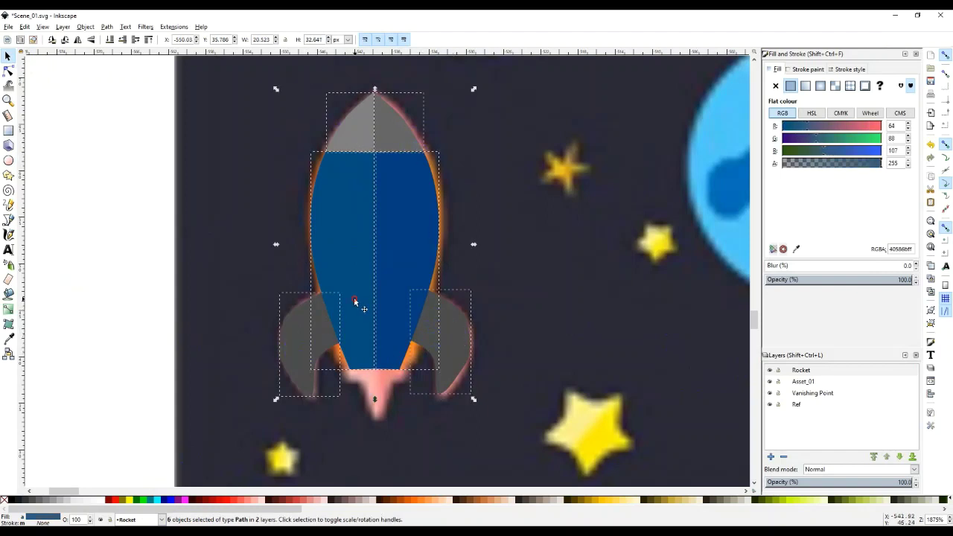
left_click_drag(356, 305, 134, 299)
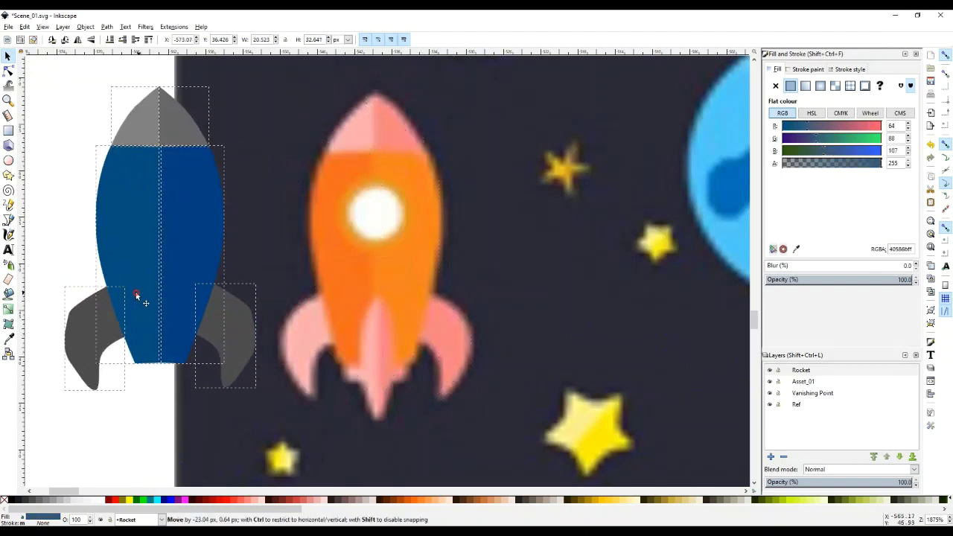
left_click(43, 177)
Draw an ellipse about 7.8 by 8.4 px on the rocket's upper body for the window and fill it with white
left_click(8, 162)
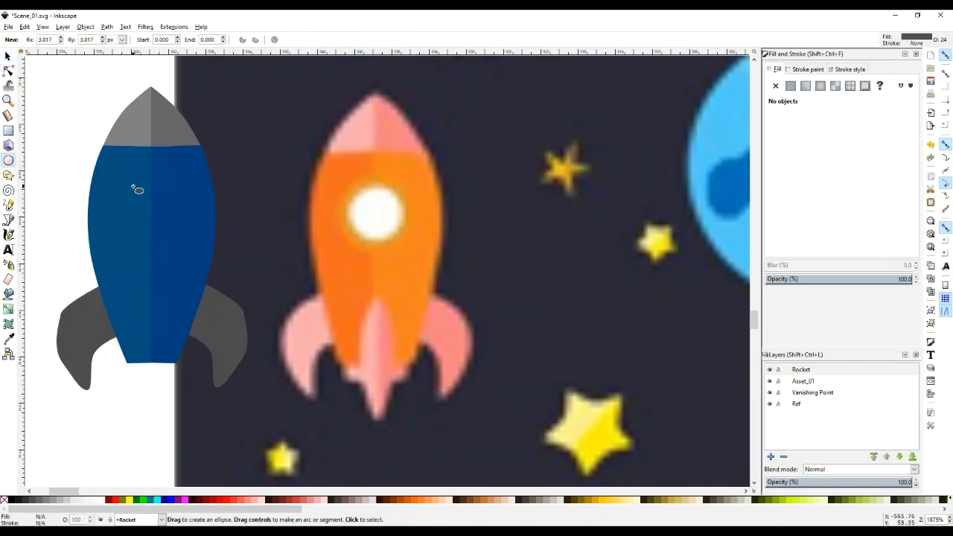
left_click_drag(144, 187, 188, 230)
key("ctrl+z")
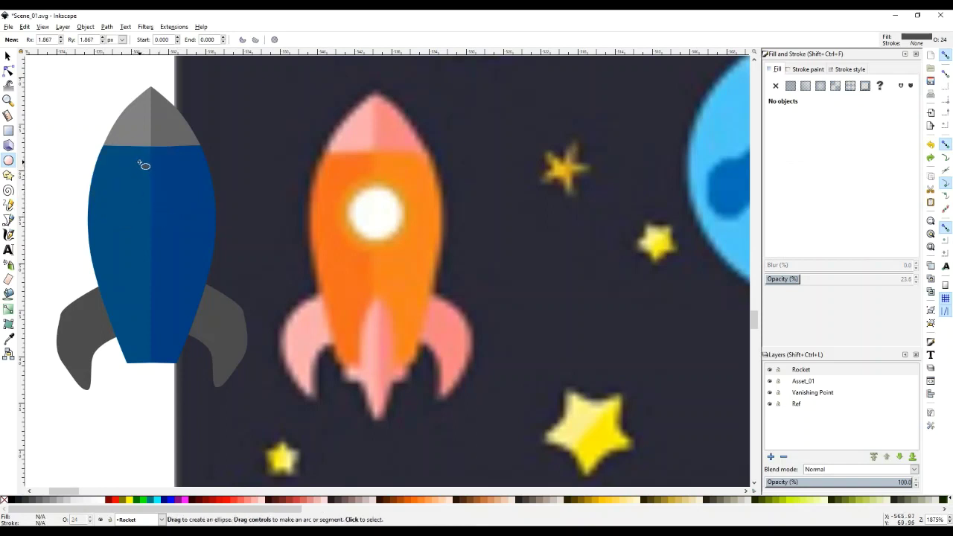
left_click_drag(144, 164, 192, 219)
left_click(91, 500)
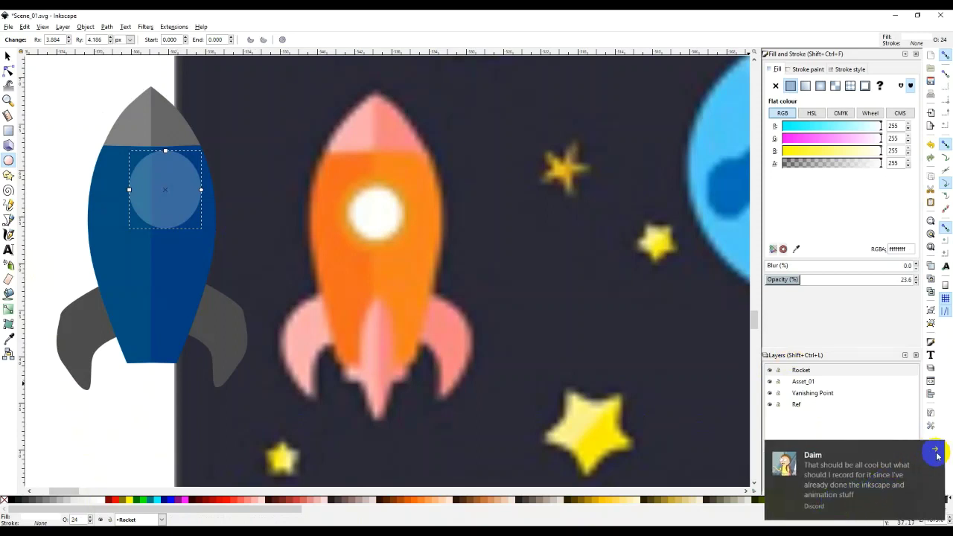
Set the window ellipse's opacity to 100% and centre it on the seam between the body halves
left_click(937, 456)
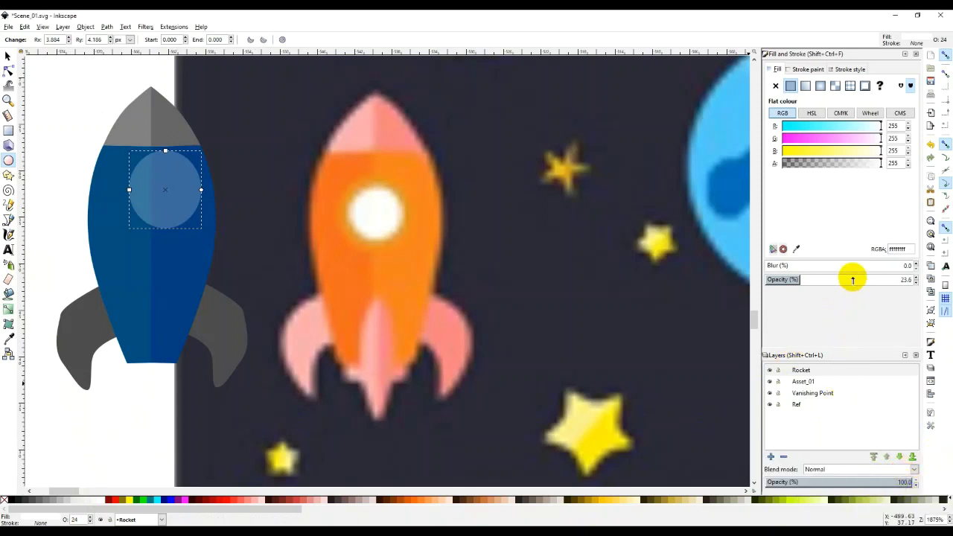
left_click_drag(899, 281, 911, 274)
left_click(8, 56)
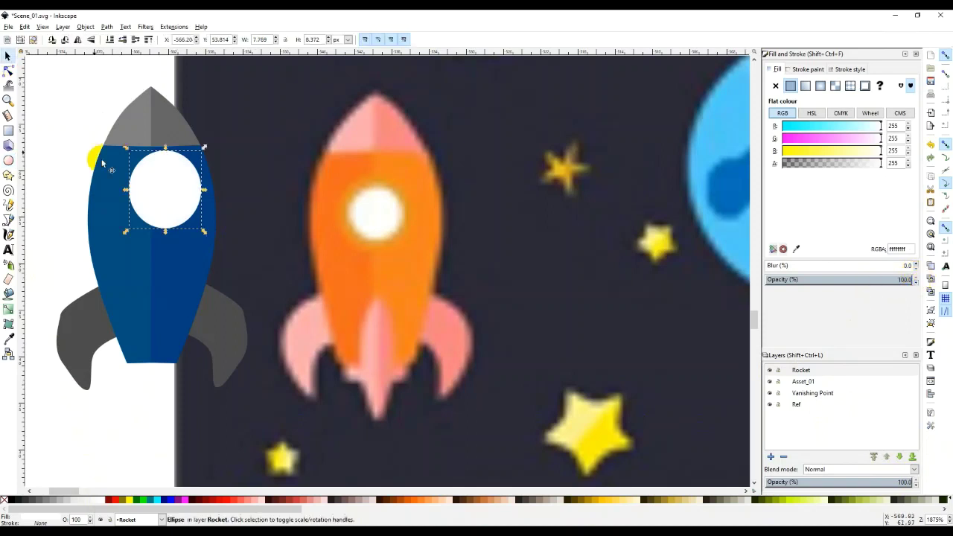
left_click_drag(158, 184, 149, 197)
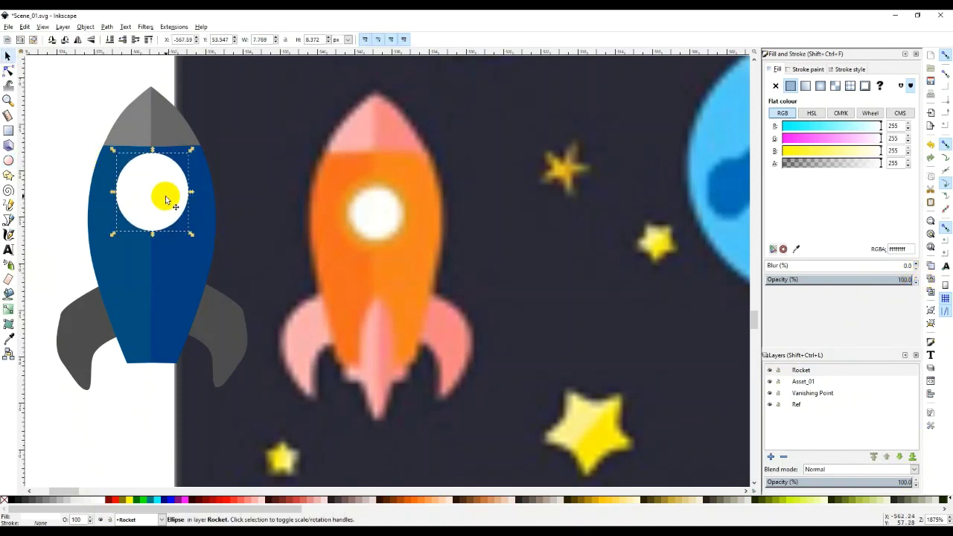
Shrink the white window ellipse to about 5.7 by 6.2 px, centred on the seam between the body halves
left_click_drag(190, 233, 181, 225)
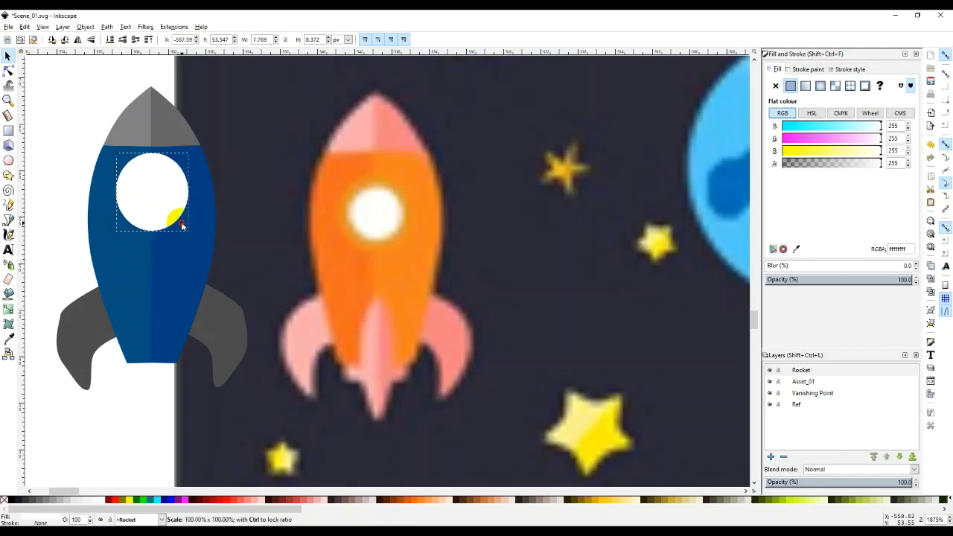
key("e")
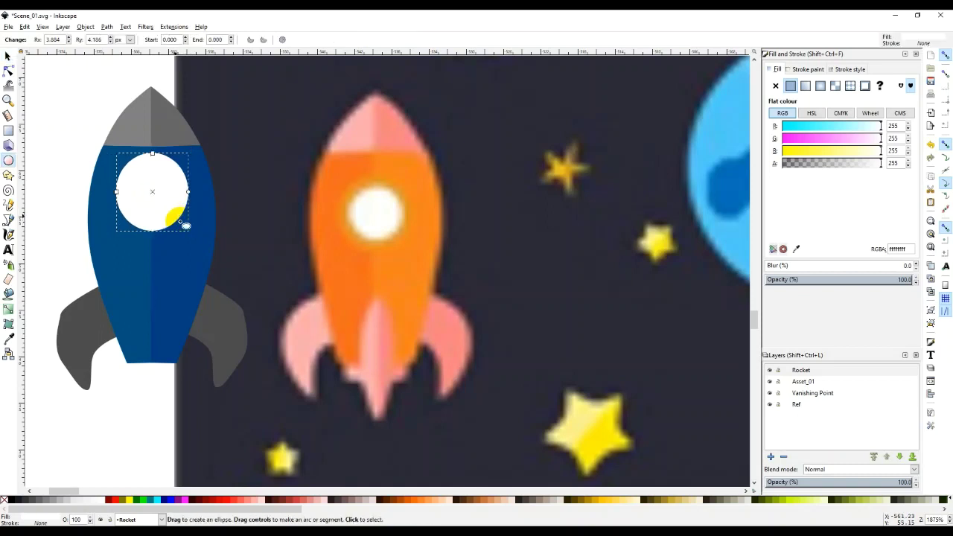
left_click(8, 57)
left_click_drag(193, 233, 165, 224)
key("Escape")
Apply a Drop Shadow filter to the window ellipse with blur radius 34.4 px, horizontal offset 15.1 px and vertical offset 17.5 px, and deselect it
left_click(145, 26)
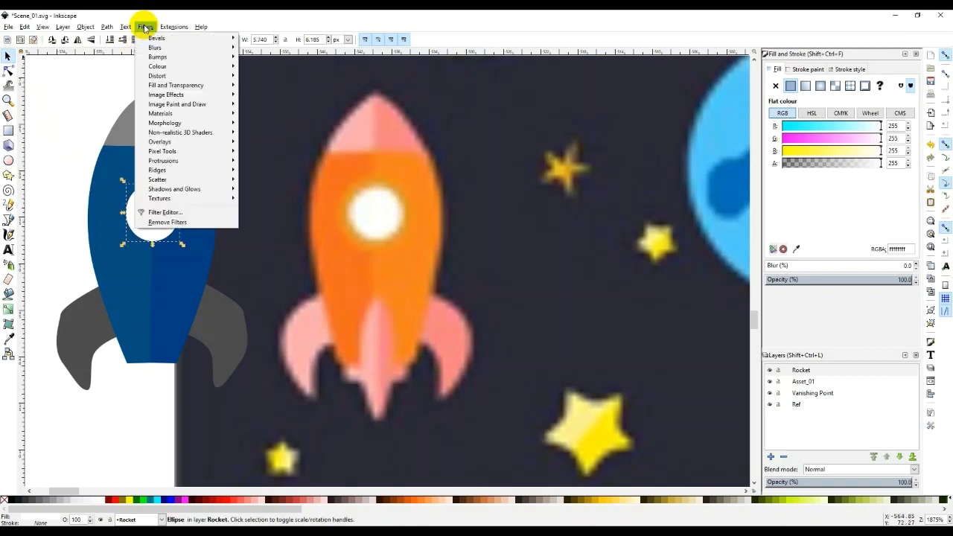
mouse_move(106, 26)
mouse_move(147, 28)
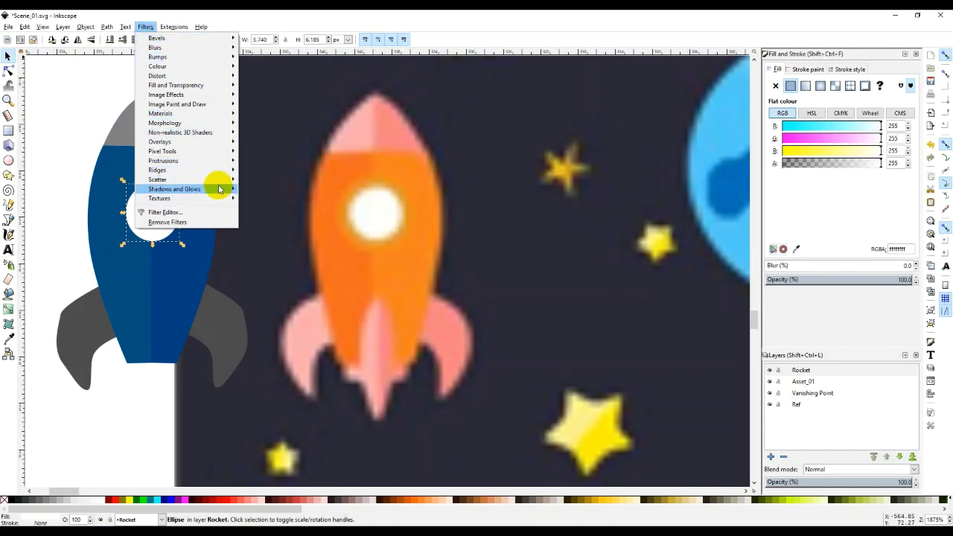
mouse_move(219, 189)
left_click(270, 208)
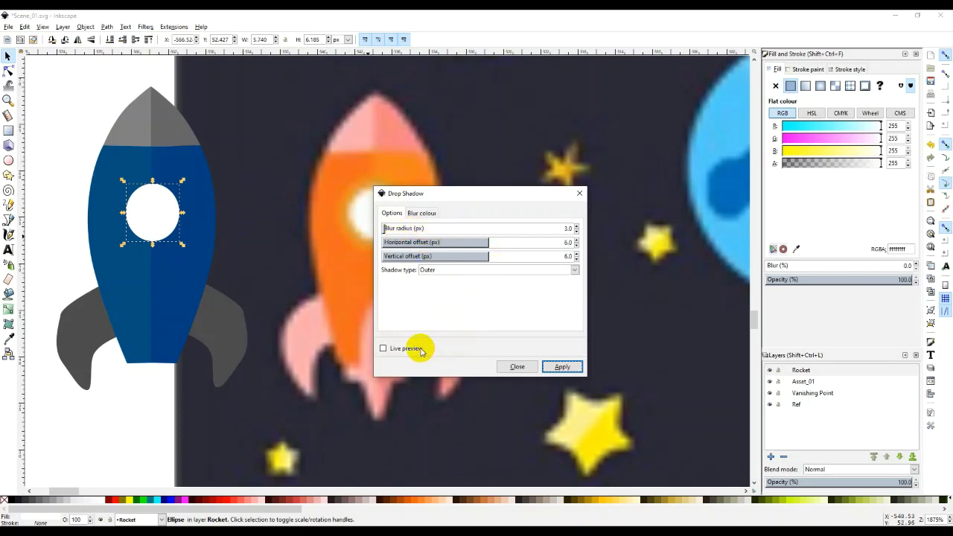
left_click(383, 348)
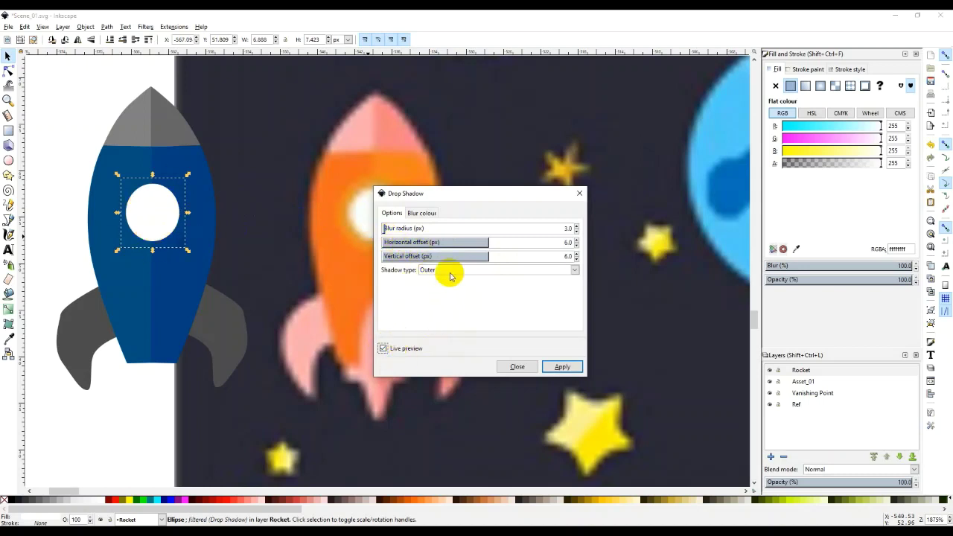
left_click_drag(496, 245, 657, 187)
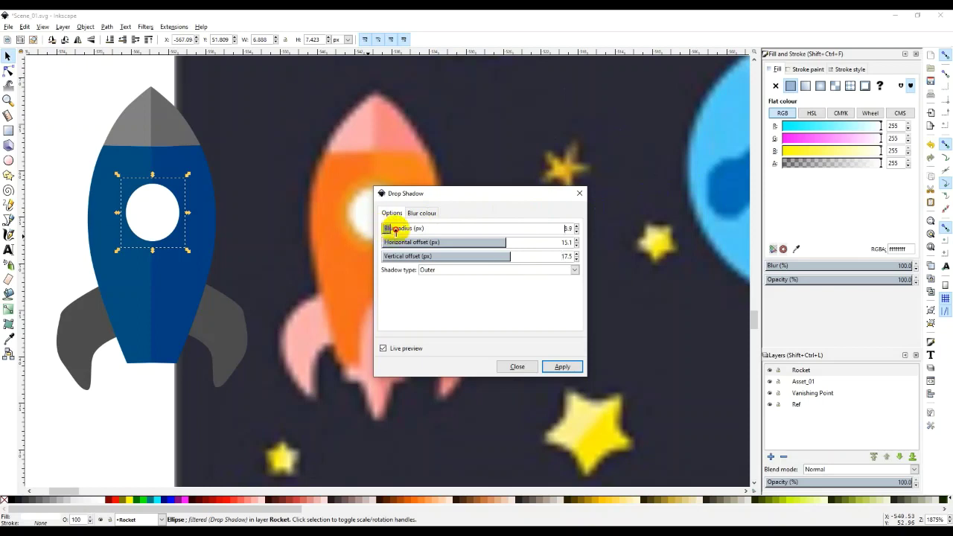
left_click_drag(395, 229, 415, 229)
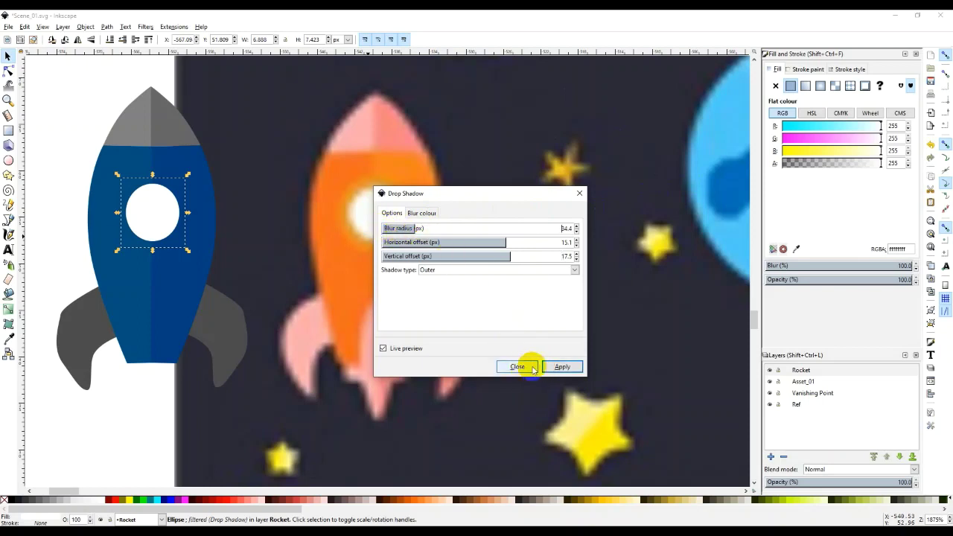
left_click(562, 367)
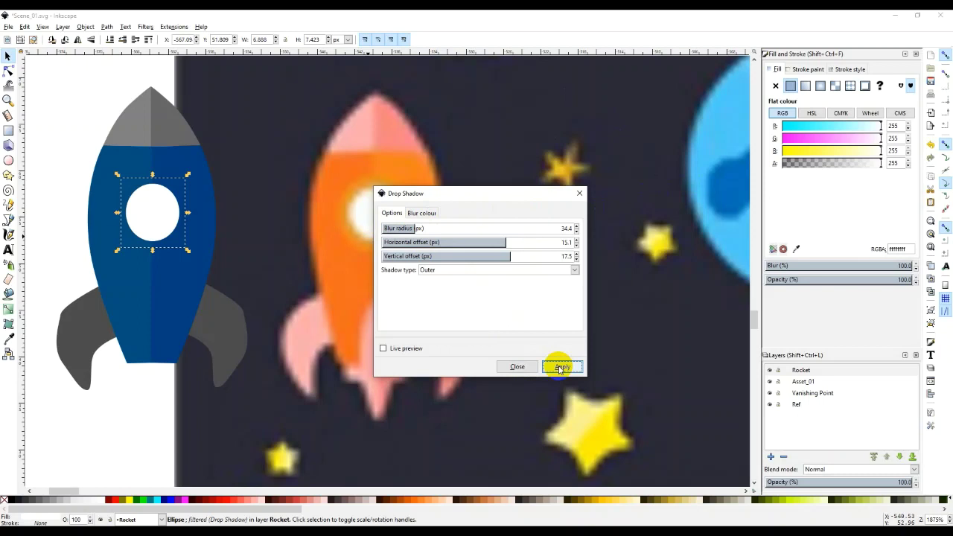
left_click(561, 368)
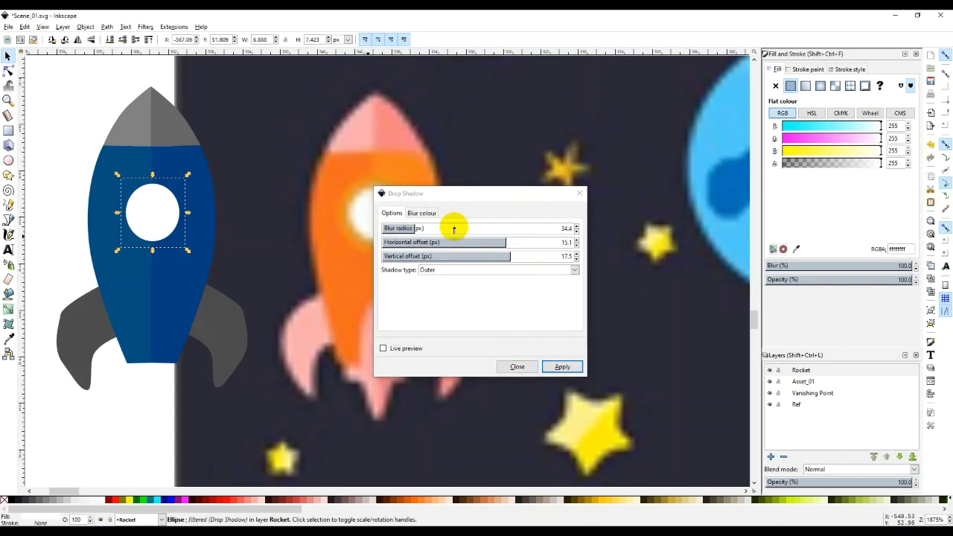
left_click(562, 367)
left_click(562, 368)
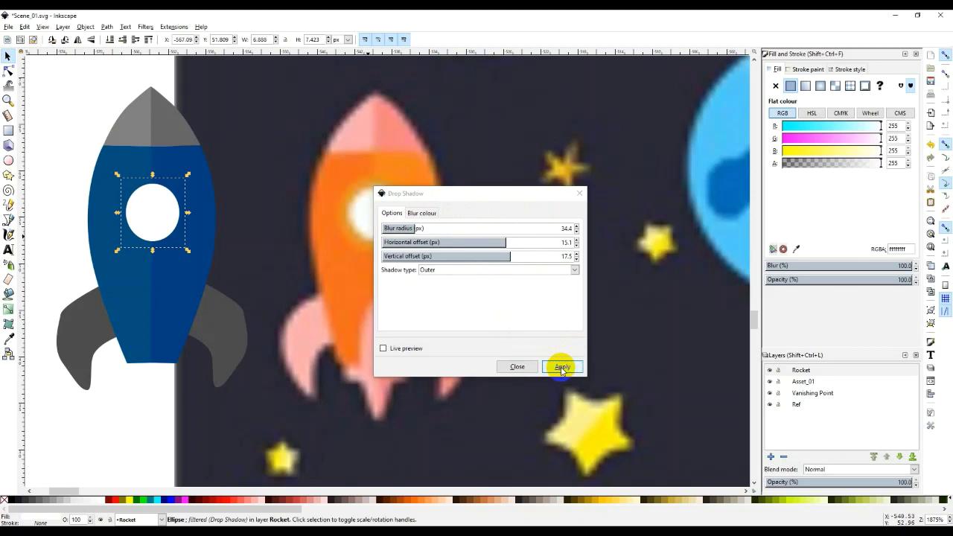
left_click(517, 366)
left_click(68, 192)
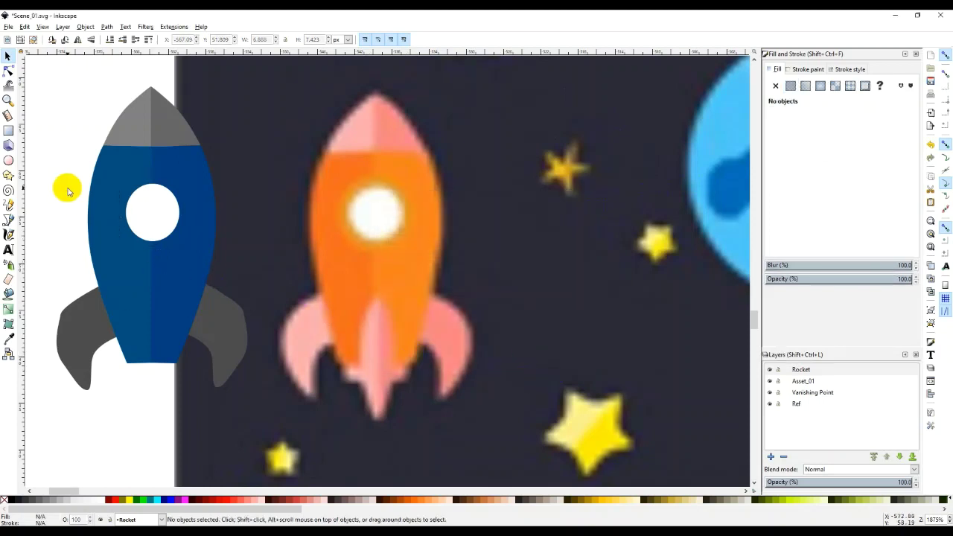
left_click(162, 213)
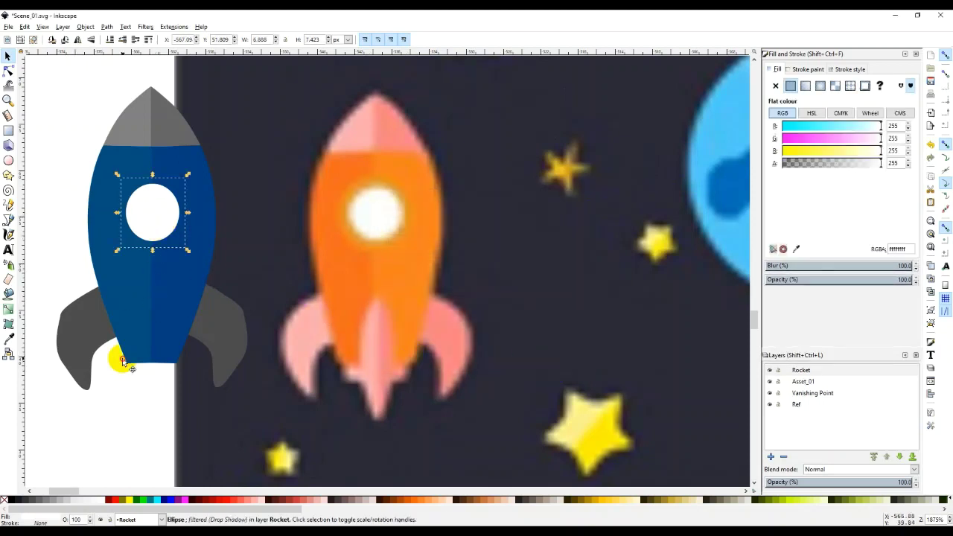
left_click(138, 389)
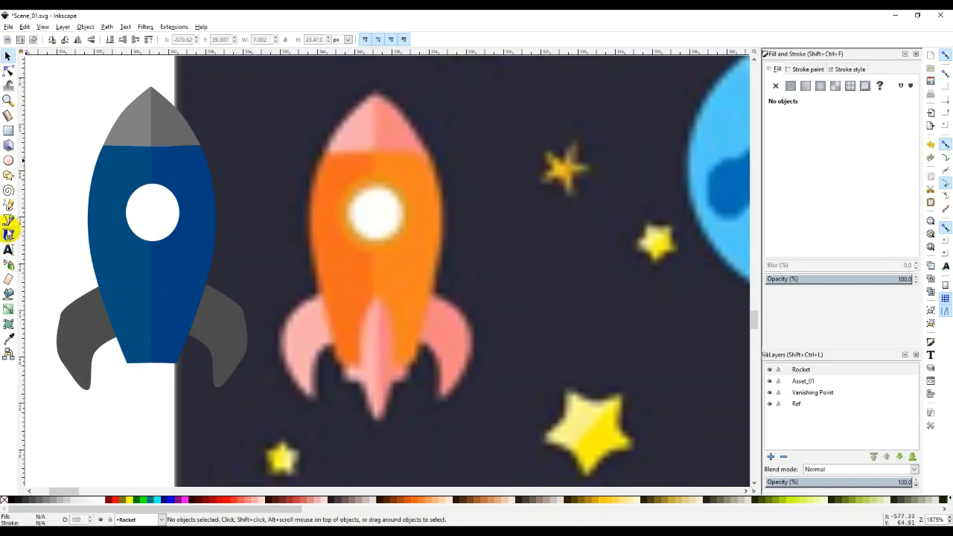
Trace the reference rocket's centre fin as a closed path about 3.6 px wide and 13.2 px high
left_click(8, 220)
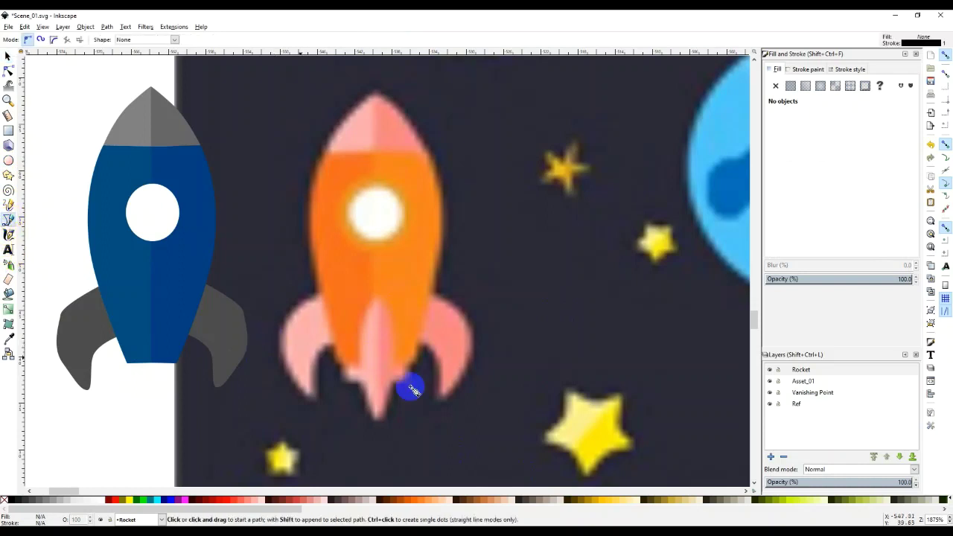
left_click(376, 298)
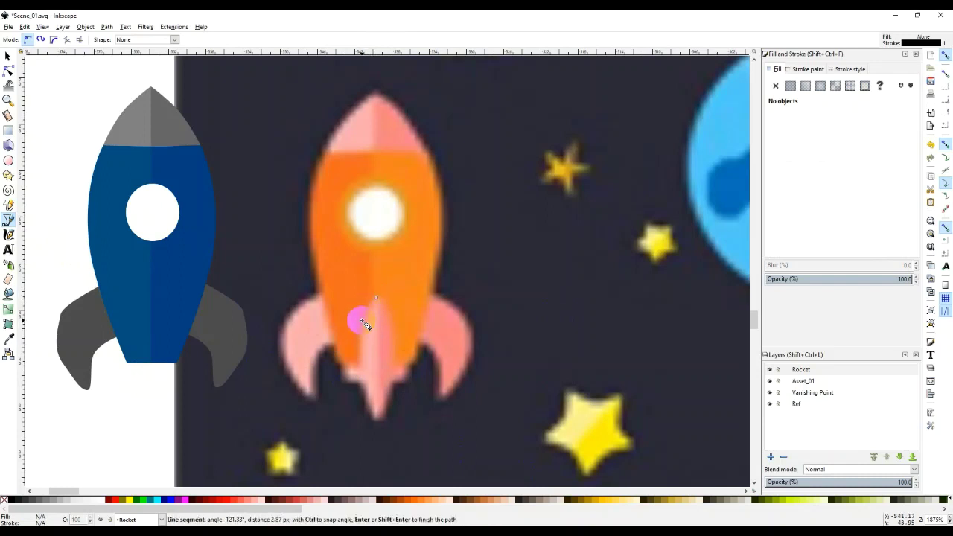
left_click_drag(363, 323, 364, 336)
left_click_drag(356, 391, 369, 410)
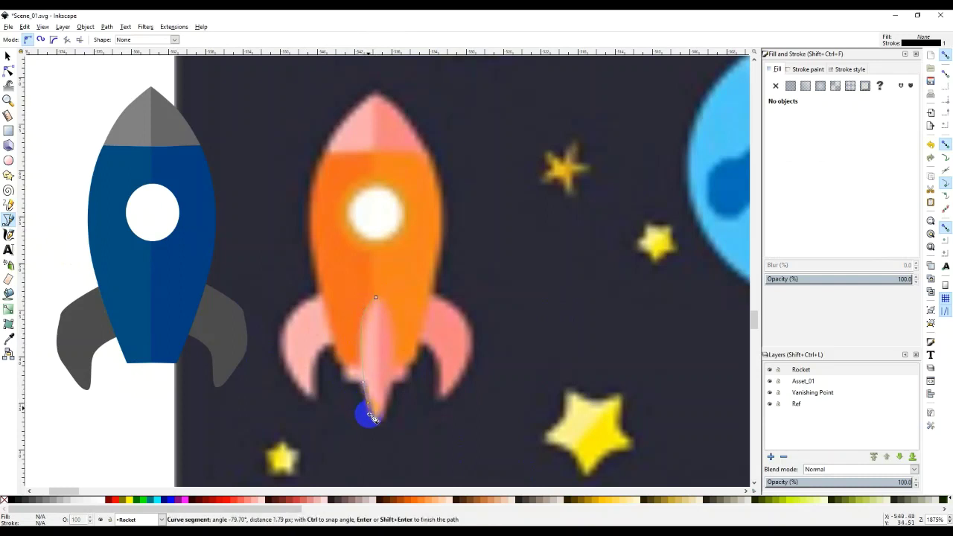
left_click(374, 421)
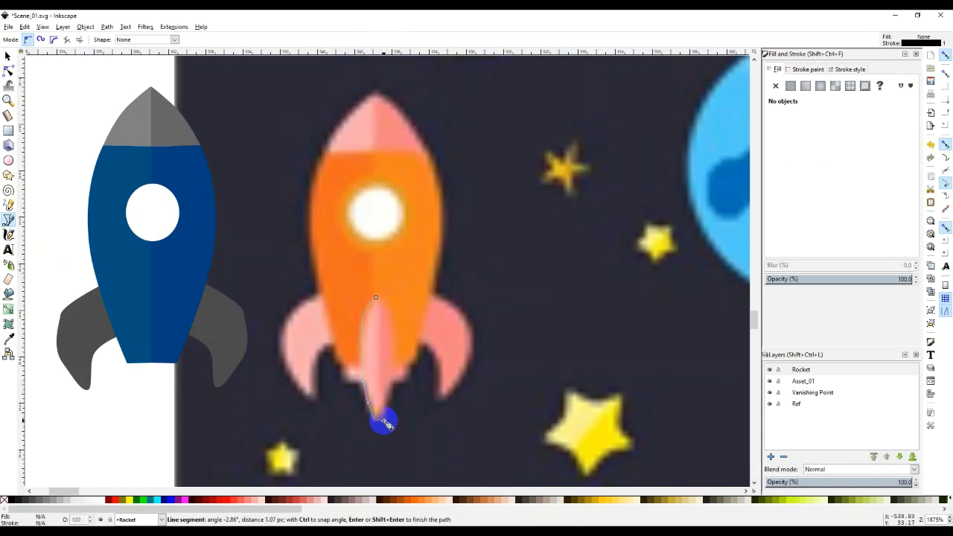
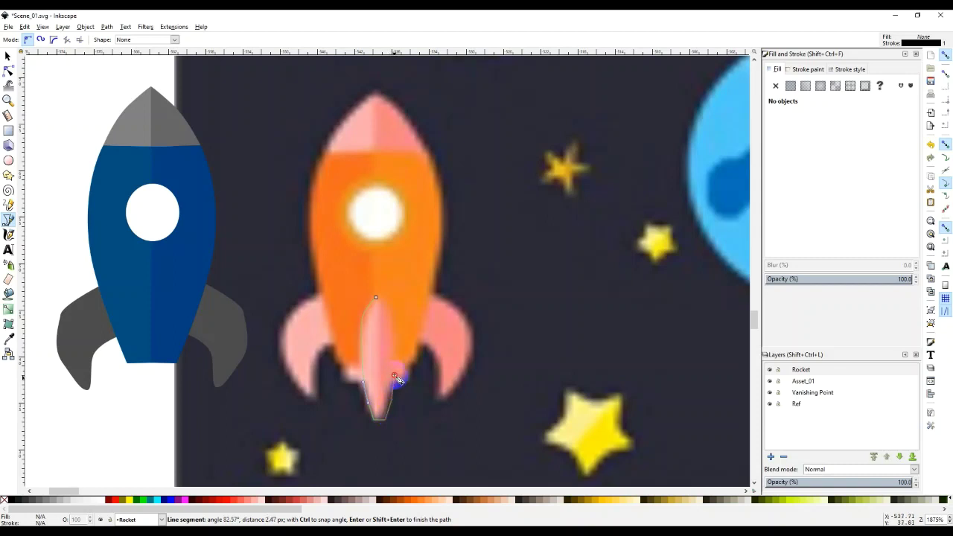
mouse_move(394, 376)
left_mouse_down()
mouse_move(385, 294)
mouse_move(395, 321)
mouse_move(384, 304)
left_mouse_up()
left_click(374, 296)
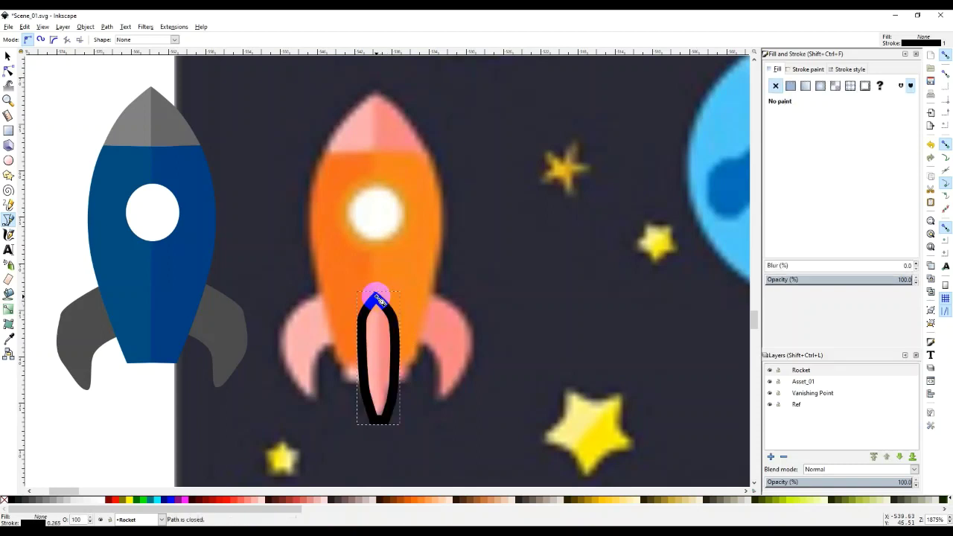
Fill the centre fin path with 50% Grey and remove its stroke
right_click(18, 514)
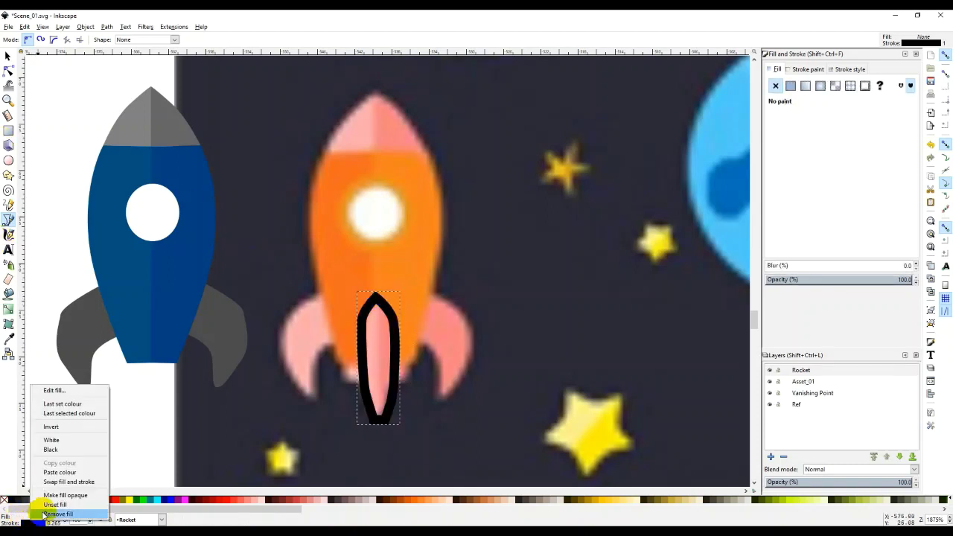
key("Escape")
left_click(46, 502)
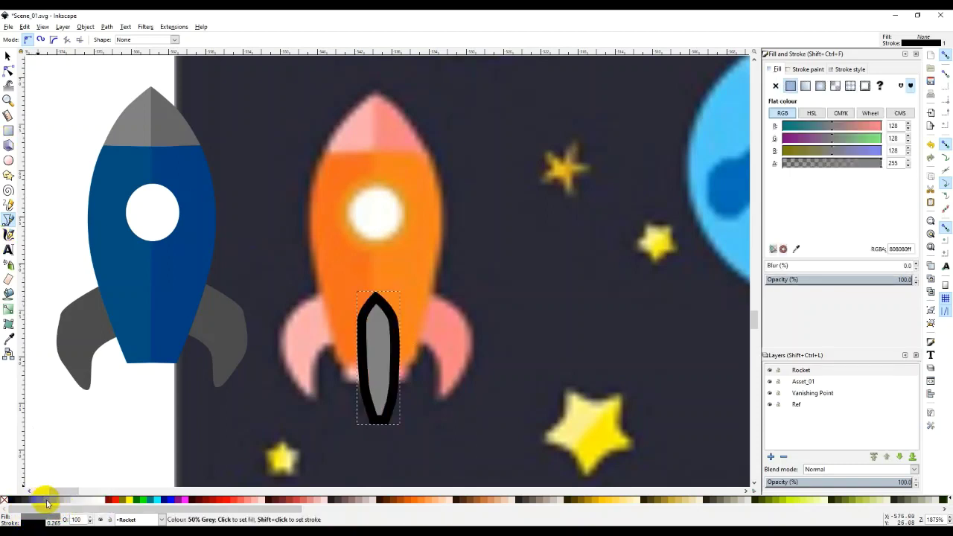
right_click(44, 522)
left_click(54, 518)
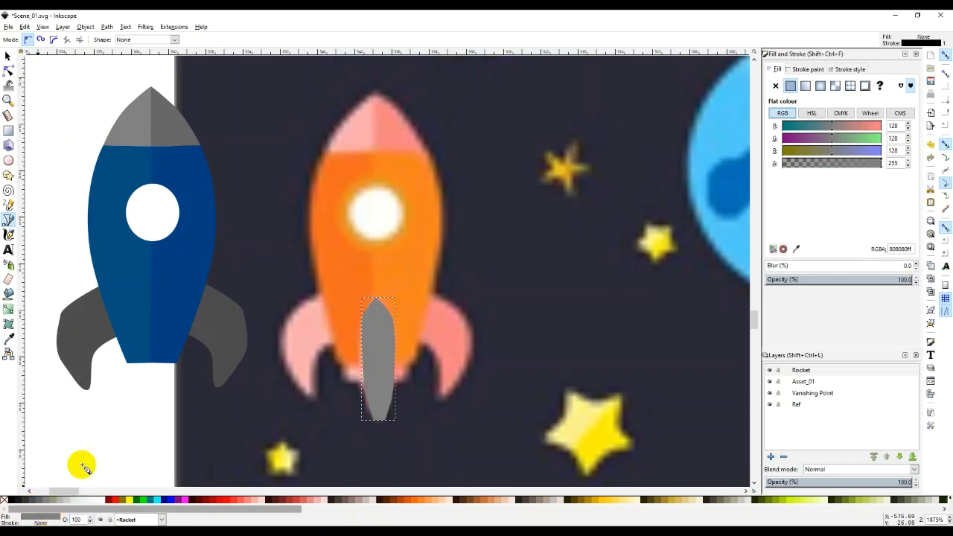
Move the grey centre fin onto the lower middle of the blue rocket, in line with the body seam
left_click(8, 57)
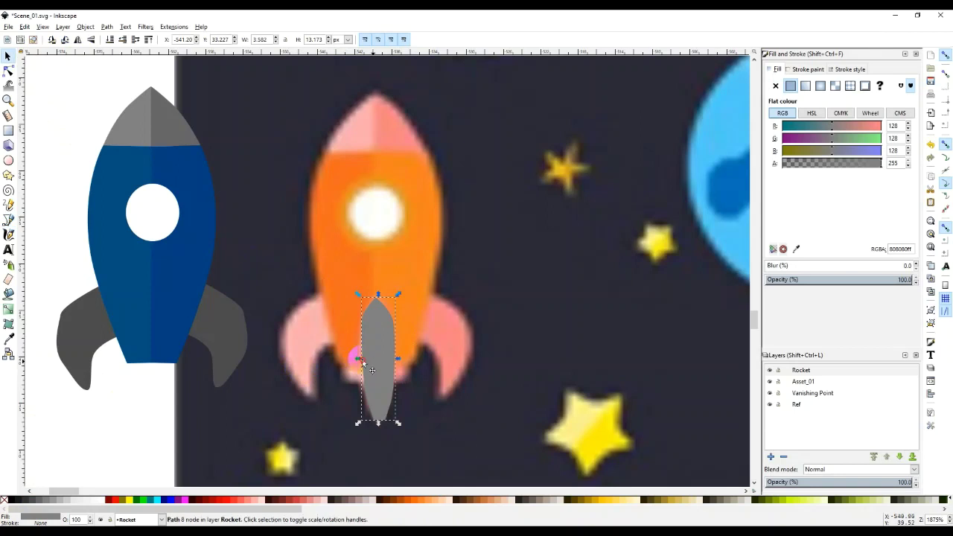
left_click_drag(361, 359, 146, 350)
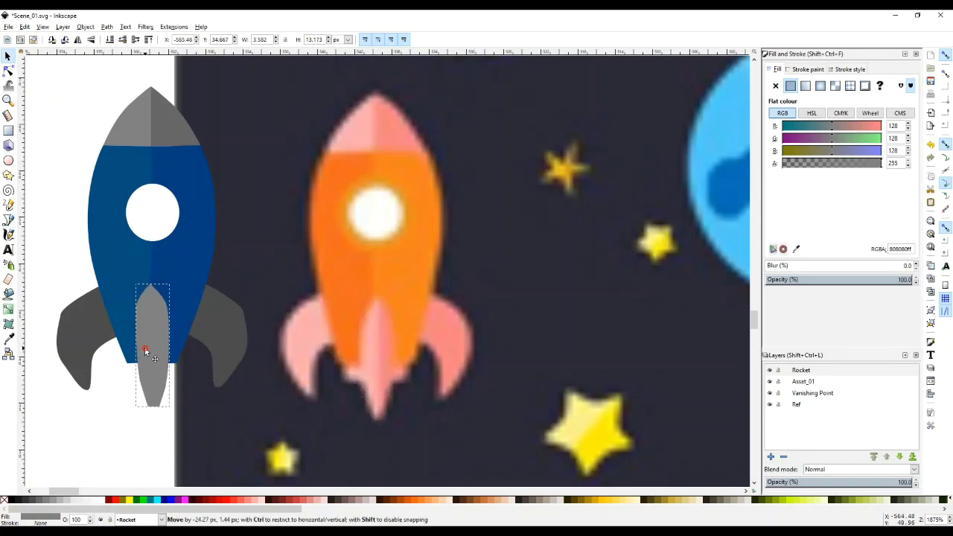
key("ctrl+z")
scroll(144, 347, "down", 1)
left_click_drag(276, 367, 148, 360)
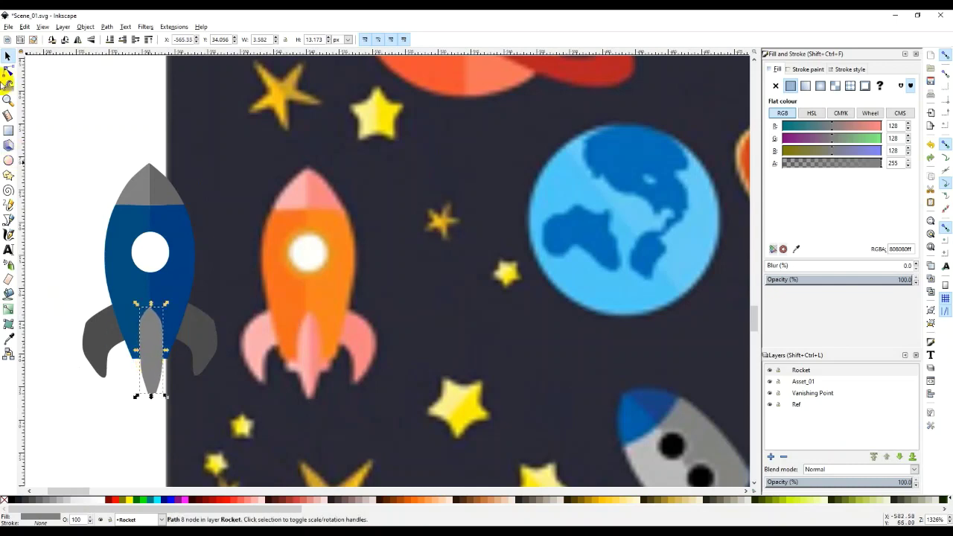
Draw a rectangle about 5.4 by 1 px across the rocket body's bottom edge, fill it with dark grey 4d4d4d, and deselect it
left_click(9, 129)
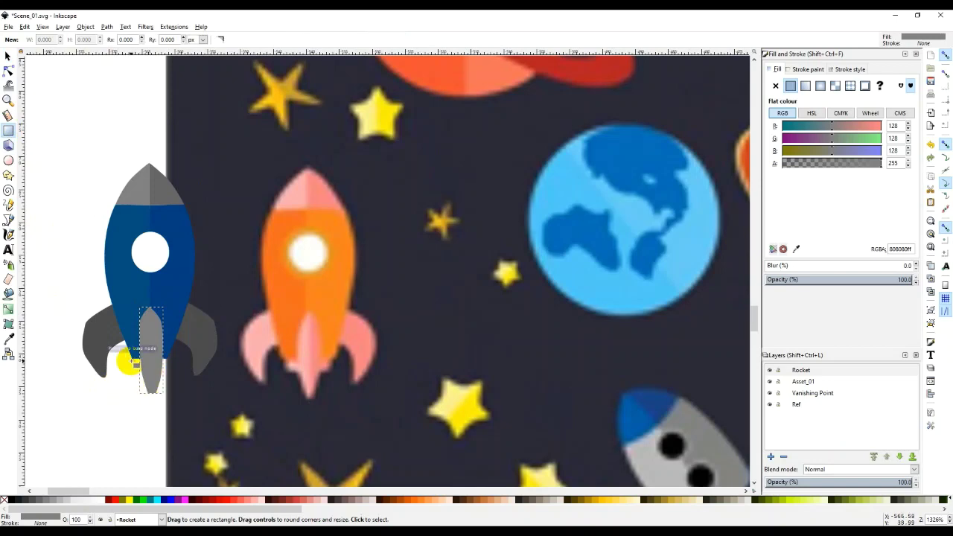
left_click_drag(132, 363, 172, 368)
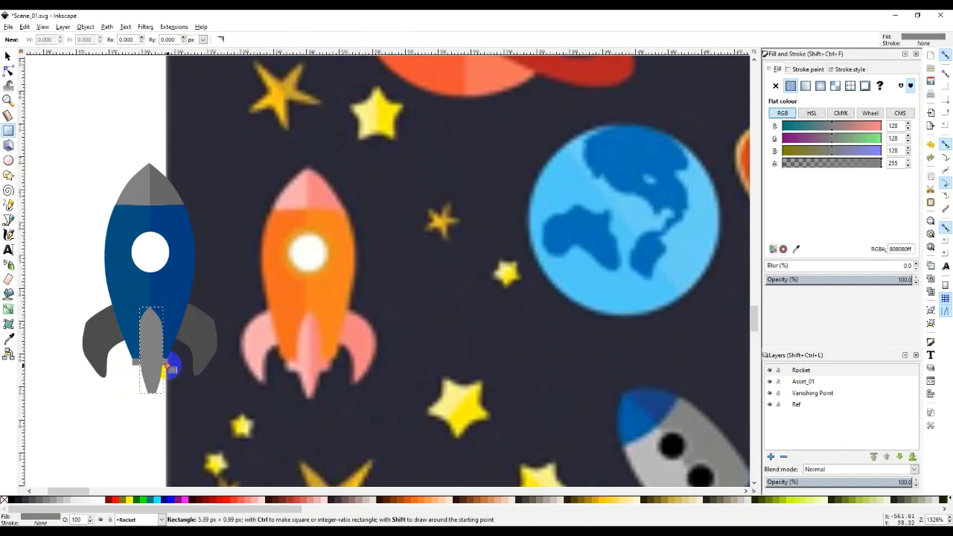
left_click_drag(172, 367, 169, 363)
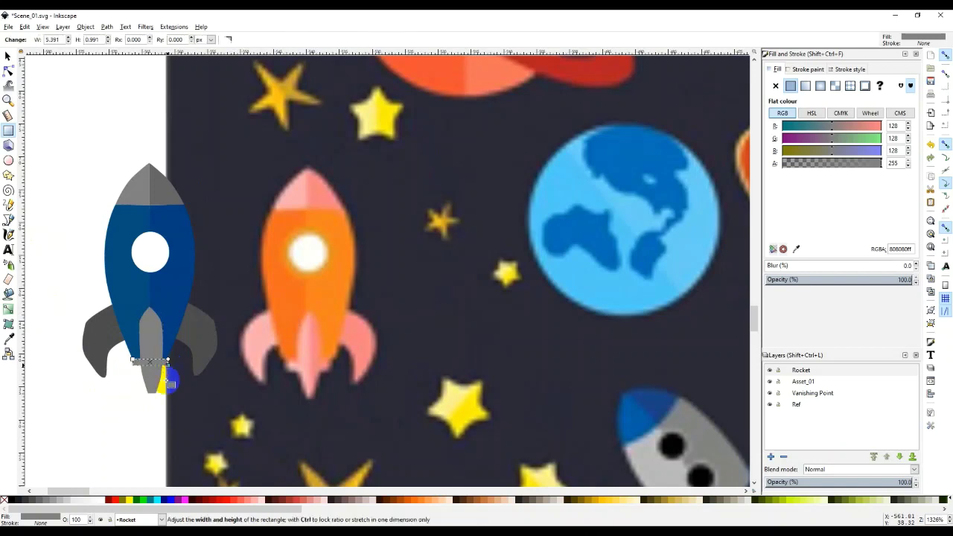
left_click(34, 503)
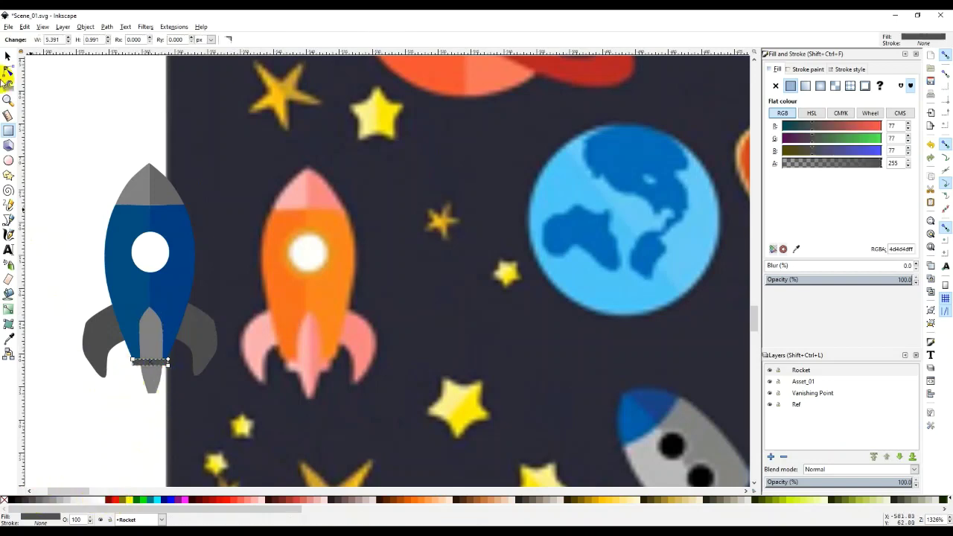
left_click(7, 56)
left_click(131, 431)
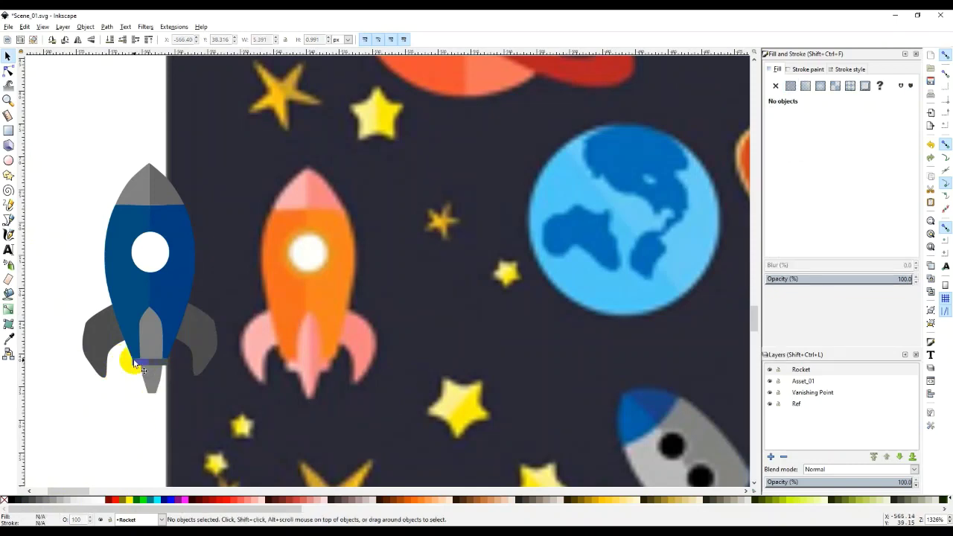
left_click(135, 363)
left_click(85, 27)
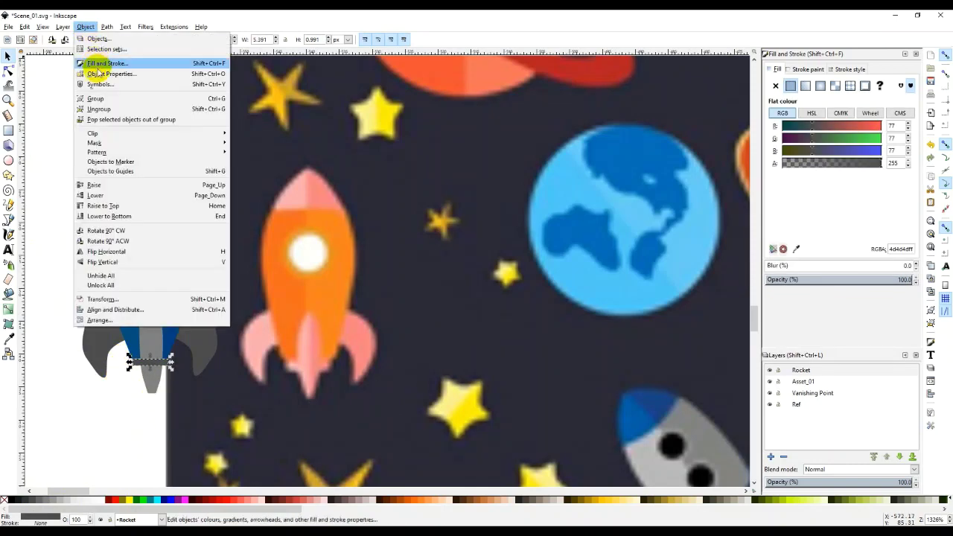
left_click(63, 28)
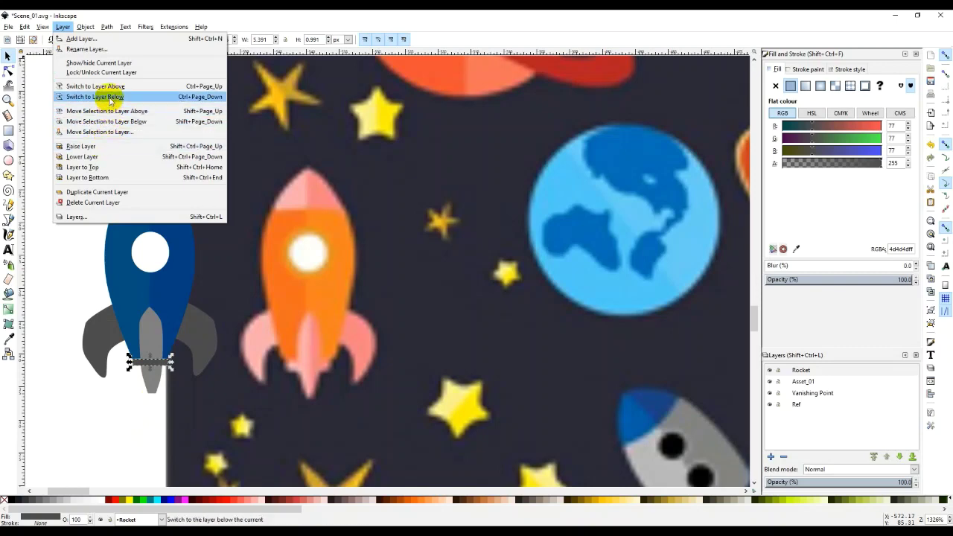
mouse_move(43, 28)
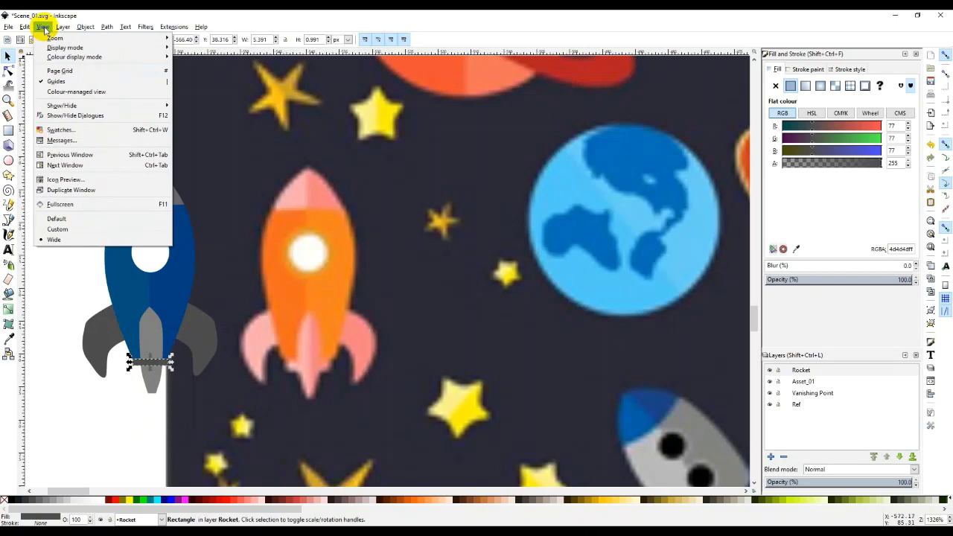
left_click(130, 365)
right_click(137, 365)
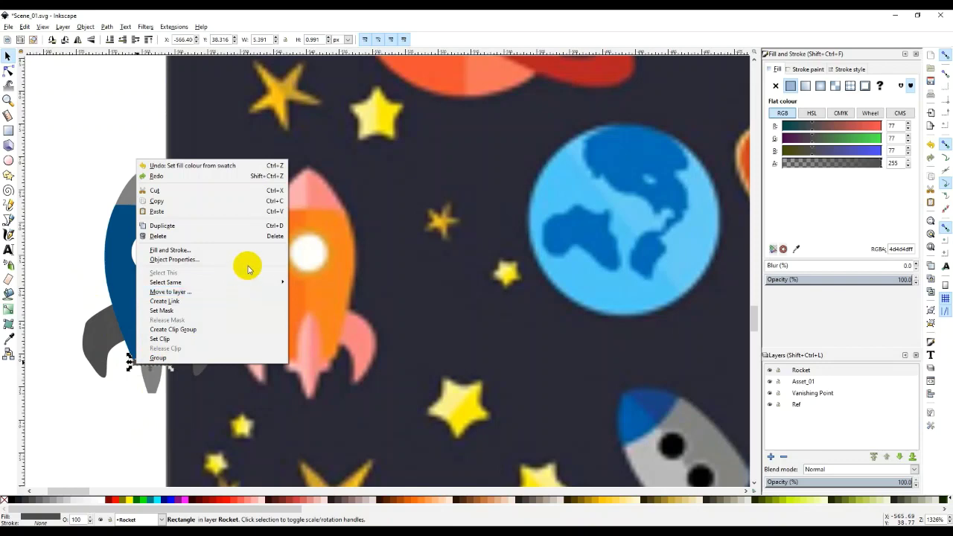
mouse_move(280, 286)
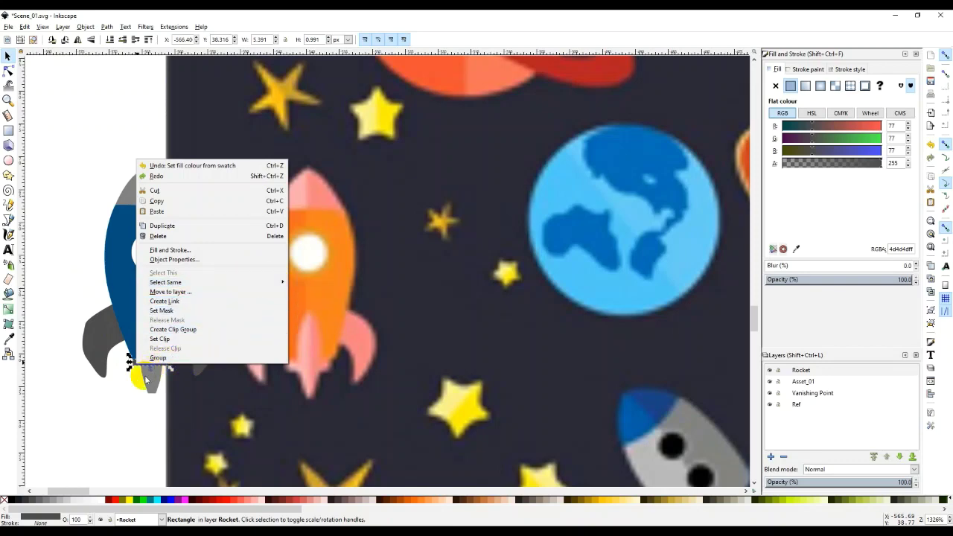
left_click(122, 389)
Bring the grey centre fin in front of the dark grey base rectangle and clear the selection
left_click(137, 290)
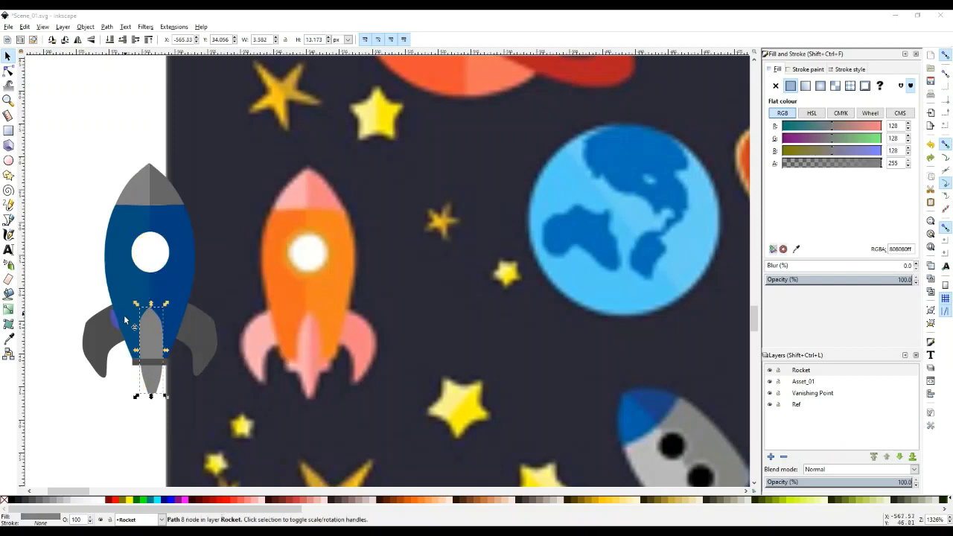
left_click(96, 443)
left_click(153, 343)
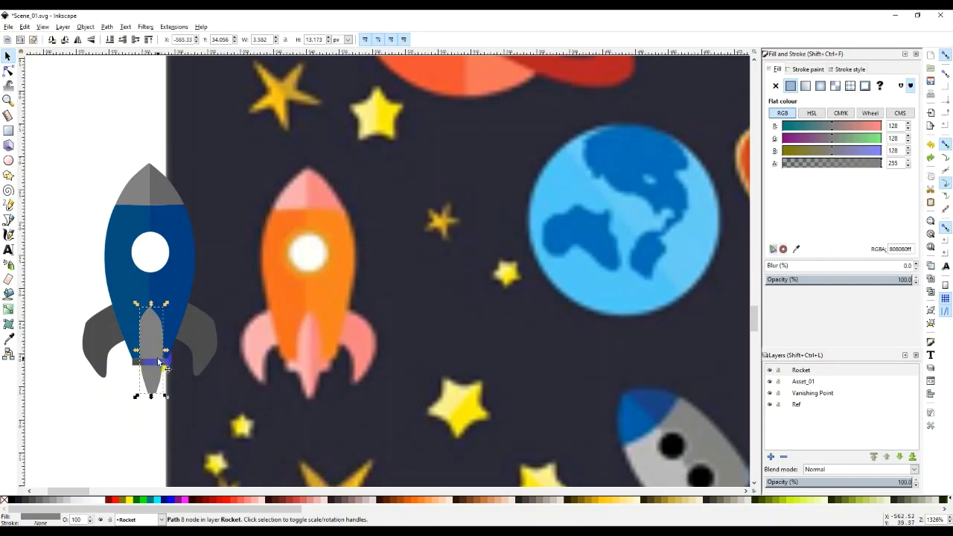
left_click(117, 430)
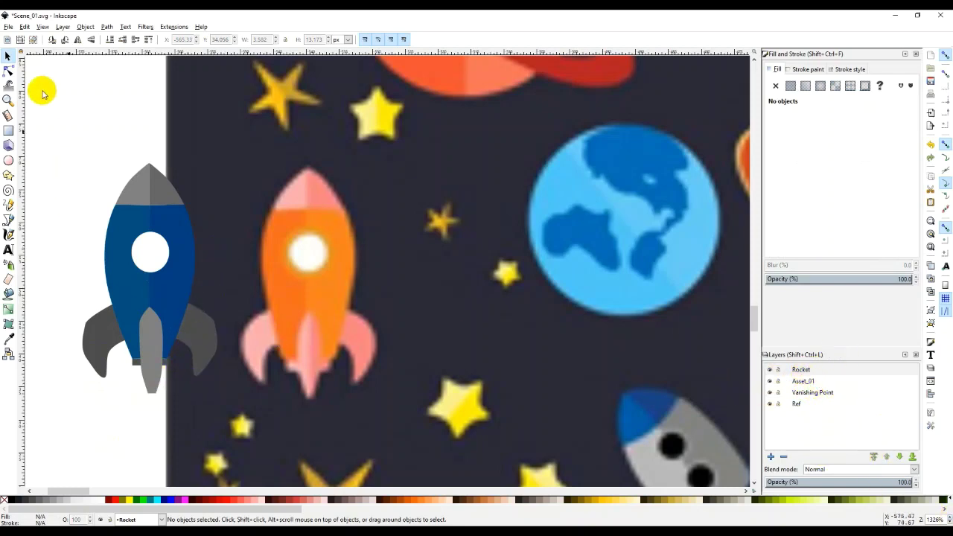
Select all nine parts of the blue rocket, including the nose cone, and group them
left_click_drag(68, 165, 223, 398)
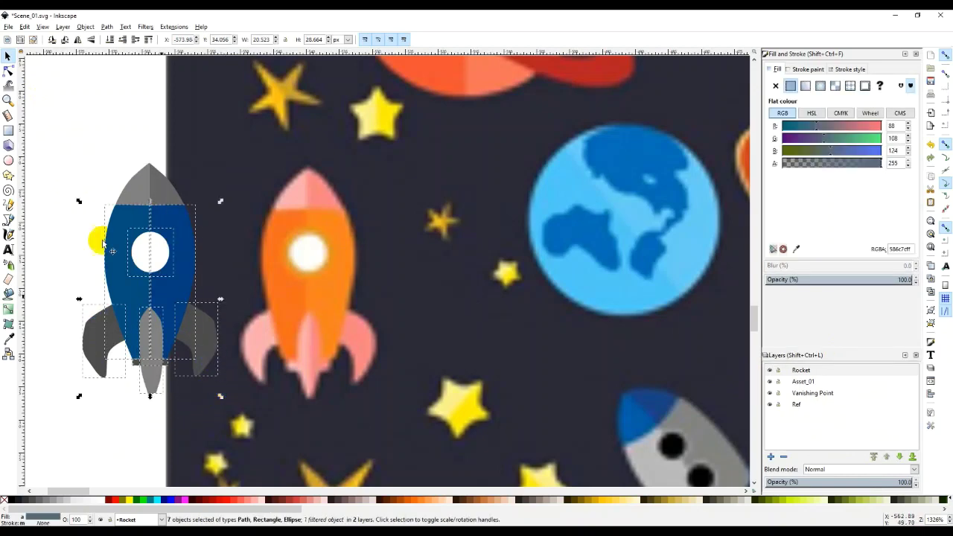
left_click_drag(75, 134, 278, 422)
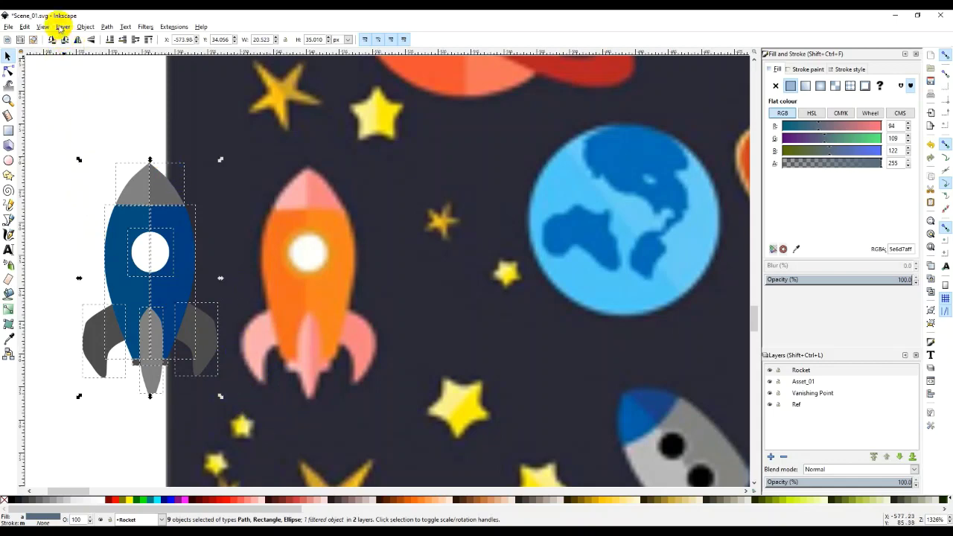
left_click(84, 28)
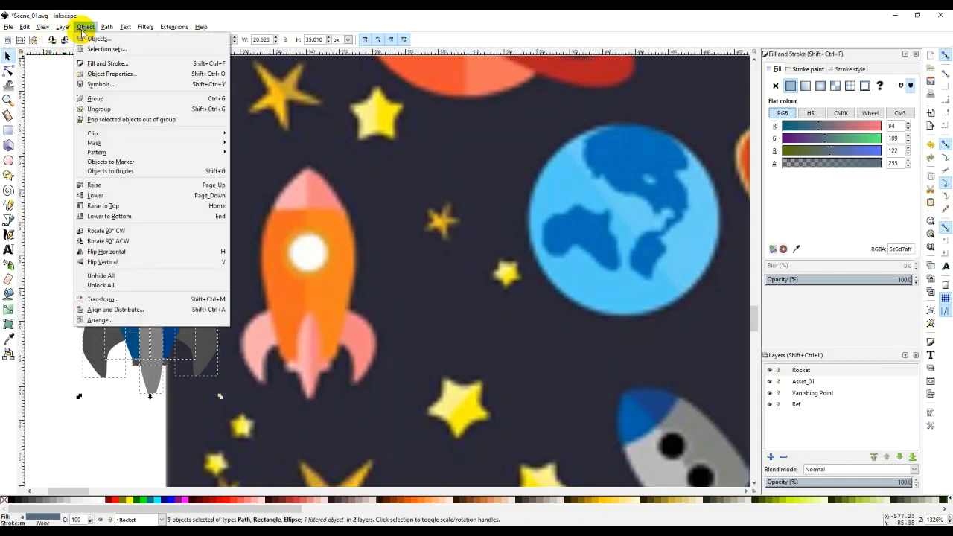
left_click(128, 98)
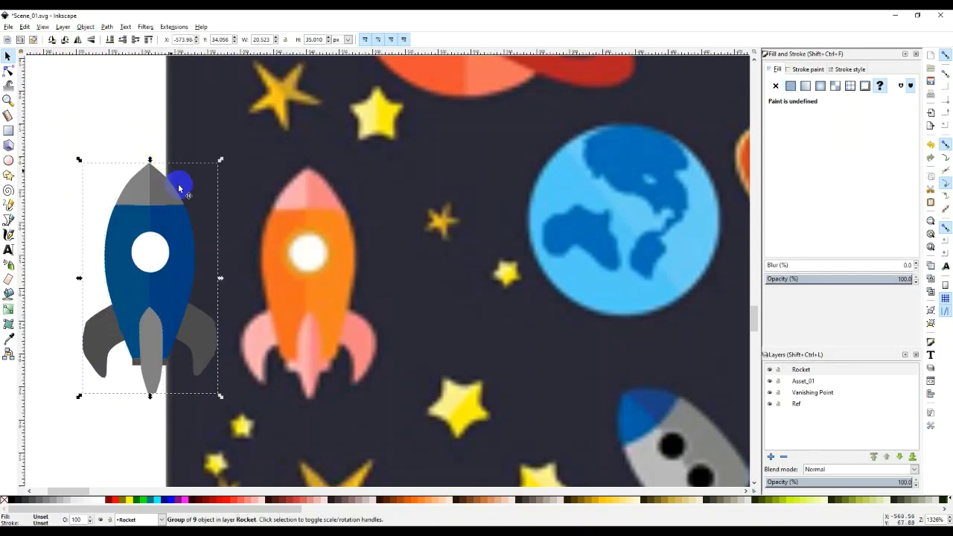
Move the rocket group away from the reference images into the glass display case in the museum scene
left_click_drag(138, 273, 687, 239)
scroll(514, 340, "down", 8)
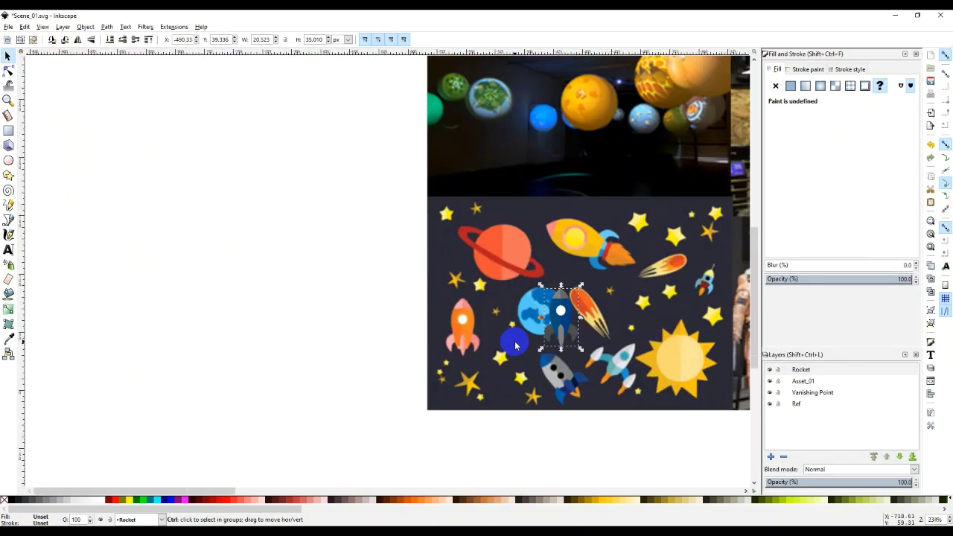
left_click_drag(519, 343, 491, 307)
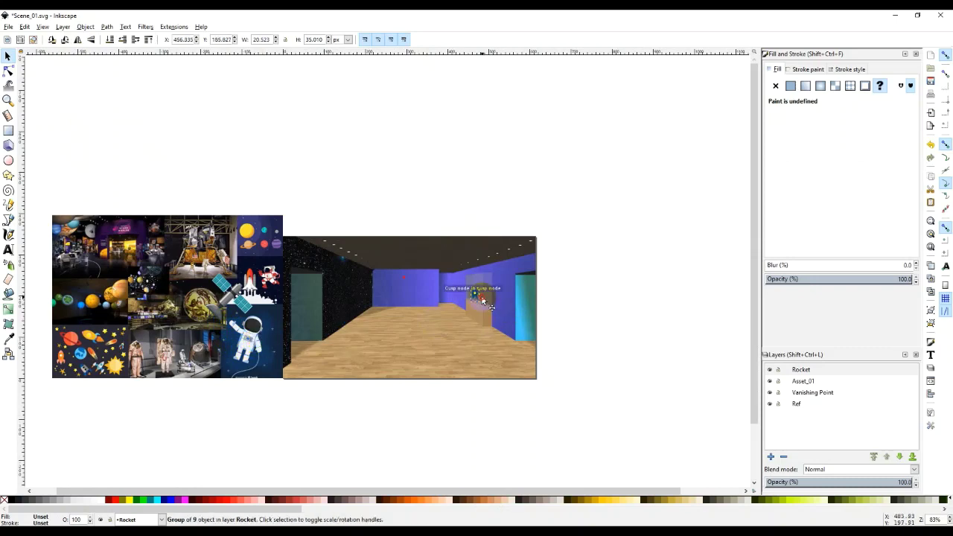
scroll(480, 297, "up", 6)
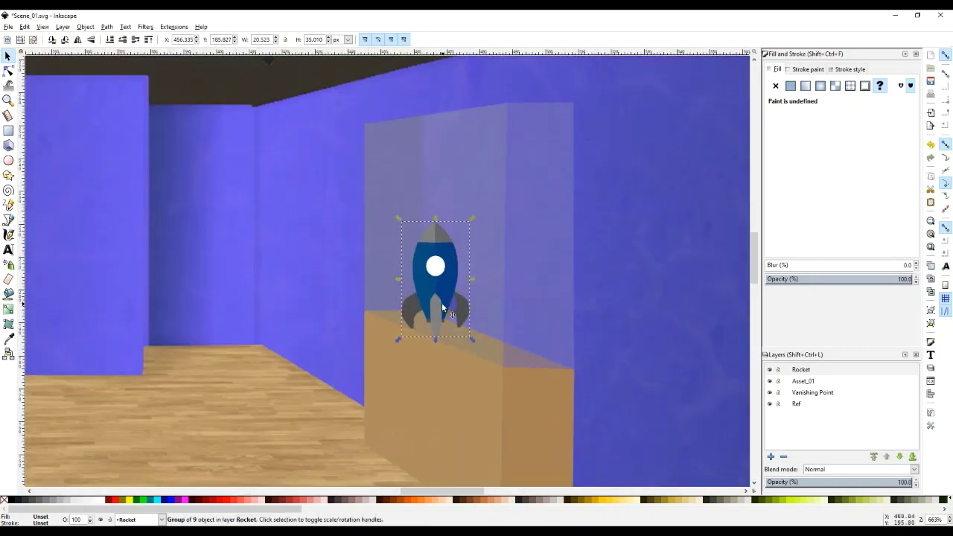
left_click_drag(444, 285, 471, 283)
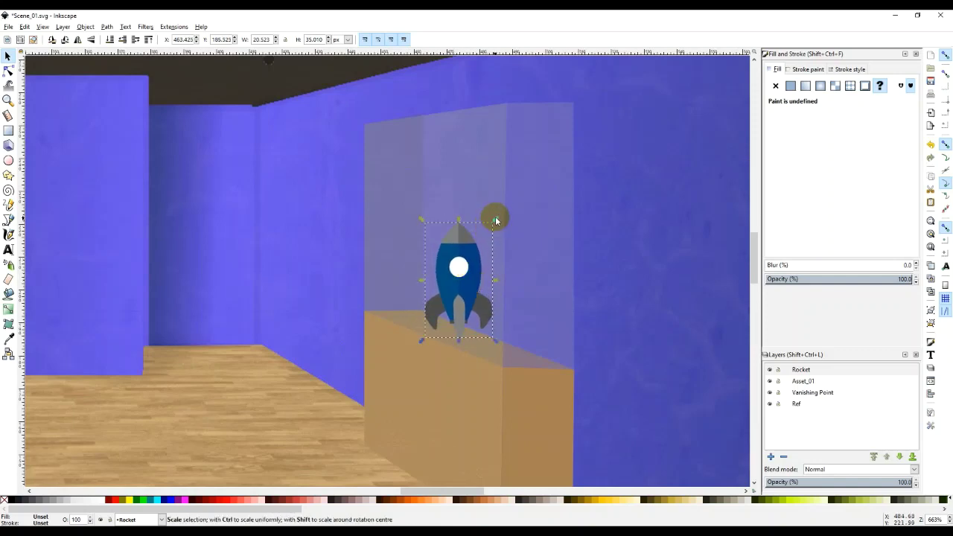
left_click(481, 240)
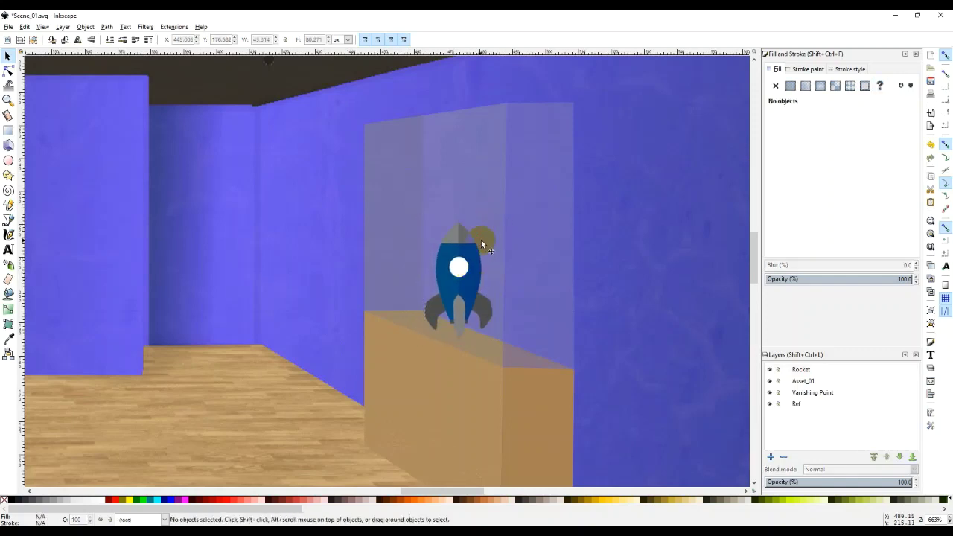
double_click(456, 268)
left_click(456, 297)
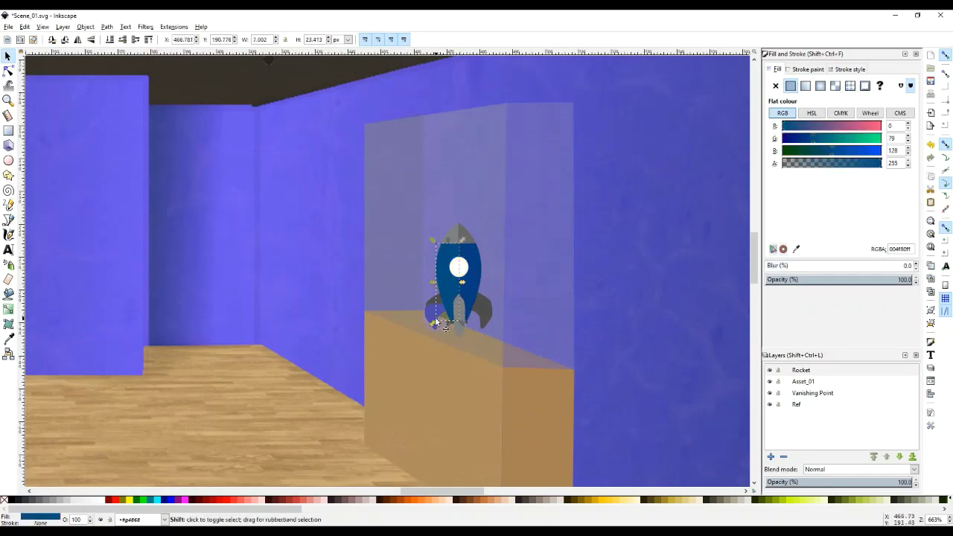
left_click_drag(461, 236, 440, 320)
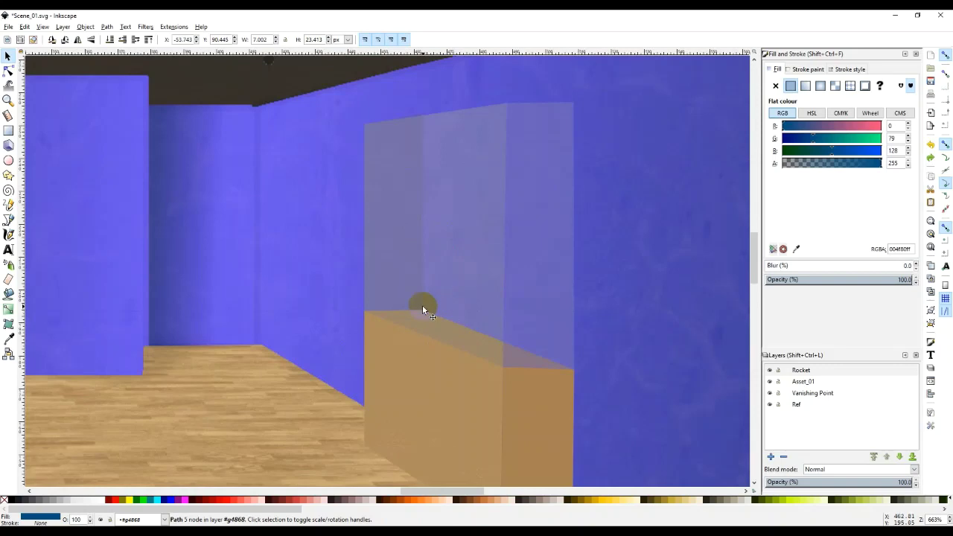
key("ctrl+z")
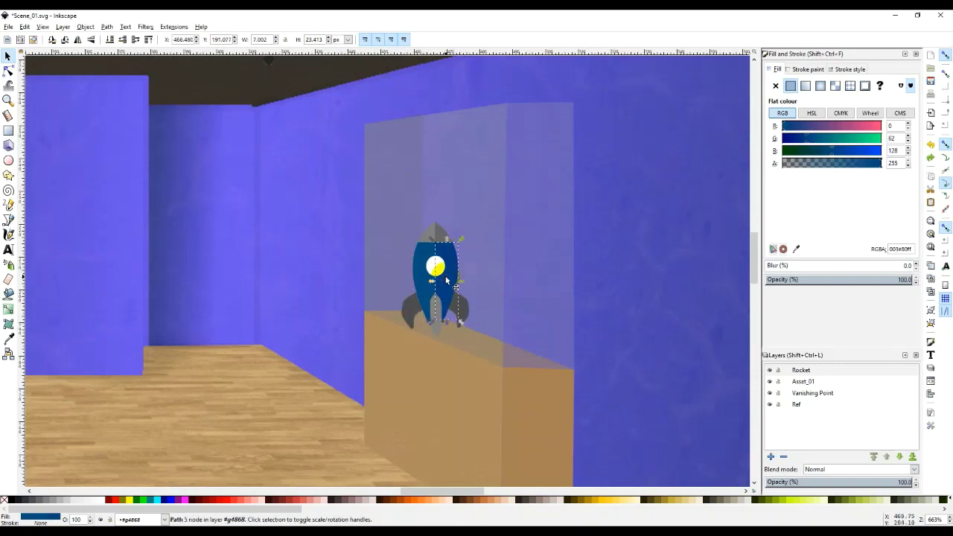
Select all nine rocket parts, scale them to about 21.3 by 34.6 px, and position them above the middle of the pedestal
left_click(802, 371)
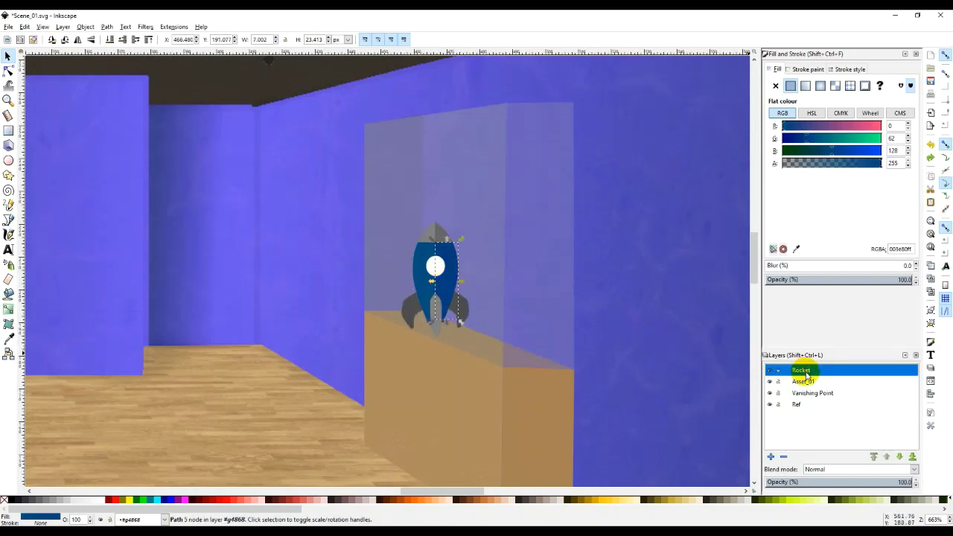
key("ctrl+a")
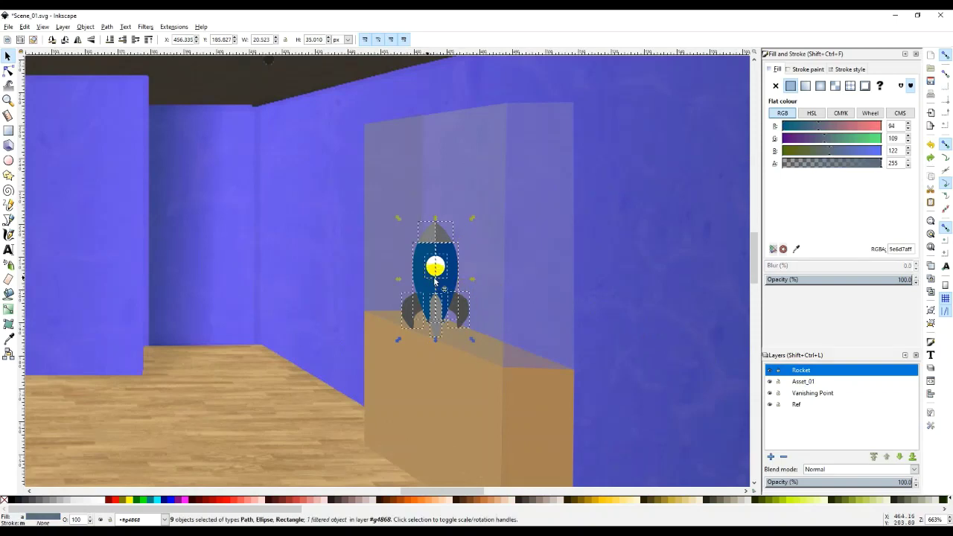
left_click_drag(443, 285, 463, 267)
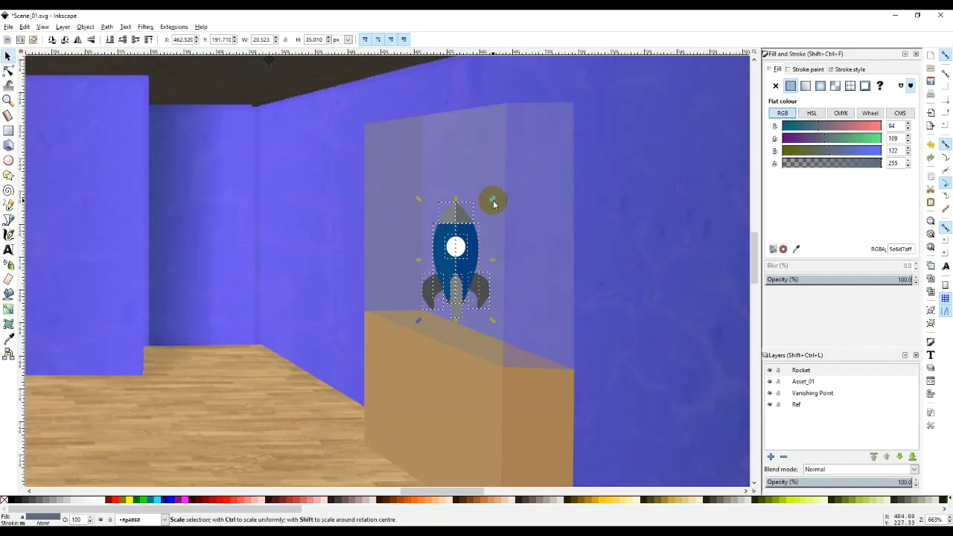
left_click_drag(493, 204, 496, 206)
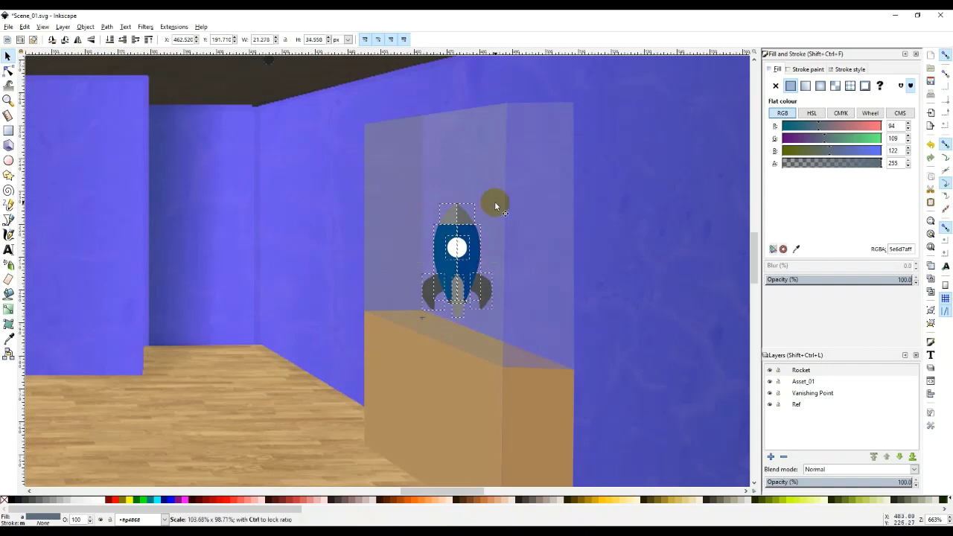
key("ctrl")
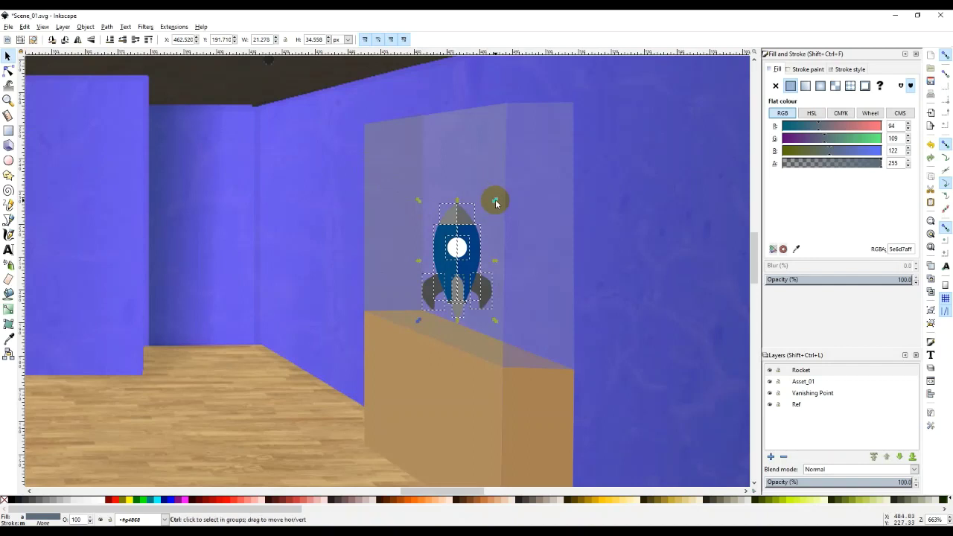
left_click_drag(463, 232, 470, 239)
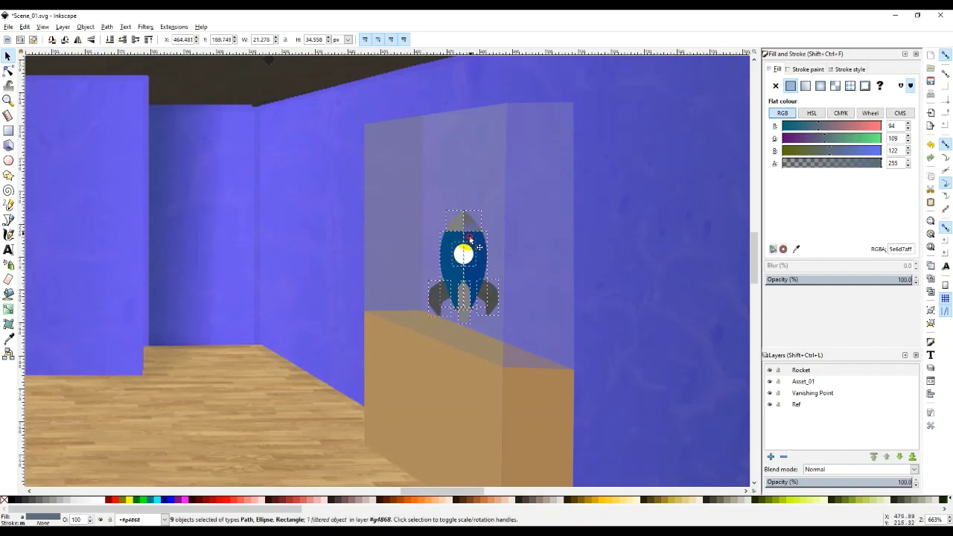
Rotate the rocket parts slightly clockwise, skew them vertically to follow the pedestal's perspective, and lower them onto its top
key("ctrl")
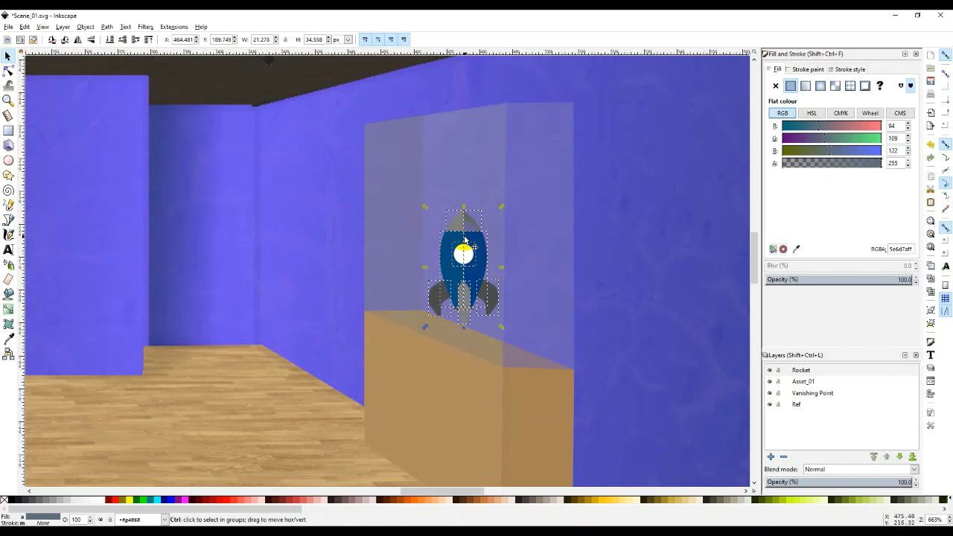
left_click(488, 214)
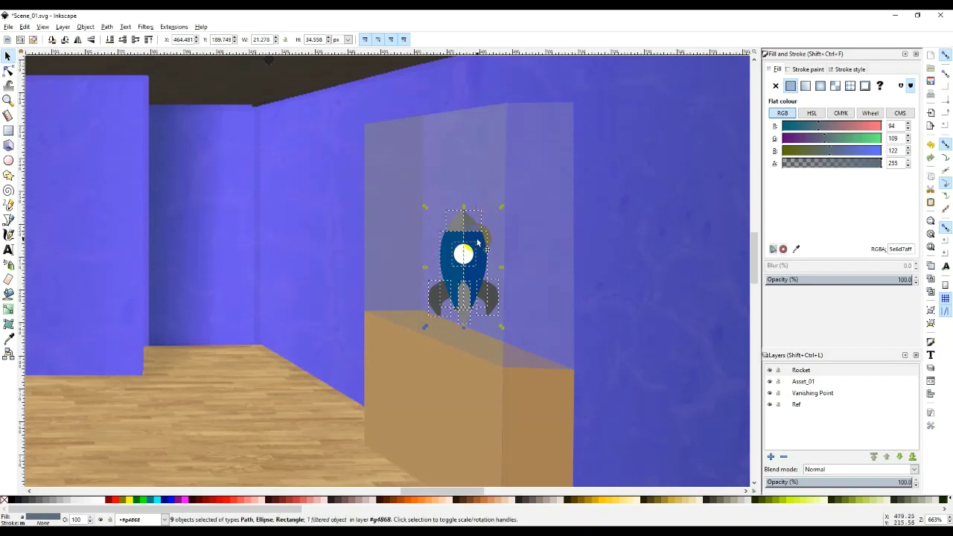
left_click_drag(500, 207, 504, 213)
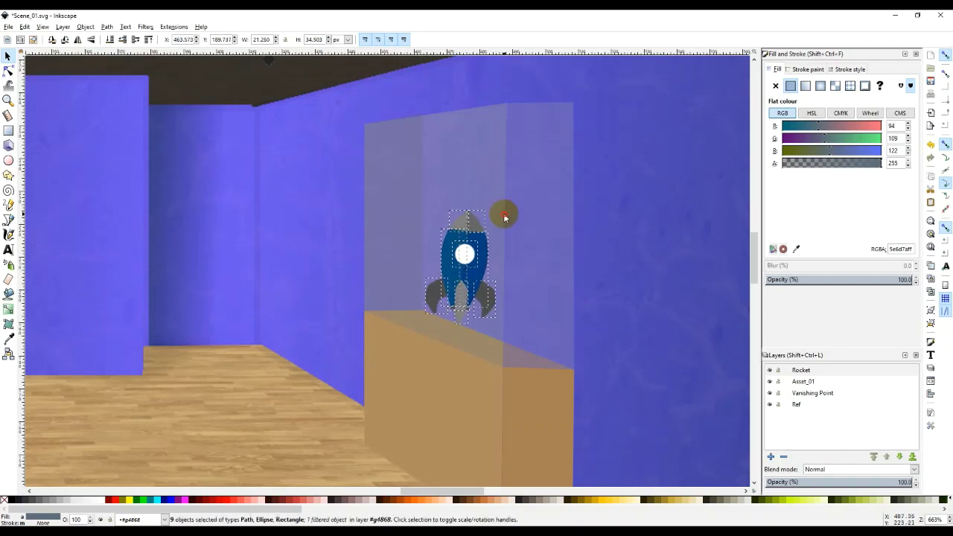
left_click_drag(501, 267, 482, 277)
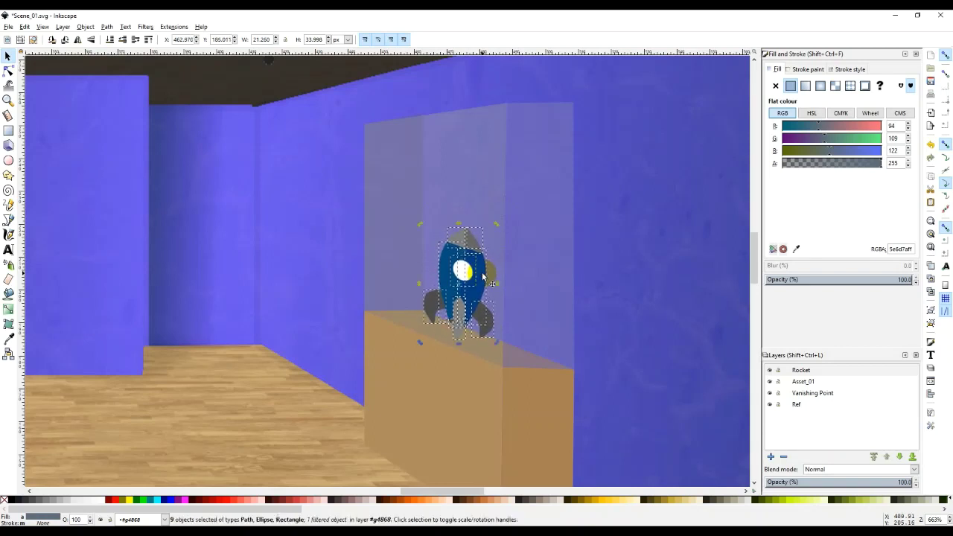
left_click(616, 281)
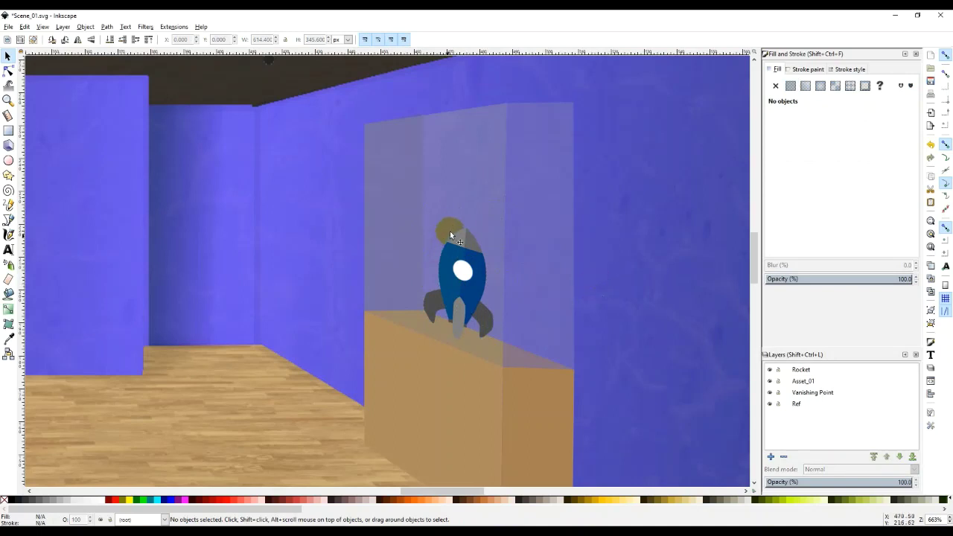
Nest the Rocket layer inside the Asset_01 layer so the rocket sits behind the glass panes
left_click(455, 214)
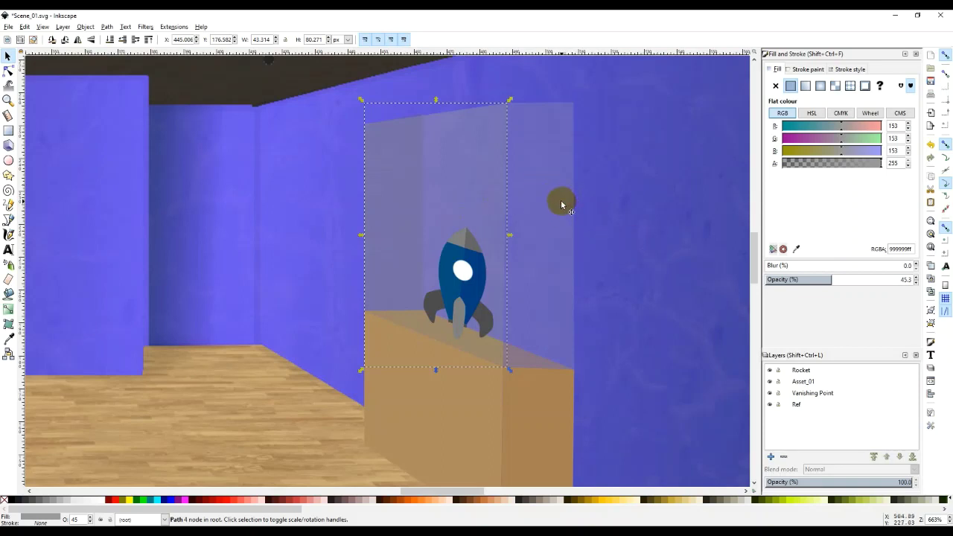
left_click(804, 371)
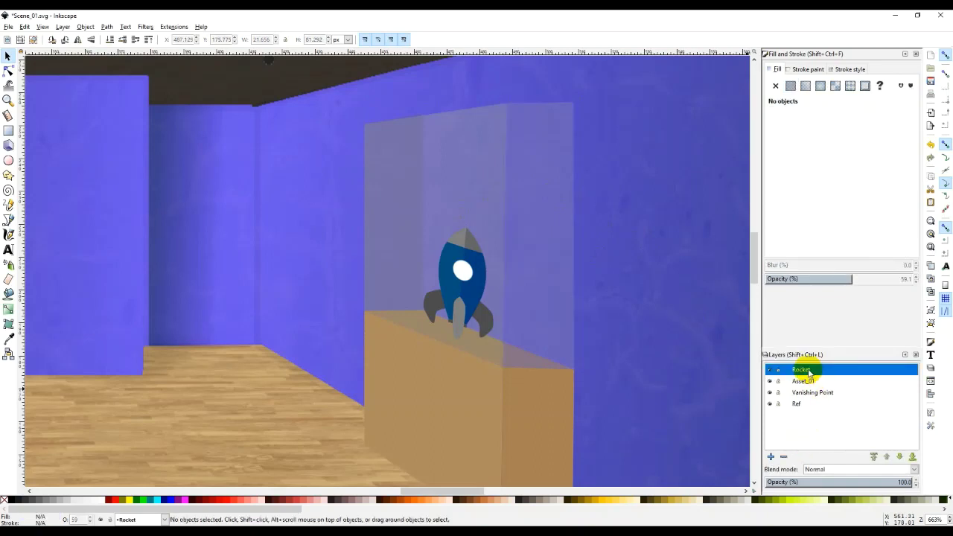
mouse_move(808, 371)
left_mouse_down()
mouse_move(817, 397)
mouse_move(821, 376)
mouse_move(821, 385)
left_mouse_up()
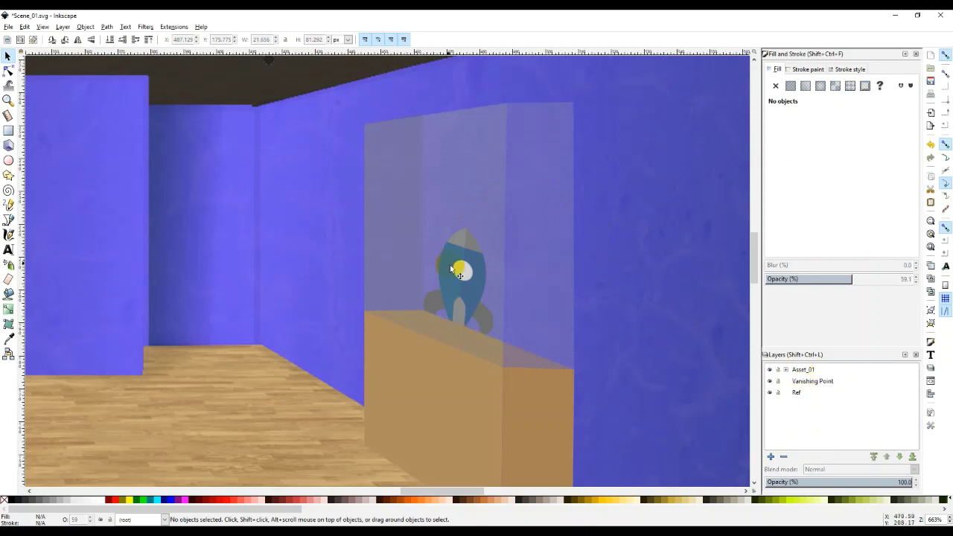
left_click(468, 289)
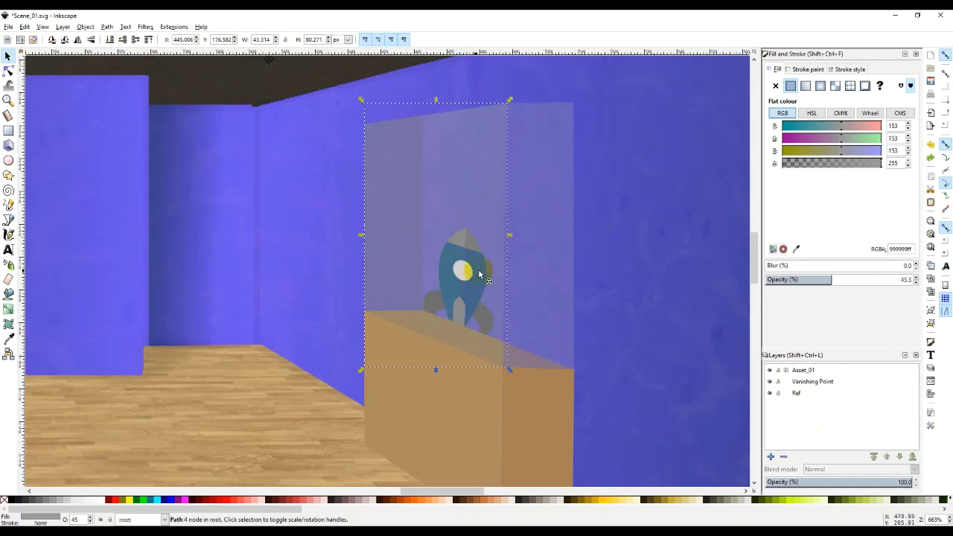
Move the Rocket layer out of Asset_01 and place it directly below Asset_01 in the layer order
left_click(819, 379)
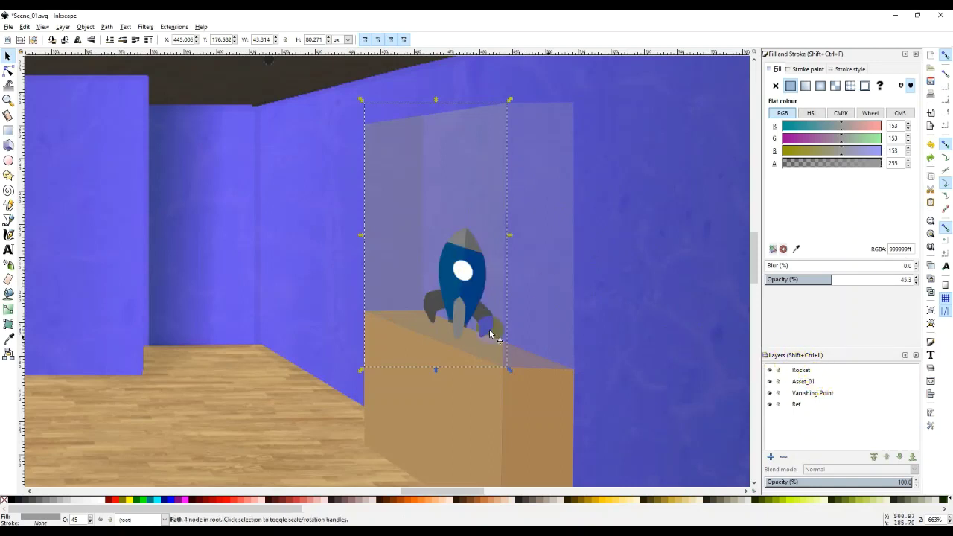
left_click(798, 368)
mouse_move(798, 369)
left_mouse_down()
mouse_move(813, 393)
mouse_move(809, 374)
mouse_move(805, 382)
mouse_move(814, 363)
left_mouse_up()
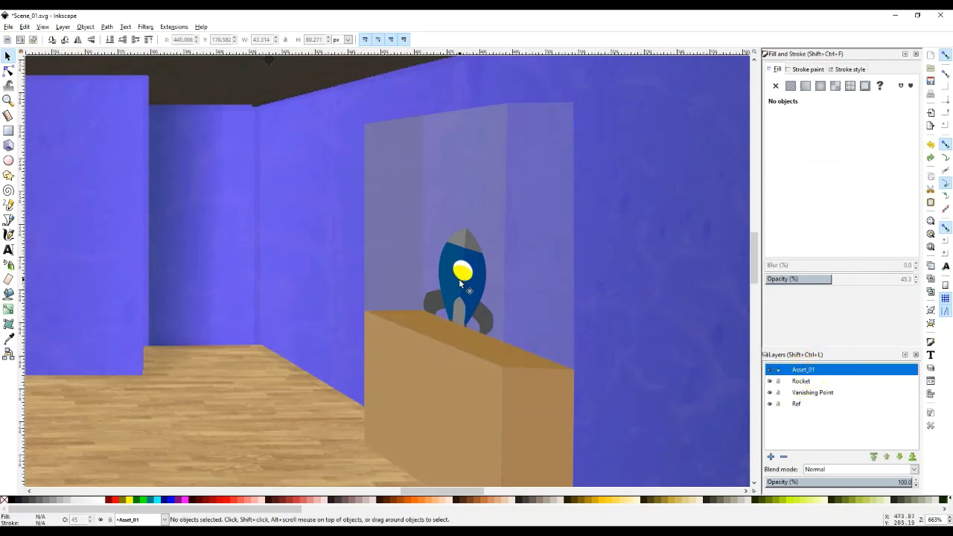
left_click(803, 380)
right_click(807, 381)
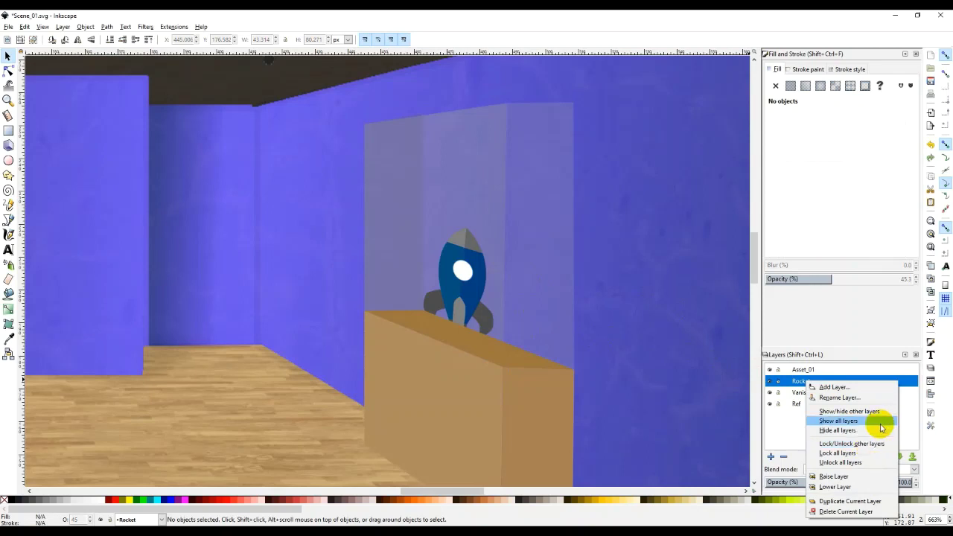
left_click(916, 426)
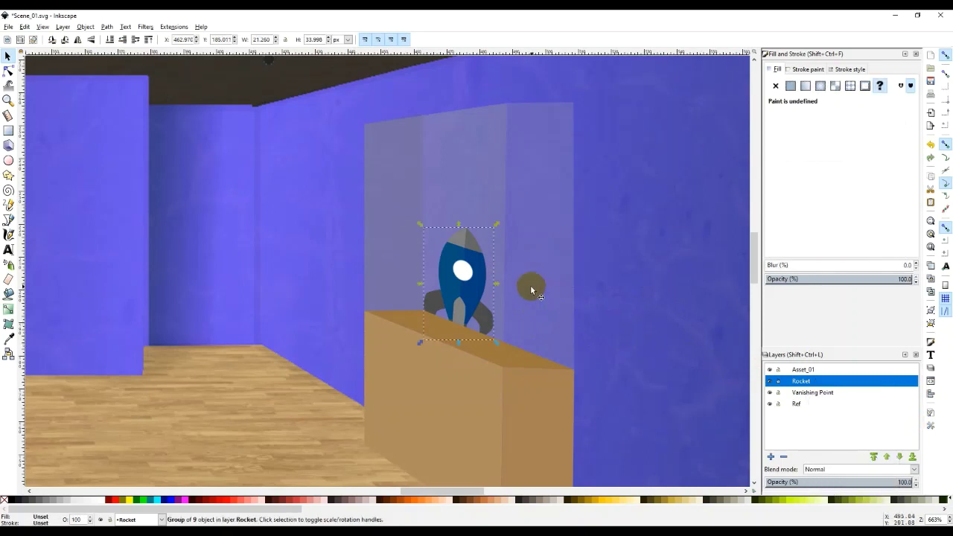
Shift the rocket group slightly to the right and move the pedestal's top face down into the Rocket layer
mouse_move(470, 287)
left_mouse_down()
mouse_move(474, 272)
mouse_move(460, 280)
mouse_move(481, 265)
mouse_move(486, 278)
mouse_move(463, 300)
mouse_move(480, 292)
left_mouse_up()
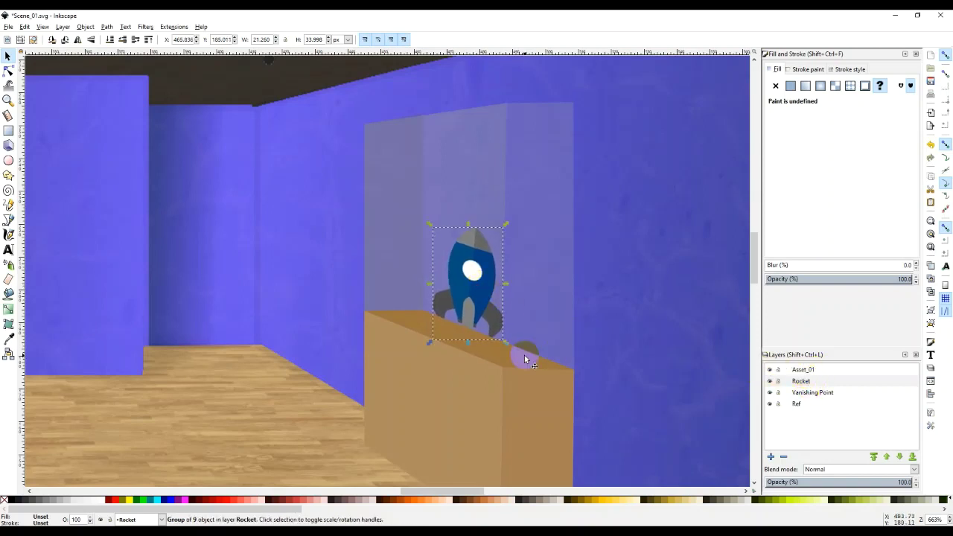
left_click(523, 356)
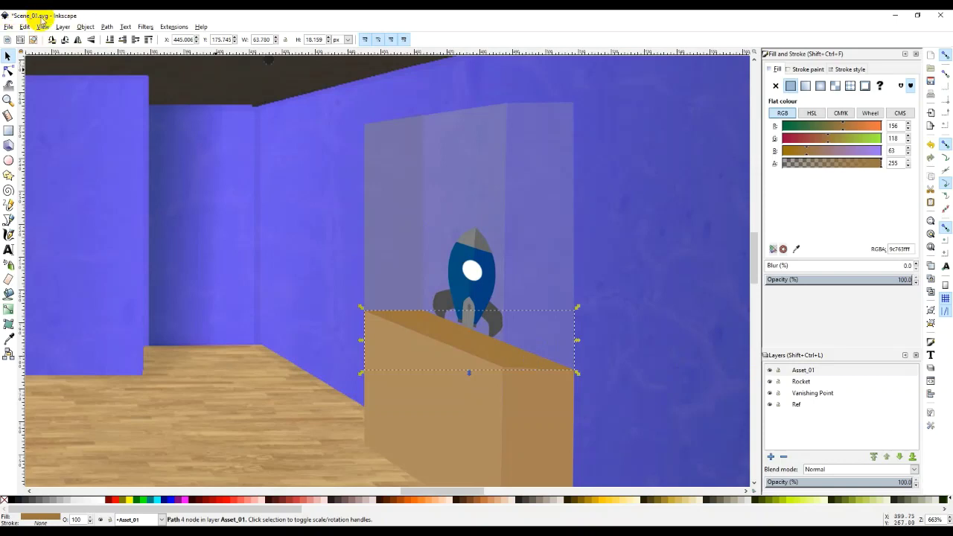
left_click(42, 27)
mouse_move(63, 27)
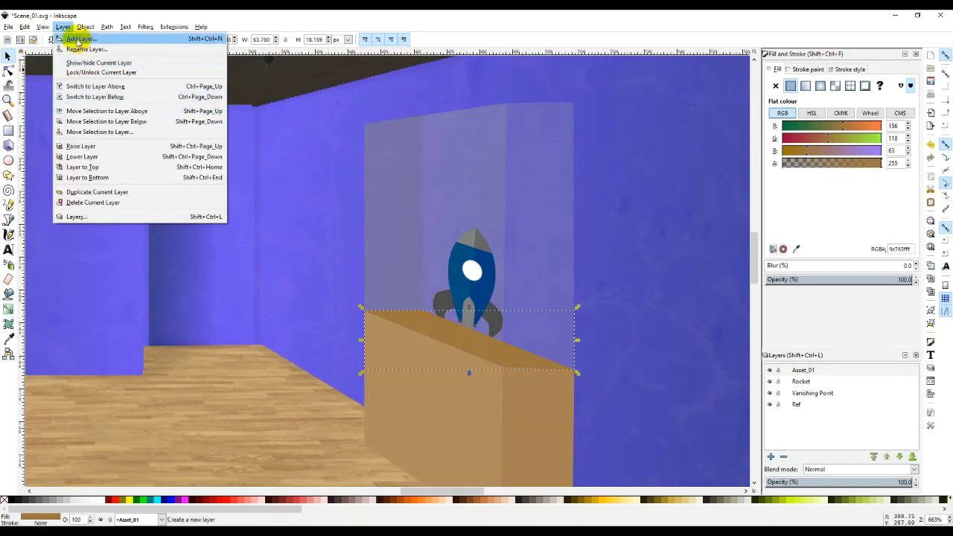
left_click(108, 122)
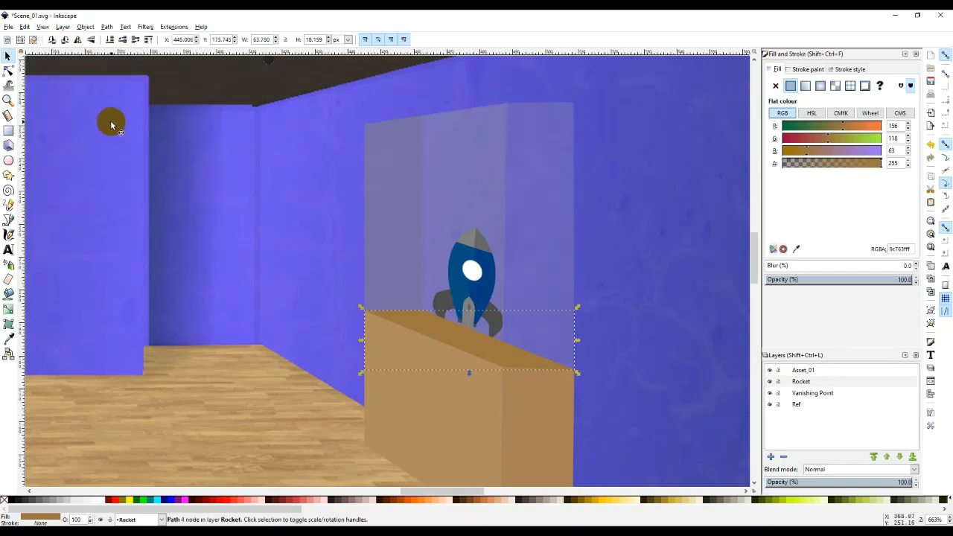
left_click(803, 384)
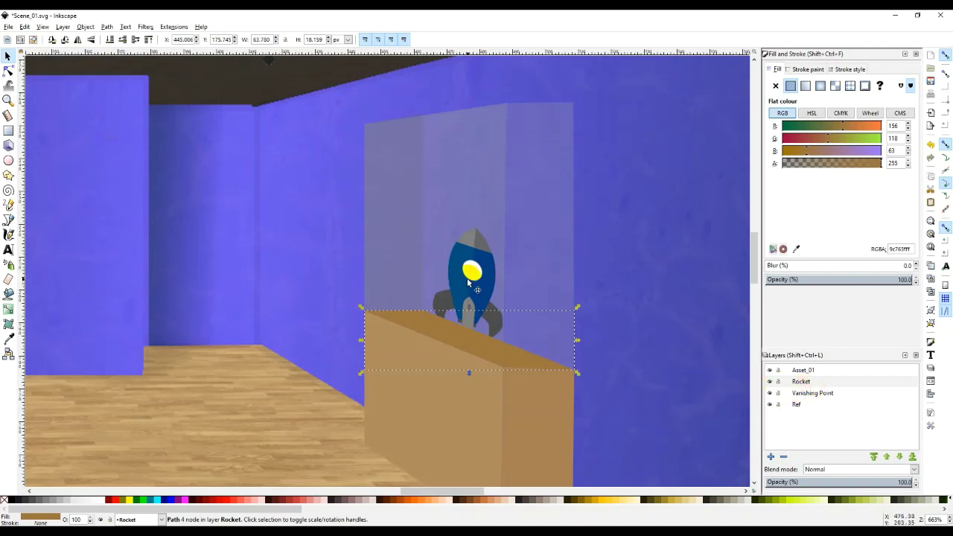
Stack the pedestal's top face behind the rocket, then shift the rocket slightly left and down on the pedestal
left_click(489, 299)
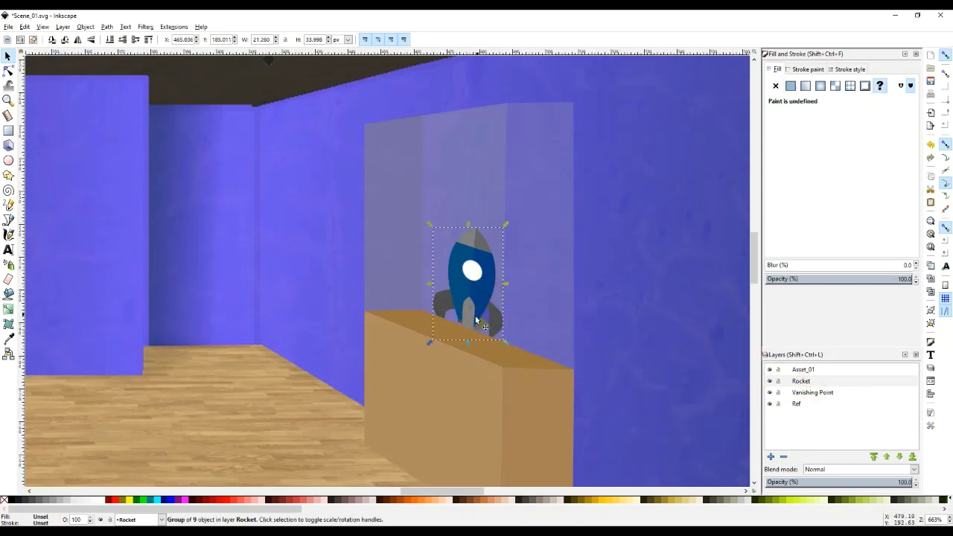
left_click(470, 325, "alt")
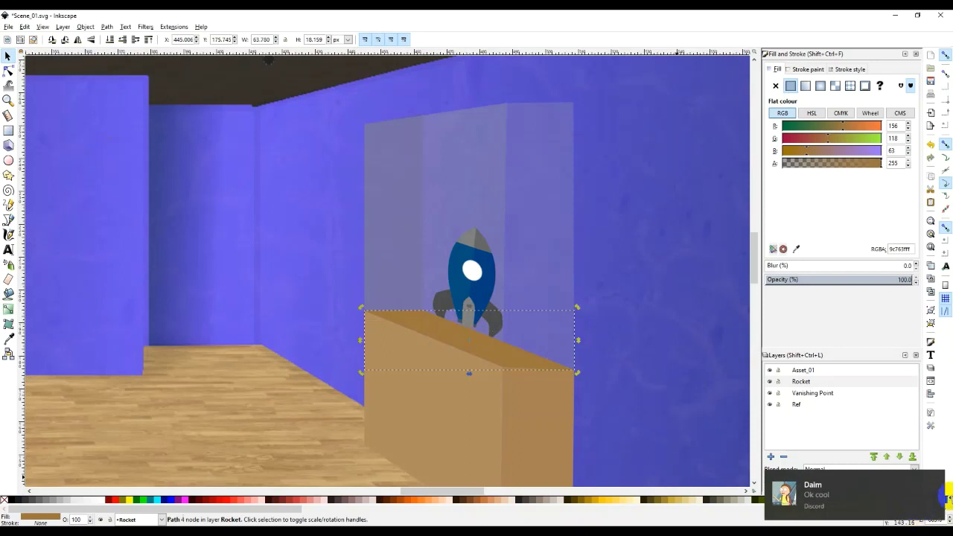
left_click(935, 480)
left_click(500, 369)
left_click(475, 322)
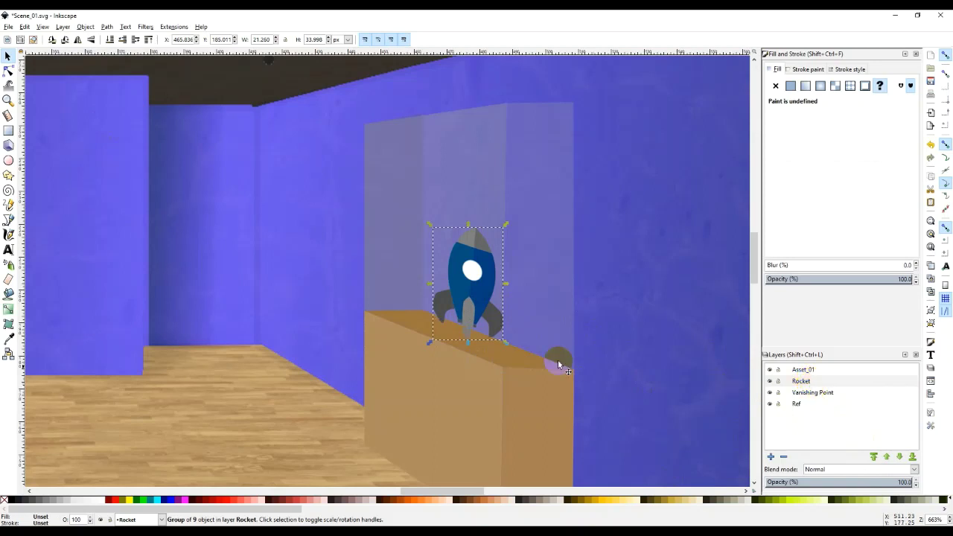
left_click(472, 351)
left_click(623, 335)
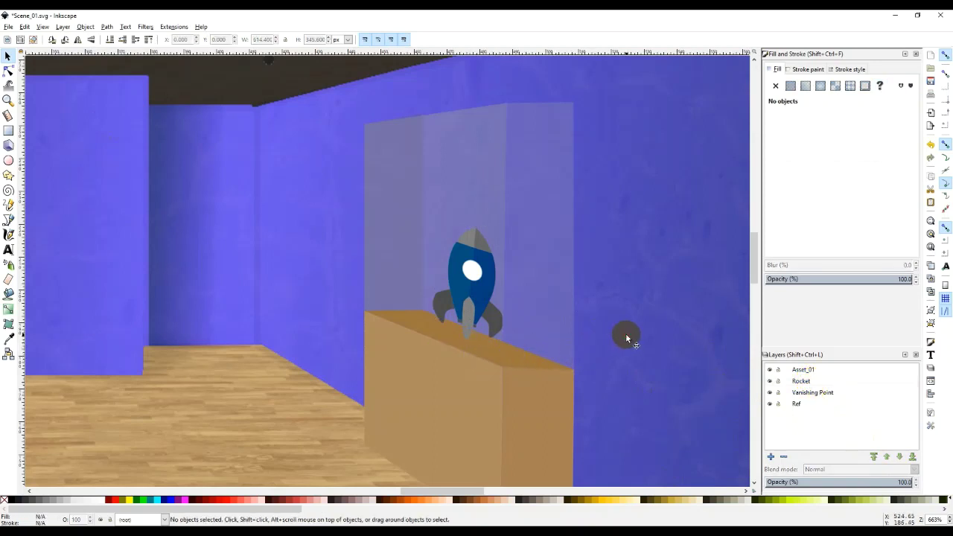
left_click(467, 286)
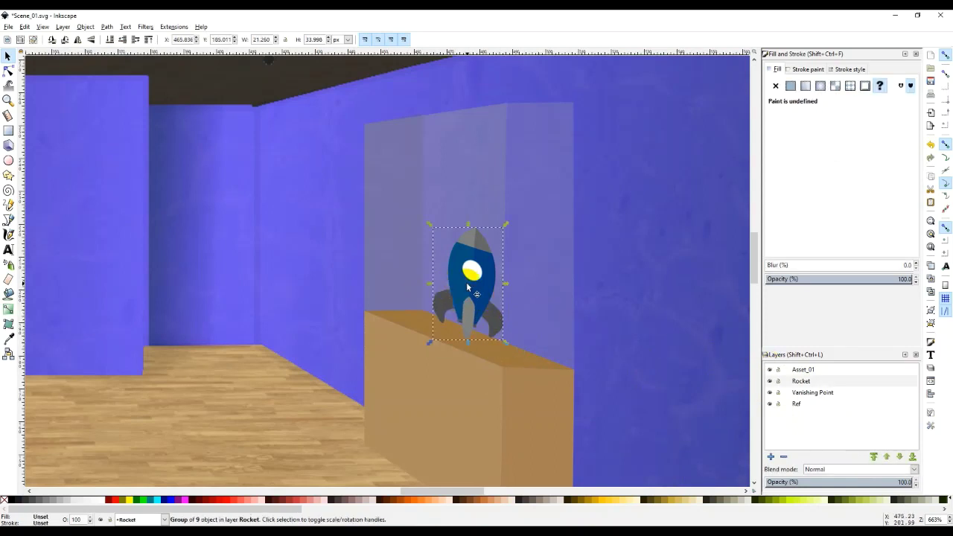
left_click_drag(467, 285, 455, 288)
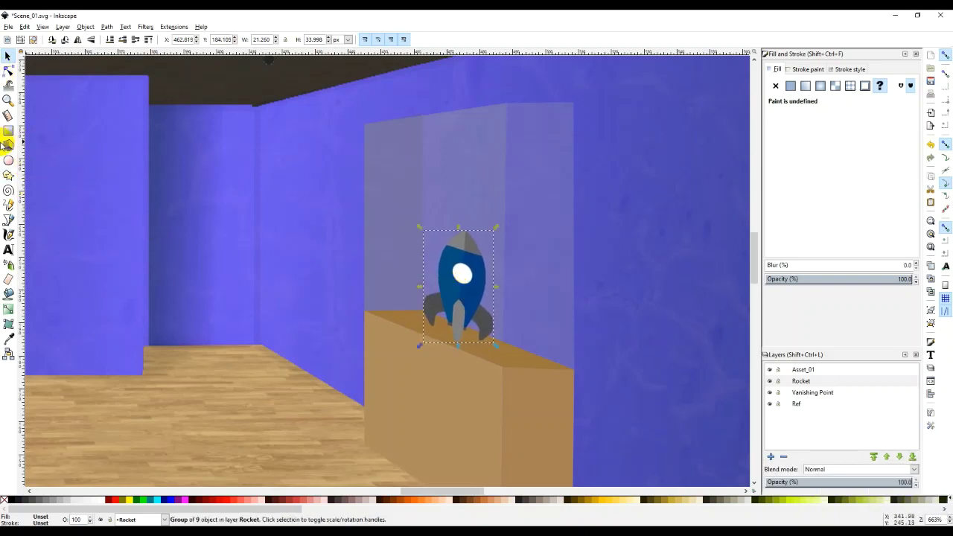
Draw a mid-grey (808080) rectangle of about 20.4 by 15.1 px on the pedestal's front face in the Asset_01 layer
left_click(8, 132)
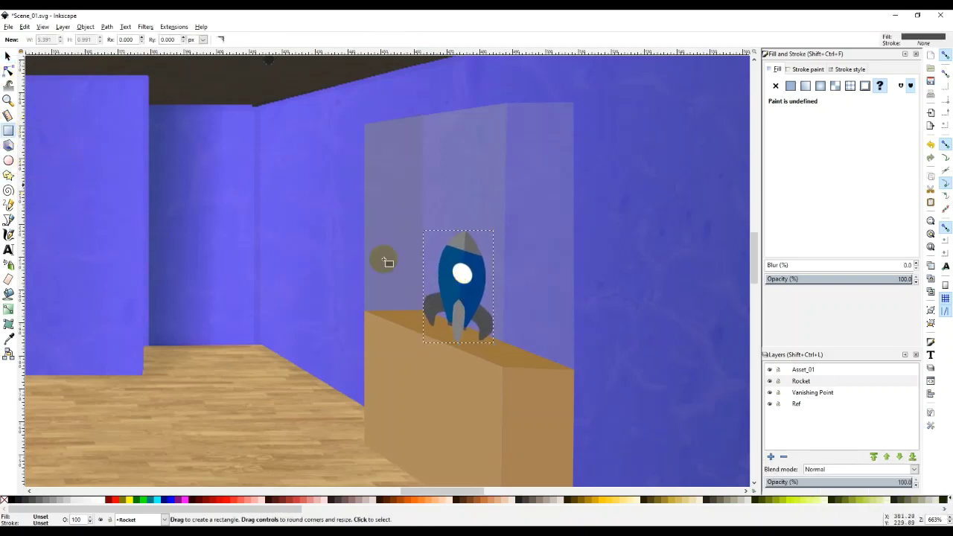
left_click(817, 372)
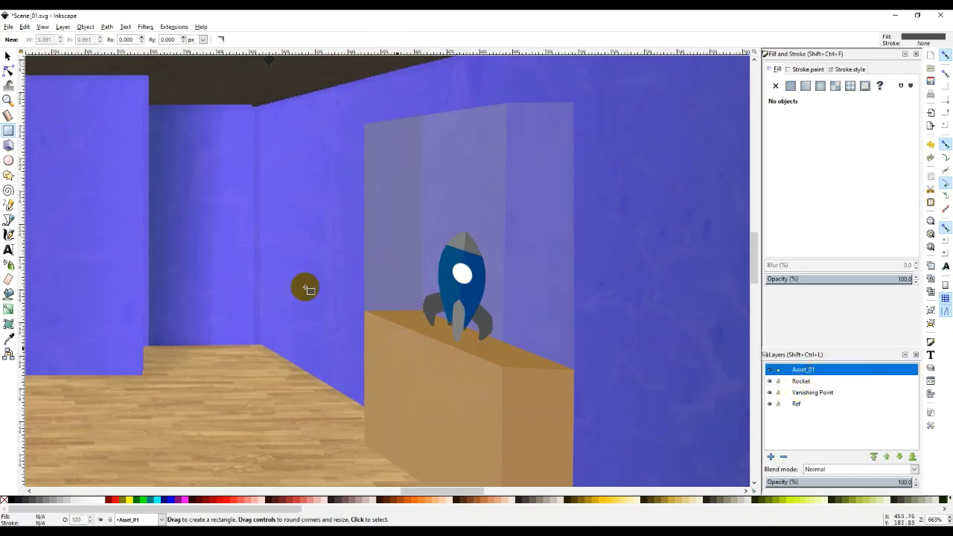
left_click(38, 501)
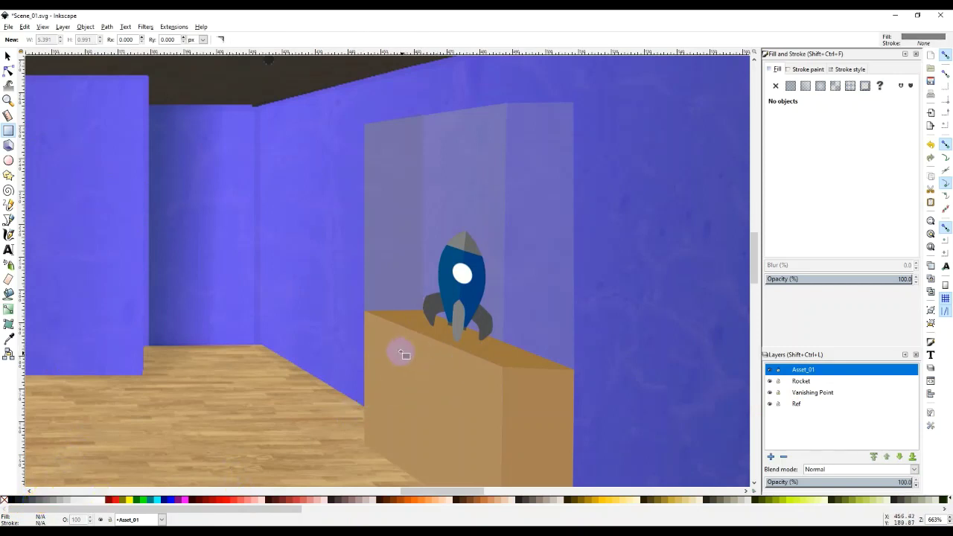
left_click_drag(400, 353, 467, 401)
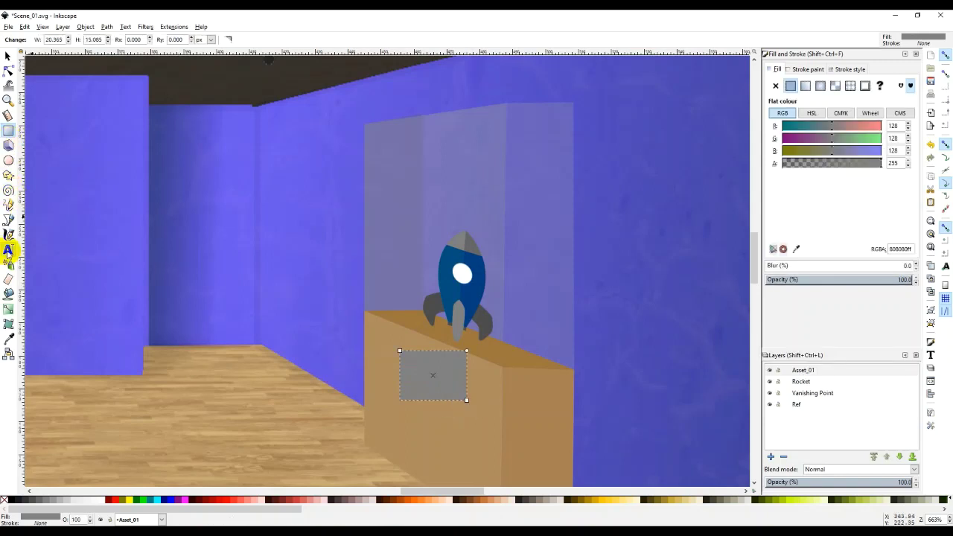
left_click(8, 252)
left_click_drag(410, 361, 462, 395)
key("c")
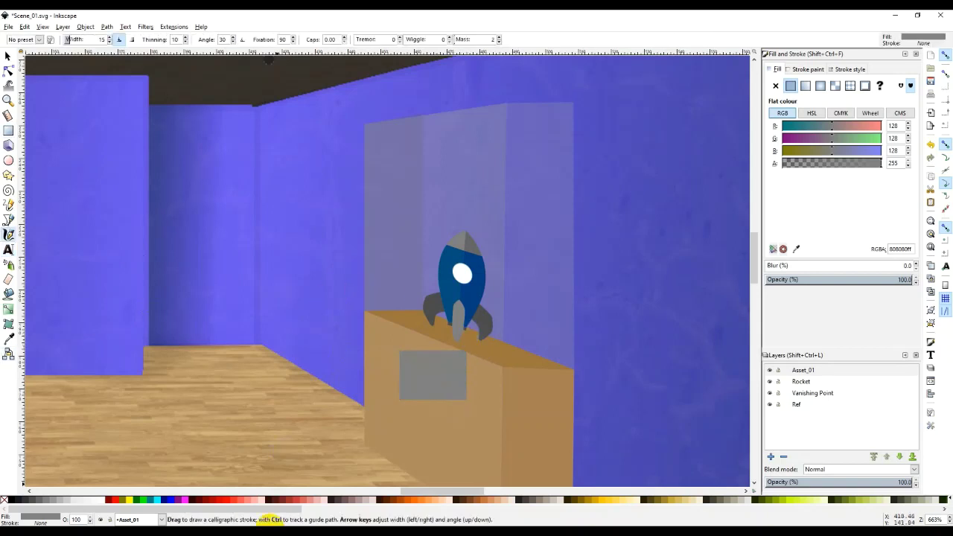
mouse_move(206, 284)
left_mouse_down()
mouse_move(245, 341)
mouse_move(299, 378)
left_mouse_up()
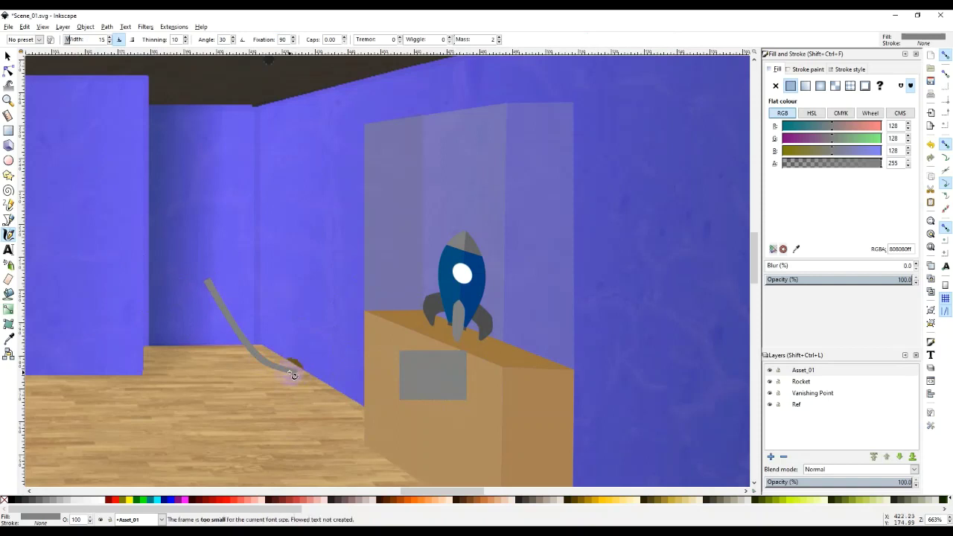
key("ctrl+z")
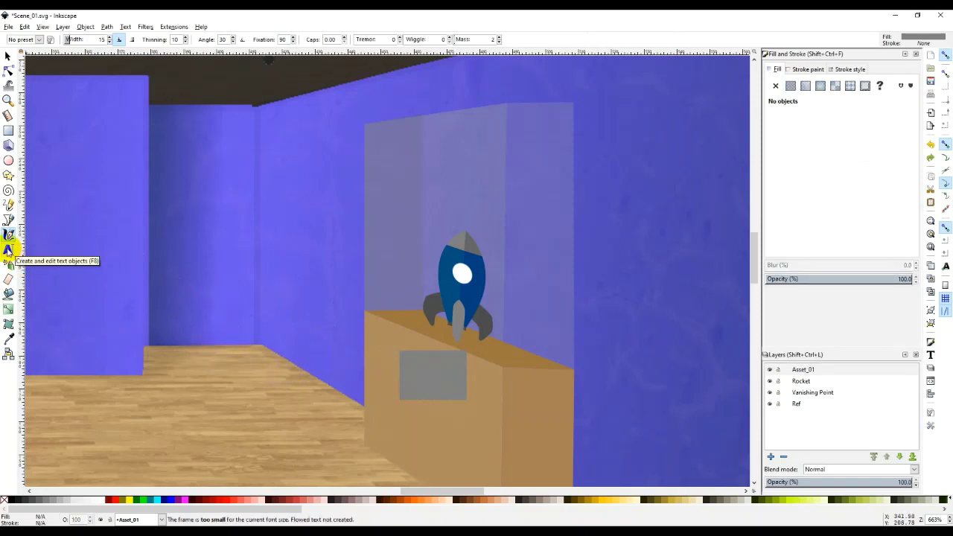
left_click(9, 251)
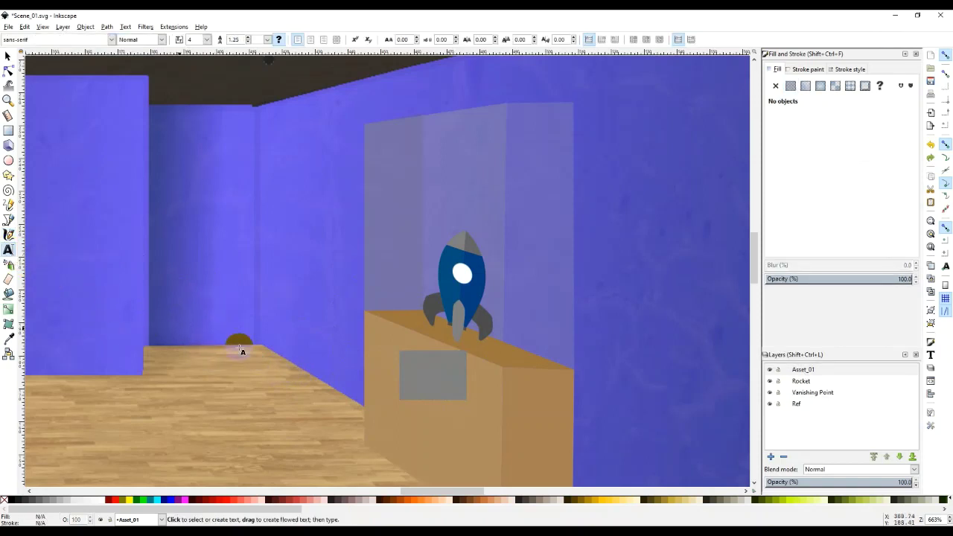
left_click_drag(295, 345, 427, 435)
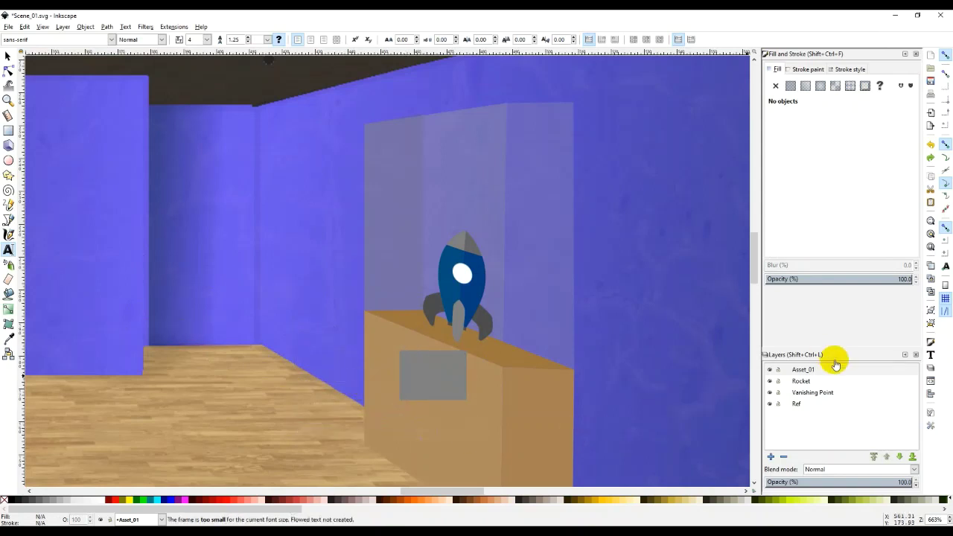
left_click(802, 370)
left_click(273, 361)
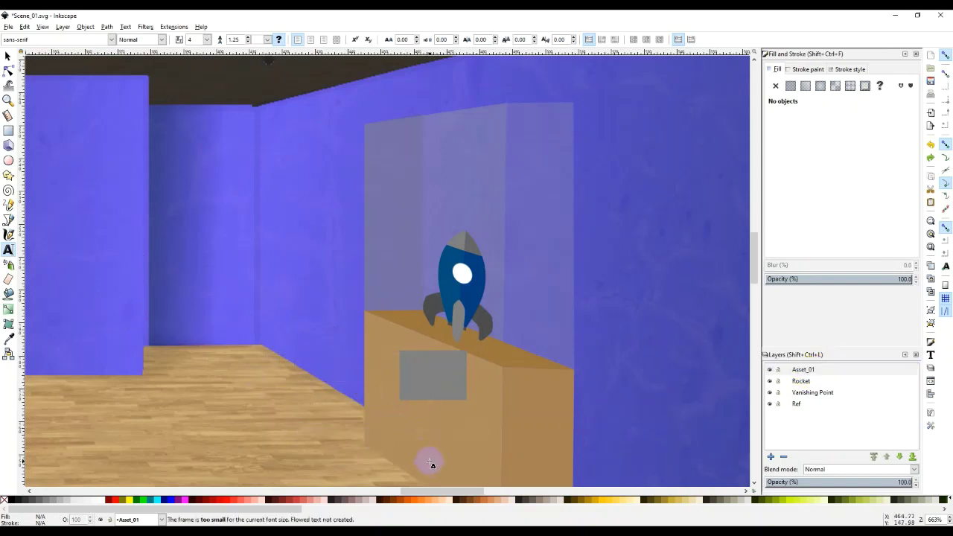
key("c")
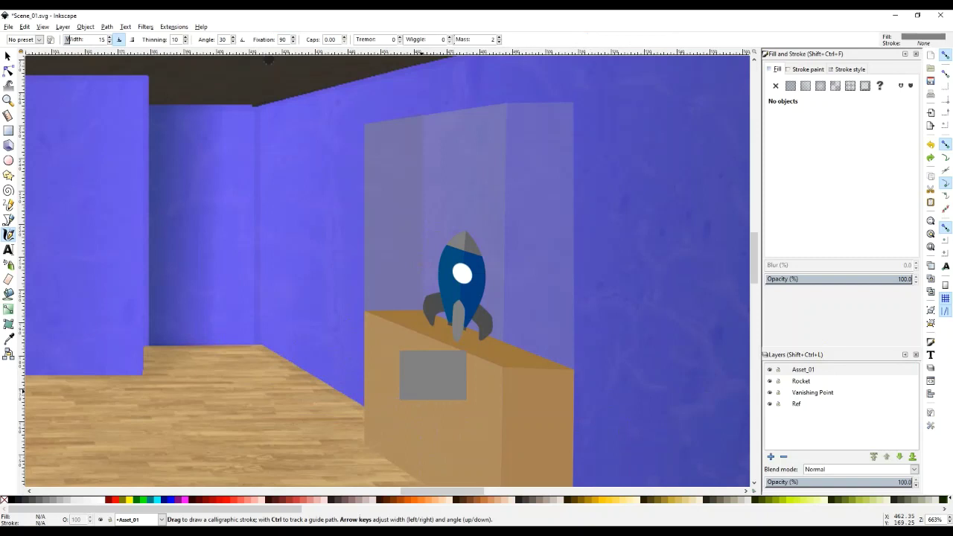
Skew the grey rectangle vertically to about 23.5 px high to follow the pedestal's perspective, and lower it slightly
key("s")
left_click(454, 381)
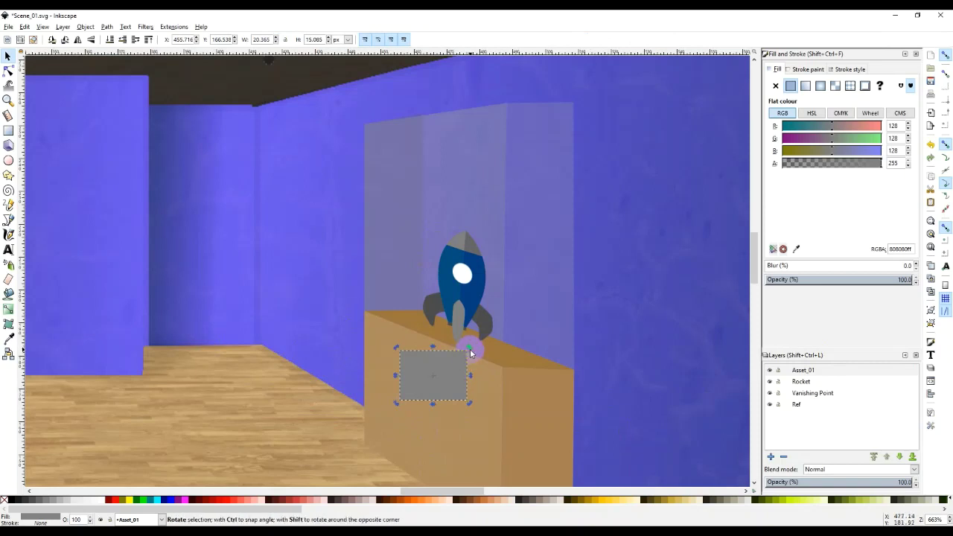
left_click_drag(472, 376, 469, 386)
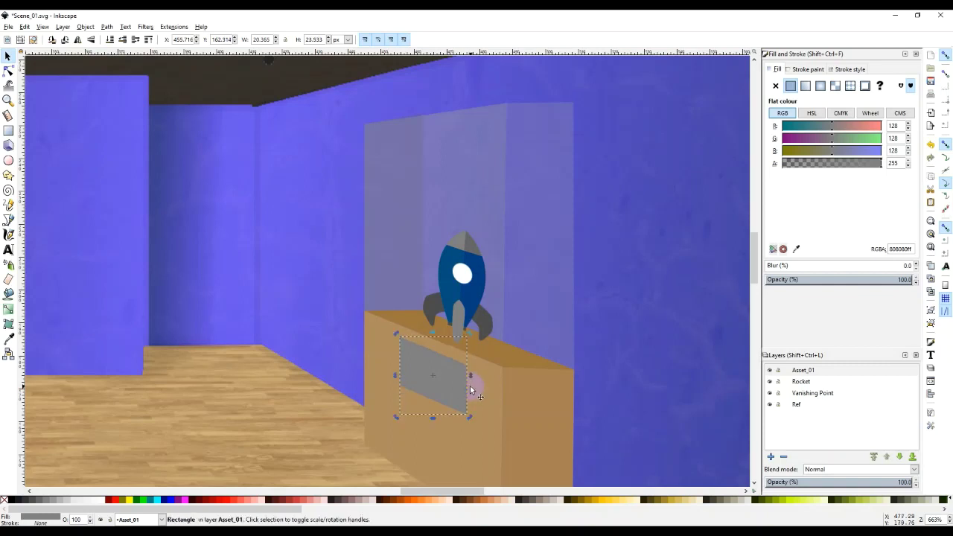
left_click_drag(451, 388, 452, 393)
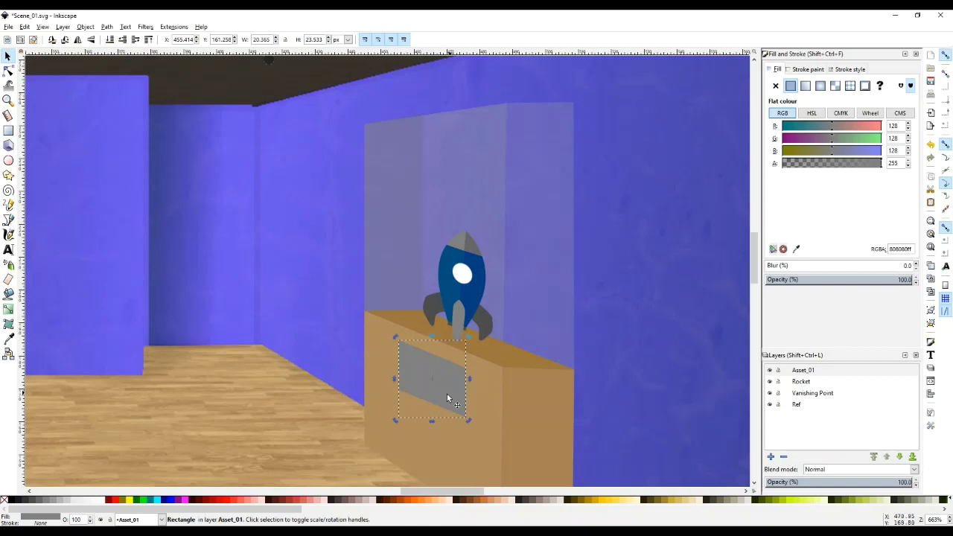
Add the text "Rocket" at size 30 in sans-serif, starting on the back wall beside the display case
left_click(8, 251)
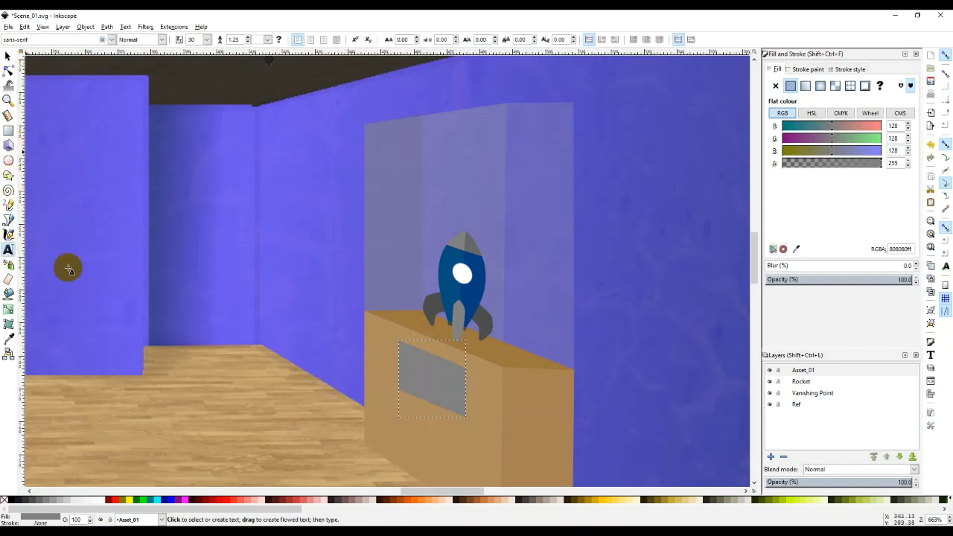
left_click(198, 264)
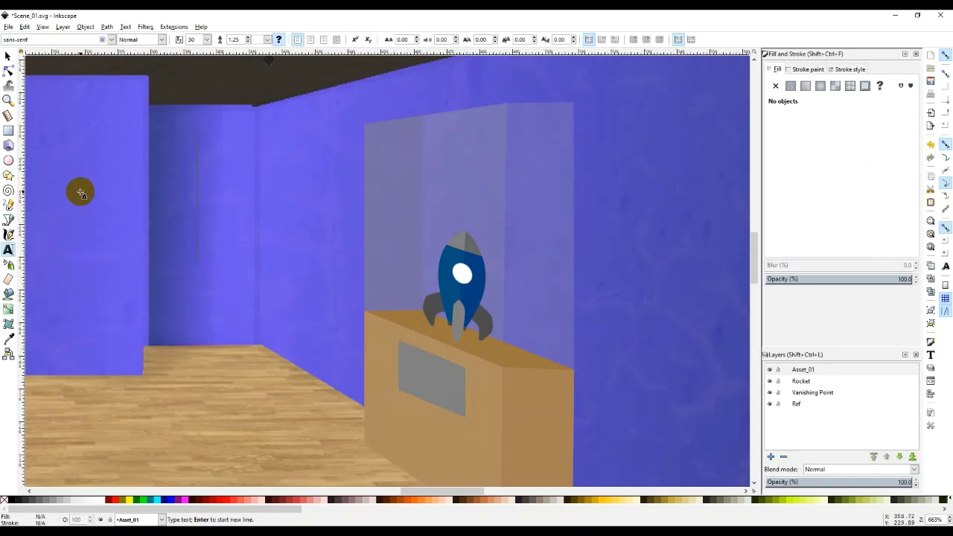
type("Rocket")
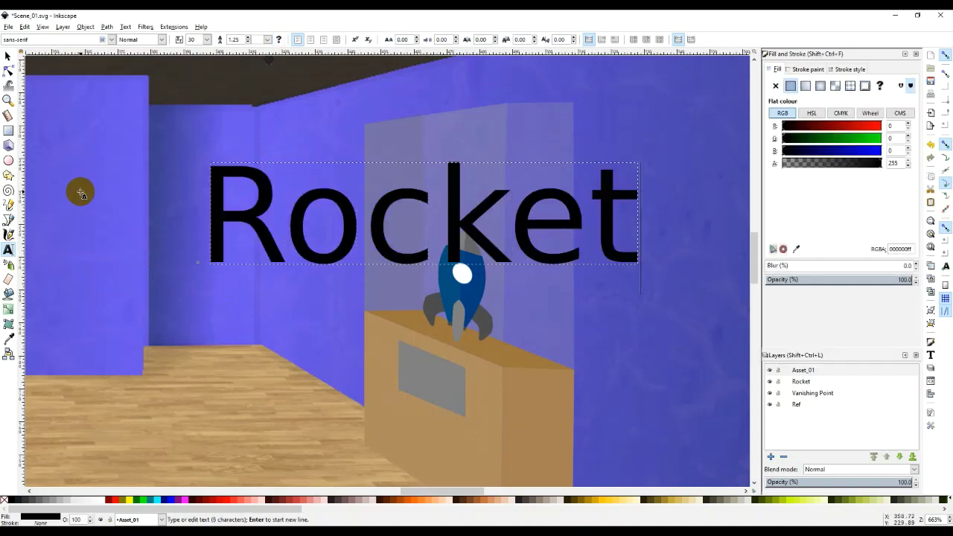
Change the font of the whole "Rocket" text to Orbitron
left_click_drag(213, 216, 608, 203)
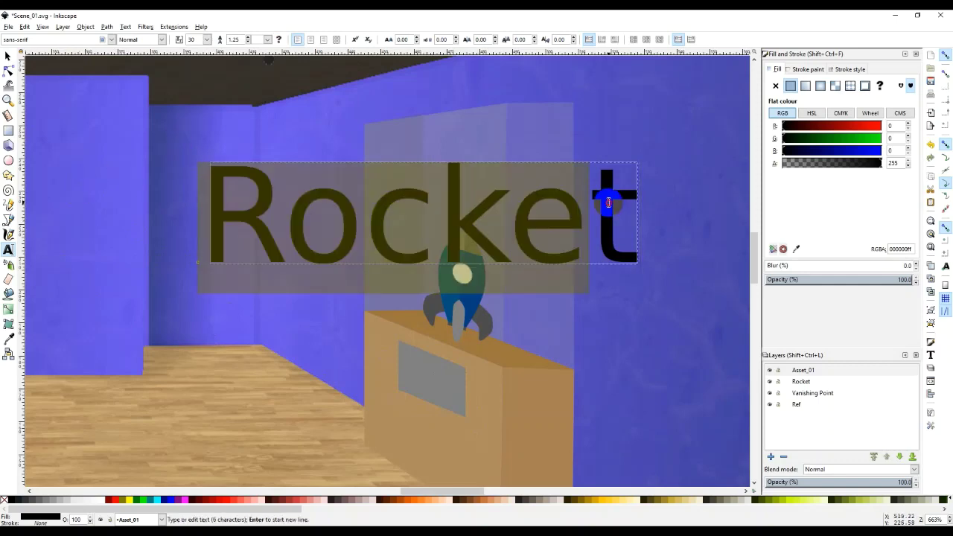
key("Escape")
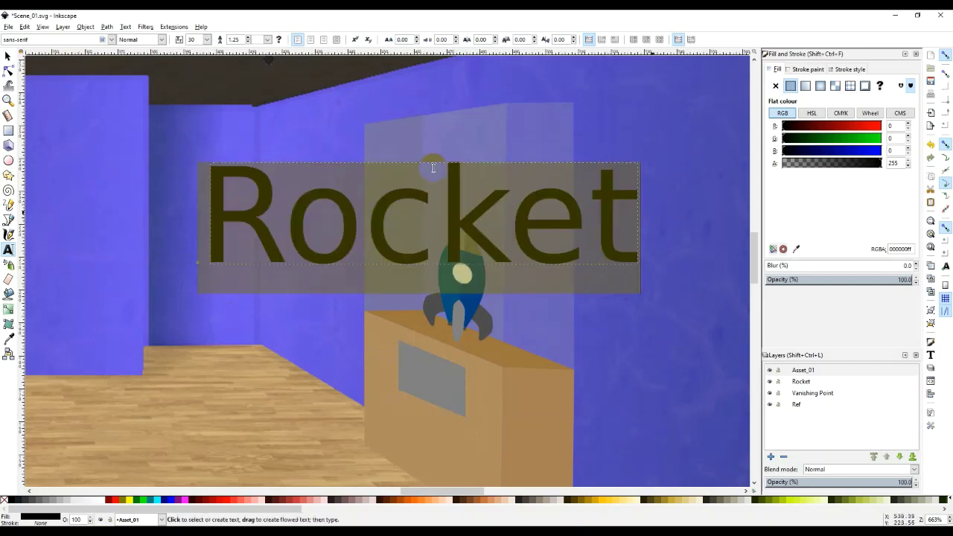
left_click(111, 40)
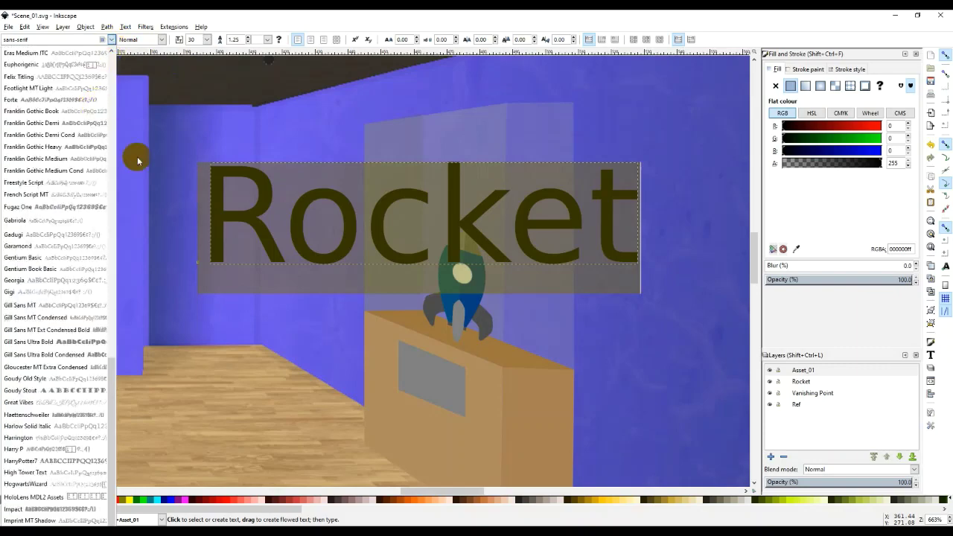
scroll(81, 276, "down", 15)
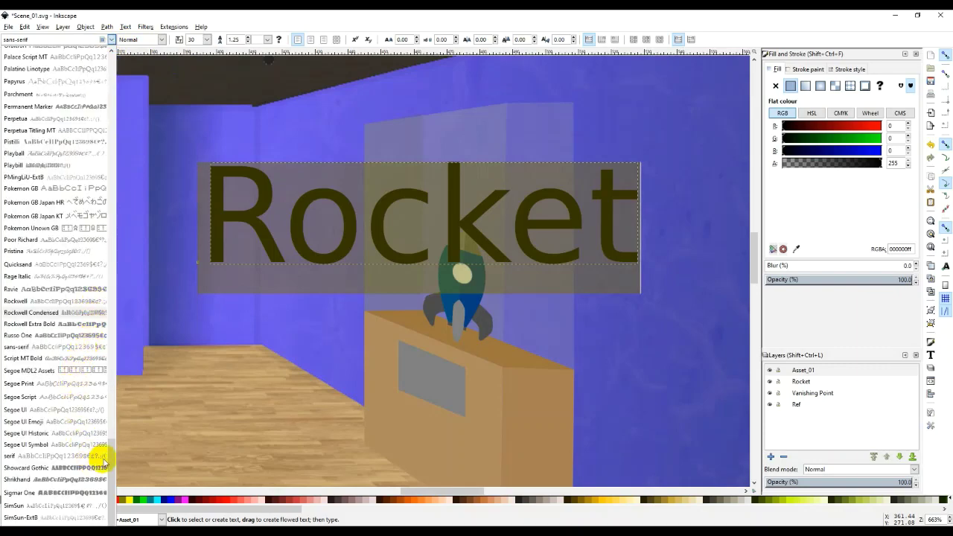
scroll(114, 456, "down", 2)
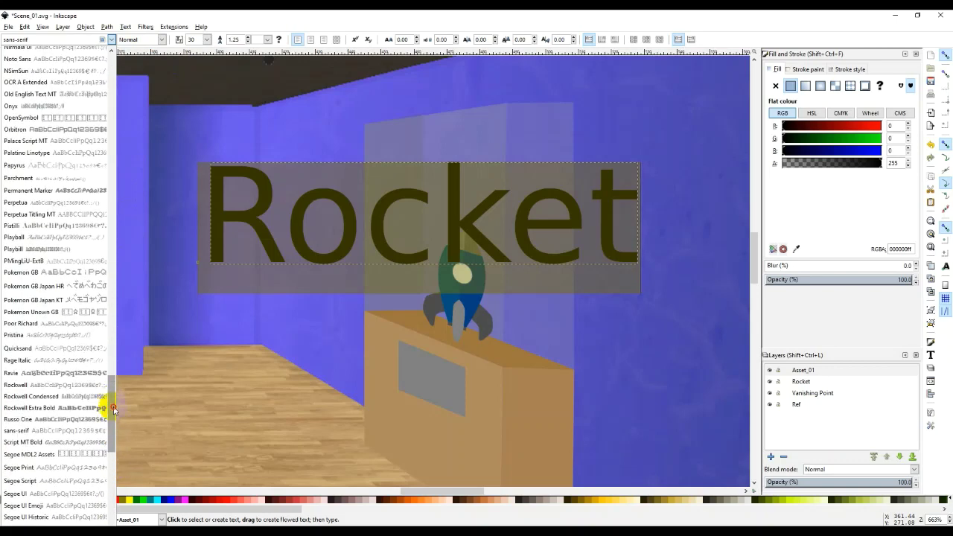
left_click_drag(114, 419, 111, 409)
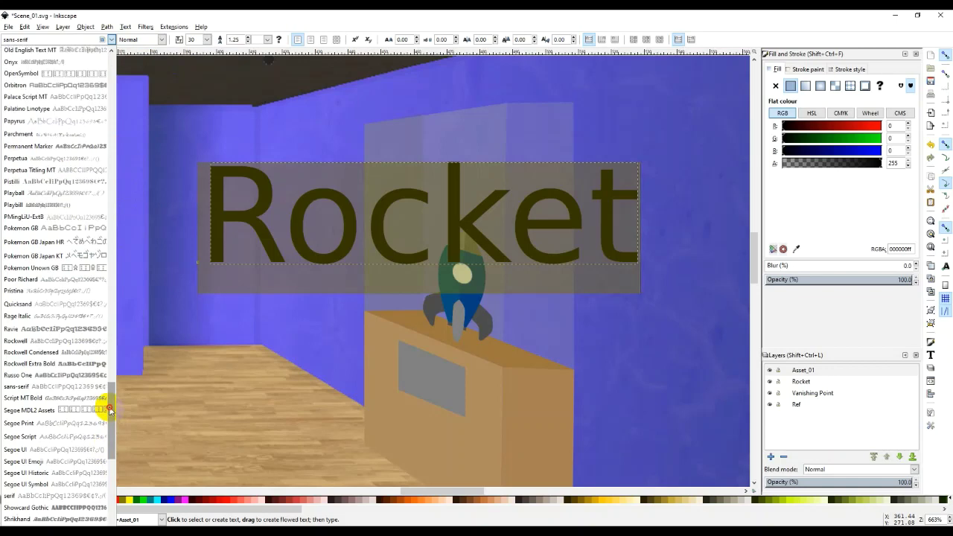
left_click_drag(110, 409, 108, 365)
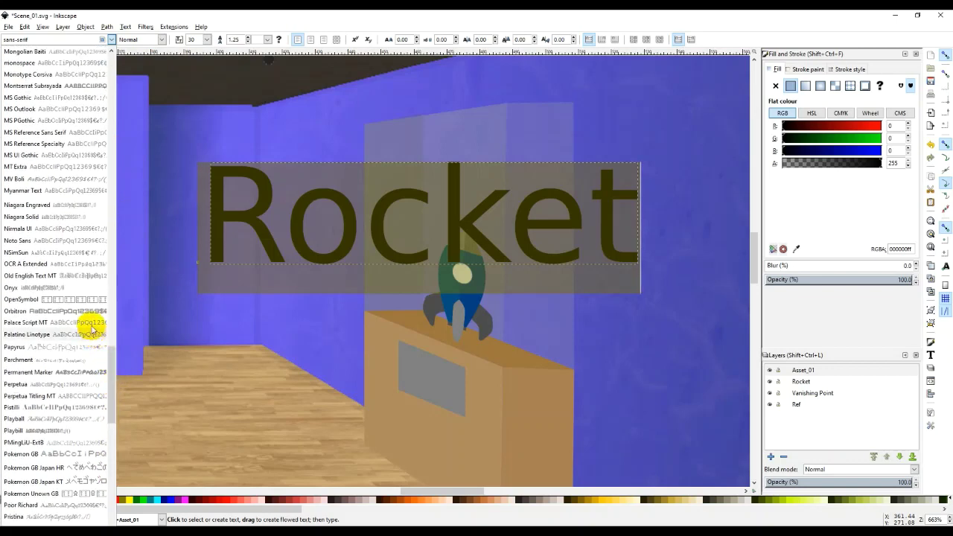
left_click(87, 310)
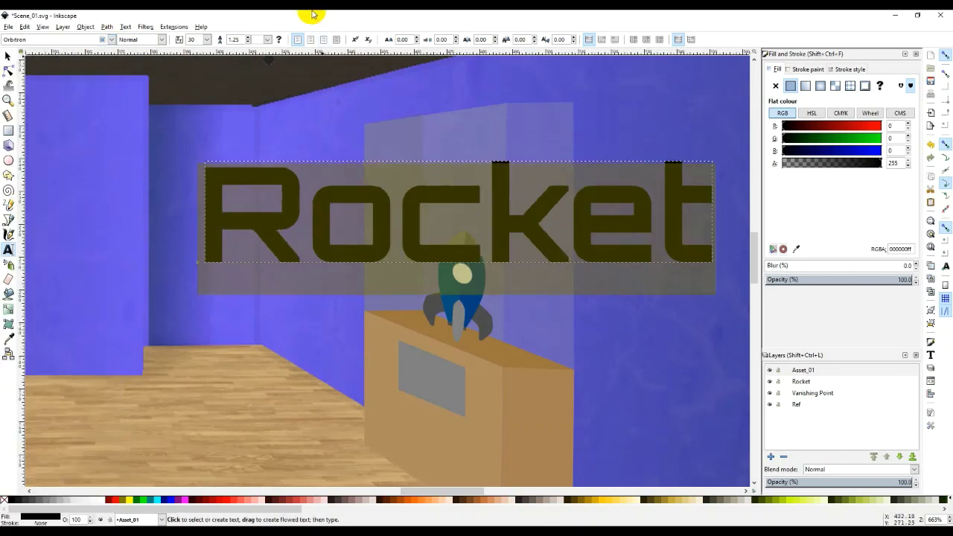
Reduce the font size of the "Rocket" text to 4
left_click(207, 40)
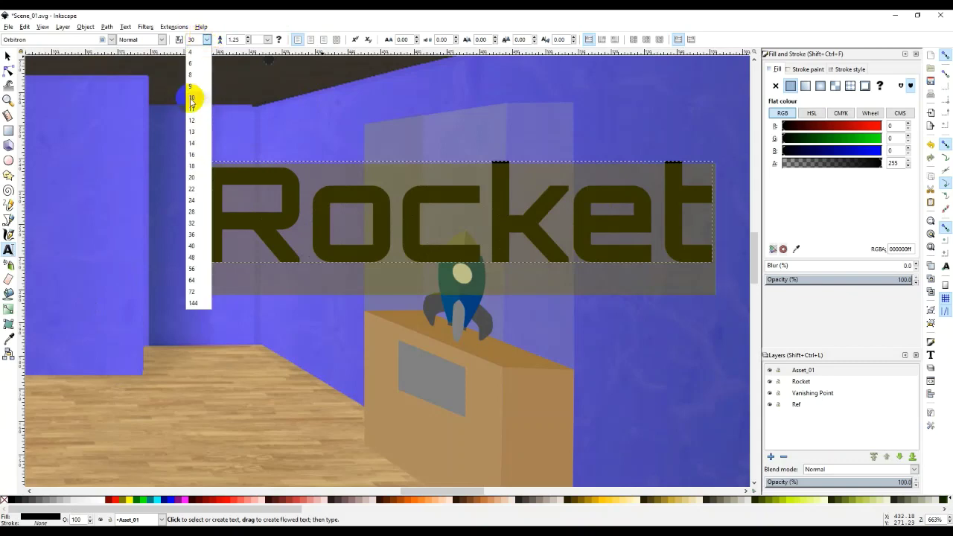
left_click(191, 97)
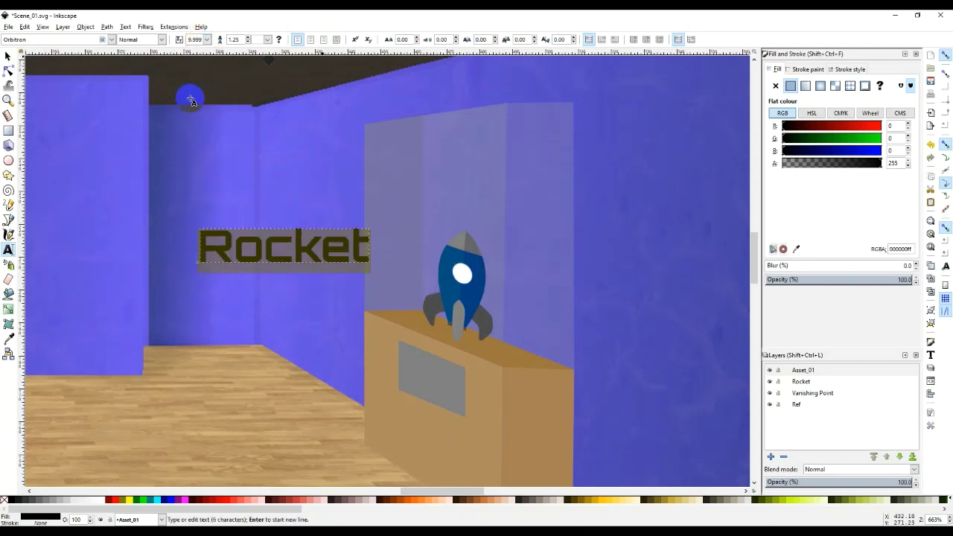
left_click(206, 39)
left_click(199, 71)
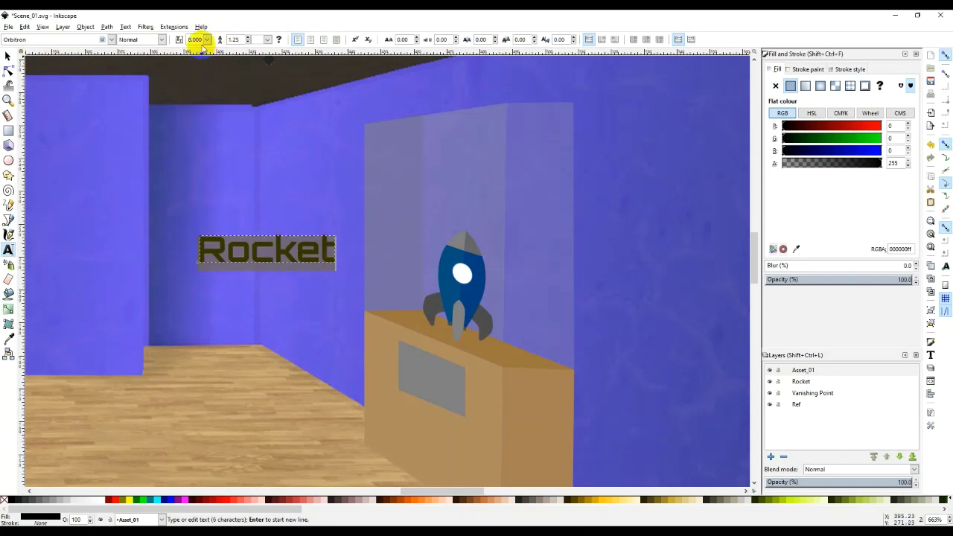
left_click(204, 39)
left_click(198, 48)
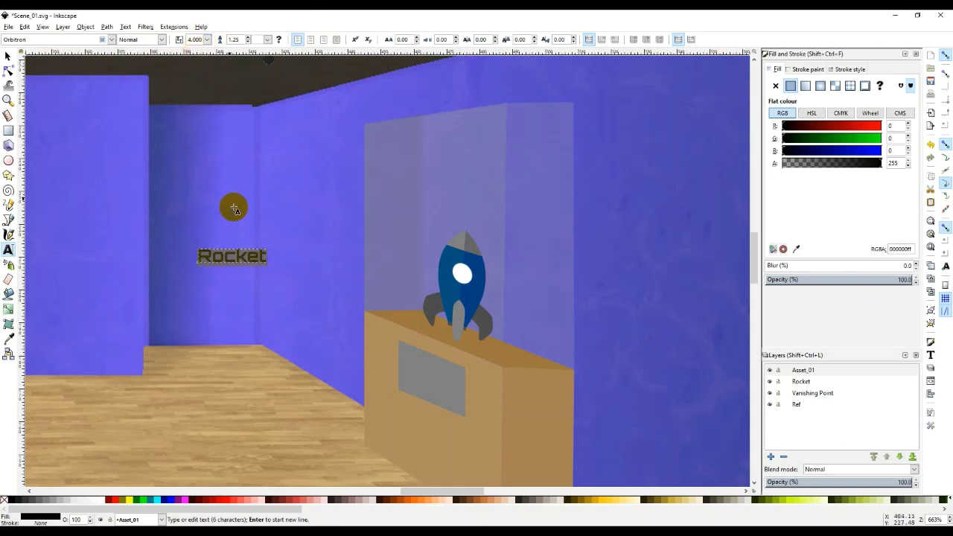
Move the "Rocket" text from the back wall onto the grey plaque on the pedestal's front face
left_click(8, 56)
left_click(334, 300)
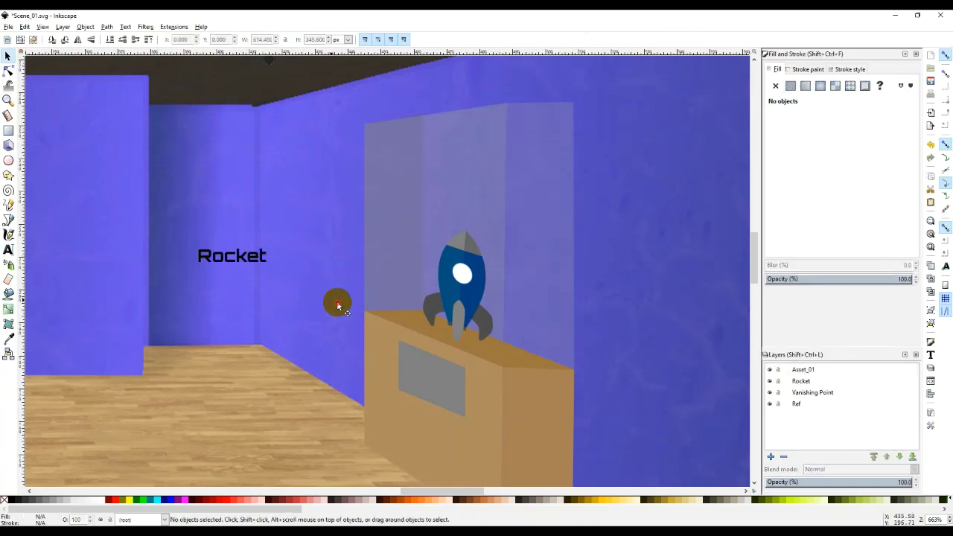
left_click_drag(256, 253, 457, 382)
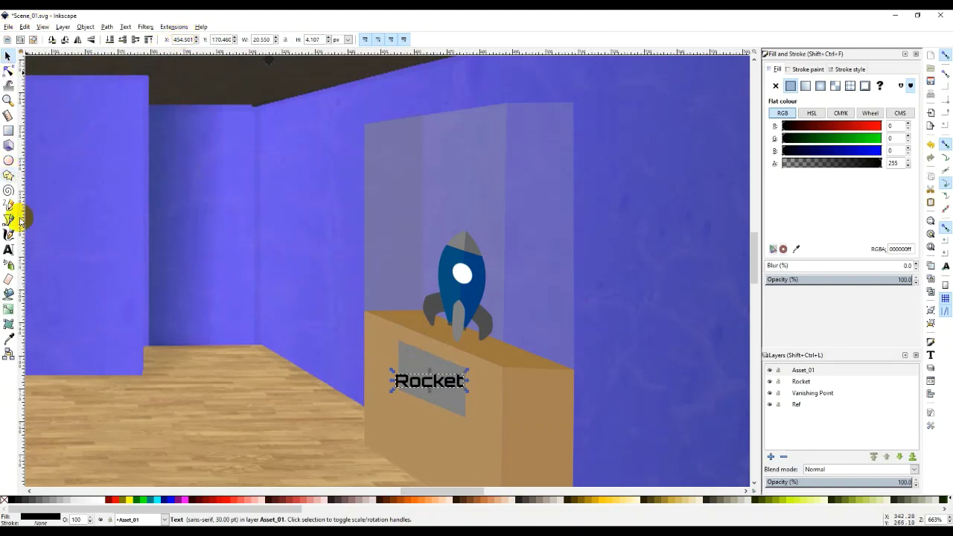
Set the "Rocket" text's font size to 3 and reposition the text so it fits inside the grey plaque
left_click(9, 250)
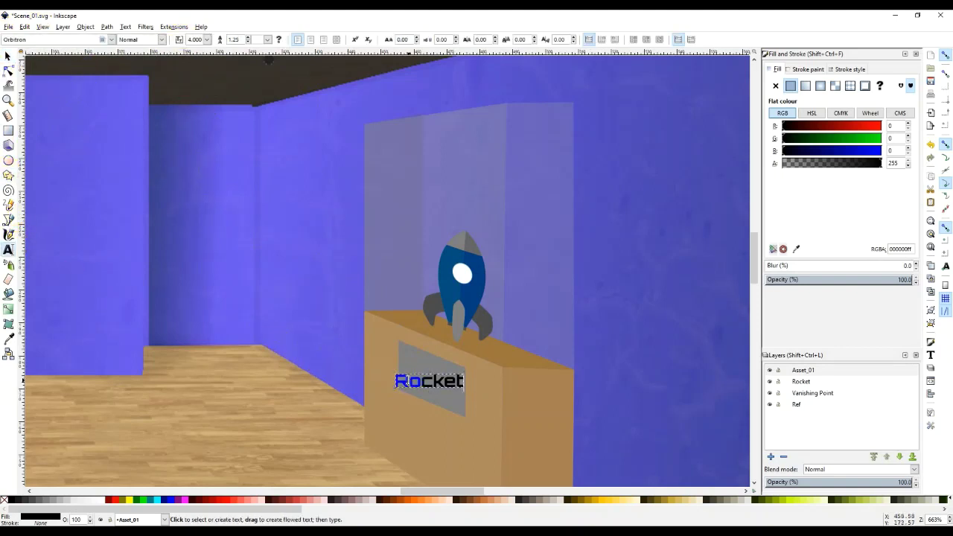
left_click(207, 39)
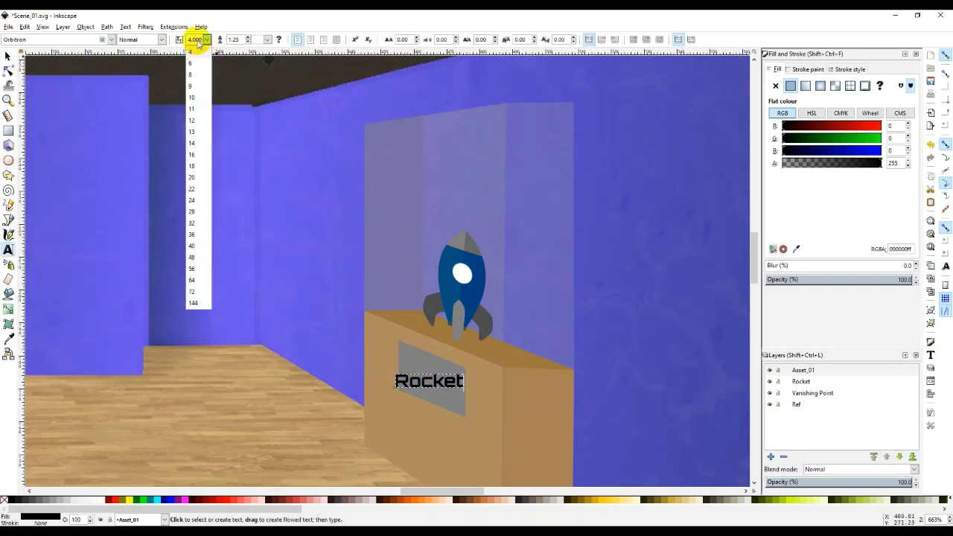
left_click(196, 40)
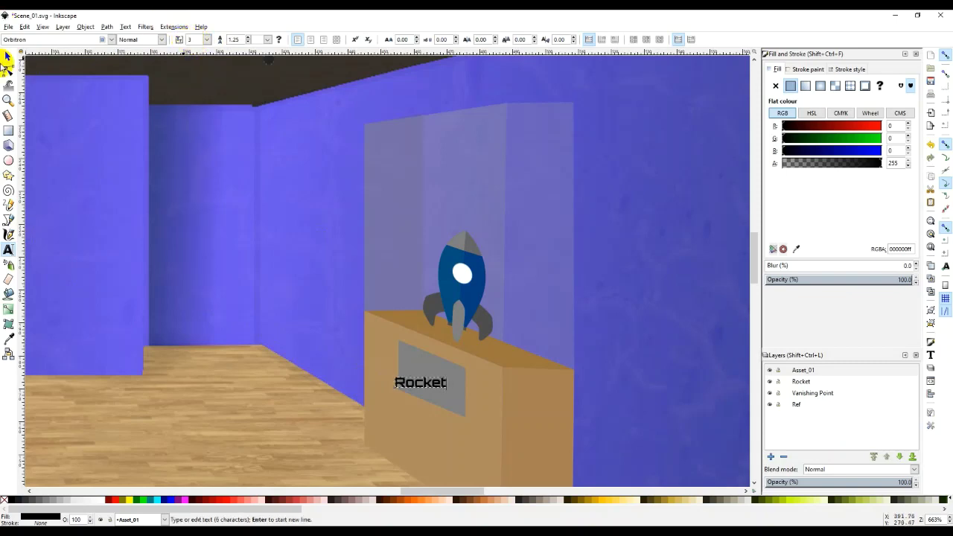
left_click(8, 56)
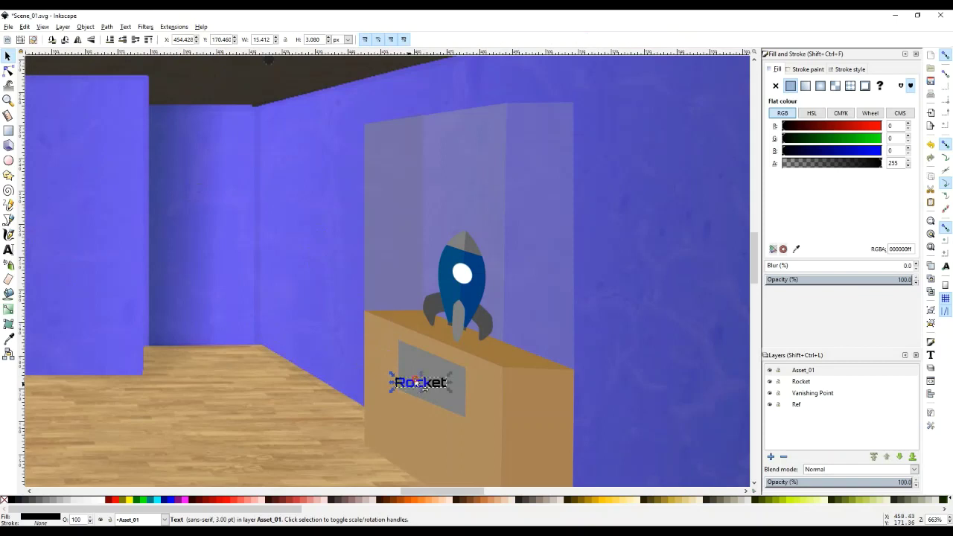
left_click_drag(419, 387, 430, 382)
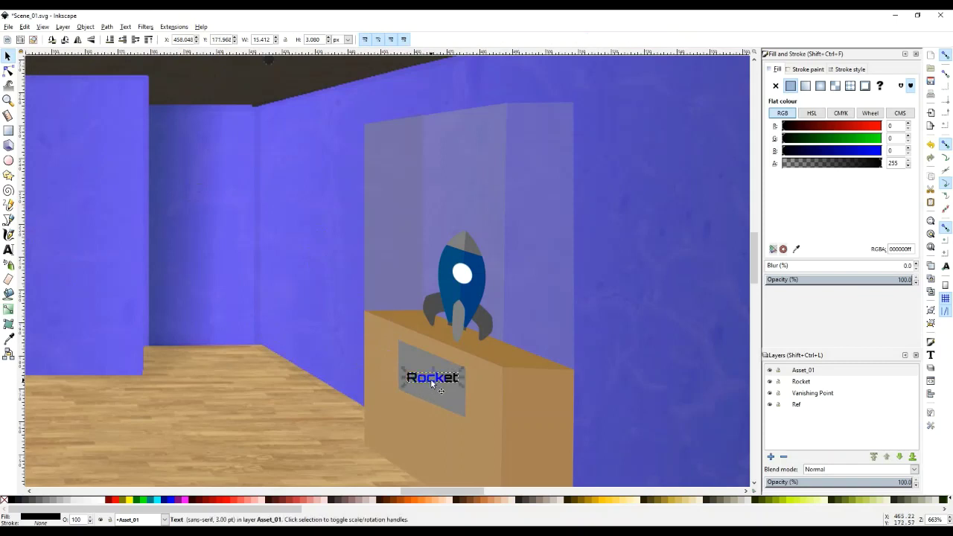
Skew the "Rocket" text vertically to about 9.2 px high to match the plaque's slope, and shift it slightly left
left_click(431, 381)
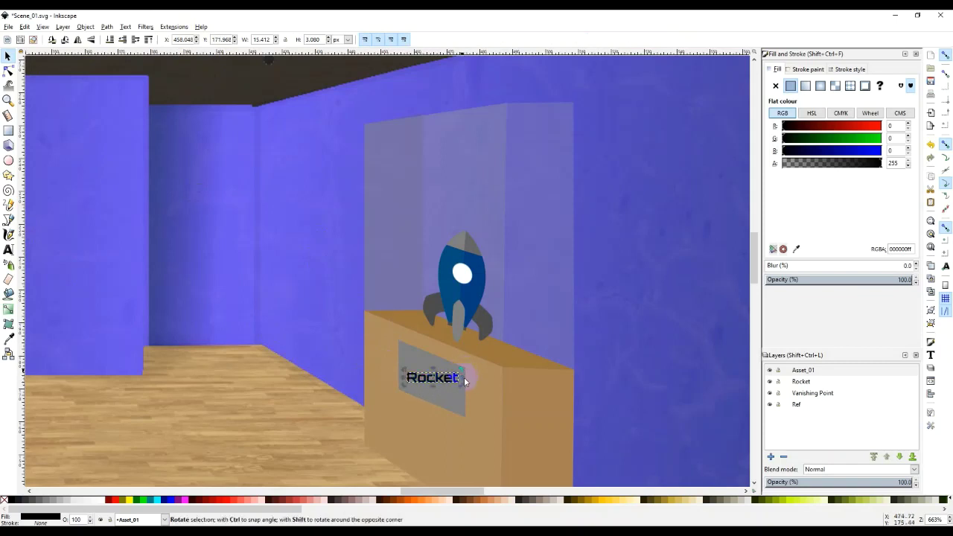
left_click_drag(465, 381, 460, 387)
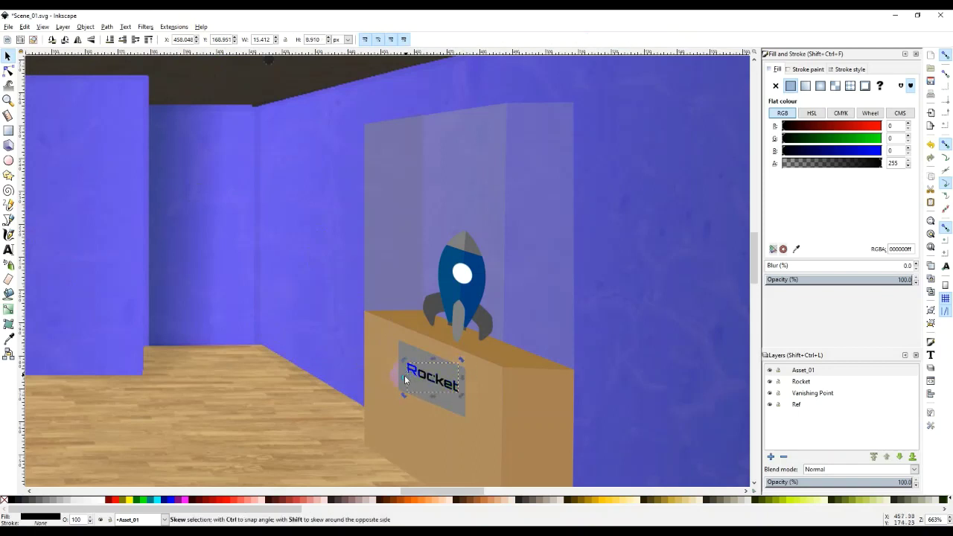
left_click_drag(400, 378, 428, 376)
left_click(430, 377)
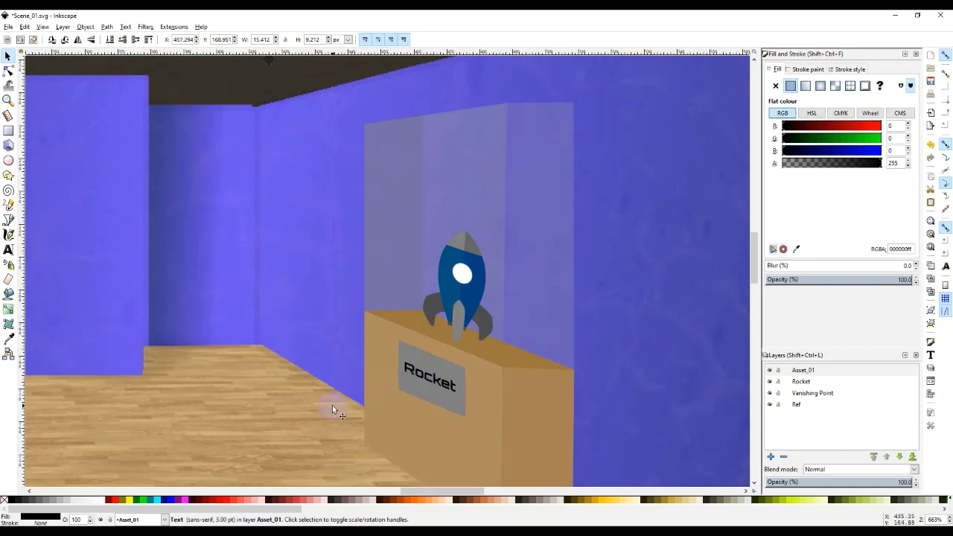
left_click(332, 405)
Open the Drop Shadow filter for the grey plaque rectangle and turn on its live preview
left_click(440, 401)
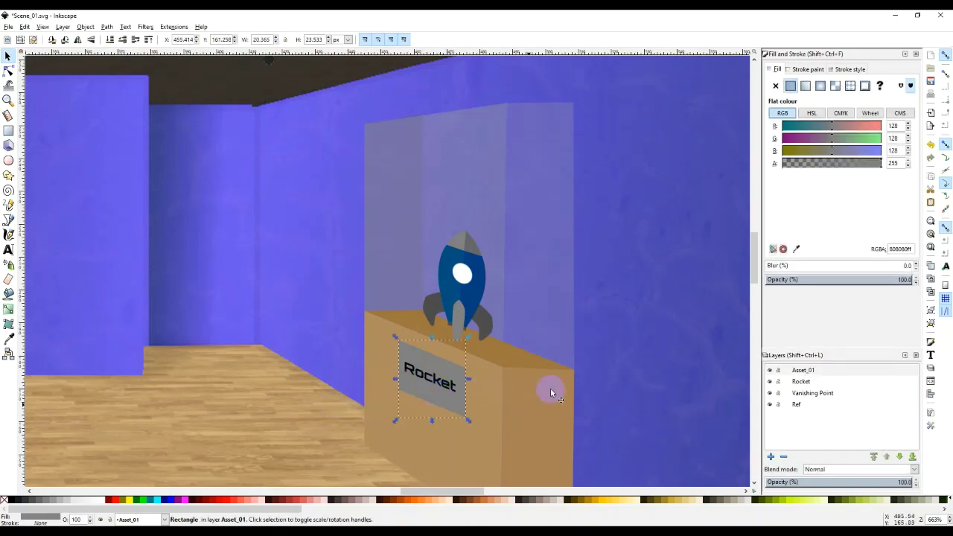
left_click(148, 27)
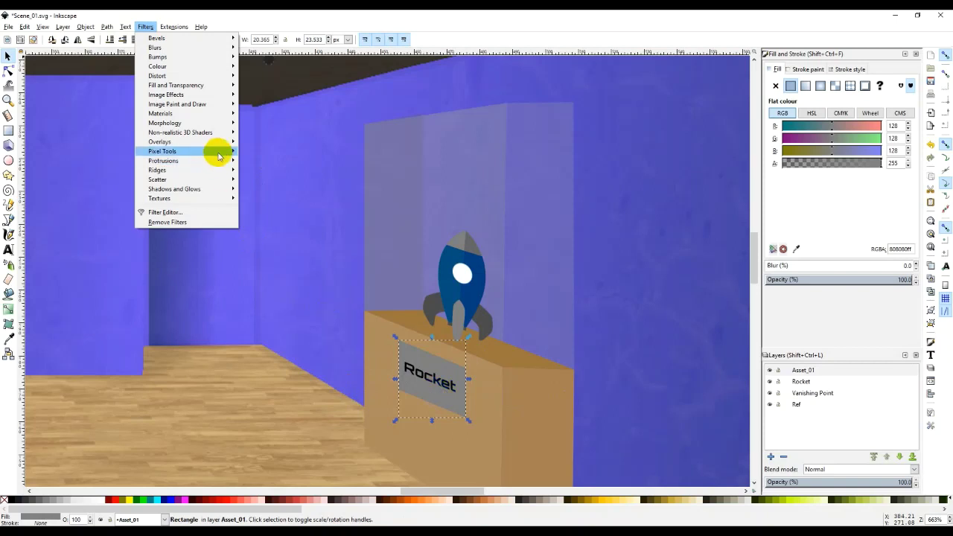
mouse_move(227, 190)
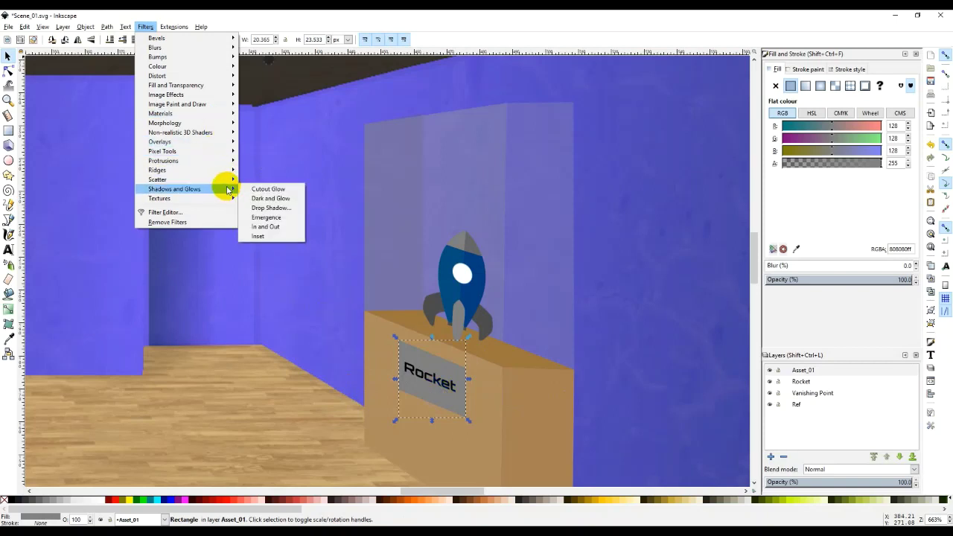
left_click(286, 213)
left_click_drag(487, 196, 260, 130)
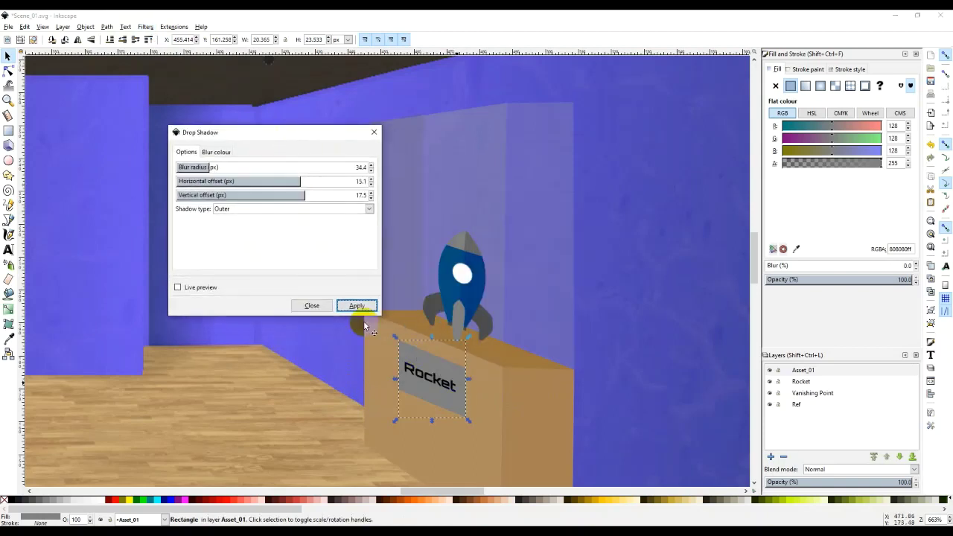
left_click(178, 288)
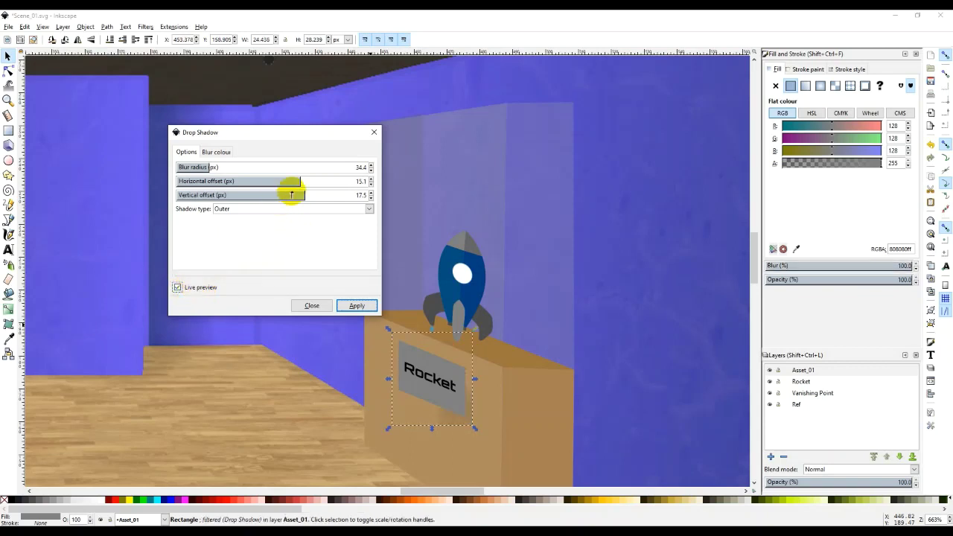
Set the horizontal and vertical offsets of the plaque's drop shadow to 2 px
left_click_drag(299, 181, 189, 185)
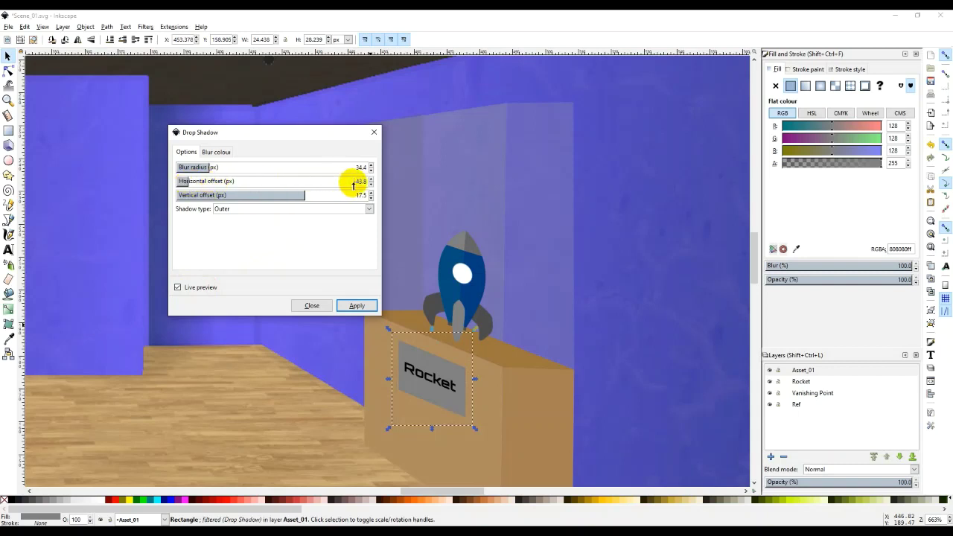
left_click_drag(353, 184, 381, 181)
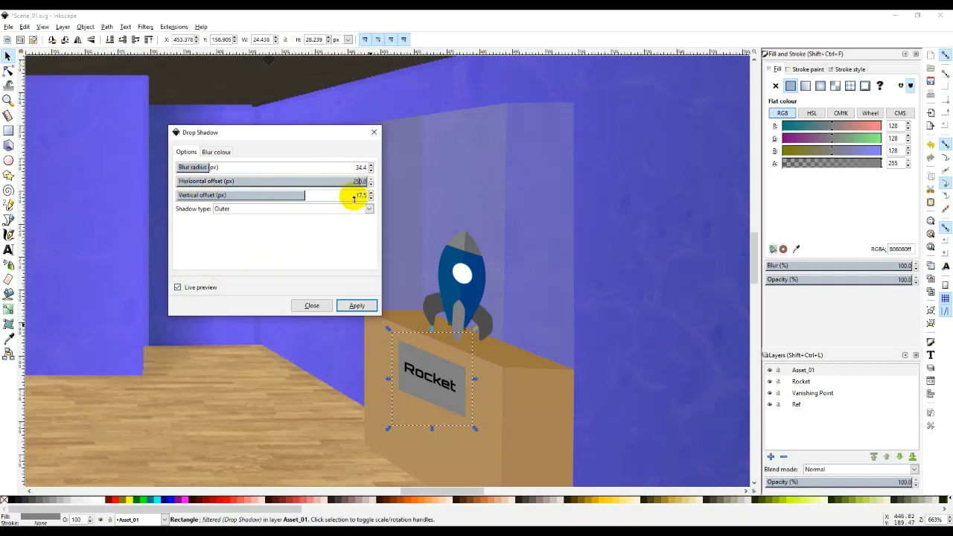
type("2")
key("Return")
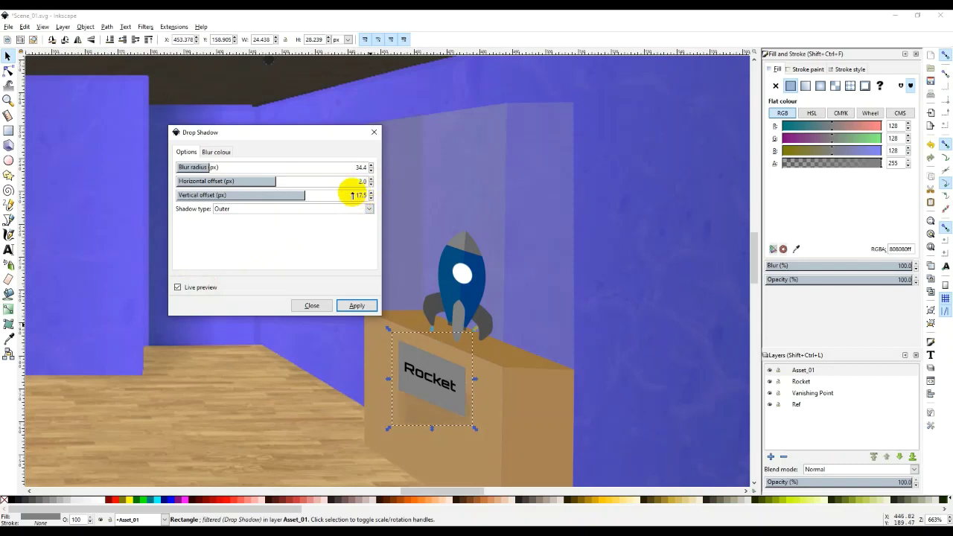
left_click_drag(355, 195, 373, 194)
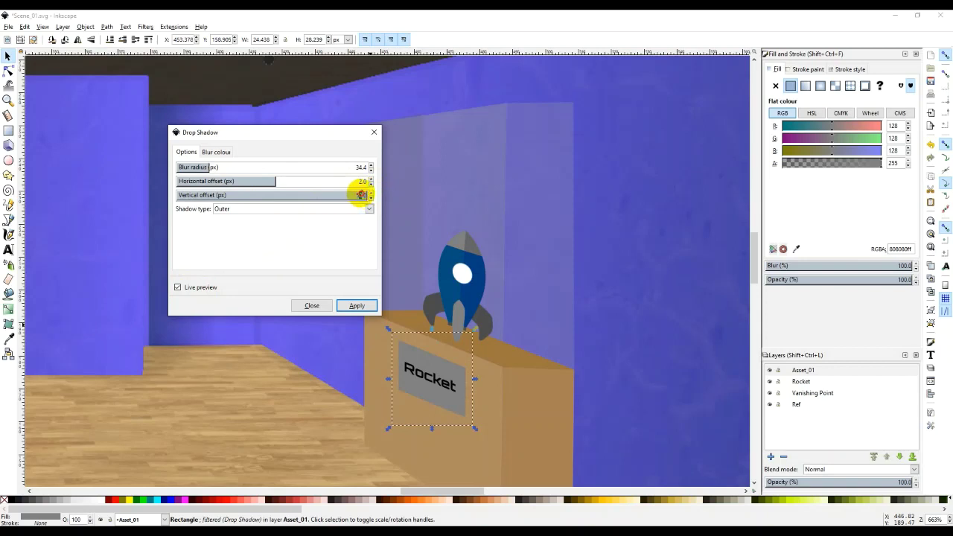
type("2")
key("Return")
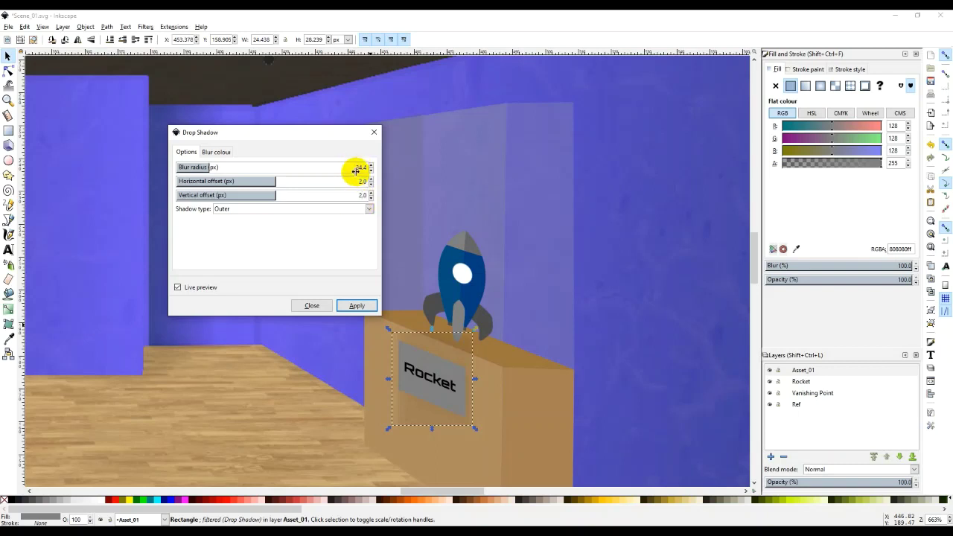
Set the plaque's drop shadow to a 0.2 px blur radius with 0.5 px horizontal and vertical offsets, and apply it
left_click_drag(356, 168, 364, 164)
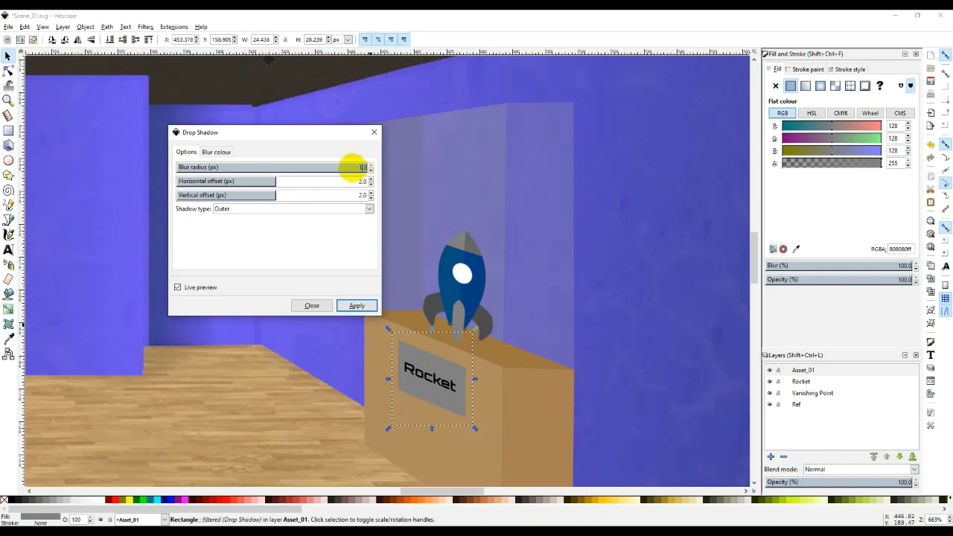
key("Return")
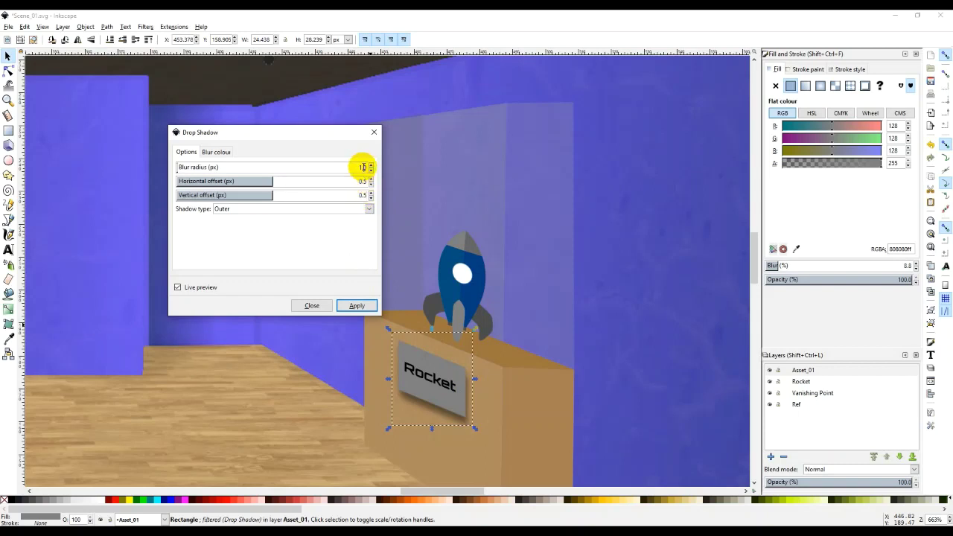
left_click_drag(362, 166, 357, 167)
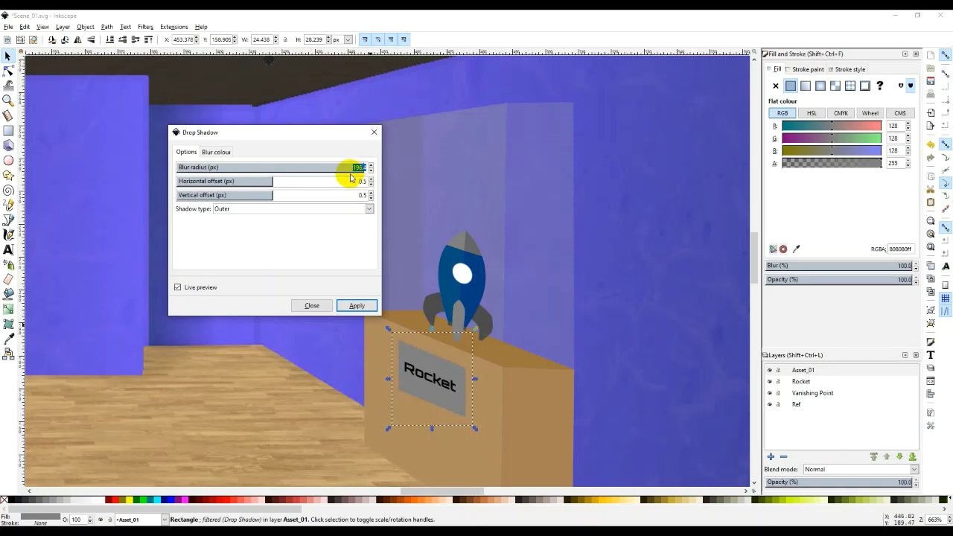
type("0.2")
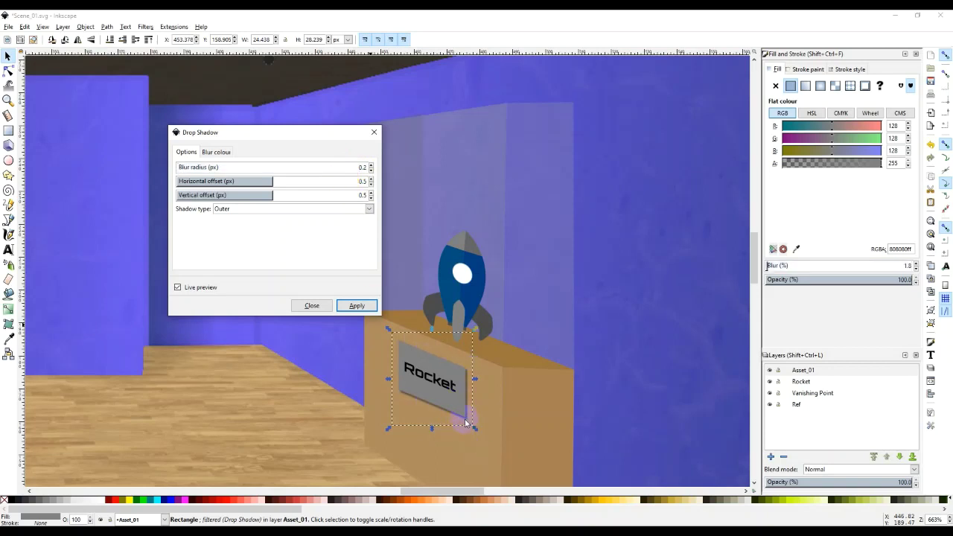
left_click(356, 307)
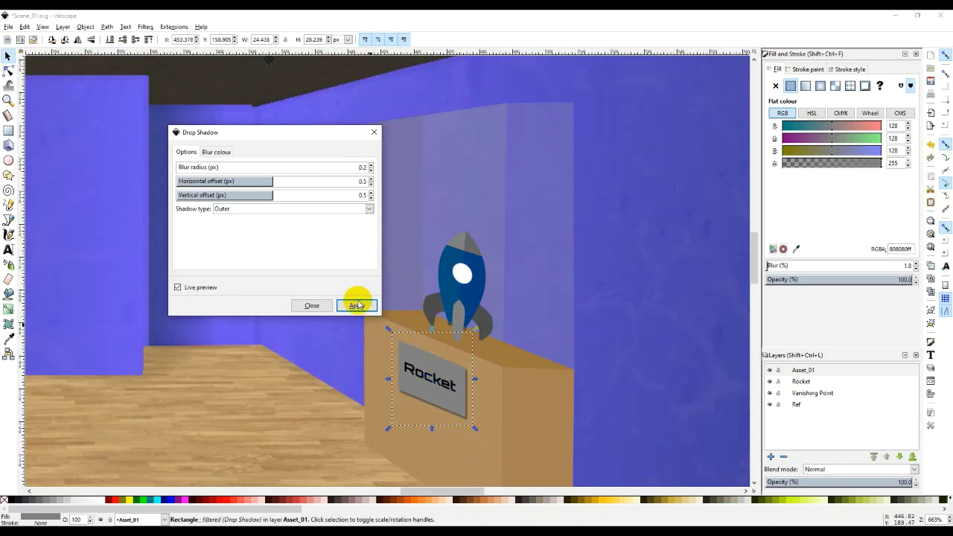
left_click(321, 302)
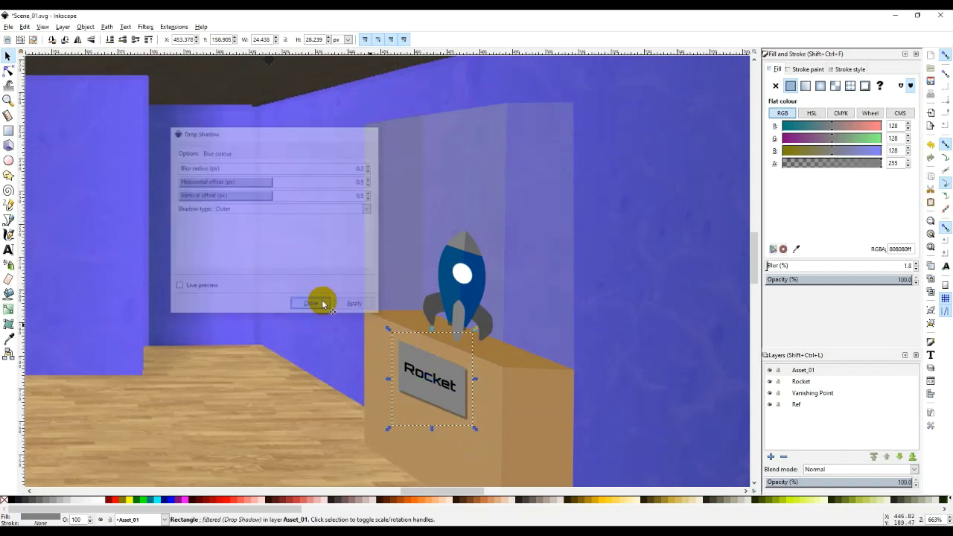
left_click(349, 425)
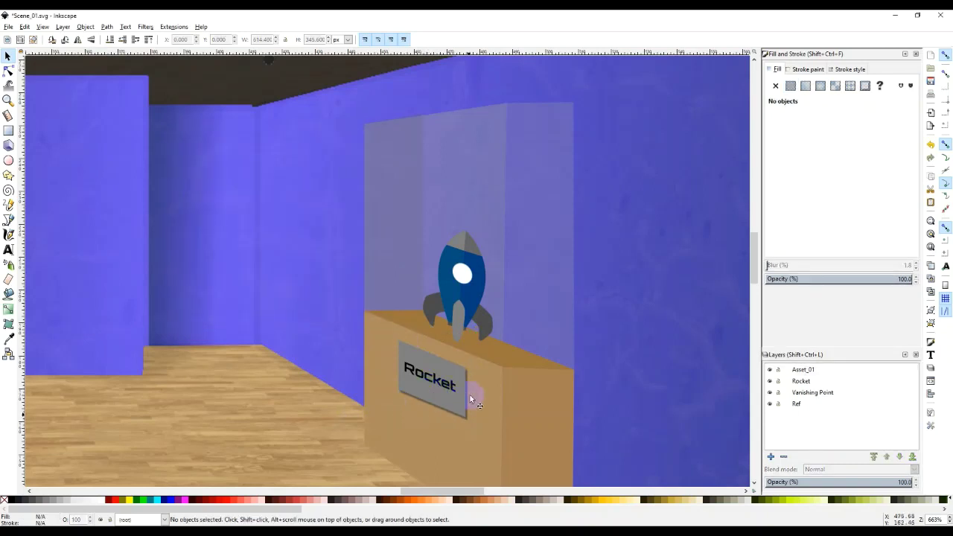
Apply an outer drop shadow with 0.2 px blur radius and 0.5 px offsets to the pedestal's narrow side face
scroll(509, 373, "down", 6)
scroll(514, 376, "up", 1)
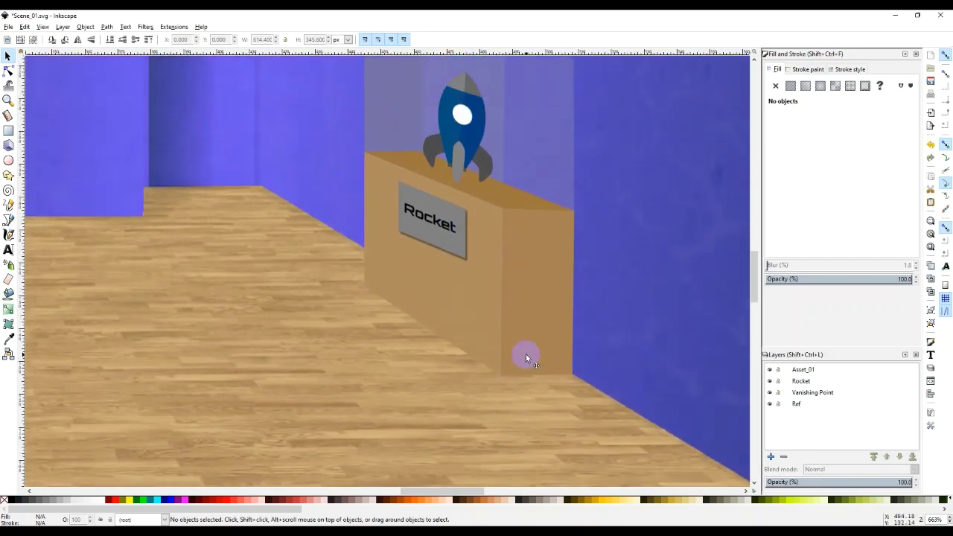
left_click(525, 357)
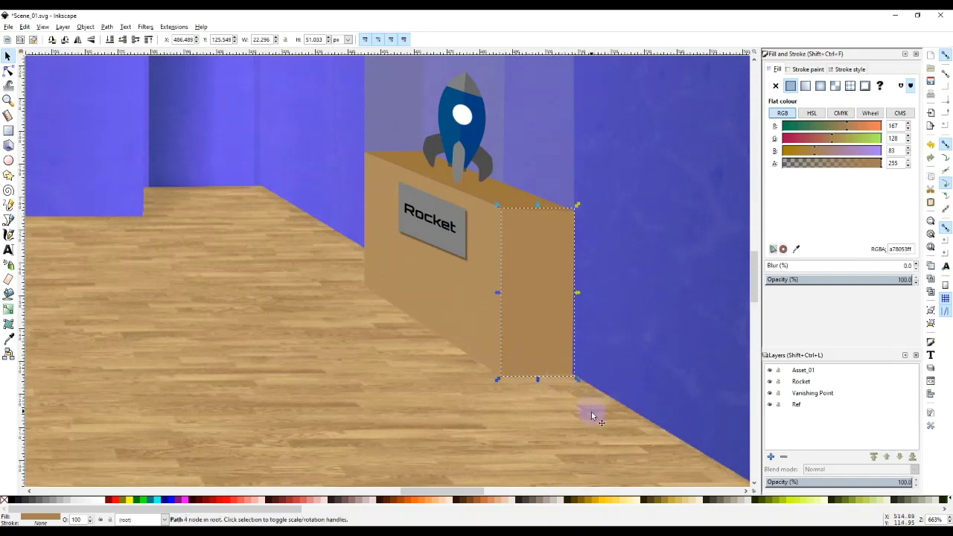
left_click(597, 386)
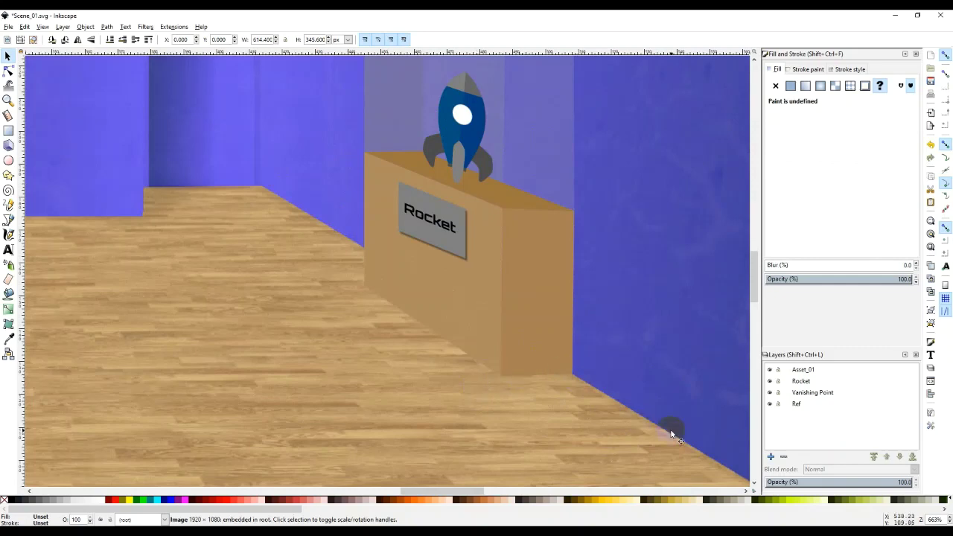
left_click(800, 370)
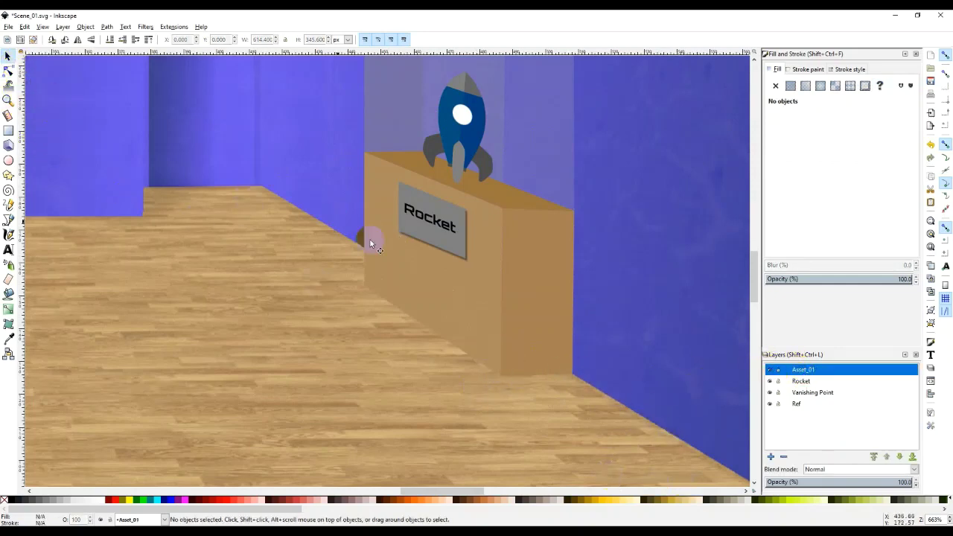
left_click(522, 325)
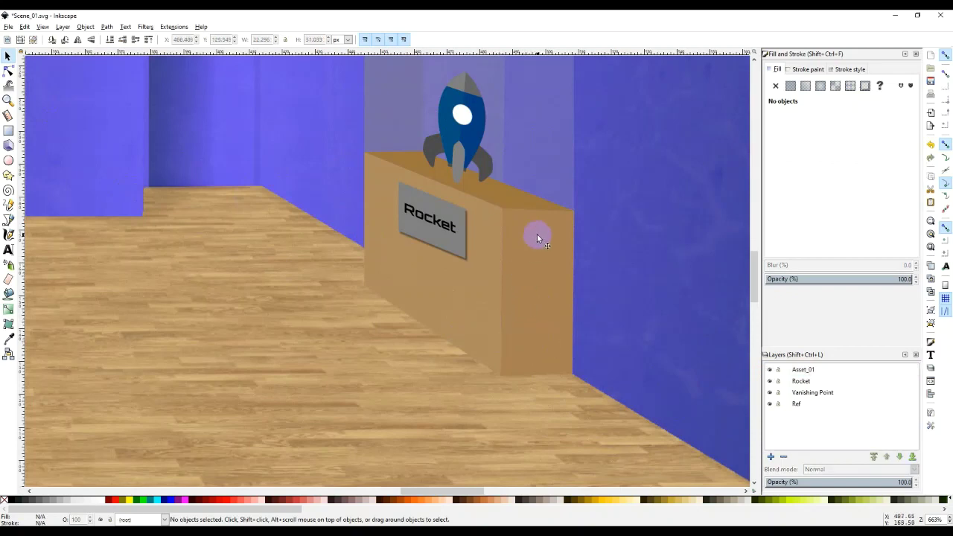
left_click(558, 257)
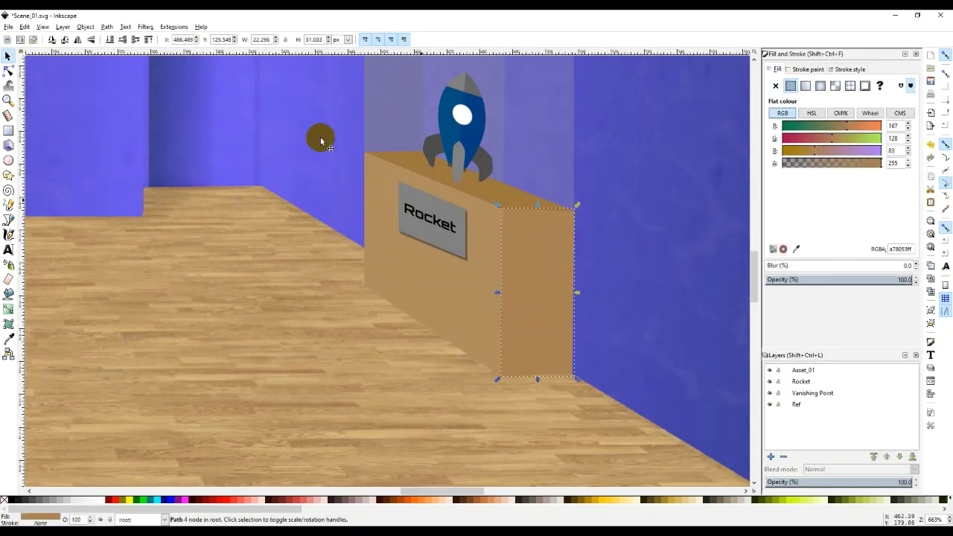
left_click(145, 27)
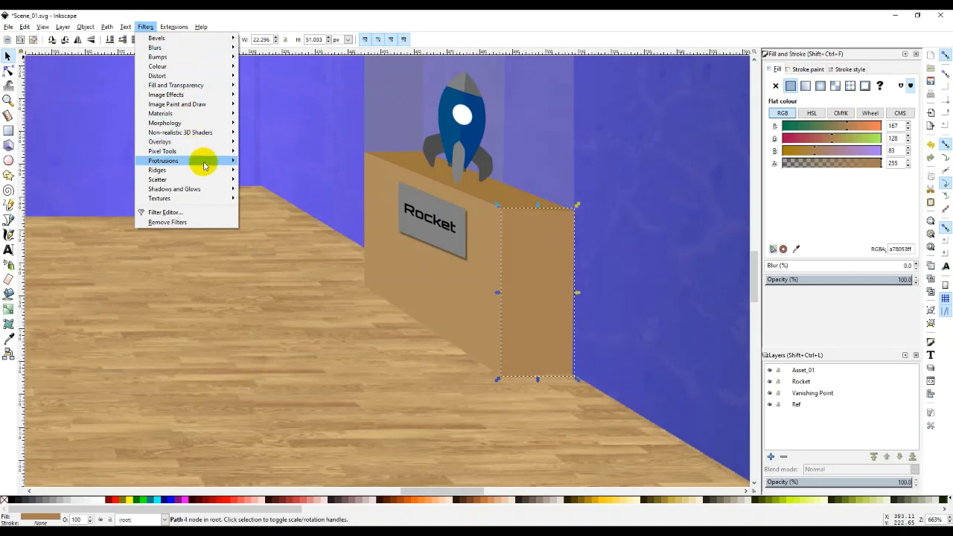
mouse_move(221, 189)
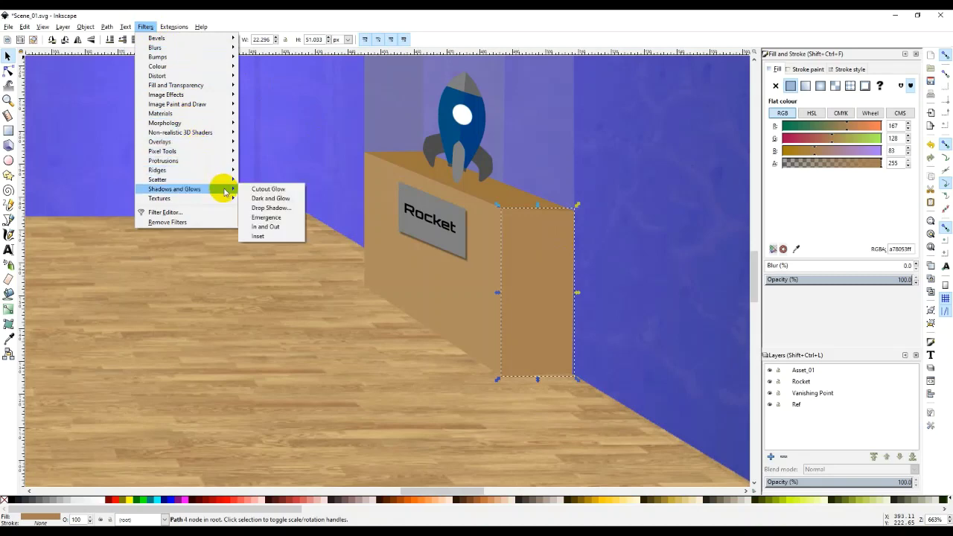
left_click(286, 209)
left_click_drag(489, 202, 332, 154)
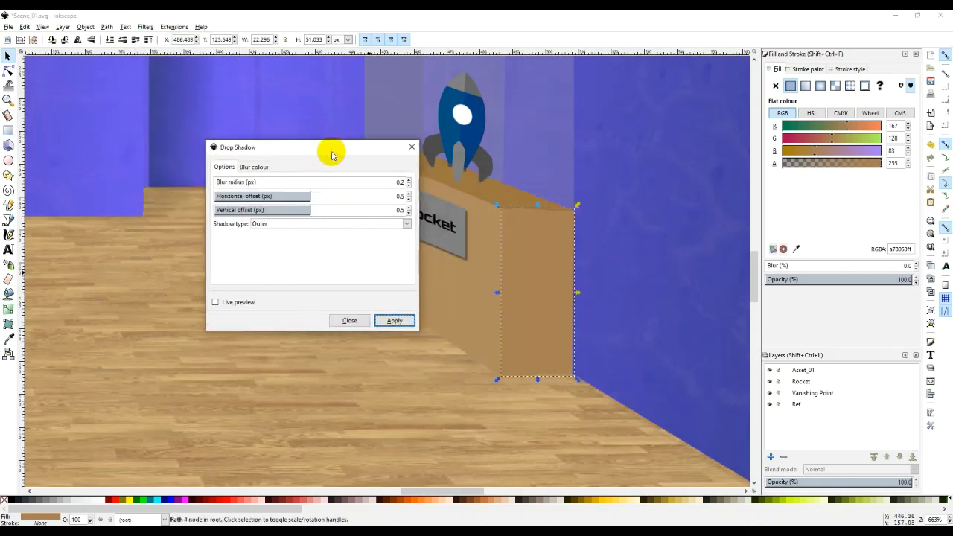
left_click(214, 303)
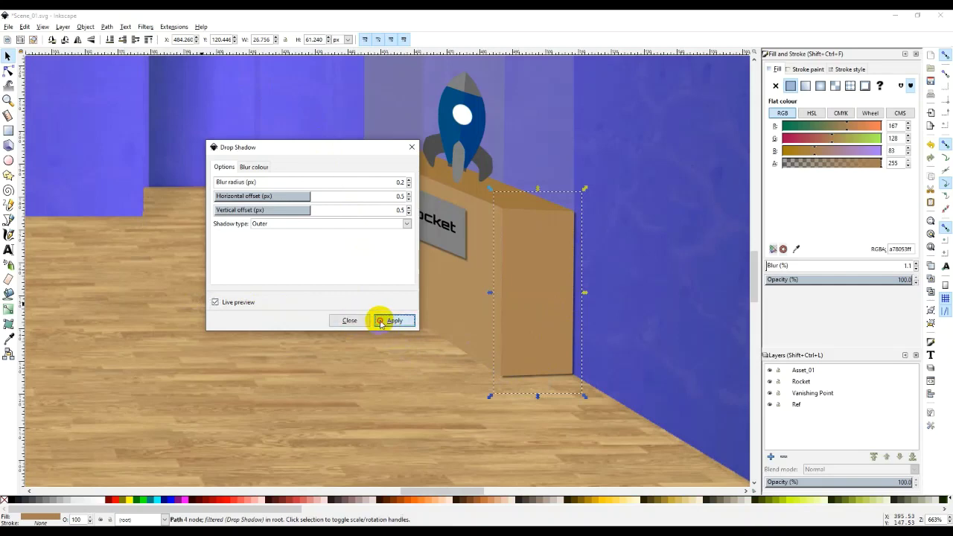
left_click(357, 321)
left_click(374, 361)
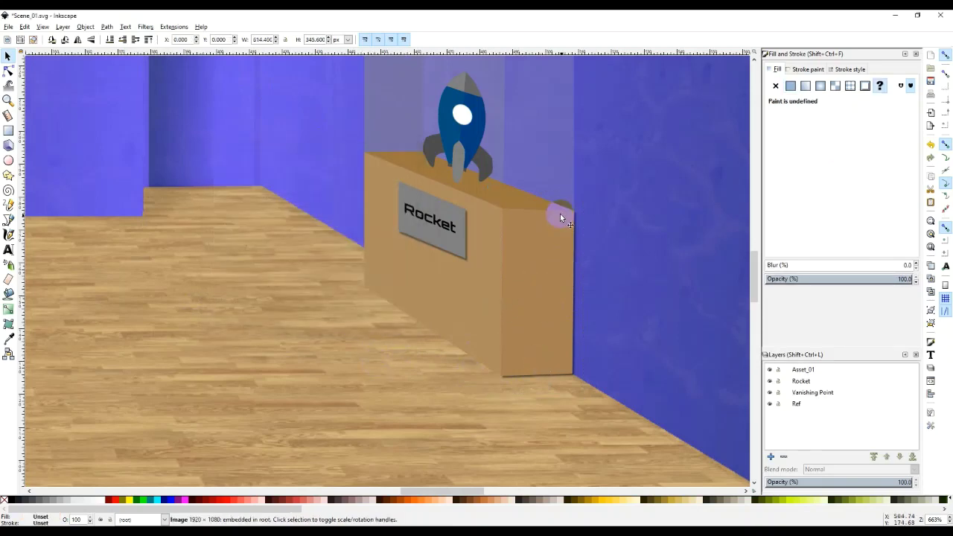
Try an outer drop shadow with 0.2 px blur radius and 0.5 px offsets on the pedestal's front face behind the plaque
left_click(486, 359)
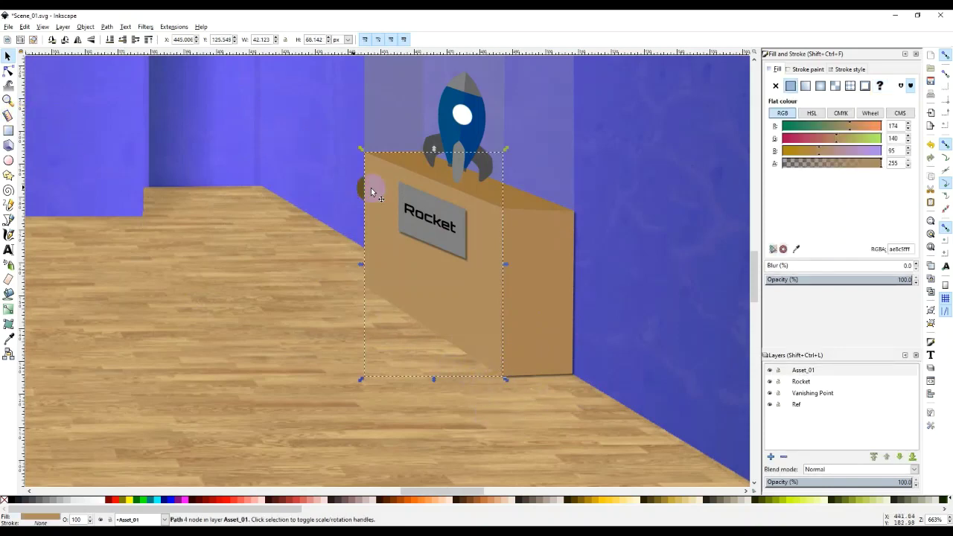
left_click(489, 419)
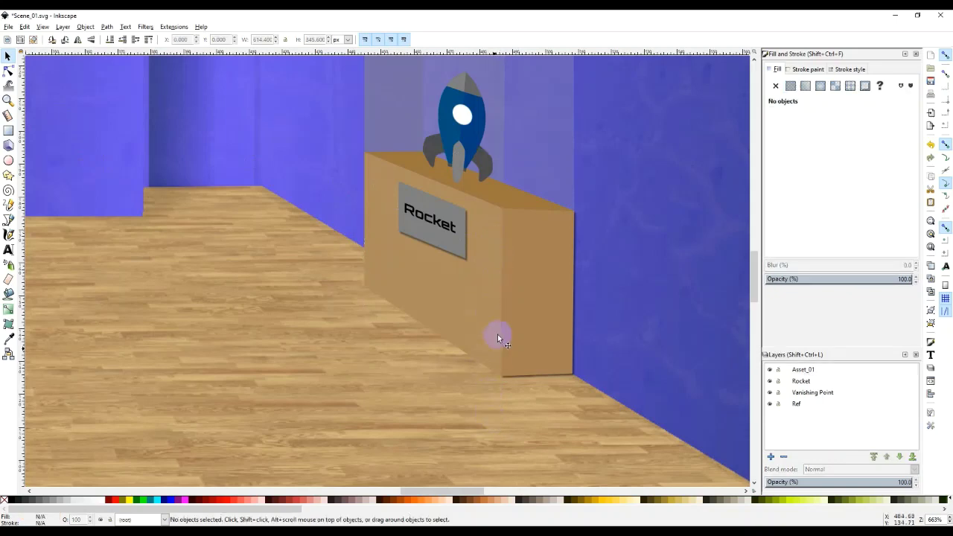
left_click(479, 319)
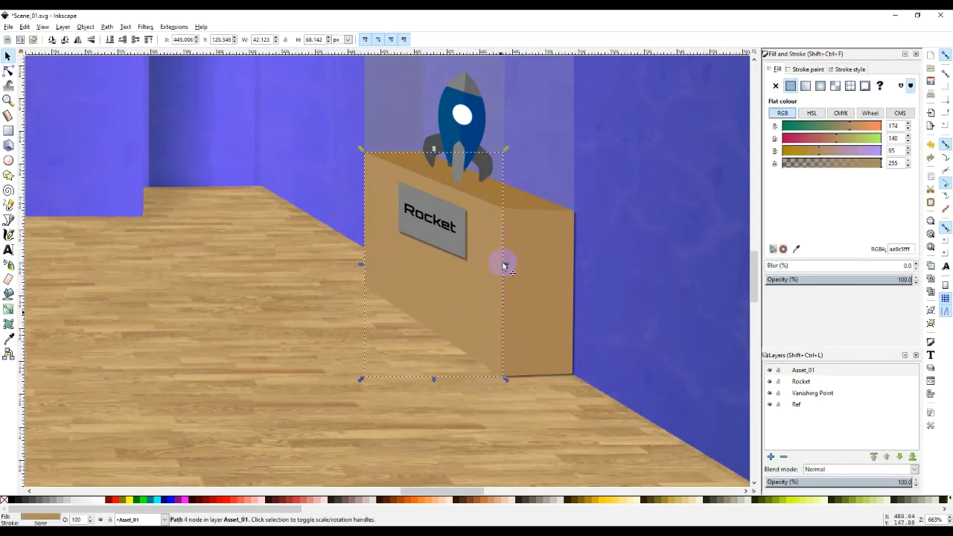
left_click(167, 27)
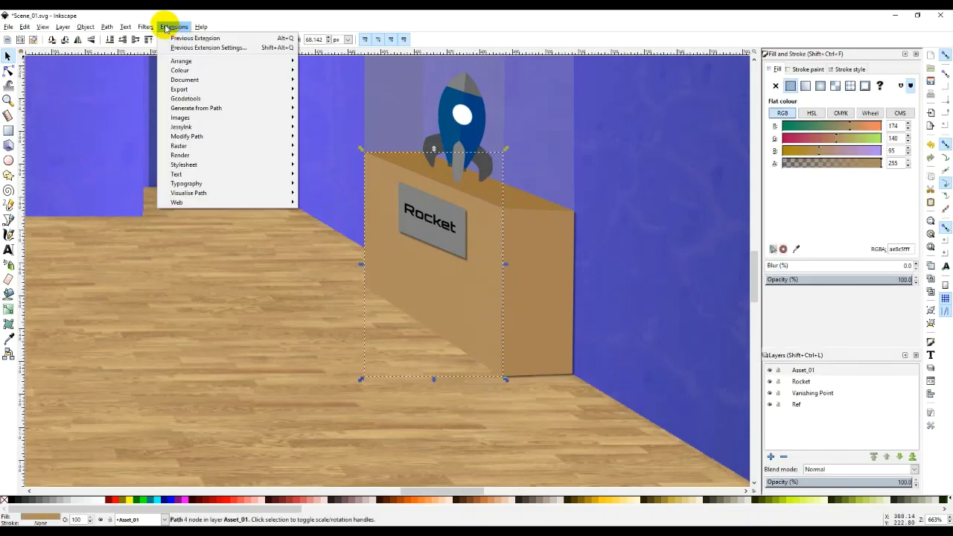
mouse_move(154, 28)
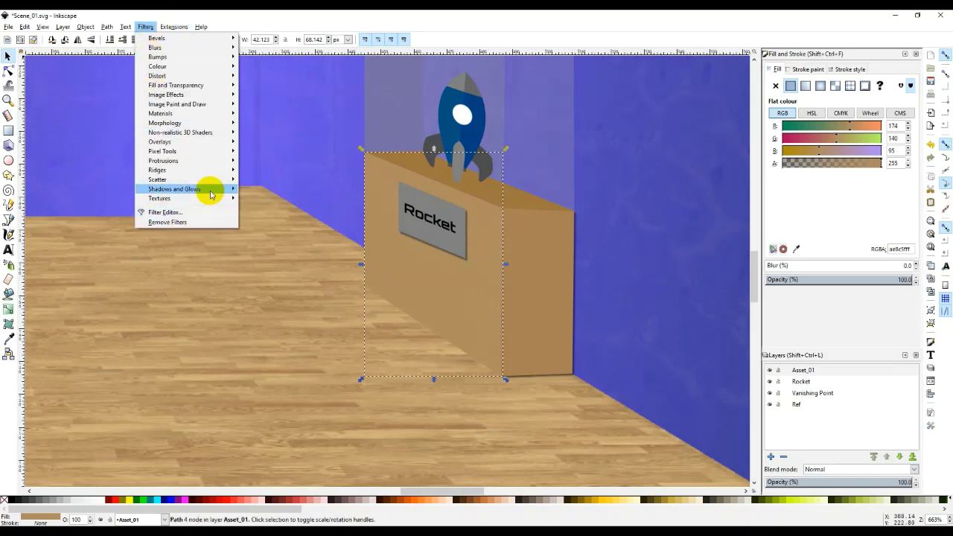
mouse_move(213, 193)
left_click(268, 208)
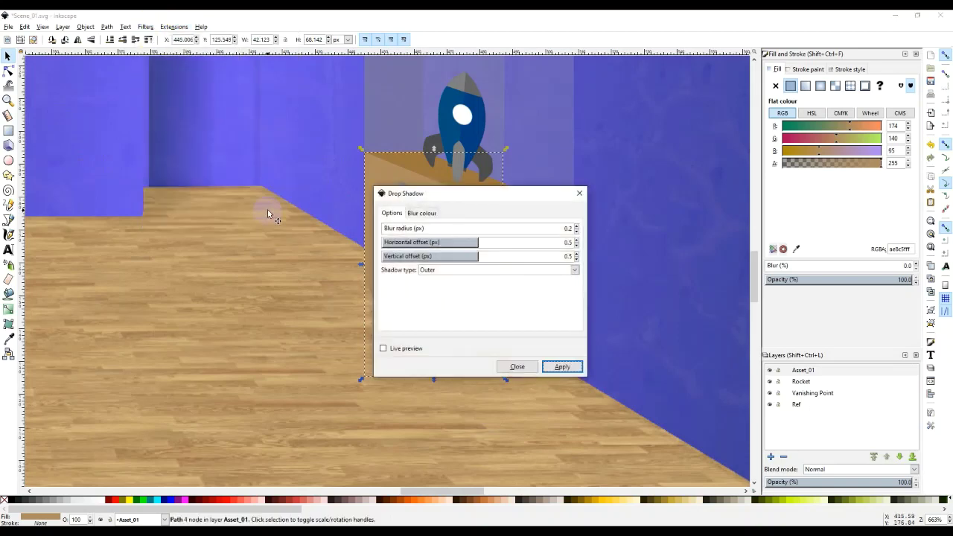
left_click_drag(504, 194, 234, 97)
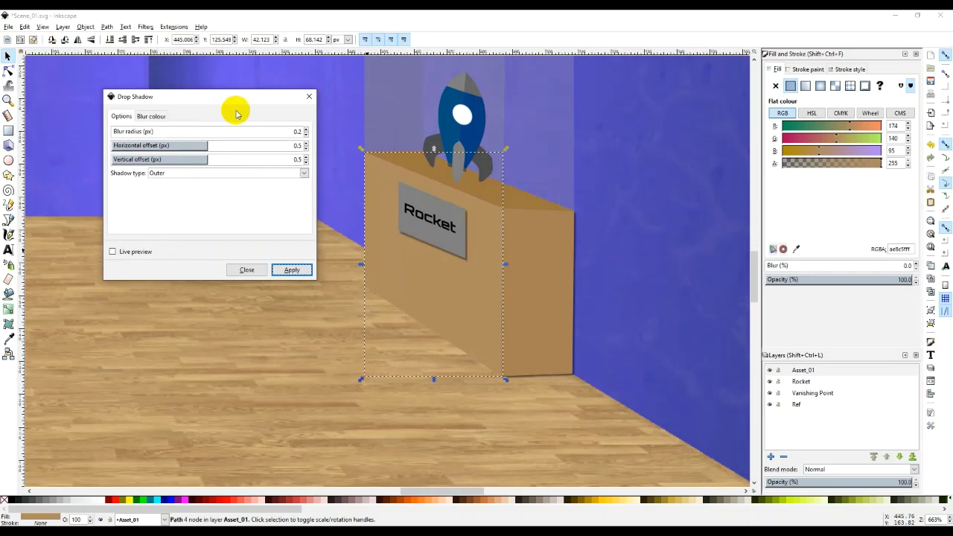
left_click(112, 252)
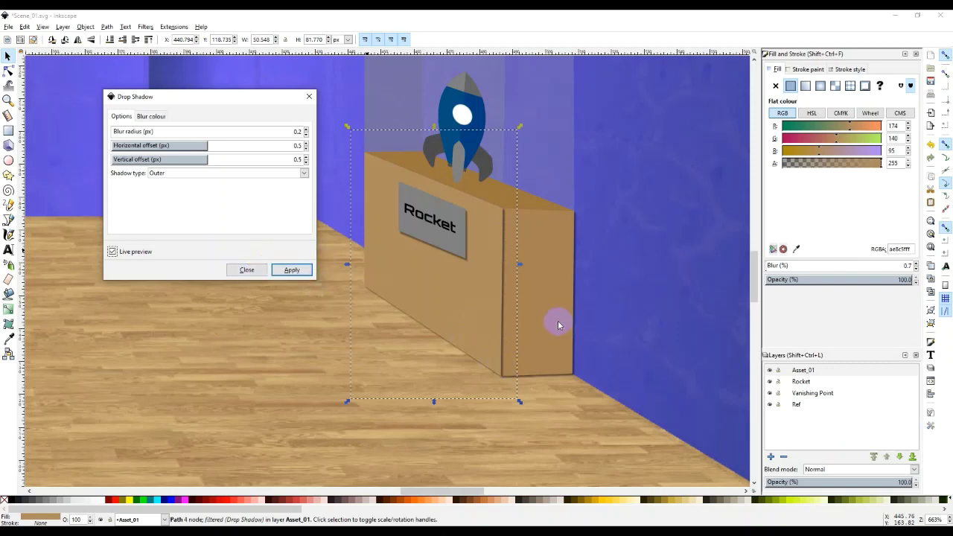
left_click(280, 272)
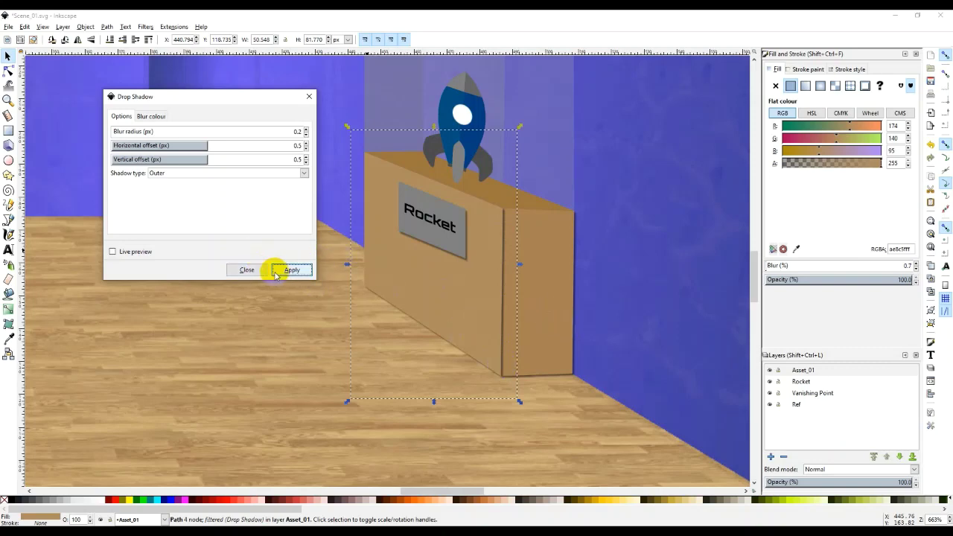
left_click(243, 270)
left_click(551, 318)
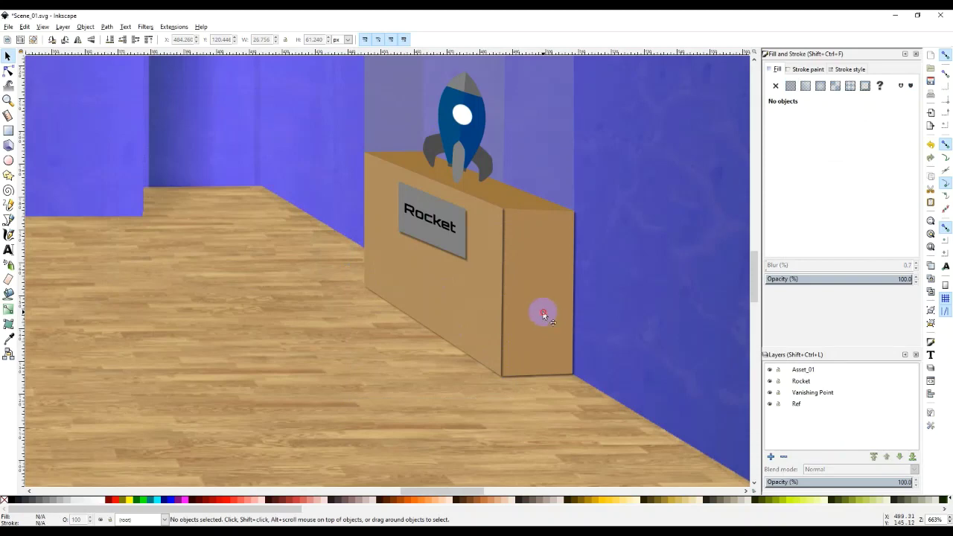
left_click(542, 312)
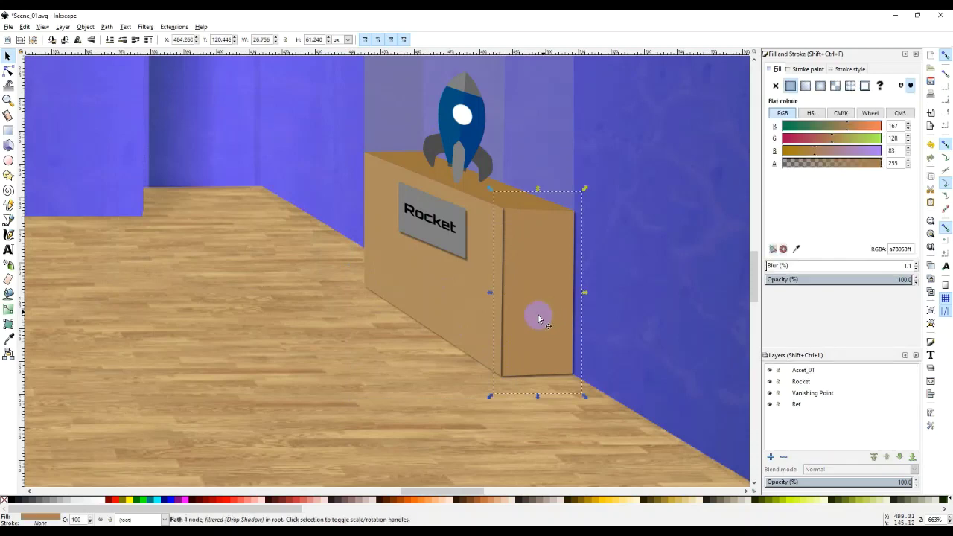
left_click(505, 320)
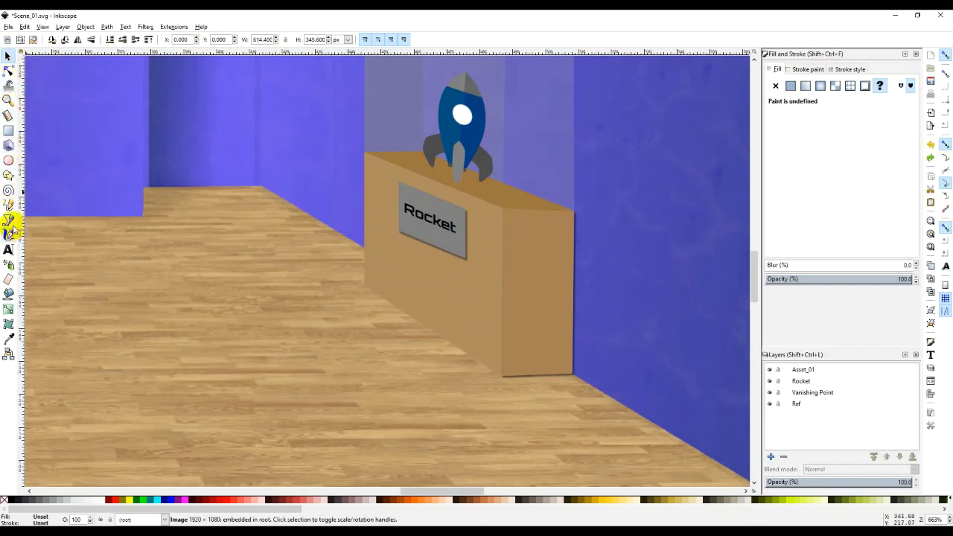
Draw a closed triangular path on the floor from the base of the pedestal's narrow side face out along the wall edge
left_click(8, 220)
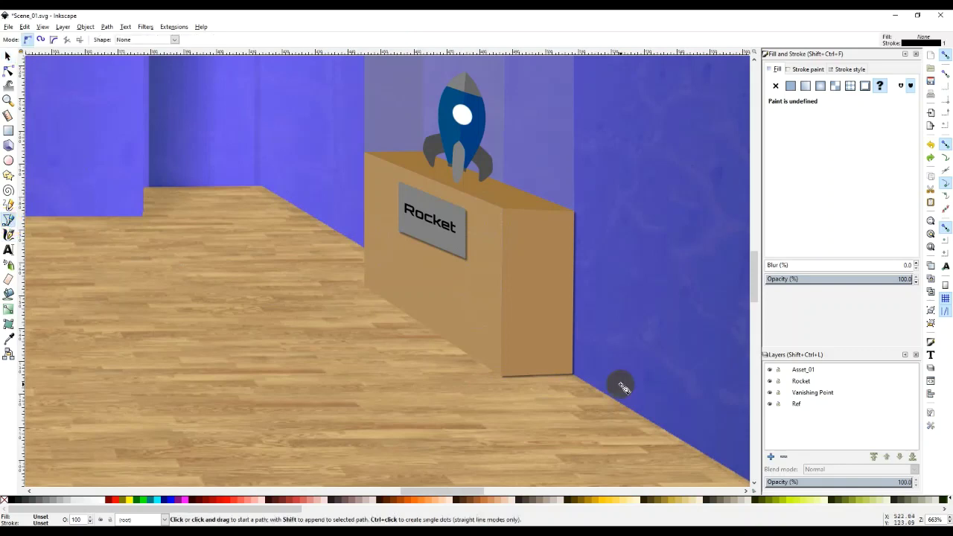
left_click(504, 379)
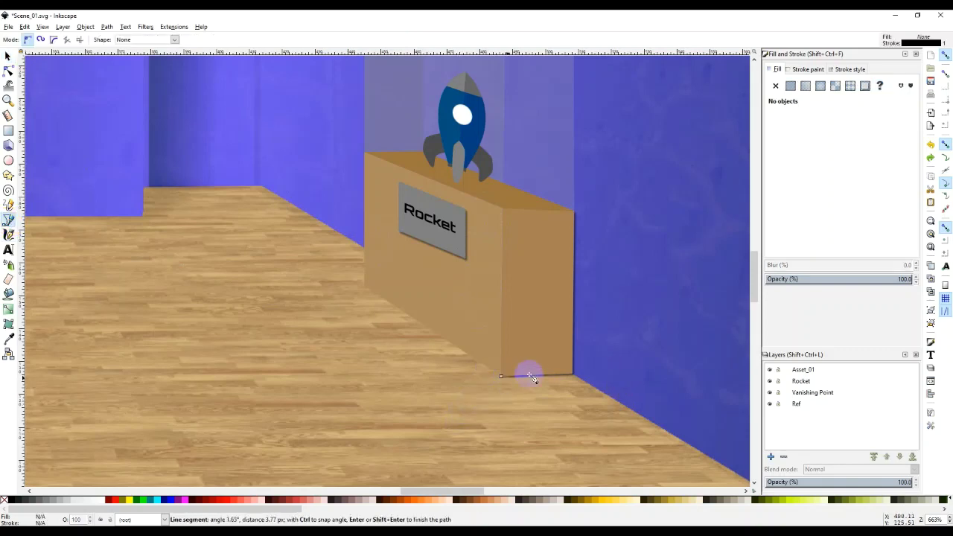
left_click(574, 377)
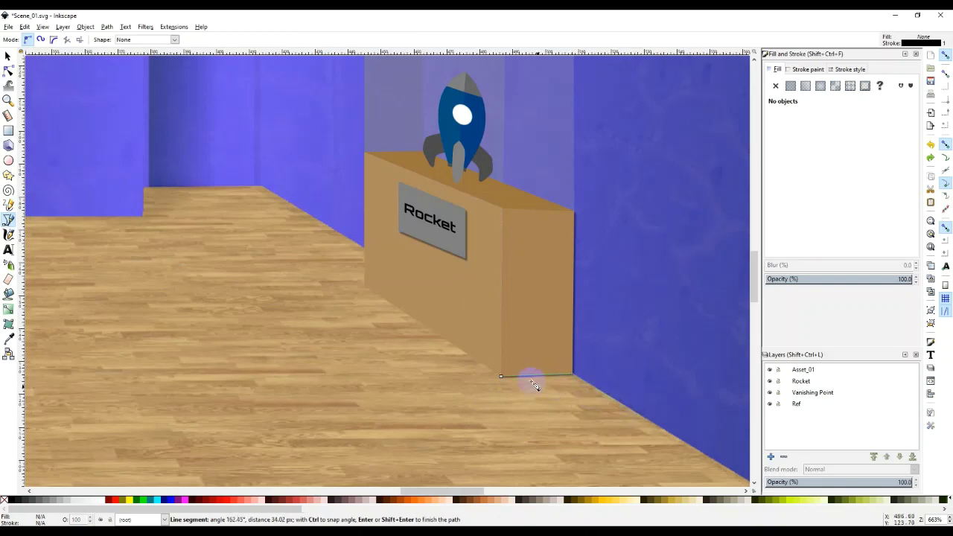
left_click(504, 379)
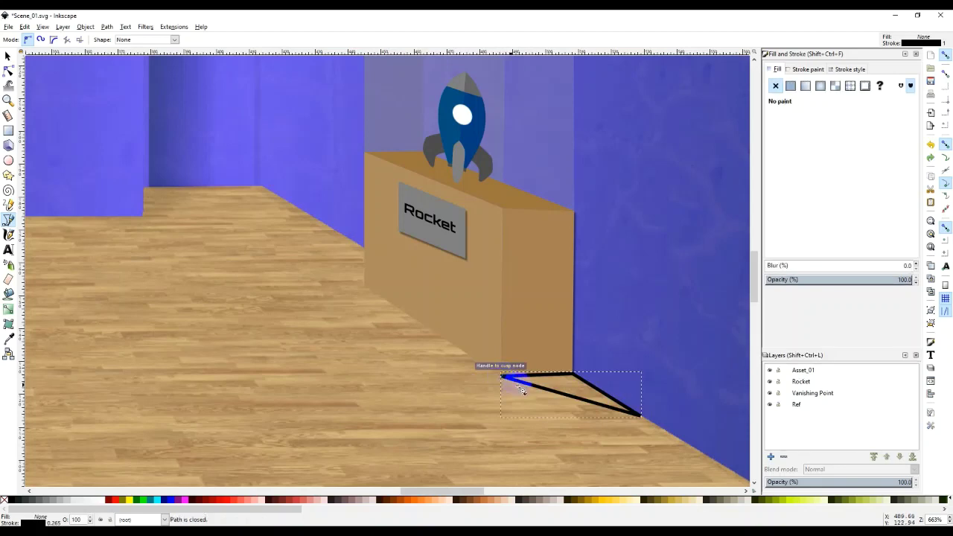
Remove the outline from the triangular floor shadow and fill it with dark grey 4d4d4d
right_click(41, 522)
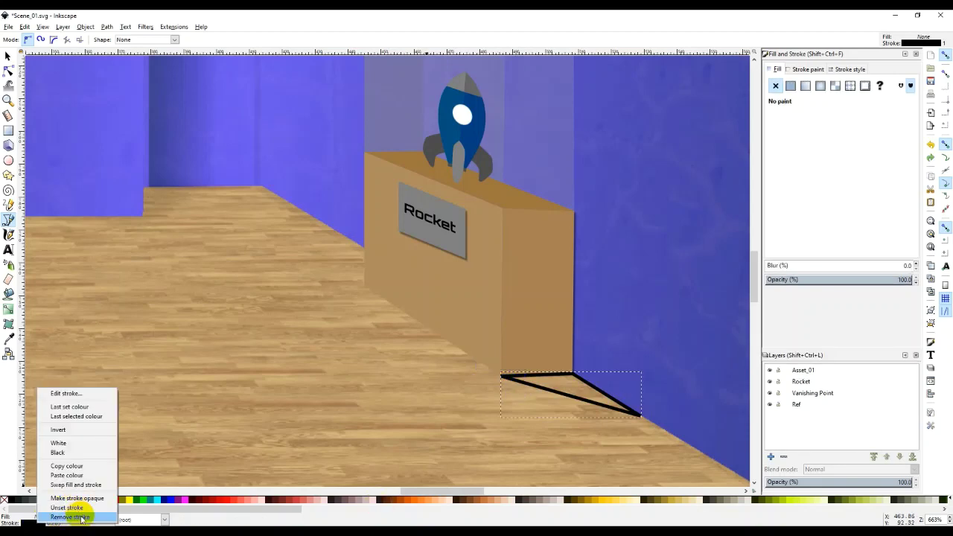
left_click(59, 517)
left_click(34, 508)
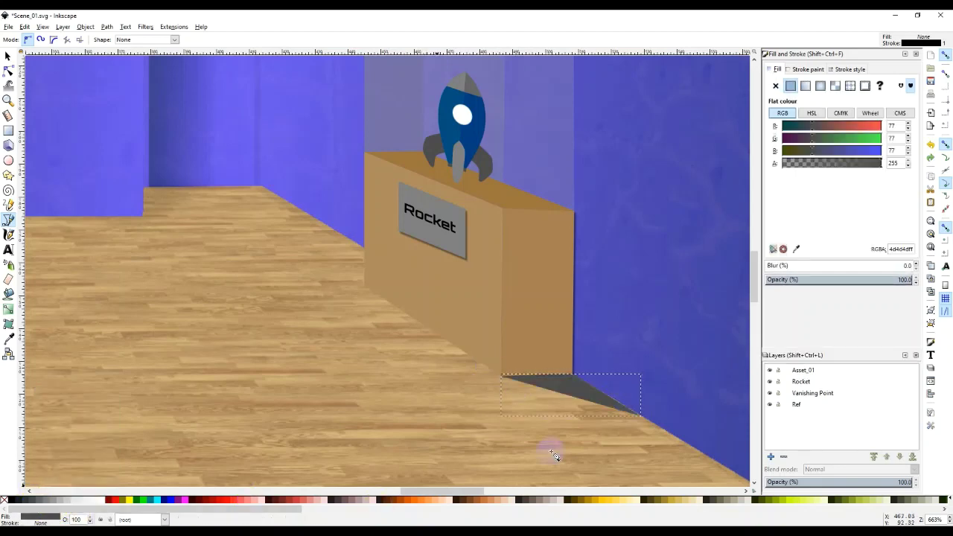
Adjust the floor shadow's far tip node slightly outward so it meets the edge between wall and floor
left_click(8, 70)
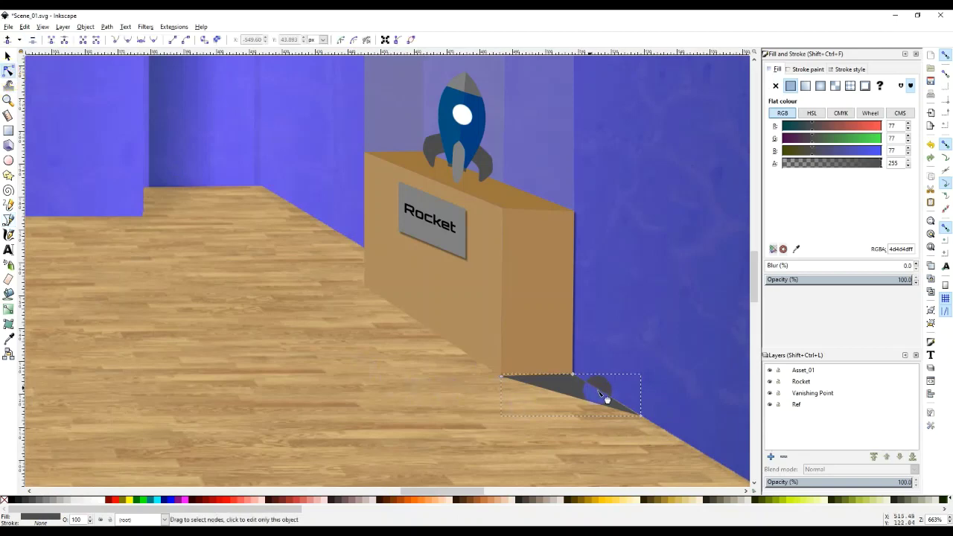
left_click_drag(639, 415, 646, 417)
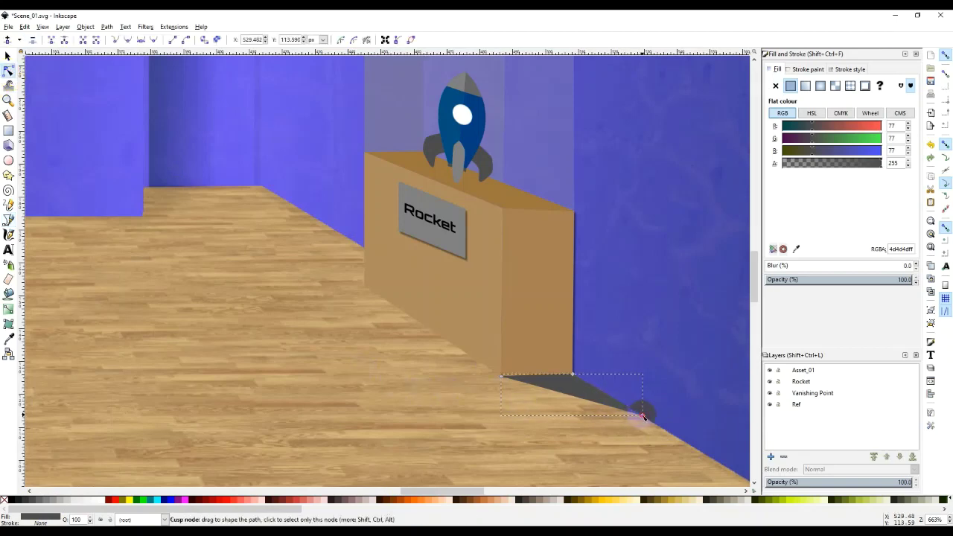
left_click(924, 496)
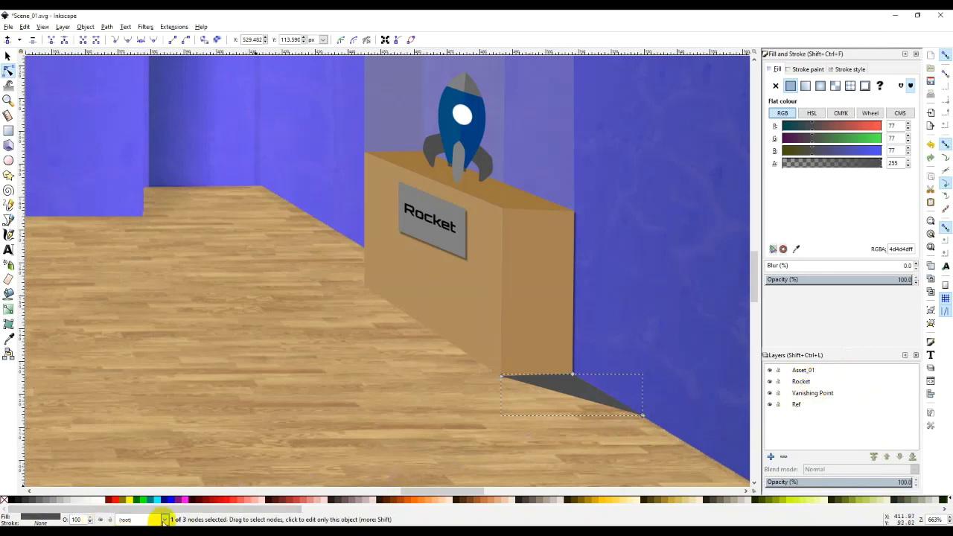
left_click(164, 519)
left_click(151, 482)
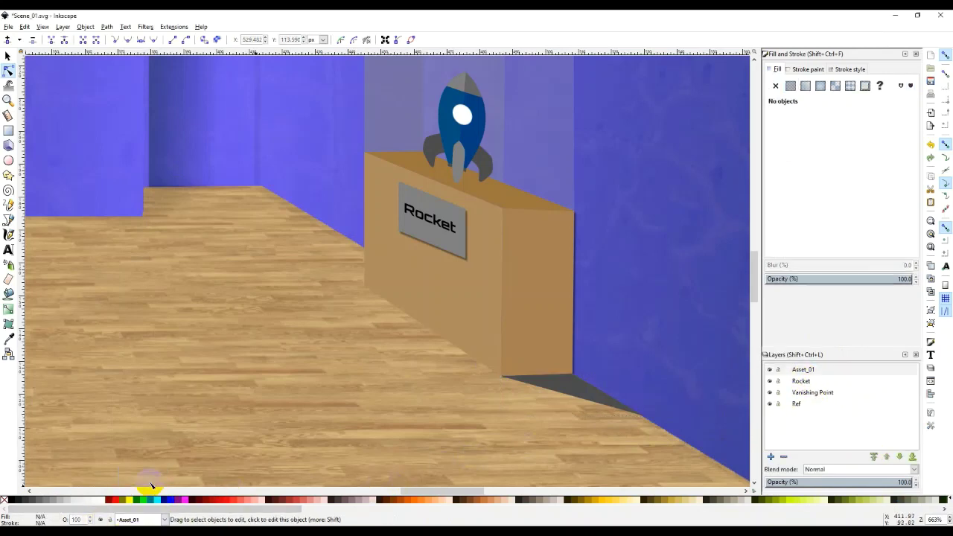
left_click(801, 371)
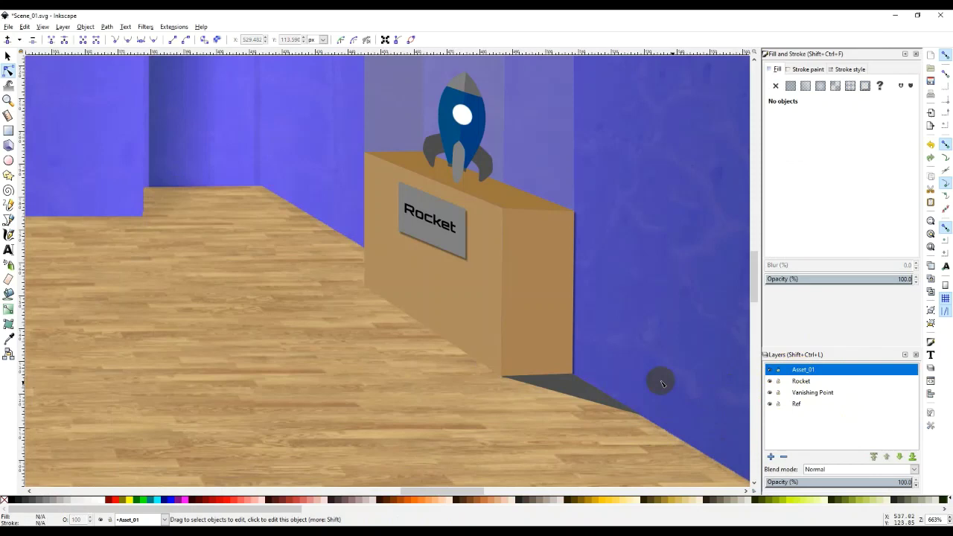
left_click(573, 389)
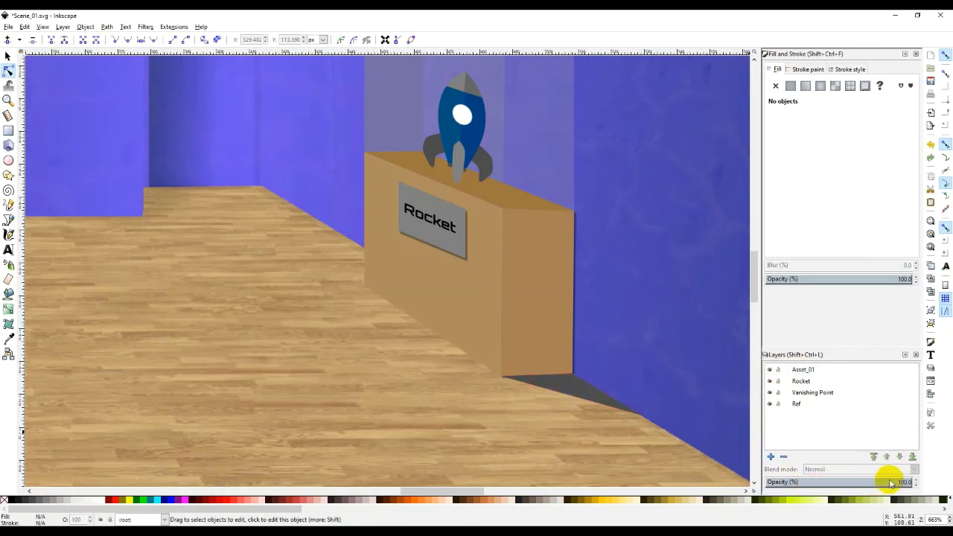
left_click(904, 280)
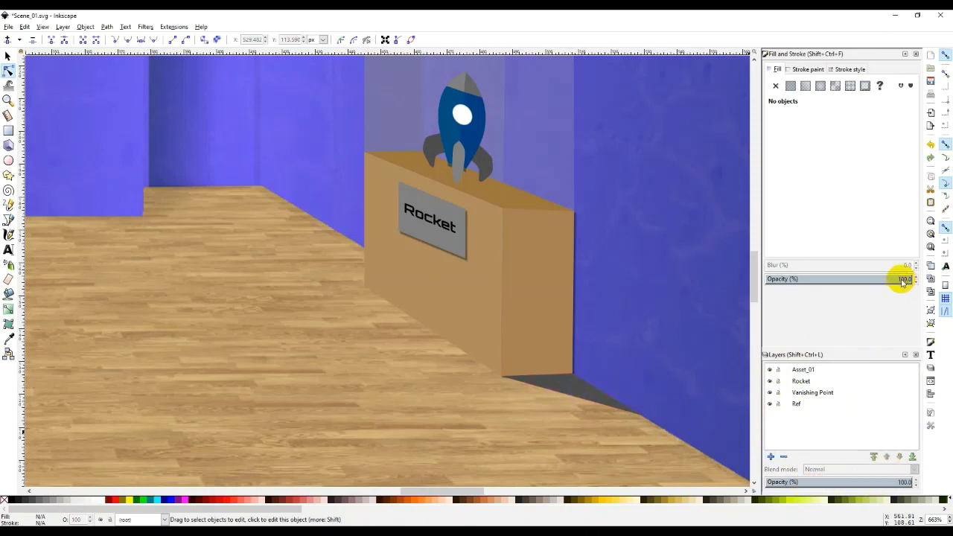
Select the triangular floor shadow and try opacities of 5% and 10% on it
left_click(8, 56)
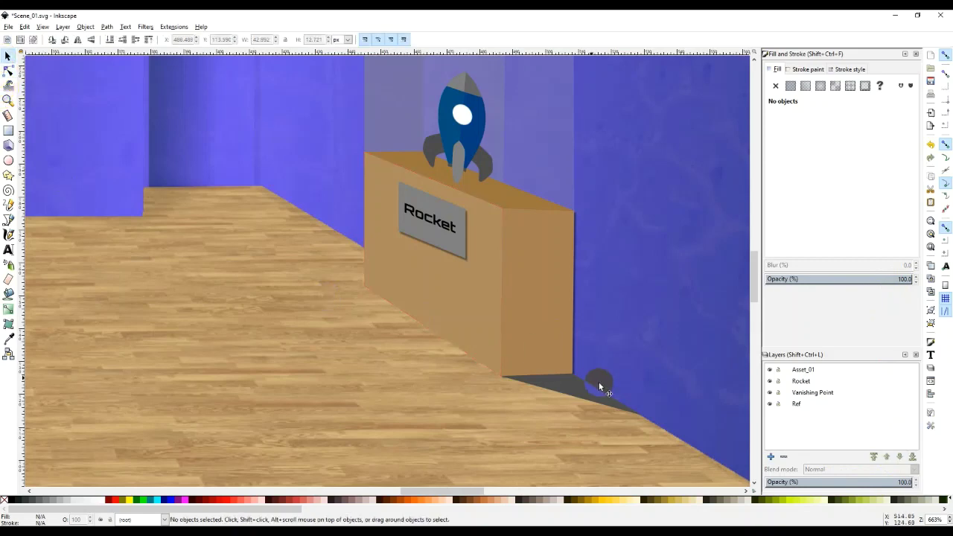
left_click(600, 397)
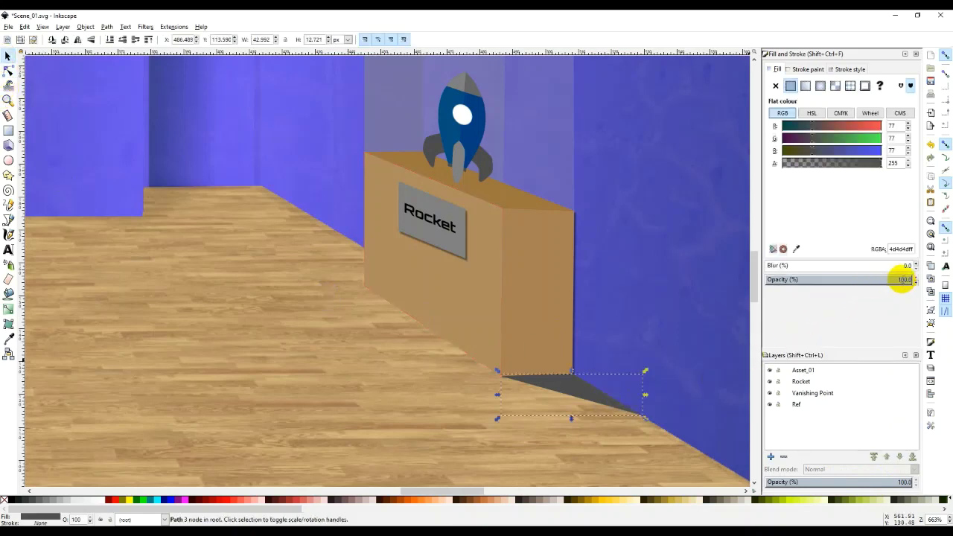
left_click_drag(901, 279, 912, 281)
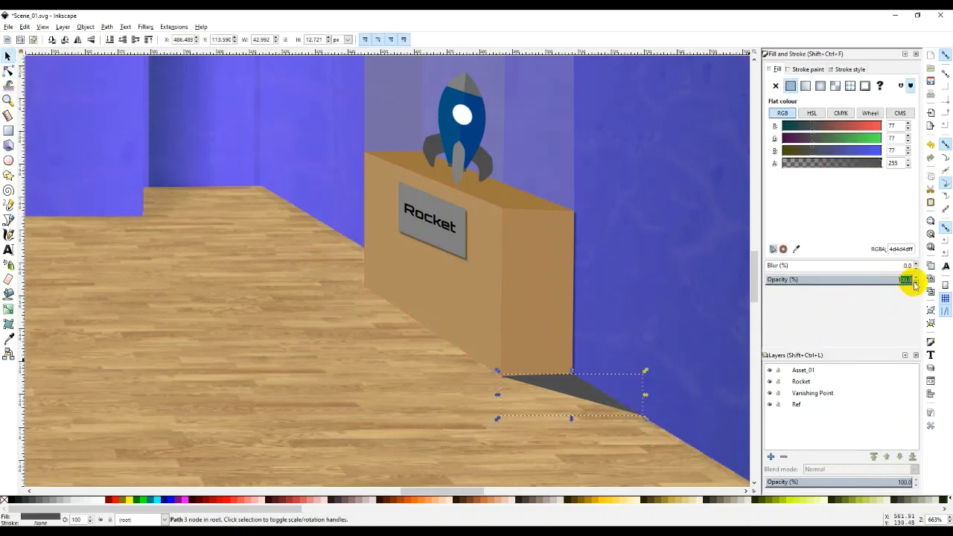
type("5")
key("Return")
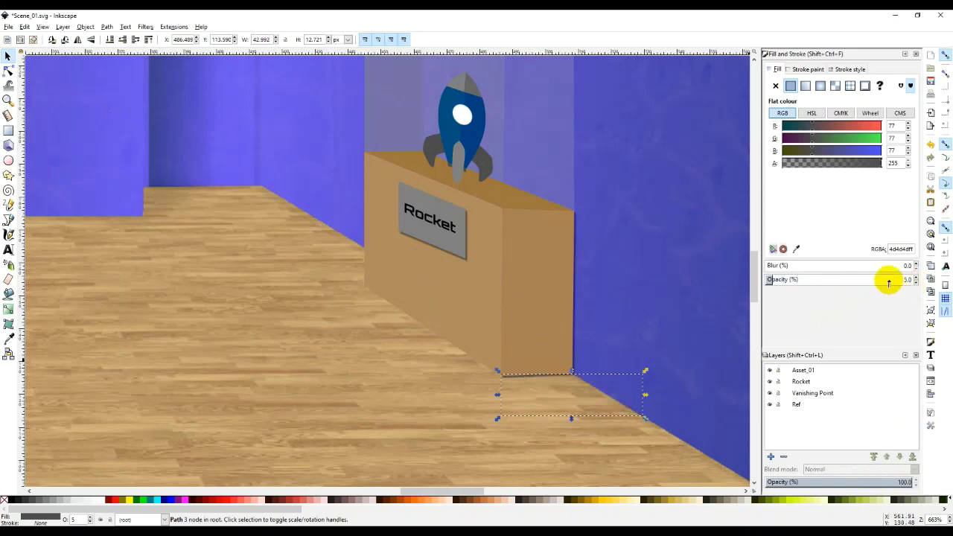
left_click(920, 281)
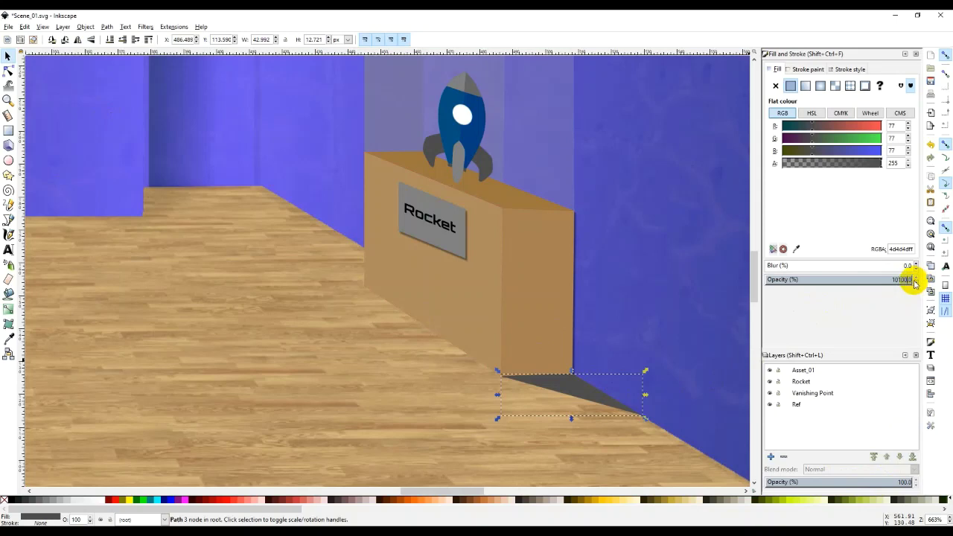
type("10")
key("Return")
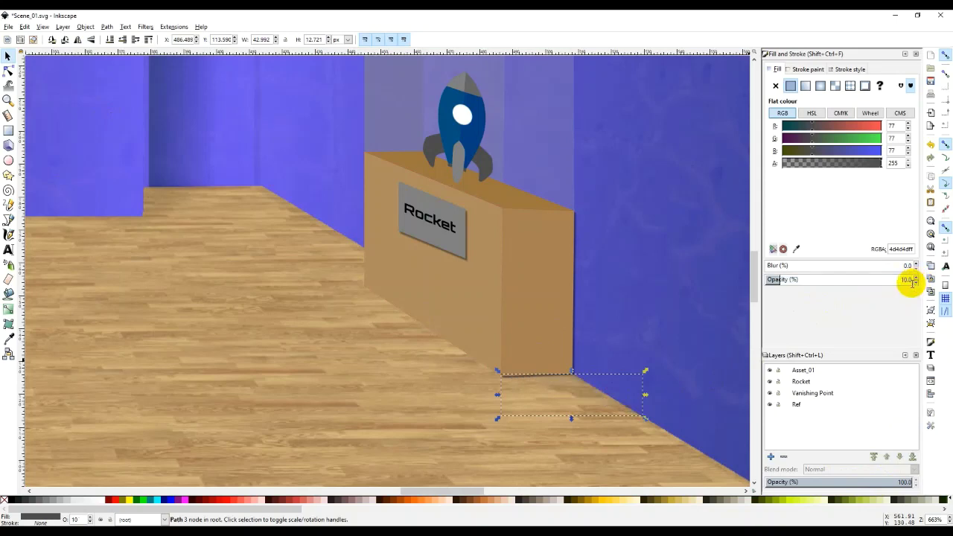
Set the triangular floor shadow's opacity to 20%, and move the selection off it onto the background image
left_click_drag(899, 280, 886, 280)
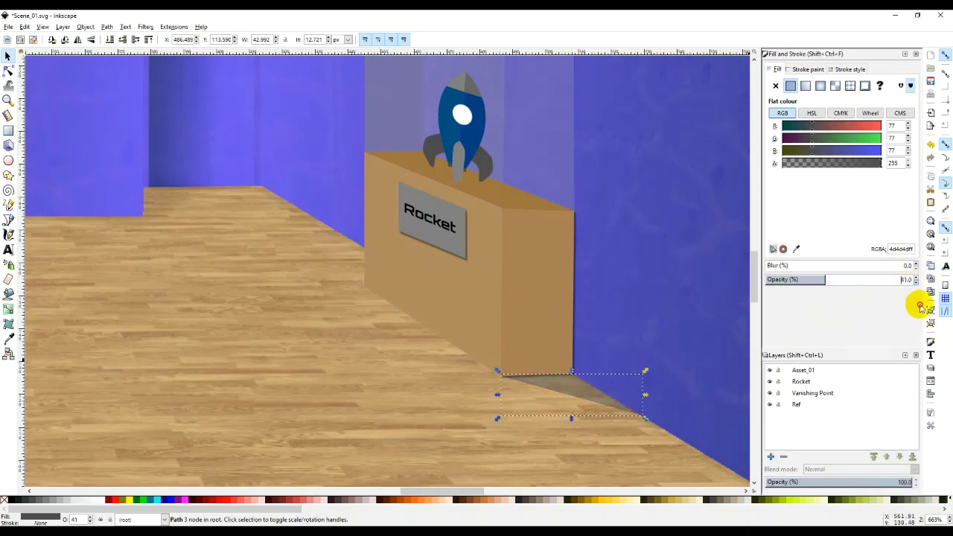
type("16")
key("Return")
left_click(916, 277)
left_click(917, 277)
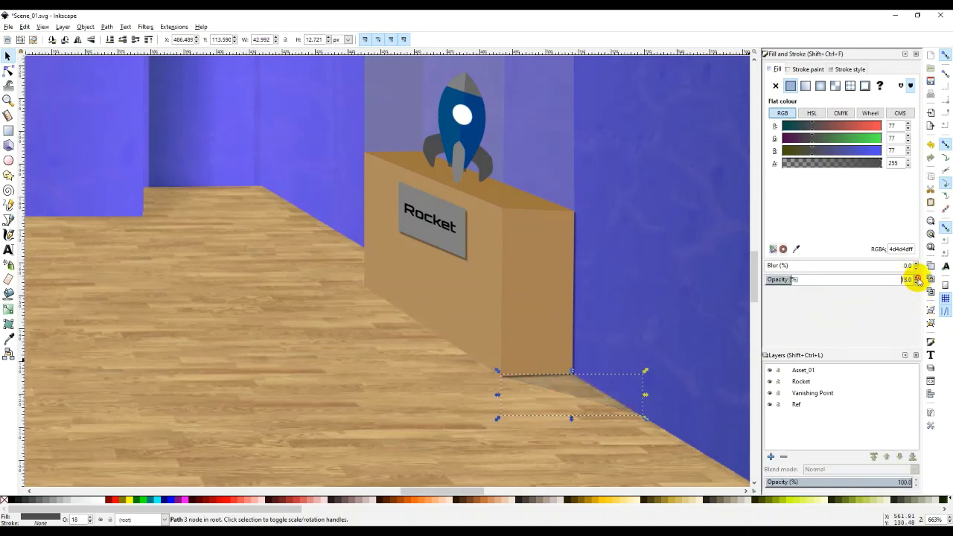
left_click(917, 282)
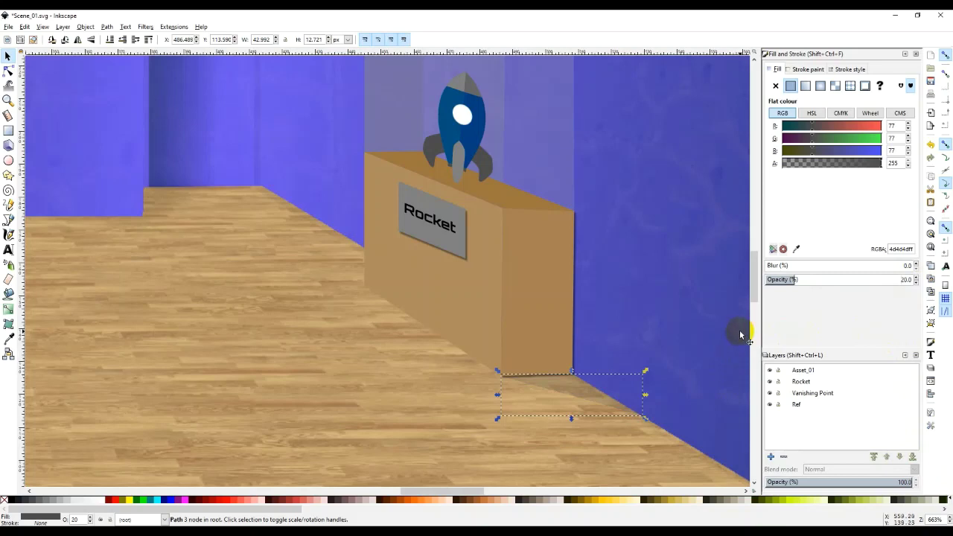
left_click(86, 198)
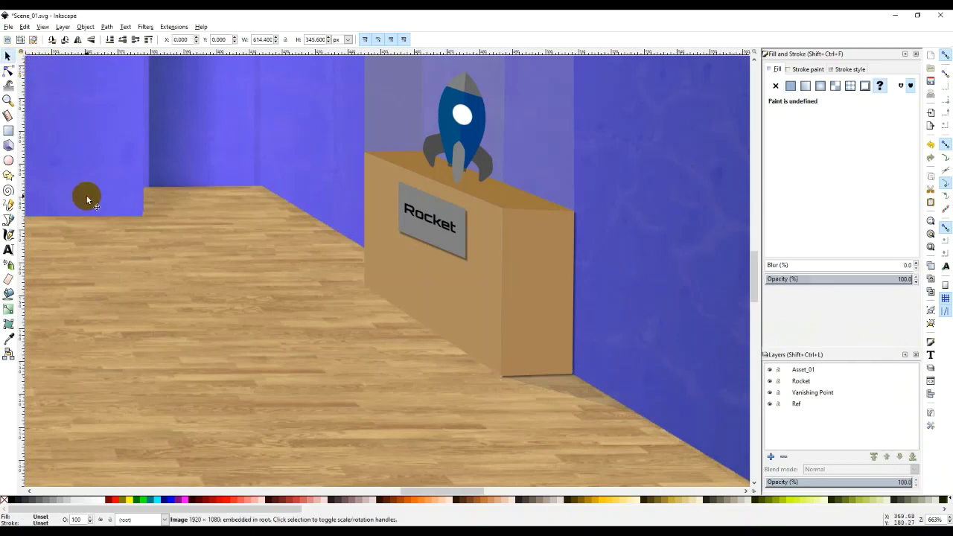